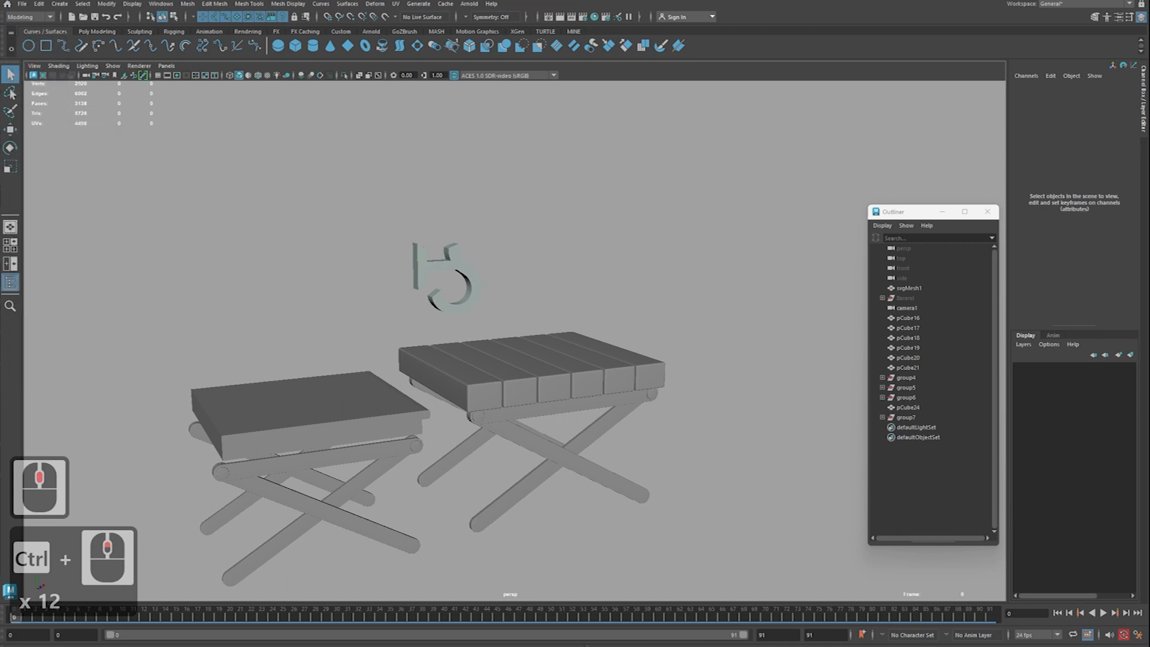
{"action": "left_click", "coordinate": [512, 381]}
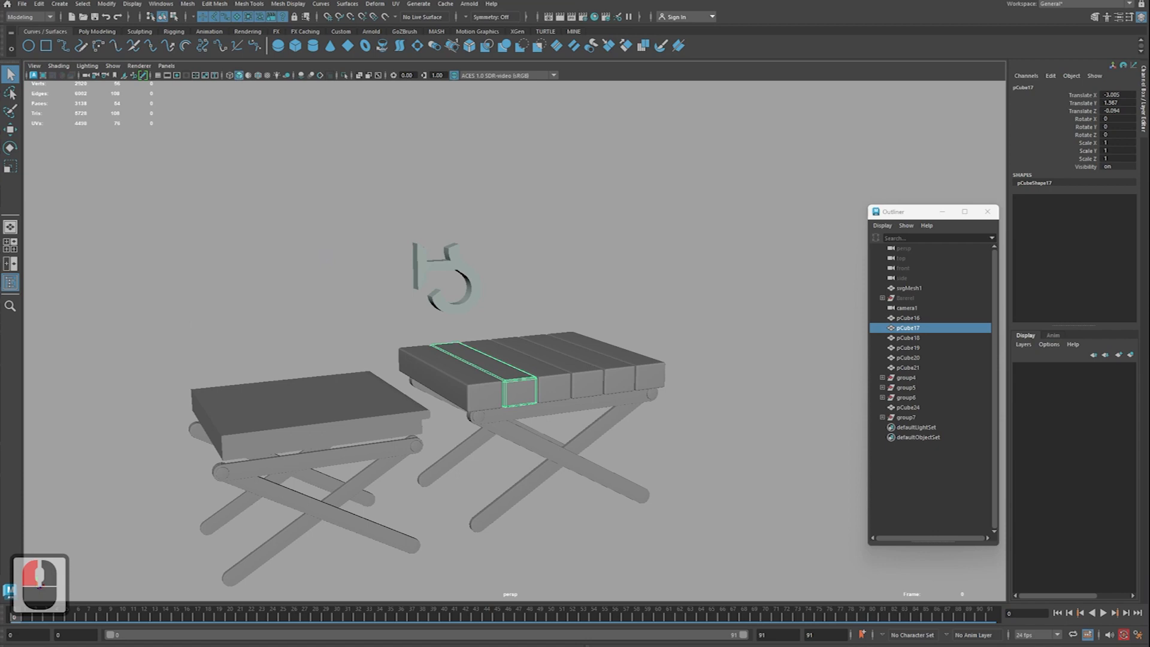
{"action": "middle_click", "coordinate": [515, 383]}
{"action": "middle_click", "coordinate": [515, 383]}
{"action": "middle_click", "coordinate": [385, 425]}
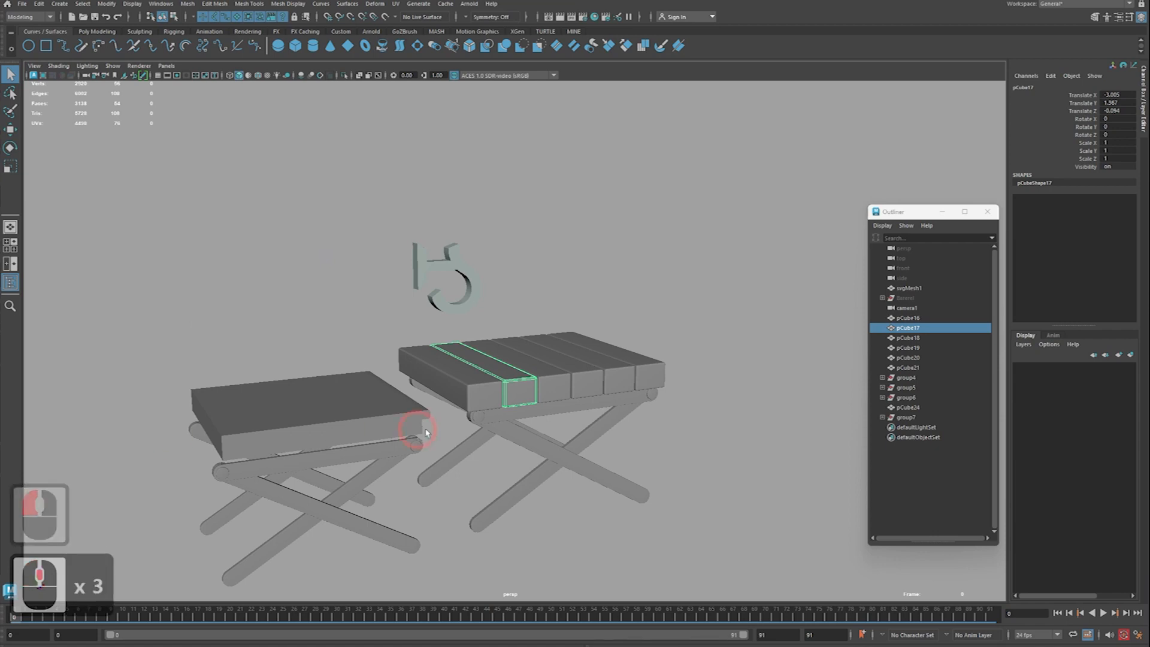
{"action": "middle_click_drag", "start_coordinate": [385, 419], "coordinate": [343, 370], "text": "alt"}
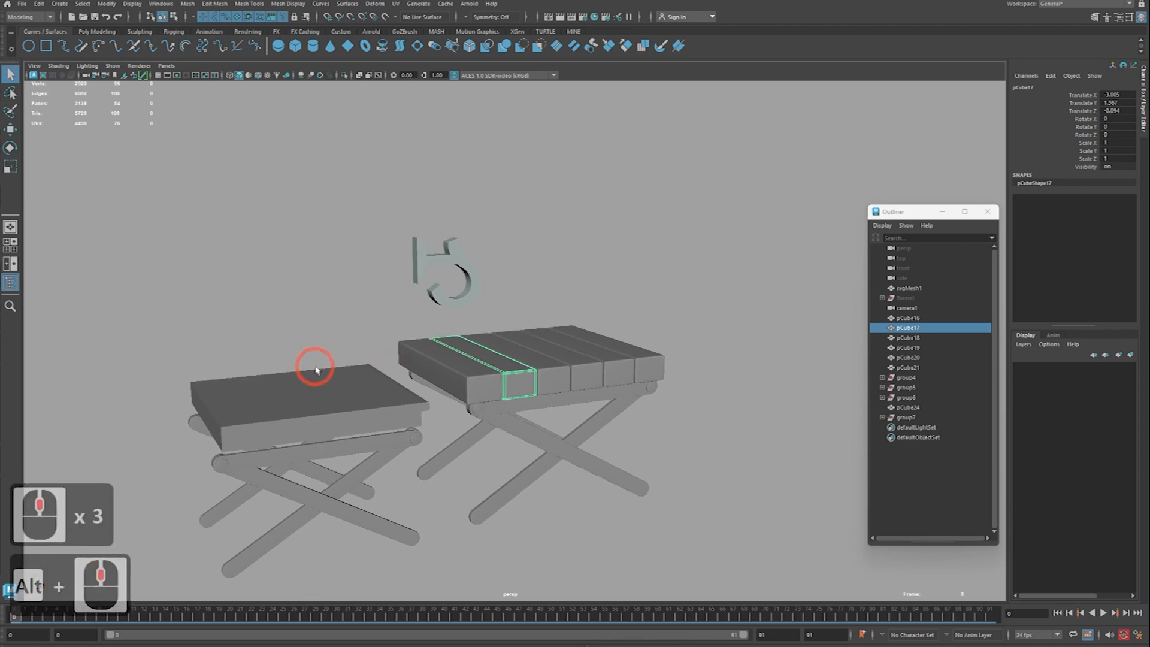
{"action": "scroll", "coordinate": [342, 370], "scroll_direction": "down", "scroll_amount": 11, "text": "ctrl"}
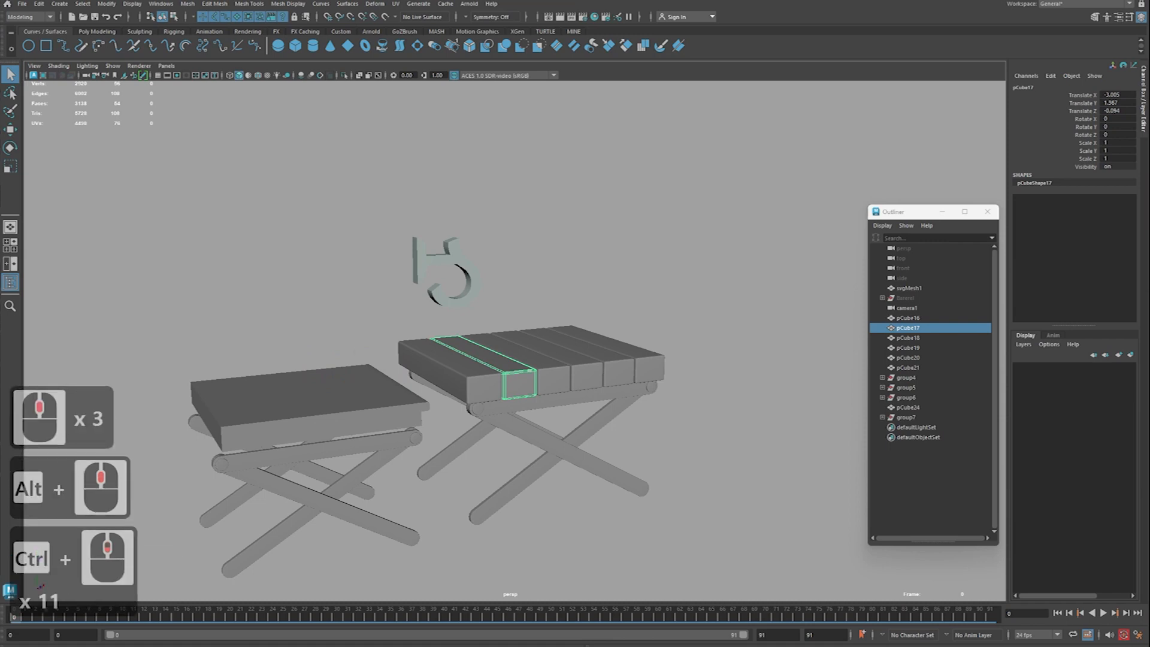
{"action": "middle_click", "coordinate": [343, 370]}
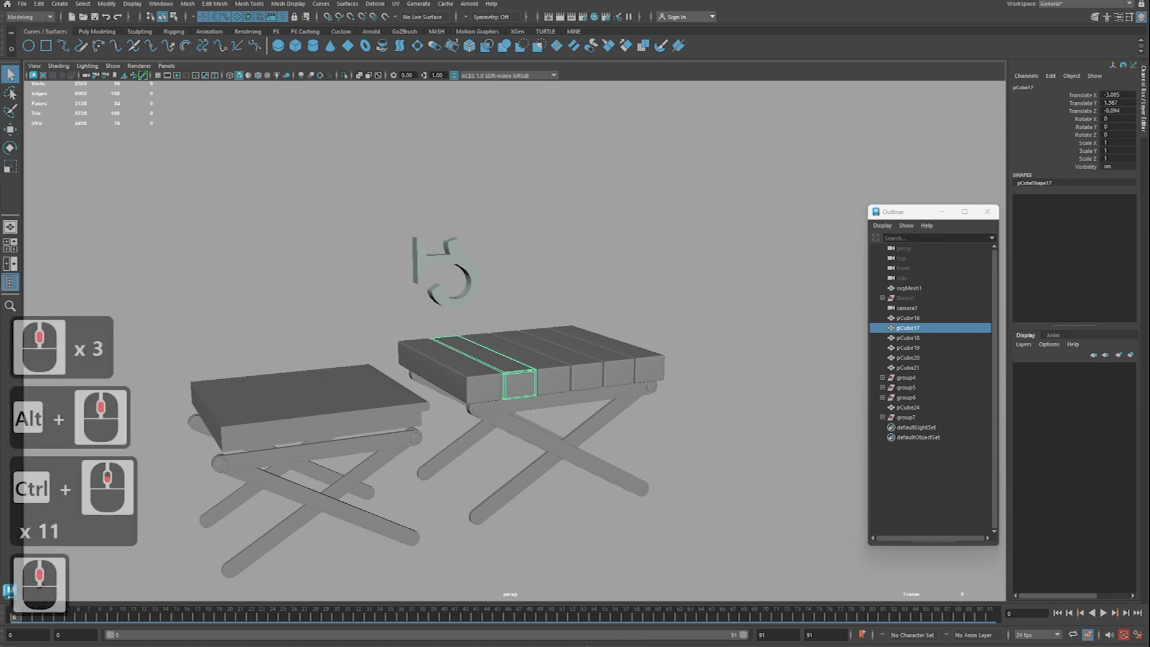
{"action": "scroll", "coordinate": [342, 370], "scroll_direction": "down", "scroll_amount": 14, "text": "ctrl"}
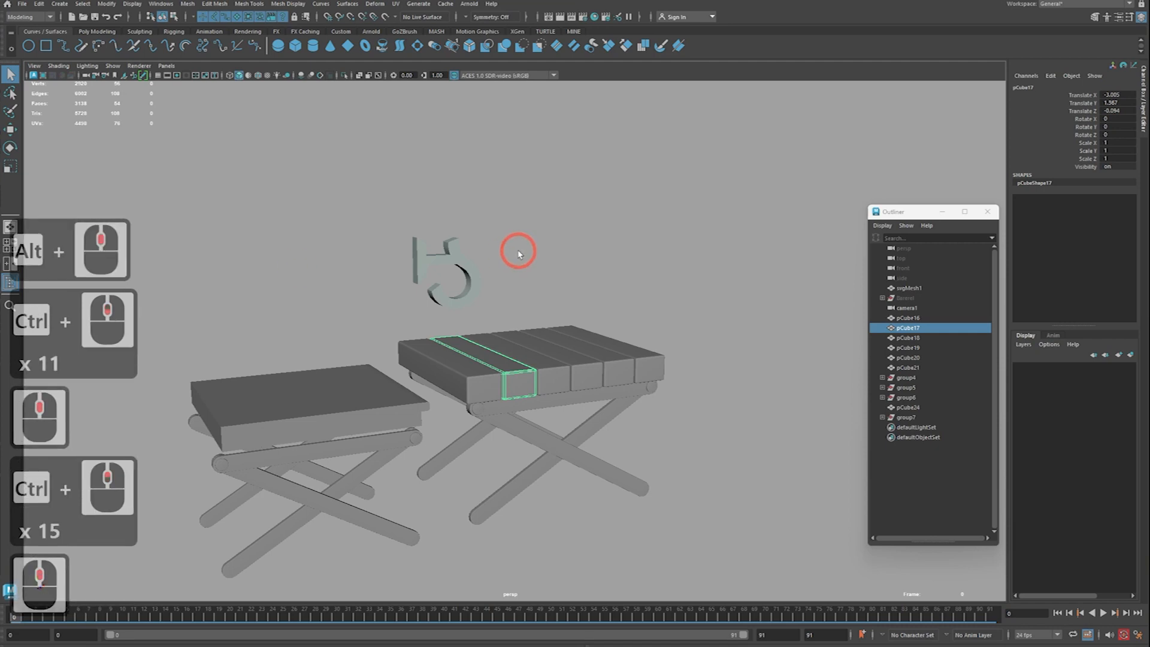
{"action": "left_click_drag", "start_coordinate": [518, 251], "coordinate": [503, 250], "text": "alt"}
Step: Set up two side-by-side views showing camera1 and the perspective view, give them a gradient background and adjust their widths
{"action": "key", "text": "space"}
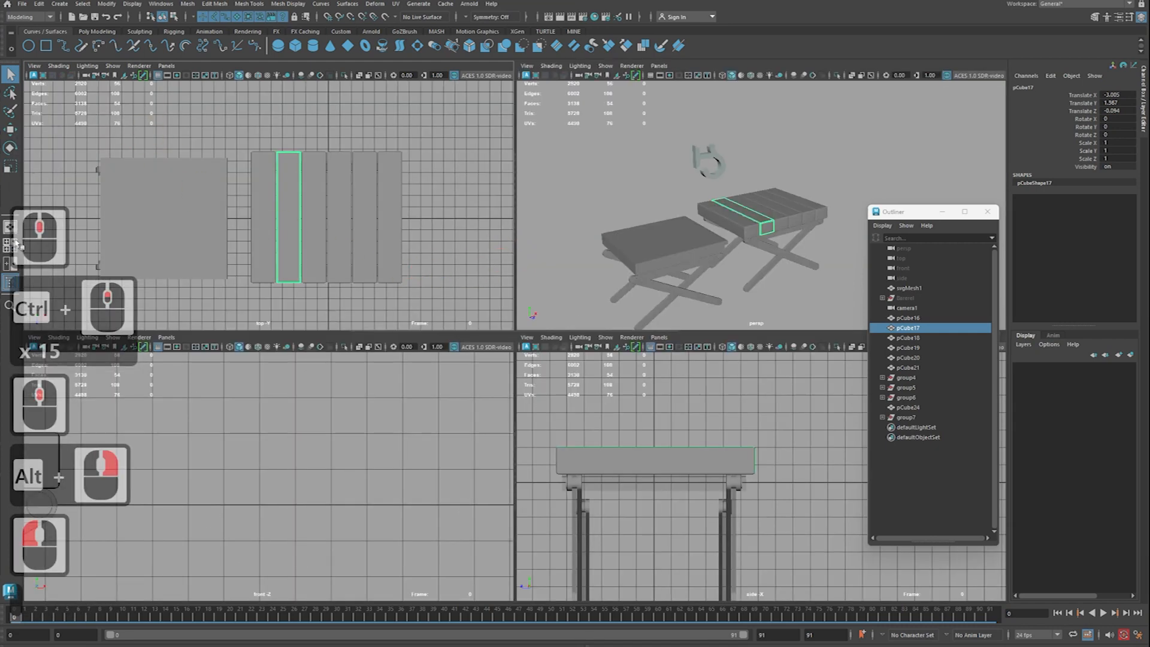
{"action": "left_click", "coordinate": [12, 265]}
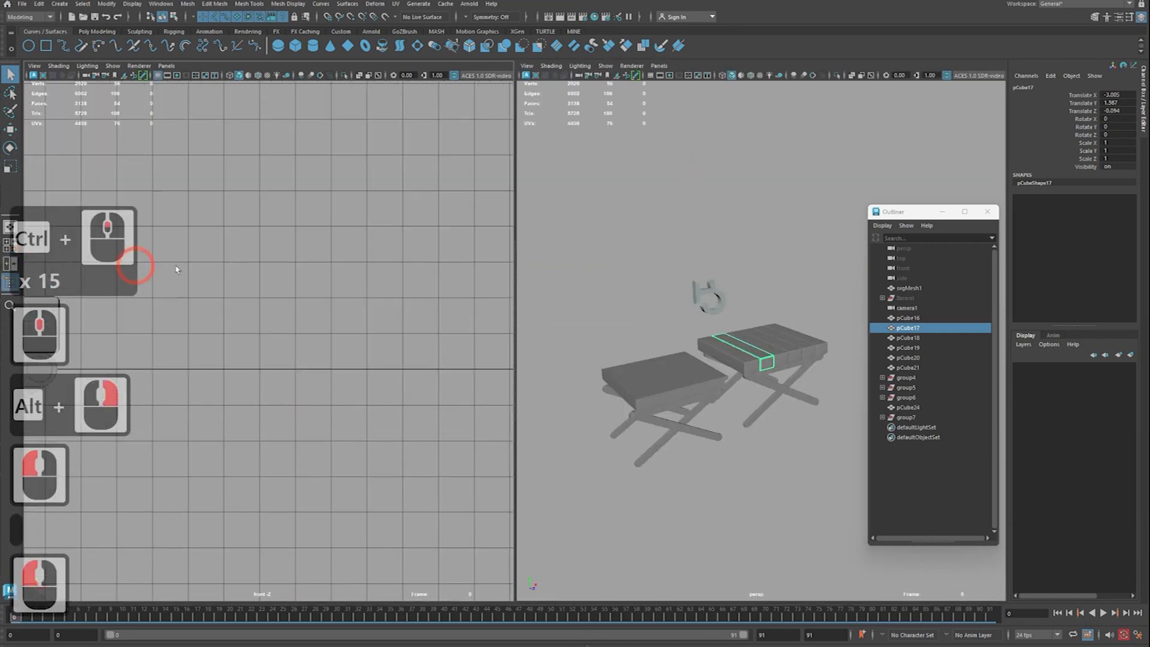
{"action": "left_click", "coordinate": [167, 67]}
{"action": "mouse_move", "coordinate": [225, 76]}
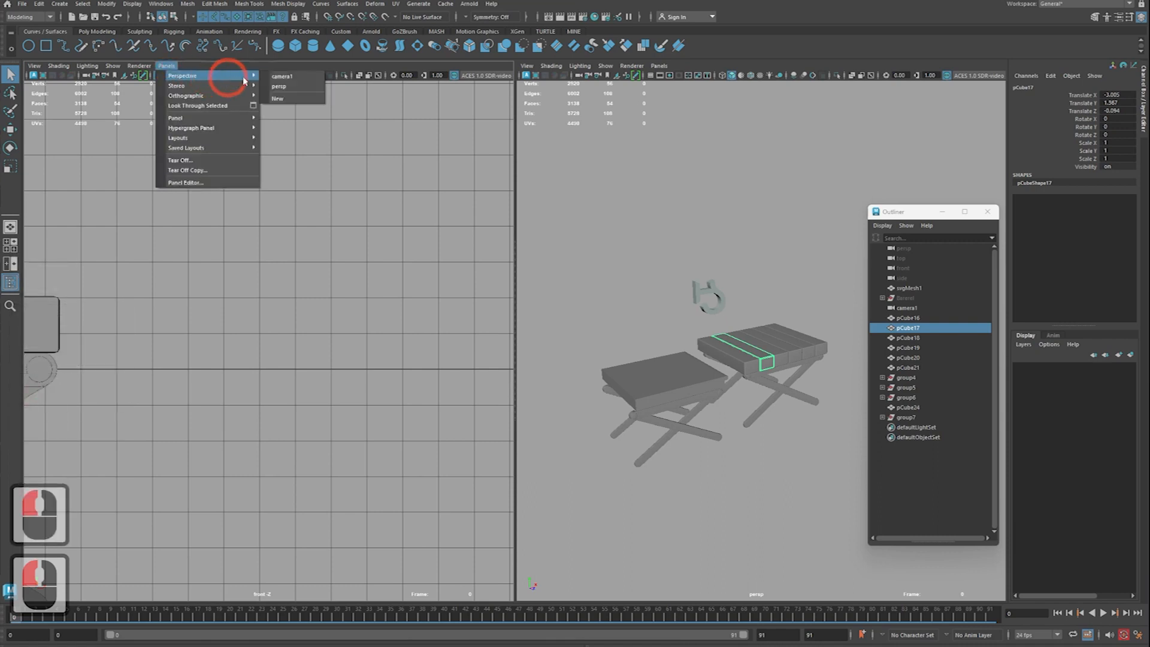
{"action": "left_click", "coordinate": [282, 78]}
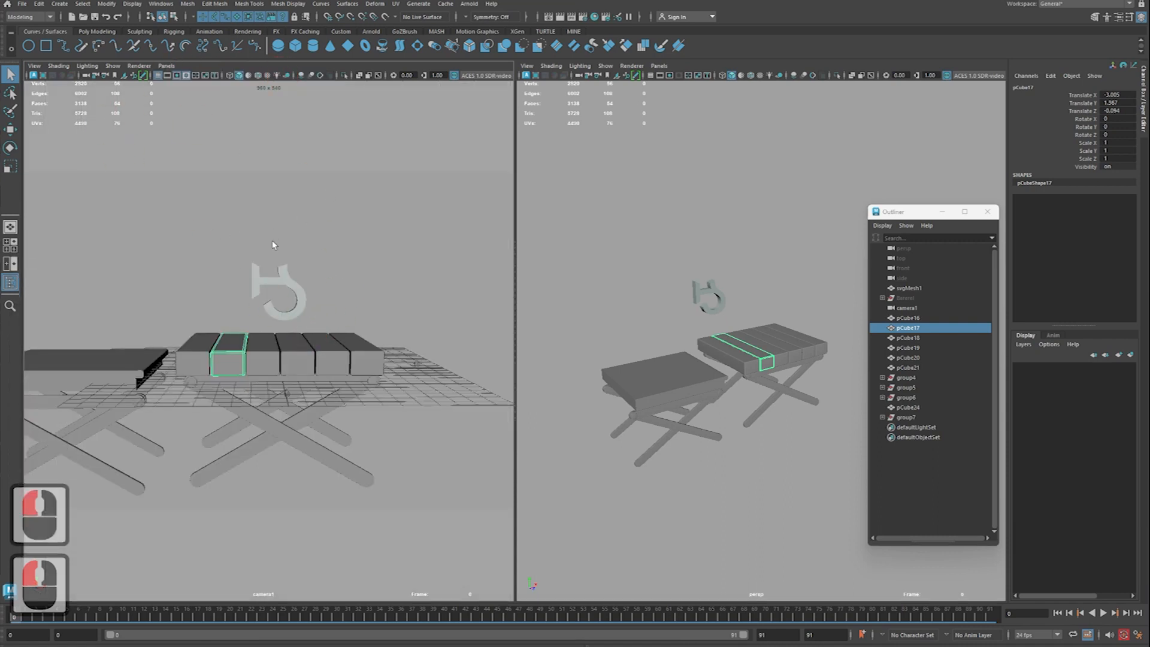
{"action": "key", "text": "alt+b"}
{"action": "left_click_drag", "start_coordinate": [516, 196], "coordinate": [496, 224]}
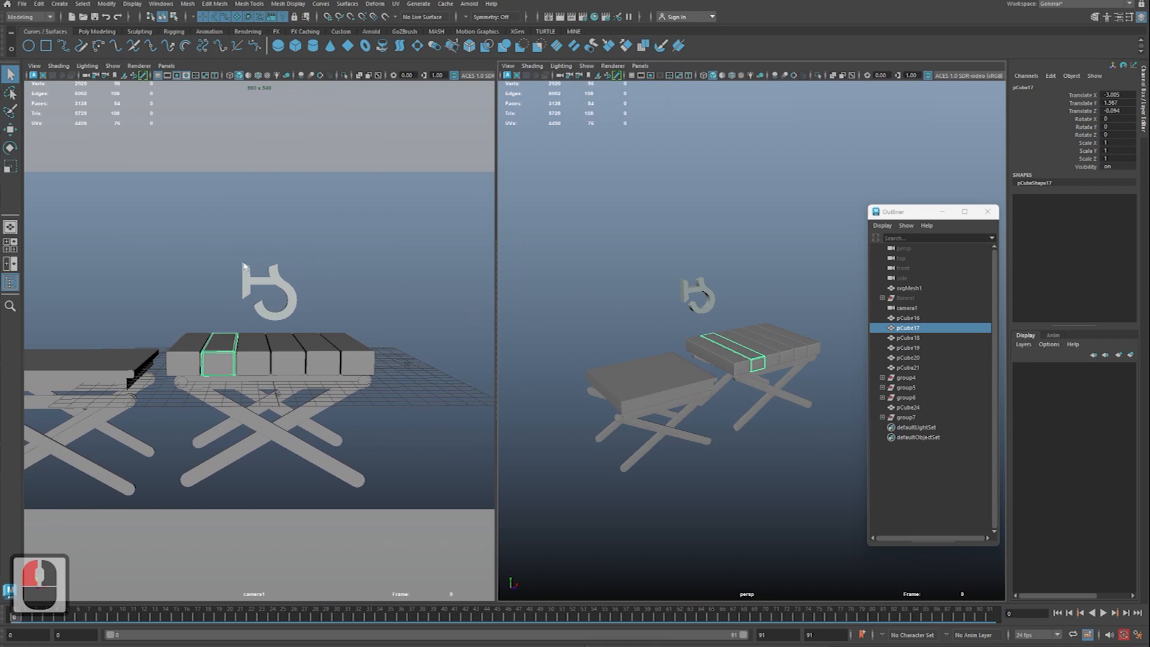
{"action": "key", "text": "ctrl+2"}
{"action": "mouse_move", "coordinate": [33, 209]}
{"action": "left_mouse_down", "text": "ctrl"}
{"action": "mouse_move", "coordinate": [439, 462]}
{"action": "mouse_move", "coordinate": [472, 464]}
{"action": "left_mouse_up", "text": "ctrl"}
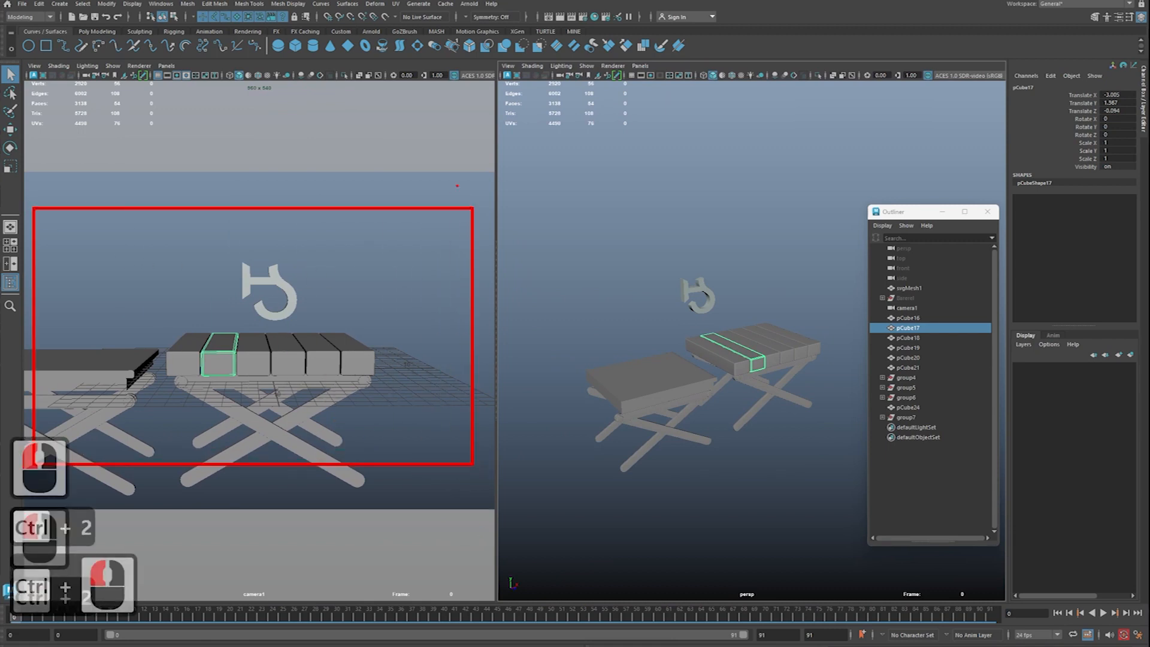
{"action": "left_click_drag", "start_coordinate": [475, 198], "coordinate": [493, 169], "text": "ctrl+shift"}
{"action": "left_click_drag", "start_coordinate": [486, 505], "coordinate": [490, 510], "text": "ctrl+shift"}
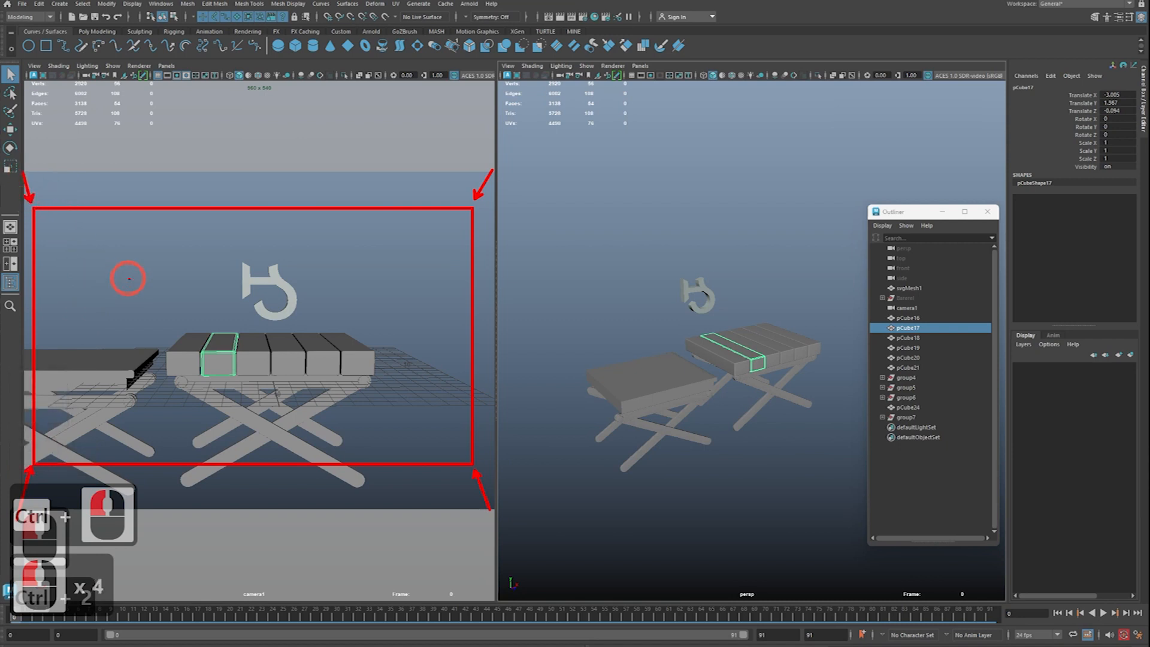
{"action": "key", "text": "Escape"}
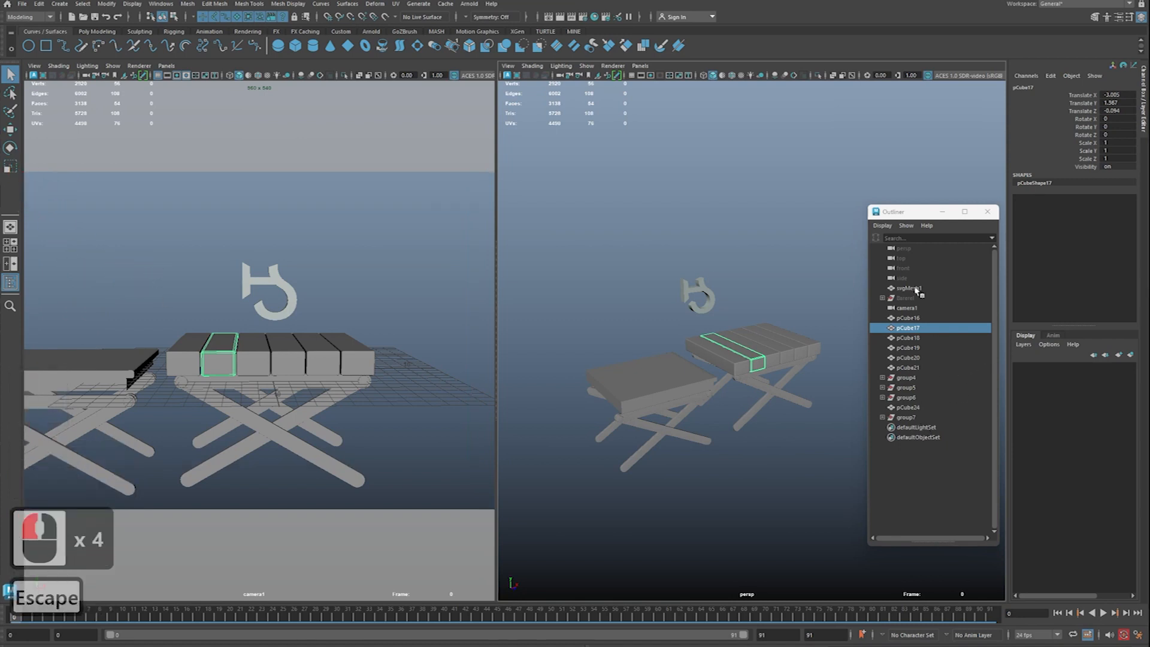
Step: Open camera1's shape attributes beside the camera view and check its Film Gate options
{"action": "left_click", "coordinate": [917, 307]}
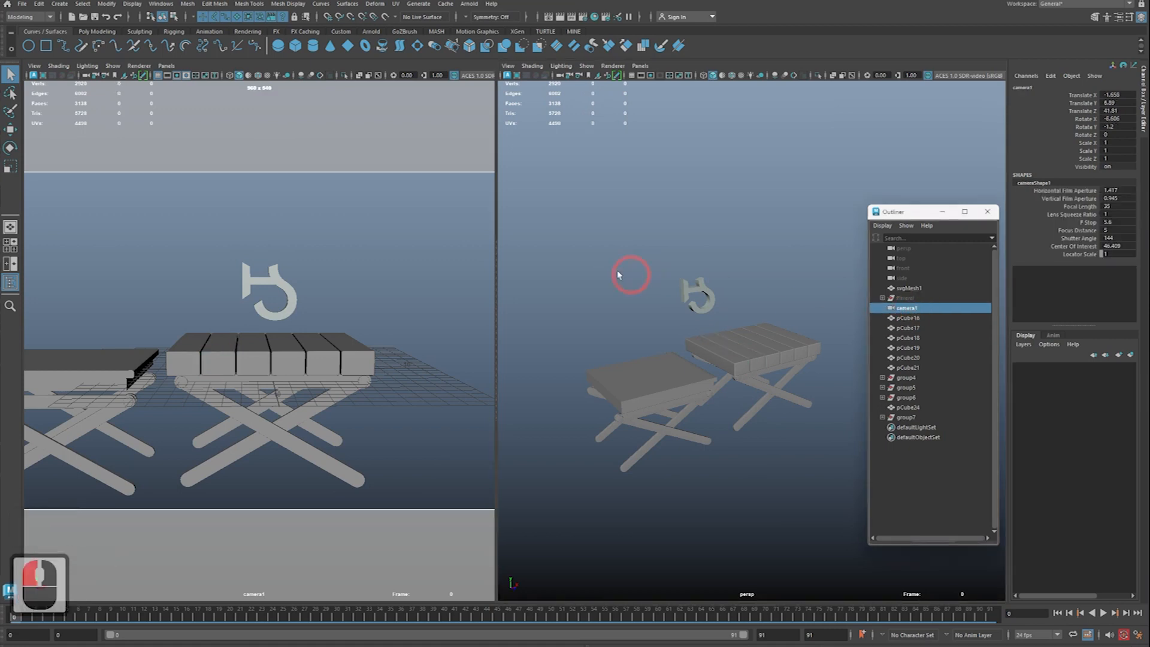
{"action": "key", "text": "ctrl+a"}
{"action": "left_click_drag", "start_coordinate": [776, 91], "coordinate": [615, 105]}
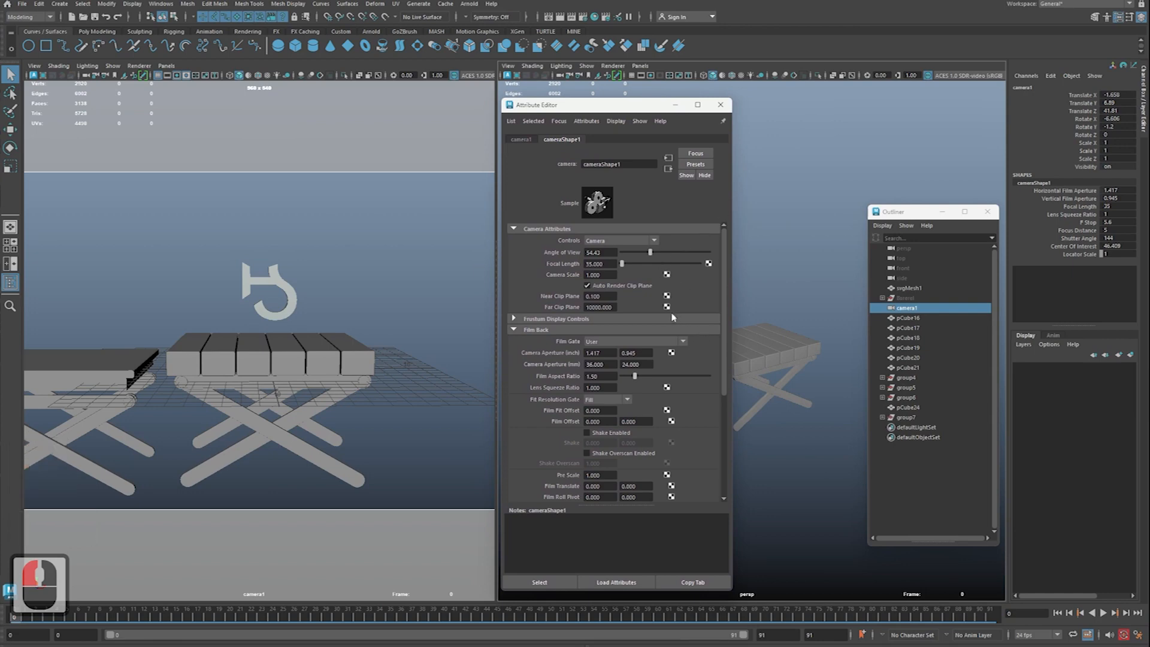
{"action": "left_click", "coordinate": [632, 343]}
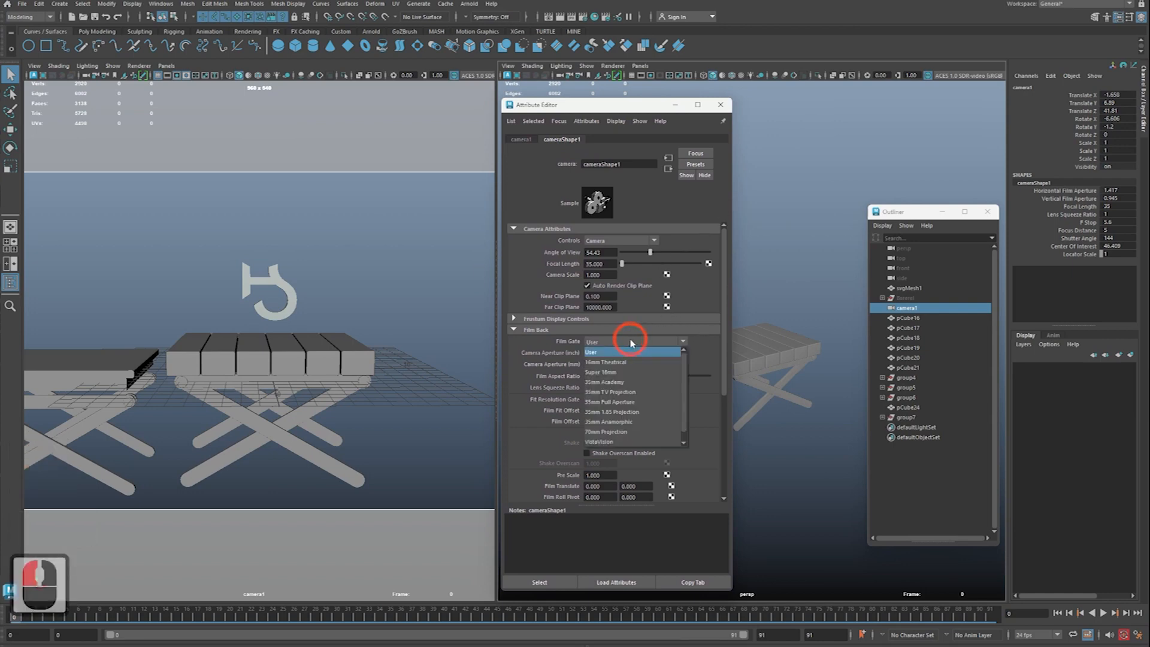
{"action": "left_click", "coordinate": [614, 367]}
Step: Try the Vertical and Horizontal options for camera1's Fit Resolution Gate
{"action": "left_click", "coordinate": [611, 399]}
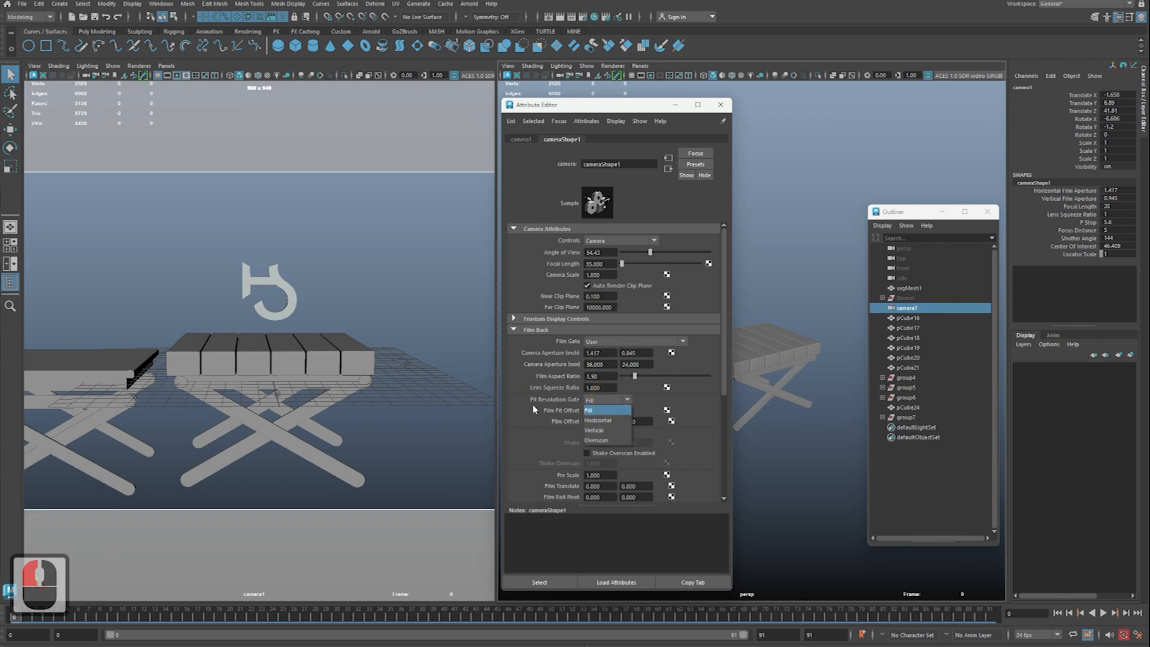
{"action": "left_click", "coordinate": [612, 430]}
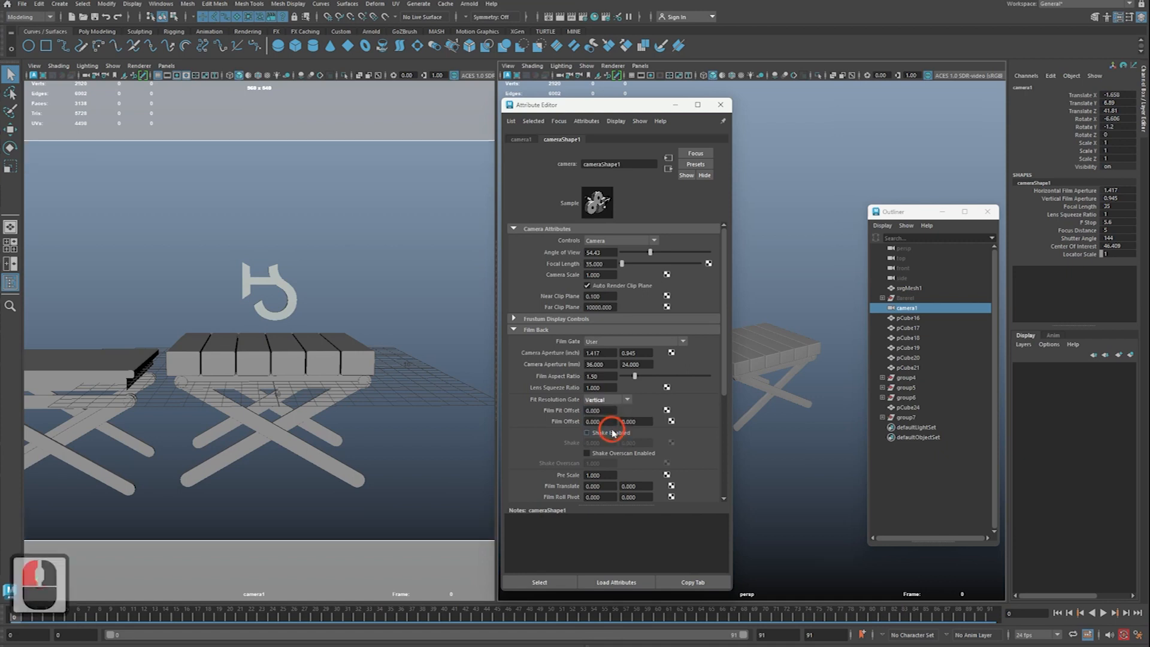
{"action": "left_click", "coordinate": [602, 401]}
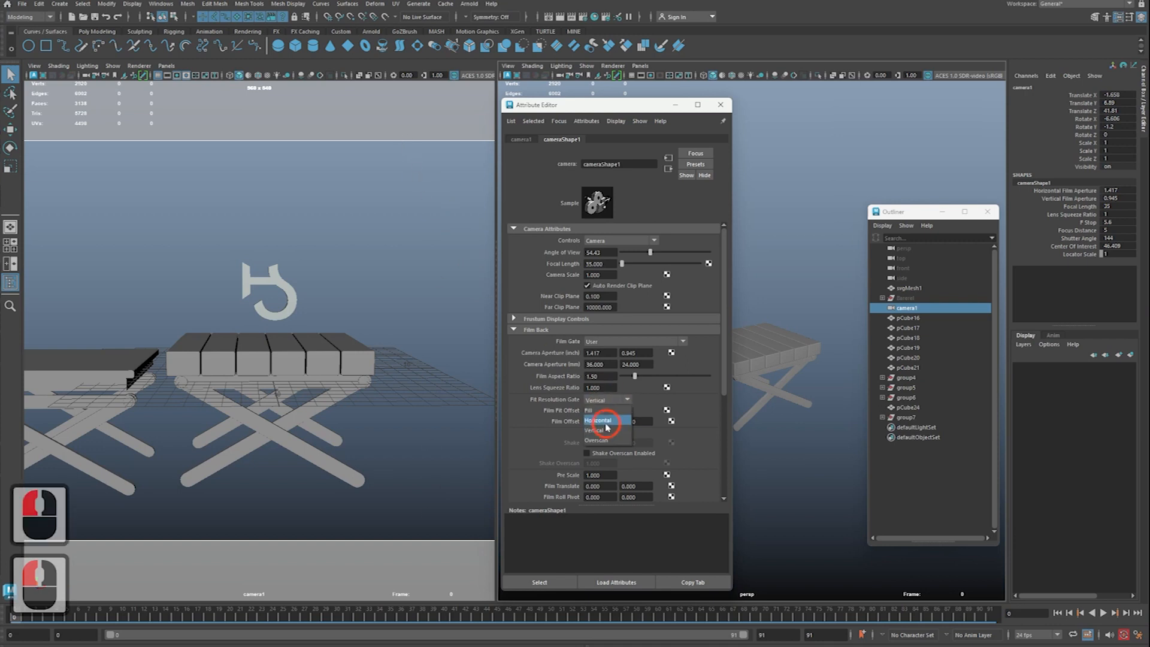
{"action": "left_click", "coordinate": [604, 420]}
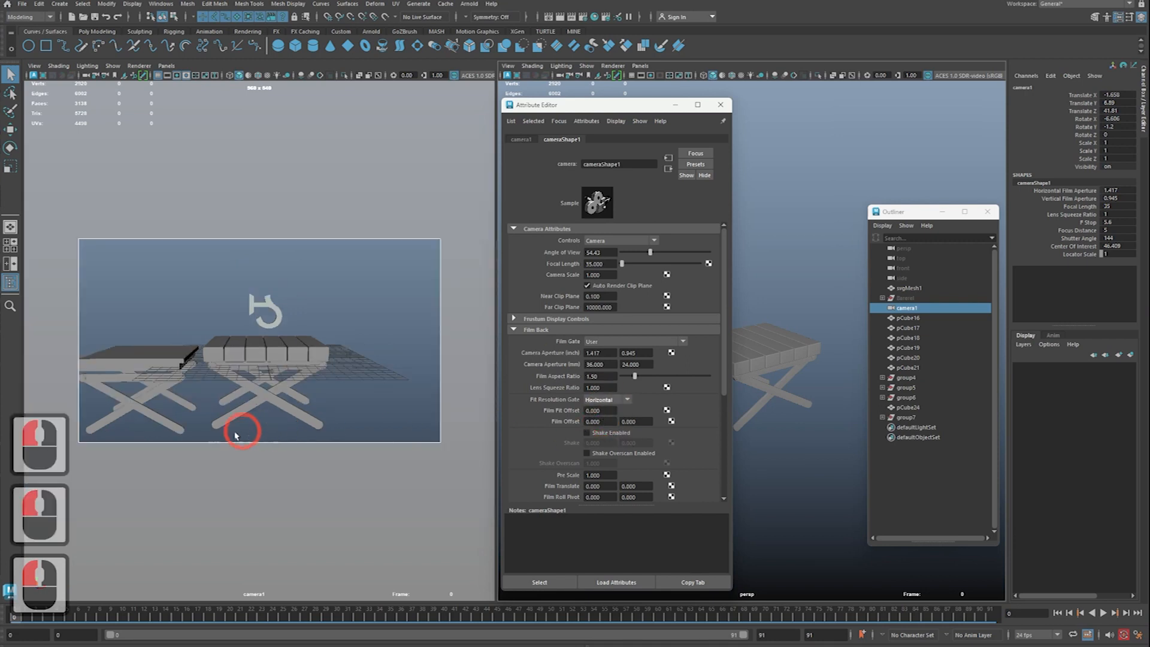
Step: Move the attributes window clear of the camera view, narrow that view and set camera1's Fit Resolution Gate to Overscan
{"action": "left_click_drag", "start_coordinate": [547, 107], "coordinate": [701, 116]}
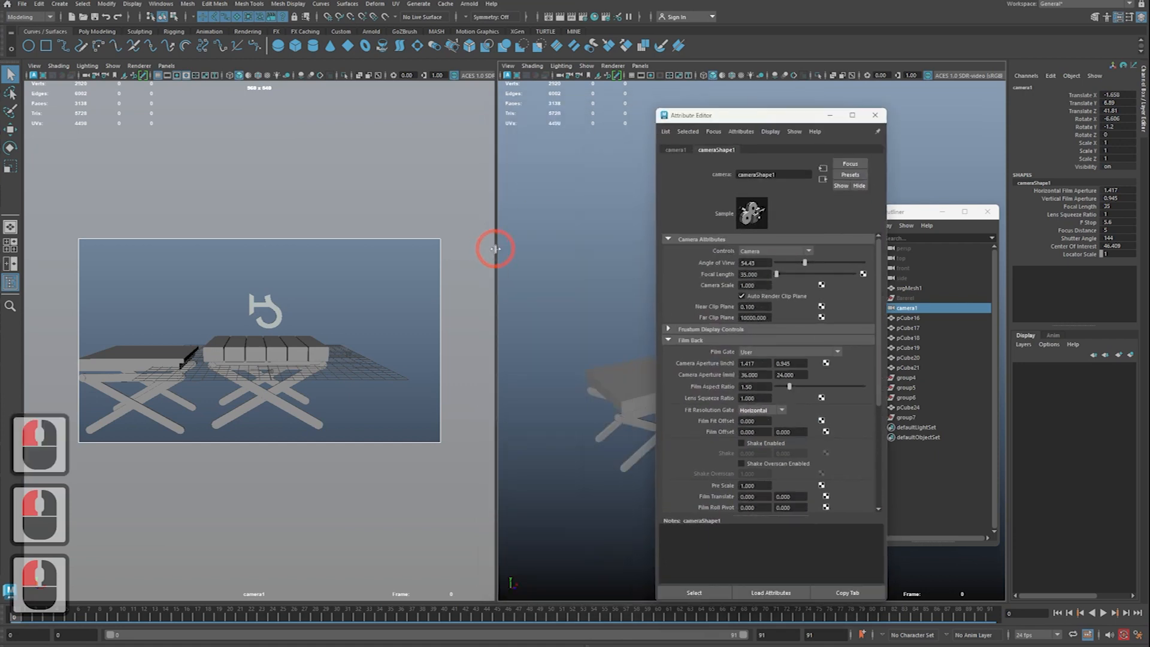
{"action": "left_click_drag", "start_coordinate": [498, 248], "coordinate": [395, 272]}
{"action": "left_click", "coordinate": [757, 411]}
{"action": "left_click", "coordinate": [752, 450]}
Step: Compare the Vertical and Horizontal fits against Overscan in the camera view, ending with Fit Resolution Gate on Overscan
{"action": "left_click", "coordinate": [761, 413]}
{"action": "left_click", "coordinate": [762, 442]}
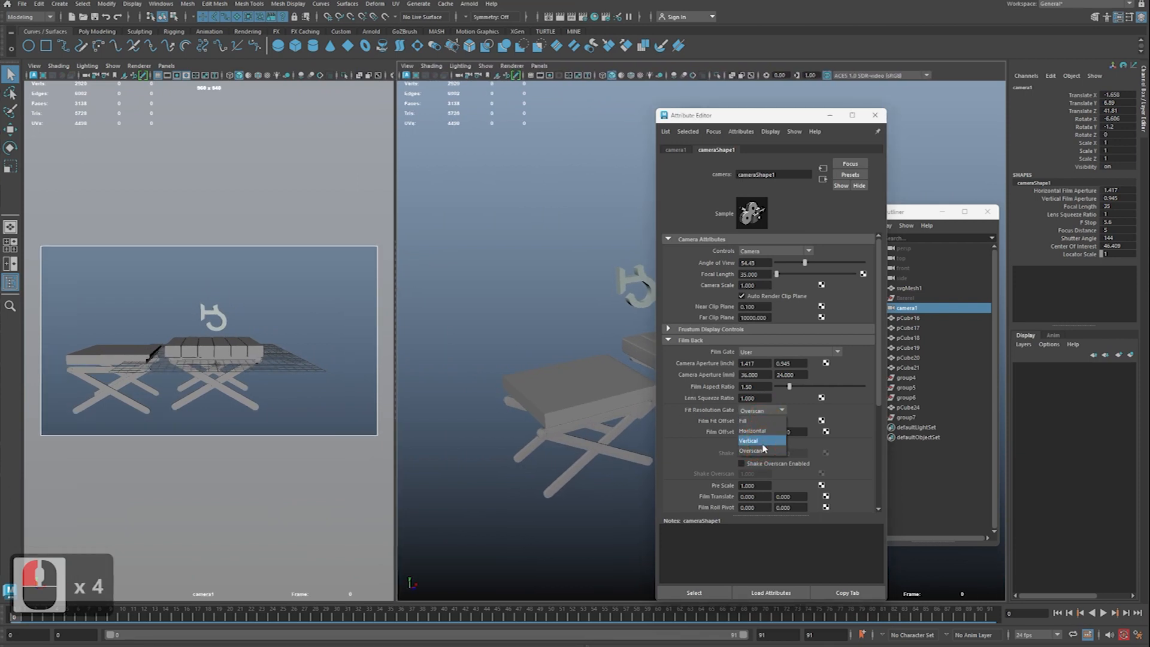
{"action": "left_click", "coordinate": [763, 442]}
{"action": "left_click", "coordinate": [760, 408]}
{"action": "left_click", "coordinate": [759, 450]}
{"action": "left_click", "coordinate": [761, 407]}
{"action": "left_click", "coordinate": [761, 408]}
{"action": "left_click", "coordinate": [753, 431]}
{"action": "left_click", "coordinate": [760, 410]}
{"action": "left_click", "coordinate": [771, 448]}
{"action": "left_click", "coordinate": [761, 450]}
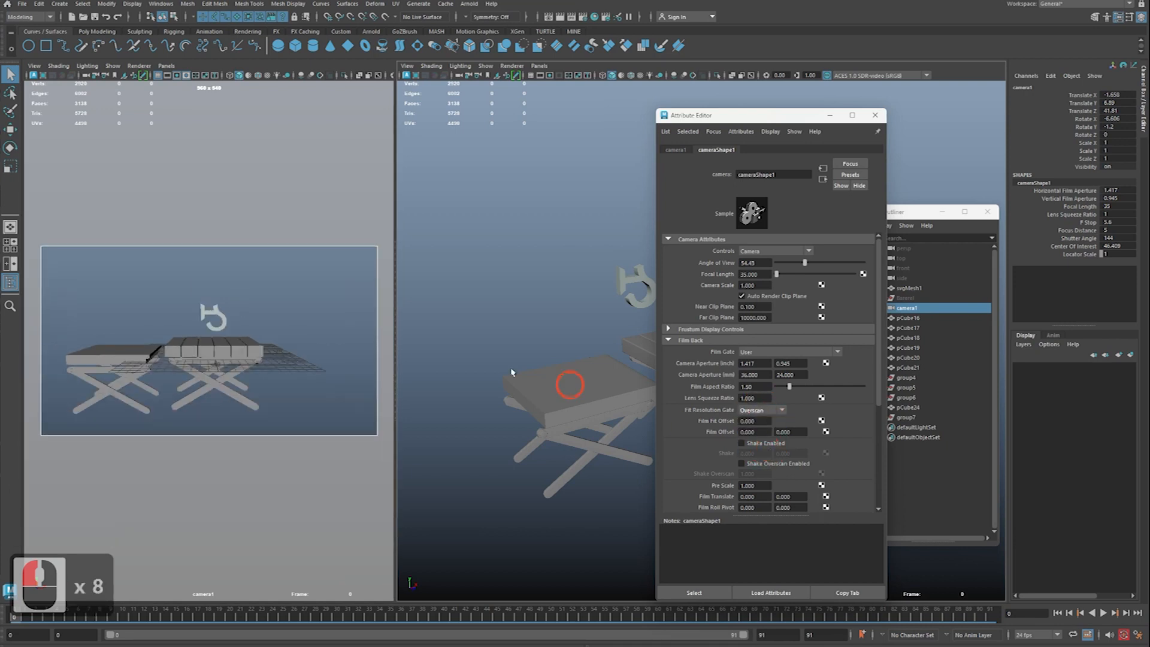
Step: Widen the camera1 view, pull the camera back to a Translate Z of about 50.7 around the tables, and close the attributes window
{"action": "left_click_drag", "start_coordinate": [396, 329], "coordinate": [422, 329]}
{"action": "left_click", "coordinate": [287, 362]}
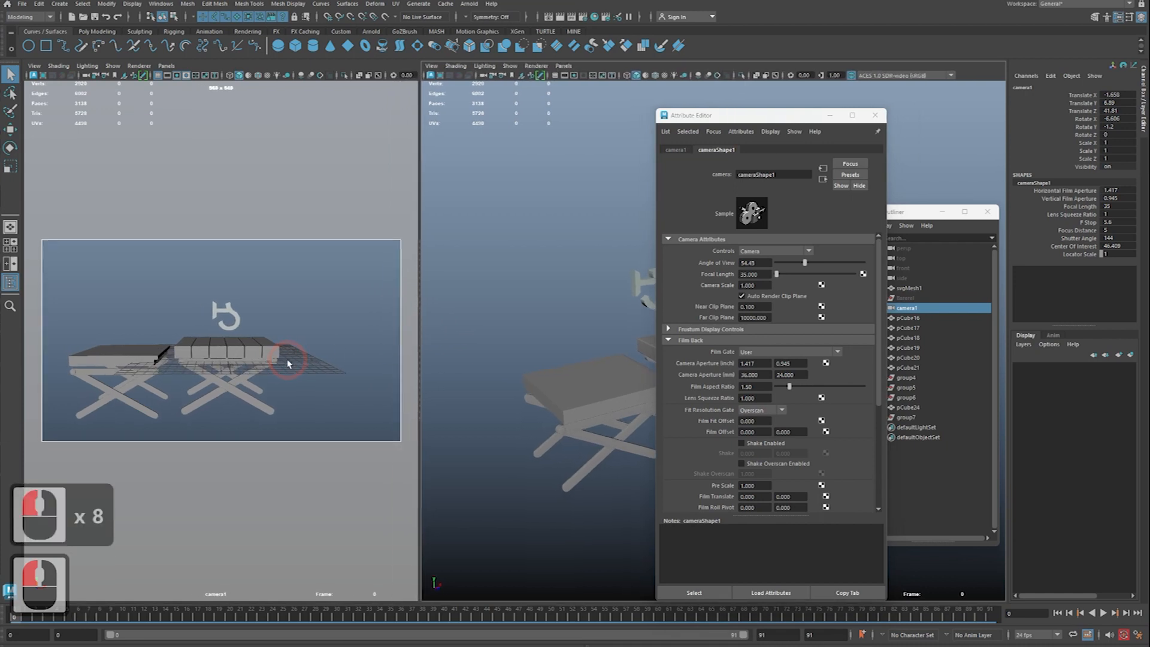
{"action": "middle_click_drag", "start_coordinate": [280, 363], "coordinate": [263, 358], "text": "alt"}
{"action": "right_click_drag", "start_coordinate": [262, 358], "coordinate": [258, 356], "text": "alt"}
{"action": "middle_click_drag", "start_coordinate": [259, 356], "coordinate": [265, 358], "text": "alt"}
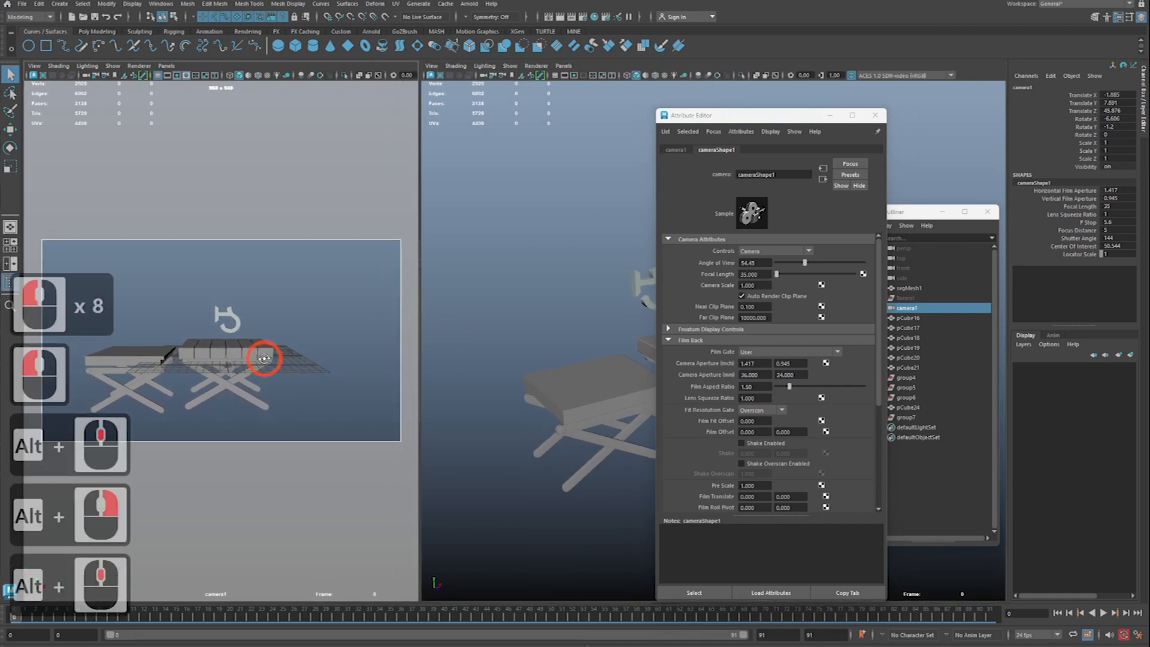
{"action": "left_click_drag", "start_coordinate": [264, 358], "coordinate": [262, 358], "text": "alt"}
{"action": "right_click_drag", "start_coordinate": [264, 359], "coordinate": [259, 359], "text": "alt"}
{"action": "middle_click_drag", "start_coordinate": [259, 360], "coordinate": [262, 360], "text": "alt"}
{"action": "left_click_drag", "start_coordinate": [262, 359], "coordinate": [260, 360], "text": "alt"}
{"action": "right_click_drag", "start_coordinate": [260, 360], "coordinate": [239, 366], "text": "alt"}
{"action": "left_click_drag", "start_coordinate": [240, 366], "coordinate": [237, 366], "text": "alt"}
{"action": "middle_click_drag", "start_coordinate": [238, 366], "coordinate": [246, 367], "text": "alt"}
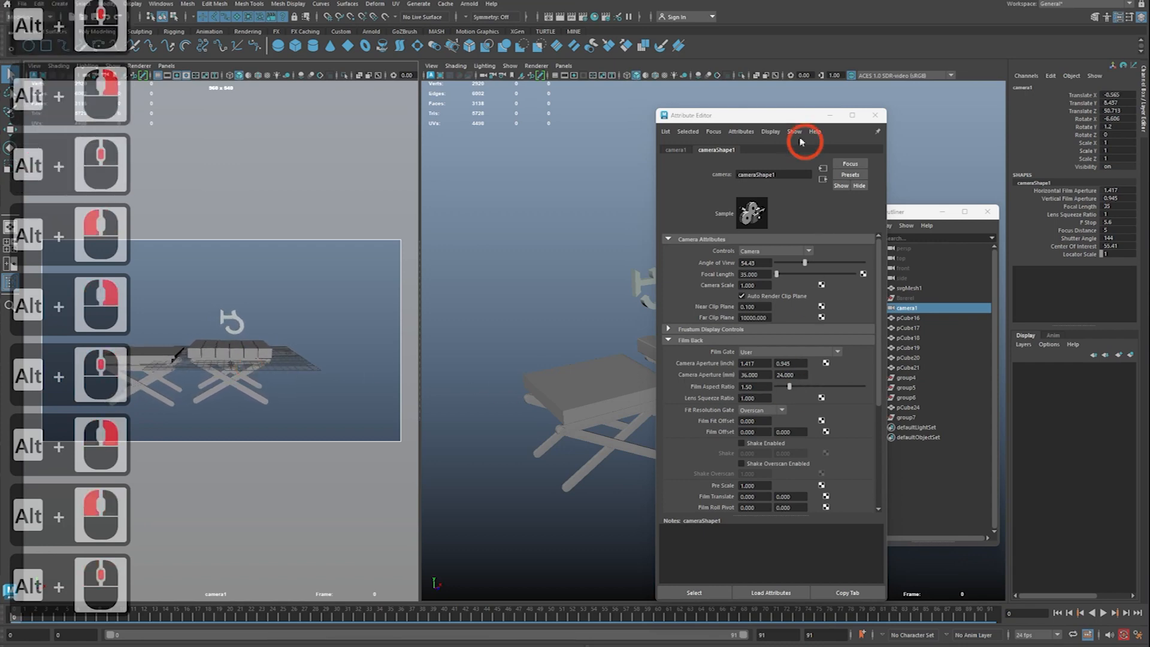
{"action": "middle_click_drag", "start_coordinate": [374, 338], "coordinate": [367, 333], "text": "alt"}
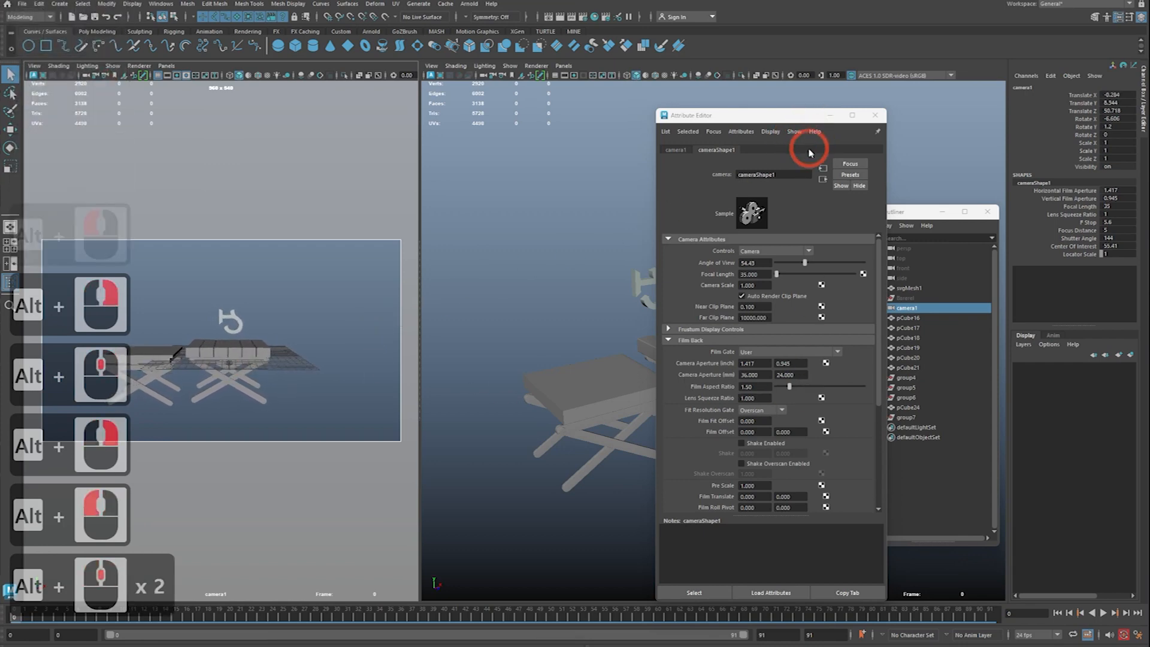
{"action": "left_click", "coordinate": [875, 115]}
Step: Select the small table's top, pCube24, in the perspective view and lower it slightly toward its legs
{"action": "middle_click_drag", "start_coordinate": [715, 384], "coordinate": [733, 363], "text": "alt"}
{"action": "right_click_drag", "start_coordinate": [733, 363], "coordinate": [723, 361], "text": "alt"}
{"action": "left_click_drag", "start_coordinate": [723, 362], "coordinate": [608, 353], "text": "alt"}
{"action": "middle_click_drag", "start_coordinate": [607, 354], "coordinate": [639, 370], "text": "alt"}
{"action": "right_click_drag", "start_coordinate": [638, 370], "coordinate": [667, 367], "text": "alt"}
{"action": "left_click", "coordinate": [671, 358]}
{"action": "left_click_drag", "start_coordinate": [667, 367], "coordinate": [721, 382], "text": "alt"}
{"action": "key", "text": "f"}
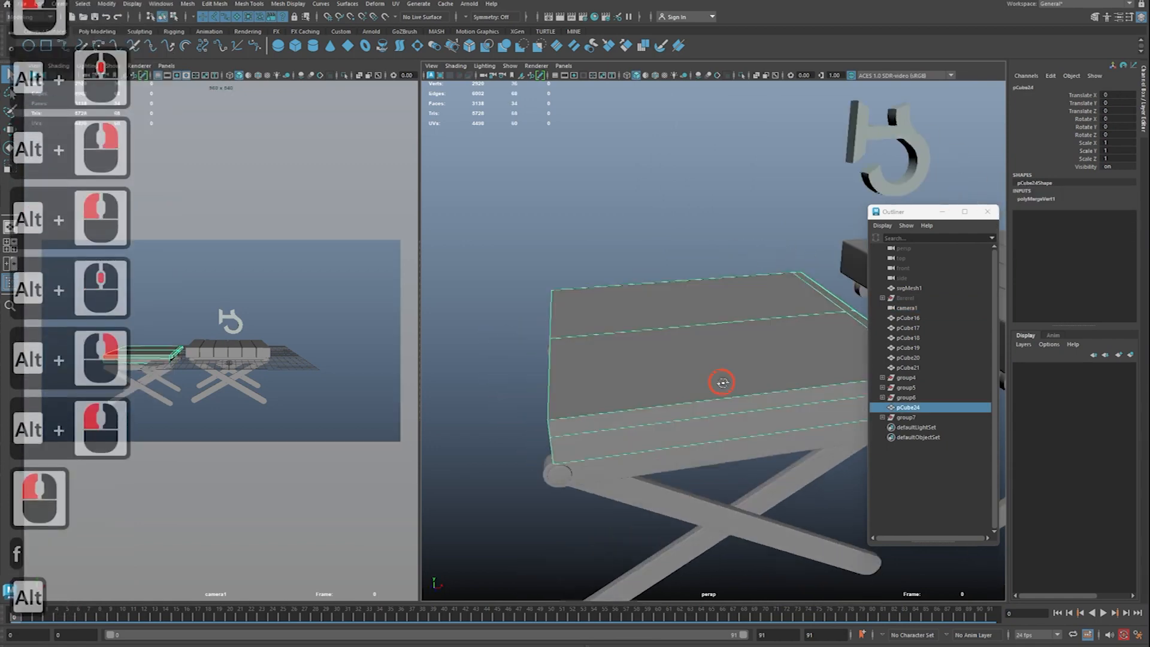
{"action": "right_click_drag", "start_coordinate": [721, 382], "coordinate": [695, 369], "text": "alt"}
{"action": "right_click_drag", "start_coordinate": [695, 369], "coordinate": [670, 358], "text": "alt"}
{"action": "left_click_drag", "start_coordinate": [670, 358], "coordinate": [693, 400], "text": "alt"}
{"action": "middle_click_drag", "start_coordinate": [693, 400], "coordinate": [685, 408], "text": "alt"}
{"action": "right_click_drag", "start_coordinate": [686, 407], "coordinate": [694, 405], "text": "alt"}
{"action": "left_click_drag", "start_coordinate": [695, 405], "coordinate": [660, 367], "text": "alt"}
{"action": "right_click_drag", "start_coordinate": [660, 367], "coordinate": [657, 369], "text": "alt"}
{"action": "left_click_drag", "start_coordinate": [658, 369], "coordinate": [659, 388], "text": "alt"}
{"action": "key", "text": "w"}
{"action": "left_click_drag", "start_coordinate": [654, 294], "coordinate": [654, 300]}
Step: Select group6, pCube24 and group7 together and scale the small table down uniformly, bringing pCube24's scale to about 0.845
{"action": "right_click_drag", "start_coordinate": [688, 322], "coordinate": [691, 326], "text": "alt"}
{"action": "left_click_drag", "start_coordinate": [692, 326], "coordinate": [704, 329], "text": "alt"}
{"action": "left_click_drag", "start_coordinate": [890, 408], "coordinate": [886, 414]}
{"action": "left_click_drag", "start_coordinate": [768, 383], "coordinate": [746, 389], "text": "alt"}
{"action": "left_click_drag", "start_coordinate": [746, 488], "coordinate": [531, 270]}
{"action": "left_click", "coordinate": [954, 398]}
{"action": "left_click", "coordinate": [926, 406], "text": "shift"}
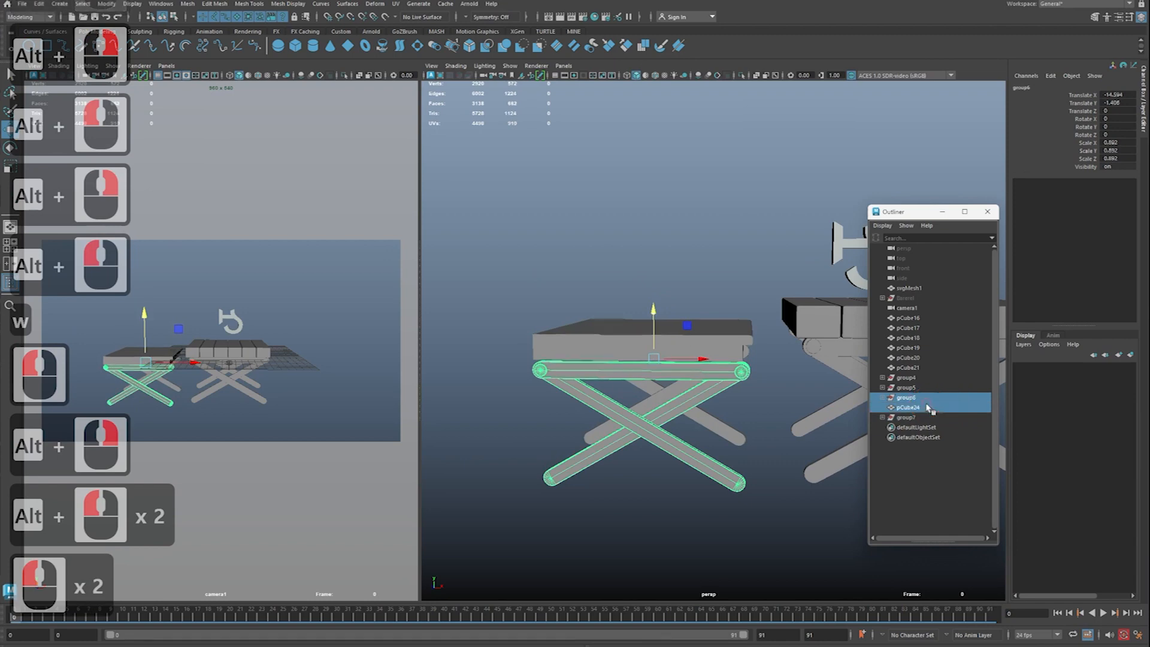
{"action": "left_click", "coordinate": [909, 418], "text": "shift"}
{"action": "key", "text": "w"}
{"action": "key", "text": "r"}
{"action": "left_click_drag", "start_coordinate": [727, 355], "coordinate": [641, 358], "text": "alt"}
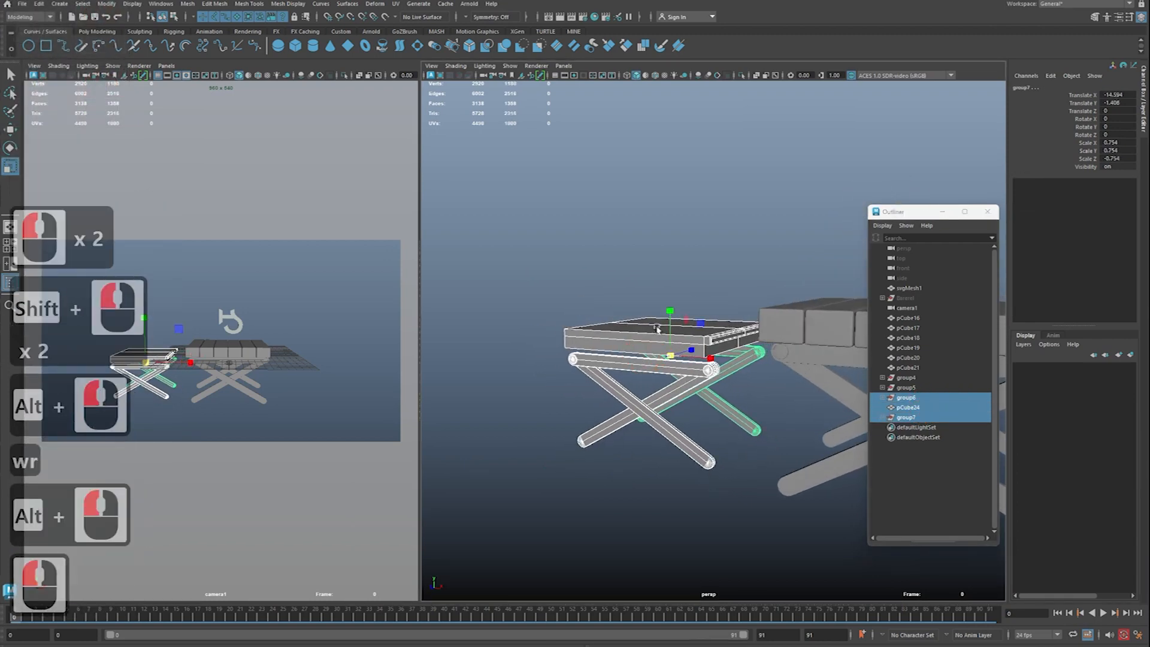
Step: Lower the whole small table, nudge its top slightly down onto the legs, and clear the selection
{"action": "key", "text": "w"}
{"action": "left_click_drag", "start_coordinate": [675, 312], "coordinate": [675, 326]}
{"action": "key", "text": "q"}
{"action": "left_click", "coordinate": [704, 352]}
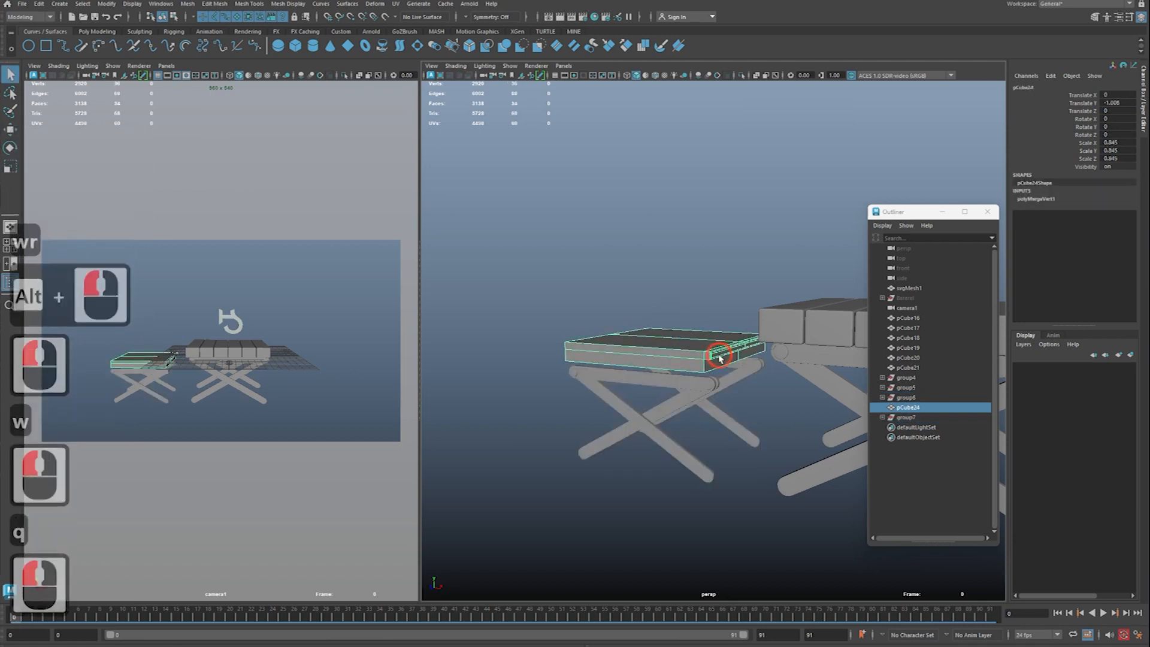
{"action": "key", "text": "w"}
{"action": "left_click_drag", "start_coordinate": [674, 315], "coordinate": [674, 316]}
{"action": "key", "text": "q"}
{"action": "left_click", "coordinate": [721, 266]}
{"action": "right_click_drag", "start_coordinate": [724, 268], "coordinate": [678, 268], "text": "alt"}
{"action": "left_click_drag", "start_coordinate": [677, 271], "coordinate": [740, 308], "text": "alt"}
{"action": "middle_click_drag", "start_coordinate": [755, 314], "coordinate": [663, 363], "text": "alt"}
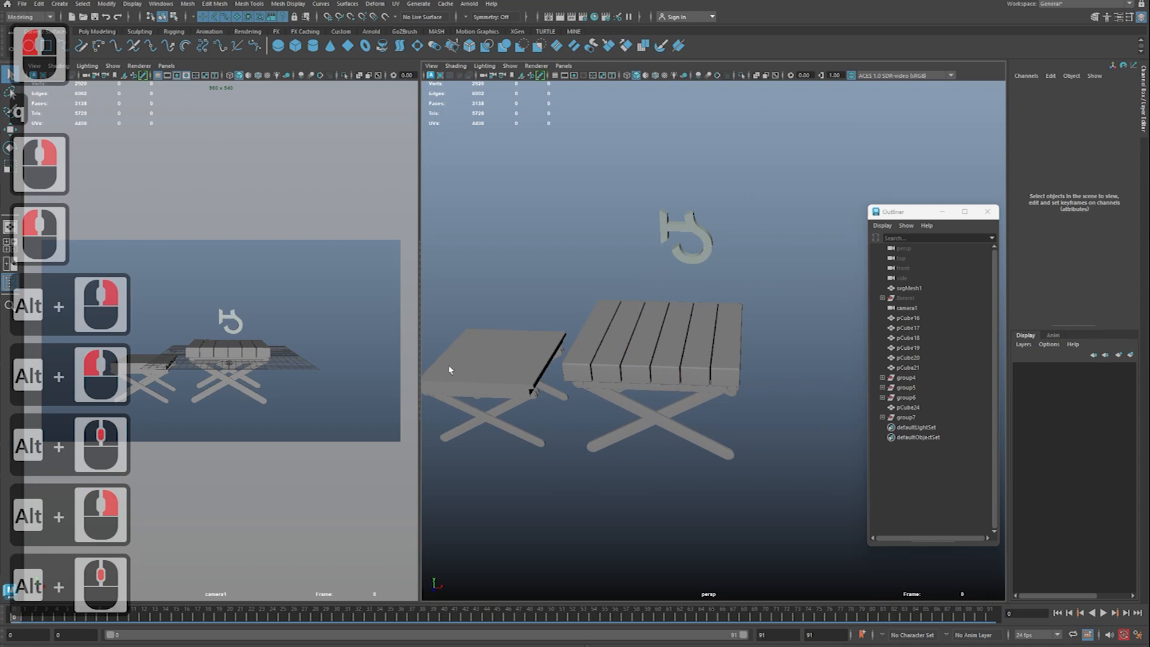
{"action": "middle_click_drag", "start_coordinate": [479, 263], "coordinate": [562, 264], "text": "alt"}
{"action": "mouse_move", "coordinate": [584, 330]}
{"action": "left_mouse_down", "text": "alt"}
{"action": "mouse_move", "coordinate": [552, 344]}
{"action": "mouse_move", "coordinate": [497, 300]}
{"action": "mouse_move", "coordinate": [545, 262]}
{"action": "mouse_move", "coordinate": [484, 268]}
{"action": "left_mouse_up", "text": "alt"}
{"action": "key", "text": "ctrl+2"}
{"action": "key", "text": "Escape"}
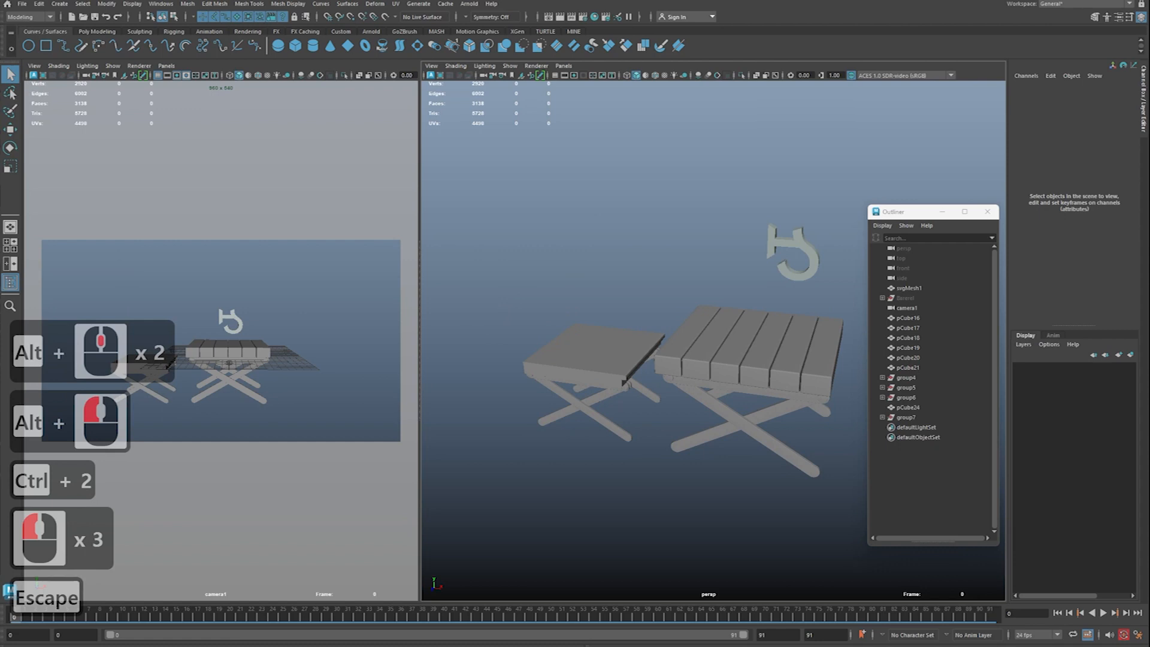
{"action": "scroll", "coordinate": [504, 311], "scroll_direction": "down", "scroll_amount": 7, "text": "ctrl"}
{"action": "middle_click", "coordinate": [505, 311]}
{"action": "scroll", "coordinate": [504, 311], "scroll_direction": "up", "scroll_amount": 18, "text": "ctrl"}
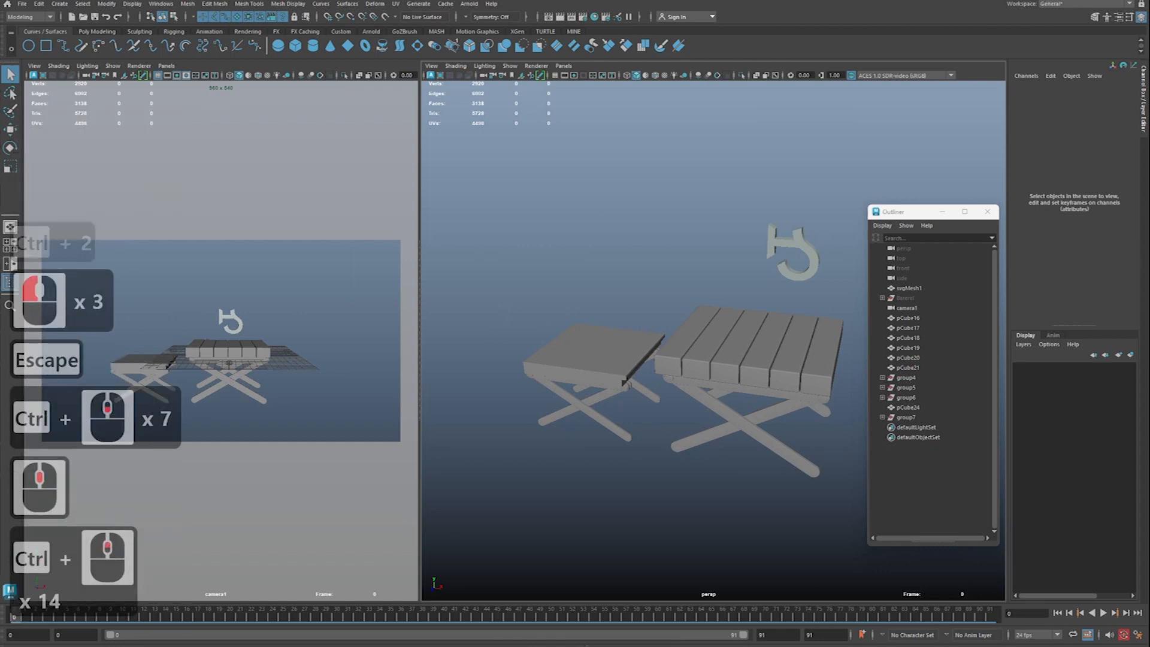
{"action": "middle_click", "coordinate": [504, 311]}
{"action": "scroll", "coordinate": [504, 312], "scroll_direction": "up", "scroll_amount": 3, "text": "ctrl"}
{"action": "middle_click", "coordinate": [504, 311]}
{"action": "left_click", "coordinate": [504, 311]}
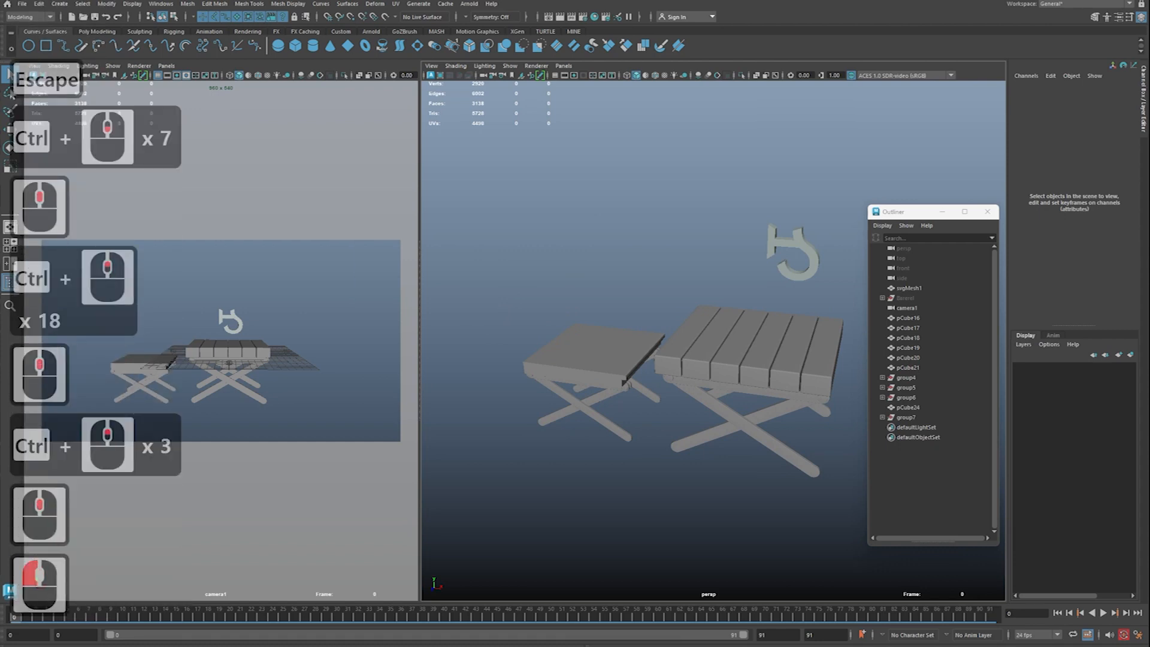
{"action": "key", "text": "ctrl+backslash"}
{"action": "scroll", "coordinate": [504, 311], "scroll_direction": "up", "scroll_amount": 3, "text": "ctrl"}
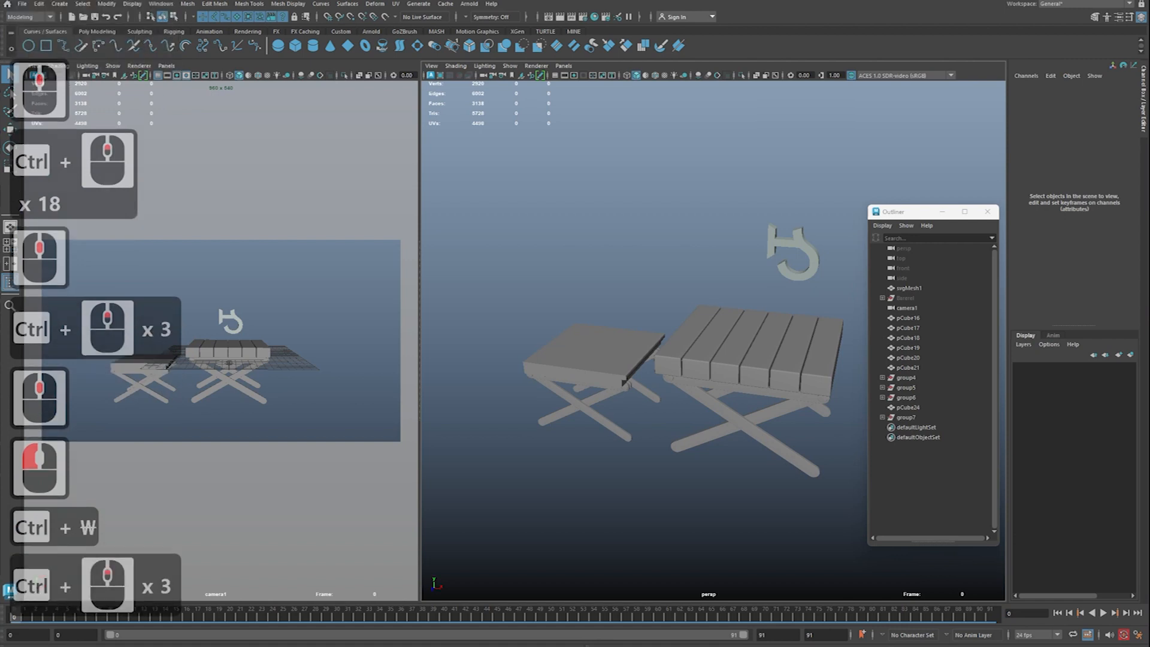
{"action": "middle_click", "coordinate": [504, 312]}
{"action": "left_click", "coordinate": [504, 312]}
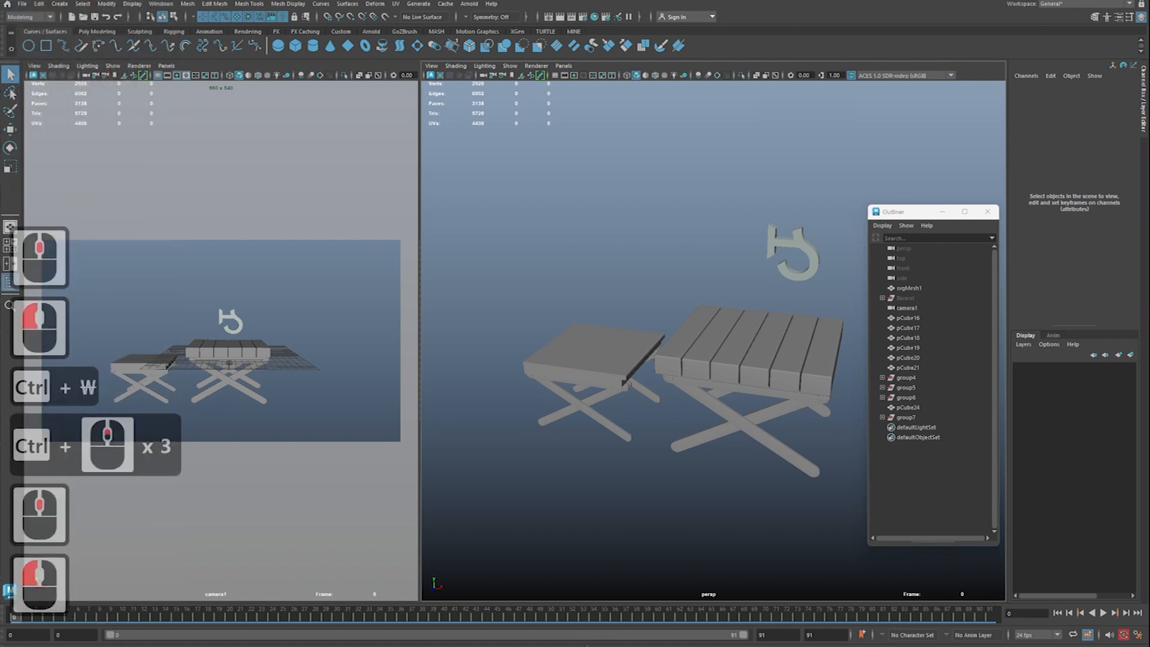
{"action": "left_click", "coordinate": [504, 311]}
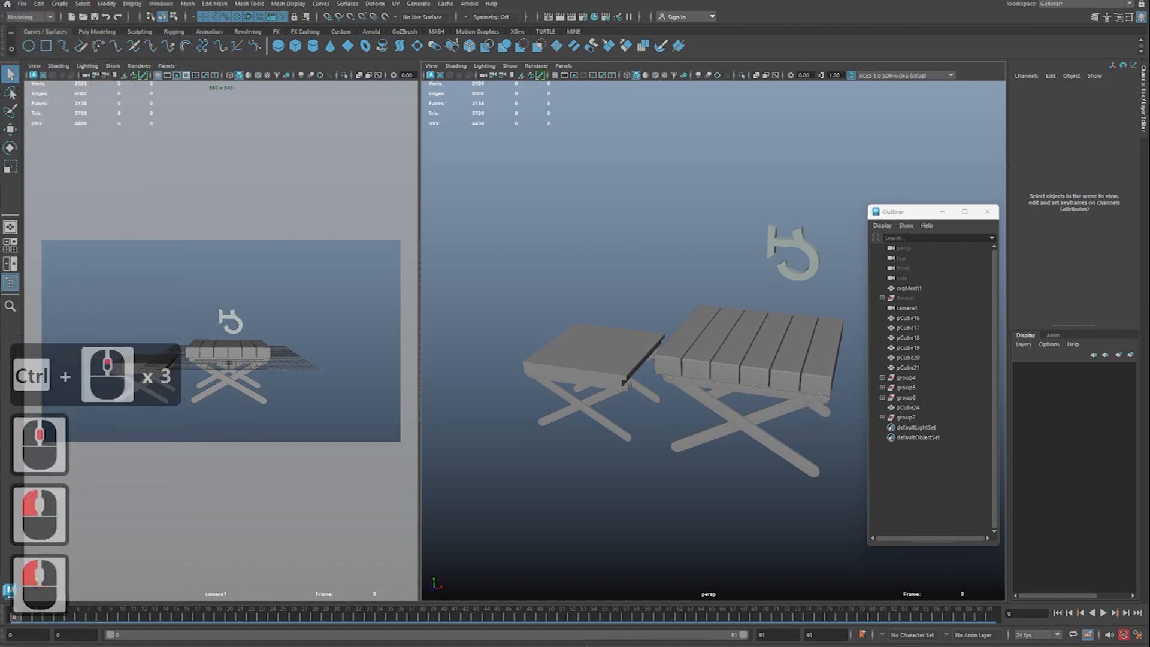
Step: Bring up the table-and-chairs reference image and mark the chair's backrest top and the table's rounded crossbar in red
{"action": "mouse_move", "coordinate": [1149, 92]}
{"action": "left_mouse_down"}
{"action": "mouse_move", "coordinate": [703, 120]}
{"action": "mouse_move", "coordinate": [676, 92]}
{"action": "left_mouse_up"}
{"action": "left_click", "coordinate": [676, 257]}
{"action": "key", "text": "ctrl+2"}
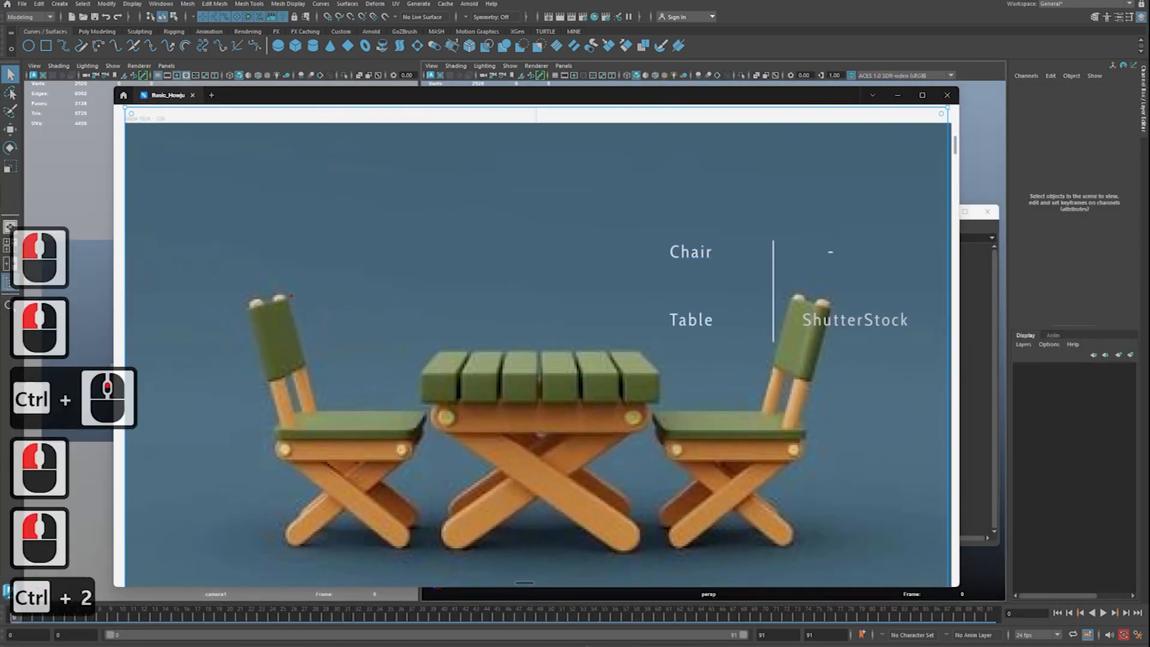
{"action": "left_click_drag", "start_coordinate": [292, 297], "coordinate": [329, 271], "text": "shift"}
{"action": "left_click_drag", "start_coordinate": [461, 212], "coordinate": [423, 216]}
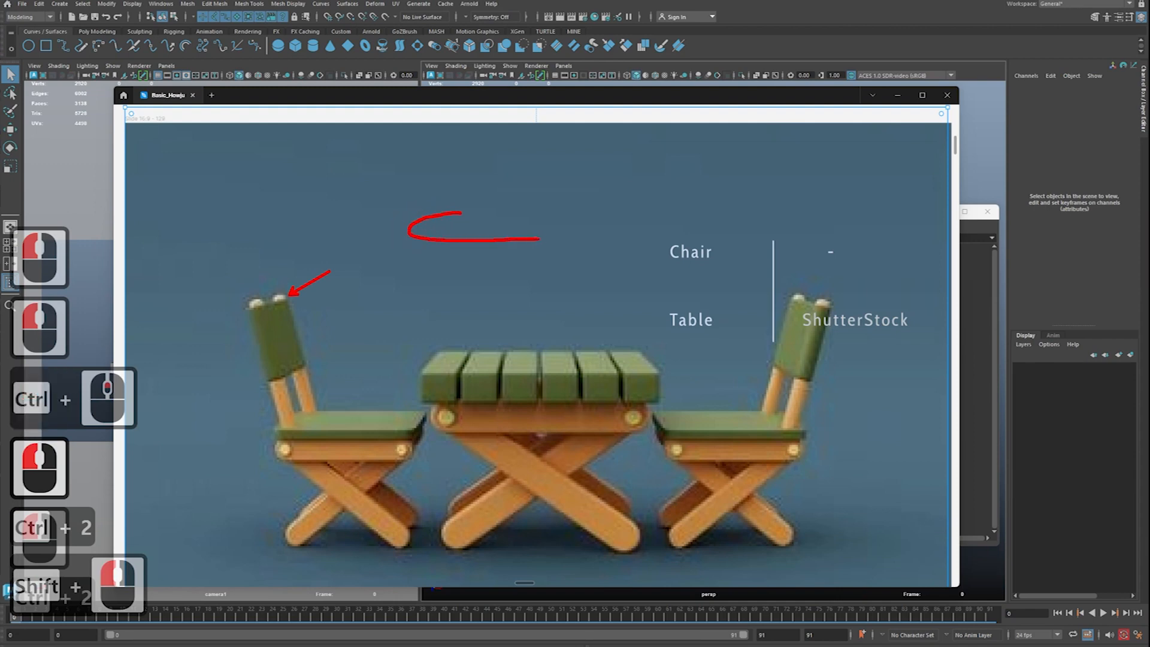
{"action": "mouse_move", "coordinate": [665, 240]}
{"action": "left_mouse_down"}
{"action": "mouse_move", "coordinate": [671, 217]}
{"action": "mouse_move", "coordinate": [515, 208]}
{"action": "left_mouse_up"}
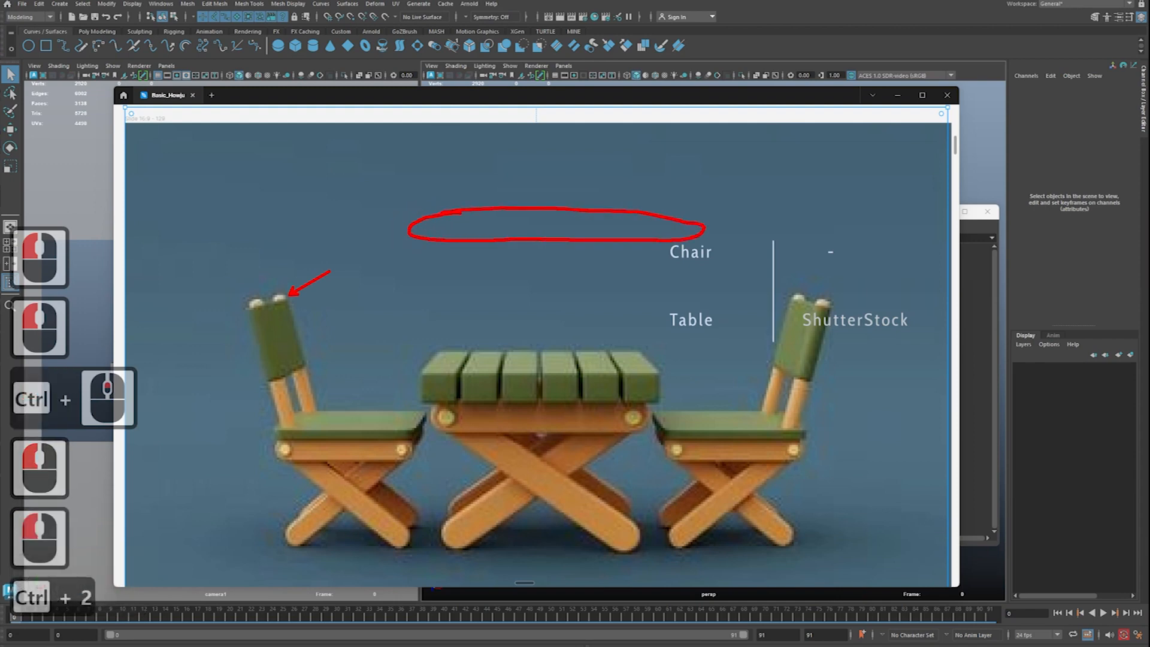
{"action": "left_click", "coordinate": [443, 230]}
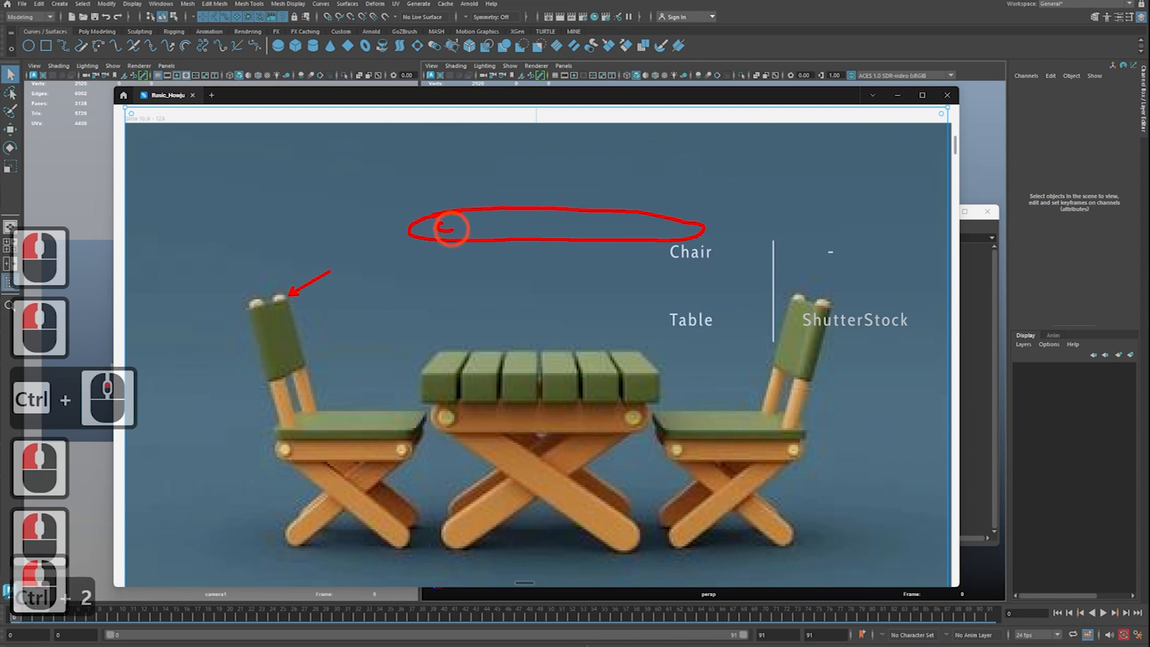
{"action": "left_click", "coordinate": [444, 233]}
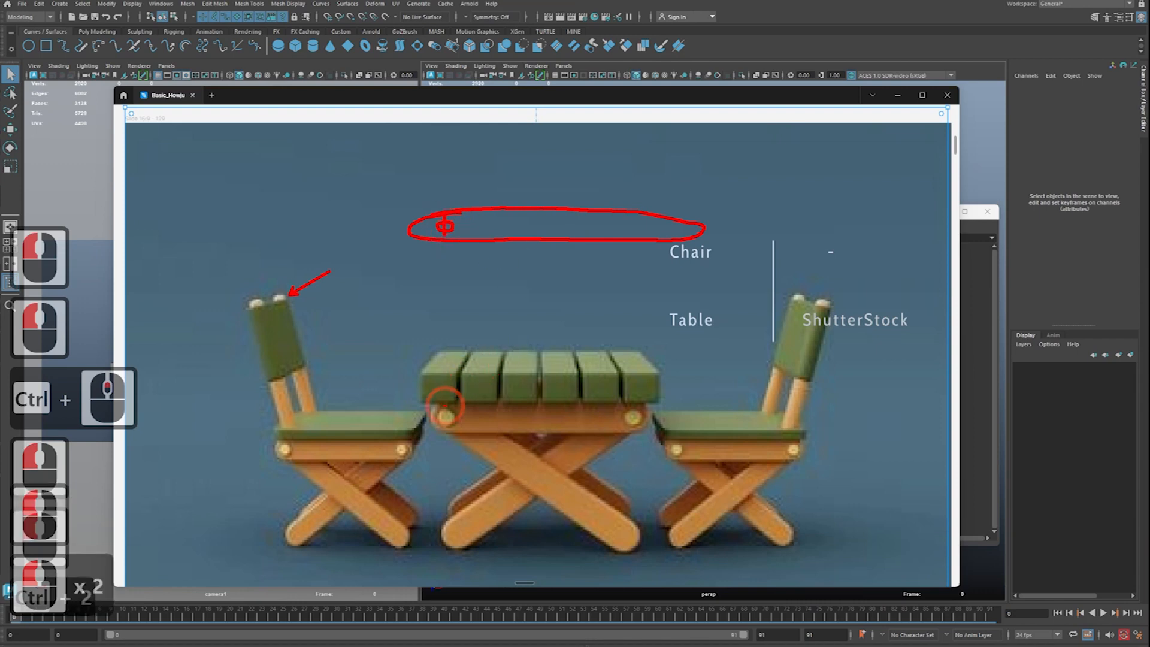
{"action": "mouse_move", "coordinate": [448, 433]}
{"action": "left_mouse_down"}
{"action": "mouse_move", "coordinate": [446, 410]}
{"action": "mouse_move", "coordinate": [584, 404]}
{"action": "left_mouse_up"}
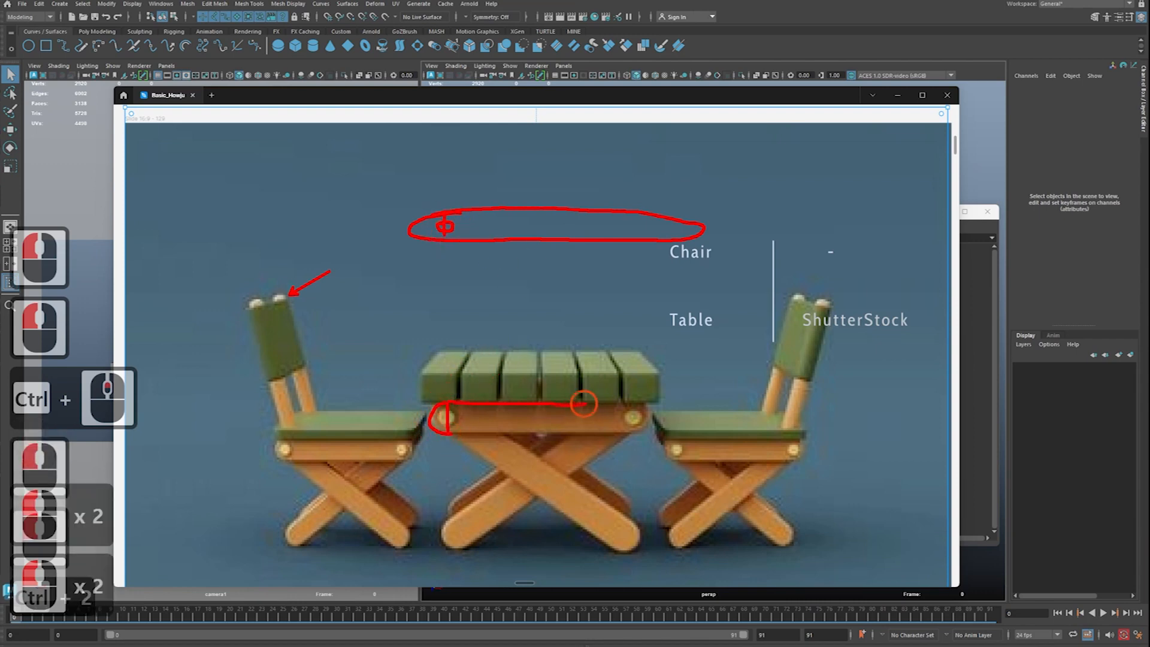
{"action": "double_click", "coordinate": [586, 407]}
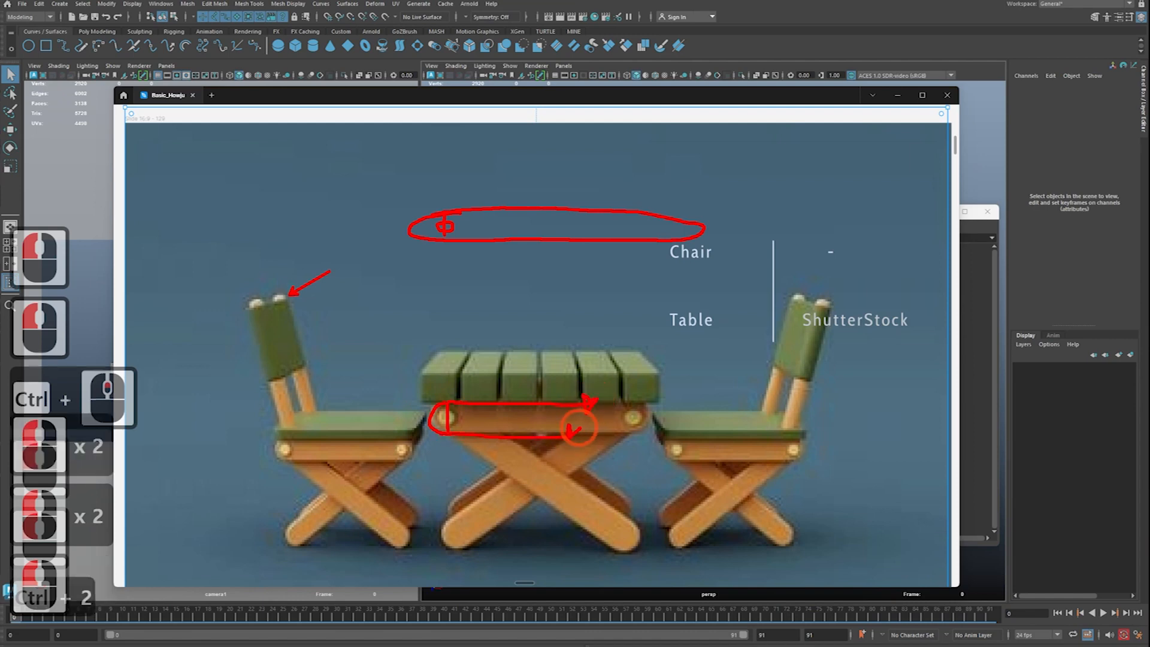
Step: Sketch a long rounded bar in green with one end marked in red, clear all annotations, and move the reference image away
{"action": "key", "text": "g"}
{"action": "mouse_move", "coordinate": [439, 262]}
{"action": "left_mouse_down"}
{"action": "mouse_move", "coordinate": [426, 262]}
{"action": "mouse_move", "coordinate": [701, 262]}
{"action": "left_mouse_up"}
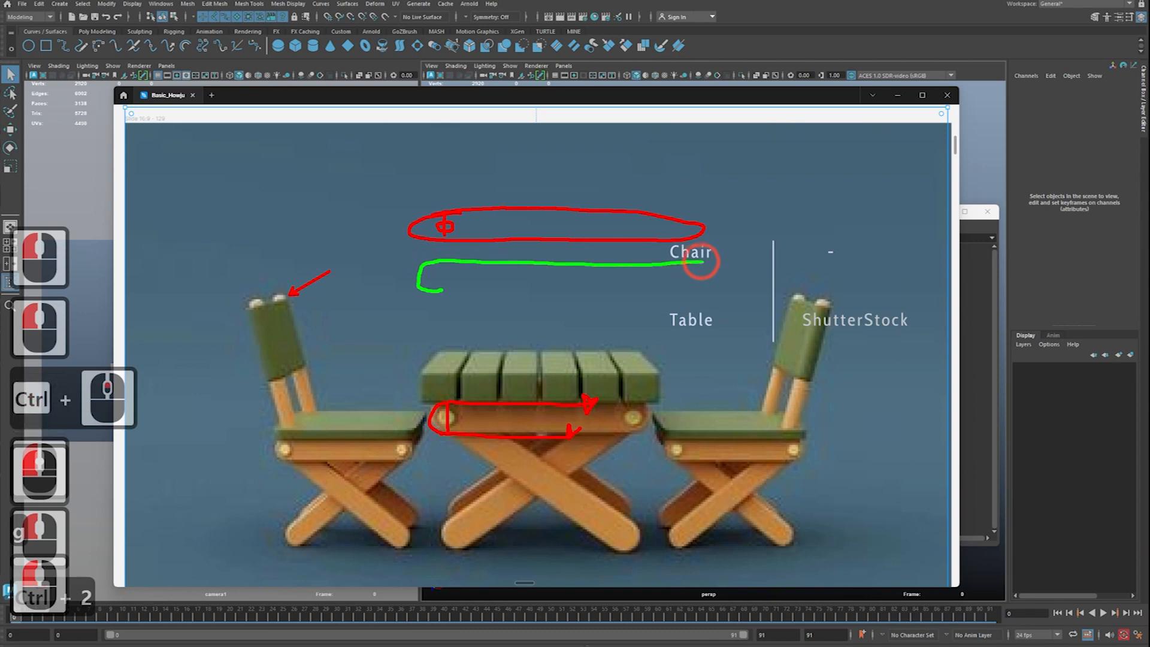
{"action": "left_click_drag", "start_coordinate": [602, 293], "coordinate": [443, 292]}
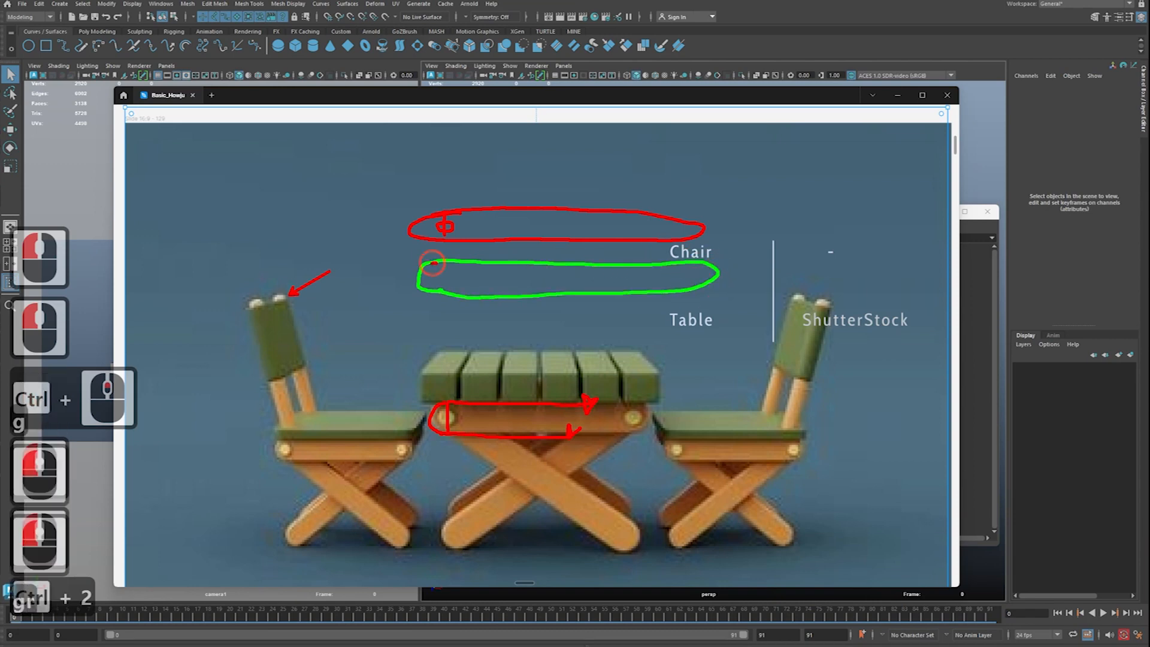
{"action": "mouse_move", "coordinate": [442, 273]}
{"action": "left_mouse_down"}
{"action": "mouse_move", "coordinate": [442, 298]}
{"action": "mouse_move", "coordinate": [432, 263]}
{"action": "left_mouse_up"}
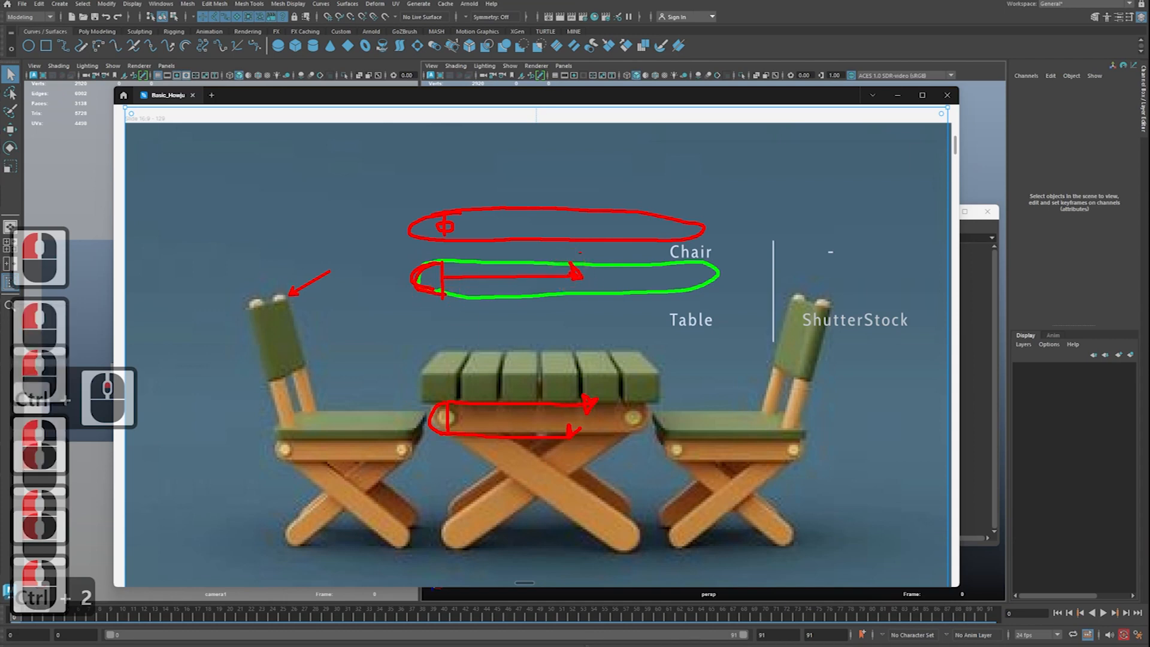
{"action": "key", "text": "Escape"}
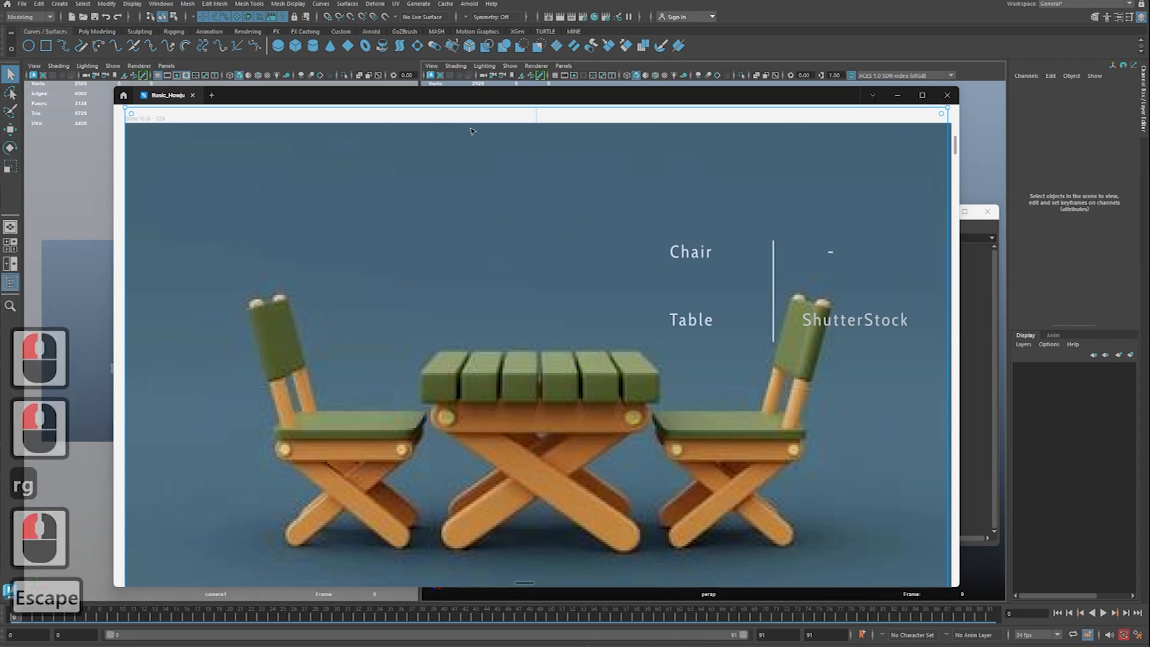
{"action": "left_click_drag", "start_coordinate": [493, 100], "coordinate": [0, 107]}
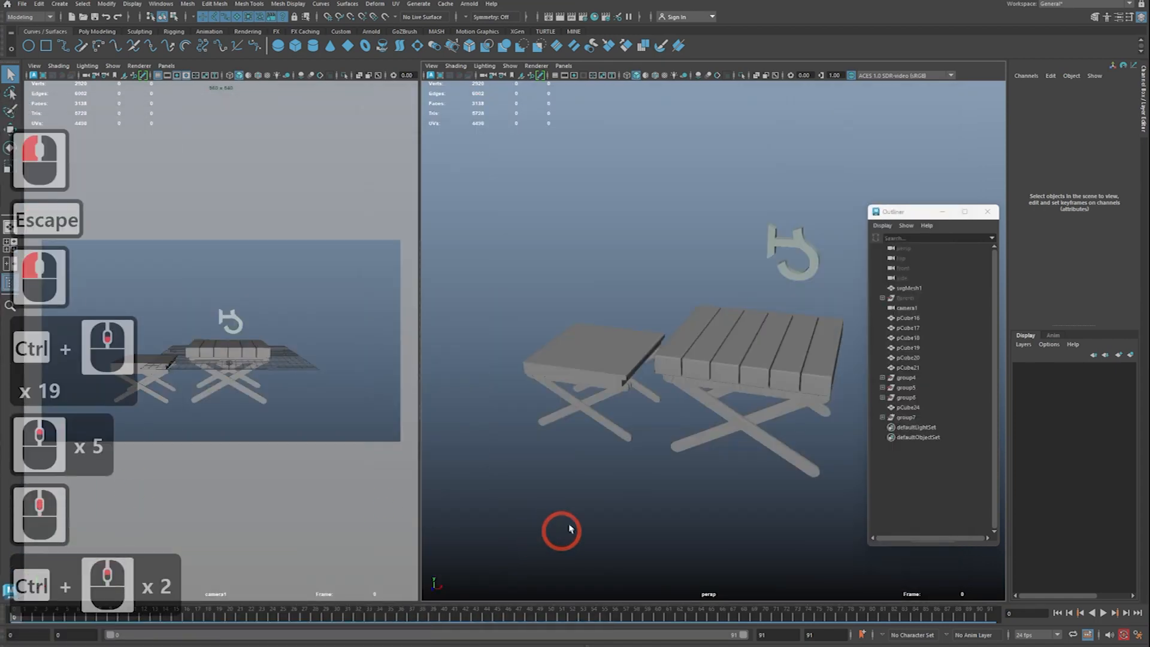
Step: Save the scene
{"action": "left_click", "coordinate": [527, 506]}
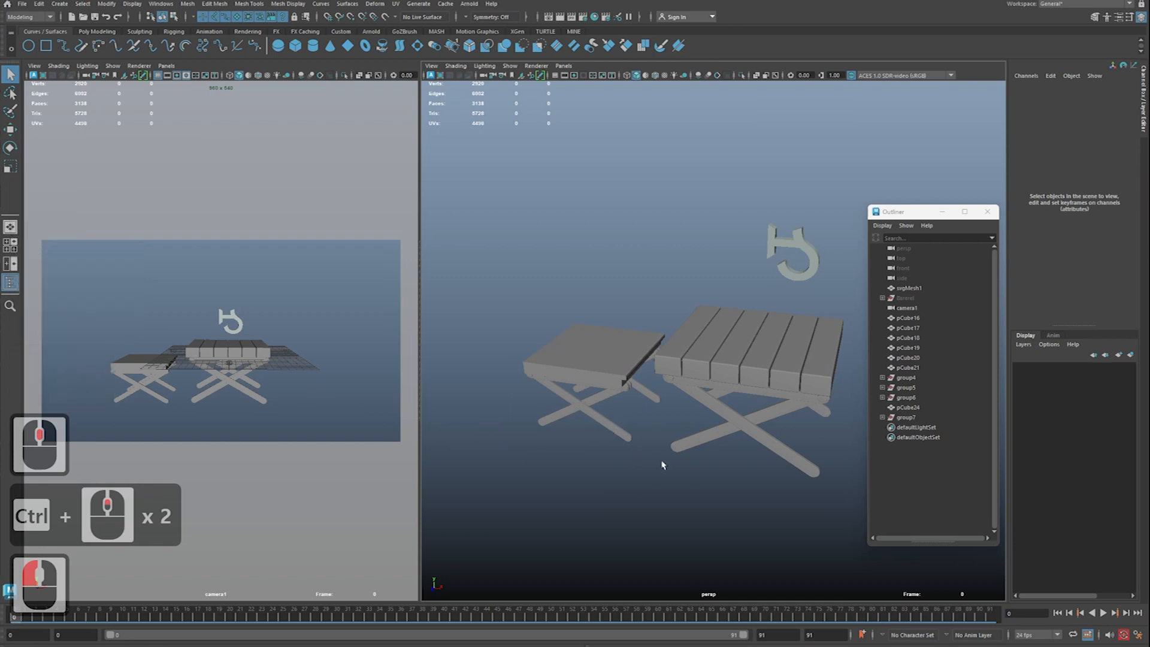
{"action": "right_click_drag", "start_coordinate": [802, 464], "coordinate": [744, 455], "text": "alt"}
{"action": "middle_click_drag", "start_coordinate": [745, 456], "coordinate": [662, 439], "text": "alt"}
{"action": "key", "text": "ctrl+s"}
{"action": "left_click_drag", "start_coordinate": [662, 439], "coordinate": [719, 400], "text": "alt"}
{"action": "right_click_drag", "start_coordinate": [719, 400], "coordinate": [756, 383], "text": "alt"}
{"action": "middle_click_drag", "start_coordinate": [756, 384], "coordinate": [789, 362], "text": "alt"}
{"action": "right_click_drag", "start_coordinate": [789, 362], "coordinate": [816, 339], "text": "alt"}
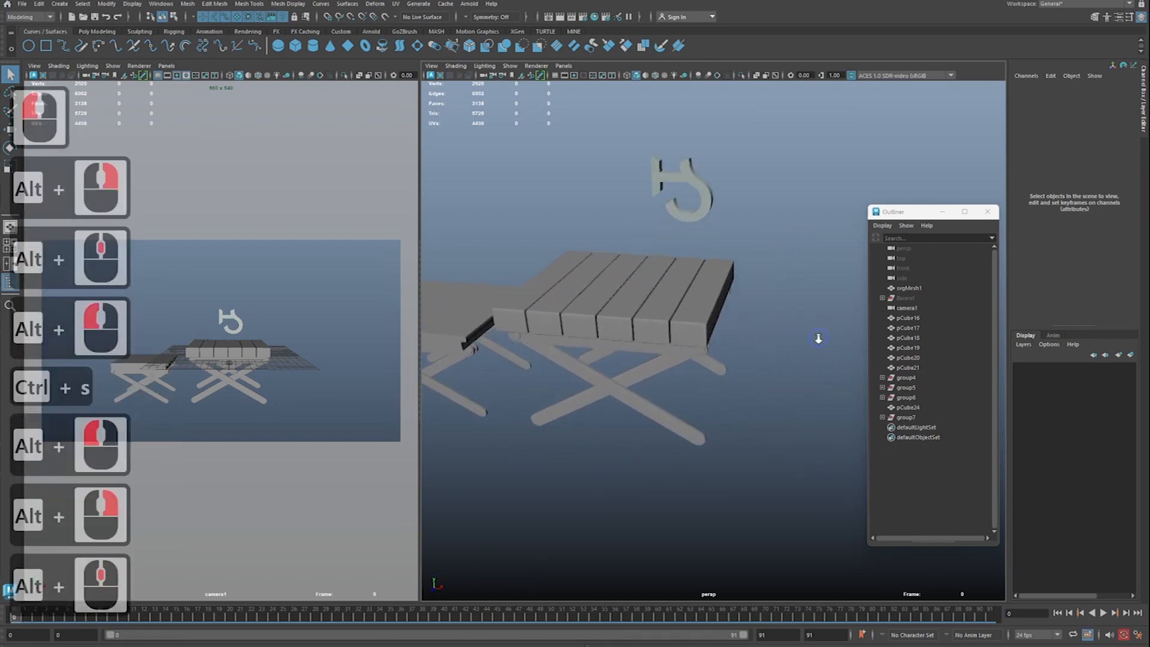
Step: Select the large table's front leg, pCylinder9, and examine it from several angles
{"action": "key", "text": "q"}
{"action": "left_click", "coordinate": [661, 418]}
{"action": "left_click_drag", "start_coordinate": [683, 411], "coordinate": [672, 378], "text": "alt"}
{"action": "middle_click_drag", "start_coordinate": [672, 378], "coordinate": [701, 375], "text": "alt"}
{"action": "right_click_drag", "start_coordinate": [701, 375], "coordinate": [710, 378], "text": "alt"}
{"action": "middle_click_drag", "start_coordinate": [710, 379], "coordinate": [723, 384], "text": "alt"}
{"action": "right_click_drag", "start_coordinate": [724, 383], "coordinate": [734, 387], "text": "alt"}
{"action": "left_click_drag", "start_coordinate": [735, 388], "coordinate": [680, 366], "text": "alt"}
{"action": "middle_click_drag", "start_coordinate": [680, 365], "coordinate": [701, 385], "text": "alt"}
{"action": "left_click_drag", "start_coordinate": [701, 385], "coordinate": [707, 393], "text": "alt"}
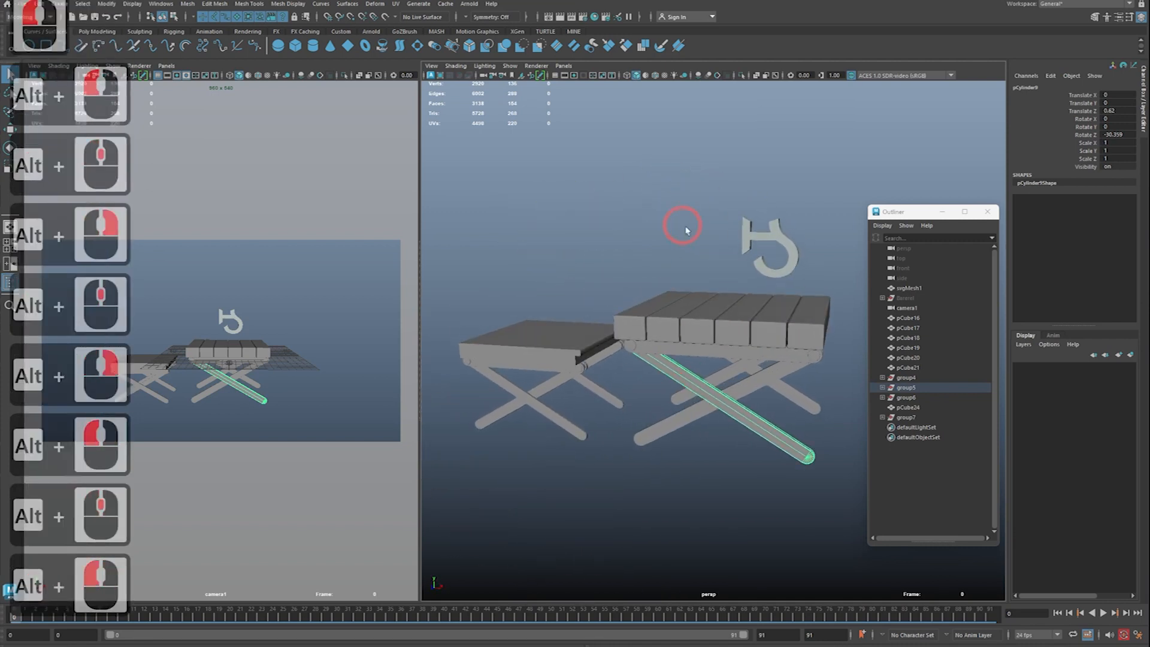
{"action": "middle_click_drag", "start_coordinate": [623, 295], "coordinate": [632, 302], "text": "alt"}
{"action": "right_click_drag", "start_coordinate": [632, 302], "coordinate": [635, 314], "text": "alt"}
Step: Duplicate the large table's rear leg from group4 and pull the copy out to a Translate Z of about 7.808
{"action": "key", "text": "w"}
{"action": "right_click_drag", "start_coordinate": [712, 340], "coordinate": [717, 344], "text": "alt"}
{"action": "left_click_drag", "start_coordinate": [718, 344], "coordinate": [622, 352], "text": "alt"}
{"action": "middle_click_drag", "start_coordinate": [622, 352], "coordinate": [625, 353], "text": "alt"}
{"action": "right_click_drag", "start_coordinate": [625, 353], "coordinate": [649, 367], "text": "alt"}
{"action": "left_click_drag", "start_coordinate": [650, 366], "coordinate": [675, 334], "text": "alt"}
{"action": "left_click", "coordinate": [689, 393]}
{"action": "key", "text": "w"}
{"action": "key", "text": "ctrl+d"}
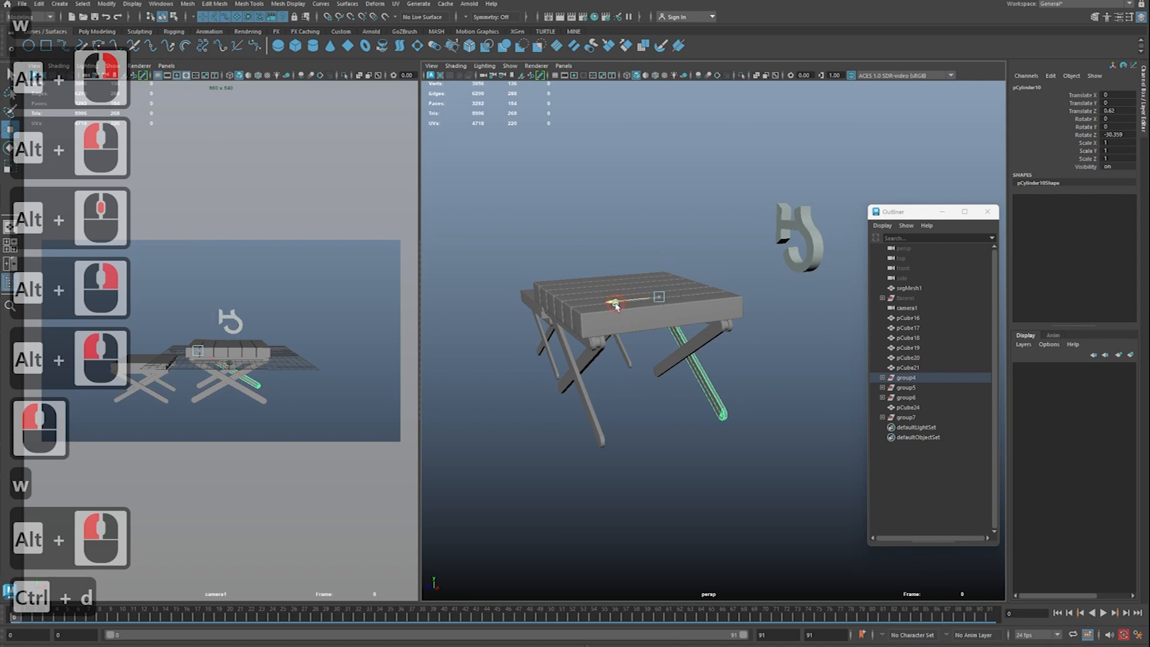
{"action": "left_click_drag", "start_coordinate": [615, 306], "coordinate": [690, 295]}
{"action": "middle_click_drag", "start_coordinate": [729, 311], "coordinate": [721, 319], "text": "alt"}
{"action": "left_click_drag", "start_coordinate": [721, 319], "coordinate": [733, 349], "text": "alt"}
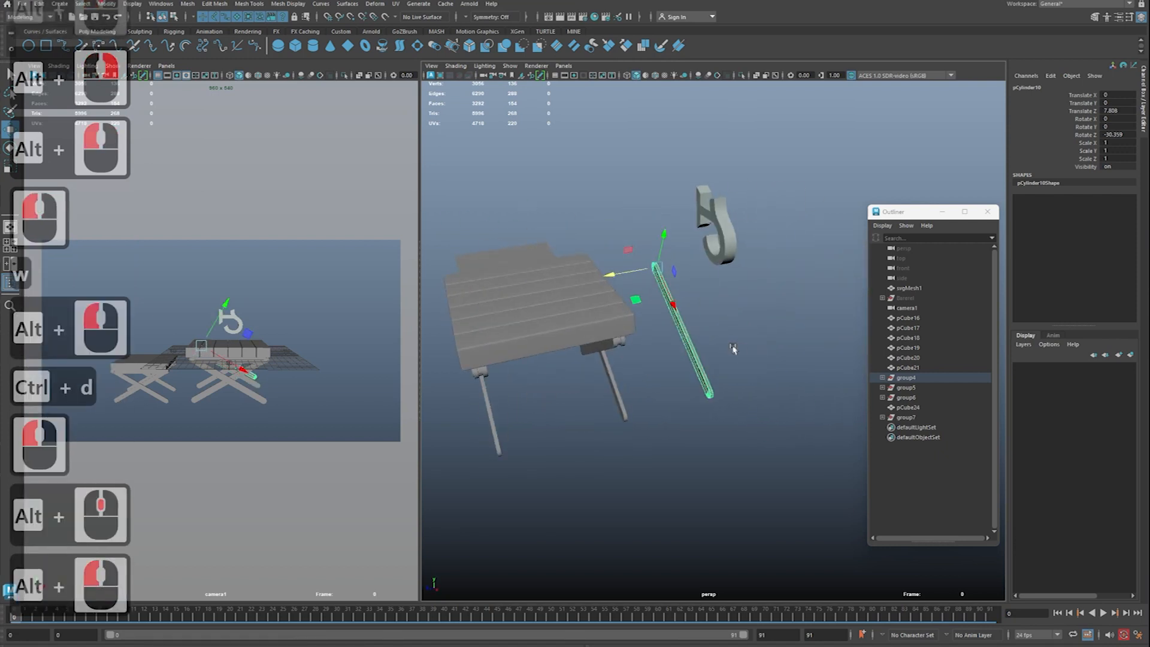
Step: Set the duplicated leg's Rotate Z to 0
{"action": "middle_click_drag", "start_coordinate": [734, 348], "coordinate": [726, 347], "text": "alt"}
{"action": "left_click", "coordinate": [1118, 134]}
{"action": "type", "text": "0"}
{"action": "key", "text": "Return"}
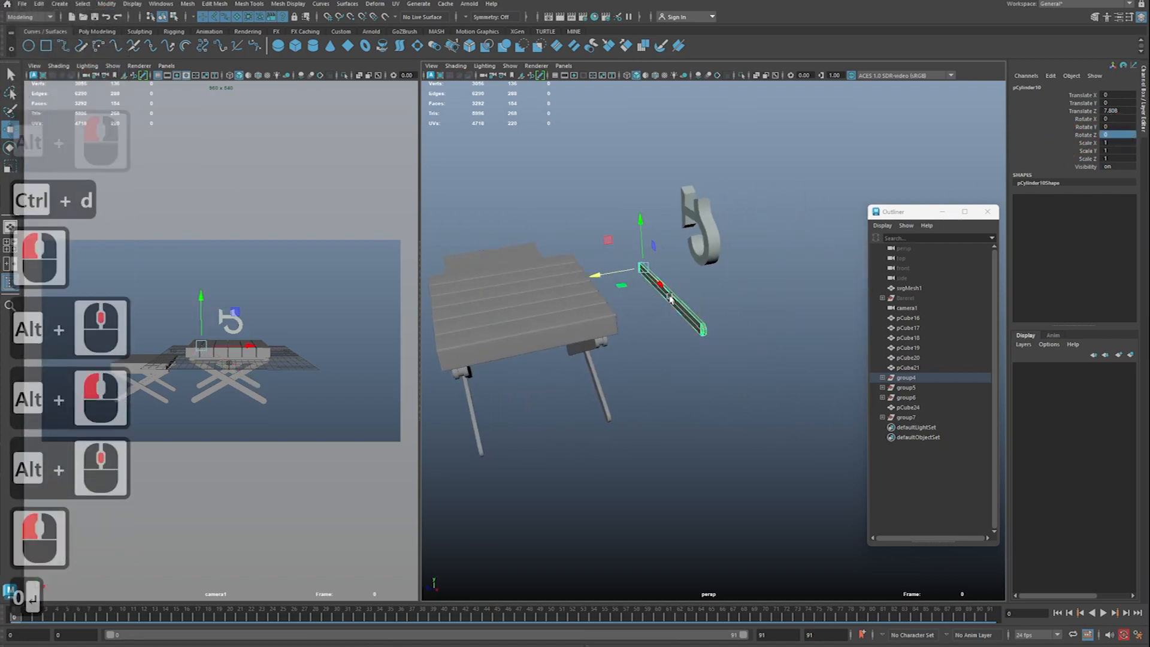
Step: Try rotating the duplicated leg around its X axis by about 18 degrees, and undo the rotation
{"action": "middle_click_drag", "start_coordinate": [794, 292], "coordinate": [775, 318], "text": "alt"}
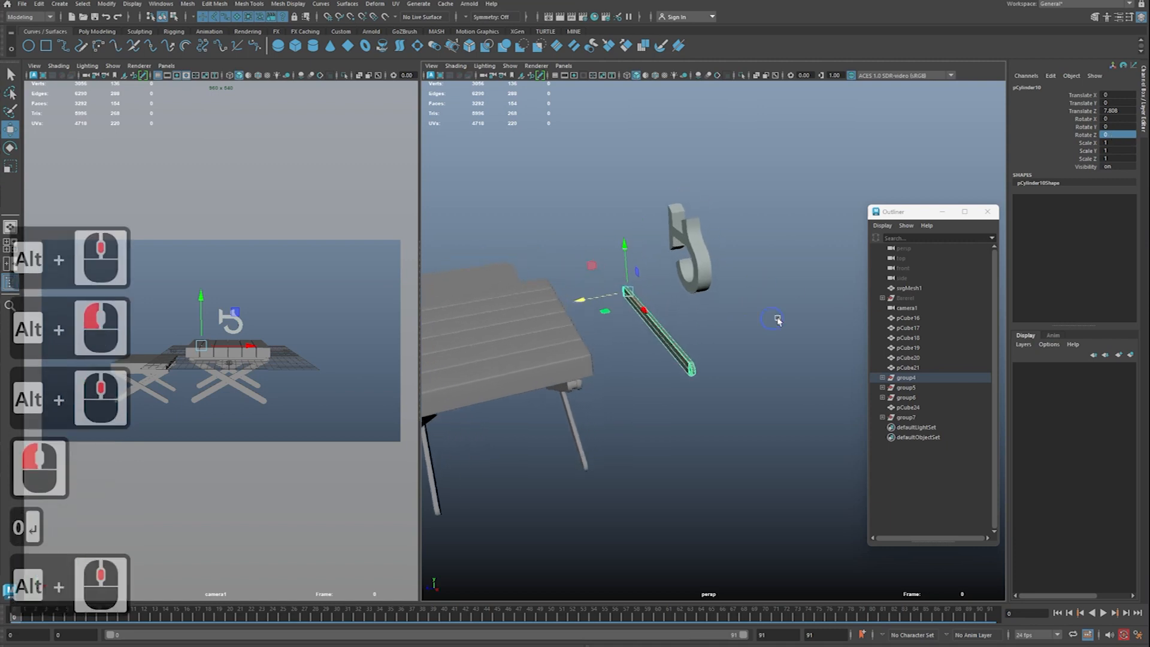
{"action": "right_click_drag", "start_coordinate": [775, 318], "coordinate": [667, 311], "text": "alt"}
{"action": "middle_click_drag", "start_coordinate": [668, 311], "coordinate": [688, 338], "text": "alt"}
{"action": "right_click_drag", "start_coordinate": [689, 338], "coordinate": [674, 318], "text": "alt"}
{"action": "left_click_drag", "start_coordinate": [674, 318], "coordinate": [671, 333], "text": "alt"}
{"action": "middle_click_drag", "start_coordinate": [672, 322], "coordinate": [680, 364], "text": "alt"}
{"action": "right_click_drag", "start_coordinate": [680, 364], "coordinate": [698, 392], "text": "alt"}
{"action": "left_click_drag", "start_coordinate": [698, 392], "coordinate": [740, 335], "text": "alt"}
{"action": "middle_click_drag", "start_coordinate": [740, 336], "coordinate": [772, 303], "text": "alt"}
{"action": "right_click_drag", "start_coordinate": [773, 303], "coordinate": [766, 299], "text": "alt"}
{"action": "left_click_drag", "start_coordinate": [766, 299], "coordinate": [750, 294], "text": "alt"}
{"action": "middle_click_drag", "start_coordinate": [750, 294], "coordinate": [750, 298], "text": "alt"}
{"action": "right_click_drag", "start_coordinate": [750, 298], "coordinate": [793, 288], "text": "alt"}
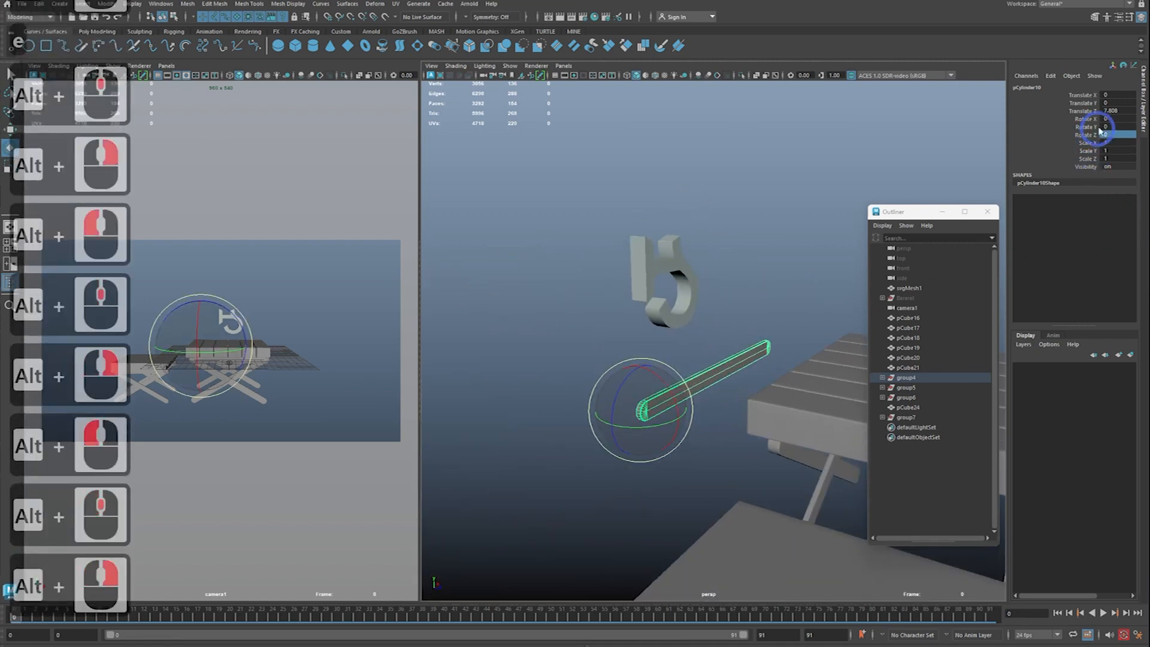
{"action": "left_click", "coordinate": [660, 379]}
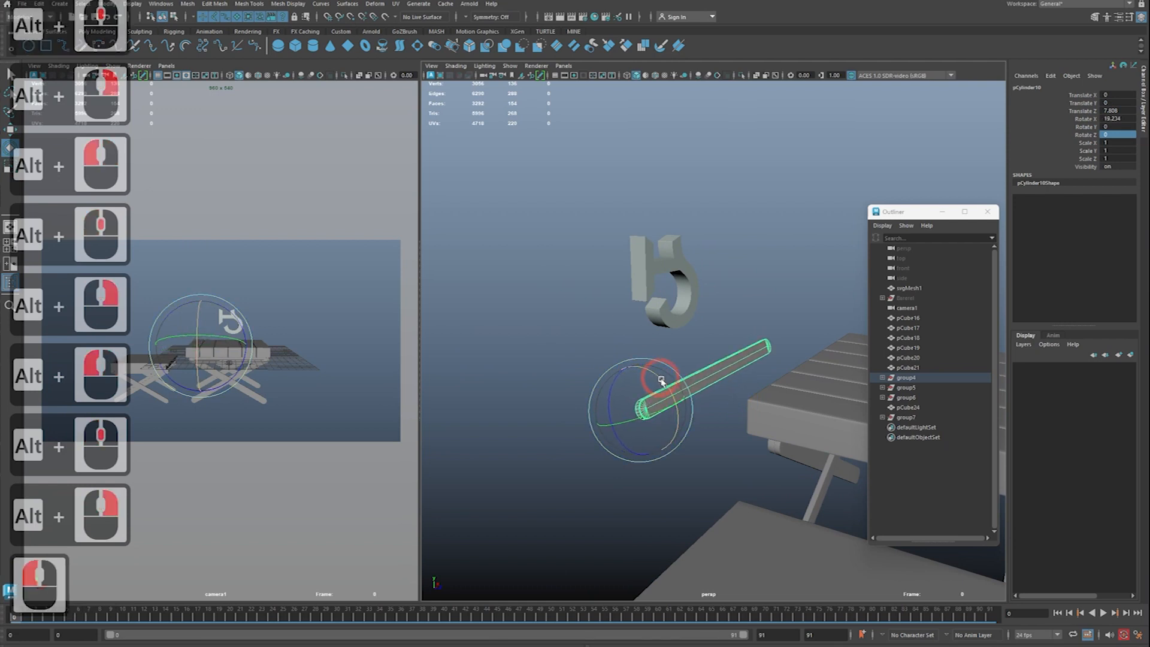
{"action": "key", "text": "z"}
Step: Orient the duplicated leg with Rotate X 90 and Rotate Y -90, and move it above the tables to about -6.682, 5.198, -2.741
{"action": "left_click_drag", "start_coordinate": [719, 417], "coordinate": [629, 372], "text": "alt"}
{"action": "right_click_drag", "start_coordinate": [713, 419], "coordinate": [647, 392], "text": "alt"}
{"action": "left_click_drag", "start_coordinate": [647, 398], "coordinate": [676, 443], "text": "alt"}
{"action": "middle_click_drag", "start_coordinate": [676, 443], "coordinate": [724, 496], "text": "alt"}
{"action": "right_click_drag", "start_coordinate": [724, 495], "coordinate": [710, 491], "text": "alt"}
{"action": "key", "text": "w"}
{"action": "left_click_drag", "start_coordinate": [710, 491], "coordinate": [752, 462], "text": "alt"}
{"action": "left_click_drag", "start_coordinate": [666, 402], "coordinate": [654, 389]}
{"action": "left_click_drag", "start_coordinate": [654, 389], "coordinate": [637, 450], "text": "alt"}
Step: In the top view, move the bar to the small table's outer edge at Translate X -12.883 and Translate Z -8.39, and return to perspective
{"action": "key", "text": "space"}
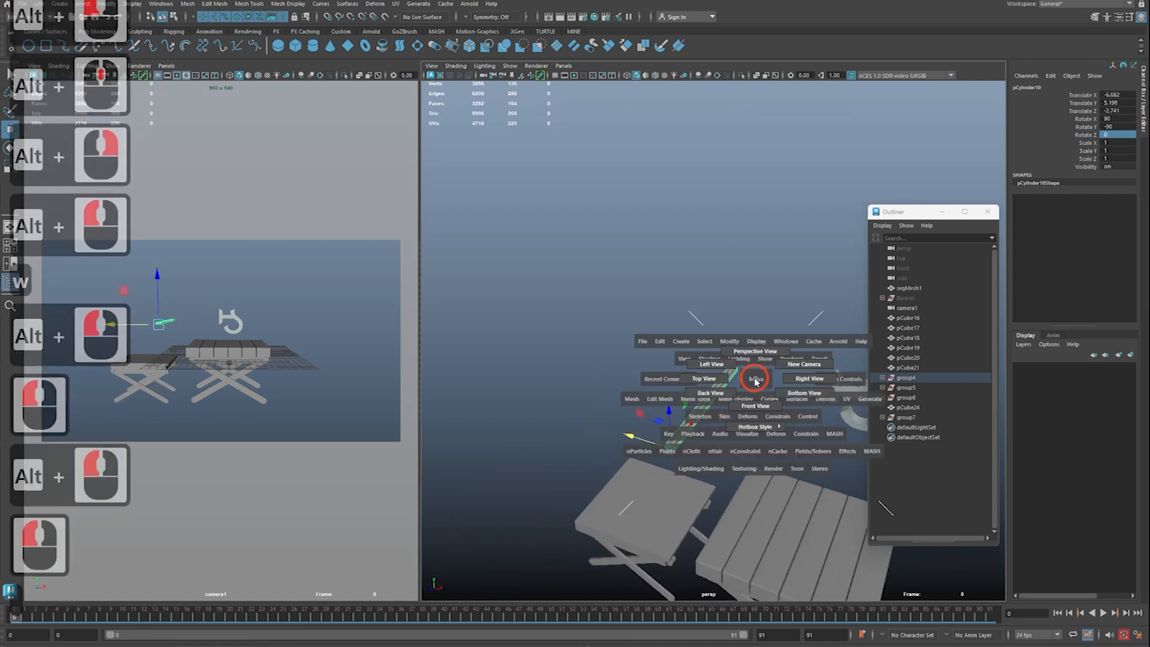
{"action": "left_click", "coordinate": [710, 379]}
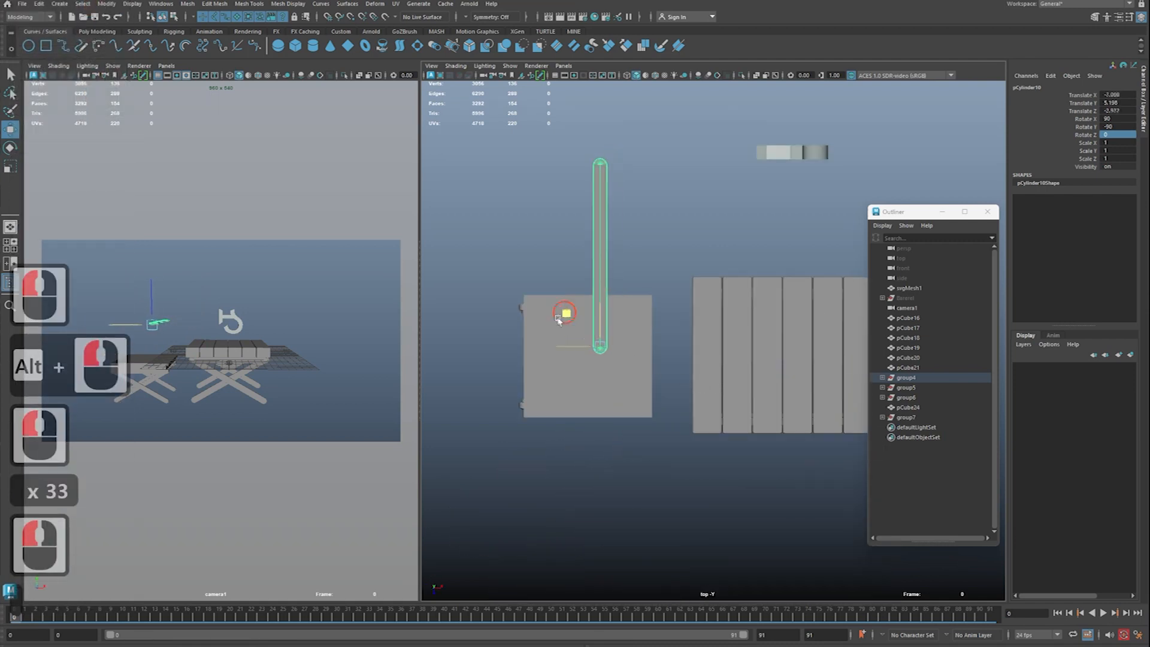
{"action": "left_click_drag", "start_coordinate": [491, 379], "coordinate": [488, 382]}
{"action": "key", "text": "space"}
{"action": "left_click", "coordinate": [627, 346]}
Step: Examine the bar above the small table from several angles with the Scale tool active, and briefly mark its upward direction
{"action": "left_click_drag", "start_coordinate": [693, 357], "coordinate": [596, 387], "text": "alt"}
{"action": "key", "text": "w"}
{"action": "key", "text": "r"}
{"action": "middle_click_drag", "start_coordinate": [597, 388], "coordinate": [675, 368], "text": "alt"}
{"action": "right_click_drag", "start_coordinate": [675, 367], "coordinate": [694, 372], "text": "alt"}
{"action": "middle_click_drag", "start_coordinate": [694, 372], "coordinate": [742, 417], "text": "alt"}
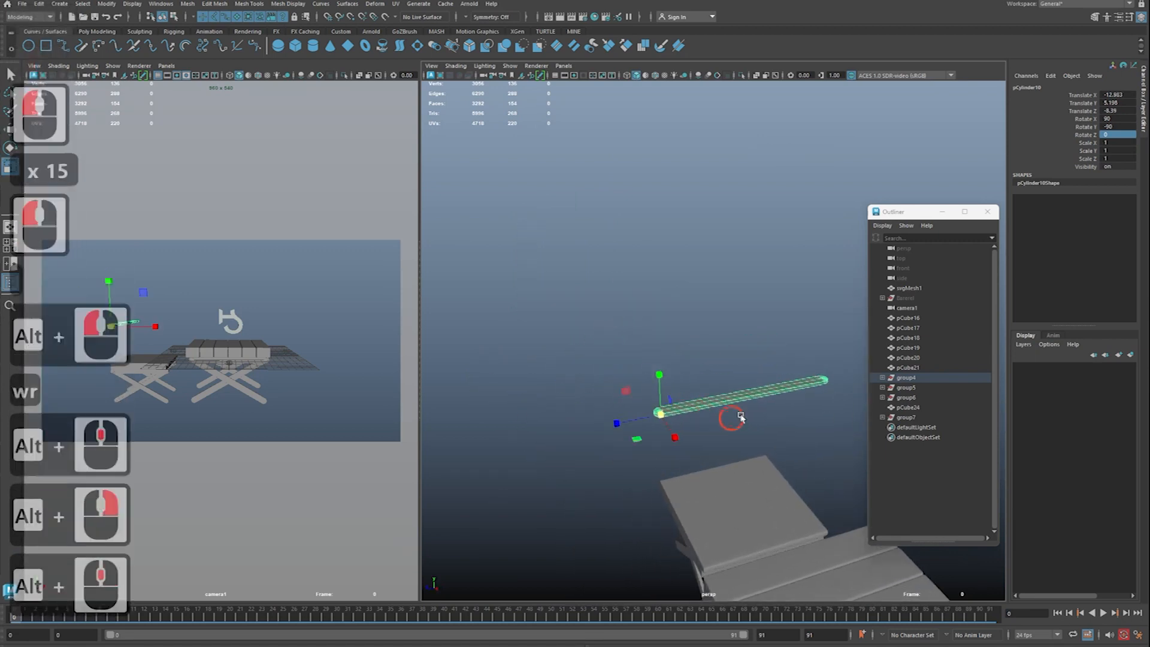
{"action": "right_click_drag", "start_coordinate": [741, 417], "coordinate": [660, 408], "text": "alt"}
{"action": "left_click_drag", "start_coordinate": [660, 408], "coordinate": [657, 413], "text": "alt"}
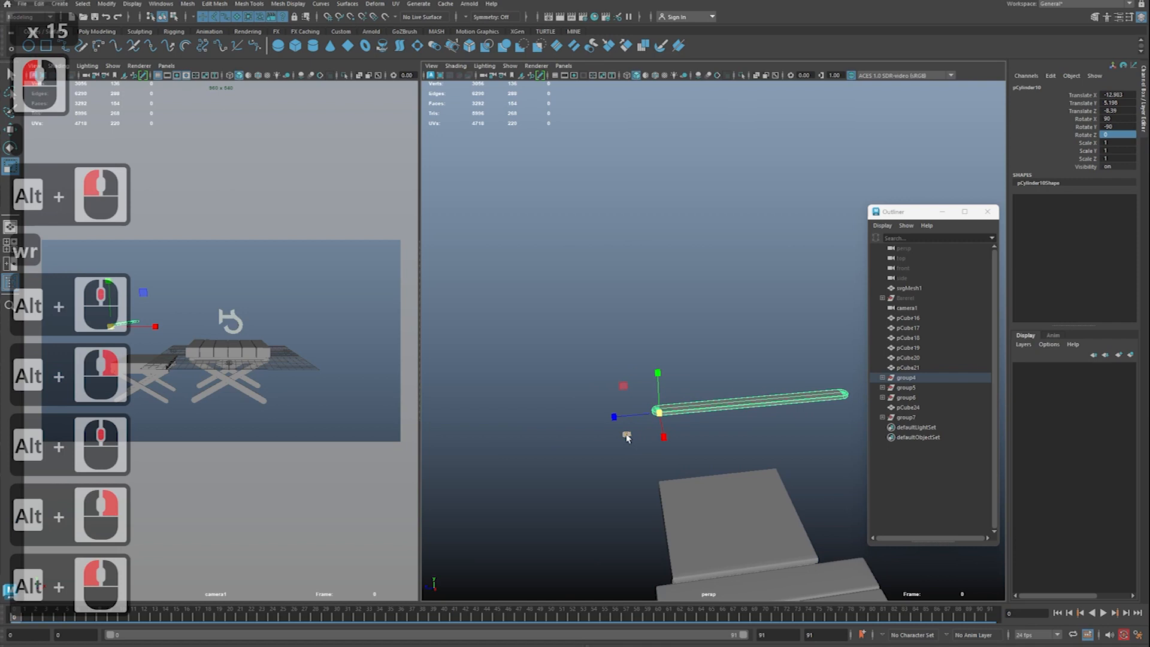
{"action": "right_click_drag", "start_coordinate": [627, 437], "coordinate": [726, 454], "text": "alt"}
{"action": "middle_click_drag", "start_coordinate": [726, 455], "coordinate": [688, 433], "text": "alt"}
{"action": "right_click_drag", "start_coordinate": [689, 432], "coordinate": [639, 452], "text": "alt"}
{"action": "mouse_move", "coordinate": [639, 451]}
{"action": "left_mouse_down", "text": "alt"}
{"action": "mouse_move", "coordinate": [765, 464]}
{"action": "mouse_move", "coordinate": [679, 446]}
{"action": "mouse_move", "coordinate": [602, 452]}
{"action": "mouse_move", "coordinate": [635, 435]}
{"action": "left_mouse_up", "text": "alt"}
{"action": "right_click_drag", "start_coordinate": [635, 435], "coordinate": [678, 452], "text": "alt"}
{"action": "middle_click_drag", "start_coordinate": [678, 452], "coordinate": [674, 464], "text": "alt"}
{"action": "right_click_drag", "start_coordinate": [674, 464], "coordinate": [686, 470], "text": "alt"}
{"action": "left_click_drag", "start_coordinate": [686, 470], "coordinate": [707, 431], "text": "alt"}
{"action": "key", "text": "ctrl+2"}
{"action": "left_click", "coordinate": [702, 474]}
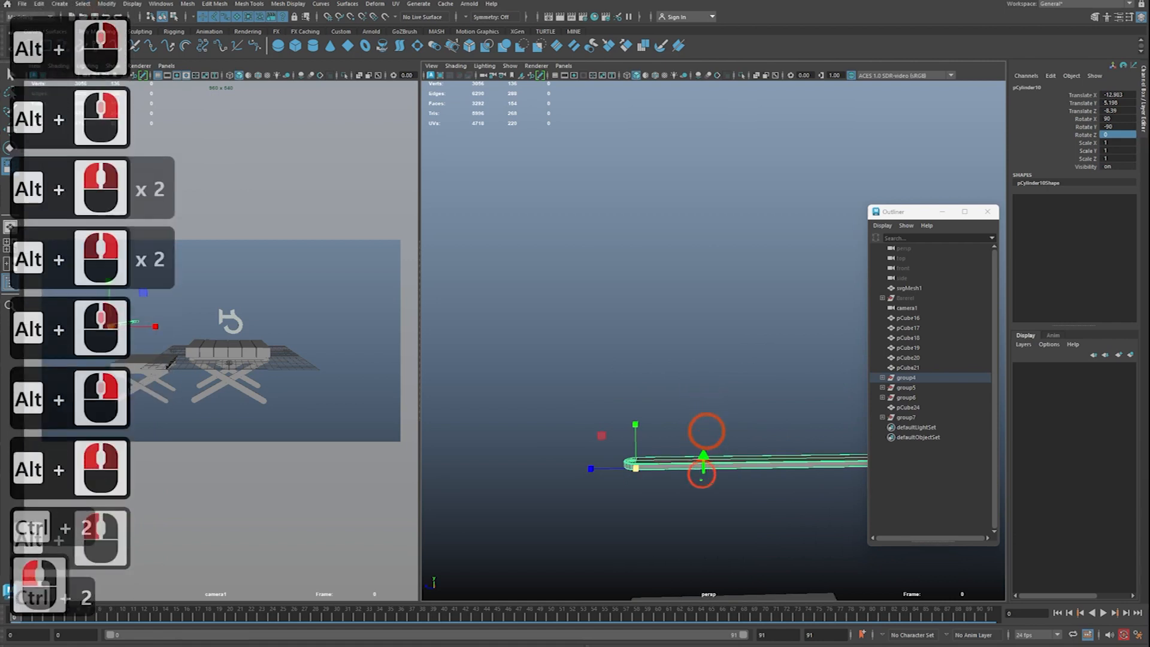
{"action": "key", "text": "Escape"}
Step: Scale the bar down in the plane of its length and width to suit the small table's depth, and frame it
{"action": "mouse_move", "coordinate": [657, 485]}
{"action": "left_mouse_down", "text": "alt"}
{"action": "mouse_move", "coordinate": [641, 493]}
{"action": "mouse_move", "coordinate": [671, 473]}
{"action": "left_mouse_up", "text": "alt"}
{"action": "middle_click_drag", "start_coordinate": [671, 473], "coordinate": [633, 454], "text": "alt"}
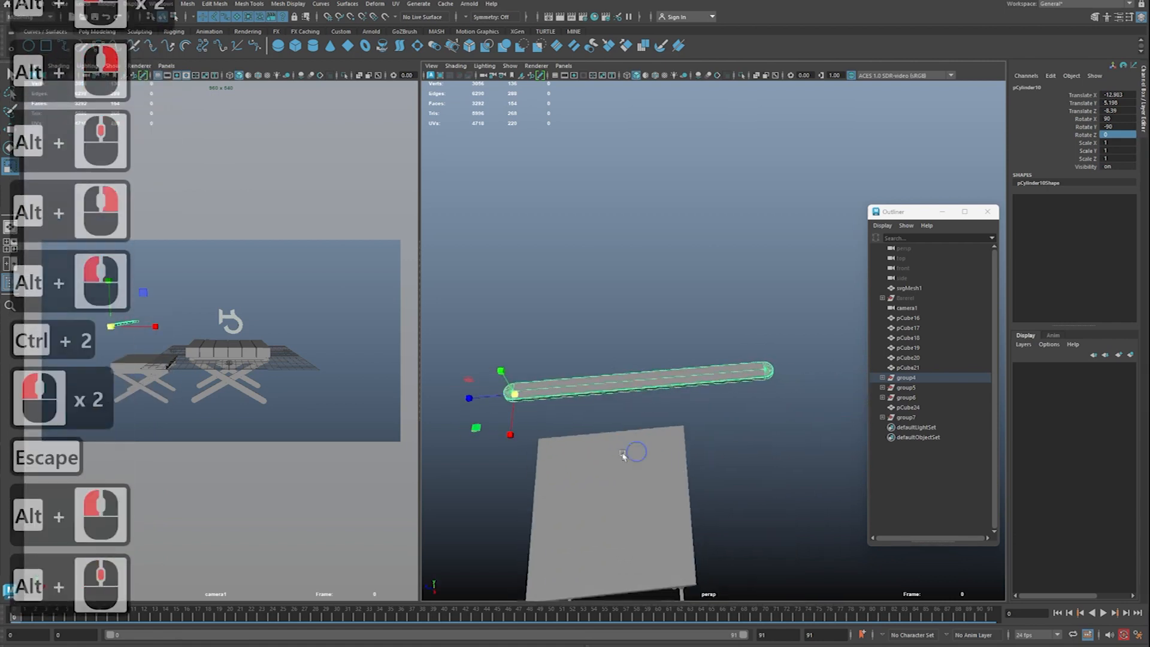
{"action": "right_click_drag", "start_coordinate": [633, 454], "coordinate": [614, 449], "text": "alt"}
{"action": "middle_click_drag", "start_coordinate": [614, 449], "coordinate": [632, 450], "text": "alt"}
{"action": "left_click_drag", "start_coordinate": [517, 424], "coordinate": [528, 425]}
{"action": "left_click_drag", "start_coordinate": [676, 429], "coordinate": [665, 371], "text": "alt"}
{"action": "middle_click_drag", "start_coordinate": [665, 371], "coordinate": [700, 355], "text": "alt"}
{"action": "right_click_drag", "start_coordinate": [699, 356], "coordinate": [652, 393], "text": "alt"}
{"action": "key", "text": "f"}
{"action": "left_click_drag", "start_coordinate": [652, 394], "coordinate": [723, 423], "text": "alt"}
{"action": "right_click_drag", "start_coordinate": [724, 422], "coordinate": [690, 422], "text": "alt"}
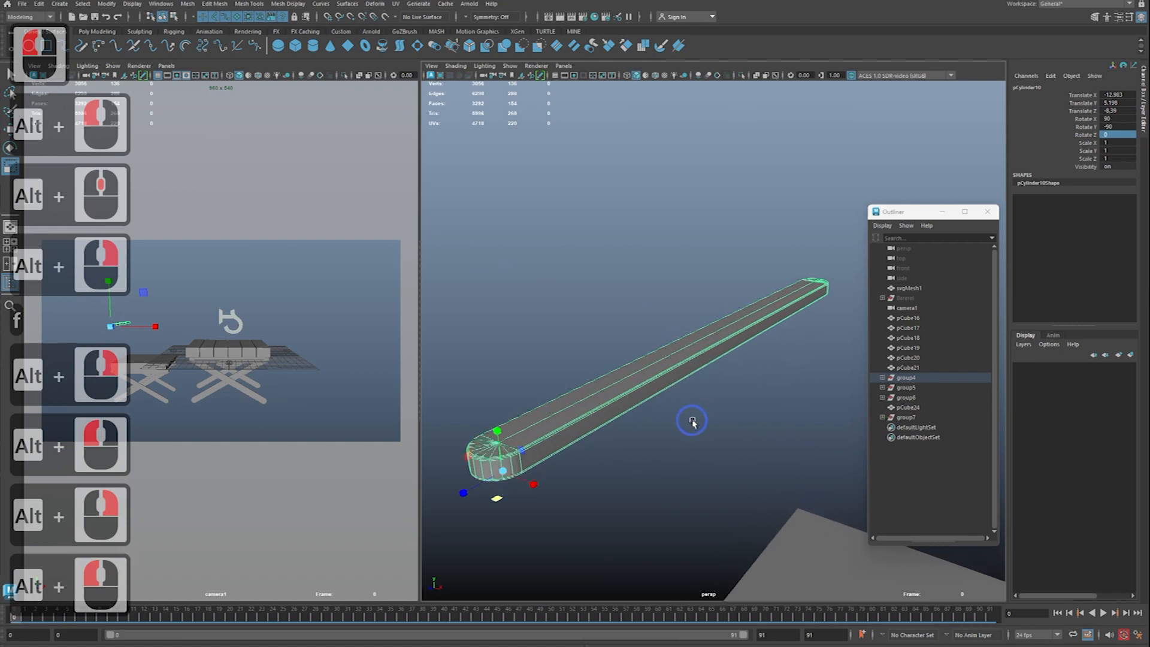
Step: Stretch the bar vertically with the Scale tool into a tall, flat backrest panel
{"action": "left_click_drag", "start_coordinate": [747, 431], "coordinate": [653, 385], "text": "alt"}
{"action": "left_click_drag", "start_coordinate": [605, 300], "coordinate": [600, 46]}
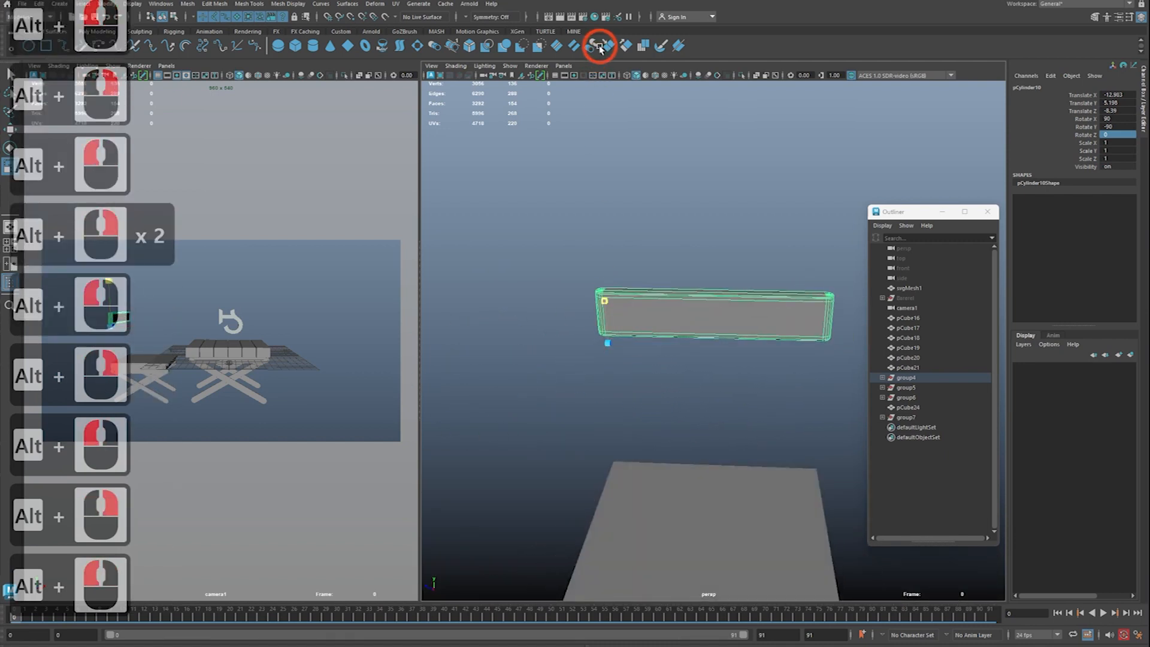
{"action": "left_click_drag", "start_coordinate": [605, 302], "coordinate": [613, 260]}
Step: Try to move the backrest panel along its length in the top view, and undo the move
{"action": "middle_click_drag", "start_coordinate": [613, 260], "coordinate": [586, 304], "text": "alt"}
{"action": "right_click_drag", "start_coordinate": [586, 304], "coordinate": [631, 297], "text": "alt"}
{"action": "left_click_drag", "start_coordinate": [632, 297], "coordinate": [700, 319], "text": "alt"}
{"action": "key", "text": "space"}
{"action": "middle_click_drag", "start_coordinate": [634, 334], "coordinate": [708, 329], "text": "alt"}
{"action": "right_click_drag", "start_coordinate": [438, 348], "coordinate": [484, 353], "text": "alt"}
{"action": "middle_click_drag", "start_coordinate": [485, 355], "coordinate": [627, 357], "text": "alt"}
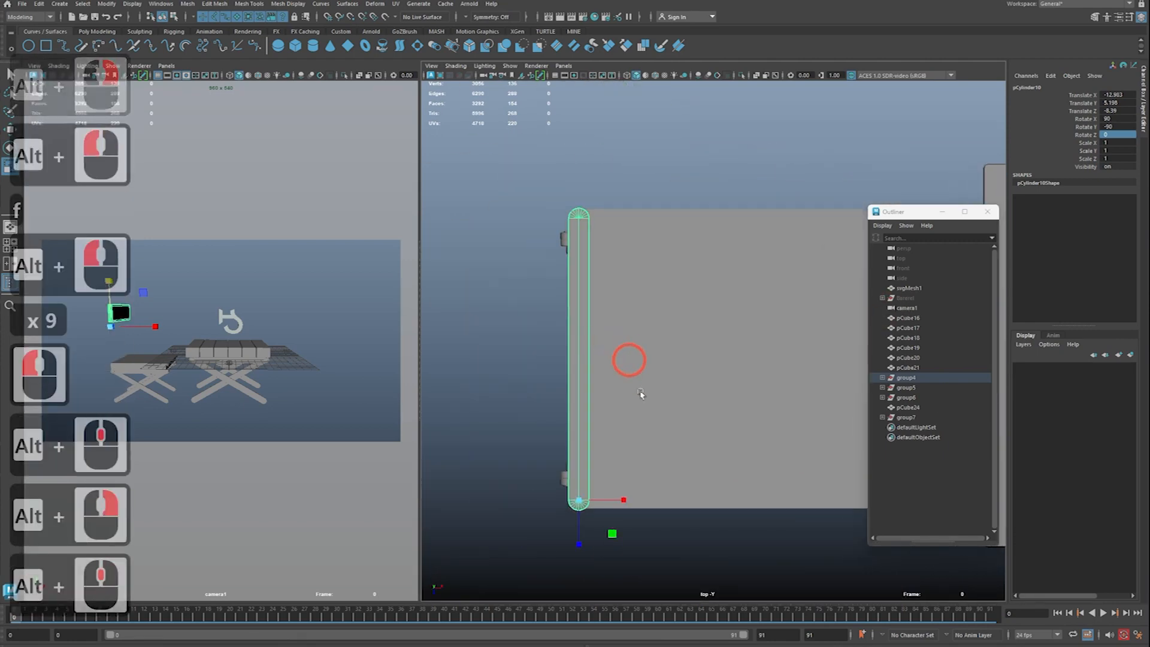
{"action": "key", "text": "w"}
{"action": "left_click_drag", "start_coordinate": [577, 457], "coordinate": [580, 457]}
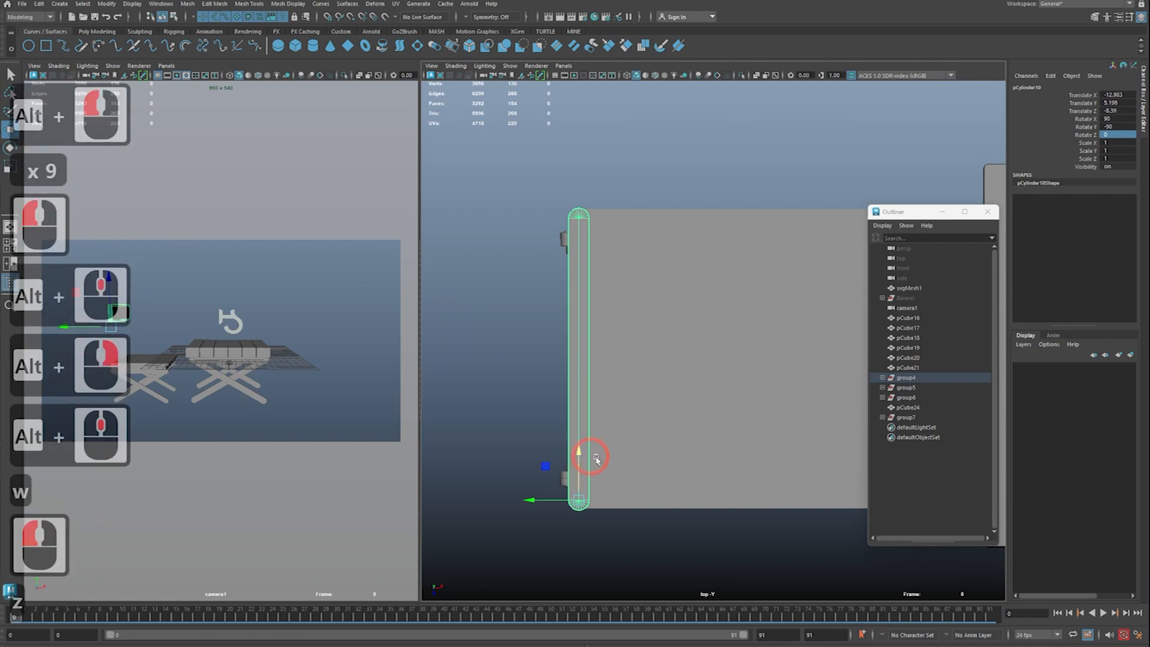
{"action": "key", "text": "z"}
Step: Examine the panel against the small table in the top and perspective views, and briefly mark the panel's vertical middle
{"action": "right_click_drag", "start_coordinate": [666, 443], "coordinate": [659, 441], "text": "alt"}
{"action": "middle_click_drag", "start_coordinate": [649, 438], "coordinate": [560, 436], "text": "alt"}
{"action": "right_click_drag", "start_coordinate": [599, 427], "coordinate": [679, 430], "text": "alt"}
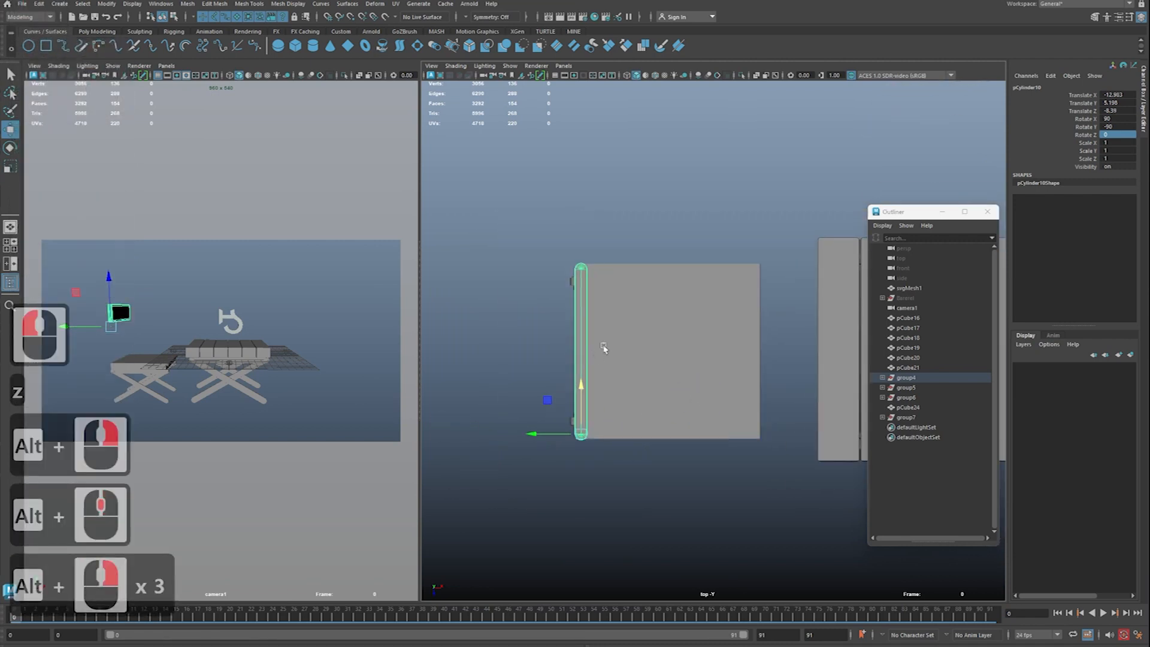
{"action": "key", "text": "space"}
{"action": "left_click_drag", "start_coordinate": [624, 329], "coordinate": [630, 299]}
{"action": "right_click_drag", "start_coordinate": [605, 310], "coordinate": [627, 313], "text": "alt"}
{"action": "left_click_drag", "start_coordinate": [628, 314], "coordinate": [711, 331], "text": "alt"}
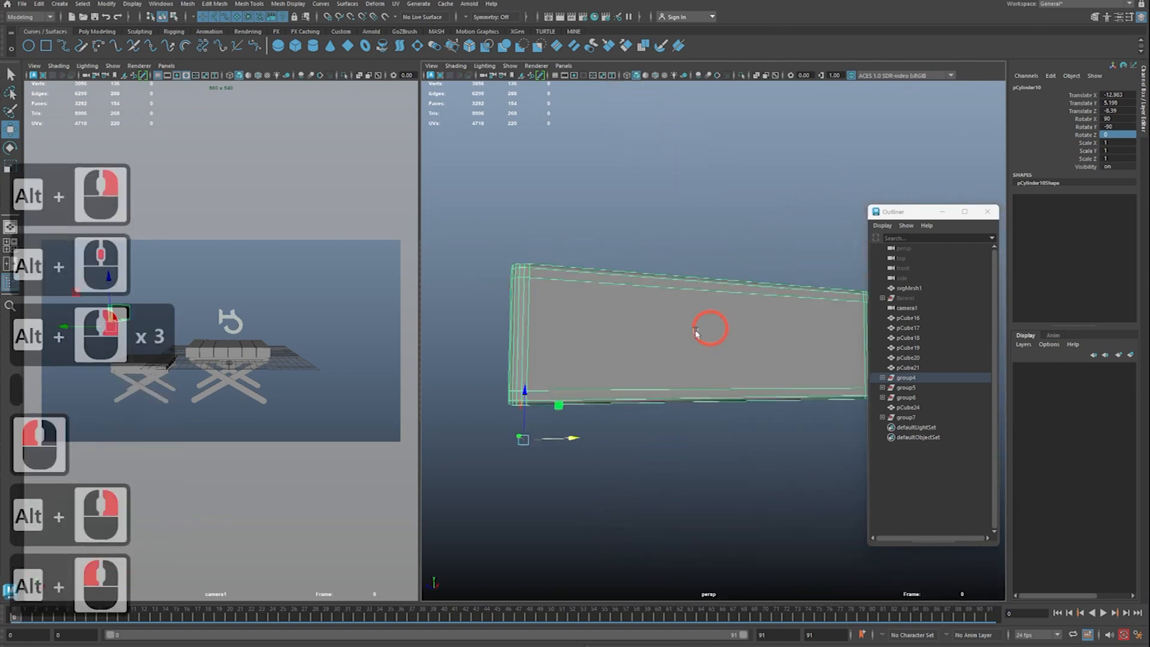
{"action": "right_click_drag", "start_coordinate": [766, 335], "coordinate": [742, 335], "text": "alt"}
{"action": "middle_click_drag", "start_coordinate": [741, 336], "coordinate": [649, 334], "text": "alt"}
{"action": "left_click_drag", "start_coordinate": [648, 331], "coordinate": [616, 319], "text": "alt"}
{"action": "key", "text": "ctrl+2"}
{"action": "left_click_drag", "start_coordinate": [618, 253], "coordinate": [685, 539], "text": "shift"}
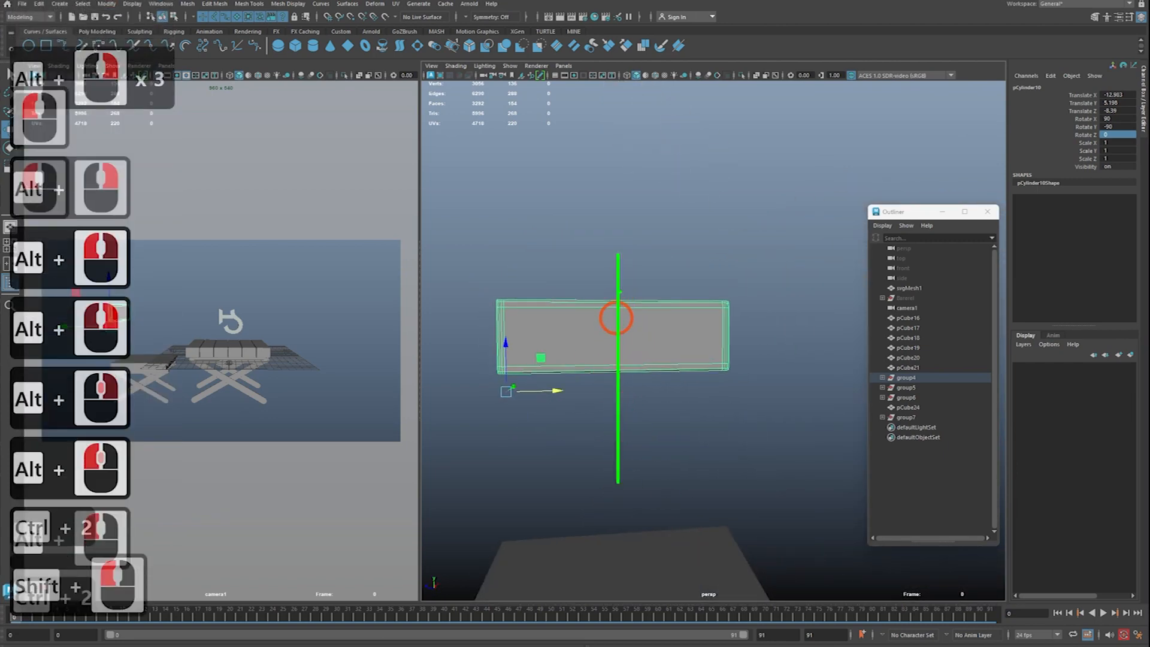
{"action": "key", "text": "Escape"}
Step: Maximize the viewport, switch it to the top view over the small table, and display the grid
{"action": "key", "text": "space"}
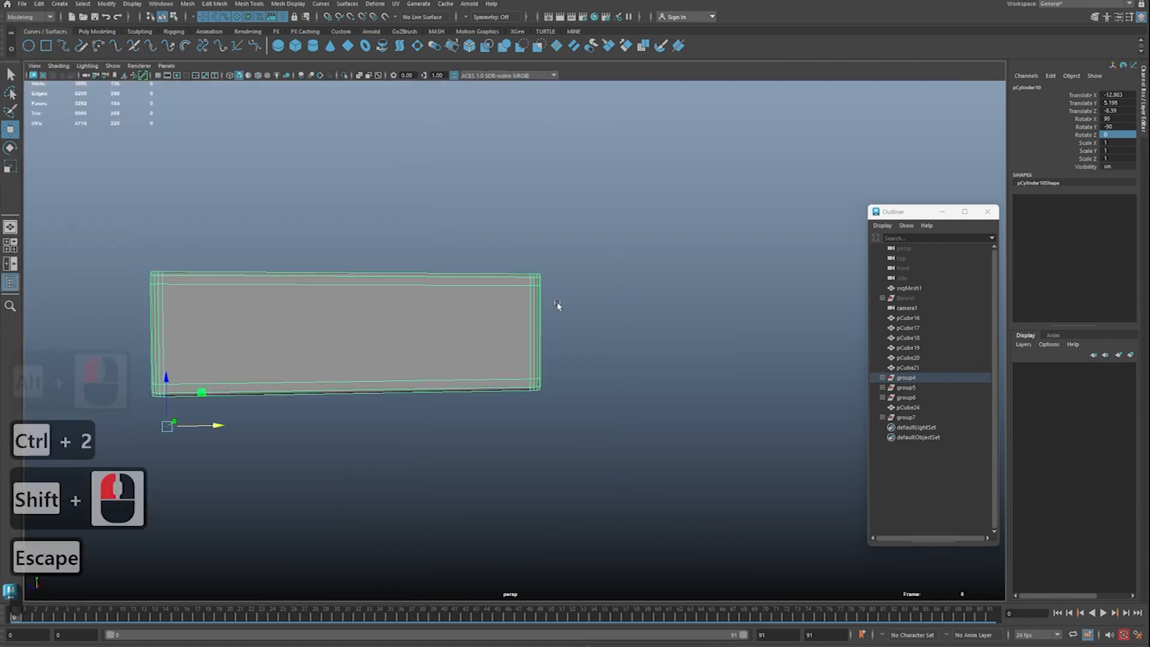
{"action": "key", "text": "Escape"}
{"action": "key", "text": "space"}
{"action": "left_click_drag", "start_coordinate": [537, 301], "coordinate": [479, 305]}
{"action": "right_click_drag", "start_coordinate": [467, 308], "coordinate": [405, 311], "text": "alt"}
{"action": "middle_click_drag", "start_coordinate": [406, 311], "coordinate": [451, 322], "text": "alt"}
{"action": "key", "text": "ctrl+2"}
{"action": "mouse_move", "coordinate": [341, 349]}
{"action": "left_mouse_down", "text": "shift"}
{"action": "mouse_move", "coordinate": [303, 349]}
{"action": "mouse_move", "coordinate": [863, 350]}
{"action": "mouse_move", "coordinate": [286, 159]}
{"action": "left_mouse_up", "text": "shift"}
{"action": "key", "text": "Escape"}
{"action": "left_click", "coordinate": [159, 77]}
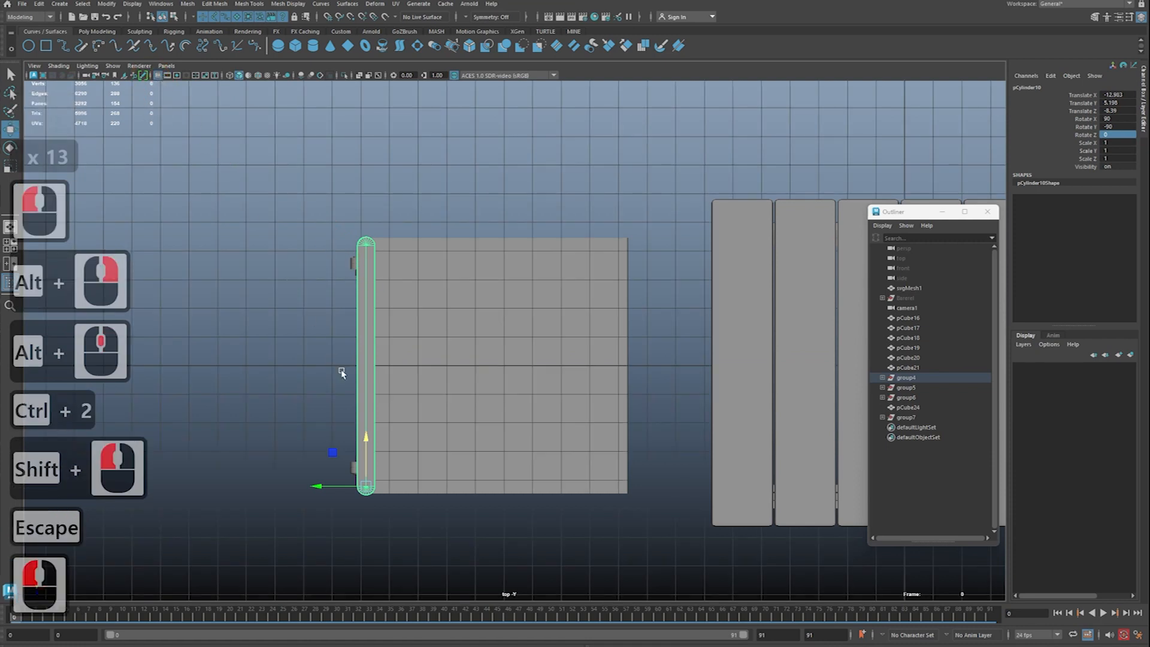
Step: Move the panel's pivot to the middle of its length, on the central grid line
{"action": "key", "text": "q"}
{"action": "key", "text": "w"}
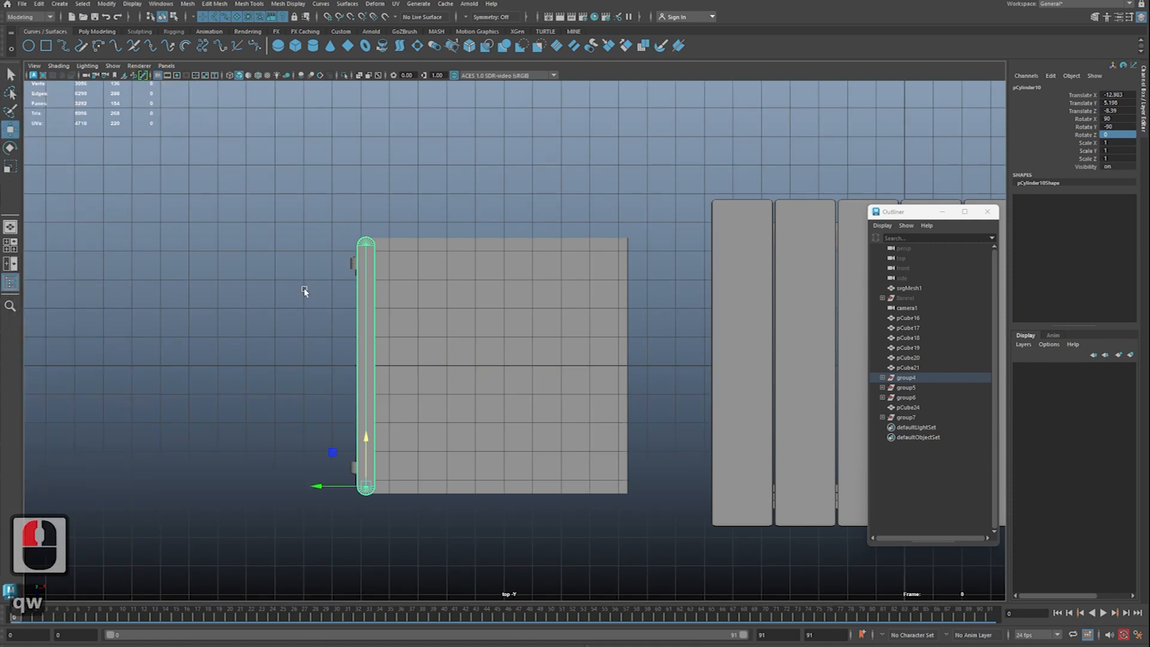
{"action": "key", "text": "d"}
{"action": "left_click_drag", "start_coordinate": [303, 291], "coordinate": [309, 313]}
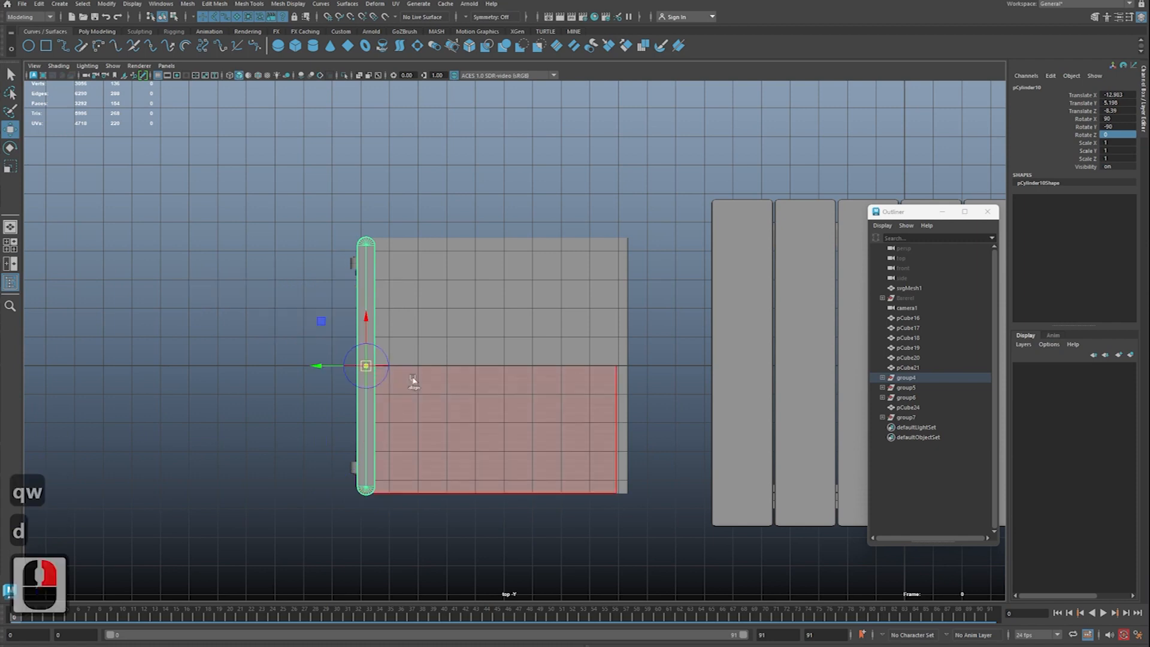
Step: Inspect the panel and its centred pivot from several angles in the perspective view
{"action": "key", "text": "q"}
{"action": "key", "text": "space"}
{"action": "left_click_drag", "start_coordinate": [570, 331], "coordinate": [570, 307]}
{"action": "right_click_drag", "start_coordinate": [493, 336], "coordinate": [482, 321], "text": "alt"}
{"action": "mouse_move", "coordinate": [482, 320]}
{"action": "left_mouse_down", "text": "alt"}
{"action": "mouse_move", "coordinate": [466, 322]}
{"action": "mouse_move", "coordinate": [474, 333]}
{"action": "left_mouse_up", "text": "alt"}
{"action": "right_click_drag", "start_coordinate": [474, 333], "coordinate": [457, 331], "text": "alt"}
{"action": "left_click_drag", "start_coordinate": [456, 330], "coordinate": [447, 333], "text": "alt"}
{"action": "key", "text": "w"}
{"action": "right_click_drag", "start_coordinate": [447, 333], "coordinate": [409, 333], "text": "alt"}
{"action": "middle_click_drag", "start_coordinate": [410, 333], "coordinate": [456, 302], "text": "alt"}
{"action": "right_click_drag", "start_coordinate": [456, 302], "coordinate": [403, 303], "text": "alt"}
{"action": "left_click_drag", "start_coordinate": [403, 303], "coordinate": [470, 316], "text": "alt"}
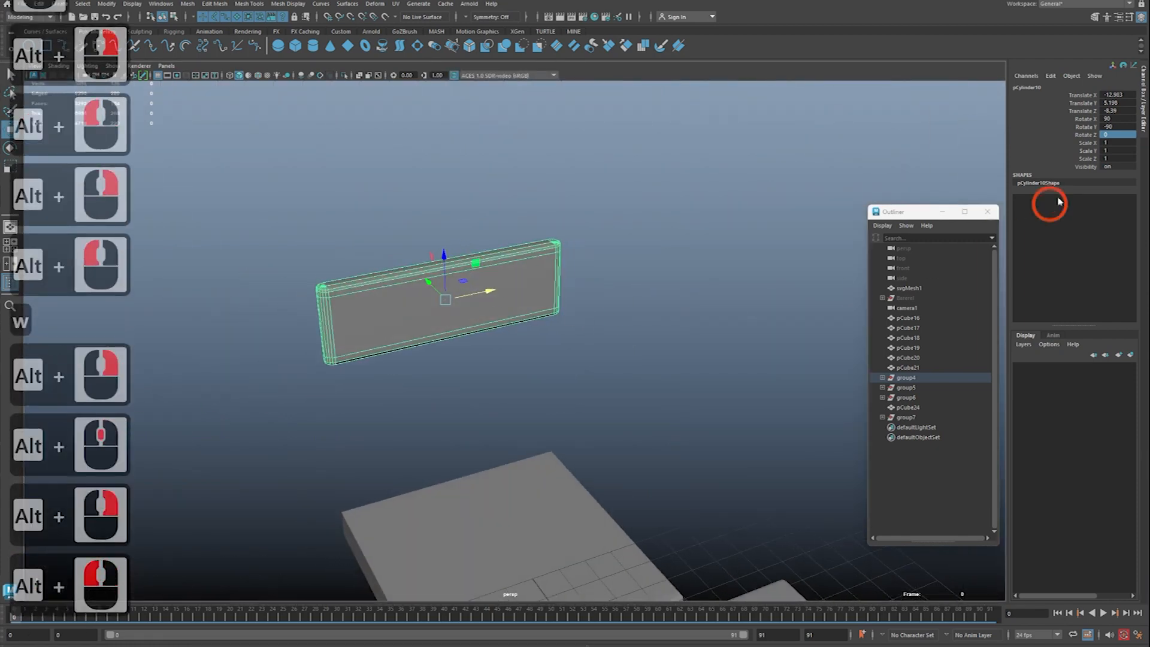
Step: In the top view, snap the panel's centre along Z to the central grid line, at Translate Z -6.375
{"action": "key", "text": "space"}
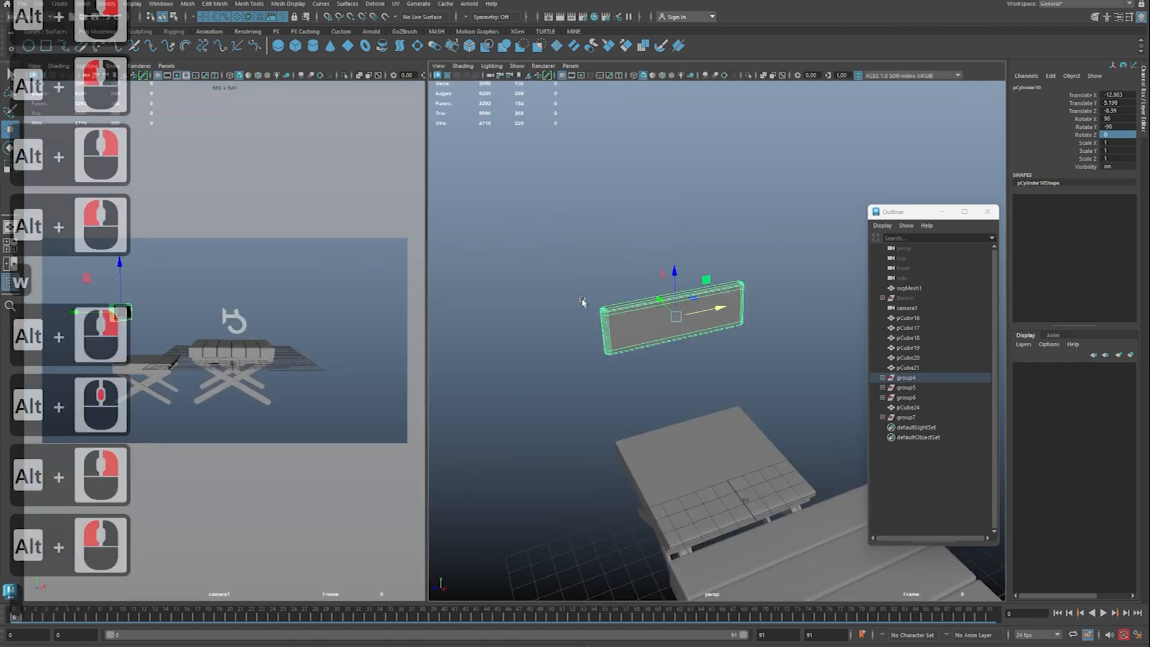
{"action": "key", "text": "space"}
{"action": "left_click_drag", "start_coordinate": [532, 308], "coordinate": [532, 313]}
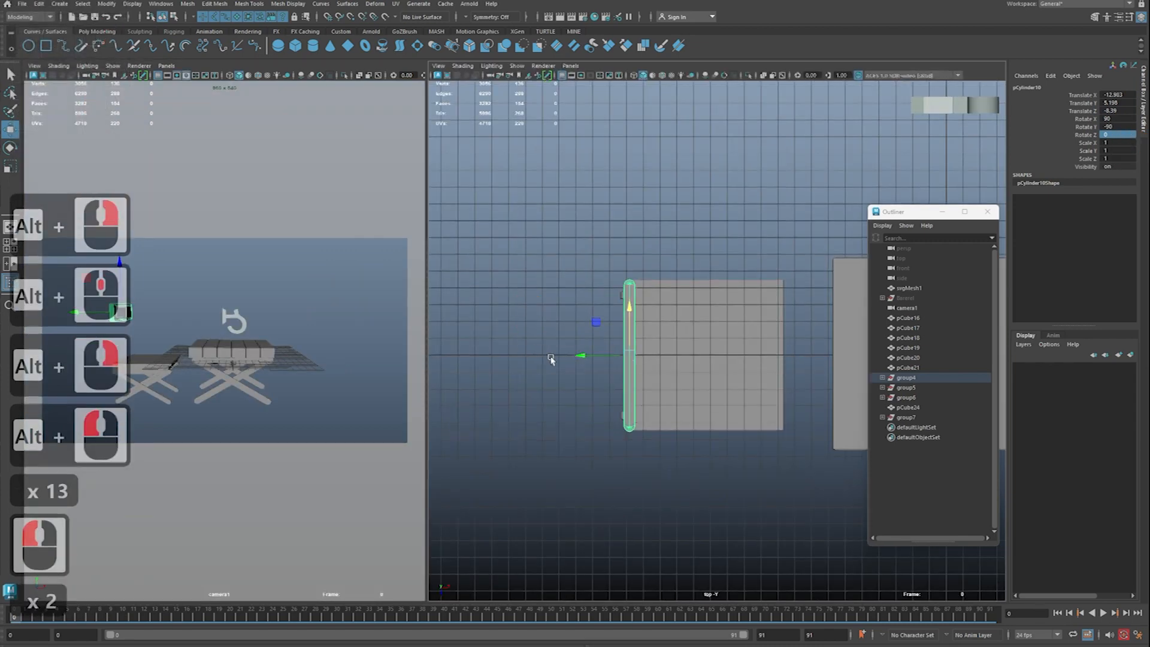
{"action": "key", "text": "space"}
{"action": "right_click_drag", "start_coordinate": [479, 381], "coordinate": [513, 400], "text": "alt"}
{"action": "middle_click_drag", "start_coordinate": [514, 399], "coordinate": [657, 393], "text": "alt"}
{"action": "key", "text": "x"}
{"action": "left_click_drag", "start_coordinate": [403, 371], "coordinate": [428, 375]}
{"action": "key", "text": "z"}
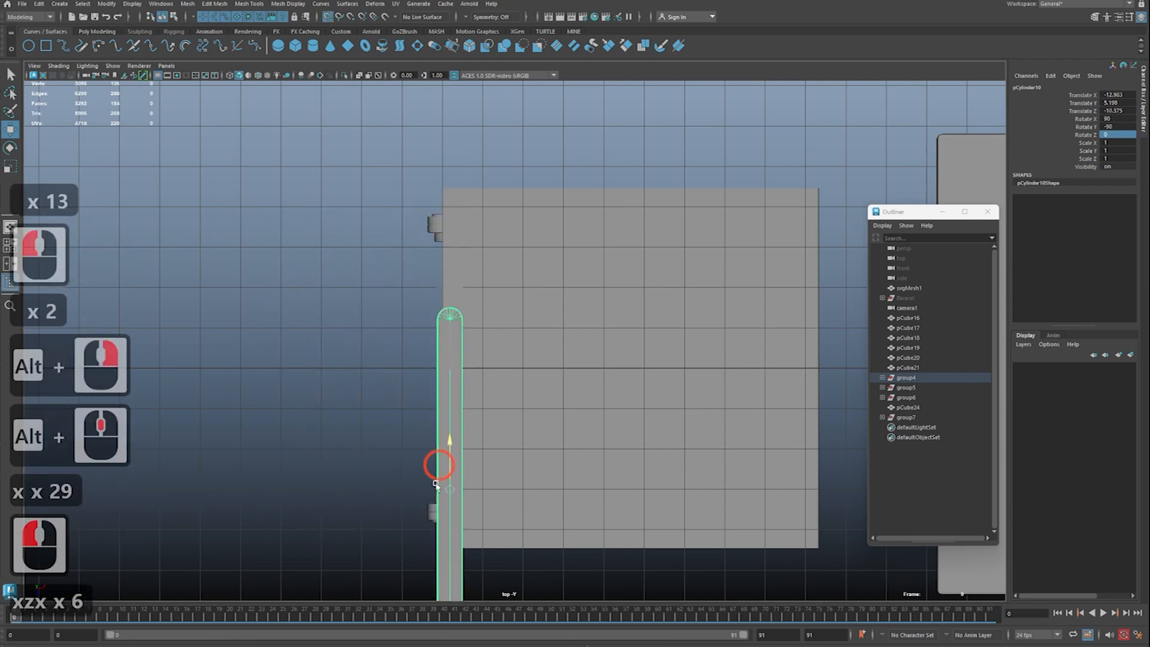
{"action": "left_click_drag", "start_coordinate": [446, 412], "coordinate": [451, 367]}
Step: Briefly mark the panel's alignment with the central grid line and the grid-snapping option, and clear the selection
{"action": "key", "text": "ctrl+2"}
{"action": "mouse_move", "coordinate": [374, 328]}
{"action": "left_mouse_down"}
{"action": "mouse_move", "coordinate": [382, 306]}
{"action": "mouse_move", "coordinate": [490, 367]}
{"action": "left_mouse_up"}
{"action": "left_click_drag", "start_coordinate": [482, 274], "coordinate": [421, 377]}
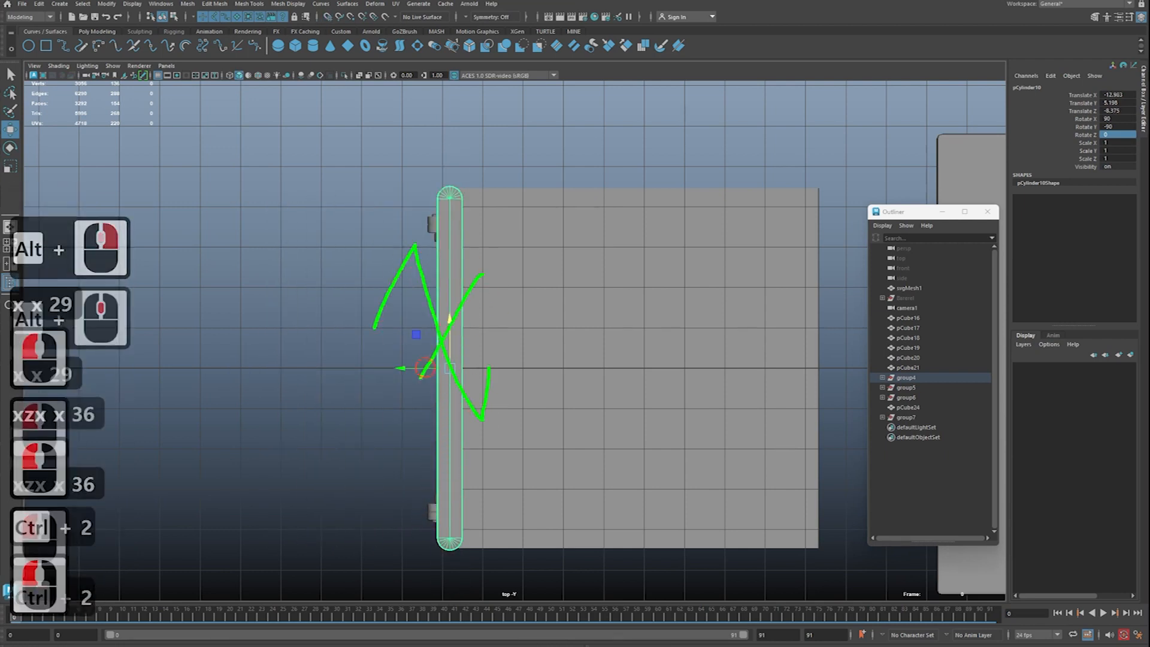
{"action": "left_click_drag", "start_coordinate": [333, 24], "coordinate": [334, 26], "text": "ctrl"}
{"action": "mouse_move", "coordinate": [304, 65]}
{"action": "left_mouse_down"}
{"action": "mouse_move", "coordinate": [316, 47]}
{"action": "mouse_move", "coordinate": [333, 79]}
{"action": "left_mouse_up"}
{"action": "left_click_drag", "start_coordinate": [330, 51], "coordinate": [306, 83]}
{"action": "key", "text": "Escape"}
{"action": "key", "text": "x"}
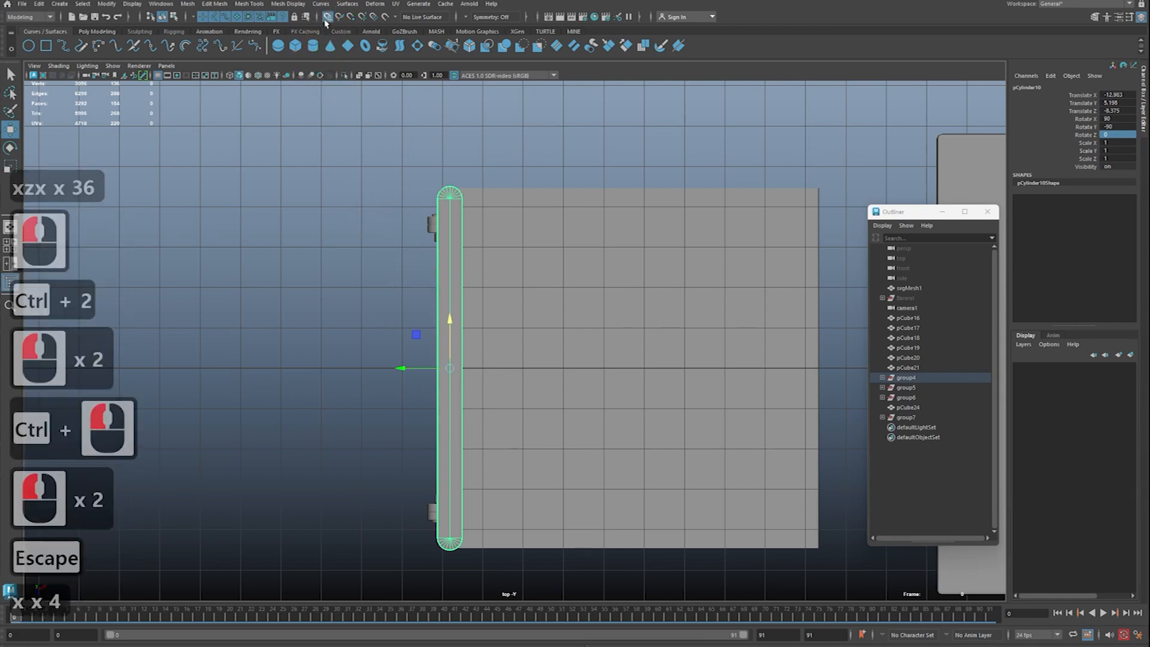
{"action": "key", "text": "x"}
{"action": "left_click", "coordinate": [374, 99]}
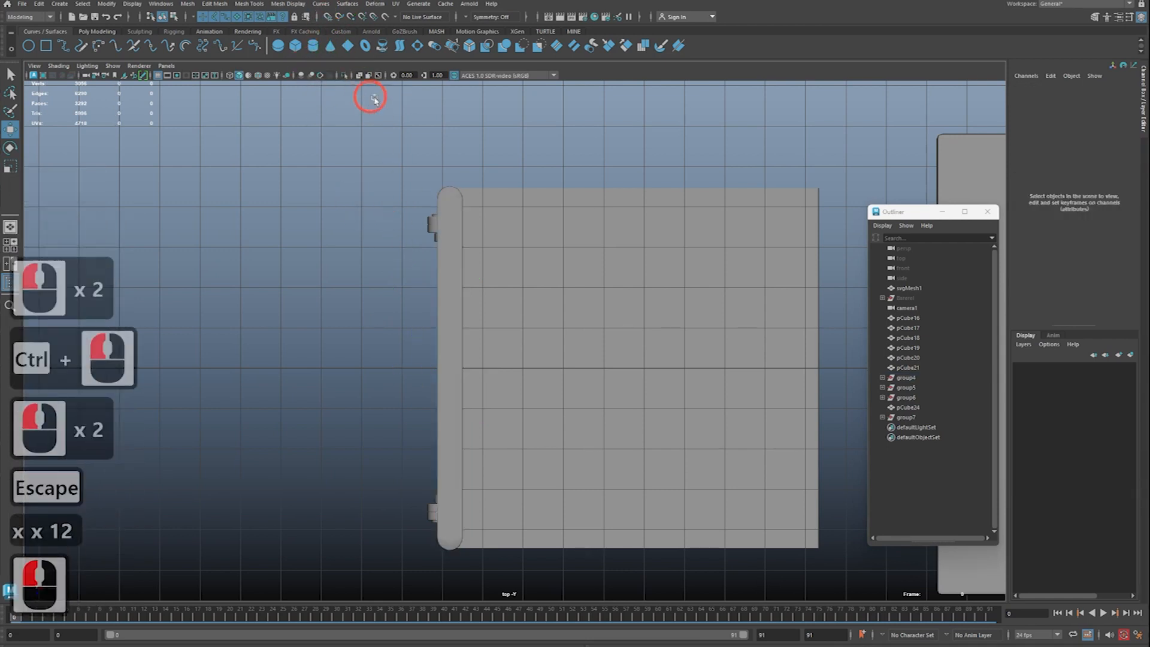
Step: Move the panel slightly inward over the small table to Translate X -12.736, and return to the perspective view
{"action": "left_click", "coordinate": [450, 249]}
{"action": "key", "text": "q"}
{"action": "left_click_drag", "start_coordinate": [426, 368], "coordinate": [437, 367]}
{"action": "key", "text": "space"}
{"action": "key", "text": "space"}
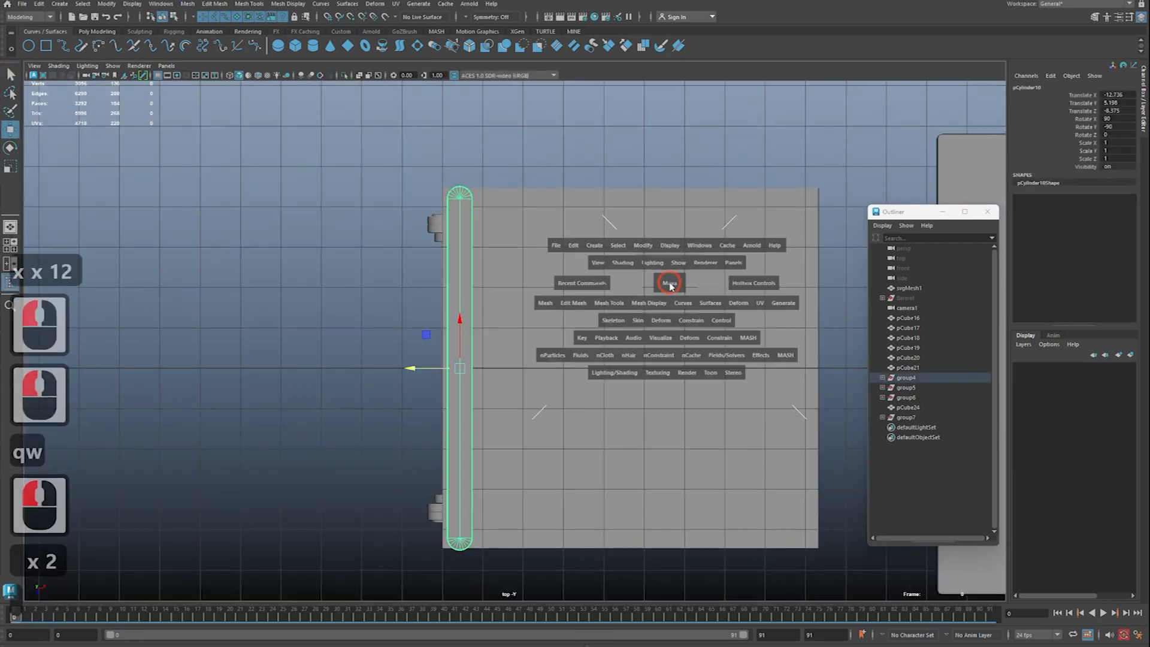
{"action": "left_click_drag", "start_coordinate": [670, 283], "coordinate": [670, 257]}
{"action": "right_click_drag", "start_coordinate": [678, 265], "coordinate": [650, 257], "text": "alt"}
{"action": "left_click_drag", "start_coordinate": [650, 257], "coordinate": [602, 263], "text": "alt"}
{"action": "right_click_drag", "start_coordinate": [602, 264], "coordinate": [576, 292], "text": "alt"}
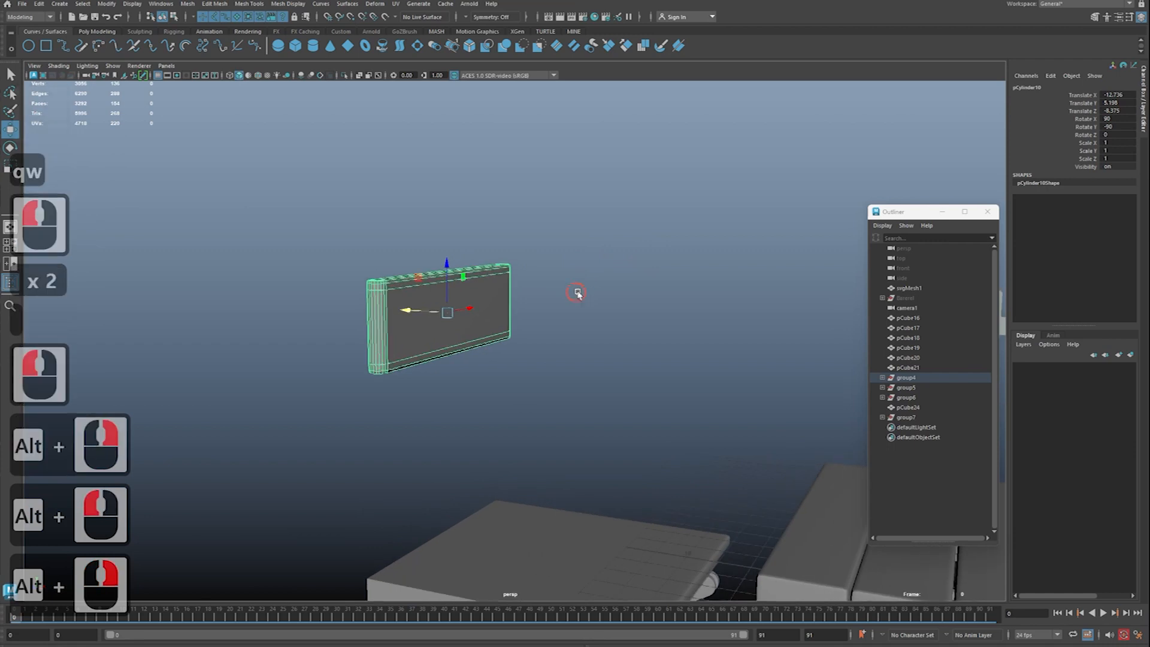
Step: Stretch the panel vertically with the Scale tool into a taller backrest
{"action": "middle_click_drag", "start_coordinate": [551, 306], "coordinate": [562, 303], "text": "alt"}
{"action": "right_click_drag", "start_coordinate": [562, 303], "coordinate": [554, 303], "text": "alt"}
{"action": "middle_click_drag", "start_coordinate": [527, 299], "coordinate": [527, 383], "text": "alt"}
{"action": "right_click_drag", "start_coordinate": [527, 383], "coordinate": [530, 407], "text": "alt"}
{"action": "key", "text": "w"}
{"action": "key", "text": "r"}
{"action": "middle_click_drag", "start_coordinate": [530, 407], "coordinate": [466, 252], "text": "alt"}
{"action": "left_click_drag", "start_coordinate": [448, 221], "coordinate": [451, 150]}
{"action": "right_click_drag", "start_coordinate": [471, 220], "coordinate": [446, 221], "text": "alt"}
{"action": "middle_click_drag", "start_coordinate": [447, 221], "coordinate": [446, 272], "text": "alt"}
{"action": "left_click_drag", "start_coordinate": [450, 276], "coordinate": [554, 295], "text": "alt"}
{"action": "mouse_move", "coordinate": [455, 293]}
{"action": "left_mouse_down"}
{"action": "mouse_move", "coordinate": [461, 311]}
{"action": "mouse_move", "coordinate": [461, 301]}
{"action": "left_mouse_up"}
{"action": "right_click_drag", "start_coordinate": [554, 301], "coordinate": [521, 299], "text": "alt"}
{"action": "left_click_drag", "start_coordinate": [447, 297], "coordinate": [537, 304], "text": "alt"}
Step: Select the two horizontal edge loops just below the panel's upper edge and delete them
{"action": "key", "text": "q"}
{"action": "middle_click_drag", "start_coordinate": [459, 293], "coordinate": [478, 354], "text": "alt"}
{"action": "right_click_drag", "start_coordinate": [477, 353], "coordinate": [539, 350], "text": "alt"}
{"action": "middle_click_drag", "start_coordinate": [453, 306], "coordinate": [478, 329], "text": "alt"}
{"action": "right_click_drag", "start_coordinate": [509, 330], "coordinate": [606, 333], "text": "alt"}
{"action": "left_click_drag", "start_coordinate": [443, 308], "coordinate": [550, 315], "text": "alt"}
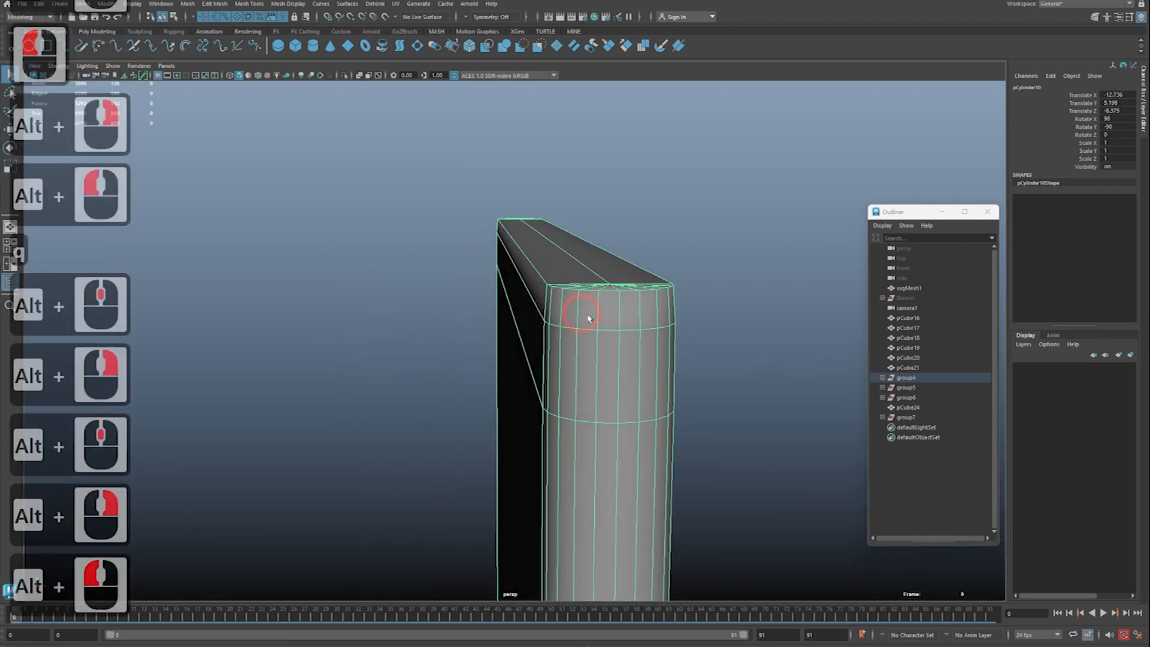
{"action": "middle_click_drag", "start_coordinate": [580, 277], "coordinate": [543, 260], "text": "alt"}
{"action": "right_click_drag", "start_coordinate": [543, 260], "coordinate": [552, 261], "text": "alt"}
{"action": "middle_click_drag", "start_coordinate": [522, 255], "coordinate": [543, 265], "text": "alt"}
{"action": "left_click_drag", "start_coordinate": [542, 265], "coordinate": [520, 262], "text": "alt"}
{"action": "right_click_drag", "start_coordinate": [520, 262], "coordinate": [493, 260], "text": "alt"}
{"action": "left_click_drag", "start_coordinate": [493, 262], "coordinate": [539, 267], "text": "alt"}
{"action": "right_click_drag", "start_coordinate": [539, 267], "coordinate": [515, 268], "text": "alt"}
{"action": "left_click_drag", "start_coordinate": [509, 258], "coordinate": [526, 267], "text": "alt"}
{"action": "key", "text": "q"}
{"action": "right_click_drag", "start_coordinate": [526, 267], "coordinate": [525, 240]}
{"action": "right_click_drag", "start_coordinate": [557, 299], "coordinate": [533, 303], "text": "alt"}
{"action": "left_click_drag", "start_coordinate": [568, 311], "coordinate": [465, 327], "text": "alt"}
{"action": "double_click", "coordinate": [444, 300]}
{"action": "double_click", "coordinate": [491, 274], "text": "shift"}
{"action": "right_click_drag", "start_coordinate": [490, 275], "coordinate": [513, 275], "text": "shift"}
Step: Select the two horizontal edge loops just above the panel's lower edge and delete them
{"action": "left_click_drag", "start_coordinate": [514, 275], "coordinate": [326, 296], "text": "alt"}
{"action": "right_click_drag", "start_coordinate": [326, 295], "coordinate": [273, 329], "text": "alt"}
{"action": "middle_click_drag", "start_coordinate": [273, 329], "coordinate": [336, 218], "text": "alt"}
{"action": "right_click_drag", "start_coordinate": [264, 239], "coordinate": [299, 258], "text": "alt"}
{"action": "left_click_drag", "start_coordinate": [258, 270], "coordinate": [559, 360], "text": "alt"}
{"action": "double_click", "coordinate": [578, 360]}
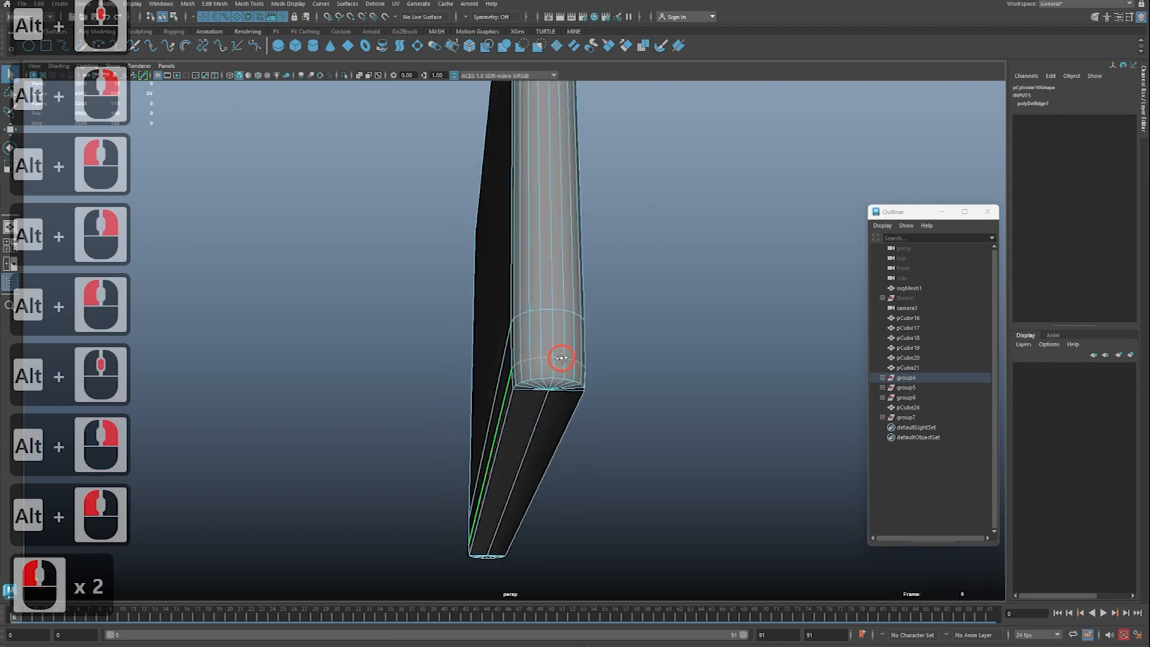
{"action": "double_click", "coordinate": [503, 346], "text": "shift"}
{"action": "right_click_drag", "start_coordinate": [627, 248], "coordinate": [572, 281], "text": "shift"}
Step: Return to object mode, deselect the panel, and check its overall shape in perspective
{"action": "left_click_drag", "start_coordinate": [572, 290], "coordinate": [568, 308], "text": "alt"}
{"action": "key", "text": "q"}
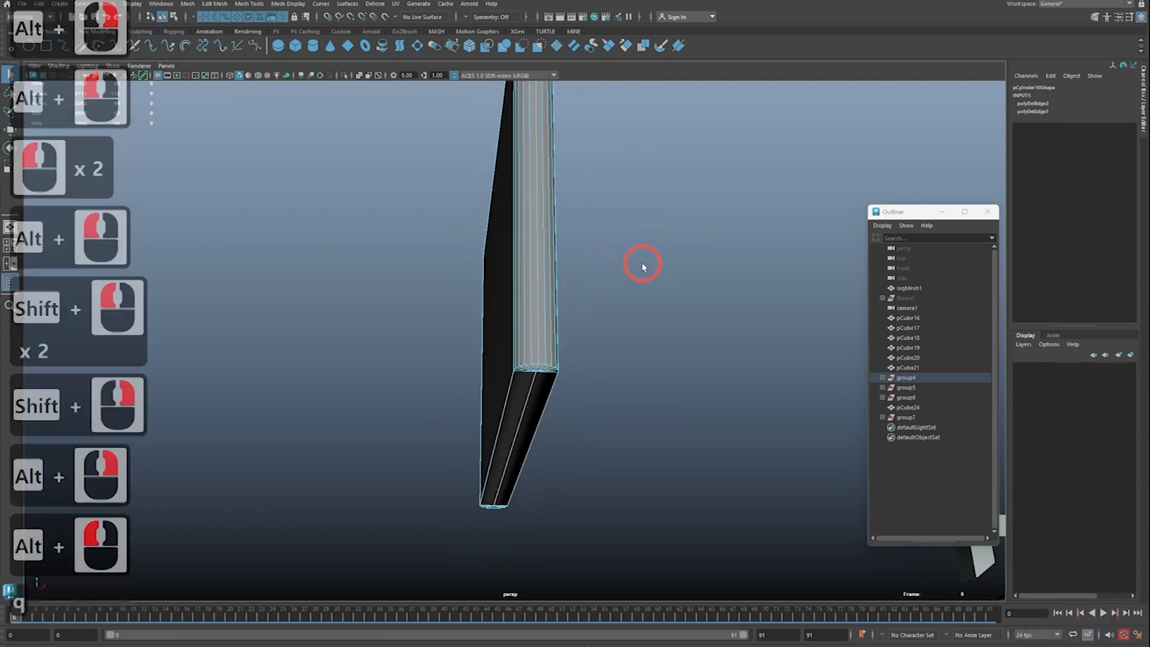
{"action": "right_click_drag", "start_coordinate": [642, 264], "coordinate": [665, 240]}
{"action": "right_click_drag", "start_coordinate": [599, 227], "coordinate": [506, 206], "text": "alt"}
{"action": "left_click_drag", "start_coordinate": [505, 205], "coordinate": [520, 310], "text": "alt"}
{"action": "middle_click_drag", "start_coordinate": [520, 310], "coordinate": [539, 302], "text": "alt"}
{"action": "right_click_drag", "start_coordinate": [539, 303], "coordinate": [664, 282], "text": "alt"}
{"action": "left_click_drag", "start_coordinate": [665, 282], "coordinate": [585, 307], "text": "alt"}
{"action": "left_click", "coordinate": [645, 293]}
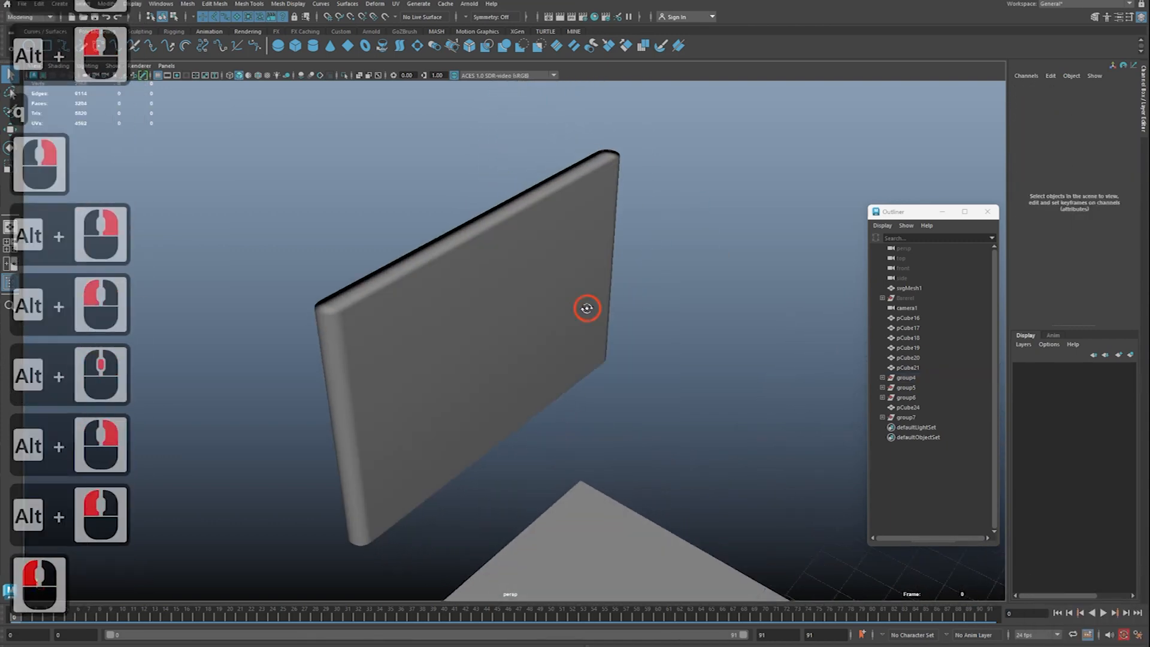
Step: Briefly mark the panel's far upper corner with an arrow
{"action": "key", "text": "ctrl+2"}
{"action": "key", "text": "shift+2"}
{"action": "left_click_drag", "start_coordinate": [609, 163], "coordinate": [649, 215]}
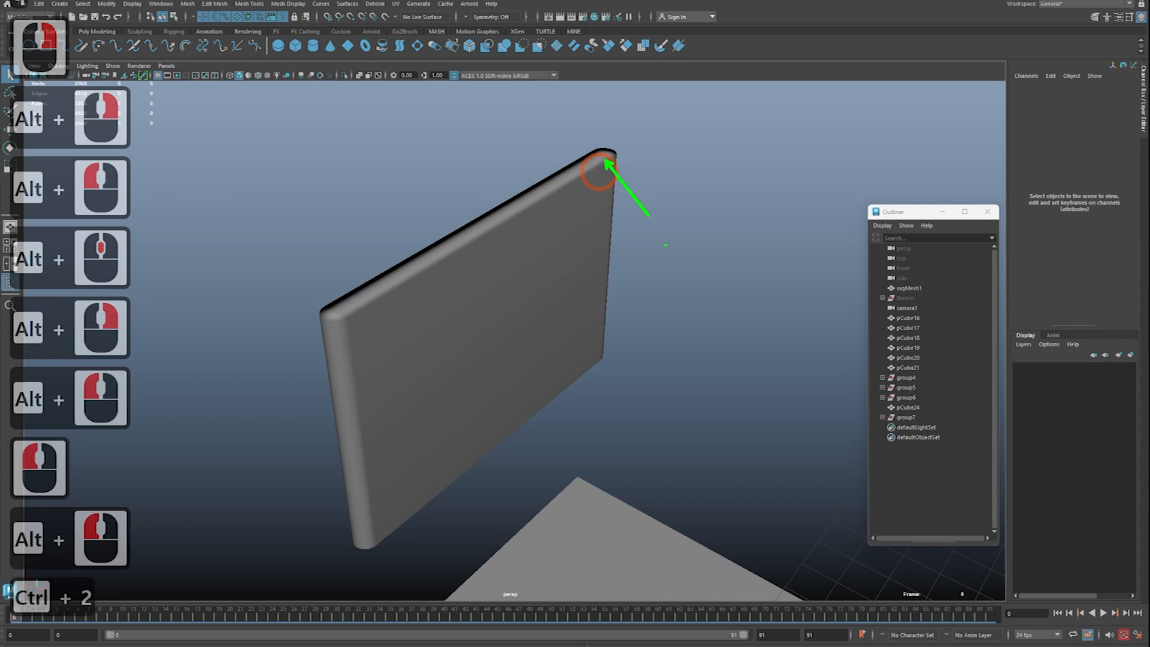
{"action": "key", "text": "Escape"}
Step: Examine the bevelled edge of a crossed leg up close and briefly mark its profile
{"action": "middle_click_drag", "start_coordinate": [688, 352], "coordinate": [634, 263], "text": "alt"}
{"action": "mouse_move", "coordinate": [635, 275]}
{"action": "right_mouse_down", "text": "alt"}
{"action": "mouse_move", "coordinate": [475, 329]}
{"action": "mouse_move", "coordinate": [434, 326]}
{"action": "right_mouse_up", "text": "alt"}
{"action": "middle_click_drag", "start_coordinate": [587, 401], "coordinate": [462, 311], "text": "alt"}
{"action": "right_click_drag", "start_coordinate": [462, 310], "coordinate": [527, 384], "text": "alt"}
{"action": "left_click_drag", "start_coordinate": [443, 509], "coordinate": [463, 416], "text": "alt"}
{"action": "middle_click_drag", "start_coordinate": [479, 413], "coordinate": [422, 336], "text": "alt"}
{"action": "mouse_move", "coordinate": [422, 335]}
{"action": "right_mouse_down", "text": "alt"}
{"action": "mouse_move", "coordinate": [516, 375]}
{"action": "mouse_move", "coordinate": [641, 387]}
{"action": "right_mouse_up", "text": "alt"}
{"action": "left_click", "coordinate": [518, 376]}
{"action": "left_click_drag", "start_coordinate": [642, 387], "coordinate": [557, 387], "text": "alt"}
{"action": "left_click", "coordinate": [503, 389]}
{"action": "key", "text": "ctrl+2"}
{"action": "left_click_drag", "start_coordinate": [443, 377], "coordinate": [449, 376]}
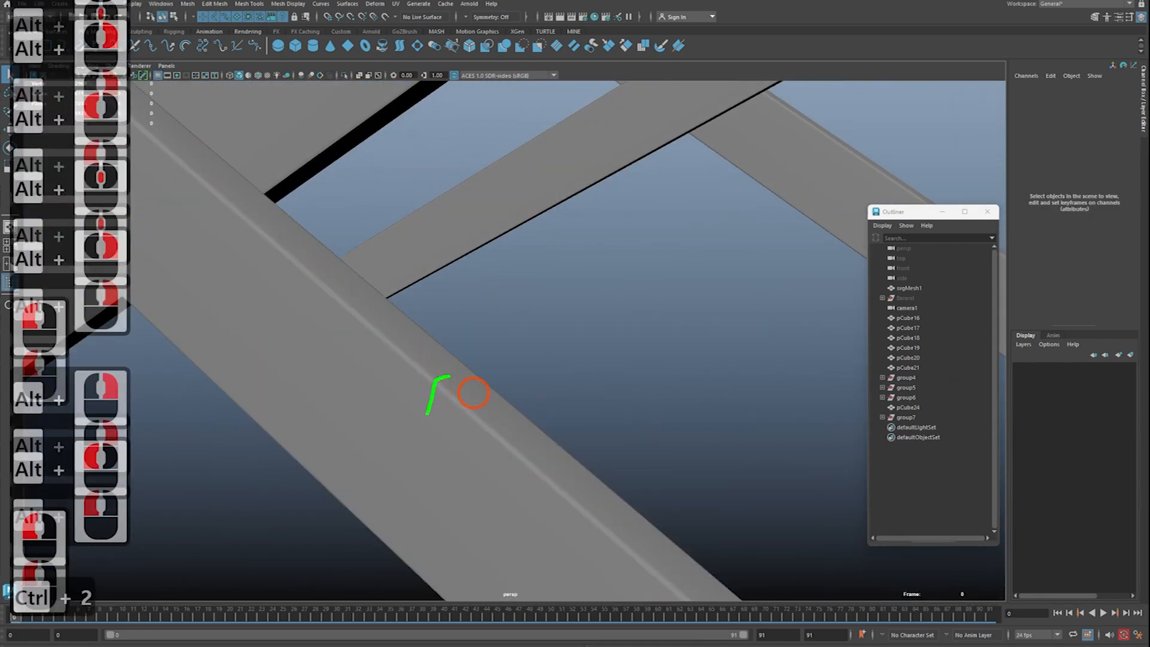
{"action": "left_click_drag", "start_coordinate": [386, 529], "coordinate": [384, 541]}
{"action": "key", "text": "Escape"}
Step: Select the backrest panel and briefly mark the far end of its upper edge with an arrow
{"action": "right_click_drag", "start_coordinate": [557, 385], "coordinate": [443, 329], "text": "alt"}
{"action": "mouse_move", "coordinate": [473, 335]}
{"action": "right_mouse_down", "text": "alt"}
{"action": "mouse_move", "coordinate": [385, 290]}
{"action": "mouse_move", "coordinate": [431, 300]}
{"action": "right_mouse_up", "text": "alt"}
{"action": "middle_click_drag", "start_coordinate": [431, 299], "coordinate": [552, 383], "text": "alt"}
{"action": "right_click_drag", "start_coordinate": [479, 335], "coordinate": [515, 348], "text": "alt"}
{"action": "middle_click_drag", "start_coordinate": [416, 239], "coordinate": [493, 377], "text": "alt"}
{"action": "middle_click_drag", "start_coordinate": [449, 336], "coordinate": [500, 380], "text": "alt"}
{"action": "right_click_drag", "start_coordinate": [482, 371], "coordinate": [599, 413], "text": "alt"}
{"action": "right_click_drag", "start_coordinate": [557, 359], "coordinate": [606, 359], "text": "alt"}
{"action": "left_click", "coordinate": [600, 323]}
{"action": "key", "text": "q"}
{"action": "key", "text": "ctrl+2"}
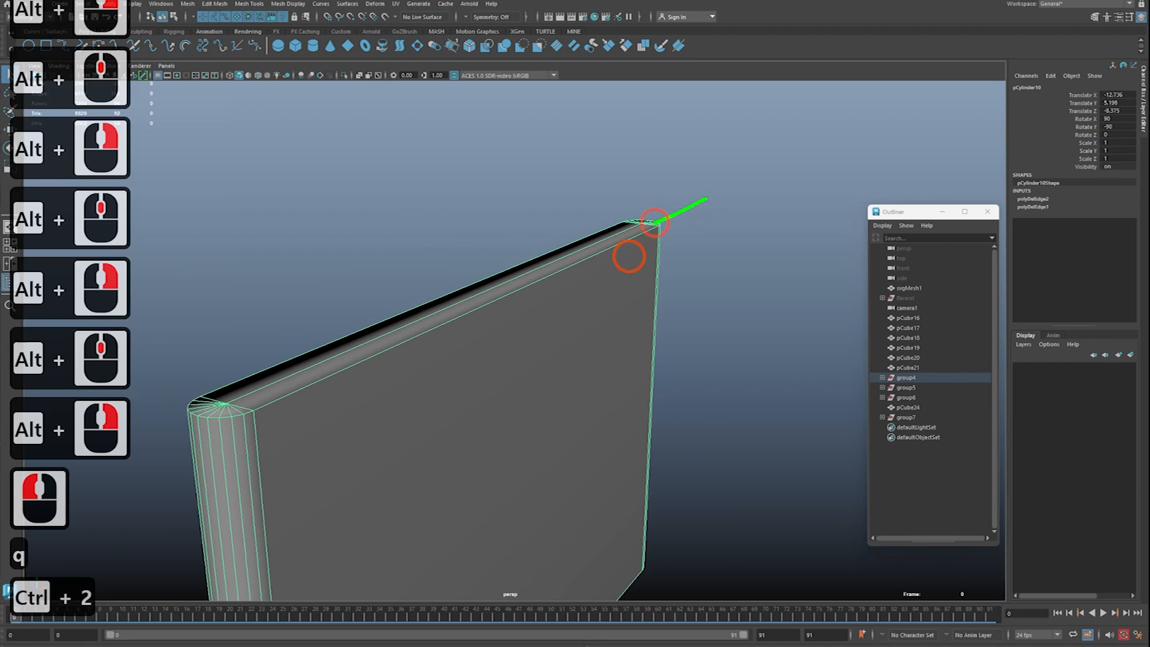
{"action": "left_click_drag", "start_coordinate": [655, 223], "coordinate": [654, 224]}
{"action": "key", "text": "Escape"}
Step: Briefly mark the edges meeting at the panel's near upper corner in red, green and blue
{"action": "middle_click_drag", "start_coordinate": [339, 408], "coordinate": [393, 369], "text": "alt"}
{"action": "right_click_drag", "start_coordinate": [393, 370], "coordinate": [408, 375], "text": "alt"}
{"action": "left_click_drag", "start_coordinate": [401, 379], "coordinate": [433, 378], "text": "alt"}
{"action": "right_click_drag", "start_coordinate": [419, 376], "coordinate": [431, 374], "text": "alt"}
{"action": "left_click_drag", "start_coordinate": [431, 375], "coordinate": [476, 348], "text": "alt"}
{"action": "key", "text": "ctrl+2"}
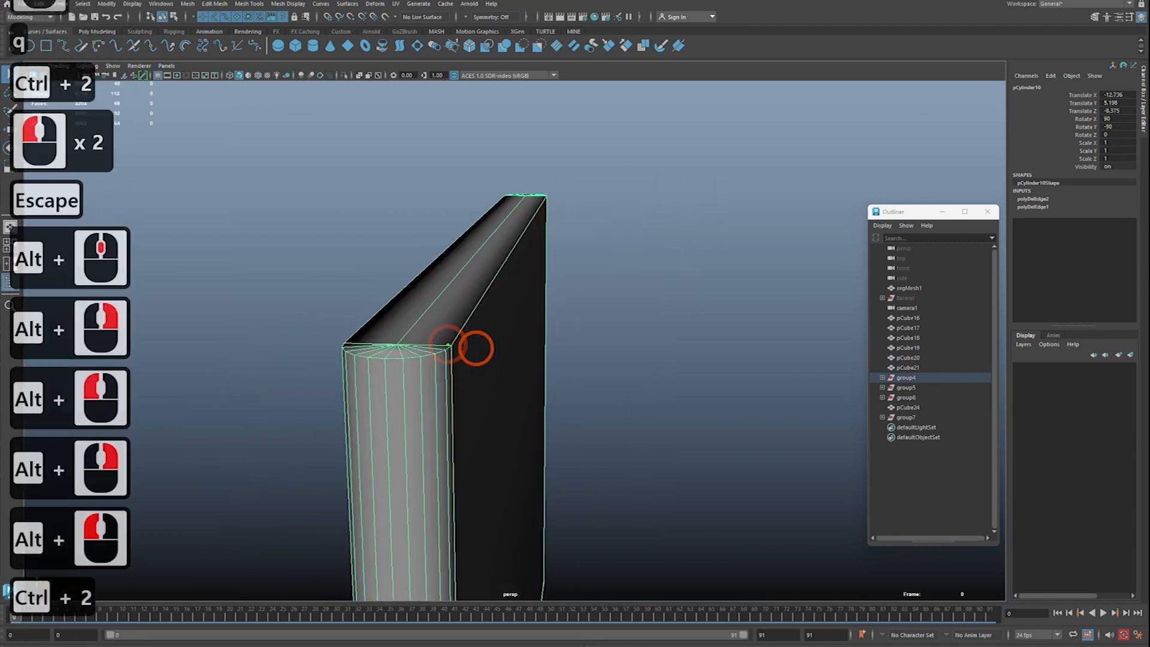
{"action": "key", "text": "ctrl+2"}
{"action": "left_click_drag", "start_coordinate": [429, 344], "coordinate": [418, 343]}
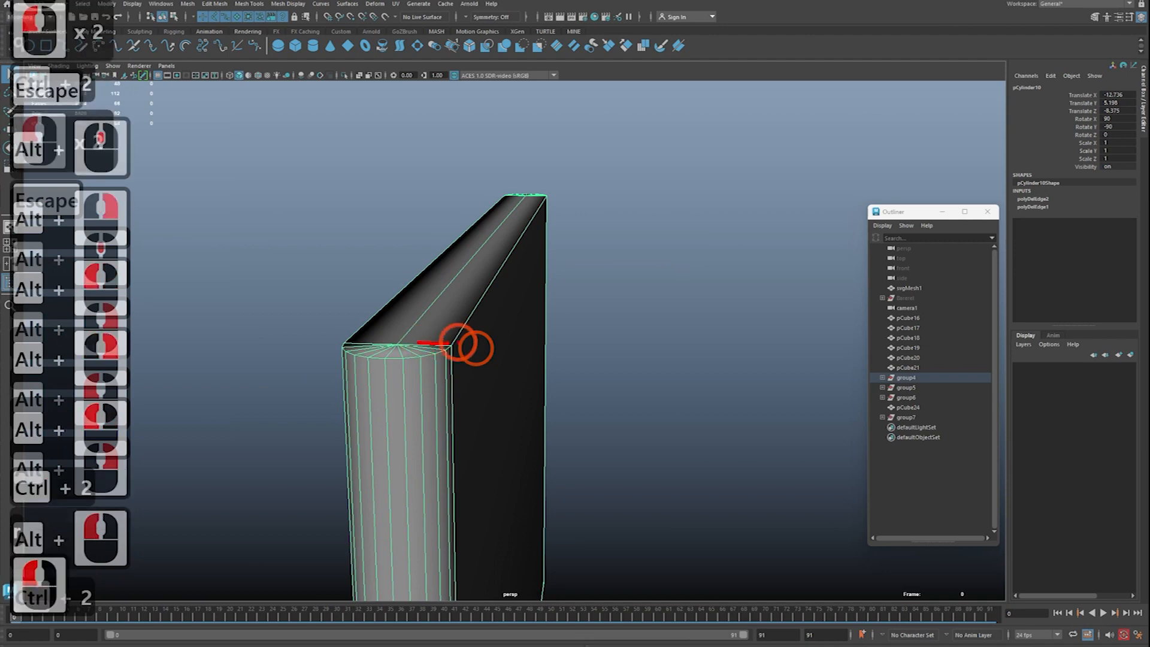
{"action": "key", "text": "b"}
{"action": "key", "text": "g"}
{"action": "left_click_drag", "start_coordinate": [484, 273], "coordinate": [488, 267]}
{"action": "key", "text": "b"}
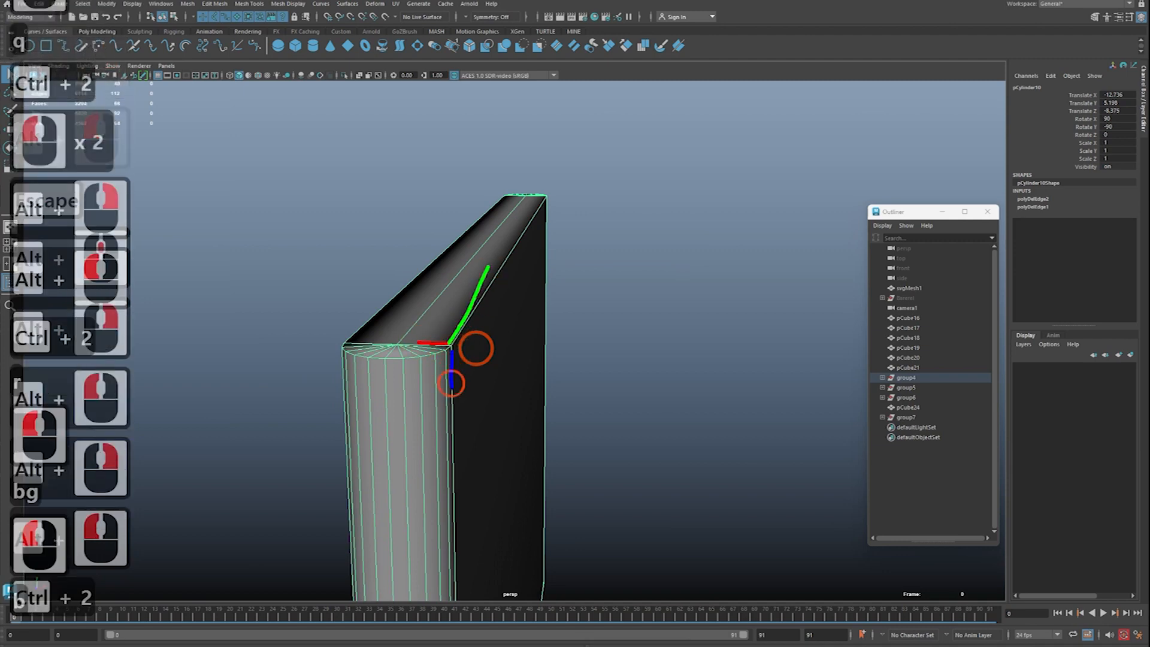
{"action": "left_click_drag", "start_coordinate": [451, 383], "coordinate": [461, 499]}
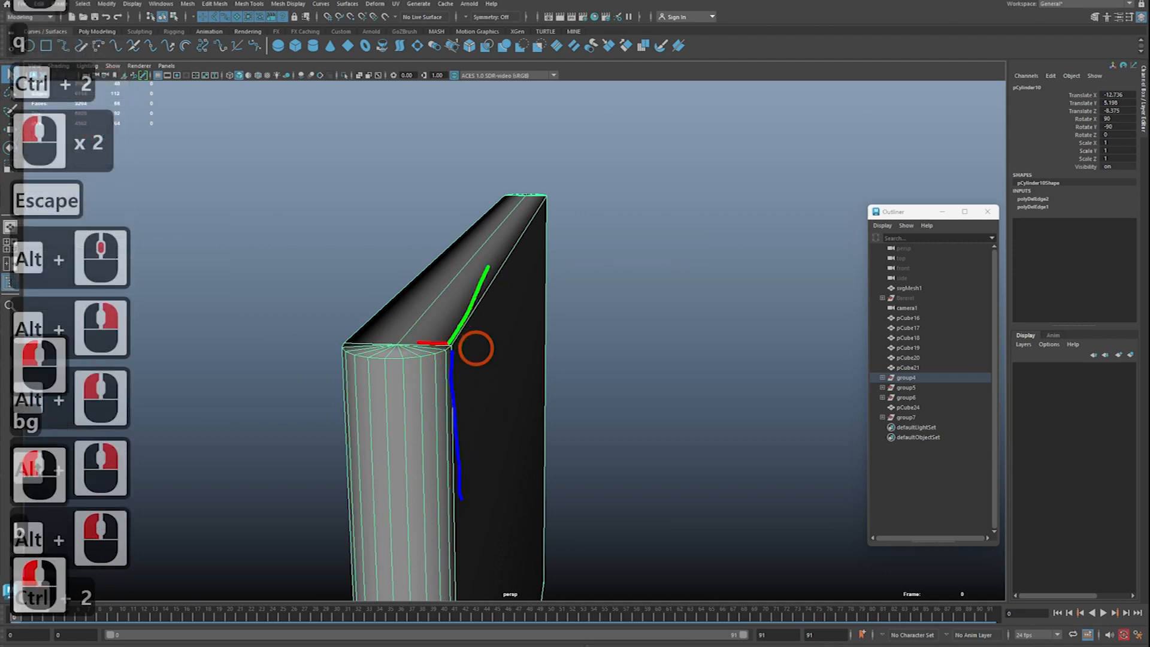
{"action": "key", "text": "g"}
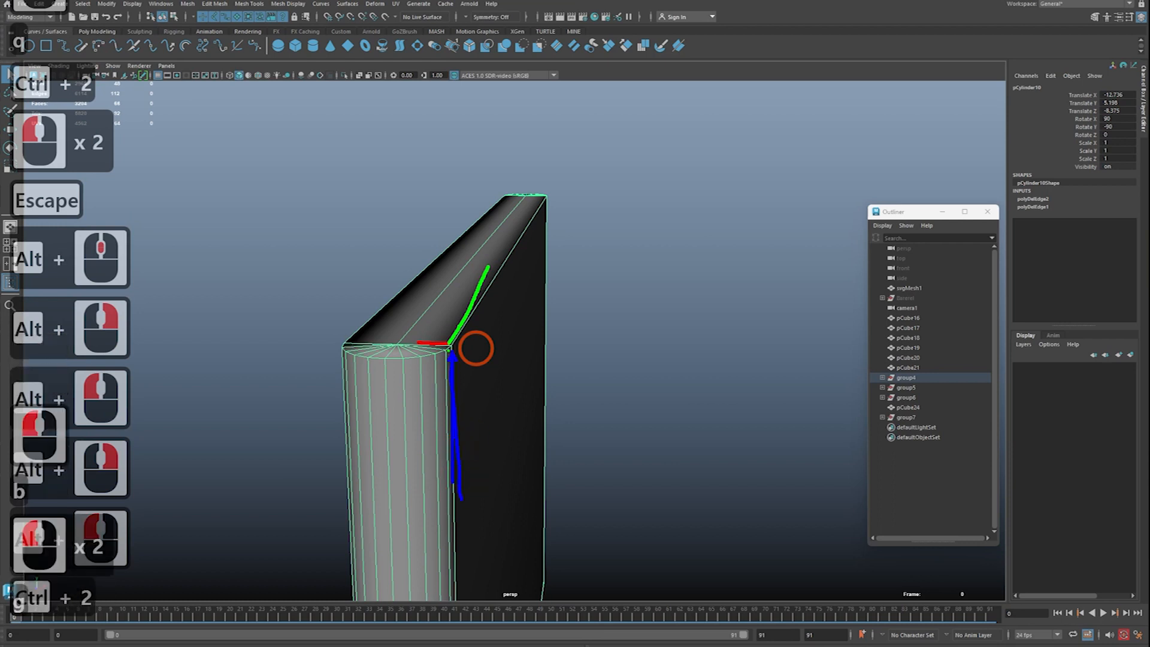
{"action": "left_click_drag", "start_coordinate": [433, 356], "coordinate": [445, 354]}
{"action": "key", "text": "r"}
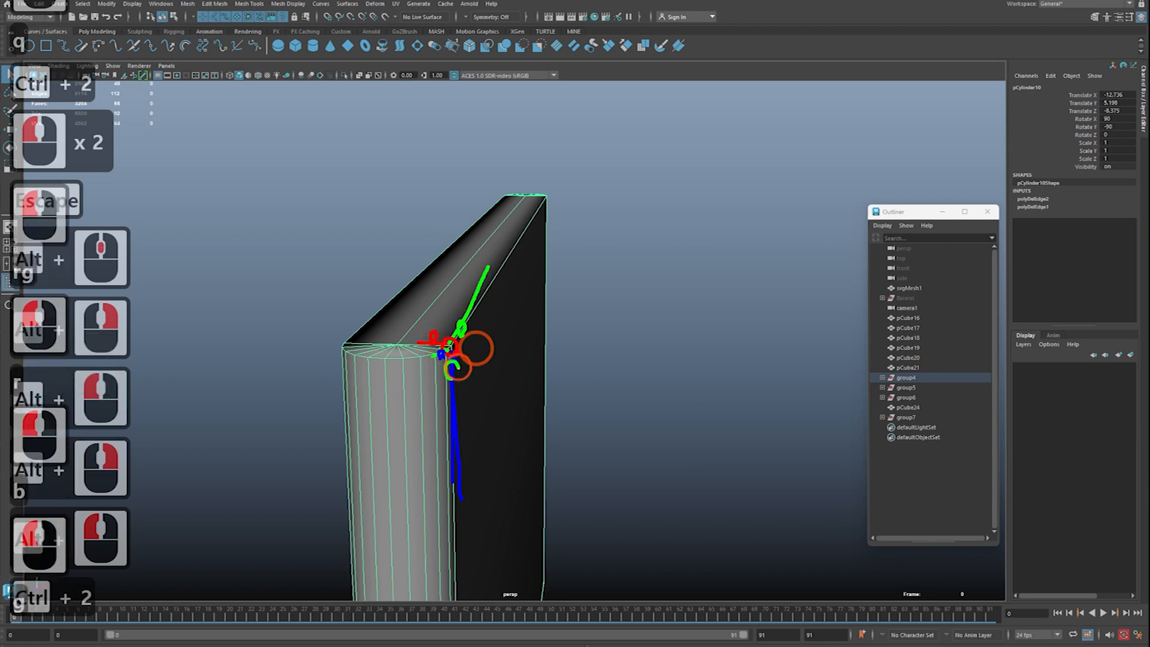
{"action": "key", "text": "Escape"}
Step: Deselect the backrest panel and check its overall shape and shading from several angles
{"action": "right_click_drag", "start_coordinate": [456, 371], "coordinate": [449, 370], "text": "alt"}
{"action": "left_click_drag", "start_coordinate": [449, 370], "coordinate": [347, 382], "text": "alt"}
{"action": "middle_click_drag", "start_coordinate": [346, 381], "coordinate": [509, 368], "text": "alt"}
{"action": "right_click_drag", "start_coordinate": [509, 368], "coordinate": [493, 362], "text": "alt"}
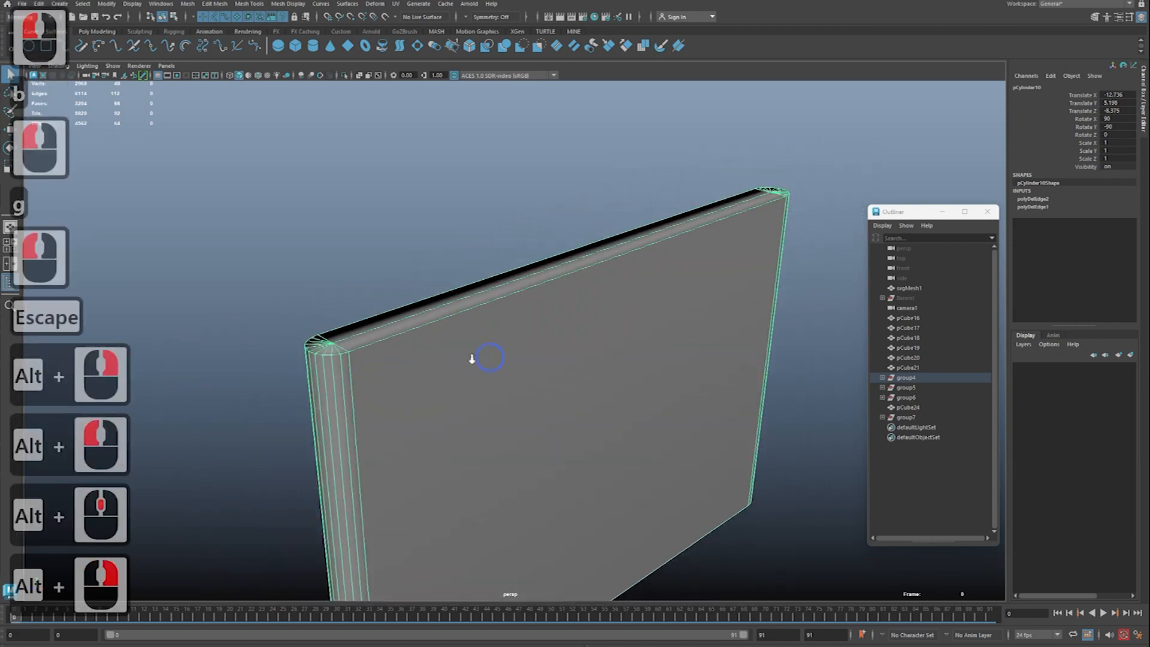
{"action": "middle_click_drag", "start_coordinate": [575, 383], "coordinate": [534, 344], "text": "alt"}
{"action": "right_click_drag", "start_coordinate": [534, 344], "coordinate": [491, 344], "text": "alt"}
{"action": "left_click_drag", "start_coordinate": [491, 344], "coordinate": [455, 353], "text": "alt"}
{"action": "right_click_drag", "start_coordinate": [456, 353], "coordinate": [432, 352], "text": "alt"}
{"action": "key", "text": "q"}
{"action": "left_click", "coordinate": [737, 300]}
{"action": "left_click", "coordinate": [641, 329]}
{"action": "left_click_drag", "start_coordinate": [642, 329], "coordinate": [326, 311], "text": "alt"}
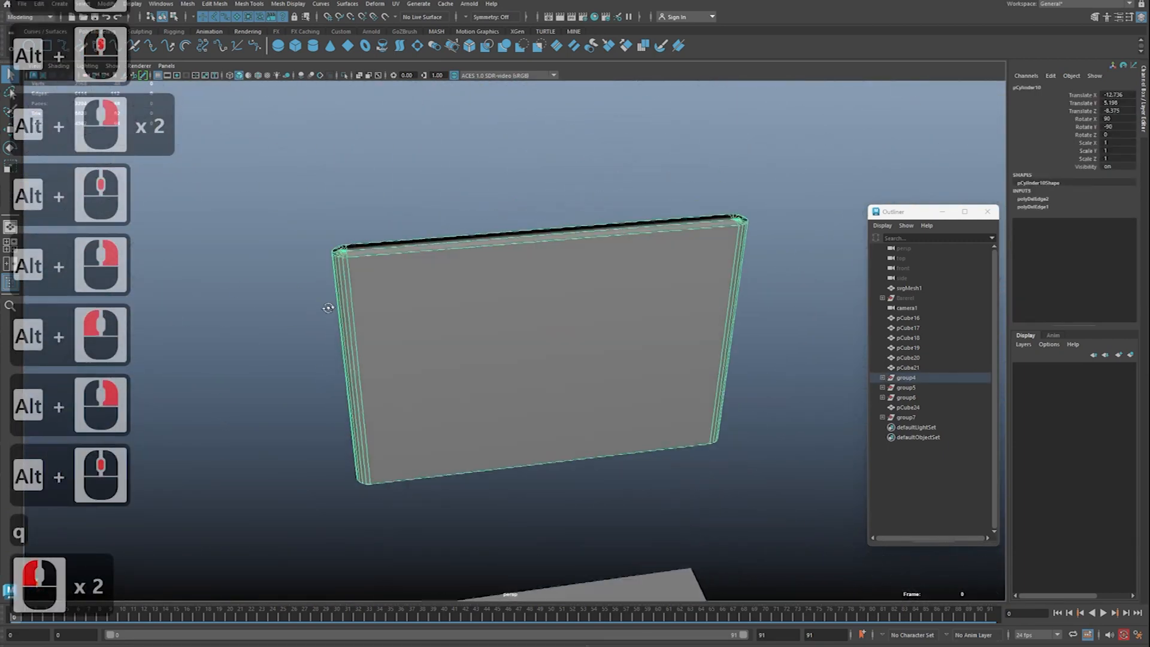
{"action": "left_click", "coordinate": [693, 395]}
{"action": "middle_click_drag", "start_coordinate": [693, 395], "coordinate": [629, 387], "text": "alt"}
{"action": "right_click_drag", "start_coordinate": [629, 386], "coordinate": [662, 377], "text": "alt"}
{"action": "left_click_drag", "start_coordinate": [662, 377], "coordinate": [744, 360], "text": "alt"}
{"action": "left_click", "coordinate": [745, 360]}
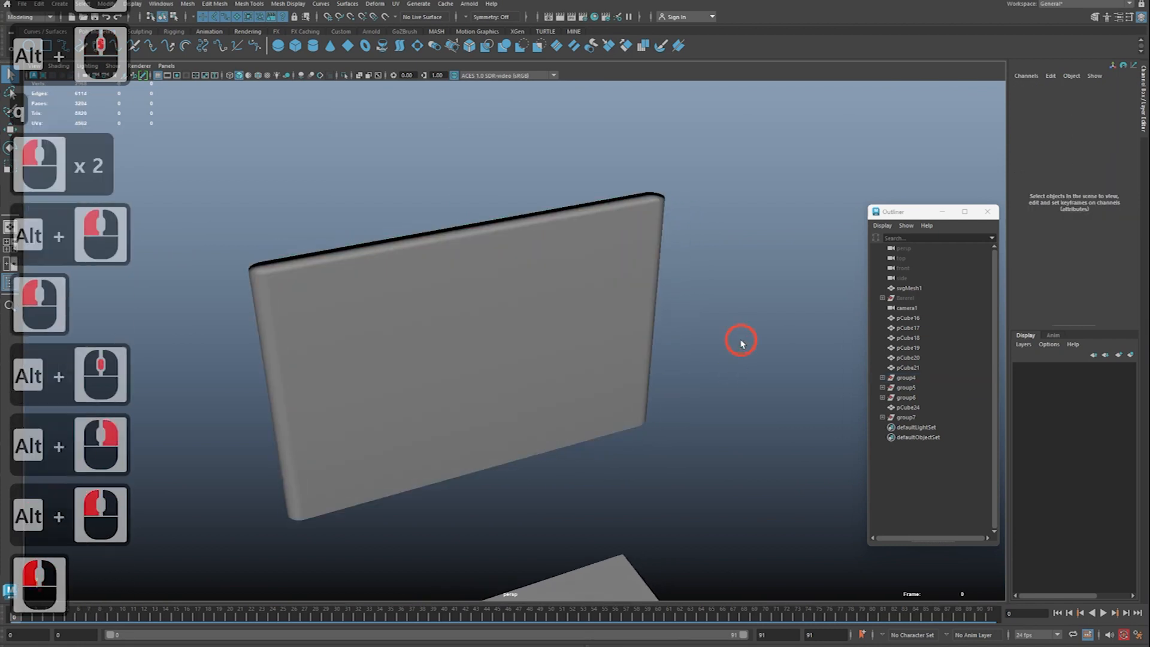
Step: Soften all edges of the backrest panel with Soften Edge and deselect it
{"action": "left_click", "coordinate": [621, 304]}
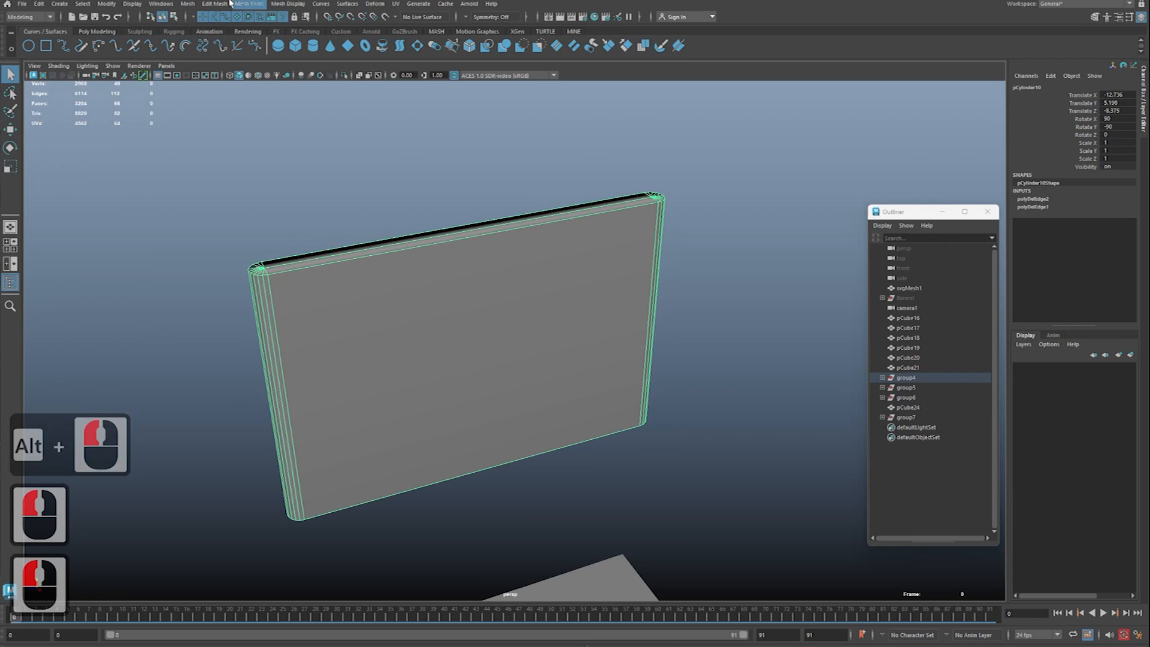
{"action": "left_click", "coordinate": [287, 3]}
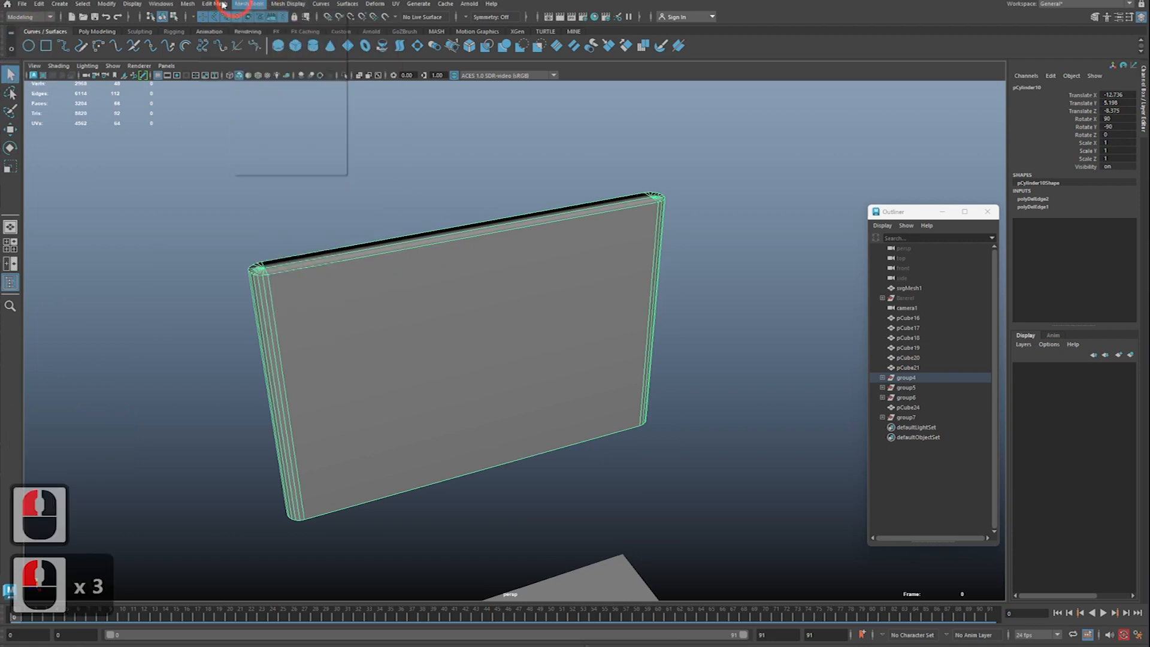
{"action": "mouse_move", "coordinate": [288, 11]}
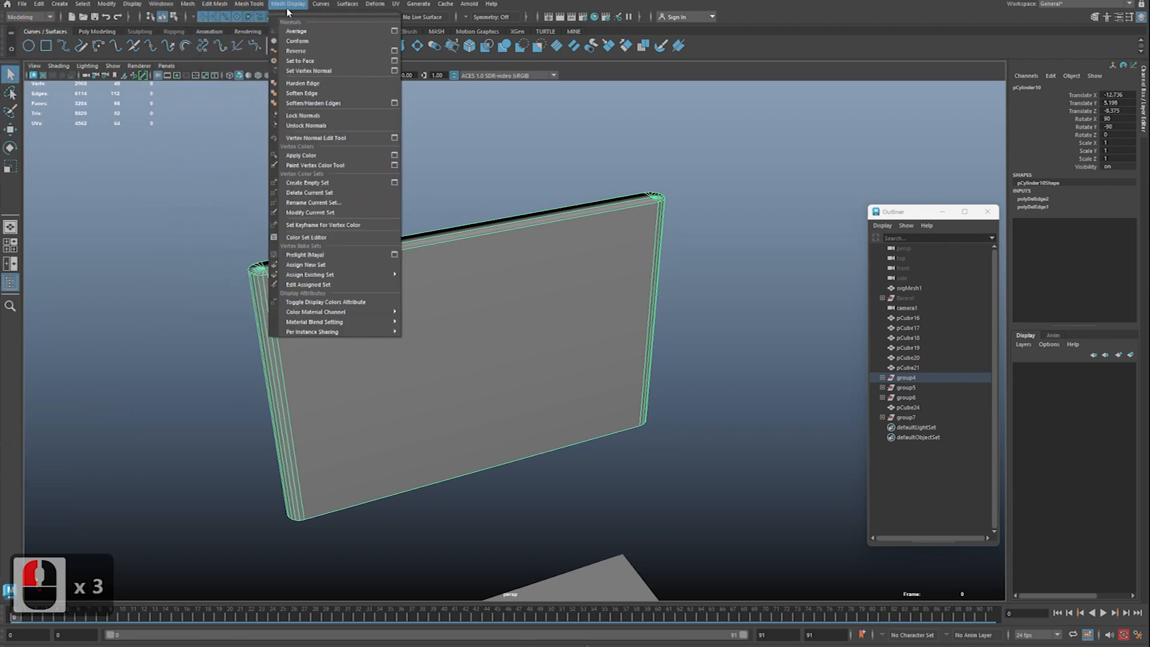
{"action": "left_click", "coordinate": [307, 93]}
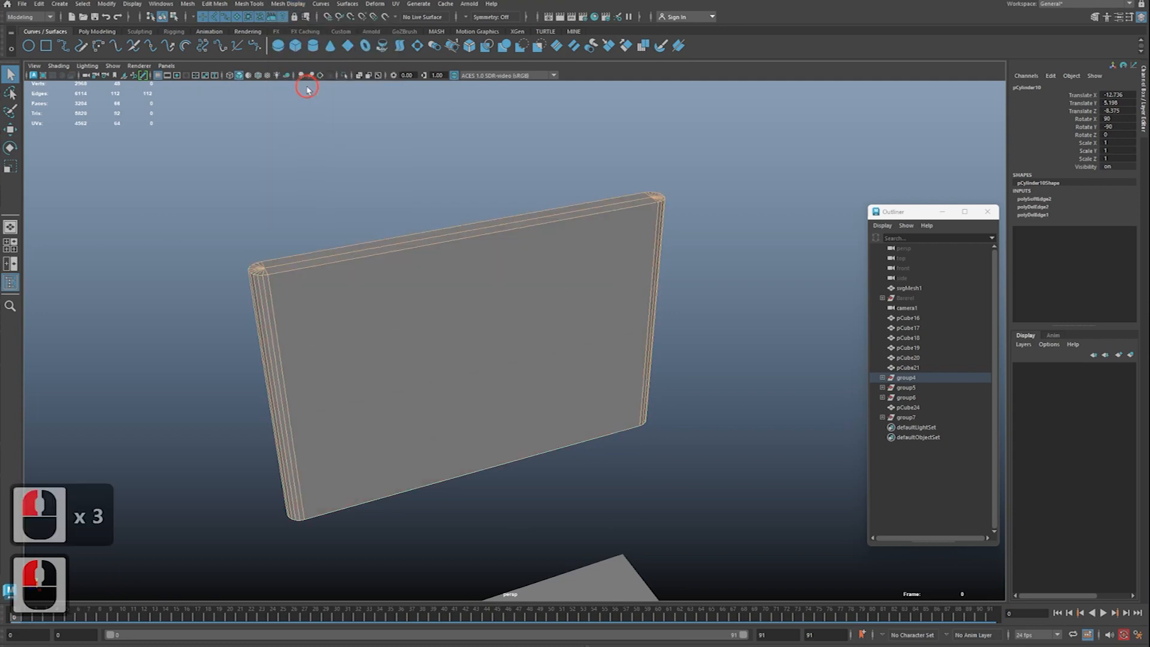
{"action": "left_click", "coordinate": [719, 201]}
Step: Apply Soften Edge to the whole backrest panel once more and check its shading from another side
{"action": "left_click_drag", "start_coordinate": [411, 282], "coordinate": [459, 288], "text": "alt"}
{"action": "mouse_move", "coordinate": [459, 288]}
{"action": "middle_mouse_down", "text": "alt"}
{"action": "mouse_move", "coordinate": [498, 285]}
{"action": "mouse_move", "coordinate": [462, 280]}
{"action": "middle_mouse_up", "text": "alt"}
{"action": "right_click_drag", "start_coordinate": [461, 280], "coordinate": [476, 280], "text": "alt"}
{"action": "left_click", "coordinate": [476, 283]}
{"action": "left_click", "coordinate": [283, 3]}
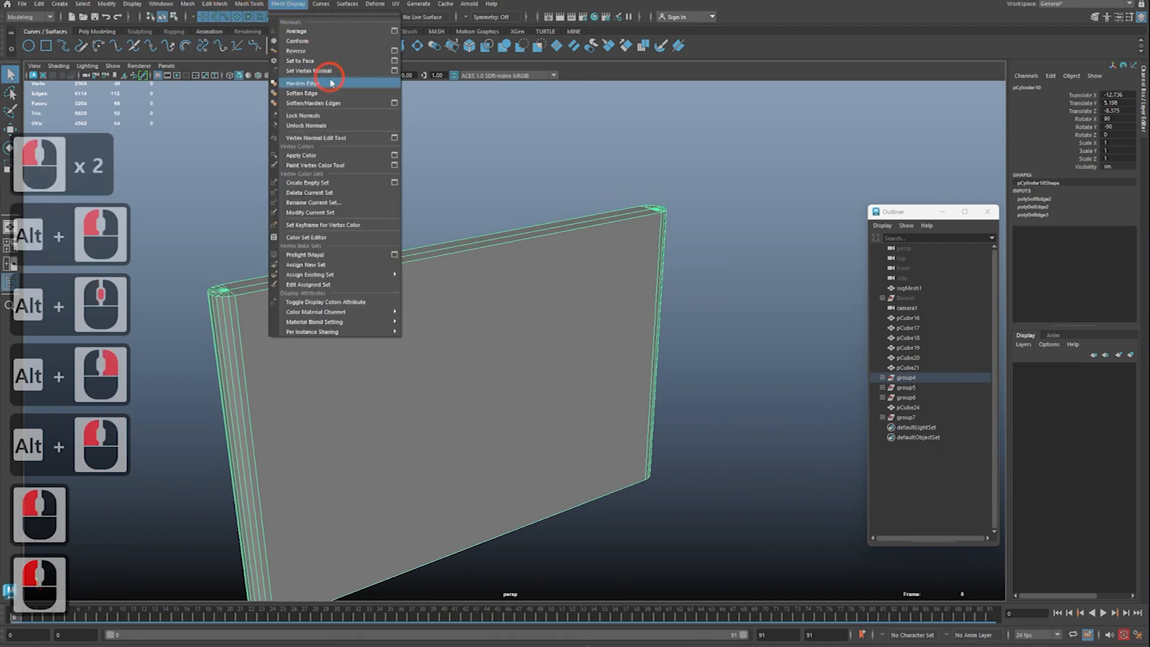
{"action": "left_click", "coordinate": [331, 93]}
{"action": "left_click", "coordinate": [418, 133]}
{"action": "left_click_drag", "start_coordinate": [419, 133], "coordinate": [945, 197], "text": "alt"}
Step: Select the softened panel and briefly mark its long upper edge where it meets the near corner
{"action": "left_click", "coordinate": [729, 254]}
{"action": "left_click_drag", "start_coordinate": [729, 254], "coordinate": [633, 315], "text": "alt"}
{"action": "right_click_drag", "start_coordinate": [633, 315], "coordinate": [563, 332], "text": "alt"}
{"action": "middle_click_drag", "start_coordinate": [563, 332], "coordinate": [581, 313], "text": "alt"}
{"action": "right_click_drag", "start_coordinate": [405, 308], "coordinate": [446, 312], "text": "alt"}
{"action": "middle_click_drag", "start_coordinate": [394, 317], "coordinate": [438, 375], "text": "alt"}
{"action": "right_click_drag", "start_coordinate": [438, 374], "coordinate": [652, 359], "text": "alt"}
{"action": "middle_click_drag", "start_coordinate": [179, 359], "coordinate": [433, 336], "text": "alt"}
{"action": "key", "text": "ctrl+2"}
{"action": "left_click_drag", "start_coordinate": [446, 340], "coordinate": [594, 294]}
{"action": "left_click_drag", "start_coordinate": [453, 340], "coordinate": [452, 351]}
{"action": "key", "text": "Escape"}
Step: Mark the four edges converging on the rounded corner's outer vertex with green, red, blue and orange arrows
{"action": "middle_click_drag", "start_coordinate": [454, 354], "coordinate": [463, 378], "text": "alt"}
{"action": "right_click_drag", "start_coordinate": [464, 377], "coordinate": [505, 365], "text": "alt"}
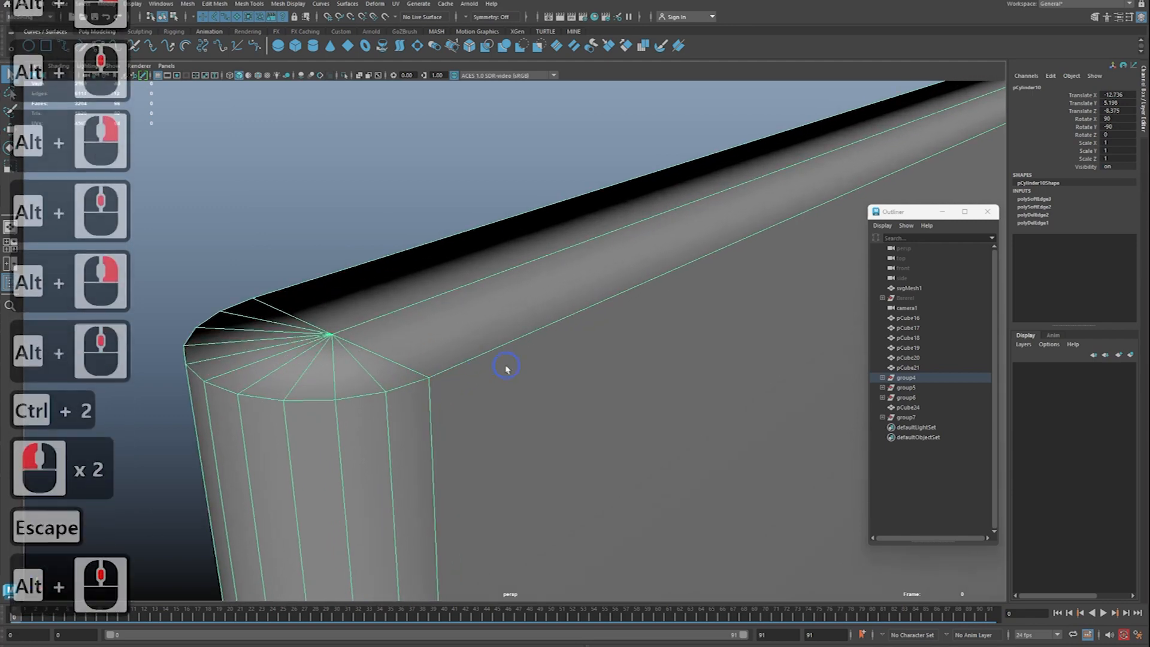
{"action": "middle_click_drag", "start_coordinate": [456, 386], "coordinate": [473, 334], "text": "alt"}
{"action": "right_click_drag", "start_coordinate": [474, 335], "coordinate": [514, 339], "text": "alt"}
{"action": "key", "text": "ctrl+2"}
{"action": "key", "text": "shift+2"}
{"action": "mouse_move", "coordinate": [454, 294]}
{"action": "left_mouse_down"}
{"action": "mouse_move", "coordinate": [602, 252]}
{"action": "mouse_move", "coordinate": [630, 228]}
{"action": "left_mouse_up"}
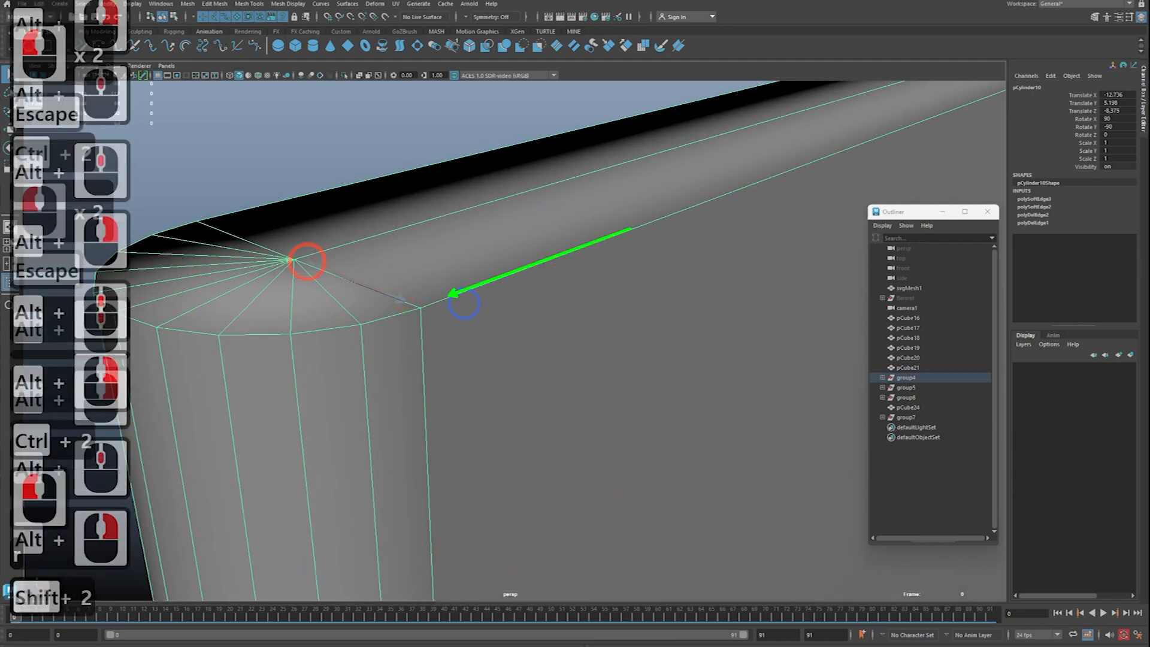
{"action": "left_click_drag", "start_coordinate": [307, 262], "coordinate": [306, 262]}
{"action": "left_click_drag", "start_coordinate": [419, 320], "coordinate": [419, 468]}
{"action": "key", "text": "o"}
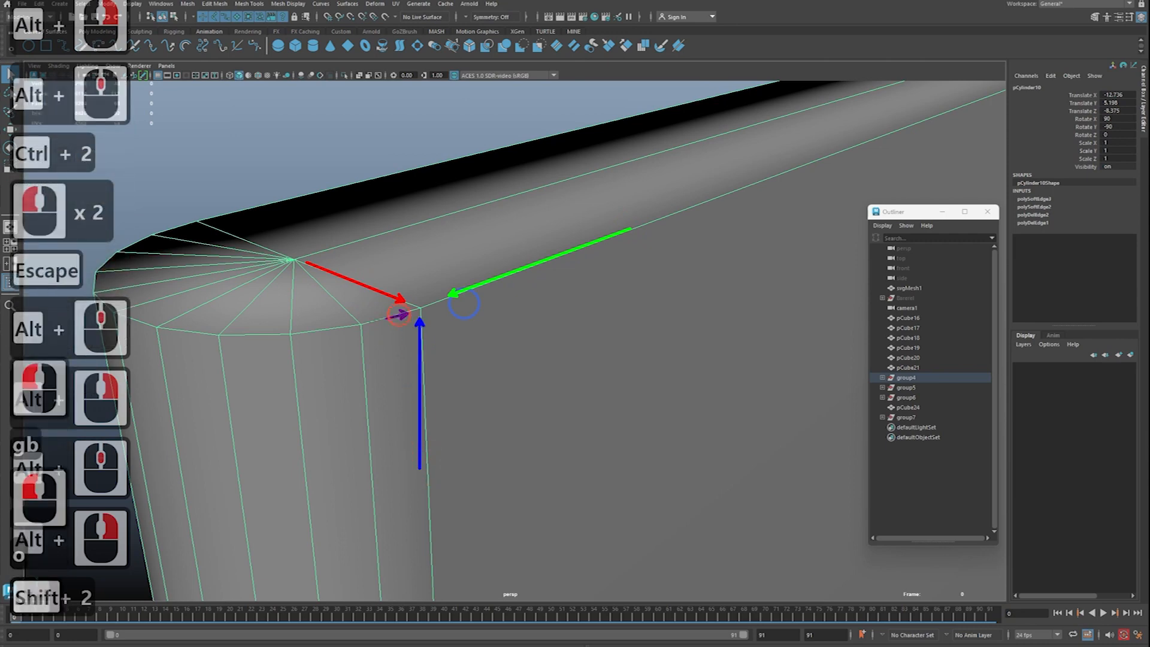
{"action": "left_click_drag", "start_coordinate": [338, 327], "coordinate": [338, 326]}
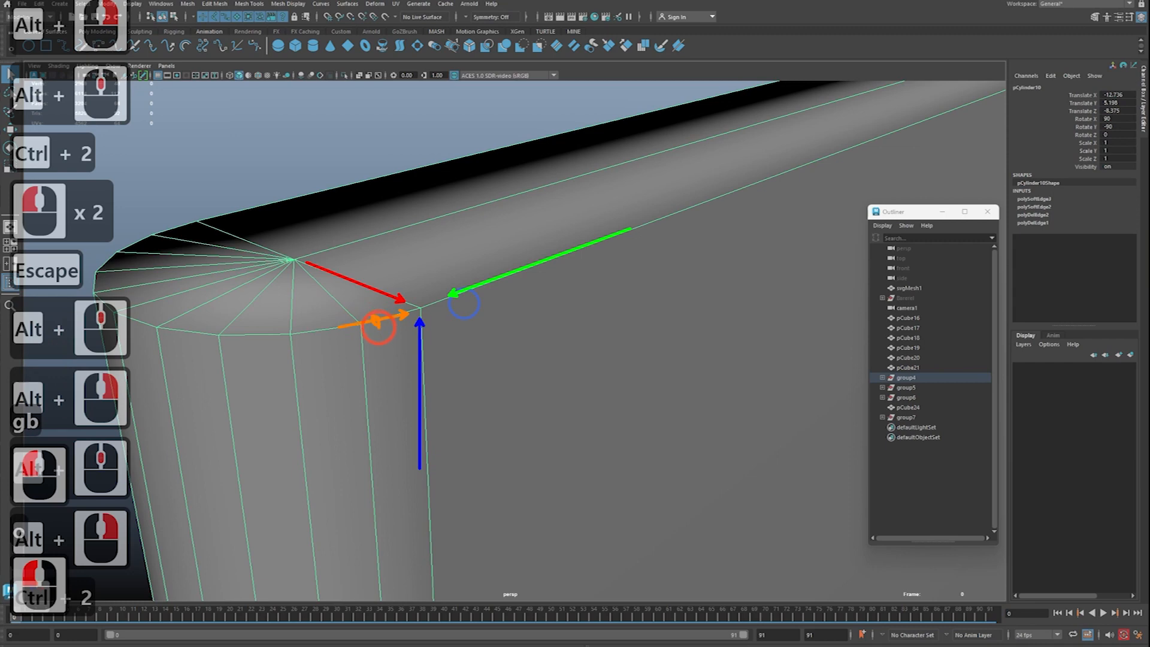
Step: Add small loops to the red, blue and green corner arrows, and clear all the marks
{"action": "key", "text": "r"}
{"action": "left_click", "coordinate": [389, 301]}
{"action": "key", "text": "g"}
{"action": "left_click_drag", "start_coordinate": [419, 341], "coordinate": [413, 337]}
{"action": "key", "text": "r"}
{"action": "left_click_drag", "start_coordinate": [458, 299], "coordinate": [479, 295]}
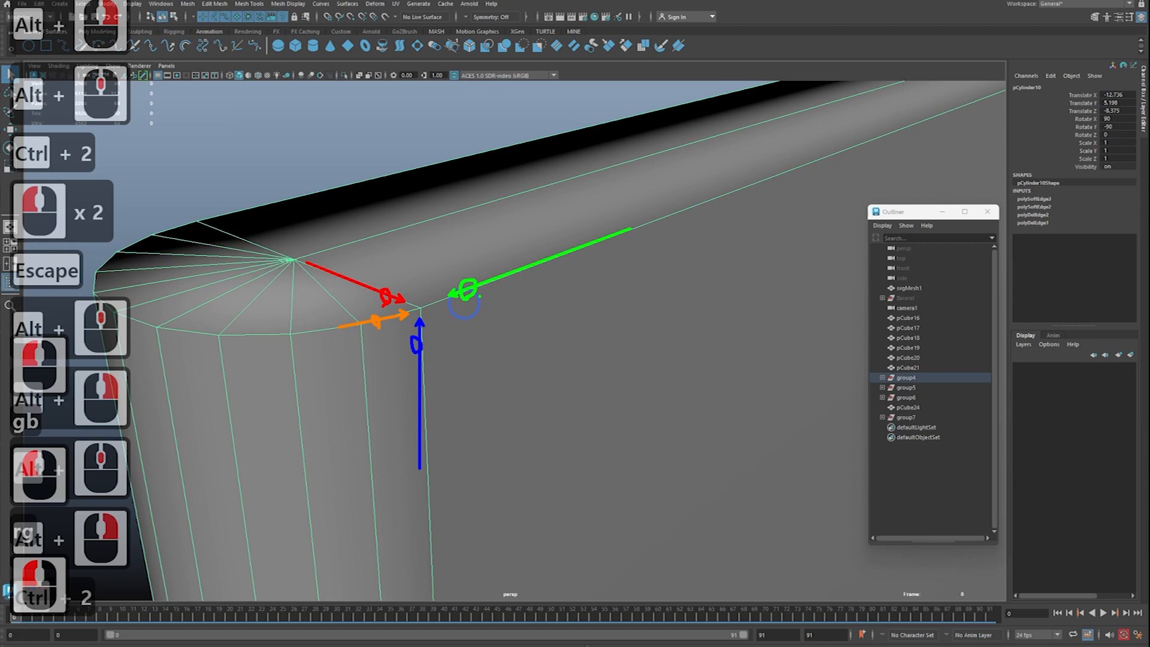
{"action": "key", "text": "Escape"}
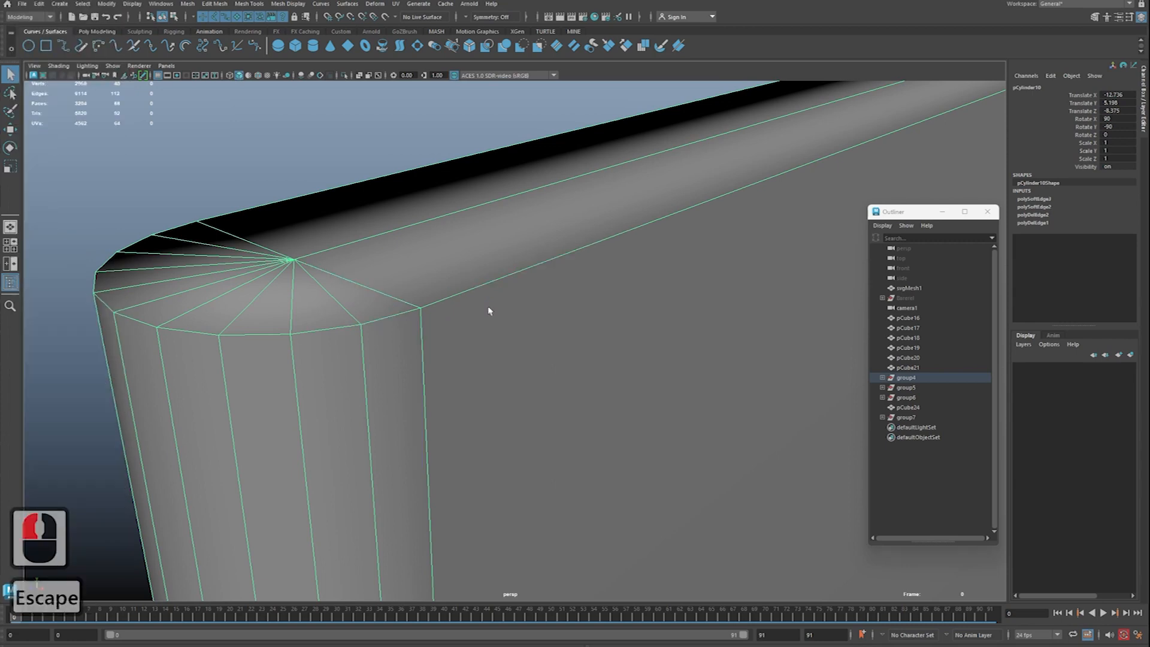
Step: Select the panel's near upper corner vertex, try raising it, and undo the move
{"action": "right_click_drag", "start_coordinate": [486, 310], "coordinate": [441, 310]}
{"action": "left_click", "coordinate": [423, 309]}
{"action": "key", "text": "w"}
{"action": "left_click_drag", "start_coordinate": [426, 284], "coordinate": [429, 226]}
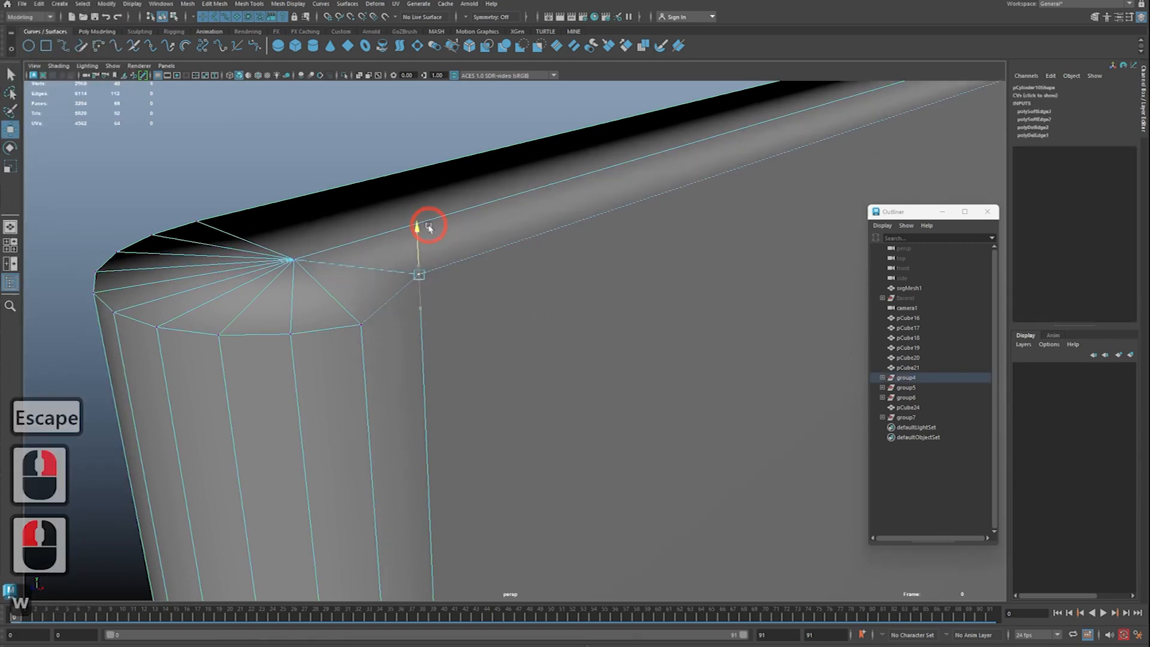
{"action": "key", "text": "z"}
{"action": "key", "text": "ctrl+2"}
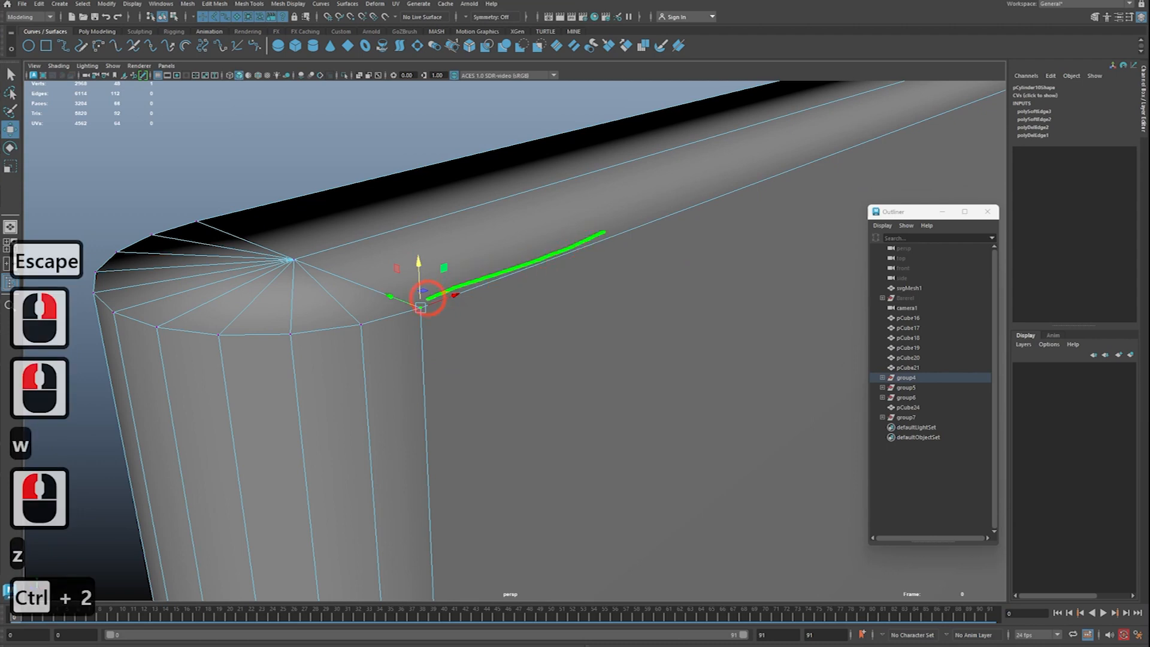
{"action": "key", "text": "Escape"}
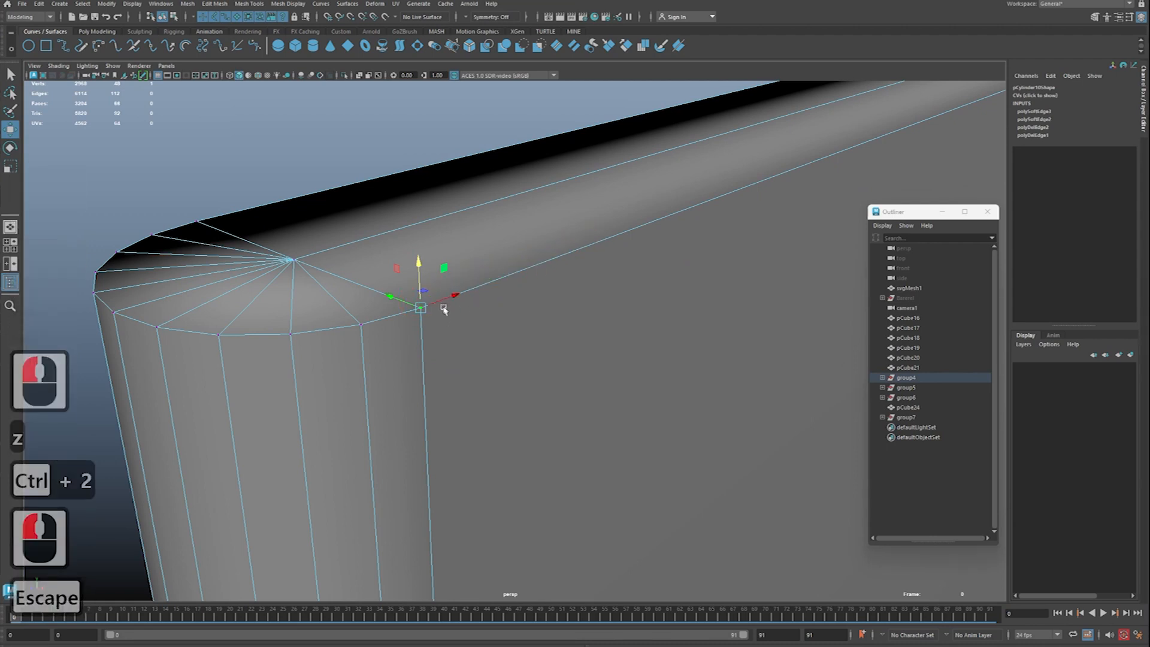
Step: Try shifting the corner vertex along the panel's long edge, undo the move, and briefly mark the mesh statistics
{"action": "left_click_drag", "start_coordinate": [466, 294], "coordinate": [478, 291]}
{"action": "key", "text": "z"}
{"action": "key", "text": "ctrl+2"}
{"action": "left_click_drag", "start_coordinate": [127, 74], "coordinate": [167, 97], "text": "ctrl"}
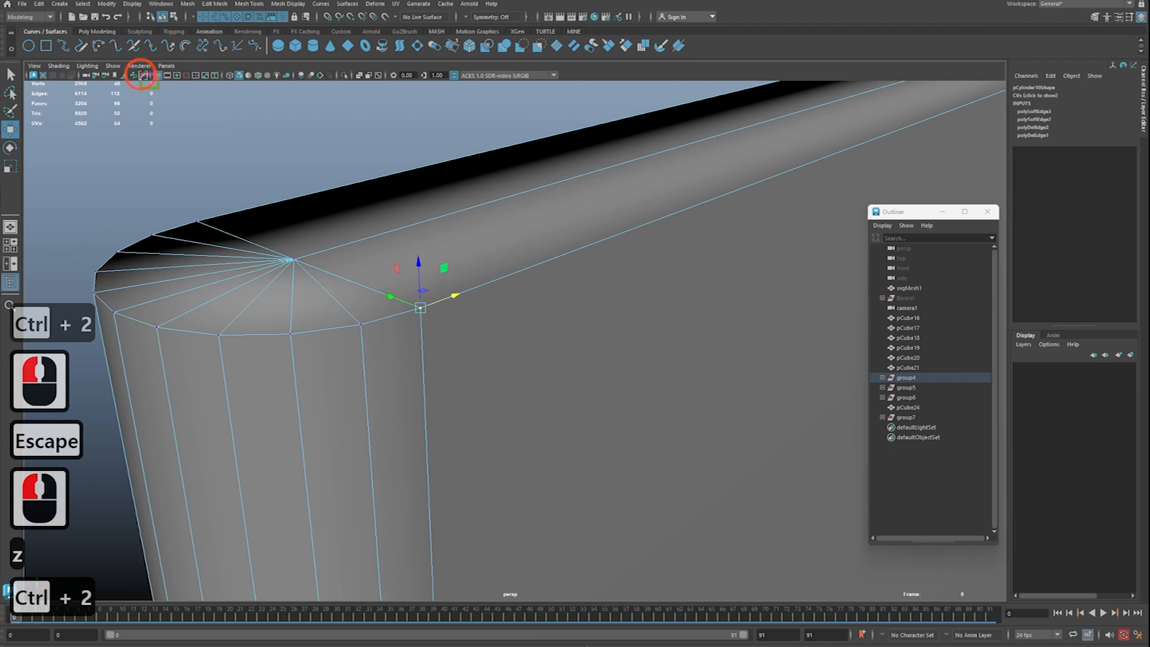
{"action": "key", "text": "Escape"}
Step: Toggle on the panel's vertex normals display and return to object mode, framing the near upper corner
{"action": "right_click_drag", "start_coordinate": [548, 237], "coordinate": [557, 375], "text": "shift"}
{"action": "right_click_drag", "start_coordinate": [670, 381], "coordinate": [564, 251], "text": "shift"}
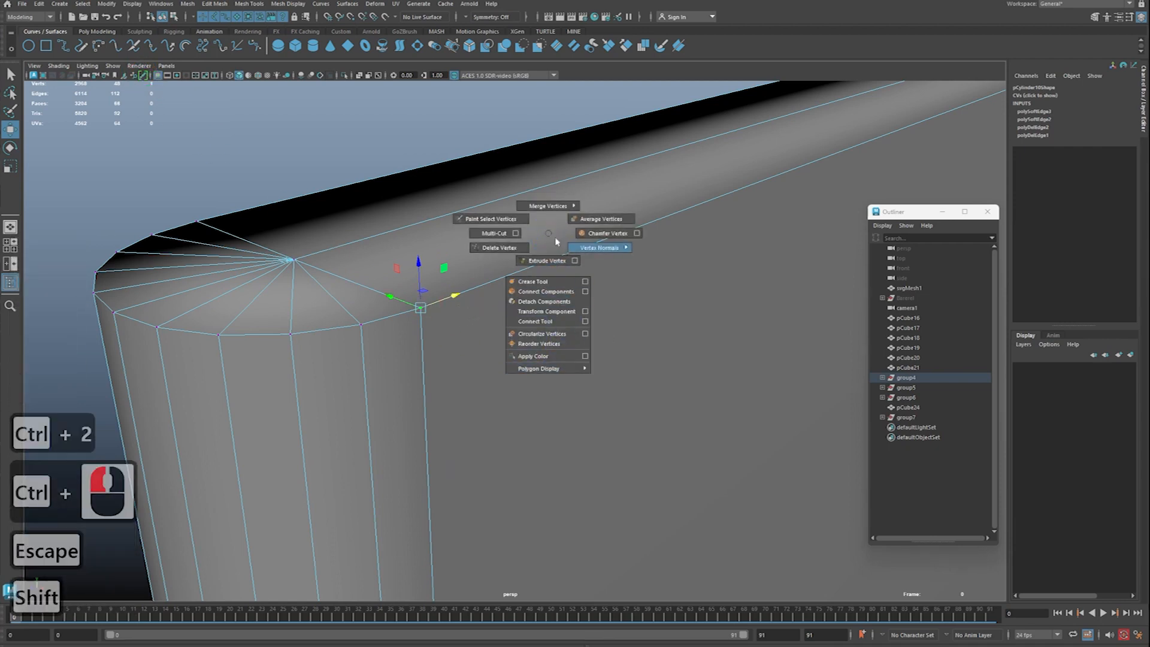
{"action": "right_click_drag", "start_coordinate": [551, 357], "coordinate": [660, 388], "text": "shift"}
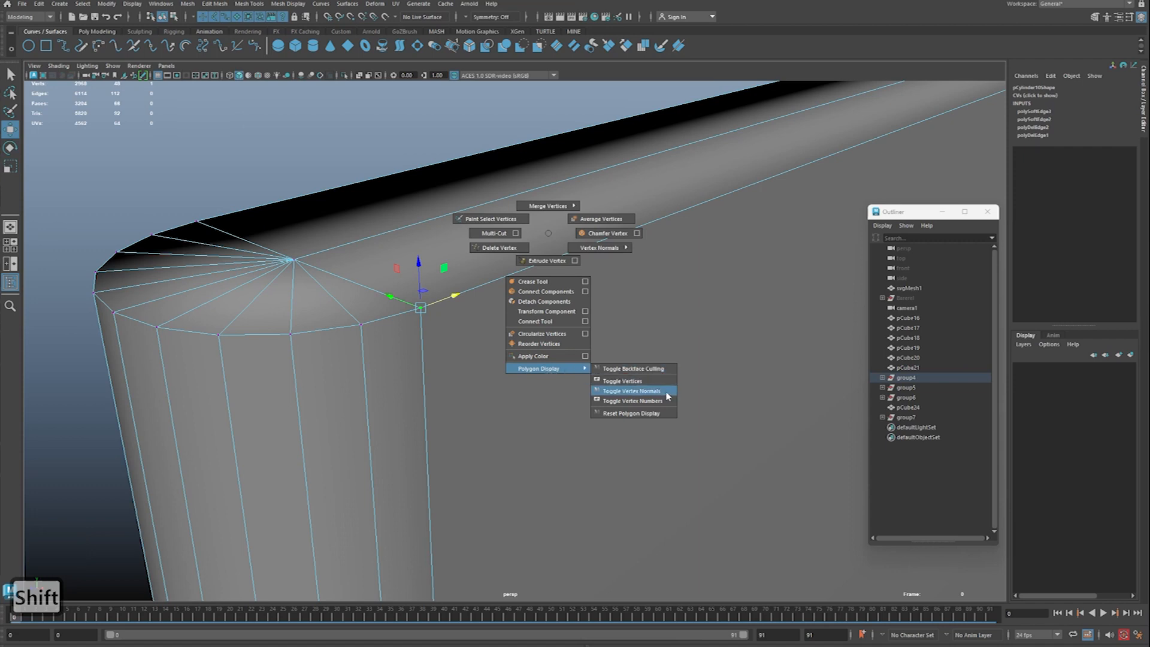
{"action": "right_click_drag", "start_coordinate": [668, 396], "coordinate": [659, 393], "text": "shift"}
{"action": "left_click_drag", "start_coordinate": [660, 393], "coordinate": [244, 349], "text": "alt"}
{"action": "right_click_drag", "start_coordinate": [244, 349], "coordinate": [523, 378], "text": "alt"}
{"action": "left_click_drag", "start_coordinate": [540, 370], "coordinate": [528, 363], "text": "alt"}
{"action": "middle_click_drag", "start_coordinate": [528, 363], "coordinate": [554, 393], "text": "alt"}
{"action": "key", "text": "q"}
{"action": "left_click", "coordinate": [502, 303]}
{"action": "middle_click_drag", "start_coordinate": [502, 302], "coordinate": [501, 308], "text": "alt"}
{"action": "right_click_drag", "start_coordinate": [500, 308], "coordinate": [453, 367], "text": "alt"}
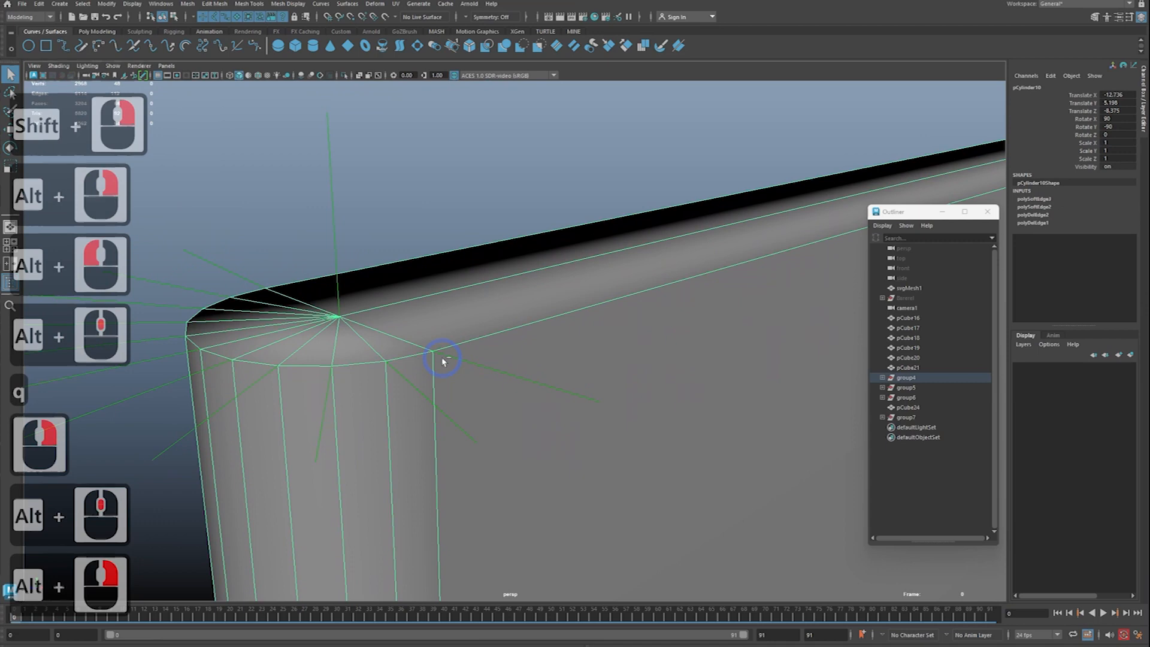
Step: Circle the corner vertex in green and mark the vertex normal extending from it with several arrows
{"action": "key", "text": "ctrl+2"}
{"action": "double_click", "coordinate": [432, 352]}
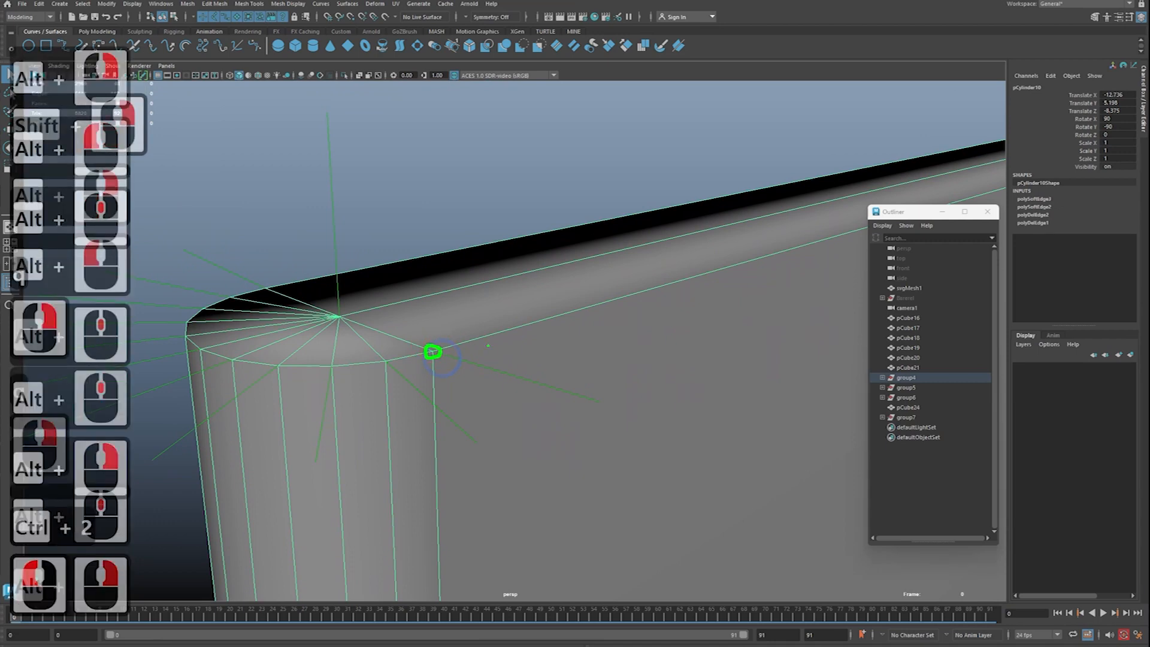
{"action": "mouse_move", "coordinate": [578, 431]}
{"action": "left_mouse_down"}
{"action": "mouse_move", "coordinate": [567, 396]}
{"action": "mouse_move", "coordinate": [596, 396]}
{"action": "left_mouse_up"}
{"action": "mouse_move", "coordinate": [622, 346]}
{"action": "left_mouse_down"}
{"action": "mouse_move", "coordinate": [577, 375]}
{"action": "mouse_move", "coordinate": [555, 373]}
{"action": "left_mouse_up"}
{"action": "mouse_move", "coordinate": [551, 336]}
{"action": "left_mouse_down"}
{"action": "mouse_move", "coordinate": [535, 367]}
{"action": "mouse_move", "coordinate": [499, 364]}
{"action": "left_mouse_up"}
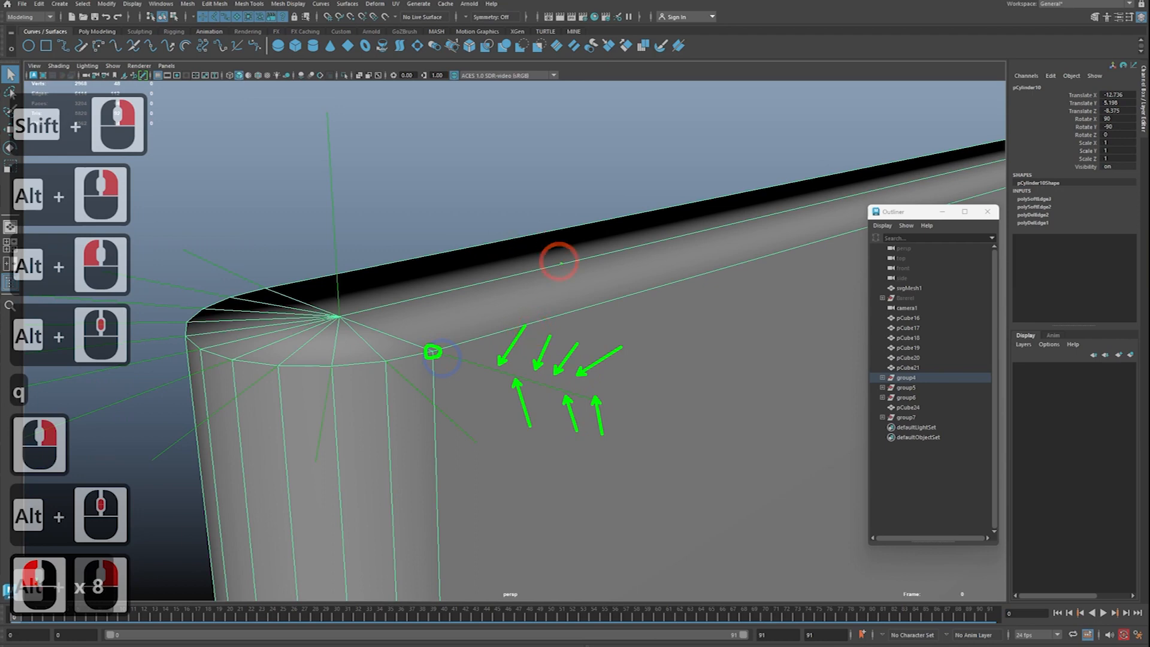
Step: Write the note "Soften Edge" above the panel's upper edge and clear all the marks
{"action": "key", "text": "t"}
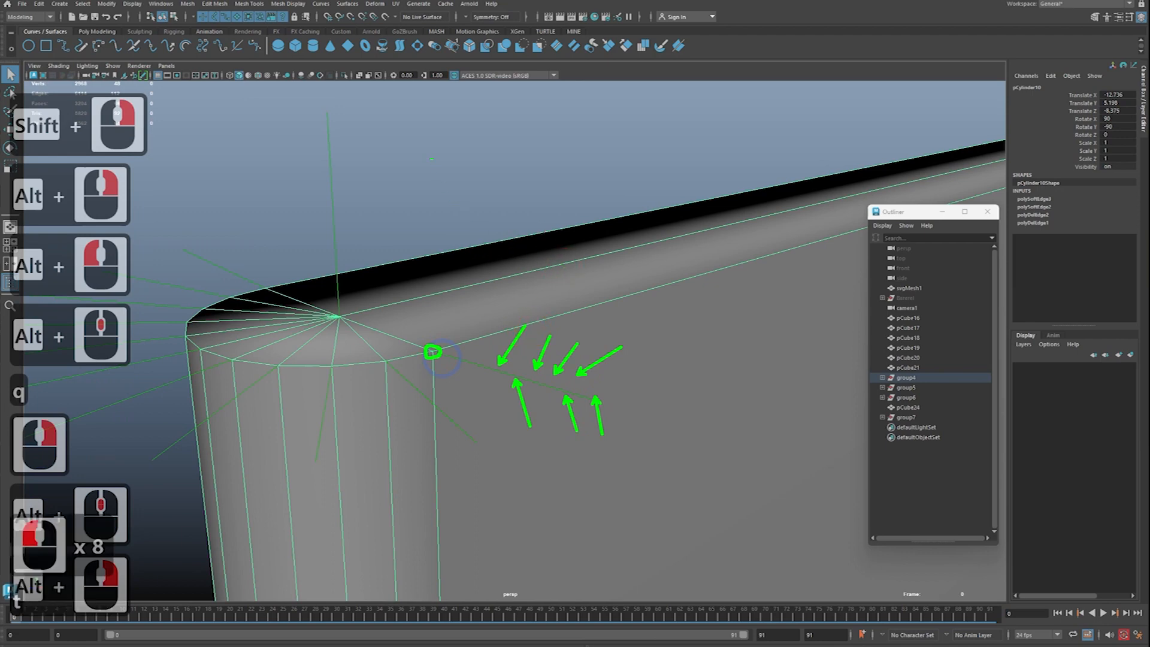
{"action": "left_click", "coordinate": [431, 158]}
{"action": "type", "text": "Soft"}
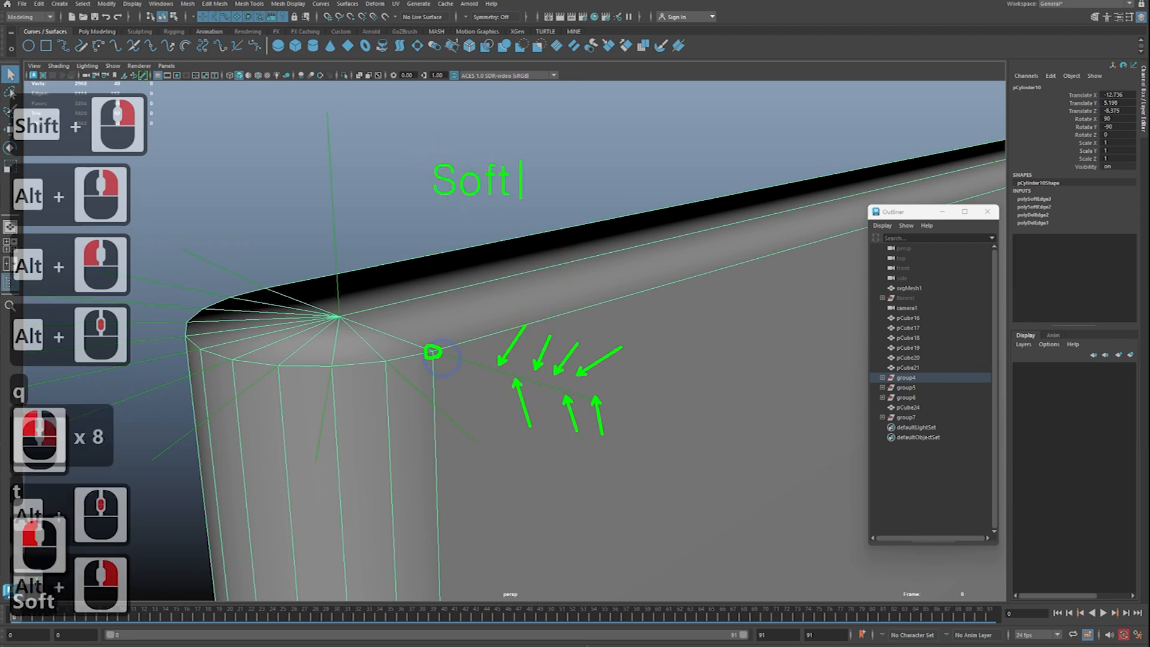
{"action": "type", "text": "en D"}
{"action": "key", "text": "BackSpace"}
{"action": "type", "text": "Edge"}
{"action": "key", "text": "Escape"}
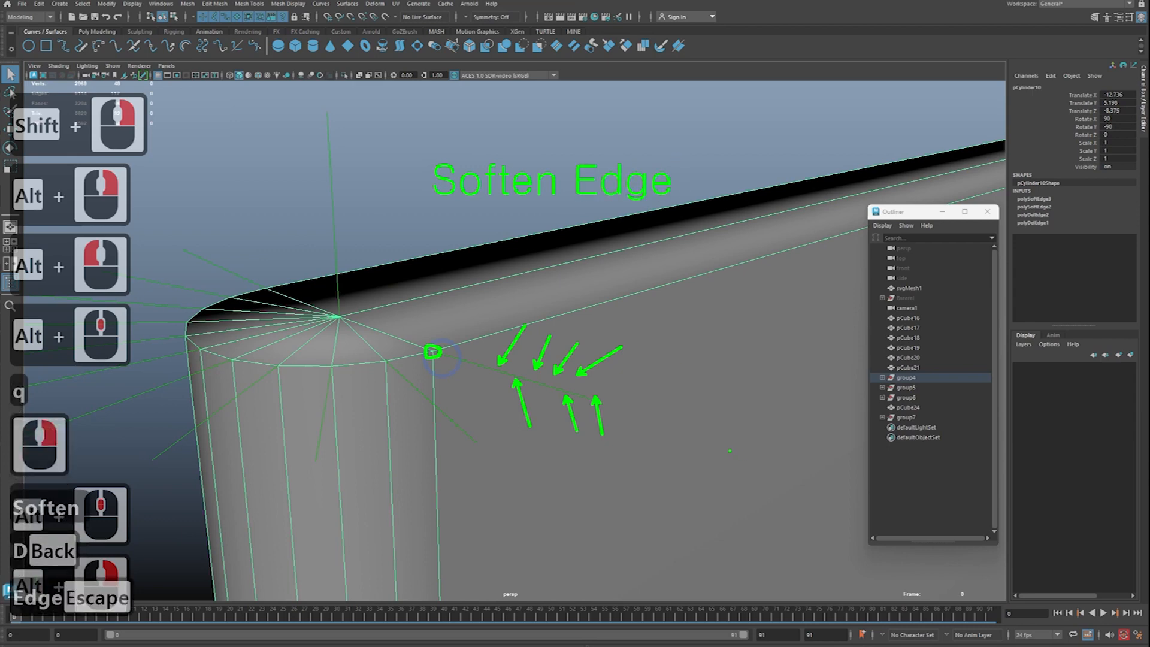
{"action": "key", "text": "Escape"}
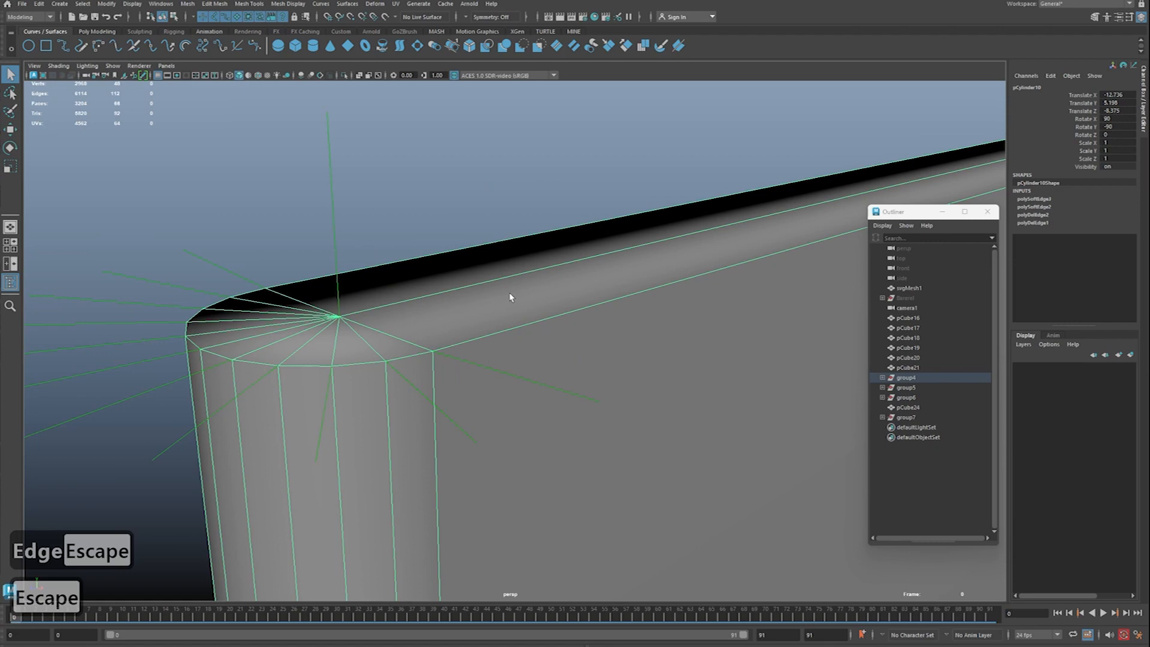
Step: Harden all edges of the selected backrest panel and frame its near upper corner with the vertex normals shown
{"action": "left_click", "coordinate": [307, 21]}
{"action": "left_click", "coordinate": [307, 20]}
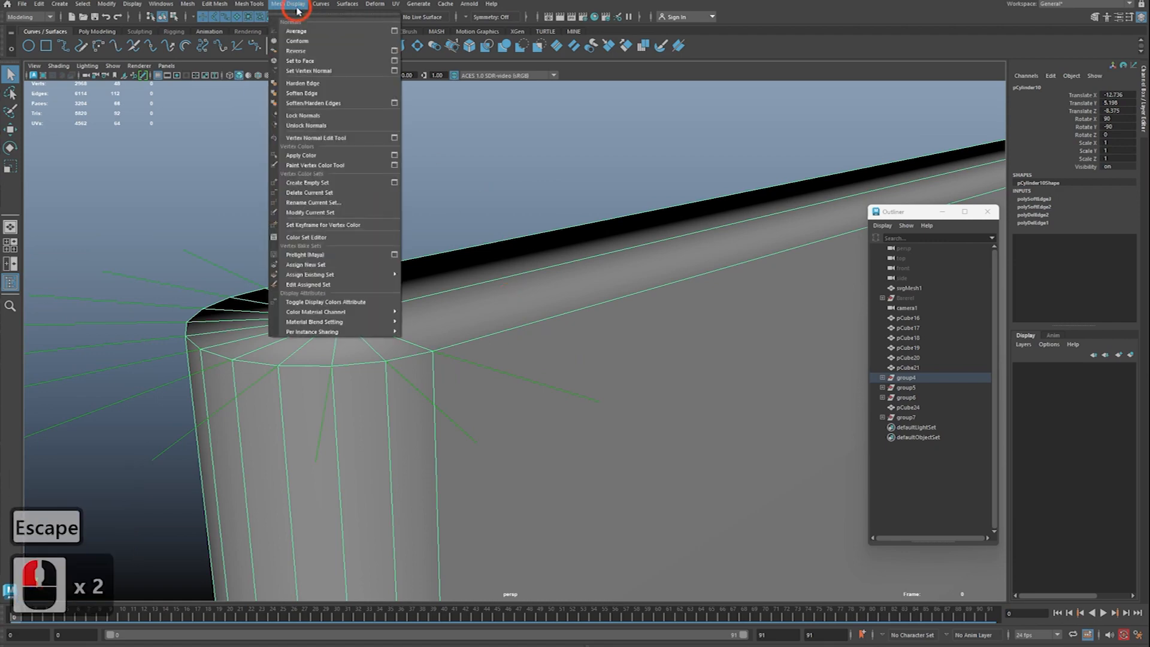
{"action": "left_click", "coordinate": [324, 85]}
{"action": "left_click", "coordinate": [514, 215]}
{"action": "left_click", "coordinate": [562, 340]}
{"action": "right_click_drag", "start_coordinate": [501, 403], "coordinate": [527, 424], "text": "alt"}
{"action": "key", "text": "ctrl+2"}
{"action": "key", "text": "ctrl+z"}
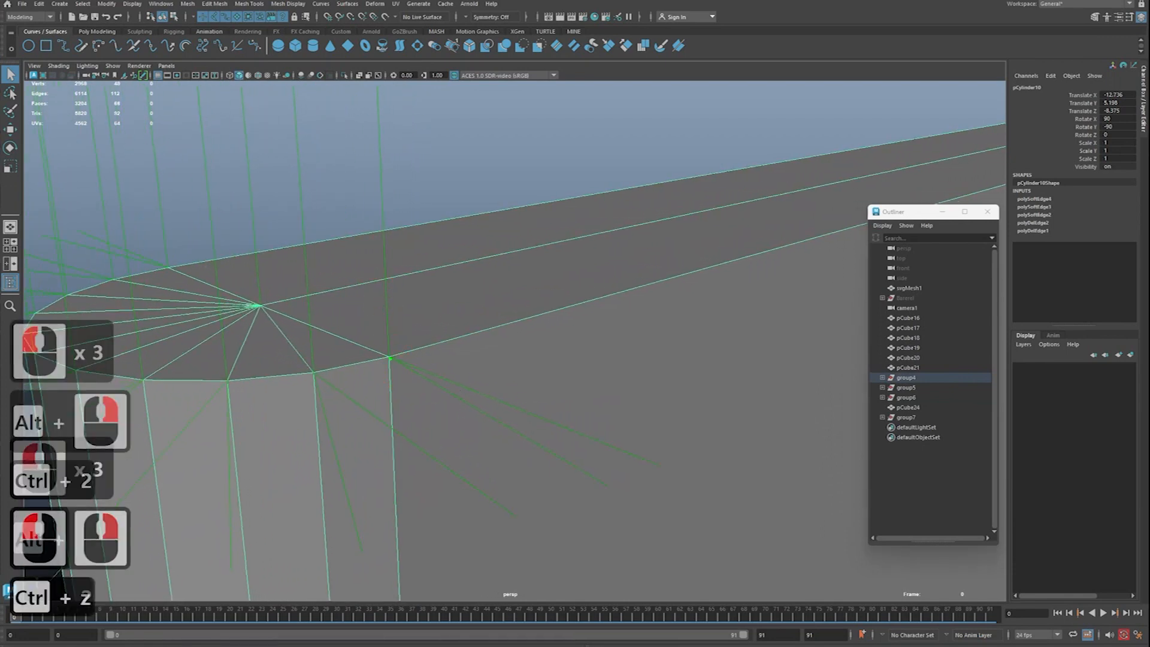
Step: Draw a red pointer line from the corner vertex and write the note "Harden Edge" above the panel
{"action": "key", "text": "ctrl+2"}
{"action": "left_click_drag", "start_coordinate": [458, 295], "coordinate": [472, 281]}
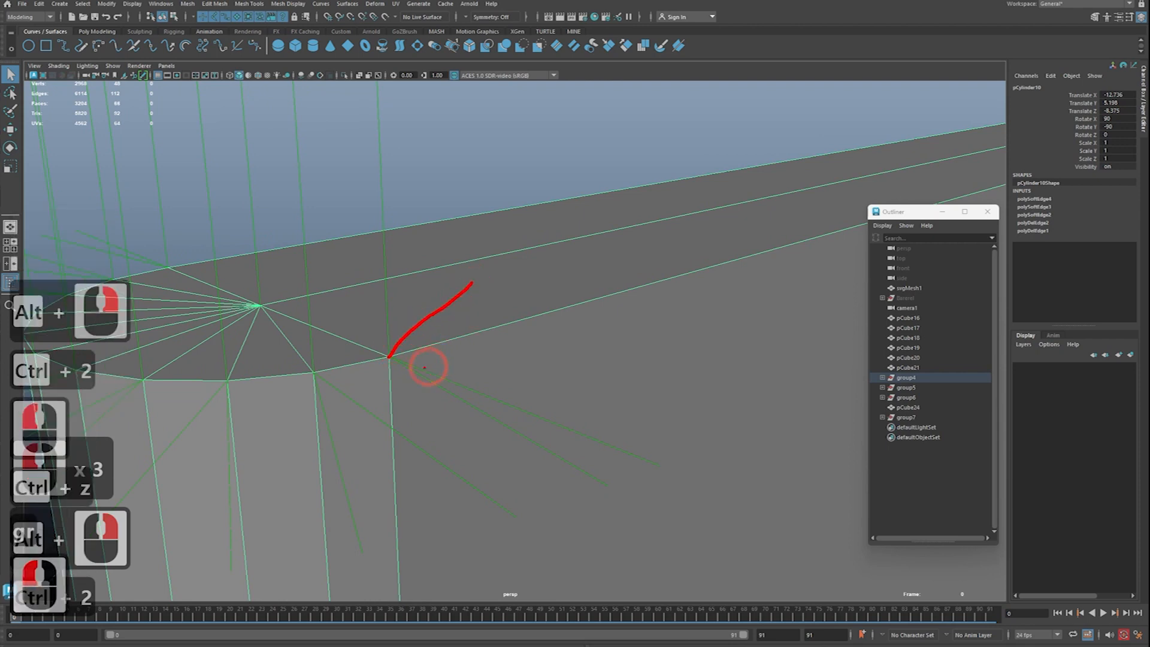
{"action": "type", "text": "t"}
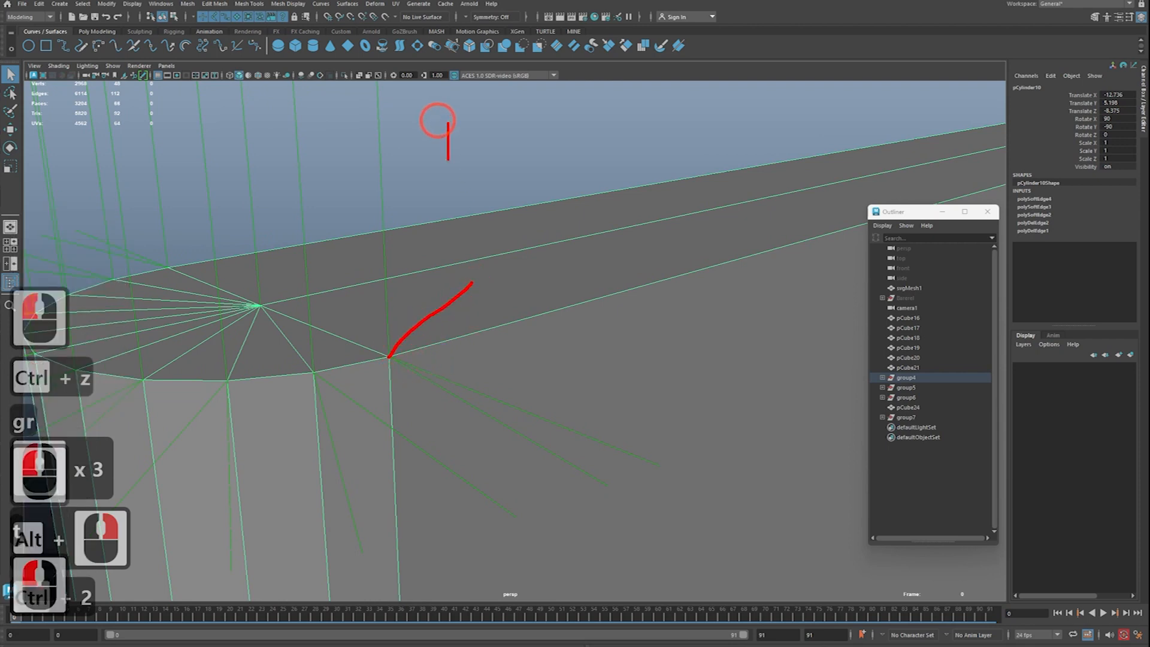
{"action": "type", "text": "Harden Edge"}
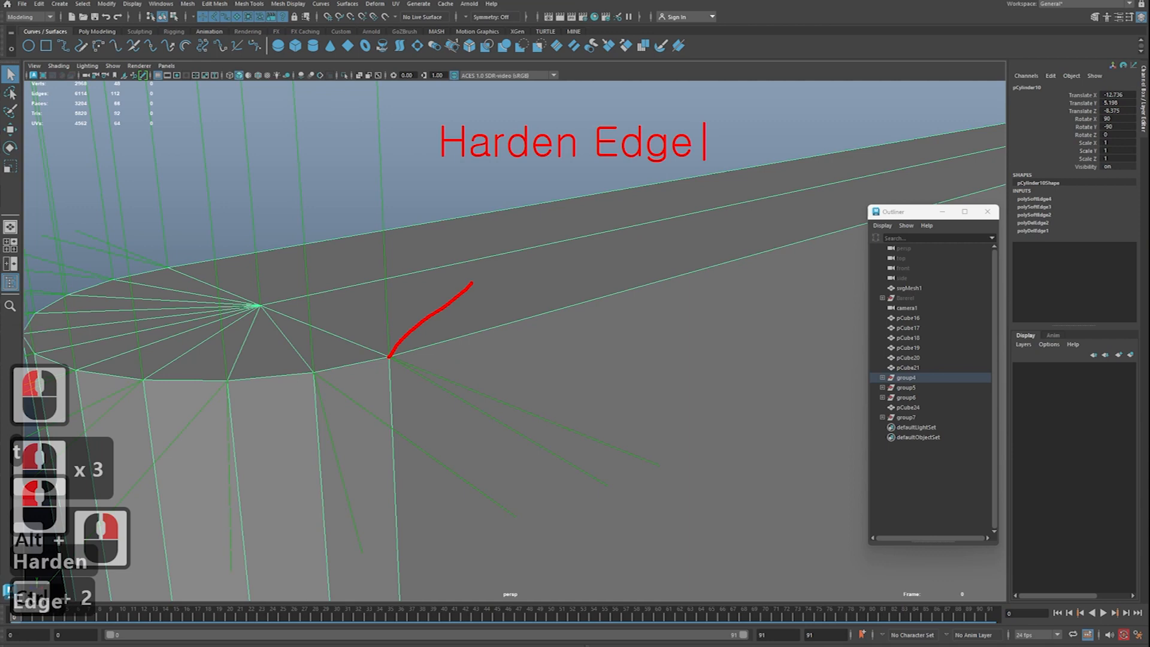
{"action": "key", "text": "Escape"}
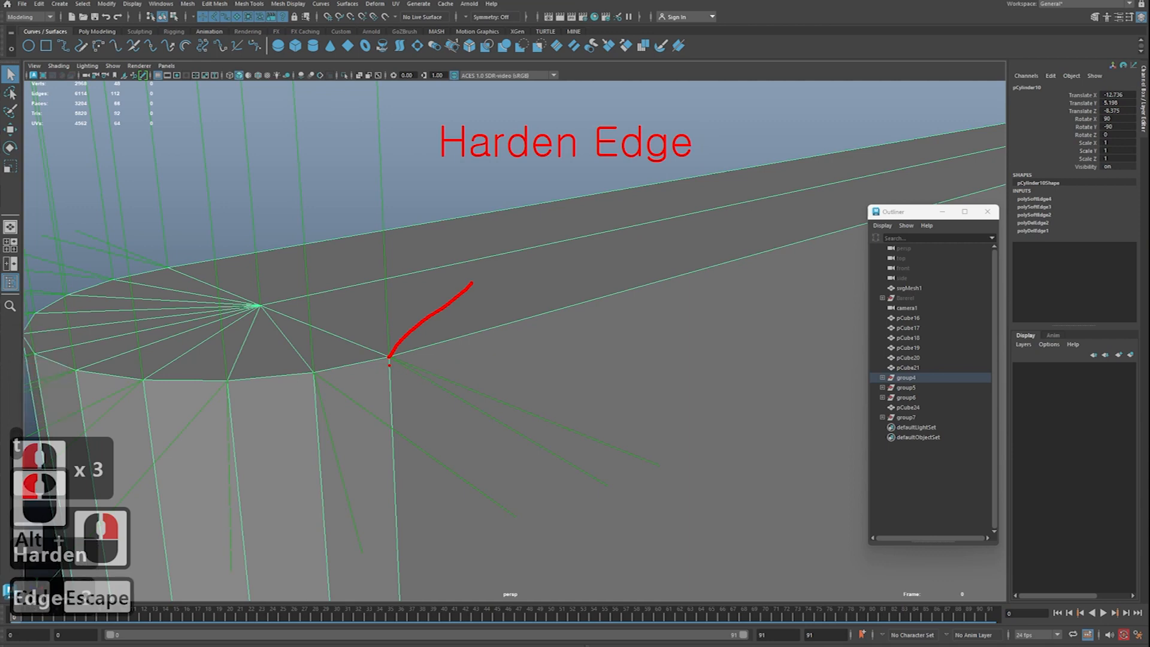
Step: Mark the corner vertex and its separate normals with red arrows, and clear all the annotations
{"action": "left_click_drag", "start_coordinate": [384, 355], "coordinate": [393, 361]}
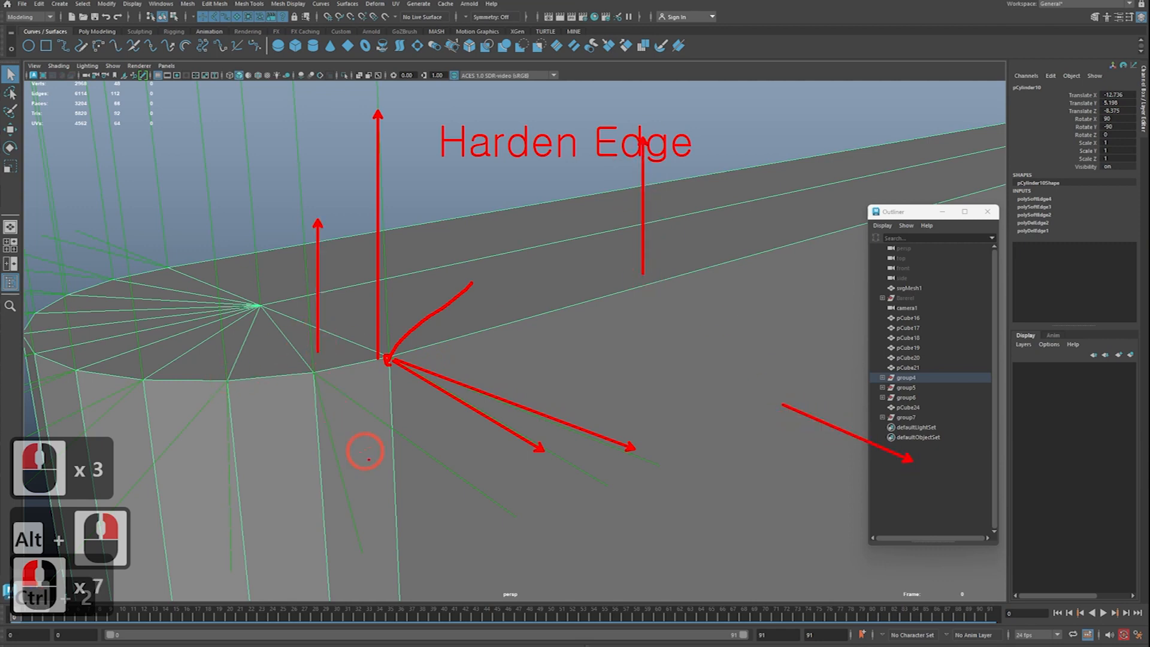
{"action": "key", "text": "Escape"}
{"action": "right_click_drag", "start_coordinate": [545, 434], "coordinate": [443, 395], "text": "alt"}
{"action": "left_click_drag", "start_coordinate": [443, 396], "coordinate": [473, 377], "text": "alt"}
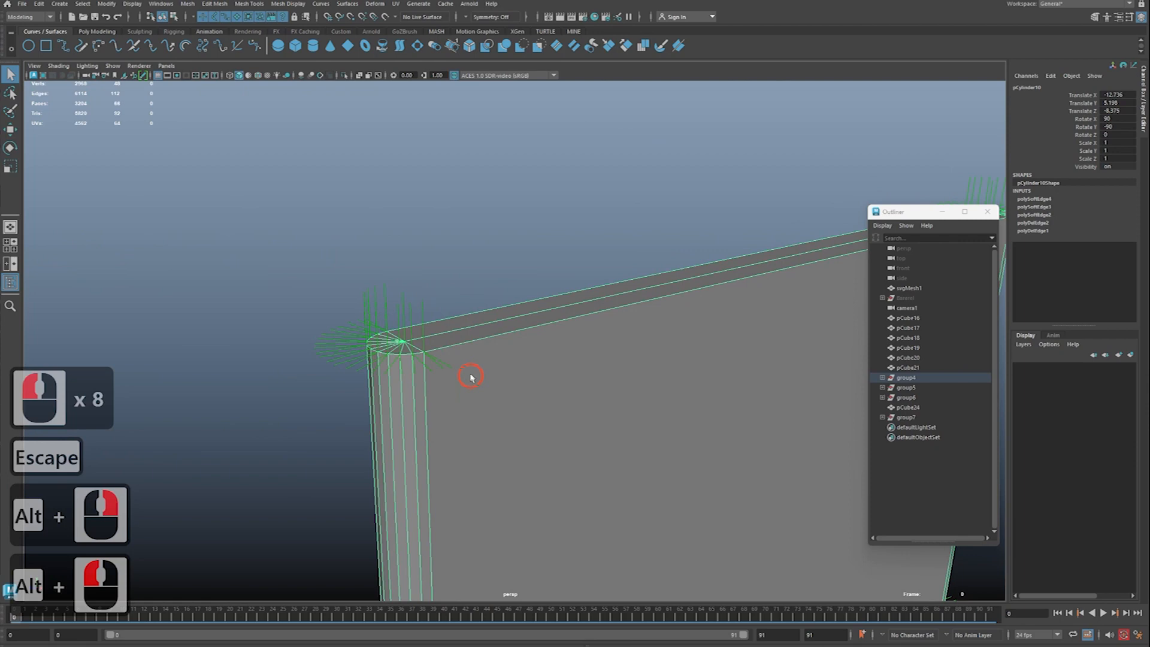
Step: Examine the hardened panel's shading along its upper edge and rounded corners, both selected and deselected
{"action": "key", "text": "q"}
{"action": "left_click", "coordinate": [502, 273]}
{"action": "right_click_drag", "start_coordinate": [533, 290], "coordinate": [563, 299], "text": "alt"}
{"action": "mouse_move", "coordinate": [563, 299]}
{"action": "left_mouse_down", "text": "alt"}
{"action": "mouse_move", "coordinate": [401, 298]}
{"action": "mouse_move", "coordinate": [414, 300]}
{"action": "left_mouse_up", "text": "alt"}
{"action": "right_click_drag", "start_coordinate": [414, 299], "coordinate": [378, 282], "text": "alt"}
{"action": "middle_click_drag", "start_coordinate": [378, 281], "coordinate": [400, 272], "text": "alt"}
{"action": "right_click_drag", "start_coordinate": [400, 272], "coordinate": [398, 264], "text": "alt"}
{"action": "left_click_drag", "start_coordinate": [398, 264], "coordinate": [465, 298], "text": "alt"}
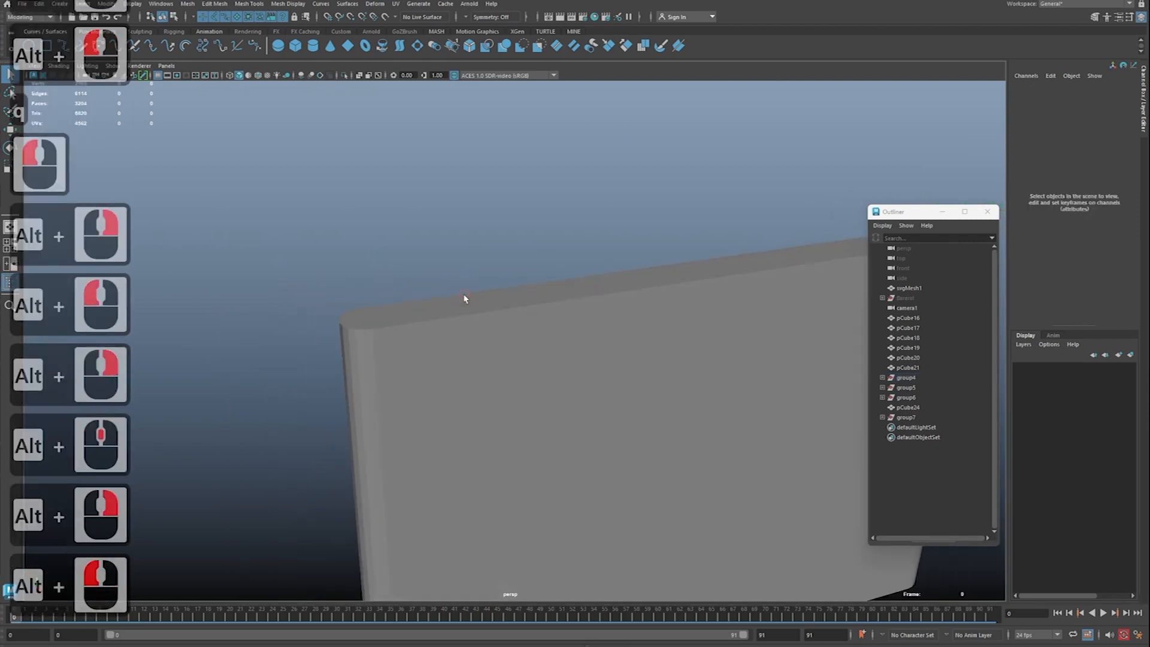
{"action": "left_click", "coordinate": [465, 297]}
{"action": "right_click_drag", "start_coordinate": [390, 351], "coordinate": [413, 393], "text": "alt"}
{"action": "middle_click_drag", "start_coordinate": [413, 392], "coordinate": [454, 404], "text": "alt"}
{"action": "right_click_drag", "start_coordinate": [455, 404], "coordinate": [446, 399], "text": "alt"}
{"action": "left_click_drag", "start_coordinate": [447, 398], "coordinate": [433, 390], "text": "alt"}
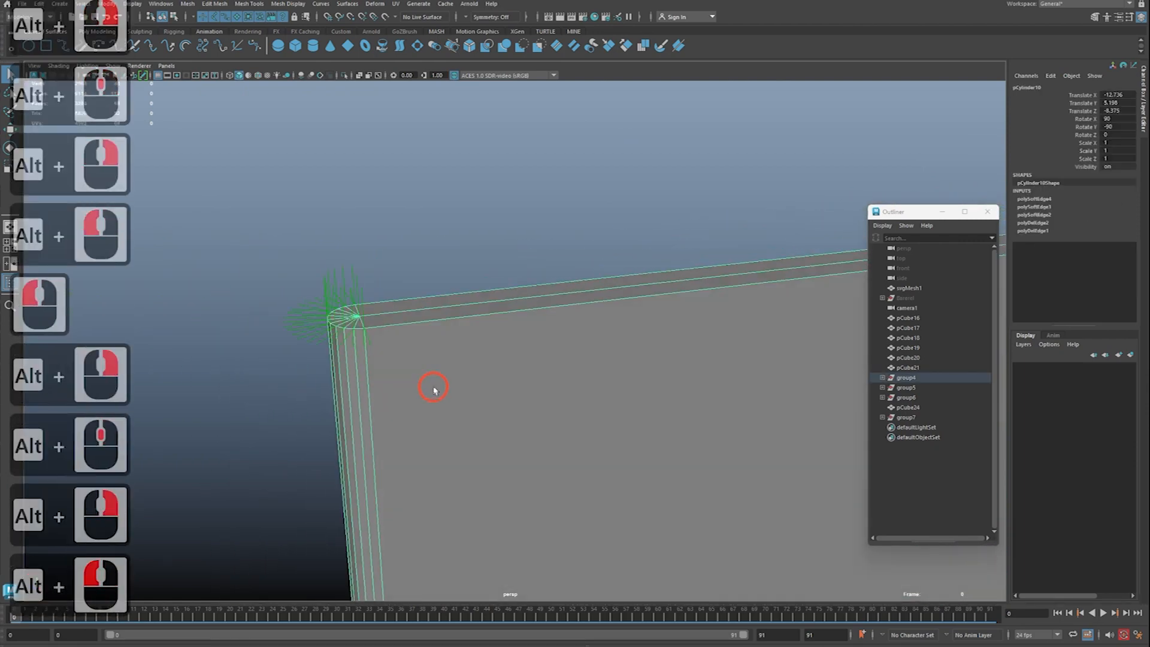
{"action": "key", "text": "q"}
{"action": "left_click", "coordinate": [501, 281]}
{"action": "left_click", "coordinate": [558, 370]}
{"action": "middle_click_drag", "start_coordinate": [558, 370], "coordinate": [486, 339], "text": "alt"}
{"action": "right_click_drag", "start_coordinate": [487, 338], "coordinate": [465, 321], "text": "alt"}
{"action": "left_click", "coordinate": [676, 337]}
{"action": "middle_click_drag", "start_coordinate": [465, 321], "coordinate": [529, 336], "text": "alt"}
{"action": "left_click", "coordinate": [757, 348]}
{"action": "right_click_drag", "start_coordinate": [529, 336], "coordinate": [572, 347], "text": "alt"}
Step: Select the backrest panel and soften all of its edges
{"action": "left_click", "coordinate": [544, 326]}
{"action": "middle_click_drag", "start_coordinate": [358, 274], "coordinate": [378, 291], "text": "alt"}
{"action": "right_click_drag", "start_coordinate": [378, 291], "coordinate": [397, 290], "text": "alt"}
{"action": "left_click", "coordinate": [289, 4]}
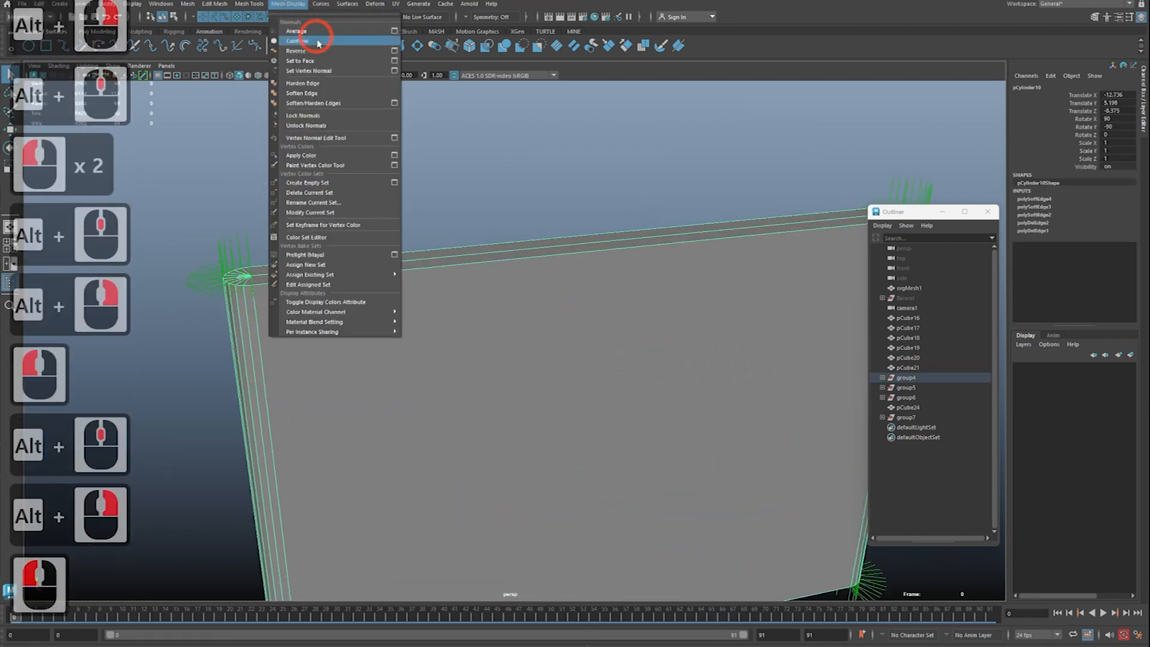
{"action": "left_click", "coordinate": [339, 92]}
Step: Apply Soften/Harden Edges to the panel and deselect it to check the shading along its upper edge
{"action": "left_click", "coordinate": [289, 3]}
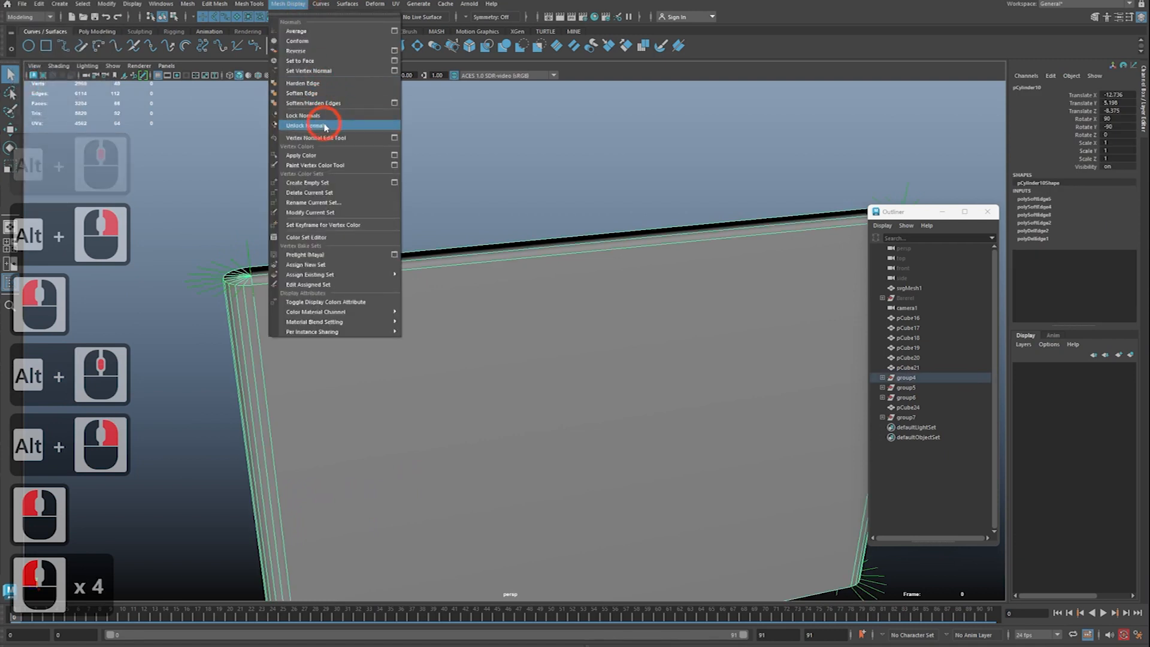
{"action": "left_click", "coordinate": [330, 103]}
{"action": "double_click", "coordinate": [361, 181]}
{"action": "left_click_drag", "start_coordinate": [362, 197], "coordinate": [377, 305], "text": "alt"}
{"action": "left_click", "coordinate": [377, 314]}
{"action": "middle_click_drag", "start_coordinate": [377, 315], "coordinate": [360, 278], "text": "alt"}
{"action": "double_click", "coordinate": [405, 151]}
{"action": "right_click_drag", "start_coordinate": [402, 162], "coordinate": [382, 203], "text": "alt"}
{"action": "mouse_move", "coordinate": [382, 204]}
{"action": "left_mouse_down", "text": "alt"}
{"action": "mouse_move", "coordinate": [357, 203]}
{"action": "mouse_move", "coordinate": [457, 203]}
{"action": "mouse_move", "coordinate": [359, 185]}
{"action": "mouse_move", "coordinate": [273, 192]}
{"action": "mouse_move", "coordinate": [411, 218]}
{"action": "mouse_move", "coordinate": [465, 192]}
{"action": "mouse_move", "coordinate": [384, 202]}
{"action": "left_mouse_up", "text": "alt"}
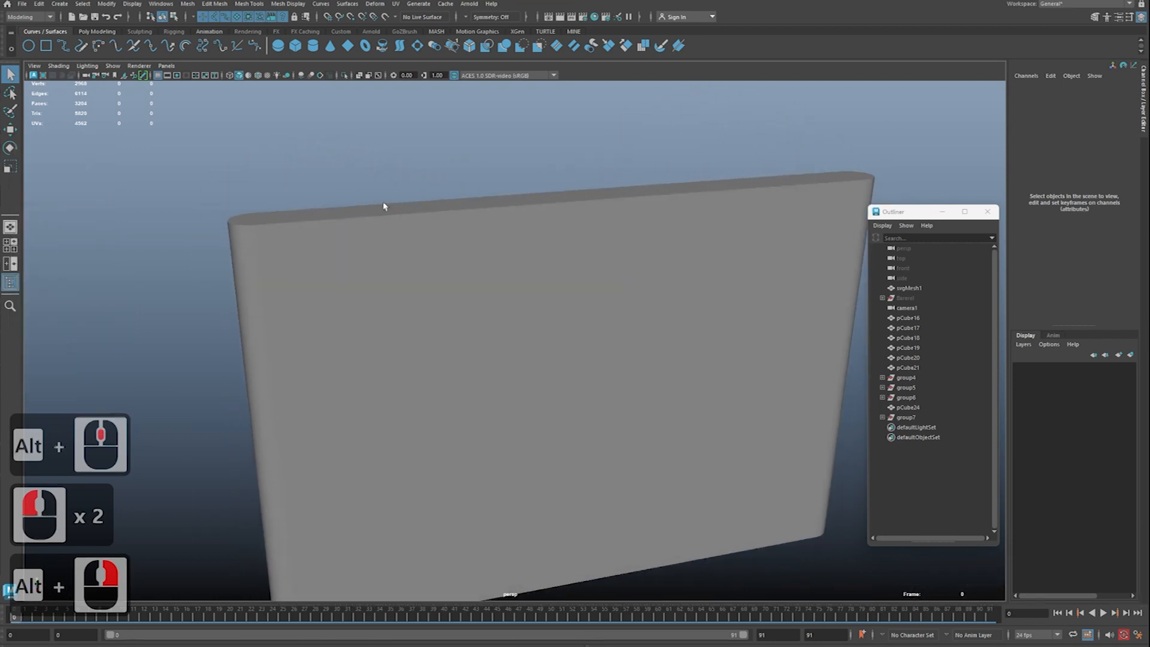
{"action": "key", "text": "z"}
{"action": "key", "text": "z"}
{"action": "key", "text": "z"}
{"action": "key", "text": "z"}
{"action": "left_click", "coordinate": [395, 163]}
{"action": "middle_click_drag", "start_coordinate": [398, 166], "coordinate": [466, 226], "text": "alt"}
{"action": "right_click_drag", "start_coordinate": [466, 226], "coordinate": [536, 255], "text": "alt"}
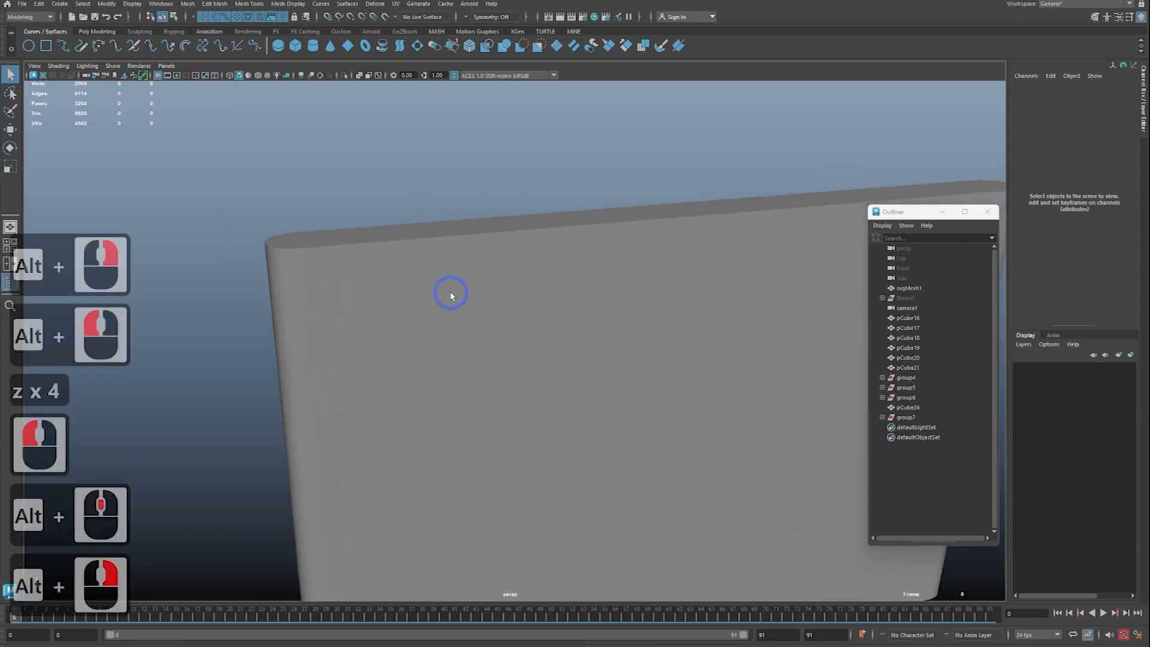
Step: Open the Soften/Harden Edges options for the panel, review the angle setting, and close them unchanged
{"action": "left_click", "coordinate": [441, 273]}
{"action": "left_click_drag", "start_coordinate": [285, 5], "coordinate": [355, 104]}
{"action": "left_click", "coordinate": [395, 103]}
{"action": "left_click_drag", "start_coordinate": [606, 324], "coordinate": [541, 332]}
{"action": "key", "text": "ctrl+2"}
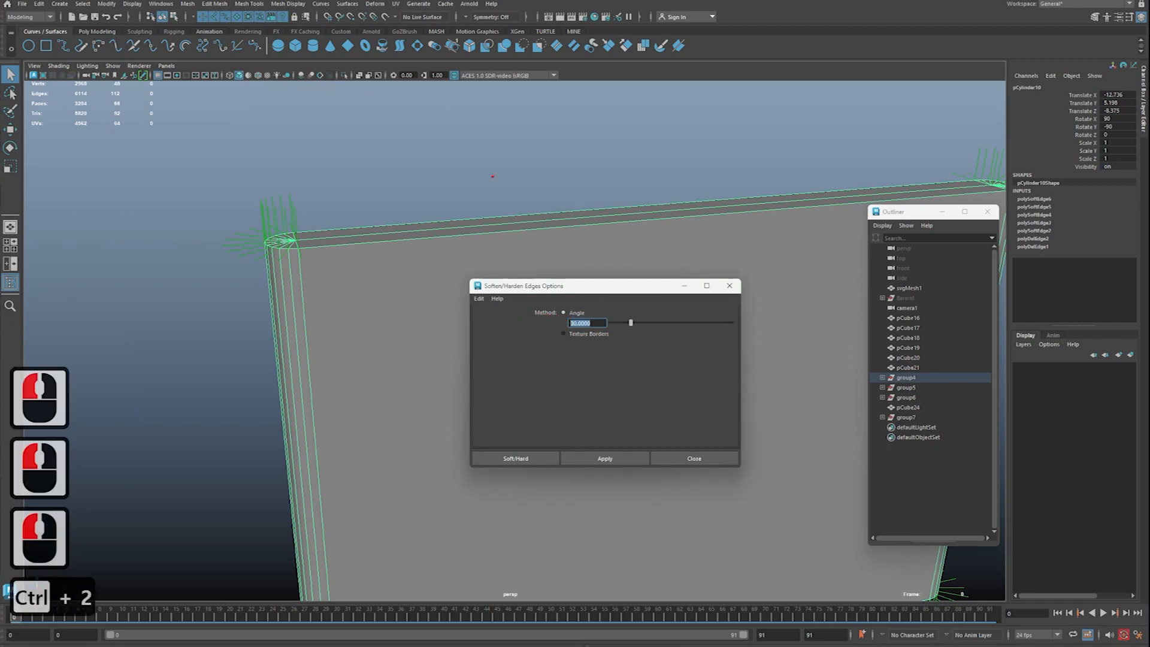
{"action": "key", "text": "t"}
{"action": "left_click", "coordinate": [499, 186]}
{"action": "key", "text": "Escape"}
{"action": "key", "text": "Escape"}
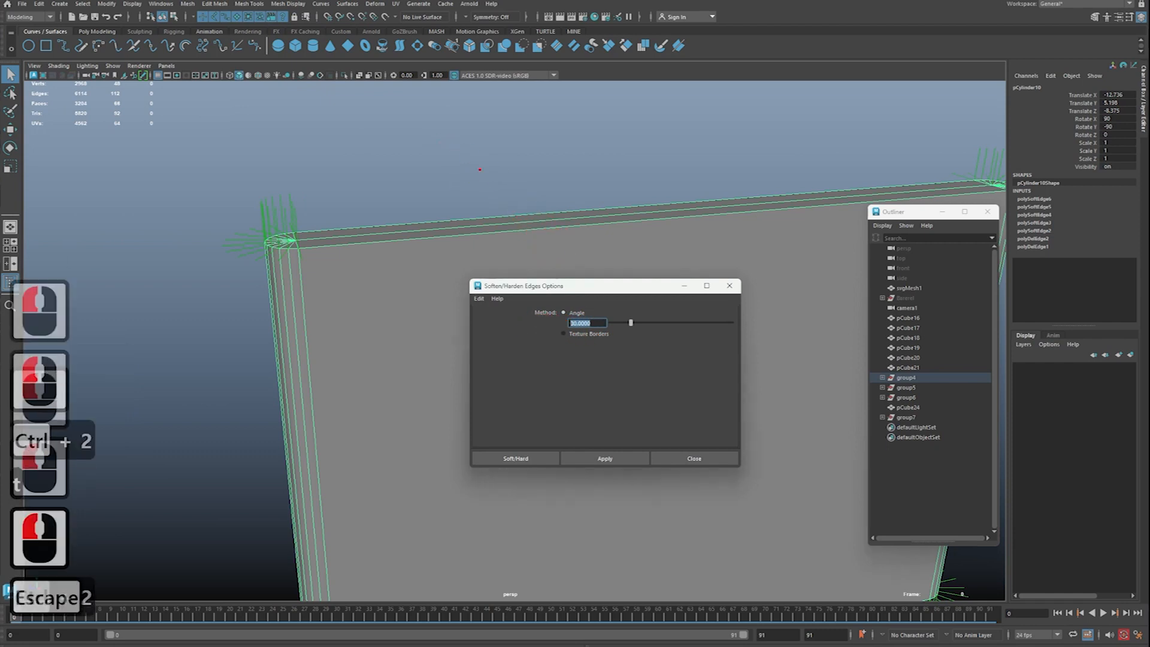
{"action": "left_click", "coordinate": [734, 288]}
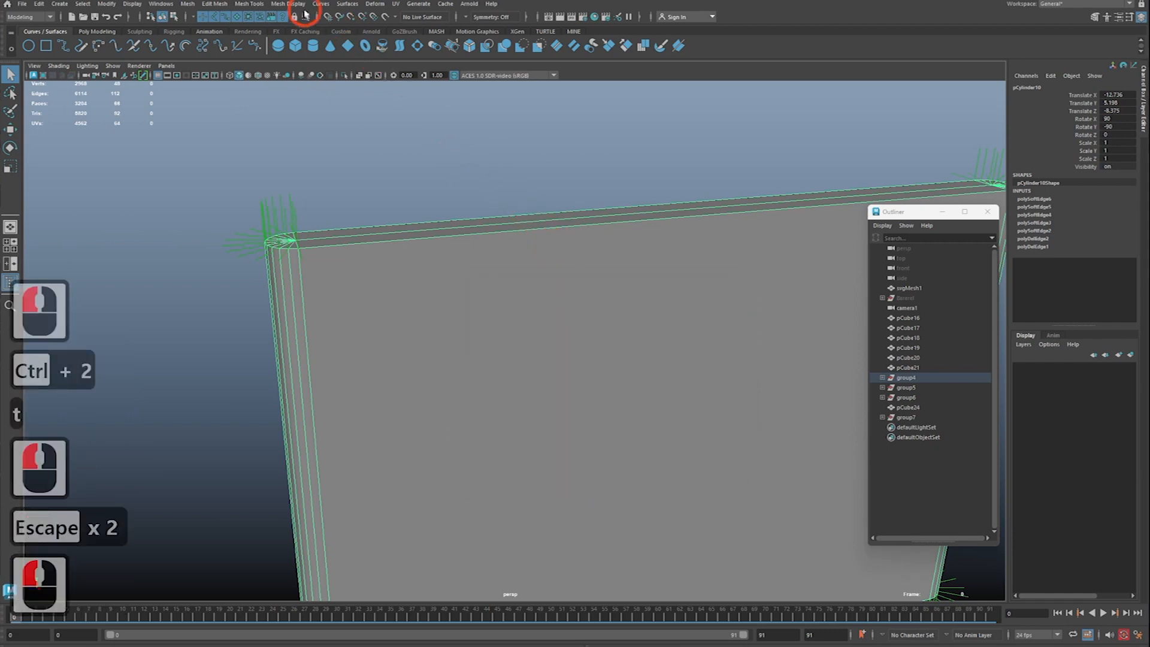
Step: Apply Soften/Harden Edges to the panel again and reopen its options, moving the dialog clear of the upper edge
{"action": "left_click", "coordinate": [294, 4]}
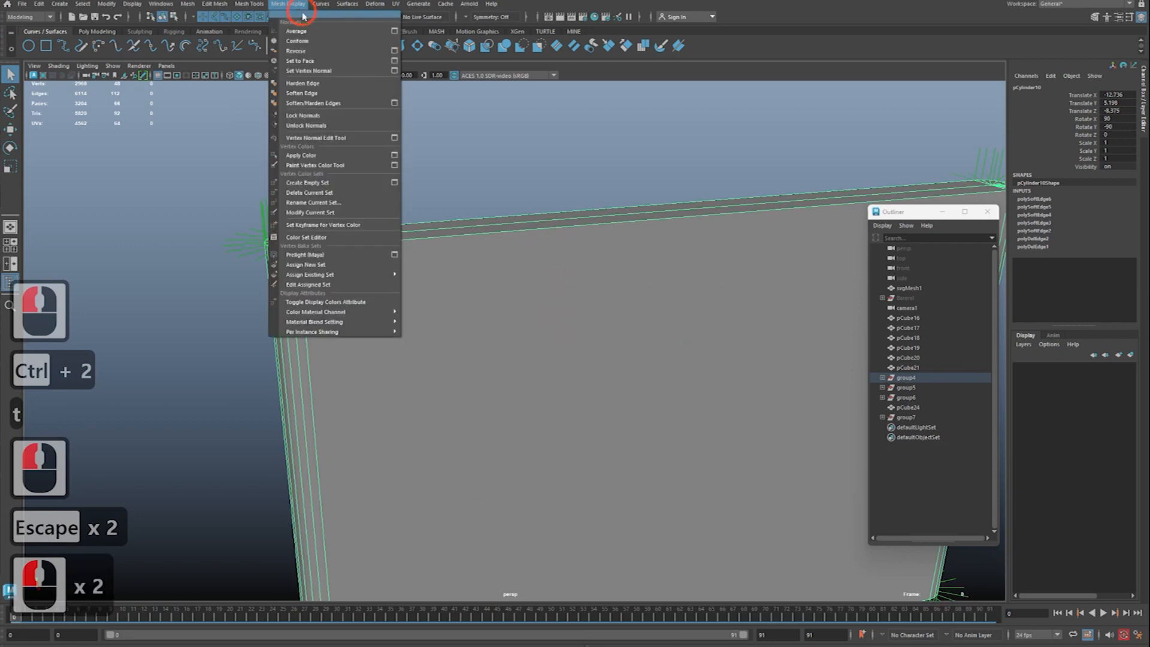
{"action": "left_click", "coordinate": [339, 104]}
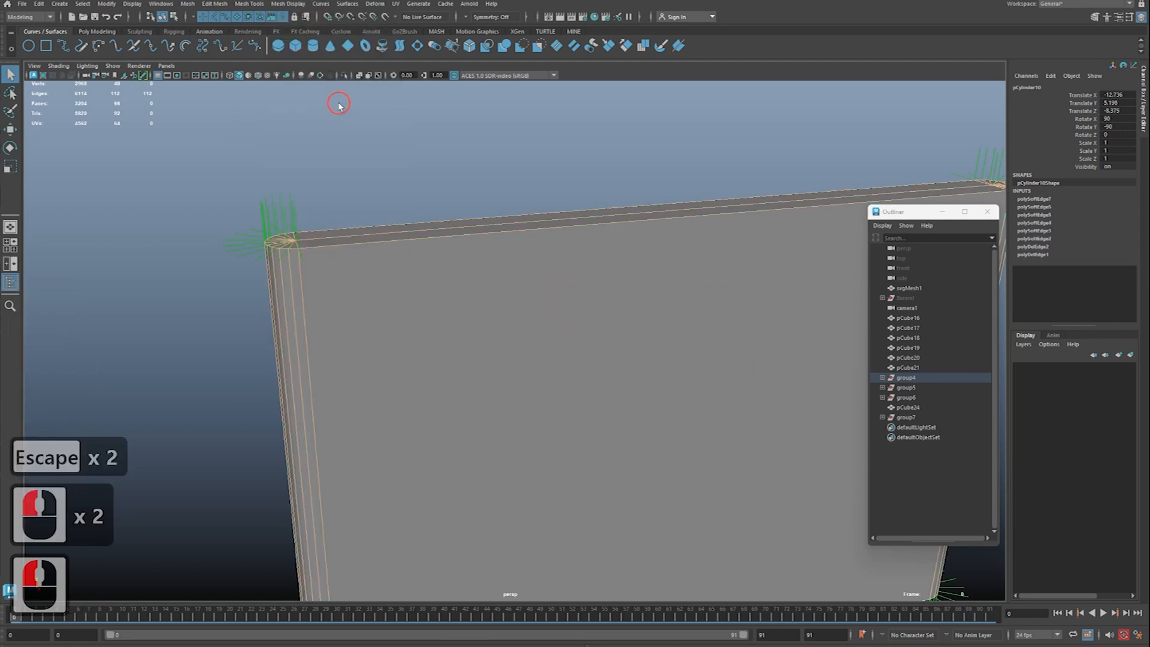
{"action": "left_click", "coordinate": [287, 4]}
{"action": "left_click", "coordinate": [397, 103]}
{"action": "left_click", "coordinate": [603, 329]}
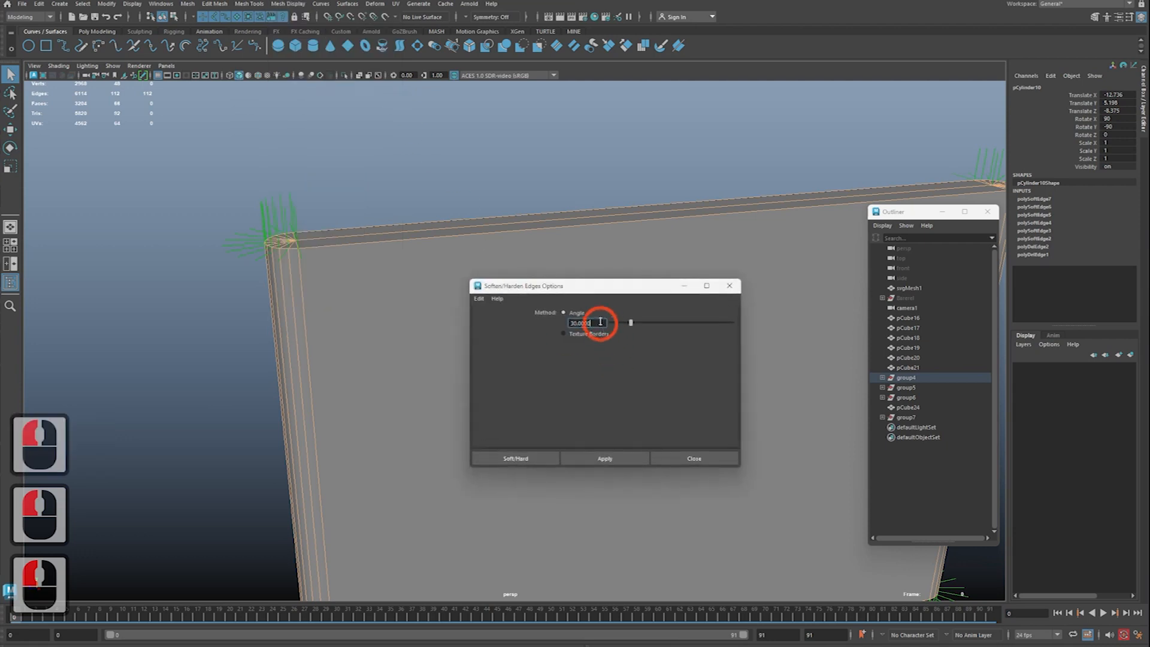
{"action": "left_click_drag", "start_coordinate": [623, 281], "coordinate": [662, 321]}
Step: Mark the upper edge and rounded side on the panel's narrow end in red, clear the marks, and close the options
{"action": "left_click", "coordinate": [544, 192]}
{"action": "mouse_move", "coordinate": [545, 192]}
{"action": "left_mouse_down", "text": "alt"}
{"action": "mouse_move", "coordinate": [495, 174]}
{"action": "mouse_move", "coordinate": [554, 184]}
{"action": "left_mouse_up", "text": "alt"}
{"action": "mouse_move", "coordinate": [683, 210]}
{"action": "left_mouse_down", "text": "alt"}
{"action": "mouse_move", "coordinate": [693, 242]}
{"action": "mouse_move", "coordinate": [683, 258]}
{"action": "mouse_move", "coordinate": [624, 246]}
{"action": "left_mouse_up", "text": "alt"}
{"action": "key", "text": "ctrl+2"}
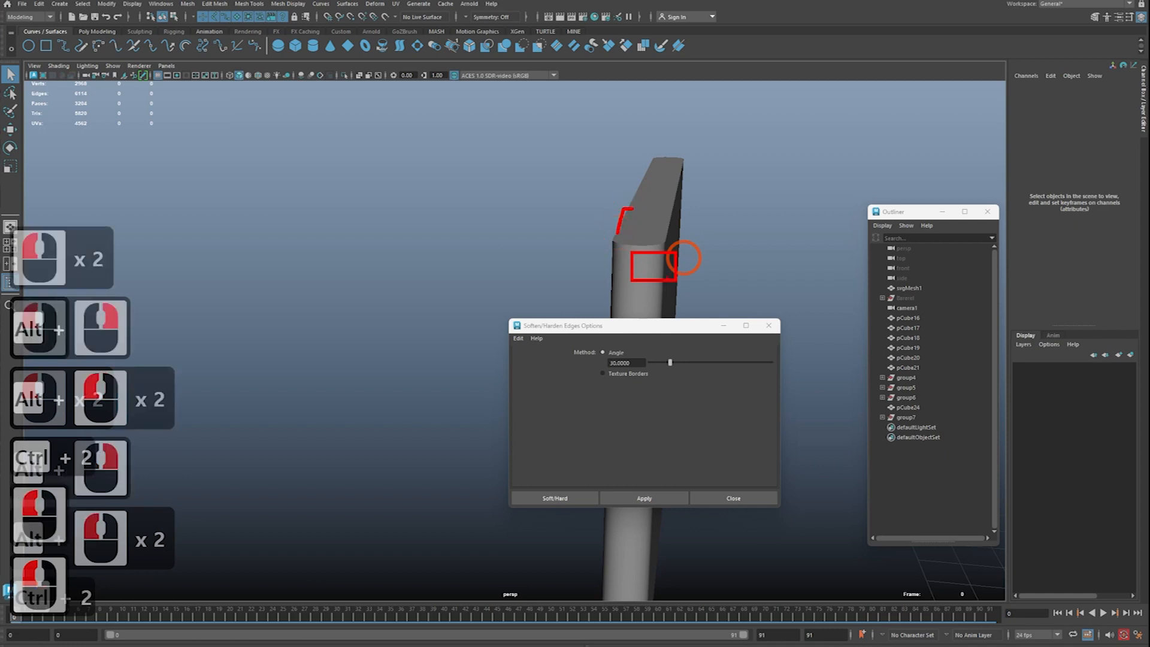
{"action": "key", "text": "Escape"}
{"action": "left_click", "coordinate": [769, 326]}
{"action": "key", "text": "f"}
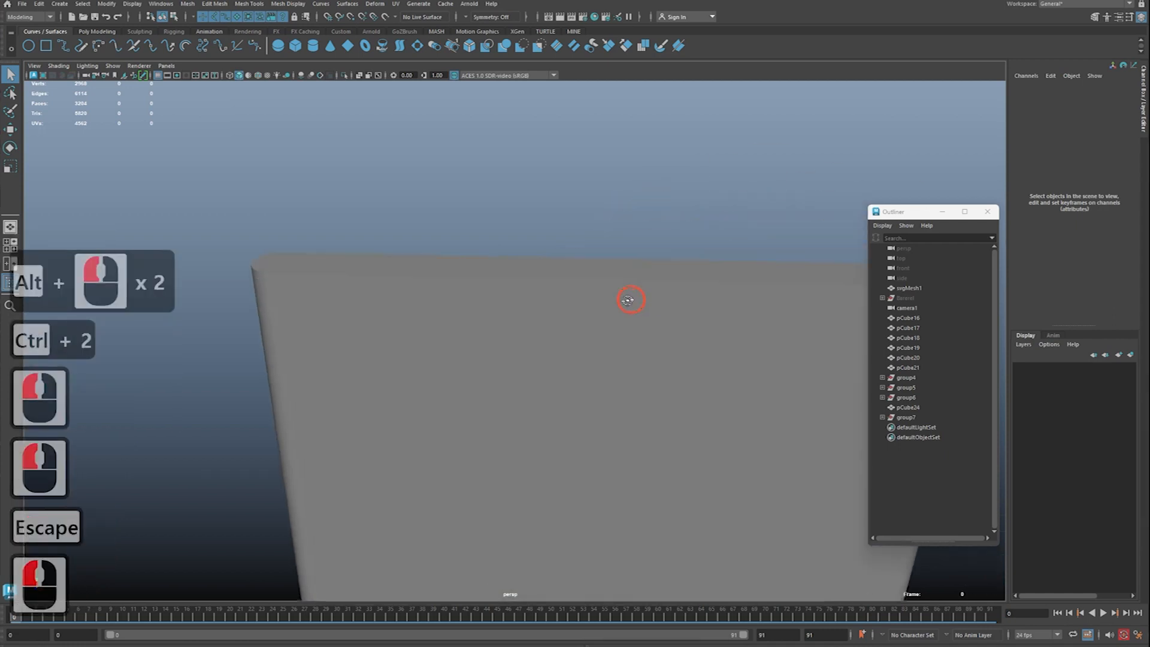
Step: Examine the panel's flat faces and rounded sides from several angles and select it
{"action": "left_click_drag", "start_coordinate": [537, 282], "coordinate": [555, 285], "text": "alt"}
{"action": "right_click_drag", "start_coordinate": [555, 285], "coordinate": [496, 311], "text": "alt"}
{"action": "middle_click_drag", "start_coordinate": [545, 318], "coordinate": [474, 209], "text": "alt"}
{"action": "right_click_drag", "start_coordinate": [474, 209], "coordinate": [437, 217], "text": "alt"}
{"action": "left_click_drag", "start_coordinate": [437, 217], "coordinate": [72, 218], "text": "alt"}
{"action": "left_click", "coordinate": [252, 337]}
{"action": "middle_click_drag", "start_coordinate": [349, 365], "coordinate": [282, 348], "text": "alt"}
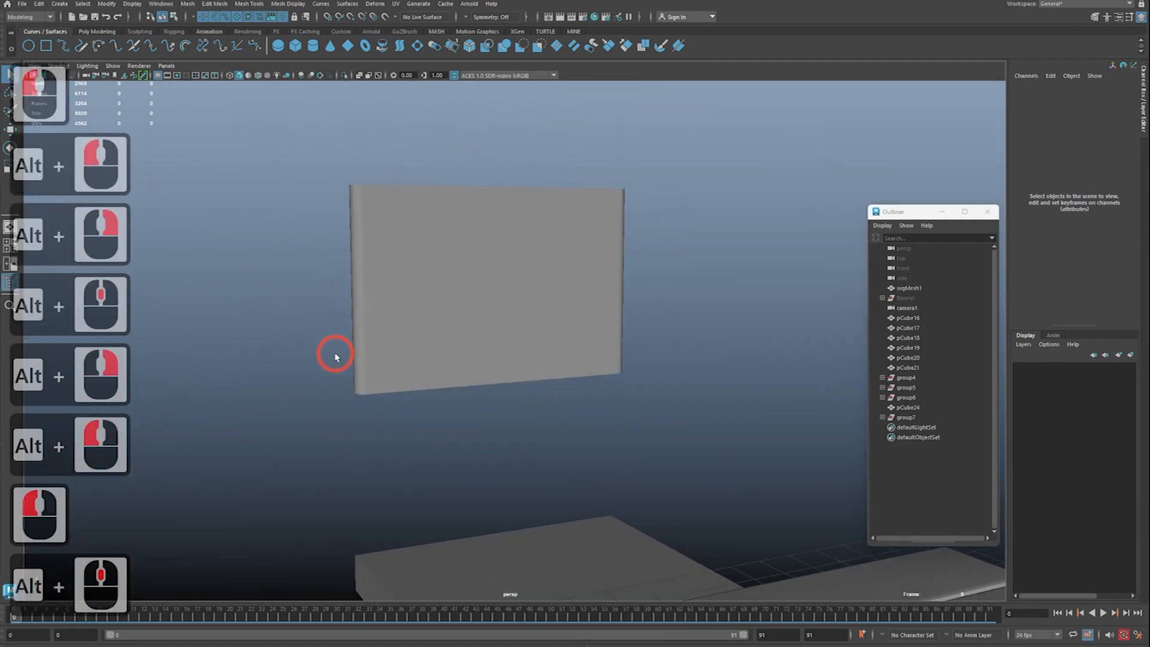
{"action": "left_click", "coordinate": [401, 304]}
{"action": "right_click_drag", "start_coordinate": [439, 279], "coordinate": [464, 311], "text": "alt"}
{"action": "middle_click_drag", "start_coordinate": [465, 310], "coordinate": [461, 342], "text": "alt"}
{"action": "right_click_drag", "start_coordinate": [462, 342], "coordinate": [482, 346], "text": "alt"}
{"action": "left_click_drag", "start_coordinate": [318, 218], "coordinate": [359, 301], "text": "alt"}
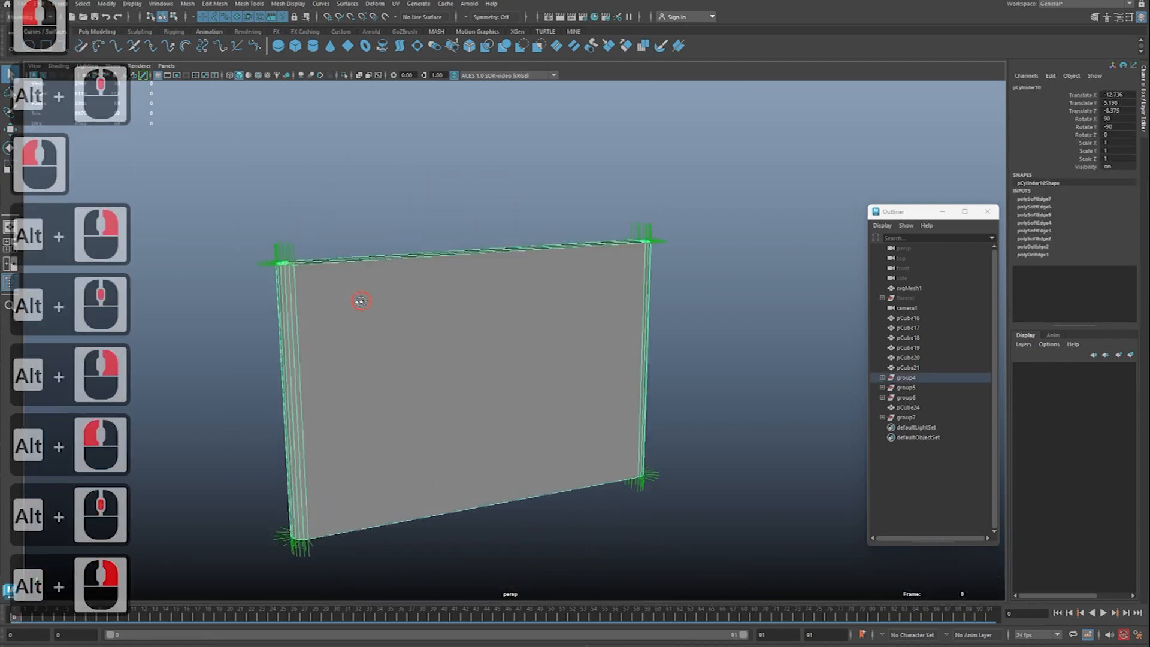
{"action": "right_click", "coordinate": [524, 281], "text": "shift"}
{"action": "left_click", "coordinate": [525, 285]}
{"action": "right_click", "coordinate": [508, 189], "text": "shift"}
{"action": "left_click", "coordinate": [513, 201]}
{"action": "right_click", "coordinate": [517, 207], "text": "shift"}
{"action": "left_click", "coordinate": [531, 296]}
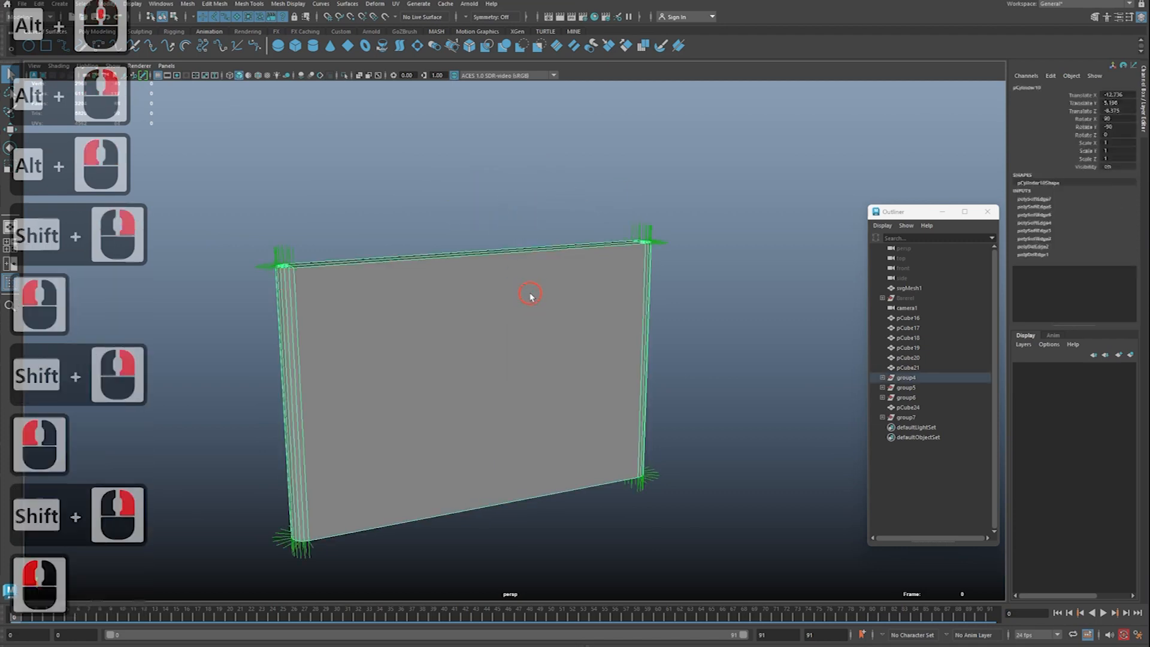
{"action": "right_click", "coordinate": [526, 291], "text": "shift"}
{"action": "right_click", "coordinate": [525, 288]}
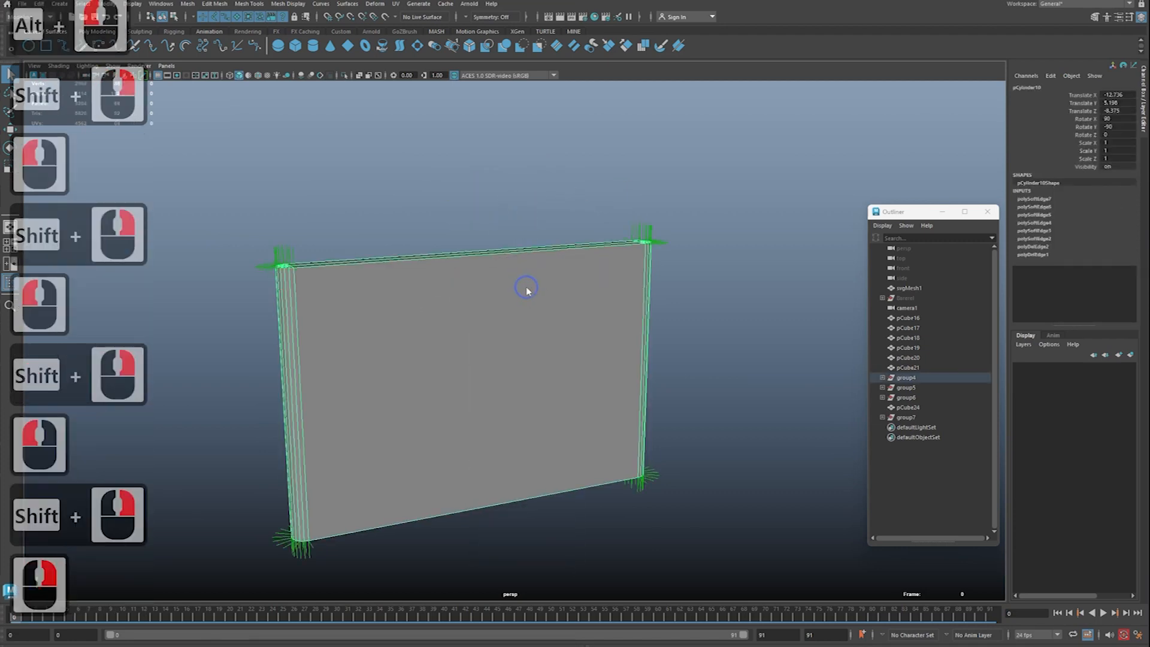
{"action": "right_click", "coordinate": [526, 287], "text": "ctrl"}
{"action": "middle_click_drag", "start_coordinate": [521, 288], "coordinate": [520, 288], "text": "alt"}
{"action": "right_click_drag", "start_coordinate": [520, 289], "coordinate": [515, 289], "text": "alt"}
{"action": "middle_click_drag", "start_coordinate": [515, 290], "coordinate": [598, 328], "text": "alt"}
{"action": "right_click_drag", "start_coordinate": [599, 329], "coordinate": [606, 330], "text": "alt"}
{"action": "right_click", "coordinate": [328, 300]}
{"action": "left_click", "coordinate": [329, 327]}
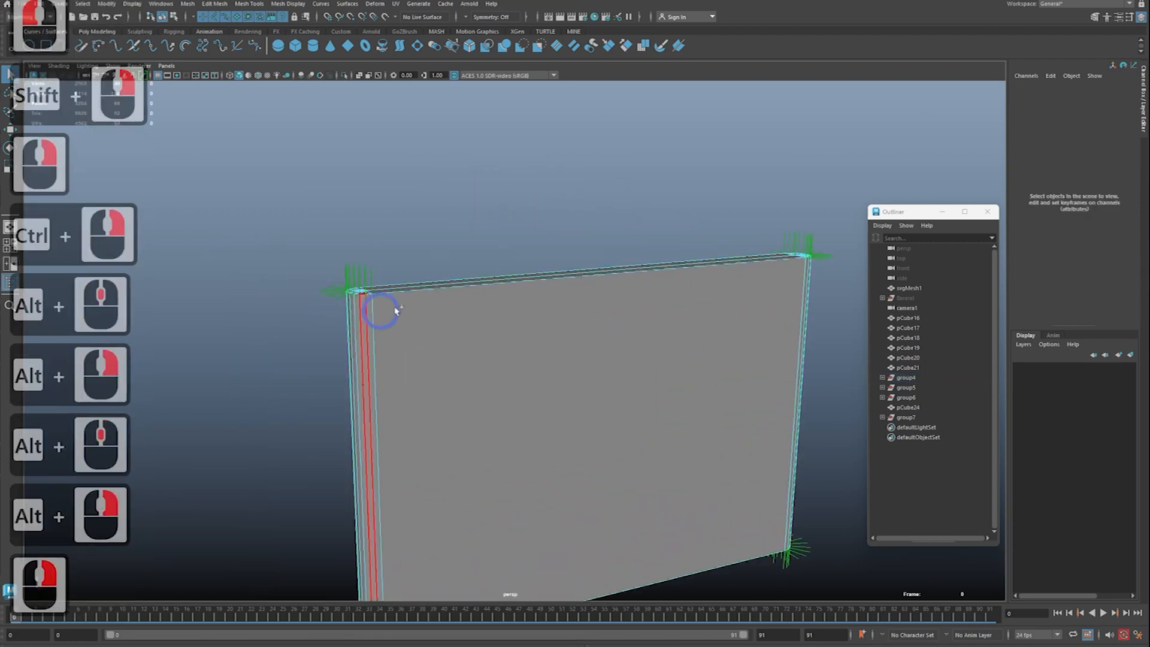
{"action": "right_click", "coordinate": [416, 306], "text": "shift"}
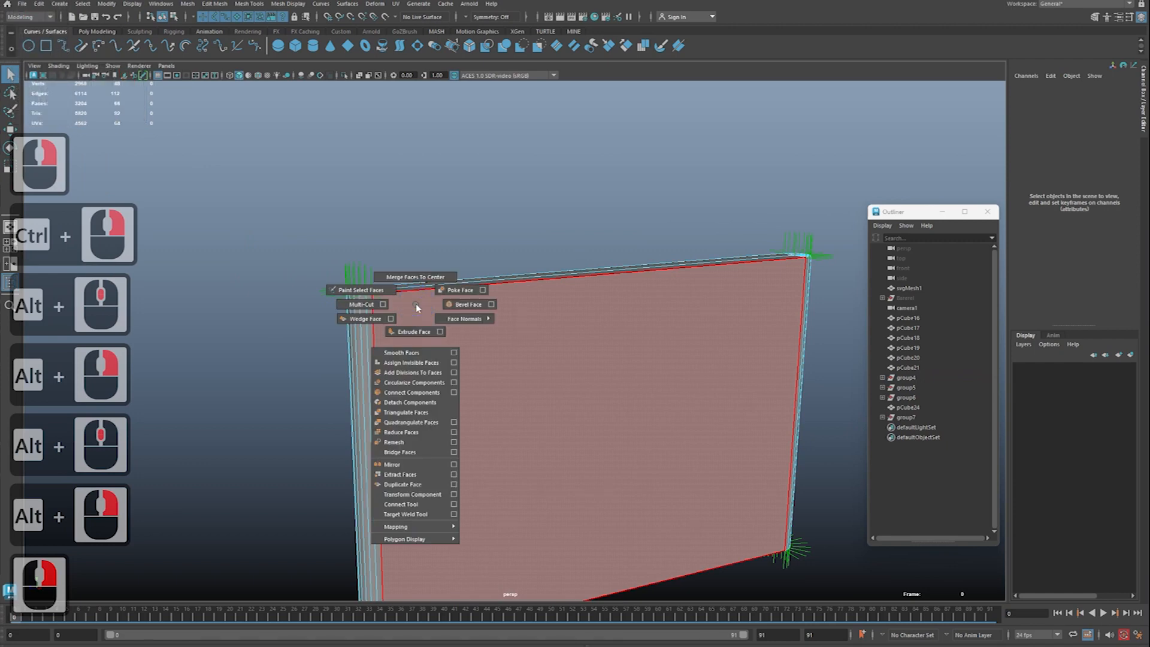
{"action": "mouse_move", "coordinate": [423, 539]}
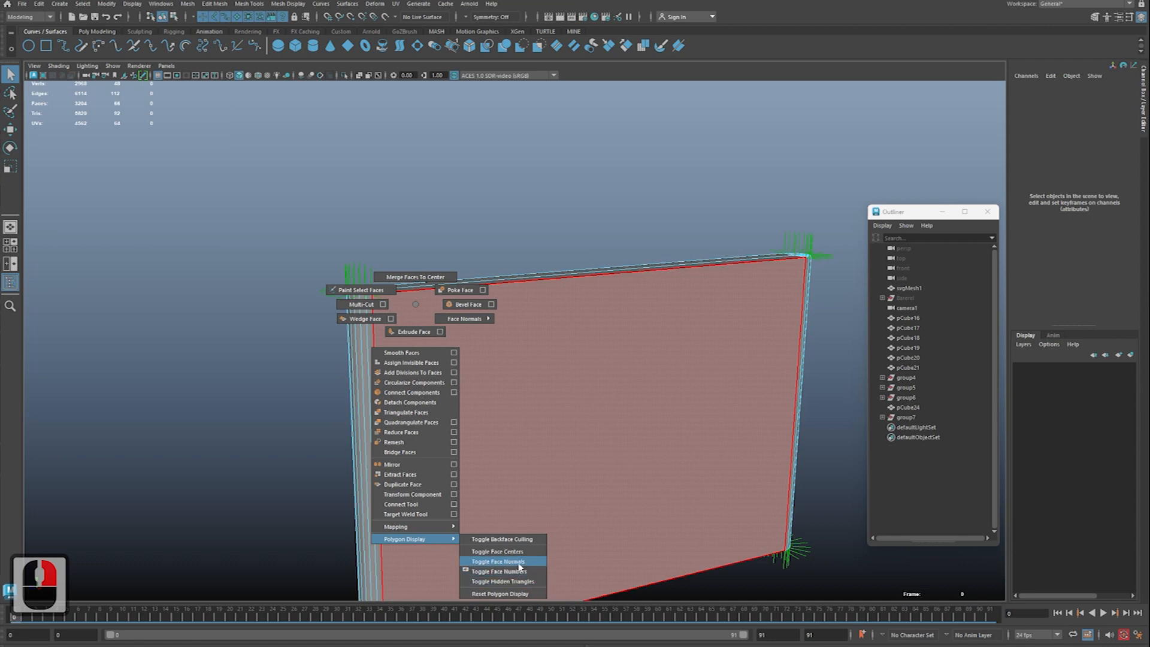
{"action": "right_click_drag", "start_coordinate": [414, 302], "coordinate": [415, 303], "text": "shift"}
Step: Switch the panel to vertex mode, toggle off its vertex normals display, and return to object mode
{"action": "right_click_drag", "start_coordinate": [524, 305], "coordinate": [502, 450]}
{"action": "mouse_move", "coordinate": [497, 441]}
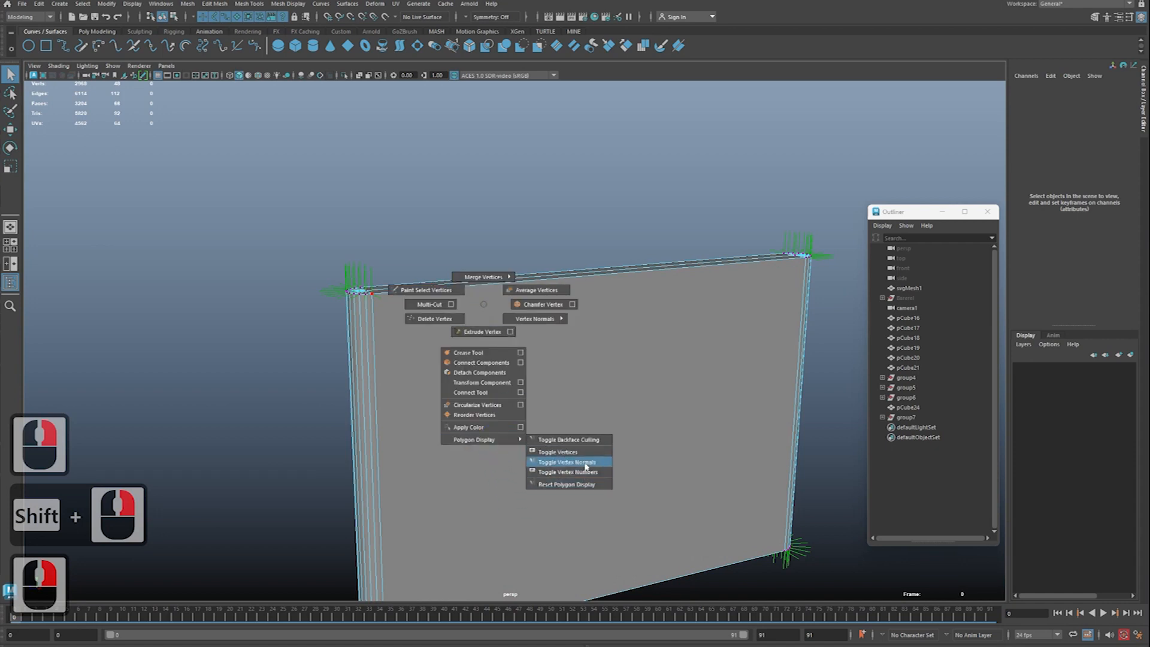
{"action": "right_click_drag", "start_coordinate": [588, 457], "coordinate": [596, 462], "text": "shift"}
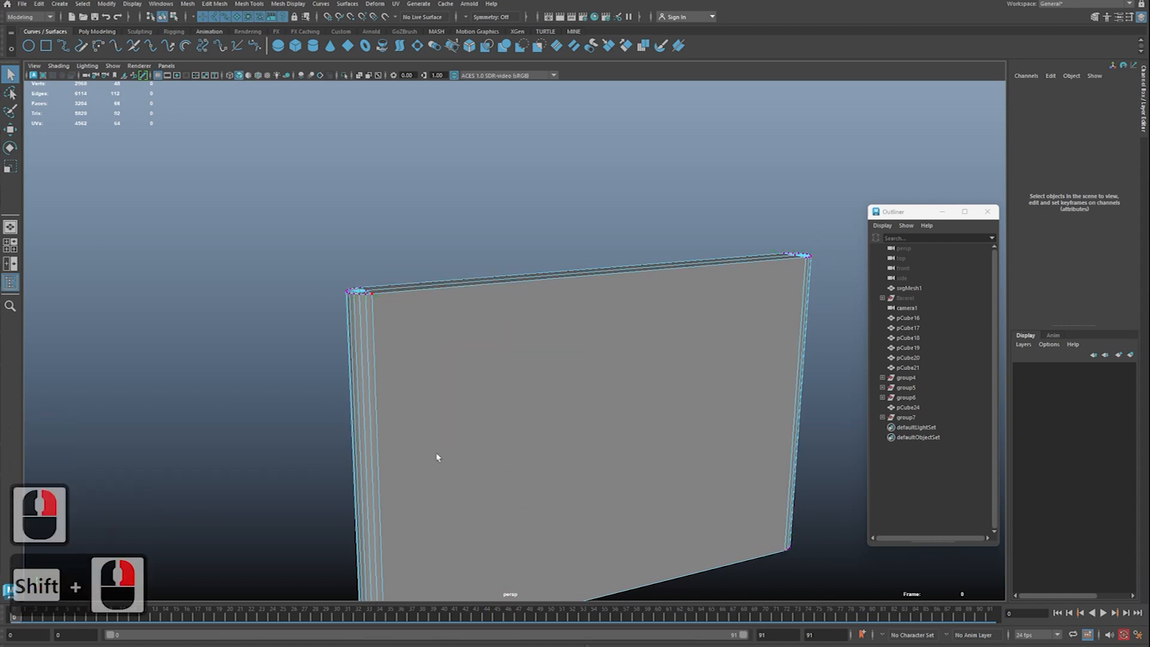
{"action": "right_click_drag", "start_coordinate": [453, 304], "coordinate": [512, 287]}
{"action": "left_click_drag", "start_coordinate": [532, 342], "coordinate": [516, 348], "text": "alt"}
{"action": "mouse_move", "coordinate": [516, 348]}
{"action": "middle_mouse_down", "text": "alt"}
{"action": "mouse_move", "coordinate": [506, 315]}
{"action": "mouse_move", "coordinate": [523, 331]}
{"action": "middle_mouse_up", "text": "alt"}
Step: Open the panel's shape attributes and expand the Mesh Component Display settings
{"action": "left_click", "coordinate": [527, 351]}
{"action": "key", "text": "ctrl+a"}
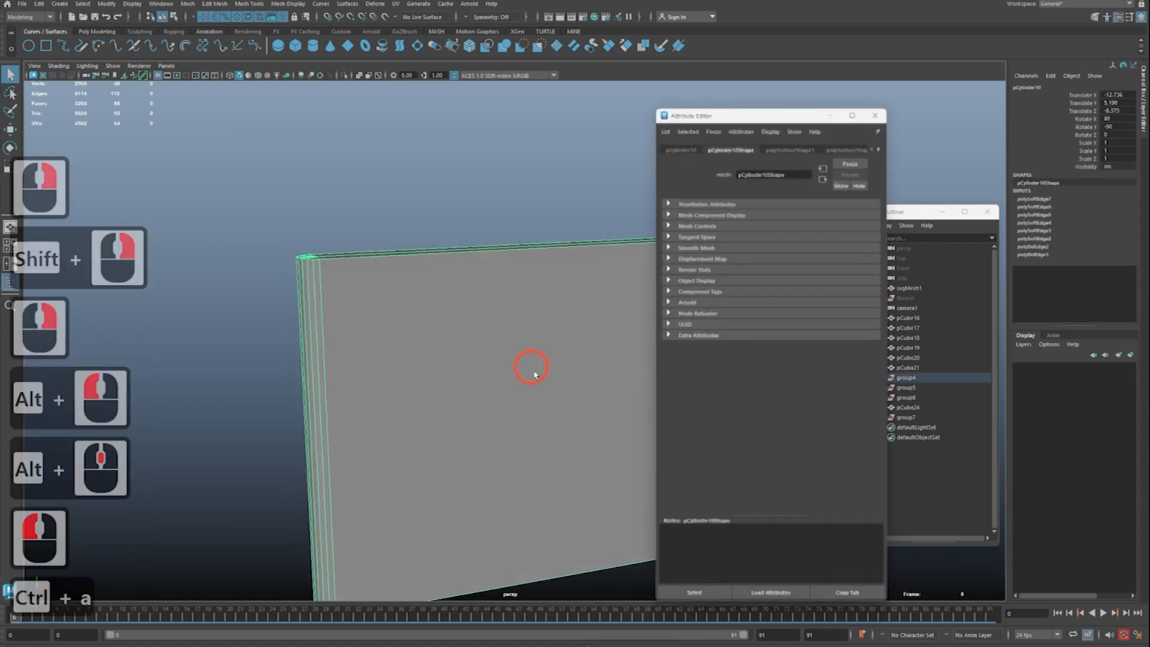
{"action": "left_click", "coordinate": [717, 281]}
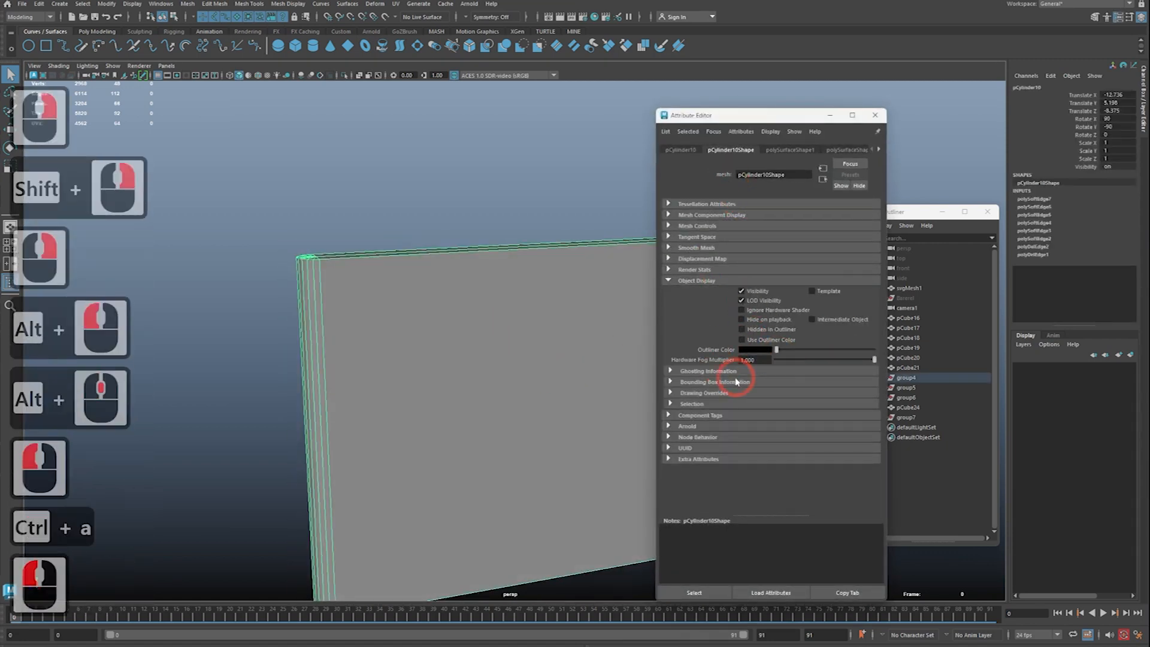
{"action": "left_click", "coordinate": [716, 259]}
{"action": "left_click", "coordinate": [714, 260]}
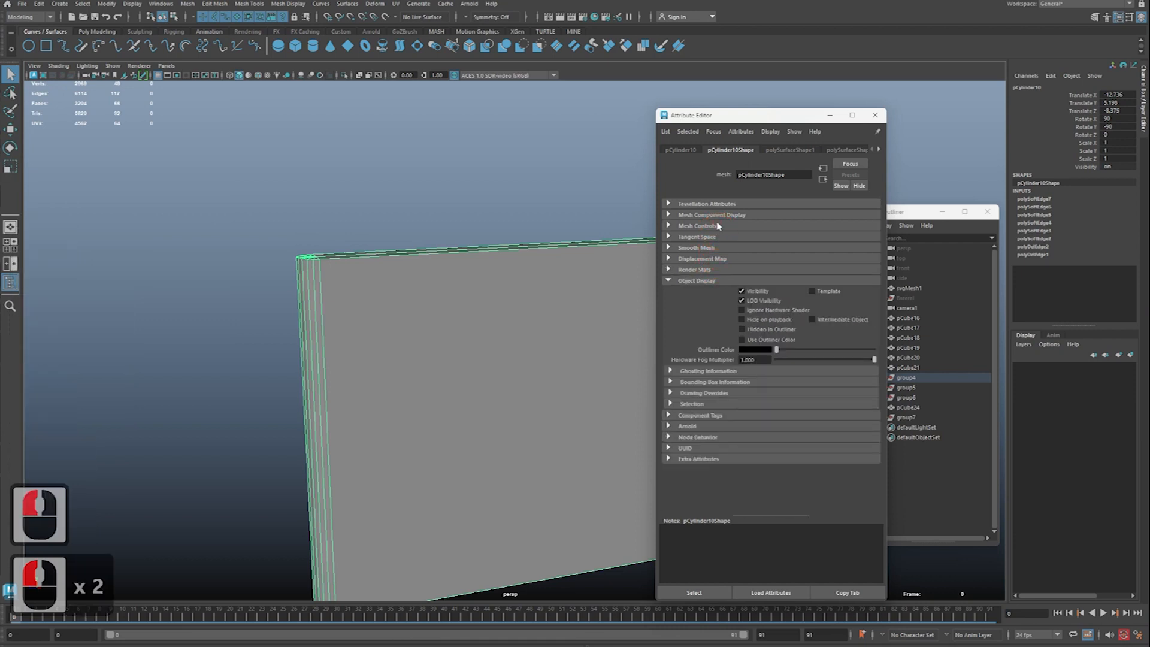
{"action": "left_click", "coordinate": [707, 226]}
{"action": "left_click", "coordinate": [707, 226]}
{"action": "left_click", "coordinate": [713, 215]}
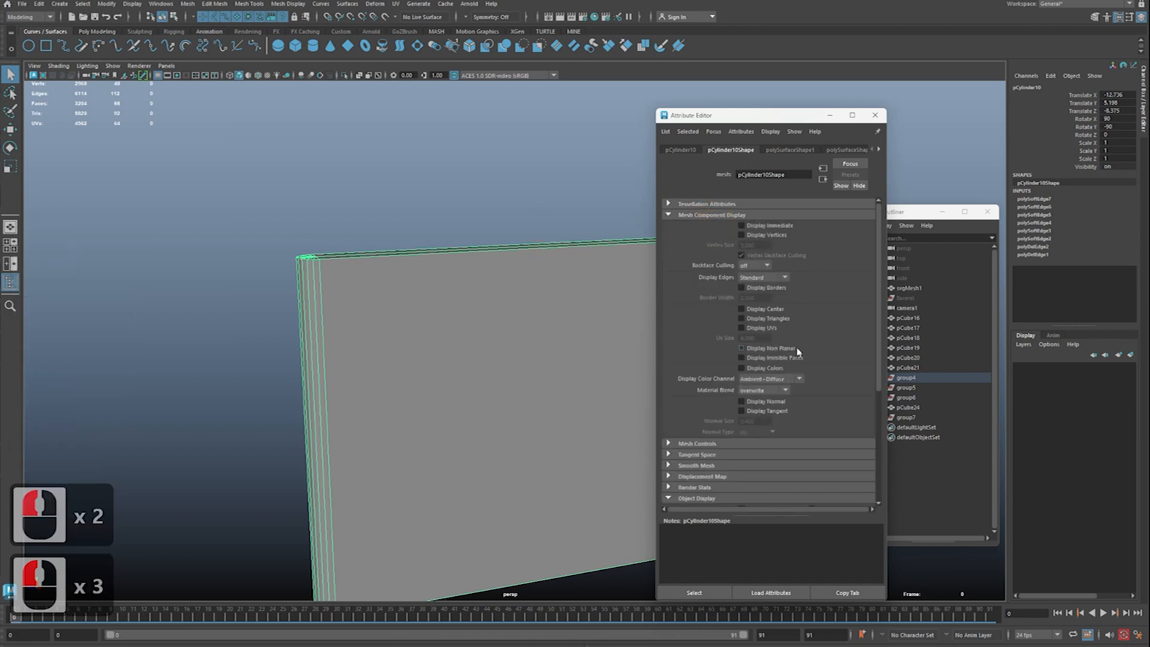
Step: Toggle the panel's vertex normals and vertex display, enable Display Normal with the vtx normal type, and deselect the panel
{"action": "right_click_drag", "start_coordinate": [434, 211], "coordinate": [557, 519], "text": "shift"}
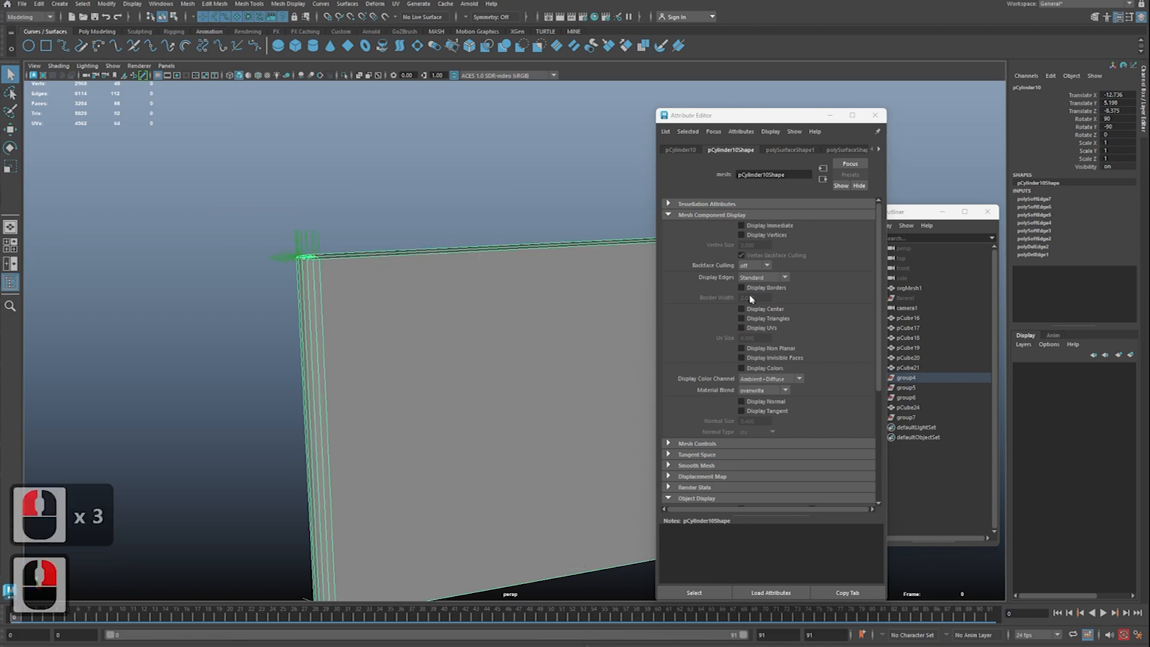
{"action": "double_click", "coordinate": [776, 233]}
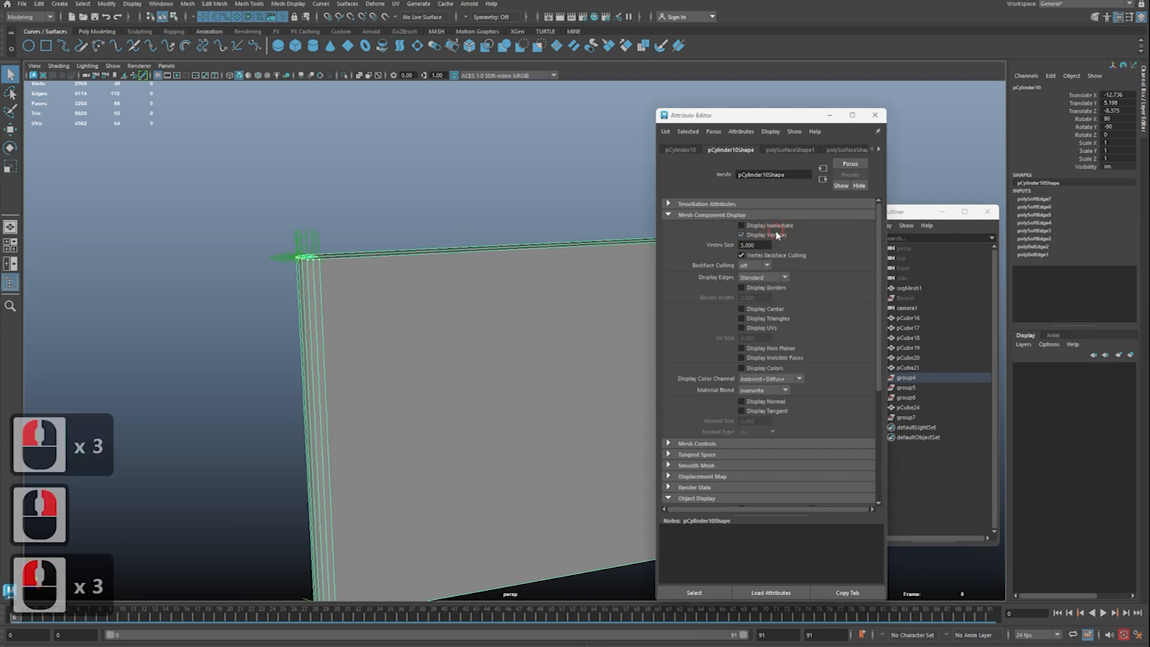
{"action": "left_click", "coordinate": [772, 402]}
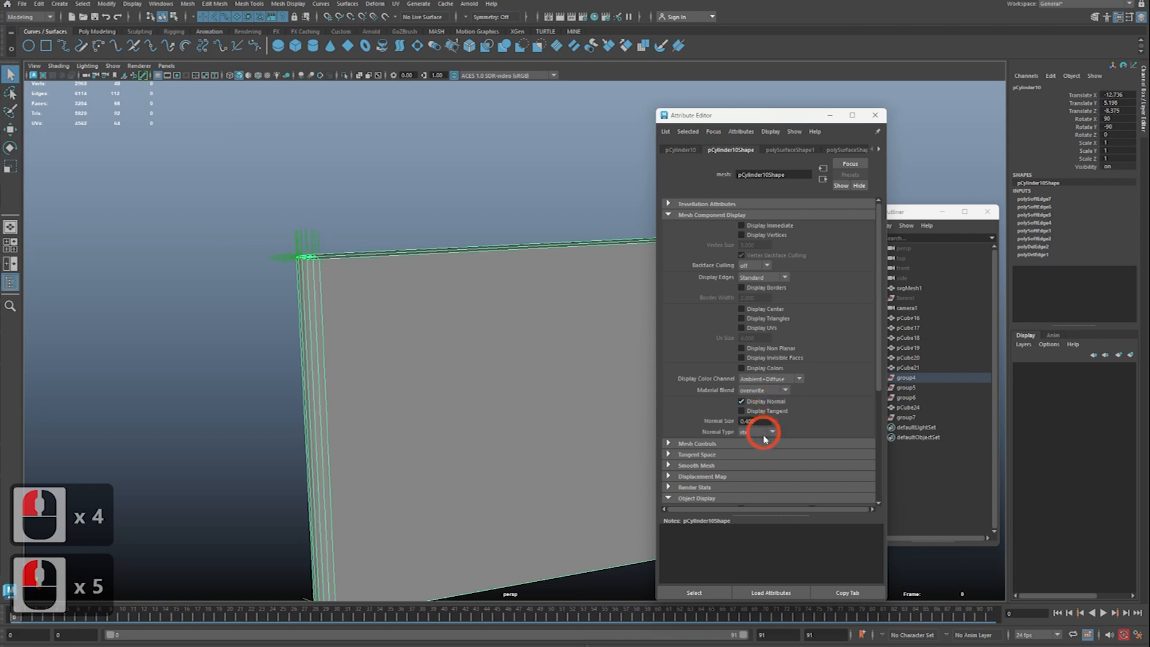
{"action": "left_click", "coordinate": [771, 435]}
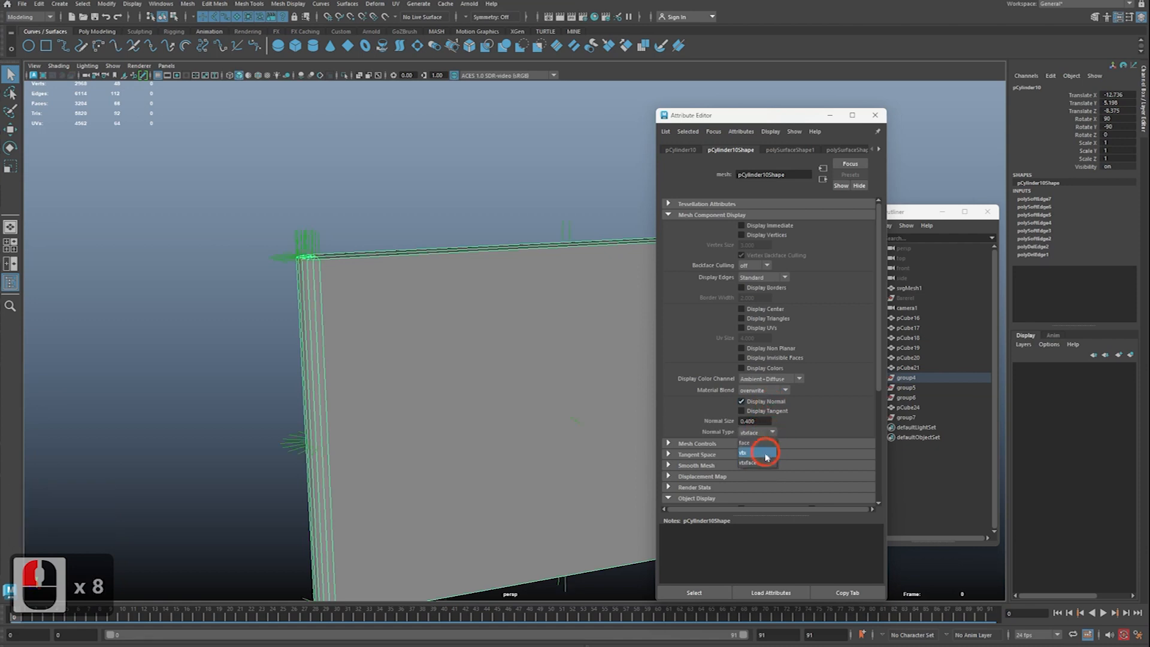
{"action": "right_click", "coordinate": [584, 223], "text": "shift"}
{"action": "left_click", "coordinate": [552, 225]}
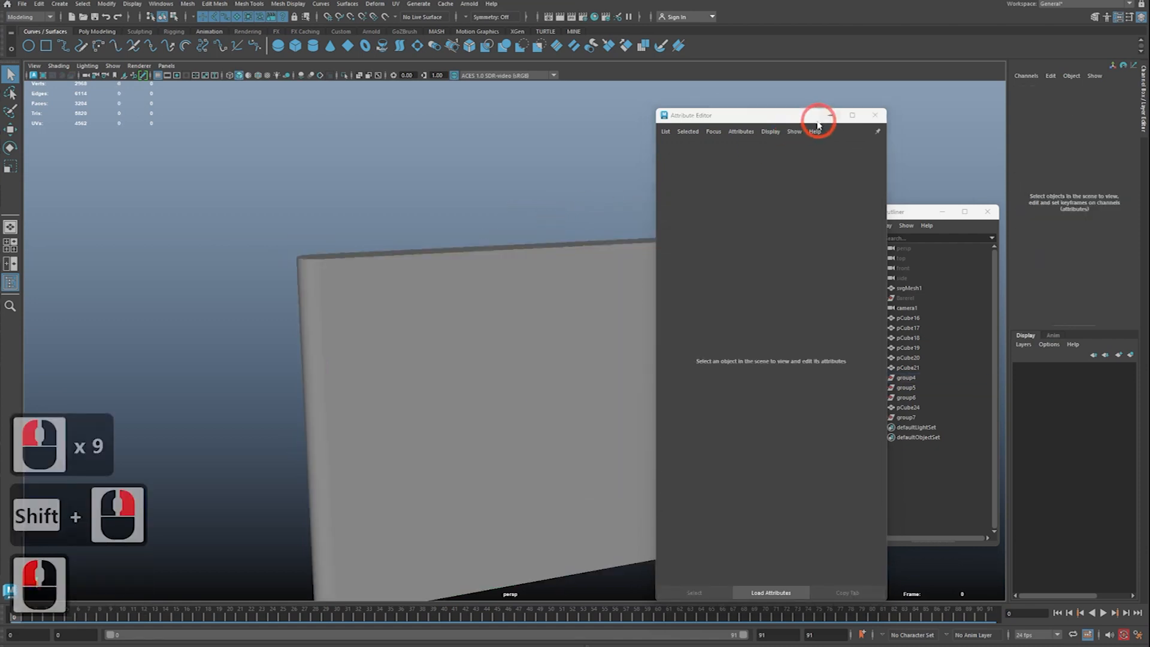
Step: Move the Attribute Editor aside, reselect the panel to toggle its vertex normals display again, and close the editor
{"action": "left_click_drag", "start_coordinate": [792, 120], "coordinate": [838, 113]}
{"action": "left_click", "coordinate": [523, 270]}
{"action": "middle_click_drag", "start_coordinate": [524, 269], "coordinate": [462, 252], "text": "alt"}
{"action": "right_click_drag", "start_coordinate": [461, 251], "coordinate": [455, 240], "text": "alt"}
{"action": "middle_click_drag", "start_coordinate": [455, 241], "coordinate": [421, 213], "text": "alt"}
{"action": "right_click_drag", "start_coordinate": [421, 174], "coordinate": [531, 489], "text": "shift"}
{"action": "right_click", "coordinate": [532, 490]}
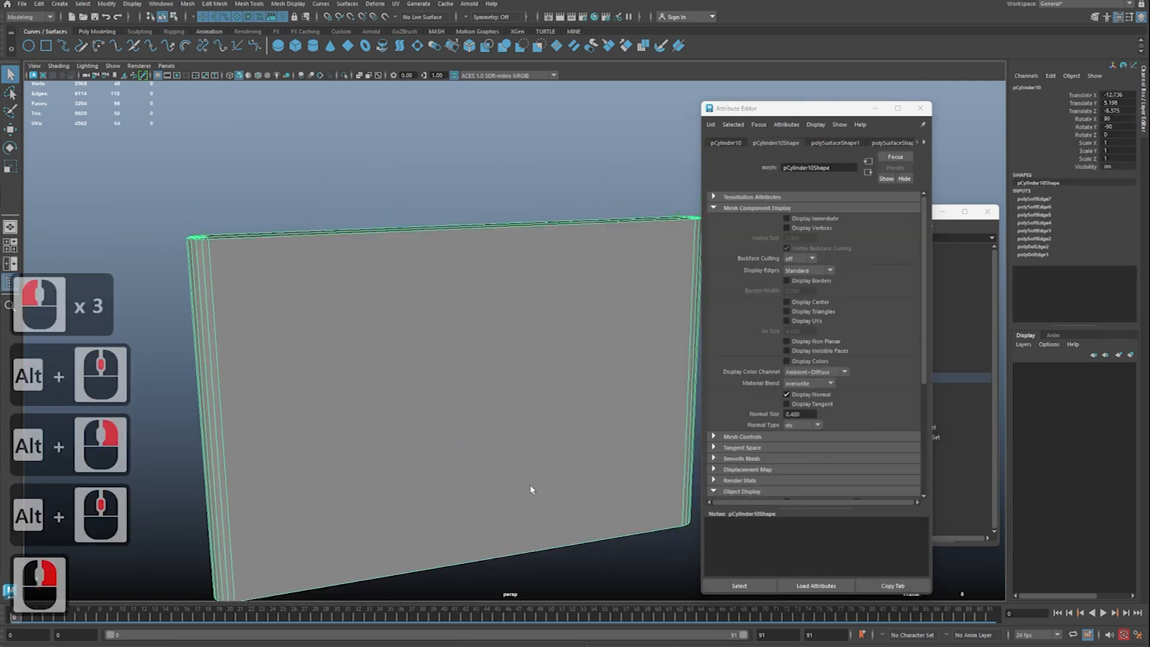
{"action": "left_click", "coordinate": [920, 108]}
Step: Deselect the panel, mark the vertical lines along its two rounded ends in red, and clear the marks
{"action": "middle_click_drag", "start_coordinate": [479, 288], "coordinate": [439, 265], "text": "alt"}
{"action": "right_click_drag", "start_coordinate": [439, 265], "coordinate": [401, 251], "text": "alt"}
{"action": "middle_click_drag", "start_coordinate": [401, 252], "coordinate": [416, 242], "text": "alt"}
{"action": "left_click", "coordinate": [412, 144]}
{"action": "left_click", "coordinate": [378, 264]}
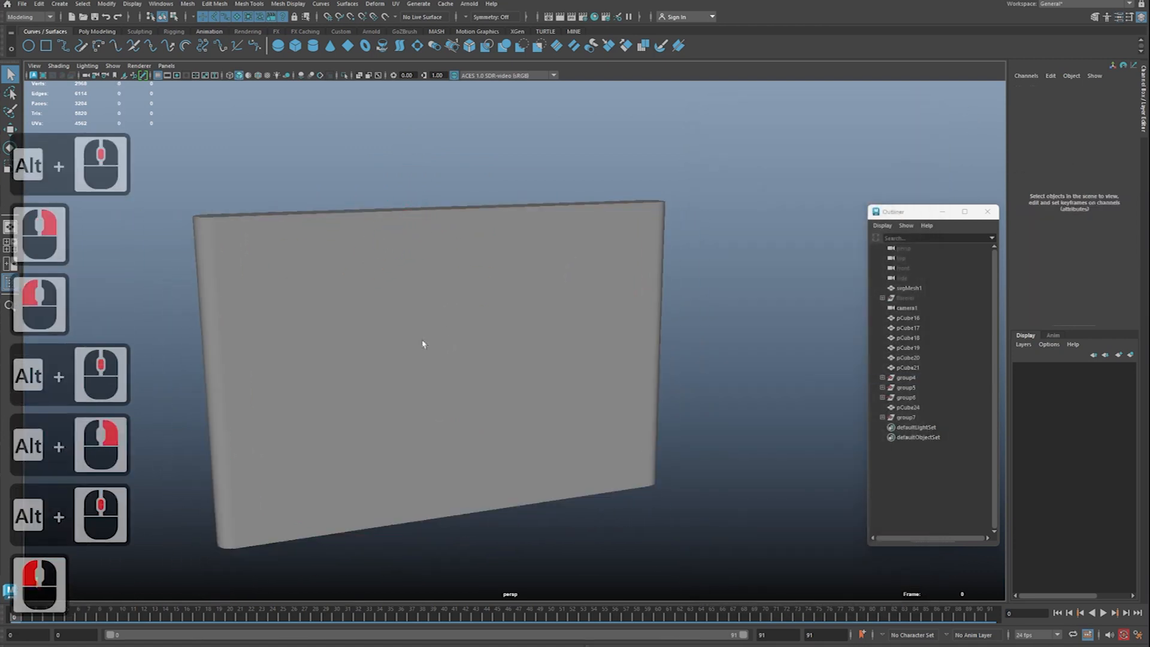
{"action": "middle_click_drag", "start_coordinate": [223, 207], "coordinate": [298, 223], "text": "alt"}
{"action": "mouse_move", "coordinate": [299, 223]}
{"action": "left_mouse_down", "text": "alt"}
{"action": "mouse_move", "coordinate": [295, 235]}
{"action": "mouse_move", "coordinate": [221, 231]}
{"action": "mouse_move", "coordinate": [230, 226]}
{"action": "mouse_move", "coordinate": [259, 602]}
{"action": "left_mouse_up", "text": "alt"}
{"action": "key", "text": "ctrl+2"}
{"action": "left_click_drag", "start_coordinate": [666, 228], "coordinate": [658, 581]}
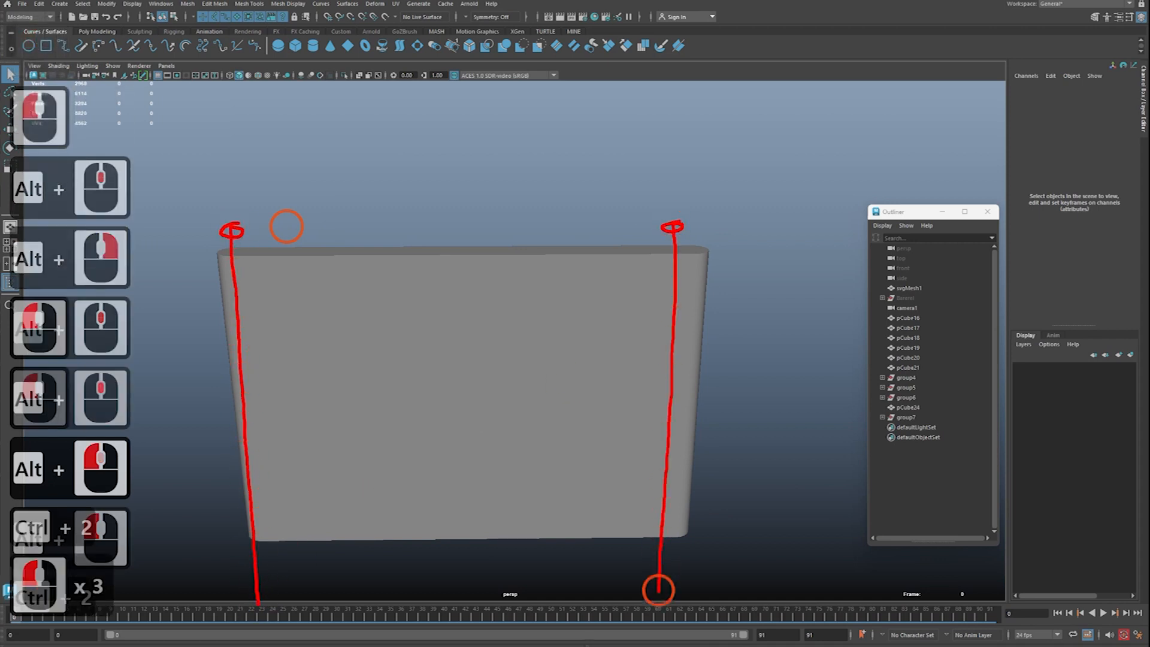
{"action": "key", "text": "Escape"}
Step: Select the panel, mark one corner and the vertical edge below it in red, and clear the marks
{"action": "right_click_drag", "start_coordinate": [467, 416], "coordinate": [415, 352], "text": "alt"}
{"action": "middle_click_drag", "start_coordinate": [416, 352], "coordinate": [416, 353], "text": "alt"}
{"action": "right_click_drag", "start_coordinate": [416, 353], "coordinate": [426, 356], "text": "alt"}
{"action": "left_click_drag", "start_coordinate": [426, 356], "coordinate": [431, 378], "text": "alt"}
{"action": "left_click", "coordinate": [443, 176]}
{"action": "left_click", "coordinate": [485, 355]}
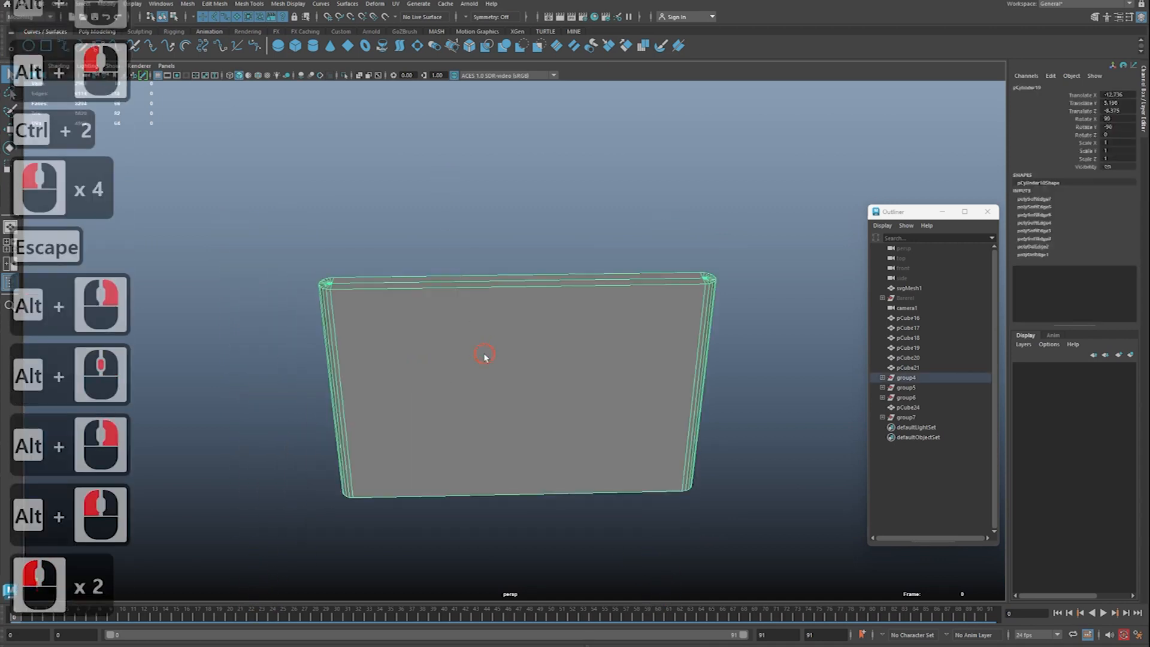
{"action": "key", "text": "ctrl+2"}
{"action": "mouse_move", "coordinate": [338, 291]}
{"action": "left_mouse_down"}
{"action": "mouse_move", "coordinate": [334, 279]}
{"action": "mouse_move", "coordinate": [352, 492]}
{"action": "left_mouse_up"}
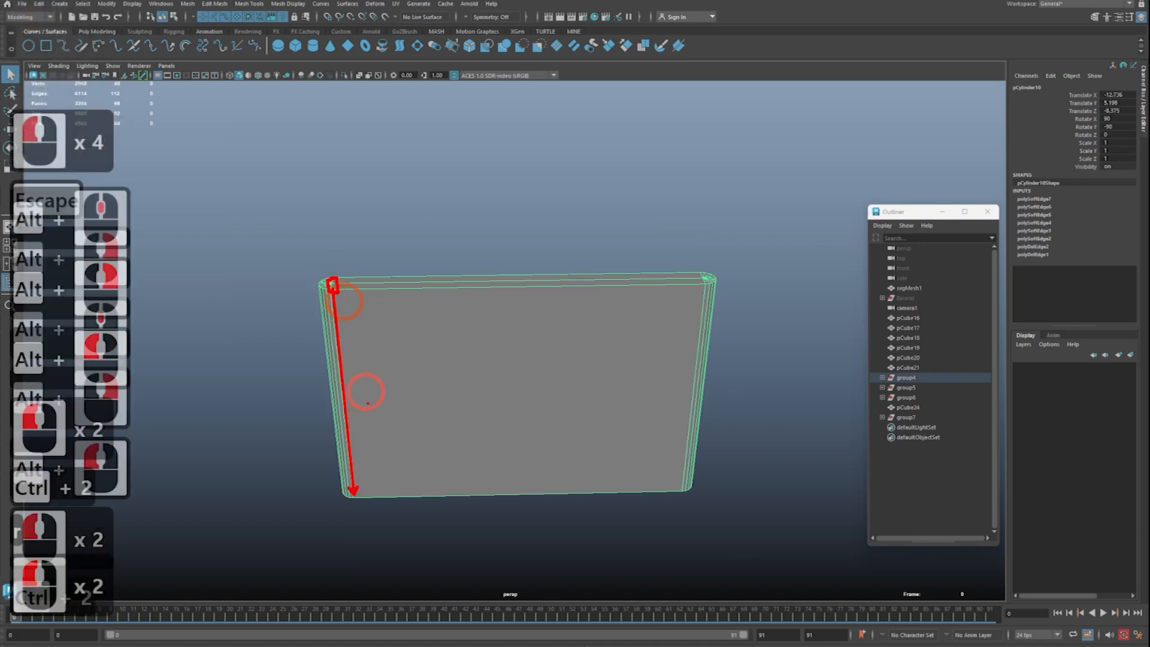
{"action": "key", "text": "Escape"}
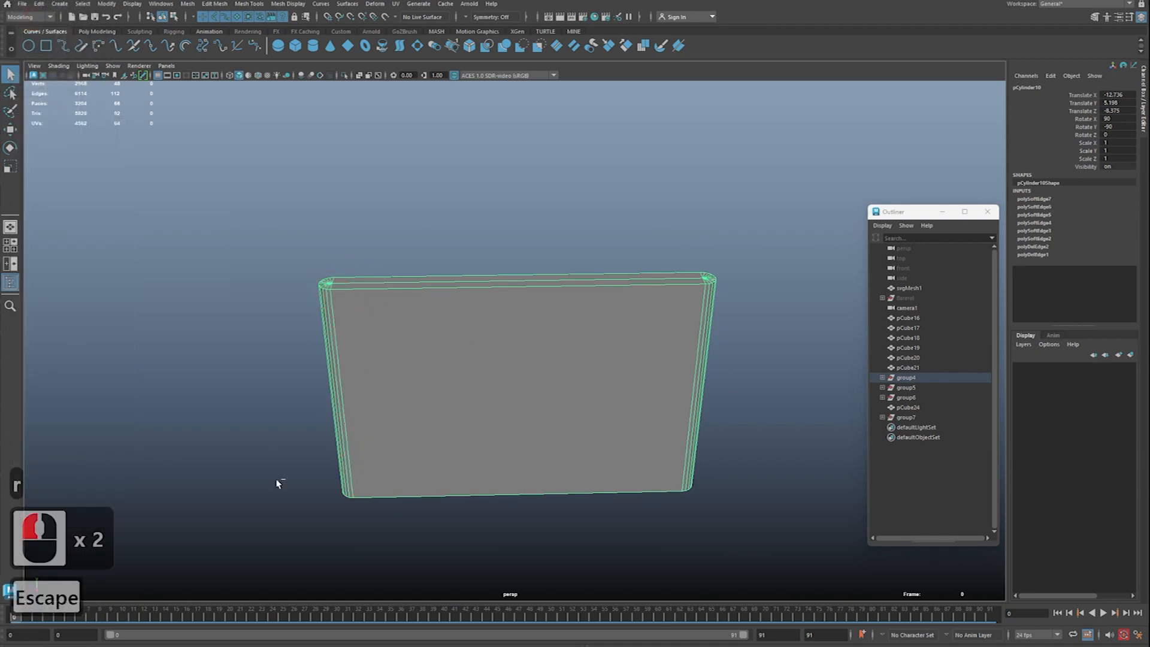
{"action": "middle_click", "coordinate": [516, 383]}
{"action": "scroll", "coordinate": [516, 383], "scroll_direction": "down", "scroll_amount": 3, "text": "ctrl"}
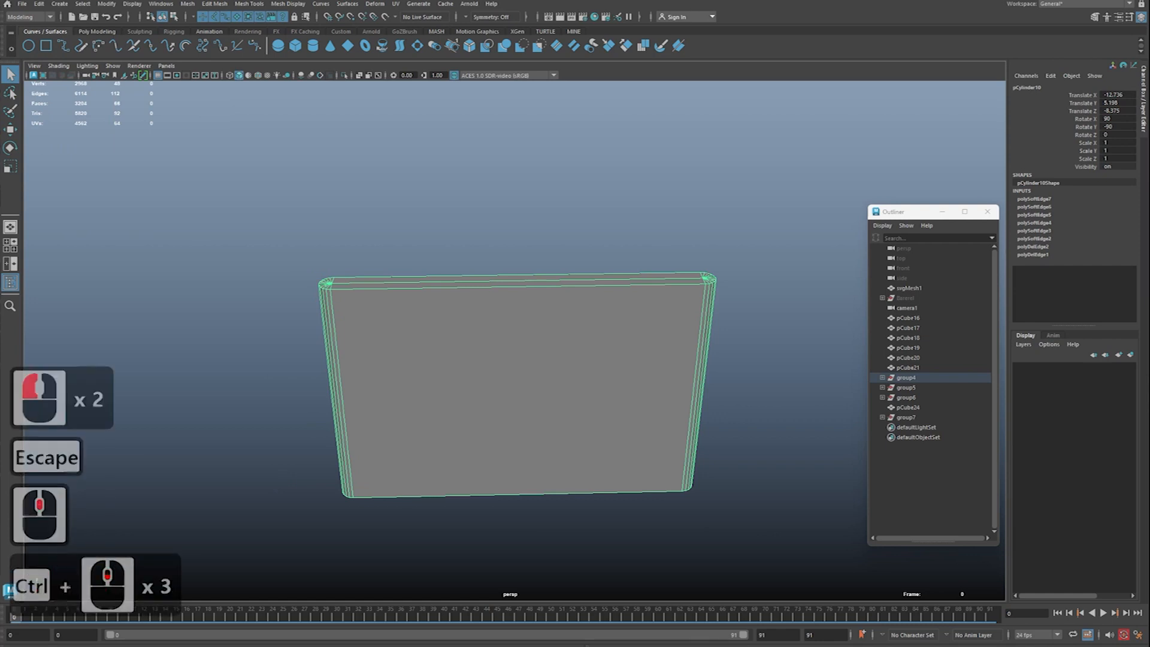
{"action": "middle_click", "coordinate": [516, 383]}
{"action": "middle_click", "coordinate": [517, 384]}
{"action": "middle_click", "coordinate": [516, 383]}
{"action": "scroll", "coordinate": [517, 383], "scroll_direction": "up", "scroll_amount": 1, "text": "ctrl"}
{"action": "scroll", "coordinate": [517, 383], "scroll_direction": "up", "scroll_amount": 3, "text": "ctrl"}
{"action": "middle_click", "coordinate": [517, 383]}
{"action": "middle_click", "coordinate": [516, 384]}
{"action": "scroll", "coordinate": [516, 383], "scroll_direction": "down", "scroll_amount": 5, "text": "ctrl"}
{"action": "middle_click", "coordinate": [390, 362]}
{"action": "left_click", "coordinate": [390, 362]}
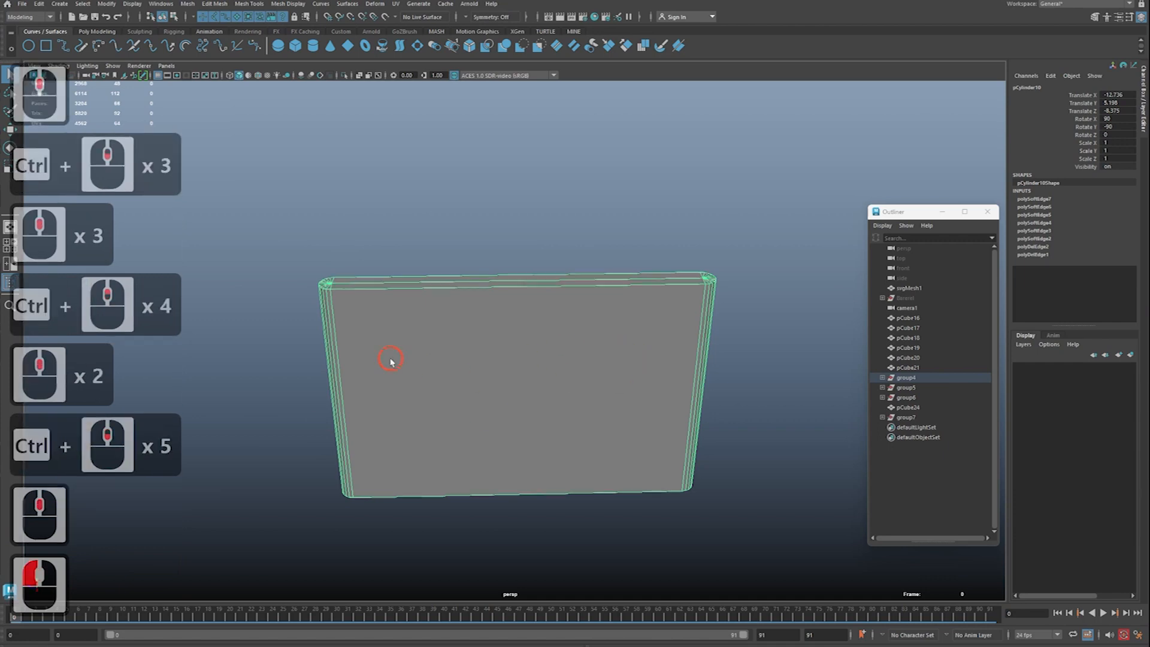
Step: Examine the panel together with the tables and their crossed legs from both sides
{"action": "middle_click_drag", "start_coordinate": [327, 311], "coordinate": [359, 365], "text": "alt"}
{"action": "right_click_drag", "start_coordinate": [360, 366], "coordinate": [364, 403], "text": "alt"}
{"action": "key", "text": "q"}
{"action": "right_click_drag", "start_coordinate": [361, 358], "coordinate": [506, 418], "text": "alt"}
{"action": "middle_click_drag", "start_coordinate": [505, 418], "coordinate": [557, 348], "text": "alt"}
{"action": "right_click_drag", "start_coordinate": [557, 347], "coordinate": [563, 408], "text": "alt"}
{"action": "left_click_drag", "start_coordinate": [563, 409], "coordinate": [560, 398], "text": "alt"}
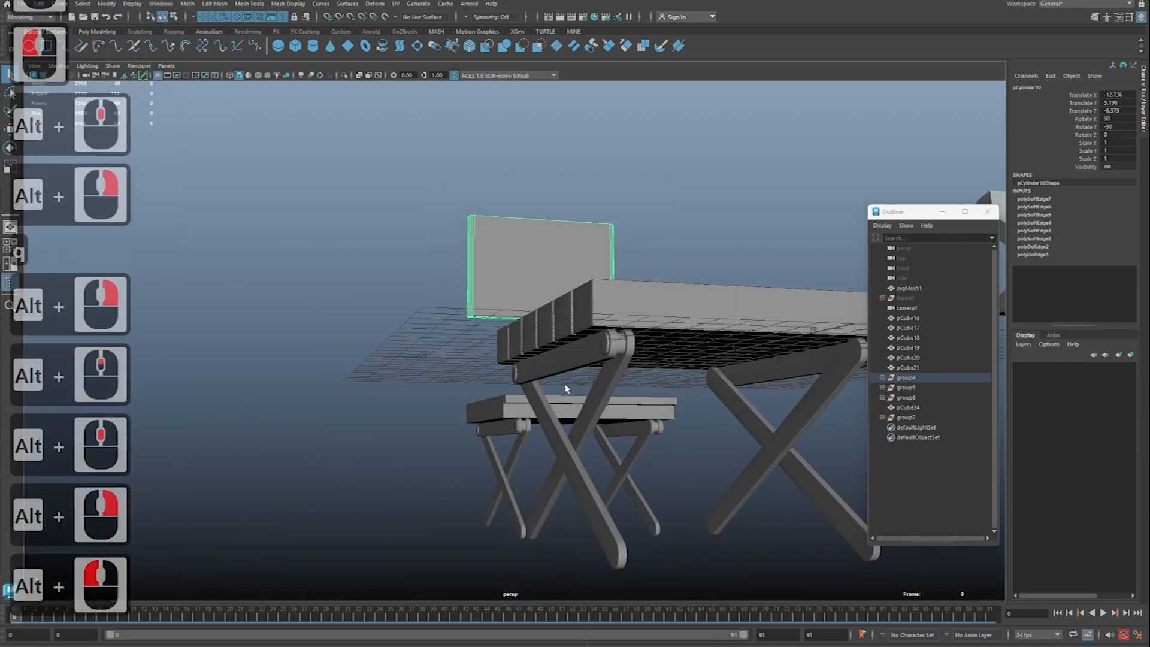
{"action": "middle_click_drag", "start_coordinate": [496, 276], "coordinate": [492, 302], "text": "alt"}
{"action": "right_click_drag", "start_coordinate": [513, 306], "coordinate": [591, 385], "text": "alt"}
{"action": "left_click_drag", "start_coordinate": [594, 388], "coordinate": [612, 418], "text": "alt"}
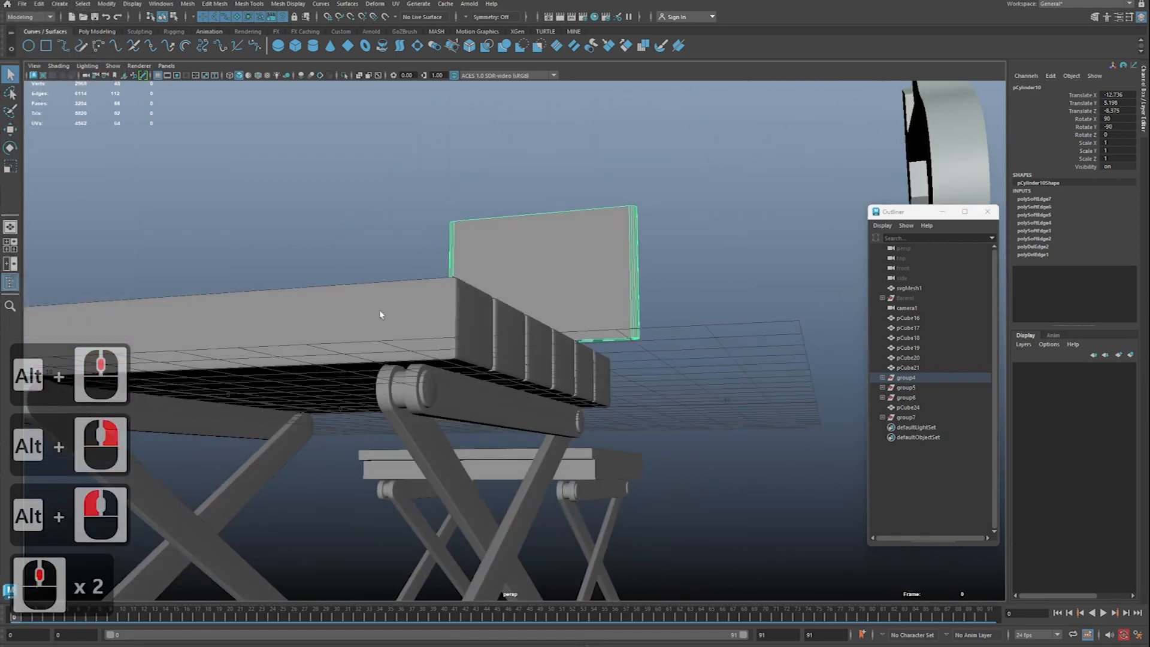
{"action": "left_click_drag", "start_coordinate": [703, 275], "coordinate": [757, 347], "text": "alt"}
{"action": "right_click_drag", "start_coordinate": [760, 349], "coordinate": [785, 341], "text": "alt"}
{"action": "middle_click_drag", "start_coordinate": [551, 270], "coordinate": [593, 364], "text": "alt"}
{"action": "right_click_drag", "start_coordinate": [590, 366], "coordinate": [617, 364], "text": "alt"}
Step: Switch the panel to face mode and paint-select the fan of triangular faces on its upper rounded corner
{"action": "key", "text": "q"}
{"action": "left_click_drag", "start_coordinate": [414, 321], "coordinate": [346, 275], "text": "alt"}
{"action": "right_click_drag", "start_coordinate": [345, 276], "coordinate": [344, 299]}
{"action": "middle_click_drag", "start_coordinate": [337, 272], "coordinate": [373, 310], "text": "alt"}
{"action": "right_click_drag", "start_coordinate": [374, 309], "coordinate": [366, 304], "text": "alt"}
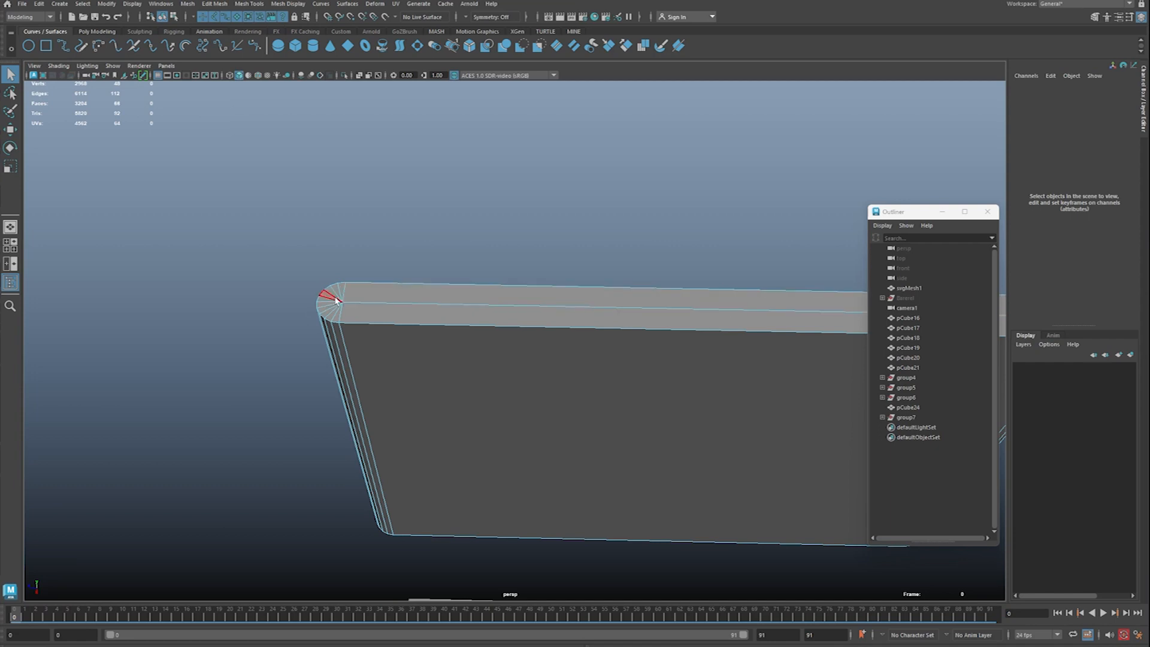
{"action": "key", "text": "Tab"}
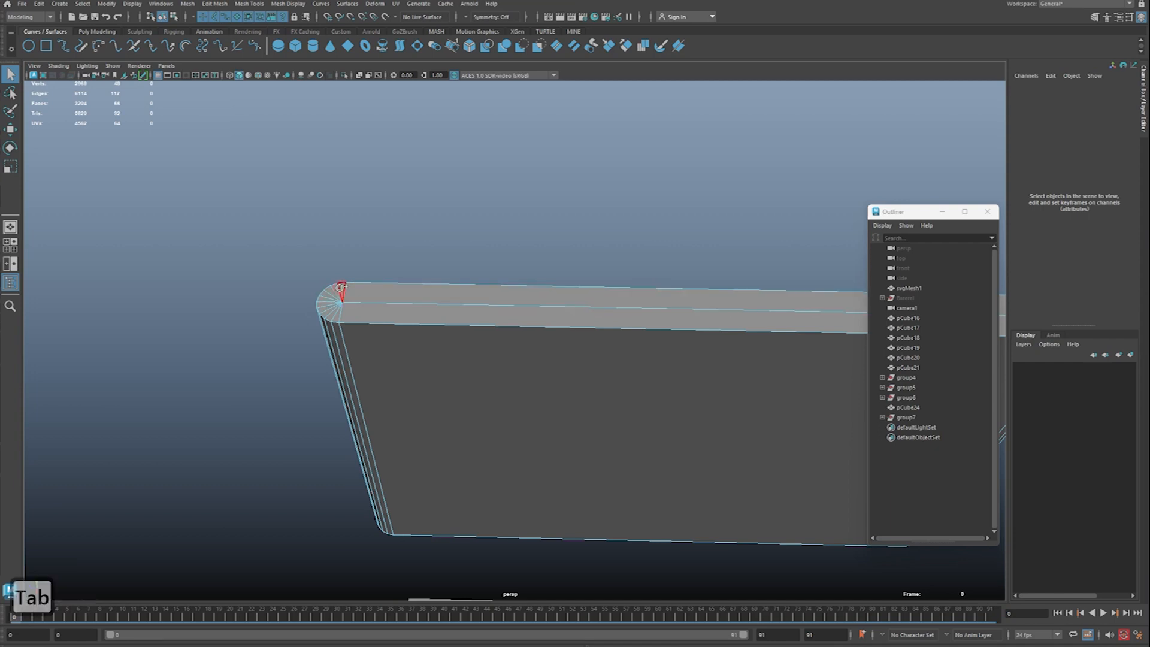
{"action": "left_click_drag", "start_coordinate": [328, 295], "coordinate": [258, 336]}
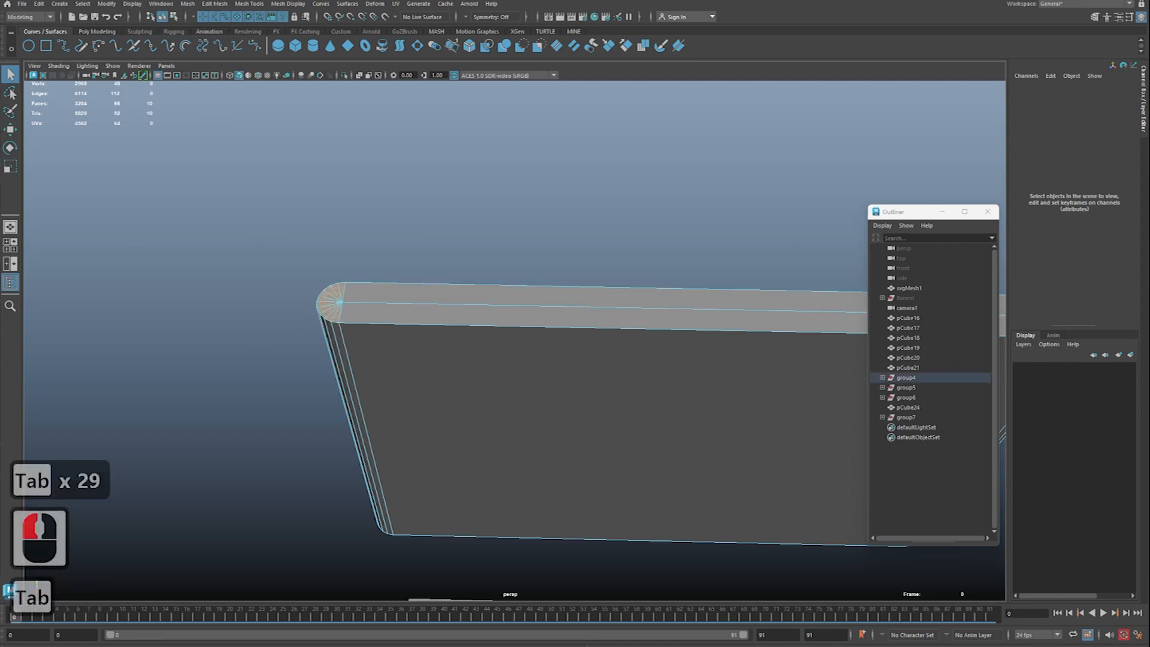
{"action": "left_click", "coordinate": [333, 303]}
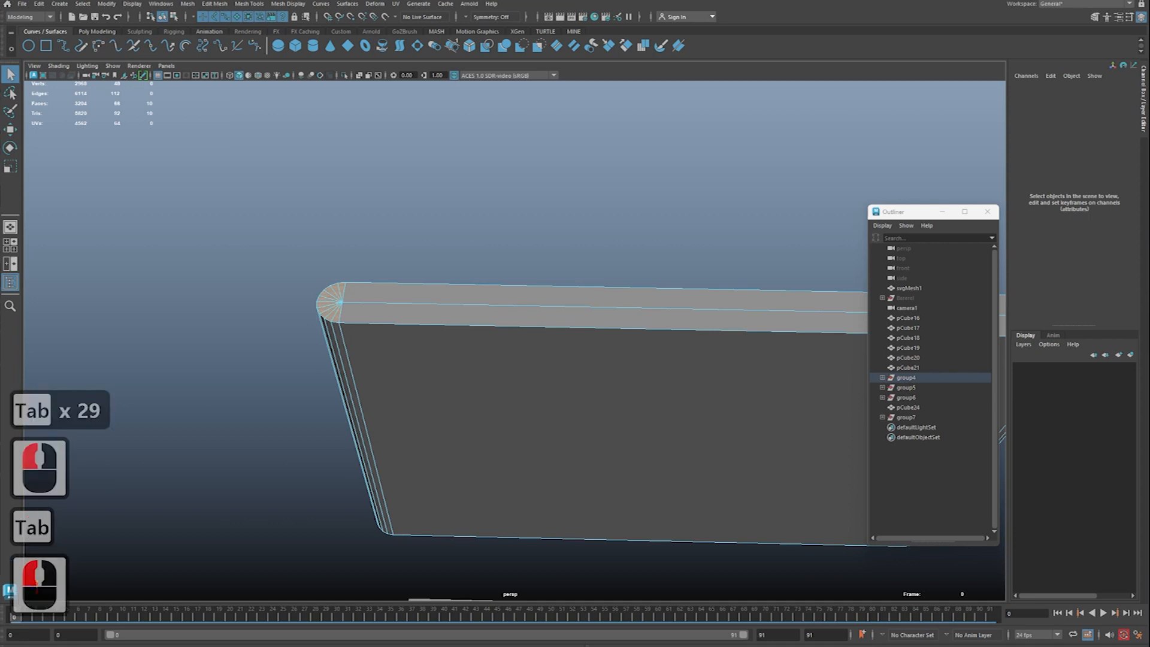
Step: Trace the curved rim of the selected corner faces in red and clear the mark
{"action": "middle_click_drag", "start_coordinate": [351, 342], "coordinate": [390, 359], "text": "alt"}
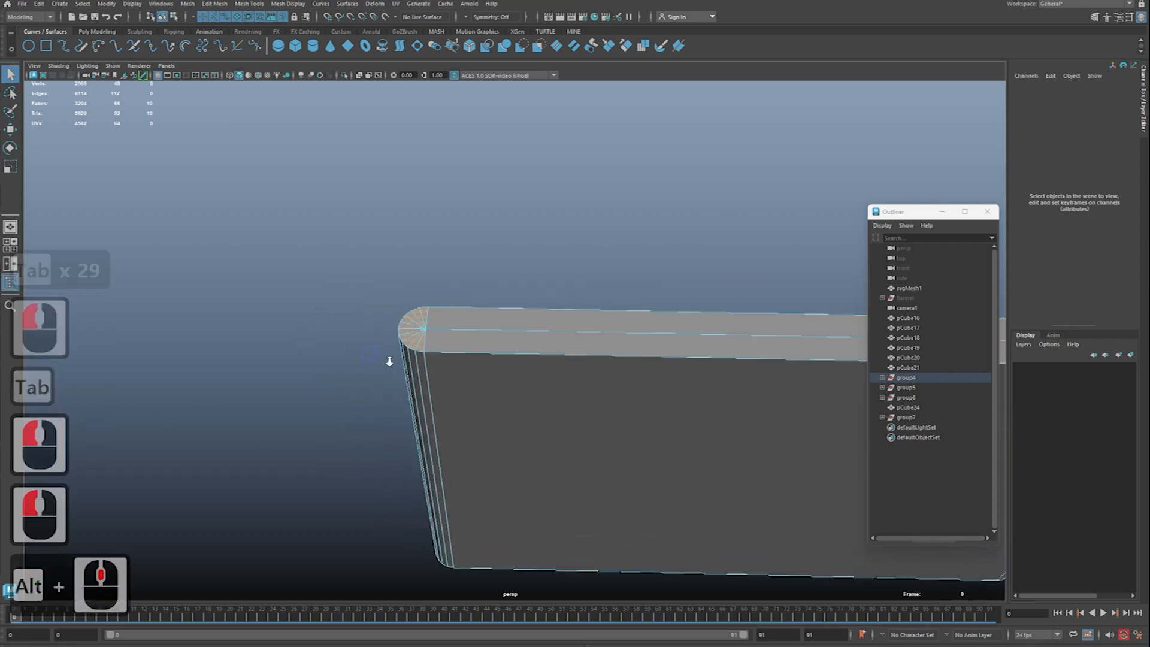
{"action": "right_click_drag", "start_coordinate": [390, 360], "coordinate": [334, 297], "text": "alt"}
{"action": "key", "text": "ctrl+2"}
{"action": "mouse_move", "coordinate": [308, 273]}
{"action": "left_mouse_down"}
{"action": "mouse_move", "coordinate": [263, 344]}
{"action": "mouse_move", "coordinate": [296, 352]}
{"action": "left_mouse_up"}
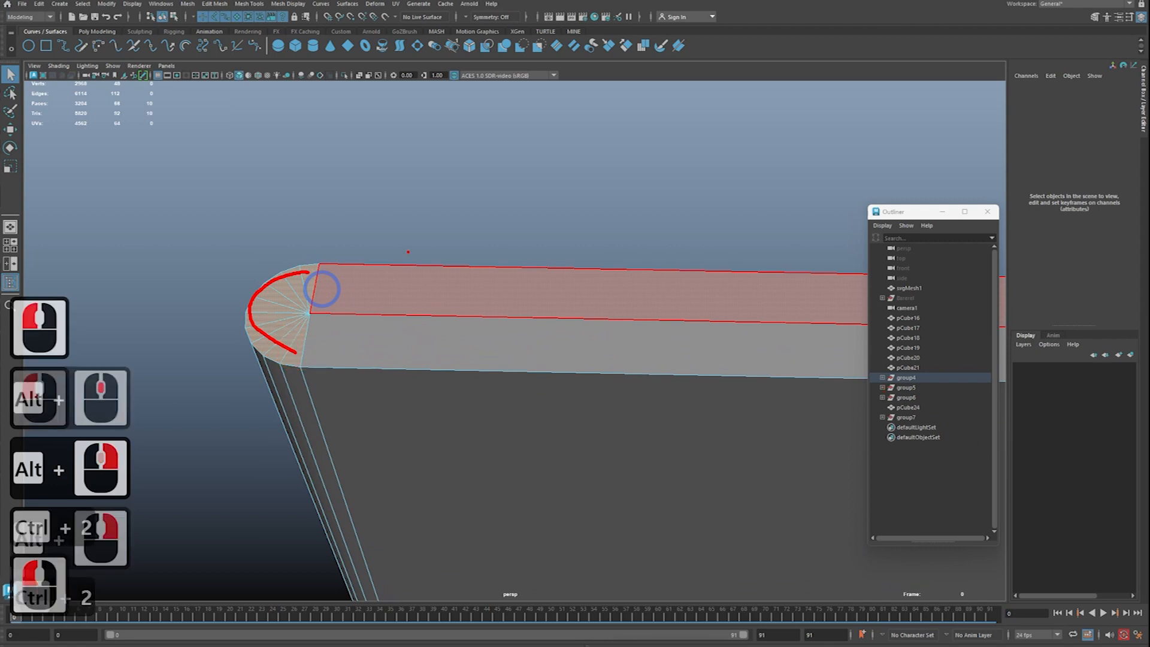
{"action": "key", "text": "Escape"}
Step: Paint-select the rounded corner's triangular faces again and duplicate them as a separate piece
{"action": "left_click", "coordinate": [307, 284]}
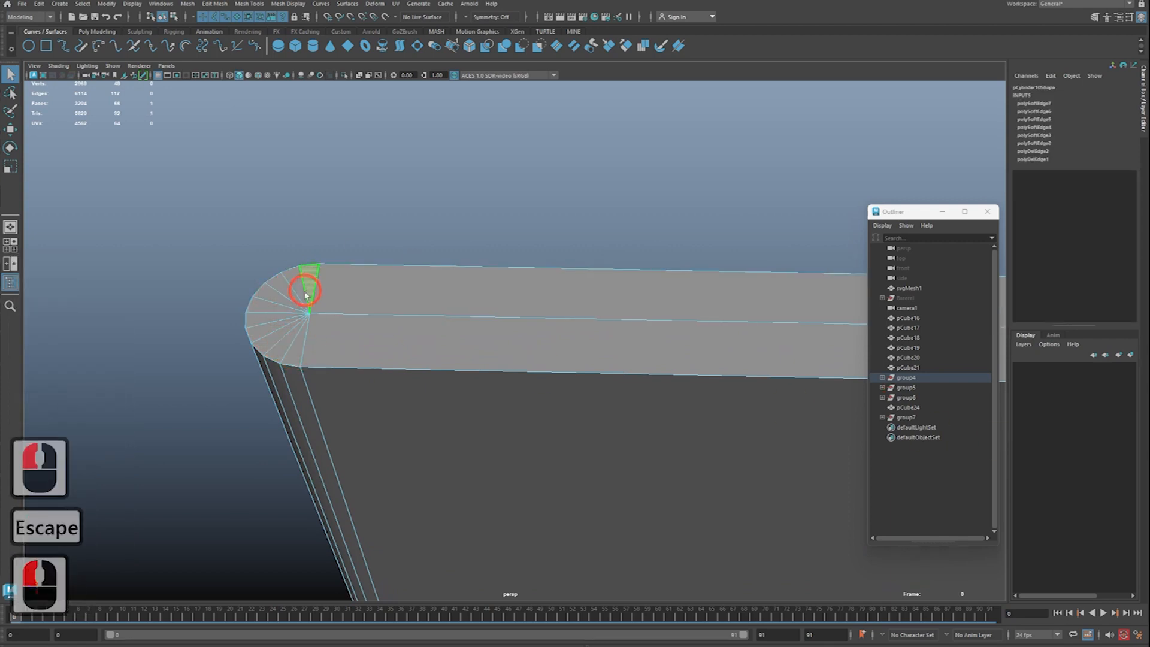
{"action": "key", "text": "Tab"}
{"action": "left_click_drag", "start_coordinate": [301, 287], "coordinate": [299, 345]}
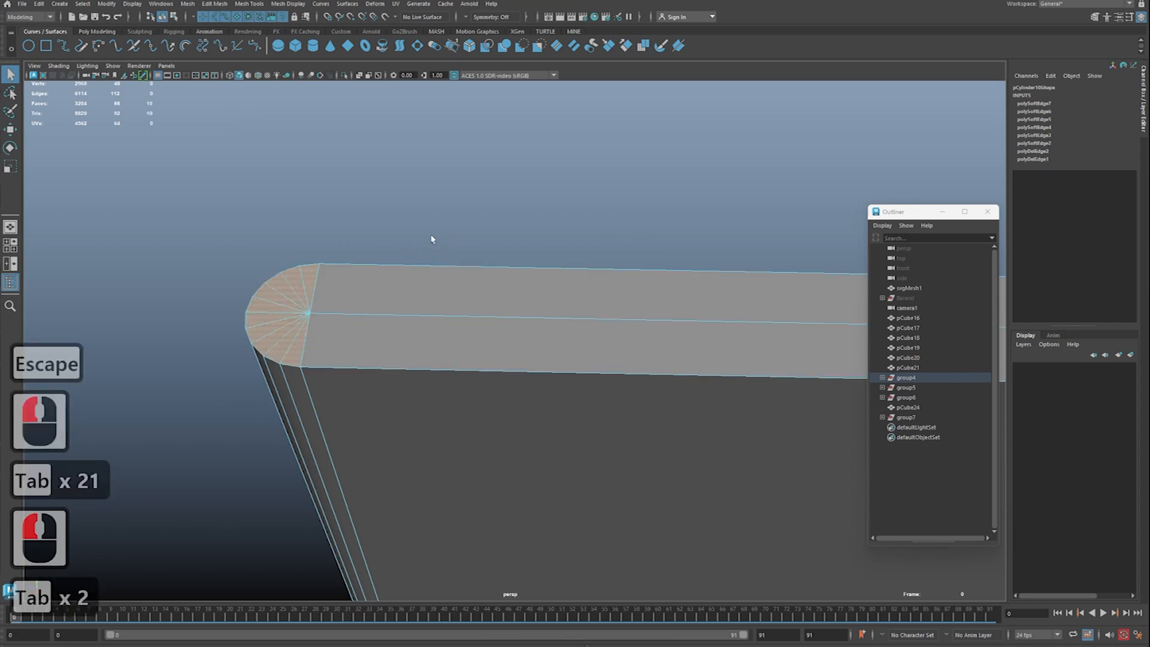
{"action": "right_click", "coordinate": [445, 218], "text": "shift"}
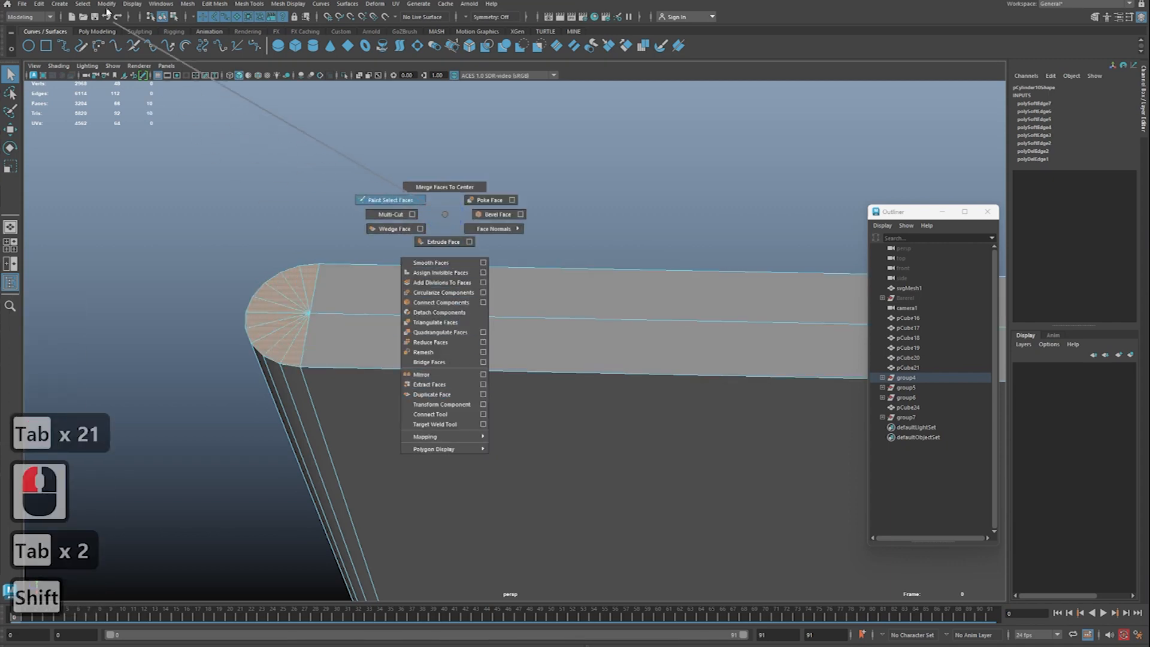
{"action": "left_click", "coordinate": [444, 402]}
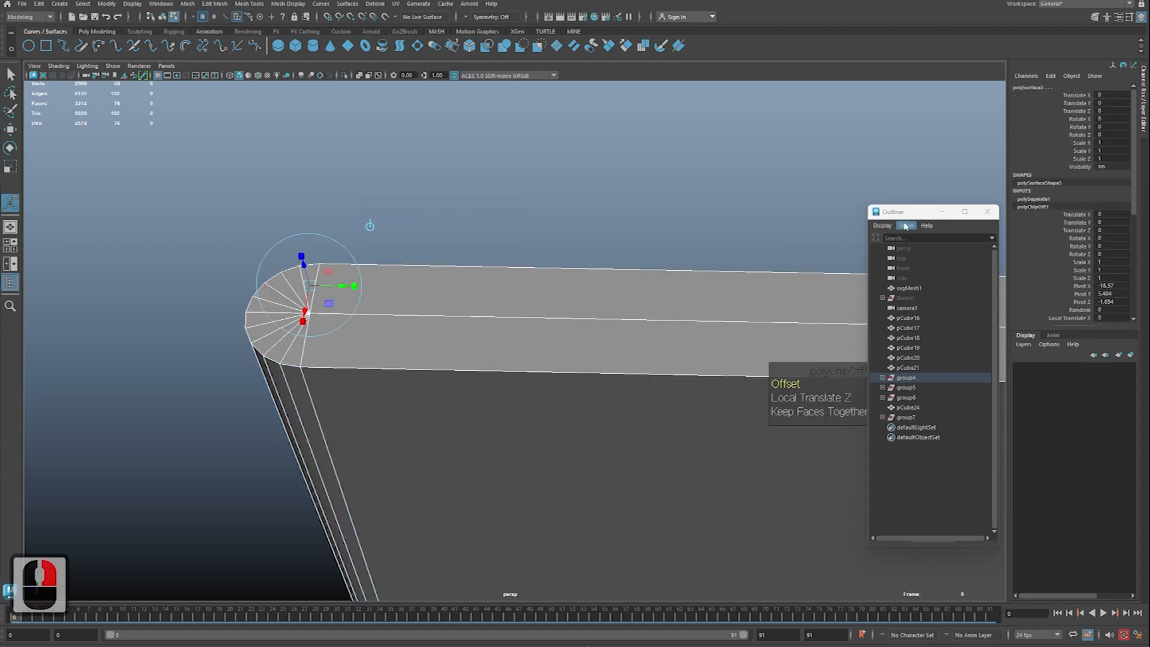
Step: Reposition the Outliner and the polyChipOff options, and expand group4, group3 and pCylinder10 in the Outliner
{"action": "left_click_drag", "start_coordinate": [910, 212], "coordinate": [974, 228]}
{"action": "left_click_drag", "start_coordinate": [836, 375], "coordinate": [545, 173]}
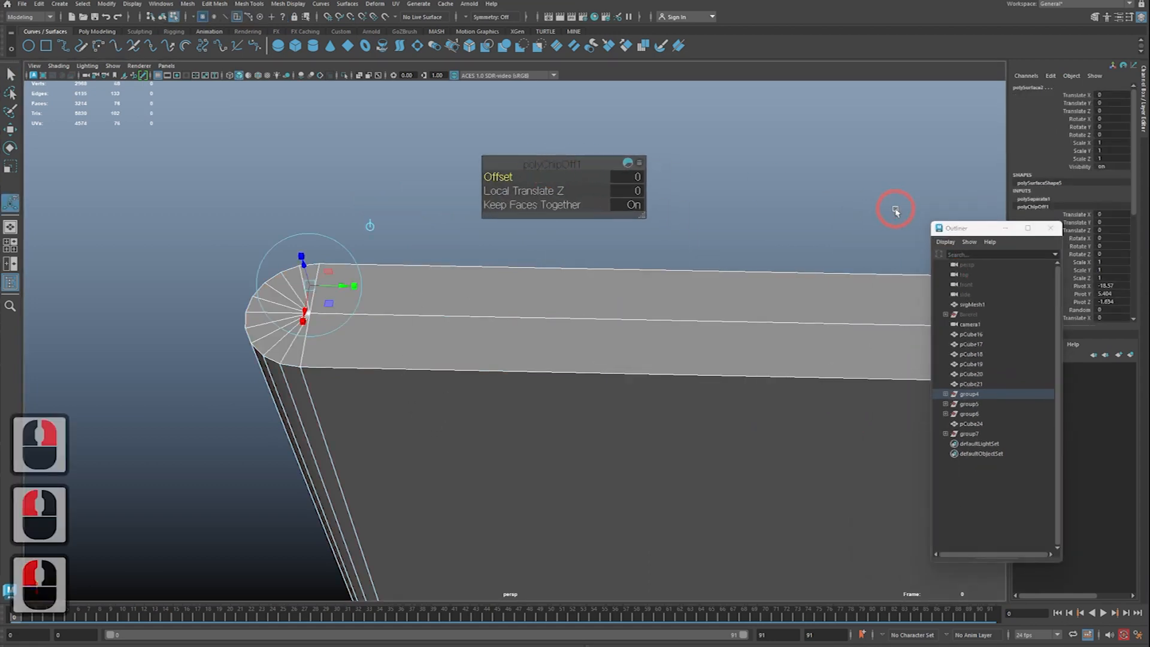
{"action": "left_click_drag", "start_coordinate": [940, 227], "coordinate": [701, 196]}
{"action": "left_click", "coordinate": [734, 364]}
{"action": "left_click", "coordinate": [707, 364]}
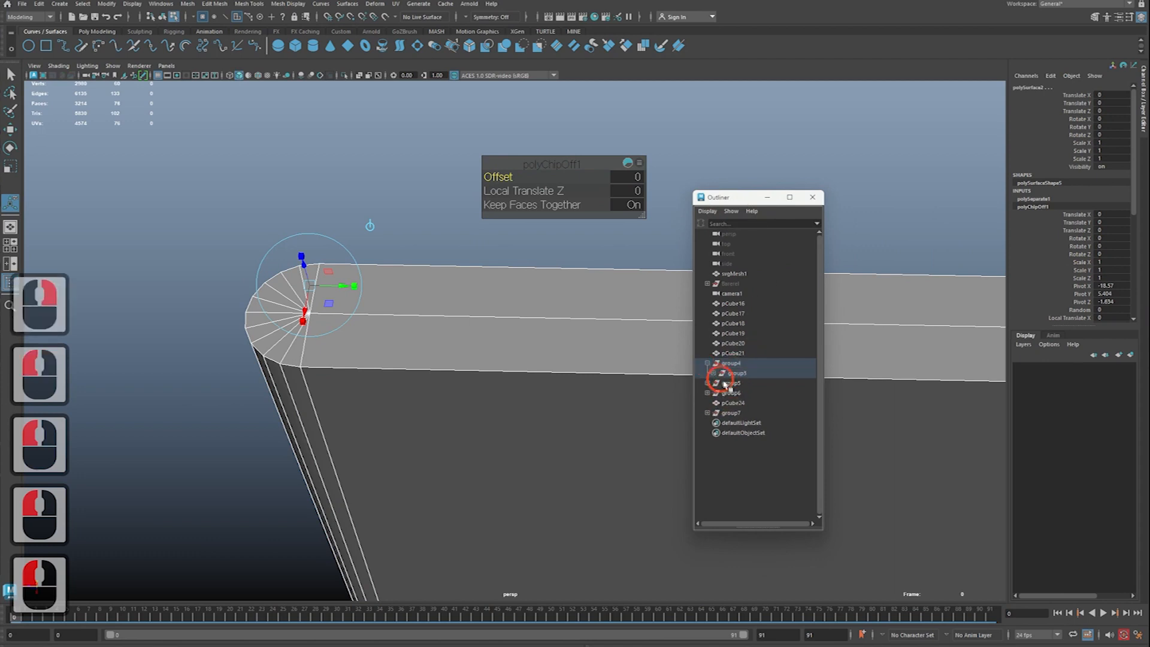
{"action": "left_click", "coordinate": [714, 373]}
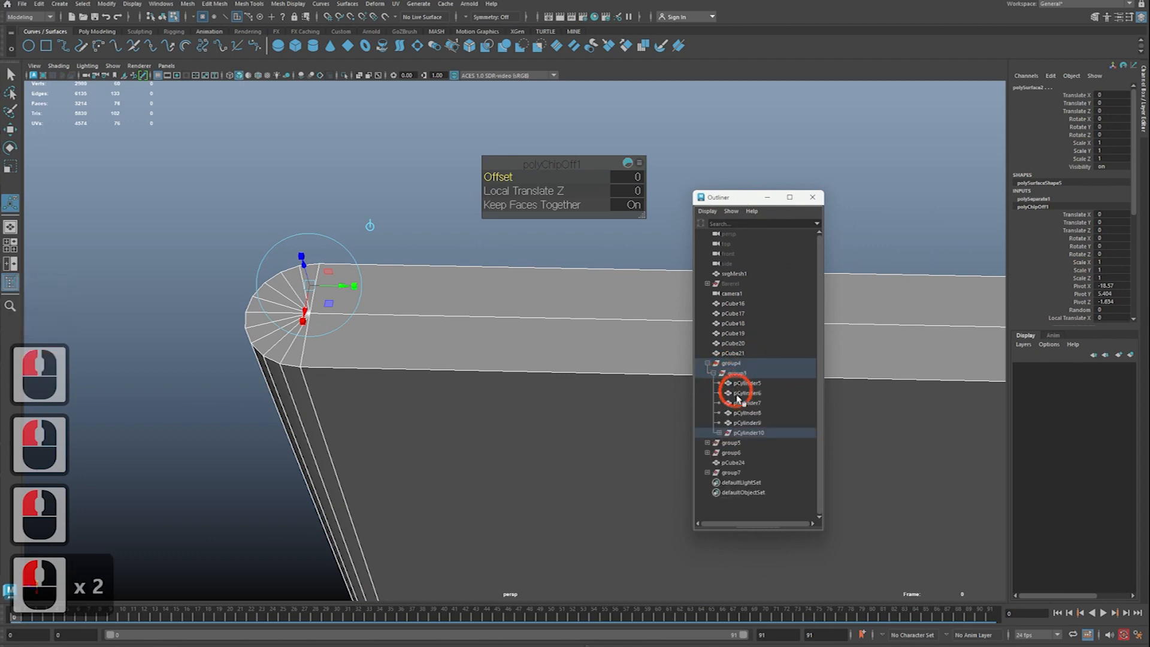
{"action": "left_click", "coordinate": [719, 433]}
Step: Compare polySurface1 and polySurface2 by selecting them alternately, ending with the duplicated cap polySurface2 selected
{"action": "left_click", "coordinate": [752, 434]}
{"action": "left_click", "coordinate": [767, 454]}
{"action": "left_click", "coordinate": [769, 445]}
{"action": "left_click", "coordinate": [771, 453]}
{"action": "left_click", "coordinate": [773, 445]}
{"action": "left_click", "coordinate": [775, 452]}
{"action": "left_click", "coordinate": [777, 445]}
{"action": "left_click", "coordinate": [778, 452]}
{"action": "left_click", "coordinate": [779, 444]}
{"action": "left_click", "coordinate": [780, 451]}
{"action": "left_click", "coordinate": [773, 453]}
{"action": "left_click", "coordinate": [476, 387]}
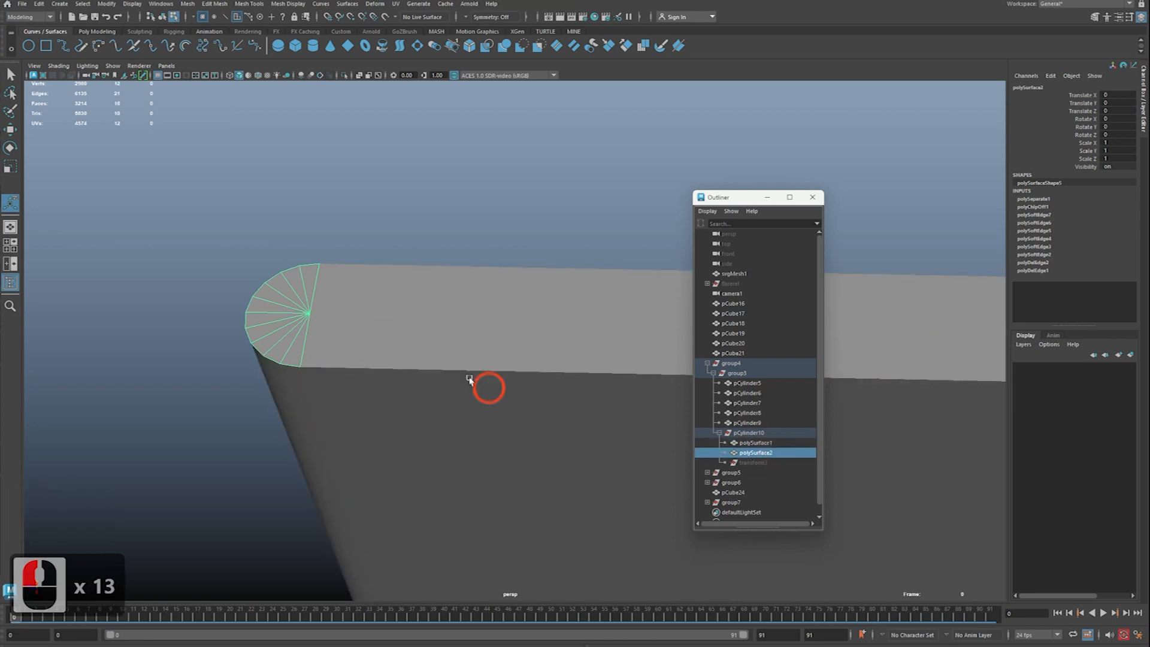
Step: Activate the Move tool for the duplicated cap, draw temporary marks beside it on the panel, and clear them
{"action": "key", "text": "w"}
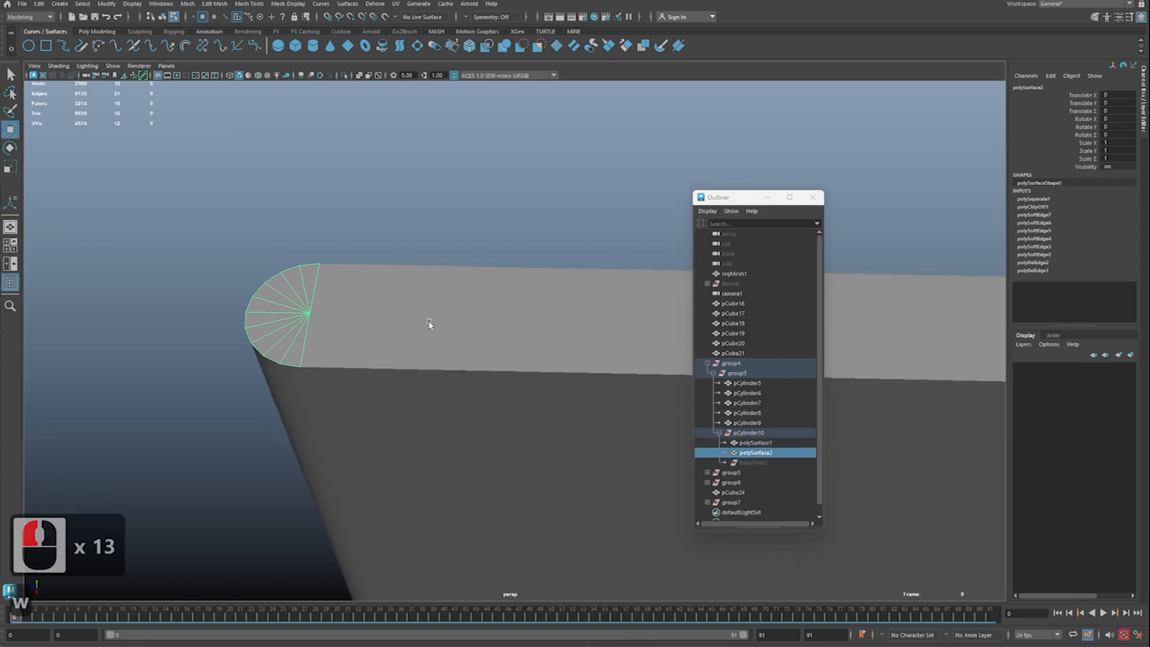
{"action": "key", "text": "w"}
{"action": "key", "text": "w"}
{"action": "key", "text": "w"}
{"action": "key", "text": "w"}
{"action": "key", "text": "ctrl+2"}
{"action": "key", "text": "shift+2"}
{"action": "left_click_drag", "start_coordinate": [336, 323], "coordinate": [377, 367], "text": "ctrl+shift"}
{"action": "mouse_move", "coordinate": [389, 268]}
{"action": "left_mouse_down"}
{"action": "mouse_move", "coordinate": [431, 300]}
{"action": "mouse_move", "coordinate": [449, 267]}
{"action": "left_mouse_up"}
{"action": "key", "text": "Escape"}
Step: Compare pCylinder10 with its children polySurface1 and polySurface2 by selecting each in turn, ending on polySurface2
{"action": "mouse_move", "coordinate": [294, 333]}
{"action": "left_mouse_down", "text": "alt"}
{"action": "mouse_move", "coordinate": [429, 328]}
{"action": "mouse_move", "coordinate": [487, 313]}
{"action": "mouse_move", "coordinate": [488, 285]}
{"action": "left_mouse_up", "text": "alt"}
{"action": "middle_click_drag", "start_coordinate": [488, 285], "coordinate": [428, 464], "text": "alt"}
{"action": "middle_click_drag", "start_coordinate": [764, 452], "coordinate": [755, 378]}
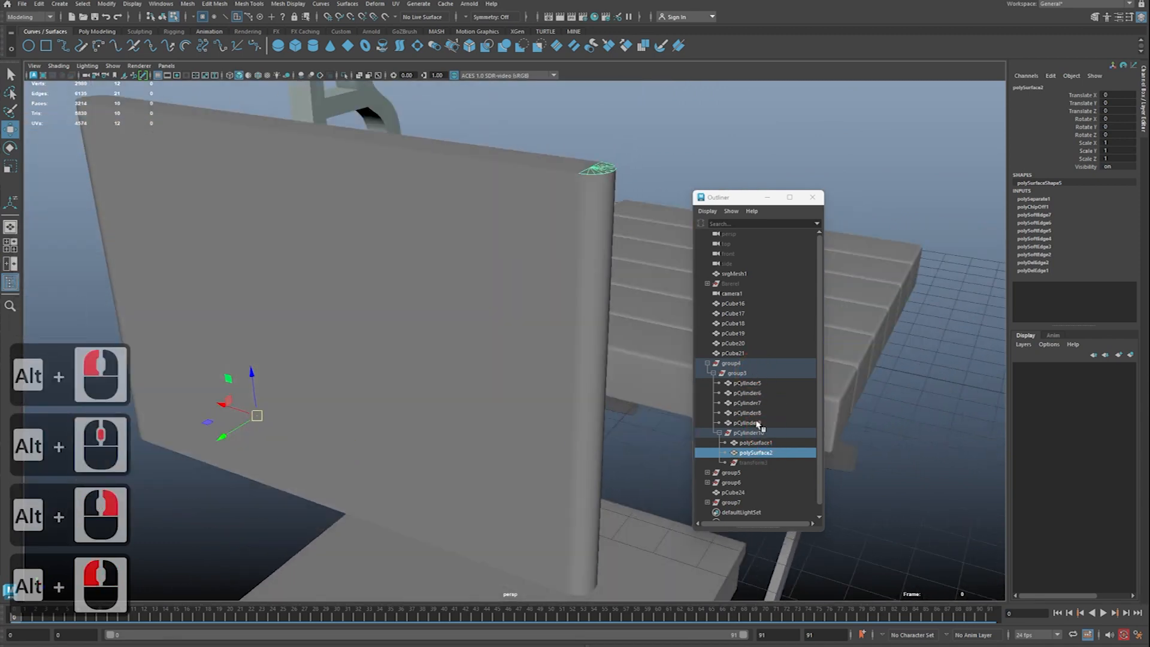
{"action": "left_click", "coordinate": [760, 432]}
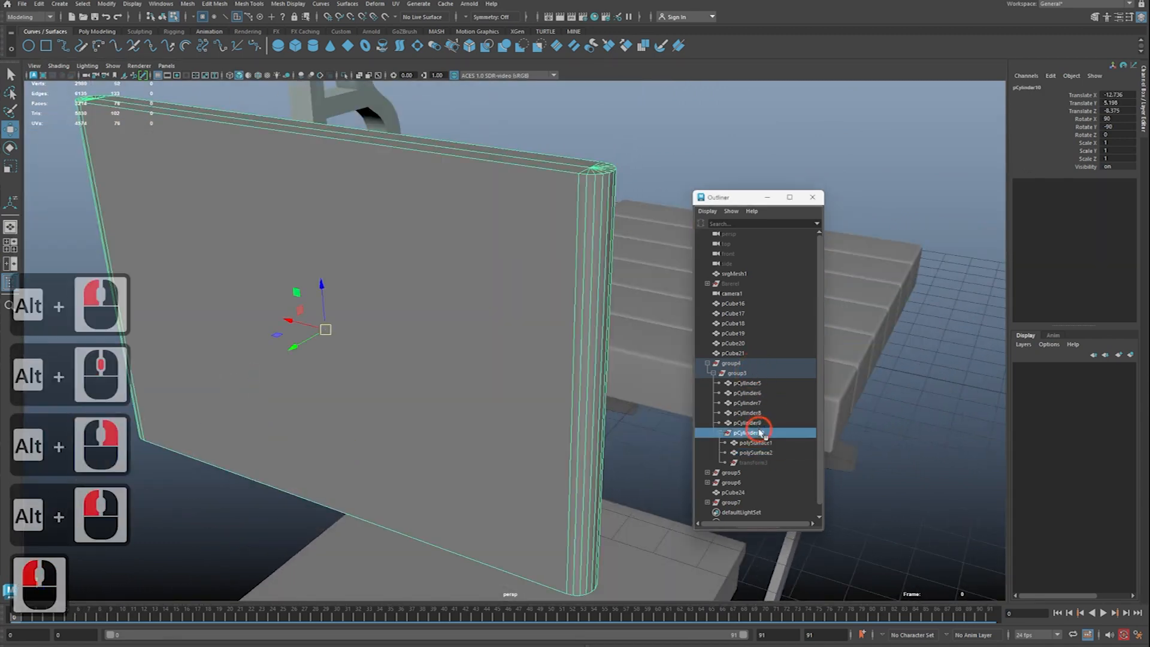
{"action": "left_click", "coordinate": [766, 452]}
{"action": "left_click", "coordinate": [768, 444]}
{"action": "left_click", "coordinate": [770, 453]}
{"action": "left_click", "coordinate": [769, 433]}
{"action": "left_click", "coordinate": [773, 443]}
{"action": "left_click", "coordinate": [775, 452]}
{"action": "left_click", "coordinate": [775, 444]}
{"action": "left_click", "coordinate": [777, 452]}
{"action": "left_click", "coordinate": [777, 444]}
{"action": "left_click", "coordinate": [777, 452]}
{"action": "left_click", "coordinate": [777, 444]}
{"action": "left_click", "coordinate": [777, 453]}
{"action": "left_click", "coordinate": [778, 445]}
{"action": "left_click", "coordinate": [779, 453]}
{"action": "left_click", "coordinate": [778, 445]}
{"action": "left_click", "coordinate": [780, 454]}
Step: Relocate the pivot of polySurface2 onto the rounded cap and return to the Move tool
{"action": "middle_click_drag", "start_coordinate": [530, 383], "coordinate": [467, 408], "text": "alt"}
{"action": "left_click_drag", "start_coordinate": [467, 408], "coordinate": [479, 403], "text": "alt"}
{"action": "right_click", "coordinate": [545, 168]}
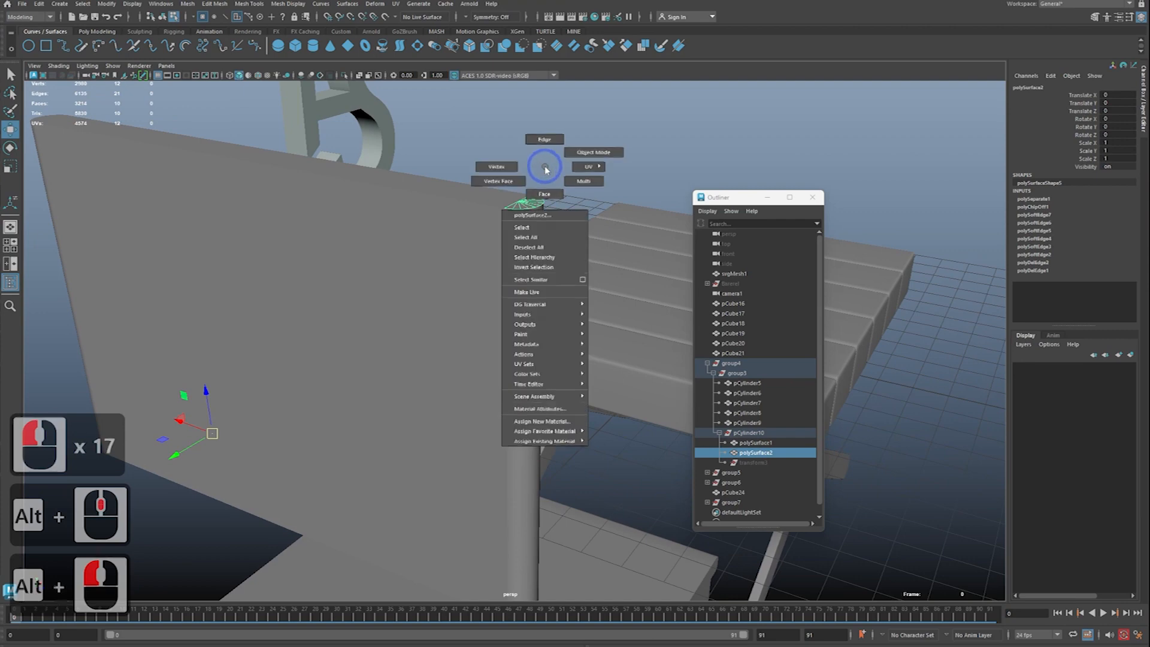
{"action": "key", "text": "d"}
{"action": "right_click_drag", "start_coordinate": [546, 169], "coordinate": [544, 184]}
{"action": "left_click_drag", "start_coordinate": [581, 202], "coordinate": [351, 224], "text": "alt"}
{"action": "key", "text": "w"}
{"action": "middle_click_drag", "start_coordinate": [535, 302], "coordinate": [483, 282], "text": "alt"}
{"action": "right_click_drag", "start_coordinate": [483, 282], "coordinate": [471, 275], "text": "alt"}
{"action": "left_click_drag", "start_coordinate": [461, 269], "coordinate": [526, 257], "text": "alt"}
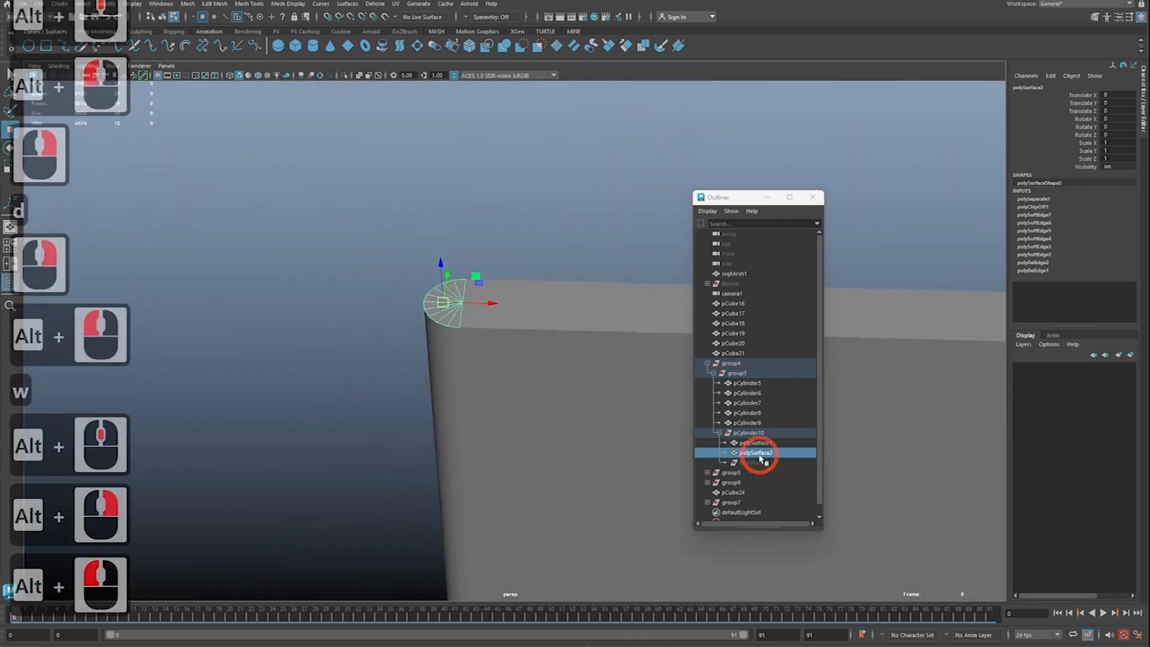
Step: Move the duplicated cap polySurface2 about -1.79 along X, away from the backrest panel, and deselect it
{"action": "left_click", "coordinate": [764, 444]}
{"action": "left_click", "coordinate": [766, 453]}
{"action": "left_click", "coordinate": [483, 296]}
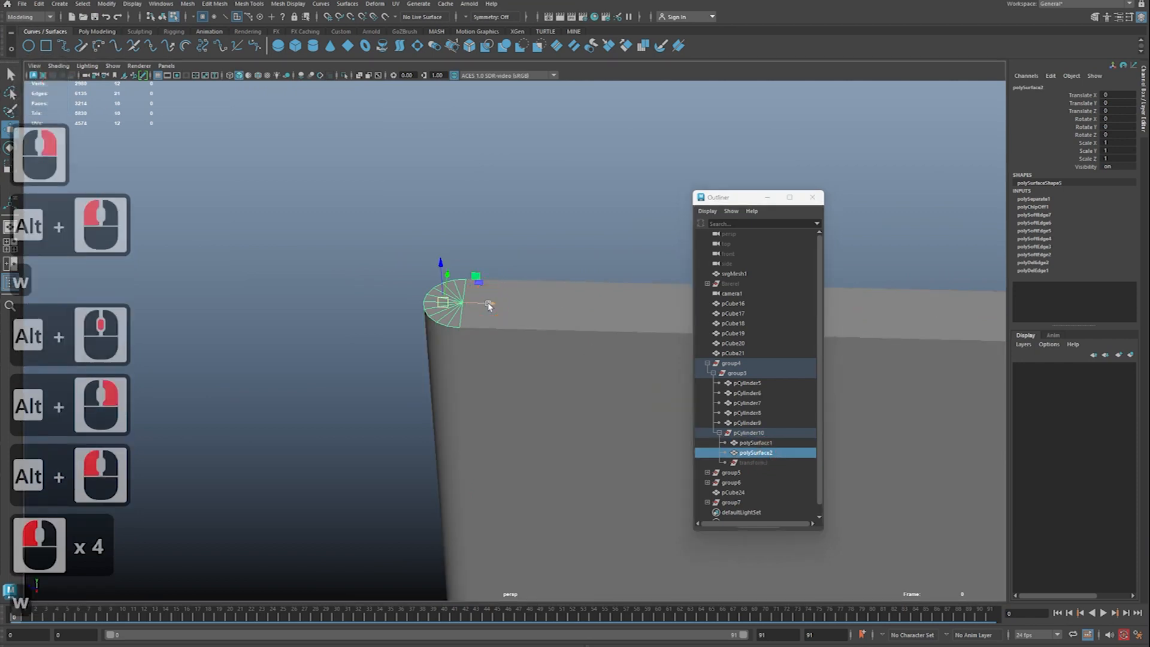
{"action": "left_click_drag", "start_coordinate": [489, 304], "coordinate": [254, 314]}
{"action": "left_click", "coordinate": [483, 325]}
{"action": "left_click", "coordinate": [208, 84]}
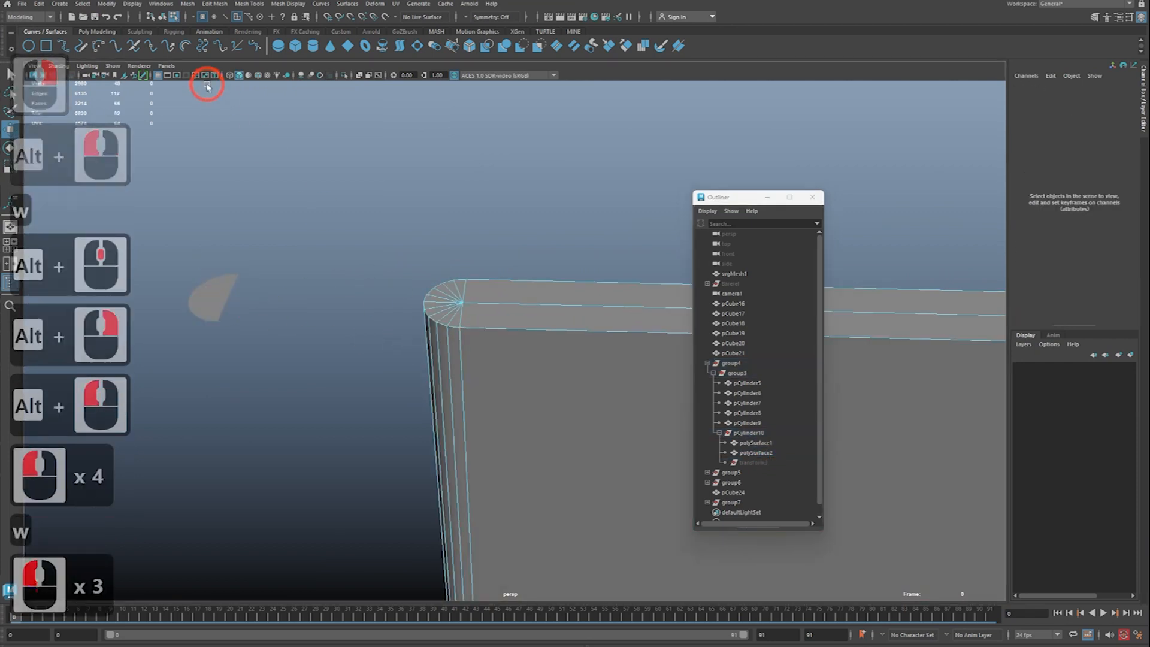
Step: Turn on the wireframe-on-shaded display and select the displaced cap polySurface2 as an object to inspect its wedge faces
{"action": "left_click", "coordinate": [259, 76]}
{"action": "middle_click_drag", "start_coordinate": [335, 222], "coordinate": [304, 288], "text": "alt"}
{"action": "right_click_drag", "start_coordinate": [304, 287], "coordinate": [328, 290], "text": "alt"}
{"action": "middle_click_drag", "start_coordinate": [290, 211], "coordinate": [338, 213], "text": "alt"}
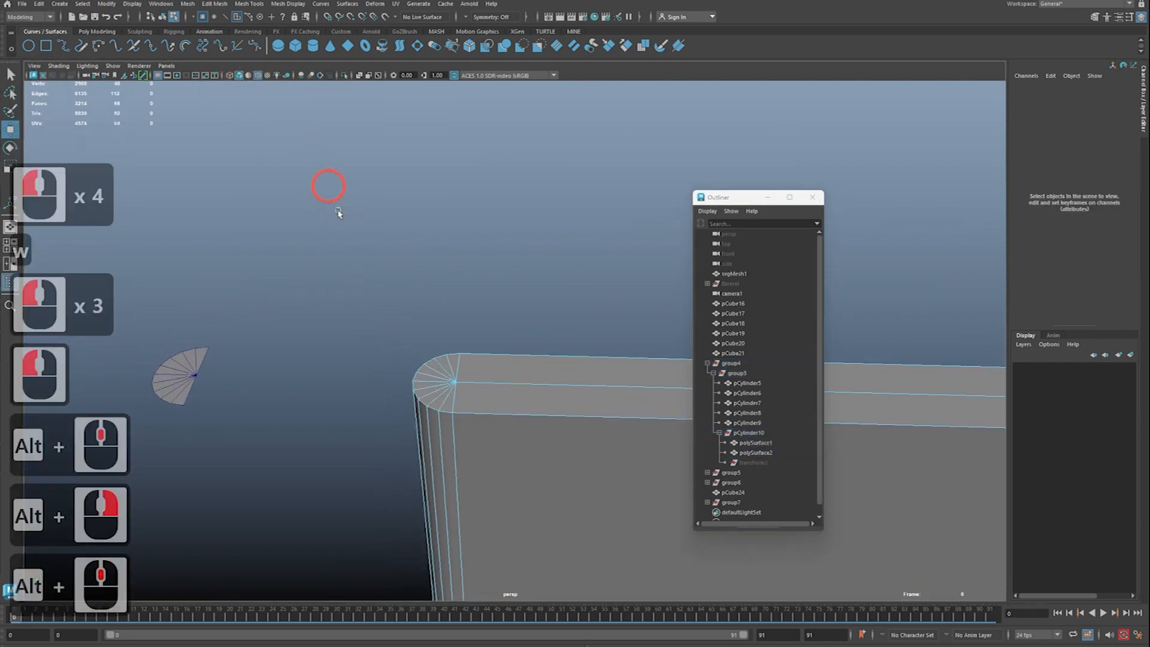
{"action": "key", "text": "q"}
{"action": "left_click", "coordinate": [369, 300]}
{"action": "right_click_drag", "start_coordinate": [256, 368], "coordinate": [293, 342]}
{"action": "left_click", "coordinate": [192, 364]}
{"action": "left_click", "coordinate": [318, 388]}
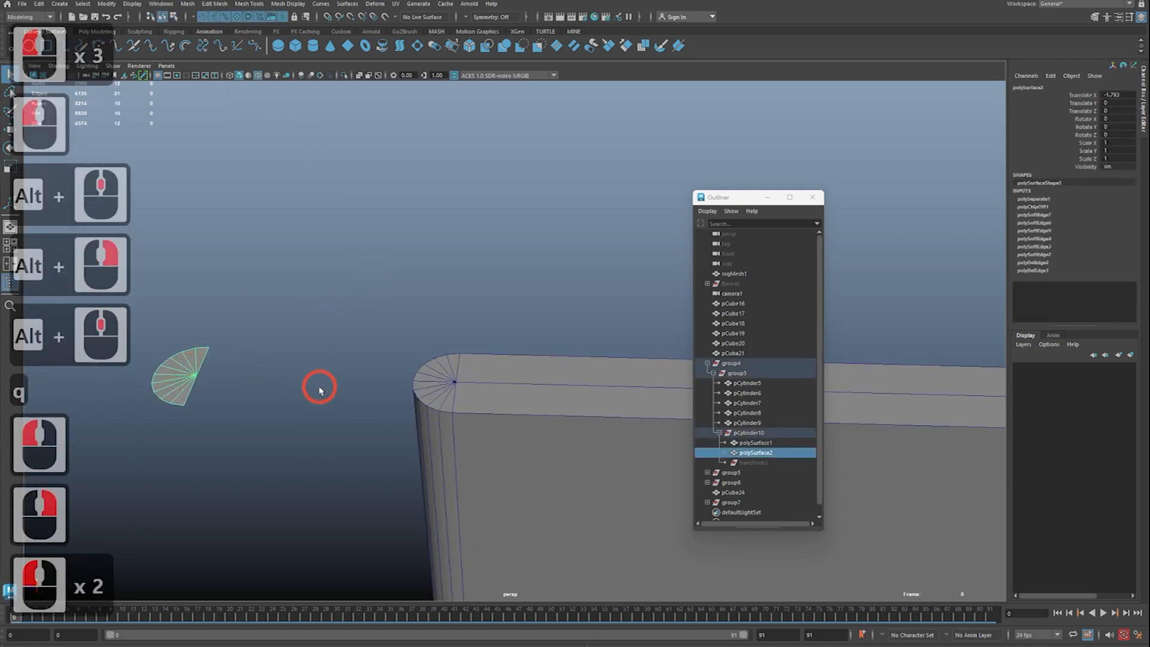
Step: Undo the displacement of the duplicated cap and deselect everything
{"action": "key", "text": "z"}
{"action": "key", "text": "z"}
{"action": "key", "text": "z"}
{"action": "key", "text": "z"}
{"action": "key", "text": "z"}
{"action": "key", "text": "z"}
{"action": "key", "text": "z"}
{"action": "left_click", "coordinate": [419, 336]}
{"action": "middle_click_drag", "start_coordinate": [426, 338], "coordinate": [360, 313], "text": "alt"}
{"action": "right_click_drag", "start_coordinate": [360, 314], "coordinate": [381, 318], "text": "alt"}
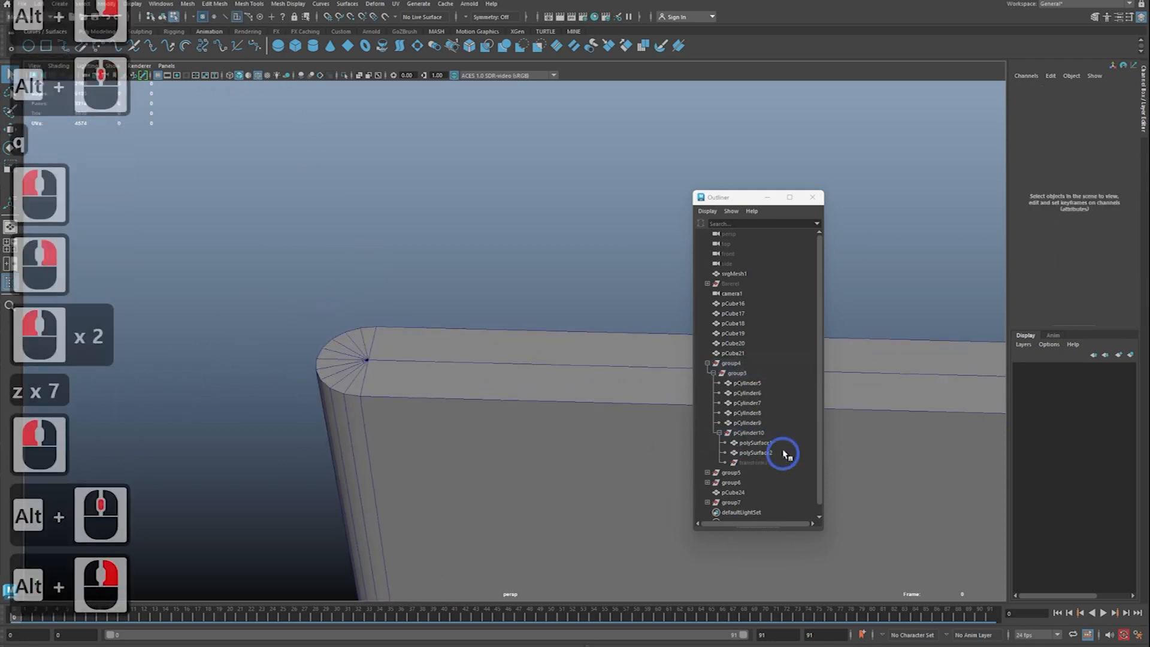
Step: Delete the duplicated cap polySurface2 and the leftover transform node under pCylinder10
{"action": "left_click", "coordinate": [785, 451]}
{"action": "key", "text": "Delete"}
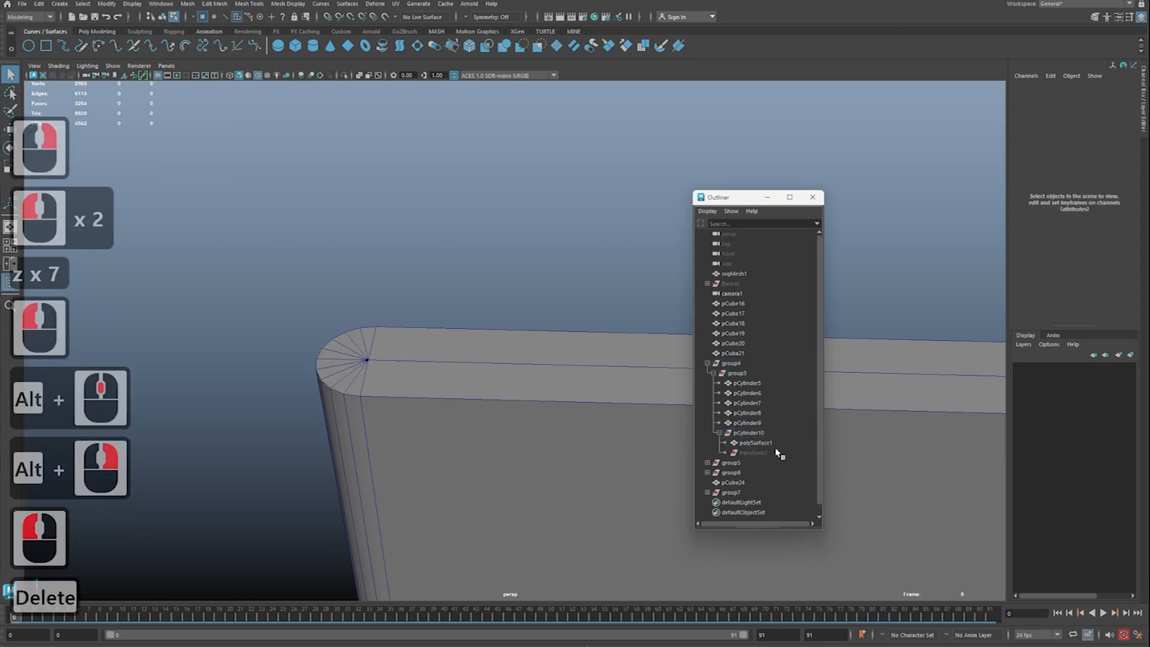
{"action": "left_click", "coordinate": [772, 452]}
{"action": "left_click", "coordinate": [772, 453]}
{"action": "key", "text": "Delete"}
Step: Compare pCylinder10 with its remaining child polySurface1 by selecting them alternately
{"action": "left_click", "coordinate": [774, 442]}
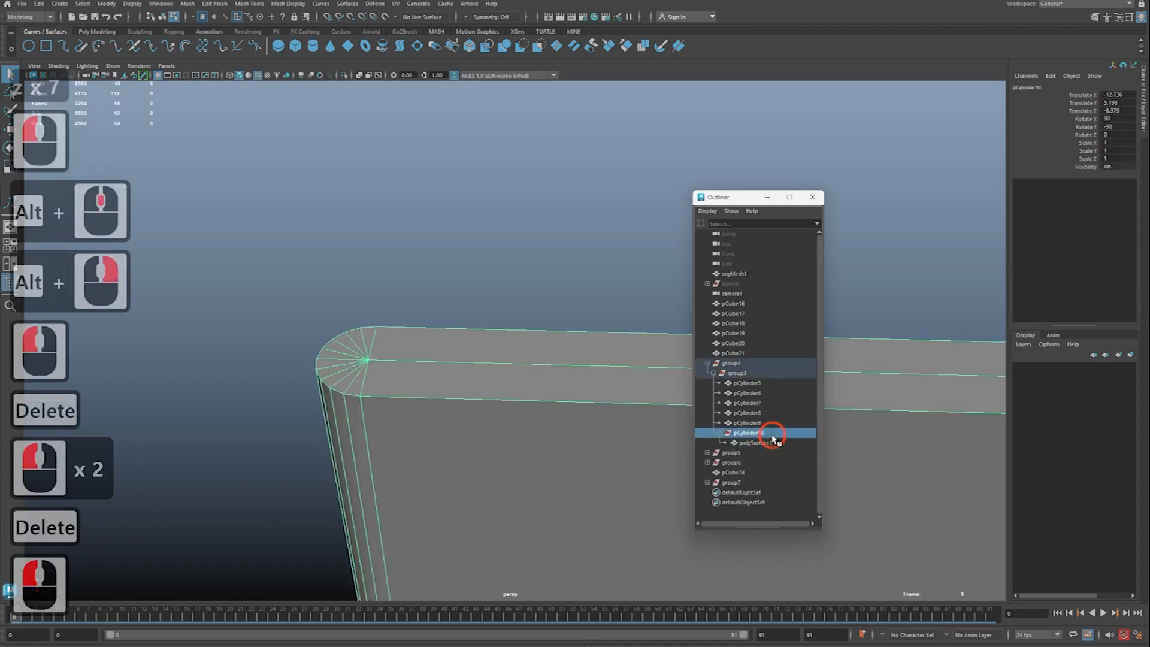
{"action": "double_click", "coordinate": [781, 442]}
{"action": "left_click", "coordinate": [765, 432]}
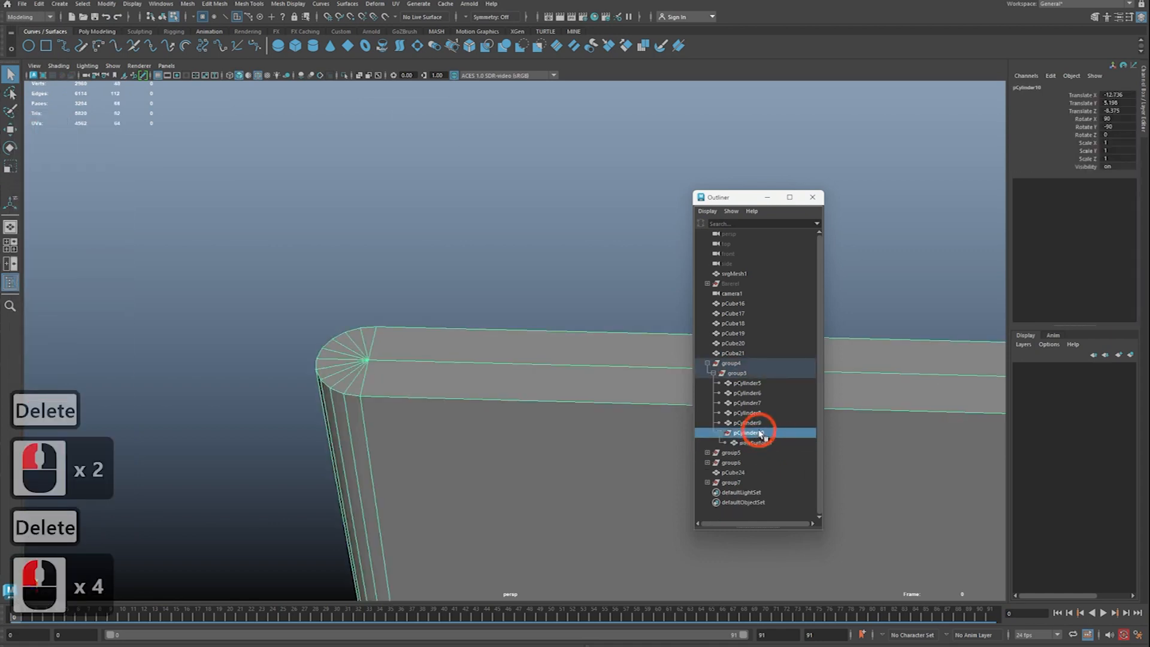
{"action": "left_click", "coordinate": [758, 442]}
{"action": "left_click", "coordinate": [749, 443]}
Step: Select all wedge faces of the rounded cap on polySurface1 and bring up the face editing commands
{"action": "middle_click_drag", "start_coordinate": [414, 395], "coordinate": [449, 427], "text": "alt"}
{"action": "right_click_drag", "start_coordinate": [449, 427], "coordinate": [485, 451], "text": "alt"}
{"action": "key", "text": "q"}
{"action": "right_click_drag", "start_coordinate": [438, 378], "coordinate": [441, 394]}
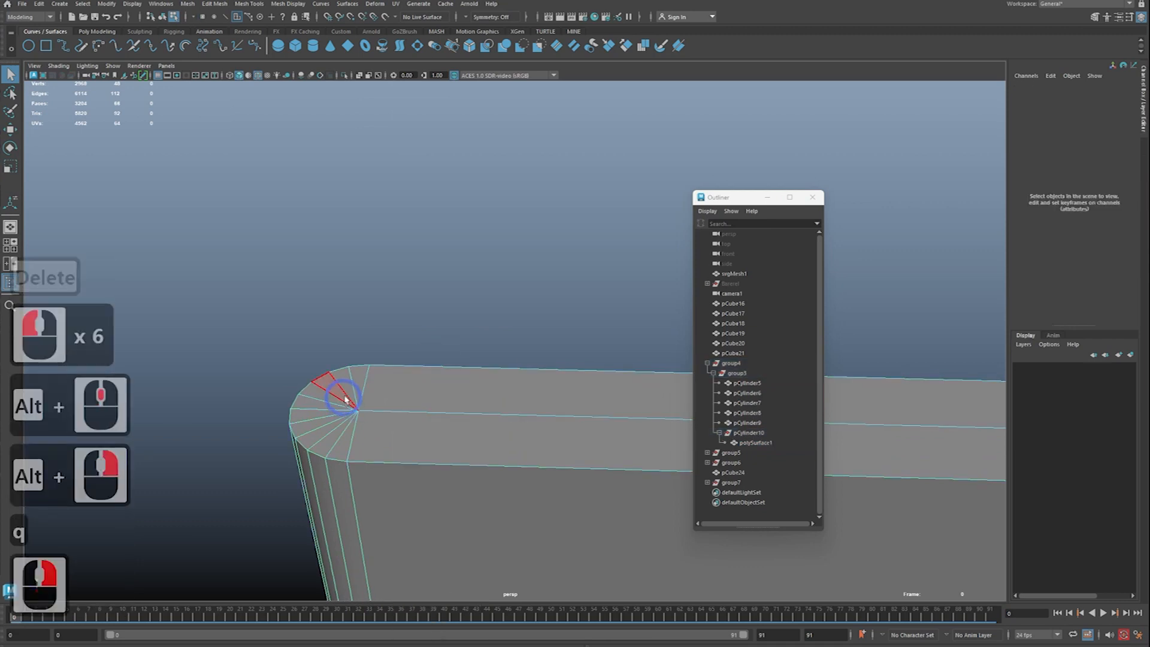
{"action": "key", "text": "Tab"}
{"action": "key", "text": "Tab"}
{"action": "key", "text": "Tab"}
{"action": "key", "text": "Tab"}
{"action": "key", "text": "Tab"}
{"action": "key", "text": "Tab"}
{"action": "key", "text": "Tab"}
{"action": "key", "text": "Tab"}
{"action": "key", "text": "Tab"}
{"action": "key", "text": "Tab"}
{"action": "key", "text": "Tab"}
{"action": "key", "text": "Tab"}
{"action": "key", "text": "Tab"}
{"action": "key", "text": "Tab"}
{"action": "key", "text": "Tab"}
{"action": "key", "text": "Tab"}
{"action": "key", "text": "Tab"}
{"action": "key", "text": "Tab"}
{"action": "key", "text": "Tab"}
{"action": "left_click", "coordinate": [348, 427]}
{"action": "key", "text": "Tab"}
{"action": "key", "text": "Tab"}
{"action": "right_click_drag", "start_coordinate": [508, 270], "coordinate": [485, 448], "text": "shift"}
{"action": "key", "text": "ctrl+2"}
{"action": "left_click_drag", "start_coordinate": [349, 312], "coordinate": [354, 340]}
{"action": "key", "text": "ctrl+z"}
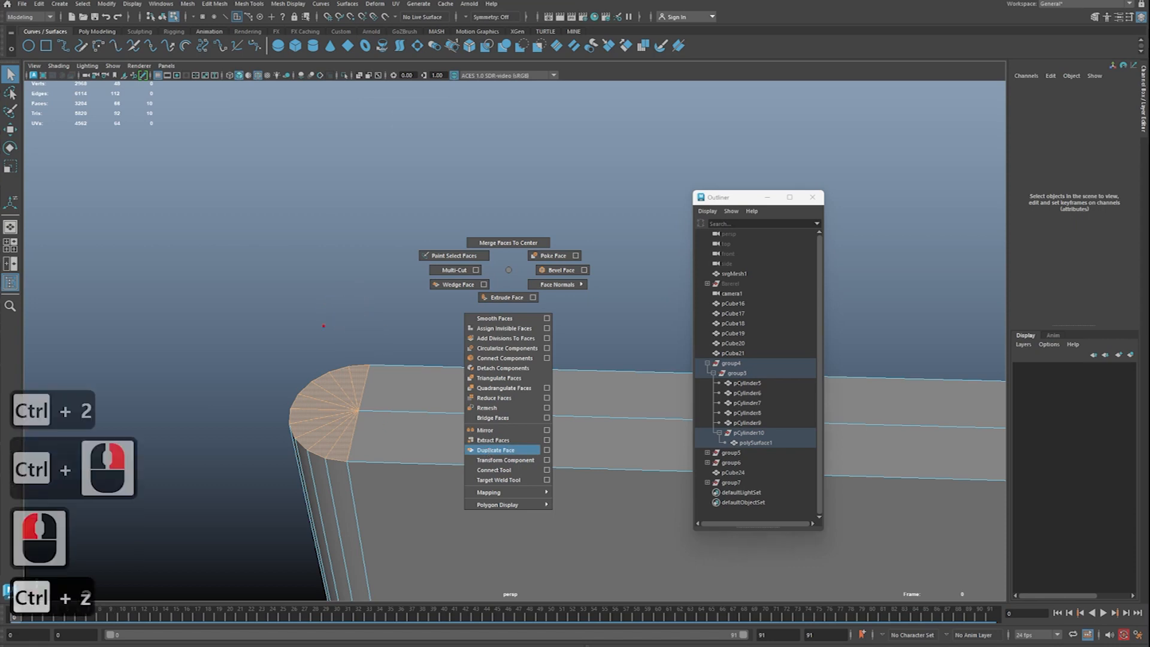
{"action": "mouse_move", "coordinate": [293, 303]}
{"action": "left_mouse_down"}
{"action": "mouse_move", "coordinate": [309, 281]}
{"action": "mouse_move", "coordinate": [320, 312]}
{"action": "left_mouse_up"}
{"action": "left_click", "coordinate": [277, 305]}
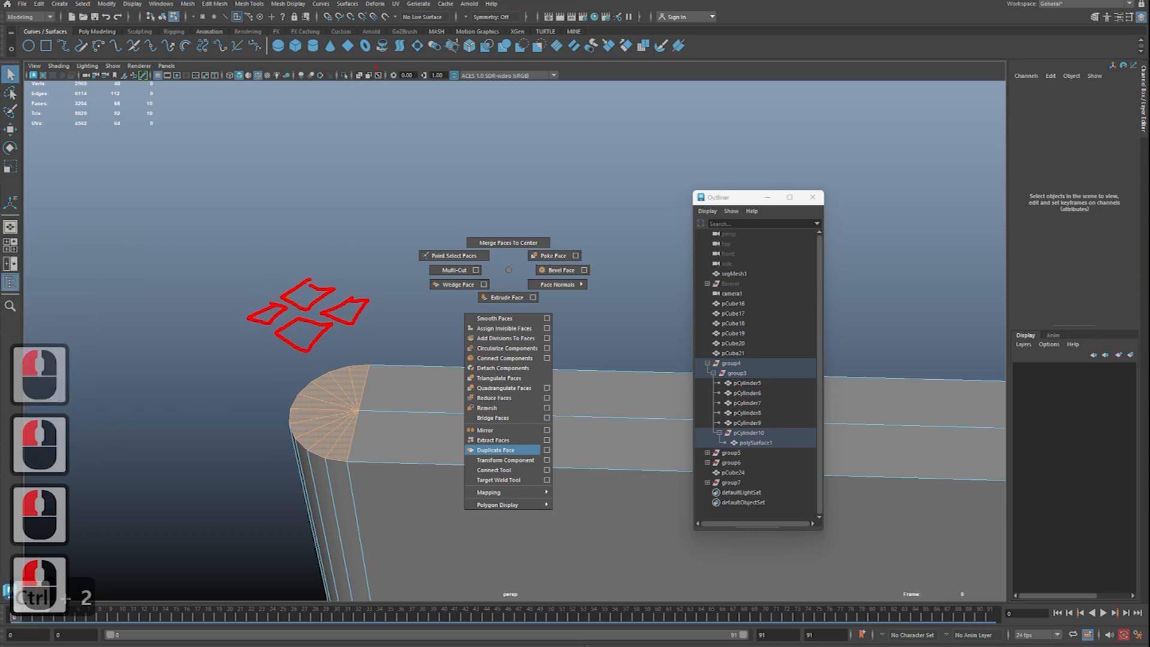
{"action": "left_click_drag", "start_coordinate": [164, 6], "coordinate": [181, 25], "text": "ctrl"}
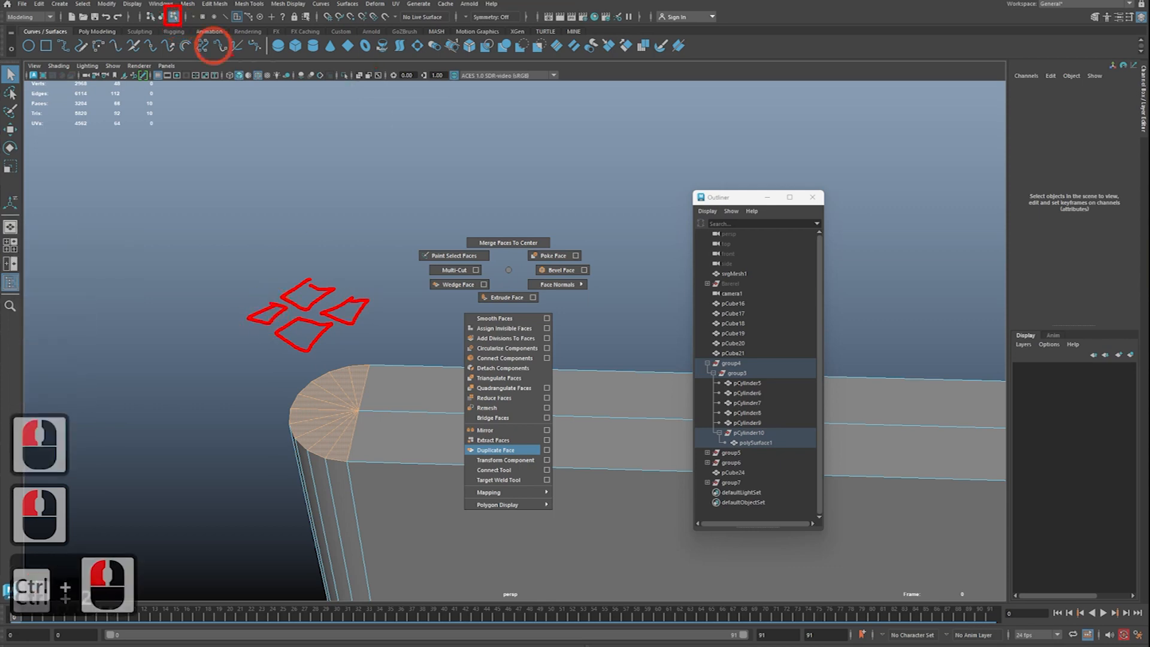
{"action": "key", "text": "ctrl+z"}
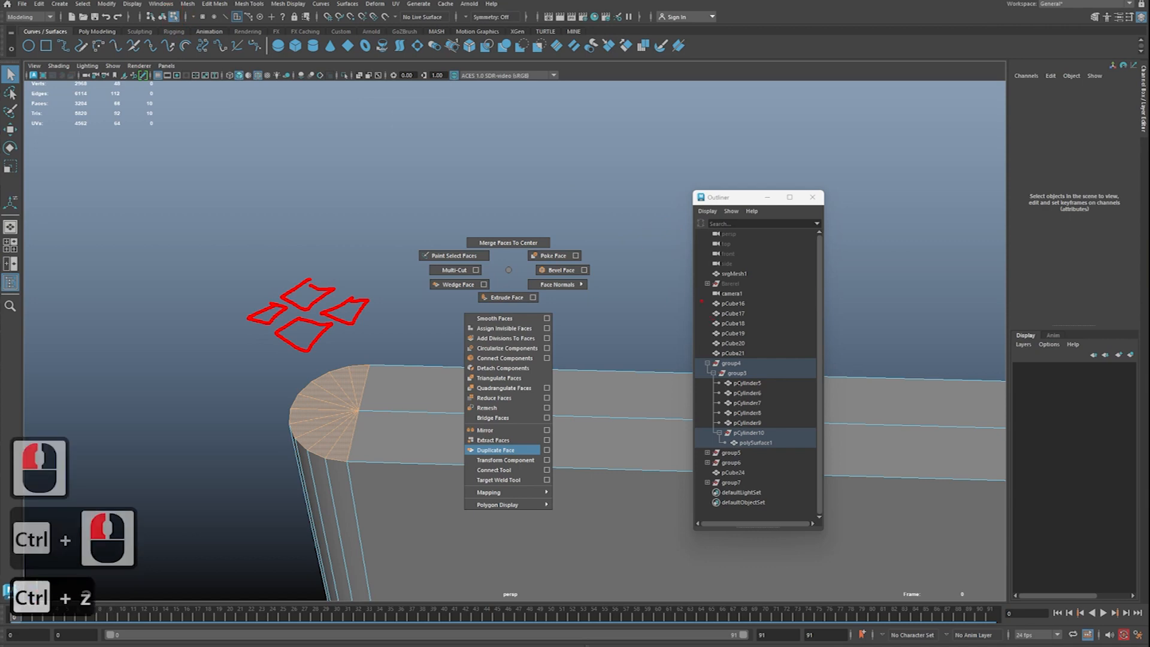
{"action": "left_click_drag", "start_coordinate": [730, 310], "coordinate": [730, 311], "text": "ctrl"}
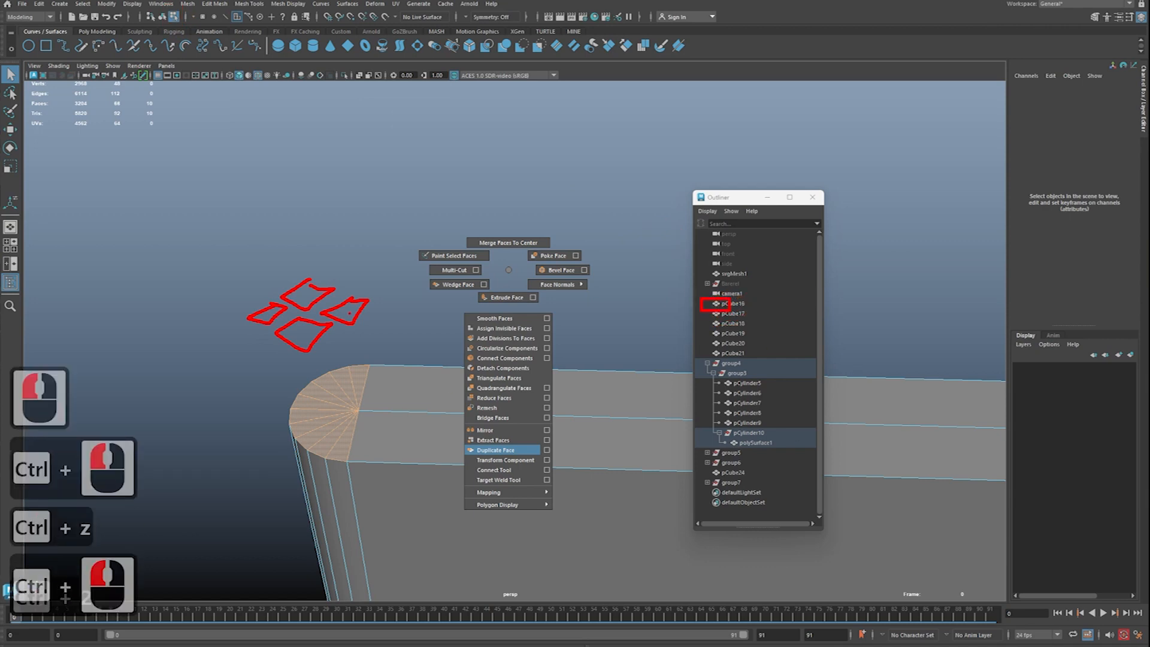
{"action": "left_click_drag", "start_coordinate": [361, 317], "coordinate": [398, 351], "text": "ctrl+shift"}
{"action": "key", "text": "r"}
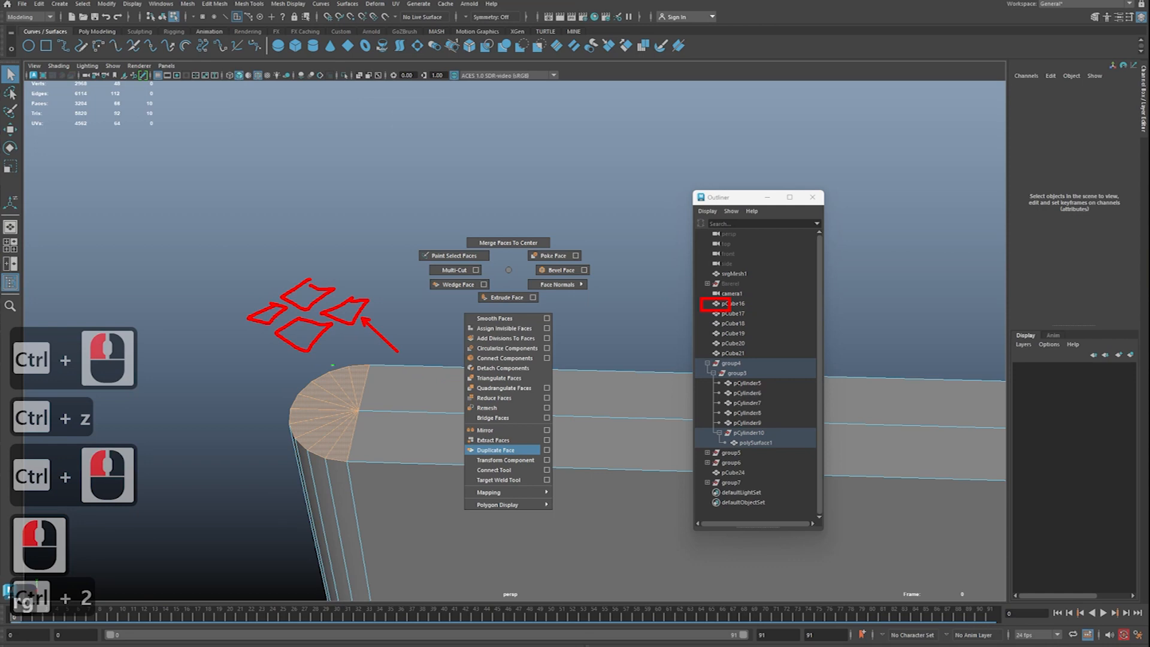
{"action": "left_click_drag", "start_coordinate": [263, 266], "coordinate": [257, 261]}
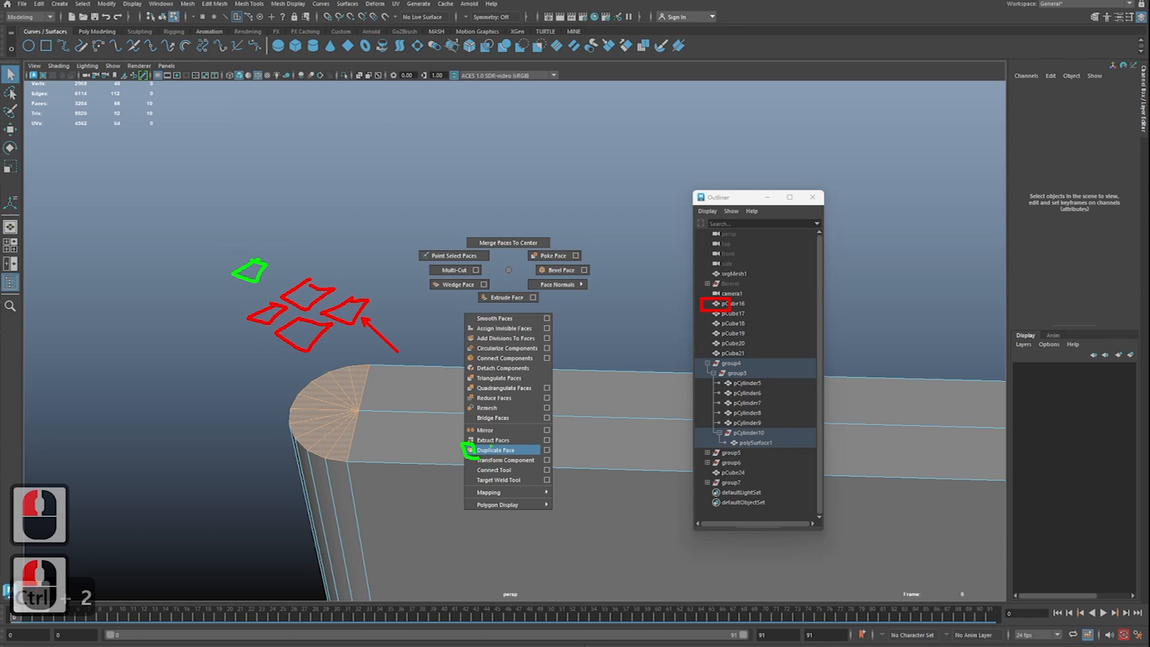
{"action": "left_click_drag", "start_coordinate": [458, 189], "coordinate": [502, 226], "text": "ctrl"}
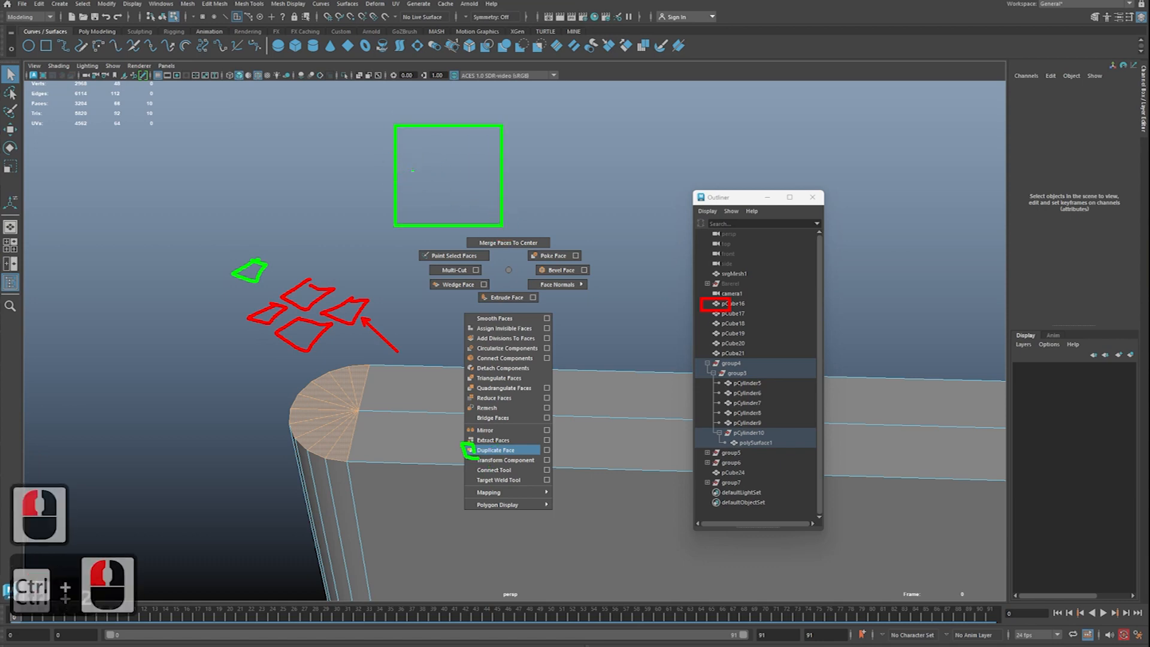
{"action": "key", "text": "ctrl+z"}
{"action": "mouse_move", "coordinate": [489, 109]}
{"action": "left_mouse_down"}
{"action": "mouse_move", "coordinate": [460, 109]}
{"action": "mouse_move", "coordinate": [501, 102]}
{"action": "left_mouse_up"}
{"action": "mouse_move", "coordinate": [503, 154]}
{"action": "left_mouse_down"}
{"action": "mouse_move", "coordinate": [437, 195]}
{"action": "mouse_move", "coordinate": [447, 164]}
{"action": "left_mouse_up"}
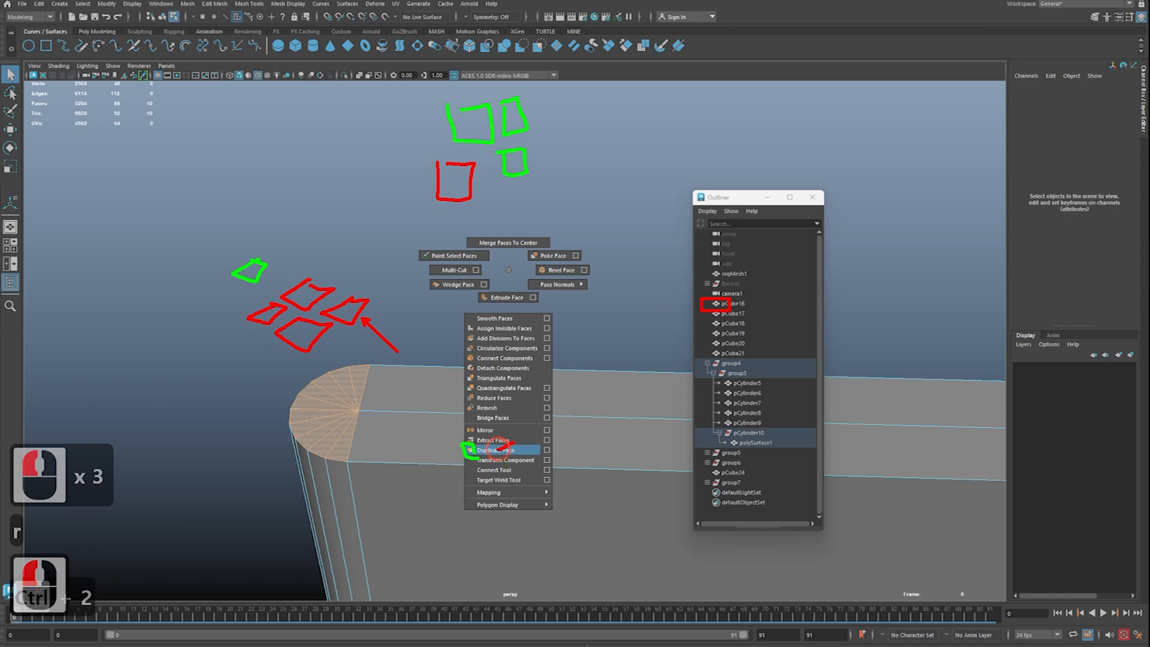
{"action": "key", "text": "Escape"}
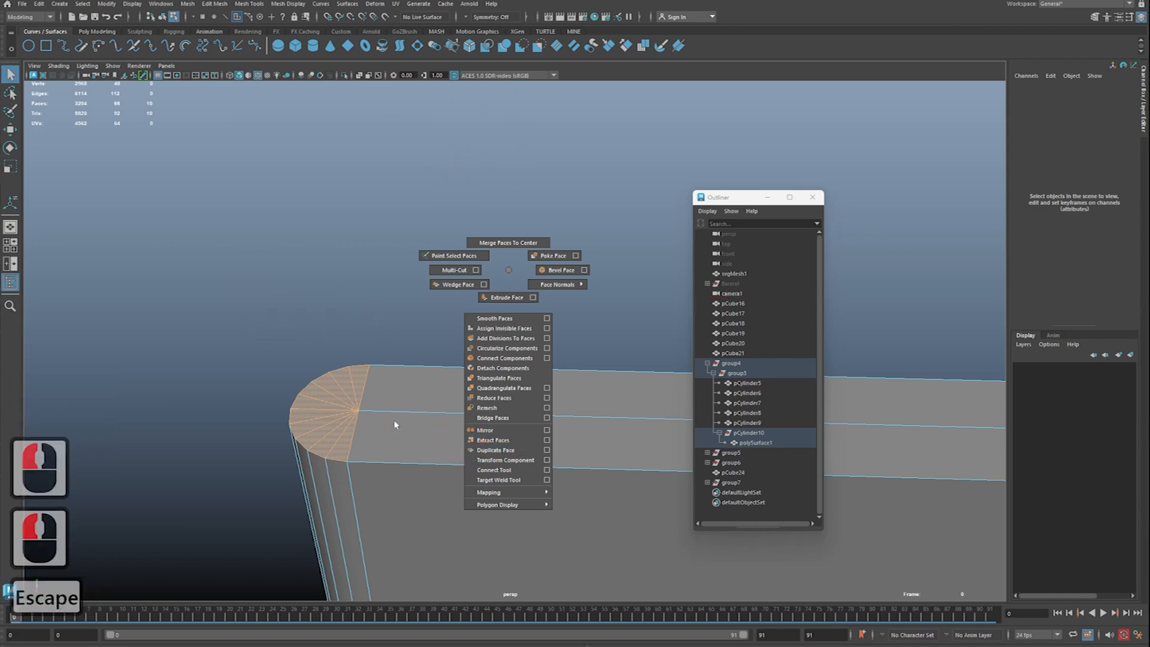
Step: Extract the selected cap faces from polySurface1 and expand polySurface1 in the Outliner
{"action": "left_click", "coordinate": [498, 442]}
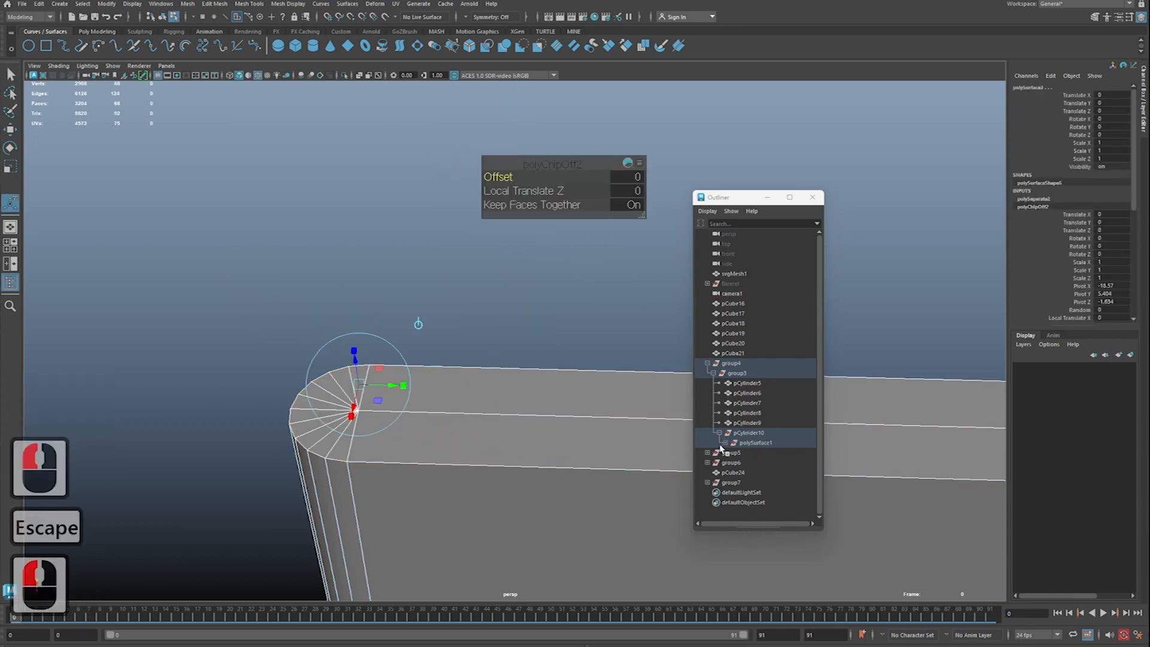
{"action": "left_click", "coordinate": [501, 355]}
{"action": "left_click", "coordinate": [743, 443]}
{"action": "left_click", "coordinate": [725, 442]}
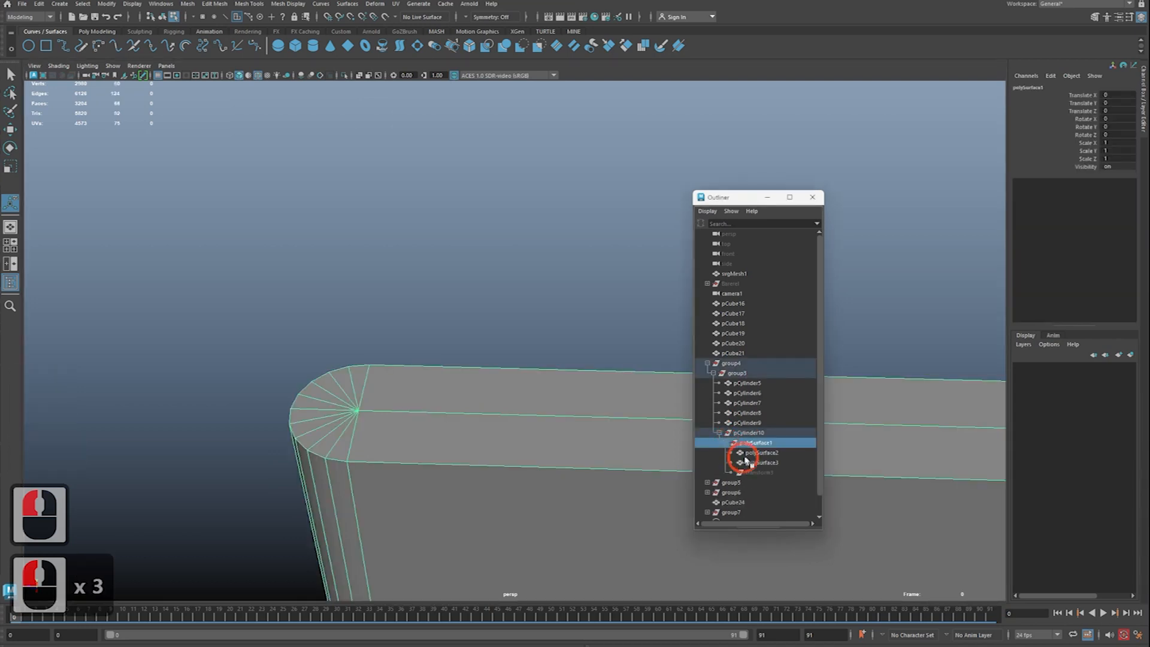
Step: Select the extracted cap polySurface3, activate the Move tool and place its pivot on the cap
{"action": "left_click", "coordinate": [742, 454]}
{"action": "left_click", "coordinate": [754, 461]}
{"action": "left_click", "coordinate": [754, 463]}
{"action": "key", "text": "w"}
{"action": "left_click_drag", "start_coordinate": [468, 377], "coordinate": [412, 357], "text": "alt"}
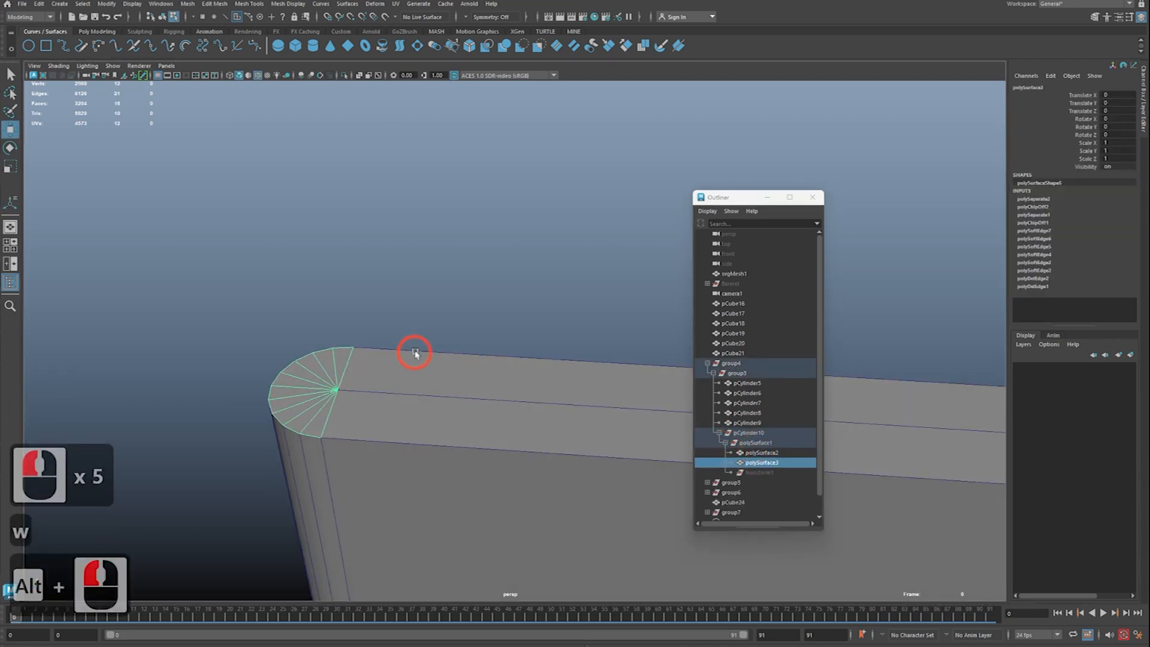
{"action": "key", "text": "d"}
{"action": "left_click", "coordinate": [465, 277]}
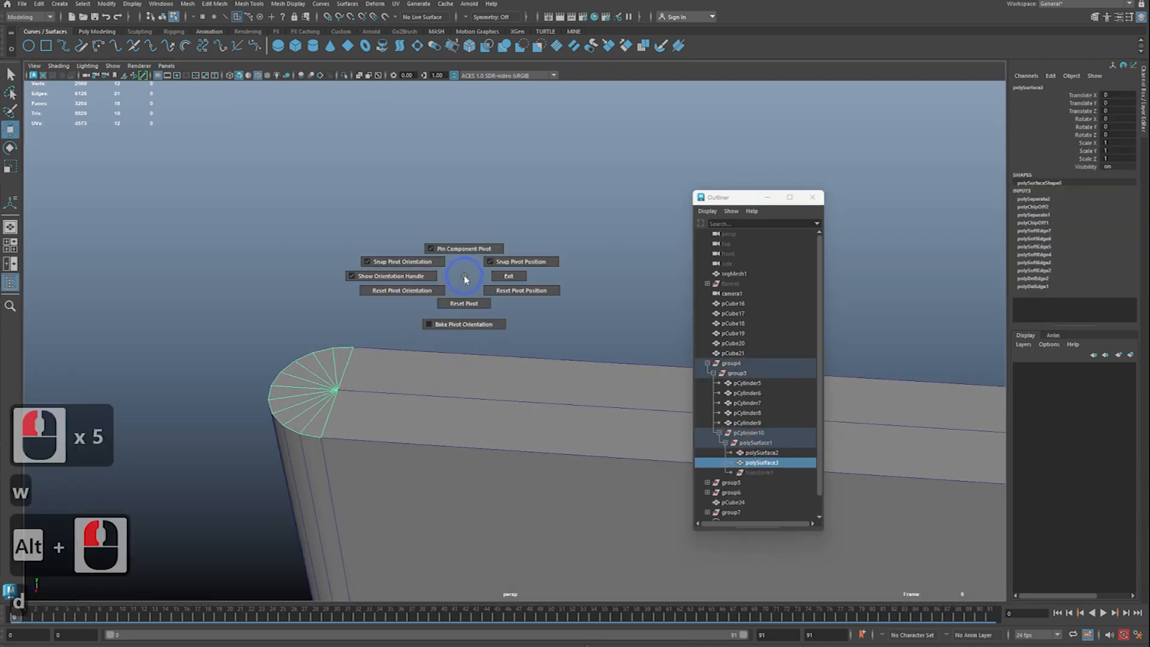
{"action": "right_click_drag", "start_coordinate": [465, 277], "coordinate": [473, 320]}
Step: Lift the extracted cap polySurface3 off the panel to Translate Z -0.623 and inspect the opening beneath it
{"action": "left_click_drag", "start_coordinate": [298, 353], "coordinate": [285, 234]}
{"action": "left_click_drag", "start_coordinate": [413, 368], "coordinate": [546, 389], "text": "alt"}
{"action": "key", "text": "f"}
{"action": "right_click_drag", "start_coordinate": [515, 392], "coordinate": [353, 388], "text": "alt"}
{"action": "right_click_drag", "start_coordinate": [461, 399], "coordinate": [431, 399], "text": "alt"}
{"action": "left_click_drag", "start_coordinate": [563, 395], "coordinate": [459, 397], "text": "alt"}
{"action": "middle_click_drag", "start_coordinate": [479, 397], "coordinate": [329, 324], "text": "alt"}
{"action": "right_click_drag", "start_coordinate": [371, 337], "coordinate": [407, 341], "text": "alt"}
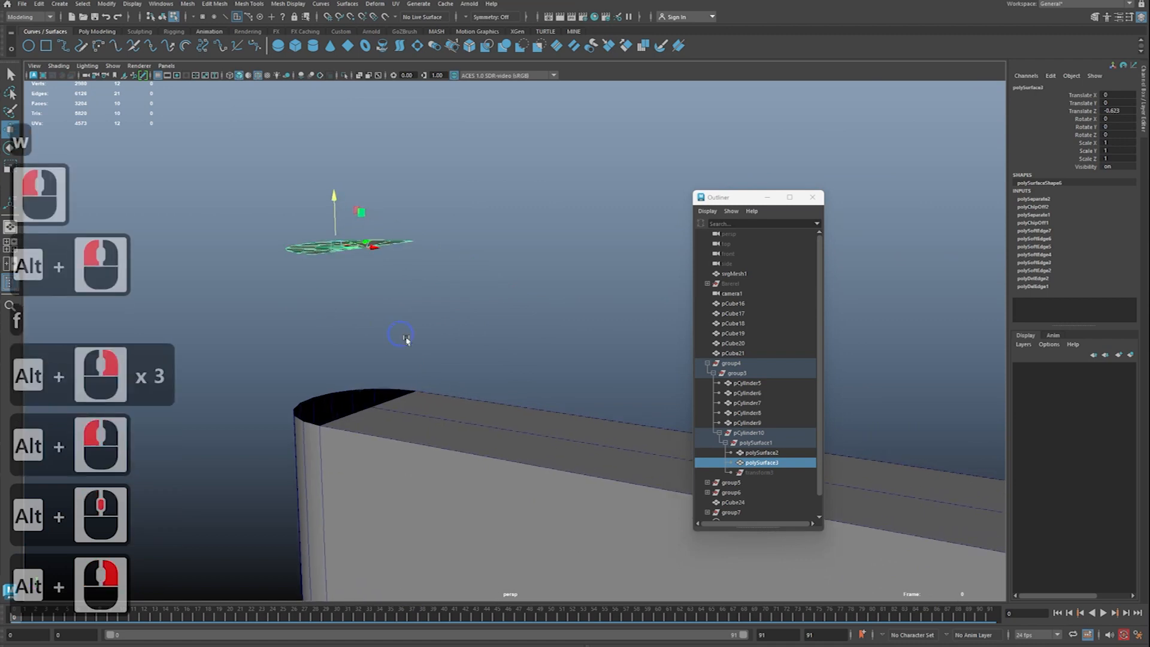
{"action": "left_click_drag", "start_coordinate": [415, 330], "coordinate": [422, 349], "text": "alt"}
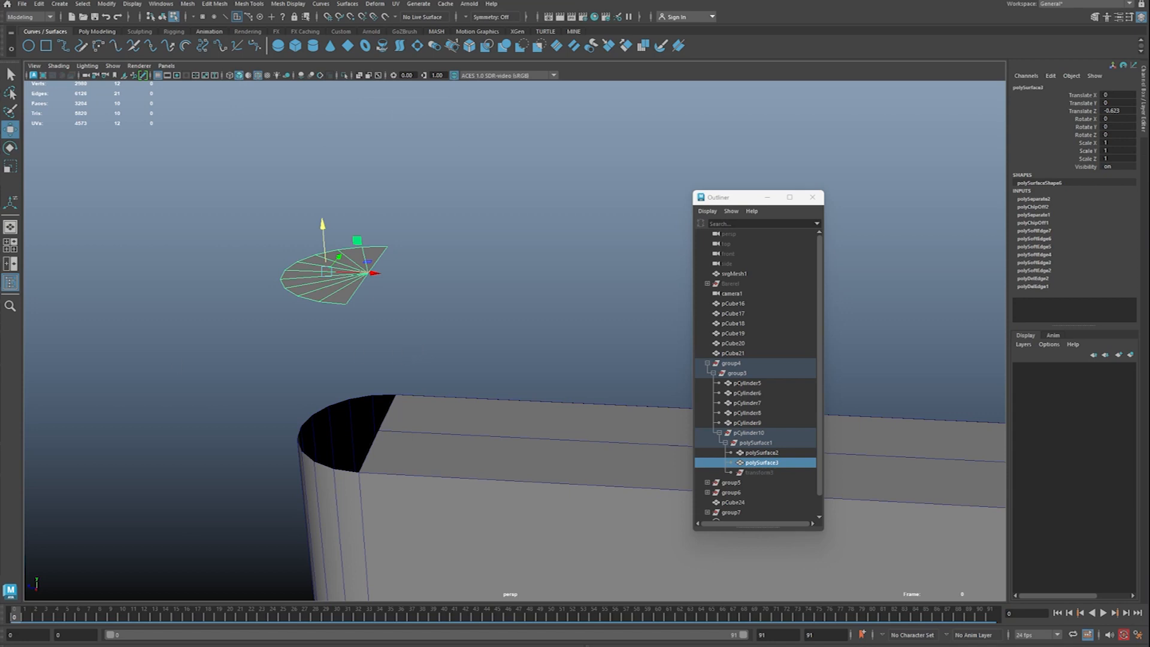
{"action": "left_click", "coordinate": [323, 225]}
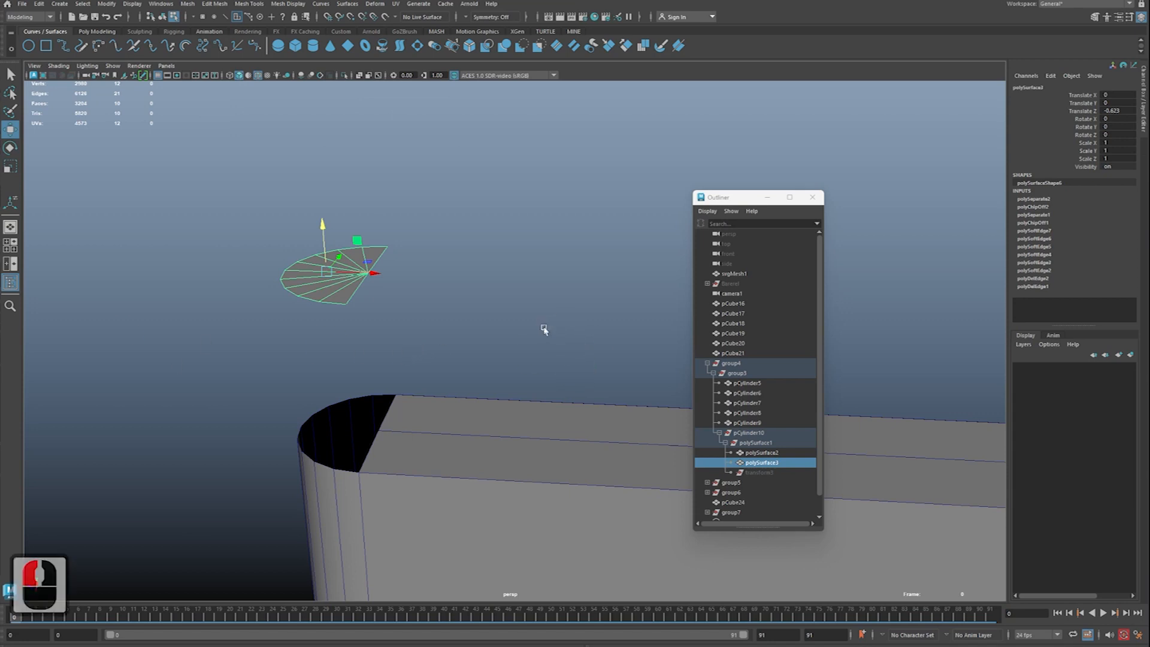
Step: Undo the lift of the extracted cap polySurface3
{"action": "middle_click_drag", "start_coordinate": [546, 330], "coordinate": [538, 332], "text": "alt"}
{"action": "right_click_drag", "start_coordinate": [539, 332], "coordinate": [535, 336], "text": "alt"}
{"action": "left_click_drag", "start_coordinate": [535, 336], "coordinate": [531, 341], "text": "alt"}
{"action": "key", "text": "z"}
{"action": "right_click_drag", "start_coordinate": [484, 356], "coordinate": [472, 324], "text": "alt"}
{"action": "middle_click_drag", "start_coordinate": [472, 324], "coordinate": [437, 310], "text": "alt"}
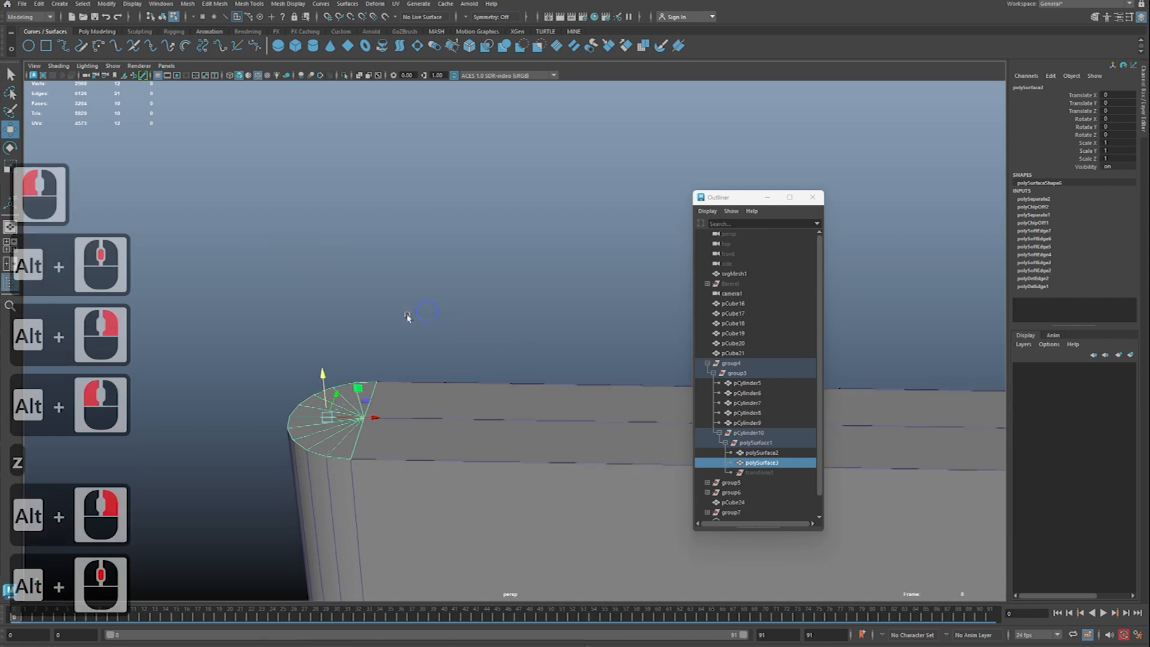
{"action": "right_click_drag", "start_coordinate": [437, 311], "coordinate": [383, 307], "text": "alt"}
{"action": "left_click_drag", "start_coordinate": [383, 306], "coordinate": [369, 298], "text": "alt"}
{"action": "middle_click_drag", "start_coordinate": [369, 298], "coordinate": [360, 308], "text": "alt"}
{"action": "right_click_drag", "start_coordinate": [359, 309], "coordinate": [398, 331], "text": "alt"}
{"action": "left_click_drag", "start_coordinate": [397, 331], "coordinate": [448, 337], "text": "alt"}
Step: Return to object selection and select both separated pieces, polySurface2 and polySurface3
{"action": "key", "text": "q"}
{"action": "left_click_drag", "start_coordinate": [421, 262], "coordinate": [316, 405]}
{"action": "left_click", "coordinate": [474, 255]}
{"action": "left_click", "coordinate": [474, 254]}
{"action": "right_click_drag", "start_coordinate": [474, 253], "coordinate": [485, 228]}
{"action": "left_click", "coordinate": [444, 264]}
{"action": "left_click_drag", "start_coordinate": [419, 282], "coordinate": [160, 452]}
{"action": "left_click_drag", "start_coordinate": [436, 288], "coordinate": [213, 406]}
{"action": "left_click", "coordinate": [743, 403]}
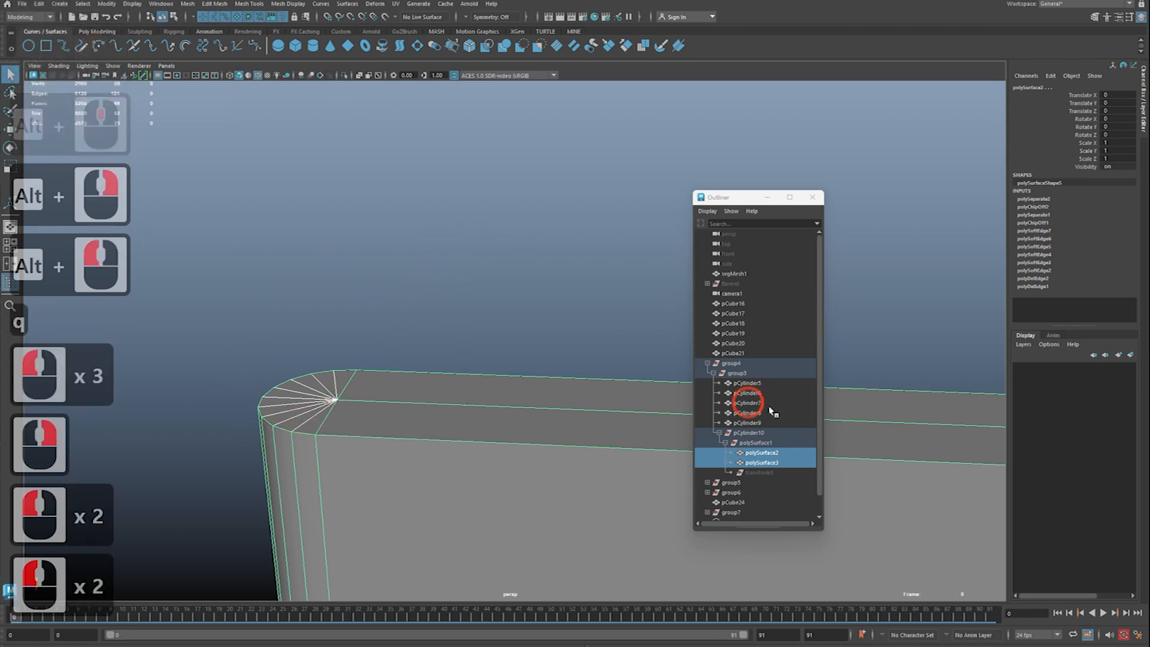
{"action": "key", "text": "ctrl+2"}
{"action": "mouse_move", "coordinate": [785, 465]}
{"action": "left_mouse_down"}
{"action": "mouse_move", "coordinate": [830, 479]}
{"action": "mouse_move", "coordinate": [819, 471]}
{"action": "left_mouse_up"}
{"action": "key", "text": "ctrl+z"}
{"action": "key", "text": "q"}
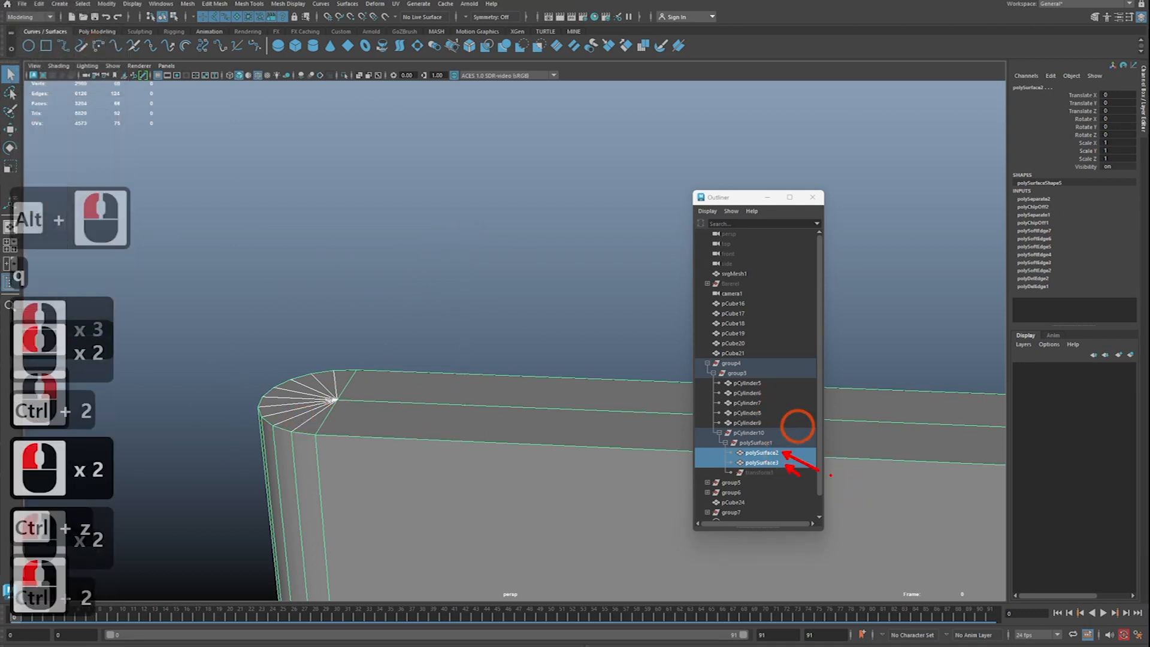
{"action": "key", "text": "Escape"}
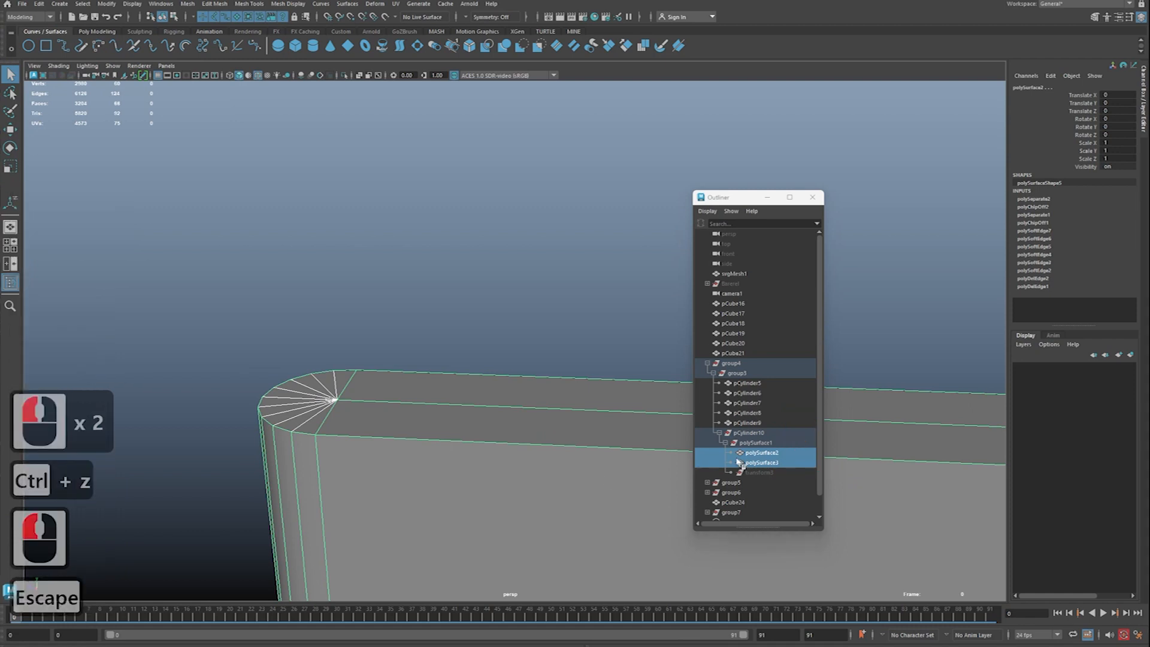
Step: Select polySurface2 and polySurface3 together and delete their construction history
{"action": "left_click", "coordinate": [764, 472]}
{"action": "left_click", "coordinate": [779, 462]}
{"action": "left_click", "coordinate": [782, 454], "text": "shift"}
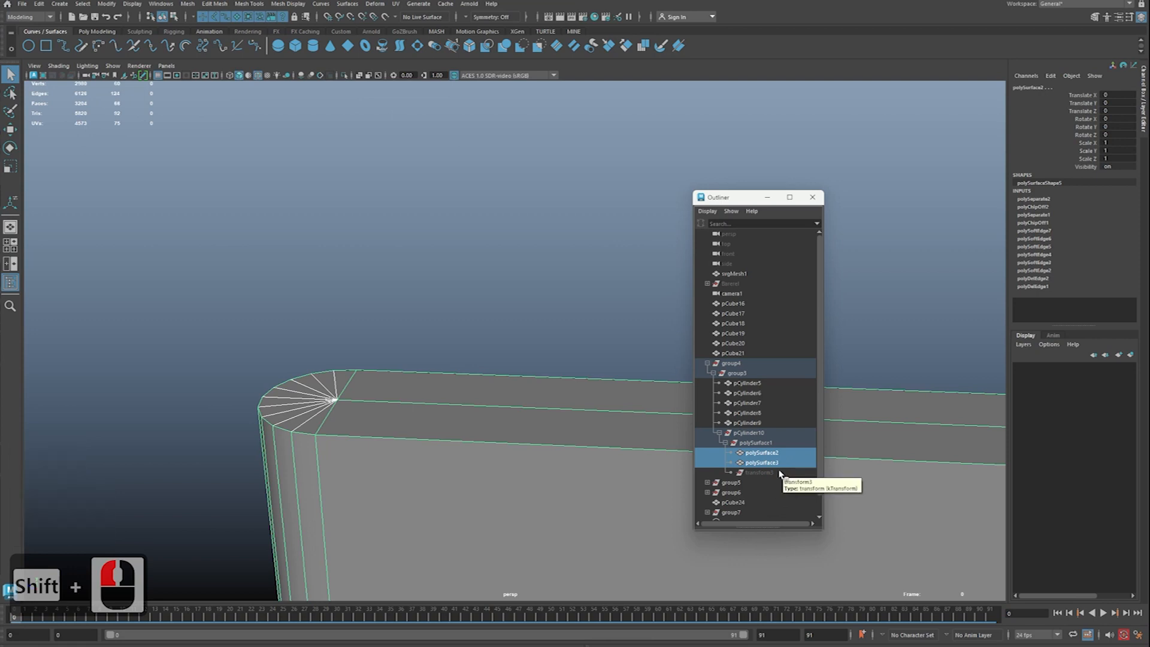
{"action": "left_click", "coordinate": [785, 452]}
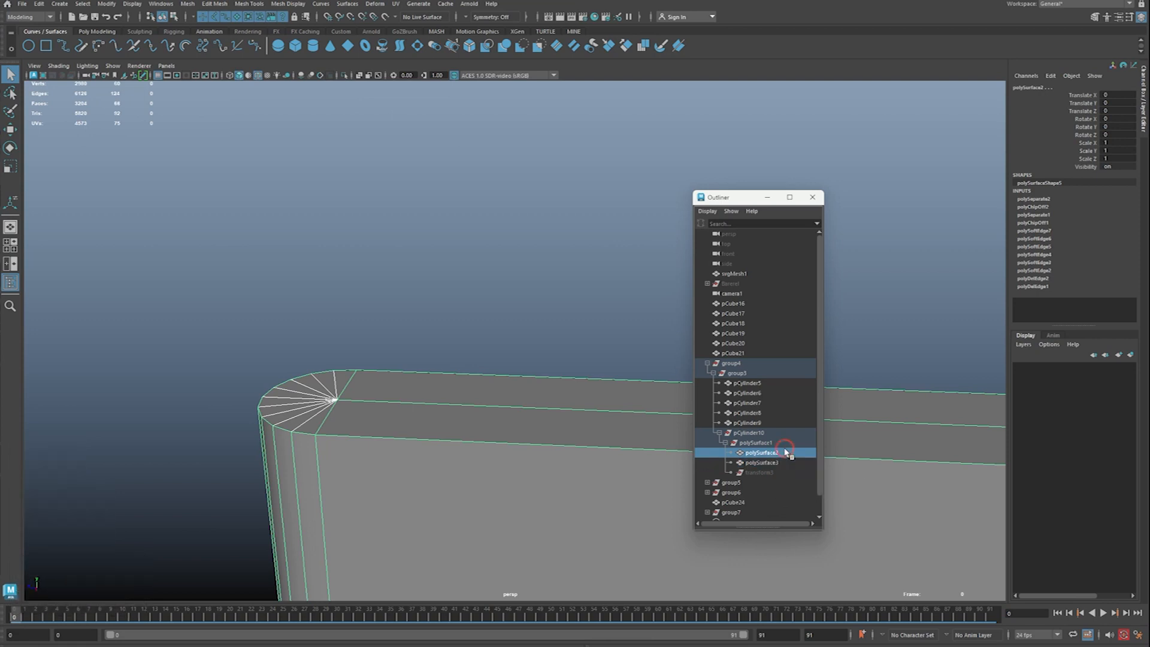
{"action": "left_click", "coordinate": [782, 457], "text": "shift"}
{"action": "left_click", "coordinate": [777, 466], "text": "shift"}
{"action": "key", "text": "alt+shift+d"}
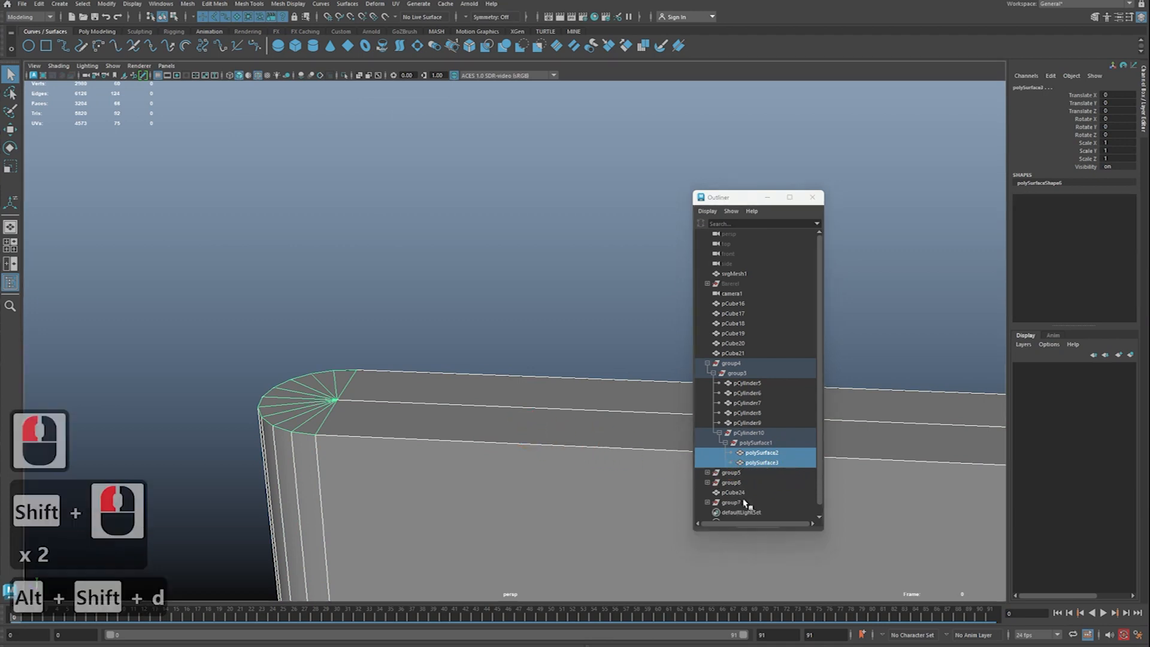
{"action": "key", "text": "ctrl+2"}
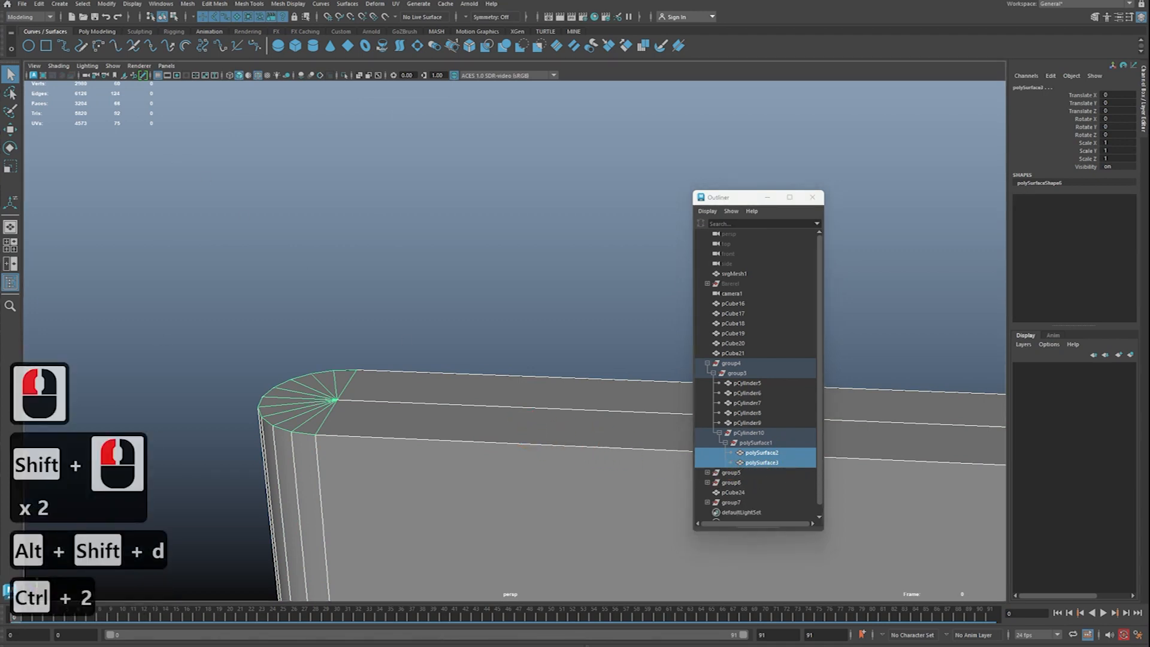
{"action": "left_click", "coordinate": [167, 588], "text": "shift"}
{"action": "key", "text": "Escape"}
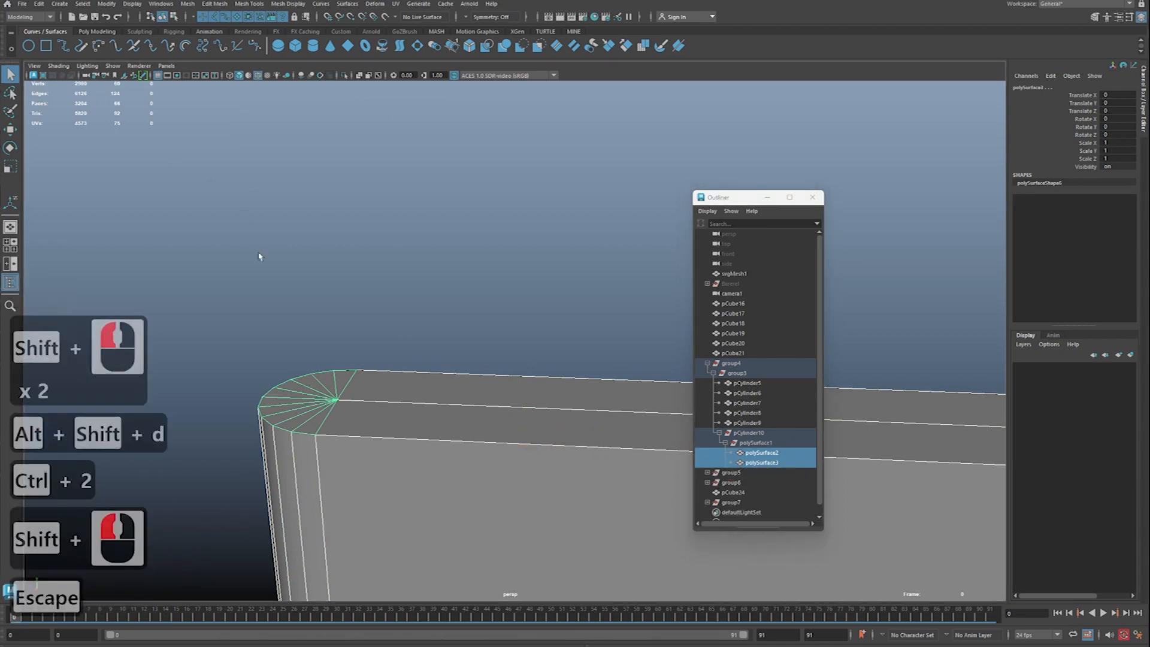
Step: Undo the history deletion and instead delete the hidden transform node beneath polySurface3
{"action": "key", "text": "z"}
{"action": "left_click", "coordinate": [760, 472]}
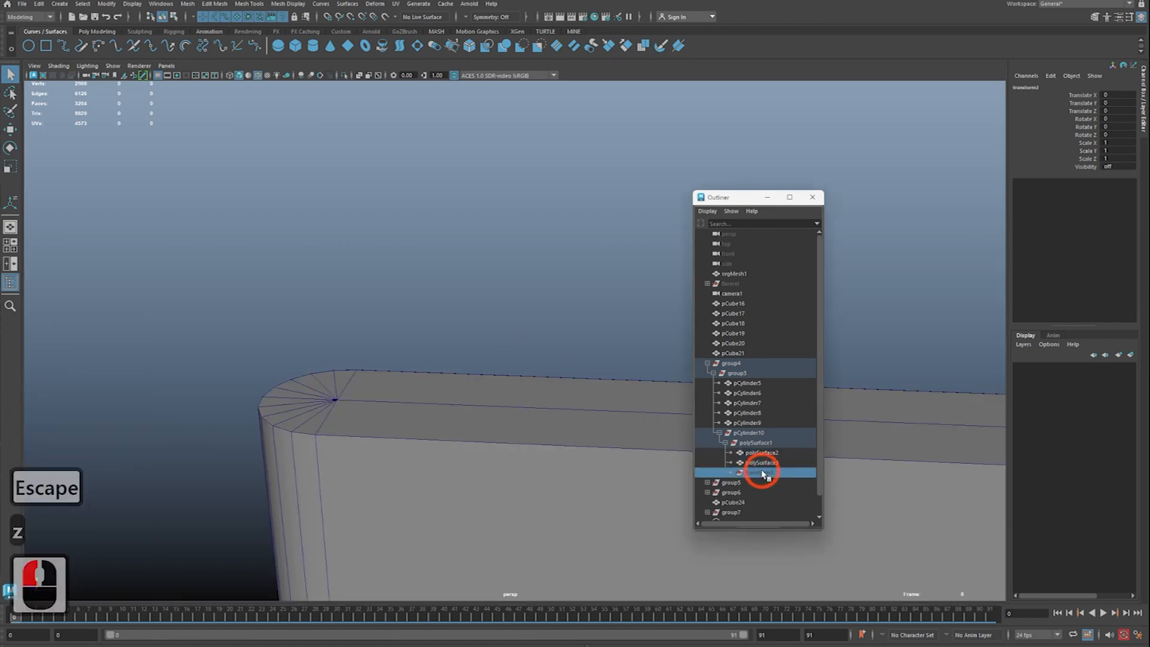
{"action": "key", "text": "Delete"}
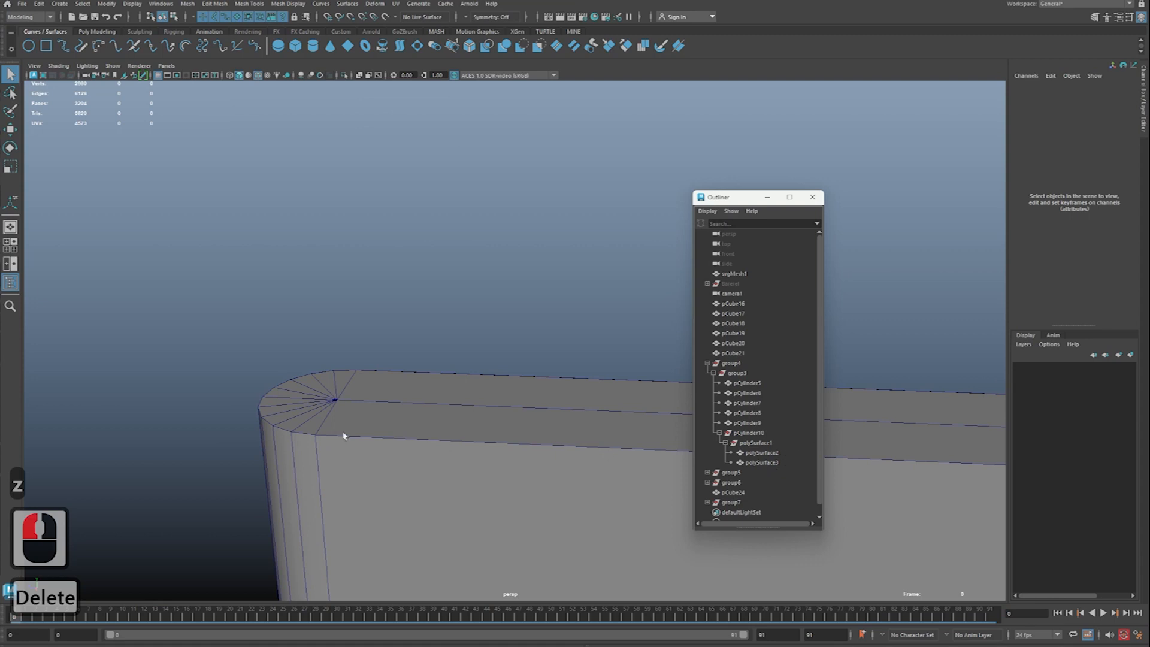
Step: Undo the deletion of the transform node, restoring the selection of polySurface2 and polySurface3
{"action": "left_click", "coordinate": [357, 417]}
{"action": "key", "text": "z"}
{"action": "key", "text": "z"}
{"action": "key", "text": "z"}
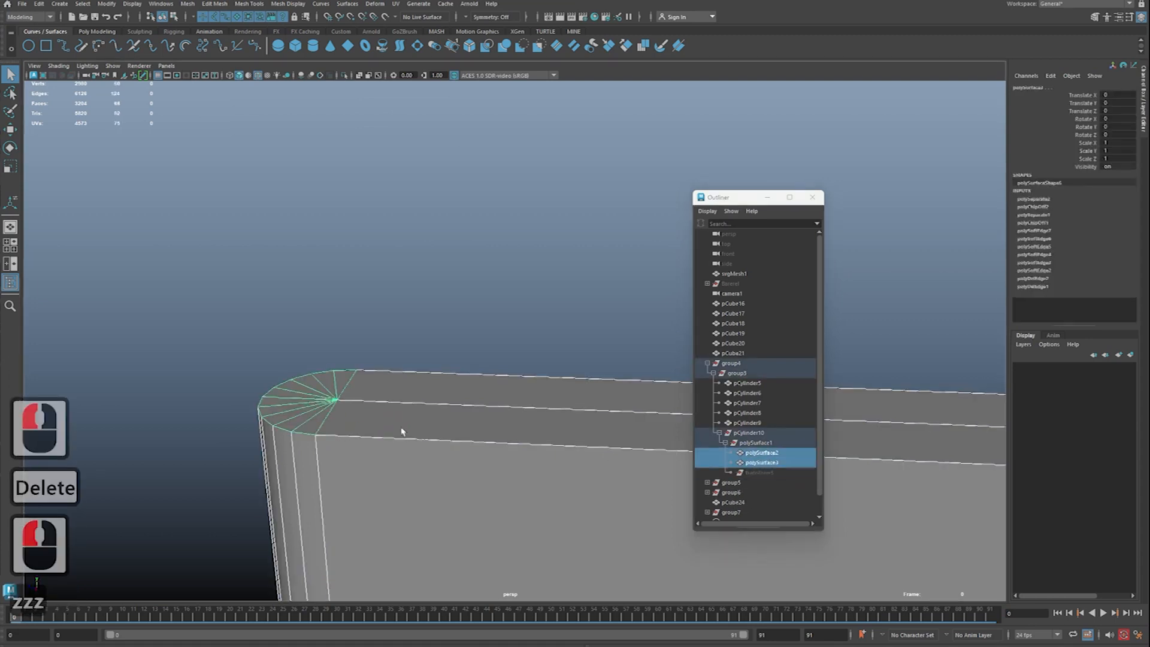
Step: Delete the construction history of the selected polySurface2 and polySurface3
{"action": "left_click", "coordinate": [429, 276]}
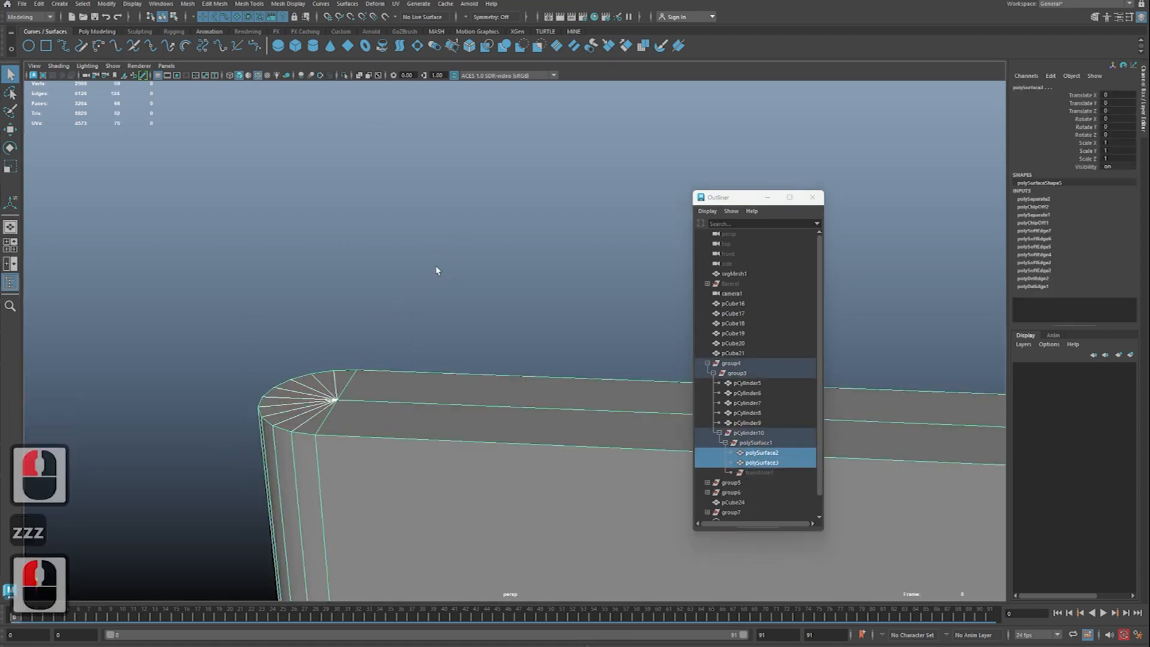
{"action": "right_click", "coordinate": [437, 270]}
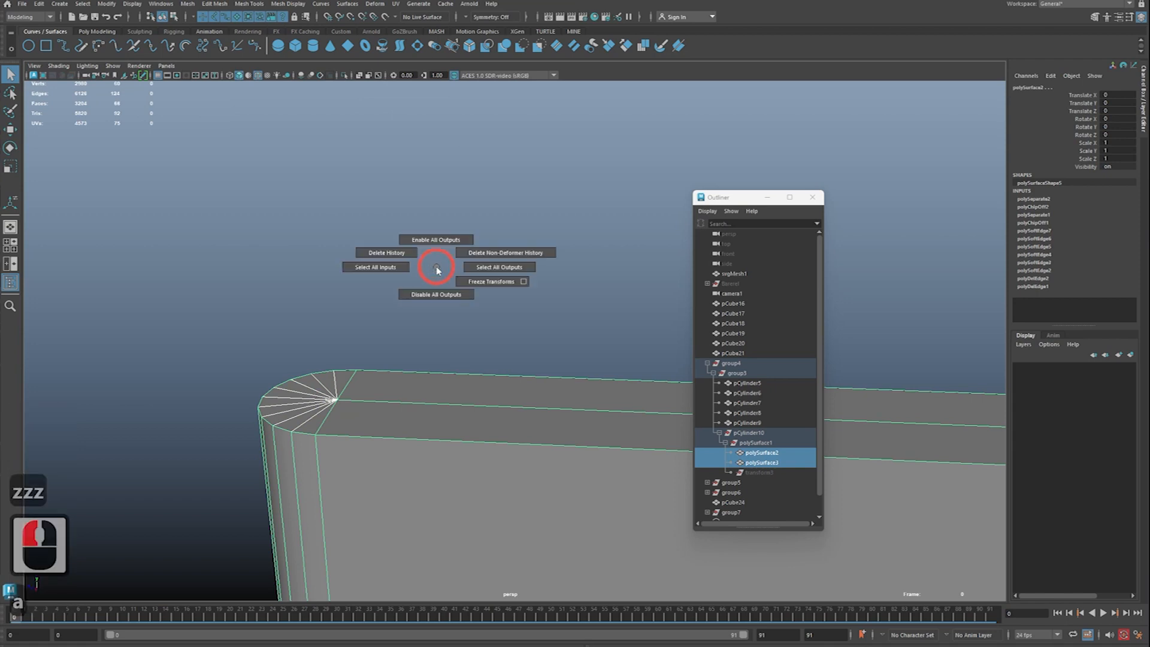
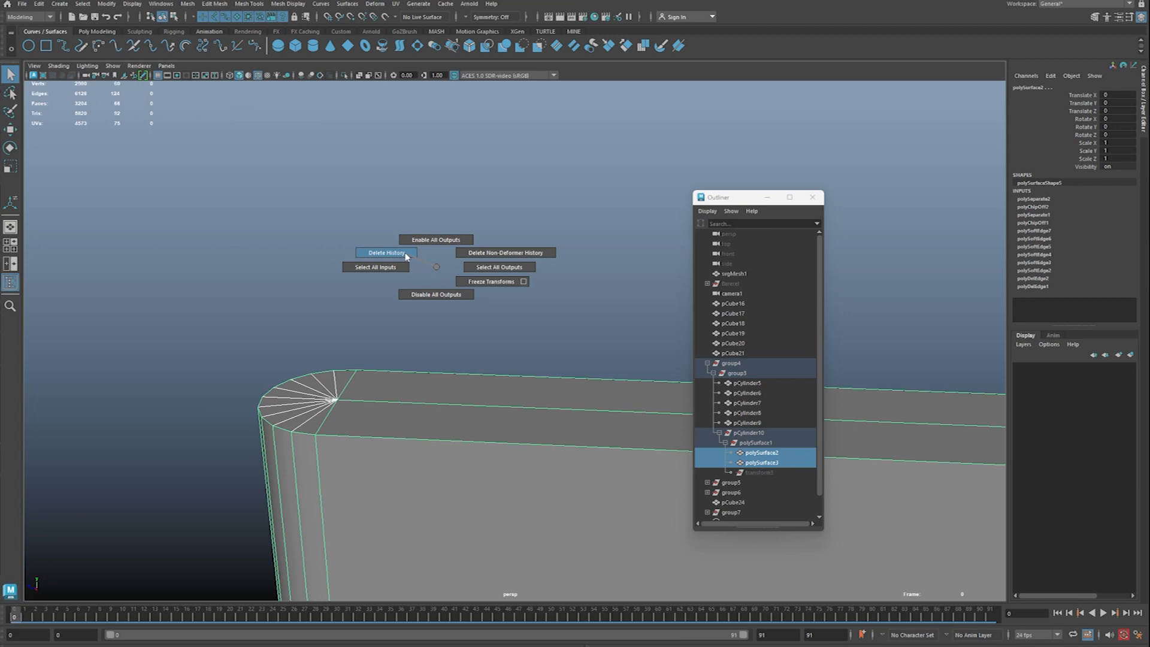
{"action": "left_click", "coordinate": [406, 256]}
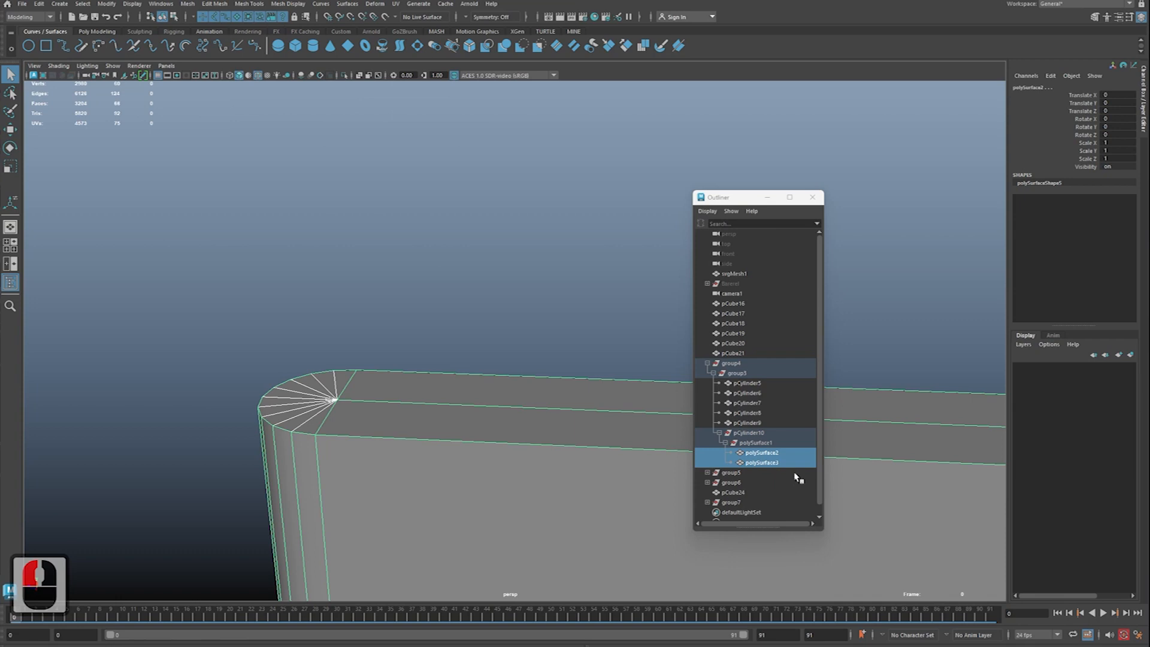
Step: Review the Delete by Type options for history, then repeat Delete History on the two selected pieces
{"action": "left_click", "coordinate": [41, 4]}
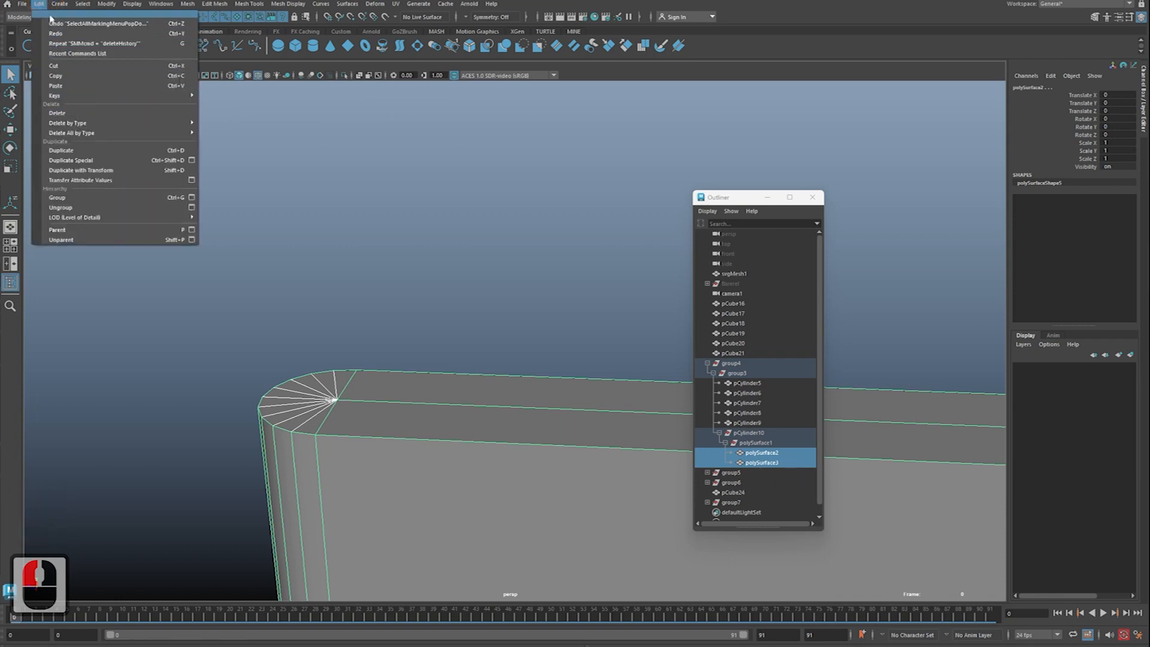
{"action": "mouse_move", "coordinate": [109, 6]}
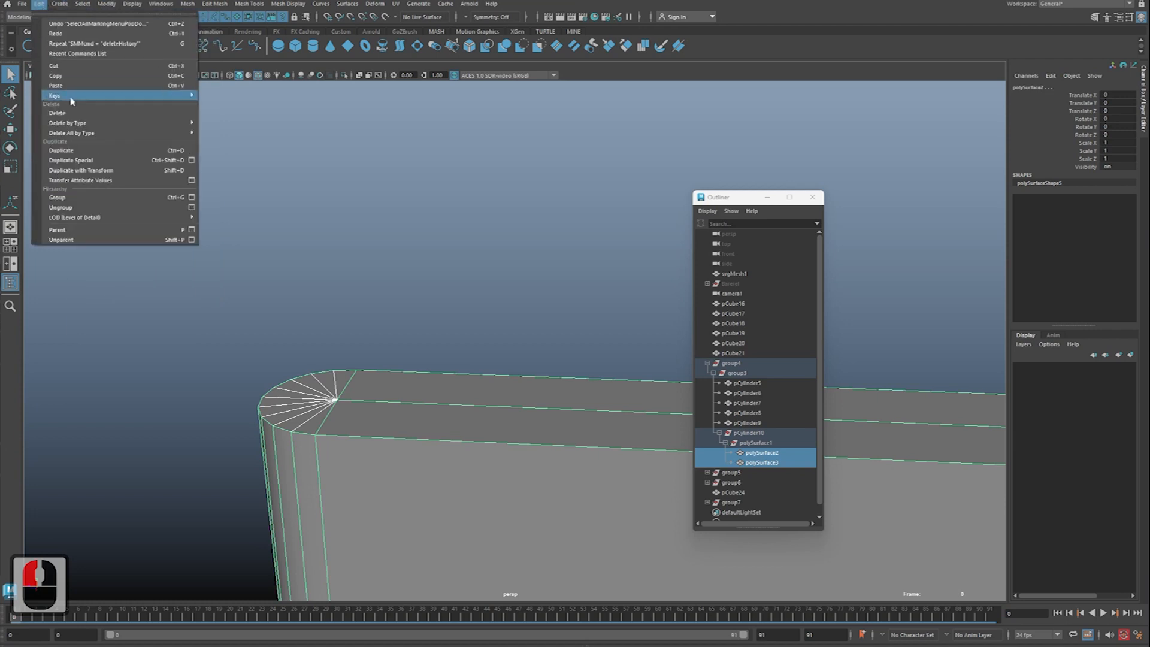
{"action": "mouse_move", "coordinate": [84, 123]}
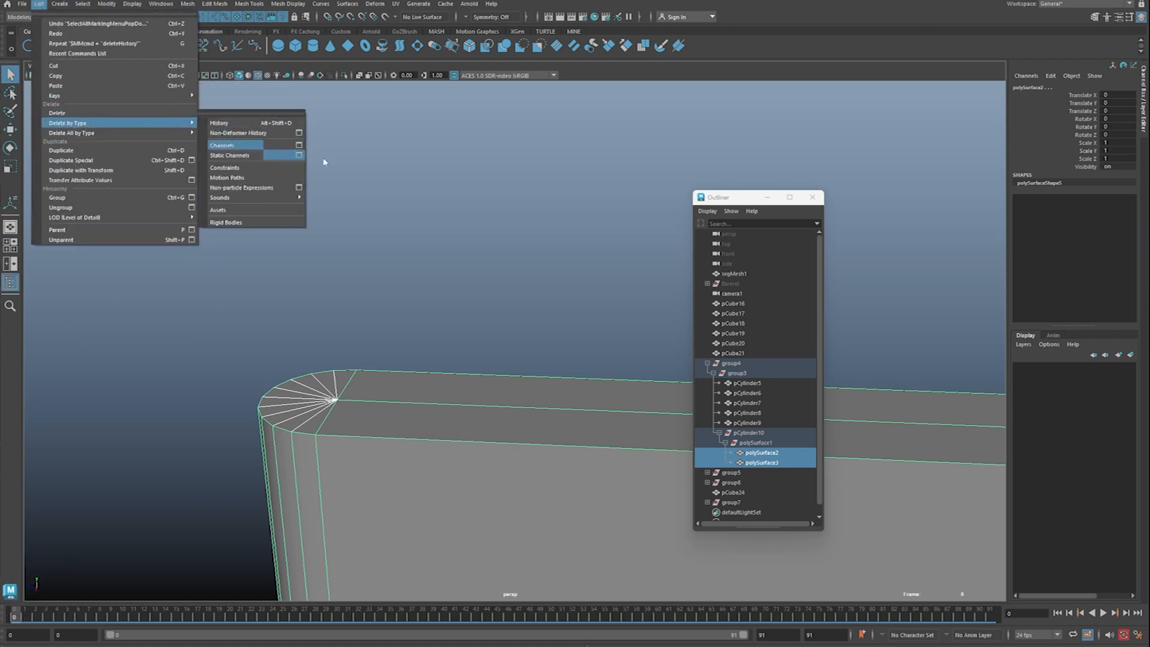
{"action": "left_click_drag", "start_coordinate": [478, 232], "coordinate": [269, 418]}
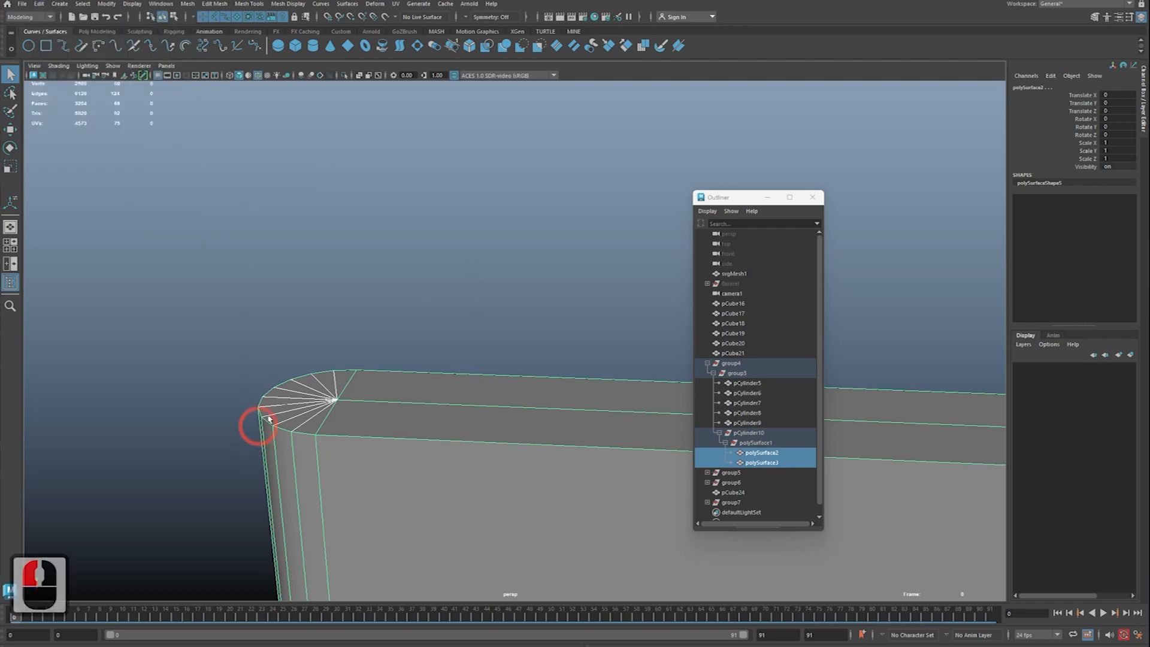
{"action": "key", "text": "a"}
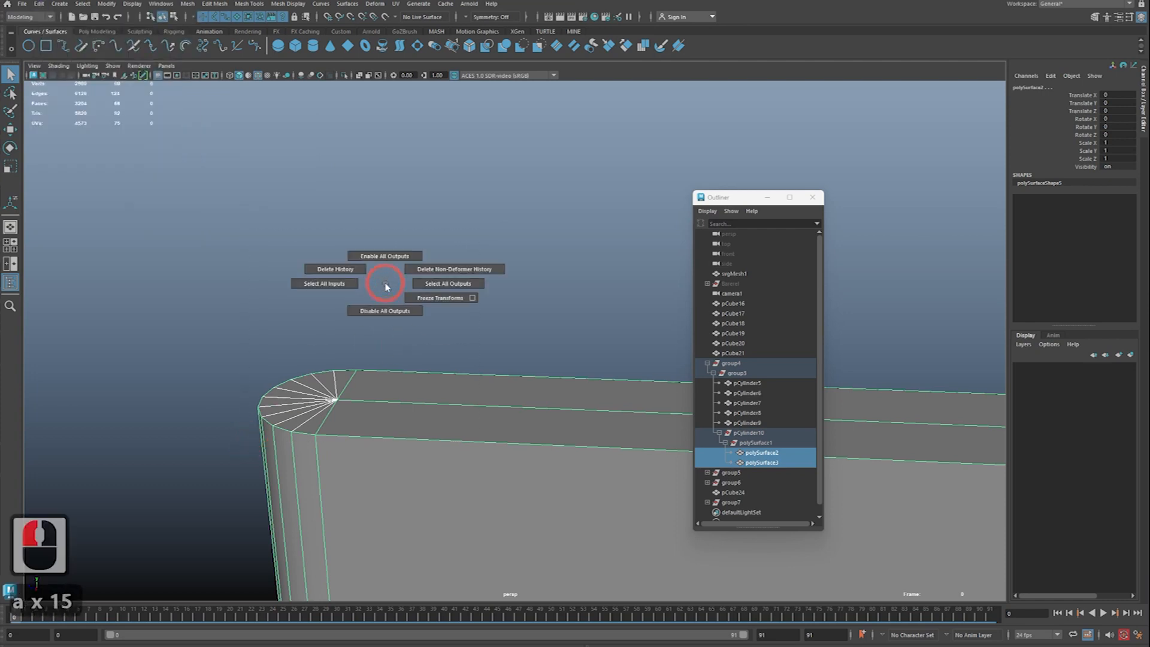
{"action": "left_click", "coordinate": [350, 270]}
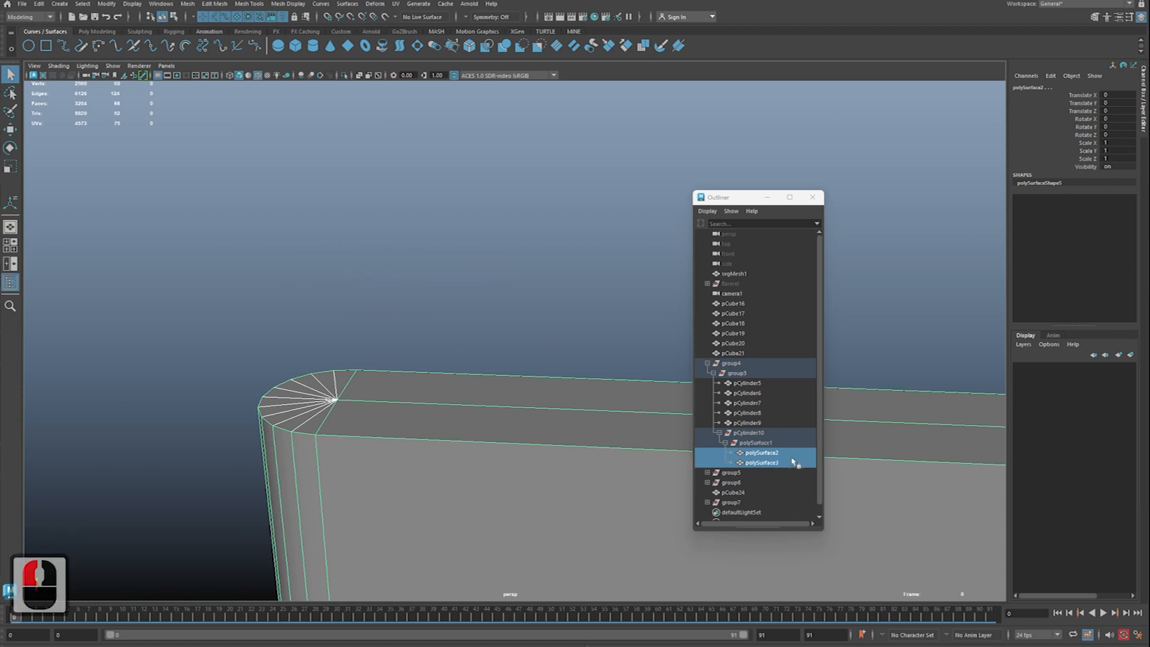
{"action": "left_click_drag", "start_coordinate": [284, 425], "coordinate": [240, 454]}
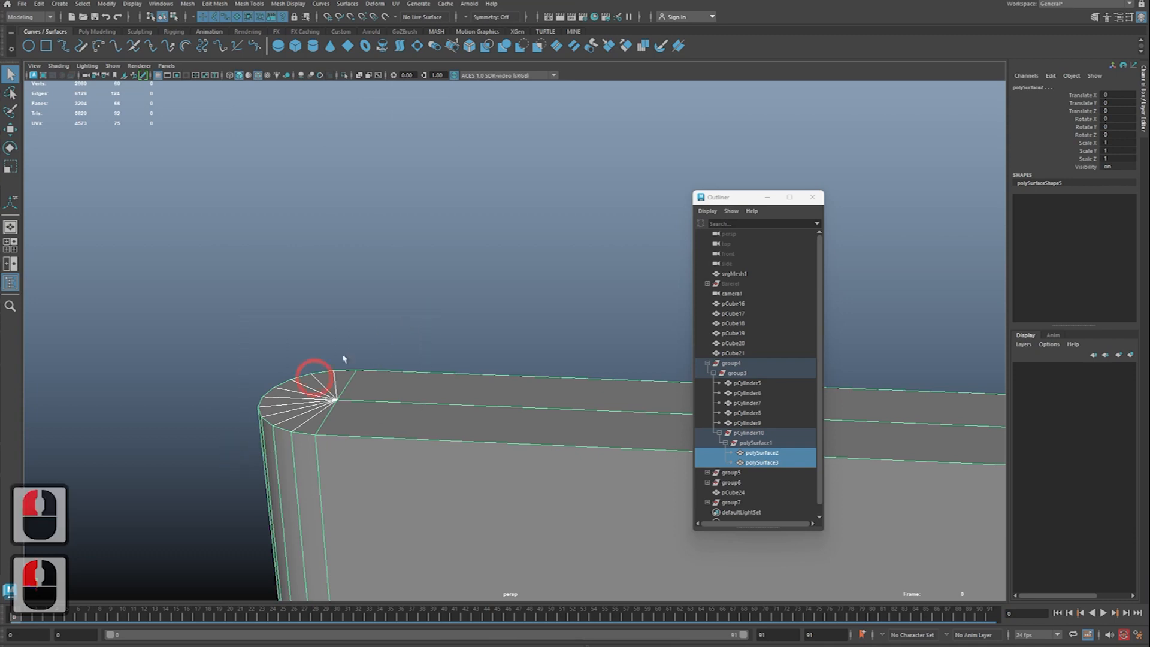
{"action": "left_click", "coordinate": [264, 427]}
{"action": "left_click", "coordinate": [403, 417]}
{"action": "left_click", "coordinate": [308, 397]}
{"action": "left_click", "coordinate": [377, 401]}
{"action": "left_click", "coordinate": [314, 392]}
{"action": "left_click", "coordinate": [391, 393]}
{"action": "left_click", "coordinate": [333, 388]}
{"action": "left_click", "coordinate": [429, 385], "text": "shift"}
Step: Combine polySurface2 and polySurface3 into one mesh and delete the combined mesh's history
{"action": "right_click_drag", "start_coordinate": [470, 167], "coordinate": [462, 385], "text": "shift"}
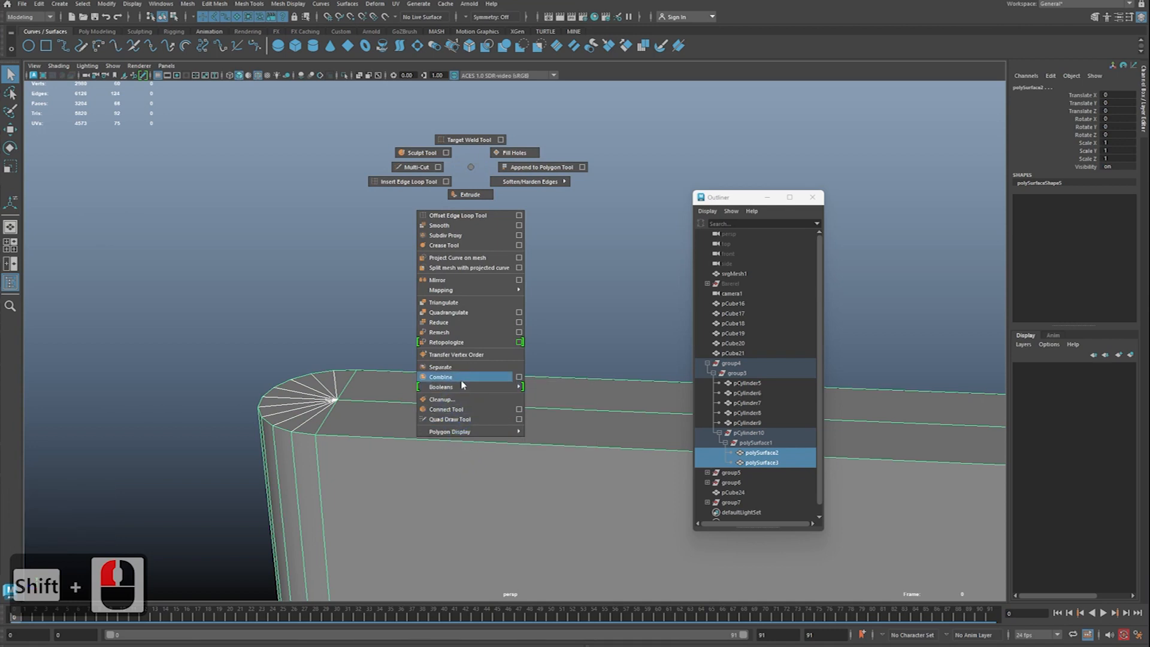
{"action": "right_click_drag", "start_coordinate": [463, 385], "coordinate": [462, 385], "text": "shift"}
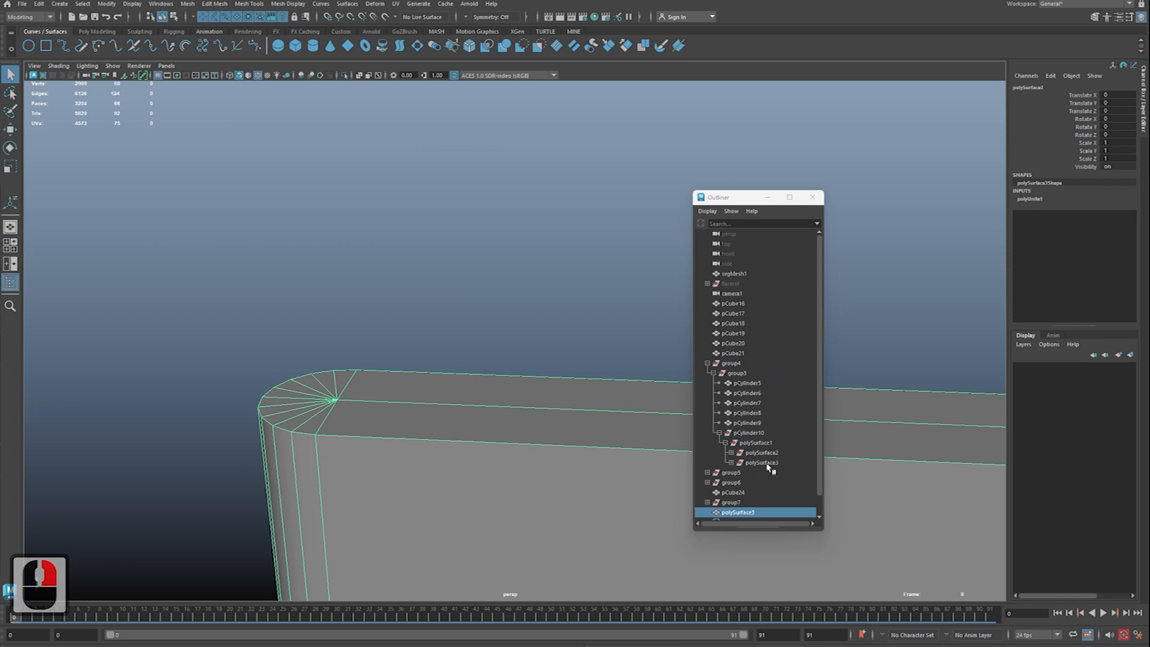
{"action": "key", "text": "a"}
{"action": "right_click_drag", "start_coordinate": [403, 205], "coordinate": [352, 188]}
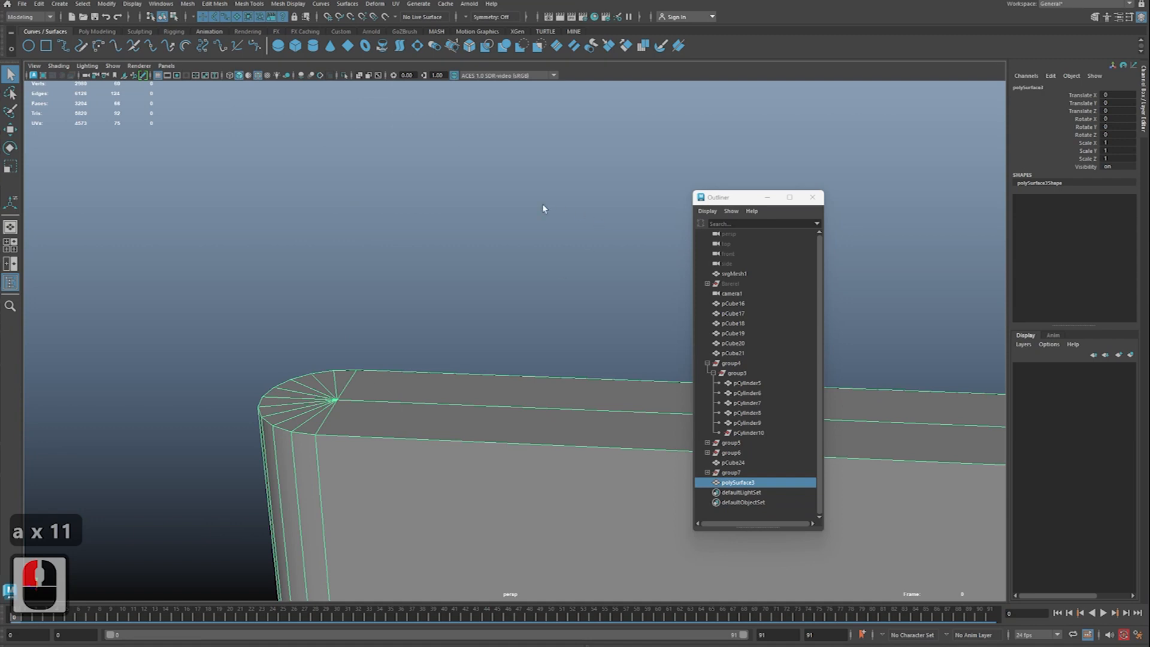
Step: Inspect the vertices around the combined panel's rounded end cap in wireframe and shaded display
{"action": "right_click_drag", "start_coordinate": [516, 199], "coordinate": [462, 204]}
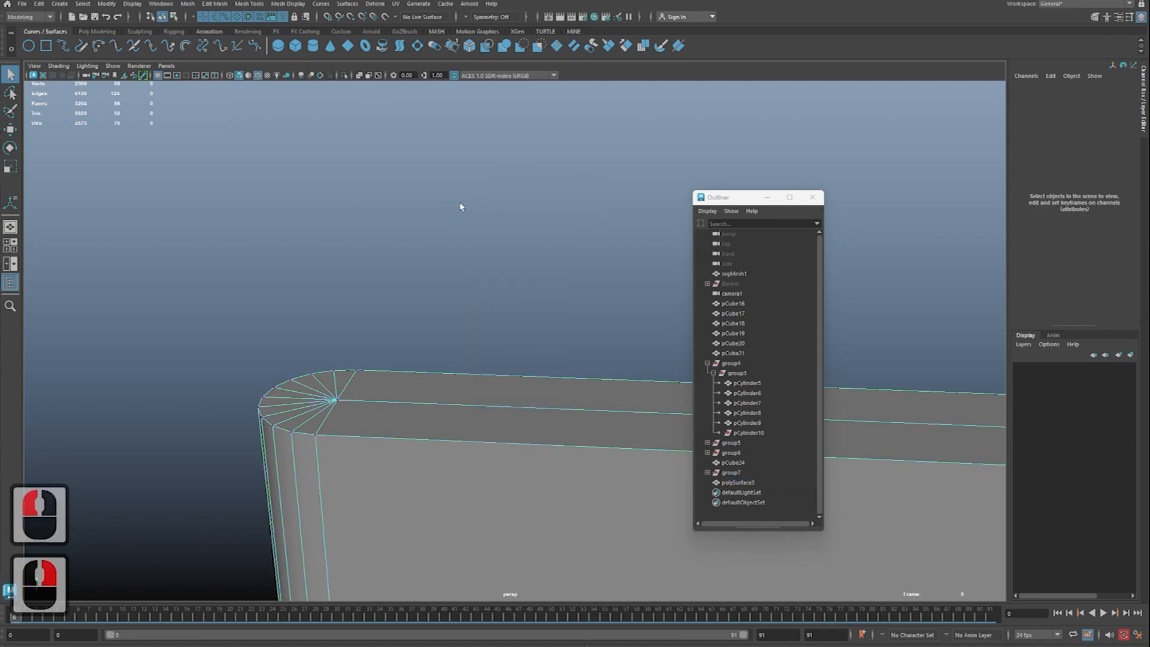
{"action": "key", "text": "4"}
{"action": "left_click_drag", "start_coordinate": [408, 314], "coordinate": [197, 468]}
{"action": "key", "text": "5"}
{"action": "key", "text": "q"}
{"action": "right_click_drag", "start_coordinate": [385, 324], "coordinate": [334, 329]}
{"action": "double_click", "coordinate": [315, 373]}
Step: Select the end cap's whole face shell, lift it off the panel to test the connection, and undo the lift
{"action": "right_click_drag", "start_coordinate": [337, 384], "coordinate": [370, 329]}
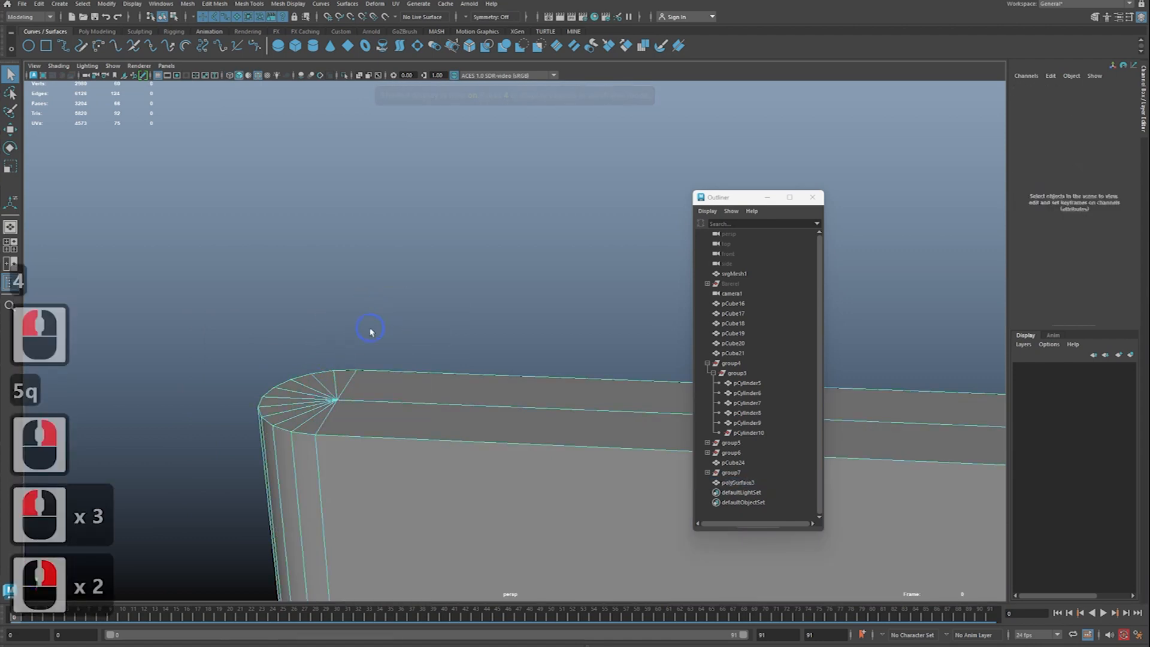
{"action": "double_click", "coordinate": [333, 388]}
{"action": "key", "text": "w"}
{"action": "left_click_drag", "start_coordinate": [296, 354], "coordinate": [321, 218]}
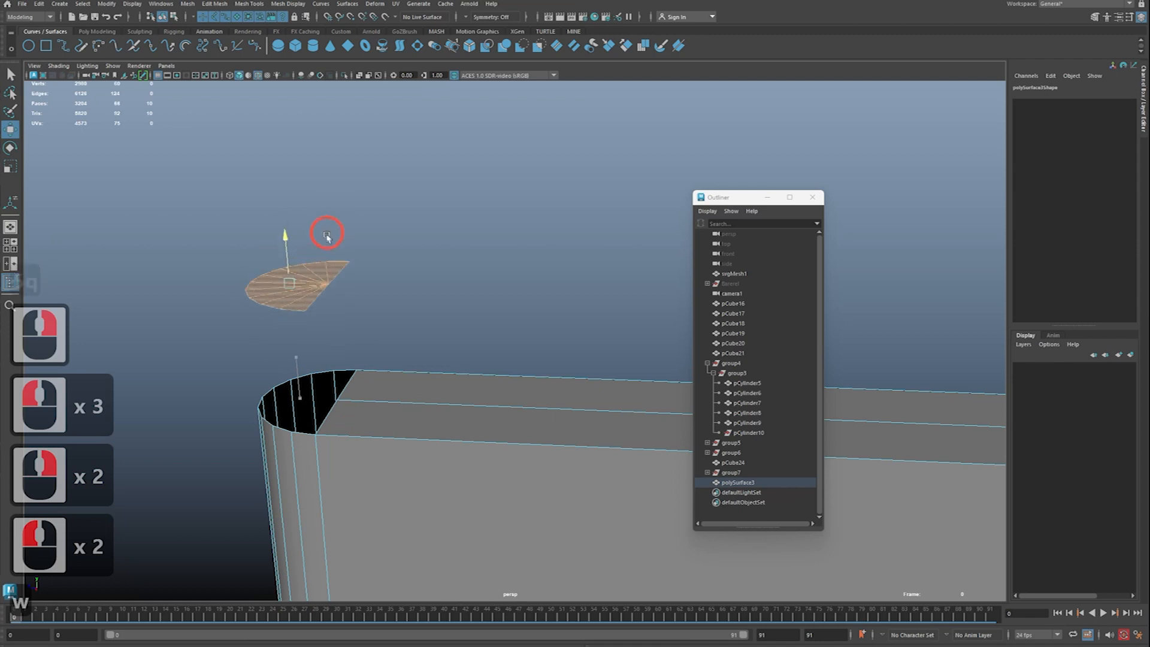
{"action": "key", "text": "z"}
Step: Select the vertices around the rounded end cap and merge them with a distance threshold of 0.01
{"action": "key", "text": "q"}
{"action": "right_click_drag", "start_coordinate": [324, 262], "coordinate": [269, 267]}
{"action": "left_click_drag", "start_coordinate": [177, 273], "coordinate": [454, 459]}
{"action": "right_click_drag", "start_coordinate": [429, 321], "coordinate": [501, 229], "text": "shift"}
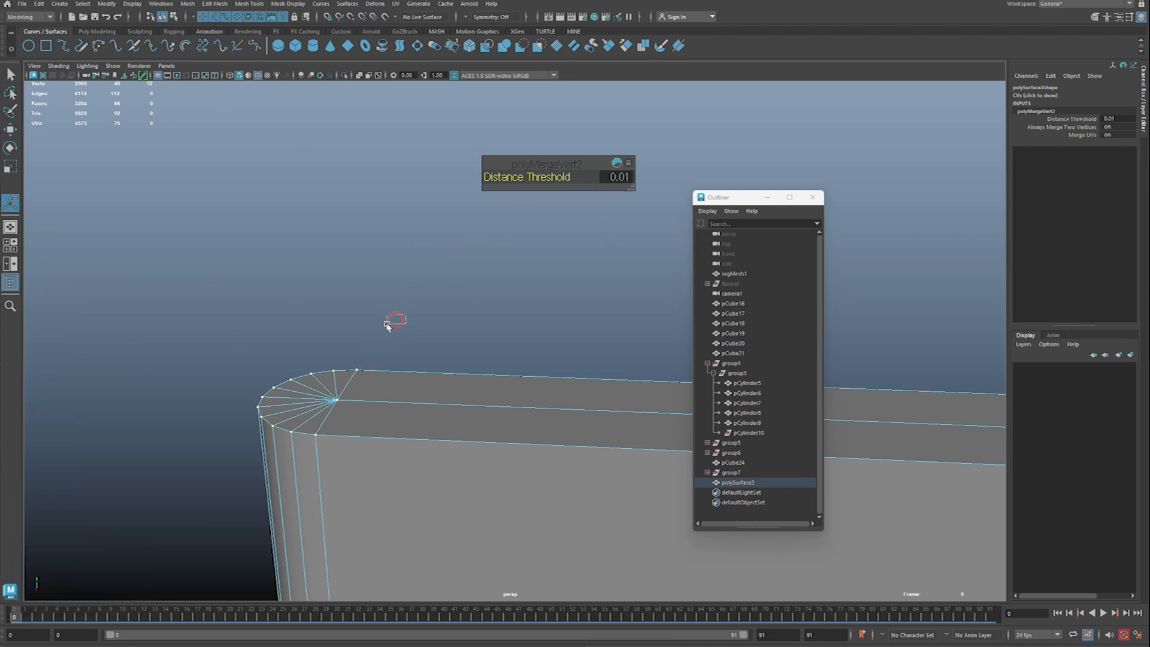
{"action": "left_click", "coordinate": [110, 491]}
Step: Switch to face selection and select the shell from a cap face to check whether cap and panel are connected
{"action": "key", "text": "q"}
{"action": "left_click", "coordinate": [350, 321]}
{"action": "left_click", "coordinate": [287, 398]}
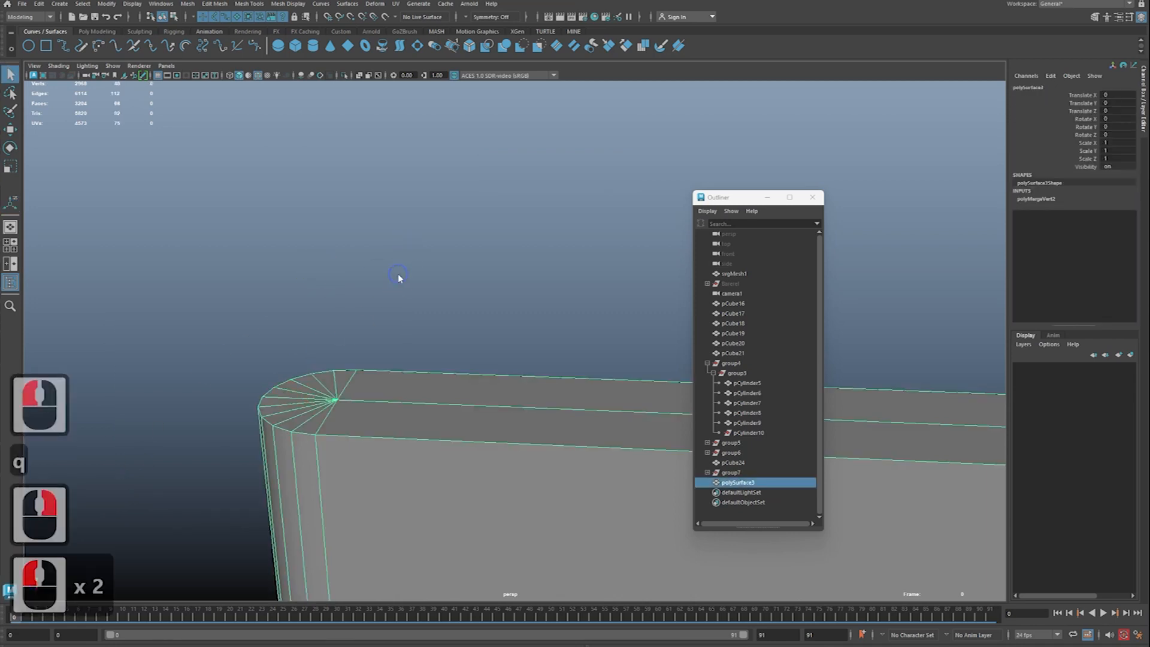
{"action": "right_click_drag", "start_coordinate": [398, 275], "coordinate": [397, 298]}
{"action": "double_click", "coordinate": [322, 379]}
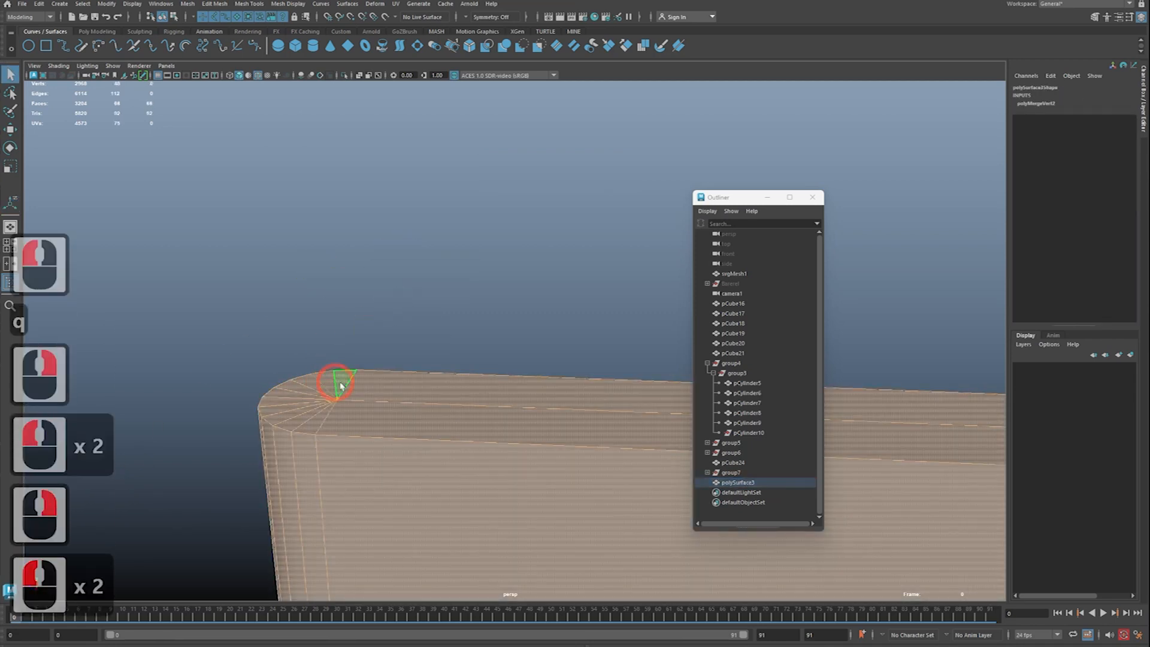
{"action": "double_click", "coordinate": [360, 382]}
{"action": "double_click", "coordinate": [316, 390]}
Step: Test the merged cap by moving its rim vertex and its center vertex, undoing the moves
{"action": "right_click_drag", "start_coordinate": [371, 381], "coordinate": [338, 374]}
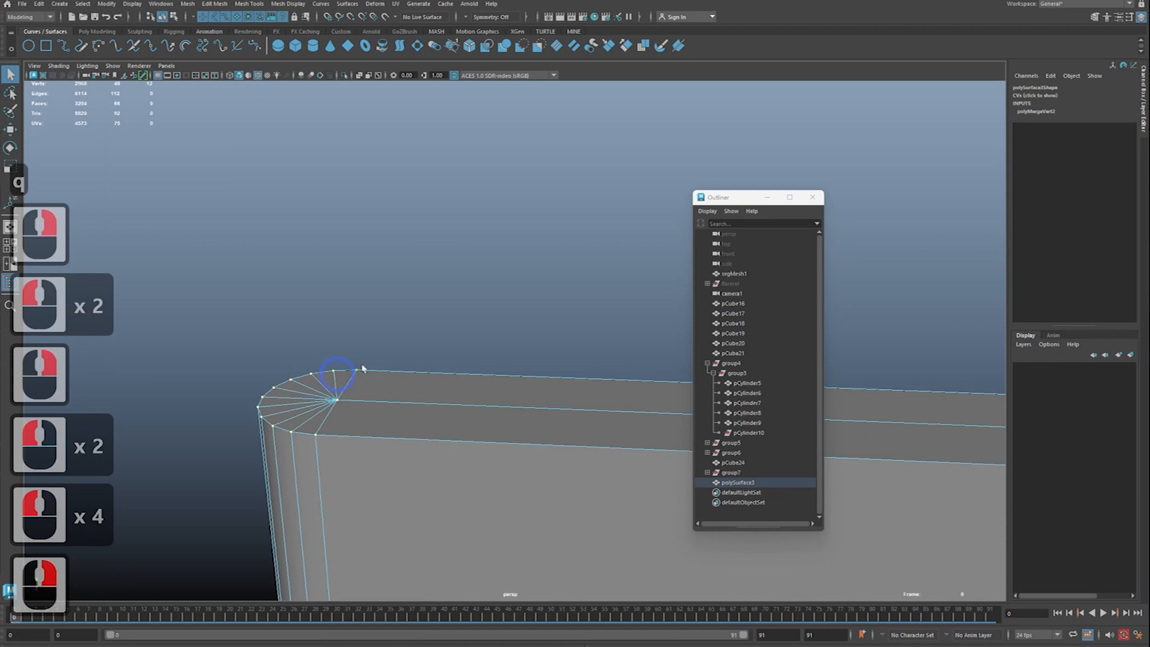
{"action": "left_click", "coordinate": [356, 369]}
{"action": "key", "text": "w"}
{"action": "left_click", "coordinate": [362, 334]}
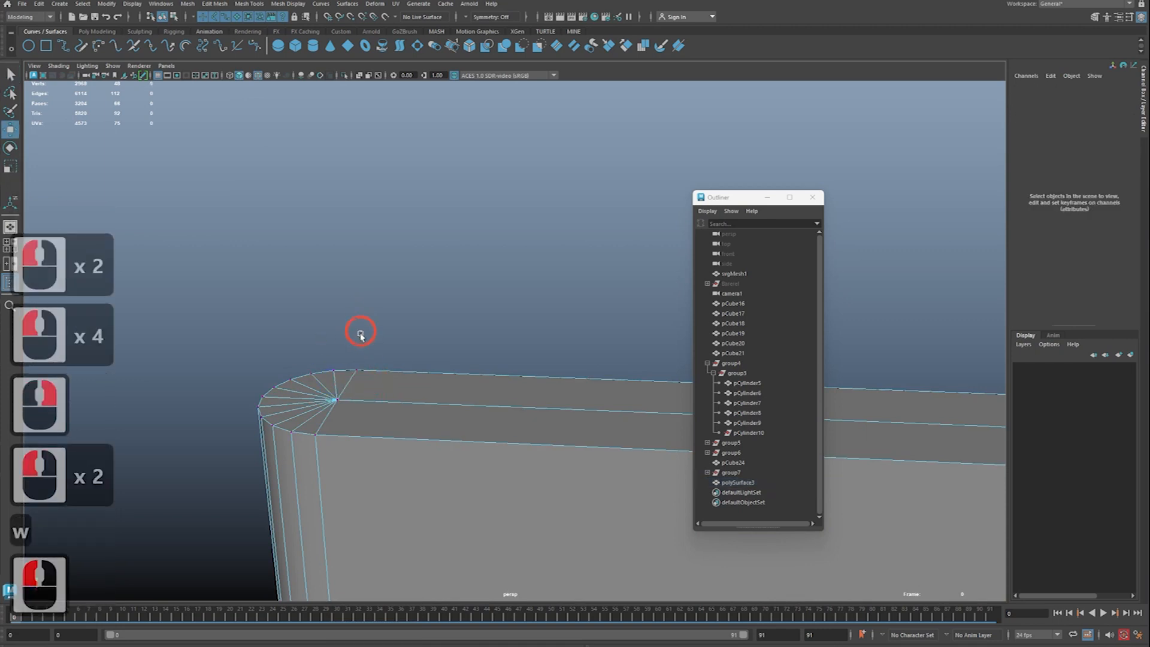
{"action": "key", "text": "z"}
{"action": "left_click_drag", "start_coordinate": [356, 340], "coordinate": [356, 364]}
{"action": "key", "text": "z"}
{"action": "left_click", "coordinate": [333, 394]}
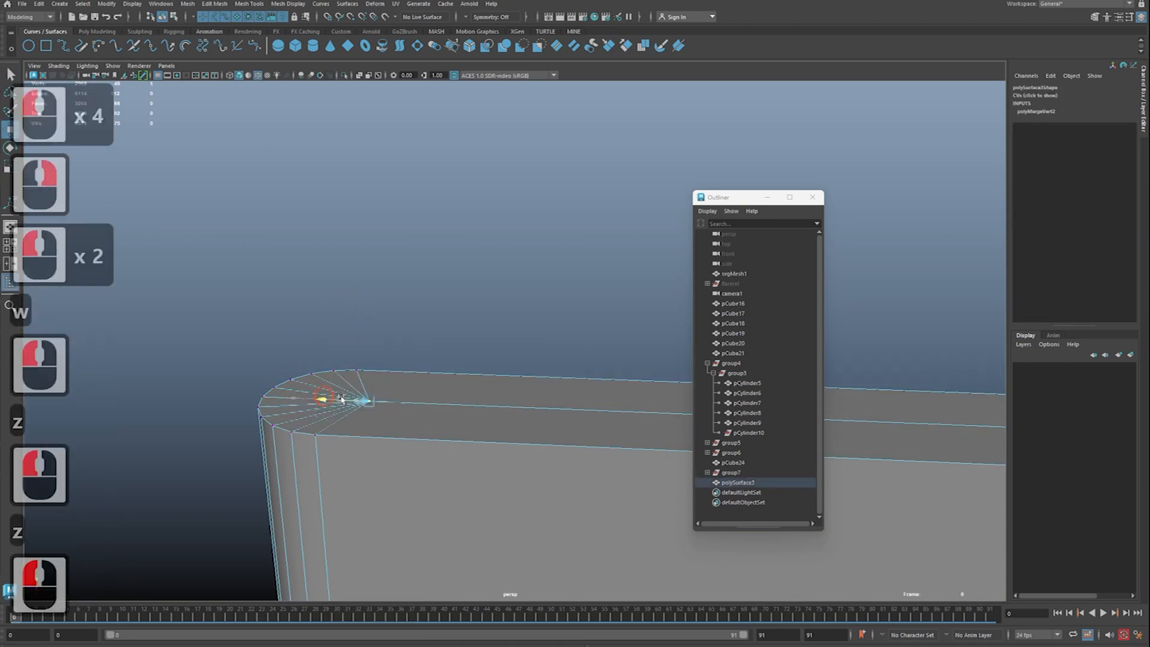
{"action": "left_click", "coordinate": [406, 393]}
{"action": "key", "text": "z"}
{"action": "key", "text": "q"}
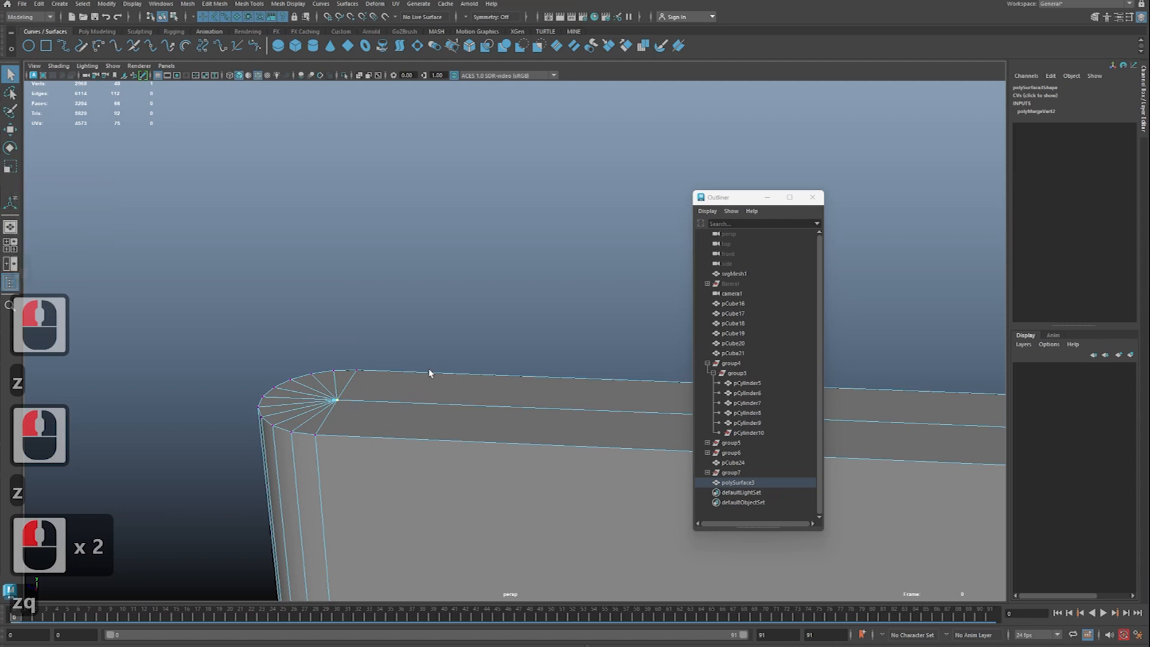
Step: Return to object selection, select the merged panel and delete its construction history
{"action": "right_click_drag", "start_coordinate": [442, 327], "coordinate": [475, 296]}
{"action": "left_click", "coordinate": [374, 440]}
{"action": "key", "text": "alt+shift+d"}
Step: Examine the merged backrest panel's top edge, rounded ends and sides from several angles
{"action": "right_click_drag", "start_coordinate": [551, 393], "coordinate": [503, 404], "text": "alt"}
{"action": "middle_click_drag", "start_coordinate": [503, 404], "coordinate": [357, 354], "text": "alt"}
{"action": "right_click_drag", "start_coordinate": [449, 398], "coordinate": [413, 401], "text": "alt"}
{"action": "right_click_drag", "start_coordinate": [458, 412], "coordinate": [419, 409], "text": "alt"}
{"action": "middle_click_drag", "start_coordinate": [459, 419], "coordinate": [392, 331], "text": "alt"}
{"action": "right_click_drag", "start_coordinate": [431, 345], "coordinate": [395, 342], "text": "alt"}
{"action": "middle_click_drag", "start_coordinate": [450, 361], "coordinate": [388, 357], "text": "alt"}
{"action": "left_click_drag", "start_coordinate": [388, 341], "coordinate": [388, 375], "text": "alt"}
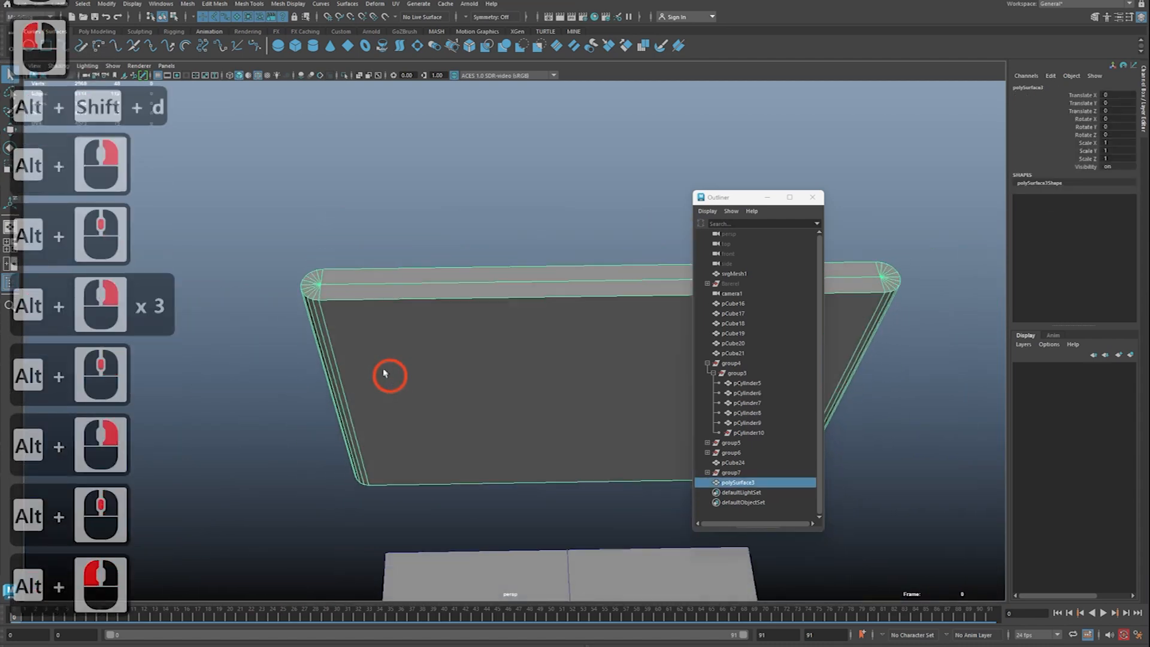
{"action": "key", "text": "ctrl+2"}
{"action": "left_click_drag", "start_coordinate": [320, 283], "coordinate": [354, 470]}
{"action": "key", "text": "Escape"}
{"action": "middle_click_drag", "start_coordinate": [354, 295], "coordinate": [377, 339], "text": "alt"}
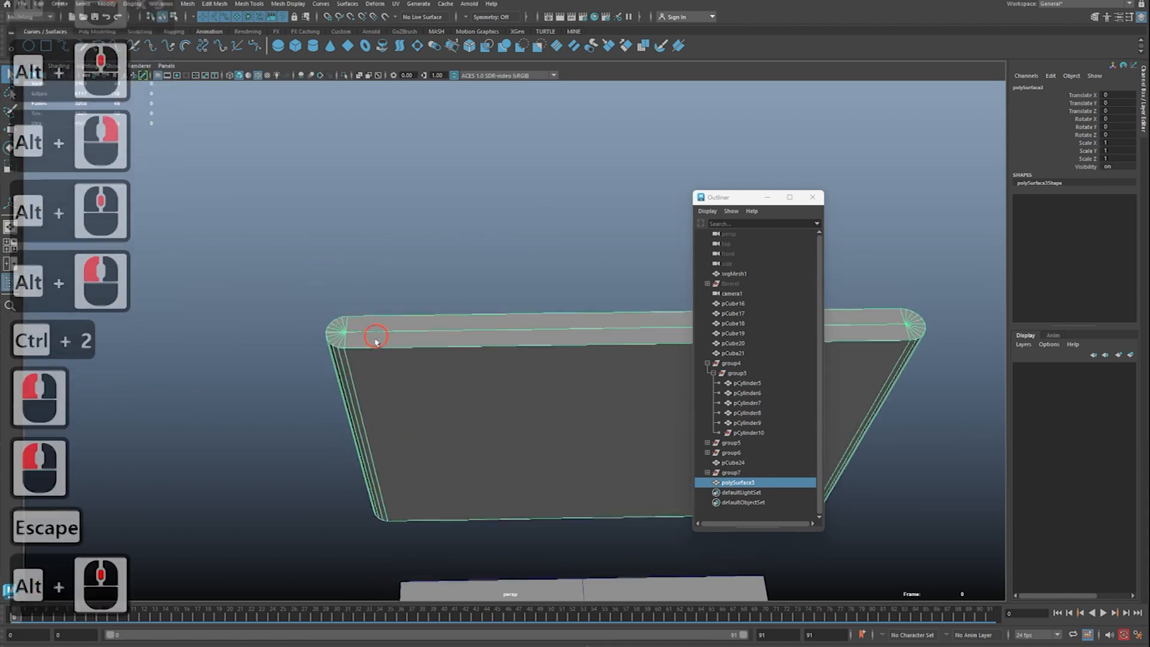
{"action": "right_click_drag", "start_coordinate": [377, 339], "coordinate": [412, 340], "text": "alt"}
{"action": "left_click_drag", "start_coordinate": [412, 340], "coordinate": [358, 343], "text": "alt"}
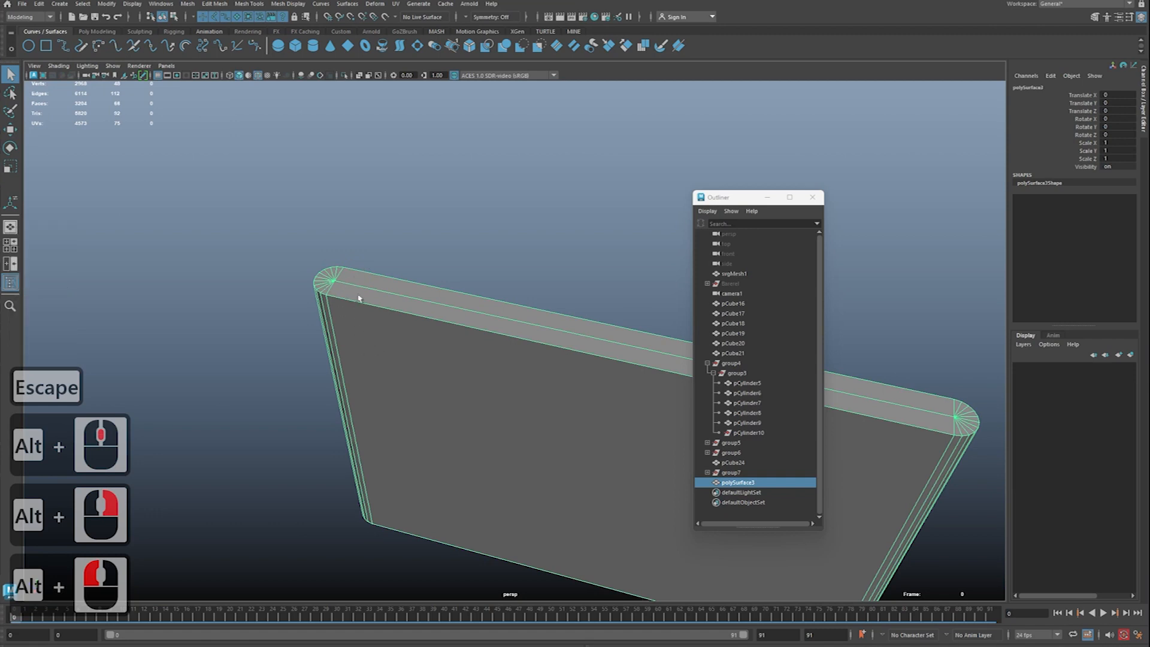
{"action": "left_click", "coordinate": [288, 4]}
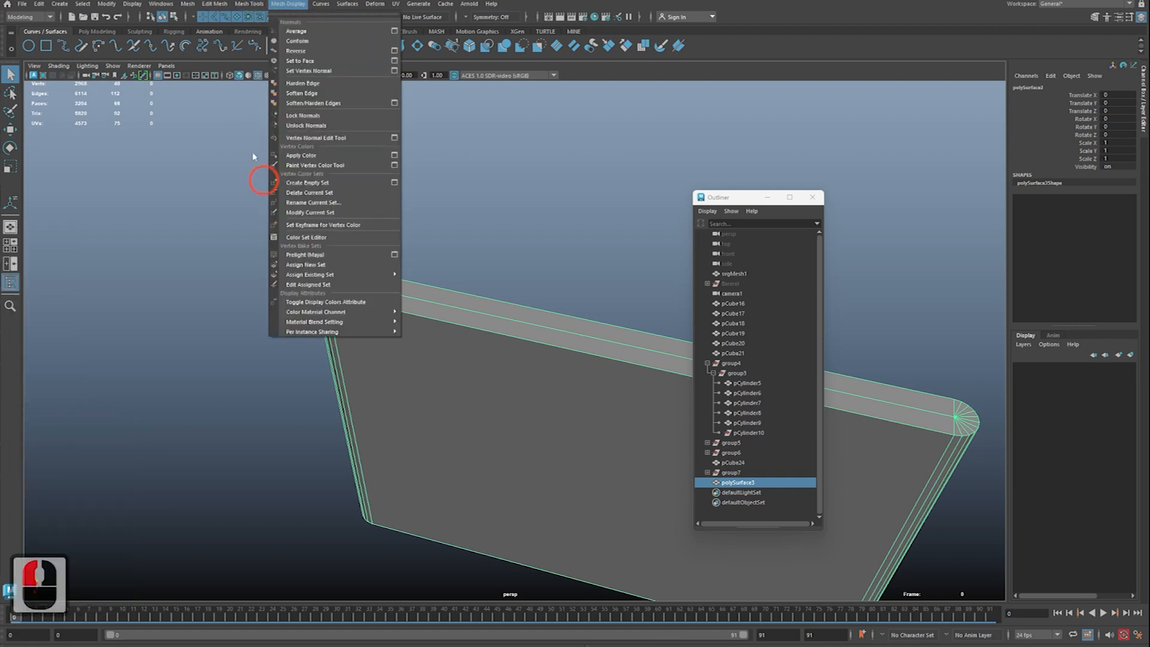
{"action": "left_click", "coordinate": [565, 188]}
{"action": "left_click", "coordinate": [333, 266]}
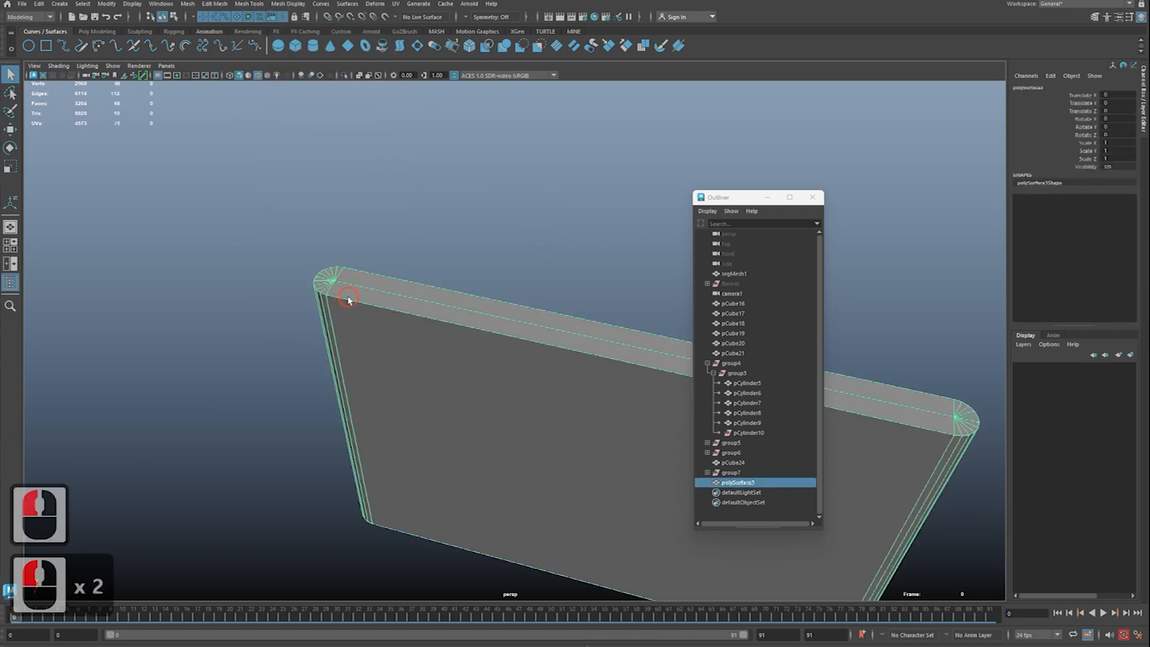
Step: Select the fan-shaped cap faces at one rounded end of the panel's top edge and duplicate them with Duplicate Face
{"action": "left_click_drag", "start_coordinate": [350, 287], "coordinate": [334, 275], "text": "alt"}
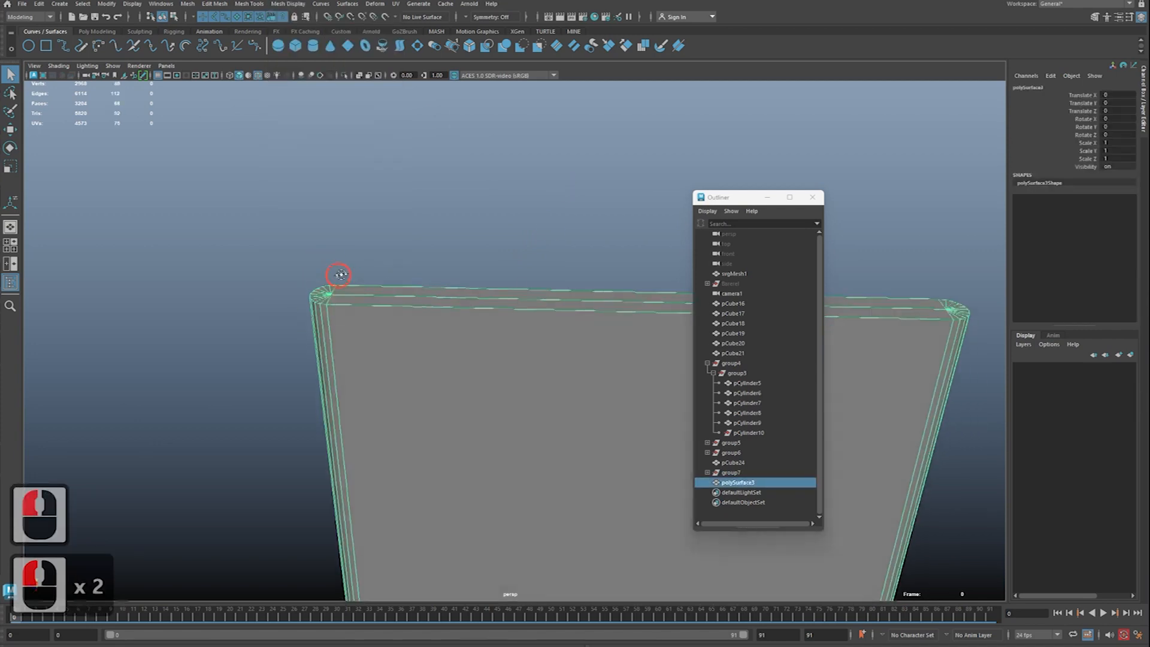
{"action": "middle_click_drag", "start_coordinate": [334, 275], "coordinate": [354, 339], "text": "alt"}
{"action": "right_click_drag", "start_coordinate": [353, 338], "coordinate": [390, 349], "text": "alt"}
{"action": "middle_click_drag", "start_coordinate": [390, 349], "coordinate": [338, 353], "text": "alt"}
{"action": "right_click_drag", "start_coordinate": [338, 353], "coordinate": [353, 359], "text": "alt"}
{"action": "left_click_drag", "start_coordinate": [353, 360], "coordinate": [334, 408], "text": "alt"}
{"action": "middle_click_drag", "start_coordinate": [334, 408], "coordinate": [377, 329], "text": "alt"}
{"action": "mouse_move", "coordinate": [378, 330]}
{"action": "right_mouse_down", "text": "alt"}
{"action": "mouse_move", "coordinate": [394, 328]}
{"action": "mouse_move", "coordinate": [393, 341]}
{"action": "right_mouse_up", "text": "alt"}
{"action": "key", "text": "q"}
{"action": "mouse_move", "coordinate": [315, 311]}
{"action": "left_mouse_down"}
{"action": "mouse_move", "coordinate": [290, 330]}
{"action": "mouse_move", "coordinate": [304, 344]}
{"action": "mouse_move", "coordinate": [371, 344]}
{"action": "left_mouse_up"}
{"action": "key", "text": "Tab"}
{"action": "left_click", "coordinate": [337, 346], "text": "ctrl"}
{"action": "middle_click_drag", "start_coordinate": [371, 344], "coordinate": [417, 321], "text": "alt"}
{"action": "right_click_drag", "start_coordinate": [417, 322], "coordinate": [414, 309], "text": "alt"}
{"action": "left_click_drag", "start_coordinate": [414, 308], "coordinate": [409, 269], "text": "alt"}
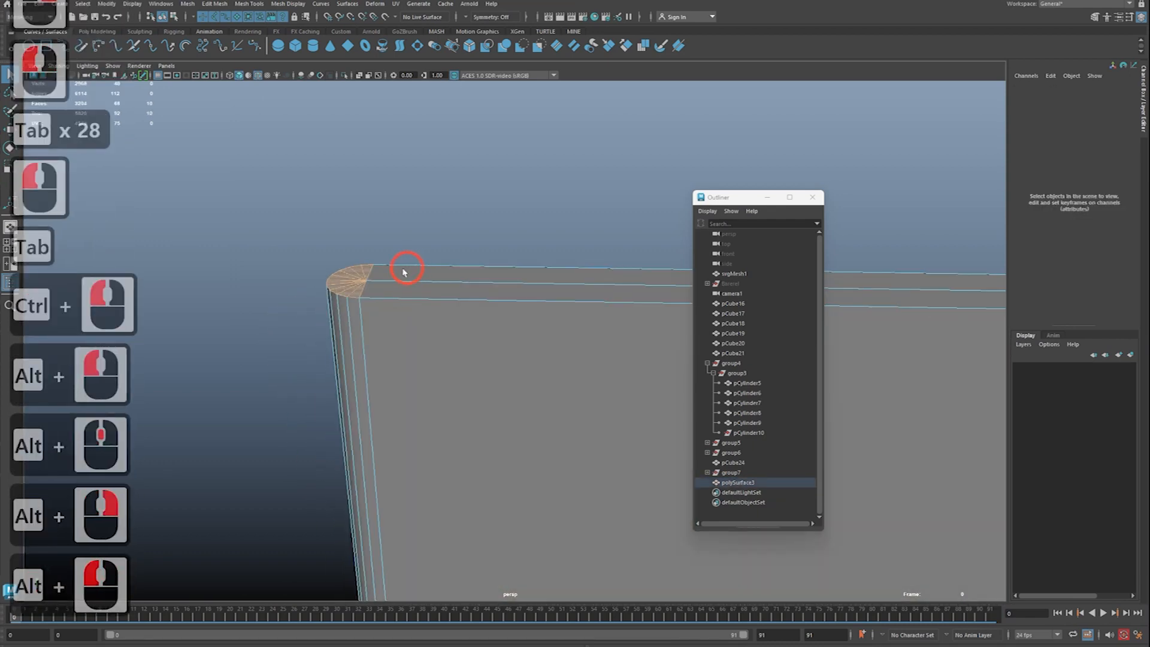
{"action": "right_click_drag", "start_coordinate": [409, 268], "coordinate": [412, 276], "text": "alt"}
{"action": "middle_click_drag", "start_coordinate": [412, 275], "coordinate": [413, 292], "text": "alt"}
{"action": "right_click_drag", "start_coordinate": [413, 292], "coordinate": [416, 291], "text": "alt"}
{"action": "right_click_drag", "start_coordinate": [466, 225], "coordinate": [476, 409], "text": "shift"}
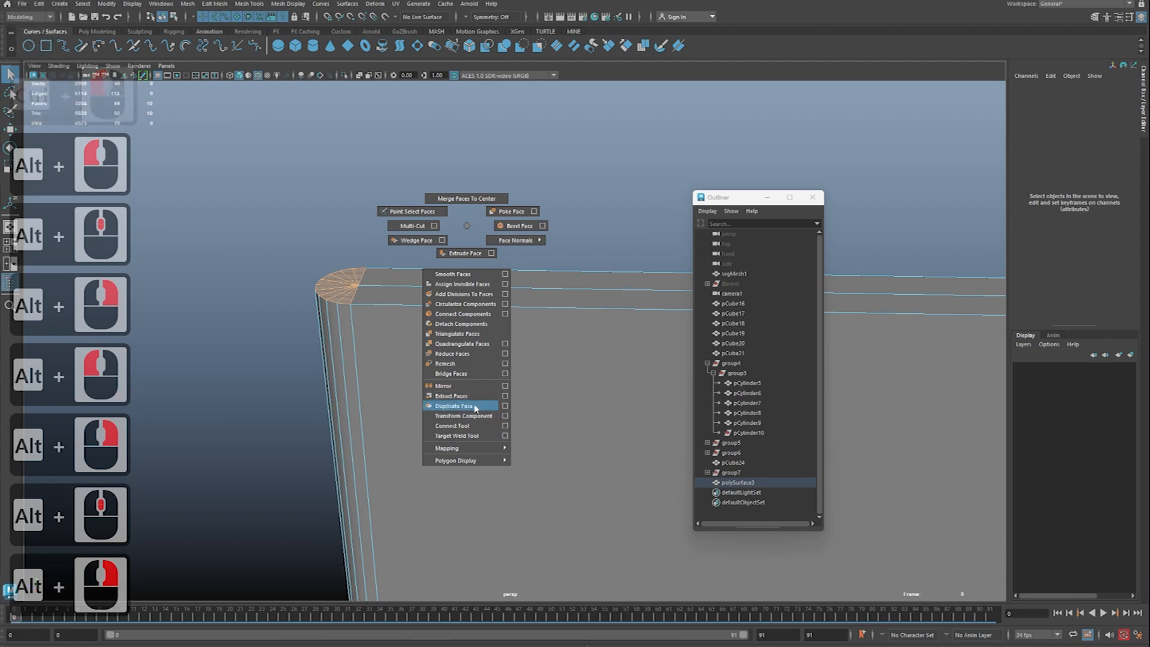
{"action": "right_click_drag", "start_coordinate": [475, 407], "coordinate": [474, 407], "text": "shift"}
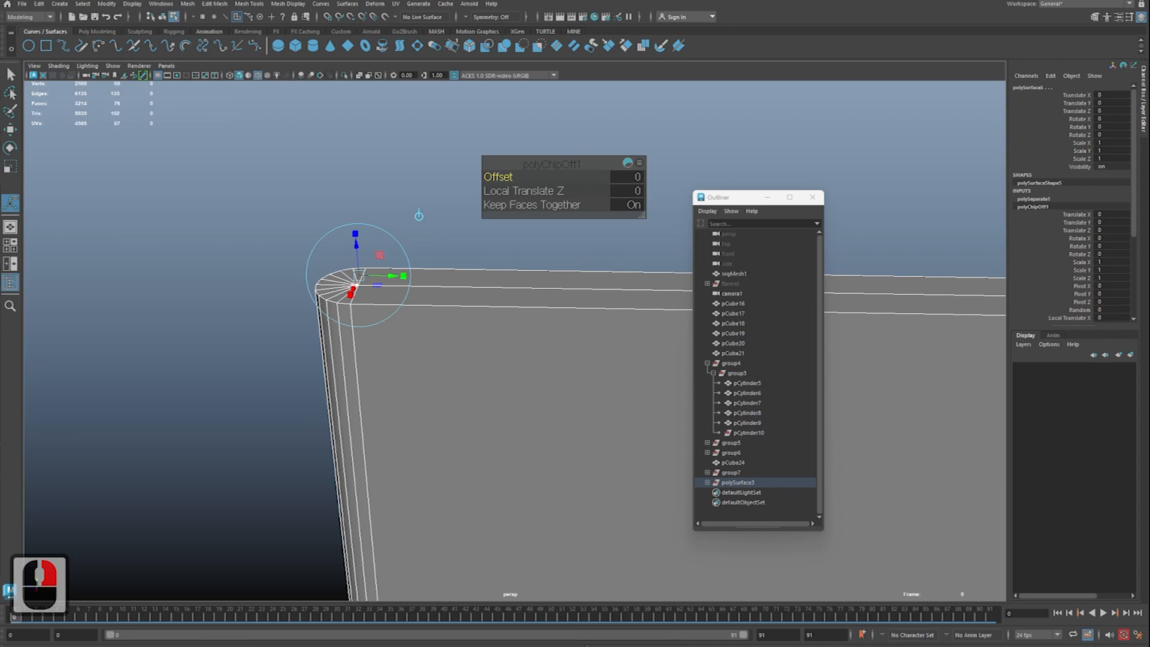
Step: Return to object selection and select the duplicated cap as its own object
{"action": "left_click", "coordinate": [311, 315]}
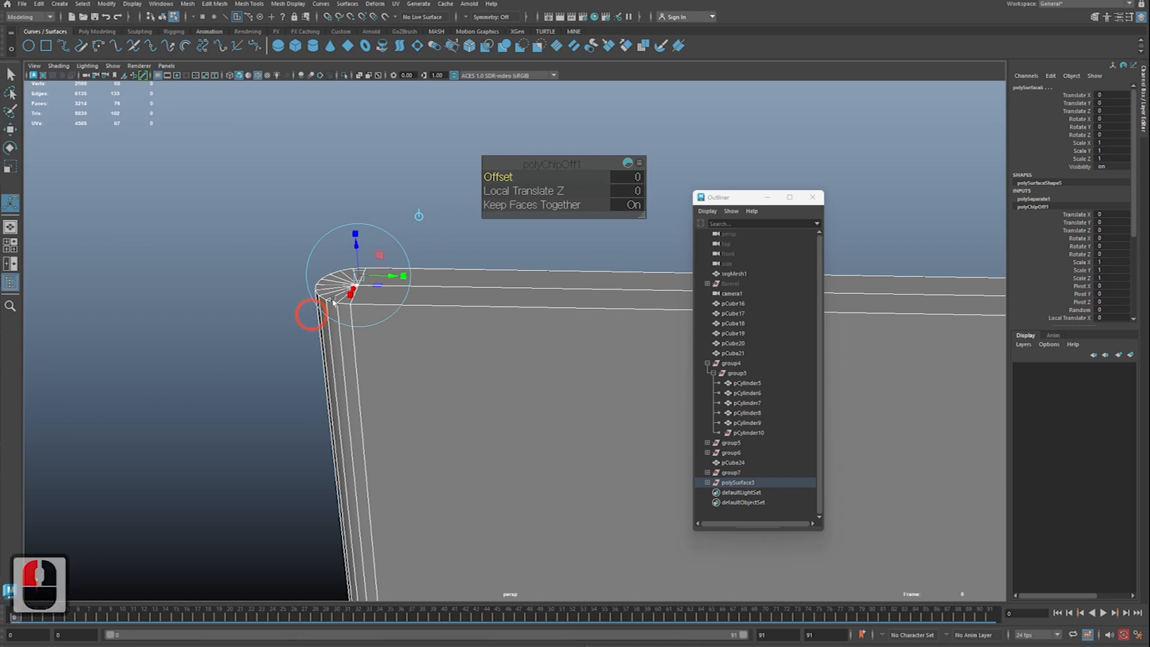
{"action": "middle_click_drag", "start_coordinate": [485, 235], "coordinate": [477, 298], "text": "alt"}
{"action": "right_click_drag", "start_coordinate": [477, 298], "coordinate": [483, 300], "text": "alt"}
{"action": "left_click_drag", "start_coordinate": [483, 300], "coordinate": [486, 305], "text": "alt"}
{"action": "right_click", "coordinate": [314, 206]}
{"action": "right_click_drag", "start_coordinate": [316, 209], "coordinate": [363, 193]}
{"action": "left_click", "coordinate": [377, 240]}
{"action": "key", "text": "q"}
{"action": "left_click", "coordinate": [352, 322]}
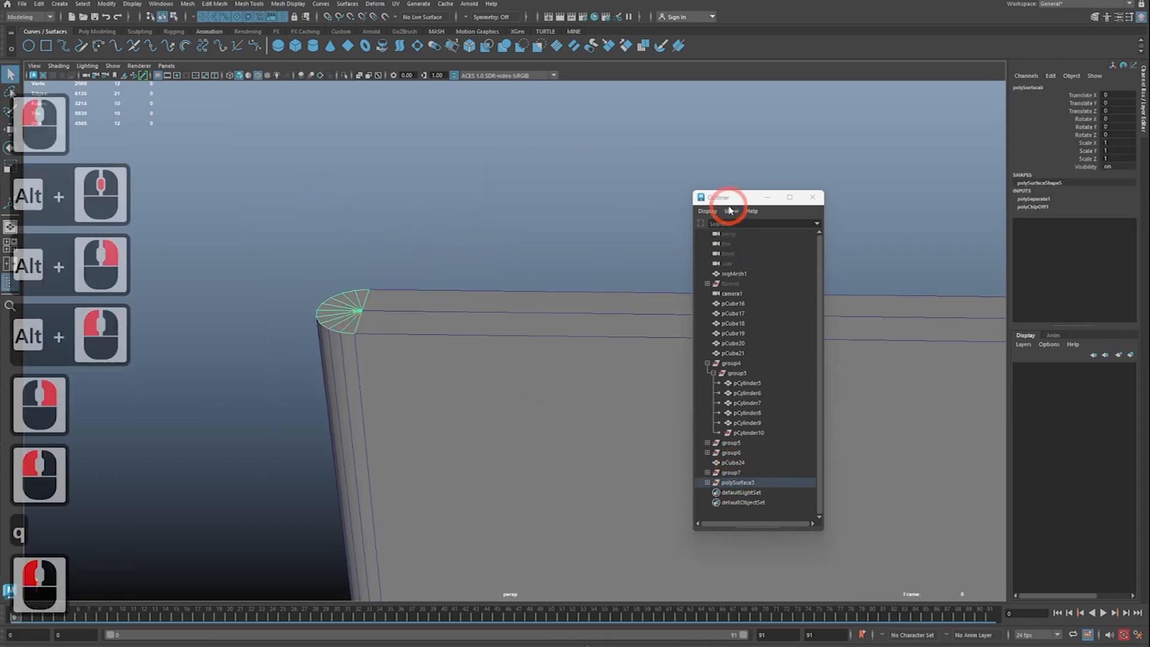
Step: Expand the panel's group in the Outliner, select both the panel and the duplicated cap, and delete their construction history
{"action": "left_click_drag", "start_coordinate": [732, 198], "coordinate": [755, 126]}
{"action": "scroll", "coordinate": [785, 389], "scroll_direction": "down", "scroll_amount": 3}
{"action": "left_click", "coordinate": [730, 410]}
{"action": "left_click", "coordinate": [762, 431]}
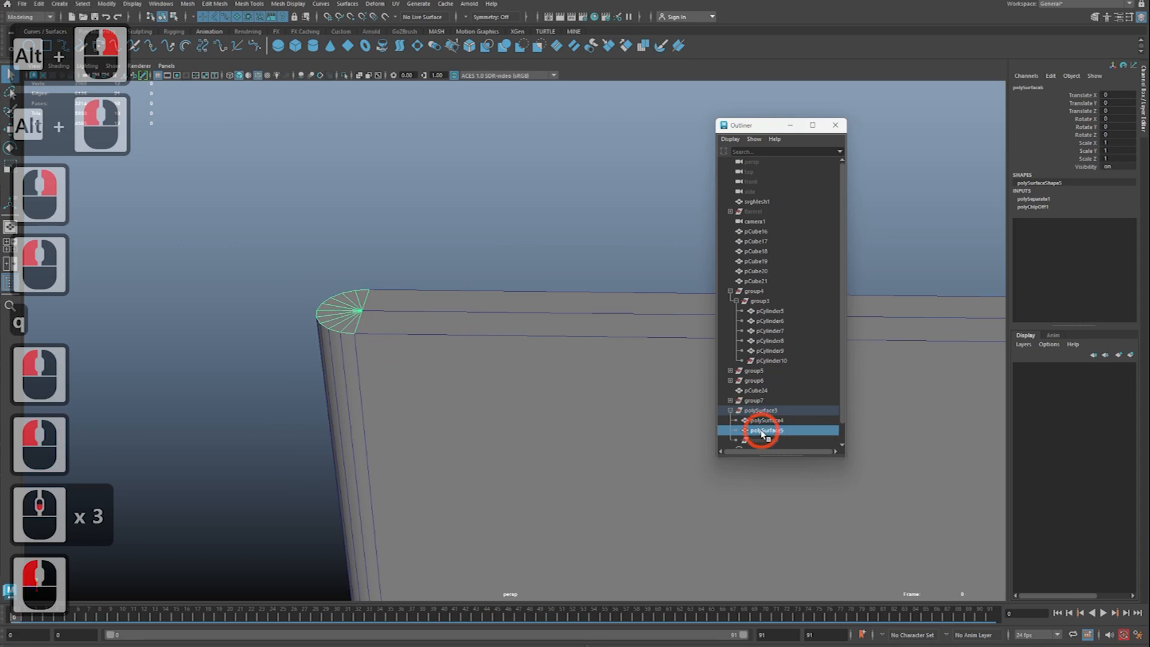
{"action": "left_click", "coordinate": [767, 421]}
{"action": "left_click", "coordinate": [771, 431]}
{"action": "left_click", "coordinate": [773, 423], "text": "shift"}
{"action": "key", "text": "a"}
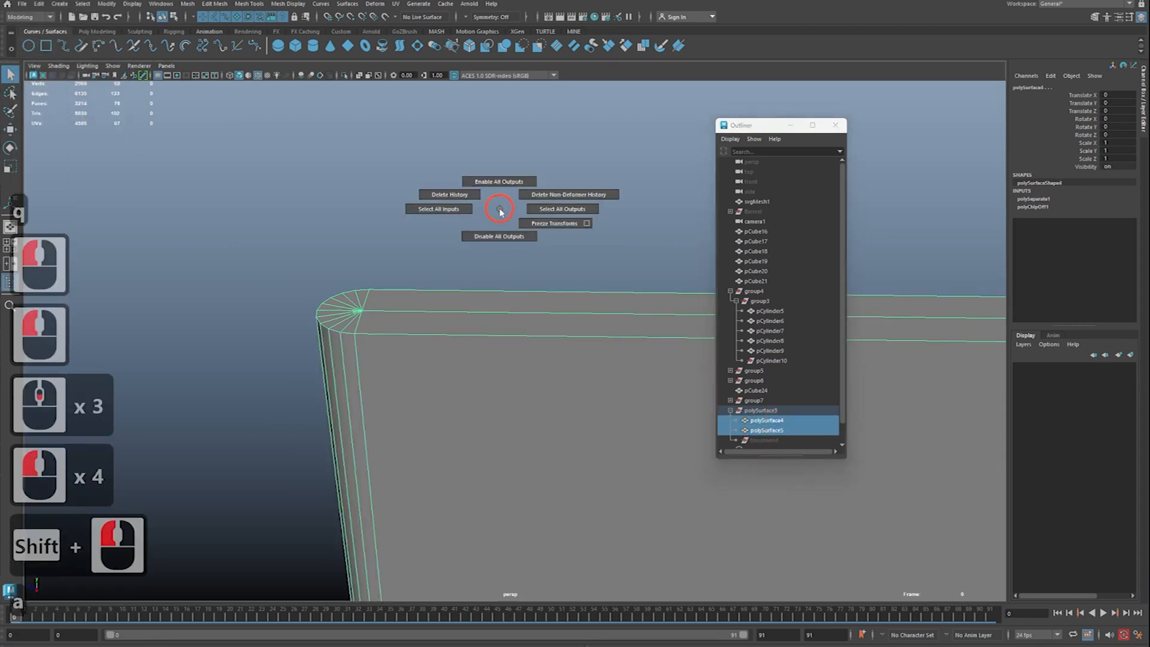
{"action": "left_click", "coordinate": [467, 201]}
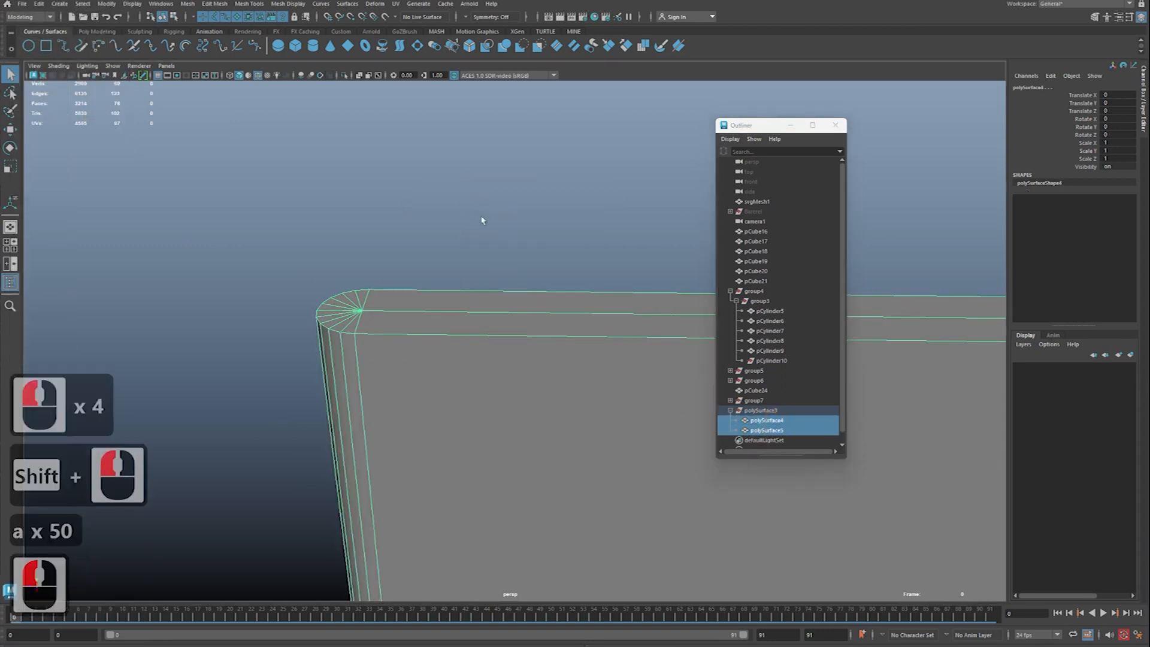
Step: Select the panel and the duplicated cap in turn to check that they are separate objects
{"action": "left_click", "coordinate": [760, 422]}
{"action": "left_click", "coordinate": [771, 430]}
{"action": "right_click_drag", "start_coordinate": [501, 318], "coordinate": [454, 320], "text": "alt"}
{"action": "middle_click_drag", "start_coordinate": [455, 320], "coordinate": [441, 275], "text": "alt"}
{"action": "key", "text": "q"}
{"action": "left_click", "coordinate": [344, 276]}
{"action": "right_click_drag", "start_coordinate": [326, 281], "coordinate": [368, 282], "text": "alt"}
{"action": "left_click", "coordinate": [370, 281]}
{"action": "mouse_move", "coordinate": [477, 275]}
{"action": "right_mouse_down", "text": "alt"}
{"action": "mouse_move", "coordinate": [426, 276]}
{"action": "mouse_move", "coordinate": [476, 281]}
{"action": "right_mouse_up", "text": "alt"}
{"action": "left_click_drag", "start_coordinate": [476, 281], "coordinate": [438, 273], "text": "alt"}
{"action": "middle_click_drag", "start_coordinate": [441, 275], "coordinate": [420, 258], "text": "alt"}
{"action": "right_click_drag", "start_coordinate": [422, 263], "coordinate": [450, 270], "text": "alt"}
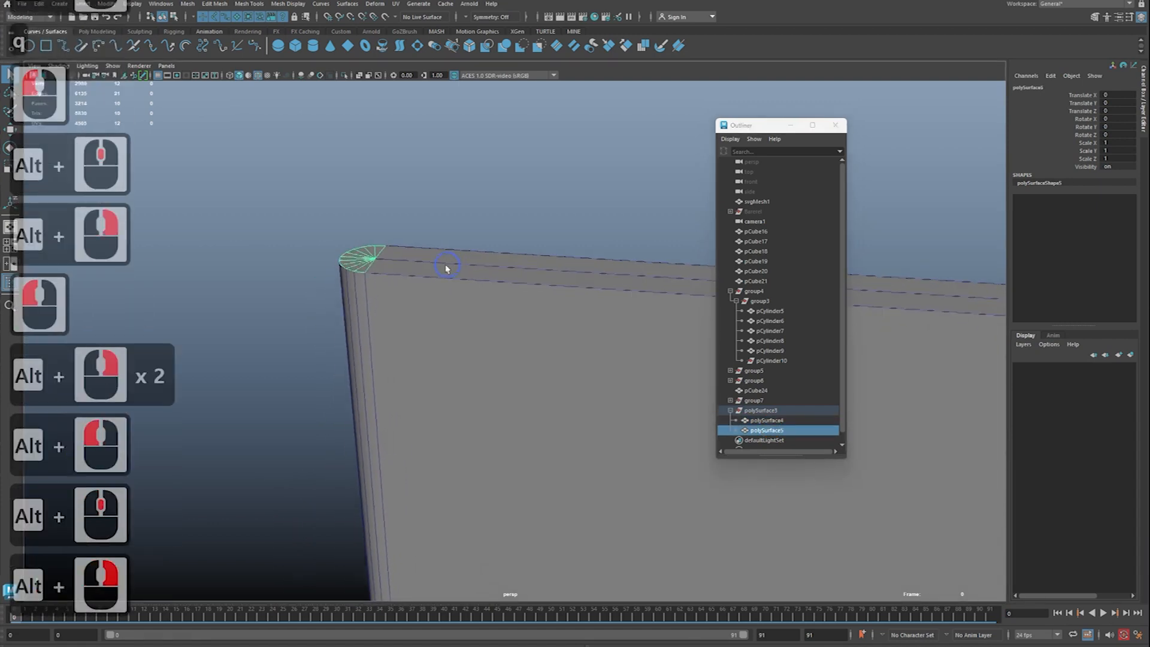
{"action": "left_click_drag", "start_coordinate": [452, 271], "coordinate": [499, 271], "text": "alt"}
{"action": "left_click", "coordinate": [766, 422]}
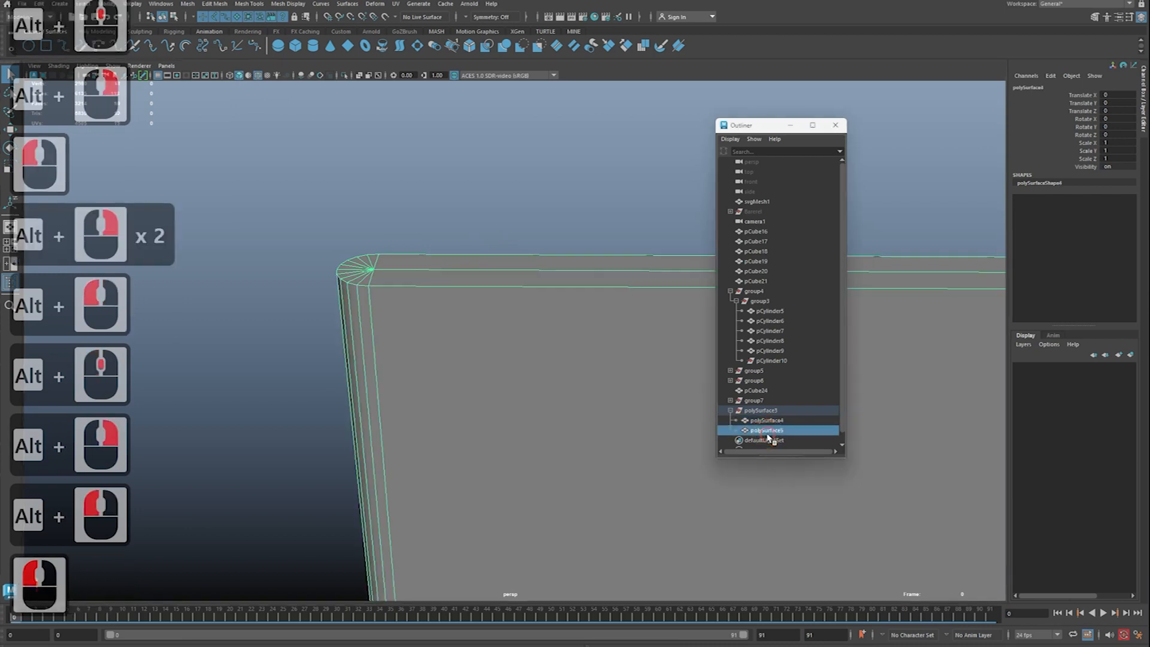
{"action": "left_click", "coordinate": [768, 431]}
Step: Examine the half-round cap on the panel's top edge from above and from the side
{"action": "right_click_drag", "start_coordinate": [398, 279], "coordinate": [360, 256], "text": "alt"}
{"action": "right_click_drag", "start_coordinate": [495, 299], "coordinate": [478, 310], "text": "alt"}
{"action": "middle_click_drag", "start_coordinate": [477, 313], "coordinate": [459, 323], "text": "alt"}
{"action": "right_click_drag", "start_coordinate": [446, 327], "coordinate": [453, 329], "text": "alt"}
{"action": "left_click_drag", "start_coordinate": [453, 329], "coordinate": [427, 368], "text": "alt"}
{"action": "right_click_drag", "start_coordinate": [428, 370], "coordinate": [436, 372], "text": "alt"}
{"action": "middle_click_drag", "start_coordinate": [432, 374], "coordinate": [441, 376], "text": "alt"}
{"action": "key", "text": "w"}
{"action": "right_click_drag", "start_coordinate": [564, 311], "coordinate": [491, 310], "text": "alt"}
{"action": "mouse_move", "coordinate": [490, 311]}
{"action": "left_mouse_down", "text": "alt"}
{"action": "mouse_move", "coordinate": [472, 303]}
{"action": "mouse_move", "coordinate": [458, 354]}
{"action": "left_mouse_up", "text": "alt"}
{"action": "key", "text": "ctrl+2"}
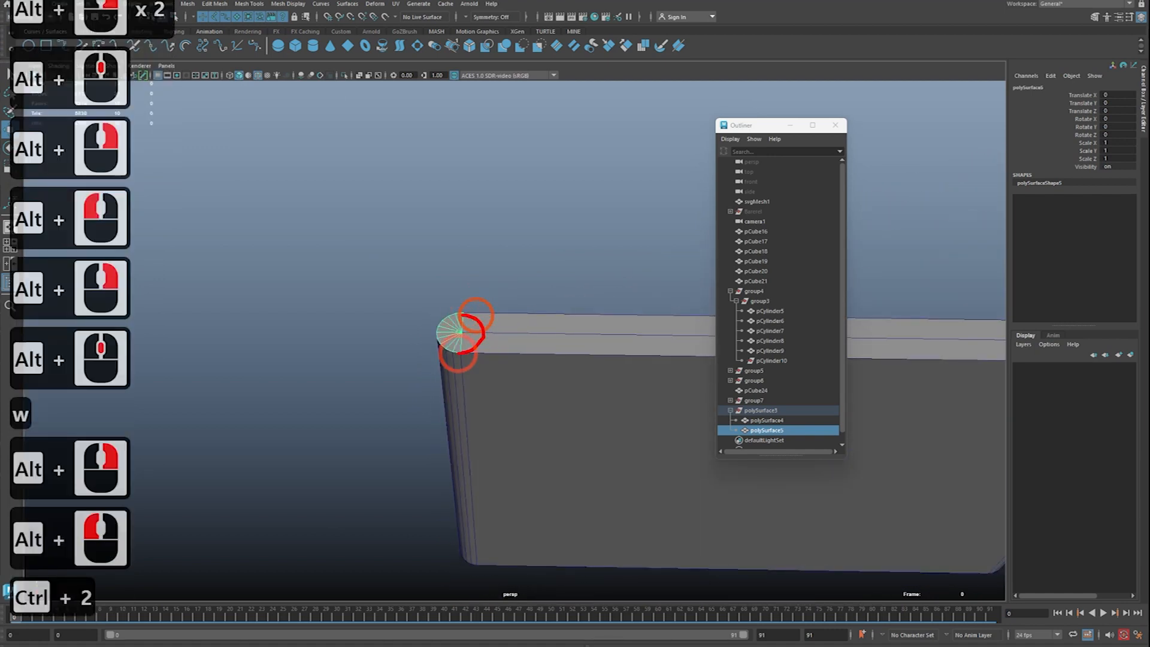
{"action": "left_click_drag", "start_coordinate": [458, 259], "coordinate": [458, 542], "text": "shift"}
{"action": "key", "text": "Escape"}
{"action": "left_click", "coordinate": [495, 297]}
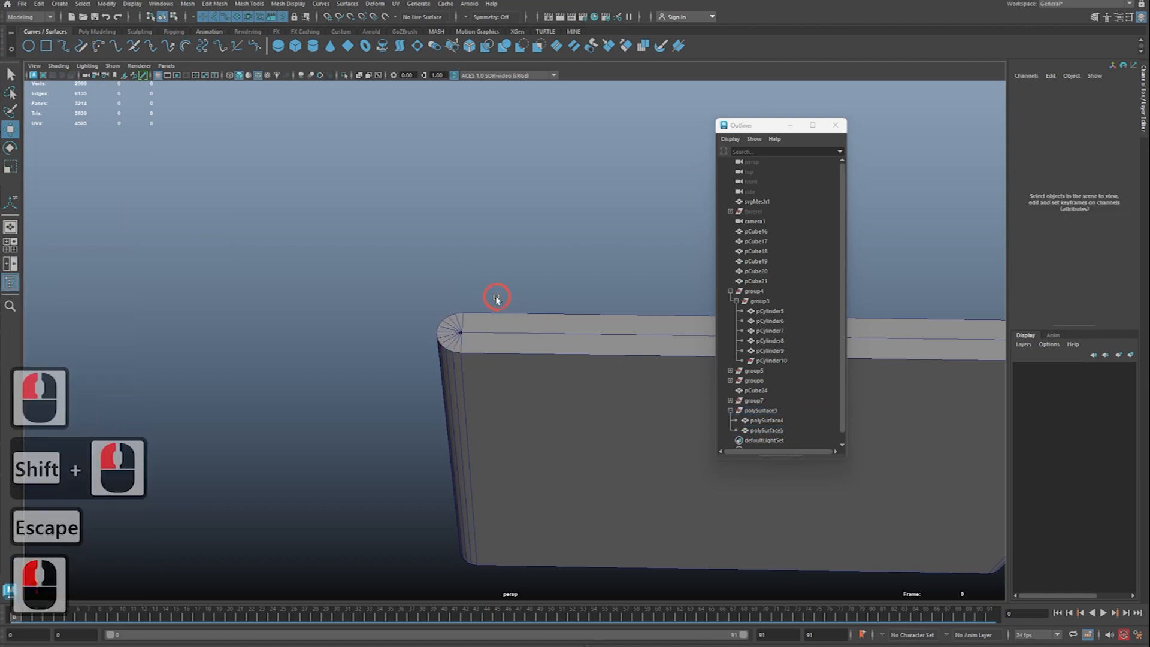
Step: Select the duplicated cap at the end of the panel's top edge and delete its history
{"action": "middle_click_drag", "start_coordinate": [496, 298], "coordinate": [351, 297], "text": "alt"}
{"action": "key", "text": "q"}
{"action": "left_click", "coordinate": [389, 303]}
{"action": "right_click_drag", "start_coordinate": [351, 297], "coordinate": [436, 342], "text": "alt"}
{"action": "middle_click_drag", "start_coordinate": [436, 342], "coordinate": [442, 342], "text": "alt"}
{"action": "right_click_drag", "start_coordinate": [442, 342], "coordinate": [521, 349], "text": "alt"}
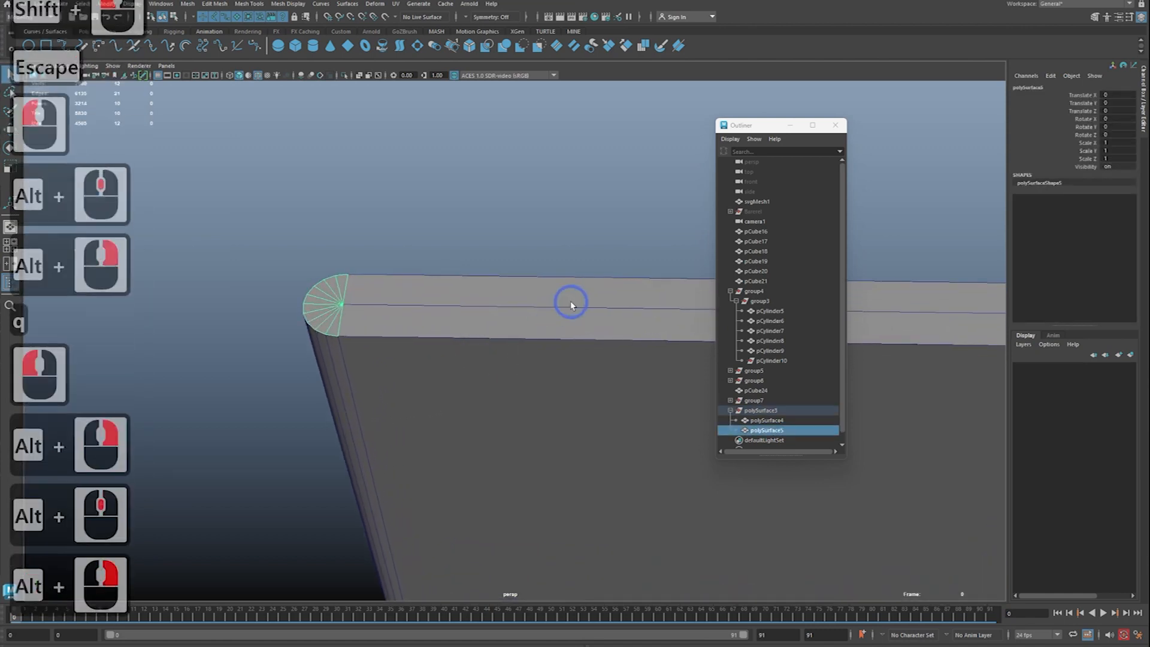
{"action": "key", "text": "alt+shift+d"}
Step: Try centering the duplicated cap's pivot and undo the change
{"action": "key", "text": "w"}
{"action": "right_click_drag", "start_coordinate": [493, 230], "coordinate": [488, 230], "text": "alt"}
{"action": "left_click_drag", "start_coordinate": [488, 231], "coordinate": [438, 235], "text": "alt"}
{"action": "key", "text": "d"}
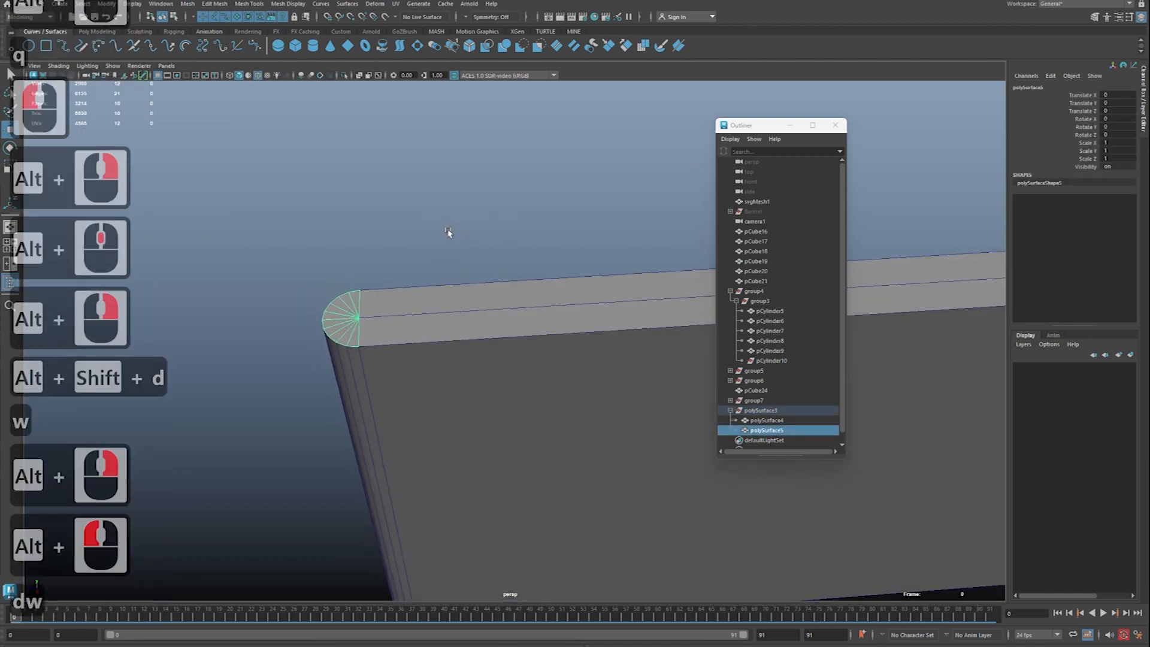
{"action": "right_click_drag", "start_coordinate": [448, 230], "coordinate": [456, 243]}
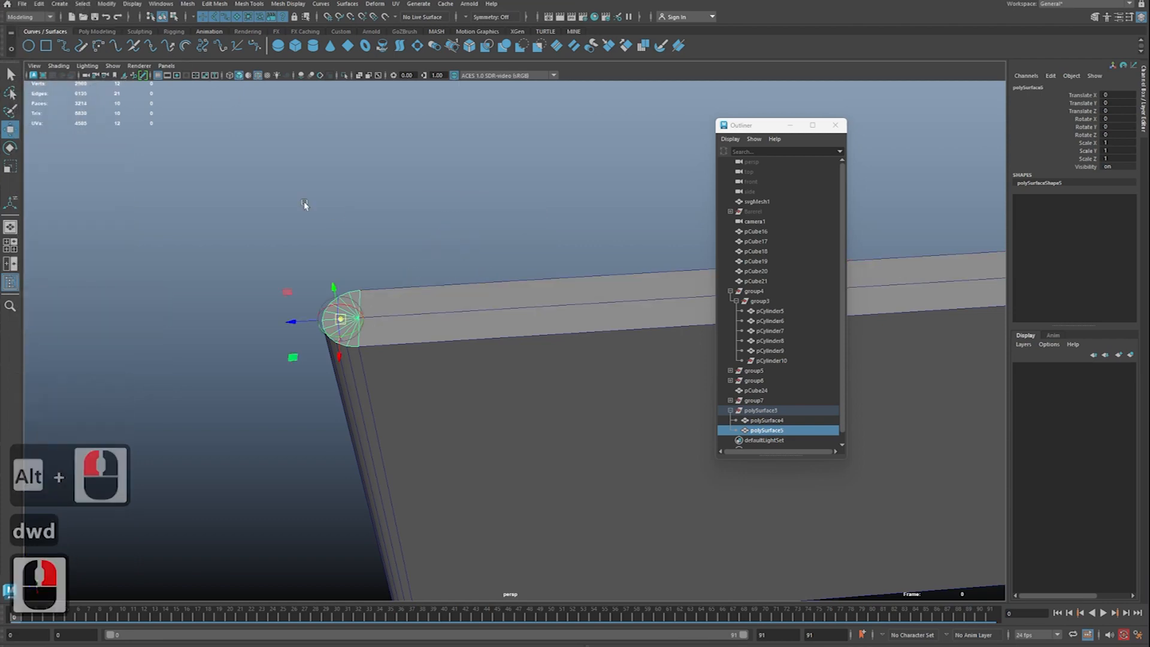
{"action": "key", "text": "z"}
Step: Check the cap's pivot location in the wider scene and center the pivot on the duplicated cap
{"action": "left_click_drag", "start_coordinate": [449, 239], "coordinate": [613, 223], "text": "alt"}
{"action": "right_click_drag", "start_coordinate": [613, 224], "coordinate": [413, 249], "text": "alt"}
{"action": "right_click_drag", "start_coordinate": [414, 249], "coordinate": [509, 250], "text": "alt"}
{"action": "middle_click_drag", "start_coordinate": [575, 252], "coordinate": [505, 253], "text": "alt"}
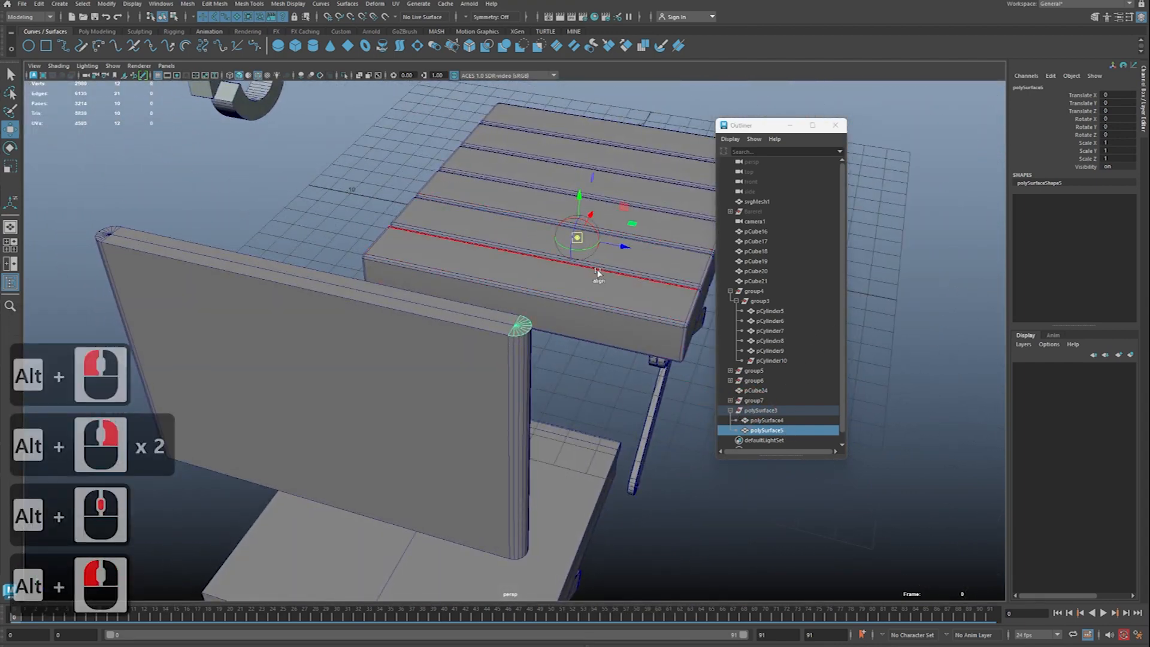
{"action": "key", "text": "ctrl+2"}
{"action": "left_click", "coordinate": [599, 365]}
{"action": "key", "text": "Escape"}
{"action": "left_click_drag", "start_coordinate": [663, 388], "coordinate": [426, 232], "text": "alt"}
{"action": "left_click", "coordinate": [113, 7]}
{"action": "left_click", "coordinate": [135, 77]}
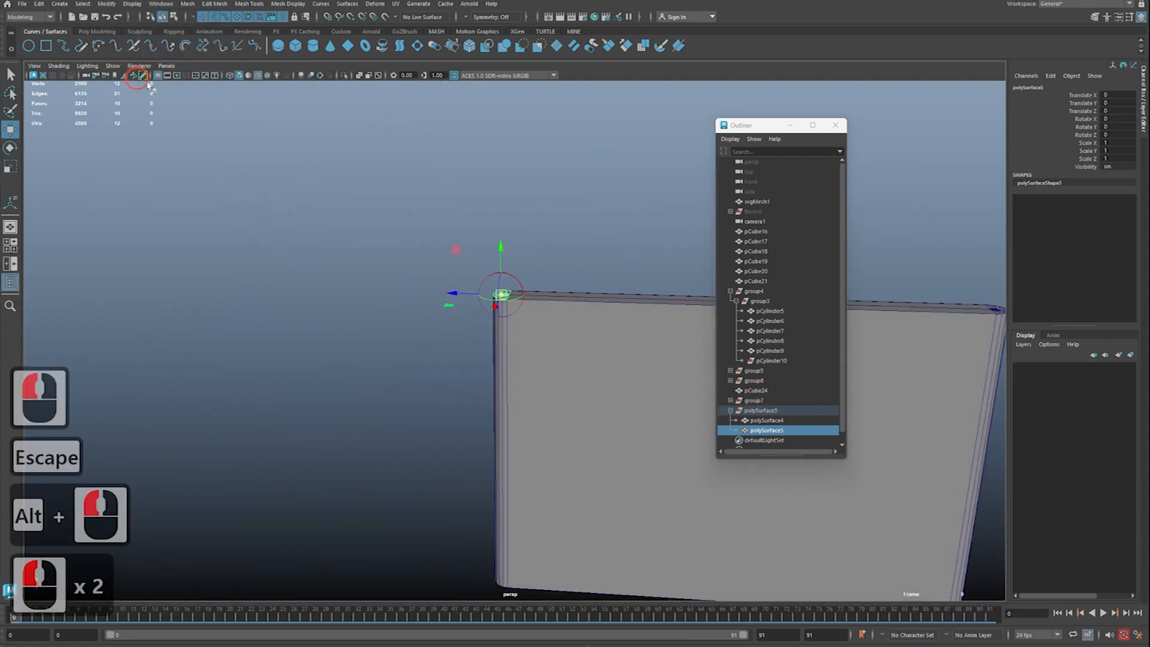
Step: Snap the duplicated cap's pivot to the vertex where its fan edges meet, midway along the straight side
{"action": "key", "text": "w"}
{"action": "right_click_drag", "start_coordinate": [528, 277], "coordinate": [527, 281], "text": "alt"}
{"action": "left_click_drag", "start_coordinate": [527, 280], "coordinate": [513, 308], "text": "alt"}
{"action": "middle_click_drag", "start_coordinate": [514, 308], "coordinate": [498, 372], "text": "alt"}
{"action": "right_click_drag", "start_coordinate": [498, 372], "coordinate": [600, 414], "text": "alt"}
{"action": "middle_click_drag", "start_coordinate": [521, 372], "coordinate": [521, 402], "text": "alt"}
{"action": "right_click_drag", "start_coordinate": [521, 403], "coordinate": [567, 406], "text": "alt"}
{"action": "middle_click_drag", "start_coordinate": [460, 401], "coordinate": [461, 364], "text": "alt"}
{"action": "right_click_drag", "start_coordinate": [461, 363], "coordinate": [544, 366], "text": "alt"}
{"action": "middle_click_drag", "start_coordinate": [545, 366], "coordinate": [601, 341], "text": "alt"}
{"action": "right_click_drag", "start_coordinate": [601, 342], "coordinate": [609, 343], "text": "alt"}
{"action": "key", "text": "d"}
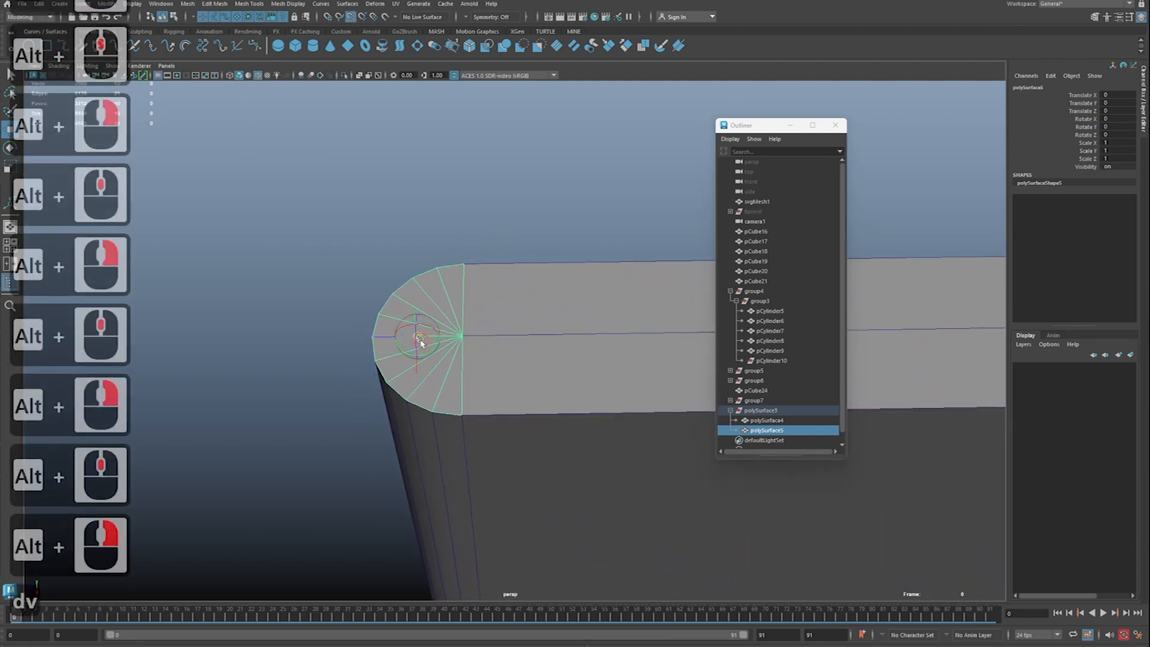
{"action": "left_click_drag", "start_coordinate": [453, 347], "coordinate": [460, 347]}
{"action": "left_click_drag", "start_coordinate": [549, 360], "coordinate": [477, 336], "text": "alt"}
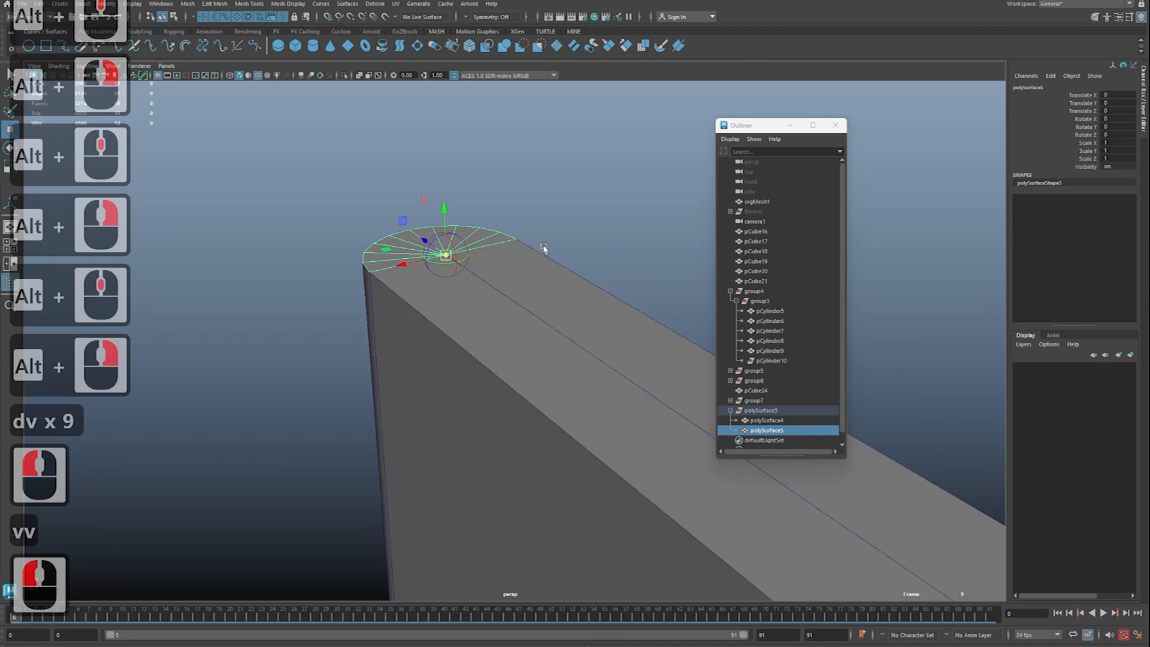
{"action": "key", "text": "w"}
{"action": "right_click_drag", "start_coordinate": [530, 229], "coordinate": [509, 226], "text": "alt"}
{"action": "left_click_drag", "start_coordinate": [508, 227], "coordinate": [541, 242], "text": "alt"}
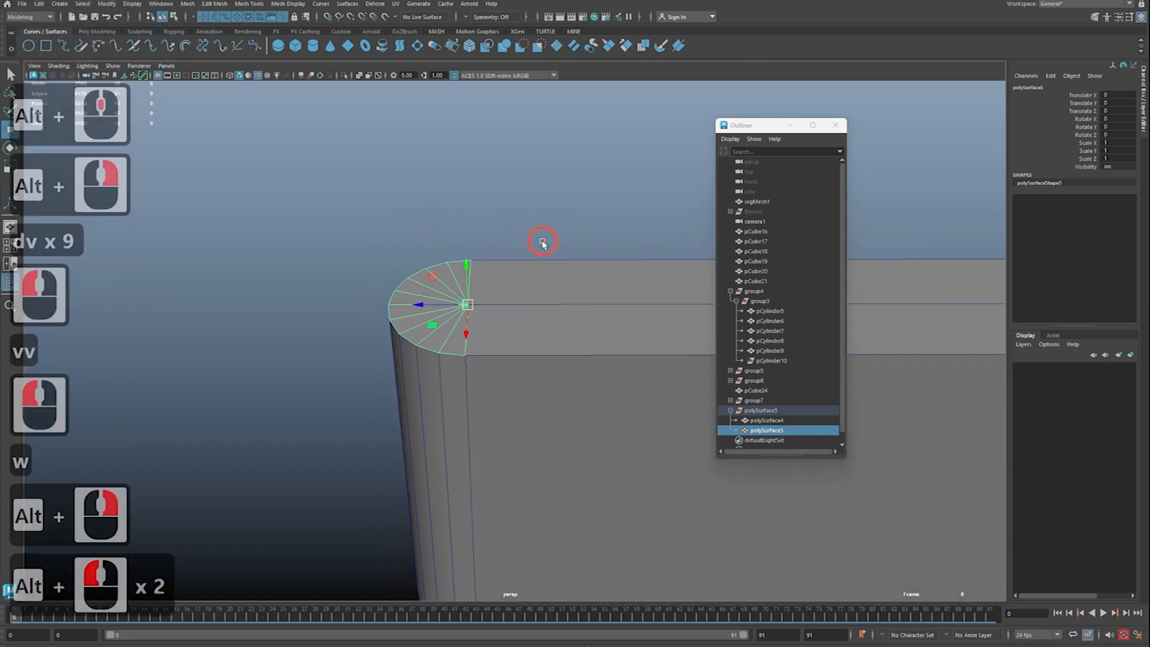
Step: Select the group, the panel and the duplicated cap in turn in the Outliner, finishing on the cap
{"action": "left_click", "coordinate": [776, 412]}
{"action": "left_click", "coordinate": [781, 430]}
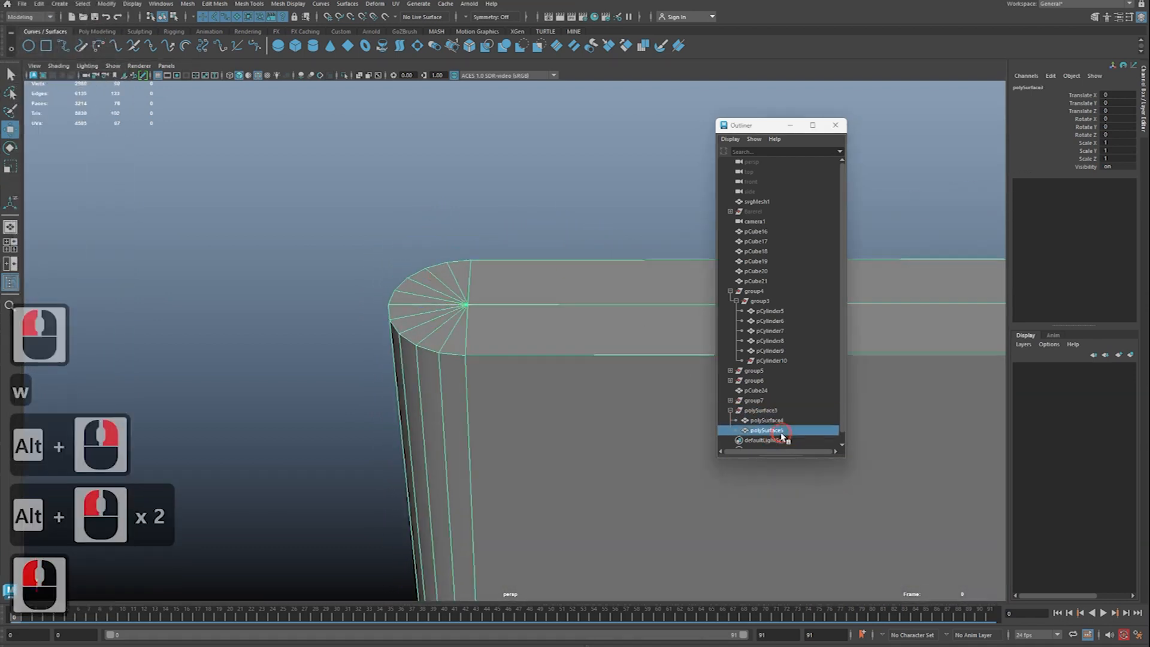
{"action": "left_click", "coordinate": [788, 420]}
{"action": "left_click", "coordinate": [779, 429]}
{"action": "key", "text": "w"}
{"action": "left_click_drag", "start_coordinate": [521, 347], "coordinate": [543, 354], "text": "alt"}
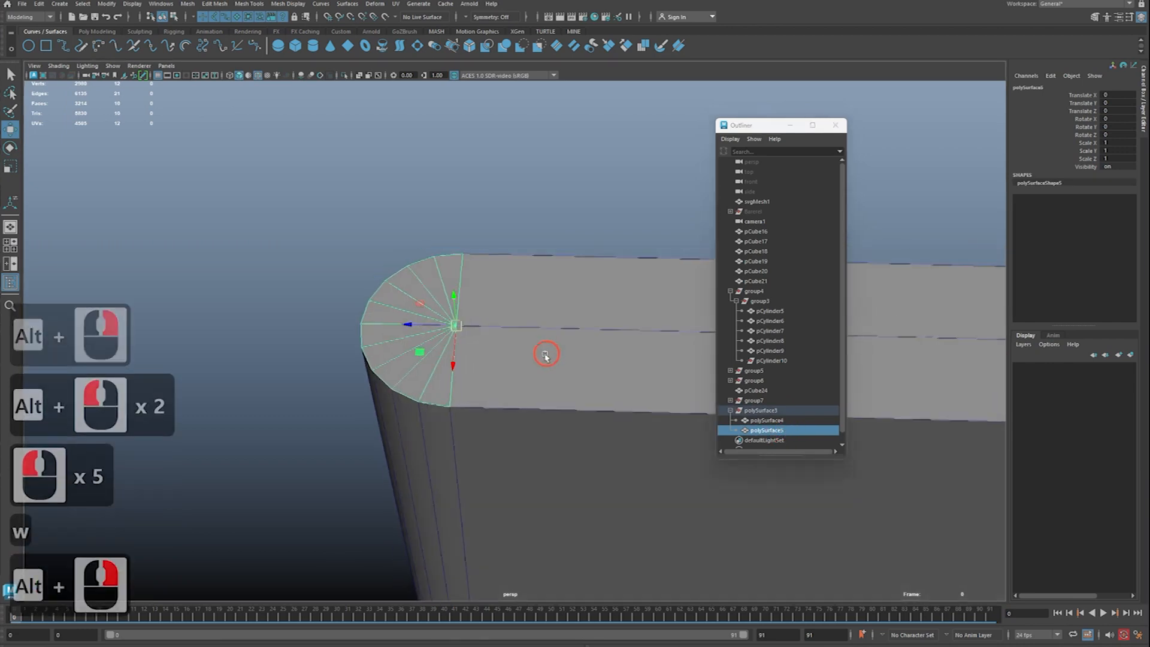
{"action": "left_click_drag", "start_coordinate": [467, 252], "coordinate": [530, 266]}
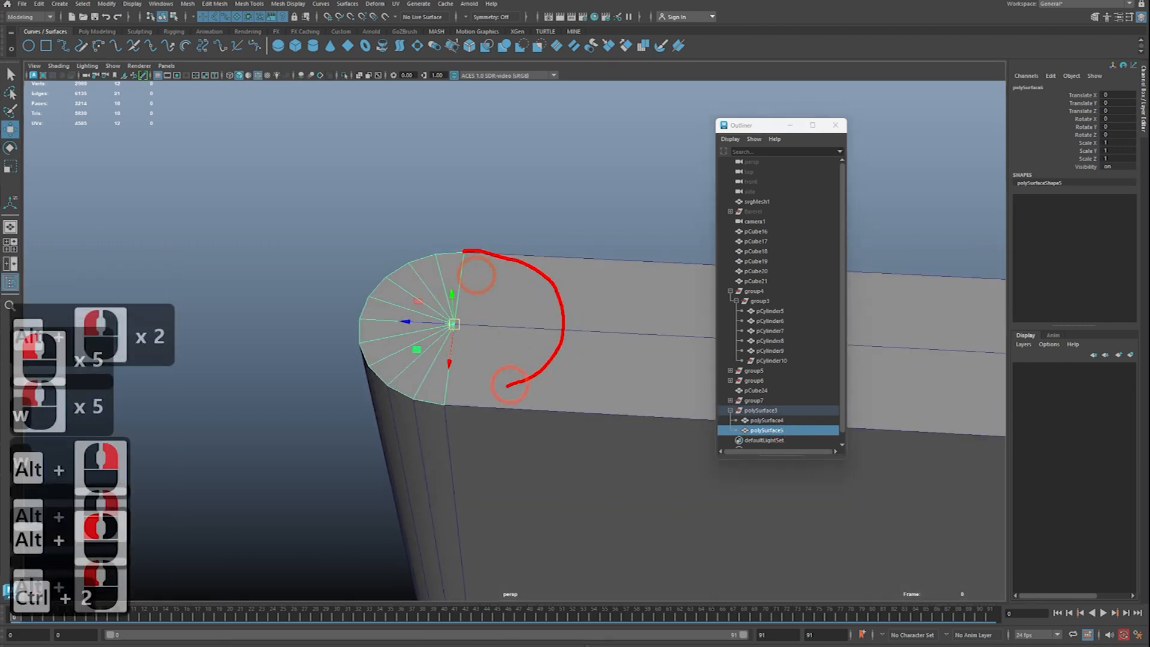
{"action": "left_click_drag", "start_coordinate": [508, 386], "coordinate": [444, 397]}
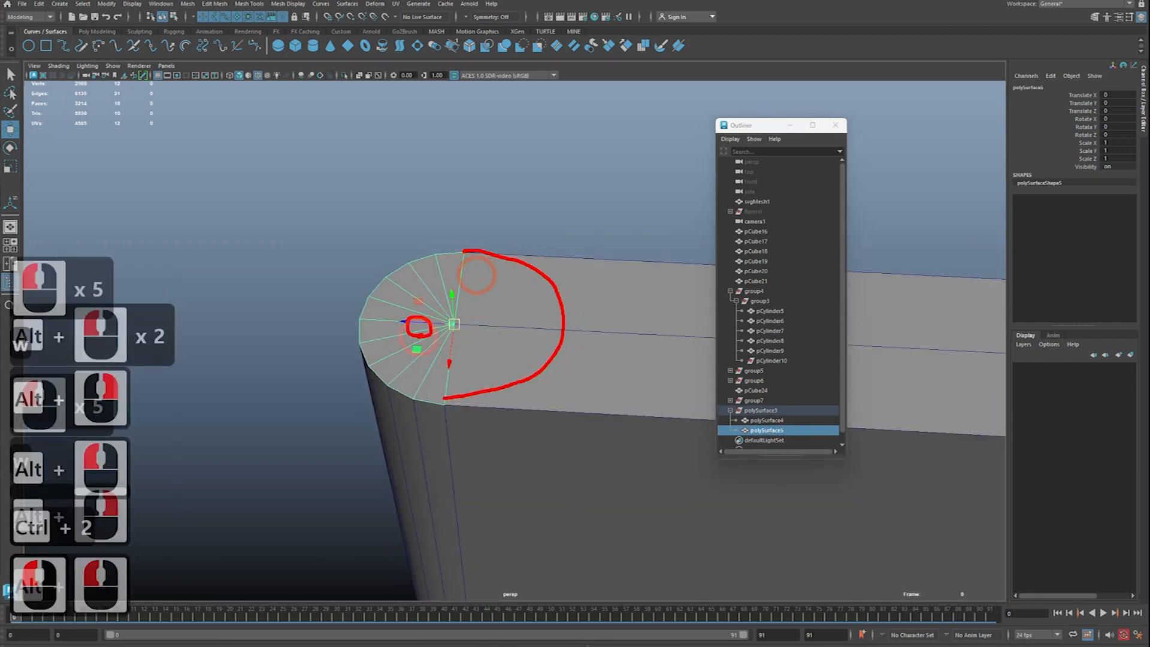
{"action": "key", "text": "g"}
{"action": "left_click_drag", "start_coordinate": [474, 202], "coordinate": [430, 532]}
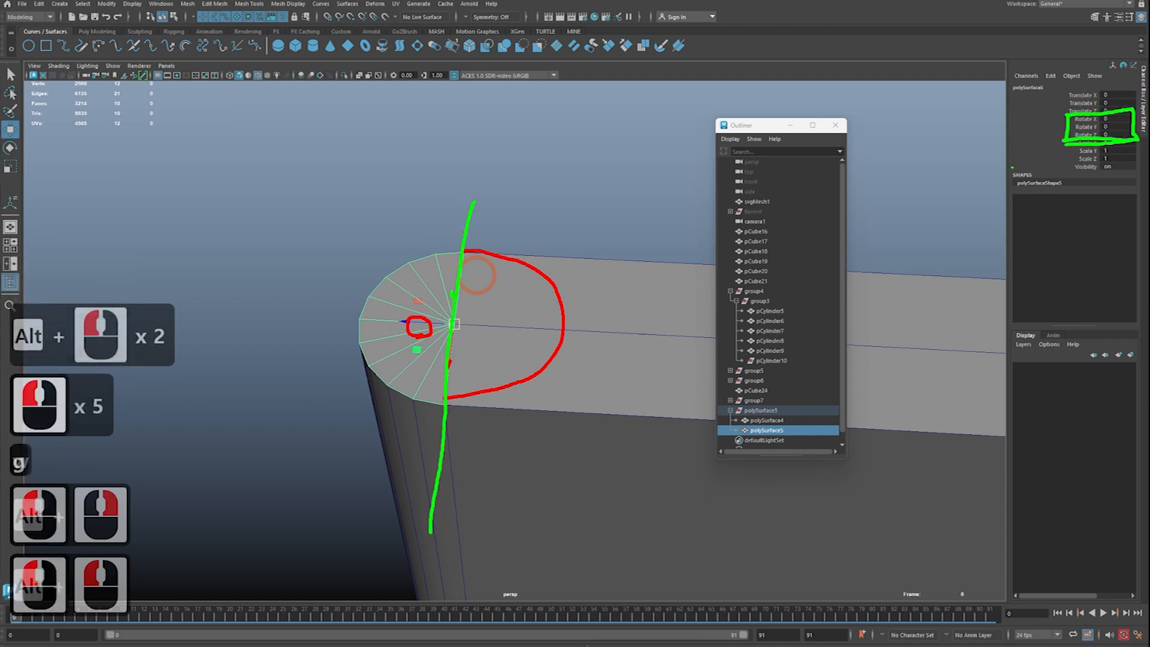
{"action": "key", "text": "Escape"}
{"action": "left_click", "coordinate": [447, 269]}
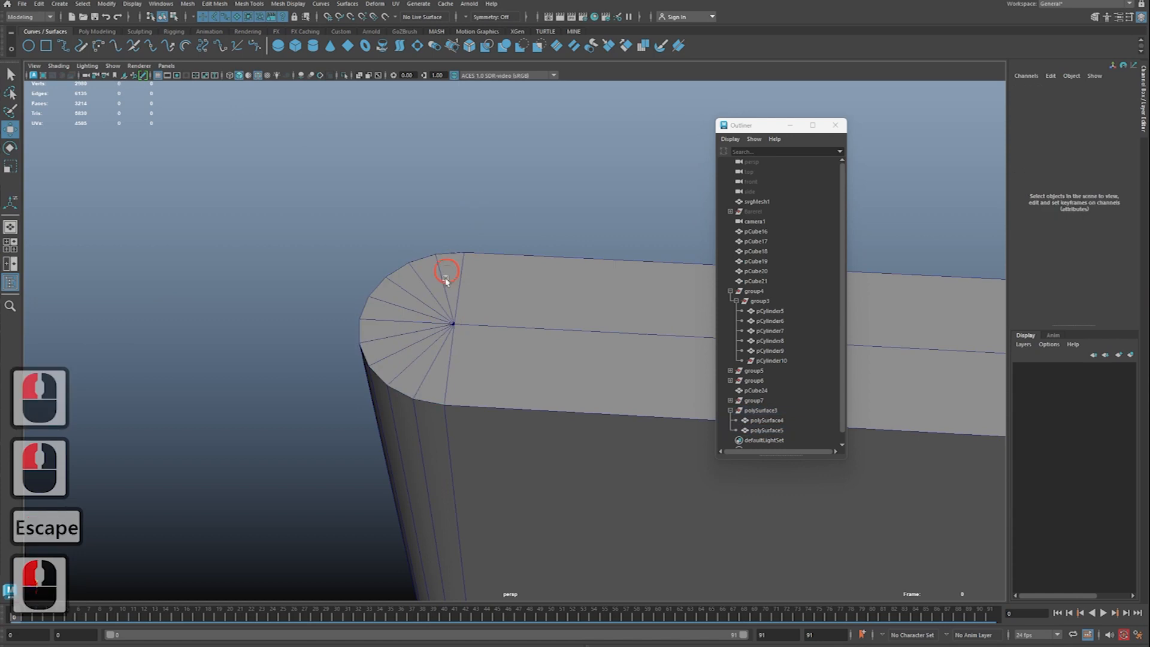
Step: Duplicate the half-round cap and mirror the copy across its pivot by setting Scale Z to -1
{"action": "left_click", "coordinate": [638, 388]}
{"action": "left_click", "coordinate": [565, 367]}
{"action": "key", "text": "w"}
{"action": "key", "text": "ctrl"}
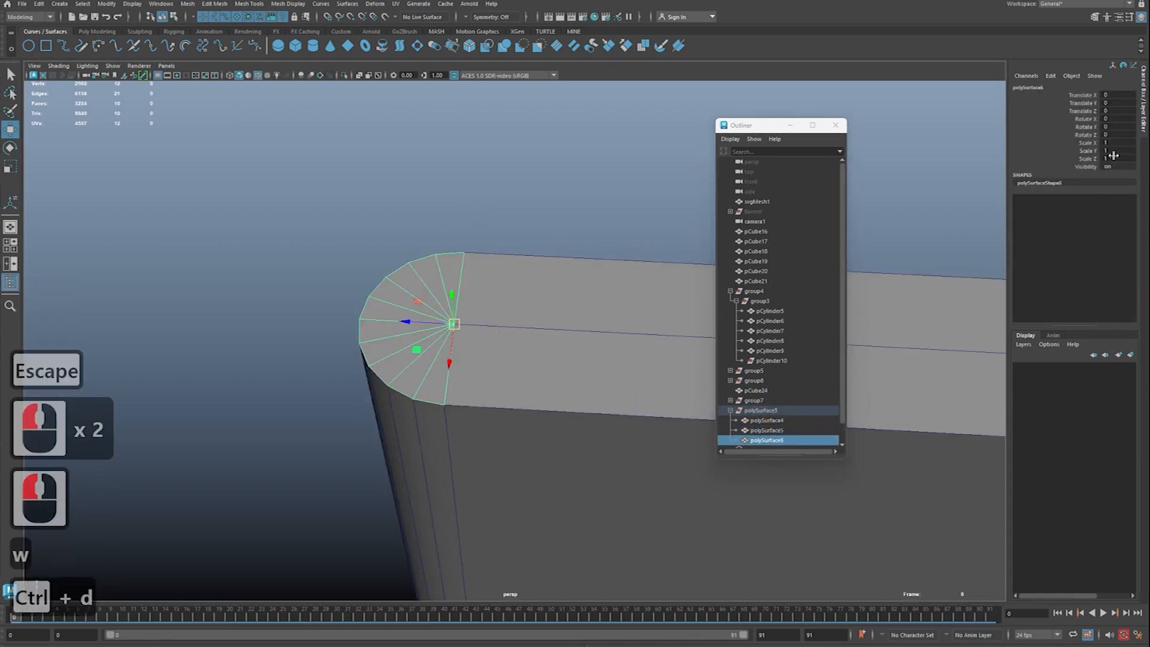
{"action": "left_click", "coordinate": [1114, 158]}
{"action": "type", "text": "-1"}
{"action": "key", "text": "Return"}
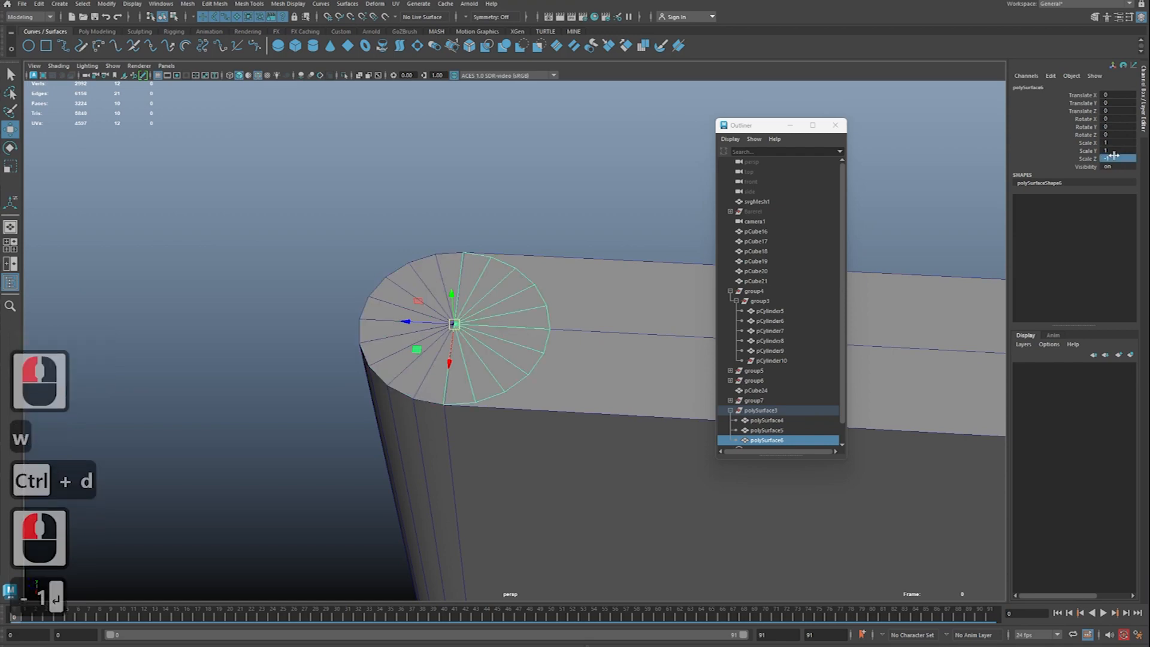
Step: Select the mirrored and original cap halves together and inspect the seam between them up close
{"action": "left_click", "coordinate": [472, 264]}
{"action": "key", "text": "q"}
{"action": "left_click", "coordinate": [429, 326]}
{"action": "left_click", "coordinate": [514, 311]}
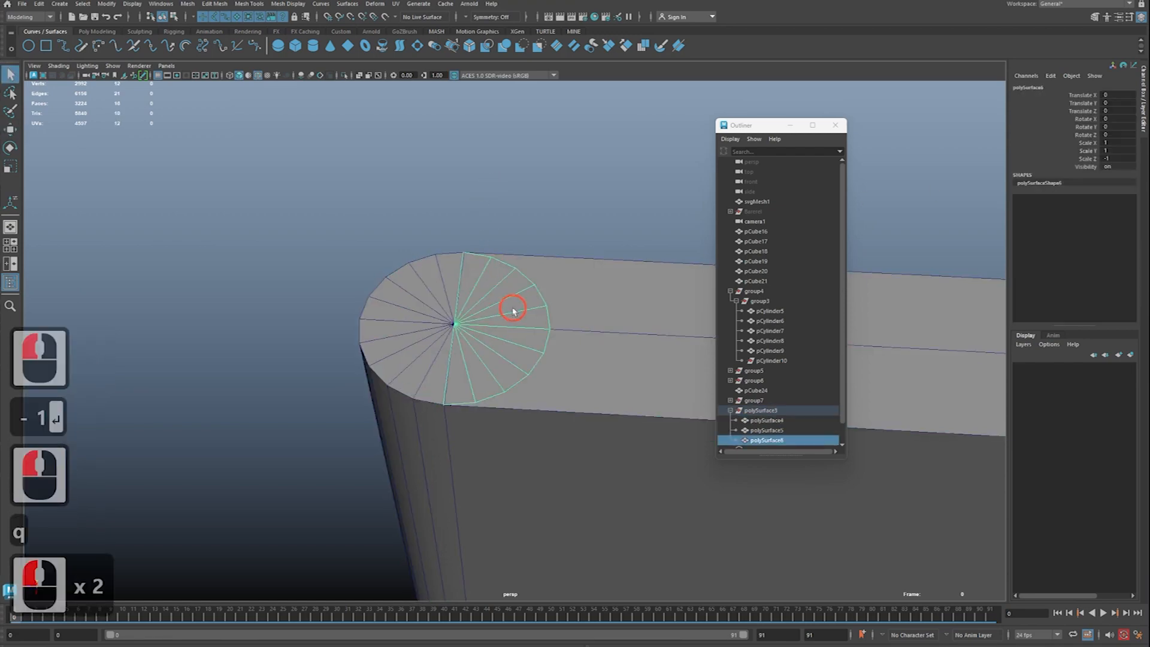
{"action": "left_click", "coordinate": [433, 320], "text": "shift"}
{"action": "right_click_drag", "start_coordinate": [478, 334], "coordinate": [575, 336], "text": "alt"}
{"action": "middle_click_drag", "start_coordinate": [575, 336], "coordinate": [667, 393], "text": "alt"}
{"action": "right_click_drag", "start_coordinate": [667, 392], "coordinate": [623, 377], "text": "alt"}
{"action": "right_click_drag", "start_coordinate": [623, 378], "coordinate": [585, 367], "text": "alt"}
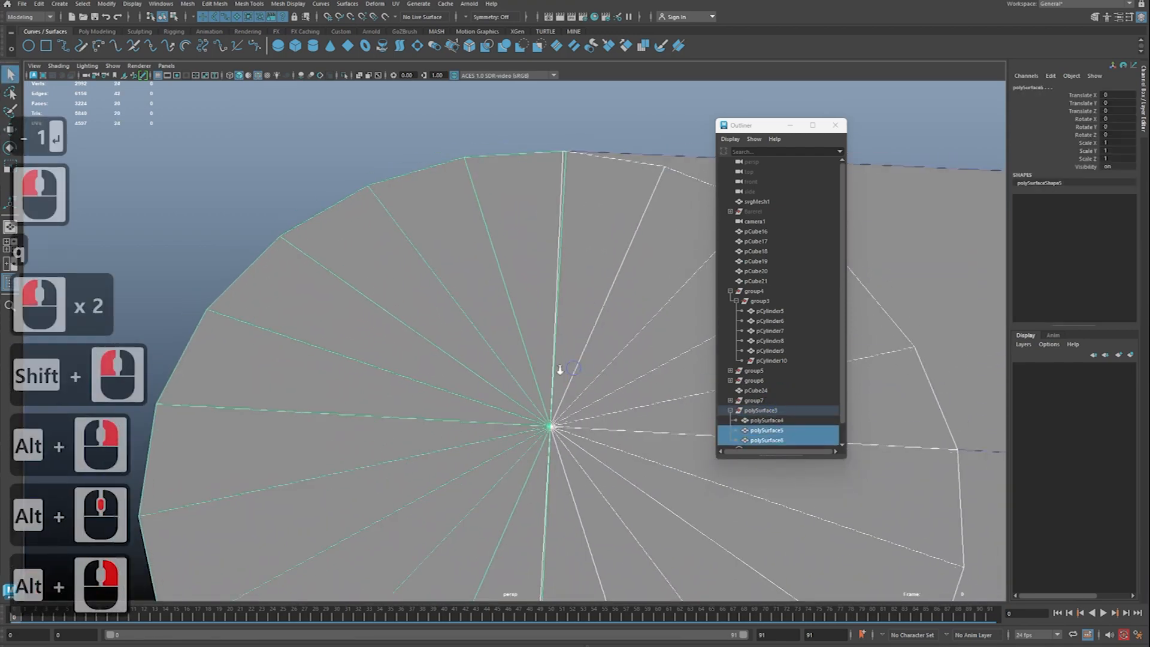
{"action": "middle_click_drag", "start_coordinate": [585, 368], "coordinate": [534, 356], "text": "alt"}
{"action": "right_click_drag", "start_coordinate": [534, 357], "coordinate": [531, 346], "text": "alt"}
{"action": "mouse_move", "coordinate": [530, 346]}
{"action": "left_mouse_down", "text": "alt"}
{"action": "mouse_move", "coordinate": [547, 305]}
{"action": "mouse_move", "coordinate": [532, 329]}
{"action": "left_mouse_up", "text": "alt"}
{"action": "middle_click_drag", "start_coordinate": [531, 329], "coordinate": [530, 345], "text": "alt"}
Step: Select the mirrored cap half and delete it
{"action": "left_click", "coordinate": [538, 268]}
{"action": "left_click", "coordinate": [581, 228]}
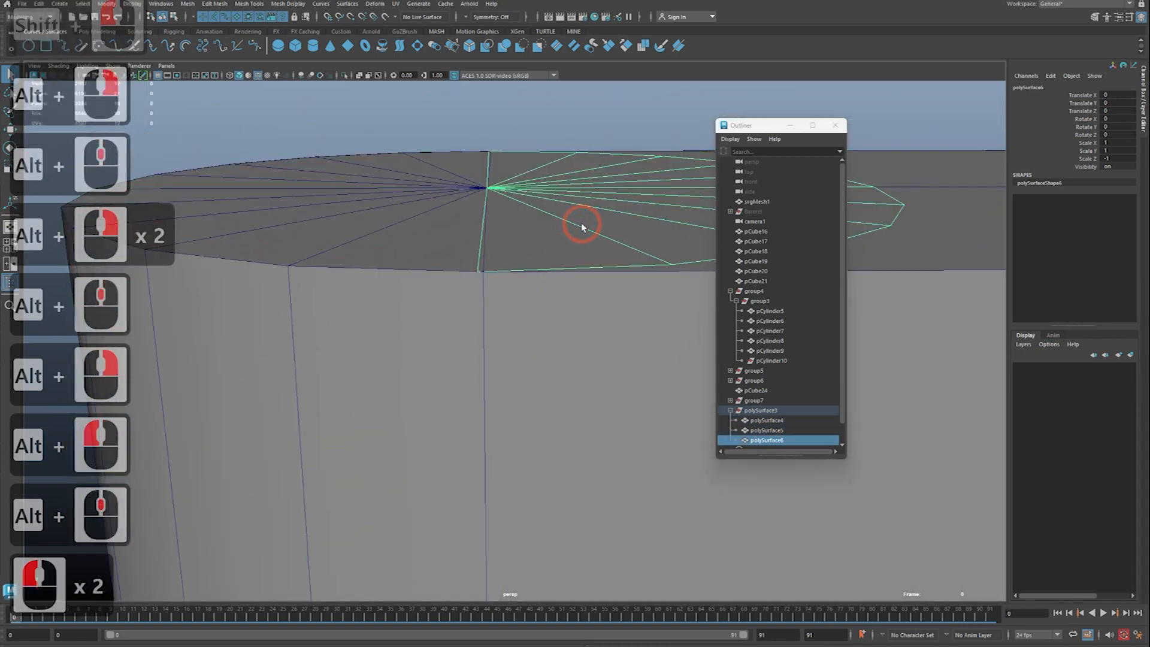
{"action": "key", "text": "Delete"}
Step: Select the remaining half-round cap and switch to the top view, framed closely on its straight side
{"action": "left_click", "coordinate": [441, 222]}
{"action": "key", "text": "w"}
{"action": "left_click_drag", "start_coordinate": [552, 217], "coordinate": [567, 241], "text": "alt"}
{"action": "key", "text": "f"}
{"action": "right_click_drag", "start_coordinate": [567, 241], "coordinate": [509, 235], "text": "alt"}
{"action": "left_click_drag", "start_coordinate": [509, 235], "coordinate": [434, 226], "text": "alt"}
{"action": "middle_click_drag", "start_coordinate": [433, 226], "coordinate": [440, 230], "text": "alt"}
{"action": "key", "text": "space"}
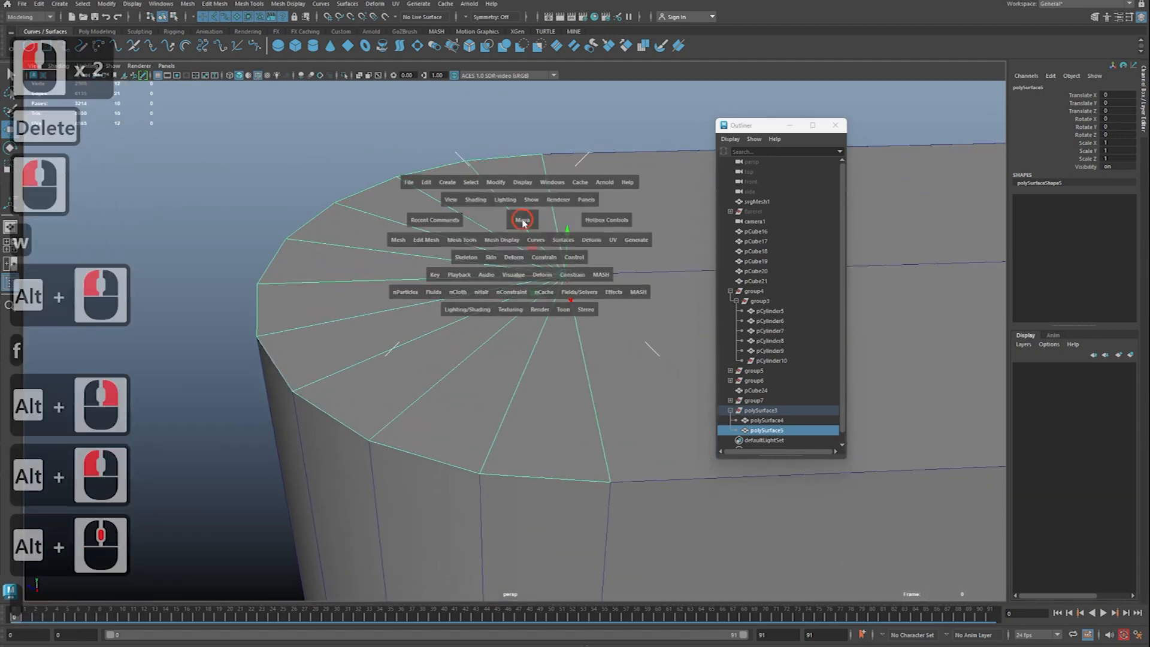
{"action": "left_click_drag", "start_coordinate": [522, 222], "coordinate": [522, 192]}
{"action": "right_click_drag", "start_coordinate": [483, 289], "coordinate": [847, 336], "text": "alt"}
{"action": "right_click_drag", "start_coordinate": [426, 294], "coordinate": [505, 300], "text": "alt"}
Step: Select the vertices along the half-round cap's straight side and scale them flat along Z into one straight line
{"action": "key", "text": "w"}
{"action": "key", "text": "r"}
{"action": "key", "text": "q"}
{"action": "right_click", "coordinate": [558, 261]}
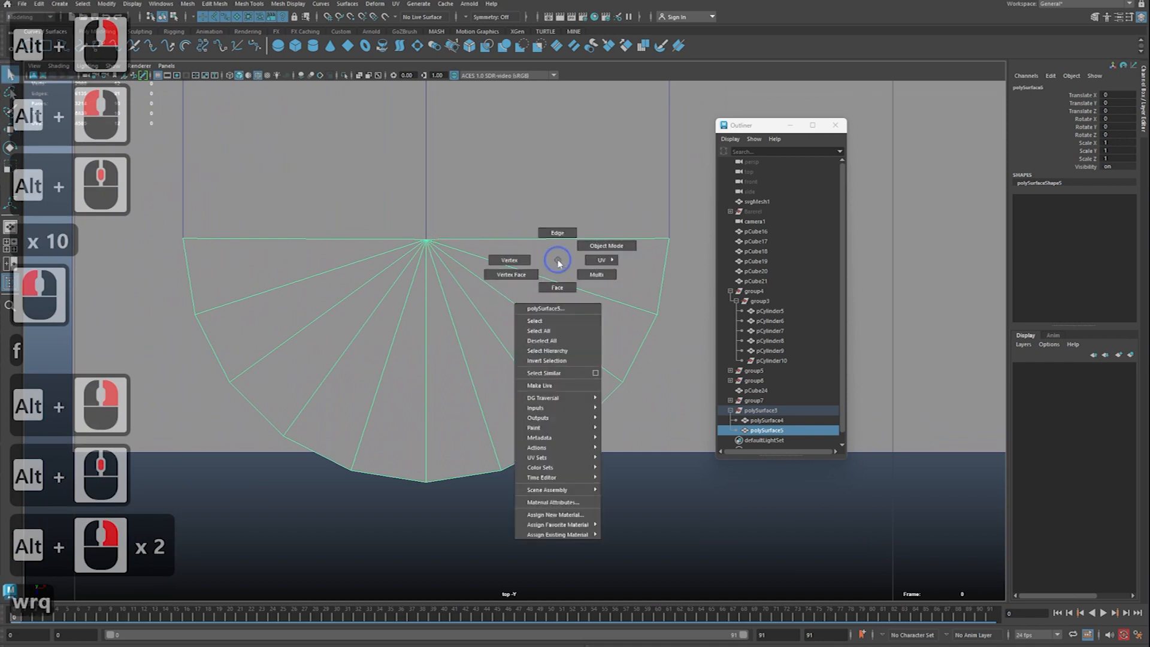
{"action": "right_click_drag", "start_coordinate": [523, 257], "coordinate": [520, 258]}
{"action": "left_click", "coordinate": [650, 246]}
{"action": "left_click", "coordinate": [441, 255], "text": "shift"}
{"action": "left_click", "coordinate": [280, 240], "text": "shift"}
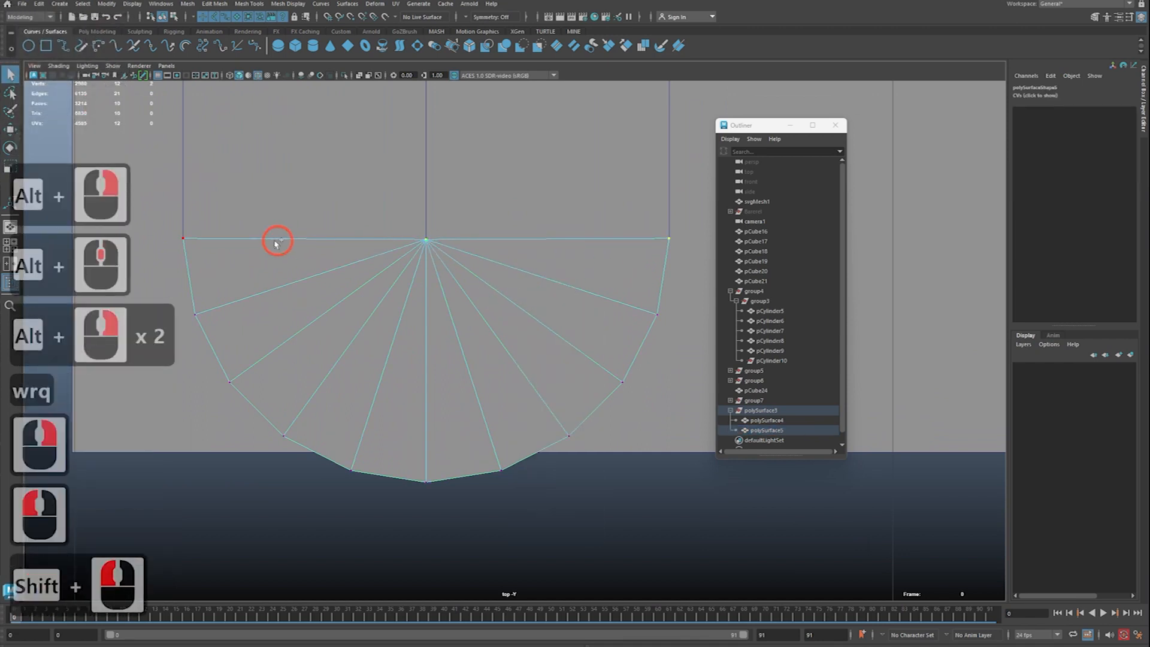
{"action": "left_click", "coordinate": [195, 243], "text": "shift"}
{"action": "key", "text": "w"}
{"action": "key", "text": "r"}
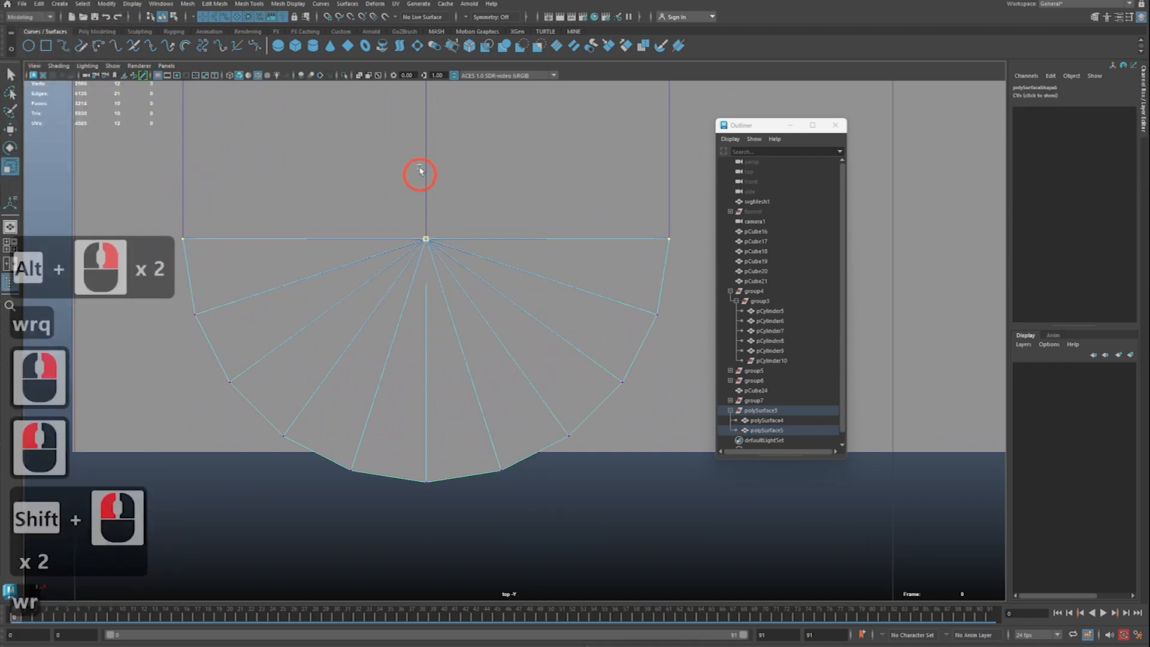
{"action": "left_click", "coordinate": [430, 240]}
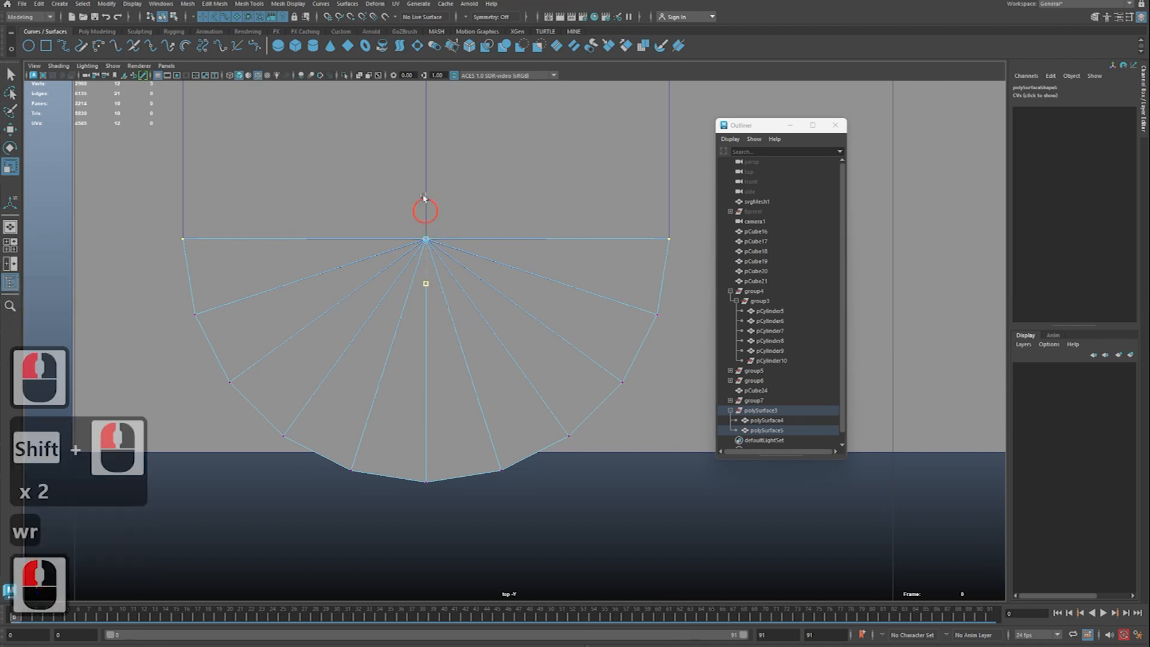
Step: Return to the perspective view of the half-round cap and switch it back to object mode
{"action": "key", "text": "w"}
{"action": "key", "text": "space"}
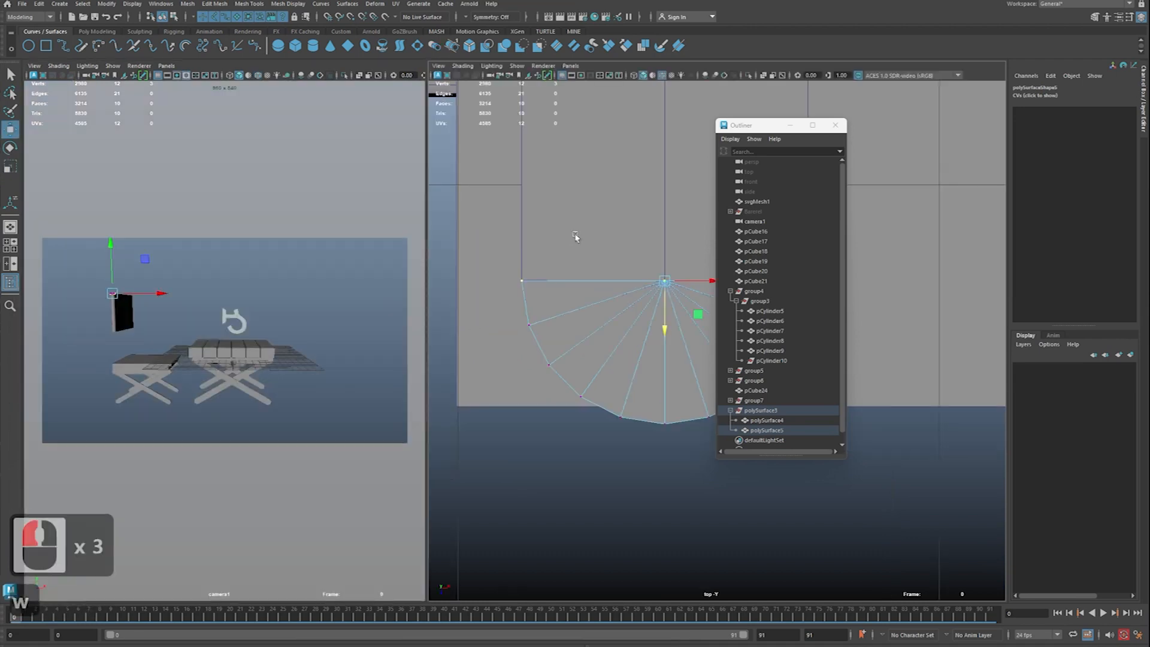
{"action": "key", "text": "space"}
{"action": "right_click_drag", "start_coordinate": [428, 321], "coordinate": [433, 321], "text": "alt"}
{"action": "key", "text": "space"}
{"action": "left_click_drag", "start_coordinate": [432, 321], "coordinate": [437, 315]}
{"action": "key", "text": "w"}
{"action": "right_click_drag", "start_coordinate": [437, 318], "coordinate": [456, 318], "text": "alt"}
{"action": "left_click_drag", "start_coordinate": [456, 319], "coordinate": [462, 304], "text": "alt"}
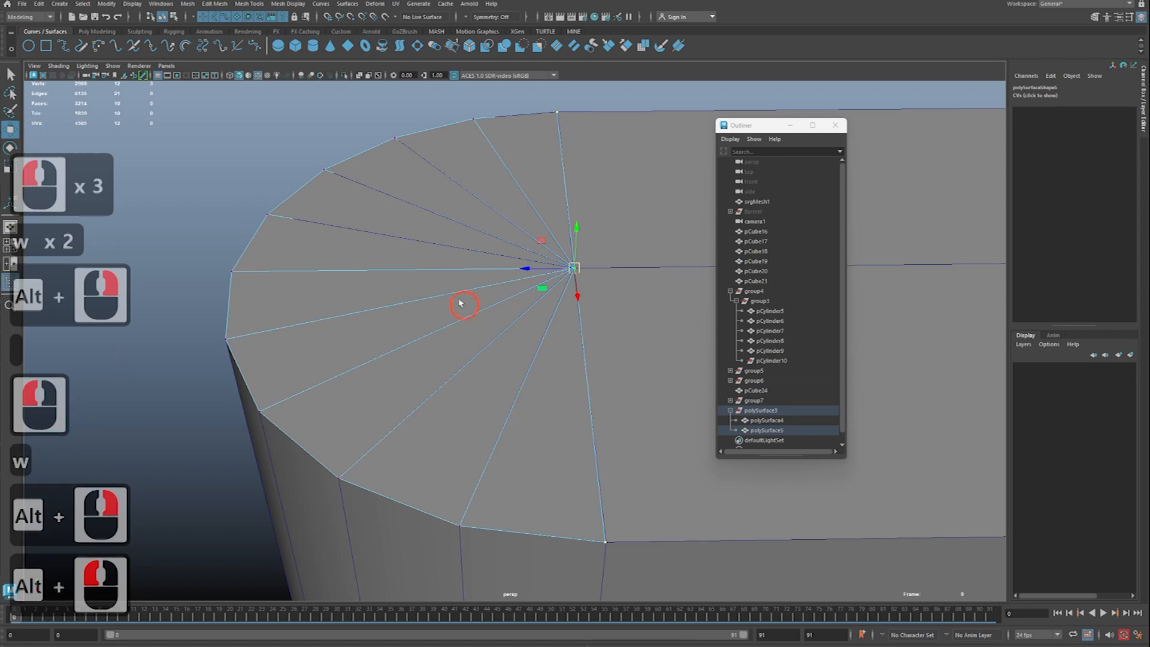
{"action": "key", "text": "q"}
{"action": "right_click_drag", "start_coordinate": [462, 304], "coordinate": [473, 295]}
Step: Reposition the half-round cap's pivot onto the centre vertex of its straight side
{"action": "key", "text": "w"}
{"action": "middle_click_drag", "start_coordinate": [502, 299], "coordinate": [436, 339], "text": "alt"}
{"action": "right_click_drag", "start_coordinate": [437, 339], "coordinate": [459, 342], "text": "alt"}
{"action": "left_click_drag", "start_coordinate": [459, 342], "coordinate": [403, 308], "text": "alt"}
{"action": "right_click_drag", "start_coordinate": [455, 313], "coordinate": [593, 321], "text": "alt"}
{"action": "right_click_drag", "start_coordinate": [539, 294], "coordinate": [503, 284], "text": "alt"}
{"action": "middle_click_drag", "start_coordinate": [503, 284], "coordinate": [516, 317], "text": "alt"}
{"action": "key", "text": "d"}
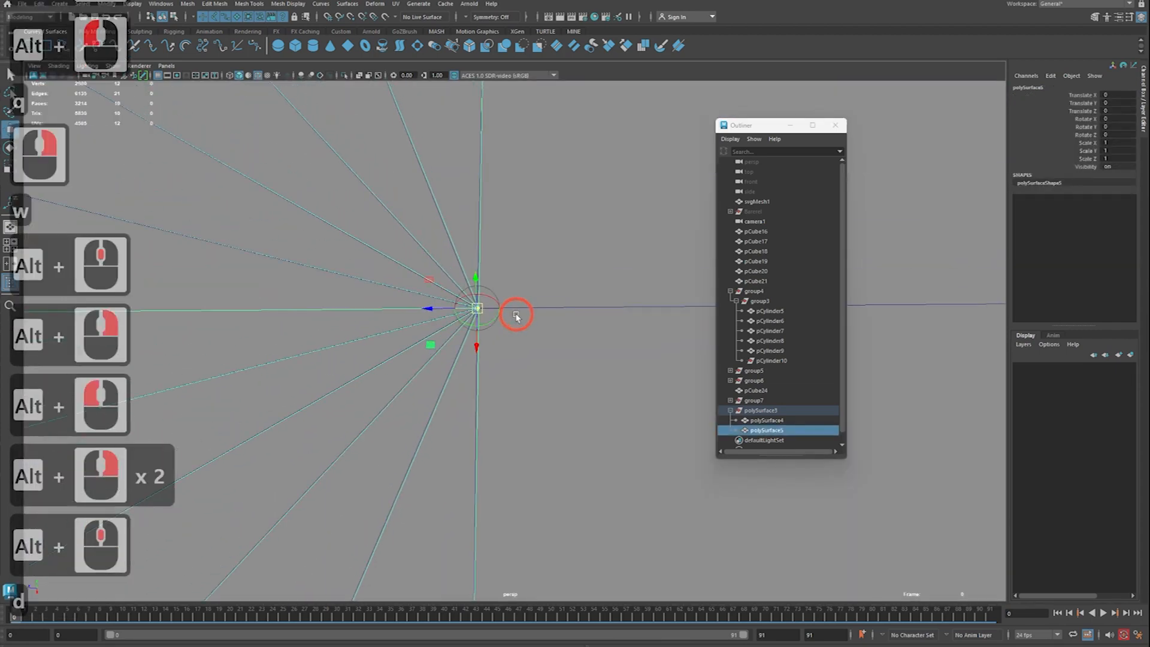
{"action": "left_click_drag", "start_coordinate": [484, 309], "coordinate": [514, 316]}
{"action": "key", "text": "w"}
Step: Duplicate the half-round cap and mirror the copy about its pivot with Scale Z set to -1
{"action": "right_click_drag", "start_coordinate": [562, 300], "coordinate": [374, 293], "text": "alt"}
{"action": "left_click_drag", "start_coordinate": [355, 296], "coordinate": [338, 260], "text": "alt"}
{"action": "key", "text": "ctrl+d"}
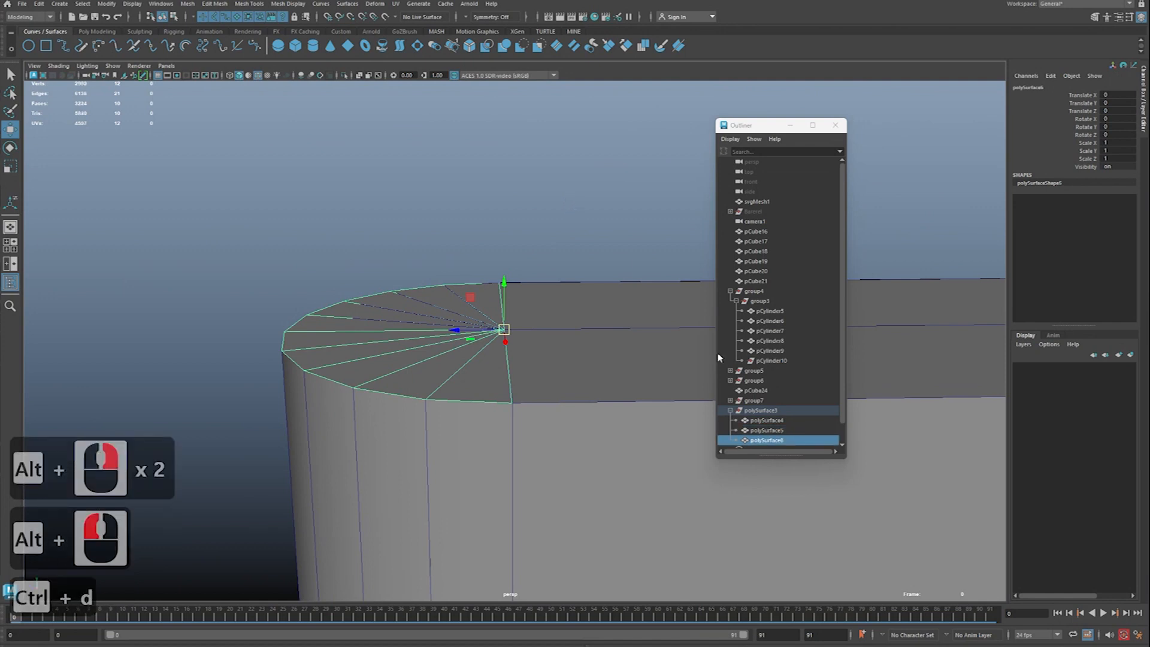
{"action": "left_click", "coordinate": [1114, 158]}
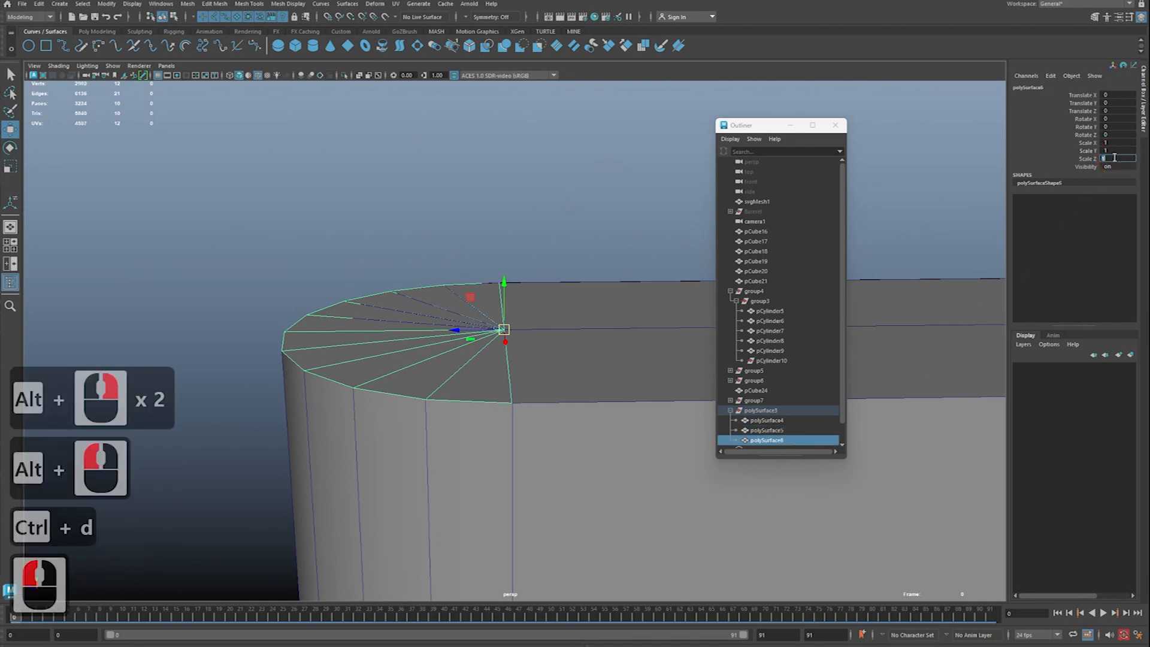
{"action": "type", "text": "-1"}
{"action": "key", "text": "Return"}
{"action": "left_click_drag", "start_coordinate": [689, 419], "coordinate": [580, 403], "text": "alt"}
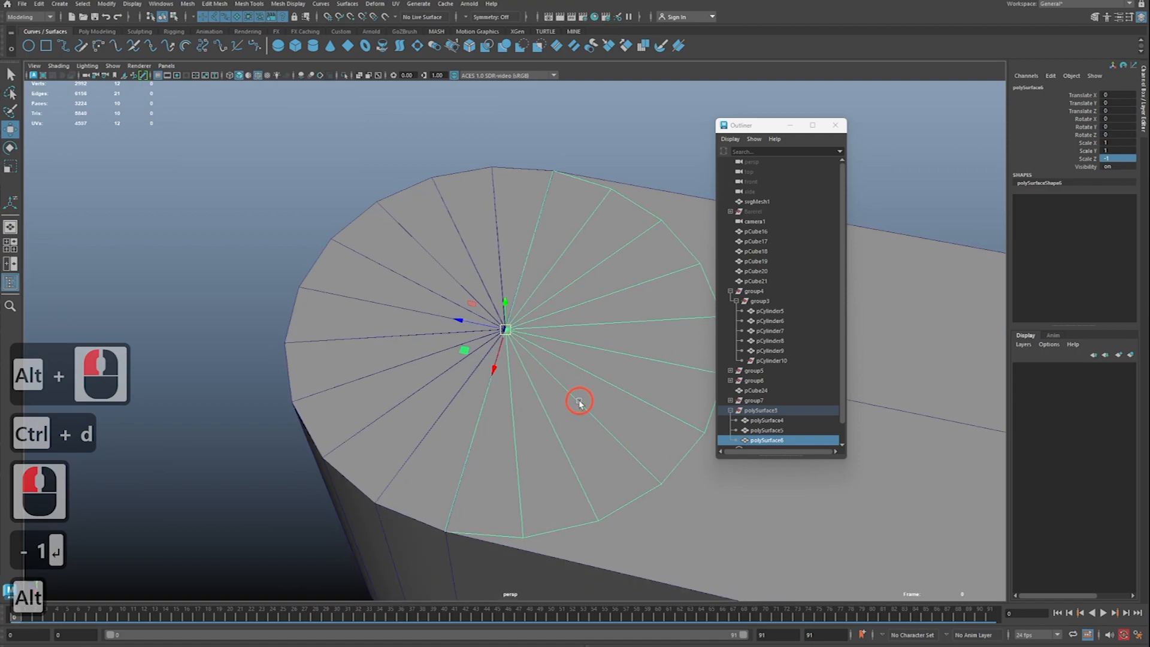
Step: Select the original and mirrored cap halves together, leaving the backrest panel out of the selection
{"action": "left_click", "coordinate": [439, 399], "text": "shift"}
{"action": "right_click_drag", "start_coordinate": [539, 390], "coordinate": [529, 383], "text": "alt"}
{"action": "left_click_drag", "start_coordinate": [529, 383], "coordinate": [526, 354], "text": "alt"}
{"action": "left_click", "coordinate": [517, 259]}
{"action": "left_click", "coordinate": [624, 261], "text": "shift"}
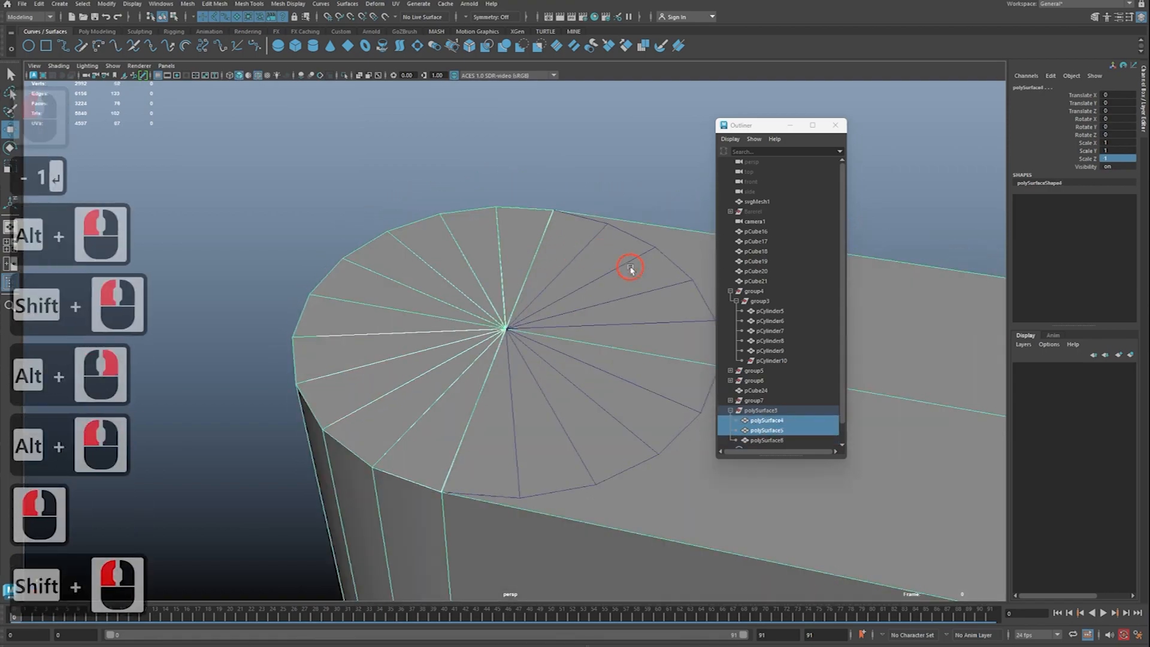
{"action": "right_click_drag", "start_coordinate": [605, 269], "coordinate": [556, 279], "text": "alt"}
{"action": "left_click_drag", "start_coordinate": [557, 279], "coordinate": [548, 240], "text": "alt"}
{"action": "left_click", "coordinate": [621, 323], "text": "shift"}
{"action": "right_click_drag", "start_coordinate": [620, 324], "coordinate": [605, 303], "text": "alt"}
{"action": "left_click_drag", "start_coordinate": [604, 304], "coordinate": [1039, 348], "text": "alt"}
{"action": "right_click_drag", "start_coordinate": [572, 328], "coordinate": [558, 314], "text": "alt"}
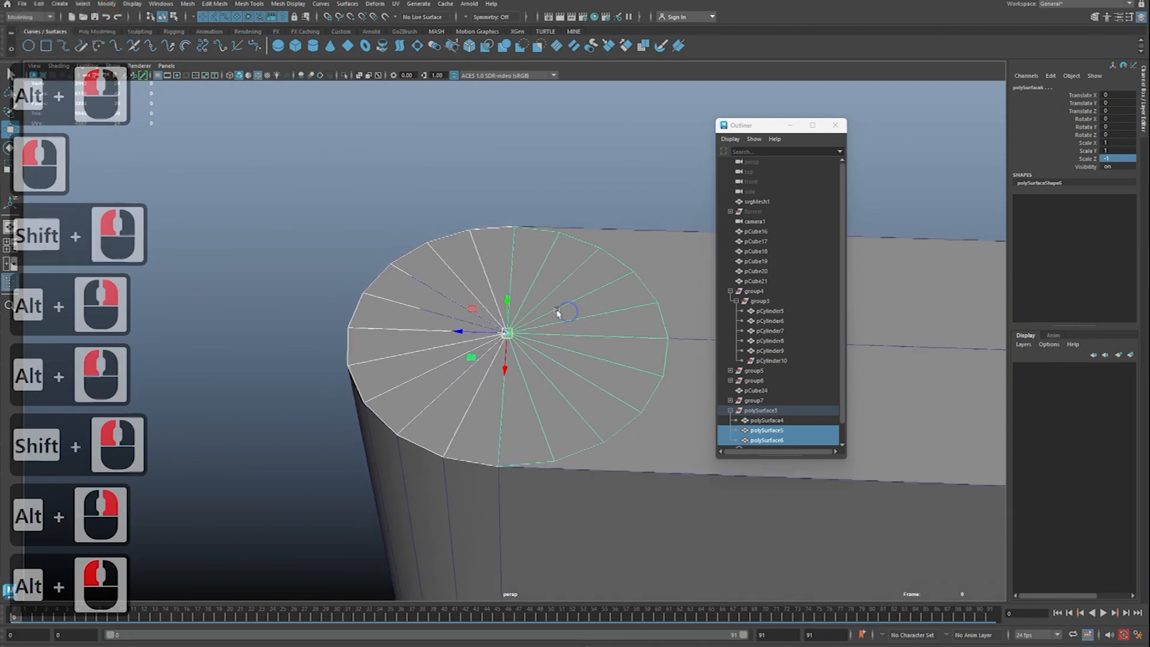
{"action": "left_click_drag", "start_coordinate": [558, 314], "coordinate": [573, 319], "text": "alt"}
{"action": "key", "text": "ctrl+2"}
{"action": "mouse_move", "coordinate": [488, 187]}
{"action": "left_mouse_down"}
{"action": "mouse_move", "coordinate": [502, 218]}
{"action": "mouse_move", "coordinate": [527, 527]}
{"action": "left_mouse_up"}
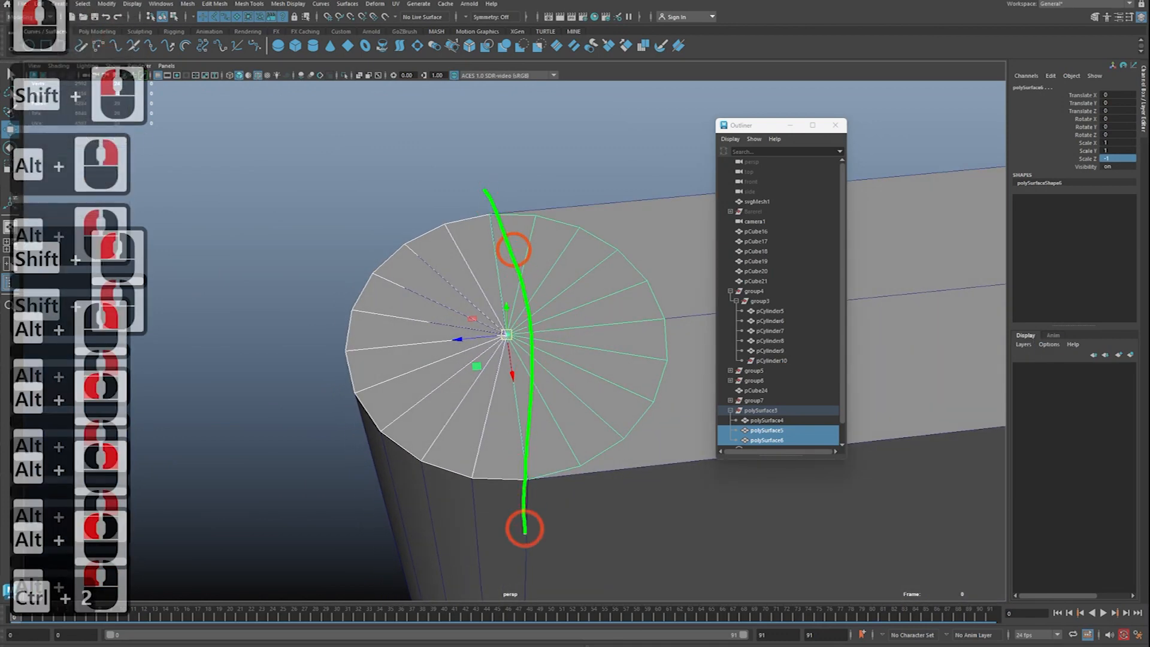
{"action": "key", "text": "Escape"}
Step: Combine the two cap halves into one disc mesh and clear its construction history
{"action": "left_click_drag", "start_coordinate": [628, 355], "coordinate": [577, 302], "text": "alt"}
{"action": "middle_click_drag", "start_coordinate": [578, 301], "coordinate": [561, 196], "text": "alt"}
{"action": "left_click_drag", "start_coordinate": [562, 196], "coordinate": [558, 205], "text": "alt"}
{"action": "right_click", "coordinate": [558, 202], "text": "shift"}
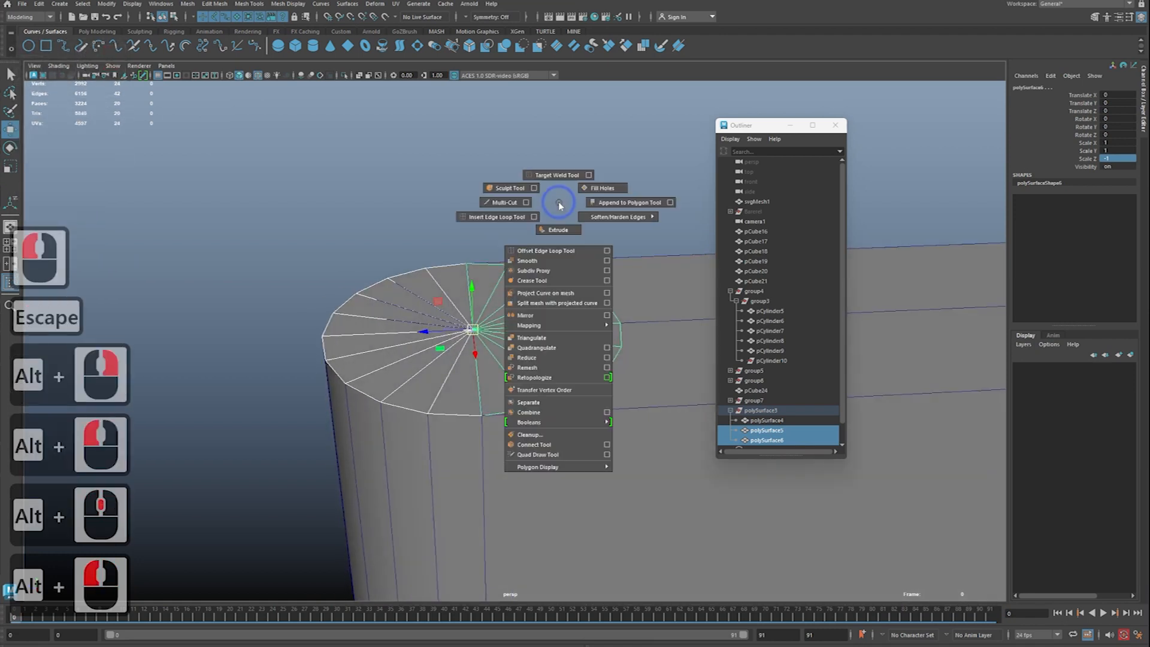
{"action": "left_click", "coordinate": [564, 414]}
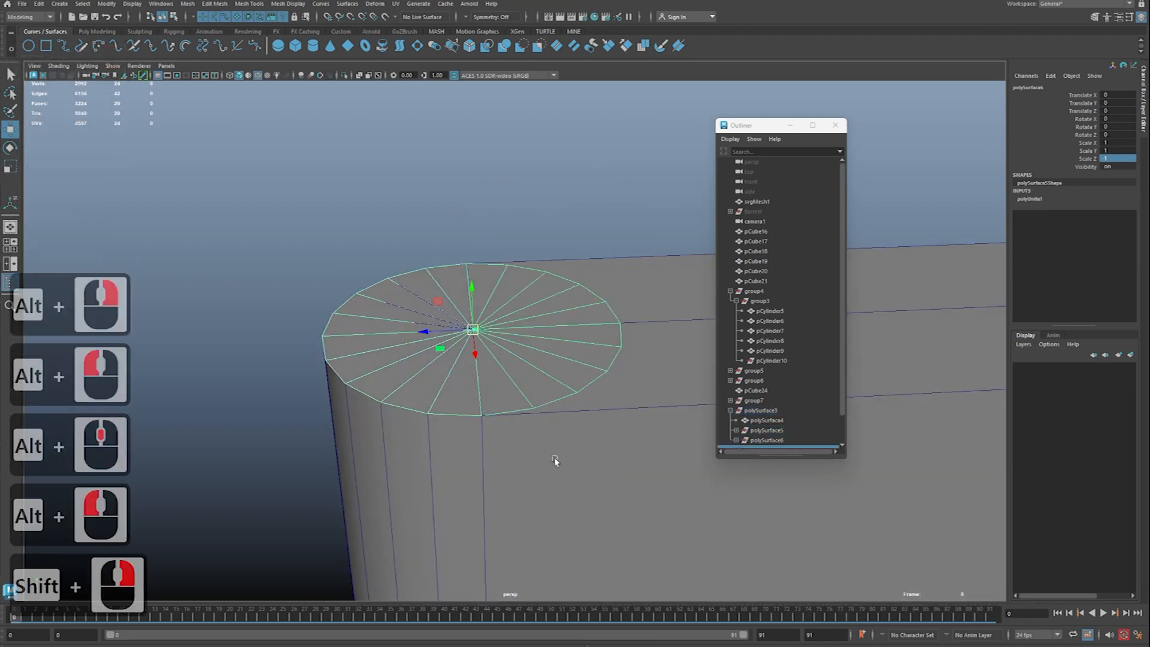
{"action": "scroll", "coordinate": [772, 378], "scroll_direction": "down", "scroll_amount": 4}
{"action": "left_click_drag", "start_coordinate": [411, 196], "coordinate": [383, 191]}
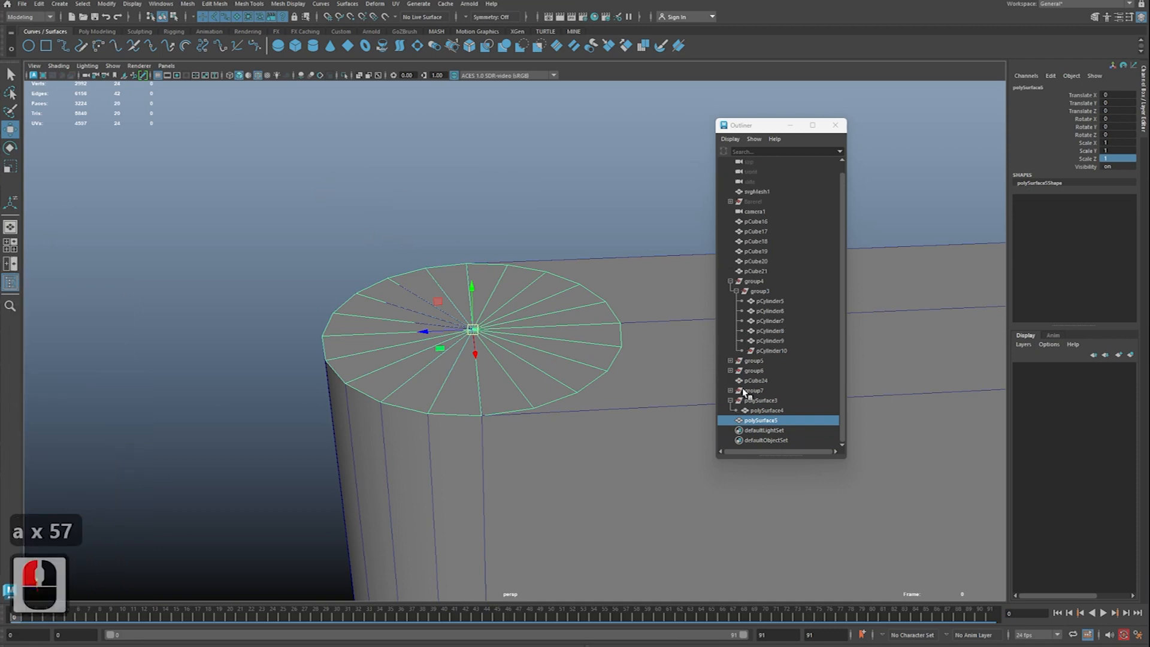
{"action": "middle_click_drag", "start_coordinate": [547, 297], "coordinate": [520, 282], "text": "alt"}
{"action": "right_click_drag", "start_coordinate": [521, 282], "coordinate": [541, 298], "text": "alt"}
{"action": "left_click_drag", "start_coordinate": [541, 298], "coordinate": [529, 286], "text": "alt"}
{"action": "right_click_drag", "start_coordinate": [549, 207], "coordinate": [188, 210]}
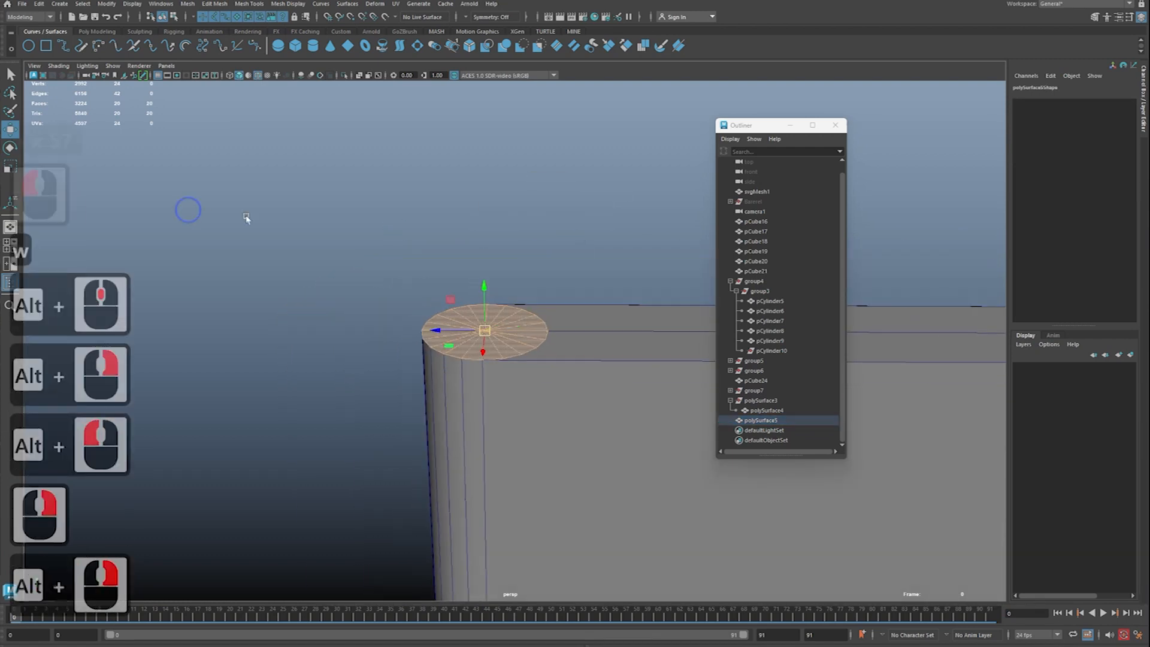
{"action": "right_click_drag", "start_coordinate": [323, 228], "coordinate": [251, 225], "text": "alt"}
{"action": "key", "text": "q"}
{"action": "right_click_drag", "start_coordinate": [544, 284], "coordinate": [581, 239]}
{"action": "middle_click_drag", "start_coordinate": [581, 239], "coordinate": [514, 151], "text": "alt"}
{"action": "right_click_drag", "start_coordinate": [514, 151], "coordinate": [485, 294], "text": "alt"}
Step: Extrude the disc downward along the backrest panel's side edge to a Local Translate Z of about -6.282
{"action": "left_click", "coordinate": [425, 254]}
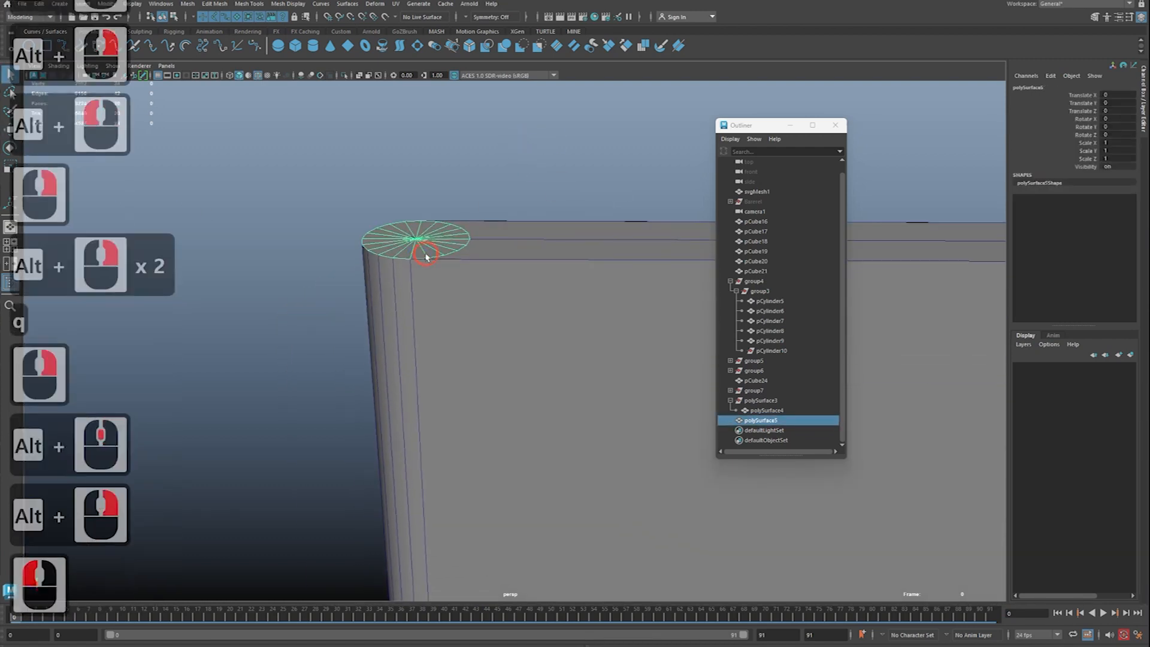
{"action": "key", "text": "w"}
{"action": "right_click", "coordinate": [530, 182], "text": "shift"}
{"action": "middle_click_drag", "start_coordinate": [485, 293], "coordinate": [408, 293], "text": "alt"}
{"action": "right_click_drag", "start_coordinate": [408, 293], "coordinate": [432, 310], "text": "alt"}
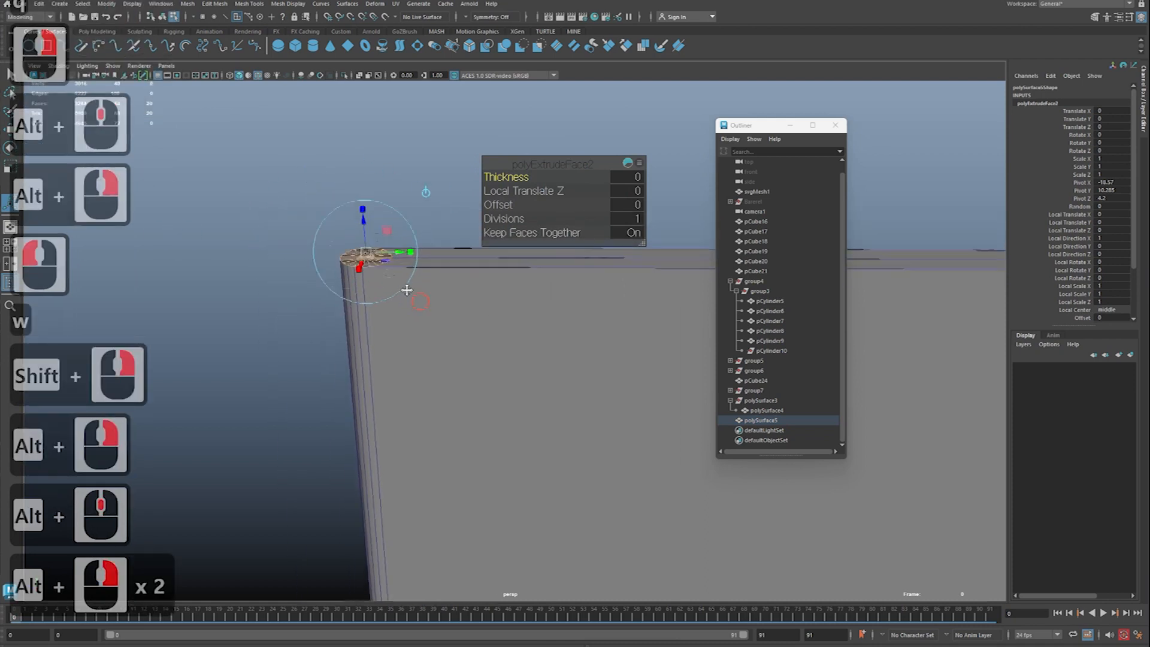
{"action": "middle_click_drag", "start_coordinate": [432, 309], "coordinate": [341, 216], "text": "alt"}
{"action": "right_click_drag", "start_coordinate": [341, 215], "coordinate": [339, 187], "text": "alt"}
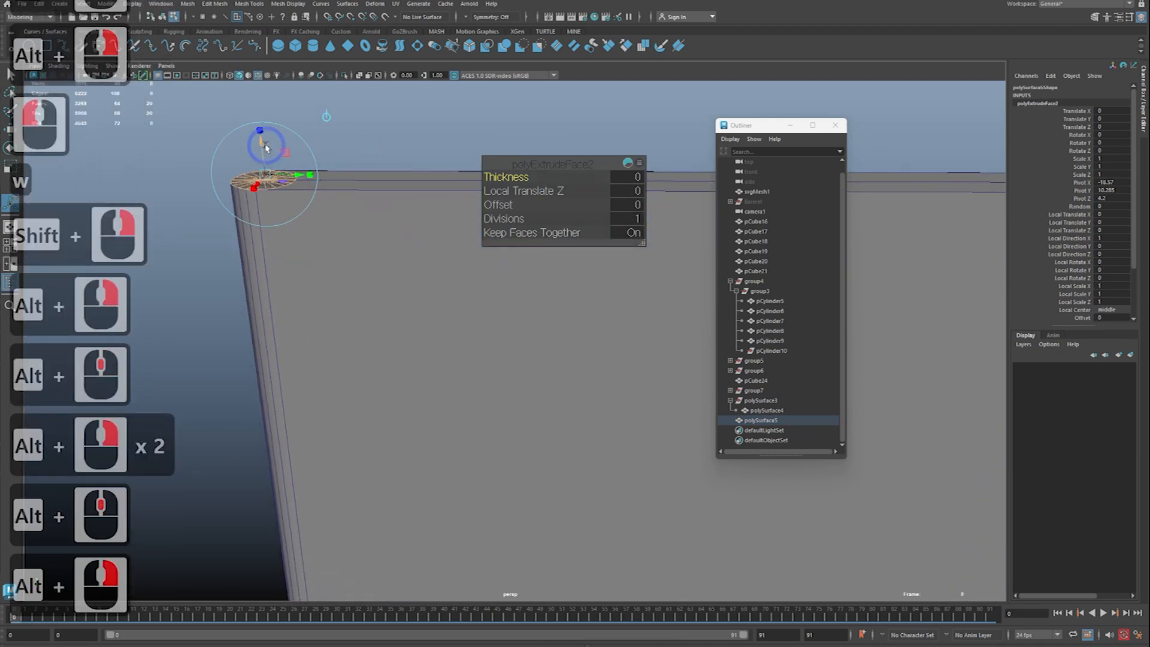
{"action": "left_click_drag", "start_coordinate": [263, 144], "coordinate": [311, 517]}
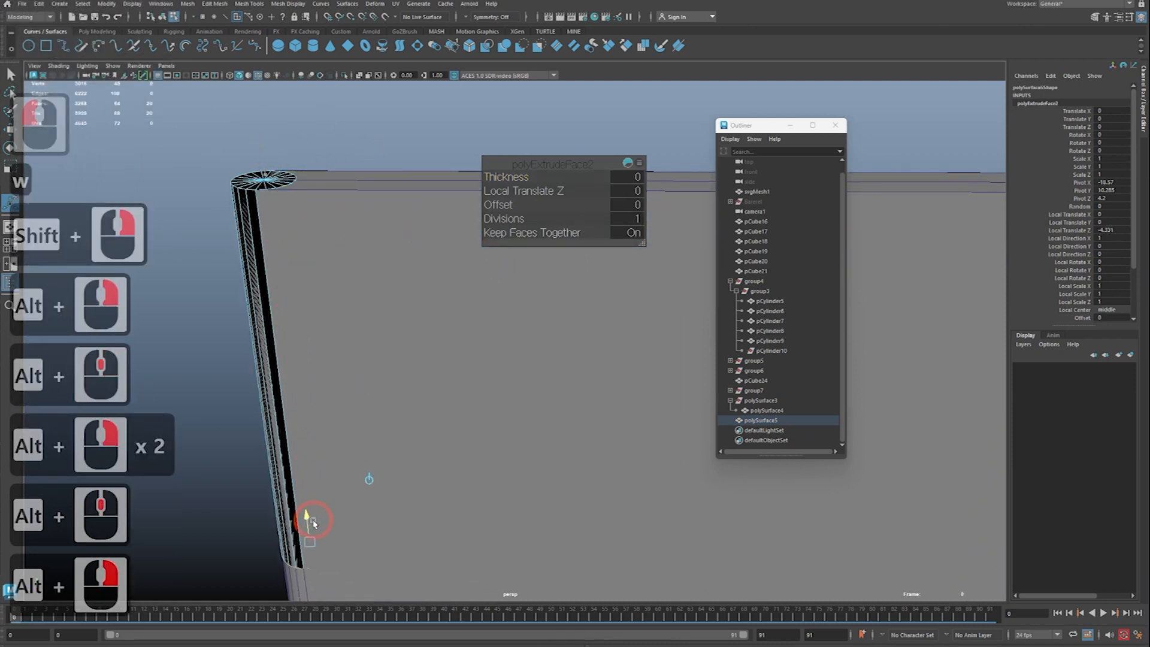
{"action": "right_click_drag", "start_coordinate": [310, 517], "coordinate": [330, 444], "text": "alt"}
{"action": "middle_click_drag", "start_coordinate": [368, 473], "coordinate": [364, 368], "text": "alt"}
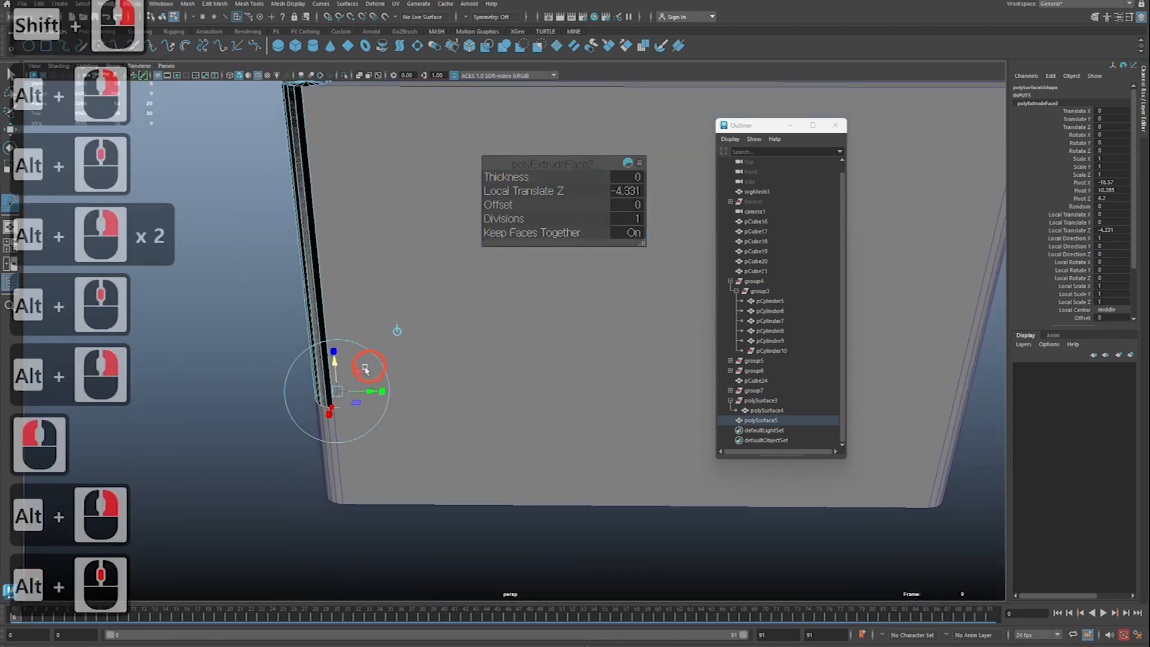
{"action": "left_click_drag", "start_coordinate": [334, 362], "coordinate": [344, 478]}
Step: Select only the faces at the upper end of the extruded post and activate the Move tool
{"action": "middle_click_drag", "start_coordinate": [363, 333], "coordinate": [421, 333], "text": "alt"}
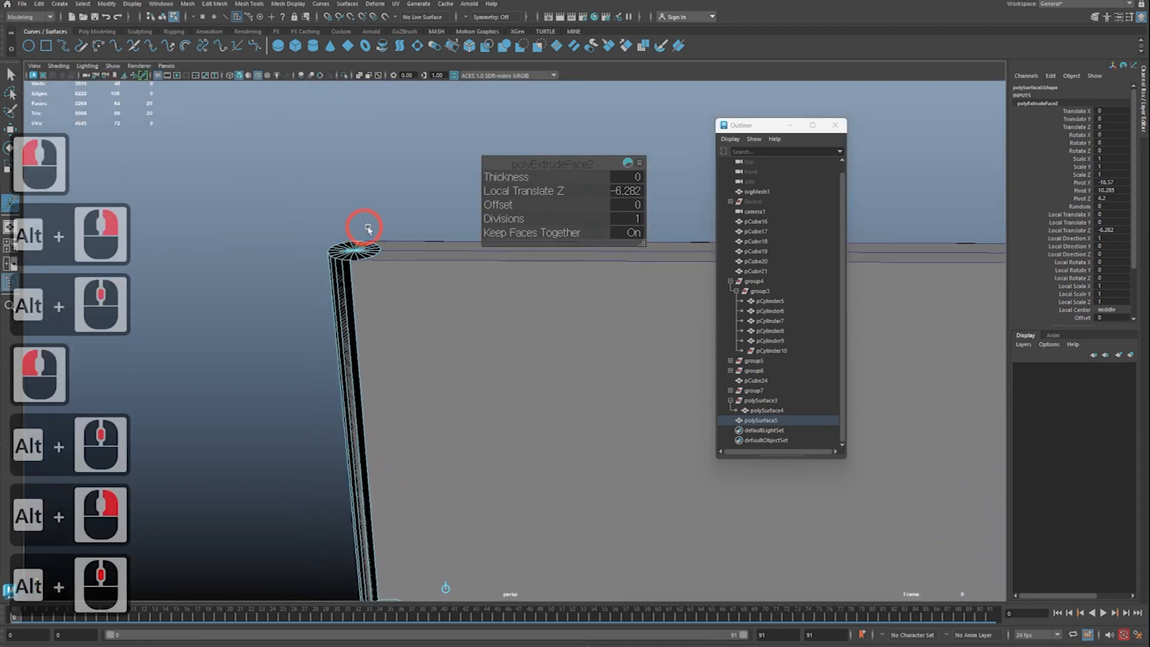
{"action": "left_click_drag", "start_coordinate": [362, 240], "coordinate": [301, 275]}
{"action": "left_click_drag", "start_coordinate": [379, 380], "coordinate": [371, 375], "text": "ctrl"}
{"action": "key", "text": "w"}
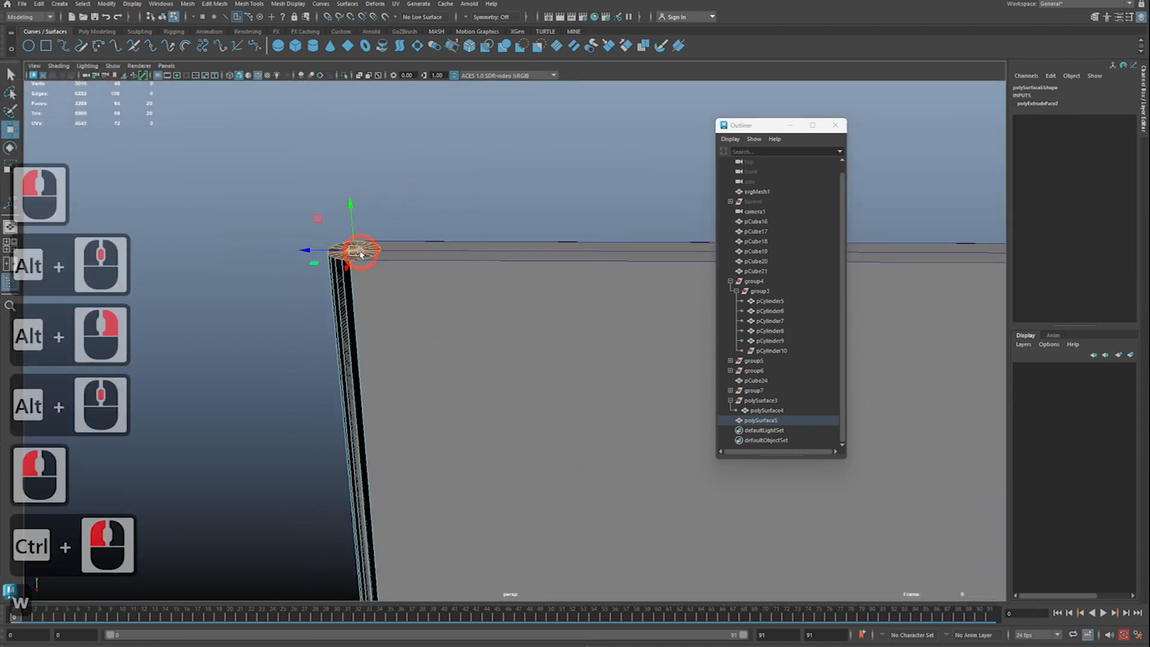
Step: Move the rod's end faces vertically so the rod extends past the edge of the backrest panel, and return to object mode
{"action": "left_click_drag", "start_coordinate": [349, 196], "coordinate": [348, 195]}
{"action": "key", "text": "q"}
{"action": "right_click_drag", "start_coordinate": [434, 182], "coordinate": [456, 162]}
{"action": "left_click_drag", "start_coordinate": [378, 187], "coordinate": [431, 161], "text": "alt"}
{"action": "right_click_drag", "start_coordinate": [432, 162], "coordinate": [247, 176], "text": "alt"}
{"action": "left_click_drag", "start_coordinate": [269, 180], "coordinate": [485, 215], "text": "alt"}
{"action": "middle_click_drag", "start_coordinate": [485, 214], "coordinate": [396, 191], "text": "alt"}
{"action": "right_click_drag", "start_coordinate": [396, 191], "coordinate": [461, 209], "text": "alt"}
{"action": "key", "text": "alt+q"}
{"action": "key", "text": "w"}
{"action": "left_click_drag", "start_coordinate": [509, 227], "coordinate": [465, 166]}
{"action": "key", "text": "q"}
{"action": "right_click_drag", "start_coordinate": [508, 214], "coordinate": [510, 252]}
{"action": "right_click_drag", "start_coordinate": [521, 227], "coordinate": [497, 225], "text": "alt"}
{"action": "left_click_drag", "start_coordinate": [497, 224], "coordinate": [372, 242], "text": "alt"}
{"action": "right_click_drag", "start_coordinate": [374, 242], "coordinate": [413, 225]}
{"action": "left_click_drag", "start_coordinate": [455, 234], "coordinate": [390, 252], "text": "alt"}
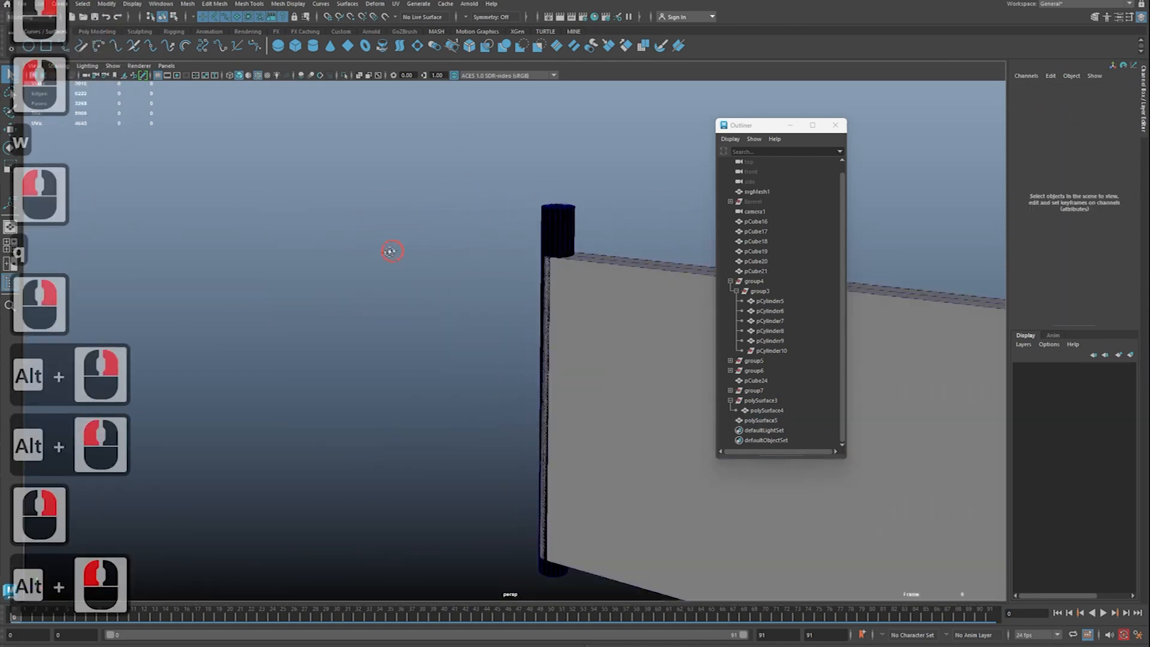
{"action": "left_click_drag", "start_coordinate": [503, 276], "coordinate": [482, 286], "text": "alt"}
{"action": "right_click_drag", "start_coordinate": [482, 286], "coordinate": [569, 273], "text": "alt"}
{"action": "middle_click_drag", "start_coordinate": [569, 273], "coordinate": [527, 307], "text": "alt"}
{"action": "key", "text": "ctrl+2"}
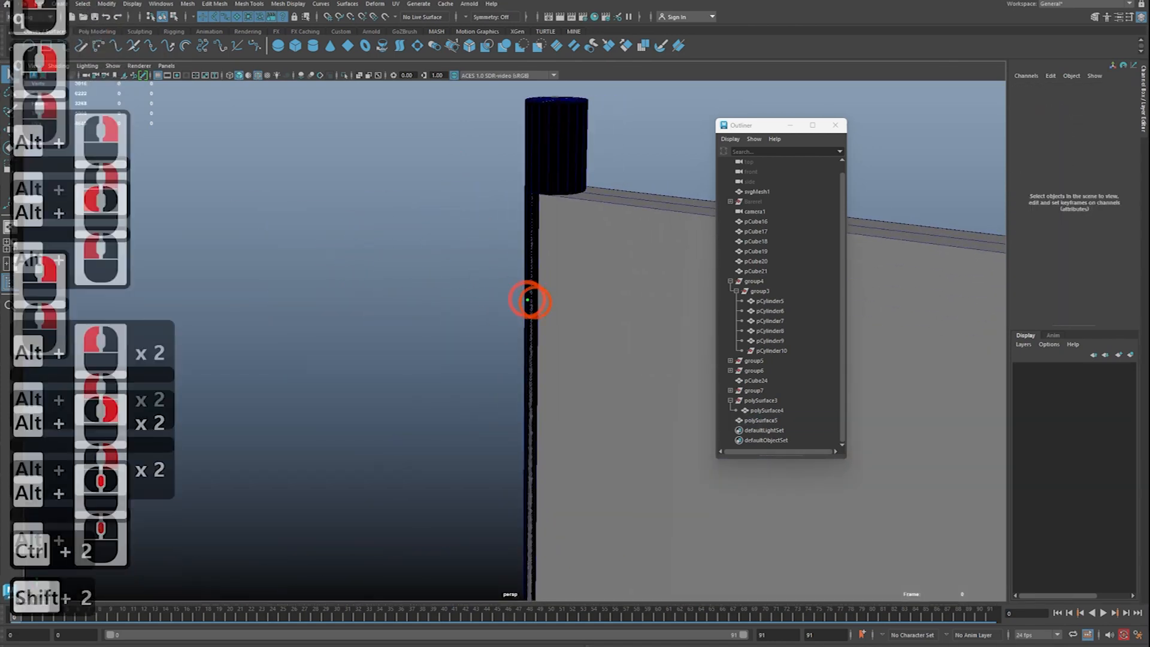
{"action": "left_click_drag", "start_coordinate": [529, 300], "coordinate": [502, 342], "text": "ctrl+shift"}
{"action": "left_click_drag", "start_coordinate": [533, 321], "coordinate": [527, 347], "text": "ctrl+shift"}
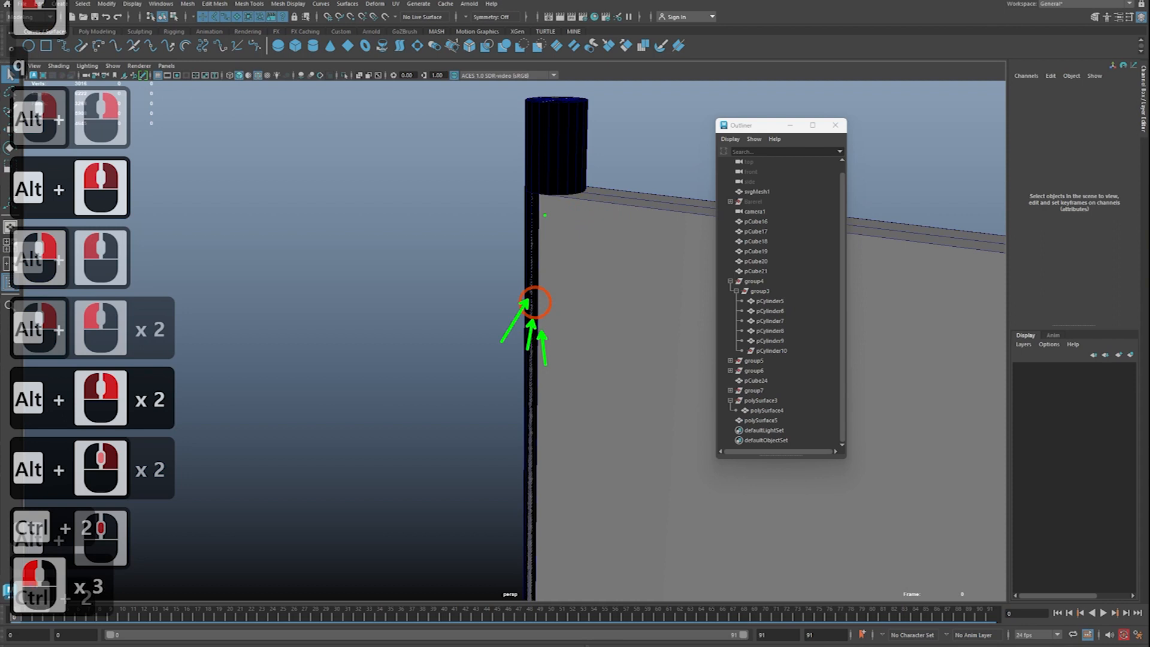
{"action": "mouse_move", "coordinate": [617, 204]}
{"action": "left_mouse_down"}
{"action": "mouse_move", "coordinate": [532, 201]}
{"action": "mouse_move", "coordinate": [583, 179]}
{"action": "mouse_move", "coordinate": [651, 194]}
{"action": "left_mouse_up"}
{"action": "key", "text": "Escape"}
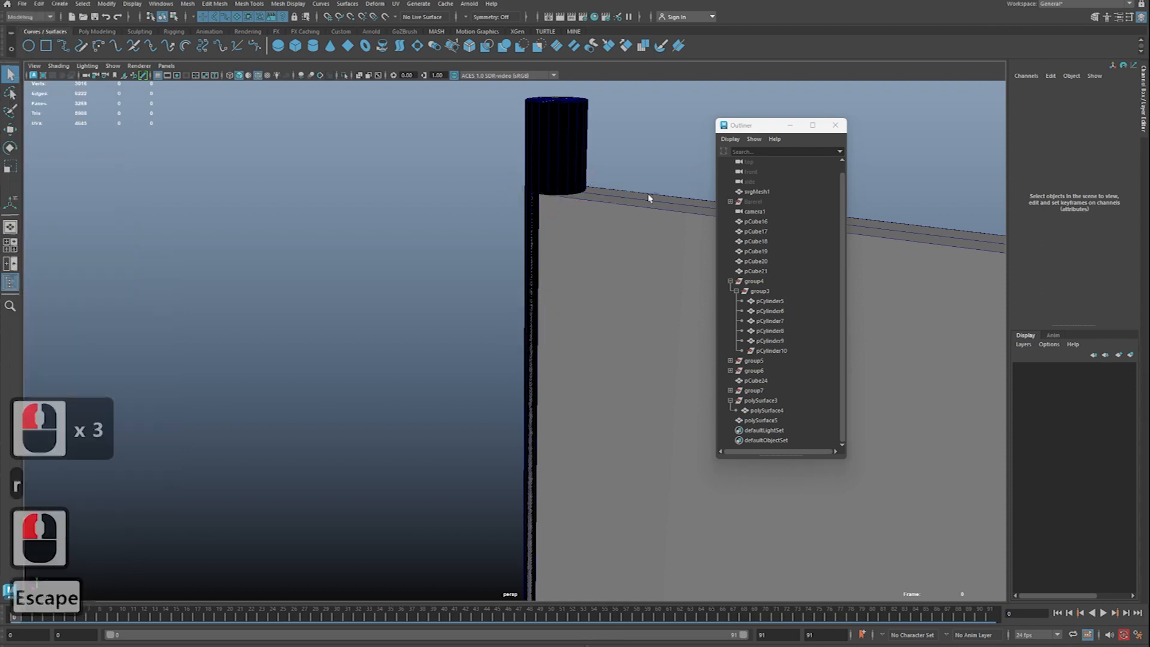
Step: Reverse the face normals of the dark rod at the panel's side edge, and return to object mode
{"action": "left_click", "coordinate": [570, 136]}
{"action": "left_click", "coordinate": [273, 6]}
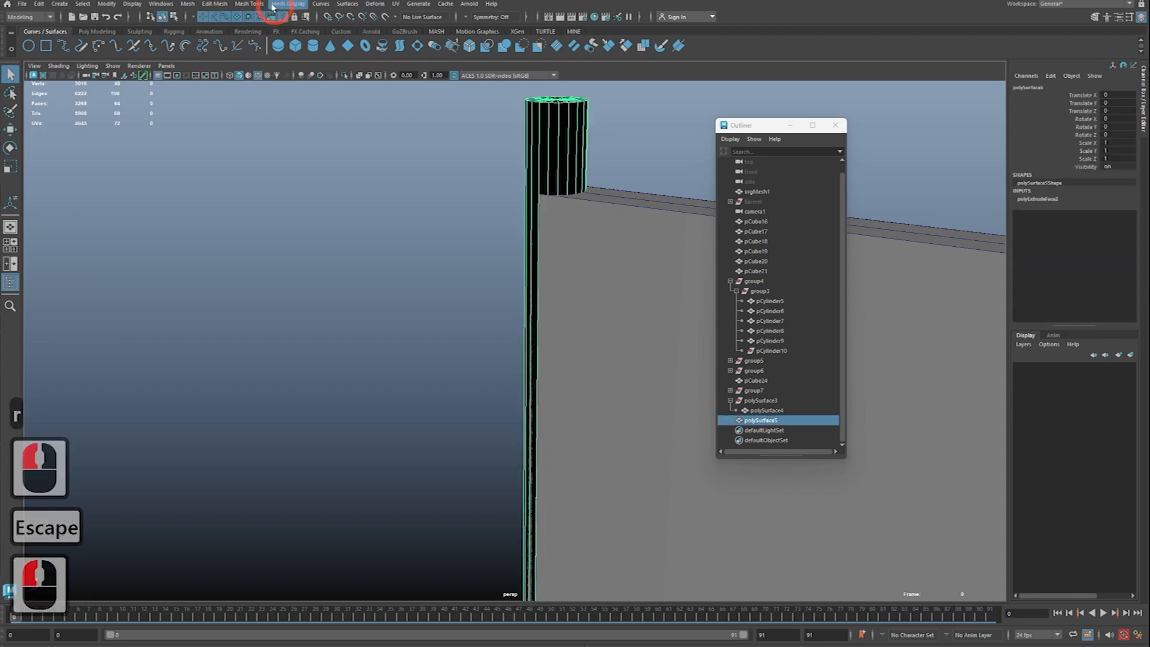
{"action": "left_click", "coordinate": [292, 8]}
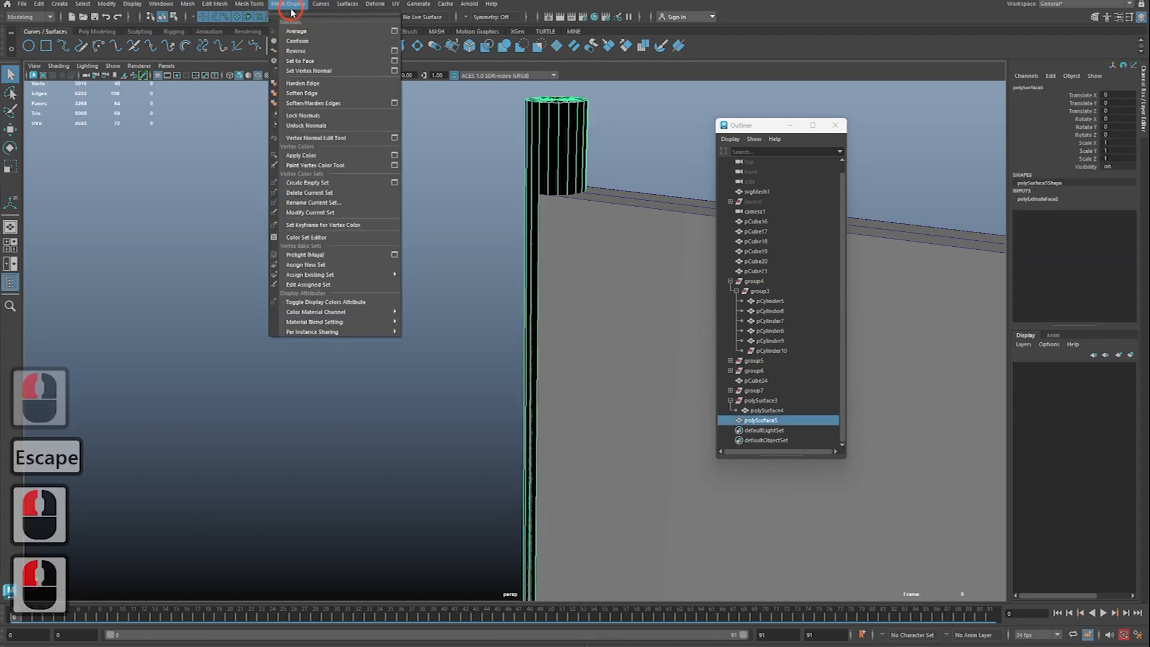
{"action": "left_click", "coordinate": [311, 52]}
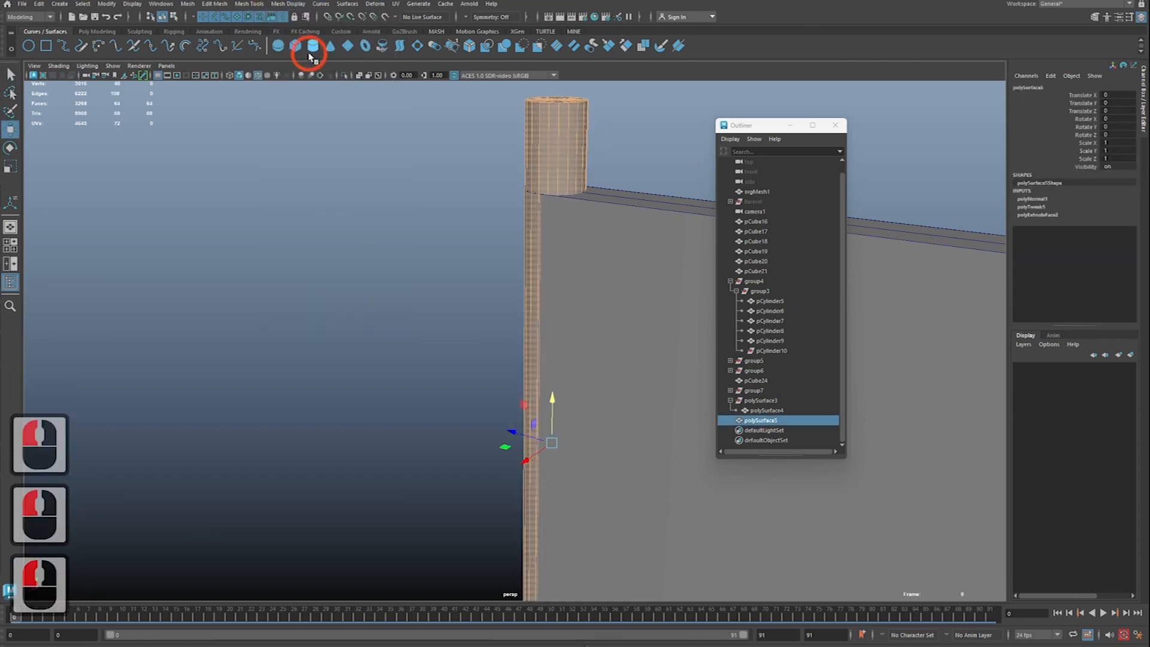
{"action": "left_click", "coordinate": [290, 4]}
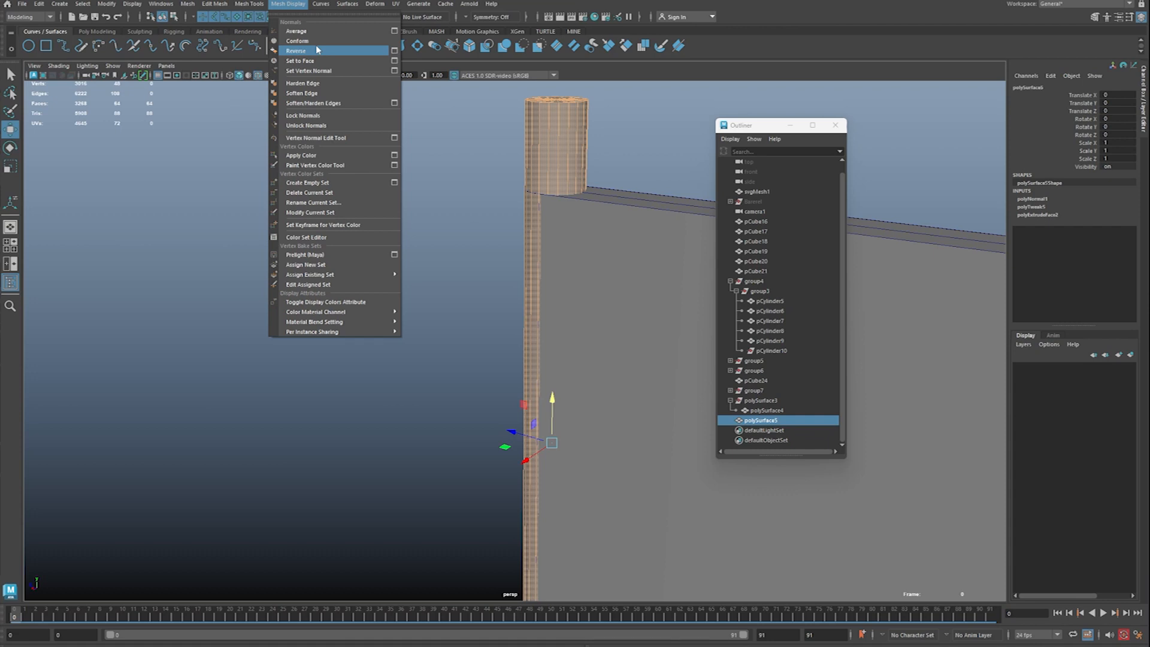
{"action": "right_click_drag", "start_coordinate": [614, 127], "coordinate": [639, 113]}
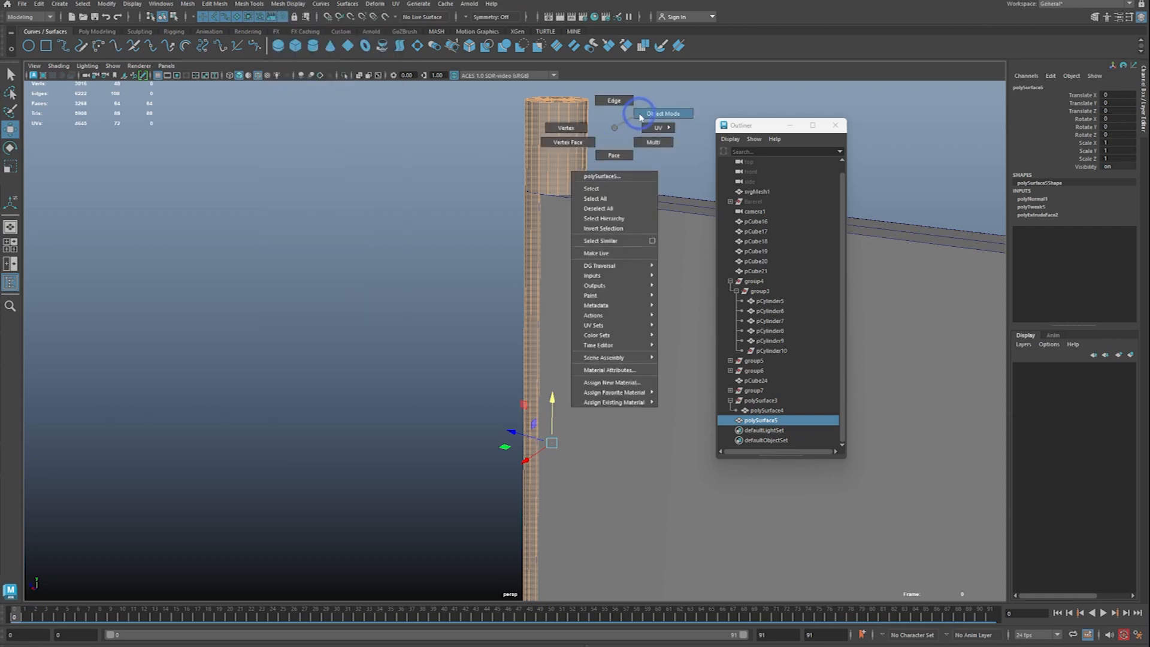
{"action": "left_click", "coordinate": [639, 113]}
{"action": "left_click", "coordinate": [587, 125]}
Step: Try scaling the rod's thickness slightly across its two horizontal axes, and deselect it
{"action": "middle_click_drag", "start_coordinate": [601, 145], "coordinate": [455, 174], "text": "alt"}
{"action": "right_click_drag", "start_coordinate": [455, 174], "coordinate": [481, 183], "text": "alt"}
{"action": "left_click_drag", "start_coordinate": [481, 183], "coordinate": [501, 248], "text": "alt"}
{"action": "key", "text": "w"}
{"action": "key", "text": "r"}
{"action": "middle_click_drag", "start_coordinate": [502, 248], "coordinate": [564, 249], "text": "alt"}
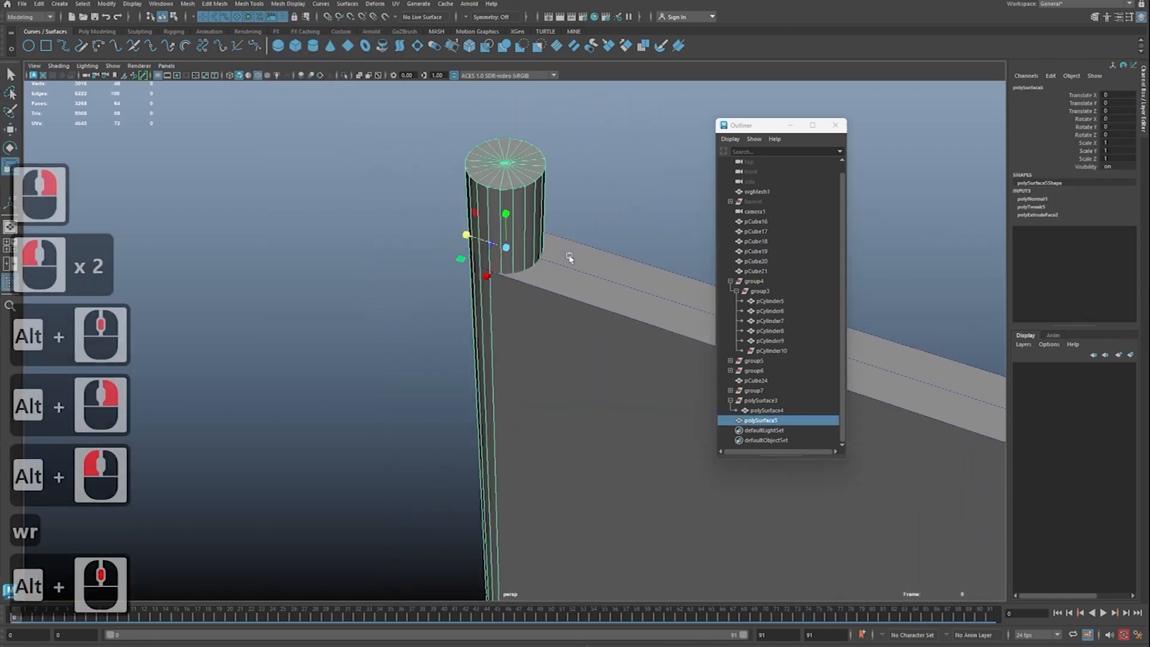
{"action": "right_click_drag", "start_coordinate": [565, 249], "coordinate": [557, 287], "text": "alt"}
{"action": "left_click_drag", "start_coordinate": [557, 287], "coordinate": [550, 326], "text": "alt"}
{"action": "right_click_drag", "start_coordinate": [527, 295], "coordinate": [437, 185], "text": "alt"}
{"action": "left_click_drag", "start_coordinate": [436, 185], "coordinate": [535, 234], "text": "alt"}
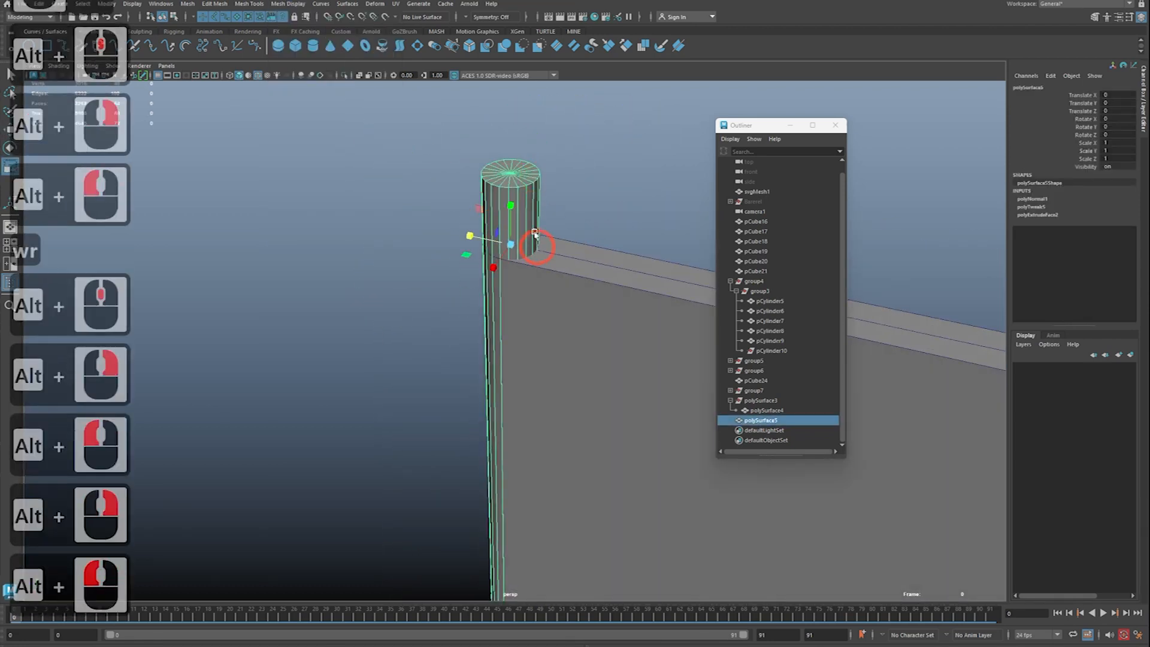
{"action": "left_click_drag", "start_coordinate": [465, 256], "coordinate": [469, 256]}
{"action": "key", "text": "q"}
{"action": "left_click", "coordinate": [611, 224]}
Step: Lower the rod to about -0.354 in Translate Y so it protrudes evenly above and below the panel
{"action": "right_click_drag", "start_coordinate": [612, 225], "coordinate": [469, 196], "text": "alt"}
{"action": "middle_click_drag", "start_coordinate": [470, 196], "coordinate": [483, 249], "text": "alt"}
{"action": "left_click_drag", "start_coordinate": [482, 249], "coordinate": [512, 249], "text": "alt"}
{"action": "right_click_drag", "start_coordinate": [512, 248], "coordinate": [439, 268], "text": "alt"}
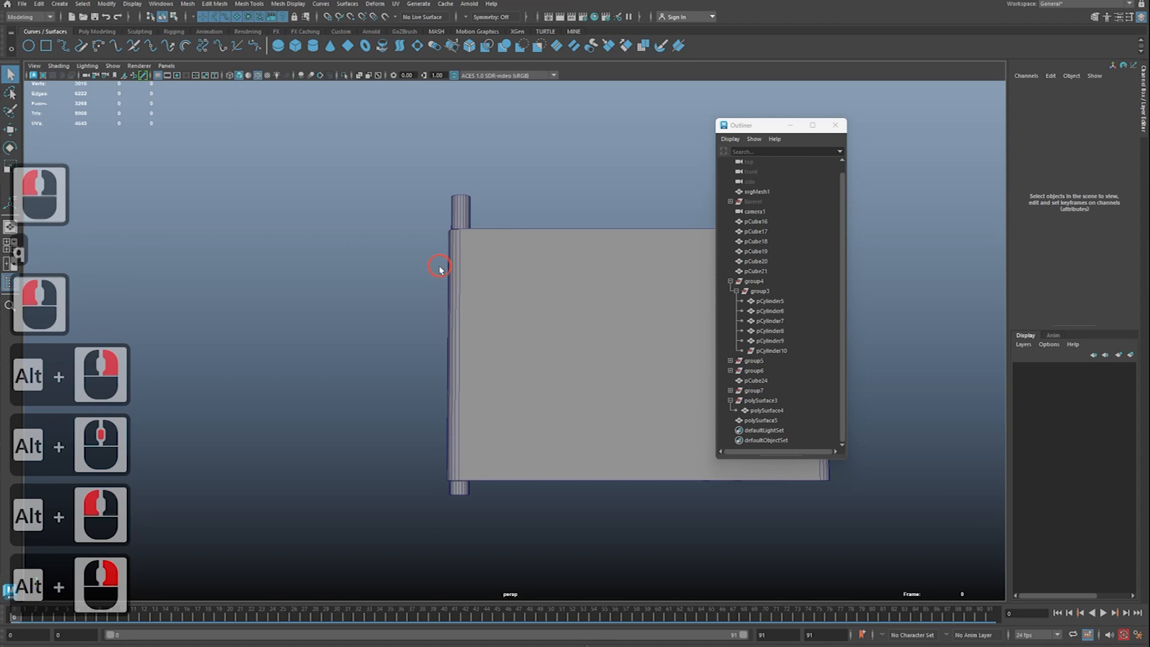
{"action": "left_click", "coordinate": [439, 268]}
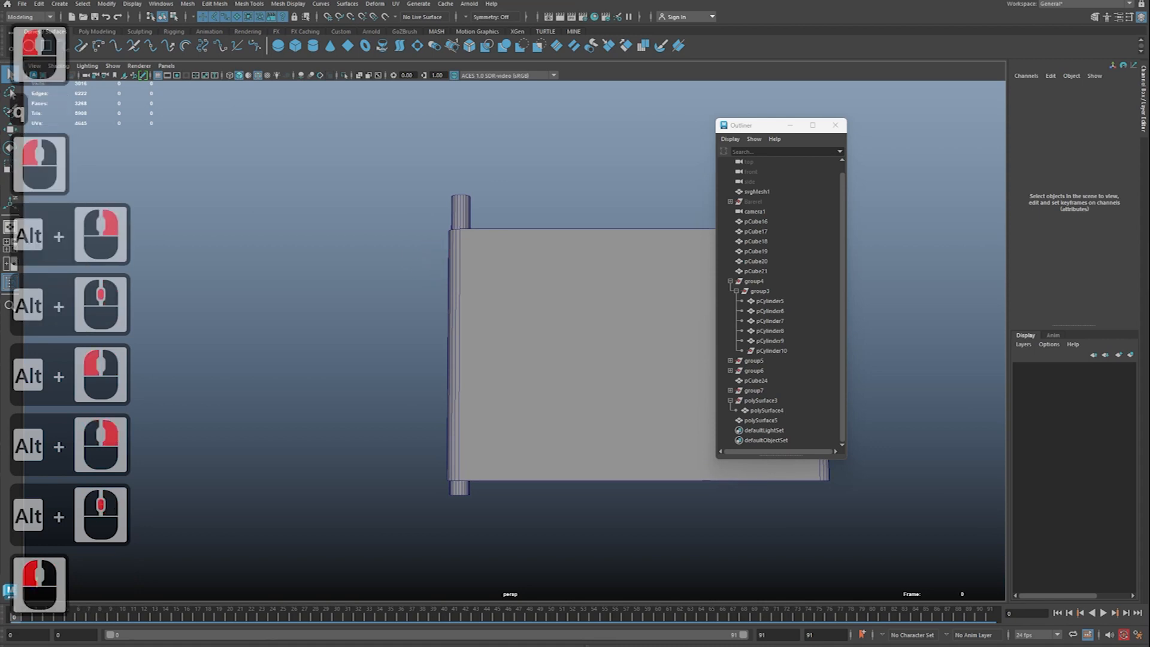
{"action": "middle_click", "coordinate": [439, 268]}
{"action": "middle_click", "coordinate": [439, 268]}
{"action": "scroll", "coordinate": [439, 268], "scroll_direction": "up", "scroll_amount": 12, "text": "ctrl"}
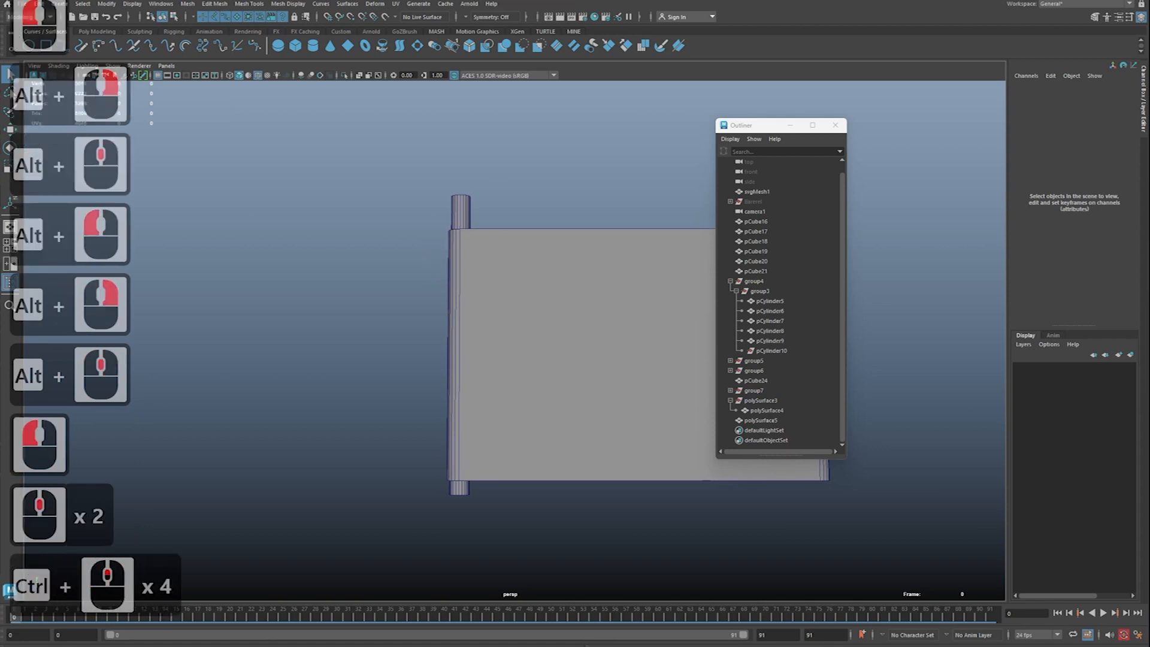
{"action": "left_click", "coordinate": [457, 205]}
{"action": "key", "text": "w"}
{"action": "left_click", "coordinate": [491, 213]}
Step: Examine the backrest panel and its side rod above the seat from several angles and distances
{"action": "left_click_drag", "start_coordinate": [492, 213], "coordinate": [947, 250], "text": "alt"}
{"action": "middle_click_drag", "start_coordinate": [581, 278], "coordinate": [534, 282], "text": "alt"}
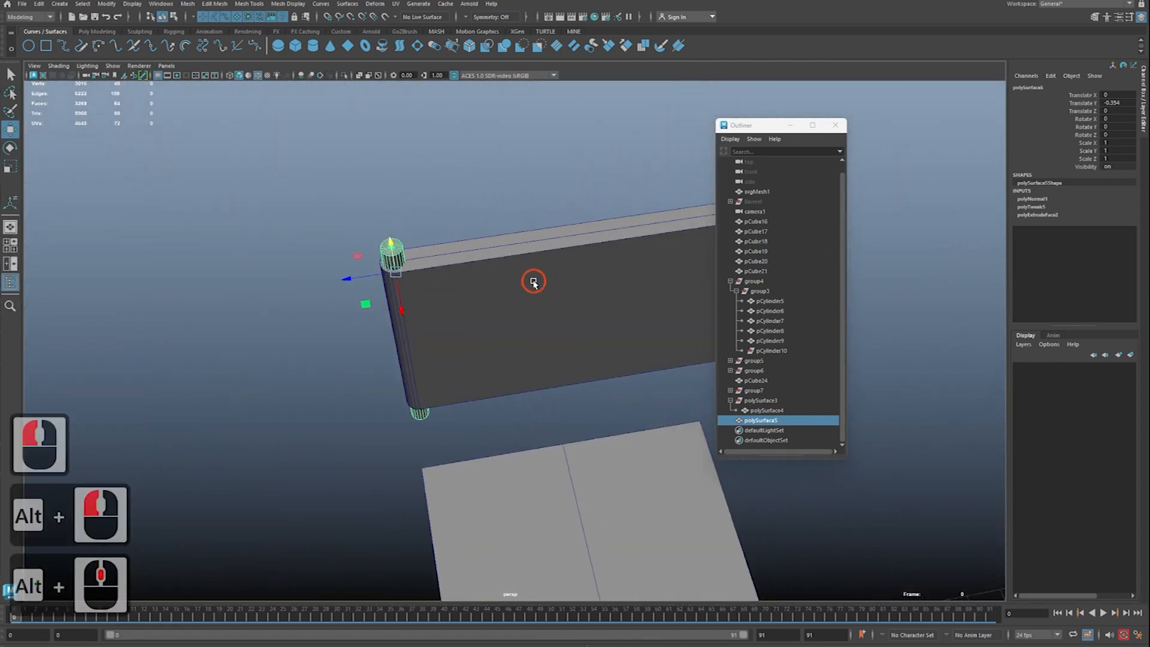
{"action": "right_click_drag", "start_coordinate": [533, 281], "coordinate": [506, 292], "text": "alt"}
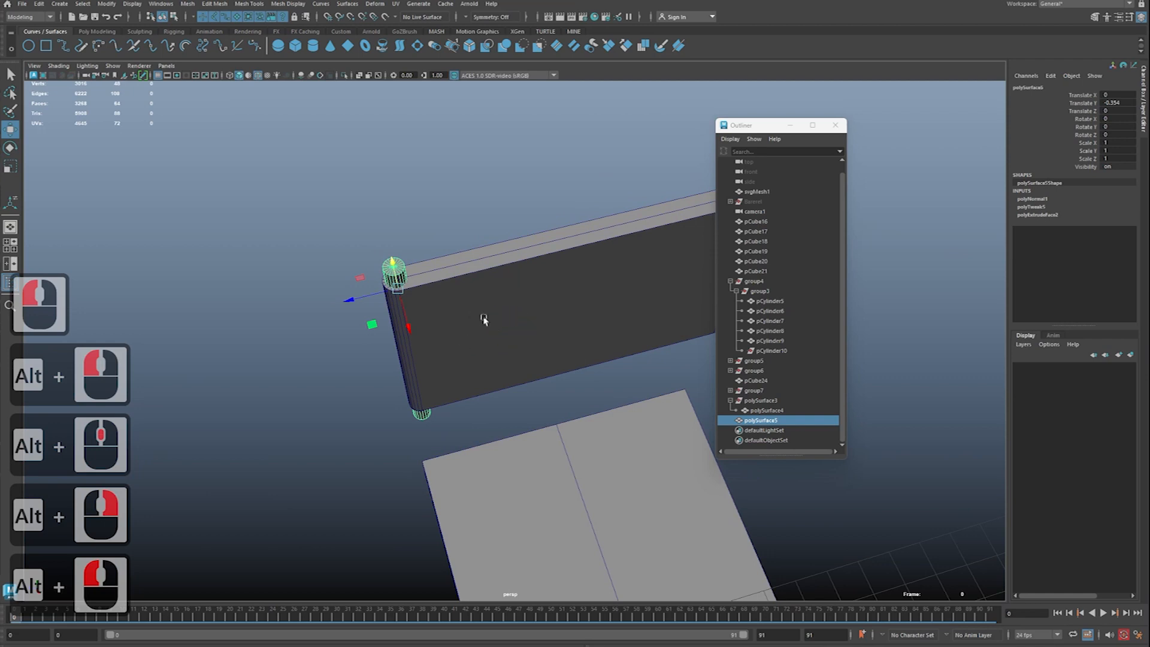
{"action": "left_click_drag", "start_coordinate": [474, 319], "coordinate": [483, 292], "text": "alt"}
{"action": "right_click_drag", "start_coordinate": [483, 292], "coordinate": [491, 285], "text": "alt"}
{"action": "left_click_drag", "start_coordinate": [491, 285], "coordinate": [525, 269], "text": "alt"}
{"action": "right_click_drag", "start_coordinate": [524, 270], "coordinate": [502, 269], "text": "alt"}
{"action": "middle_click_drag", "start_coordinate": [501, 270], "coordinate": [488, 271], "text": "alt"}
{"action": "right_click_drag", "start_coordinate": [508, 273], "coordinate": [453, 289], "text": "alt"}
{"action": "middle_click_drag", "start_coordinate": [453, 288], "coordinate": [428, 273], "text": "alt"}
{"action": "right_click_drag", "start_coordinate": [429, 273], "coordinate": [388, 295], "text": "alt"}
{"action": "middle_click_drag", "start_coordinate": [387, 295], "coordinate": [372, 330], "text": "alt"}
{"action": "right_click_drag", "start_coordinate": [390, 330], "coordinate": [446, 335], "text": "alt"}
{"action": "key", "text": "w"}
{"action": "left_click_drag", "start_coordinate": [447, 336], "coordinate": [516, 321], "text": "alt"}
{"action": "left_click", "coordinate": [516, 270]}
{"action": "key", "text": "ctrl+2"}
{"action": "key", "text": "shift+2"}
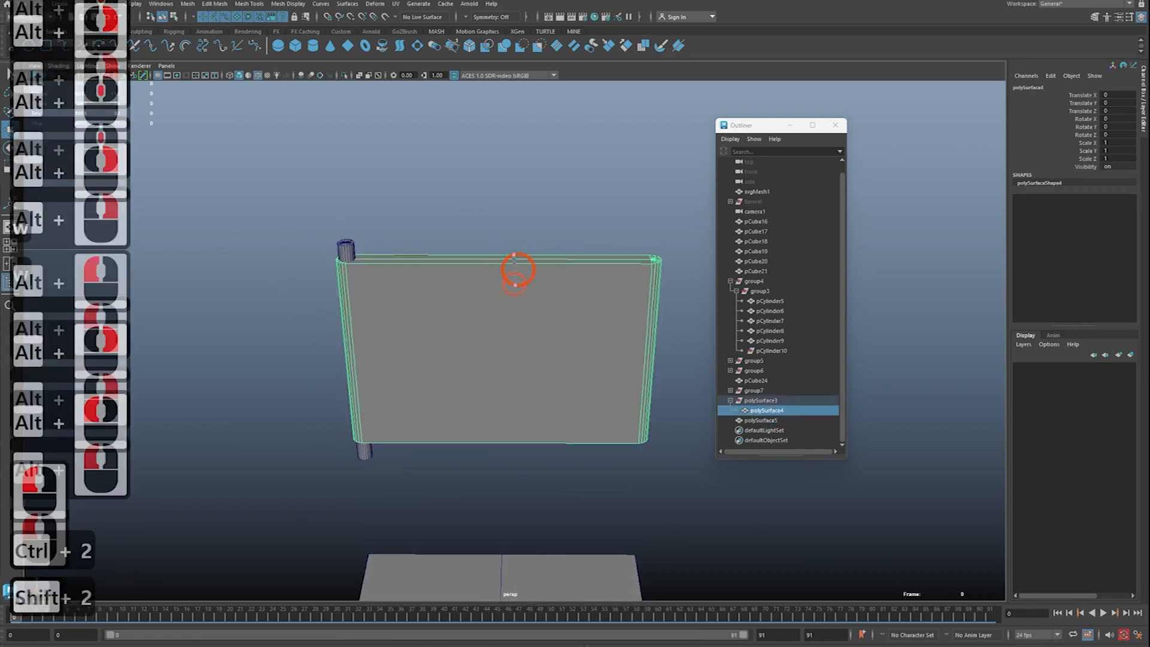
{"action": "left_click_drag", "start_coordinate": [515, 477], "coordinate": [514, 487], "text": "shift"}
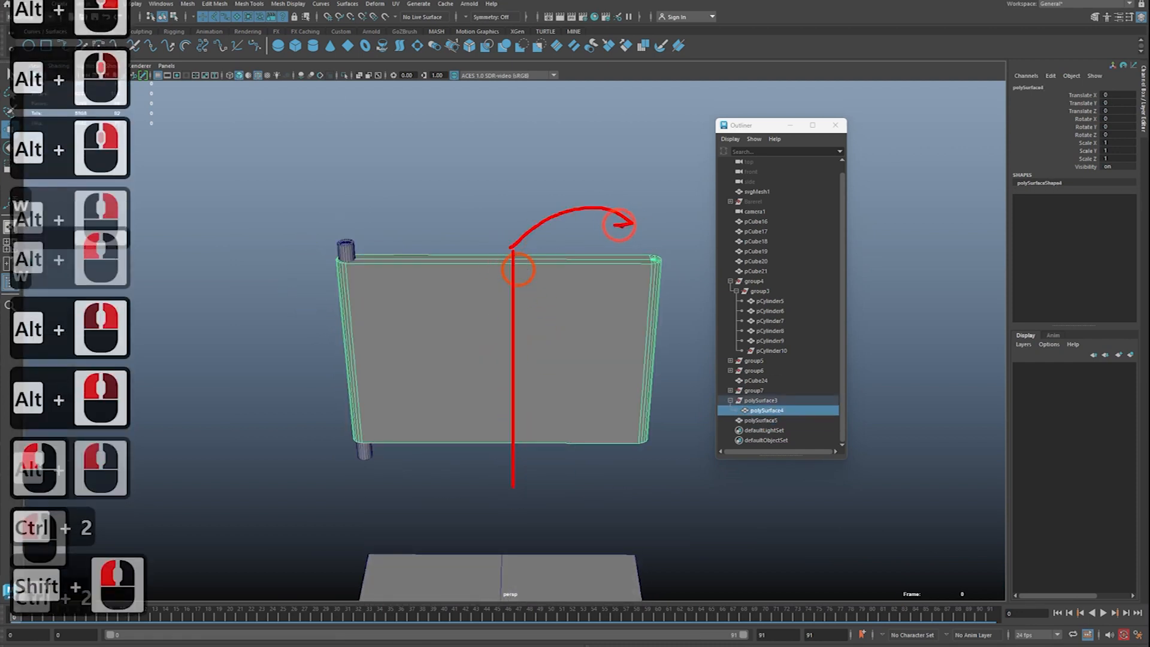
{"action": "left_click_drag", "start_coordinate": [615, 225], "coordinate": [612, 226]}
{"action": "key", "text": "Escape"}
{"action": "right_click_drag", "start_coordinate": [531, 329], "coordinate": [432, 323], "text": "alt"}
{"action": "mouse_move", "coordinate": [431, 323]}
{"action": "left_mouse_down", "text": "alt"}
{"action": "mouse_move", "coordinate": [529, 318]}
{"action": "mouse_move", "coordinate": [563, 336]}
{"action": "left_mouse_up", "text": "alt"}
{"action": "right_click_drag", "start_coordinate": [563, 335], "coordinate": [552, 352], "text": "alt"}
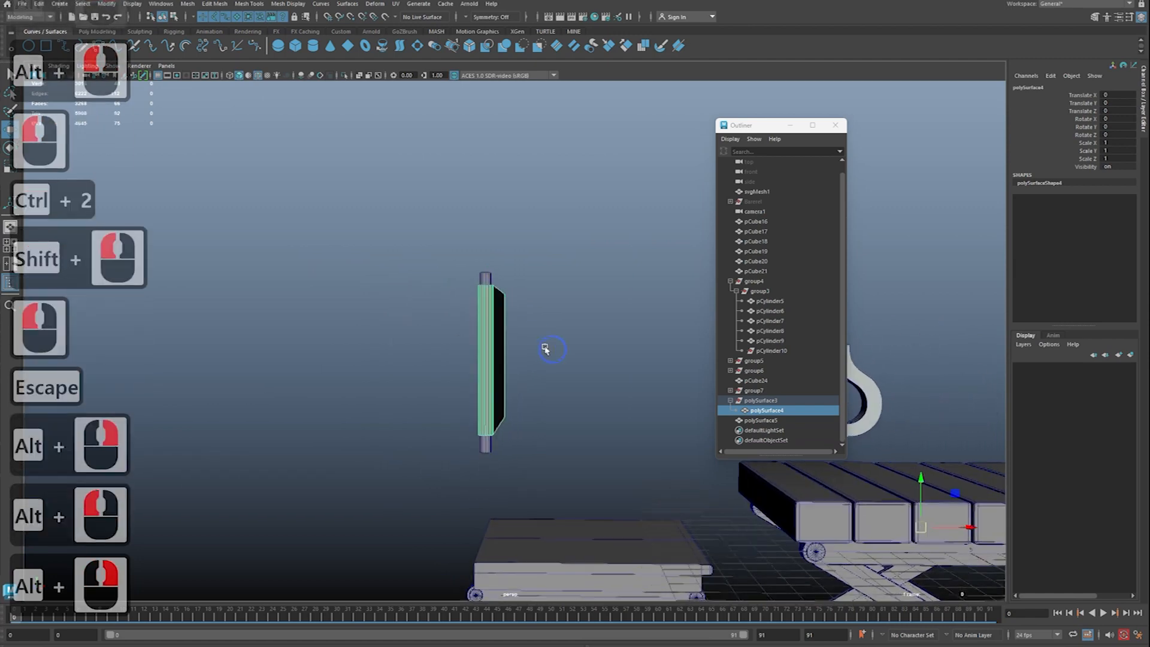
{"action": "middle_click_drag", "start_coordinate": [552, 352], "coordinate": [500, 339], "text": "alt"}
{"action": "right_click_drag", "start_coordinate": [501, 339], "coordinate": [453, 338], "text": "alt"}
{"action": "key", "text": "ctrl+2"}
{"action": "key", "text": "shift+2"}
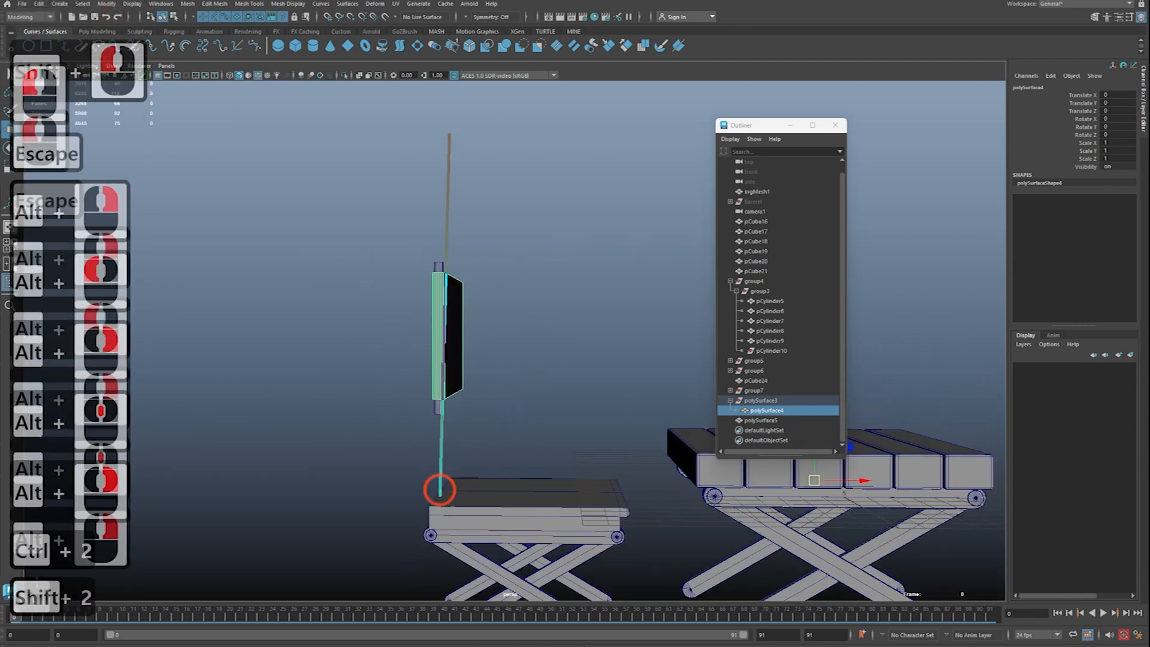
{"action": "left_click_drag", "start_coordinate": [438, 646], "coordinate": [449, 646], "text": "shift"}
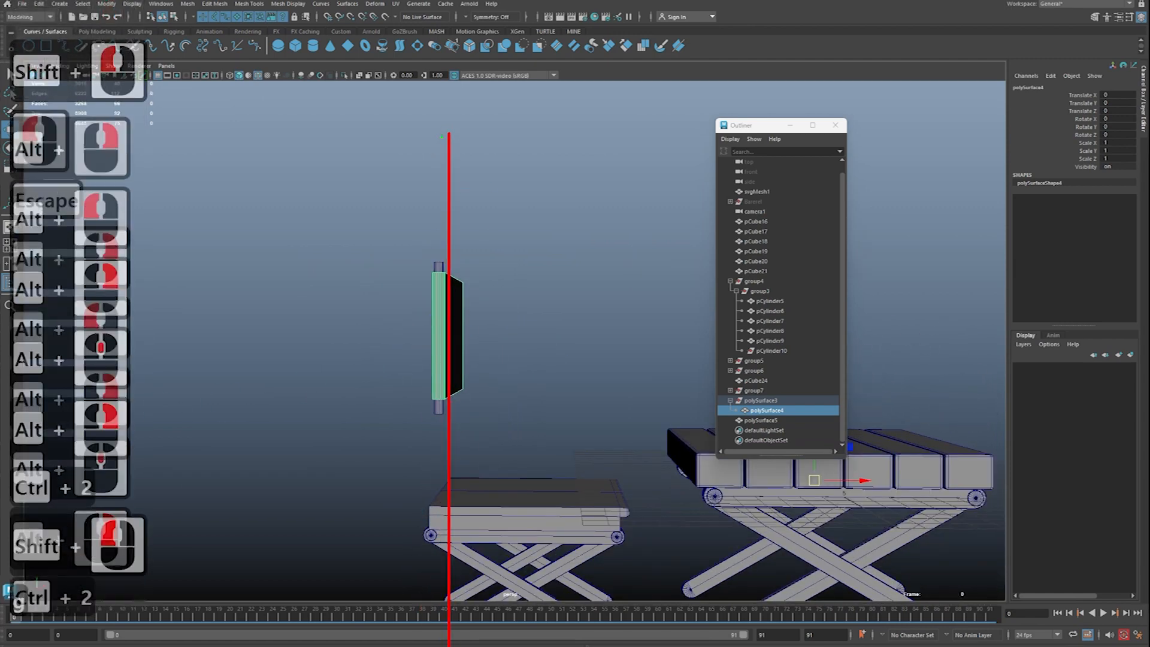
{"action": "left_click_drag", "start_coordinate": [450, 131], "coordinate": [350, 142]}
{"action": "left_click_drag", "start_coordinate": [370, 324], "coordinate": [442, 645]}
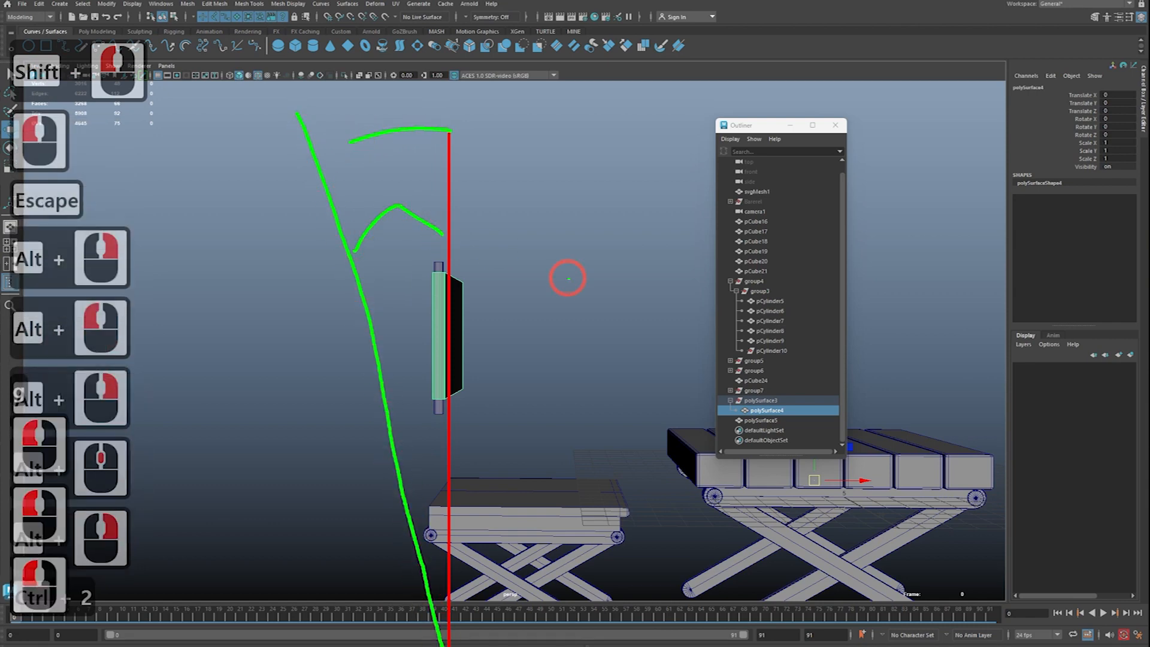
{"action": "key", "text": "Escape"}
{"action": "right_click_drag", "start_coordinate": [488, 167], "coordinate": [490, 191], "text": "alt"}
{"action": "left_click_drag", "start_coordinate": [490, 191], "coordinate": [491, 265], "text": "alt"}
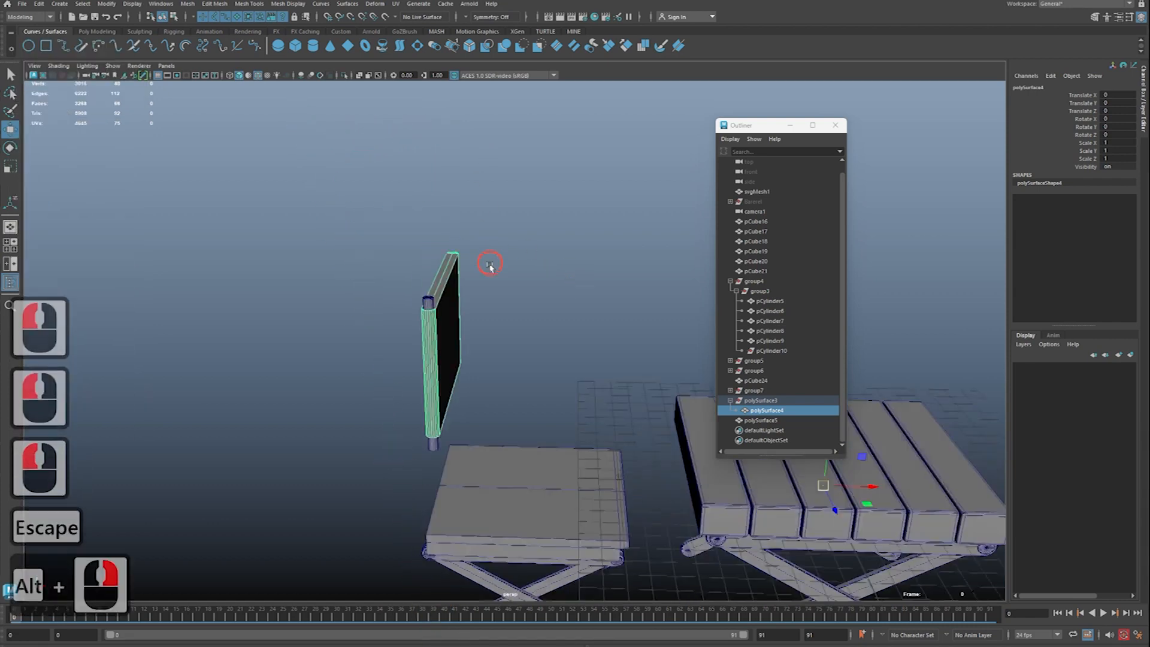
Step: Duplicate the side rod and move the copy along Z to the opposite side edge of the backrest panel
{"action": "right_click_drag", "start_coordinate": [490, 265], "coordinate": [513, 265], "text": "alt"}
{"action": "middle_click_drag", "start_coordinate": [513, 266], "coordinate": [521, 265], "text": "alt"}
{"action": "right_click_drag", "start_coordinate": [521, 264], "coordinate": [539, 264], "text": "alt"}
{"action": "left_click_drag", "start_coordinate": [539, 263], "coordinate": [505, 217], "text": "alt"}
{"action": "middle_click_drag", "start_coordinate": [425, 230], "coordinate": [427, 238], "text": "alt"}
{"action": "right_click_drag", "start_coordinate": [427, 238], "coordinate": [480, 249], "text": "alt"}
{"action": "left_click_drag", "start_coordinate": [479, 249], "coordinate": [527, 278], "text": "alt"}
{"action": "key", "text": "q"}
{"action": "middle_click_drag", "start_coordinate": [527, 278], "coordinate": [551, 287], "text": "alt"}
{"action": "right_click_drag", "start_coordinate": [552, 287], "coordinate": [533, 281], "text": "alt"}
{"action": "left_click_drag", "start_coordinate": [533, 282], "coordinate": [399, 245], "text": "alt"}
{"action": "left_click", "coordinate": [384, 241]}
{"action": "middle_click_drag", "start_coordinate": [422, 253], "coordinate": [405, 282], "text": "alt"}
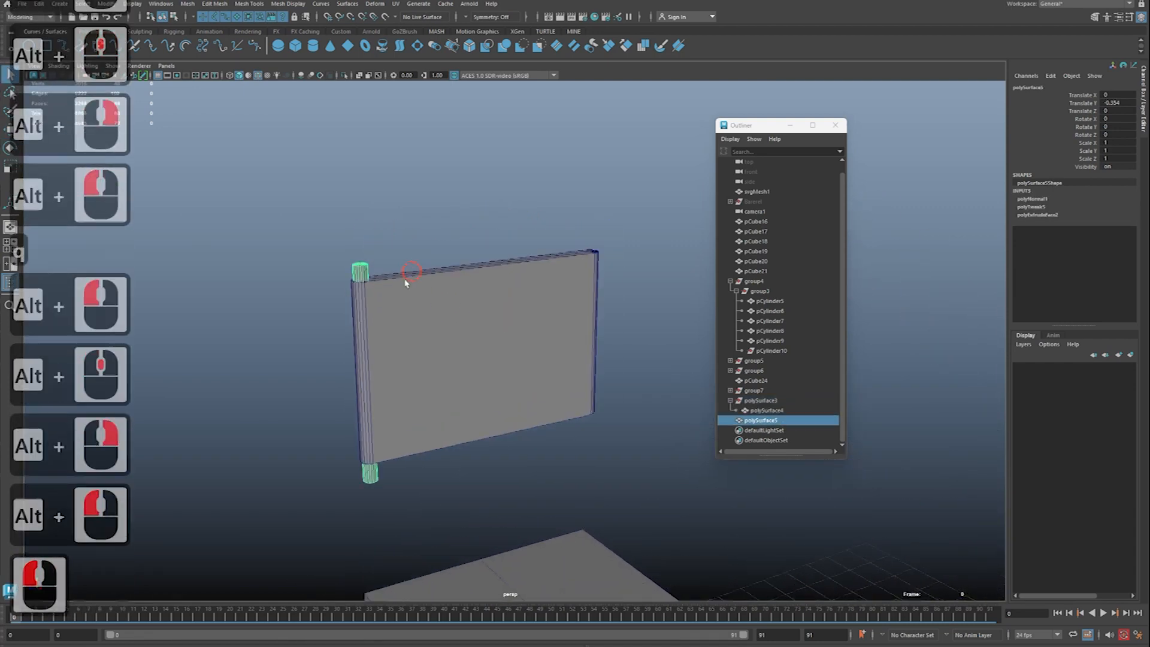
{"action": "right_click_drag", "start_coordinate": [406, 282], "coordinate": [414, 284], "text": "alt"}
{"action": "left_click_drag", "start_coordinate": [414, 284], "coordinate": [478, 298], "text": "alt"}
{"action": "key", "text": "w"}
{"action": "middle_click_drag", "start_coordinate": [577, 262], "coordinate": [513, 269], "text": "alt"}
{"action": "right_click_drag", "start_coordinate": [513, 270], "coordinate": [544, 271], "text": "alt"}
{"action": "left_click_drag", "start_coordinate": [287, 264], "coordinate": [408, 303], "text": "alt"}
{"action": "middle_click_drag", "start_coordinate": [408, 303], "coordinate": [412, 297], "text": "alt"}
{"action": "right_click_drag", "start_coordinate": [412, 297], "coordinate": [446, 302], "text": "alt"}
{"action": "key", "text": "ctrl+d"}
{"action": "left_click_drag", "start_coordinate": [217, 263], "coordinate": [184, 271]}
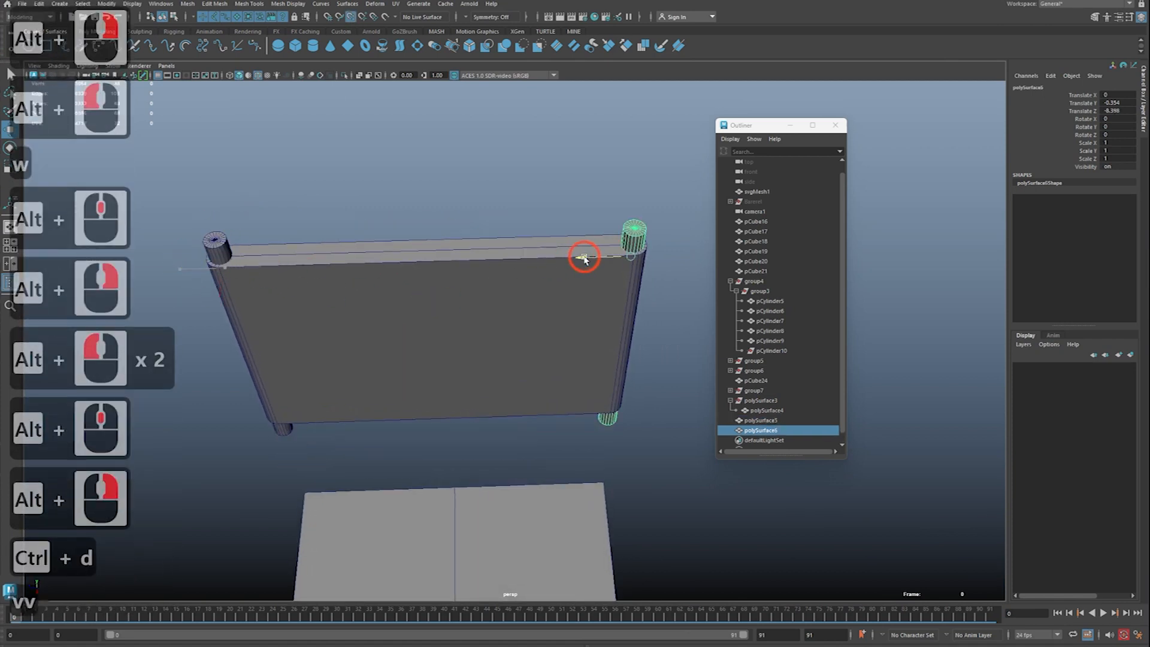
{"action": "left_click_drag", "start_coordinate": [585, 259], "coordinate": [585, 258]}
Step: Vertex-snap the copied rod into line with the panel's opposite edge at Translate Z -8.4, and deselect it
{"action": "right_click_drag", "start_coordinate": [585, 259], "coordinate": [548, 259], "text": "alt"}
{"action": "left_click_drag", "start_coordinate": [548, 260], "coordinate": [551, 211], "text": "alt"}
{"action": "key", "text": "z"}
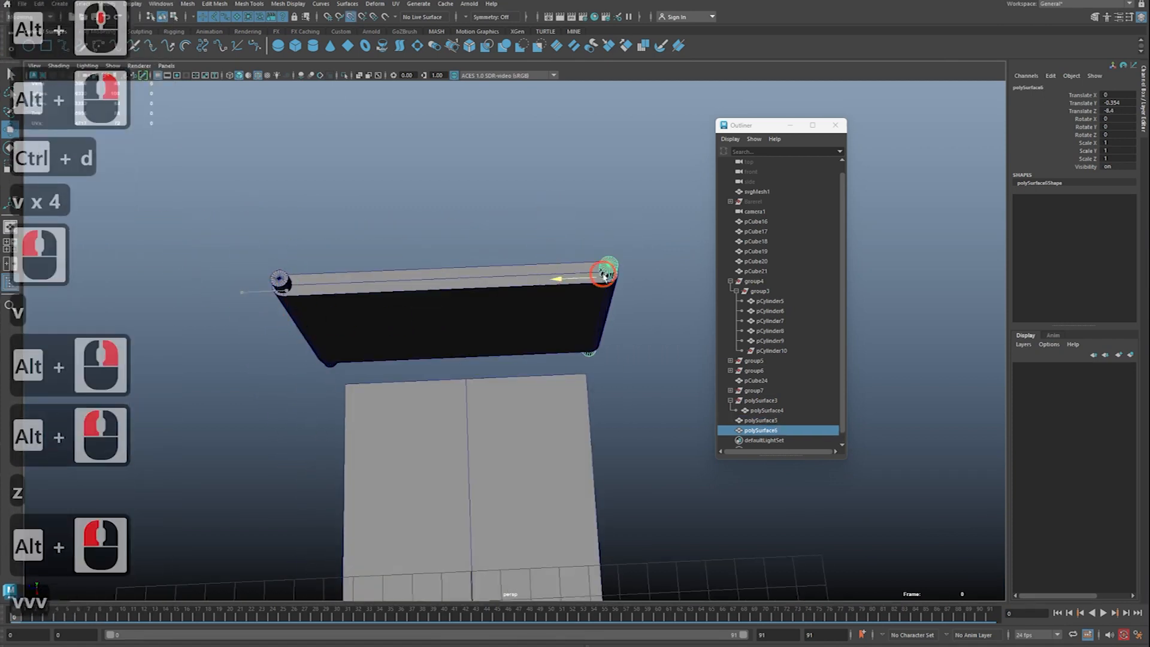
{"action": "left_click_drag", "start_coordinate": [604, 276], "coordinate": [611, 275]}
{"action": "right_click_drag", "start_coordinate": [611, 275], "coordinate": [557, 240], "text": "alt"}
{"action": "left_click_drag", "start_coordinate": [557, 204], "coordinate": [517, 227], "text": "alt"}
{"action": "key", "text": "q"}
{"action": "left_click", "coordinate": [513, 223]}
Step: Scale both rods longer vertically so they reach down to the seat, and adjust their height against the panel
{"action": "right_click_drag", "start_coordinate": [513, 223], "coordinate": [503, 228], "text": "alt"}
{"action": "left_click_drag", "start_coordinate": [503, 228], "coordinate": [952, 260], "text": "alt"}
{"action": "right_click_drag", "start_coordinate": [578, 351], "coordinate": [527, 331], "text": "alt"}
{"action": "middle_click_drag", "start_coordinate": [527, 331], "coordinate": [505, 248], "text": "alt"}
{"action": "right_click_drag", "start_coordinate": [504, 249], "coordinate": [410, 341], "text": "alt"}
{"action": "middle_click_drag", "start_coordinate": [411, 341], "coordinate": [408, 351], "text": "alt"}
{"action": "right_click_drag", "start_coordinate": [408, 350], "coordinate": [403, 360], "text": "alt"}
{"action": "key", "text": "q"}
{"action": "left_click", "coordinate": [491, 347]}
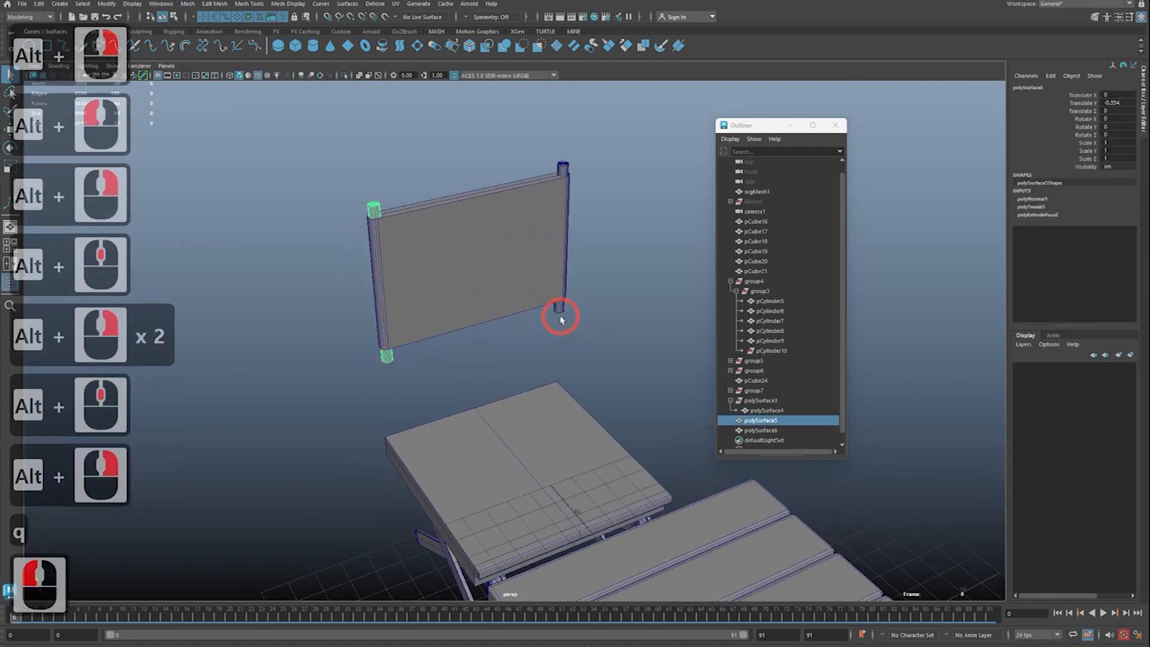
{"action": "left_click", "coordinate": [561, 320], "text": "shift"}
{"action": "left_click", "coordinate": [560, 308], "text": "shift"}
{"action": "right_click", "coordinate": [647, 254]}
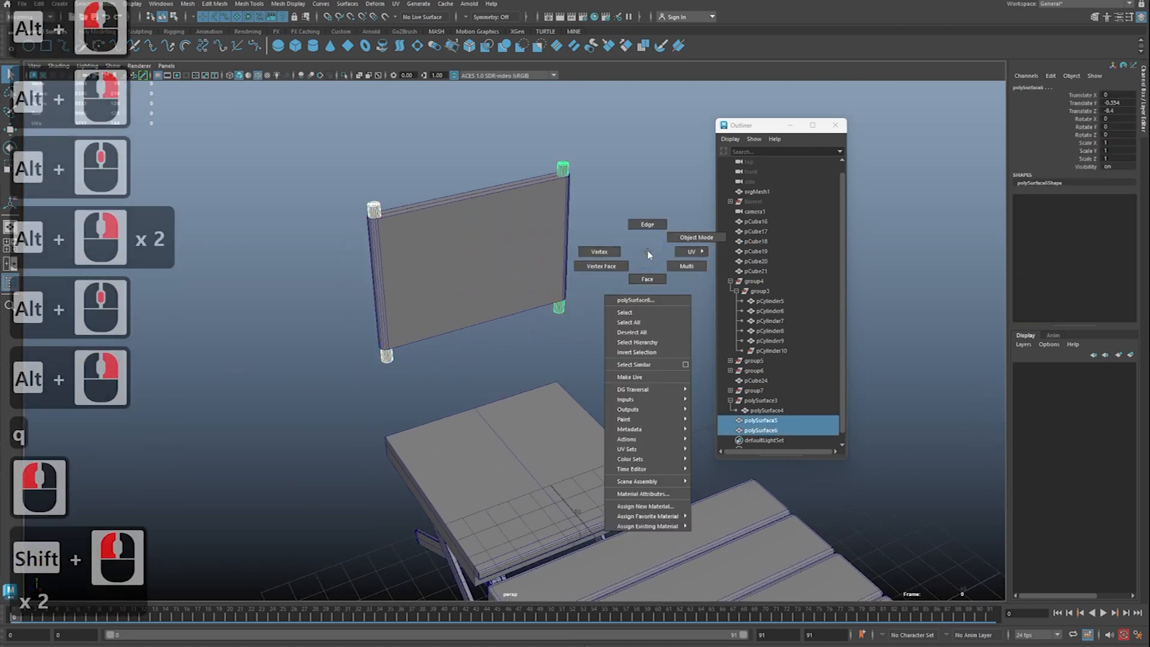
{"action": "key", "text": "w"}
{"action": "key", "text": "r"}
{"action": "left_click_drag", "start_coordinate": [562, 143], "coordinate": [569, 116]}
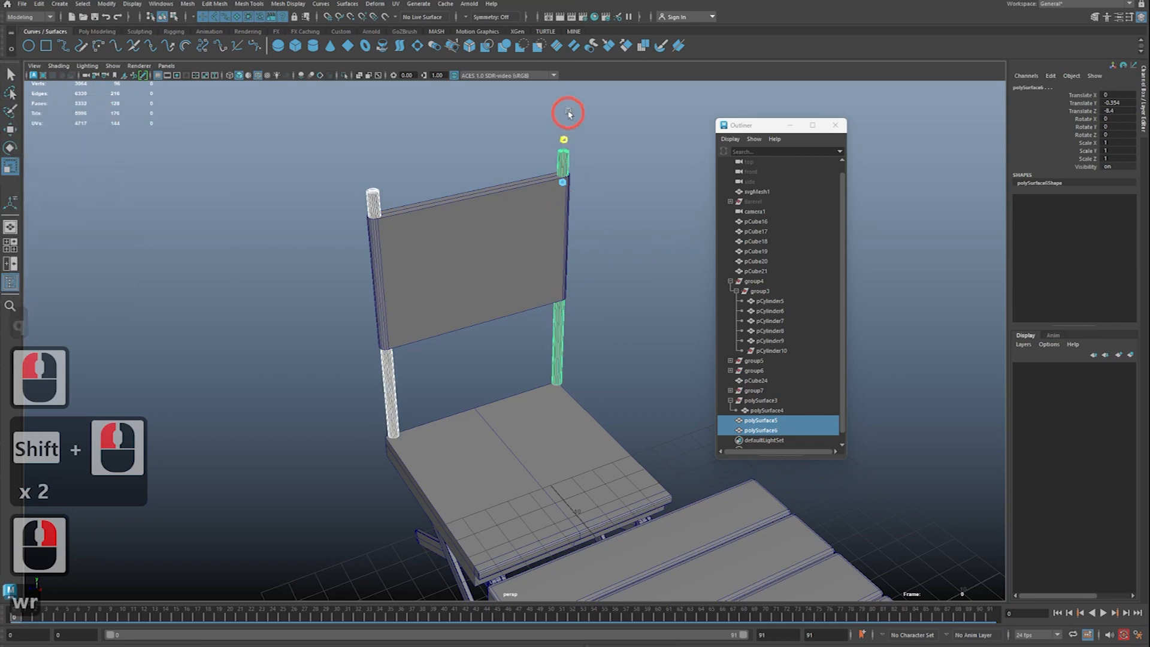
{"action": "key", "text": "w"}
{"action": "left_click_drag", "start_coordinate": [563, 155], "coordinate": [562, 147]}
Step: Add the panel to the two selected rods and lower the whole backrest onto the seat, with the panel at about -0.743 in Translate Y
{"action": "key", "text": "q"}
{"action": "left_click_drag", "start_coordinate": [481, 223], "coordinate": [486, 249], "text": "alt"}
{"action": "left_click", "coordinate": [457, 210], "text": "shift"}
{"action": "key", "text": "w"}
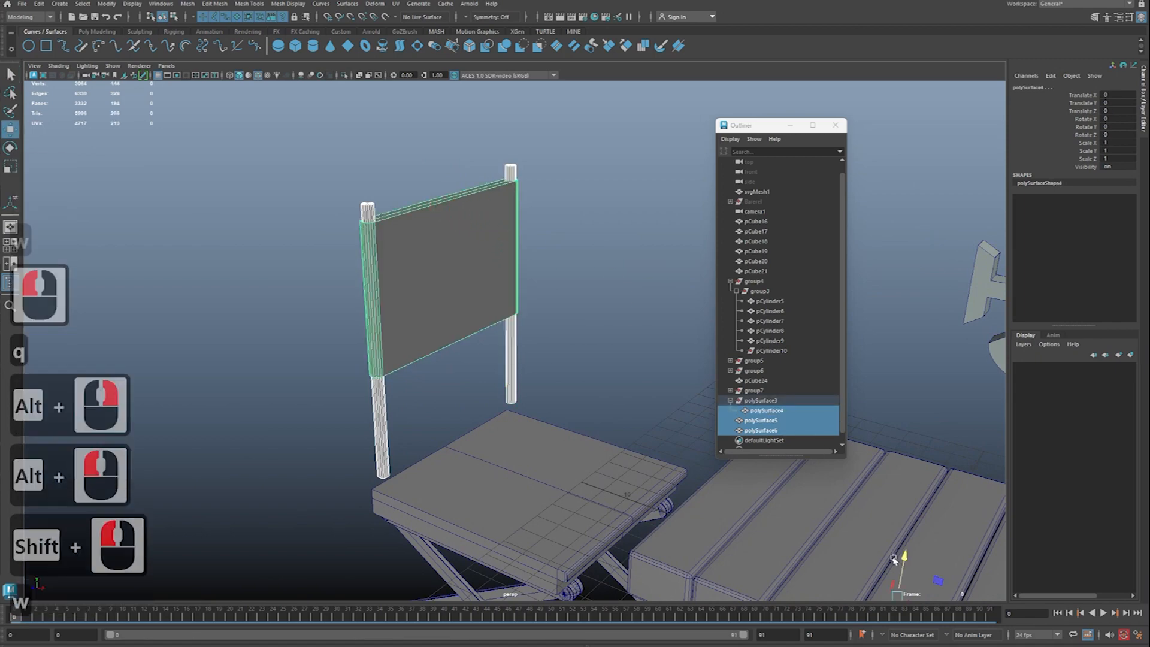
{"action": "left_click_drag", "start_coordinate": [905, 579], "coordinate": [904, 584]}
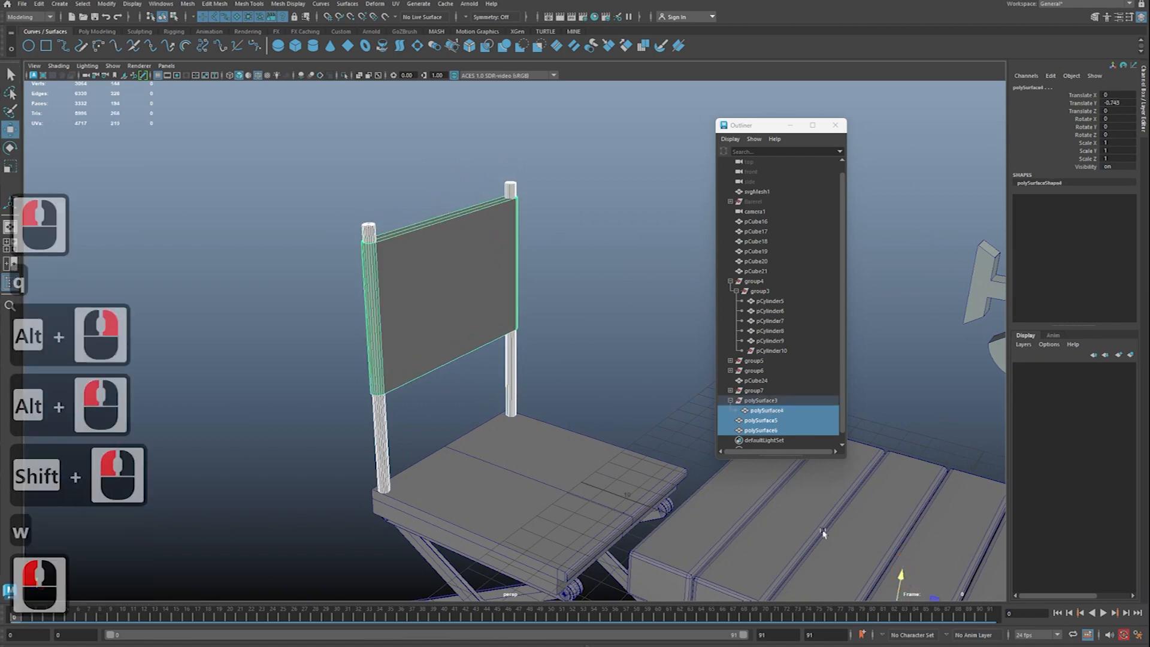
{"action": "right_click_drag", "start_coordinate": [677, 431], "coordinate": [589, 384], "text": "alt"}
{"action": "left_click_drag", "start_coordinate": [590, 384], "coordinate": [500, 411], "text": "alt"}
{"action": "left_click", "coordinate": [569, 363]}
{"action": "right_click_drag", "start_coordinate": [569, 362], "coordinate": [495, 362], "text": "alt"}
{"action": "left_click_drag", "start_coordinate": [495, 362], "coordinate": [565, 403], "text": "alt"}
{"action": "left_click", "coordinate": [544, 421]}
{"action": "key", "text": "w"}
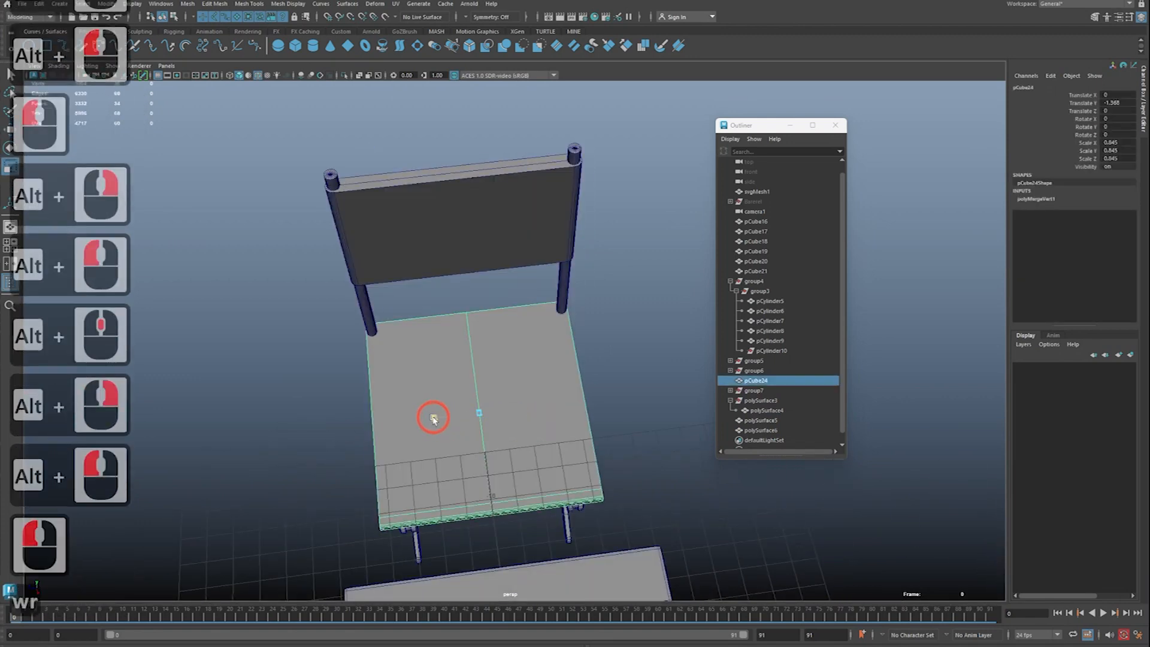
{"action": "left_click", "coordinate": [270, 392]}
Step: Try to rotate the backrest panel together with both side rods, and undo the attempt
{"action": "right_click_drag", "start_coordinate": [271, 393], "coordinate": [192, 383], "text": "alt"}
{"action": "left_click_drag", "start_coordinate": [192, 383], "coordinate": [346, 310], "text": "alt"}
{"action": "right_click_drag", "start_coordinate": [490, 269], "coordinate": [477, 264], "text": "alt"}
{"action": "left_click_drag", "start_coordinate": [478, 264], "coordinate": [516, 263], "text": "alt"}
{"action": "middle_click_drag", "start_coordinate": [504, 262], "coordinate": [513, 296], "text": "alt"}
{"action": "right_click_drag", "start_coordinate": [513, 295], "coordinate": [544, 291], "text": "alt"}
{"action": "left_click_drag", "start_coordinate": [543, 291], "coordinate": [418, 318], "text": "alt"}
{"action": "key", "text": "w"}
{"action": "left_click_drag", "start_coordinate": [504, 275], "coordinate": [507, 277]}
{"action": "key", "text": "z"}
{"action": "left_click", "coordinate": [777, 401]}
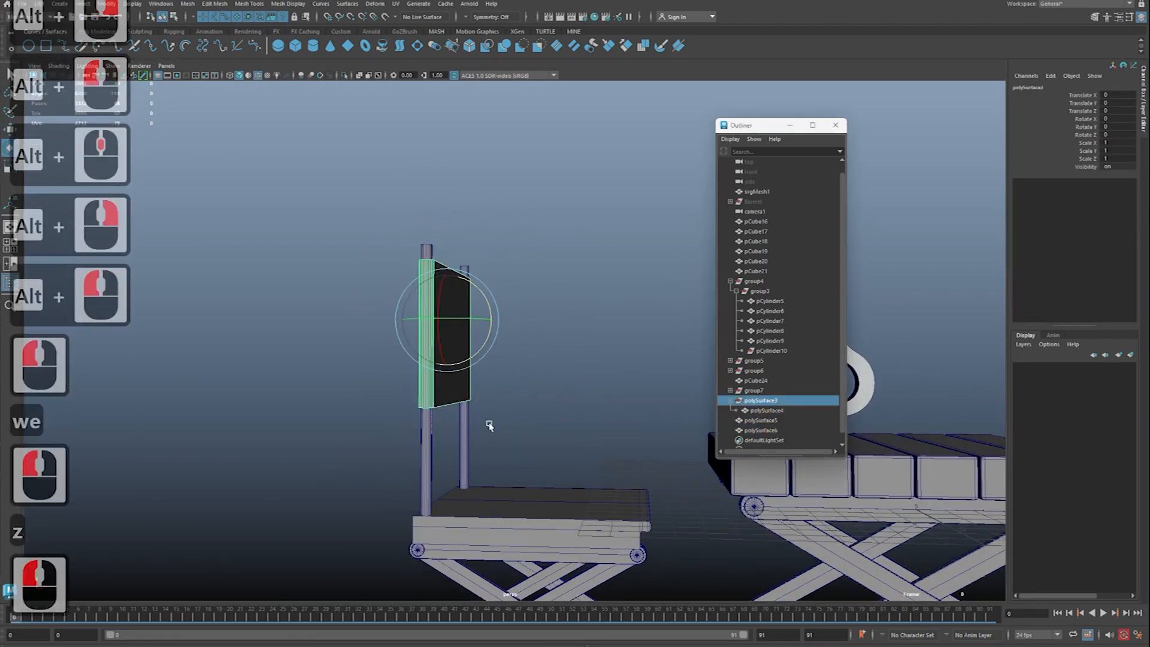
{"action": "left_click_drag", "start_coordinate": [490, 426], "coordinate": [414, 449], "text": "shift"}
{"action": "key", "text": "e"}
{"action": "left_click_drag", "start_coordinate": [507, 281], "coordinate": [507, 271]}
{"action": "key", "text": "z"}
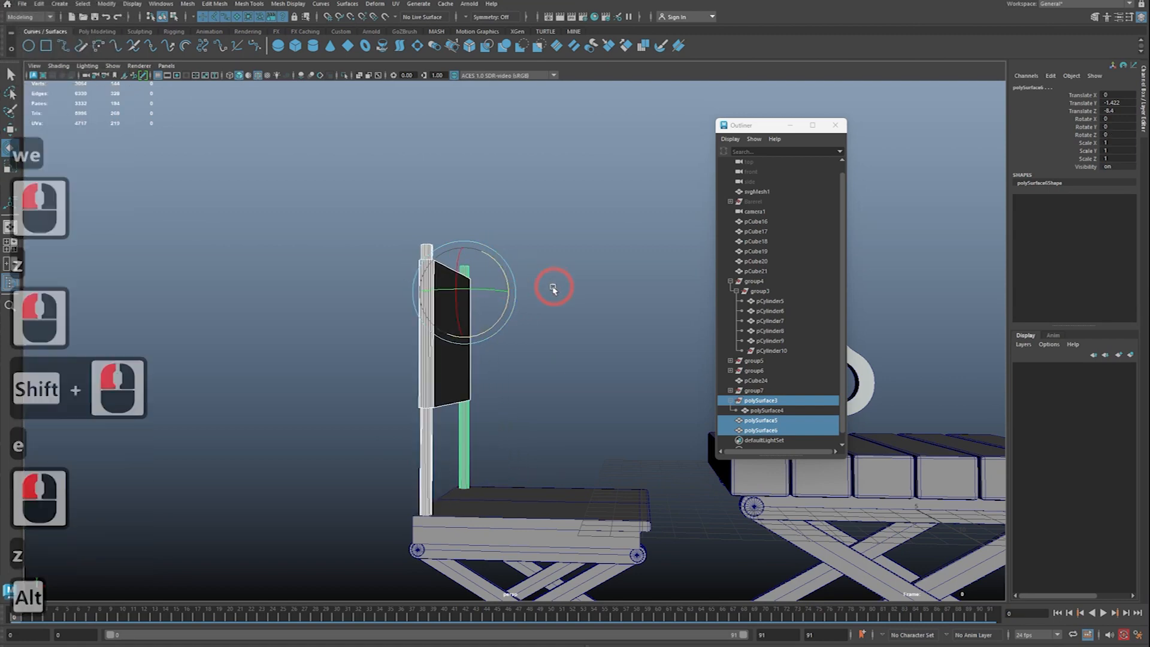
Step: Group the backrest panel with both rods, and try rotating the group about its default pivot
{"action": "right_click_drag", "start_coordinate": [555, 287], "coordinate": [611, 317], "text": "alt"}
{"action": "left_click_drag", "start_coordinate": [611, 317], "coordinate": [824, 459], "text": "alt"}
{"action": "left_click_drag", "start_coordinate": [561, 345], "coordinate": [367, 187]}
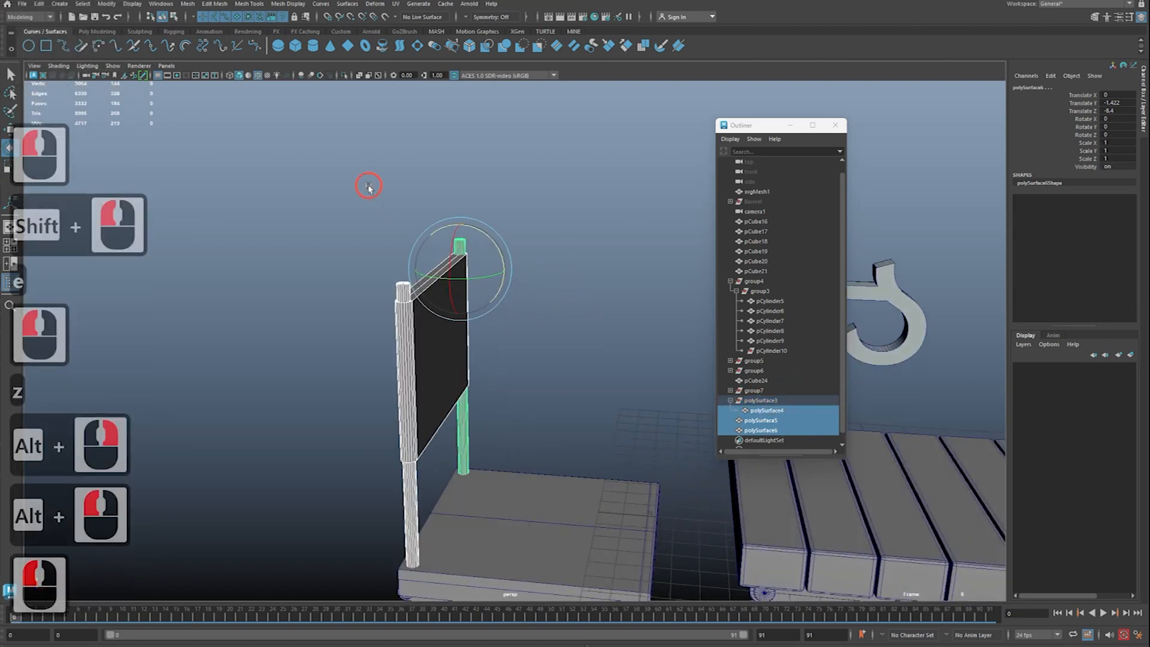
{"action": "key", "text": "ctrl+g"}
{"action": "key", "text": "e"}
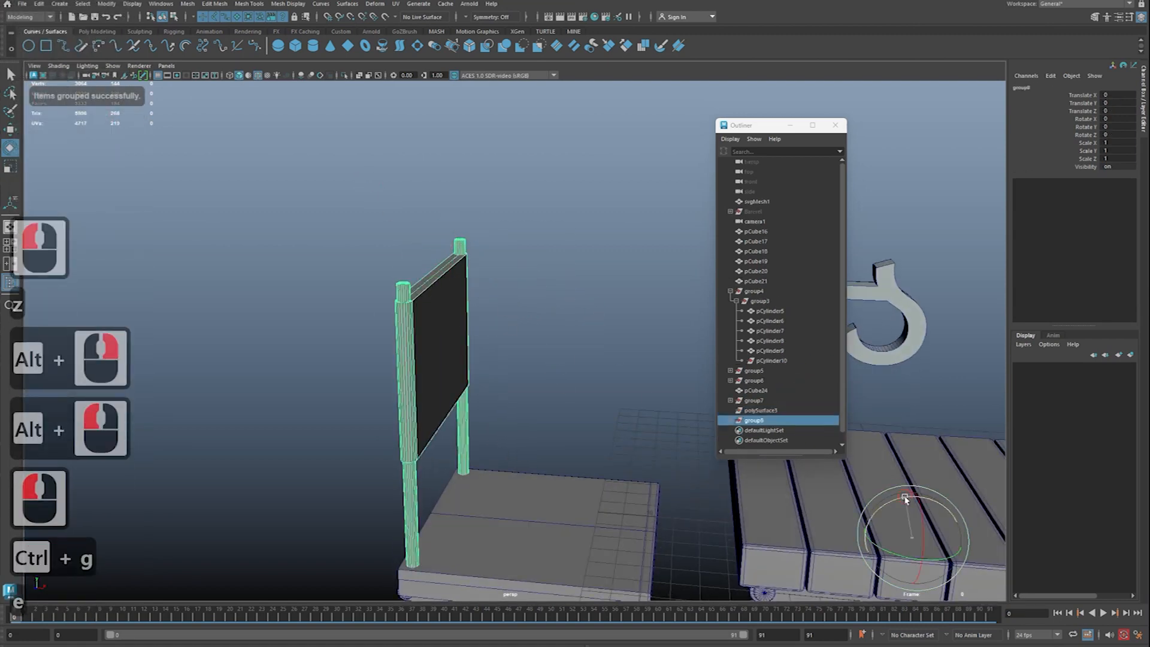
{"action": "left_click_drag", "start_coordinate": [899, 499], "coordinate": [924, 530]}
{"action": "key", "text": "z"}
Step: Move the group's pivot onto the backrest, tilt the group to about 10.8 in Rotate Z, and shift it slightly
{"action": "key", "text": "d"}
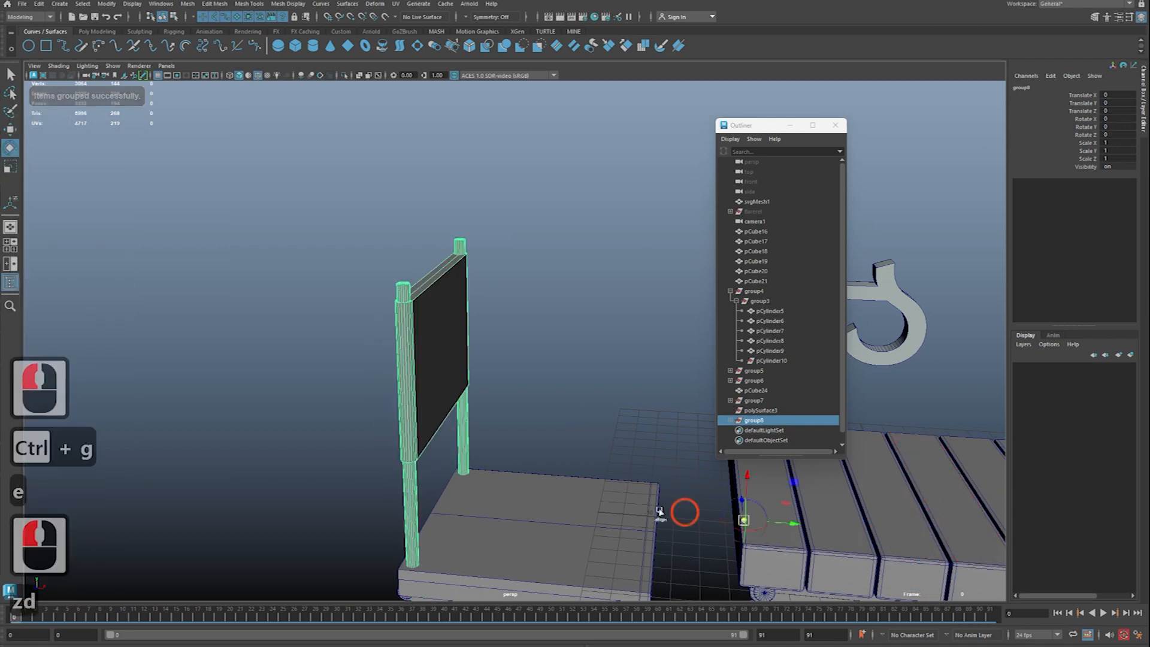
{"action": "left_click", "coordinate": [592, 466]}
{"action": "left_click", "coordinate": [540, 280]}
{"action": "key", "text": "e"}
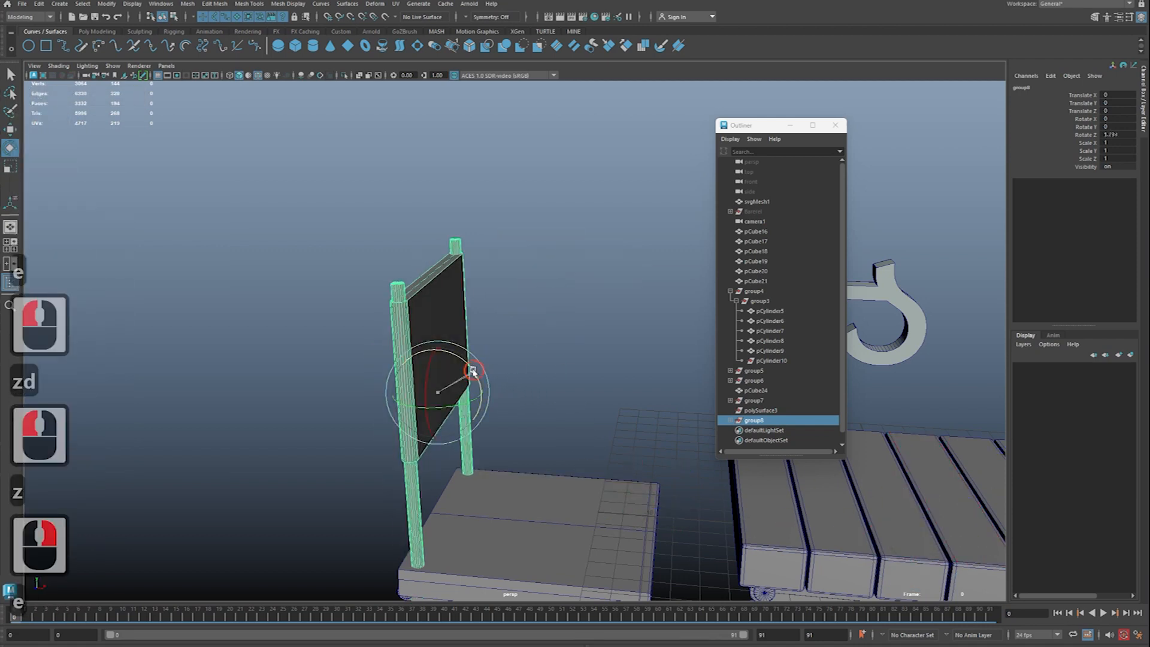
{"action": "key", "text": "q"}
{"action": "left_click", "coordinate": [563, 329]}
{"action": "key", "text": "q"}
{"action": "key", "text": "w"}
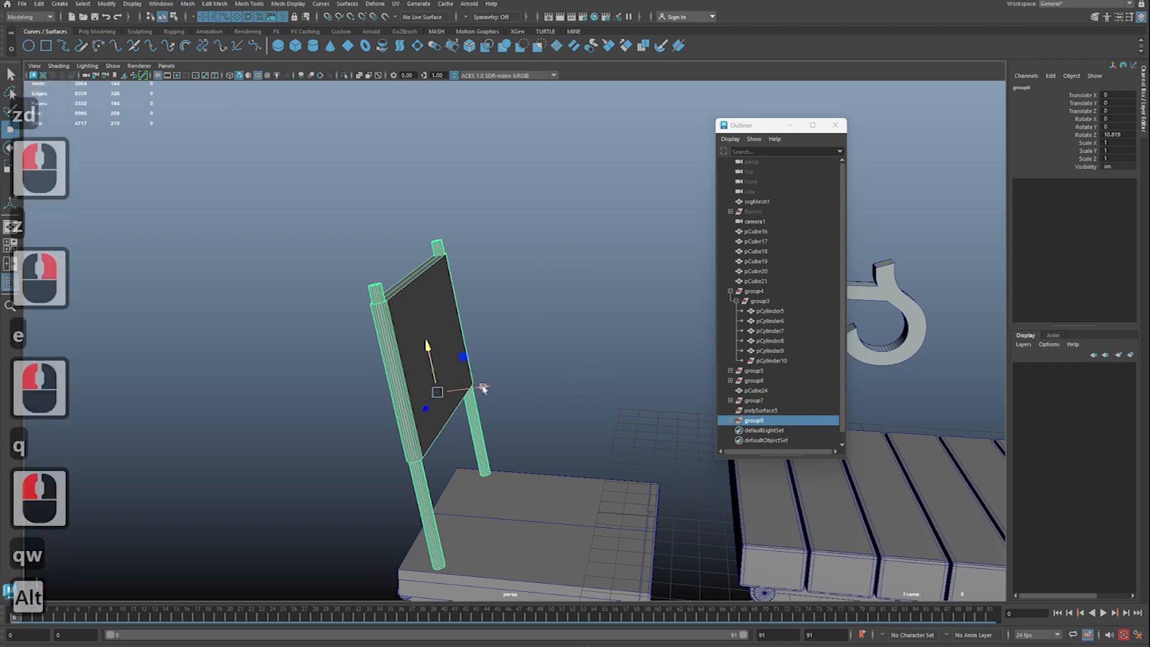
{"action": "left_click_drag", "start_coordinate": [462, 388], "coordinate": [459, 390]}
Step: Undo the backrest's shift, tilt and grouping
{"action": "left_click_drag", "start_coordinate": [534, 380], "coordinate": [542, 402], "text": "alt"}
{"action": "key", "text": "z"}
{"action": "key", "text": "z"}
{"action": "right_click_drag", "start_coordinate": [543, 402], "coordinate": [593, 386], "text": "alt"}
{"action": "left_click_drag", "start_coordinate": [593, 386], "coordinate": [530, 356], "text": "alt"}
{"action": "right_click_drag", "start_coordinate": [530, 356], "coordinate": [601, 354], "text": "alt"}
{"action": "key", "text": "q"}
Step: Examine how the backrest panel fits around the two rods and where the rods meet the seat
{"action": "middle_click_drag", "start_coordinate": [587, 318], "coordinate": [728, 425], "text": "alt"}
{"action": "right_click_drag", "start_coordinate": [728, 426], "coordinate": [650, 428], "text": "alt"}
{"action": "left_click_drag", "start_coordinate": [649, 428], "coordinate": [548, 470], "text": "alt"}
{"action": "middle_click_drag", "start_coordinate": [548, 470], "coordinate": [556, 413], "text": "alt"}
{"action": "right_click_drag", "start_coordinate": [563, 348], "coordinate": [560, 307], "text": "alt"}
{"action": "left_click_drag", "start_coordinate": [560, 307], "coordinate": [504, 340], "text": "alt"}
{"action": "left_click", "coordinate": [501, 340]}
{"action": "right_click_drag", "start_coordinate": [548, 334], "coordinate": [455, 335], "text": "alt"}
{"action": "middle_click_drag", "start_coordinate": [455, 335], "coordinate": [462, 359], "text": "alt"}
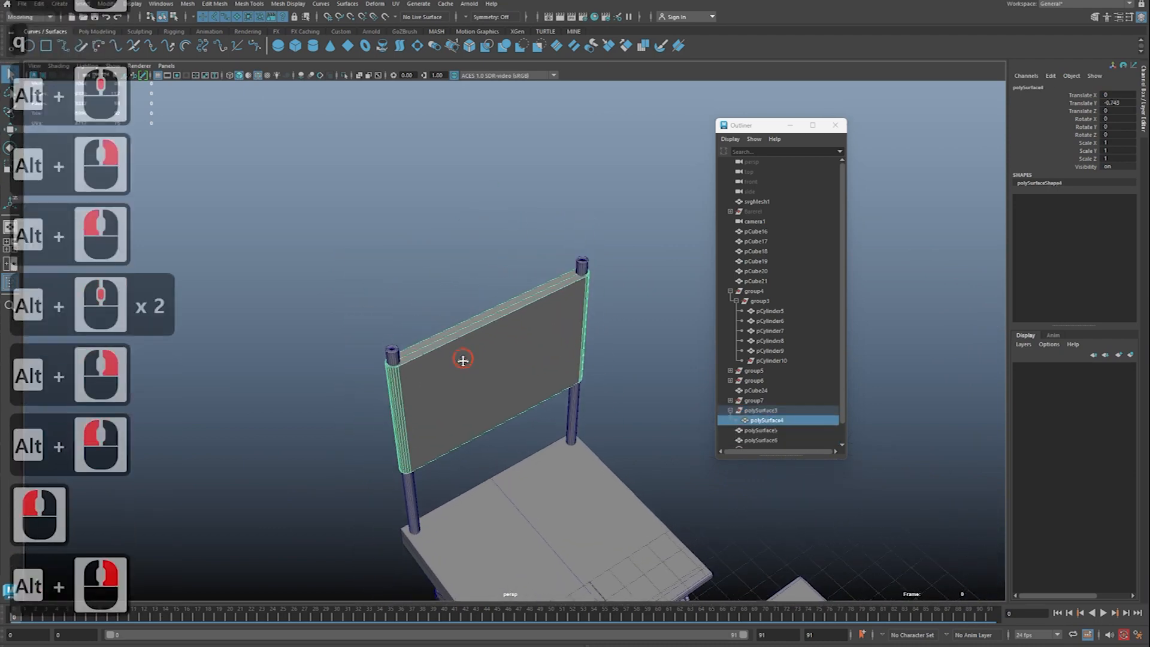
{"action": "left_click", "coordinate": [455, 346], "text": "shift"}
{"action": "right_click_drag", "start_coordinate": [493, 343], "coordinate": [474, 346], "text": "alt"}
{"action": "middle_click_drag", "start_coordinate": [474, 345], "coordinate": [508, 341], "text": "alt"}
{"action": "right_click_drag", "start_coordinate": [507, 341], "coordinate": [529, 328], "text": "alt"}
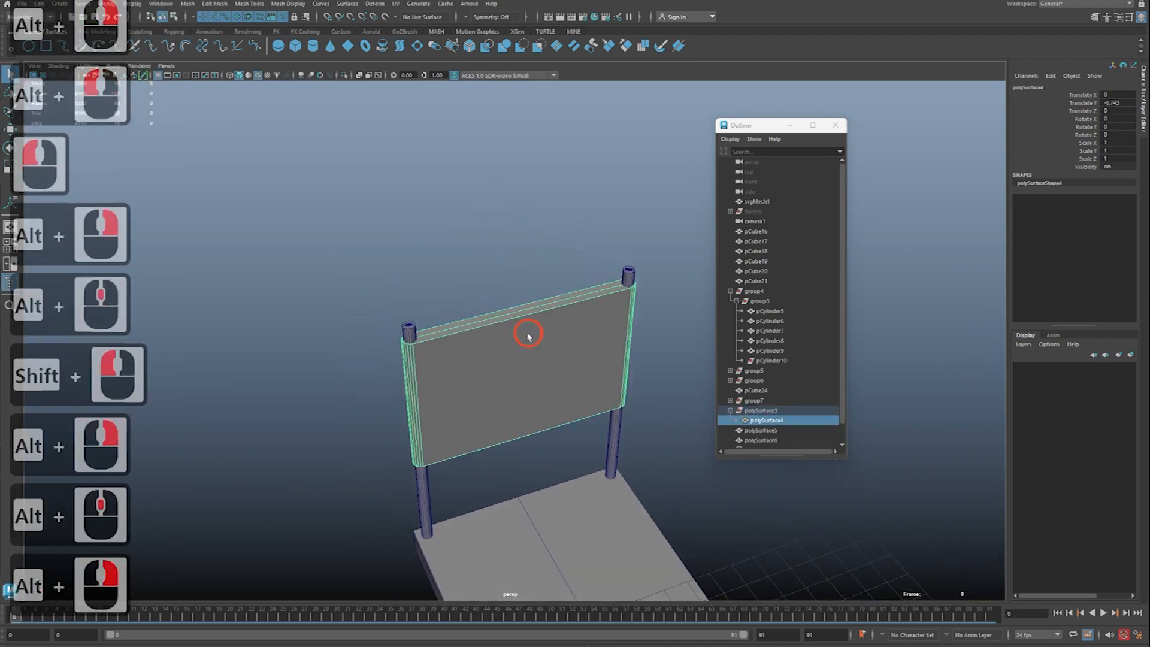
{"action": "left_click_drag", "start_coordinate": [529, 329], "coordinate": [527, 354], "text": "alt"}
{"action": "right_click_drag", "start_coordinate": [527, 353], "coordinate": [530, 370], "text": "alt"}
{"action": "middle_click_drag", "start_coordinate": [487, 368], "coordinate": [498, 378], "text": "alt"}
{"action": "right_click_drag", "start_coordinate": [395, 373], "coordinate": [446, 378], "text": "alt"}
{"action": "left_click_drag", "start_coordinate": [447, 379], "coordinate": [431, 390], "text": "alt"}
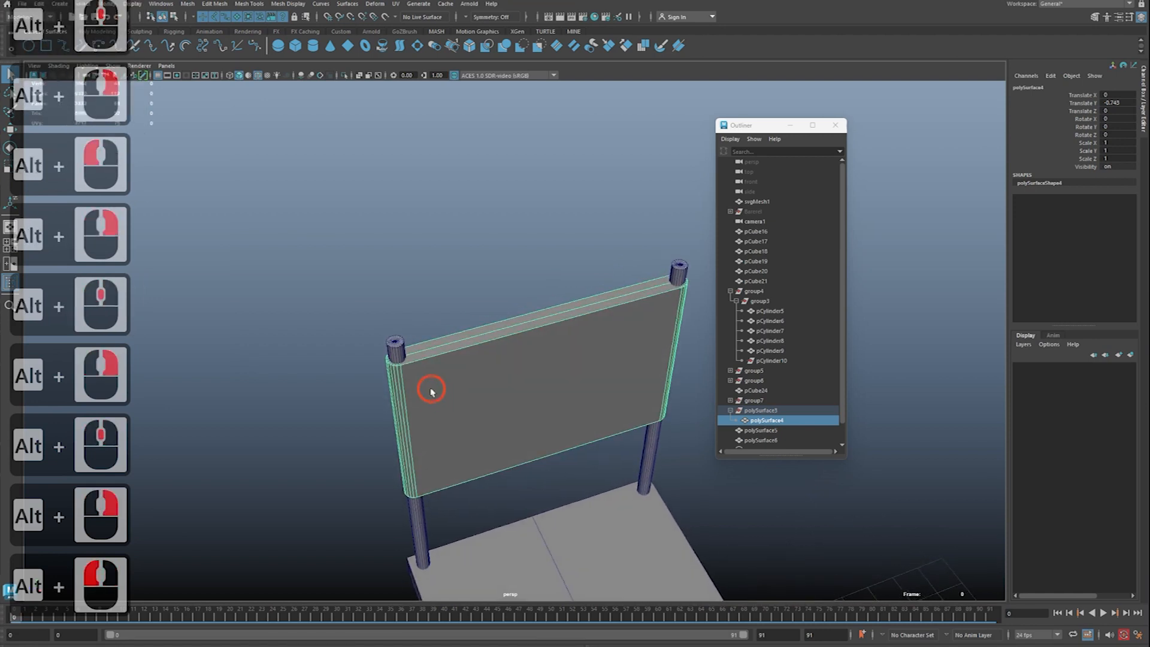
{"action": "middle_click_drag", "start_coordinate": [458, 375], "coordinate": [500, 359], "text": "alt"}
{"action": "right_click_drag", "start_coordinate": [500, 359], "coordinate": [533, 353], "text": "alt"}
{"action": "left_click_drag", "start_coordinate": [533, 354], "coordinate": [539, 336], "text": "alt"}
Step: Clear the selection, save the scene, and move the Outliner farther away from the backrest
{"action": "left_click", "coordinate": [686, 148]}
{"action": "key", "text": "ctrl+s"}
{"action": "left_click_drag", "start_coordinate": [743, 126], "coordinate": [850, 139]}
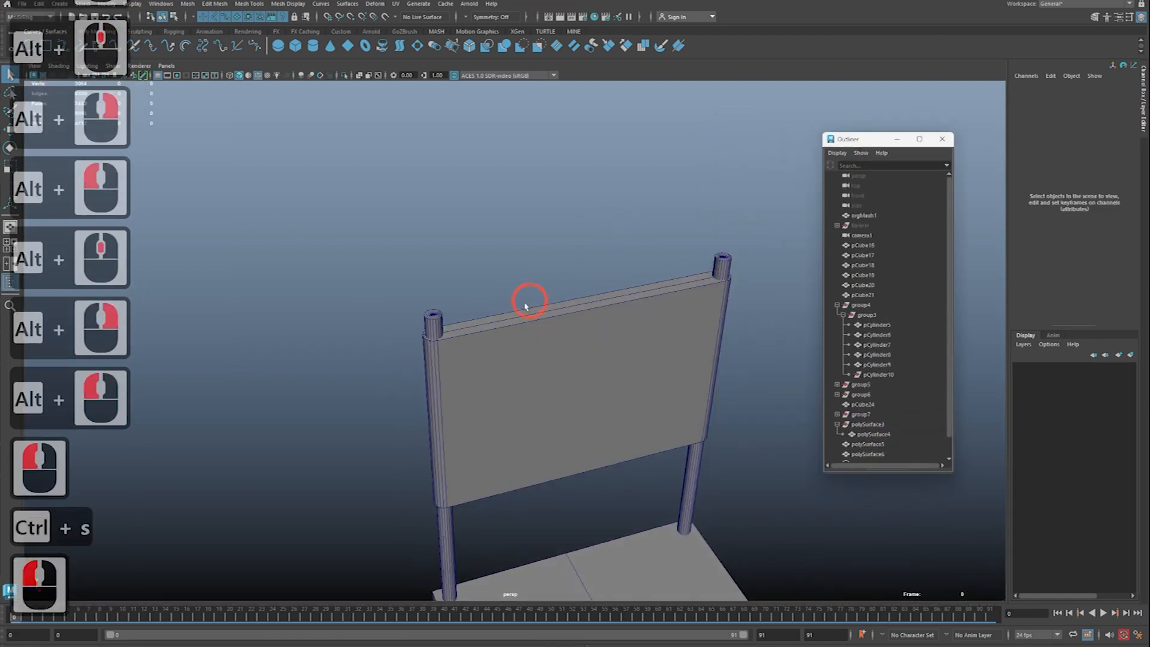
Step: Examine the panel's top edge up close where it surrounds the rod
{"action": "left_click", "coordinate": [525, 307]}
{"action": "left_click", "coordinate": [432, 318]}
{"action": "right_click_drag", "start_coordinate": [457, 325], "coordinate": [510, 347], "text": "alt"}
{"action": "left_click", "coordinate": [511, 347]}
{"action": "middle_click_drag", "start_coordinate": [511, 347], "coordinate": [516, 340], "text": "alt"}
{"action": "right_click_drag", "start_coordinate": [516, 341], "coordinate": [521, 334], "text": "alt"}
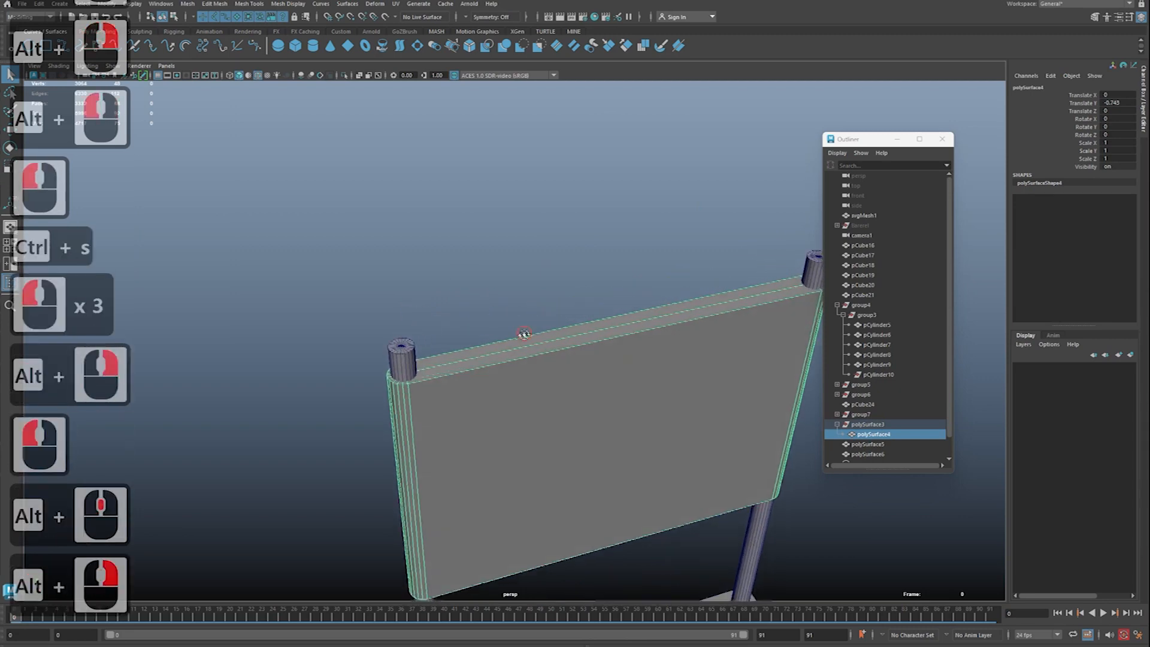
{"action": "left_click_drag", "start_coordinate": [521, 334], "coordinate": [526, 321], "text": "alt"}
{"action": "middle_click_drag", "start_coordinate": [526, 321], "coordinate": [539, 338], "text": "alt"}
{"action": "right_click_drag", "start_coordinate": [539, 338], "coordinate": [554, 355], "text": "alt"}
{"action": "middle_click_drag", "start_coordinate": [553, 355], "coordinate": [468, 357], "text": "alt"}
{"action": "right_click_drag", "start_coordinate": [469, 357], "coordinate": [481, 365], "text": "alt"}
{"action": "middle_click_drag", "start_coordinate": [480, 364], "coordinate": [489, 379], "text": "alt"}
{"action": "right_click_drag", "start_coordinate": [489, 380], "coordinate": [519, 369], "text": "alt"}
{"action": "left_click_drag", "start_coordinate": [519, 370], "coordinate": [493, 379], "text": "alt"}
{"action": "key", "text": "ctrl+2"}
{"action": "key", "text": "Caps_Lock"}
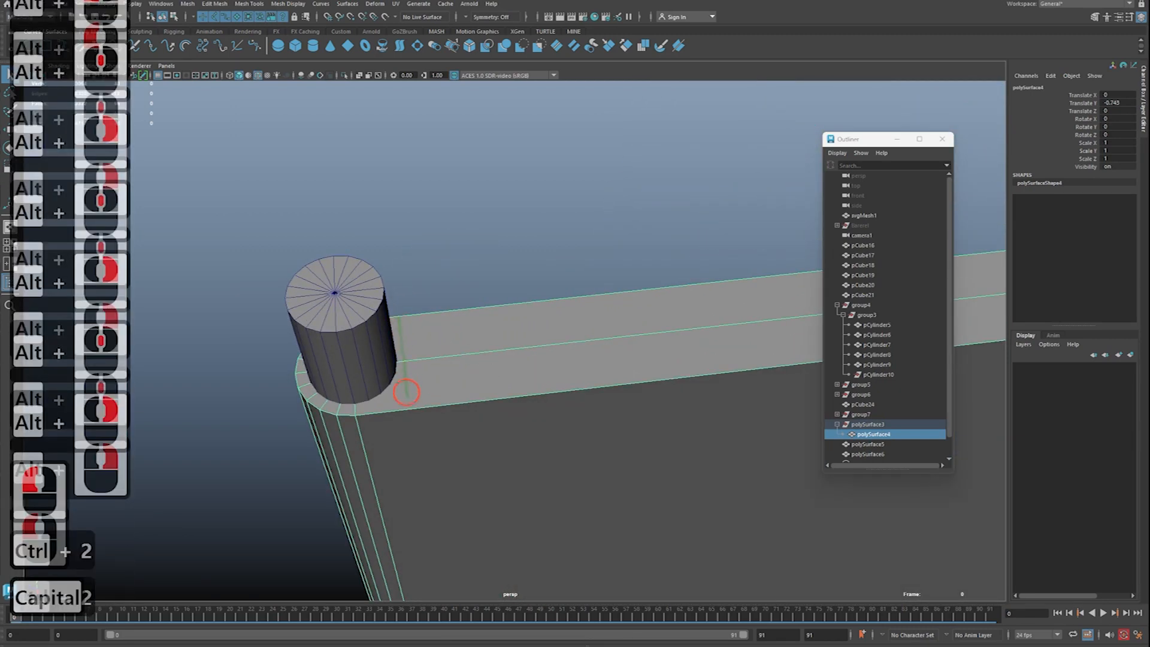
{"action": "left_click_drag", "start_coordinate": [397, 316], "coordinate": [398, 446], "text": "shift"}
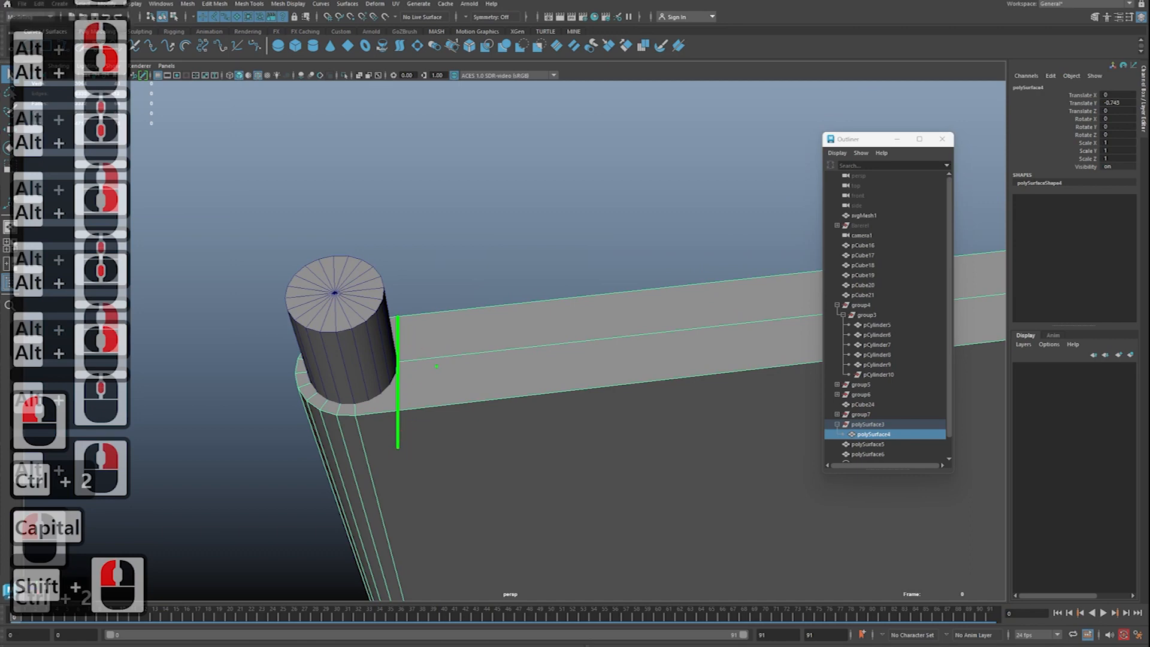
{"action": "key", "text": "Escape"}
{"action": "right_click_drag", "start_coordinate": [395, 311], "coordinate": [285, 318], "text": "alt"}
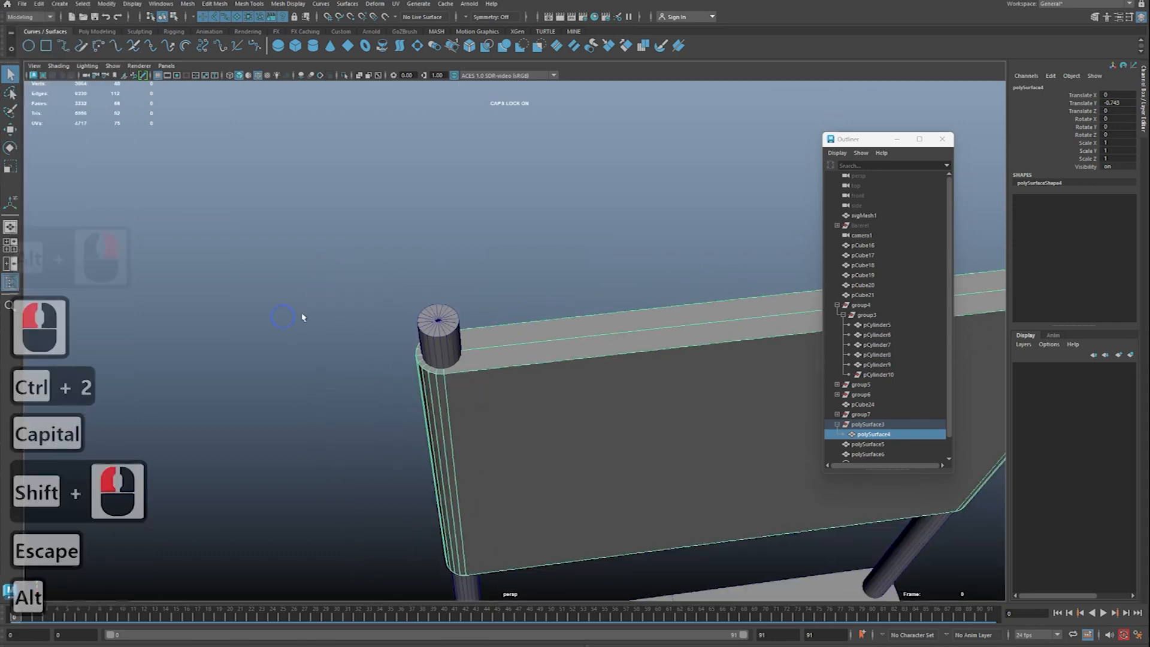
Step: Duplicate the backrest panel with one rod, move the copies away from the chair to Translate Z 17.478, and deselect them
{"action": "right_click_drag", "start_coordinate": [611, 284], "coordinate": [562, 287], "text": "alt"}
{"action": "middle_click_drag", "start_coordinate": [562, 287], "coordinate": [429, 228], "text": "alt"}
{"action": "right_click_drag", "start_coordinate": [429, 228], "coordinate": [353, 236], "text": "alt"}
{"action": "right_click_drag", "start_coordinate": [548, 285], "coordinate": [481, 282], "text": "alt"}
{"action": "key", "text": "Caps_Lock"}
{"action": "middle_click_drag", "start_coordinate": [481, 282], "coordinate": [489, 255], "text": "alt"}
{"action": "left_click_drag", "start_coordinate": [489, 254], "coordinate": [493, 241], "text": "alt"}
{"action": "left_click", "coordinate": [493, 242]}
{"action": "middle_click_drag", "start_coordinate": [493, 242], "coordinate": [502, 269], "text": "alt"}
{"action": "right_click_drag", "start_coordinate": [502, 270], "coordinate": [528, 254], "text": "alt"}
{"action": "left_click", "coordinate": [485, 308]}
{"action": "left_click", "coordinate": [473, 299], "text": "shift"}
{"action": "key", "text": "w"}
{"action": "middle_click_drag", "start_coordinate": [528, 254], "coordinate": [584, 247], "text": "alt"}
{"action": "key", "text": "ctrl+d"}
{"action": "left_click_drag", "start_coordinate": [503, 318], "coordinate": [228, 313]}
{"action": "middle_click_drag", "start_coordinate": [229, 313], "coordinate": [287, 294], "text": "alt"}
{"action": "right_click_drag", "start_coordinate": [287, 294], "coordinate": [322, 296], "text": "alt"}
{"action": "middle_click_drag", "start_coordinate": [322, 297], "coordinate": [440, 332], "text": "alt"}
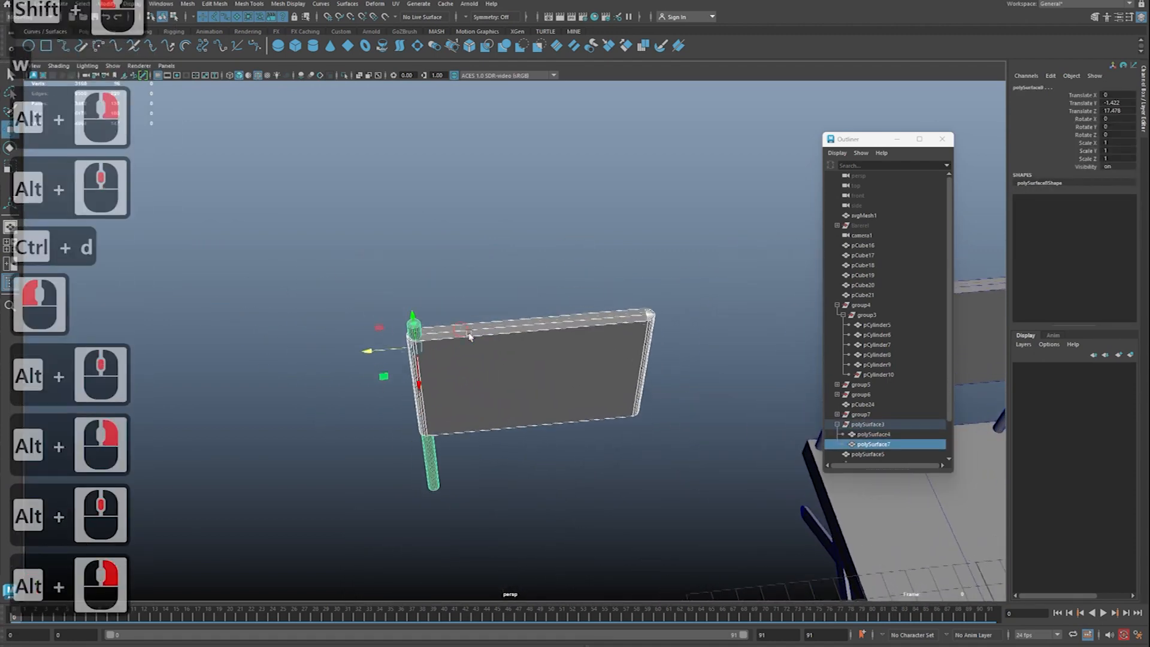
{"action": "right_click_drag", "start_coordinate": [457, 328], "coordinate": [528, 335], "text": "alt"}
{"action": "left_click_drag", "start_coordinate": [528, 335], "coordinate": [554, 313], "text": "alt"}
{"action": "key", "text": "q"}
{"action": "left_click", "coordinate": [347, 337]}
Step: Open the mesh Booleans commands as a floating palette beside the copied panel
{"action": "right_click_drag", "start_coordinate": [348, 336], "coordinate": [413, 350], "text": "alt"}
{"action": "middle_click_drag", "start_coordinate": [413, 350], "coordinate": [417, 398], "text": "alt"}
{"action": "right_click_drag", "start_coordinate": [418, 399], "coordinate": [470, 420], "text": "alt"}
{"action": "left_click_drag", "start_coordinate": [470, 419], "coordinate": [489, 333], "text": "alt"}
{"action": "left_click", "coordinate": [489, 334]}
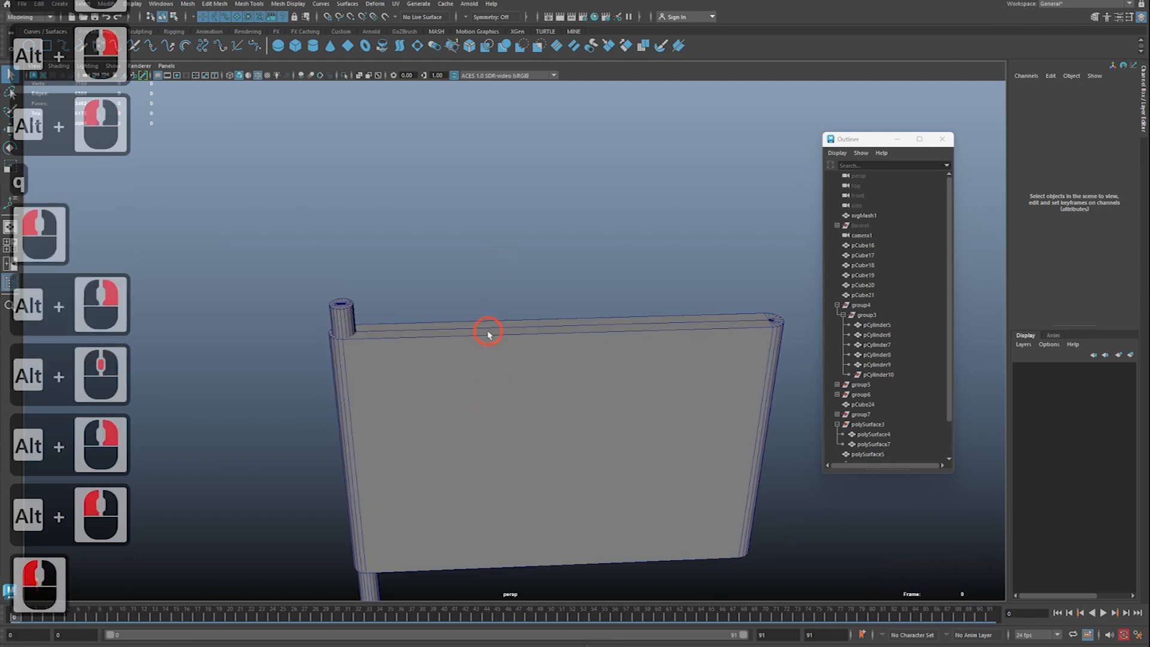
{"action": "left_click", "coordinate": [214, 3]}
{"action": "left_click", "coordinate": [188, 4]}
{"action": "mouse_move", "coordinate": [243, 30]}
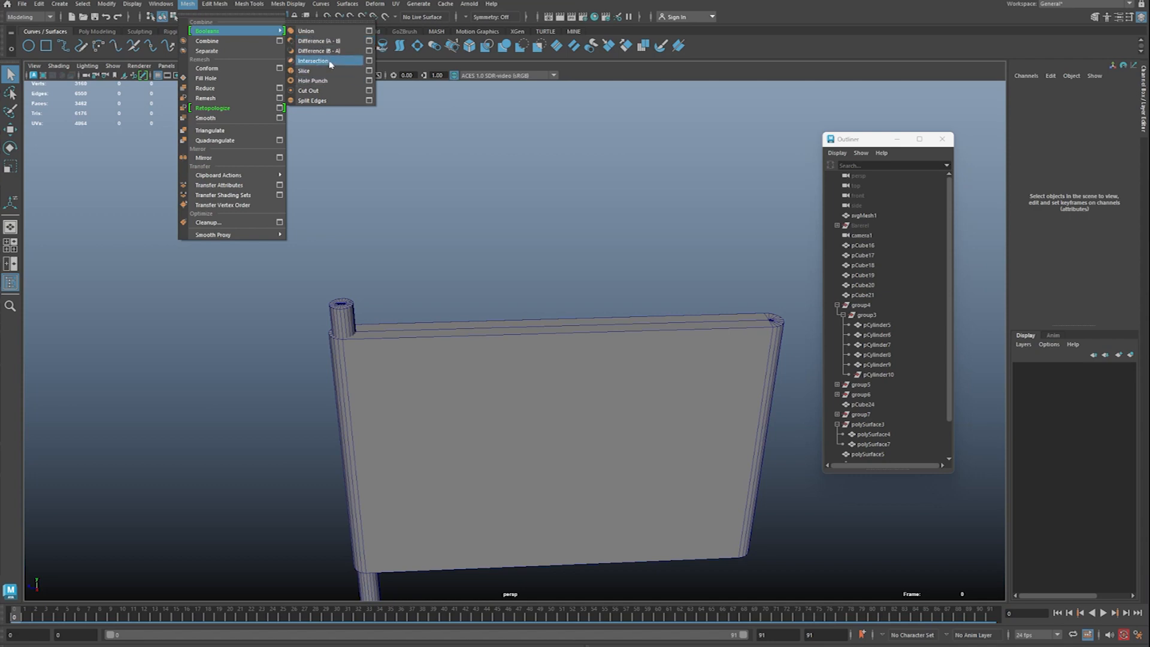
{"action": "left_click", "coordinate": [335, 25]}
{"action": "left_click_drag", "start_coordinate": [348, 18], "coordinate": [185, 269]}
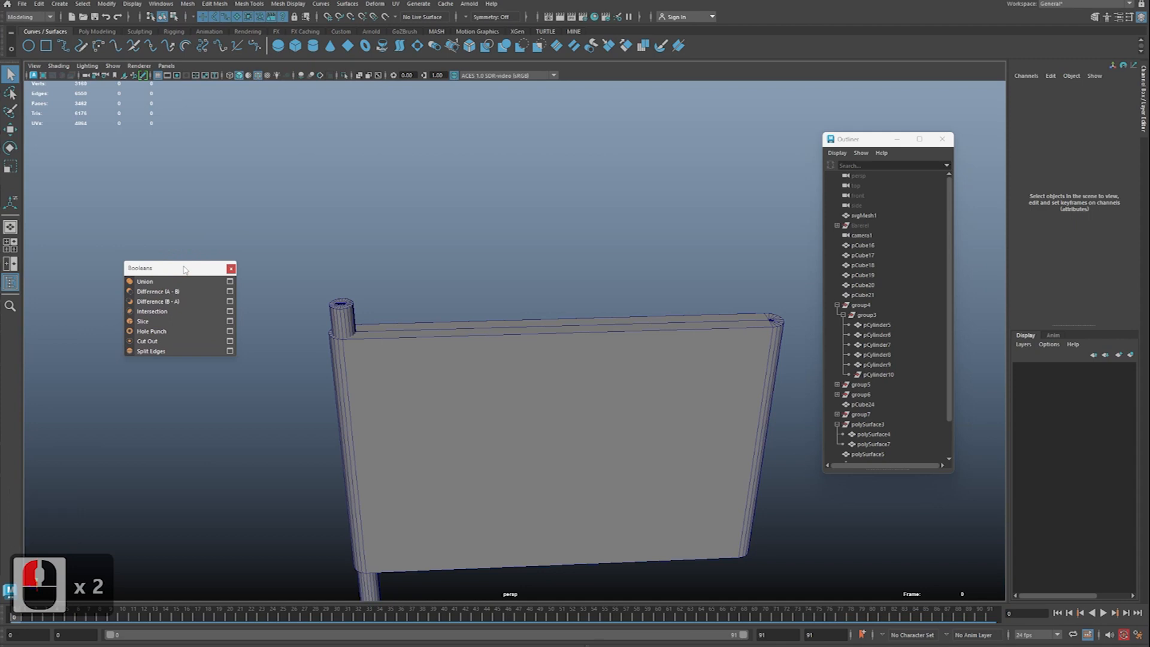
Step: Inspect the overlap between the copied panel and rod, and move the Booleans palette nearer to them
{"action": "left_click_drag", "start_coordinate": [448, 278], "coordinate": [340, 386]}
{"action": "left_click", "coordinate": [460, 234]}
{"action": "left_click_drag", "start_coordinate": [468, 229], "coordinate": [336, 396]}
{"action": "middle_click_drag", "start_coordinate": [500, 280], "coordinate": [509, 255], "text": "alt"}
{"action": "right_click_drag", "start_coordinate": [510, 255], "coordinate": [515, 259], "text": "alt"}
{"action": "left_click_drag", "start_coordinate": [515, 259], "coordinate": [519, 275], "text": "alt"}
{"action": "middle_click_drag", "start_coordinate": [520, 276], "coordinate": [521, 267], "text": "alt"}
{"action": "right_click_drag", "start_coordinate": [521, 267], "coordinate": [504, 284], "text": "alt"}
{"action": "middle_click_drag", "start_coordinate": [504, 284], "coordinate": [504, 271], "text": "alt"}
{"action": "right_click_drag", "start_coordinate": [505, 271], "coordinate": [432, 328], "text": "alt"}
{"action": "middle_click_drag", "start_coordinate": [433, 328], "coordinate": [484, 288], "text": "alt"}
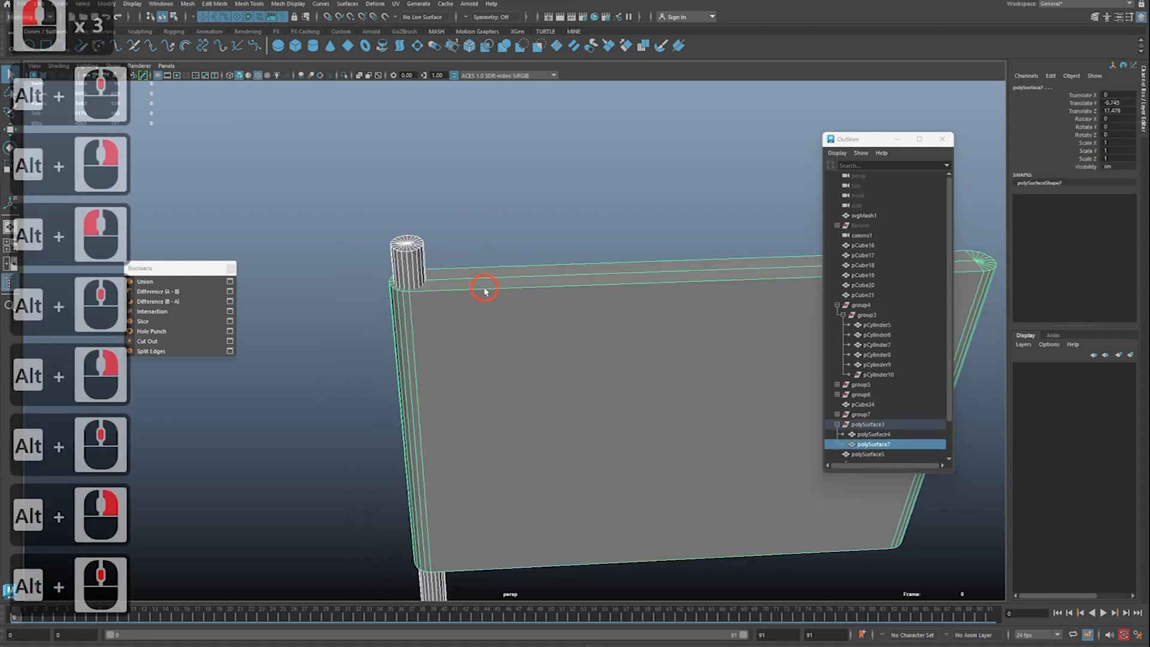
{"action": "right_click_drag", "start_coordinate": [484, 288], "coordinate": [523, 359], "text": "alt"}
{"action": "left_click_drag", "start_coordinate": [191, 264], "coordinate": [209, 260]}
{"action": "left_click", "coordinate": [466, 268]}
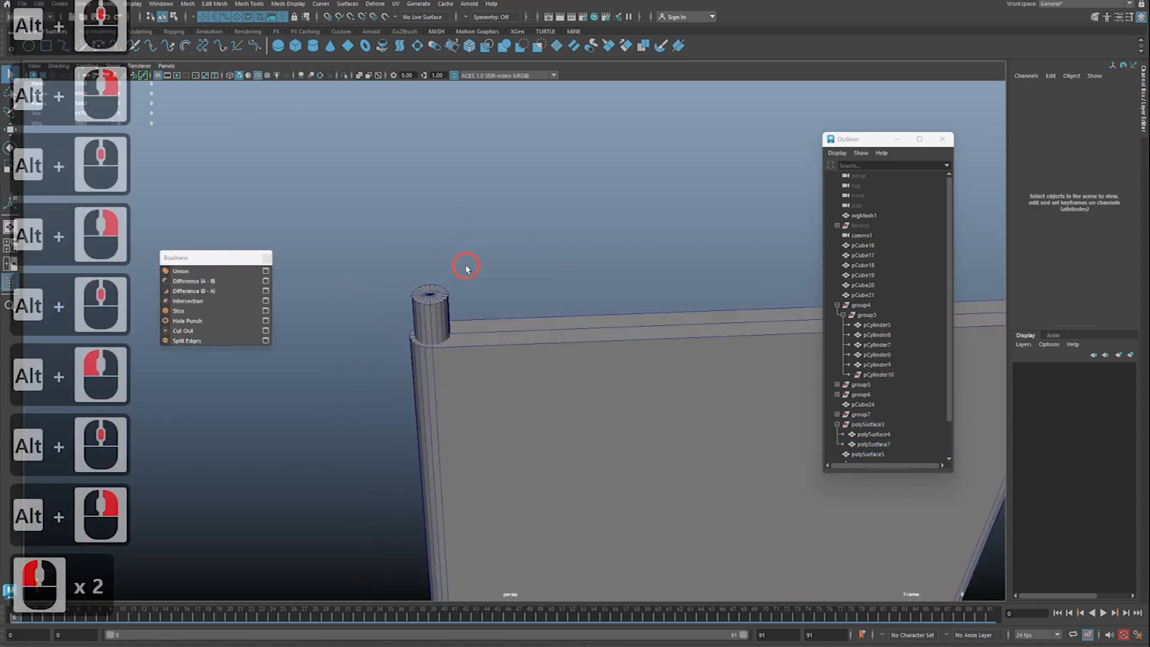
{"action": "double_click", "coordinate": [468, 308]}
Step: Select the copied panel as operand A and the copied rod as operand B, and clear the selection
{"action": "left_click", "coordinate": [492, 337]}
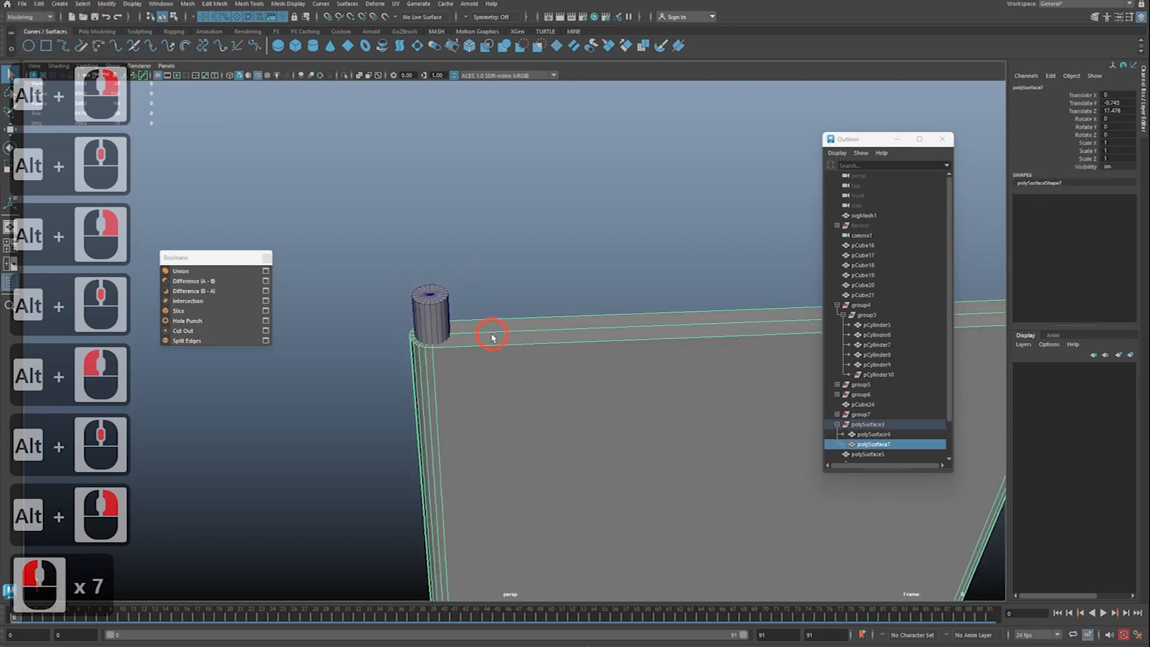
{"action": "left_click", "coordinate": [429, 324], "text": "shift"}
{"action": "key", "text": "ctrl+2"}
{"action": "mouse_move", "coordinate": [492, 367]}
{"action": "left_mouse_down"}
{"action": "mouse_move", "coordinate": [525, 358]}
{"action": "mouse_move", "coordinate": [530, 339]}
{"action": "left_mouse_up"}
{"action": "key", "text": "b"}
{"action": "left_click_drag", "start_coordinate": [443, 284], "coordinate": [449, 246]}
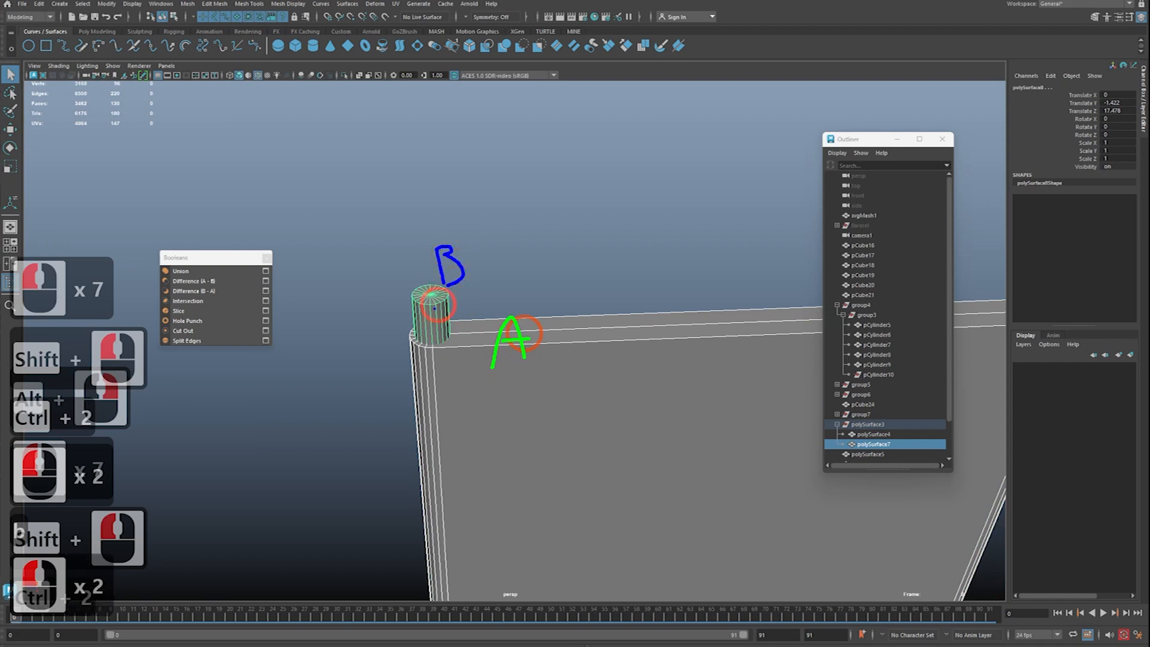
{"action": "key", "text": "Escape"}
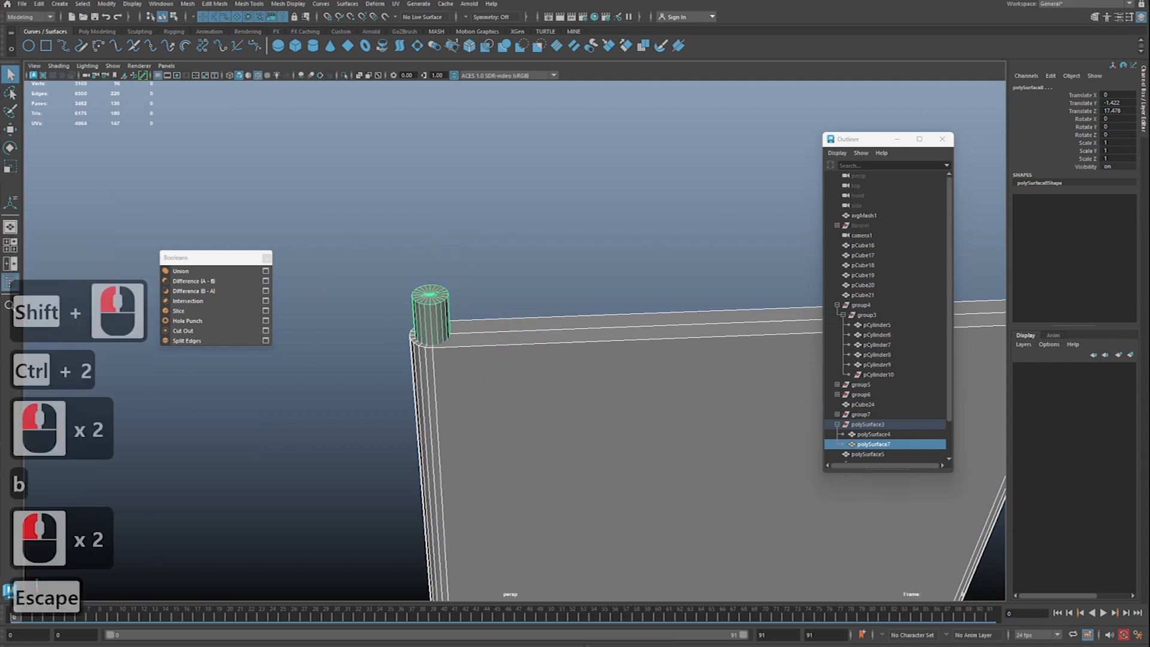
{"action": "left_click", "coordinate": [194, 281]}
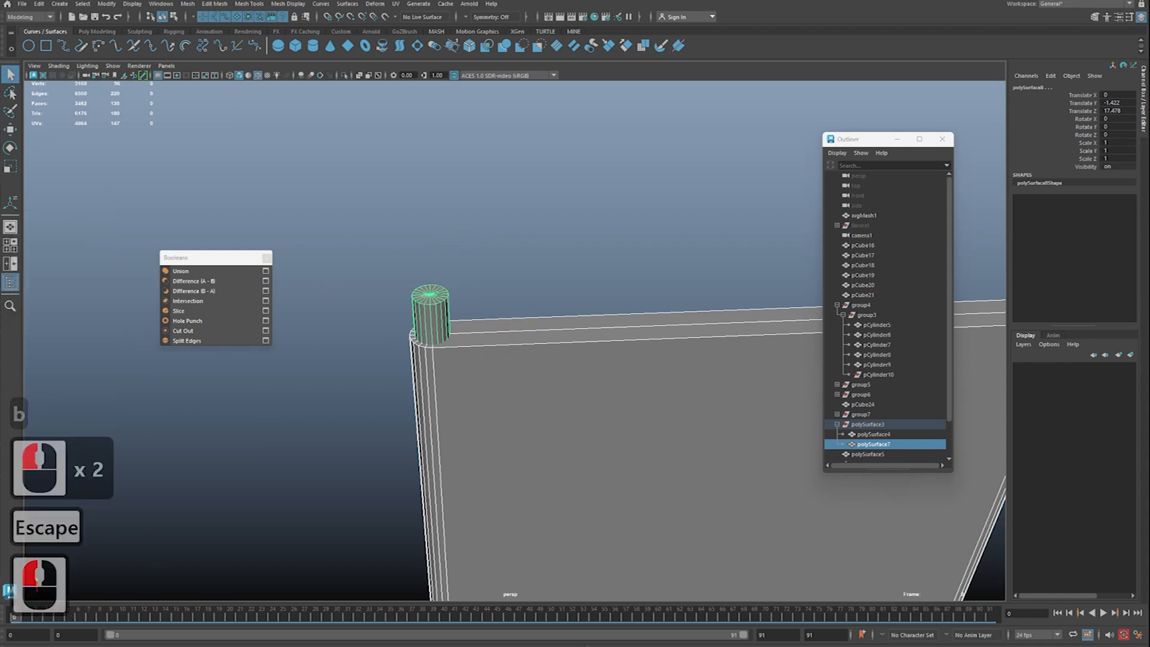
{"action": "left_click", "coordinate": [280, 199]}
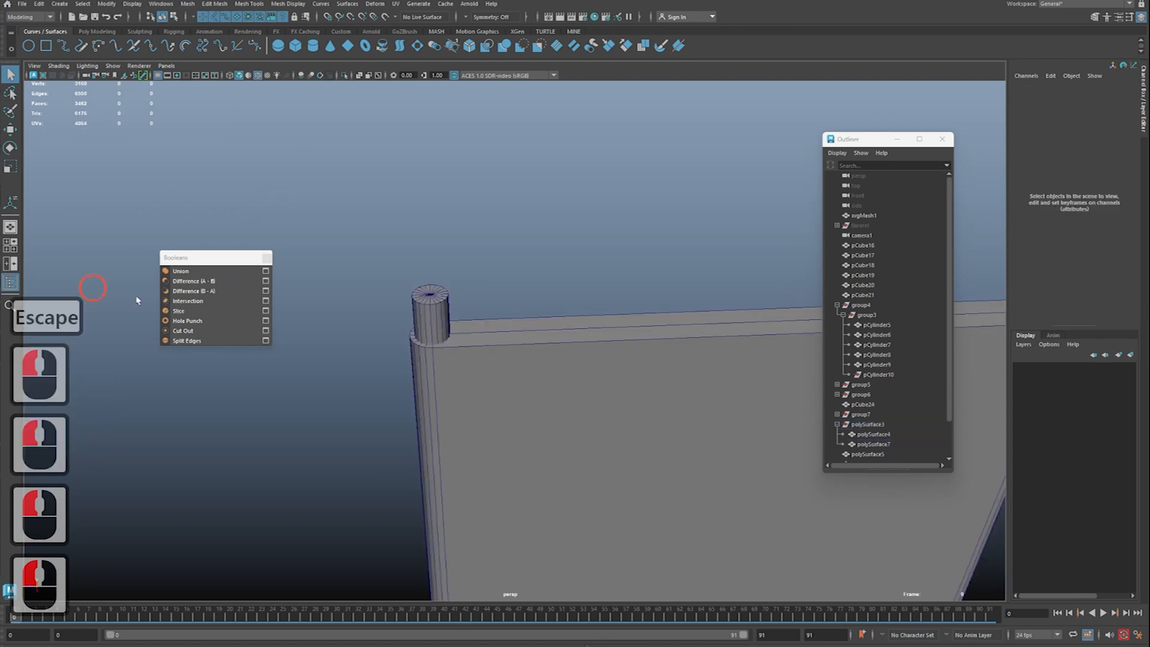
Step: Subtract the copied rod from the copied panel with Boolean Difference (A - B), selecting the panel first
{"action": "middle_click_drag", "start_coordinate": [282, 305], "coordinate": [289, 318], "text": "alt"}
{"action": "right_click_drag", "start_coordinate": [294, 321], "coordinate": [339, 324], "text": "alt"}
{"action": "middle_click_drag", "start_coordinate": [354, 326], "coordinate": [360, 332], "text": "alt"}
{"action": "key", "text": "q"}
{"action": "left_click", "coordinate": [492, 342]}
{"action": "left_click", "coordinate": [430, 315], "text": "shift"}
{"action": "middle_click_drag", "start_coordinate": [565, 329], "coordinate": [567, 272], "text": "alt"}
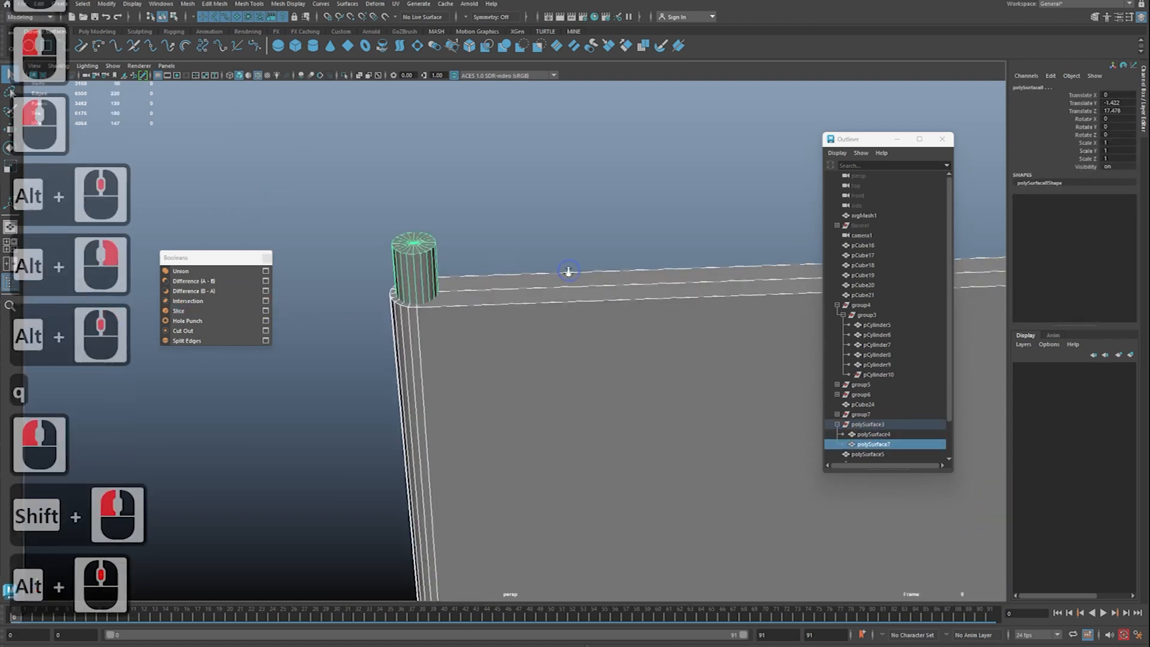
{"action": "right_click_drag", "start_coordinate": [567, 271], "coordinate": [557, 277], "text": "alt"}
{"action": "middle_click_drag", "start_coordinate": [557, 277], "coordinate": [542, 305], "text": "alt"}
{"action": "right_click_drag", "start_coordinate": [542, 305], "coordinate": [537, 311], "text": "alt"}
{"action": "middle_click_drag", "start_coordinate": [536, 311], "coordinate": [544, 336], "text": "alt"}
{"action": "left_click", "coordinate": [238, 310]}
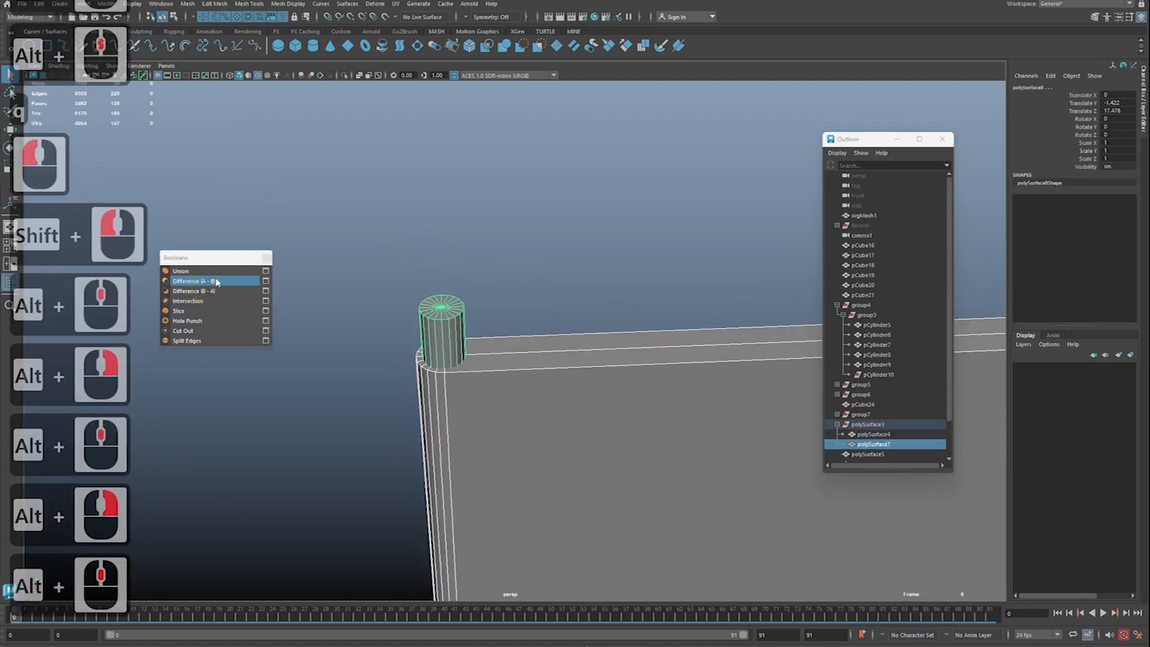
{"action": "left_click", "coordinate": [215, 280]}
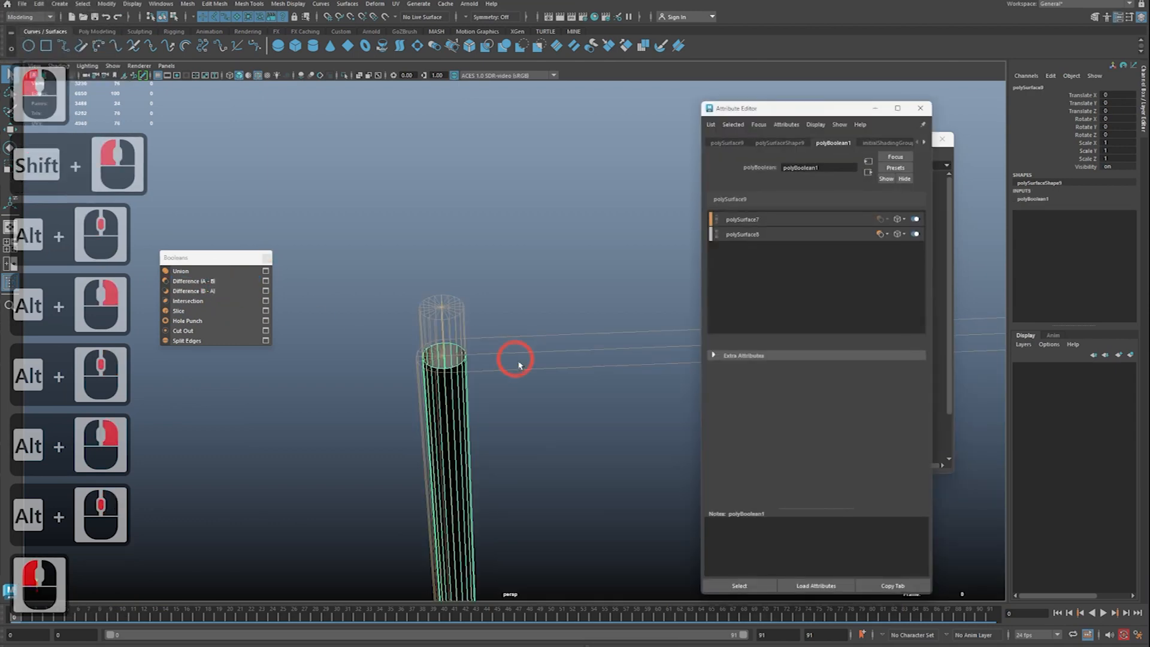
Step: Undo the Boolean Difference on the copied panel and inspect the overlap with the rod
{"action": "left_click_drag", "start_coordinate": [529, 381], "coordinate": [470, 359], "text": "alt"}
{"action": "key", "text": "z"}
{"action": "middle_click_drag", "start_coordinate": [449, 336], "coordinate": [458, 351], "text": "alt"}
{"action": "right_click_drag", "start_coordinate": [459, 351], "coordinate": [496, 375], "text": "alt"}
{"action": "left_click_drag", "start_coordinate": [495, 375], "coordinate": [364, 344], "text": "alt"}
{"action": "right_click_drag", "start_coordinate": [364, 344], "coordinate": [406, 391], "text": "alt"}
{"action": "middle_click_drag", "start_coordinate": [299, 384], "coordinate": [344, 382], "text": "alt"}
{"action": "right_click_drag", "start_coordinate": [344, 382], "coordinate": [363, 366], "text": "alt"}
{"action": "middle_click_drag", "start_coordinate": [363, 367], "coordinate": [403, 351], "text": "alt"}
{"action": "right_click_drag", "start_coordinate": [403, 351], "coordinate": [372, 400], "text": "alt"}
{"action": "middle_click_drag", "start_coordinate": [372, 401], "coordinate": [385, 342], "text": "alt"}
Step: Delete the copied panel's top faces around the rod to expose the overlap inside
{"action": "key", "text": "q"}
{"action": "right_click_drag", "start_coordinate": [384, 212], "coordinate": [359, 257]}
{"action": "left_click", "coordinate": [354, 230]}
{"action": "left_click", "coordinate": [383, 244], "text": "shift"}
{"action": "left_click_drag", "start_coordinate": [359, 257], "coordinate": [398, 275], "text": "alt"}
{"action": "key", "text": "w"}
{"action": "key", "text": "Delete"}
{"action": "right_click_drag", "start_coordinate": [378, 257], "coordinate": [385, 278], "text": "alt"}
{"action": "left_click_drag", "start_coordinate": [385, 277], "coordinate": [397, 318], "text": "alt"}
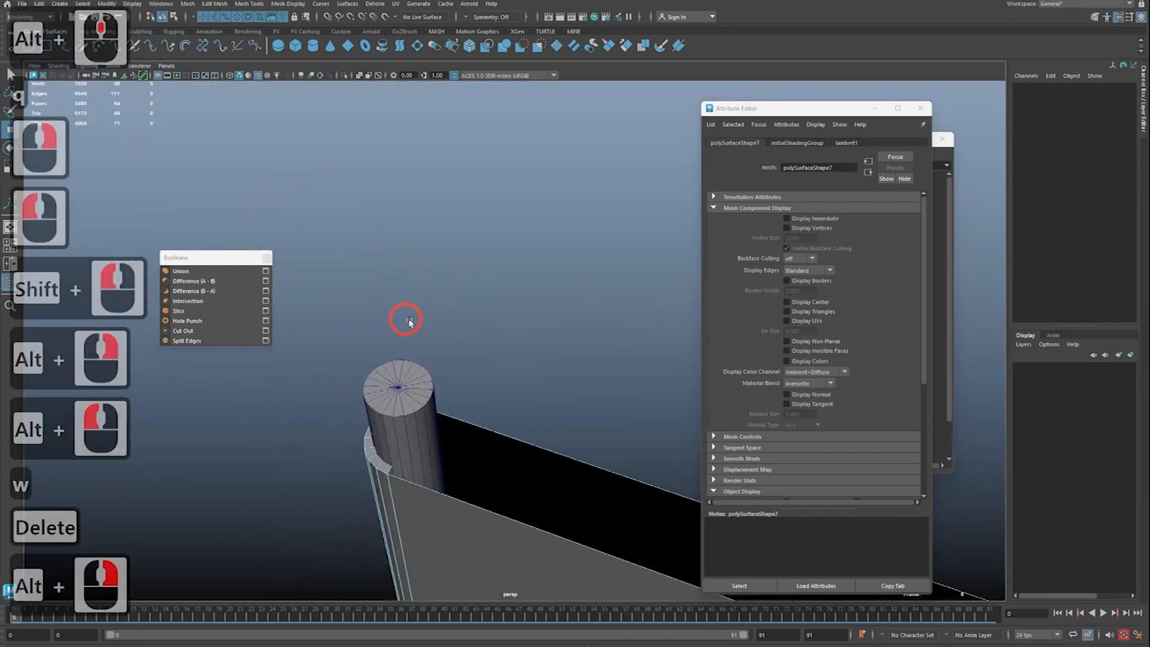
{"action": "middle_click_drag", "start_coordinate": [398, 318], "coordinate": [370, 257], "text": "alt"}
{"action": "right_click_drag", "start_coordinate": [370, 257], "coordinate": [388, 311], "text": "alt"}
Step: Undo the deletion of the copied panel's top faces
{"action": "key", "text": "z"}
{"action": "middle_click_drag", "start_coordinate": [390, 372], "coordinate": [403, 327], "text": "alt"}
{"action": "right_click_drag", "start_coordinate": [403, 326], "coordinate": [391, 403], "text": "alt"}
{"action": "left_click_drag", "start_coordinate": [390, 403], "coordinate": [471, 400], "text": "alt"}
{"action": "middle_click_drag", "start_coordinate": [472, 400], "coordinate": [449, 382], "text": "alt"}
{"action": "left_click", "coordinate": [515, 375]}
{"action": "key", "text": "z"}
{"action": "right_click_drag", "start_coordinate": [523, 378], "coordinate": [455, 359], "text": "alt"}
{"action": "left_click_drag", "start_coordinate": [455, 359], "coordinate": [336, 323], "text": "alt"}
{"action": "right_click_drag", "start_coordinate": [335, 322], "coordinate": [314, 317], "text": "alt"}
Step: Delete the copied panel's large side, top and narrow edge faces one by one around the rod
{"action": "key", "text": "q"}
{"action": "left_click", "coordinate": [514, 245]}
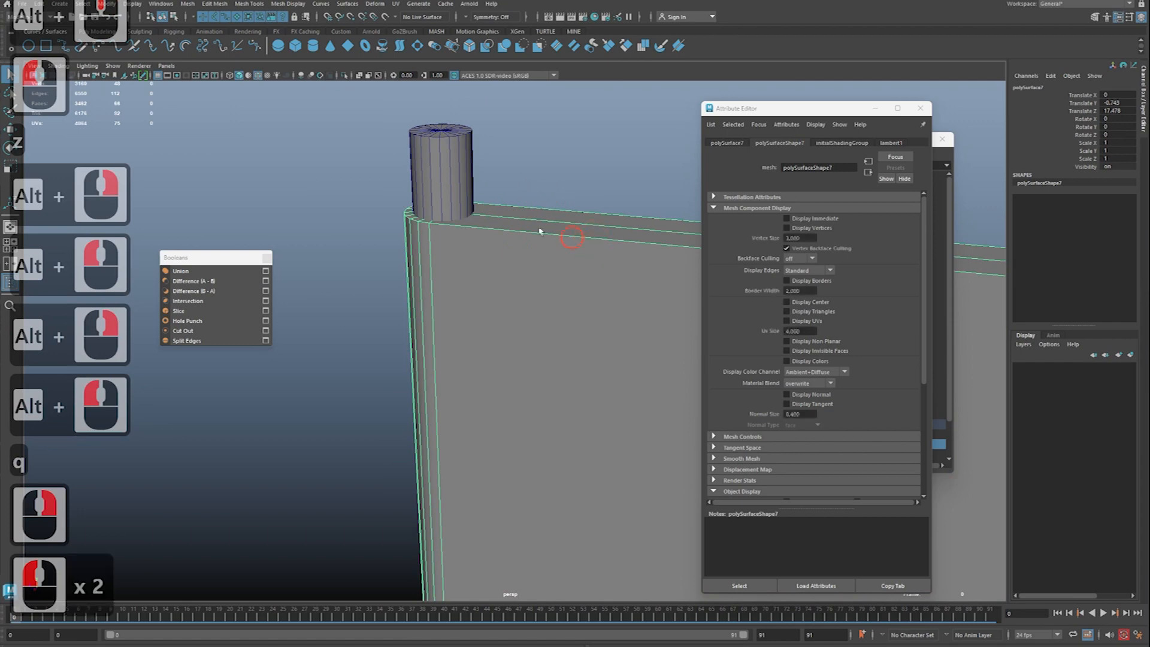
{"action": "left_click", "coordinate": [460, 195], "text": "shift"}
{"action": "left_click", "coordinate": [666, 175]}
{"action": "left_click", "coordinate": [537, 254]}
{"action": "right_click_drag", "start_coordinate": [544, 237], "coordinate": [551, 254]}
{"action": "left_click", "coordinate": [567, 232]}
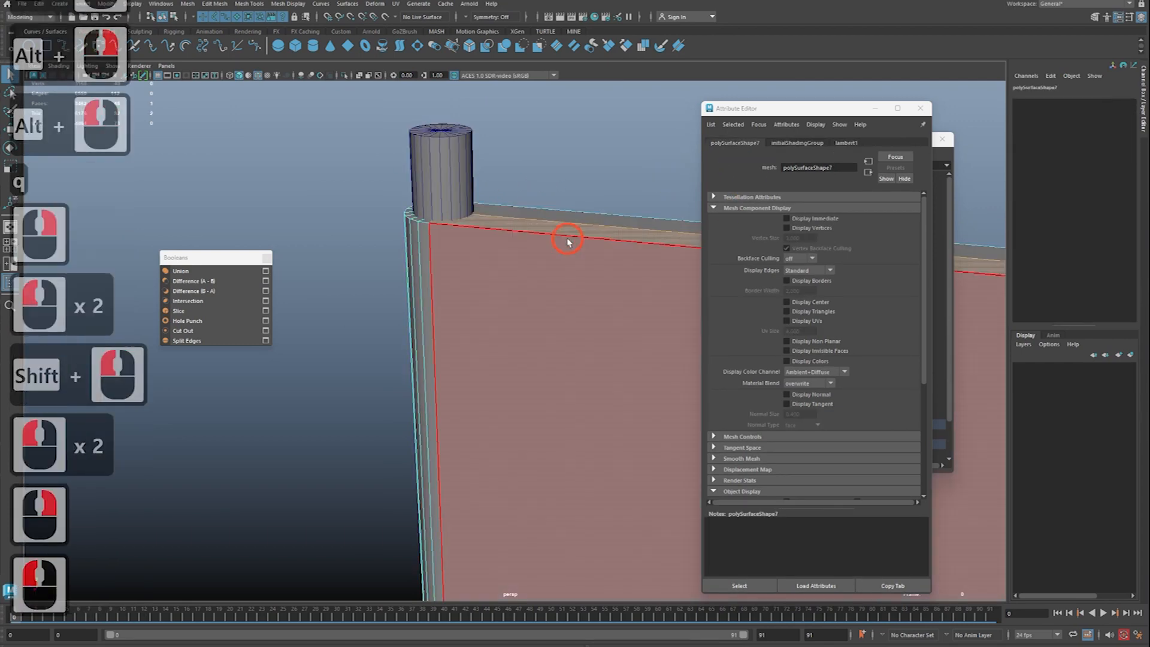
{"action": "key", "text": "Delete"}
{"action": "left_click", "coordinate": [562, 208]}
{"action": "key", "text": "Delete"}
{"action": "left_click", "coordinate": [541, 273]}
{"action": "key", "text": "Delete"}
{"action": "left_click", "coordinate": [539, 256]}
{"action": "key", "text": "Delete"}
{"action": "left_click", "coordinate": [420, 257]}
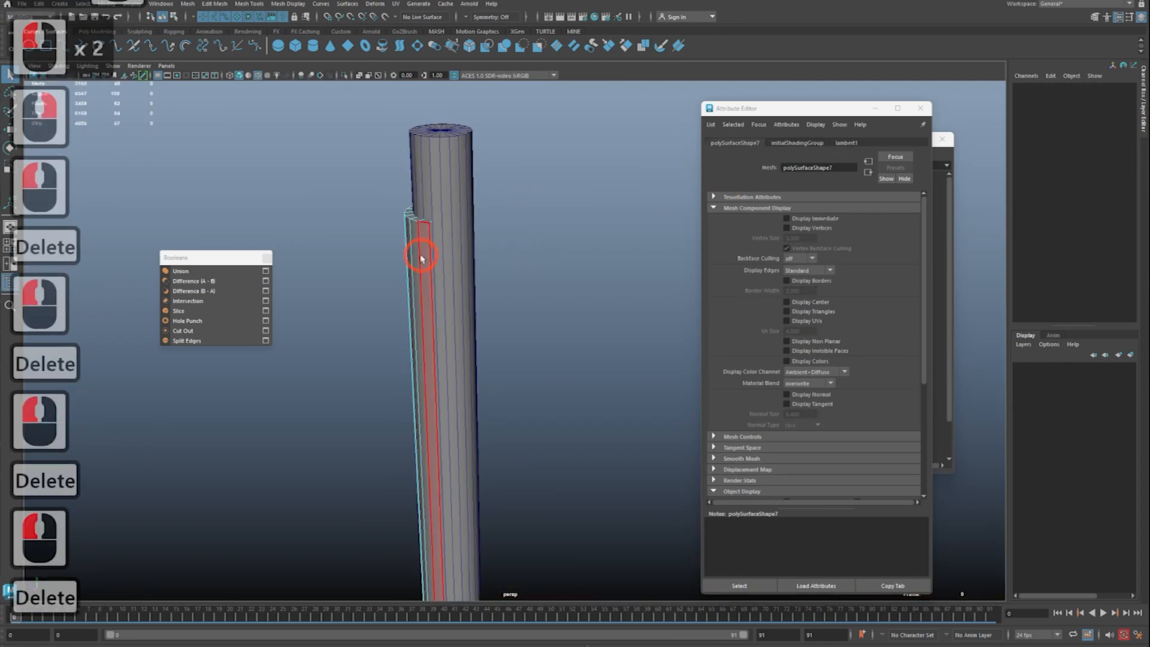
{"action": "key", "text": "Delete"}
Step: Undo all the face deletions on the copied panel
{"action": "left_click", "coordinate": [515, 267]}
{"action": "key", "text": "z"}
{"action": "key", "text": "z"}
{"action": "key", "text": "z"}
{"action": "key", "text": "z"}
{"action": "key", "text": "z"}
{"action": "key", "text": "z"}
{"action": "key", "text": "z"}
{"action": "key", "text": "z"}
{"action": "key", "text": "z"}
{"action": "key", "text": "z"}
{"action": "key", "text": "z"}
{"action": "key", "text": "z"}
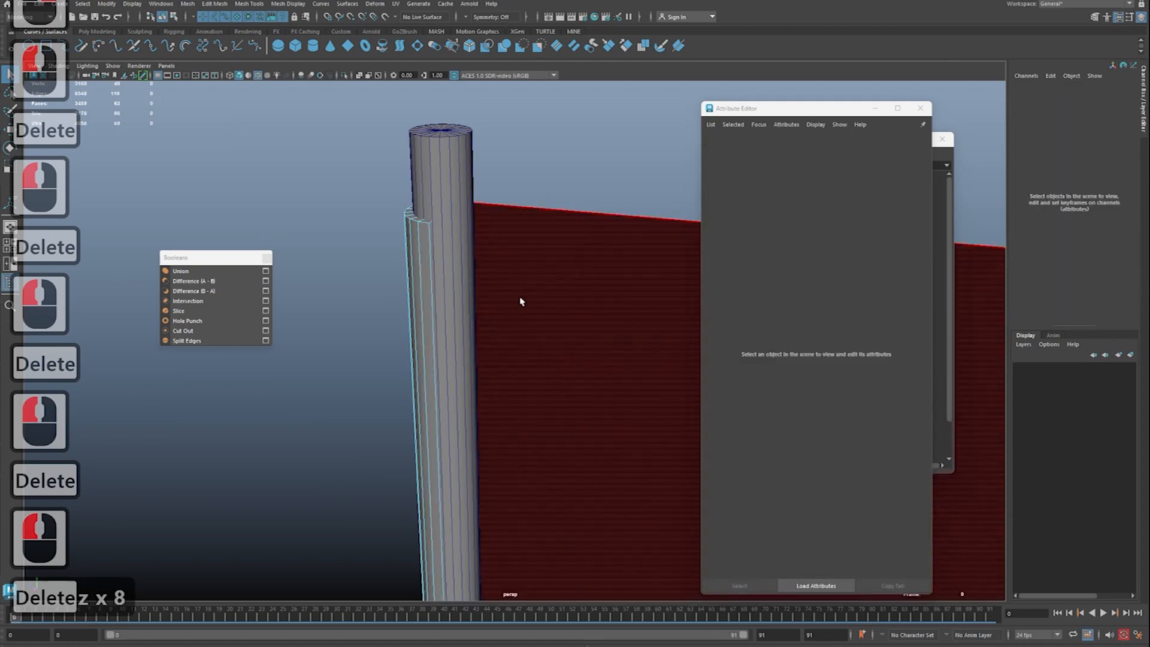
{"action": "key", "text": "z"}
{"action": "key", "text": "z"}
{"action": "key", "text": "z"}
{"action": "key", "text": "z"}
{"action": "right_click_drag", "start_coordinate": [459, 336], "coordinate": [331, 317], "text": "alt"}
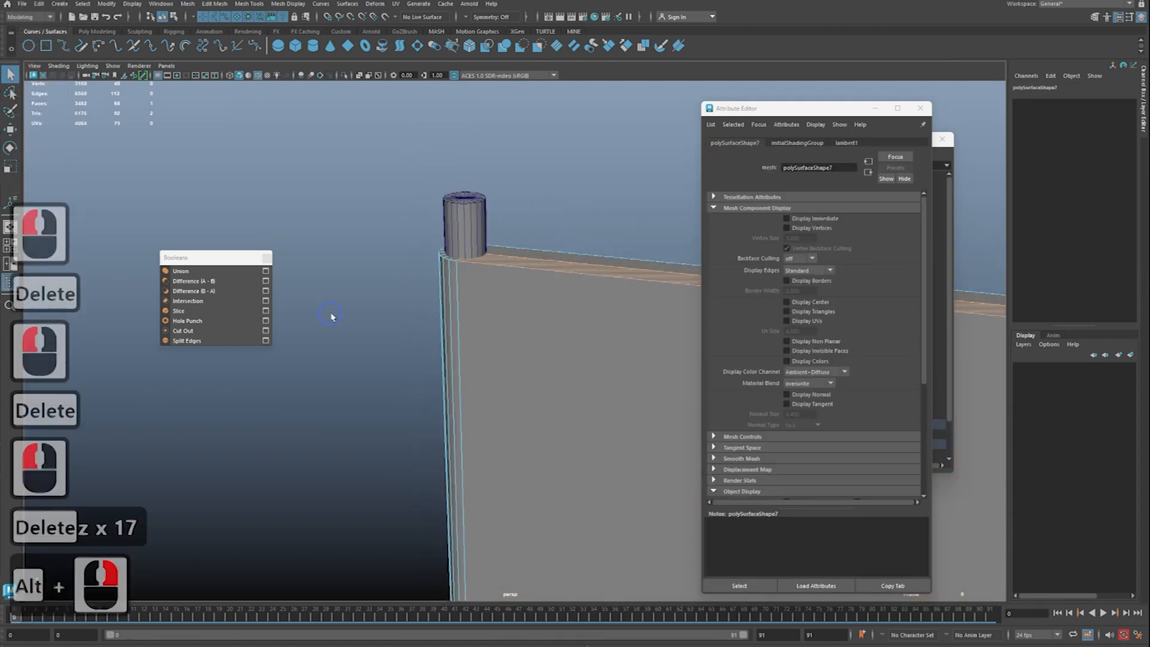
{"action": "middle_click_drag", "start_coordinate": [332, 317], "coordinate": [198, 292], "text": "alt"}
{"action": "key", "text": "q"}
{"action": "right_click_drag", "start_coordinate": [360, 299], "coordinate": [392, 307], "text": "alt"}
{"action": "middle_click_drag", "start_coordinate": [392, 307], "coordinate": [462, 339], "text": "alt"}
{"action": "right_click_drag", "start_coordinate": [462, 340], "coordinate": [467, 342], "text": "alt"}
{"action": "key", "text": "q"}
{"action": "middle_click_drag", "start_coordinate": [467, 342], "coordinate": [500, 374], "text": "alt"}
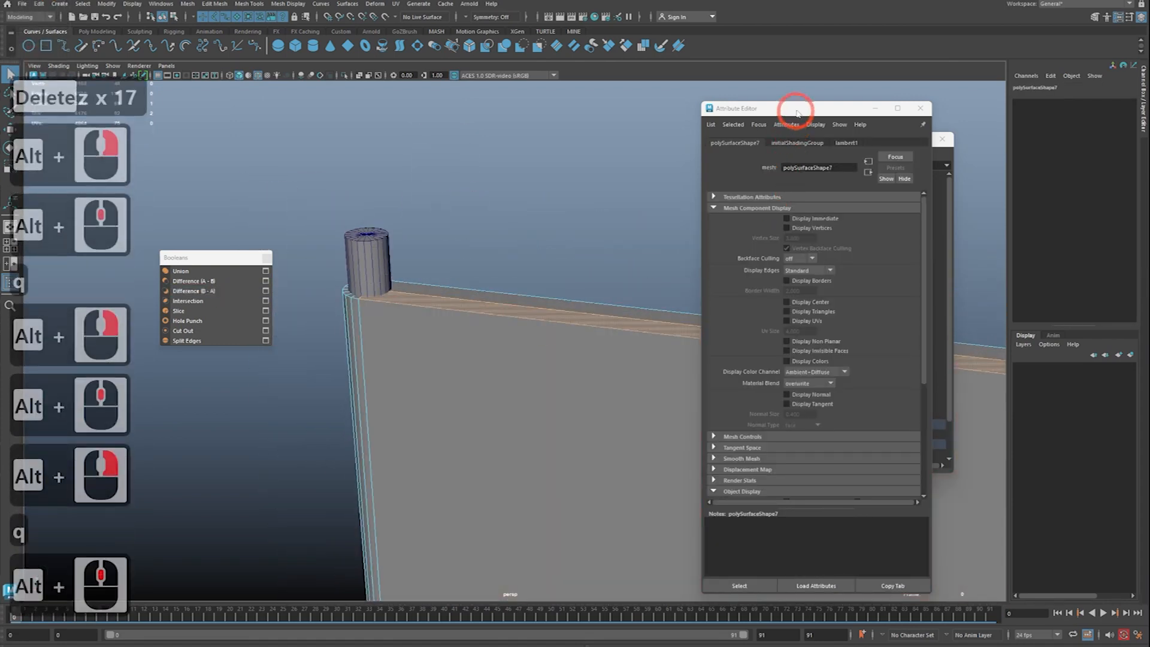
Step: Reselect the copied panel as a whole object and reposition the Attribute Editor clear of the rod
{"action": "left_click_drag", "start_coordinate": [797, 114], "coordinate": [814, 467]}
{"action": "right_click_drag", "start_coordinate": [491, 324], "coordinate": [450, 383], "text": "alt"}
{"action": "middle_click_drag", "start_coordinate": [450, 383], "coordinate": [480, 246], "text": "alt"}
{"action": "right_click_drag", "start_coordinate": [480, 246], "coordinate": [488, 249], "text": "alt"}
{"action": "middle_click_drag", "start_coordinate": [488, 249], "coordinate": [491, 317], "text": "alt"}
{"action": "right_click_drag", "start_coordinate": [492, 318], "coordinate": [503, 313], "text": "alt"}
{"action": "key", "text": "q"}
{"action": "right_click_drag", "start_coordinate": [459, 263], "coordinate": [477, 235]}
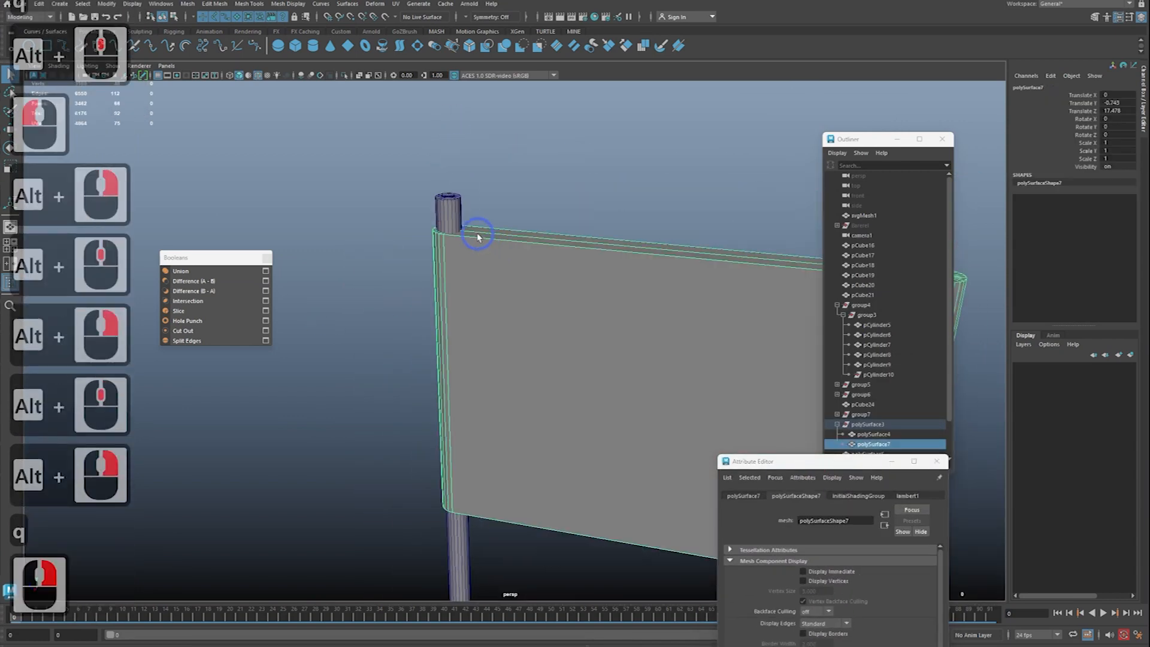
{"action": "double_click", "coordinate": [473, 237]}
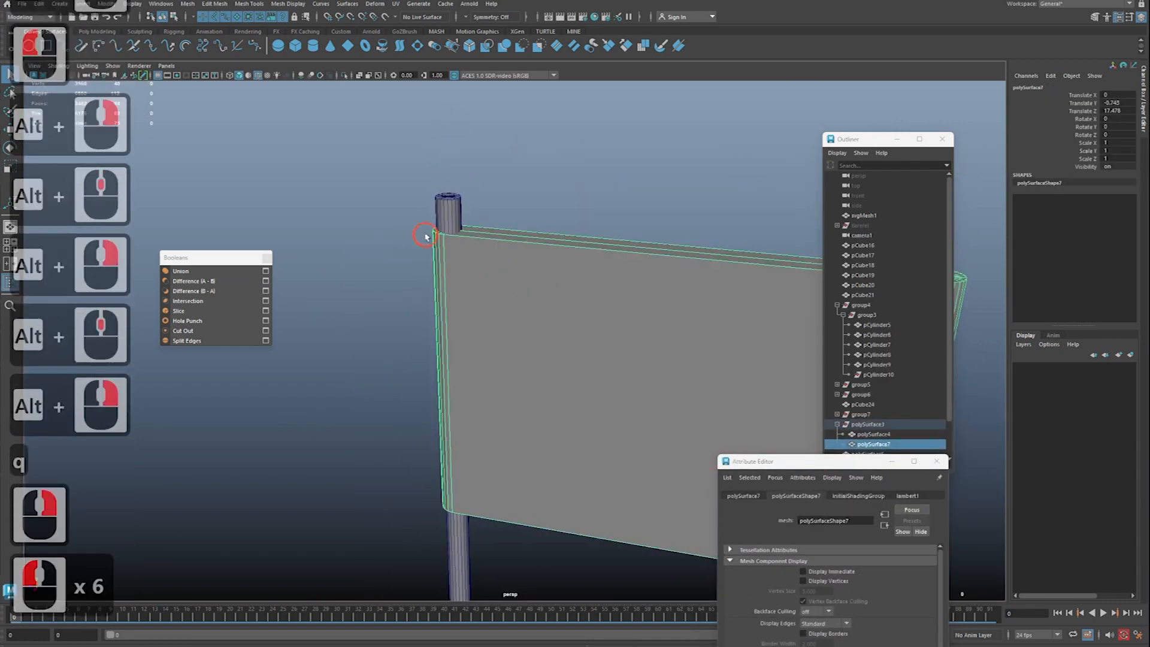
{"action": "left_click_drag", "start_coordinate": [791, 465], "coordinate": [698, 224]}
Step: Add the copied rod to the selection and subtract it from the panel with Boolean Difference (A - B)
{"action": "left_click", "coordinate": [444, 219], "text": "shift"}
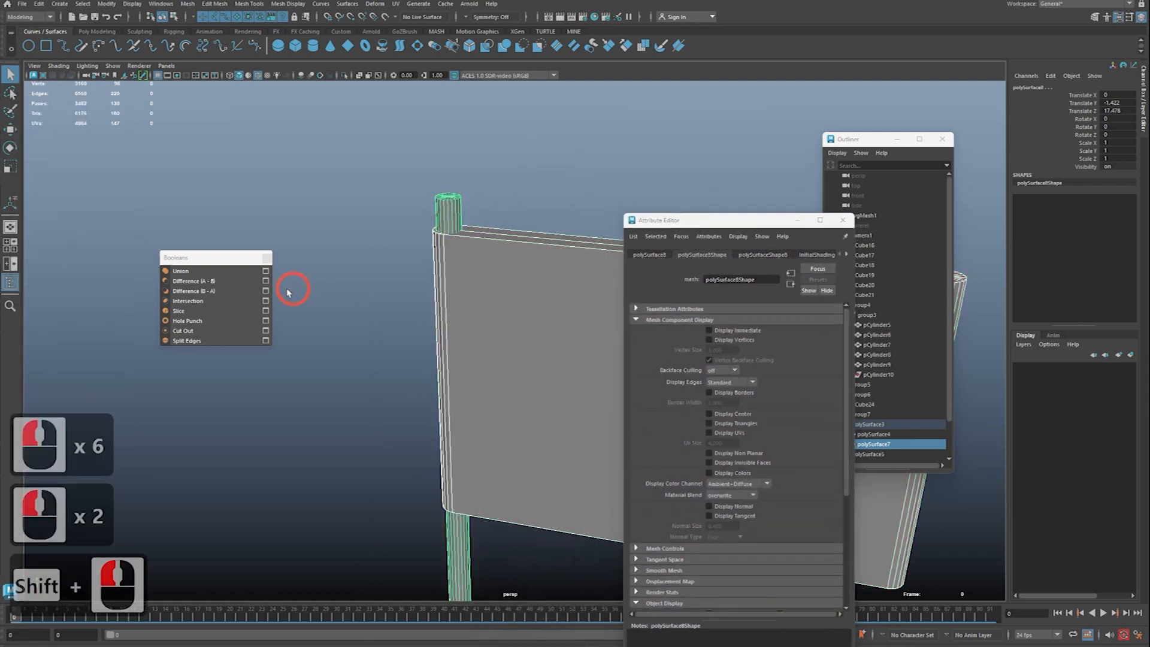
{"action": "left_click", "coordinate": [246, 282]}
{"action": "left_click_drag", "start_coordinate": [468, 309], "coordinate": [461, 354], "text": "alt"}
{"action": "middle_click_drag", "start_coordinate": [461, 353], "coordinate": [436, 357], "text": "alt"}
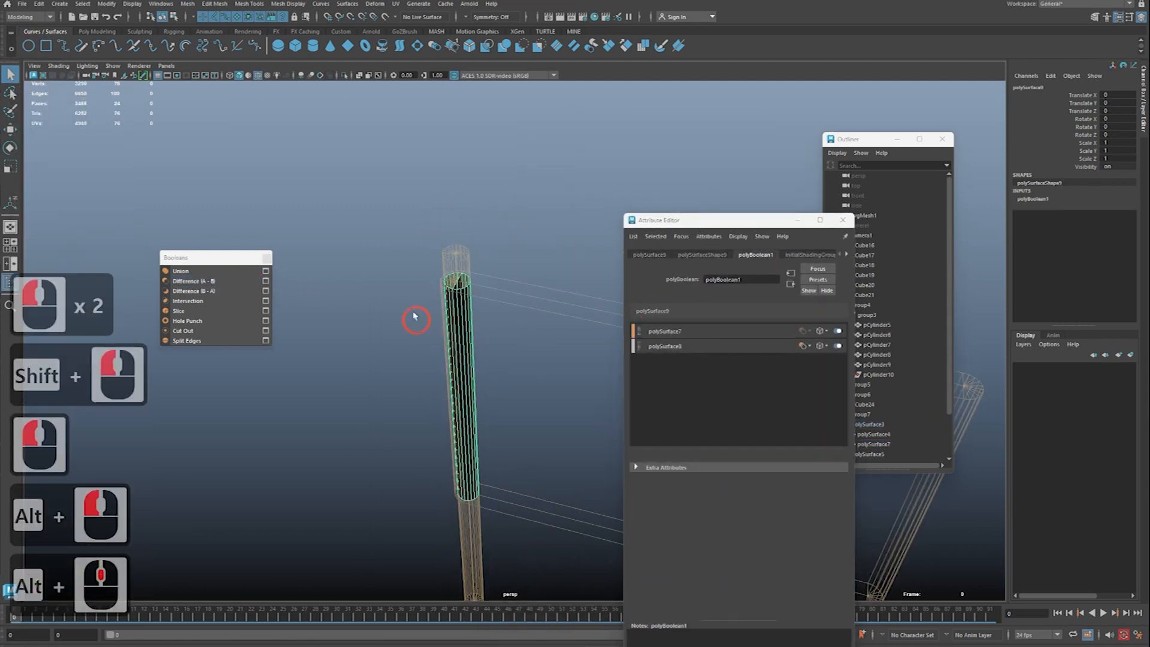
{"action": "right_click_drag", "start_coordinate": [436, 357], "coordinate": [480, 365], "text": "alt"}
{"action": "middle_click_drag", "start_coordinate": [479, 365], "coordinate": [454, 313], "text": "alt"}
{"action": "right_click_drag", "start_coordinate": [317, 324], "coordinate": [366, 336], "text": "alt"}
{"action": "middle_click_drag", "start_coordinate": [431, 341], "coordinate": [408, 329], "text": "alt"}
{"action": "mouse_move", "coordinate": [407, 329]}
{"action": "right_mouse_down", "text": "alt"}
{"action": "mouse_move", "coordinate": [466, 333]}
{"action": "mouse_move", "coordinate": [427, 321]}
{"action": "mouse_move", "coordinate": [424, 343]}
{"action": "right_mouse_up", "text": "alt"}
Step: Undo the Boolean Difference and show the copied rod's vertices
{"action": "key", "text": "z"}
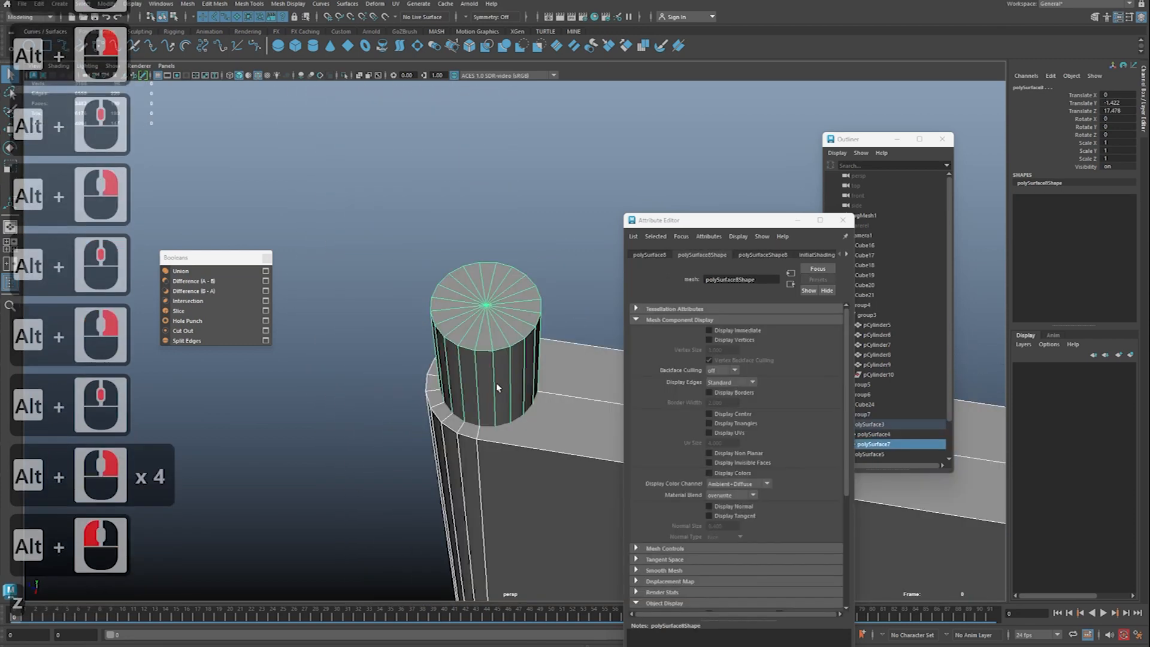
{"action": "left_click", "coordinate": [498, 387]}
{"action": "right_click_drag", "start_coordinate": [527, 342], "coordinate": [493, 343]}
{"action": "right_click_drag", "start_coordinate": [507, 296], "coordinate": [335, 258]}
{"action": "key", "text": "q"}
{"action": "middle_click_drag", "start_coordinate": [335, 258], "coordinate": [354, 231], "text": "alt"}
{"action": "left_click_drag", "start_coordinate": [353, 231], "coordinate": [473, 301], "text": "alt"}
{"action": "key", "text": "w"}
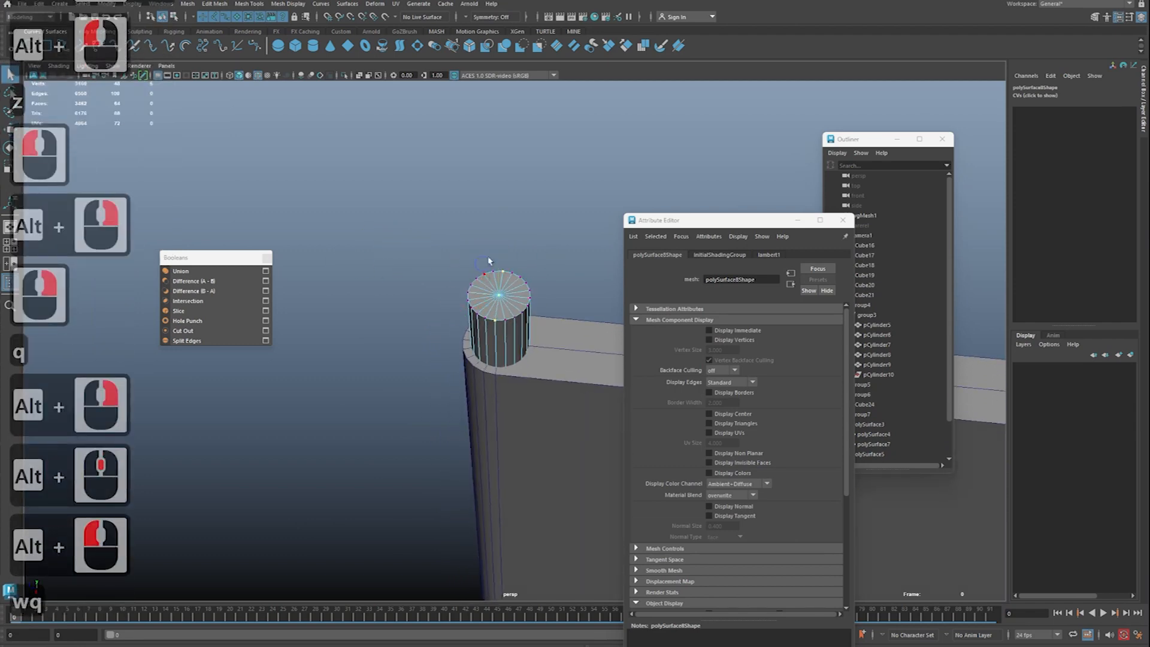
Step: Return the copied rod to object selection and move it out of the panel to Translate Z 18.435
{"action": "right_click_drag", "start_coordinate": [488, 261], "coordinate": [513, 242]}
{"action": "left_click", "coordinate": [471, 314]}
{"action": "key", "text": "w"}
{"action": "left_click_drag", "start_coordinate": [460, 384], "coordinate": [351, 367]}
{"action": "middle_click_drag", "start_coordinate": [359, 366], "coordinate": [411, 331], "text": "alt"}
{"action": "right_click_drag", "start_coordinate": [420, 329], "coordinate": [623, 327], "text": "alt"}
{"action": "middle_click_drag", "start_coordinate": [623, 327], "coordinate": [664, 400], "text": "alt"}
{"action": "right_click_drag", "start_coordinate": [664, 401], "coordinate": [759, 402], "text": "alt"}
Step: Examine the moved rod's cap and sides in wireframe display, undoing the last selection changes
{"action": "middle_click_drag", "start_coordinate": [282, 351], "coordinate": [413, 378], "text": "alt"}
{"action": "right_click_drag", "start_coordinate": [413, 378], "coordinate": [519, 393], "text": "alt"}
{"action": "left_click_drag", "start_coordinate": [519, 393], "coordinate": [448, 464], "text": "alt"}
{"action": "middle_click_drag", "start_coordinate": [448, 464], "coordinate": [447, 389], "text": "alt"}
{"action": "right_click_drag", "start_coordinate": [447, 386], "coordinate": [335, 393]}
{"action": "left_click", "coordinate": [423, 403]}
{"action": "key", "text": "4"}
{"action": "left_click_drag", "start_coordinate": [497, 400], "coordinate": [300, 368], "text": "alt"}
{"action": "middle_click_drag", "start_coordinate": [331, 393], "coordinate": [491, 412], "text": "alt"}
{"action": "right_click_drag", "start_coordinate": [491, 412], "coordinate": [366, 365], "text": "alt"}
{"action": "middle_click_drag", "start_coordinate": [366, 366], "coordinate": [403, 431], "text": "alt"}
{"action": "left_click_drag", "start_coordinate": [403, 431], "coordinate": [442, 395], "text": "alt"}
{"action": "key", "text": "z"}
{"action": "key", "text": "z"}
{"action": "key", "text": "z"}
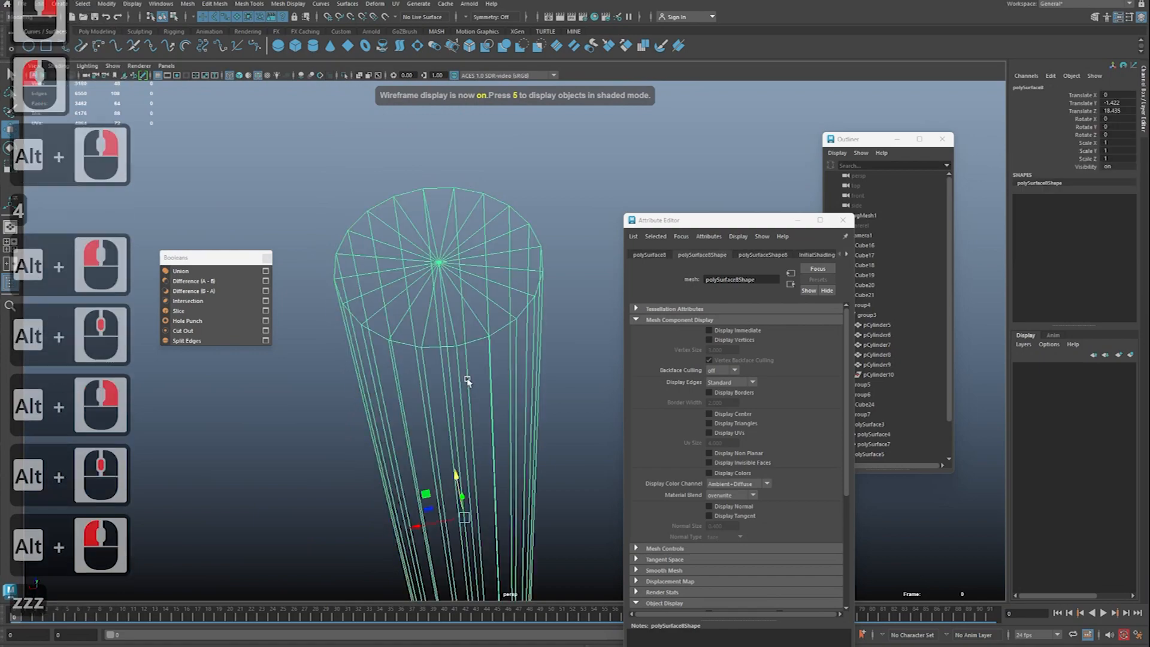
Step: Move the Attribute Editor aside and compare the rod's cap in shaded and wireframe display
{"action": "left_click_drag", "start_coordinate": [680, 220], "coordinate": [816, 237]}
{"action": "mouse_move", "coordinate": [598, 240]}
{"action": "left_mouse_down", "text": "alt"}
{"action": "mouse_move", "coordinate": [513, 251]}
{"action": "mouse_move", "coordinate": [560, 257]}
{"action": "mouse_move", "coordinate": [582, 289]}
{"action": "mouse_move", "coordinate": [568, 324]}
{"action": "left_mouse_up", "text": "alt"}
{"action": "middle_click_drag", "start_coordinate": [569, 324], "coordinate": [589, 345], "text": "alt"}
{"action": "right_click_drag", "start_coordinate": [590, 345], "coordinate": [618, 351], "text": "alt"}
{"action": "left_click_drag", "start_coordinate": [619, 351], "coordinate": [557, 354], "text": "alt"}
{"action": "middle_click_drag", "start_coordinate": [557, 354], "coordinate": [500, 365], "text": "alt"}
{"action": "key", "text": "5"}
{"action": "key", "text": "4"}
{"action": "middle_click_drag", "start_coordinate": [435, 318], "coordinate": [471, 336], "text": "alt"}
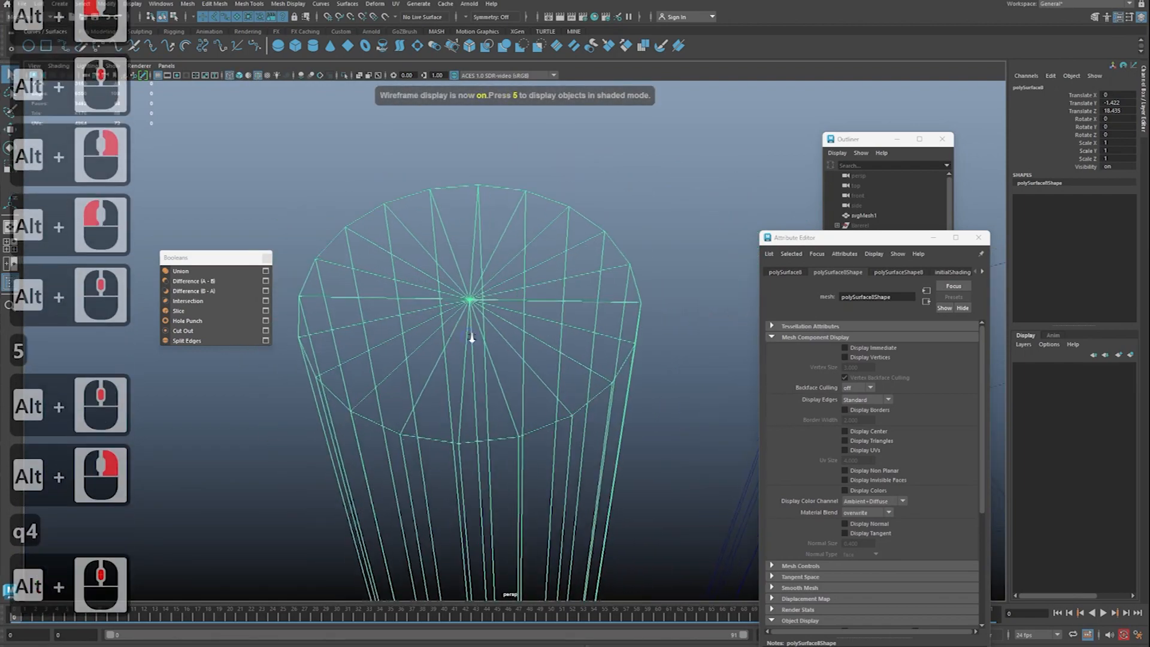
{"action": "right_click_drag", "start_coordinate": [471, 336], "coordinate": [510, 336], "text": "alt"}
{"action": "left_click_drag", "start_coordinate": [510, 336], "coordinate": [556, 320], "text": "alt"}
Step: Switch the rod to face selection in shaded display and delete its end cap faces
{"action": "mouse_move", "coordinate": [541, 268]}
{"action": "right_mouse_down"}
{"action": "mouse_move", "coordinate": [532, 295]}
{"action": "mouse_move", "coordinate": [548, 318]}
{"action": "right_mouse_up"}
{"action": "left_click", "coordinate": [553, 307]}
{"action": "key", "text": "5"}
{"action": "left_click_drag", "start_coordinate": [547, 317], "coordinate": [540, 374], "text": "alt"}
{"action": "key", "text": "Tab"}
{"action": "left_click", "coordinate": [542, 445]}
{"action": "key", "text": "Delete"}
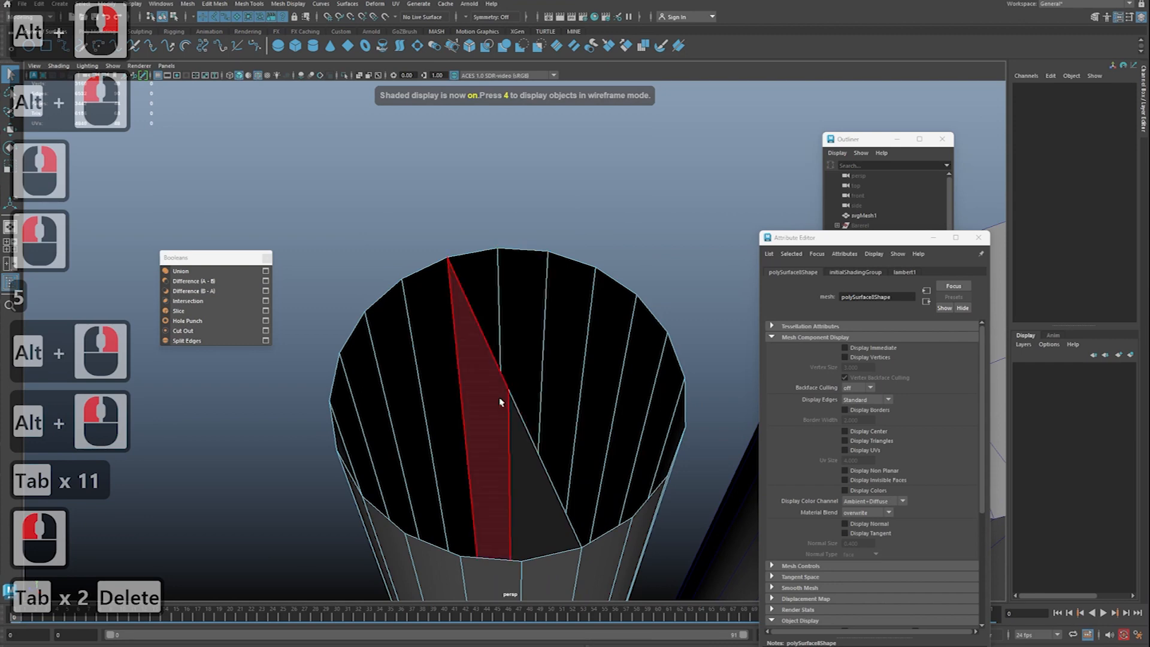
Step: Select the long faces crossing the inside of the opened rod
{"action": "left_click", "coordinate": [504, 402]}
{"action": "left_click", "coordinate": [521, 437], "text": "alt"}
{"action": "left_click", "coordinate": [535, 467], "text": "shift"}
{"action": "right_click_drag", "start_coordinate": [539, 471], "coordinate": [509, 469], "text": "alt"}
{"action": "left_click_drag", "start_coordinate": [509, 470], "coordinate": [457, 454], "text": "alt"}
{"action": "middle_click_drag", "start_coordinate": [457, 455], "coordinate": [452, 457], "text": "alt"}
{"action": "left_click_drag", "start_coordinate": [451, 457], "coordinate": [462, 449], "text": "alt"}
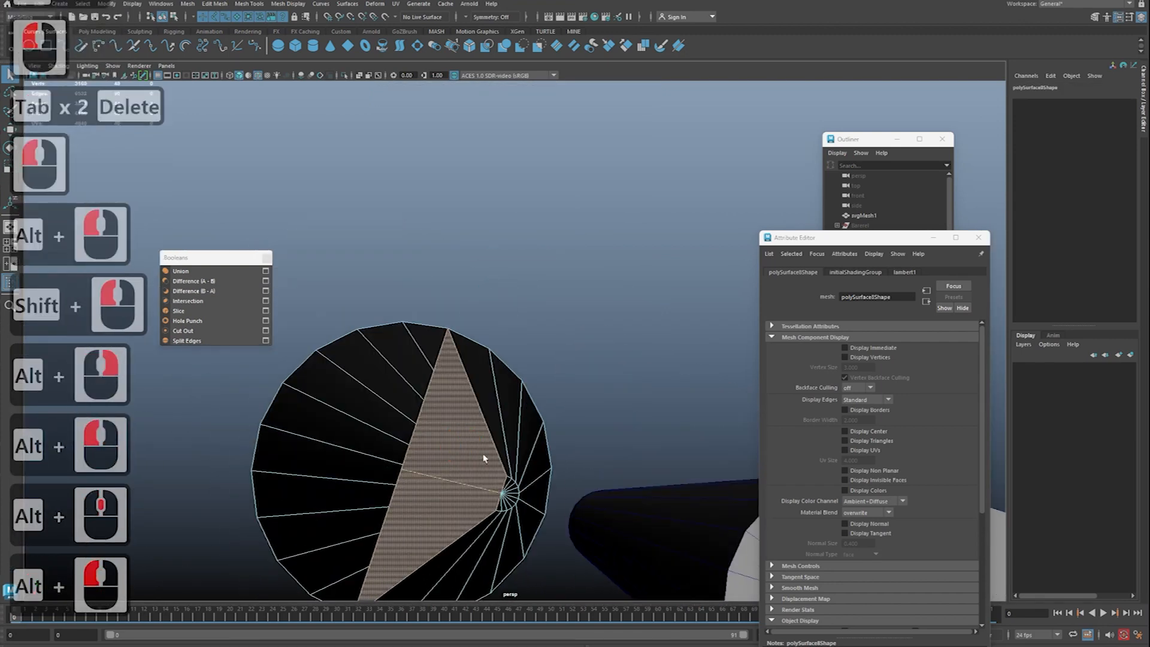
Step: Undo the inner face selection and the deletion of the rod's end cap
{"action": "key", "text": "z"}
{"action": "key", "text": "z"}
{"action": "key", "text": "z"}
{"action": "key", "text": "z"}
{"action": "key", "text": "z"}
{"action": "right_click_drag", "start_coordinate": [545, 419], "coordinate": [432, 422], "text": "alt"}
{"action": "left_click_drag", "start_coordinate": [432, 421], "coordinate": [464, 321], "text": "alt"}
{"action": "middle_click_drag", "start_coordinate": [465, 320], "coordinate": [453, 331], "text": "alt"}
Step: Select the rod's side faces together with its end cap using a marquee
{"action": "key", "text": "ctrl+2"}
{"action": "left_click_drag", "start_coordinate": [497, 148], "coordinate": [516, 275]}
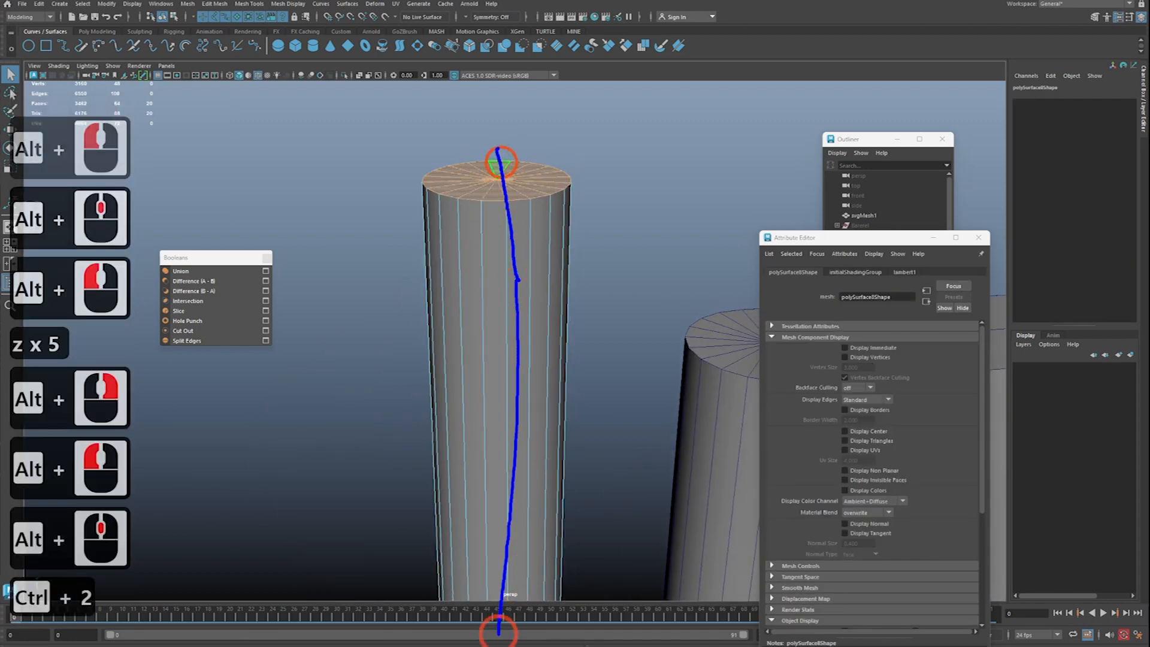
{"action": "key", "text": "Escape"}
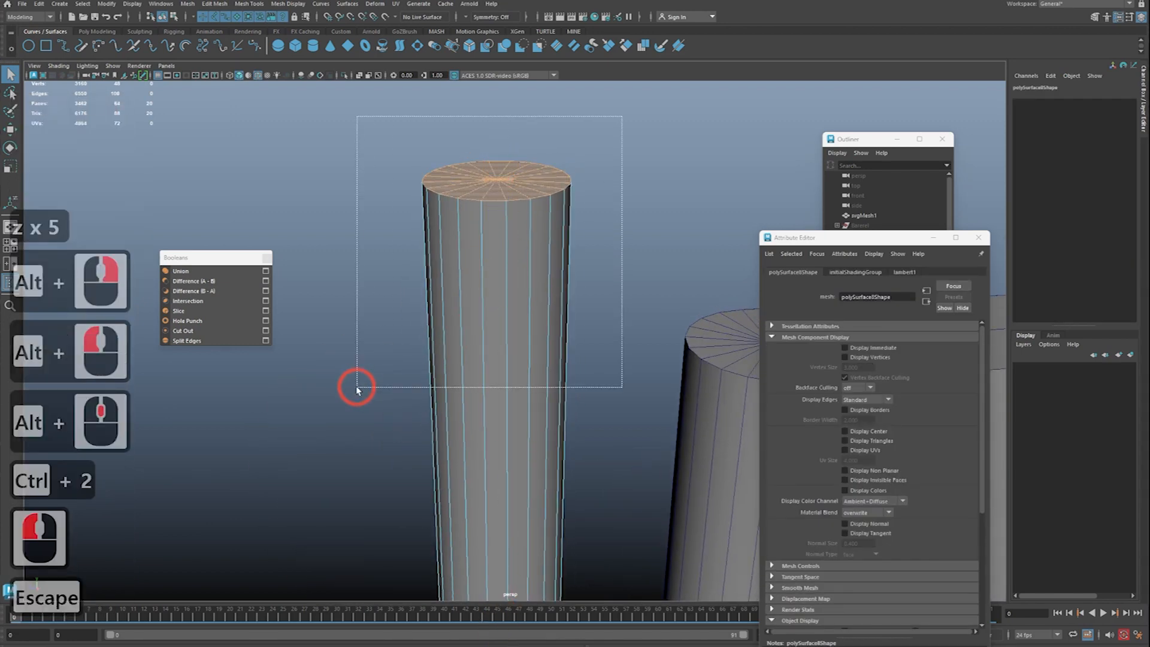
{"action": "left_click_drag", "start_coordinate": [356, 388], "coordinate": [358, 391]}
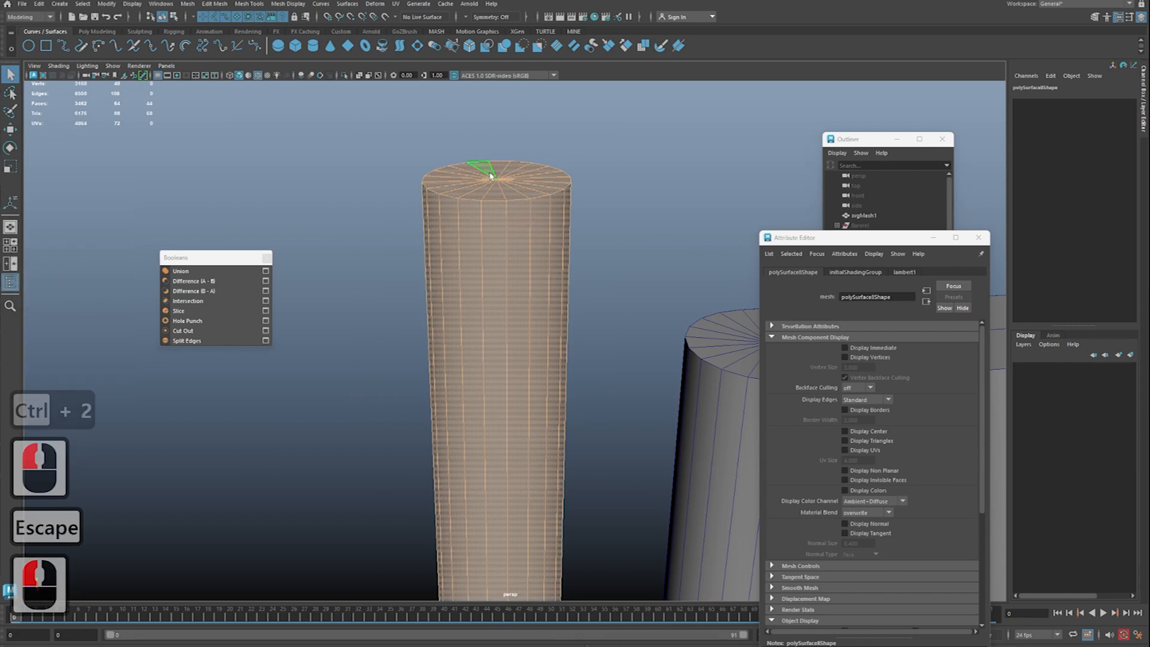
Step: In wireframe display, deselect the rod's outer faces and delete only the long faces inside it, returning to shaded display
{"action": "middle_click_drag", "start_coordinate": [512, 206], "coordinate": [497, 261], "text": "alt"}
{"action": "key", "text": "4"}
{"action": "left_click_drag", "start_coordinate": [503, 292], "coordinate": [497, 282], "text": "alt"}
{"action": "left_click_drag", "start_coordinate": [551, 184], "coordinate": [523, 236]}
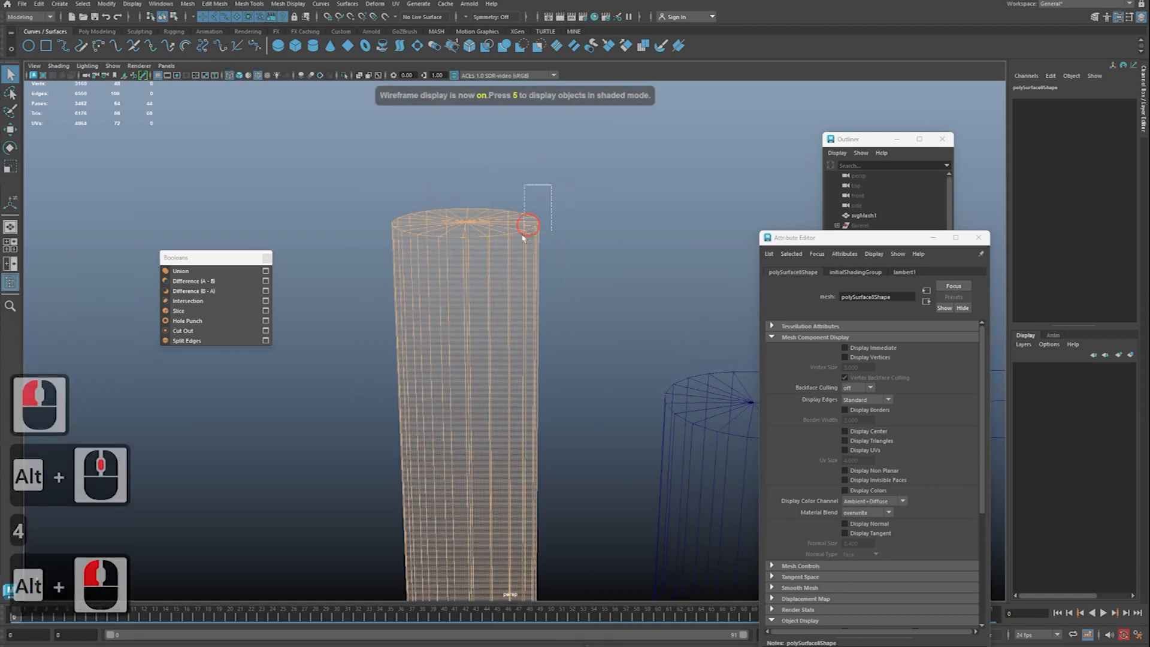
{"action": "left_click_drag", "start_coordinate": [476, 272], "coordinate": [474, 271], "text": "ctrl"}
{"action": "left_click_drag", "start_coordinate": [396, 250], "coordinate": [378, 246], "text": "ctrl"}
{"action": "mouse_move", "coordinate": [472, 268]}
{"action": "left_mouse_down", "text": "alt"}
{"action": "mouse_move", "coordinate": [505, 349]}
{"action": "mouse_move", "coordinate": [329, 367]}
{"action": "mouse_move", "coordinate": [432, 379]}
{"action": "mouse_move", "coordinate": [407, 362]}
{"action": "left_mouse_up", "text": "alt"}
{"action": "right_click_drag", "start_coordinate": [407, 363], "coordinate": [385, 351], "text": "alt"}
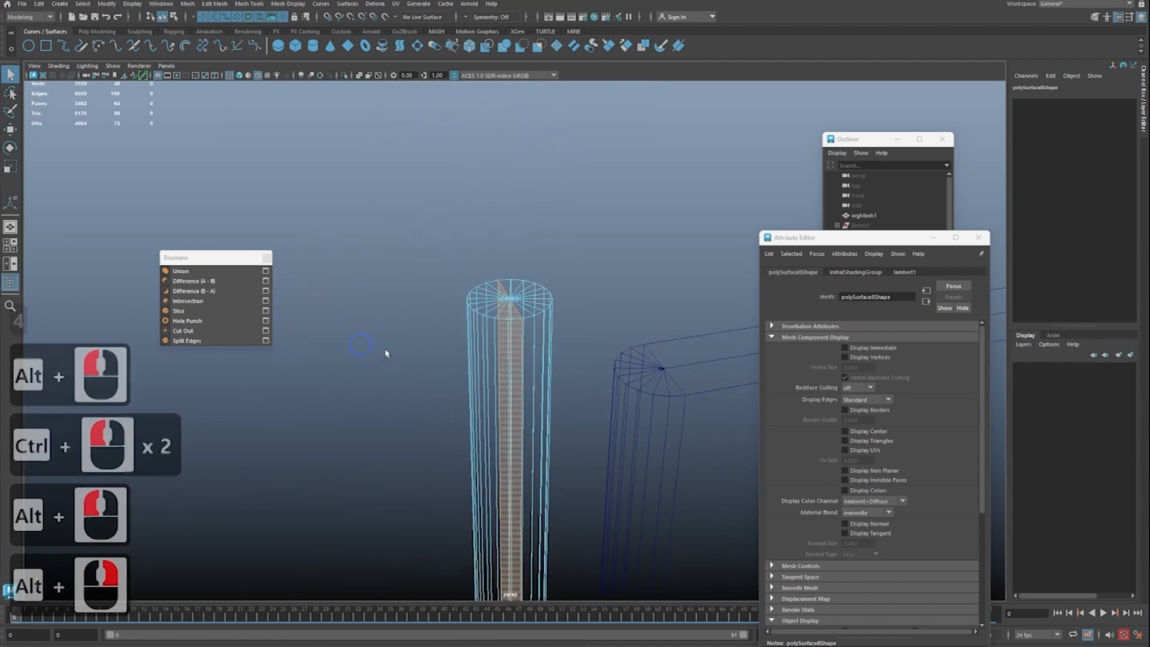
{"action": "middle_click_drag", "start_coordinate": [385, 352], "coordinate": [487, 334], "text": "alt"}
{"action": "key", "text": "Delete"}
{"action": "key", "text": "5"}
{"action": "right_click_drag", "start_coordinate": [490, 328], "coordinate": [444, 315], "text": "alt"}
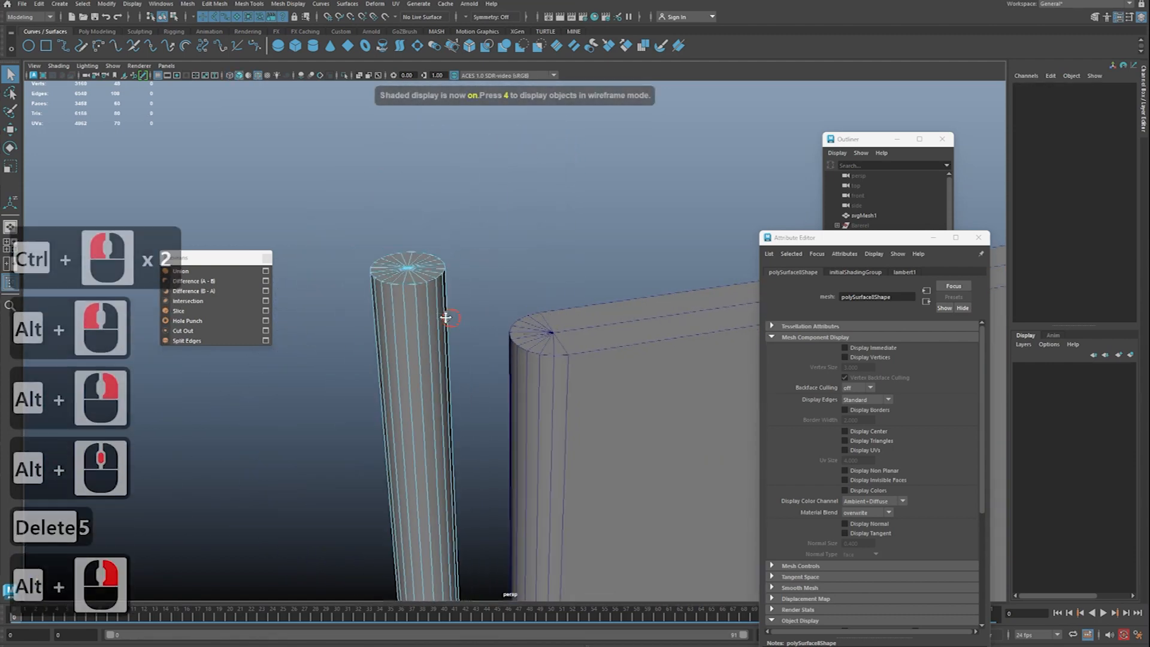
{"action": "middle_click_drag", "start_coordinate": [444, 315], "coordinate": [421, 305], "text": "alt"}
Step: Select the rod as an object and move it with vertex snapping into the centre of the panel's rounded end
{"action": "key", "text": "q"}
{"action": "right_click_drag", "start_coordinate": [384, 308], "coordinate": [395, 287]}
{"action": "left_click", "coordinate": [400, 424]}
{"action": "key", "text": "w"}
{"action": "left_click_drag", "start_coordinate": [360, 437], "coordinate": [528, 326]}
{"action": "left_click_drag", "start_coordinate": [542, 390], "coordinate": [1078, 286], "text": "alt"}
{"action": "right_click_drag", "start_coordinate": [529, 301], "coordinate": [536, 325], "text": "alt"}
{"action": "left_click_drag", "start_coordinate": [536, 325], "coordinate": [597, 383], "text": "alt"}
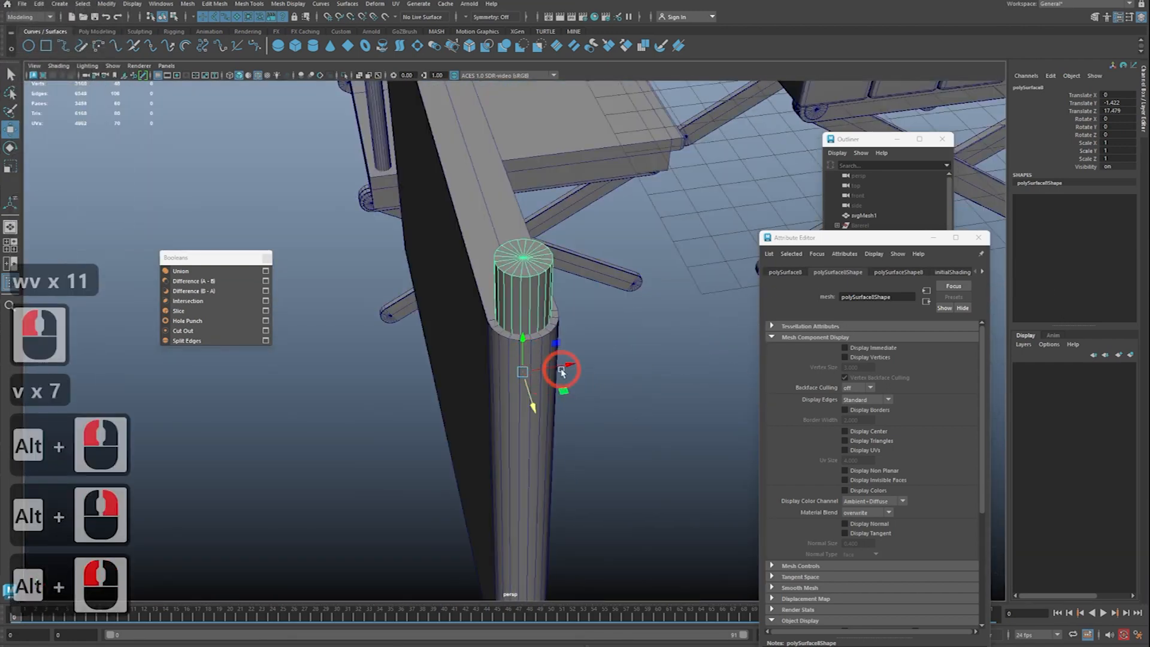
{"action": "left_click_drag", "start_coordinate": [353, 382], "coordinate": [262, 385], "text": "alt"}
{"action": "middle_click_drag", "start_coordinate": [262, 386], "coordinate": [244, 381], "text": "alt"}
{"action": "right_click_drag", "start_coordinate": [244, 381], "coordinate": [360, 371], "text": "alt"}
{"action": "left_click_drag", "start_coordinate": [359, 372], "coordinate": [336, 369], "text": "alt"}
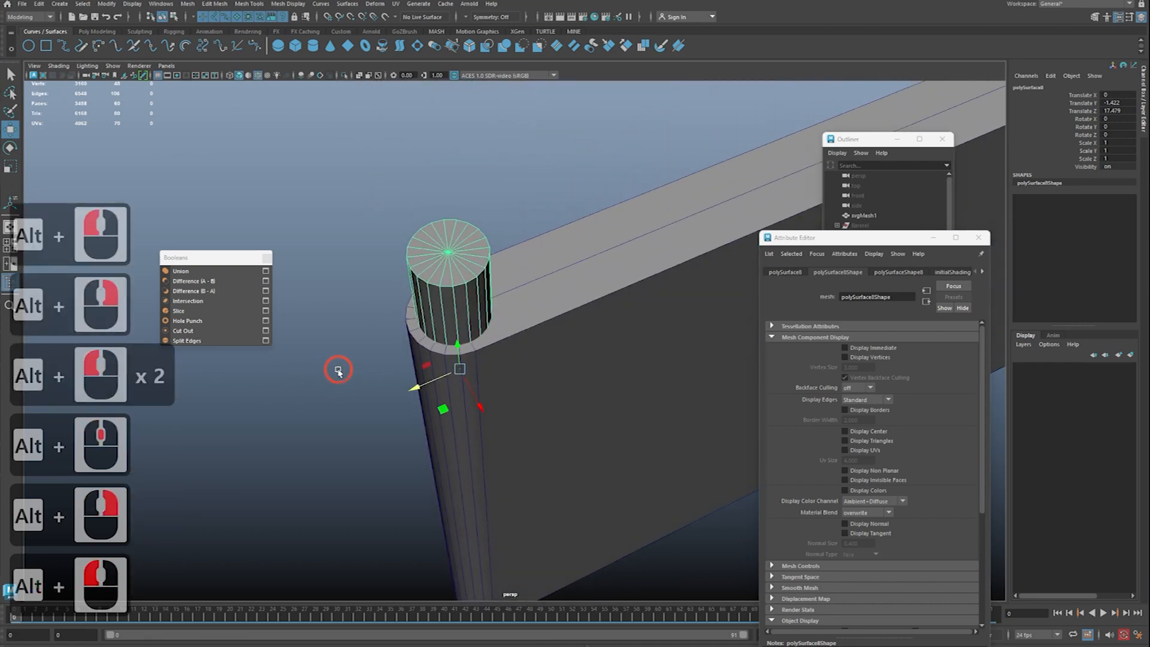
Step: Try a Boolean difference between the panel and the rod, and undo it
{"action": "key", "text": "q"}
{"action": "left_click_drag", "start_coordinate": [500, 383], "coordinate": [428, 387], "text": "alt"}
{"action": "middle_click_drag", "start_coordinate": [428, 386], "coordinate": [449, 386], "text": "alt"}
{"action": "left_click_drag", "start_coordinate": [449, 387], "coordinate": [620, 326], "text": "alt"}
{"action": "left_click", "coordinate": [465, 250], "text": "shift"}
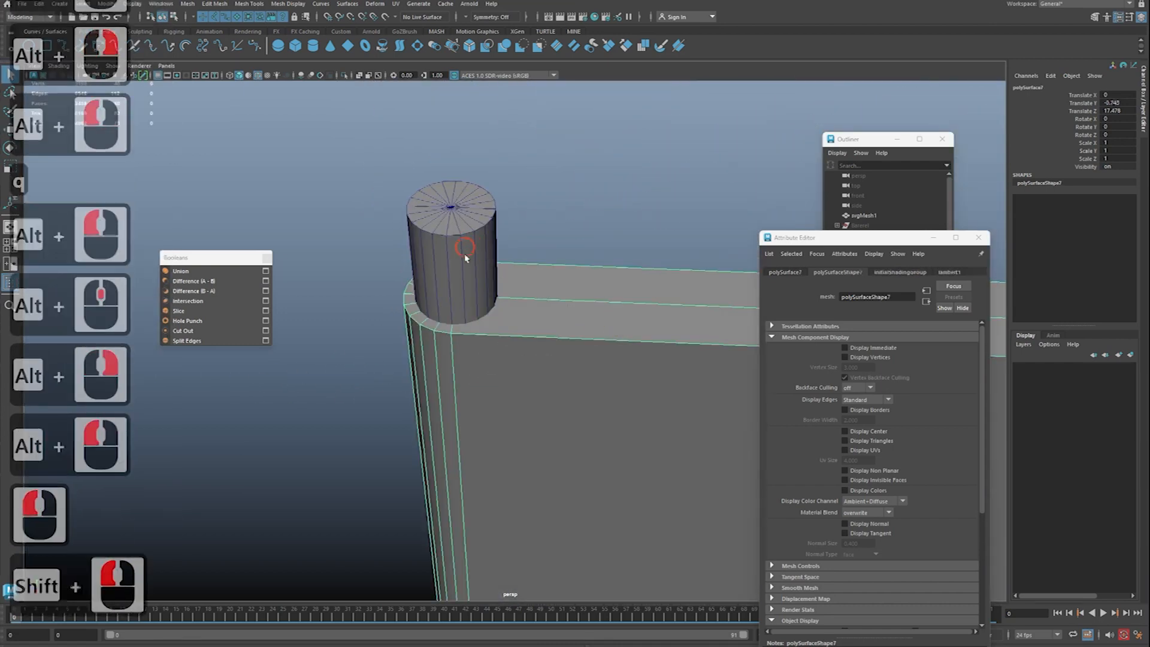
{"action": "left_click", "coordinate": [222, 287]}
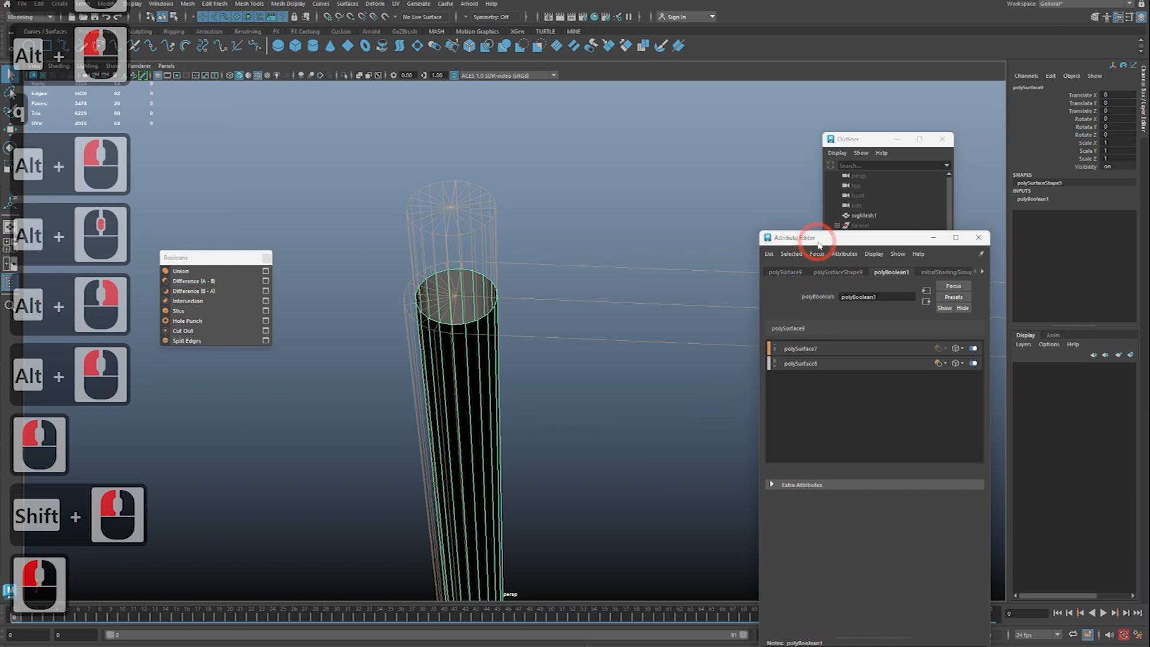
{"action": "left_click_drag", "start_coordinate": [816, 242], "coordinate": [893, 230]}
{"action": "left_click_drag", "start_coordinate": [397, 305], "coordinate": [562, 331], "text": "alt"}
{"action": "key", "text": "z"}
Step: Move a vertex on the rod's end rim to test whether its faces are connected, and undo the move
{"action": "right_click_drag", "start_coordinate": [440, 207], "coordinate": [406, 200]}
{"action": "left_click", "coordinate": [430, 156]}
{"action": "key", "text": "w"}
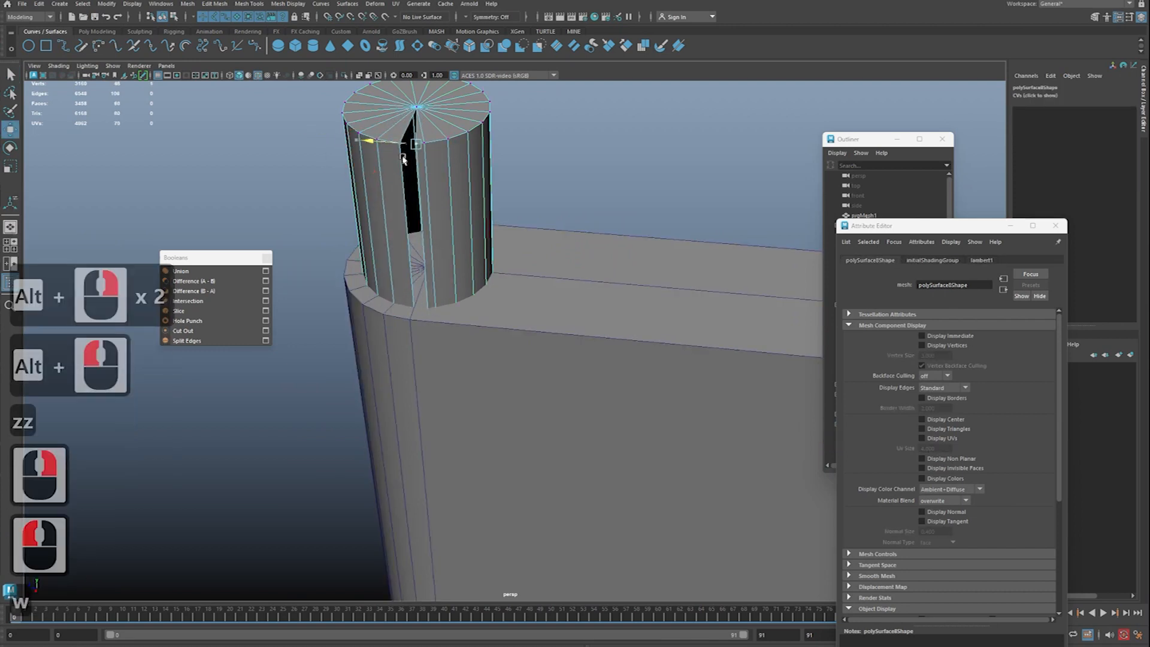
{"action": "left_click_drag", "start_coordinate": [403, 159], "coordinate": [399, 171]}
{"action": "key", "text": "z"}
Step: Select all of the rod's vertices at both ends and merge them
{"action": "middle_click_drag", "start_coordinate": [399, 170], "coordinate": [466, 327], "text": "alt"}
{"action": "right_click_drag", "start_coordinate": [466, 327], "coordinate": [506, 325], "text": "alt"}
{"action": "left_click_drag", "start_coordinate": [506, 325], "coordinate": [557, 331], "text": "alt"}
{"action": "right_click_drag", "start_coordinate": [557, 331], "coordinate": [558, 302], "text": "alt"}
{"action": "left_click_drag", "start_coordinate": [558, 303], "coordinate": [532, 304], "text": "alt"}
{"action": "right_click_drag", "start_coordinate": [532, 305], "coordinate": [500, 304], "text": "alt"}
{"action": "left_click_drag", "start_coordinate": [500, 304], "coordinate": [517, 288], "text": "alt"}
{"action": "right_click_drag", "start_coordinate": [516, 288], "coordinate": [548, 323], "text": "alt"}
{"action": "left_click_drag", "start_coordinate": [548, 323], "coordinate": [641, 428], "text": "alt"}
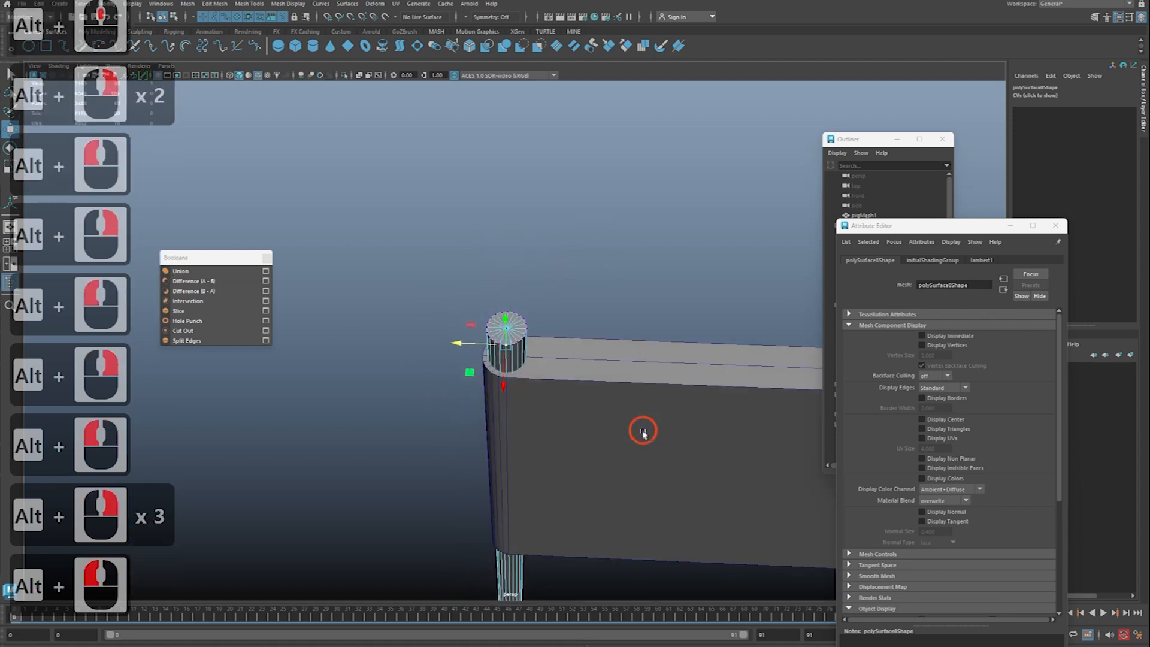
{"action": "right_click_drag", "start_coordinate": [641, 429], "coordinate": [557, 422], "text": "alt"}
{"action": "middle_click_drag", "start_coordinate": [557, 423], "coordinate": [544, 280], "text": "alt"}
{"action": "right_click_drag", "start_coordinate": [544, 280], "coordinate": [530, 283], "text": "alt"}
{"action": "left_click_drag", "start_coordinate": [530, 283], "coordinate": [544, 288], "text": "alt"}
{"action": "middle_click_drag", "start_coordinate": [544, 287], "coordinate": [556, 299], "text": "alt"}
{"action": "left_click_drag", "start_coordinate": [399, 134], "coordinate": [599, 503]}
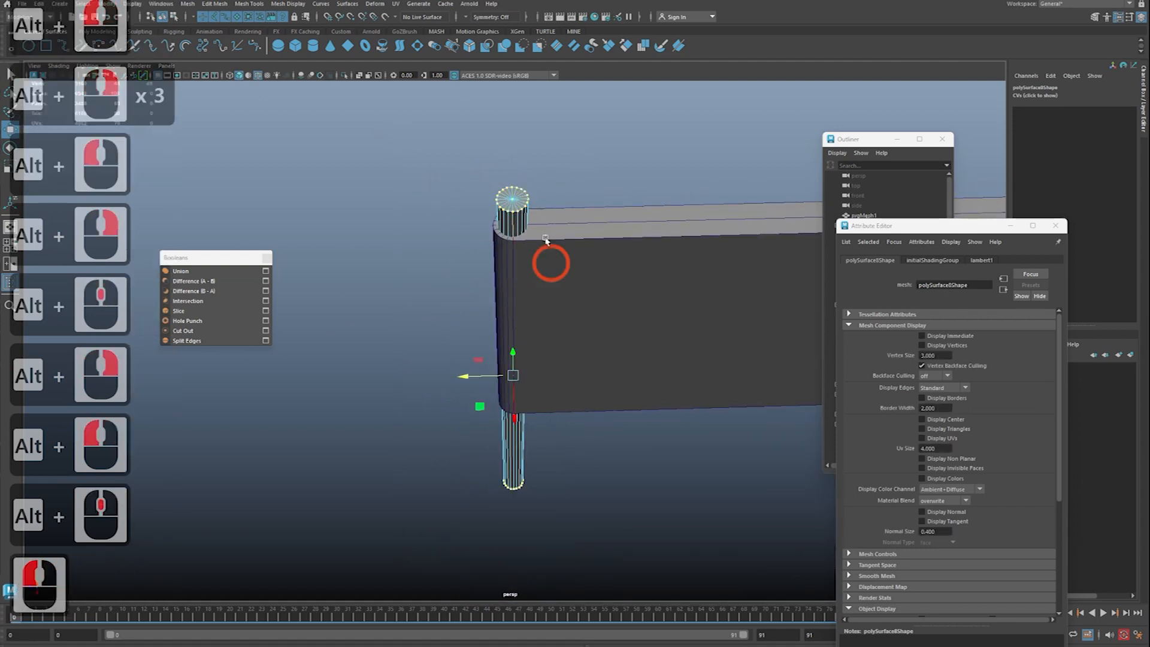
{"action": "right_click", "coordinate": [563, 133], "text": "shift"}
{"action": "right_click_drag", "start_coordinate": [562, 134], "coordinate": [599, 103], "text": "shift"}
Step: Test the merged rod by moving components on its end rim, undoing each move
{"action": "middle_click_drag", "start_coordinate": [575, 127], "coordinate": [566, 268], "text": "alt"}
{"action": "right_click_drag", "start_coordinate": [566, 268], "coordinate": [605, 249], "text": "alt"}
{"action": "key", "text": "q"}
{"action": "left_click", "coordinate": [607, 251]}
{"action": "middle_click_drag", "start_coordinate": [606, 300], "coordinate": [608, 224], "text": "alt"}
{"action": "right_click_drag", "start_coordinate": [609, 224], "coordinate": [632, 237], "text": "alt"}
{"action": "left_click", "coordinate": [517, 257]}
{"action": "right_click_drag", "start_coordinate": [515, 257], "coordinate": [496, 264]}
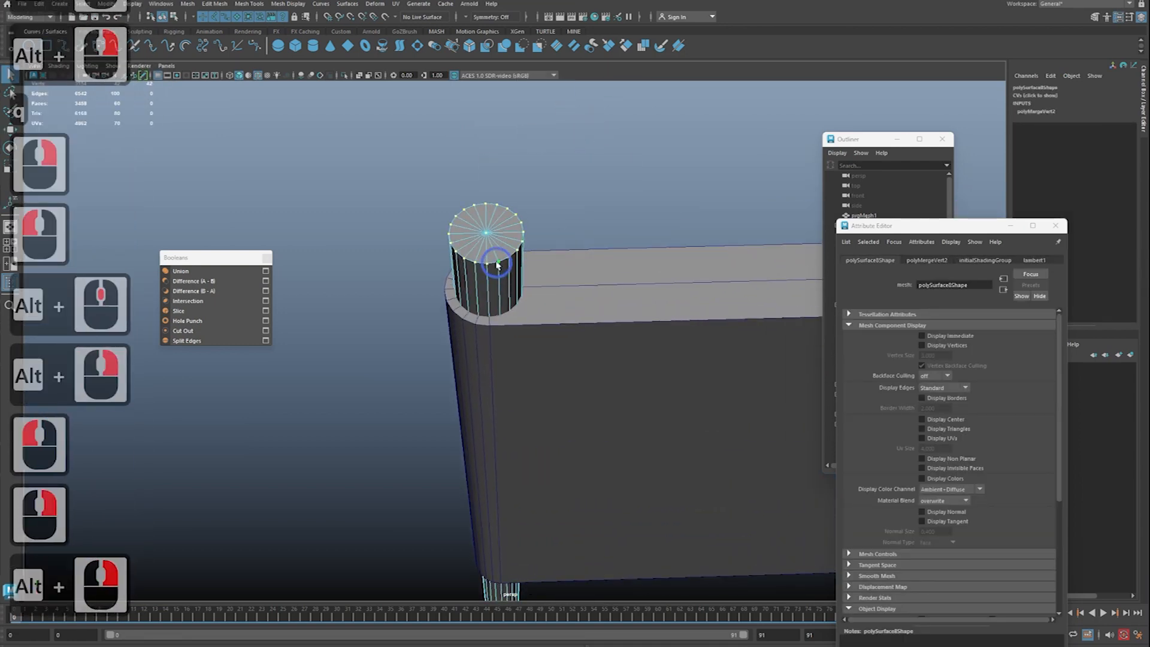
{"action": "double_click", "coordinate": [473, 268]}
{"action": "key", "text": "w"}
{"action": "left_click_drag", "start_coordinate": [465, 305], "coordinate": [475, 301]}
{"action": "key", "text": "z"}
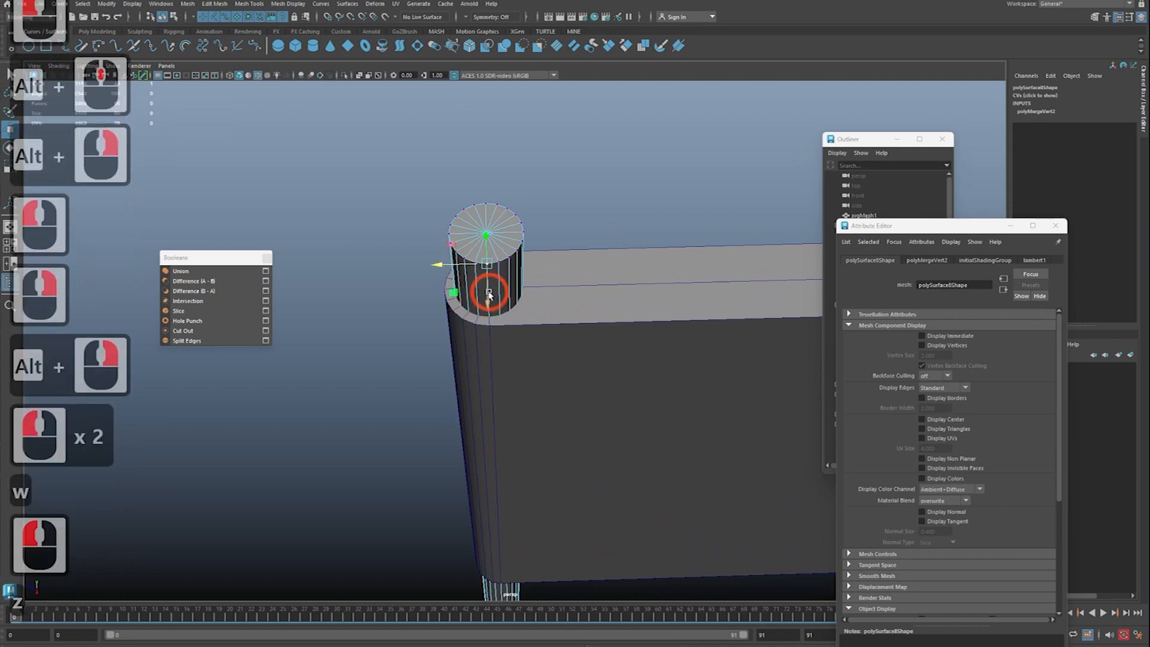
{"action": "left_click_drag", "start_coordinate": [489, 365], "coordinate": [491, 358]}
{"action": "key", "text": "z"}
Step: Return the rod to object selection and subtract it from the panel with Difference (A - B)
{"action": "right_click_drag", "start_coordinate": [603, 293], "coordinate": [580, 277], "text": "alt"}
{"action": "left_click_drag", "start_coordinate": [580, 277], "coordinate": [578, 256], "text": "alt"}
{"action": "key", "text": "q"}
{"action": "right_click_drag", "start_coordinate": [578, 252], "coordinate": [599, 232]}
{"action": "left_click_drag", "start_coordinate": [611, 275], "coordinate": [572, 290], "text": "alt"}
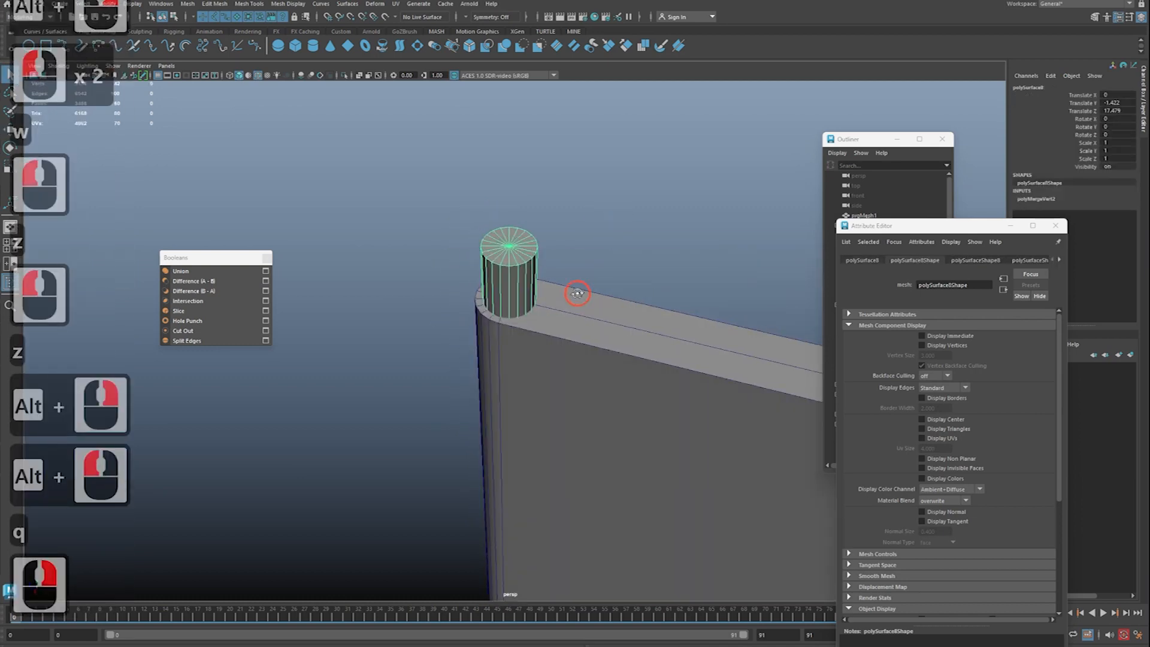
{"action": "left_click", "coordinate": [593, 335]}
{"action": "left_click", "coordinate": [525, 272], "text": "shift"}
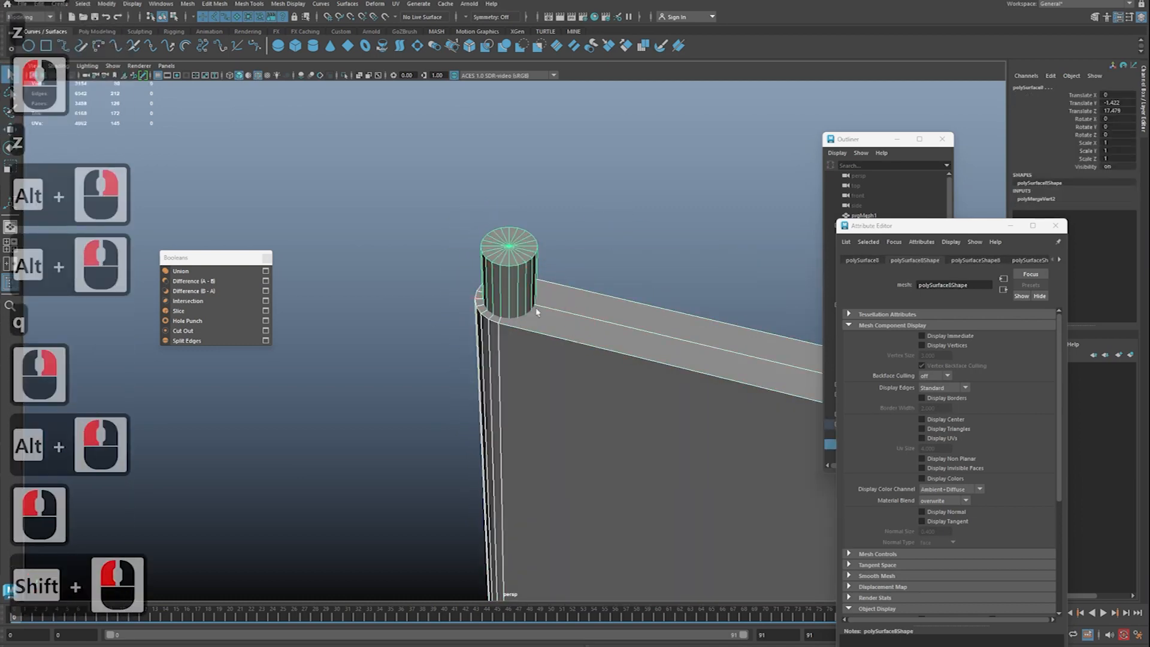
{"action": "left_click", "coordinate": [518, 282]}
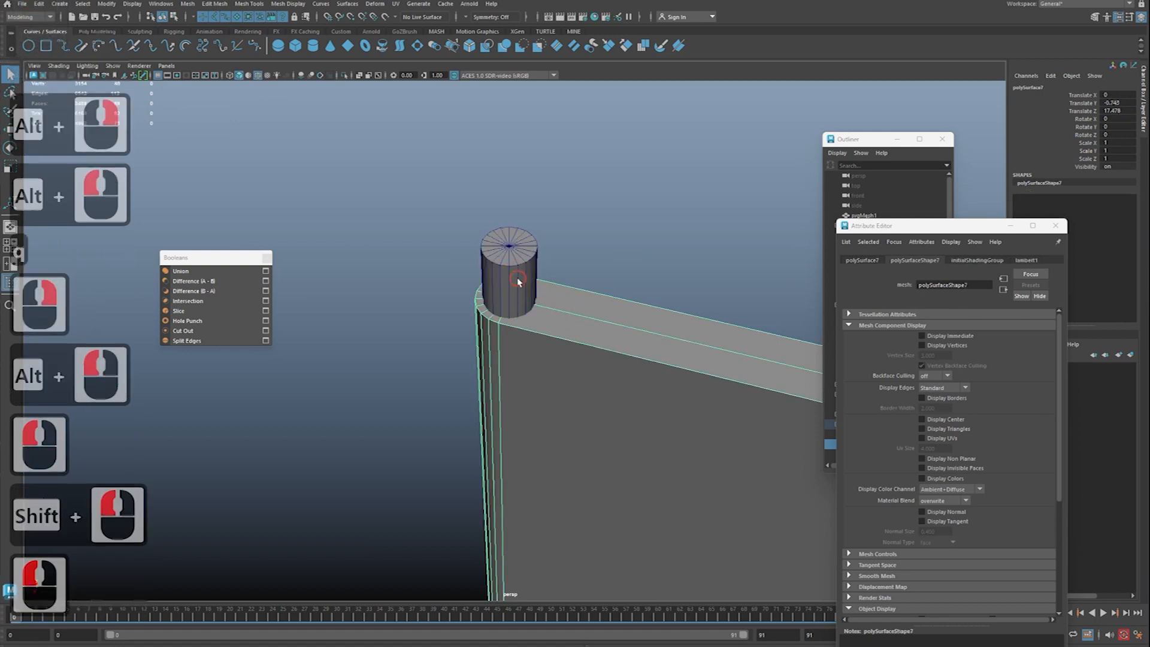
{"action": "left_click", "coordinate": [518, 281], "text": "shift"}
{"action": "middle_click_drag", "start_coordinate": [403, 291], "coordinate": [308, 272], "text": "alt"}
{"action": "right_click_drag", "start_coordinate": [258, 293], "coordinate": [207, 320], "text": "alt"}
{"action": "left_click_drag", "start_coordinate": [192, 324], "coordinate": [214, 315], "text": "alt"}
{"action": "left_click", "coordinate": [220, 285]}
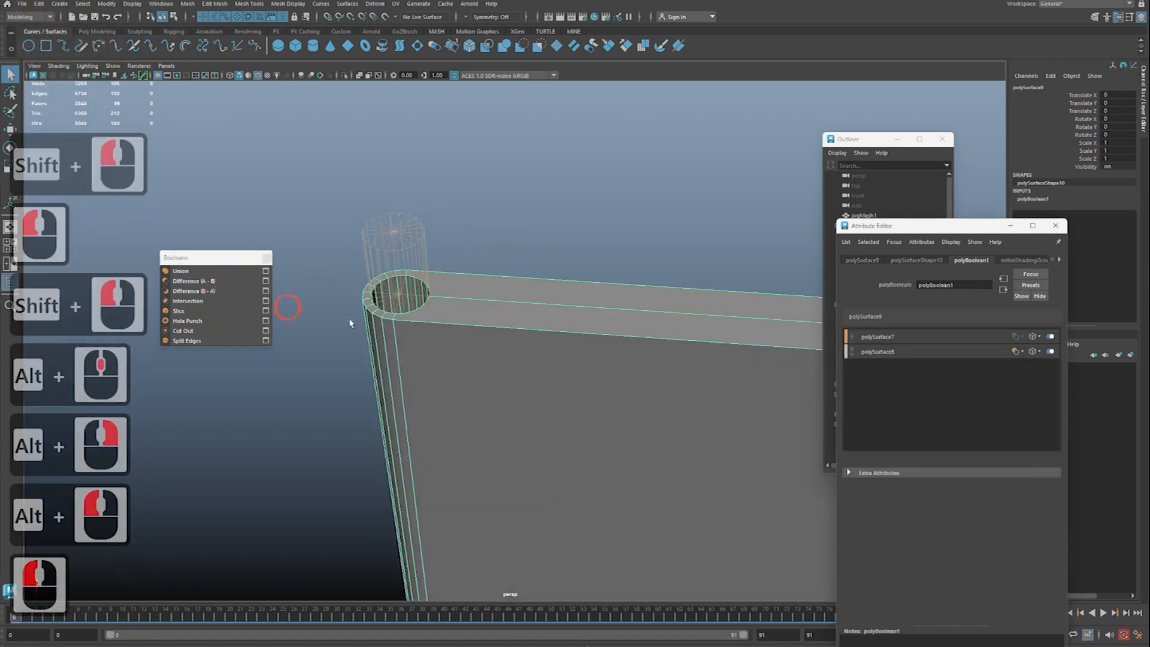
Step: Examine the hole cut through the panel's rounded end, including the narrow faces around its rim
{"action": "right_click_drag", "start_coordinate": [441, 327], "coordinate": [413, 330], "text": "alt"}
{"action": "middle_click_drag", "start_coordinate": [413, 329], "coordinate": [500, 272], "text": "alt"}
{"action": "right_click_drag", "start_coordinate": [500, 272], "coordinate": [437, 254], "text": "alt"}
{"action": "left_click_drag", "start_coordinate": [419, 254], "coordinate": [467, 287], "text": "alt"}
{"action": "right_click_drag", "start_coordinate": [467, 360], "coordinate": [392, 409], "text": "alt"}
{"action": "left_click_drag", "start_coordinate": [416, 420], "coordinate": [475, 347], "text": "alt"}
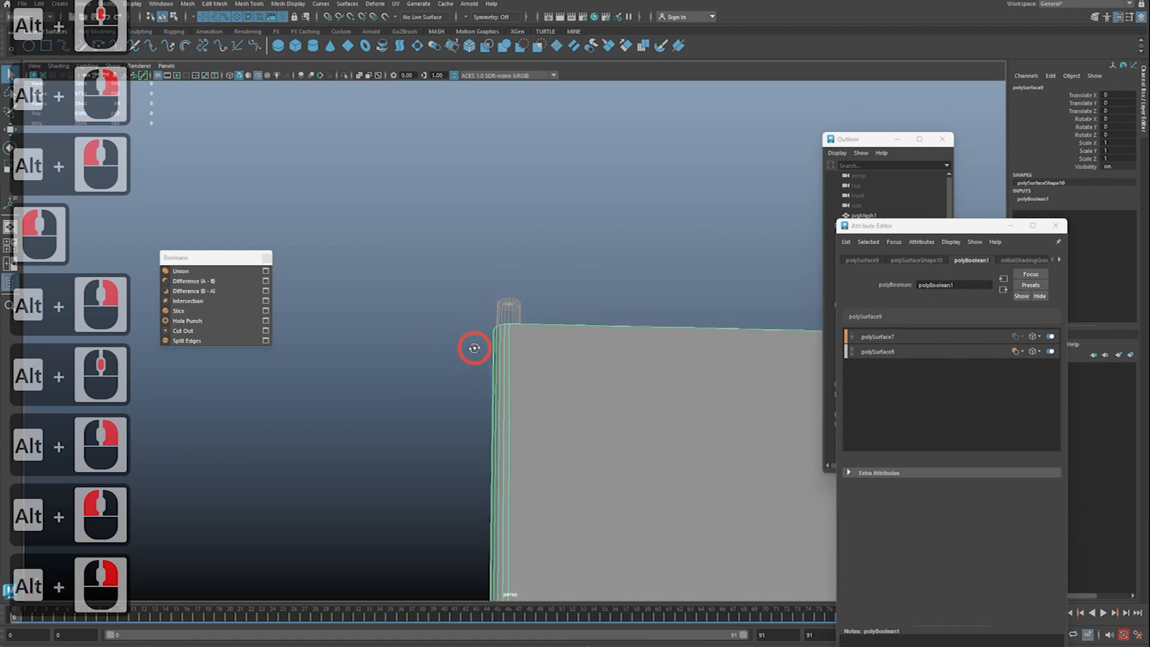
{"action": "left_click", "coordinate": [590, 324]}
{"action": "left_click_drag", "start_coordinate": [597, 306], "coordinate": [596, 401], "text": "alt"}
{"action": "left_click", "coordinate": [596, 403]}
{"action": "right_click_drag", "start_coordinate": [590, 392], "coordinate": [606, 373], "text": "alt"}
{"action": "left_click_drag", "start_coordinate": [606, 372], "coordinate": [577, 408], "text": "alt"}
{"action": "middle_click_drag", "start_coordinate": [577, 407], "coordinate": [574, 400], "text": "alt"}
{"action": "right_click_drag", "start_coordinate": [574, 400], "coordinate": [599, 402], "text": "alt"}
{"action": "left_click_drag", "start_coordinate": [599, 402], "coordinate": [492, 413], "text": "alt"}
{"action": "middle_click_drag", "start_coordinate": [492, 413], "coordinate": [488, 439], "text": "alt"}
{"action": "right_click_drag", "start_coordinate": [488, 439], "coordinate": [557, 425], "text": "alt"}
{"action": "left_click_drag", "start_coordinate": [557, 425], "coordinate": [523, 428], "text": "alt"}
{"action": "middle_click_drag", "start_coordinate": [500, 385], "coordinate": [469, 406], "text": "alt"}
{"action": "right_click_drag", "start_coordinate": [470, 405], "coordinate": [541, 390], "text": "alt"}
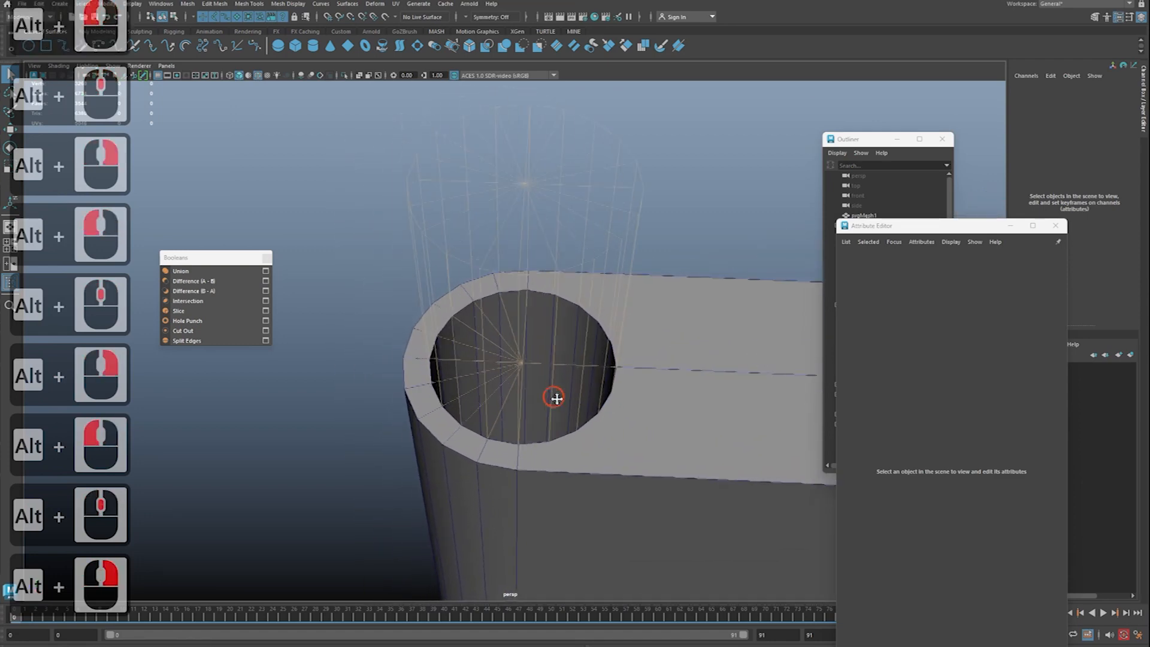
{"action": "middle_click_drag", "start_coordinate": [541, 390], "coordinate": [536, 297], "text": "alt"}
{"action": "key", "text": "ctrl+2"}
{"action": "left_click", "coordinate": [540, 303]}
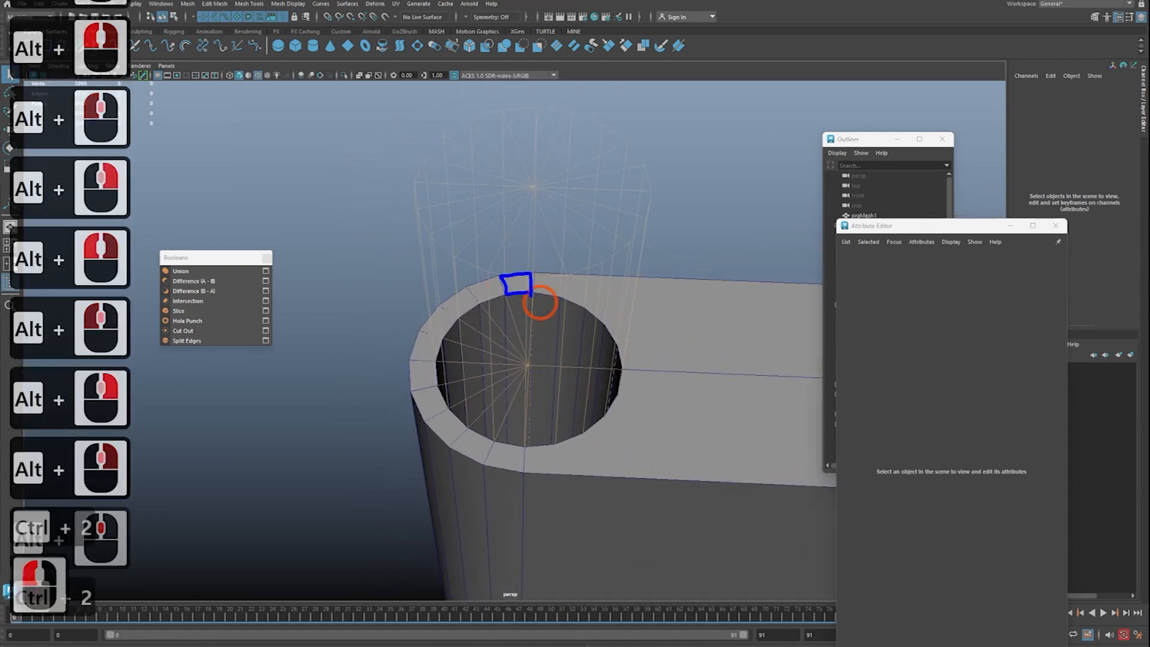
{"action": "mouse_move", "coordinate": [483, 298]}
{"action": "left_mouse_down"}
{"action": "mouse_move", "coordinate": [499, 276]}
{"action": "mouse_move", "coordinate": [487, 279]}
{"action": "left_mouse_up"}
{"action": "key", "text": "Escape"}
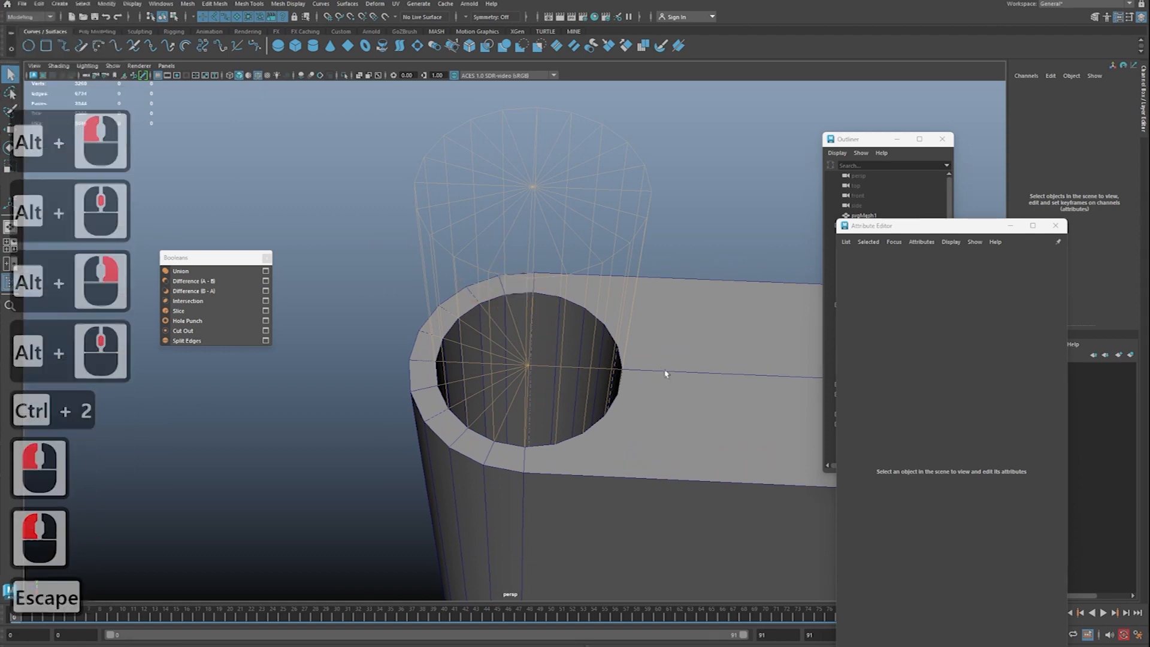
Step: Select the Boolean result and examine the hole's end in relation to the rest of the panel
{"action": "right_click_drag", "start_coordinate": [662, 369], "coordinate": [541, 352], "text": "alt"}
{"action": "middle_click_drag", "start_coordinate": [541, 352], "coordinate": [455, 347], "text": "alt"}
{"action": "right_click_drag", "start_coordinate": [455, 348], "coordinate": [440, 344], "text": "alt"}
{"action": "left_click_drag", "start_coordinate": [440, 345], "coordinate": [496, 338], "text": "alt"}
{"action": "left_click", "coordinate": [506, 339]}
{"action": "right_click_drag", "start_coordinate": [560, 332], "coordinate": [569, 333], "text": "alt"}
{"action": "left_click_drag", "start_coordinate": [569, 332], "coordinate": [521, 327], "text": "alt"}
{"action": "middle_click_drag", "start_coordinate": [521, 327], "coordinate": [455, 353], "text": "alt"}
{"action": "left_click_drag", "start_coordinate": [455, 353], "coordinate": [405, 379], "text": "alt"}
{"action": "middle_click_drag", "start_coordinate": [405, 379], "coordinate": [482, 370], "text": "alt"}
{"action": "right_click_drag", "start_coordinate": [482, 370], "coordinate": [453, 374], "text": "alt"}
{"action": "right_click_drag", "start_coordinate": [452, 374], "coordinate": [427, 375], "text": "alt"}
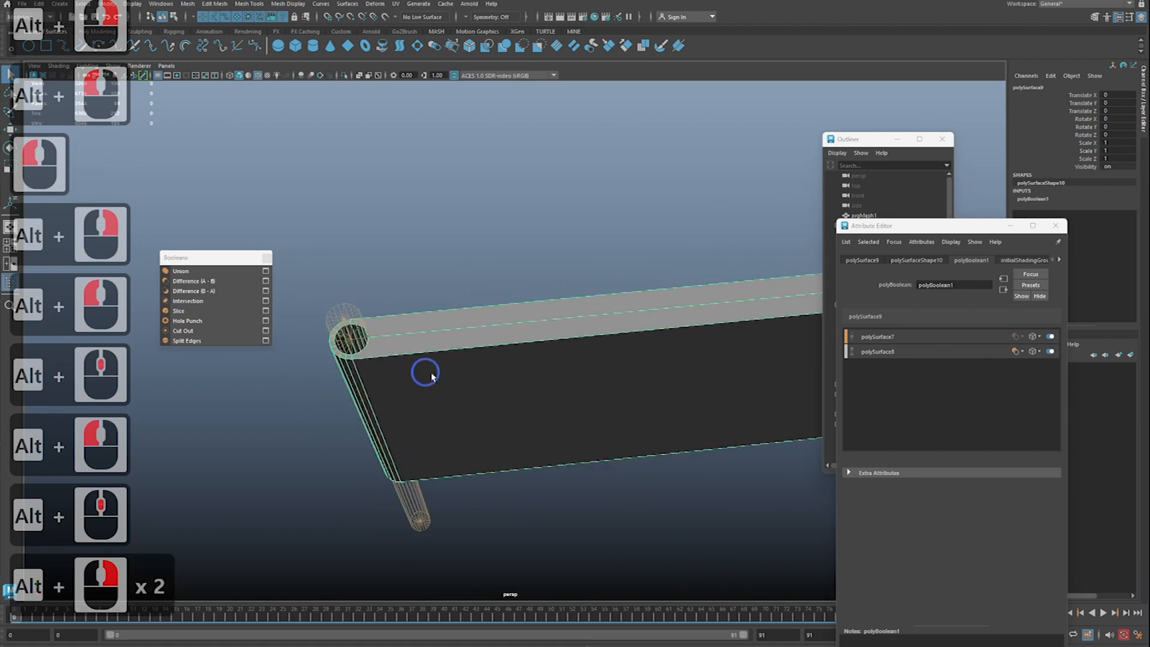
{"action": "middle_click_drag", "start_coordinate": [427, 374], "coordinate": [420, 383], "text": "alt"}
{"action": "right_click_drag", "start_coordinate": [419, 383], "coordinate": [400, 369], "text": "alt"}
{"action": "key", "text": "ctrl+2"}
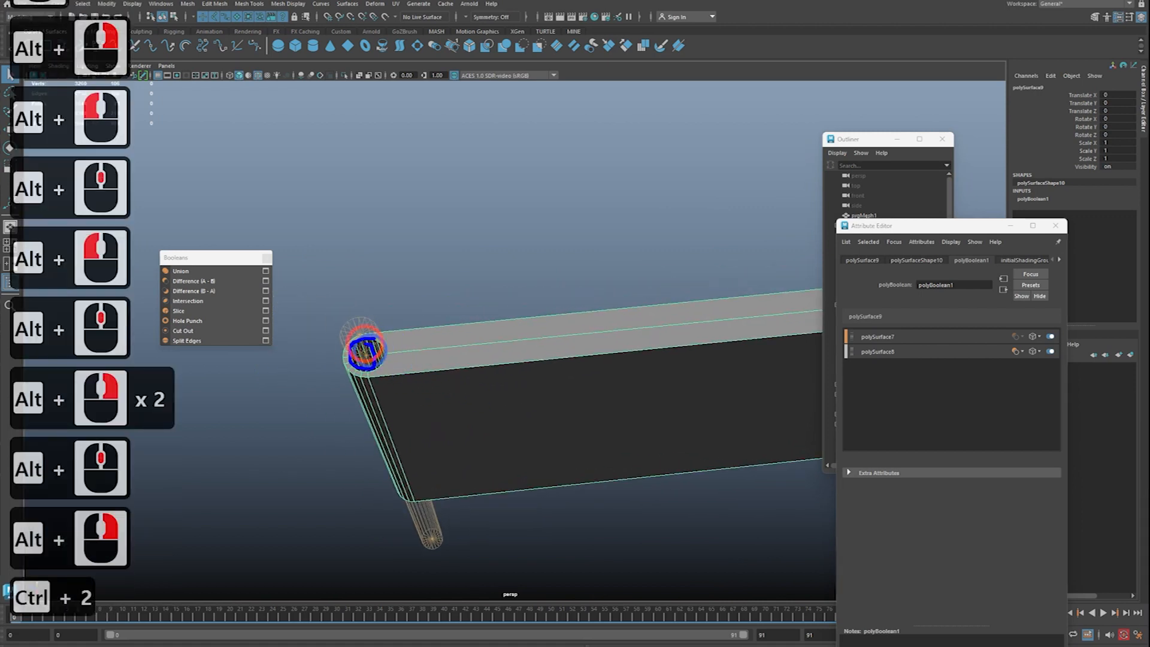
{"action": "left_click", "coordinate": [365, 349]}
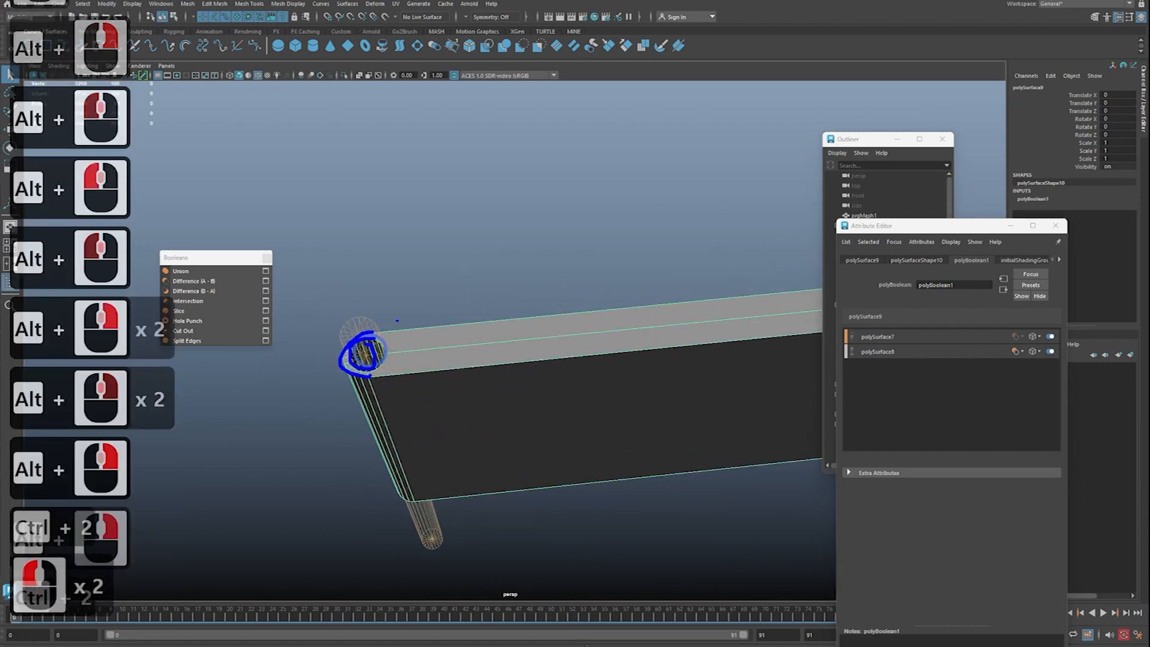
{"action": "left_click_drag", "start_coordinate": [402, 428], "coordinate": [402, 430], "text": "shift"}
{"action": "key", "text": "ctrl+z"}
{"action": "left_click_drag", "start_coordinate": [391, 329], "coordinate": [390, 395]}
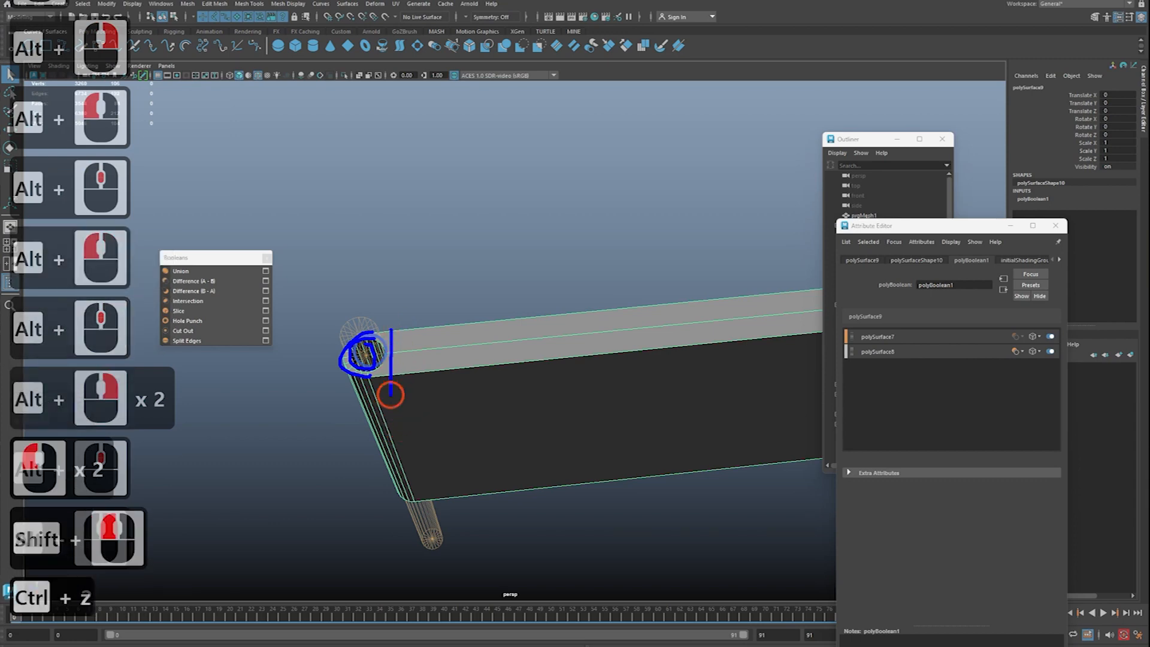
{"action": "key", "text": "Escape"}
Step: Examine close up how the curved rim around the hole is divided into separate faces
{"action": "middle_click_drag", "start_coordinate": [414, 372], "coordinate": [509, 400], "text": "alt"}
{"action": "right_click_drag", "start_coordinate": [509, 400], "coordinate": [550, 409], "text": "alt"}
{"action": "middle_click_drag", "start_coordinate": [427, 402], "coordinate": [431, 405], "text": "alt"}
{"action": "right_click_drag", "start_coordinate": [389, 411], "coordinate": [458, 417], "text": "alt"}
{"action": "middle_click_drag", "start_coordinate": [420, 425], "coordinate": [521, 413], "text": "alt"}
{"action": "right_click_drag", "start_coordinate": [515, 422], "coordinate": [557, 426], "text": "alt"}
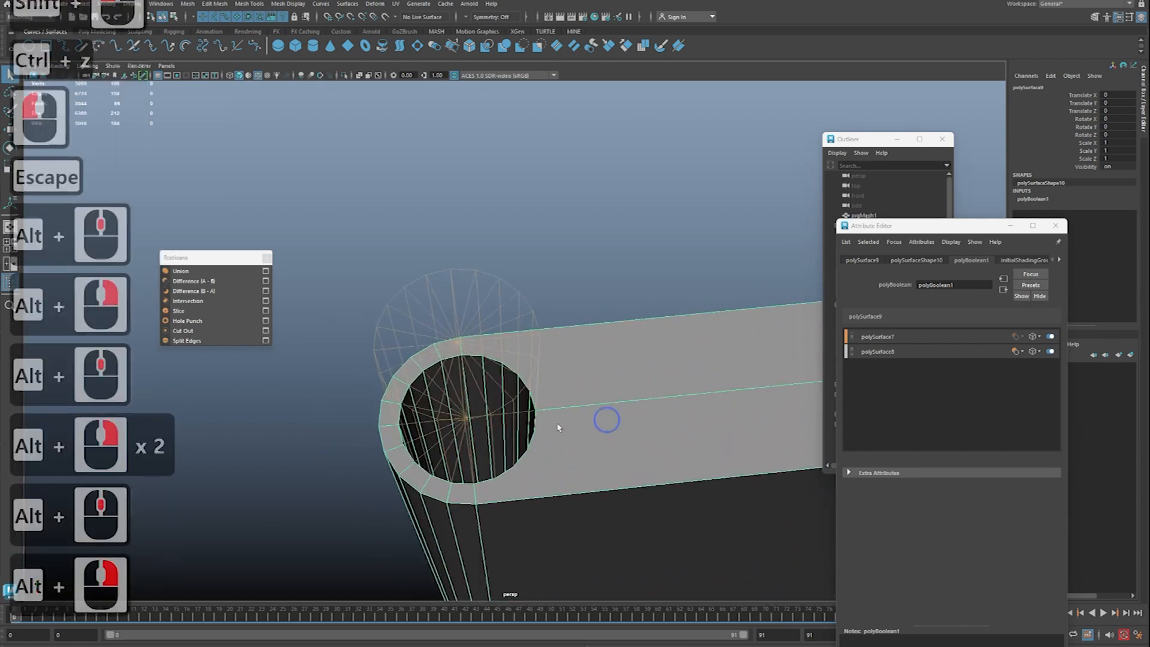
{"action": "middle_click_drag", "start_coordinate": [509, 377], "coordinate": [524, 362], "text": "alt"}
{"action": "key", "text": "ctrl+2"}
{"action": "mouse_move", "coordinate": [448, 327]}
{"action": "left_mouse_down"}
{"action": "mouse_move", "coordinate": [460, 341]}
{"action": "mouse_move", "coordinate": [426, 340]}
{"action": "left_mouse_up"}
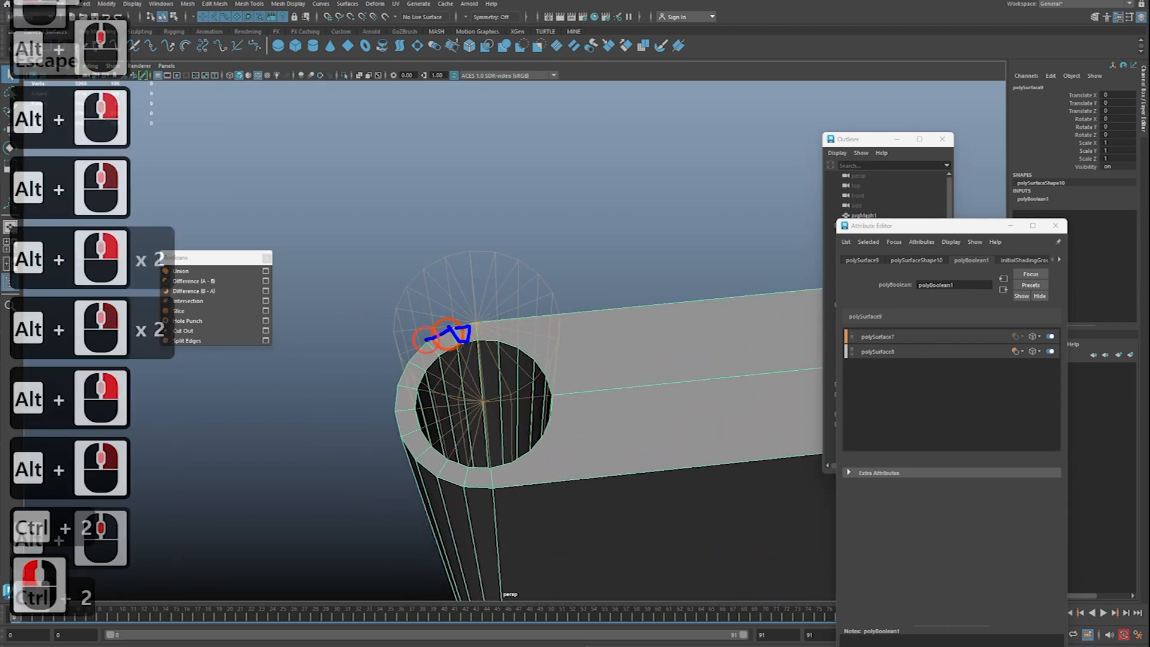
{"action": "left_click", "coordinate": [424, 343]}
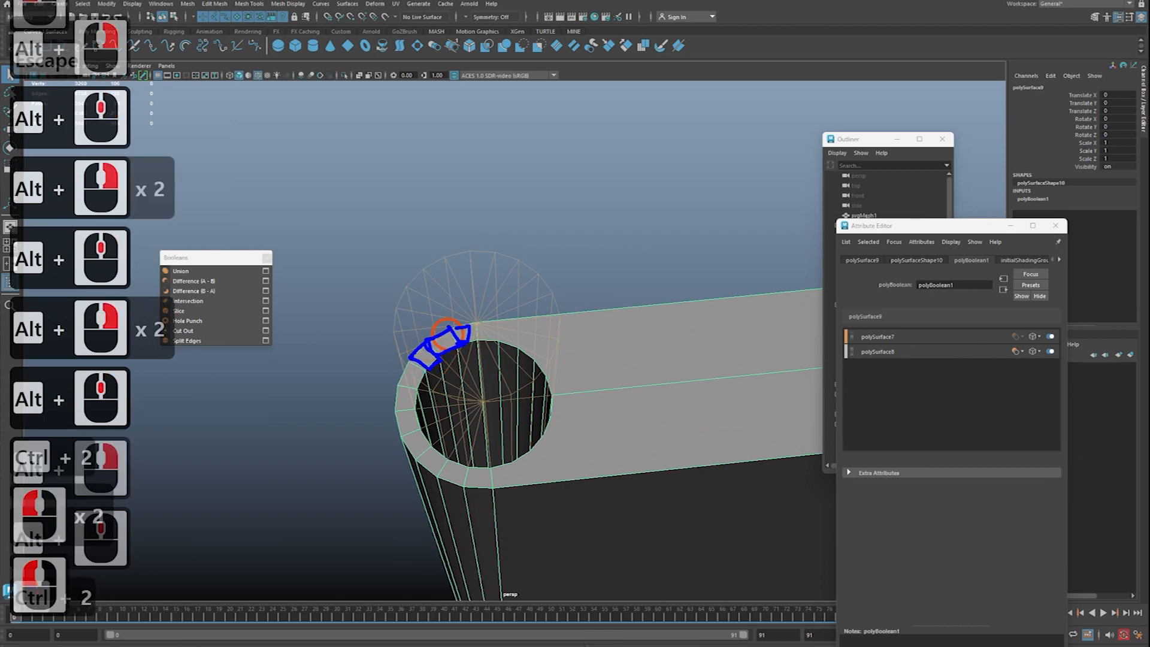
{"action": "left_click_drag", "start_coordinate": [422, 378], "coordinate": [428, 366]}
{"action": "left_click_drag", "start_coordinate": [400, 390], "coordinate": [412, 407]}
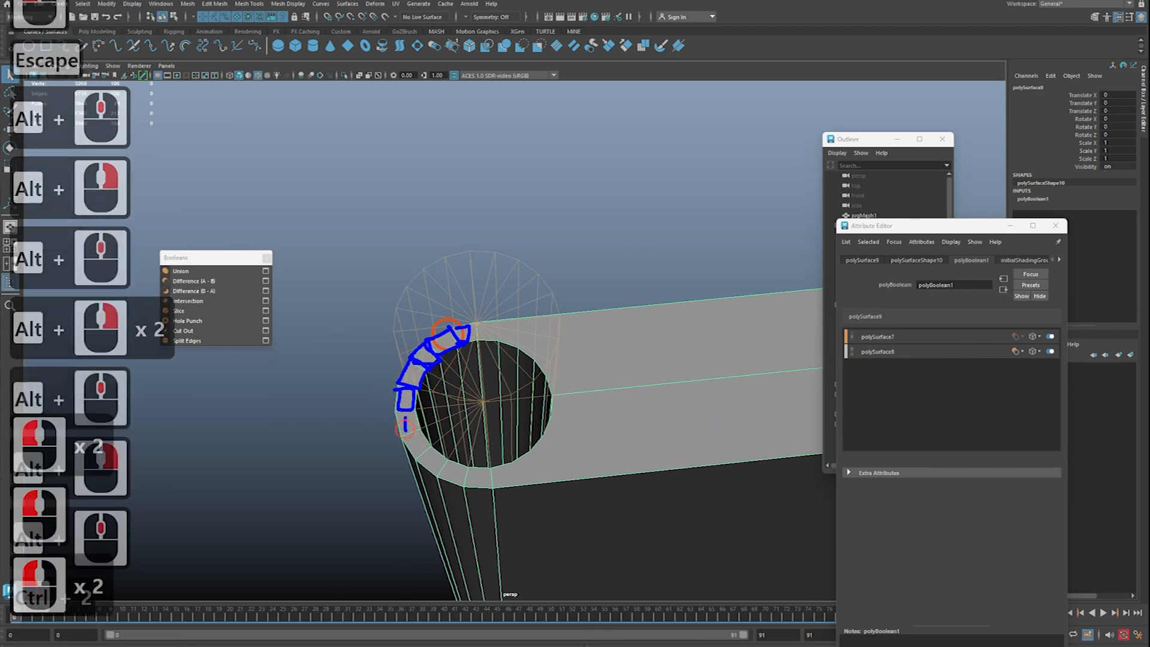
{"action": "key", "text": "Escape"}
{"action": "right_click_drag", "start_coordinate": [509, 392], "coordinate": [470, 401], "text": "alt"}
{"action": "middle_click_drag", "start_coordinate": [470, 400], "coordinate": [420, 368], "text": "alt"}
{"action": "right_click_drag", "start_coordinate": [420, 369], "coordinate": [401, 368], "text": "alt"}
{"action": "mouse_move", "coordinate": [399, 369]}
{"action": "left_mouse_down", "text": "alt"}
{"action": "mouse_move", "coordinate": [550, 313]}
{"action": "mouse_move", "coordinate": [384, 339]}
{"action": "mouse_move", "coordinate": [469, 387]}
{"action": "left_mouse_up", "text": "alt"}
Step: Try a Multi-Cut slice straight across the panel just beside the hole, and undo it
{"action": "right_click", "coordinate": [545, 358], "text": "shift"}
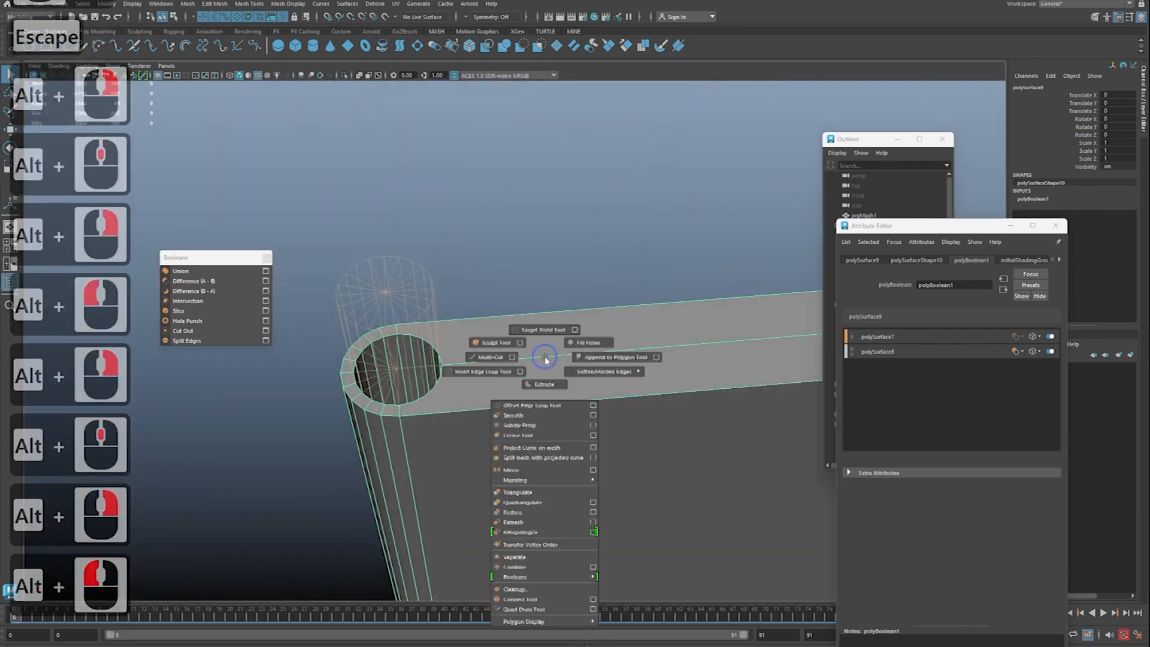
{"action": "left_click", "coordinate": [488, 356]}
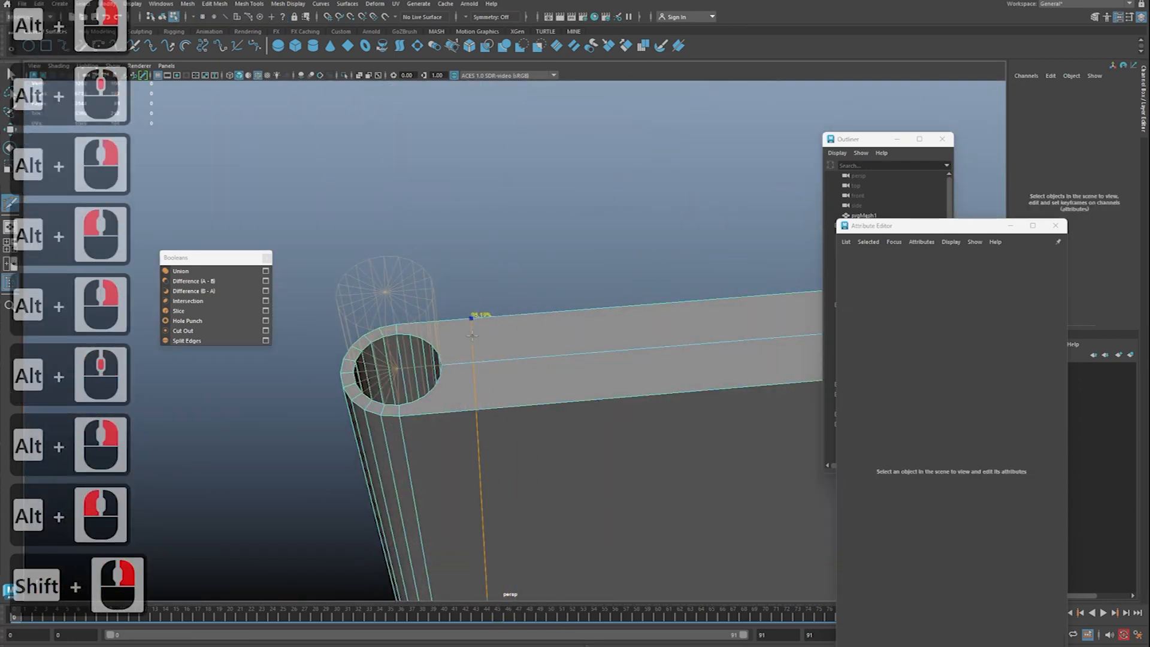
{"action": "left_click_drag", "start_coordinate": [459, 237], "coordinate": [496, 609]}
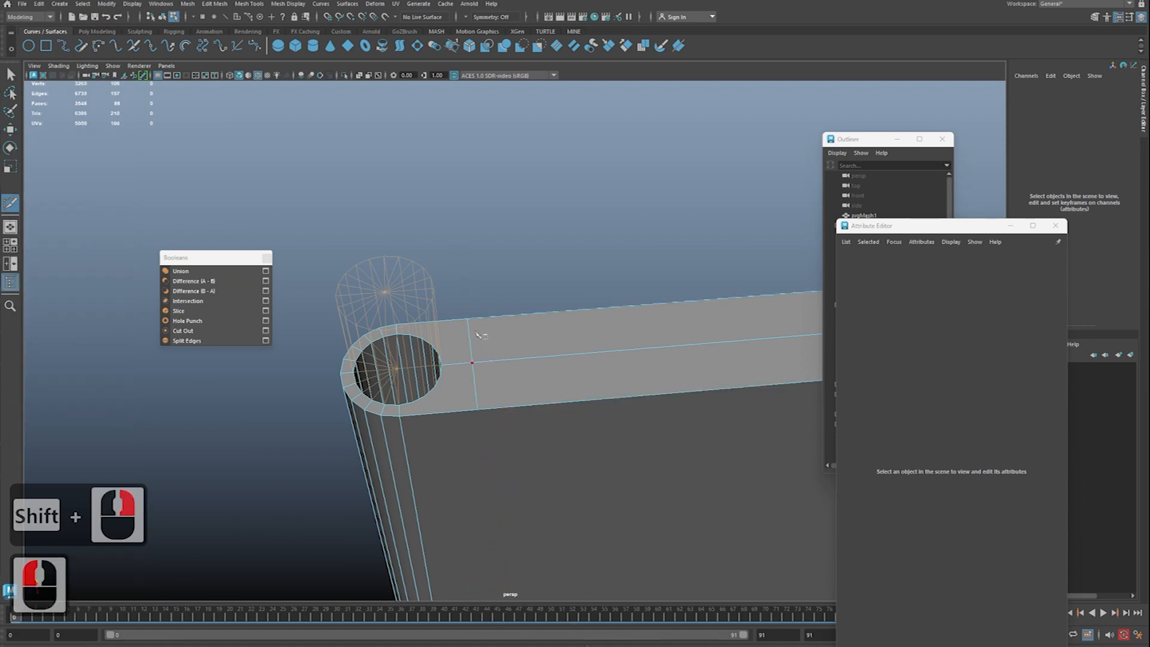
{"action": "left_click", "coordinate": [477, 390]}
{"action": "key", "text": "z"}
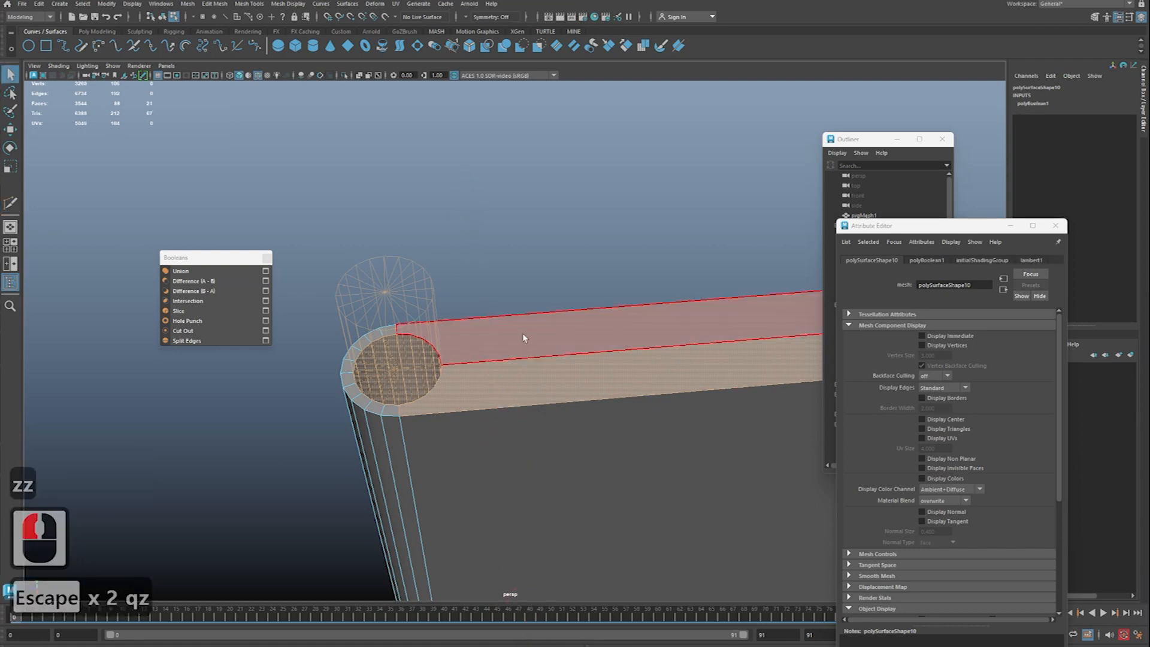
Step: Clear the face selection and examine the whole panel together with the rod at its end
{"action": "left_click", "coordinate": [539, 248]}
{"action": "right_click_drag", "start_coordinate": [609, 227], "coordinate": [532, 222], "text": "shift"}
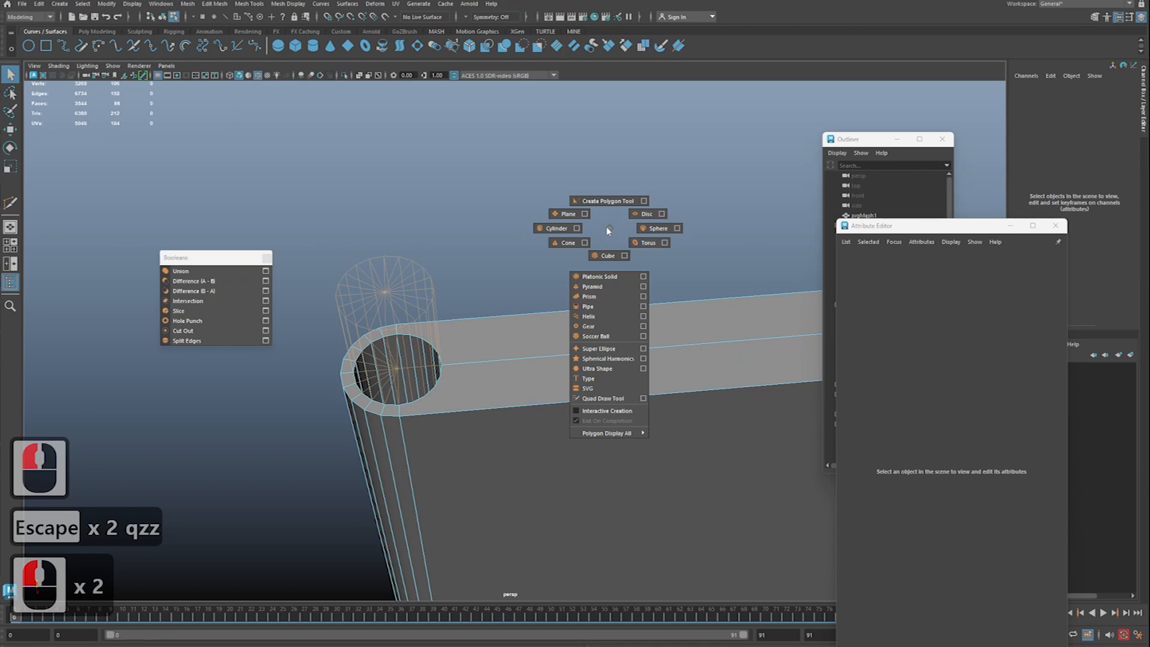
{"action": "right_click_drag", "start_coordinate": [467, 257], "coordinate": [330, 289], "text": "alt"}
{"action": "right_click_drag", "start_coordinate": [455, 320], "coordinate": [372, 335], "text": "alt"}
{"action": "right_click_drag", "start_coordinate": [497, 345], "coordinate": [440, 349], "text": "alt"}
{"action": "left_click_drag", "start_coordinate": [383, 351], "coordinate": [472, 315], "text": "alt"}
{"action": "middle_click_drag", "start_coordinate": [473, 314], "coordinate": [497, 300], "text": "alt"}
{"action": "right_click_drag", "start_coordinate": [497, 299], "coordinate": [539, 318], "text": "alt"}
{"action": "left_click_drag", "start_coordinate": [557, 326], "coordinate": [484, 359], "text": "alt"}
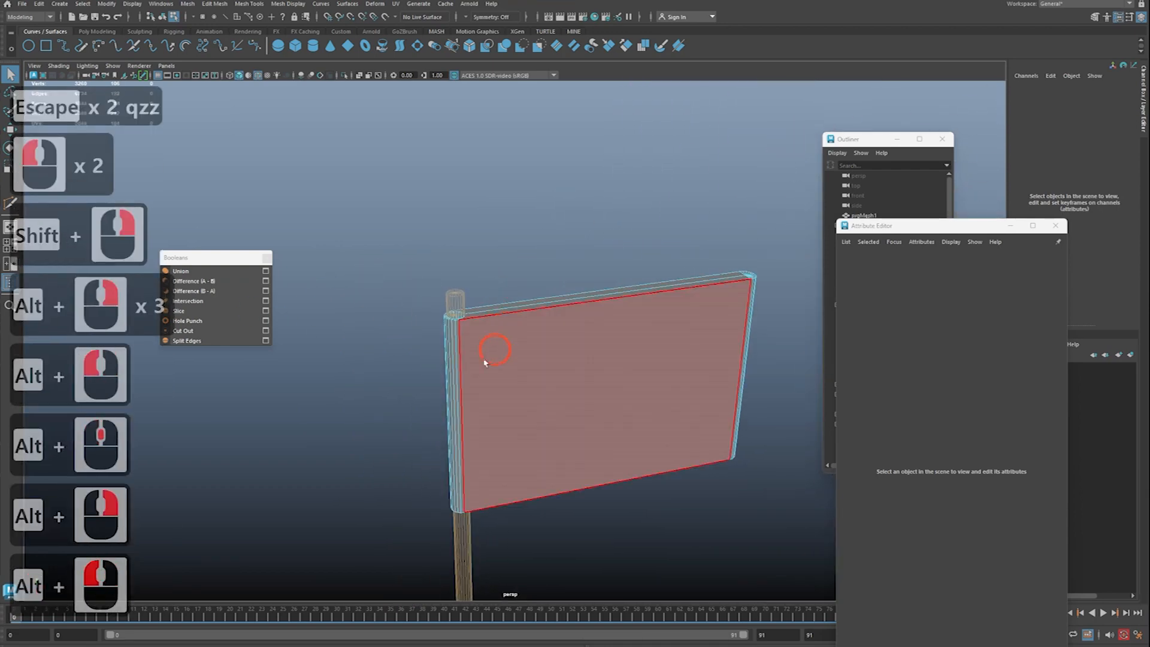
Step: Select the Boolean result panel and delete its construction history
{"action": "key", "text": "q"}
{"action": "left_click", "coordinate": [539, 343]}
{"action": "left_click_drag", "start_coordinate": [897, 231], "coordinate": [591, 157]}
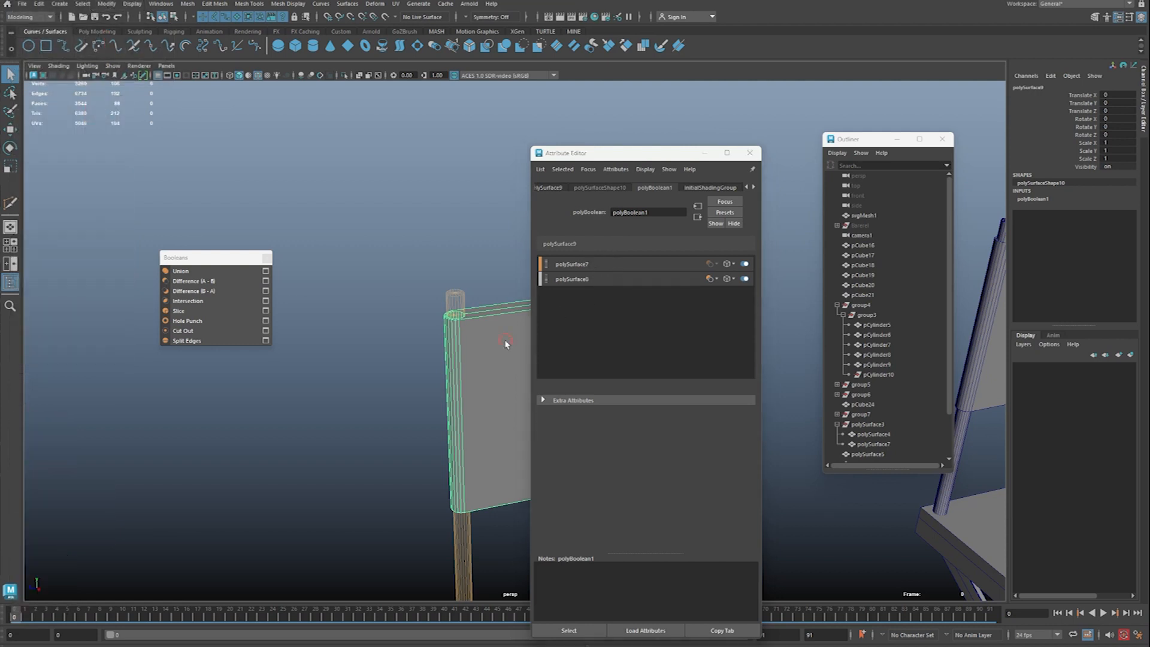
{"action": "left_click_drag", "start_coordinate": [624, 161], "coordinate": [702, 146]}
{"action": "left_click_drag", "start_coordinate": [626, 250], "coordinate": [622, 272]}
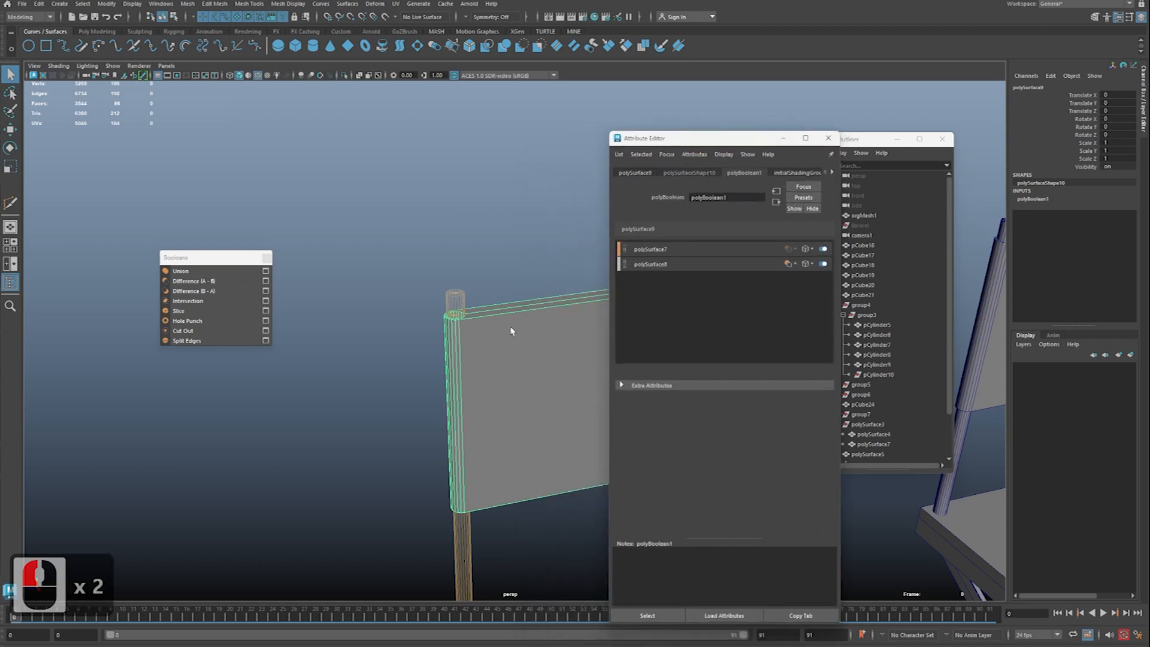
{"action": "key", "text": "alt+shift+d"}
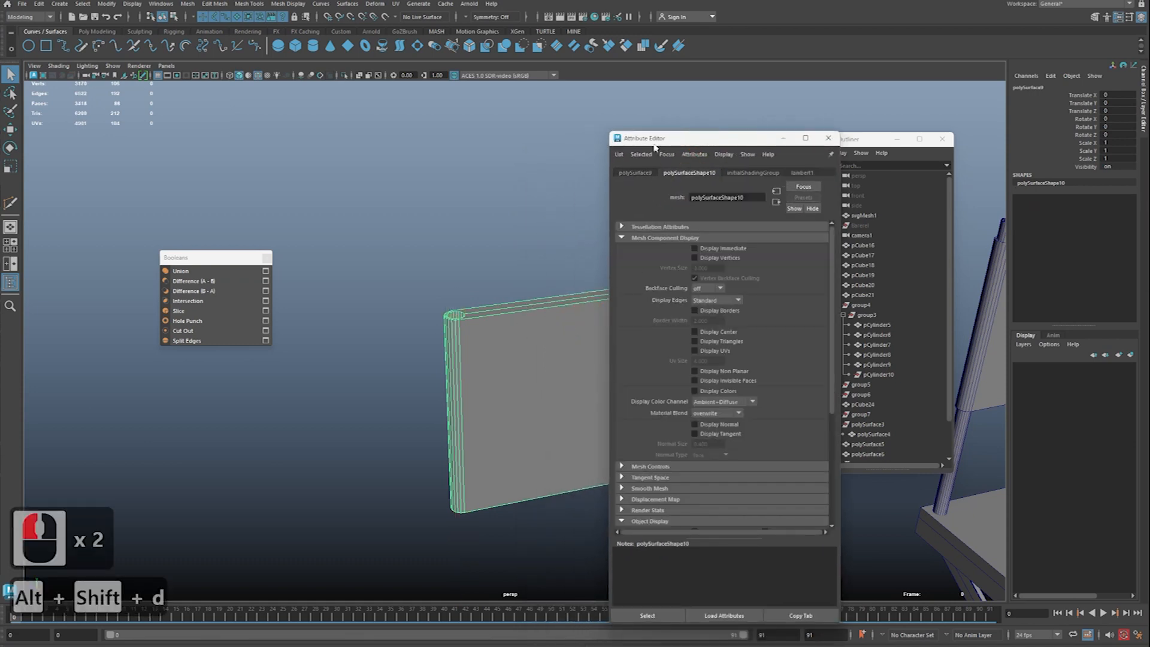
Step: Locate the panel in the Outliner and examine its hole end together with the large front face
{"action": "left_click_drag", "start_coordinate": [654, 144], "coordinate": [592, 136]}
{"action": "left_click", "coordinate": [814, 166]}
{"action": "scroll", "coordinate": [887, 397], "scroll_direction": "down", "scroll_amount": 4}
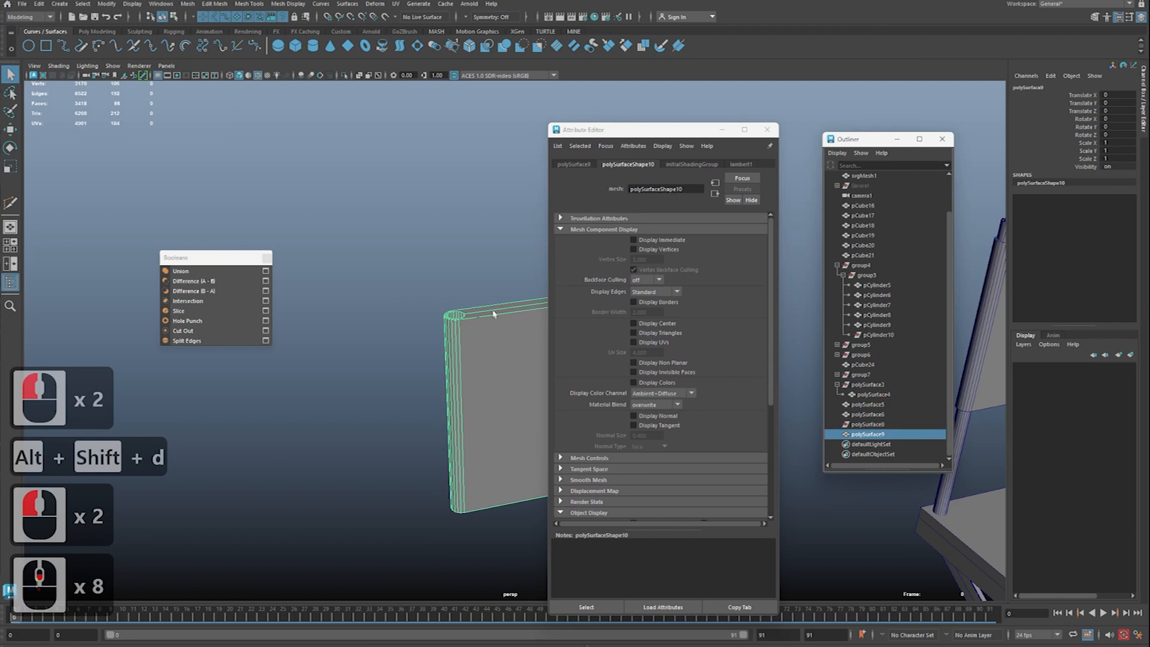
{"action": "left_click", "coordinate": [465, 320]}
{"action": "middle_click_drag", "start_coordinate": [465, 320], "coordinate": [390, 341], "text": "alt"}
{"action": "right_click_drag", "start_coordinate": [389, 341], "coordinate": [416, 362], "text": "alt"}
{"action": "left_click_drag", "start_coordinate": [417, 361], "coordinate": [407, 361], "text": "alt"}
{"action": "right_click_drag", "start_coordinate": [407, 361], "coordinate": [401, 364], "text": "alt"}
{"action": "middle_click_drag", "start_coordinate": [400, 364], "coordinate": [360, 386], "text": "alt"}
{"action": "right_click_drag", "start_coordinate": [359, 386], "coordinate": [371, 380], "text": "alt"}
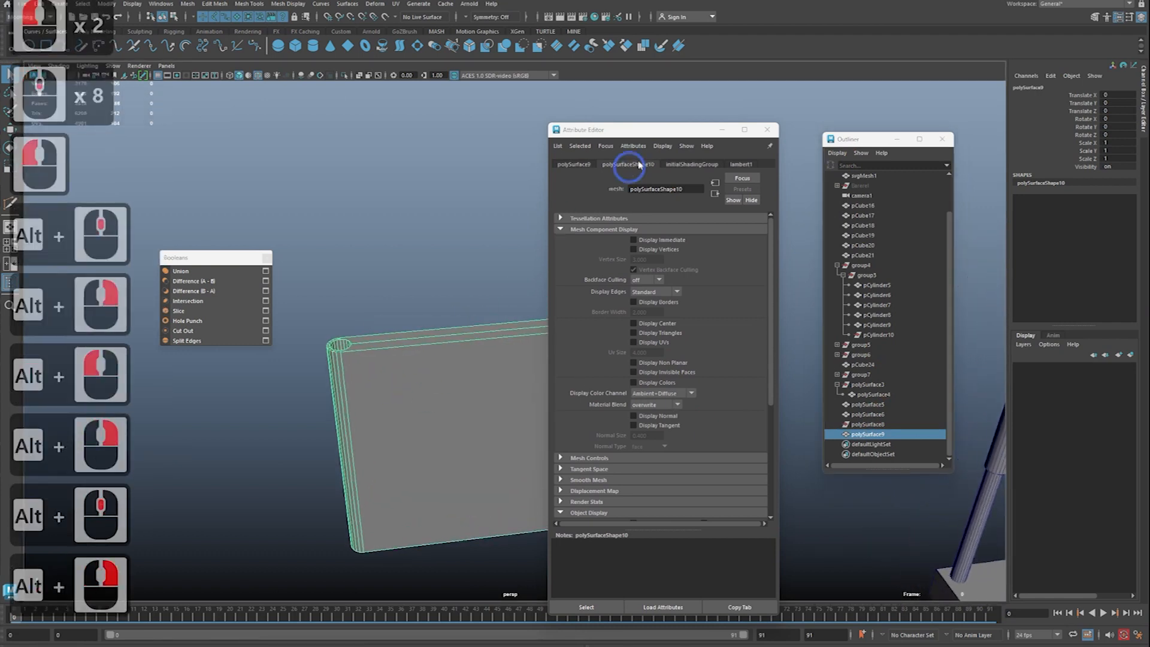
Step: Try a vertical Multi-Cut slice through the panel a short distance from its hole end, and undo it
{"action": "left_click_drag", "start_coordinate": [640, 130], "coordinate": [810, 166]}
{"action": "middle_click_drag", "start_coordinate": [514, 345], "coordinate": [497, 326], "text": "alt"}
{"action": "right_click_drag", "start_coordinate": [497, 327], "coordinate": [502, 332], "text": "alt"}
{"action": "left_click_drag", "start_coordinate": [502, 332], "coordinate": [493, 354], "text": "alt"}
{"action": "middle_click_drag", "start_coordinate": [493, 360], "coordinate": [475, 438], "text": "alt"}
{"action": "right_click_drag", "start_coordinate": [475, 438], "coordinate": [488, 429], "text": "alt"}
{"action": "left_click_drag", "start_coordinate": [488, 428], "coordinate": [521, 387], "text": "alt"}
{"action": "right_click_drag", "start_coordinate": [521, 386], "coordinate": [486, 385]}
{"action": "middle_click_drag", "start_coordinate": [376, 383], "coordinate": [413, 397], "text": "alt"}
{"action": "right_click_drag", "start_coordinate": [413, 396], "coordinate": [447, 403], "text": "alt"}
{"action": "left_click_drag", "start_coordinate": [447, 403], "coordinate": [416, 244], "text": "alt"}
{"action": "left_click", "coordinate": [421, 580]}
{"action": "left_click", "coordinate": [424, 584]}
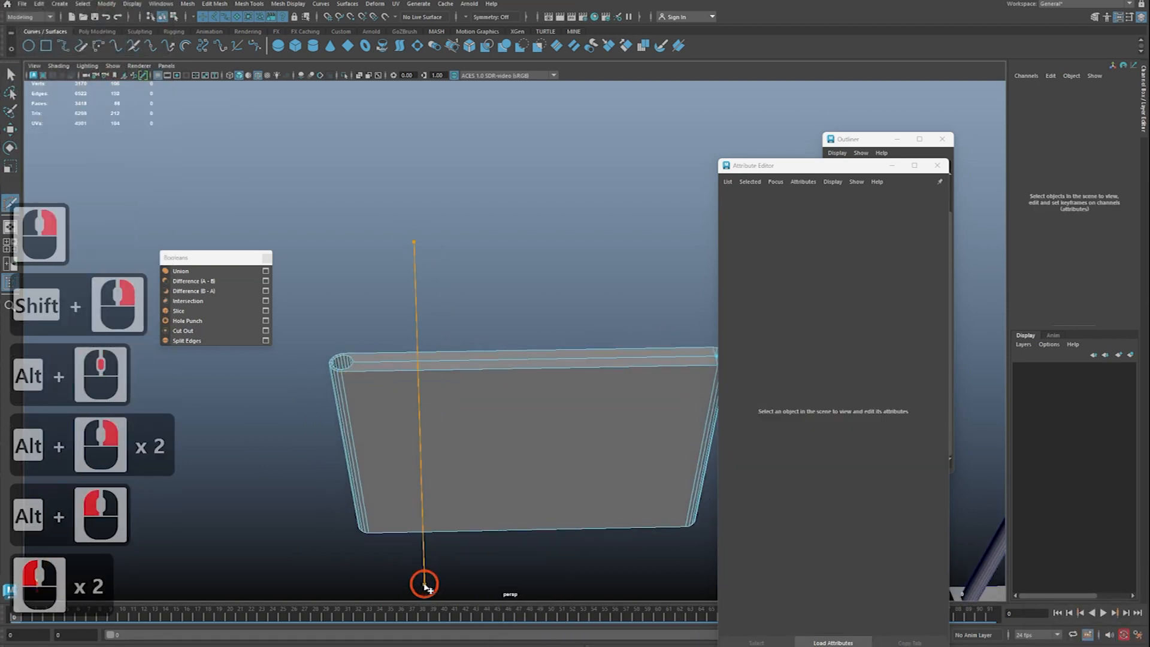
{"action": "key", "text": "Return"}
{"action": "left_click_drag", "start_coordinate": [395, 468], "coordinate": [502, 382], "text": "alt"}
{"action": "right_click_drag", "start_coordinate": [454, 382], "coordinate": [428, 399], "text": "alt"}
{"action": "middle_click_drag", "start_coordinate": [509, 408], "coordinate": [522, 340], "text": "alt"}
{"action": "left_click_drag", "start_coordinate": [522, 340], "coordinate": [387, 418], "text": "alt"}
{"action": "middle_click_drag", "start_coordinate": [470, 358], "coordinate": [477, 386], "text": "alt"}
{"action": "right_click_drag", "start_coordinate": [478, 385], "coordinate": [498, 372], "text": "alt"}
{"action": "key", "text": "z"}
Step: Slice the panel vertically with Multi-Cut, about a quarter of its width from the hole end
{"action": "left_click", "coordinate": [457, 170]}
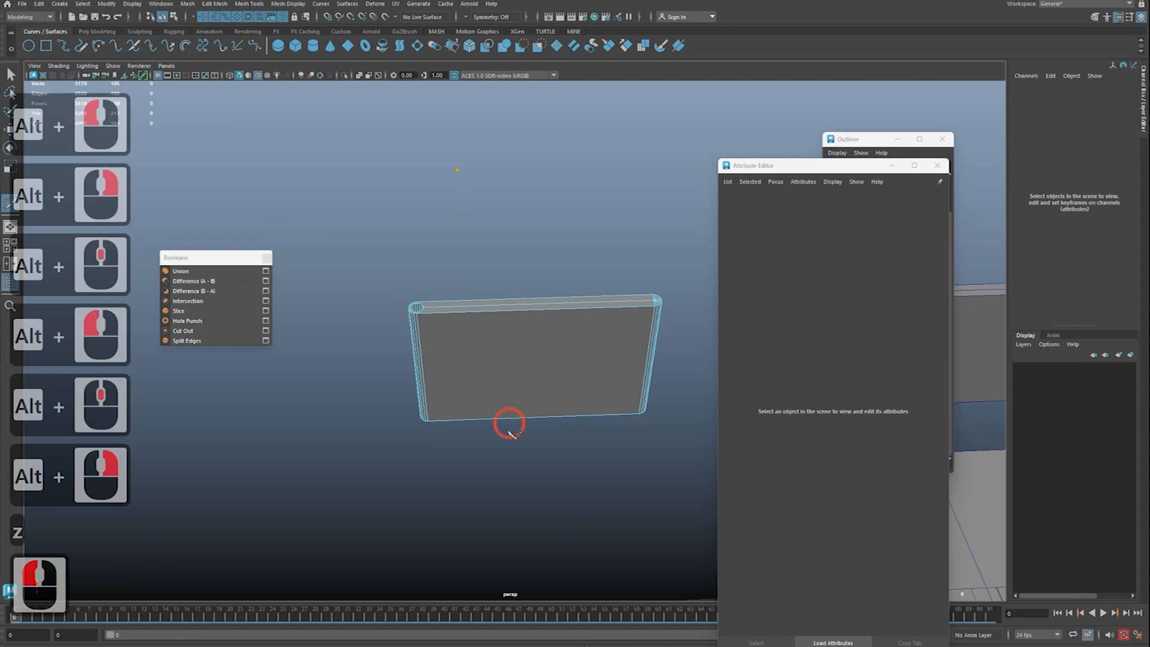
{"action": "key", "text": "Return"}
{"action": "left_click_drag", "start_coordinate": [527, 346], "coordinate": [544, 377], "text": "alt"}
Step: Delete all the panel faces on the far side of the slice, keeping the part with the hole
{"action": "key", "text": "q"}
{"action": "right_click_drag", "start_coordinate": [477, 352], "coordinate": [469, 393]}
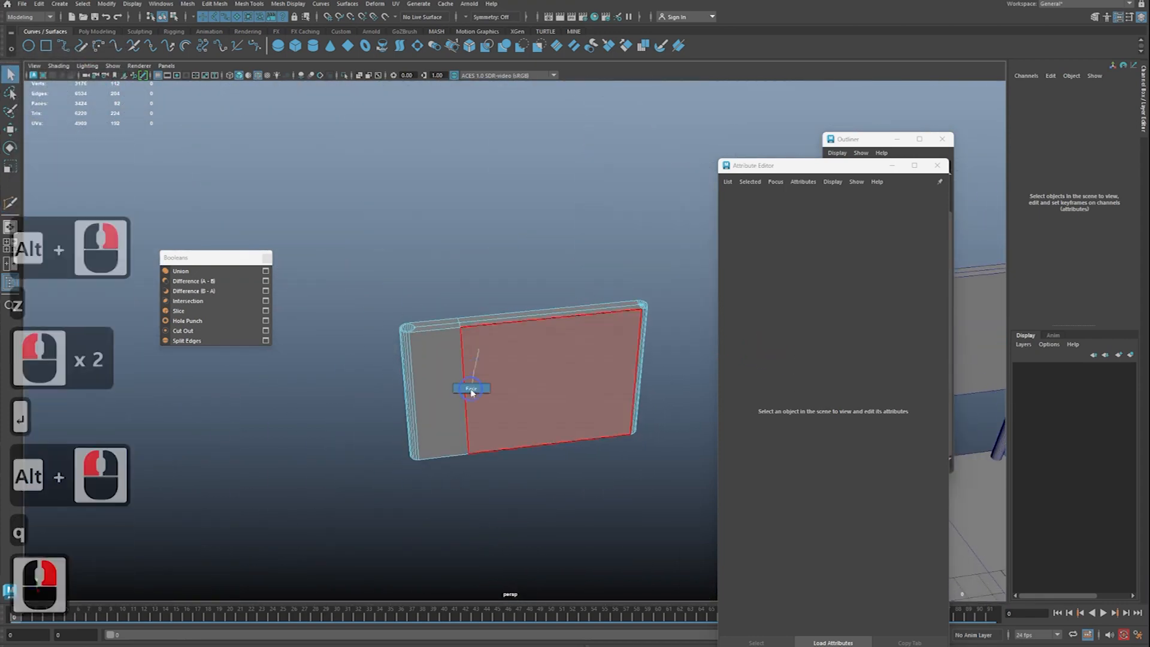
{"action": "middle_click_drag", "start_coordinate": [471, 395], "coordinate": [467, 428], "text": "alt"}
{"action": "right_click_drag", "start_coordinate": [467, 429], "coordinate": [488, 441], "text": "alt"}
{"action": "left_click_drag", "start_coordinate": [487, 441], "coordinate": [469, 445], "text": "alt"}
{"action": "right_click", "coordinate": [517, 292]}
{"action": "left_click_drag", "start_coordinate": [552, 539], "coordinate": [670, 326]}
{"action": "key", "text": "Delete"}
Step: Delete the remaining long side and inner faces, keeping only the flat end cap around the hole
{"action": "middle_click_drag", "start_coordinate": [464, 383], "coordinate": [526, 372], "text": "alt"}
{"action": "right_click_drag", "start_coordinate": [525, 370], "coordinate": [538, 378], "text": "alt"}
{"action": "middle_click_drag", "start_coordinate": [538, 377], "coordinate": [542, 419], "text": "alt"}
{"action": "right_click_drag", "start_coordinate": [542, 419], "coordinate": [567, 380], "text": "alt"}
{"action": "left_click_drag", "start_coordinate": [567, 380], "coordinate": [554, 386], "text": "alt"}
{"action": "double_click", "coordinate": [506, 502]}
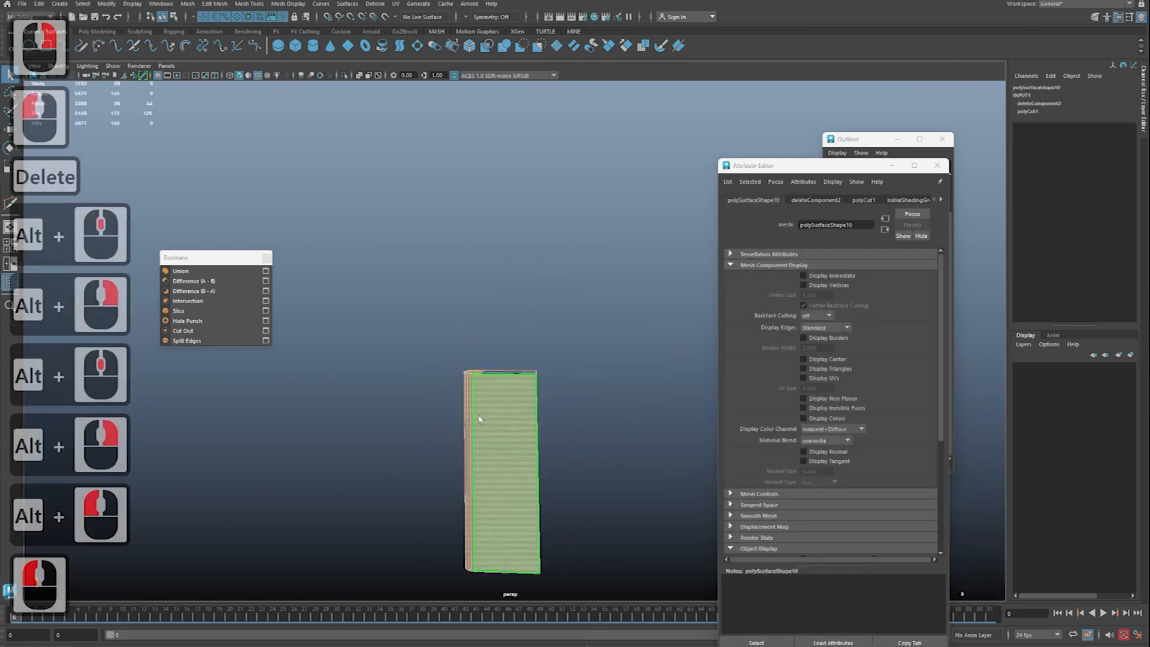
{"action": "middle_click_drag", "start_coordinate": [479, 418], "coordinate": [503, 441], "text": "alt"}
{"action": "right_click_drag", "start_coordinate": [503, 441], "coordinate": [573, 457], "text": "alt"}
{"action": "middle_click_drag", "start_coordinate": [573, 464], "coordinate": [565, 348], "text": "alt"}
{"action": "right_click_drag", "start_coordinate": [572, 371], "coordinate": [608, 389], "text": "alt"}
{"action": "left_click_drag", "start_coordinate": [617, 390], "coordinate": [636, 398], "text": "alt"}
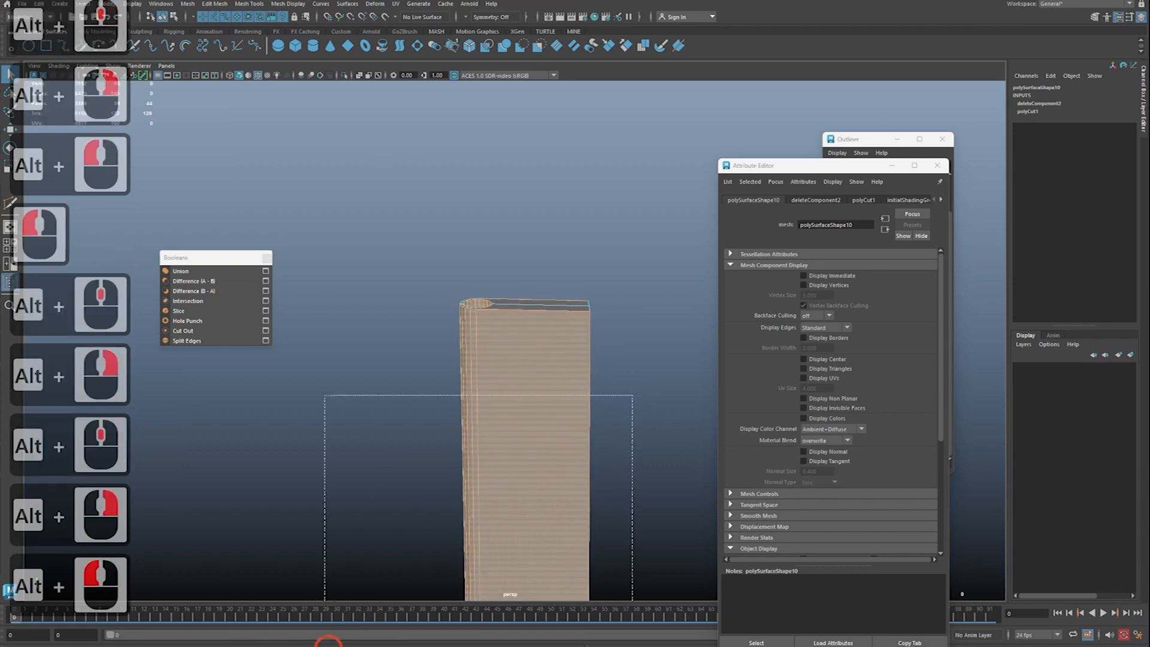
{"action": "left_click_drag", "start_coordinate": [328, 646], "coordinate": [325, 646]}
{"action": "key", "text": "Delete"}
{"action": "middle_click_drag", "start_coordinate": [505, 363], "coordinate": [484, 413], "text": "alt"}
{"action": "right_click_drag", "start_coordinate": [481, 413], "coordinate": [532, 427], "text": "alt"}
{"action": "left_click_drag", "start_coordinate": [532, 426], "coordinate": [543, 449], "text": "alt"}
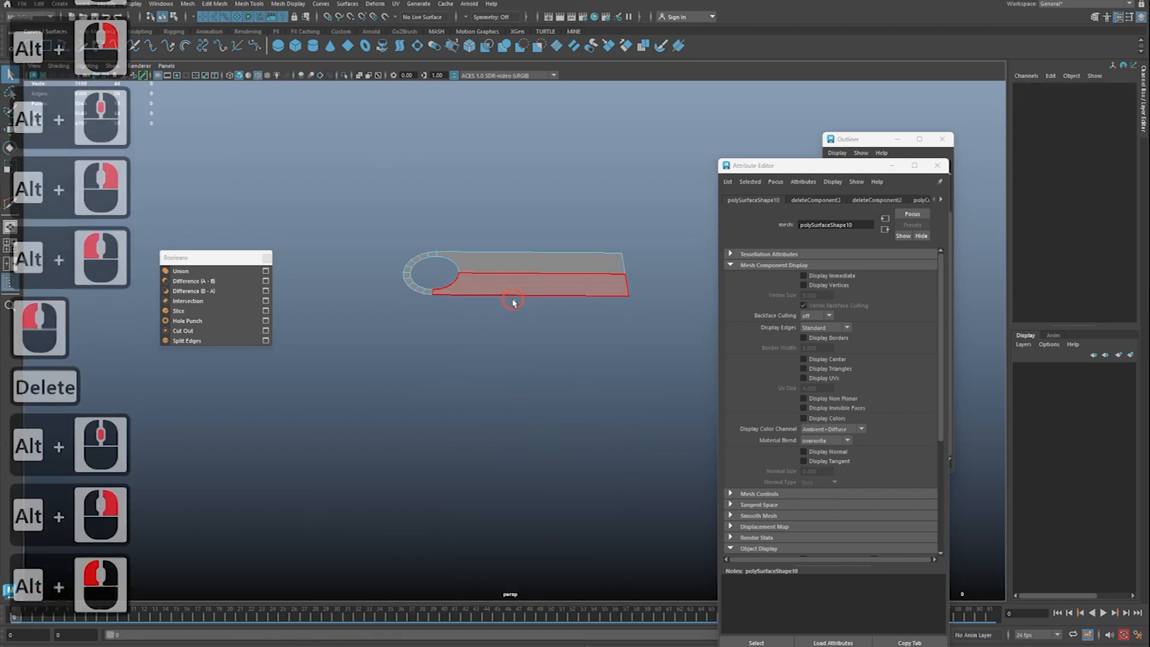
Step: Switch the end cap to vertex selection and examine the vertices around the hole close up
{"action": "left_click", "coordinate": [512, 301]}
{"action": "key", "text": "f"}
{"action": "middle_click_drag", "start_coordinate": [361, 236], "coordinate": [397, 305], "text": "alt"}
{"action": "key", "text": "q"}
{"action": "left_click_drag", "start_coordinate": [392, 215], "coordinate": [315, 285]}
{"action": "right_click_drag", "start_coordinate": [416, 229], "coordinate": [386, 227]}
{"action": "left_click_drag", "start_coordinate": [313, 212], "coordinate": [443, 290]}
{"action": "key", "text": "f"}
{"action": "right_click_drag", "start_coordinate": [443, 290], "coordinate": [413, 294], "text": "alt"}
{"action": "left_click_drag", "start_coordinate": [413, 295], "coordinate": [407, 309], "text": "alt"}
{"action": "right_click_drag", "start_coordinate": [503, 324], "coordinate": [472, 329], "text": "alt"}
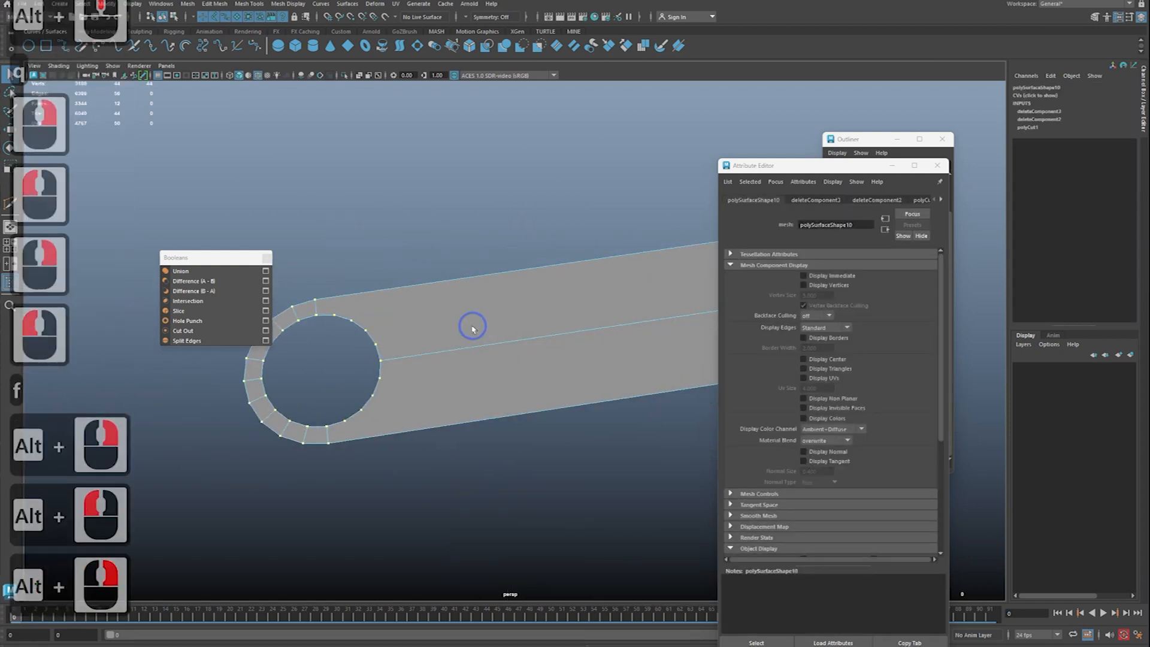
Step: Move the Booleans palette, the Attribute Editor and the Outliner clear of the end cap
{"action": "left_click_drag", "start_coordinate": [224, 264], "coordinate": [108, 209]}
{"action": "left_click_drag", "start_coordinate": [821, 167], "coordinate": [1038, 193]}
{"action": "left_click", "coordinate": [920, 133]}
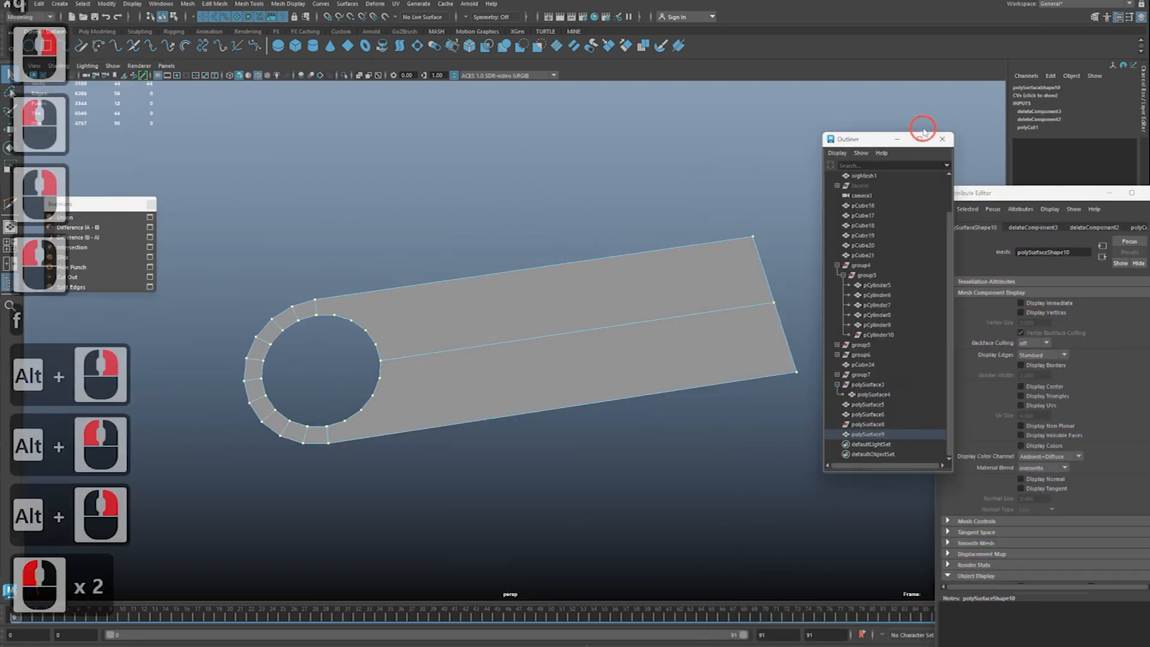
{"action": "left_click_drag", "start_coordinate": [872, 142], "coordinate": [889, 103]}
{"action": "left_click", "coordinate": [520, 286]}
Step: Flatten the vertices at the cap's cut end into a straight line and move them close to the hole
{"action": "left_click_drag", "start_coordinate": [477, 341], "coordinate": [542, 336], "text": "alt"}
{"action": "middle_click_drag", "start_coordinate": [542, 337], "coordinate": [469, 333], "text": "alt"}
{"action": "right_click_drag", "start_coordinate": [469, 333], "coordinate": [509, 338], "text": "alt"}
{"action": "left_click_drag", "start_coordinate": [509, 338], "coordinate": [516, 342], "text": "alt"}
{"action": "left_click_drag", "start_coordinate": [729, 477], "coordinate": [653, 178]}
{"action": "key", "text": "w"}
{"action": "key", "text": "r"}
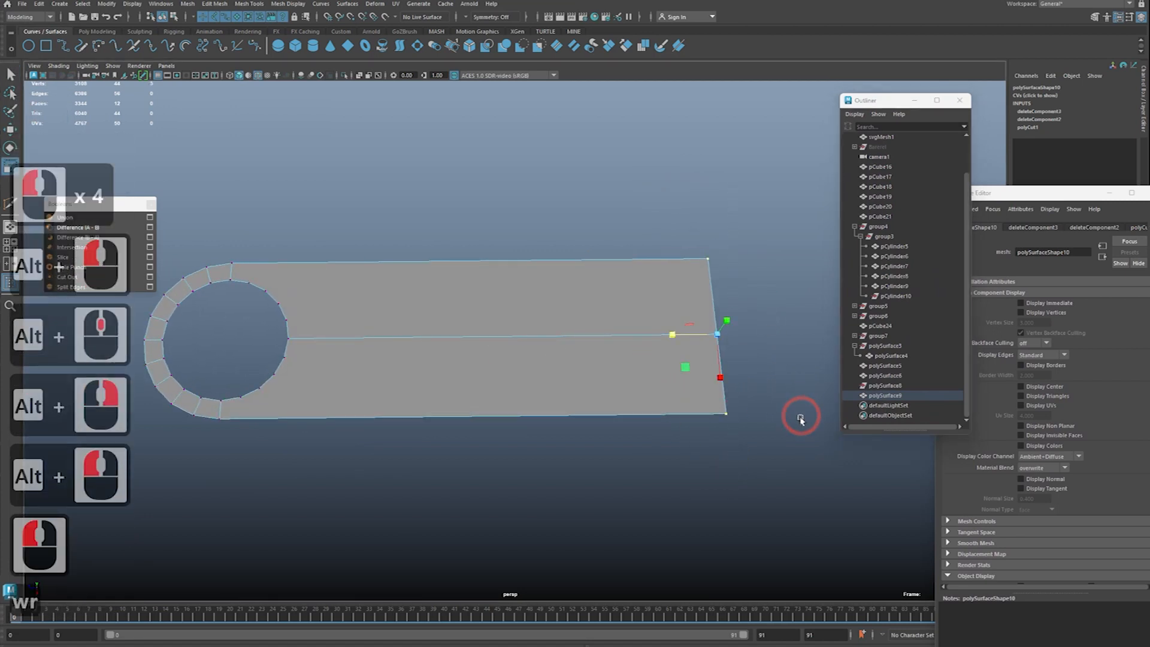
{"action": "left_click_drag", "start_coordinate": [671, 336], "coordinate": [1118, 372]}
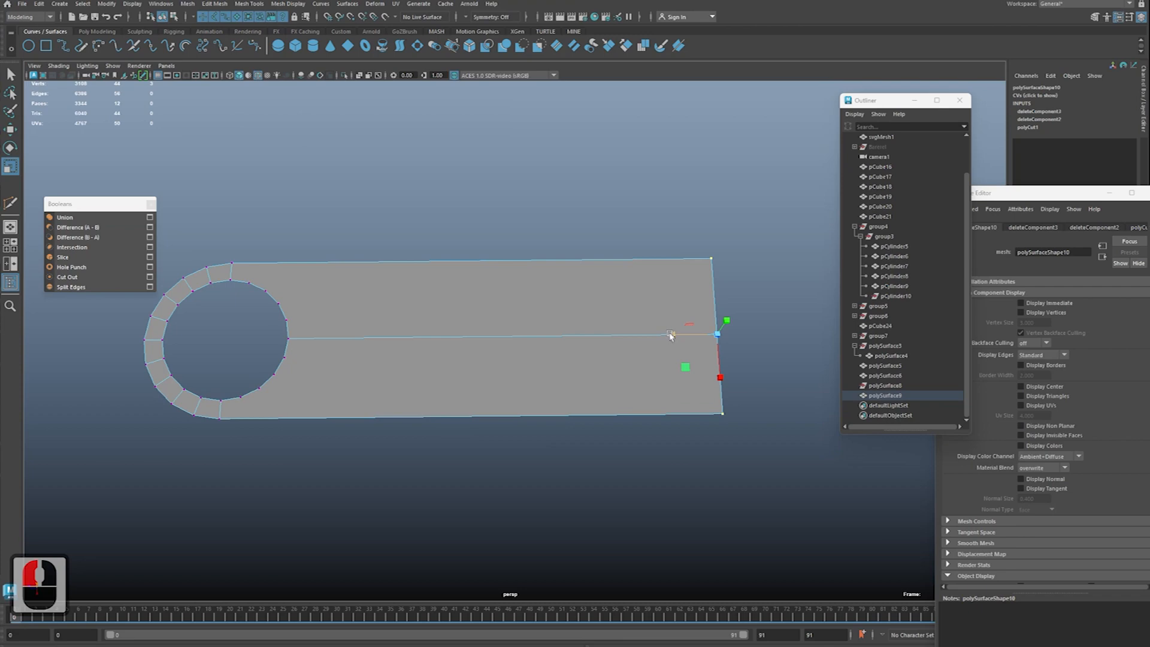
{"action": "left_click_drag", "start_coordinate": [685, 339], "coordinate": [300, 360]}
Step: Examine the shortened cap from both sides, especially the two large faces between the hole and the straight end
{"action": "middle_click_drag", "start_coordinate": [300, 374], "coordinate": [371, 336], "text": "alt"}
{"action": "right_click_drag", "start_coordinate": [371, 335], "coordinate": [408, 340], "text": "alt"}
{"action": "left_click_drag", "start_coordinate": [345, 337], "coordinate": [390, 239], "text": "alt"}
{"action": "right_click_drag", "start_coordinate": [526, 155], "coordinate": [531, 160]}
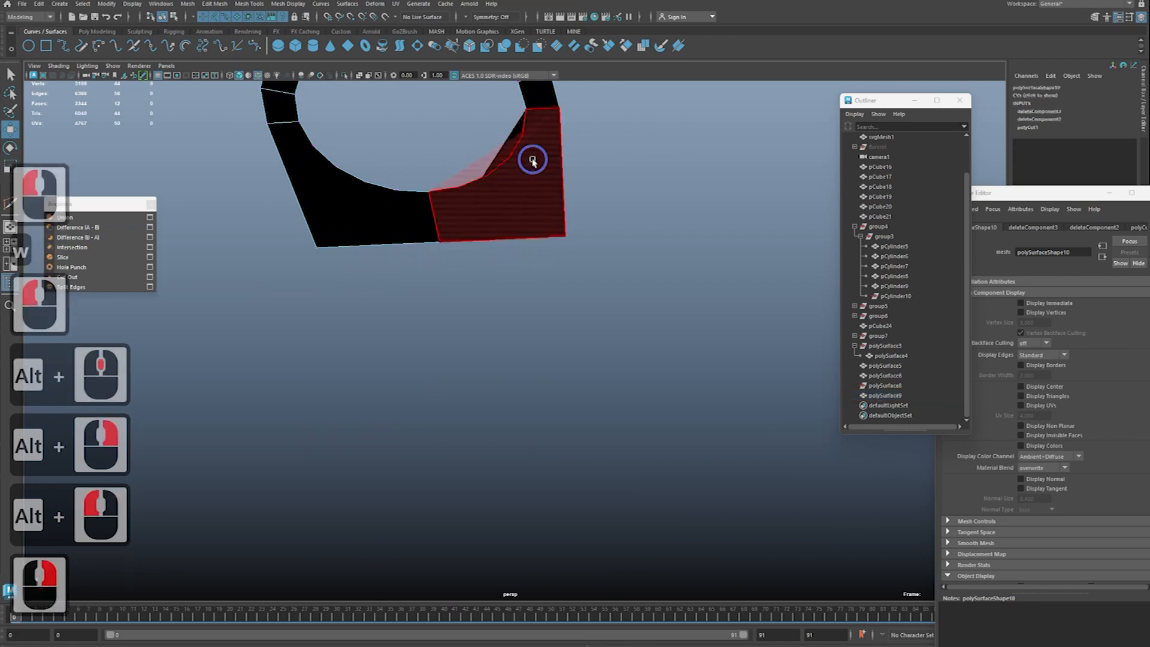
{"action": "left_click", "coordinate": [555, 182]}
{"action": "key", "text": "f"}
{"action": "left_click_drag", "start_coordinate": [583, 237], "coordinate": [538, 392], "text": "alt"}
{"action": "right_click_drag", "start_coordinate": [538, 392], "coordinate": [455, 372], "text": "alt"}
{"action": "right_click_drag", "start_coordinate": [456, 371], "coordinate": [419, 359], "text": "alt"}
{"action": "left_click_drag", "start_coordinate": [419, 359], "coordinate": [502, 363], "text": "alt"}
{"action": "right_click_drag", "start_coordinate": [502, 363], "coordinate": [540, 353], "text": "alt"}
{"action": "key", "text": "q"}
{"action": "right_click_drag", "start_coordinate": [539, 262], "coordinate": [487, 267]}
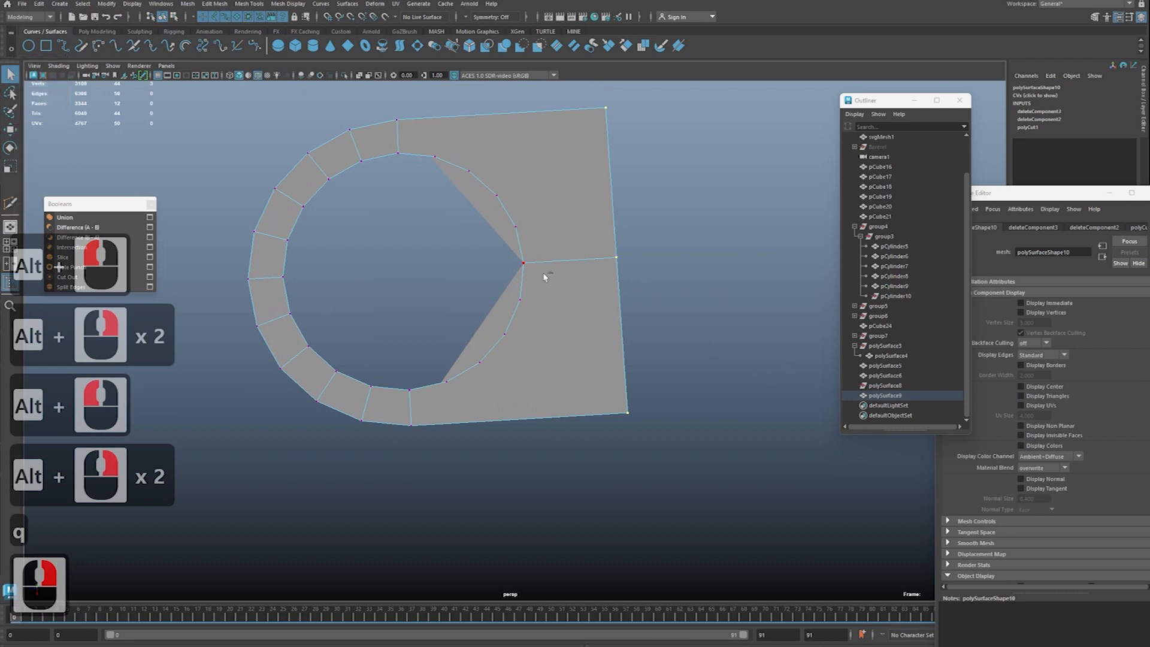
{"action": "key", "text": "ctrl+2"}
{"action": "left_click_drag", "start_coordinate": [522, 263], "coordinate": [579, 271]}
{"action": "left_click", "coordinate": [620, 415]}
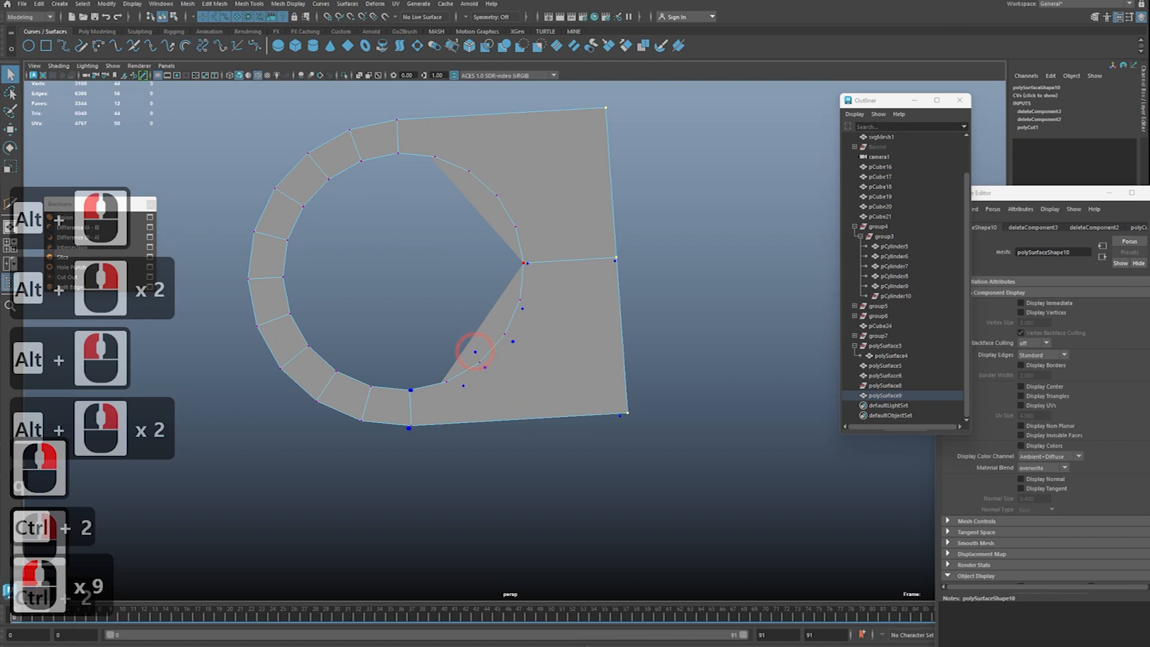
{"action": "key", "text": "Escape"}
{"action": "key", "text": "ctrl+2"}
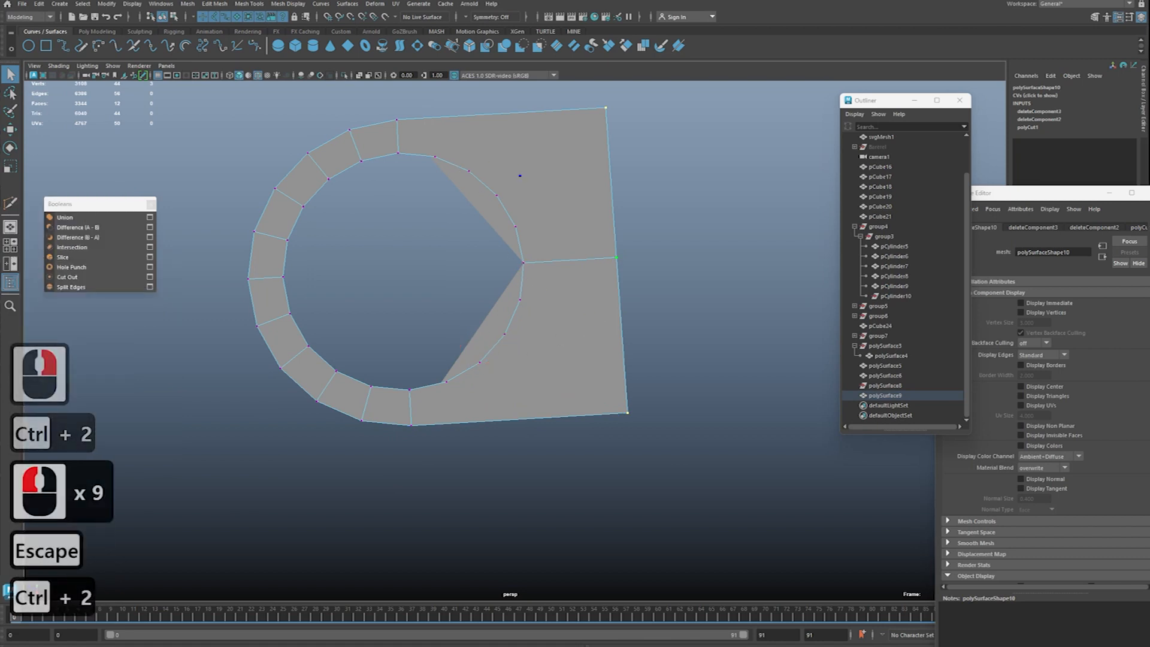
{"action": "key", "text": "shift+2"}
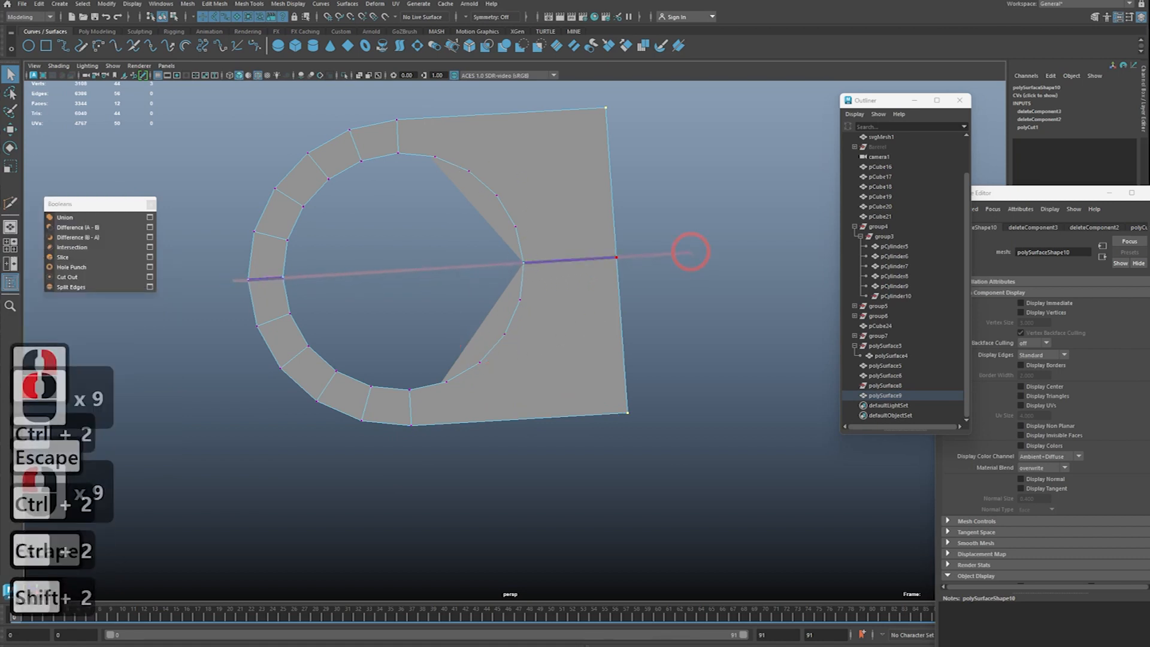
{"action": "left_click_drag", "start_coordinate": [690, 251], "coordinate": [693, 254], "text": "shift"}
{"action": "key", "text": "ctrl+z"}
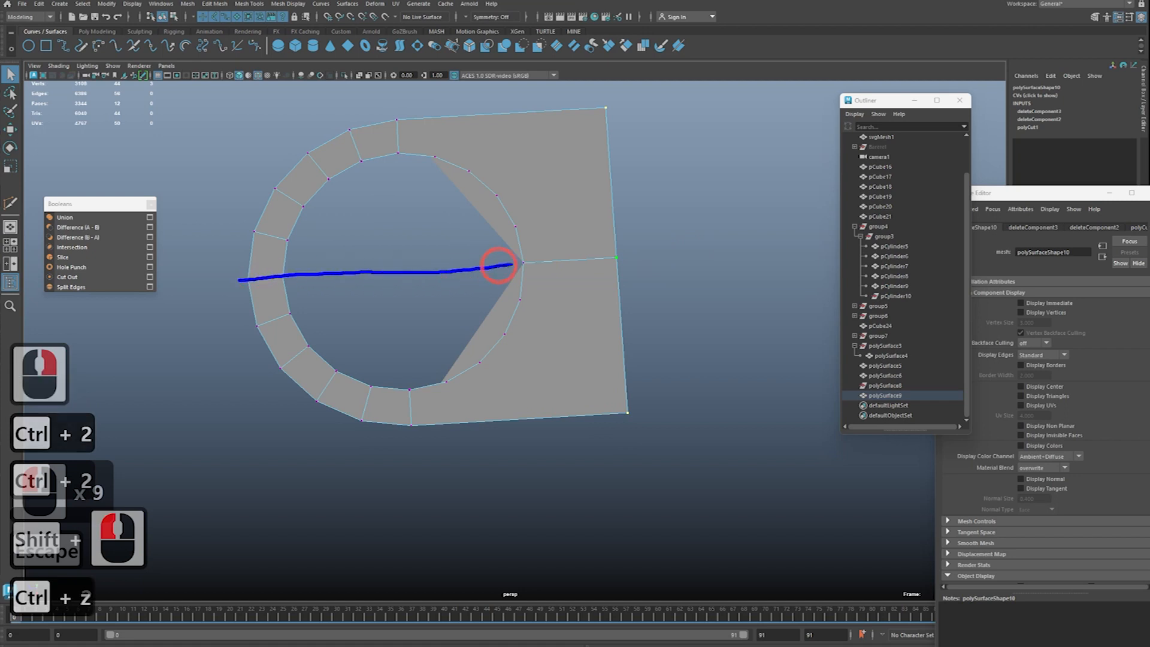
{"action": "left_click_drag", "start_coordinate": [494, 265], "coordinate": [662, 244]}
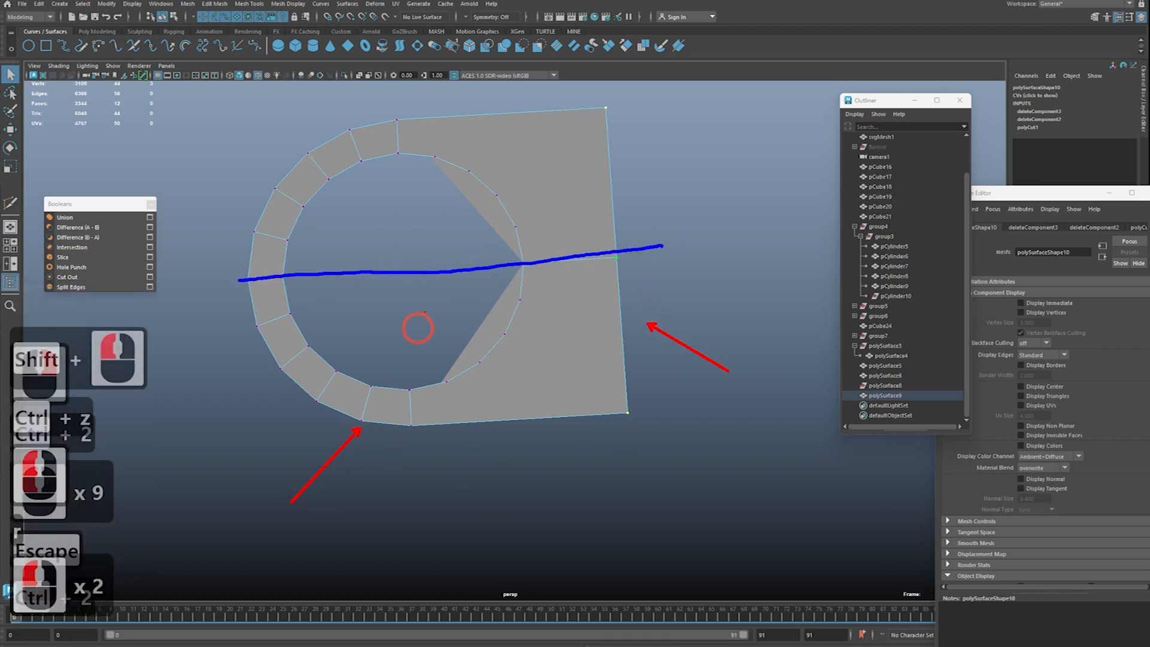
{"action": "key", "text": "Escape"}
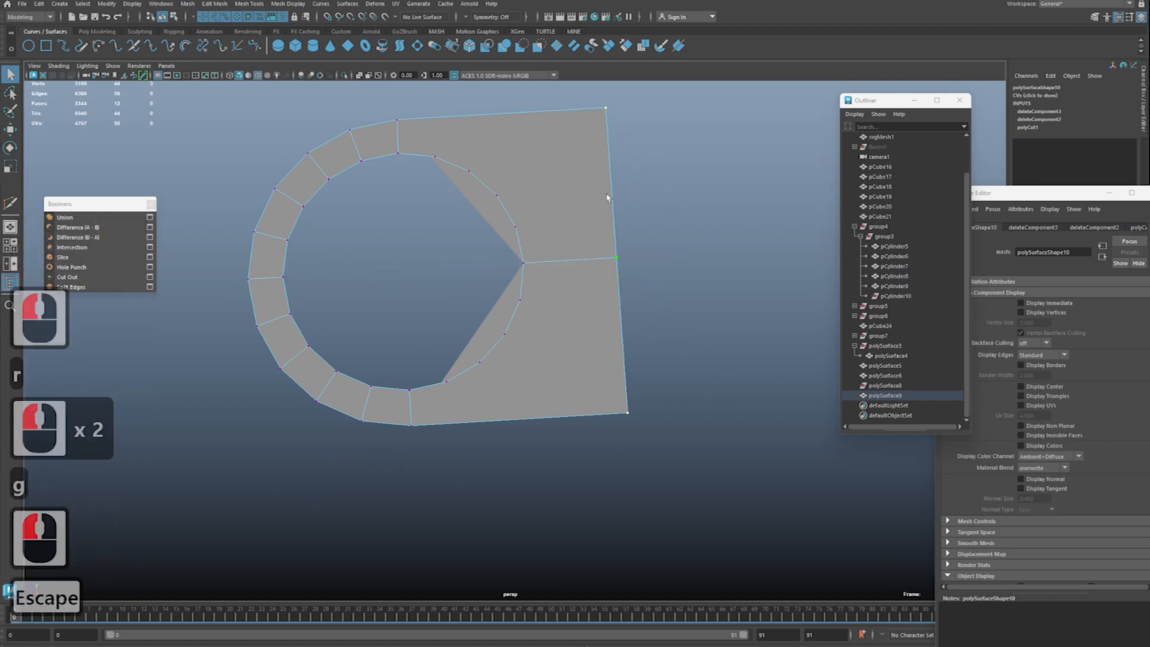
Step: Cut an edge with Multi-Cut from the first unconnected vertex on the hole's lower side to the cap's lower edge
{"action": "right_click_drag", "start_coordinate": [538, 302], "coordinate": [470, 300], "text": "shift"}
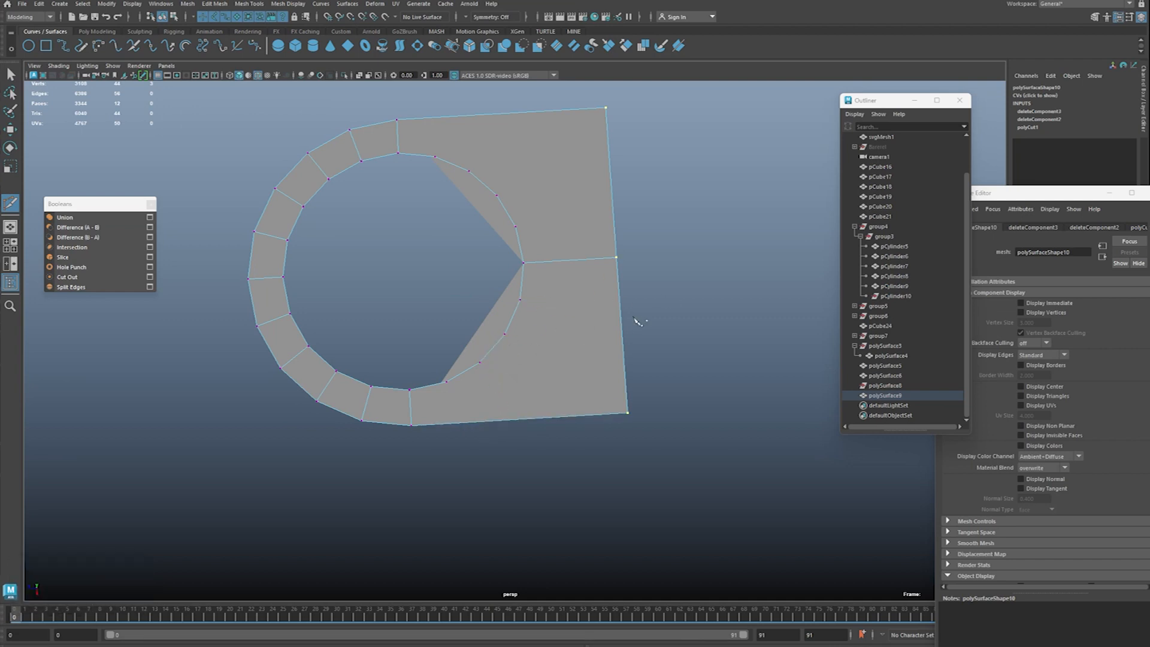
{"action": "left_click", "coordinate": [446, 382]}
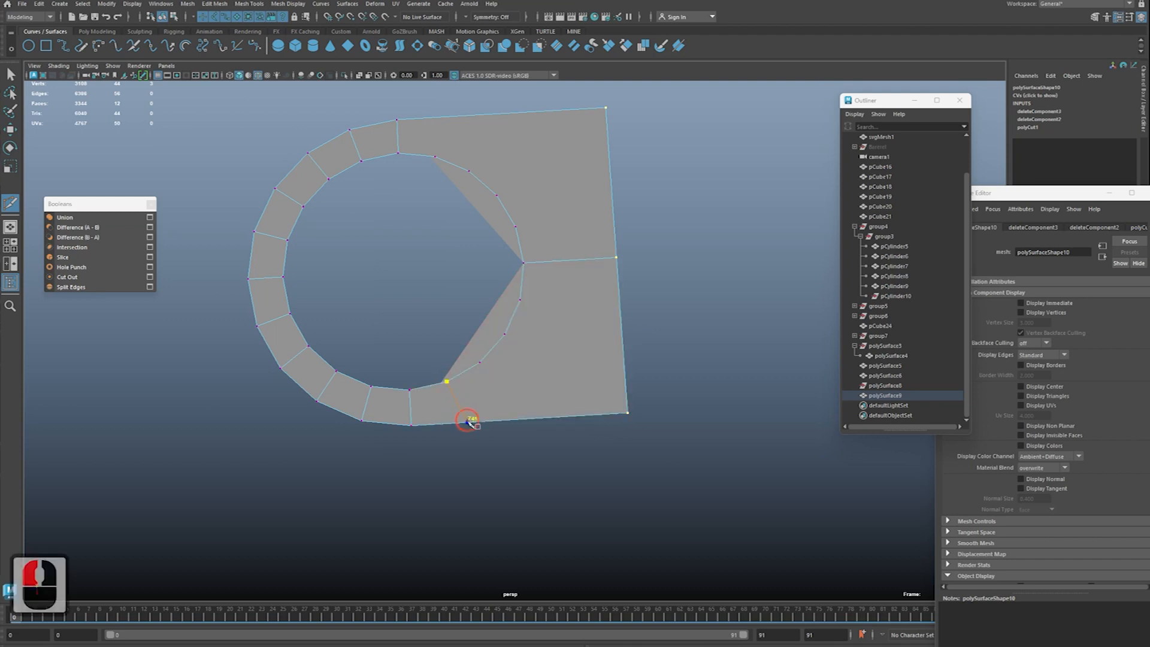
{"action": "left_click", "coordinate": [470, 423]}
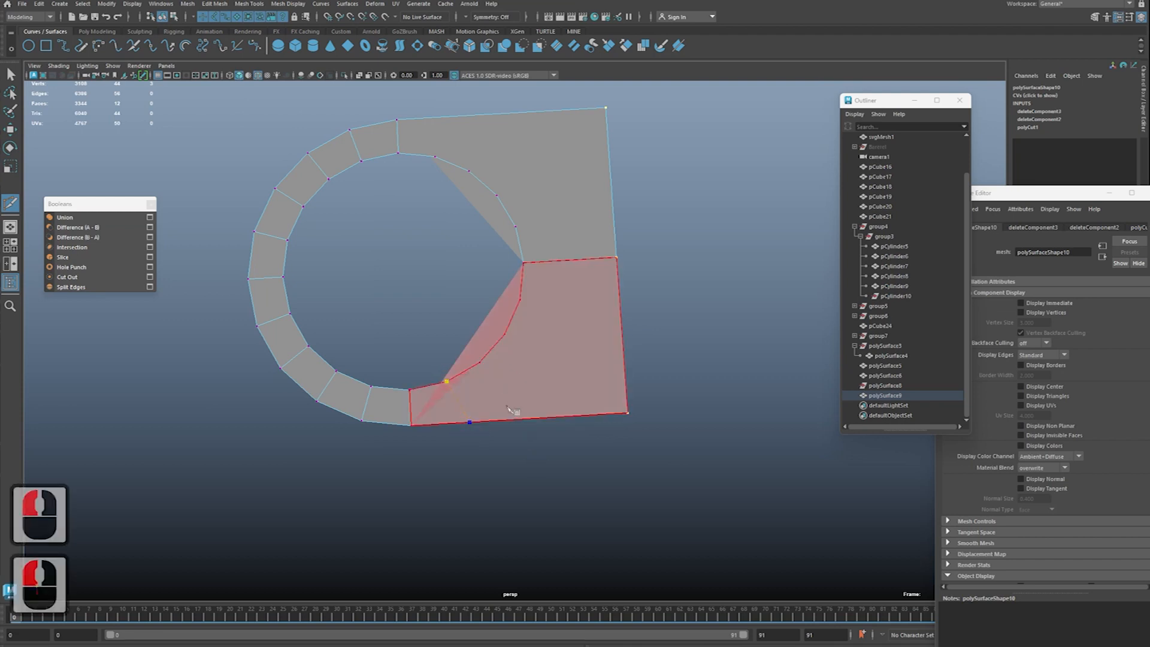
{"action": "key", "text": "y"}
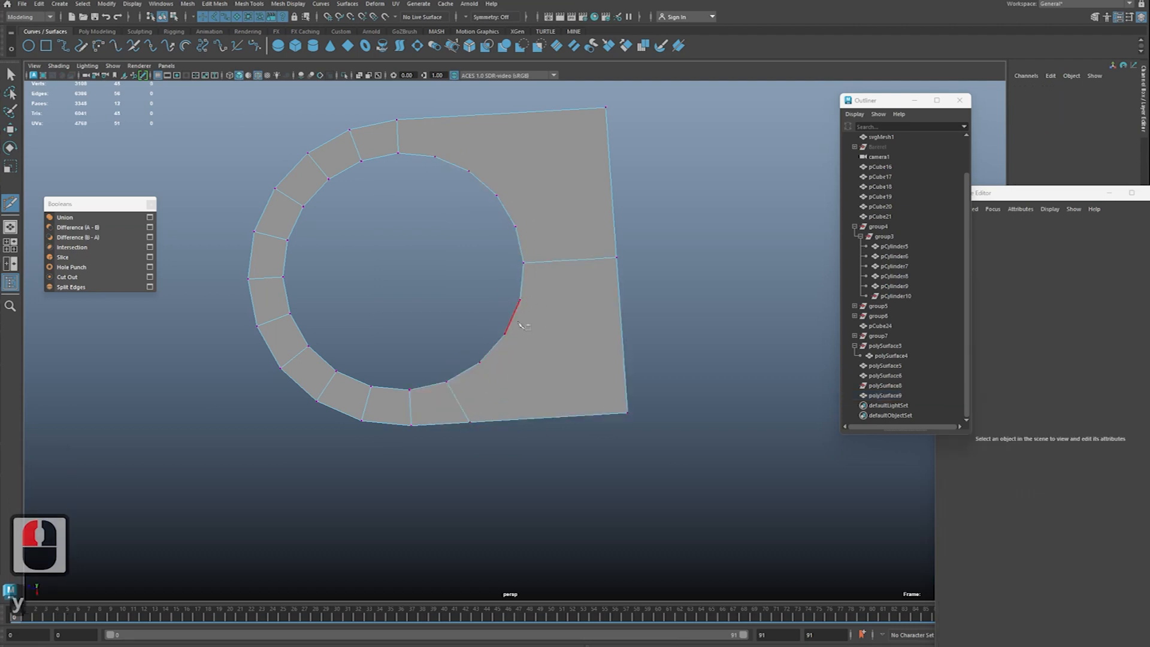
Step: Cut a roughly horizontal edge from the hole vertex just below the centre line to the cap's straight end edge
{"action": "left_click", "coordinate": [520, 301]}
{"action": "left_click", "coordinate": [618, 293]}
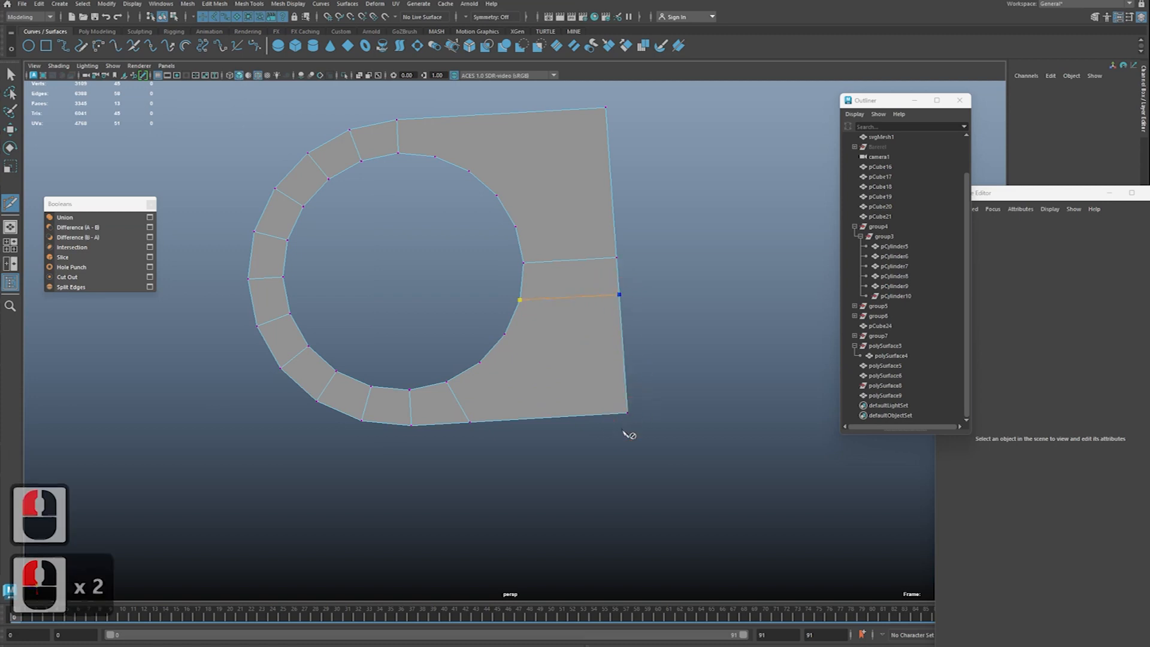
{"action": "key", "text": "ctrl+z"}
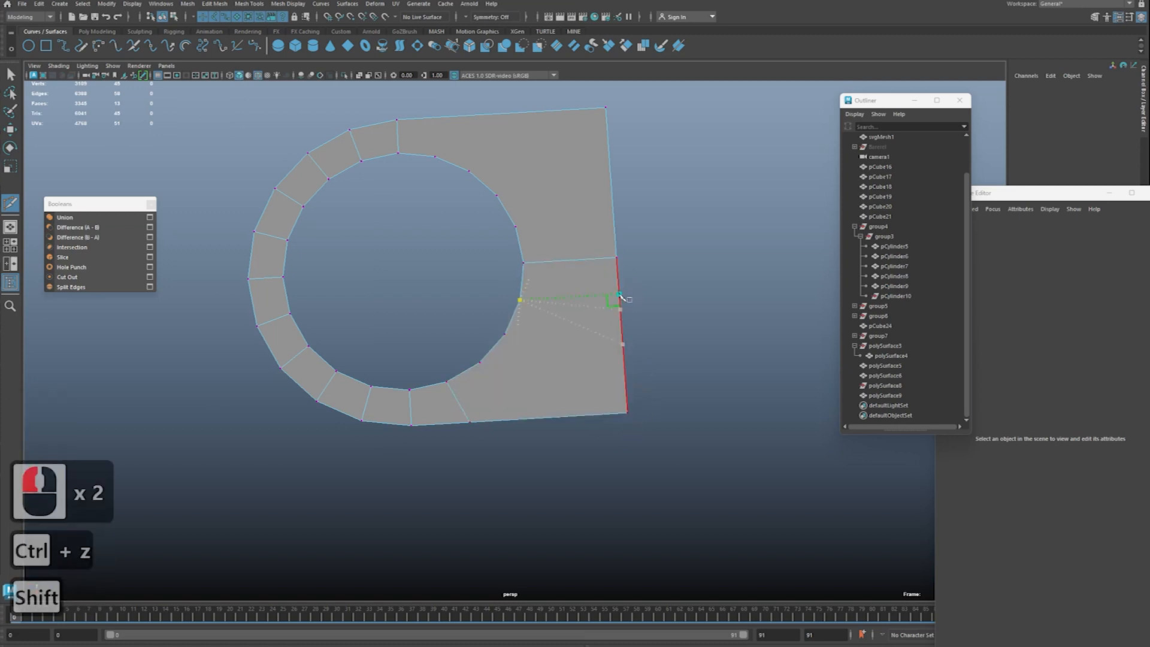
{"action": "left_click", "coordinate": [630, 413]}
{"action": "key", "text": "ctrl+z"}
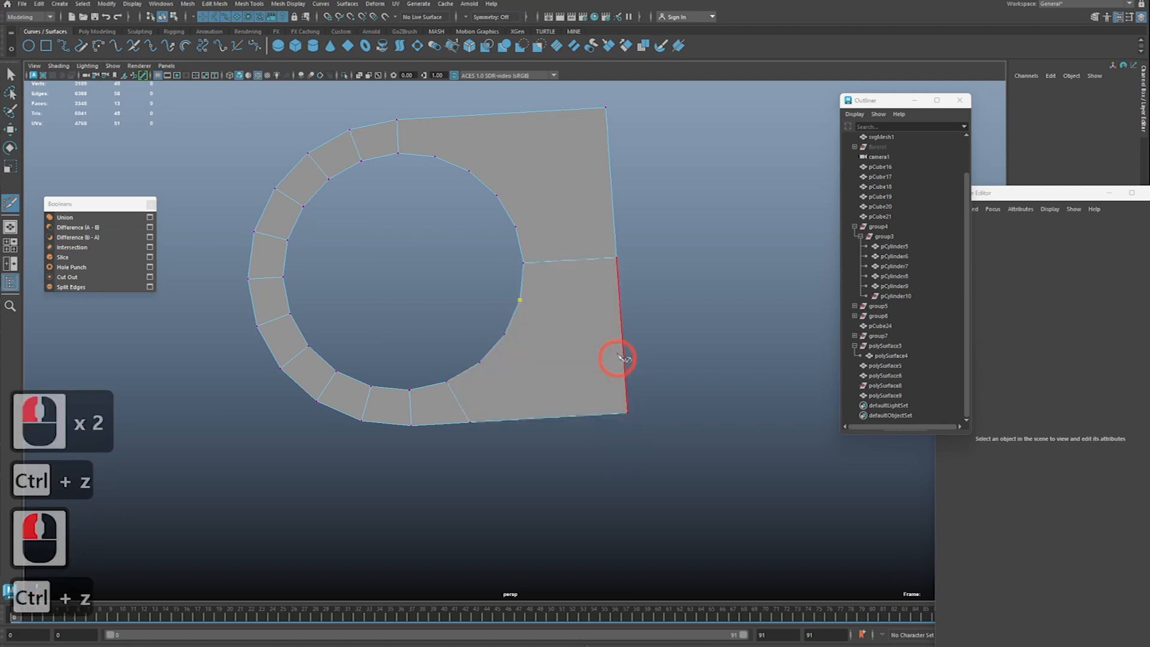
{"action": "left_click", "coordinate": [621, 298]}
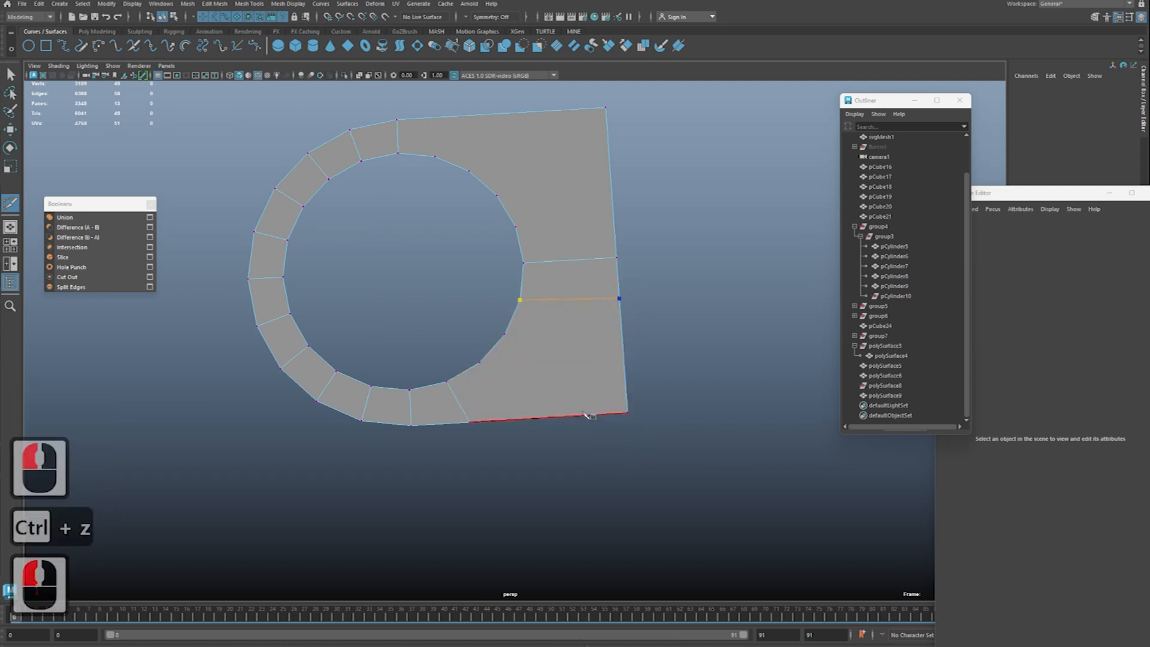
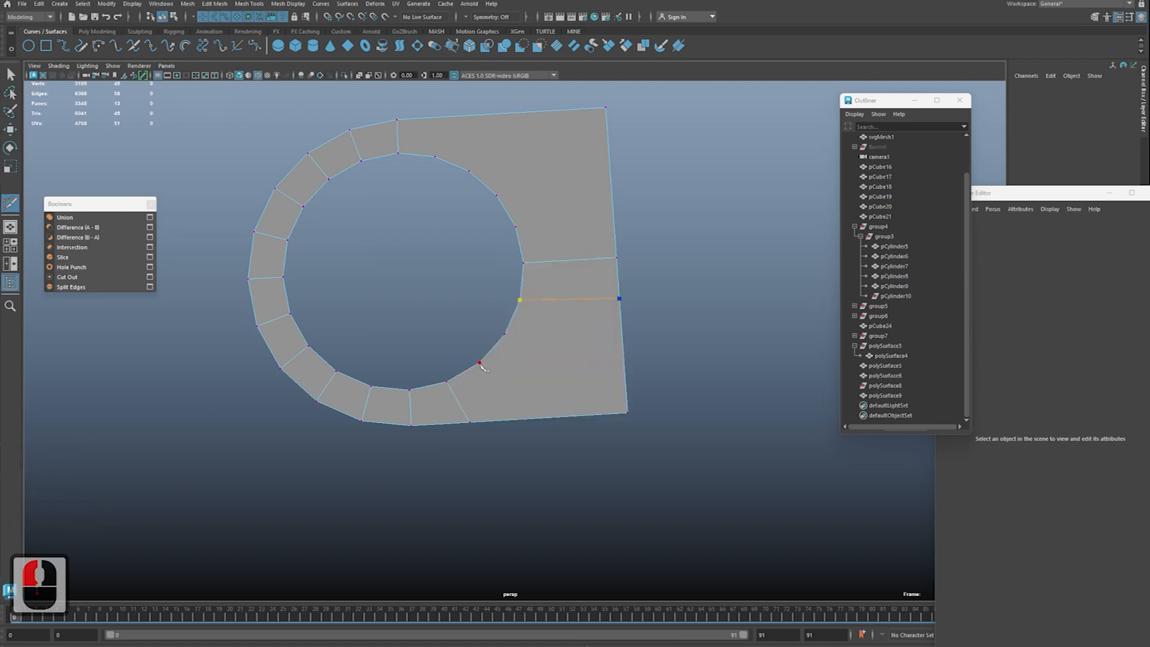
{"action": "left_click", "coordinate": [479, 364]}
{"action": "key", "text": "ctrl+z"}
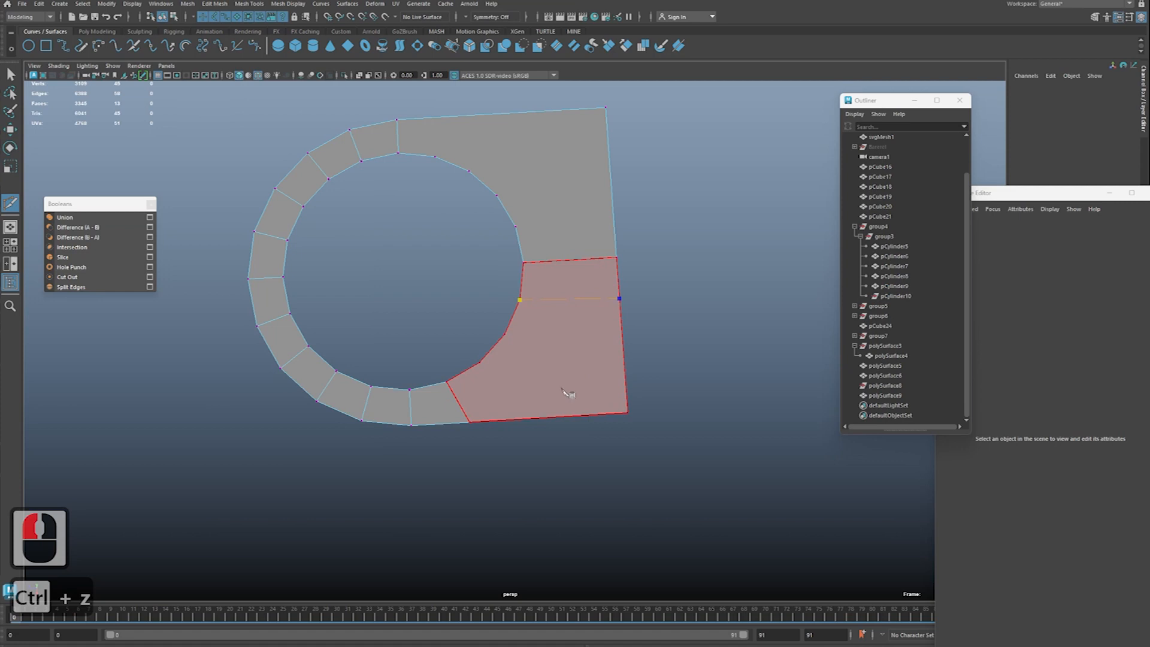
{"action": "key", "text": "y"}
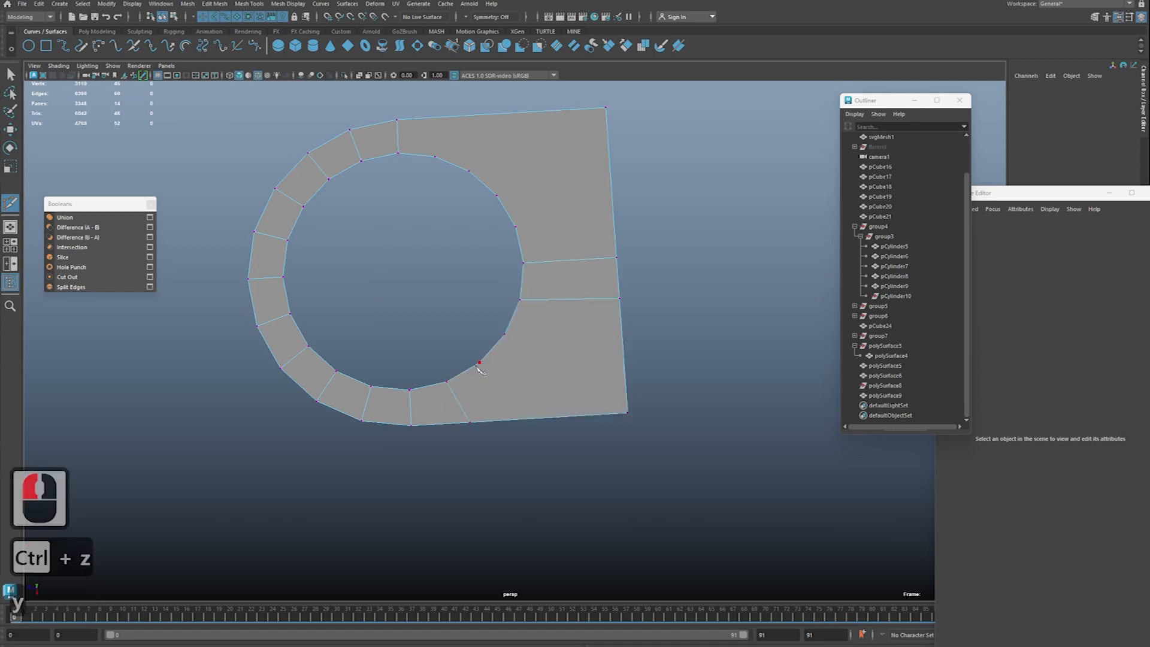
Step: Cut a horizontal edge with Multi-Cut from the next lower hole vertex to the cap's straight end edge
{"action": "left_click", "coordinate": [507, 335]}
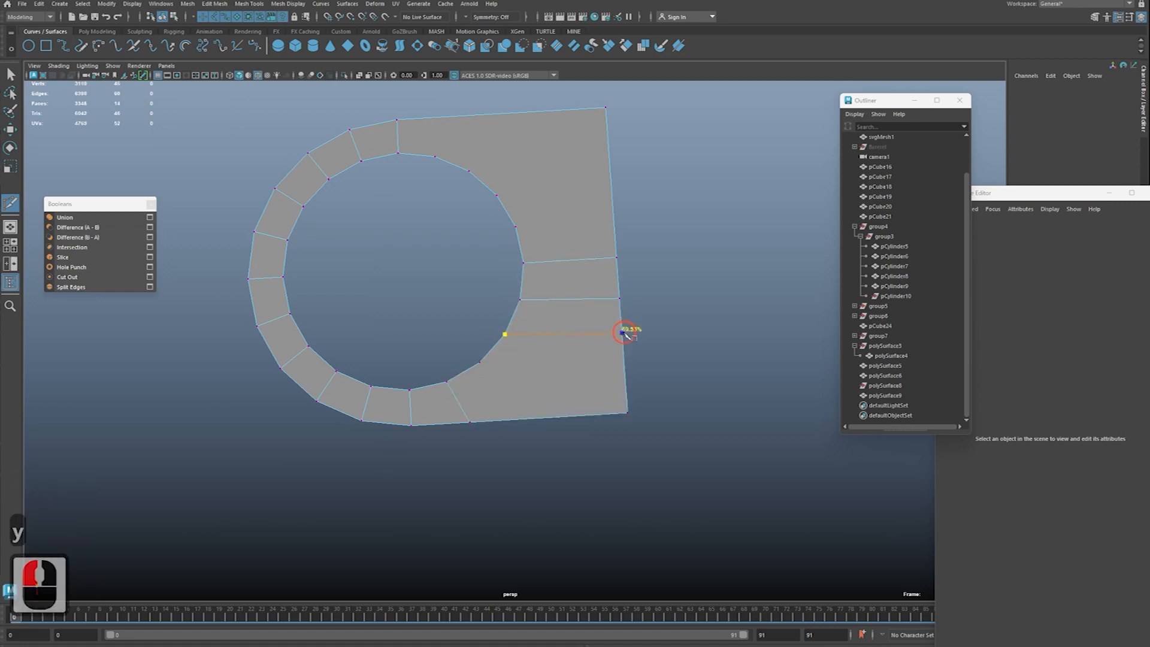
{"action": "left_click", "coordinate": [623, 339]}
{"action": "key", "text": "t"}
{"action": "key", "text": "y"}
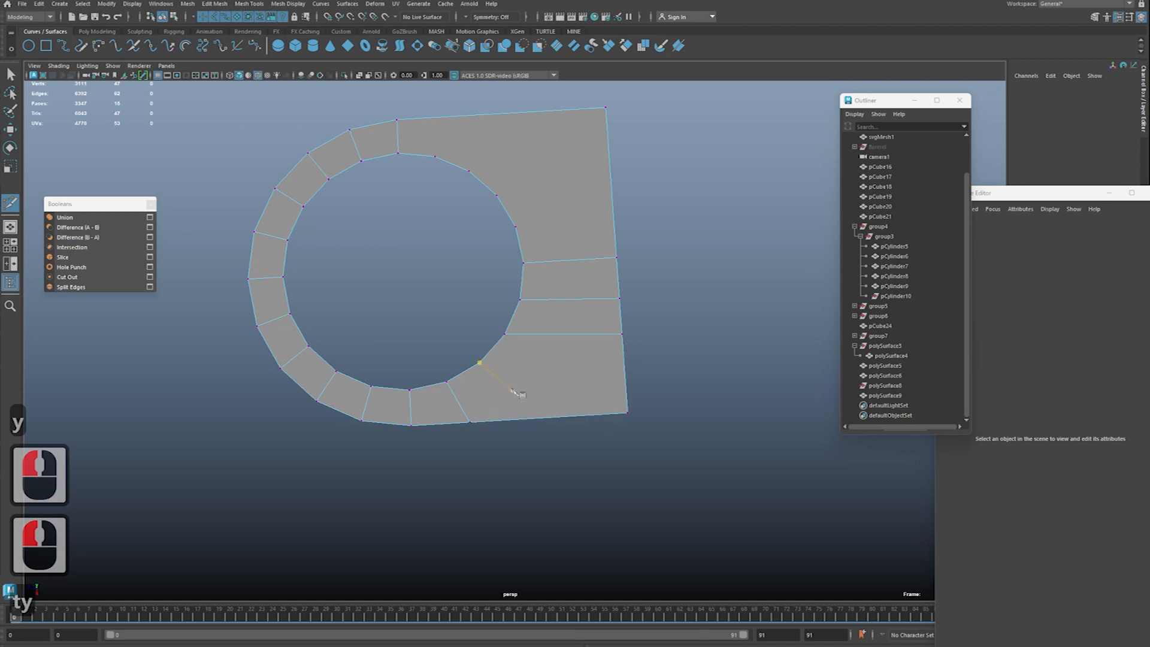
Step: Cut a diagonal edge from the last unconnected vertex on the hole's lower side to the cap's lower corner and leave Multi-Cut
{"action": "left_click", "coordinate": [480, 362]}
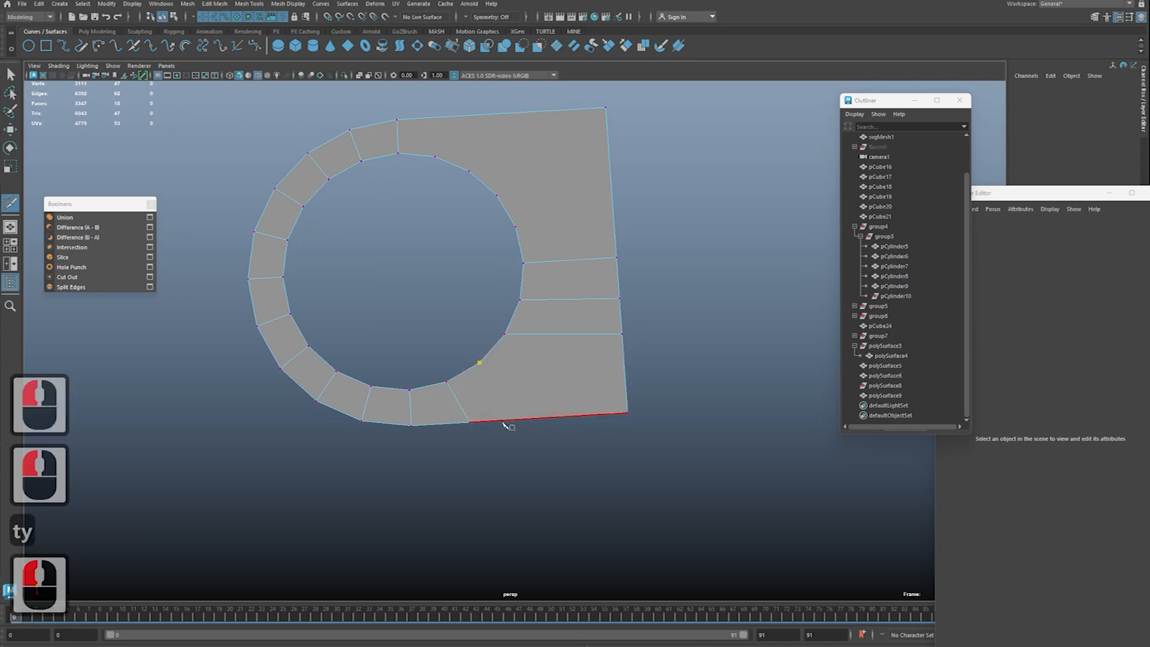
{"action": "left_click", "coordinate": [627, 412]}
{"action": "key", "text": "q"}
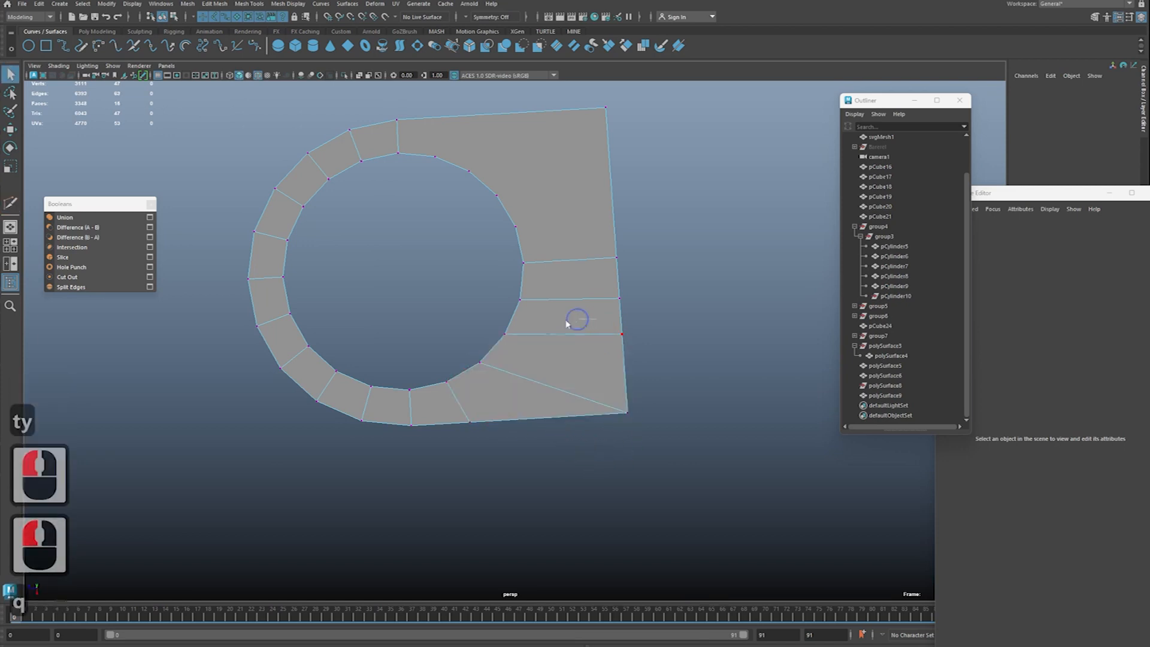
{"action": "left_click", "coordinate": [513, 372]}
{"action": "key", "text": "w"}
{"action": "left_click", "coordinate": [625, 415]}
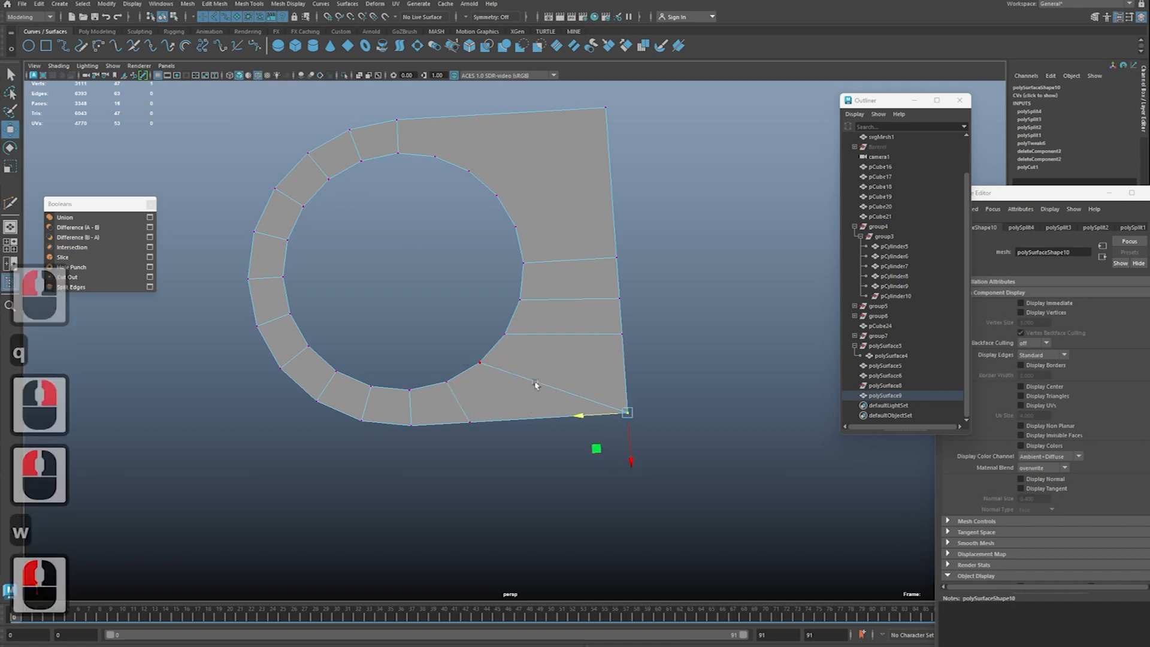
{"action": "key", "text": "q"}
Step: Select all vertices along the cap's straight end and move them closer to the hole
{"action": "left_click", "coordinate": [511, 272]}
{"action": "left_click_drag", "start_coordinate": [511, 272], "coordinate": [108, 305], "text": "alt"}
{"action": "right_click_drag", "start_coordinate": [260, 336], "coordinate": [371, 360], "text": "alt"}
{"action": "middle_click_drag", "start_coordinate": [451, 372], "coordinate": [486, 424], "text": "alt"}
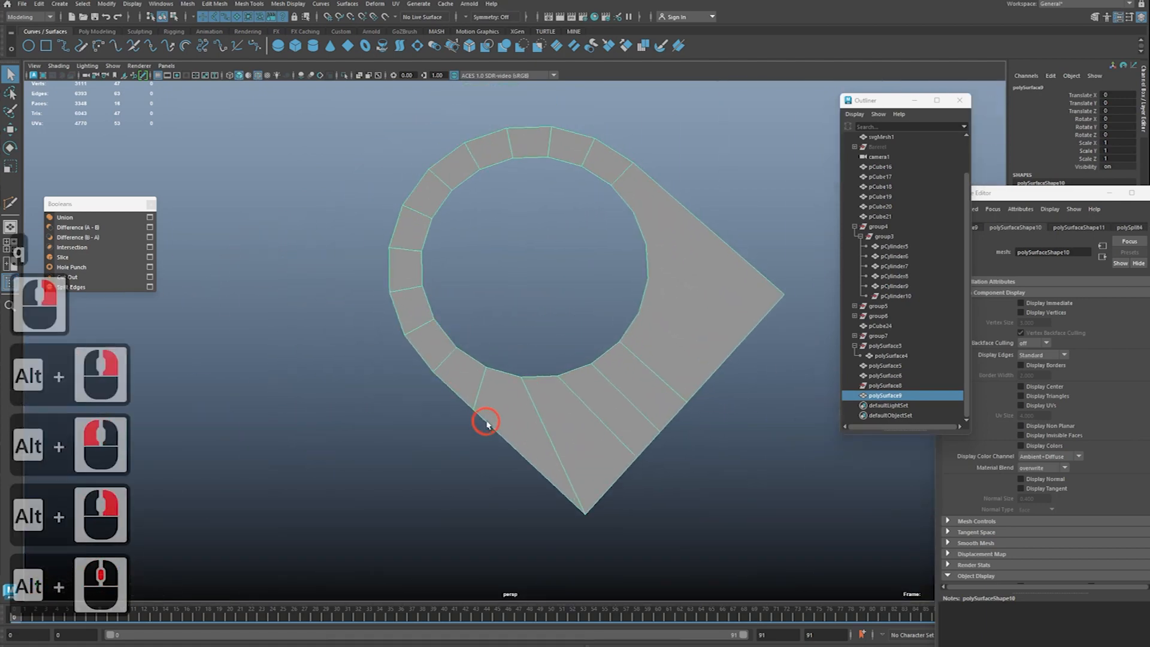
{"action": "left_click_drag", "start_coordinate": [486, 424], "coordinate": [545, 432], "text": "alt"}
{"action": "key", "text": "q"}
{"action": "right_click", "coordinate": [638, 346]}
{"action": "right_click_drag", "start_coordinate": [636, 346], "coordinate": [592, 345]}
{"action": "right_click_drag", "start_coordinate": [745, 398], "coordinate": [650, 392], "text": "alt"}
{"action": "middle_click_drag", "start_coordinate": [649, 392], "coordinate": [612, 408], "text": "alt"}
{"action": "right_click_drag", "start_coordinate": [613, 408], "coordinate": [581, 409], "text": "alt"}
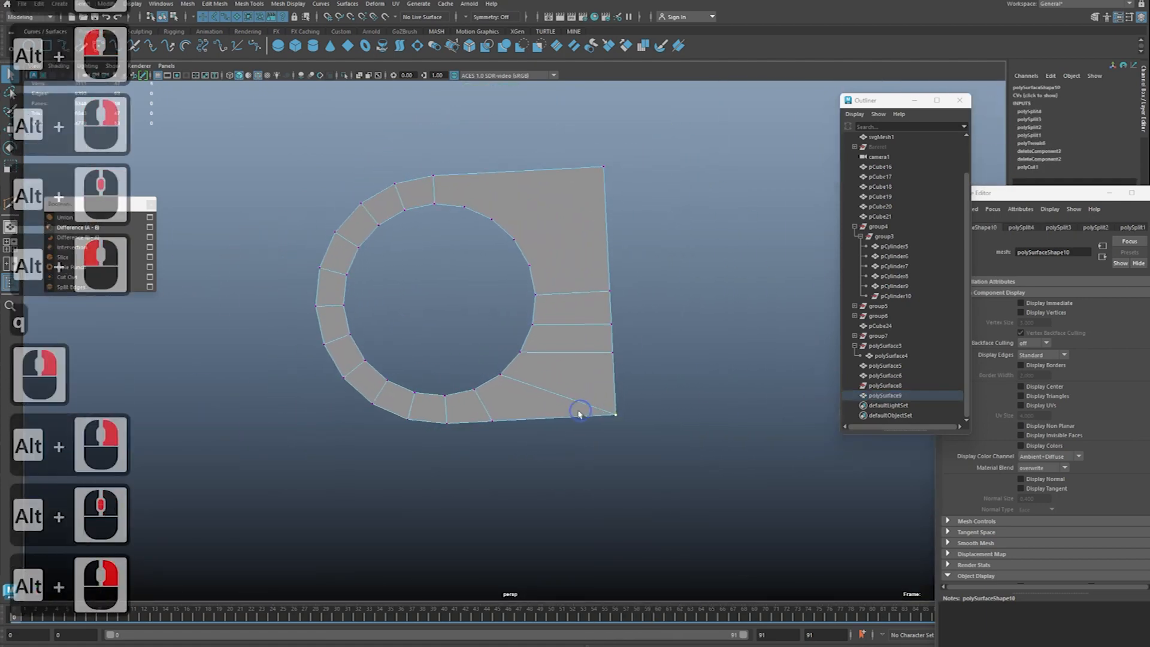
{"action": "left_click_drag", "start_coordinate": [580, 409], "coordinate": [595, 419], "text": "alt"}
{"action": "left_click_drag", "start_coordinate": [701, 445], "coordinate": [630, 322]}
{"action": "left_click_drag", "start_coordinate": [561, 142], "coordinate": [560, 140]}
{"action": "left_click_drag", "start_coordinate": [756, 328], "coordinate": [707, 347], "text": "alt"}
{"action": "key", "text": "w"}
{"action": "left_click_drag", "start_coordinate": [572, 308], "coordinate": [525, 300]}
{"action": "middle_click_drag", "start_coordinate": [605, 354], "coordinate": [588, 372], "text": "alt"}
{"action": "right_click_drag", "start_coordinate": [588, 373], "coordinate": [608, 385], "text": "alt"}
{"action": "middle_click_drag", "start_coordinate": [608, 385], "coordinate": [600, 392], "text": "alt"}
{"action": "right_click_drag", "start_coordinate": [601, 393], "coordinate": [609, 405], "text": "alt"}
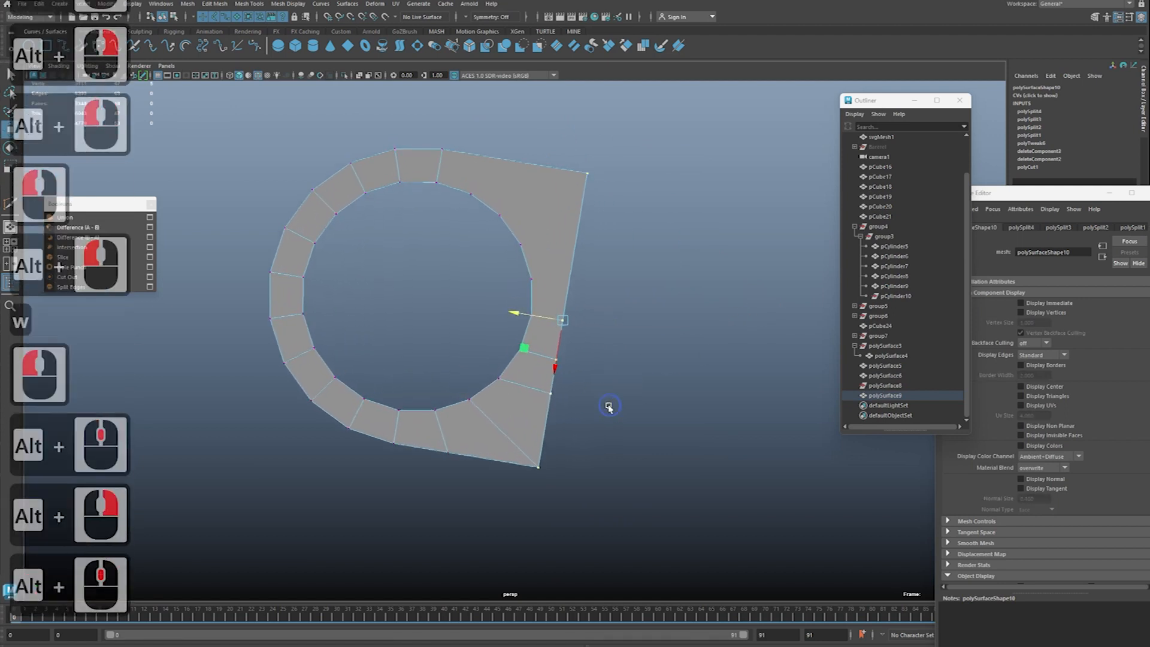
{"action": "middle_click_drag", "start_coordinate": [609, 405], "coordinate": [611, 413], "text": "alt"}
{"action": "right_click_drag", "start_coordinate": [554, 422], "coordinate": [581, 444], "text": "alt"}
Step: Examine the faces between the hole and the cap's recut corner from several angles
{"action": "left_click", "coordinate": [551, 495]}
{"action": "left_click_drag", "start_coordinate": [525, 478], "coordinate": [502, 475], "text": "alt"}
{"action": "middle_click_drag", "start_coordinate": [520, 472], "coordinate": [529, 485], "text": "alt"}
{"action": "mouse_move", "coordinate": [529, 486]}
{"action": "left_mouse_down", "text": "alt"}
{"action": "mouse_move", "coordinate": [556, 485]}
{"action": "mouse_move", "coordinate": [566, 467]}
{"action": "mouse_move", "coordinate": [508, 442]}
{"action": "left_mouse_up", "text": "alt"}
{"action": "key", "text": "ctrl+2"}
{"action": "mouse_move", "coordinate": [525, 412]}
{"action": "left_mouse_down"}
{"action": "mouse_move", "coordinate": [504, 447]}
{"action": "mouse_move", "coordinate": [534, 481]}
{"action": "mouse_move", "coordinate": [603, 489]}
{"action": "left_mouse_up"}
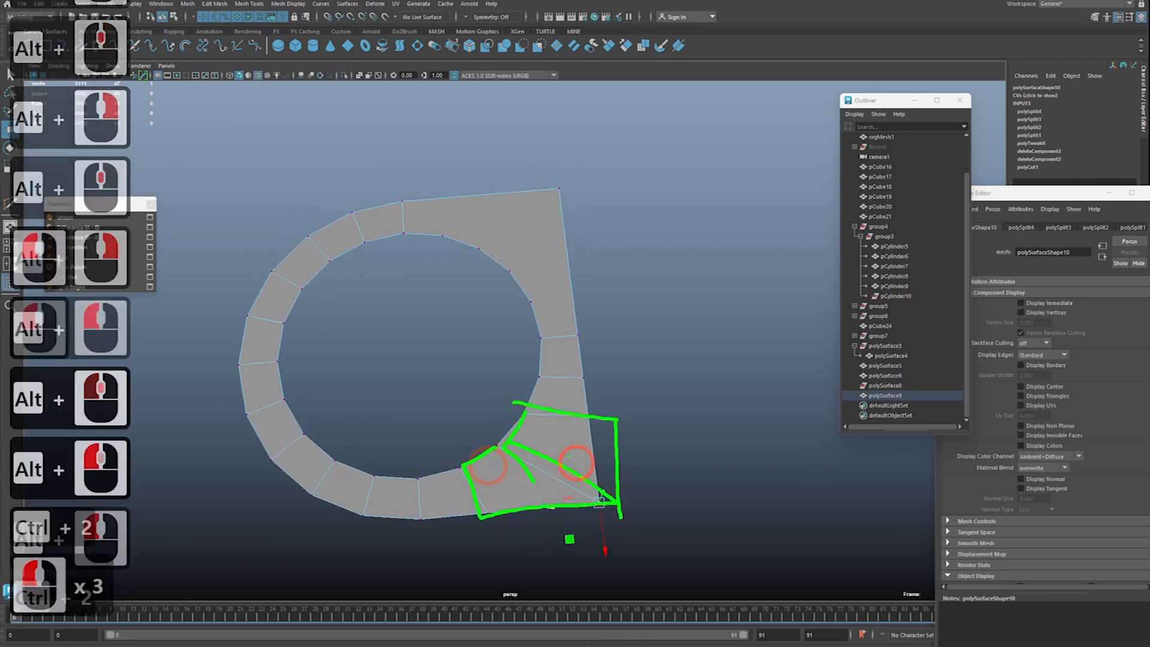
{"action": "key", "text": "ctrl+z"}
{"action": "key", "text": "ctrl+z"}
{"action": "mouse_move", "coordinate": [522, 411]}
{"action": "left_mouse_down"}
{"action": "mouse_move", "coordinate": [592, 421]}
{"action": "mouse_move", "coordinate": [600, 507]}
{"action": "mouse_move", "coordinate": [506, 458]}
{"action": "mouse_move", "coordinate": [537, 376]}
{"action": "mouse_move", "coordinate": [581, 375]}
{"action": "left_mouse_up"}
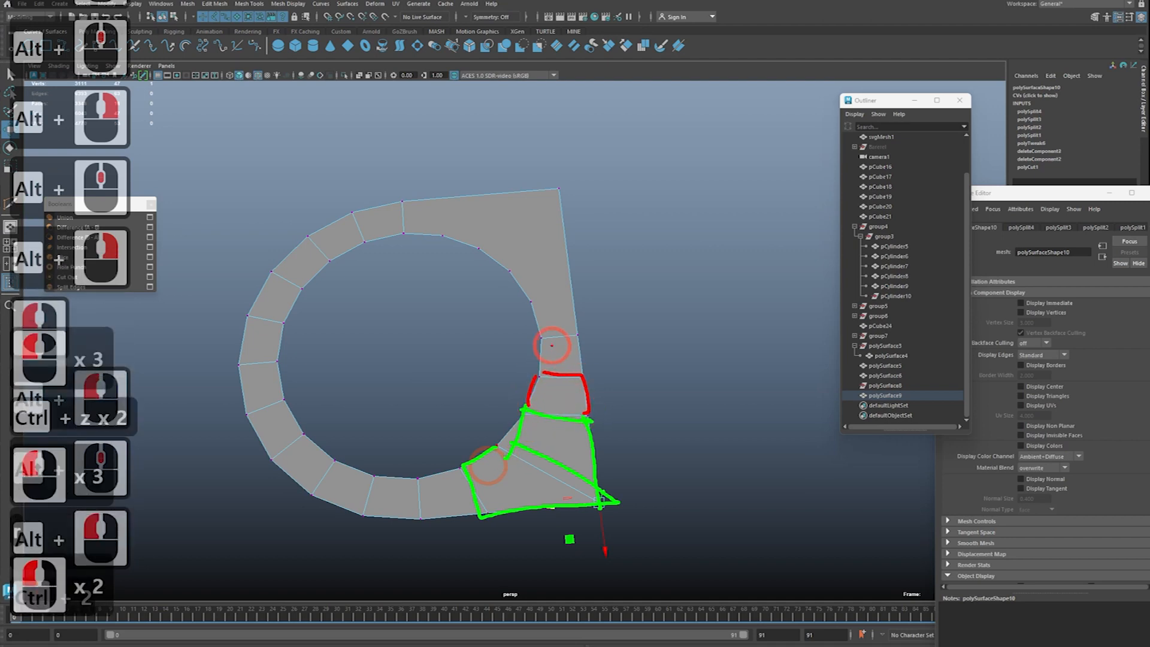
{"action": "key", "text": "Escape"}
{"action": "mouse_move", "coordinate": [598, 419]}
{"action": "left_mouse_down", "text": "alt"}
{"action": "mouse_move", "coordinate": [519, 326]}
{"action": "mouse_move", "coordinate": [564, 303]}
{"action": "mouse_move", "coordinate": [435, 284]}
{"action": "mouse_move", "coordinate": [570, 274]}
{"action": "mouse_move", "coordinate": [635, 292]}
{"action": "left_mouse_up", "text": "alt"}
{"action": "key", "text": "q"}
{"action": "key", "text": "q"}
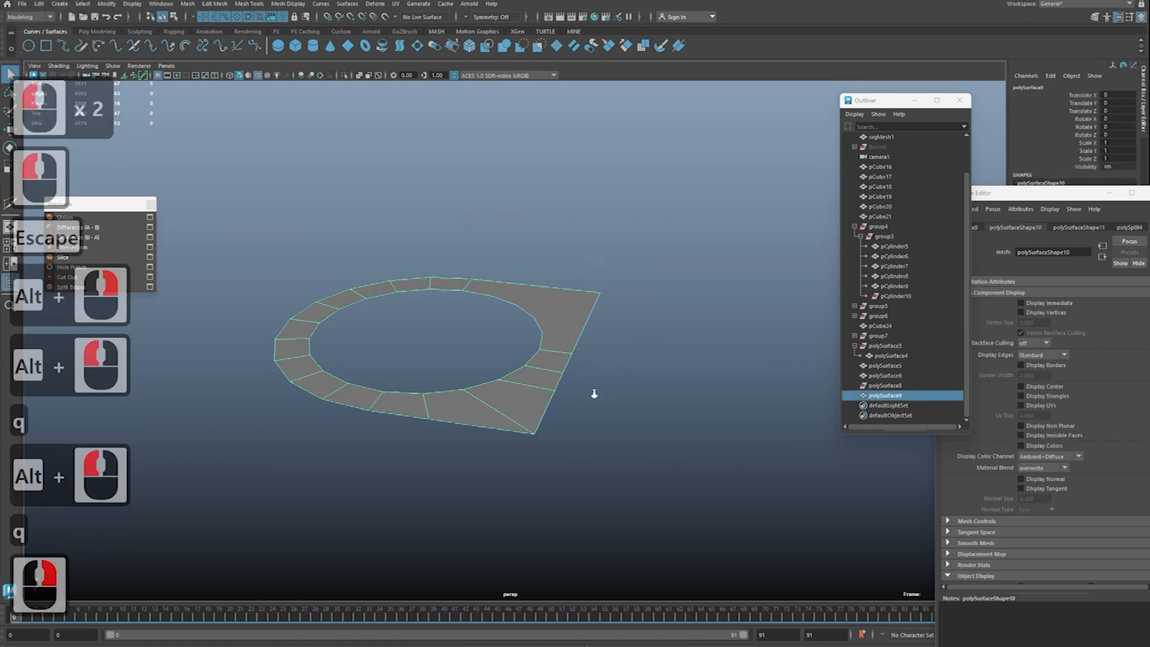
{"action": "right_click_drag", "start_coordinate": [593, 397], "coordinate": [362, 395], "text": "alt"}
{"action": "left_click_drag", "start_coordinate": [362, 396], "coordinate": [503, 367], "text": "alt"}
{"action": "right_click_drag", "start_coordinate": [503, 367], "coordinate": [496, 372], "text": "alt"}
{"action": "left_click_drag", "start_coordinate": [495, 372], "coordinate": [529, 344], "text": "alt"}
{"action": "right_click_drag", "start_coordinate": [529, 344], "coordinate": [590, 376], "text": "alt"}
{"action": "middle_click_drag", "start_coordinate": [554, 400], "coordinate": [534, 440], "text": "alt"}
{"action": "right_click_drag", "start_coordinate": [534, 440], "coordinate": [558, 433], "text": "alt"}
{"action": "left_click_drag", "start_coordinate": [558, 432], "coordinate": [519, 445], "text": "alt"}
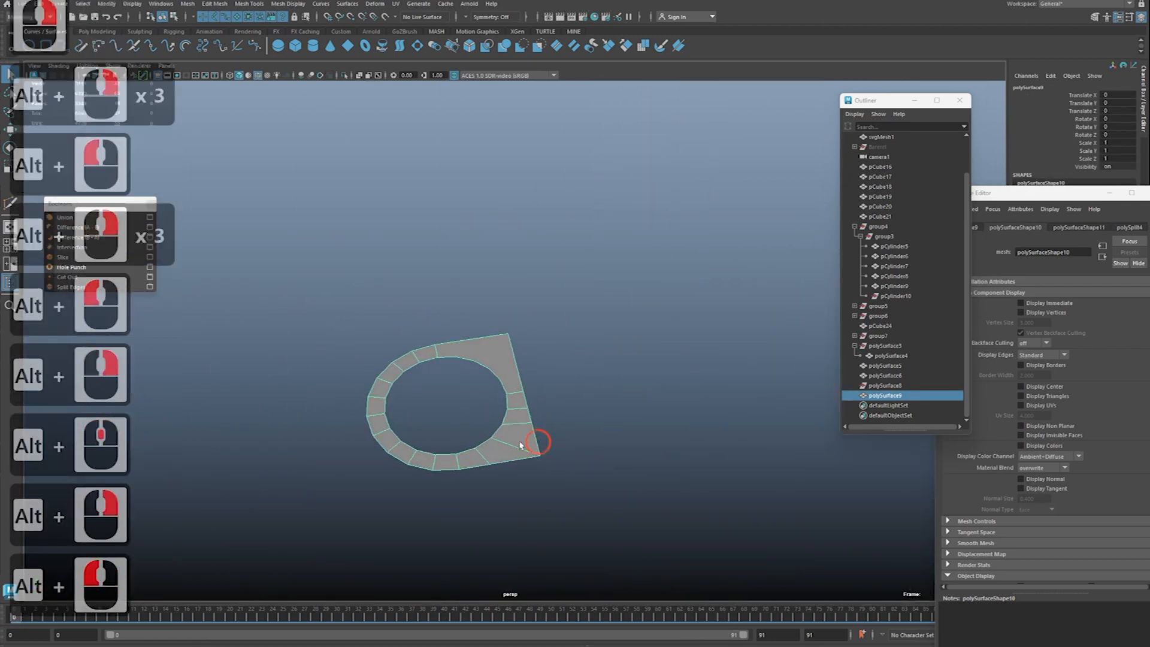
{"action": "right_click_drag", "start_coordinate": [520, 446], "coordinate": [544, 442], "text": "alt"}
{"action": "left_click_drag", "start_coordinate": [543, 442], "coordinate": [557, 405], "text": "alt"}
Step: Select all faces of the cap's half that still contains the uncut large face and delete them
{"action": "key", "text": "q"}
{"action": "right_click_drag", "start_coordinate": [505, 371], "coordinate": [506, 396]}
{"action": "left_click_drag", "start_coordinate": [509, 389], "coordinate": [492, 408], "text": "alt"}
{"action": "middle_click_drag", "start_coordinate": [493, 408], "coordinate": [498, 435], "text": "alt"}
{"action": "left_click_drag", "start_coordinate": [497, 435], "coordinate": [539, 446], "text": "alt"}
{"action": "left_click_drag", "start_coordinate": [501, 278], "coordinate": [500, 276]}
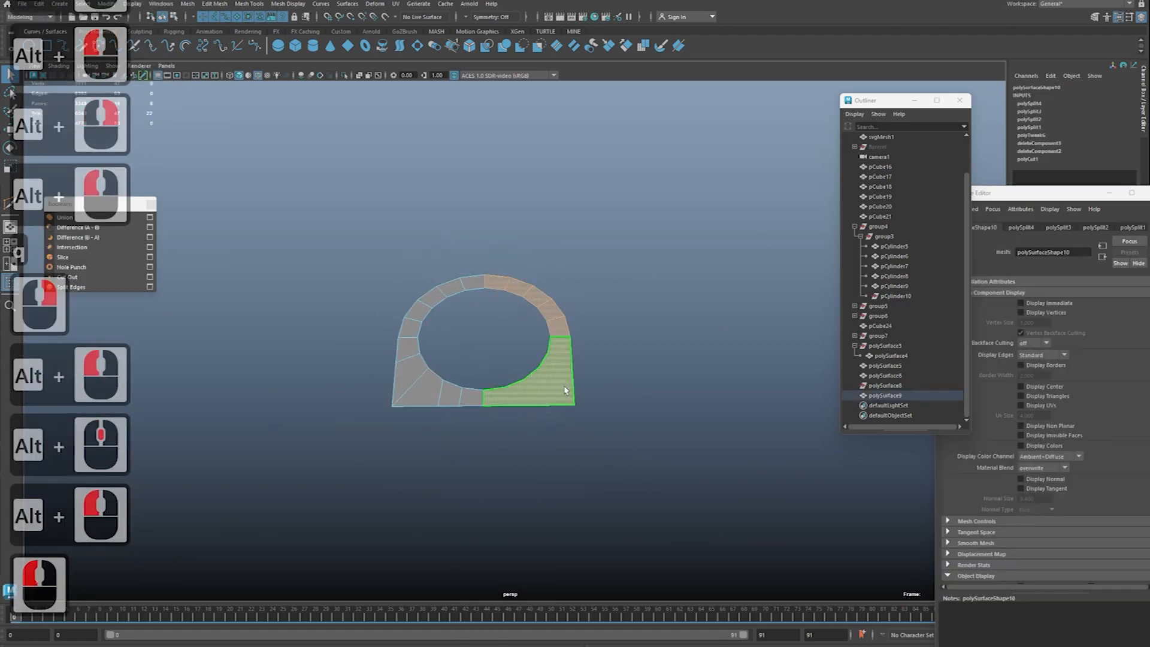
{"action": "key", "text": "Delete"}
Step: Select the remaining half as an object and snap its pivot to a vertex on its open cut edge
{"action": "right_click", "coordinate": [477, 403]}
{"action": "right_click_drag", "start_coordinate": [603, 403], "coordinate": [600, 403], "text": "alt"}
{"action": "left_click_drag", "start_coordinate": [600, 403], "coordinate": [534, 383], "text": "alt"}
{"action": "right_click_drag", "start_coordinate": [476, 460], "coordinate": [479, 429]}
{"action": "left_click", "coordinate": [490, 449]}
{"action": "key", "text": "w"}
{"action": "left_click_drag", "start_coordinate": [479, 429], "coordinate": [510, 449], "text": "alt"}
{"action": "left_click", "coordinate": [514, 451]}
{"action": "key", "text": "w"}
{"action": "right_click_drag", "start_coordinate": [521, 443], "coordinate": [576, 399], "text": "alt"}
{"action": "key", "text": "space"}
{"action": "left_click", "coordinate": [552, 361]}
{"action": "left_click", "coordinate": [587, 435]}
{"action": "left_click", "coordinate": [517, 444]}
{"action": "key", "text": "w"}
{"action": "right_click_drag", "start_coordinate": [476, 432], "coordinate": [461, 425], "text": "alt"}
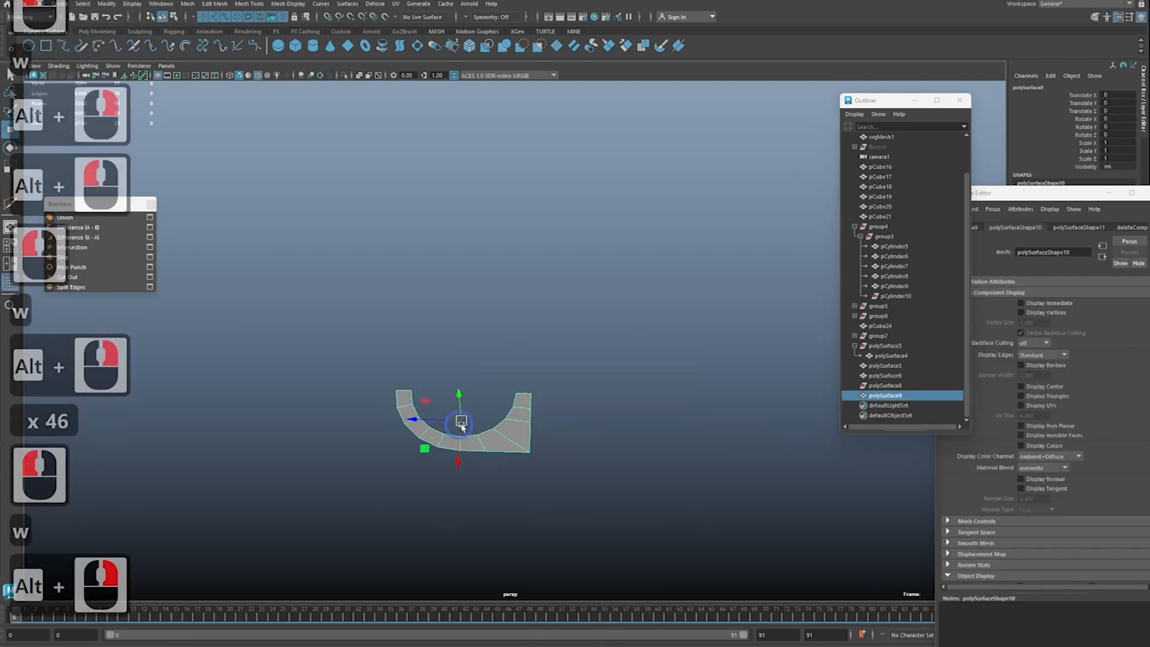
{"action": "key", "text": "d"}
{"action": "key", "text": "v"}
{"action": "left_click_drag", "start_coordinate": [460, 423], "coordinate": [413, 390]}
{"action": "left_click_drag", "start_coordinate": [590, 449], "coordinate": [496, 394], "text": "alt"}
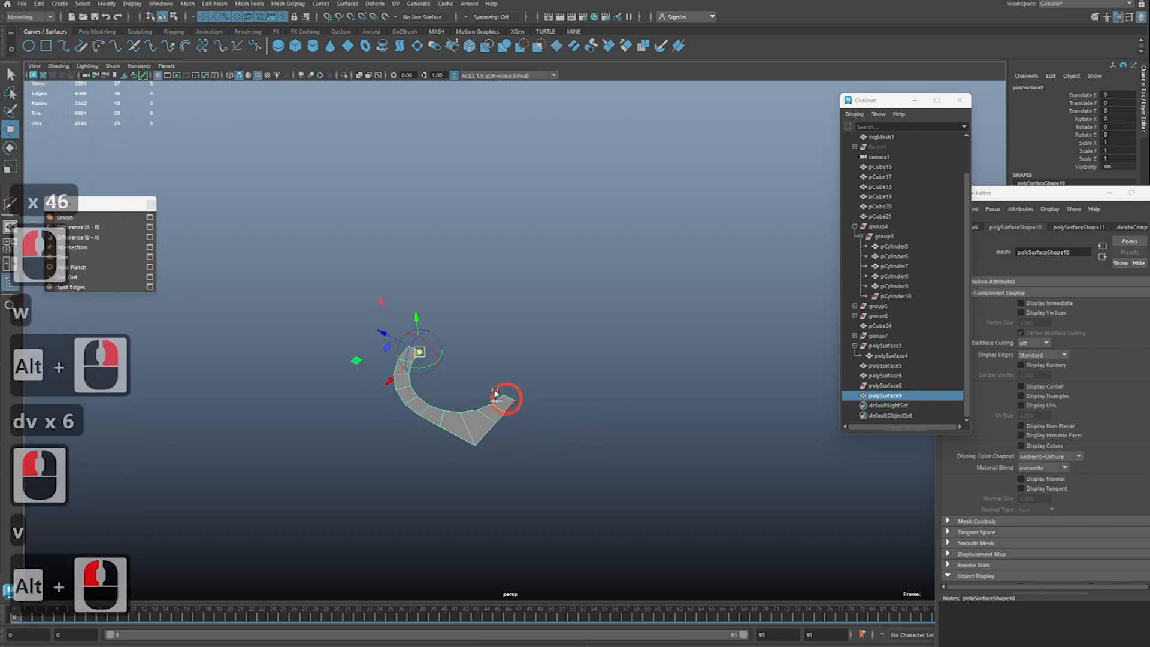
Step: Move the Attribute Editor and Outliner windows clear of the transform channels
{"action": "key", "text": "ctrl+2"}
{"action": "left_click_drag", "start_coordinate": [405, 364], "coordinate": [428, 236]}
{"action": "left_click_drag", "start_coordinate": [493, 263], "coordinate": [464, 278]}
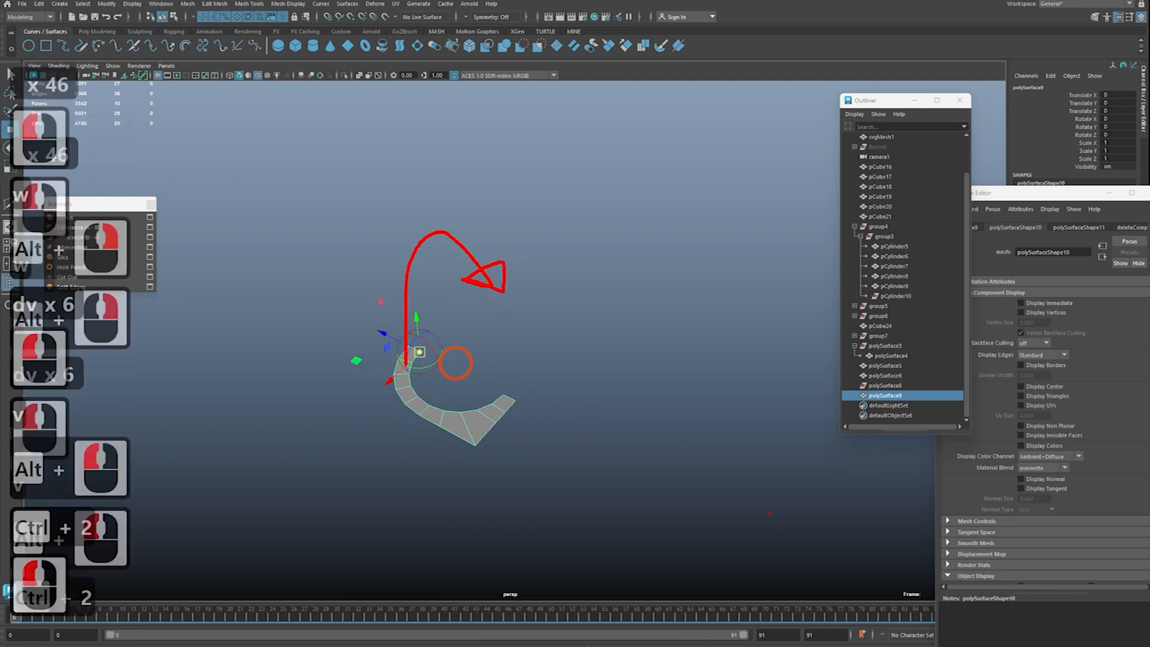
{"action": "key", "text": "Escape"}
{"action": "mouse_move", "coordinate": [1049, 195]}
{"action": "left_mouse_down"}
{"action": "mouse_move", "coordinate": [964, 294]}
{"action": "mouse_move", "coordinate": [775, 324]}
{"action": "left_mouse_up"}
{"action": "left_click_drag", "start_coordinate": [897, 105], "coordinate": [987, 317]}
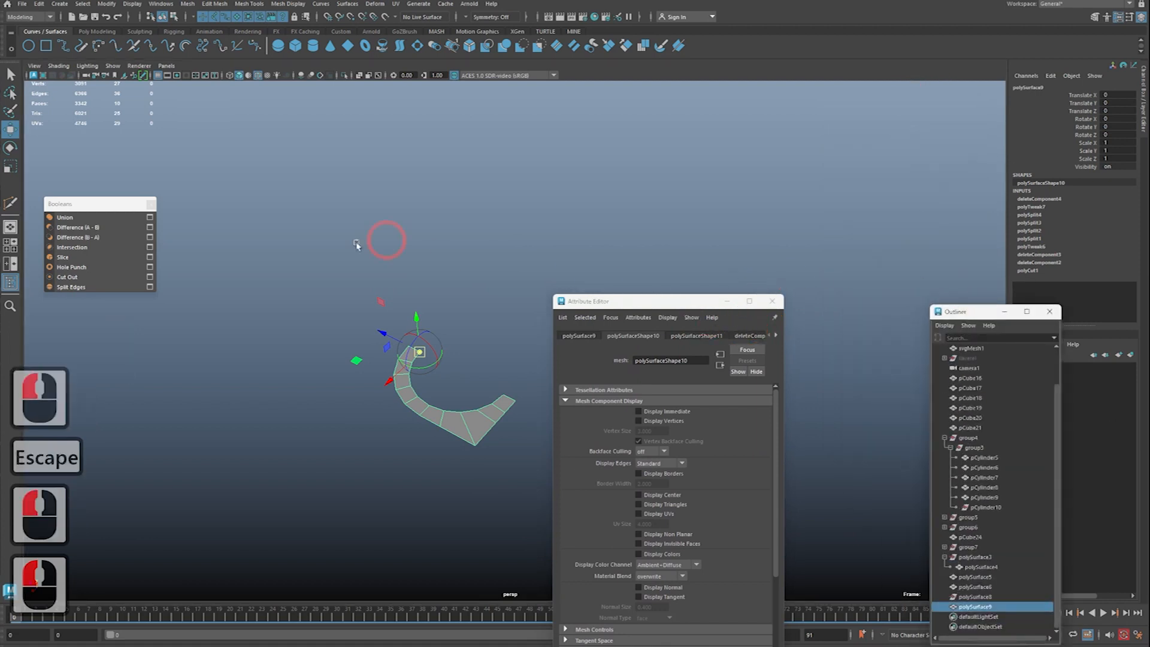
{"action": "left_click_drag", "start_coordinate": [595, 301], "coordinate": [649, 395]}
Step: Duplicate the half cap and mirror the copy across the pivot by setting its Scale X to -1
{"action": "right_click_drag", "start_coordinate": [600, 375], "coordinate": [590, 365], "text": "alt"}
{"action": "left_click_drag", "start_coordinate": [590, 365], "coordinate": [489, 311], "text": "alt"}
{"action": "key", "text": "w"}
{"action": "right_click_drag", "start_coordinate": [509, 323], "coordinate": [542, 343], "text": "alt"}
{"action": "middle_click_drag", "start_coordinate": [537, 293], "coordinate": [777, 278], "text": "alt"}
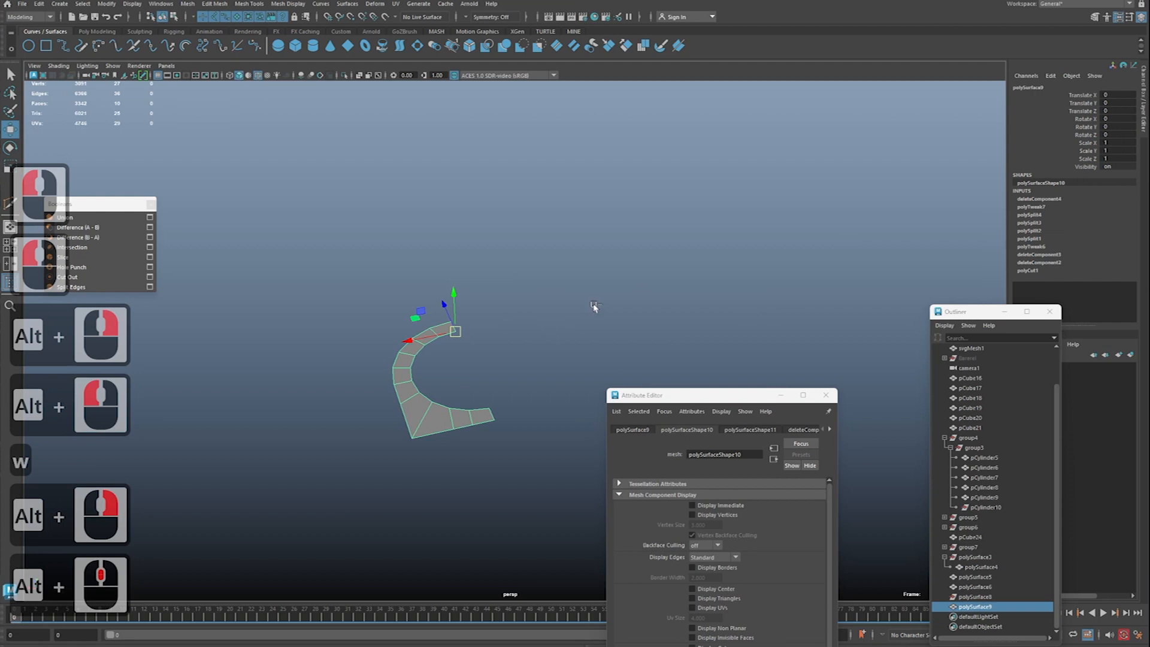
{"action": "key", "text": "ctrl+d"}
{"action": "left_click", "coordinate": [1123, 145]}
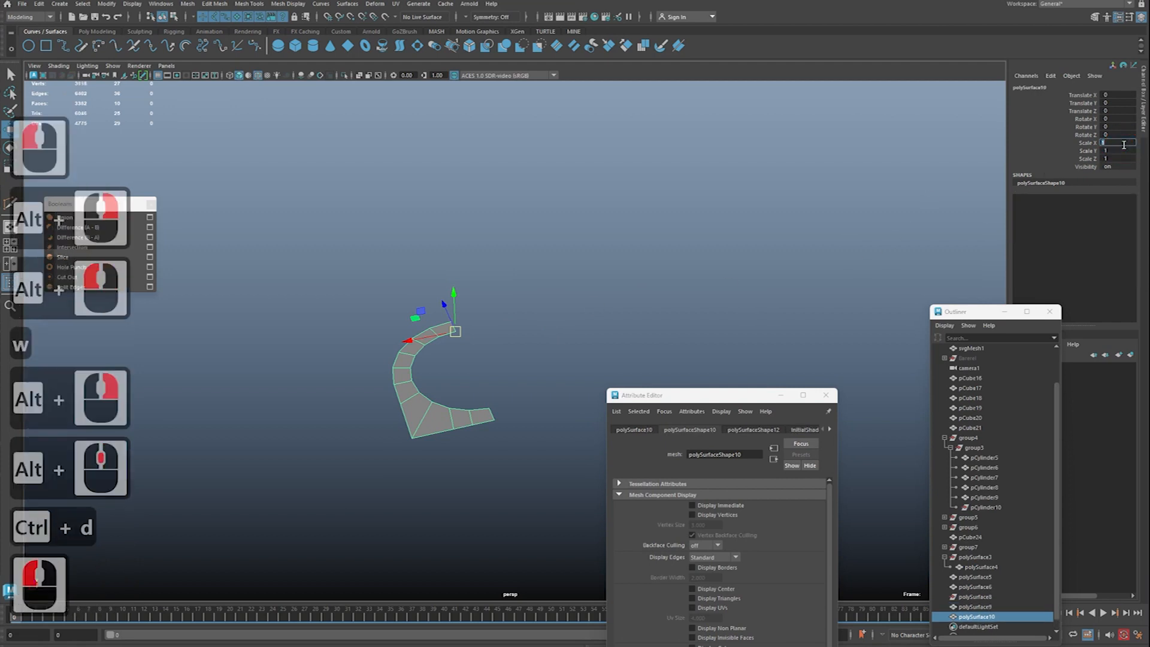
{"action": "type", "text": "-1"}
{"action": "key", "text": "Return"}
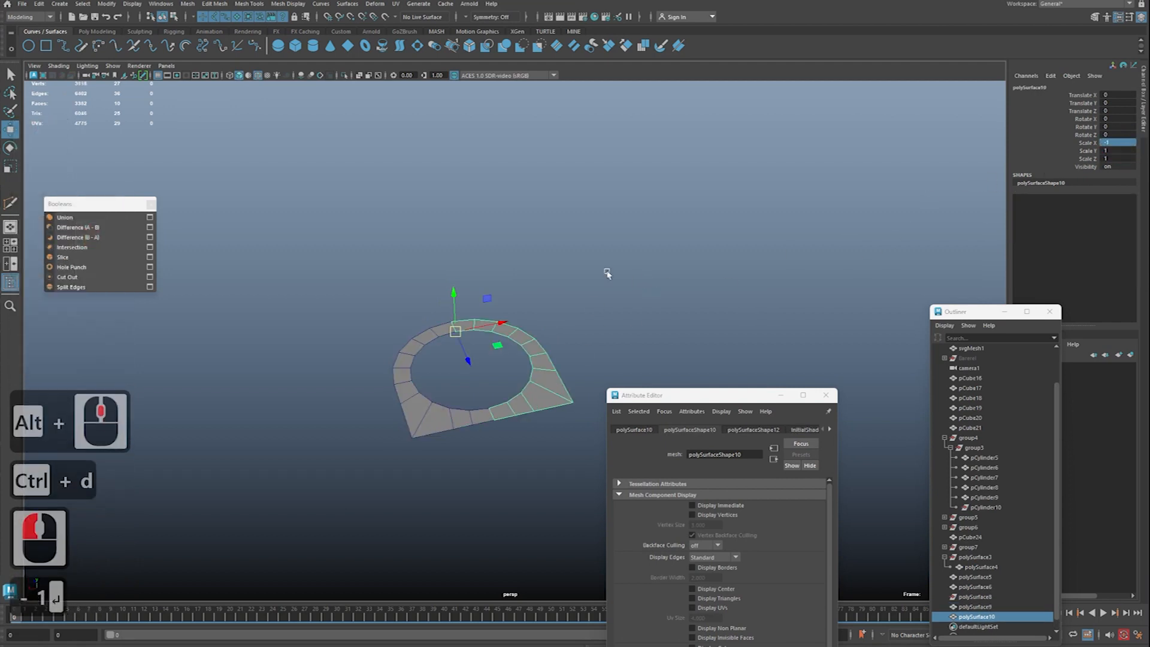
Step: Select both mirrored halves of the cap and save the scene
{"action": "left_click_drag", "start_coordinate": [636, 275], "coordinate": [572, 304], "text": "alt"}
{"action": "key", "text": "q"}
{"action": "left_click_drag", "start_coordinate": [446, 270], "coordinate": [529, 403]}
{"action": "left_click_drag", "start_coordinate": [713, 396], "coordinate": [788, 457]}
{"action": "right_click_drag", "start_coordinate": [590, 336], "coordinate": [581, 337], "text": "alt"}
{"action": "left_click_drag", "start_coordinate": [581, 336], "coordinate": [689, 381], "text": "alt"}
{"action": "left_click", "coordinate": [567, 390]}
{"action": "left_click_drag", "start_coordinate": [566, 390], "coordinate": [476, 459]}
{"action": "key", "text": "ctrl+s"}
{"action": "left_click_drag", "start_coordinate": [678, 392], "coordinate": [614, 347], "text": "alt"}
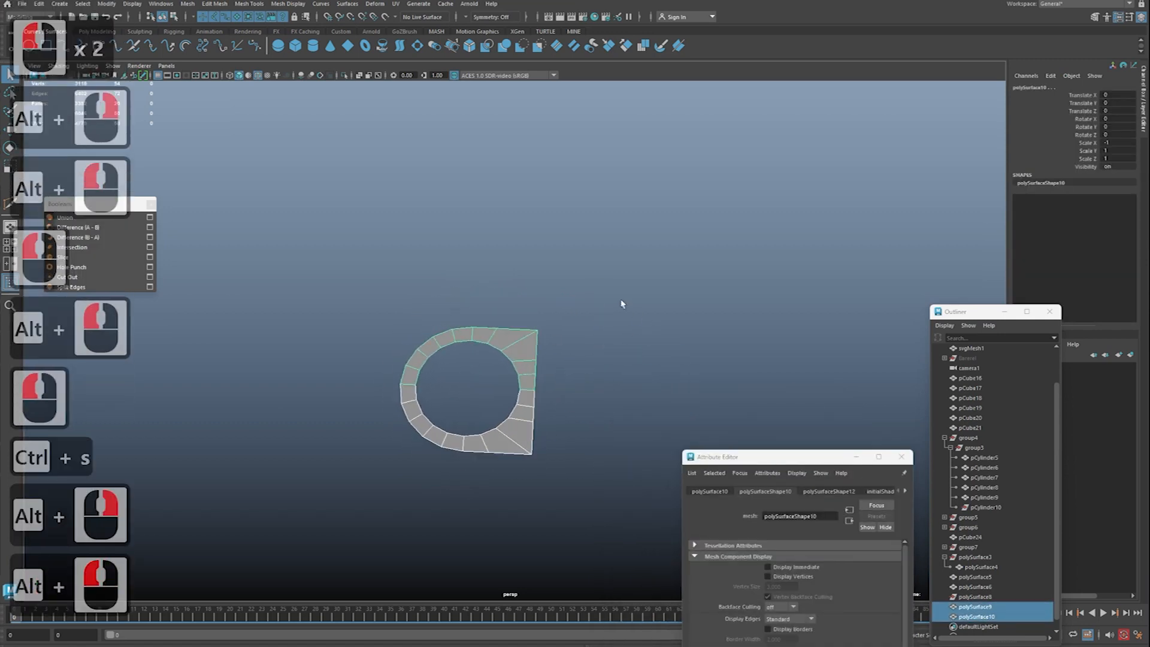
Step: Combine the two selected halves into one mesh
{"action": "key", "text": "a"}
{"action": "right_click", "coordinate": [591, 280]}
{"action": "key", "text": "f"}
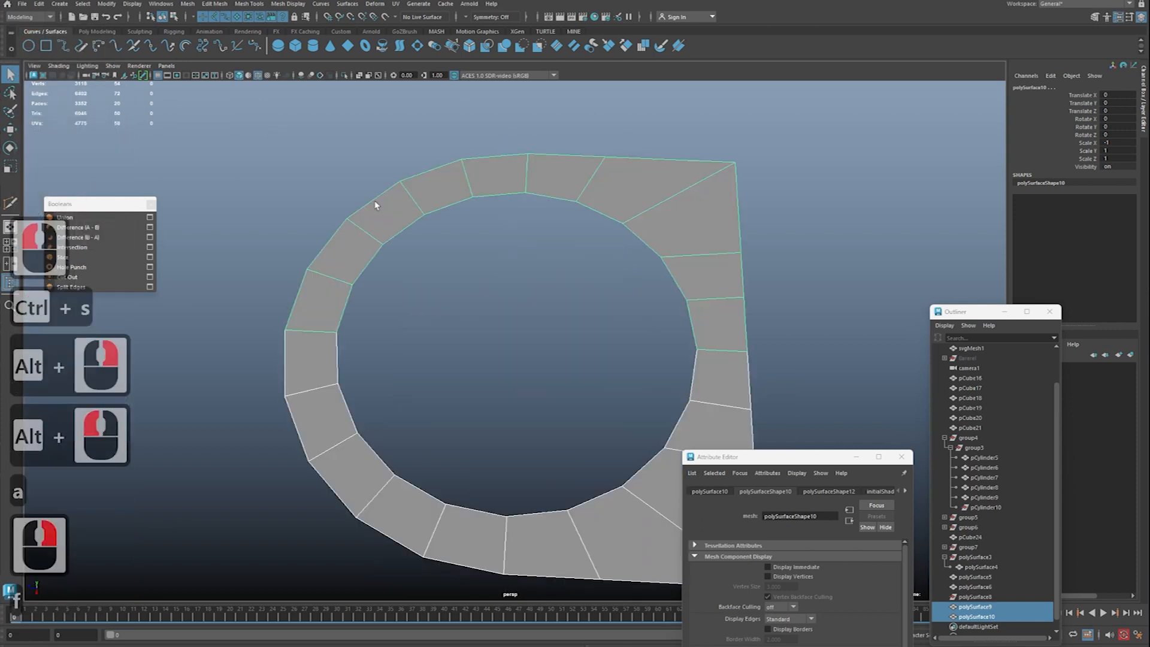
{"action": "right_click_drag", "start_coordinate": [570, 258], "coordinate": [539, 264], "text": "alt"}
{"action": "middle_click_drag", "start_coordinate": [626, 282], "coordinate": [555, 254], "text": "alt"}
{"action": "right_click_drag", "start_coordinate": [748, 189], "coordinate": [758, 400], "text": "shift"}
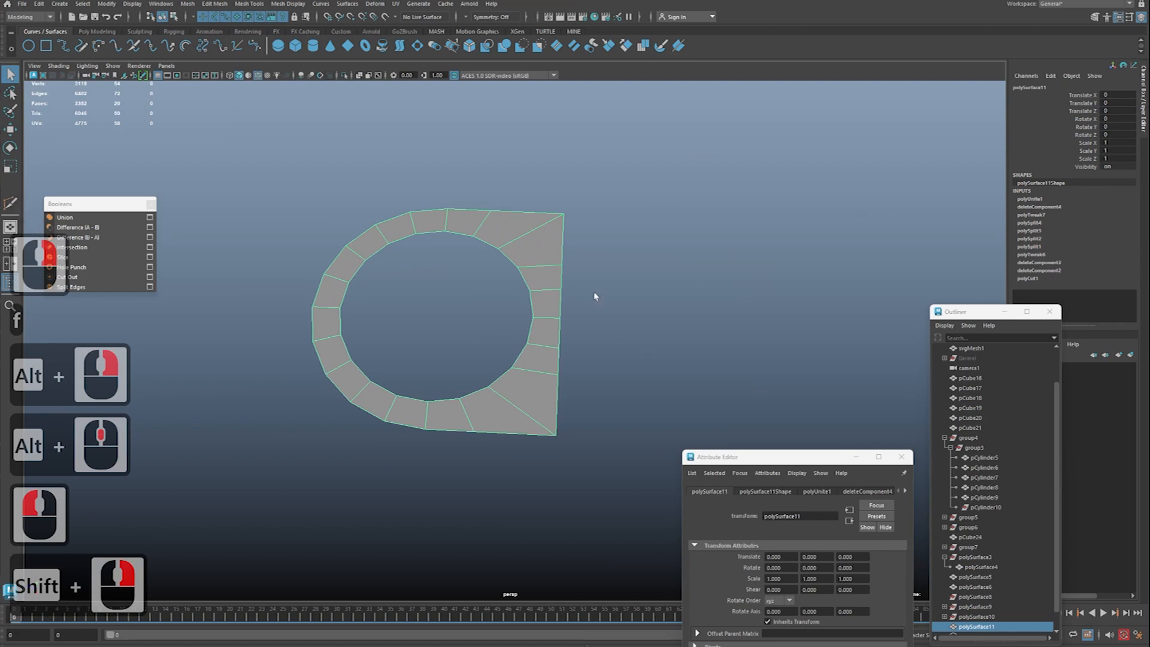
Step: Select the vertices along the seam between the two halves and merge them
{"action": "right_click_drag", "start_coordinate": [621, 307], "coordinate": [540, 306], "text": "alt"}
{"action": "middle_click_drag", "start_coordinate": [540, 305], "coordinate": [510, 294], "text": "alt"}
{"action": "left_click_drag", "start_coordinate": [509, 293], "coordinate": [569, 285], "text": "alt"}
{"action": "middle_click_drag", "start_coordinate": [570, 286], "coordinate": [623, 302], "text": "alt"}
{"action": "right_click_drag", "start_coordinate": [622, 302], "coordinate": [642, 312], "text": "alt"}
{"action": "left_click_drag", "start_coordinate": [643, 311], "coordinate": [655, 343], "text": "alt"}
{"action": "right_click_drag", "start_coordinate": [655, 344], "coordinate": [659, 343], "text": "alt"}
{"action": "right_click_drag", "start_coordinate": [642, 304], "coordinate": [601, 301]}
{"action": "left_click_drag", "start_coordinate": [340, 322], "coordinate": [678, 309], "text": "shift"}
{"action": "right_click_drag", "start_coordinate": [670, 296], "coordinate": [710, 250], "text": "shift"}
Step: Check the merged seam by selecting its vertices and edges, and inspect the full cap from several angles
{"action": "key", "text": "q"}
{"action": "left_click", "coordinate": [560, 321]}
{"action": "mouse_move", "coordinate": [542, 338]}
{"action": "right_mouse_down"}
{"action": "mouse_move", "coordinate": [560, 322]}
{"action": "mouse_move", "coordinate": [532, 326]}
{"action": "right_mouse_up"}
{"action": "left_click", "coordinate": [559, 322]}
{"action": "left_click", "coordinate": [537, 312]}
{"action": "double_click", "coordinate": [539, 325]}
{"action": "left_click_drag", "start_coordinate": [532, 326], "coordinate": [497, 333], "text": "alt"}
{"action": "key", "text": "q"}
{"action": "right_click_drag", "start_coordinate": [638, 310], "coordinate": [665, 263], "text": "alt"}
{"action": "left_click_drag", "start_coordinate": [665, 264], "coordinate": [616, 276], "text": "alt"}
{"action": "middle_click_drag", "start_coordinate": [617, 276], "coordinate": [596, 277], "text": "alt"}
{"action": "left_click_drag", "start_coordinate": [596, 277], "coordinate": [530, 312], "text": "alt"}
{"action": "right_click_drag", "start_coordinate": [530, 312], "coordinate": [536, 314], "text": "alt"}
{"action": "middle_click_drag", "start_coordinate": [537, 314], "coordinate": [458, 315], "text": "alt"}
{"action": "right_click_drag", "start_coordinate": [459, 315], "coordinate": [465, 316], "text": "alt"}
{"action": "key", "text": "q"}
{"action": "right_click_drag", "start_coordinate": [551, 292], "coordinate": [545, 294], "text": "alt"}
{"action": "left_click_drag", "start_coordinate": [545, 294], "coordinate": [483, 310], "text": "alt"}
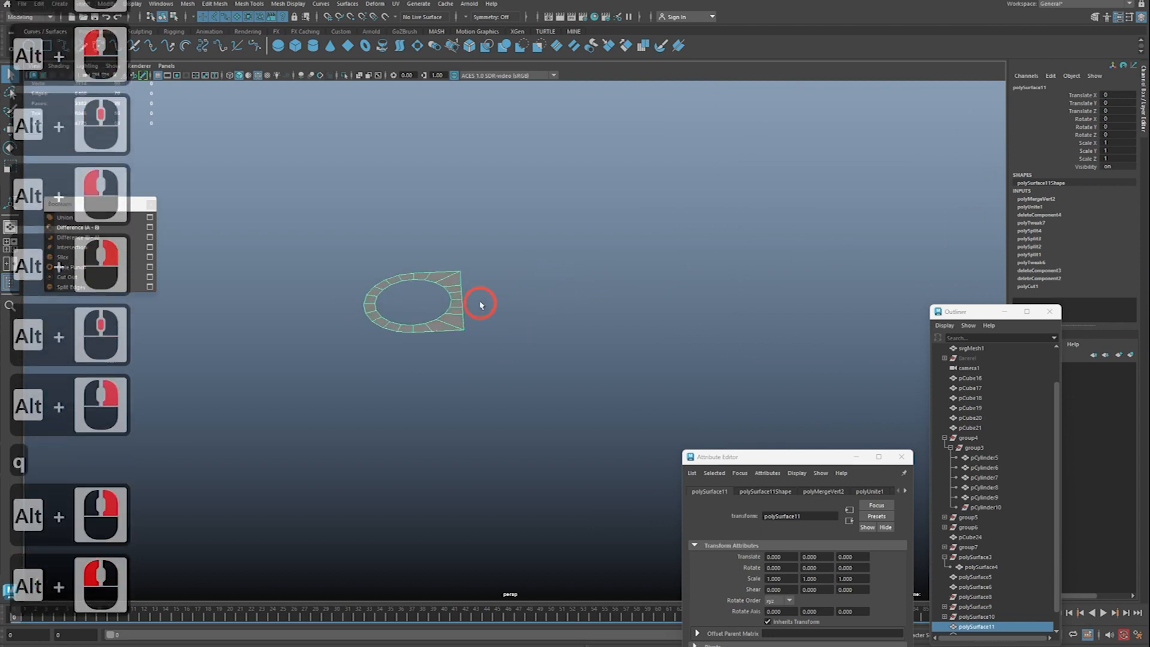
Step: Select the cap as an object and snap its pivot to the middle vertex of the straight end
{"action": "right_click", "coordinate": [480, 302]}
{"action": "left_click", "coordinate": [519, 287]}
{"action": "key", "text": "w"}
{"action": "key", "text": "ctrl+2"}
{"action": "key", "text": "Escape"}
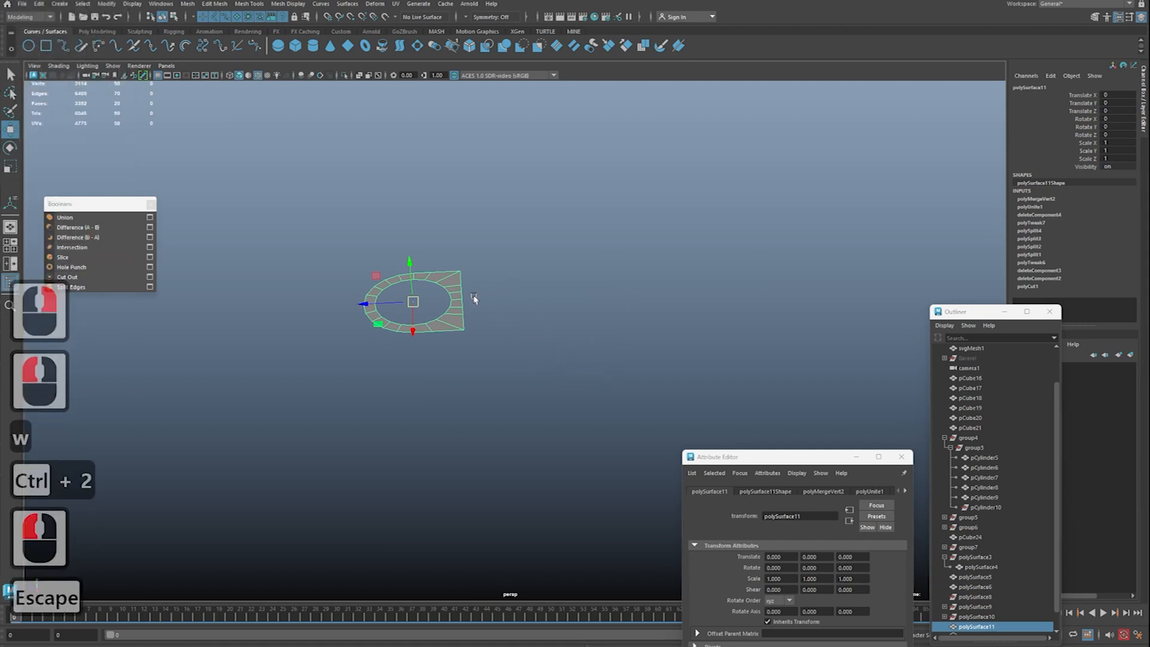
{"action": "key", "text": "d"}
{"action": "key", "text": "v"}
{"action": "left_click_drag", "start_coordinate": [385, 303], "coordinate": [464, 306]}
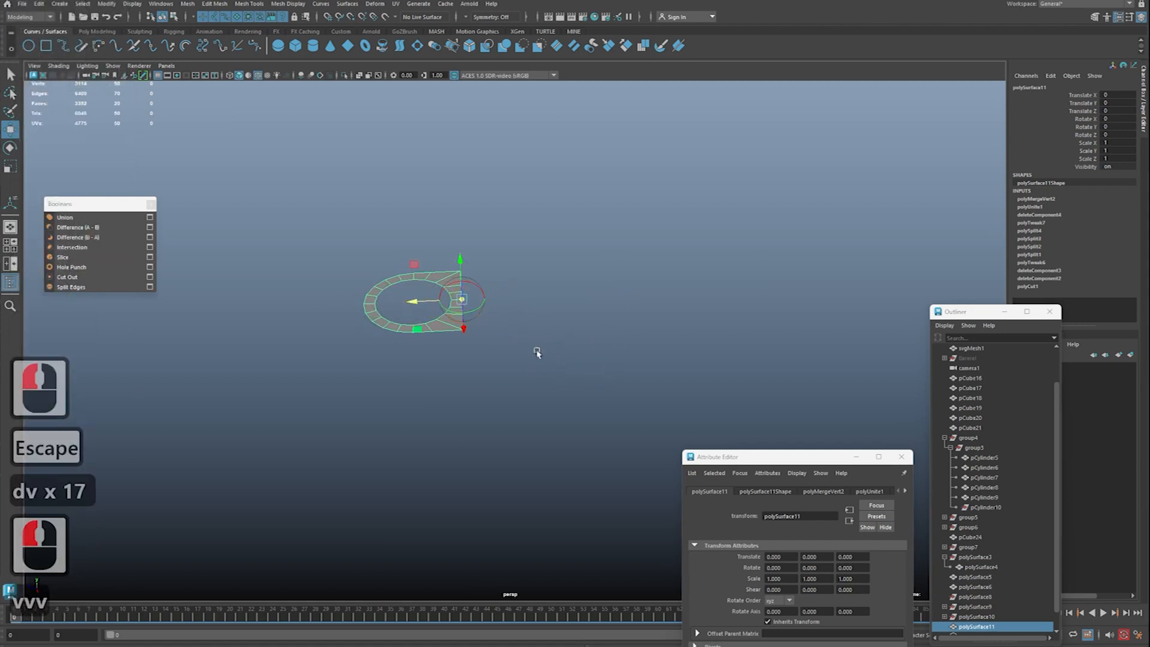
Step: Select the edges along the cap's straight end and extrude them outward into a long flat strip
{"action": "key", "text": "q"}
{"action": "right_click_drag", "start_coordinate": [467, 297], "coordinate": [457, 277]}
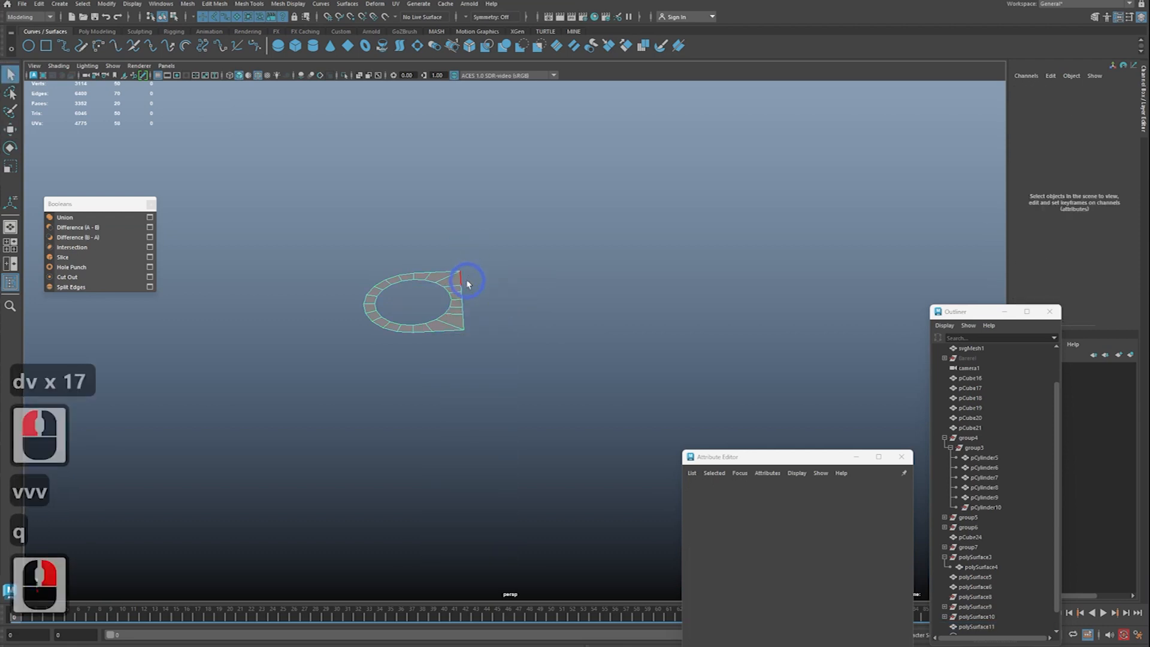
{"action": "left_click", "coordinate": [478, 324]}
{"action": "double_click", "coordinate": [466, 324], "text": "shift"}
{"action": "middle_click_drag", "start_coordinate": [541, 318], "coordinate": [520, 326], "text": "alt"}
{"action": "scroll", "coordinate": [519, 326], "scroll_direction": "up", "scroll_amount": 1, "text": "alt"}
{"action": "left_click_drag", "start_coordinate": [520, 326], "coordinate": [513, 294], "text": "alt"}
{"action": "right_click_drag", "start_coordinate": [514, 291], "coordinate": [519, 318], "text": "shift"}
{"action": "key", "text": "w"}
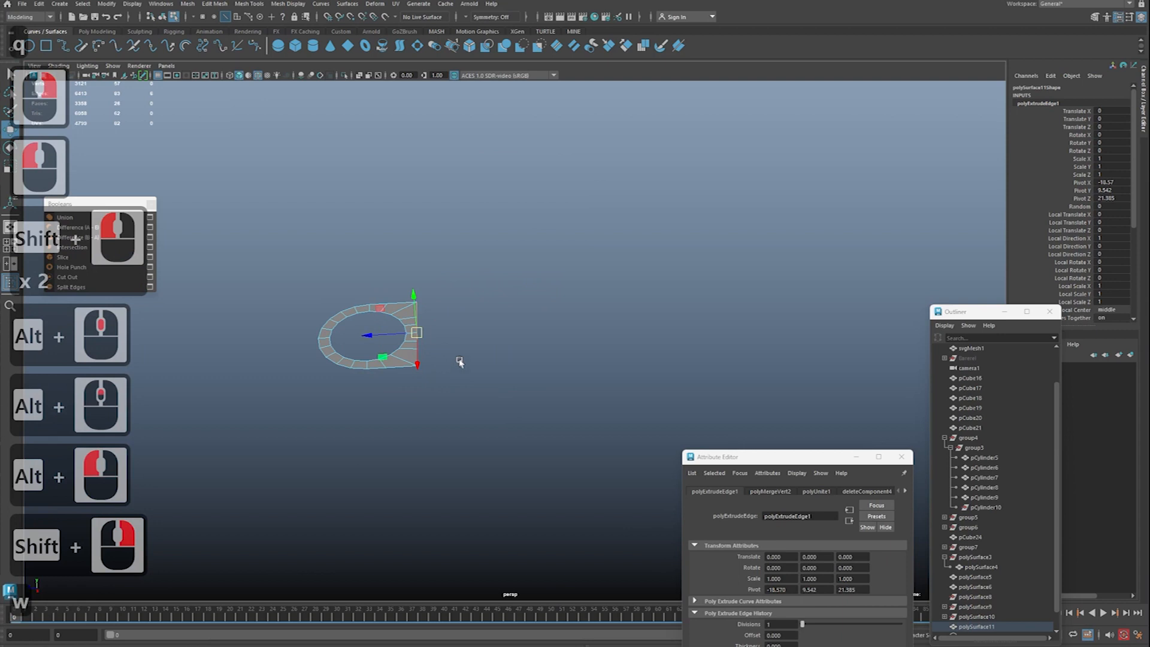
{"action": "left_click_drag", "start_coordinate": [377, 337], "coordinate": [653, 328]}
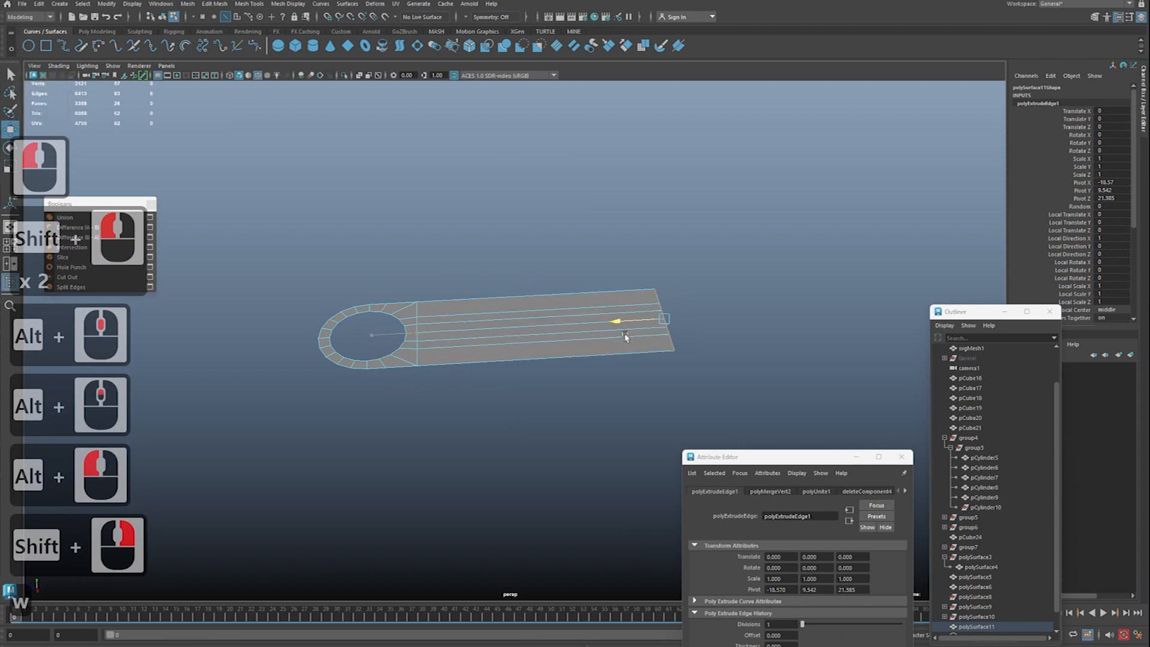
Step: Select the extended cap as an object and compare its length with the chair's backrest
{"action": "key", "text": "q"}
{"action": "right_click_drag", "start_coordinate": [518, 288], "coordinate": [533, 268]}
{"action": "left_click_drag", "start_coordinate": [533, 267], "coordinate": [635, 279], "text": "alt"}
{"action": "left_click", "coordinate": [657, 276]}
{"action": "right_click_drag", "start_coordinate": [656, 277], "coordinate": [629, 282], "text": "alt"}
{"action": "left_click_drag", "start_coordinate": [629, 282], "coordinate": [562, 324], "text": "alt"}
{"action": "left_click", "coordinate": [563, 324]}
{"action": "middle_click_drag", "start_coordinate": [563, 324], "coordinate": [494, 327], "text": "alt"}
{"action": "right_click_drag", "start_coordinate": [494, 326], "coordinate": [541, 331], "text": "alt"}
{"action": "left_click_drag", "start_coordinate": [541, 331], "coordinate": [617, 317], "text": "alt"}
{"action": "right_click_drag", "start_coordinate": [616, 318], "coordinate": [572, 322], "text": "alt"}
{"action": "middle_click_drag", "start_coordinate": [572, 322], "coordinate": [374, 328], "text": "alt"}
{"action": "right_click_drag", "start_coordinate": [374, 328], "coordinate": [335, 328], "text": "alt"}
{"action": "right_click_drag", "start_coordinate": [575, 323], "coordinate": [545, 324], "text": "alt"}
{"action": "middle_click_drag", "start_coordinate": [544, 324], "coordinate": [459, 338], "text": "alt"}
{"action": "right_click_drag", "start_coordinate": [458, 339], "coordinate": [479, 344], "text": "alt"}
{"action": "left_click_drag", "start_coordinate": [479, 345], "coordinate": [469, 363], "text": "alt"}
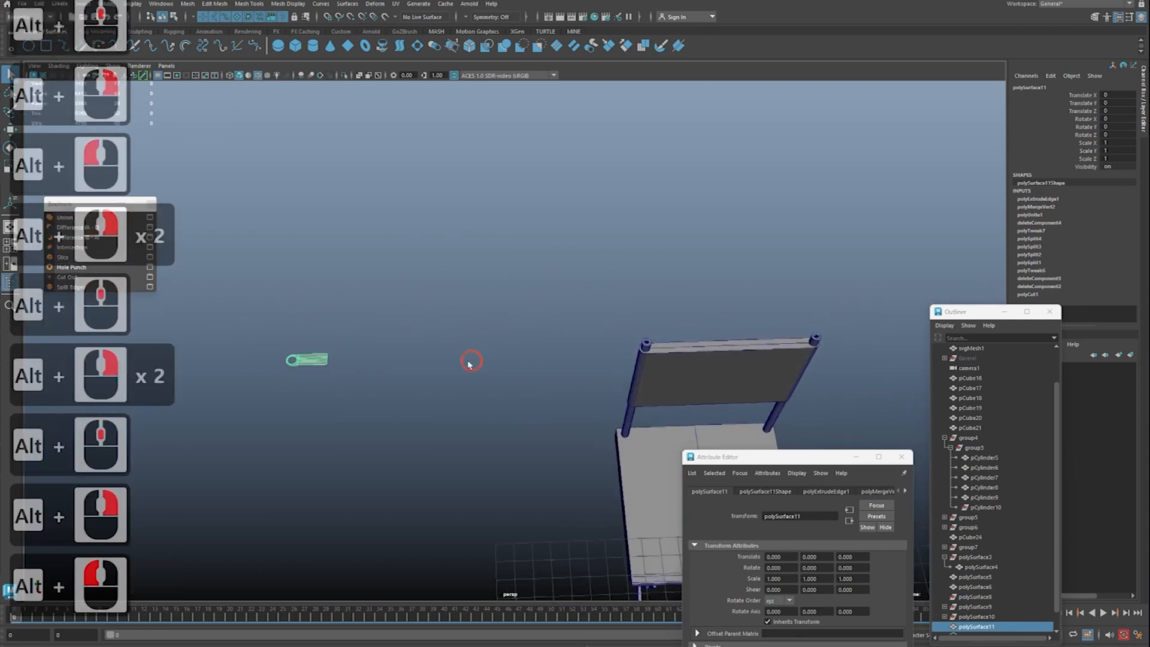
Step: Select the vertices at the strip's open end and move them farther out to lengthen it
{"action": "key", "text": "w"}
{"action": "right_click_drag", "start_coordinate": [372, 338], "coordinate": [327, 339]}
{"action": "middle_click_drag", "start_coordinate": [515, 332], "coordinate": [748, 306], "text": "alt"}
{"action": "right_click_drag", "start_coordinate": [647, 315], "coordinate": [707, 315], "text": "alt"}
{"action": "right_click_drag", "start_coordinate": [426, 326], "coordinate": [503, 325], "text": "alt"}
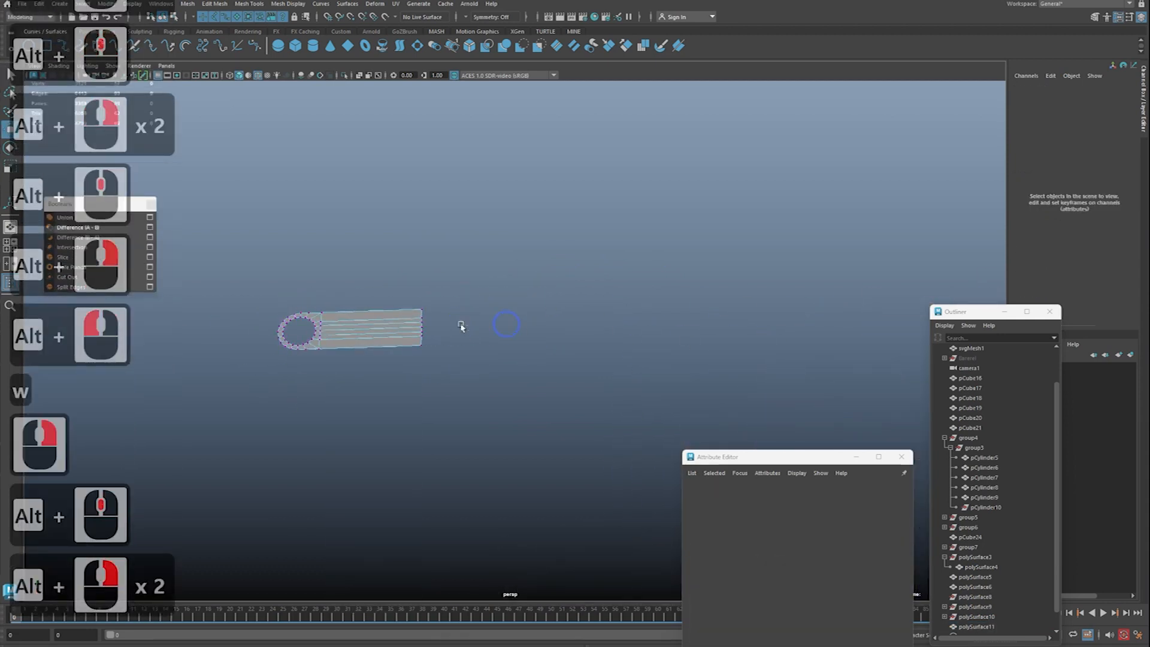
{"action": "middle_click_drag", "start_coordinate": [395, 367], "coordinate": [508, 385], "text": "alt"}
{"action": "left_click_drag", "start_coordinate": [508, 385], "coordinate": [548, 316]}
{"action": "key", "text": "w"}
{"action": "left_click_drag", "start_coordinate": [488, 342], "coordinate": [710, 340]}
Step: Select the lengthened strip as an object and snap its pivot to the middle vertex of the open end
{"action": "key", "text": "q"}
{"action": "right_click_drag", "start_coordinate": [667, 340], "coordinate": [674, 291]}
{"action": "right_click_drag", "start_coordinate": [695, 300], "coordinate": [661, 302], "text": "alt"}
{"action": "middle_click_drag", "start_coordinate": [662, 302], "coordinate": [539, 304], "text": "alt"}
{"action": "right_click_drag", "start_coordinate": [533, 305], "coordinate": [560, 311], "text": "alt"}
{"action": "left_click", "coordinate": [524, 333]}
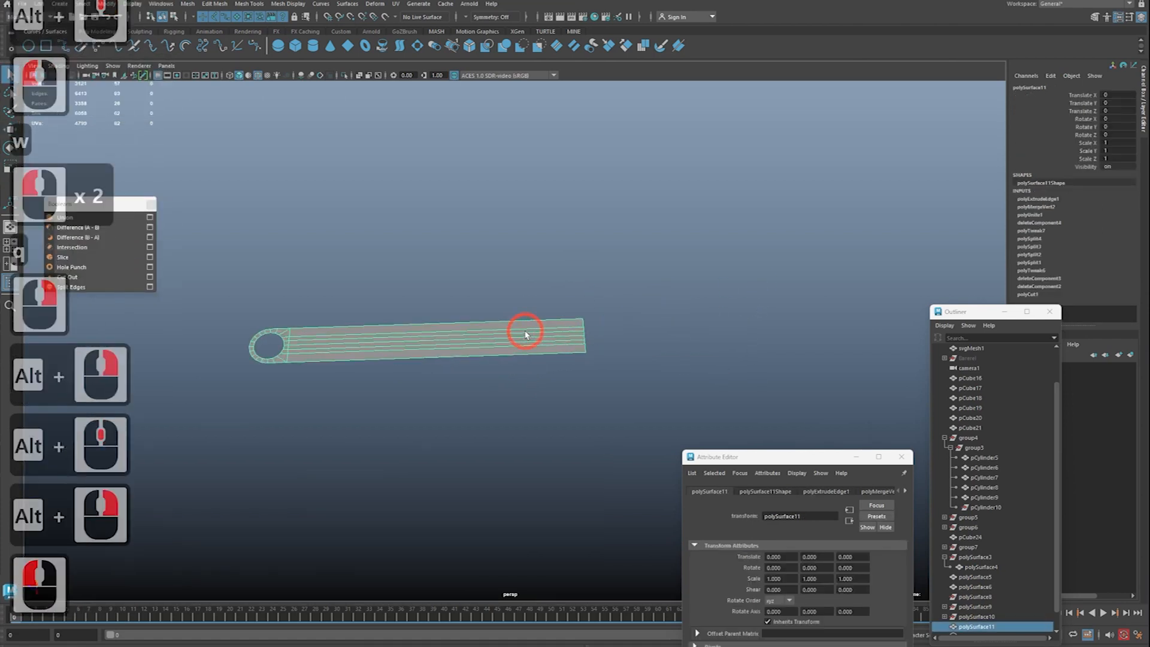
{"action": "key", "text": "w"}
{"action": "key", "text": "d"}
{"action": "key", "text": "v"}
{"action": "left_click", "coordinate": [537, 343]}
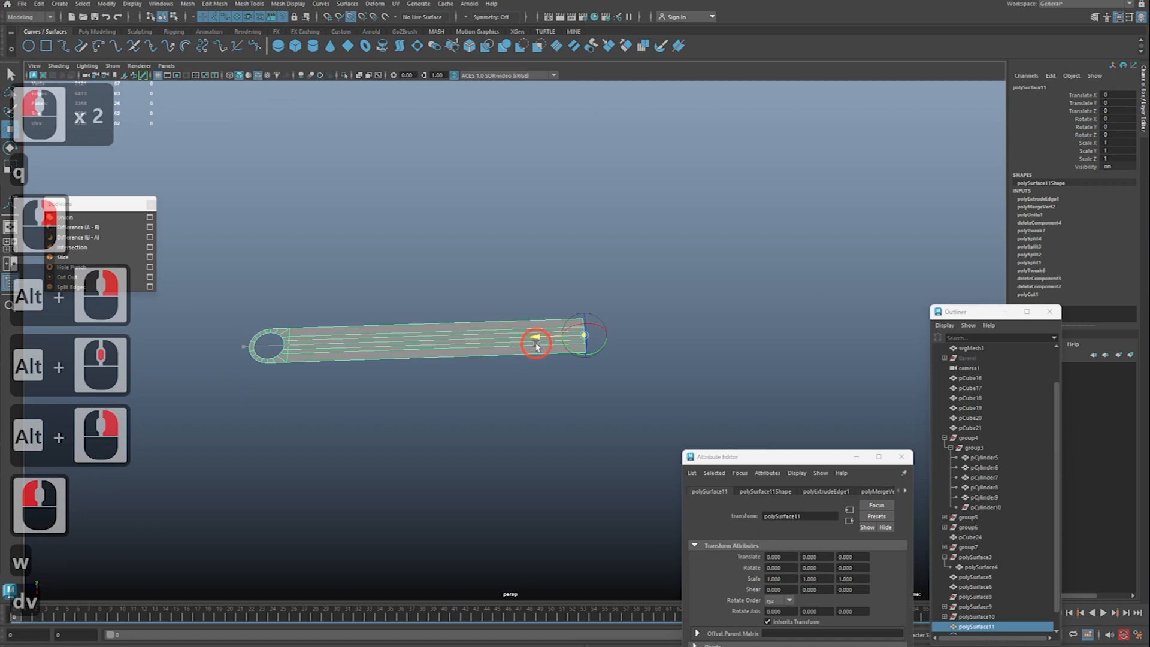
{"action": "key", "text": "w"}
{"action": "right_click_drag", "start_coordinate": [532, 328], "coordinate": [539, 297]}
{"action": "left_click", "coordinate": [480, 328]}
{"action": "key", "text": "q"}
{"action": "right_click_drag", "start_coordinate": [504, 331], "coordinate": [578, 275]}
{"action": "key", "text": "w"}
{"action": "left_click", "coordinate": [513, 355]}
{"action": "key", "text": "d"}
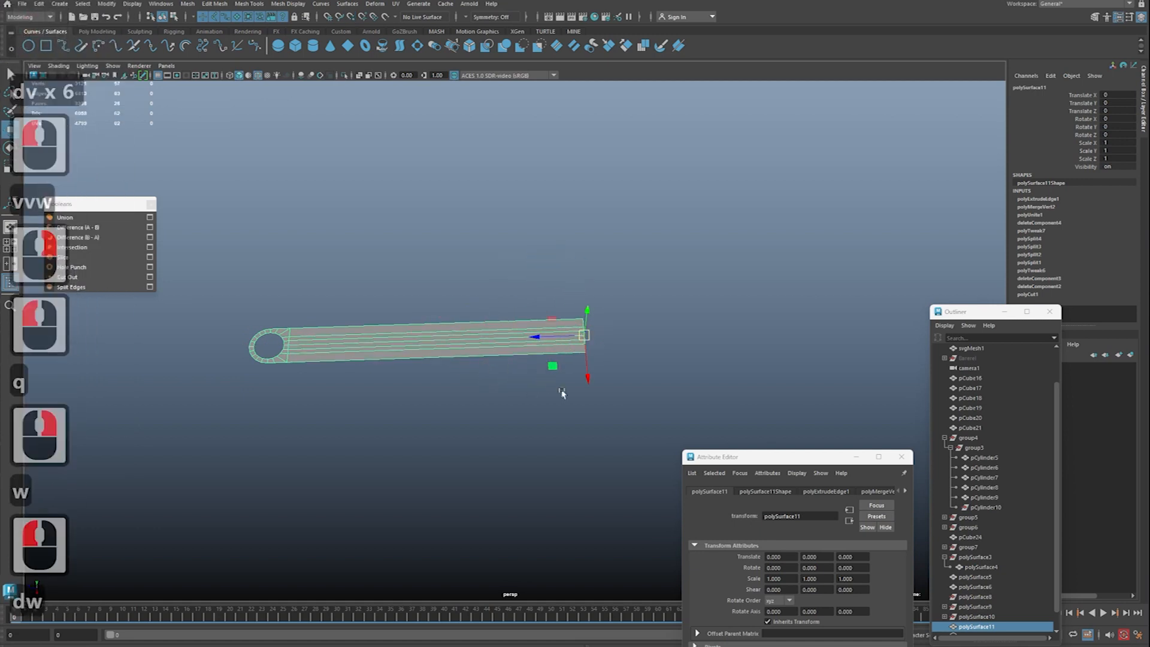
Step: Duplicate the strip and rotate the copy about the end pivot so it extends in the opposite direction
{"action": "key", "text": "ctrl+d"}
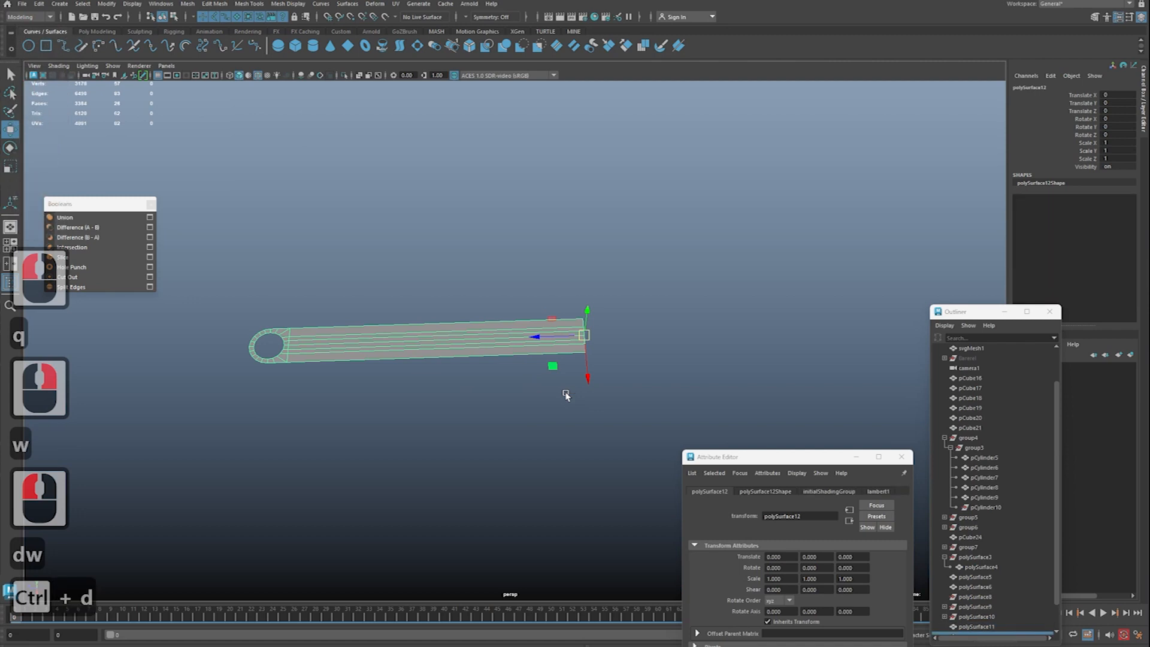
{"action": "key", "text": "e"}
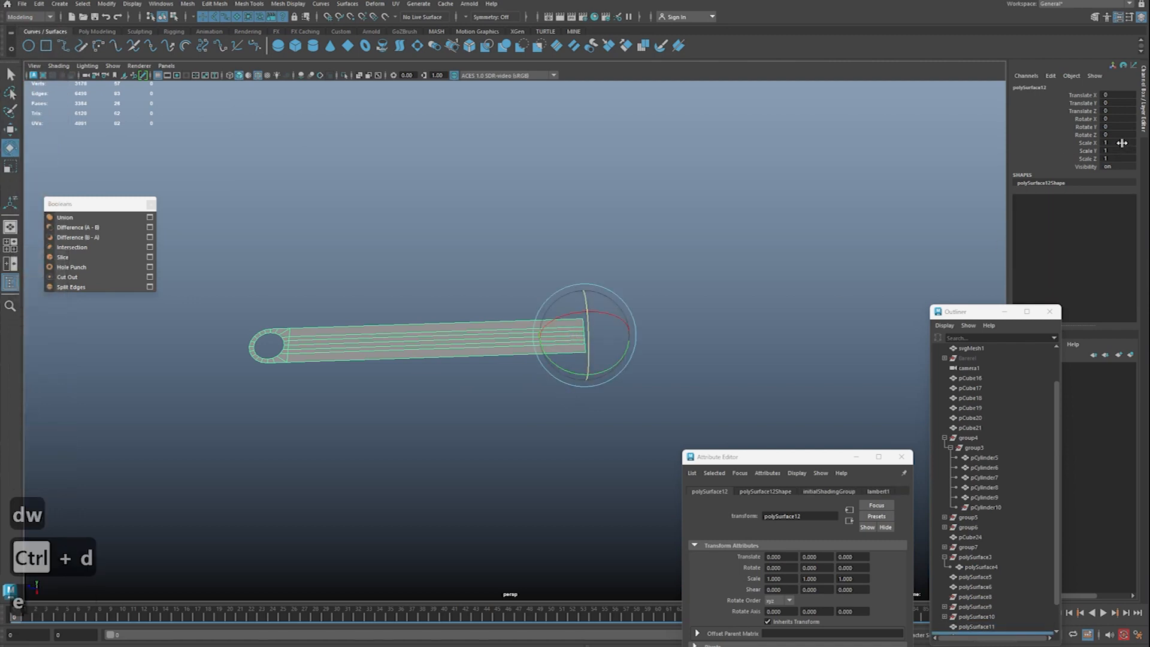
{"action": "left_click_drag", "start_coordinate": [612, 367], "coordinate": [426, 379]}
{"action": "left_click", "coordinate": [530, 403]}
{"action": "middle_click_drag", "start_coordinate": [426, 379], "coordinate": [423, 375], "text": "alt"}
{"action": "left_click_drag", "start_coordinate": [423, 375], "coordinate": [413, 371], "text": "alt"}
{"action": "right_click_drag", "start_coordinate": [413, 372], "coordinate": [401, 365], "text": "alt"}
{"action": "left_click_drag", "start_coordinate": [401, 365], "coordinate": [443, 347], "text": "alt"}
Step: Select both strip halves and combine them into one mesh
{"action": "key", "text": "q"}
{"action": "left_click_drag", "start_coordinate": [554, 287], "coordinate": [498, 439]}
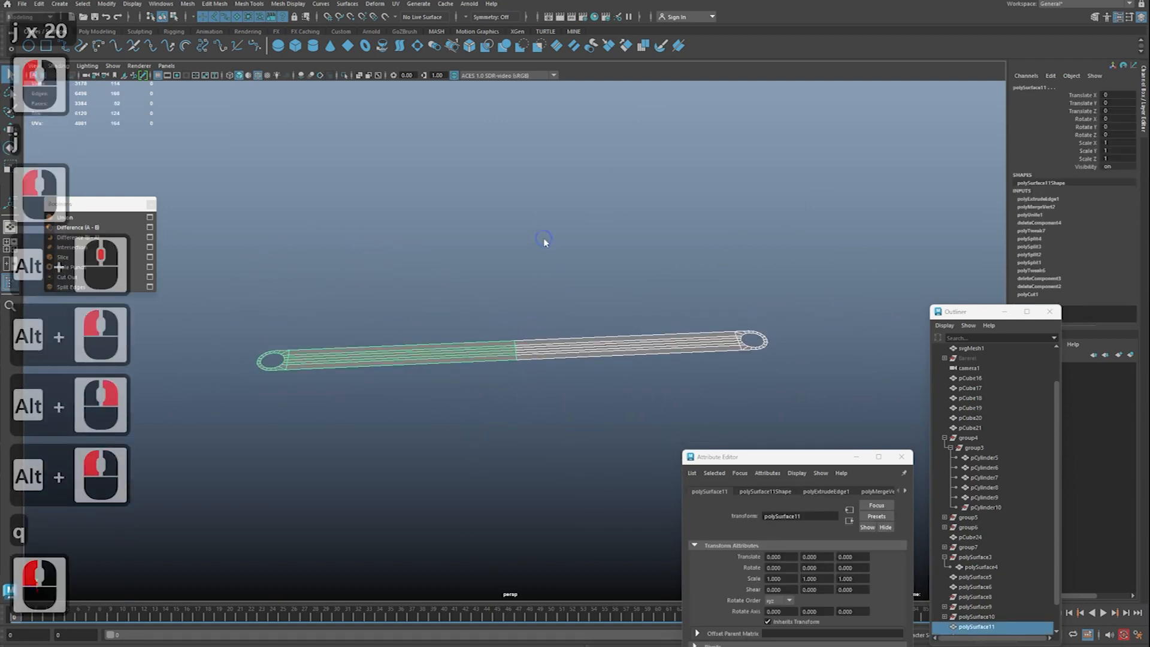
{"action": "right_click_drag", "start_coordinate": [545, 240], "coordinate": [549, 358], "text": "shift"}
{"action": "right_click_drag", "start_coordinate": [549, 450], "coordinate": [549, 450], "text": "shift"}
Step: Select the vertices along the strip's central seam and merge them with a 0.01 distance threshold
{"action": "key", "text": "q"}
{"action": "right_click_drag", "start_coordinate": [573, 298], "coordinate": [526, 297]}
{"action": "left_click_drag", "start_coordinate": [488, 389], "coordinate": [583, 328]}
{"action": "right_click_drag", "start_coordinate": [580, 304], "coordinate": [624, 243], "text": "shift"}
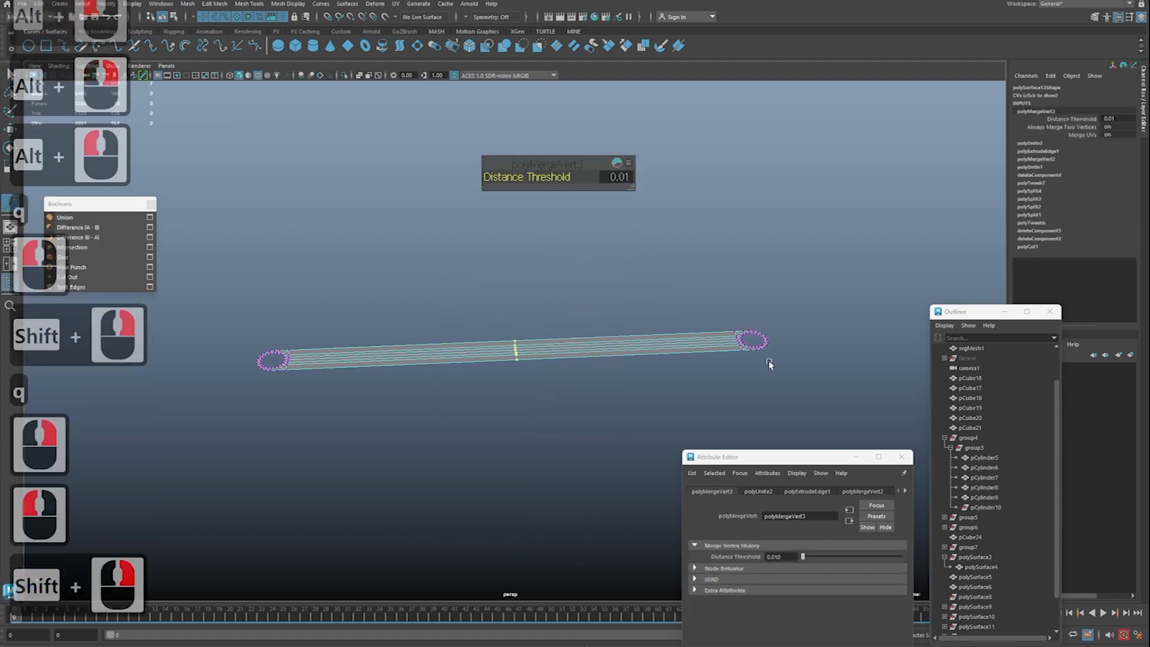
Step: Return the merged strip to object selection and close the Attribute Editor
{"action": "key", "text": "q"}
{"action": "right_click_drag", "start_coordinate": [606, 326], "coordinate": [653, 304]}
{"action": "left_click_drag", "start_coordinate": [757, 453], "coordinate": [668, 347]}
{"action": "left_click", "coordinate": [809, 350]}
Step: Inspect the strip's central seam from several angles, checking its vertices, and reselect the whole mesh
{"action": "right_click_drag", "start_coordinate": [713, 357], "coordinate": [604, 346], "text": "alt"}
{"action": "left_click", "coordinate": [659, 356], "text": "alt"}
{"action": "left_click", "coordinate": [624, 348]}
{"action": "left_click_drag", "start_coordinate": [604, 347], "coordinate": [465, 326], "text": "alt"}
{"action": "right_click_drag", "start_coordinate": [464, 327], "coordinate": [419, 318]}
{"action": "double_click", "coordinate": [532, 355]}
{"action": "mouse_move", "coordinate": [544, 361]}
{"action": "left_mouse_down", "text": "alt"}
{"action": "mouse_move", "coordinate": [534, 402]}
{"action": "mouse_move", "coordinate": [559, 358]}
{"action": "left_mouse_up", "text": "alt"}
{"action": "key", "text": "q"}
{"action": "right_click_drag", "start_coordinate": [603, 321], "coordinate": [636, 282]}
{"action": "left_click", "coordinate": [628, 340]}
Step: Look through the Outliner's groups and reposition its window clear of the models
{"action": "left_click", "coordinate": [980, 322]}
{"action": "left_click_drag", "start_coordinate": [978, 314], "coordinate": [928, 90]}
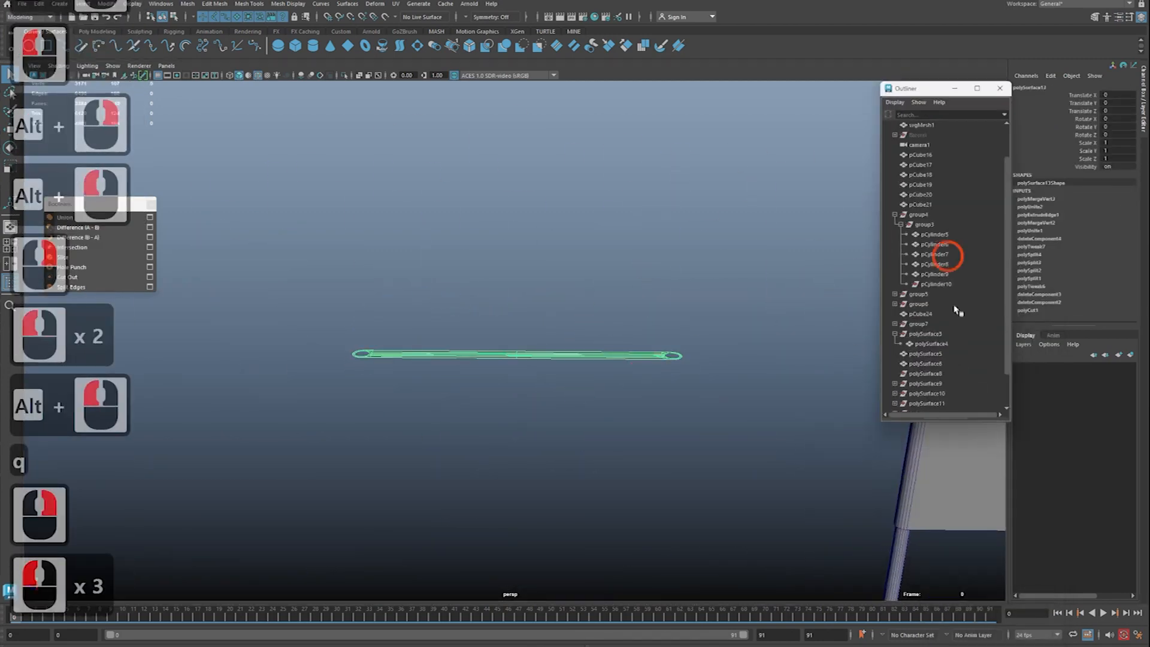
{"action": "key", "text": "f"}
{"action": "left_click_drag", "start_coordinate": [920, 221], "coordinate": [919, 258]}
{"action": "left_click_drag", "start_coordinate": [913, 214], "coordinate": [952, 218]}
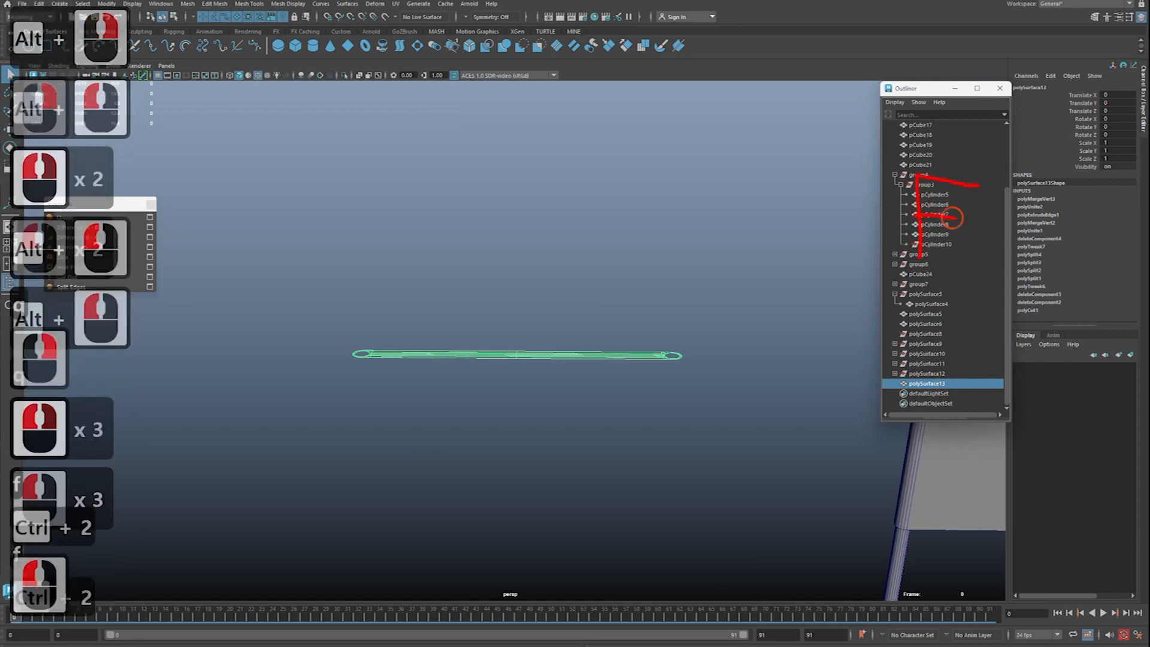
{"action": "key", "text": "Escape"}
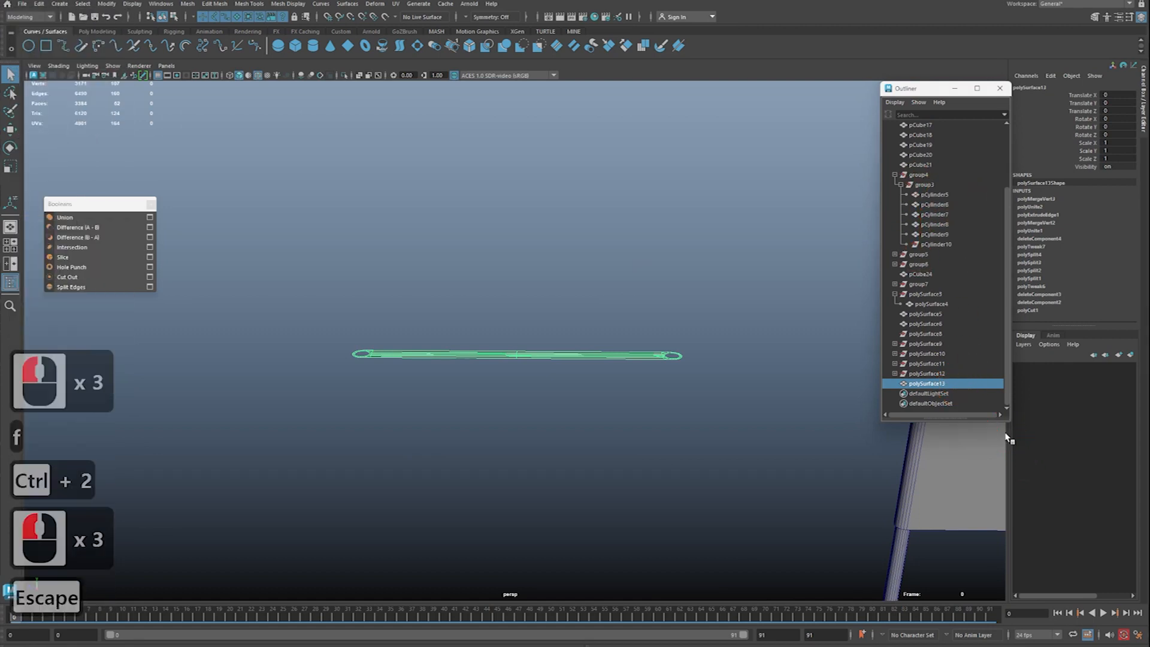
{"action": "left_click_drag", "start_coordinate": [923, 89], "coordinate": [1012, 411]}
Step: Select all faces of the flat strip and extrude them downward into a panel about as tall as the chair's backrest
{"action": "right_click_drag", "start_coordinate": [605, 354], "coordinate": [526, 350], "text": "alt"}
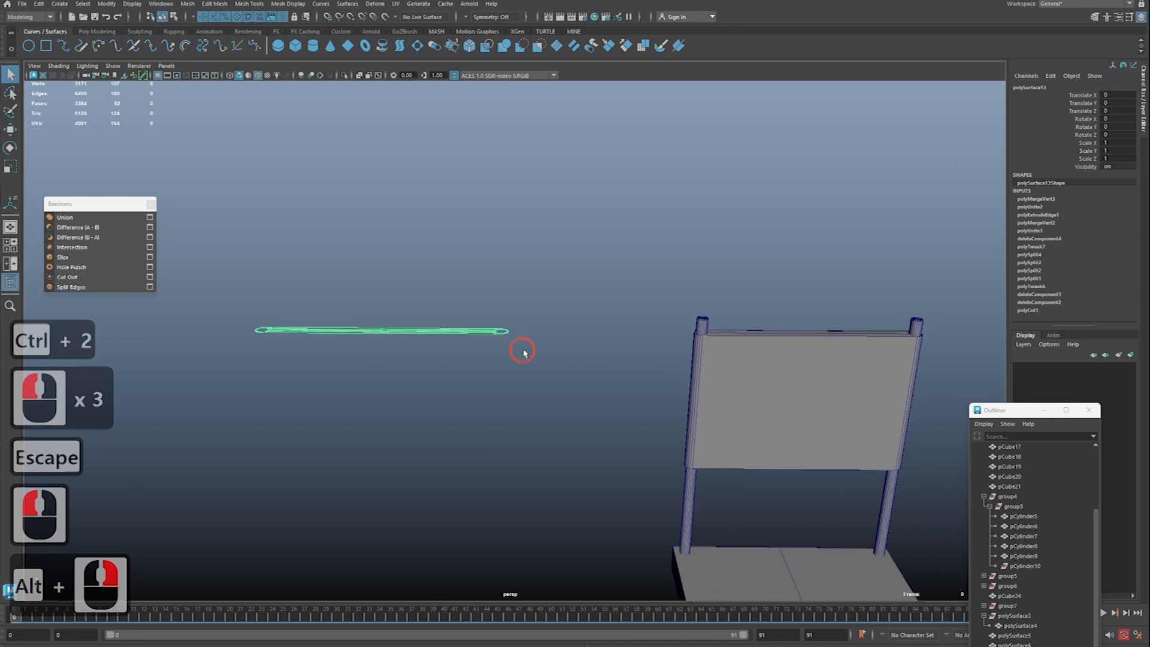
{"action": "middle_click_drag", "start_coordinate": [526, 349], "coordinate": [509, 344], "text": "alt"}
{"action": "right_click_drag", "start_coordinate": [509, 344], "coordinate": [527, 350], "text": "alt"}
{"action": "left_click_drag", "start_coordinate": [527, 351], "coordinate": [559, 369], "text": "alt"}
{"action": "middle_click_drag", "start_coordinate": [456, 335], "coordinate": [503, 336], "text": "alt"}
{"action": "right_click_drag", "start_coordinate": [503, 335], "coordinate": [522, 339], "text": "alt"}
{"action": "left_click_drag", "start_coordinate": [522, 338], "coordinate": [520, 316], "text": "alt"}
{"action": "key", "text": "q"}
{"action": "right_click_drag", "start_coordinate": [546, 271], "coordinate": [545, 294]}
{"action": "left_click_drag", "start_coordinate": [685, 427], "coordinate": [685, 428]}
{"action": "key", "text": "w"}
{"action": "right_click_drag", "start_coordinate": [644, 460], "coordinate": [578, 446], "text": "alt"}
{"action": "left_click_drag", "start_coordinate": [577, 446], "coordinate": [477, 402], "text": "alt"}
{"action": "right_click", "coordinate": [591, 309], "text": "shift"}
{"action": "right_click_drag", "start_coordinate": [591, 310], "coordinate": [589, 335], "text": "shift"}
{"action": "left_click_drag", "start_coordinate": [453, 293], "coordinate": [739, 477]}
Step: Select the extruded panel as an object and reverse its normals
{"action": "left_click_drag", "start_coordinate": [556, 418], "coordinate": [587, 433], "text": "alt"}
{"action": "key", "text": "q"}
{"action": "right_click_drag", "start_coordinate": [626, 341], "coordinate": [645, 310]}
{"action": "middle_click_drag", "start_coordinate": [645, 308], "coordinate": [570, 308], "text": "alt"}
{"action": "left_click", "coordinate": [561, 328]}
{"action": "left_click_drag", "start_coordinate": [569, 308], "coordinate": [542, 372], "text": "alt"}
{"action": "left_click", "coordinate": [419, 347]}
{"action": "middle_click_drag", "start_coordinate": [461, 337], "coordinate": [473, 345], "text": "alt"}
{"action": "right_click_drag", "start_coordinate": [473, 344], "coordinate": [479, 343], "text": "alt"}
{"action": "left_click_drag", "start_coordinate": [479, 343], "coordinate": [483, 351], "text": "alt"}
{"action": "left_click", "coordinate": [277, 2]}
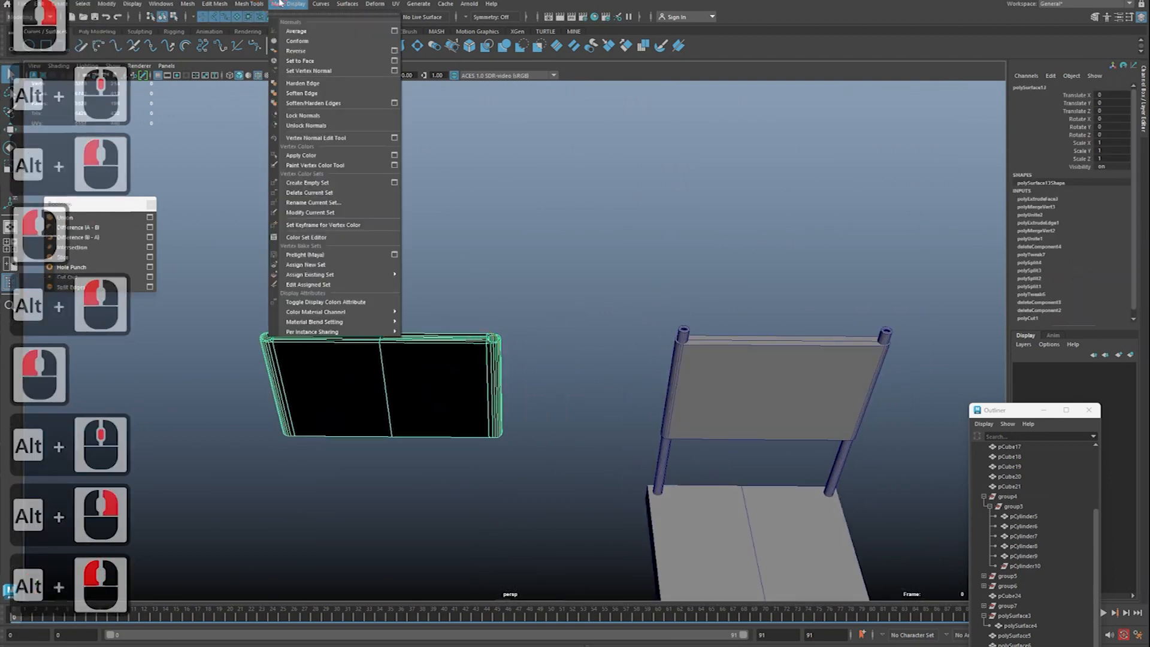
{"action": "left_click", "coordinate": [307, 30]}
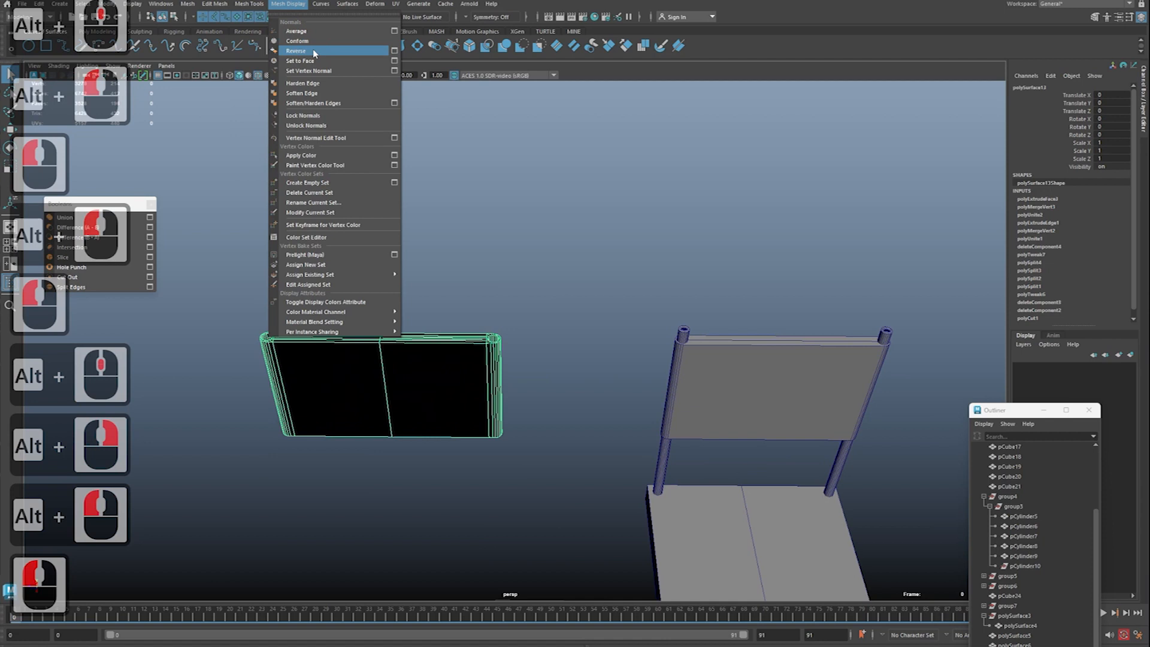
{"action": "left_click", "coordinate": [312, 52]}
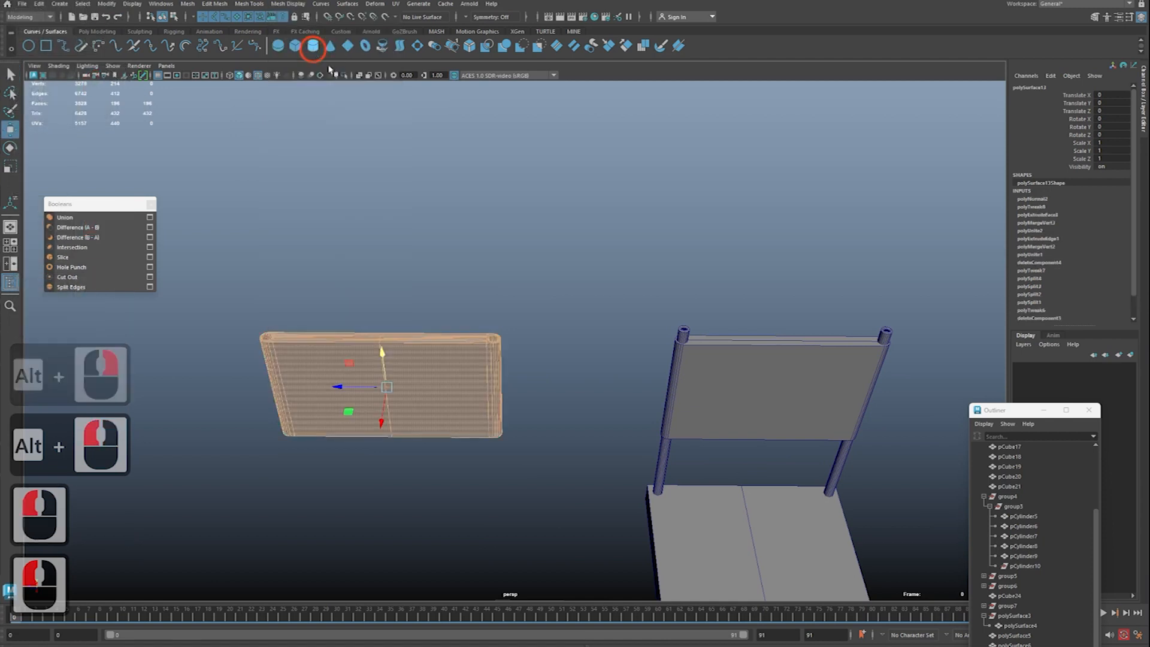
Step: Inspect the panel's shading and rod holes from several angles and compare it with the chair's existing backrest
{"action": "left_click", "coordinate": [528, 332]}
{"action": "right_click_drag", "start_coordinate": [530, 333], "coordinate": [516, 334], "text": "alt"}
{"action": "middle_click_drag", "start_coordinate": [515, 333], "coordinate": [542, 345], "text": "alt"}
{"action": "right_click_drag", "start_coordinate": [542, 345], "coordinate": [563, 358], "text": "alt"}
{"action": "left_click_drag", "start_coordinate": [562, 359], "coordinate": [575, 409], "text": "alt"}
{"action": "left_click", "coordinate": [487, 388]}
{"action": "middle_click_drag", "start_coordinate": [487, 388], "coordinate": [532, 381], "text": "alt"}
{"action": "left_click_drag", "start_coordinate": [533, 380], "coordinate": [697, 384], "text": "alt"}
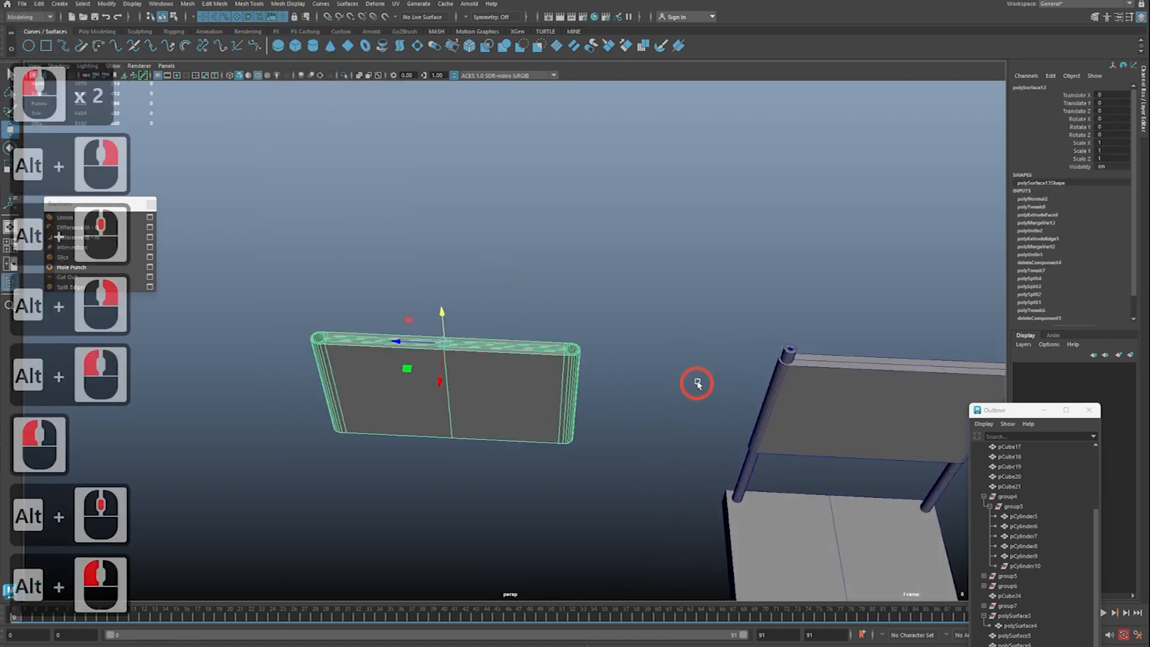
{"action": "key", "text": "ctrl+2"}
{"action": "left_click_drag", "start_coordinate": [440, 392], "coordinate": [623, 392]}
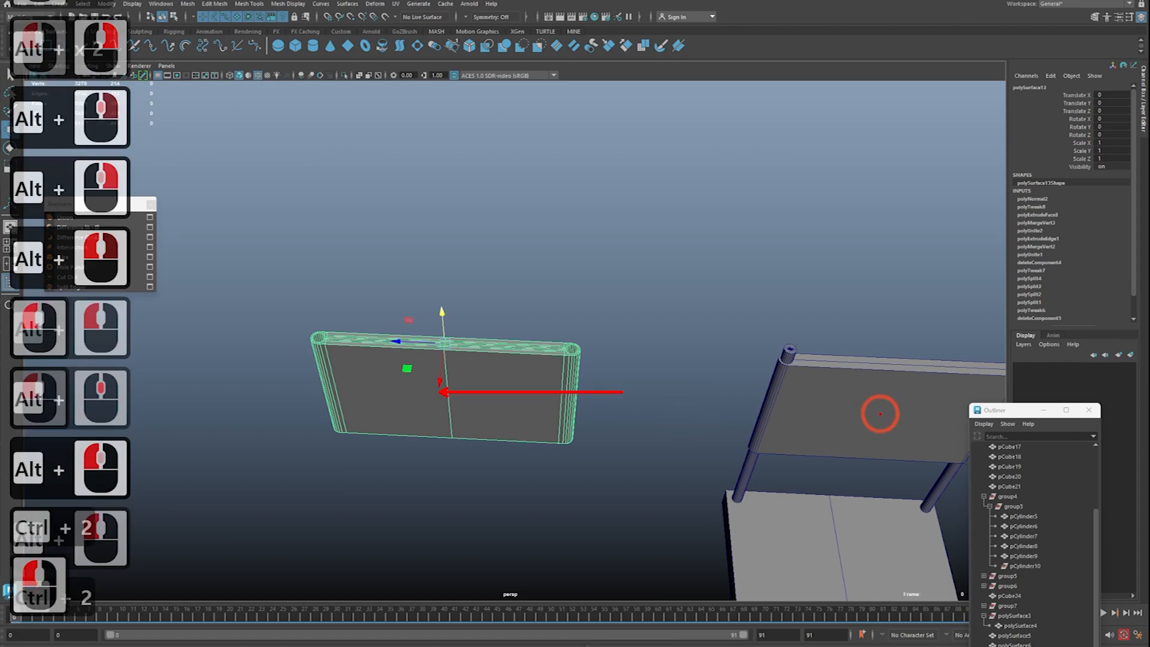
{"action": "key", "text": "Escape"}
{"action": "middle_click_drag", "start_coordinate": [681, 395], "coordinate": [623, 374], "text": "alt"}
{"action": "mouse_move", "coordinate": [623, 374]}
{"action": "left_mouse_down", "text": "alt"}
{"action": "mouse_move", "coordinate": [598, 386]}
{"action": "mouse_move", "coordinate": [693, 348]}
{"action": "mouse_move", "coordinate": [685, 333]}
{"action": "left_mouse_up", "text": "alt"}
Step: Duplicate the chair's backrest rod nearest the new panel
{"action": "left_click", "coordinate": [731, 328]}
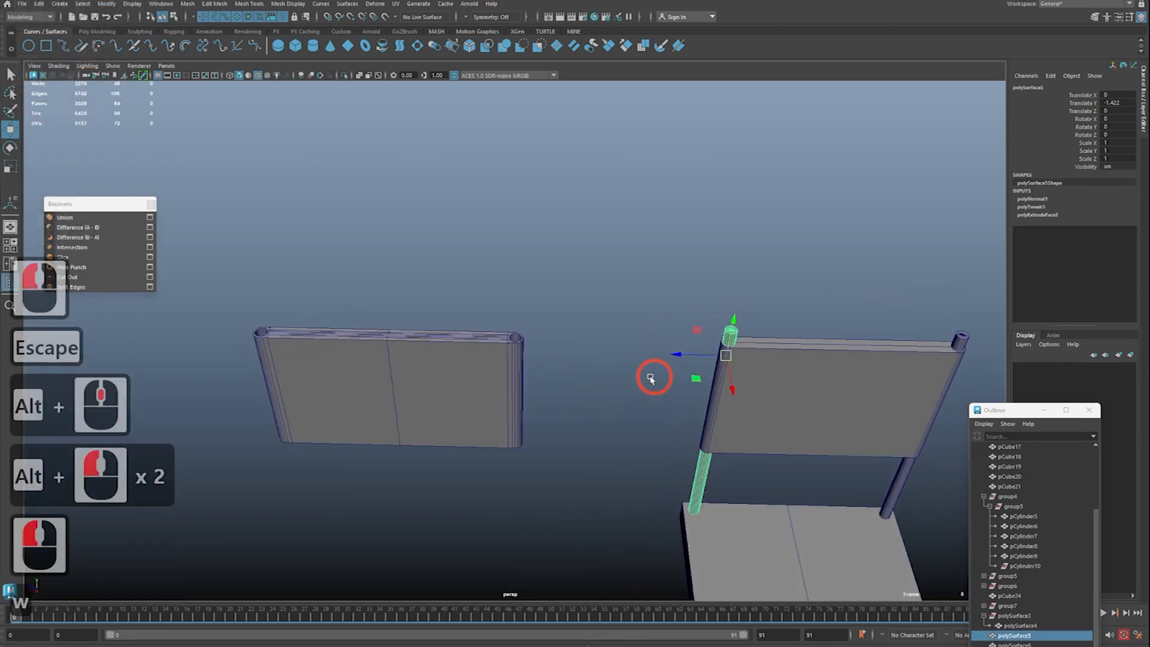
{"action": "key", "text": "w"}
{"action": "middle_click_drag", "start_coordinate": [655, 375], "coordinate": [656, 369], "text": "alt"}
{"action": "left_click_drag", "start_coordinate": [656, 369], "coordinate": [657, 364], "text": "alt"}
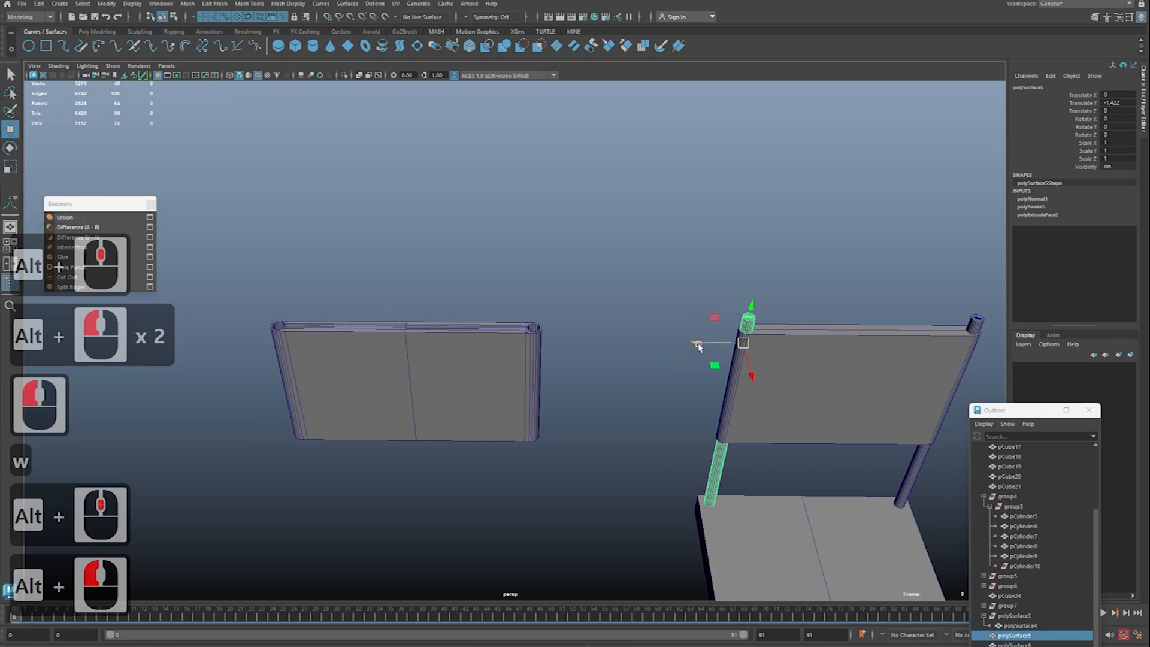
{"action": "key", "text": "ctrl+d"}
Step: Move the copied rod about 17.5 units along Z, snapping it into the rod hole at the panel's near end
{"action": "middle_click_drag", "start_coordinate": [547, 341], "coordinate": [623, 365], "text": "alt"}
{"action": "right_click_drag", "start_coordinate": [623, 365], "coordinate": [647, 403], "text": "alt"}
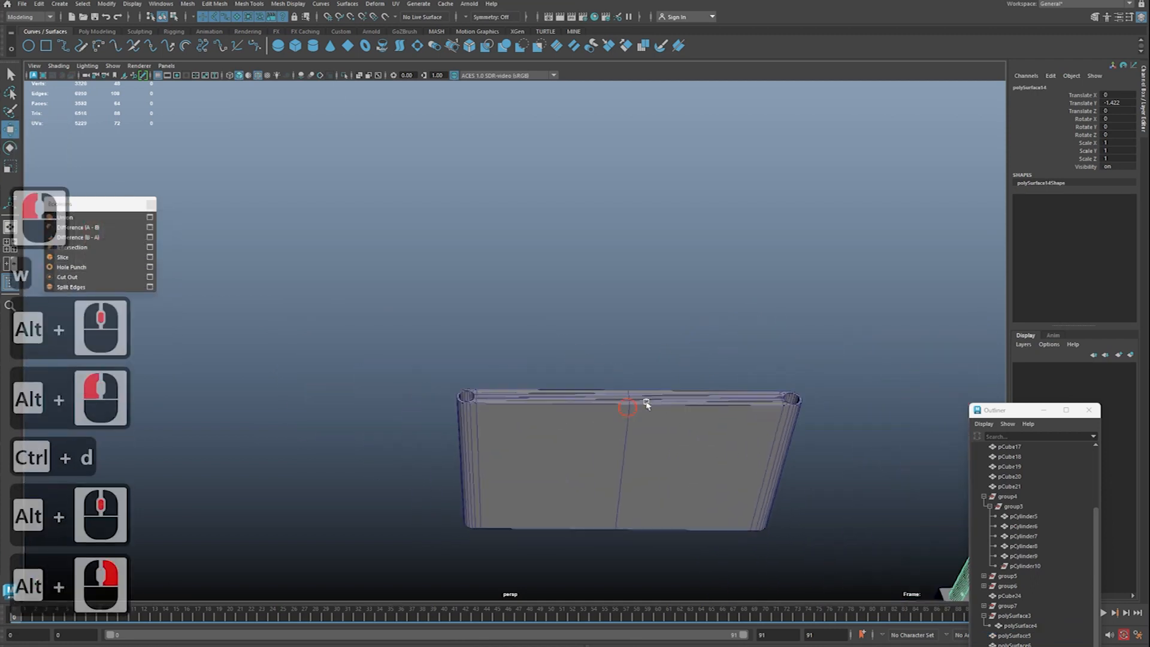
{"action": "middle_click_drag", "start_coordinate": [647, 404], "coordinate": [618, 390], "text": "alt"}
{"action": "left_click_drag", "start_coordinate": [618, 390], "coordinate": [647, 483], "text": "alt"}
{"action": "right_click_drag", "start_coordinate": [647, 483], "coordinate": [683, 506], "text": "alt"}
{"action": "middle_click_drag", "start_coordinate": [682, 506], "coordinate": [652, 390], "text": "alt"}
{"action": "right_click_drag", "start_coordinate": [653, 389], "coordinate": [675, 406], "text": "alt"}
{"action": "middle_click_drag", "start_coordinate": [489, 439], "coordinate": [537, 431], "text": "alt"}
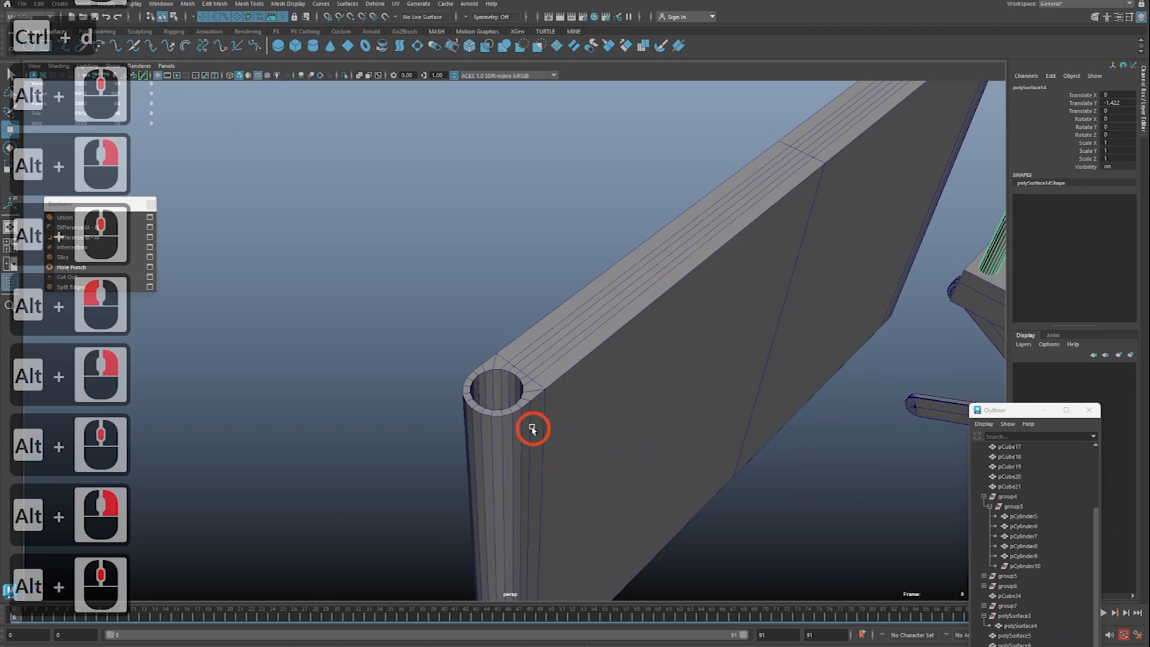
{"action": "key", "text": "ctrl+2"}
{"action": "left_click", "coordinate": [525, 424]}
{"action": "key", "text": "Escape"}
{"action": "right_click_drag", "start_coordinate": [641, 401], "coordinate": [551, 352], "text": "alt"}
{"action": "left_click_drag", "start_coordinate": [551, 352], "coordinate": [641, 352], "text": "alt"}
{"action": "middle_click_drag", "start_coordinate": [641, 353], "coordinate": [552, 336], "text": "alt"}
{"action": "left_click_drag", "start_coordinate": [551, 336], "coordinate": [560, 342], "text": "alt"}
{"action": "key", "text": "v"}
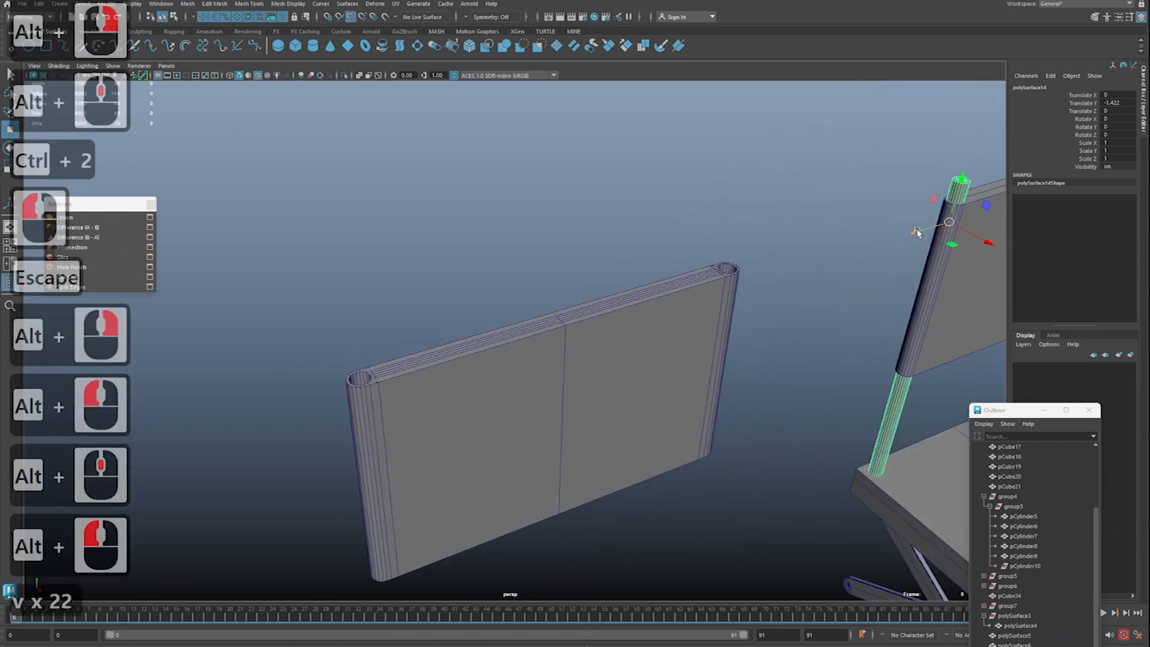
{"action": "left_click_drag", "start_coordinate": [339, 381], "coordinate": [371, 392]}
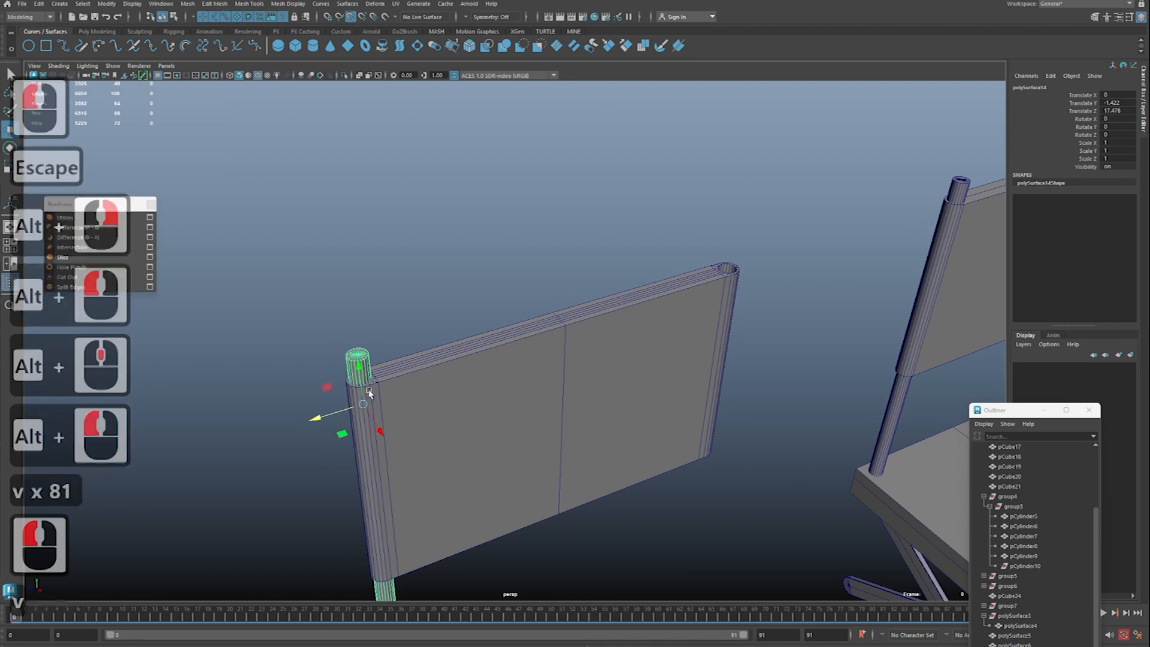
Step: Inspect the copied rod's fit in the panel's hole from close up and from several angles
{"action": "key", "text": "f"}
{"action": "left_click_drag", "start_coordinate": [542, 367], "coordinate": [531, 395], "text": "alt"}
{"action": "middle_click_drag", "start_coordinate": [531, 395], "coordinate": [542, 433], "text": "alt"}
{"action": "right_click_drag", "start_coordinate": [542, 432], "coordinate": [721, 398], "text": "alt"}
{"action": "left_click_drag", "start_coordinate": [721, 398], "coordinate": [508, 417], "text": "alt"}
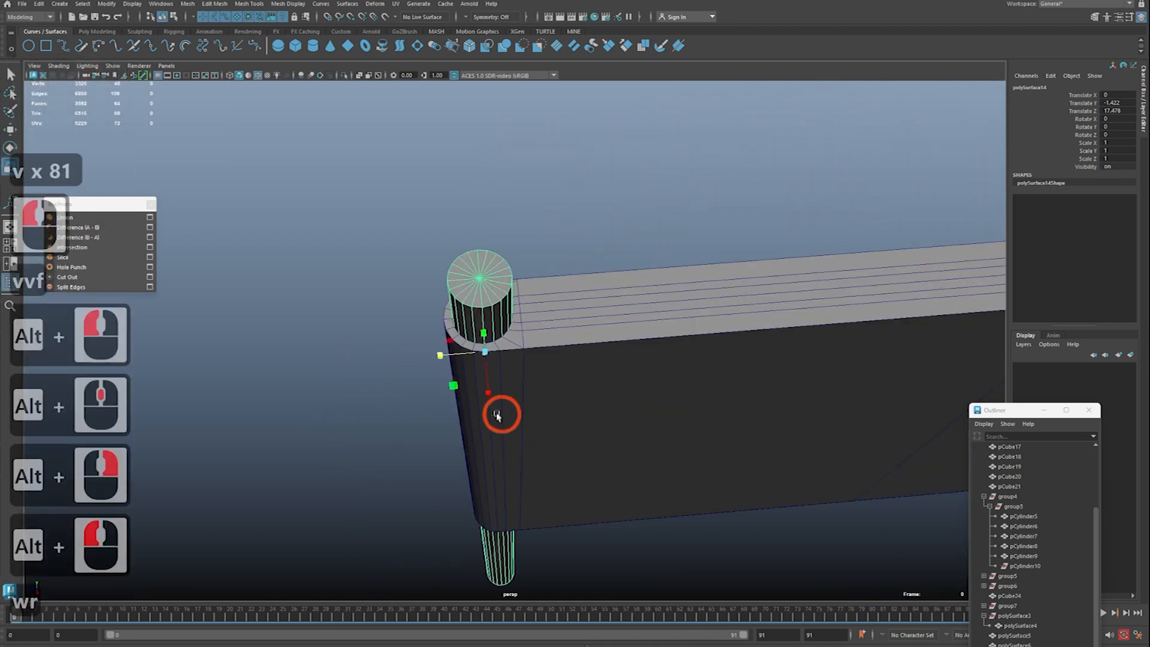
{"action": "left_click", "coordinate": [453, 387]}
{"action": "key", "text": "q"}
{"action": "double_click", "coordinate": [570, 224]}
{"action": "left_click_drag", "start_coordinate": [570, 224], "coordinate": [419, 277], "text": "alt"}
{"action": "middle_click_drag", "start_coordinate": [419, 276], "coordinate": [545, 346], "text": "alt"}
{"action": "left_click_drag", "start_coordinate": [545, 346], "coordinate": [554, 305], "text": "alt"}
{"action": "left_click", "coordinate": [559, 316]}
{"action": "key", "text": "f"}
{"action": "left_click_drag", "start_coordinate": [638, 458], "coordinate": [359, 356], "text": "alt"}
{"action": "mouse_move", "coordinate": [589, 354]}
{"action": "right_mouse_down", "text": "alt"}
{"action": "mouse_move", "coordinate": [500, 342]}
{"action": "mouse_move", "coordinate": [578, 358]}
{"action": "right_mouse_up", "text": "alt"}
{"action": "left_click_drag", "start_coordinate": [590, 359], "coordinate": [630, 365], "text": "alt"}
{"action": "middle_click_drag", "start_coordinate": [630, 365], "coordinate": [473, 369], "text": "alt"}
{"action": "left_click_drag", "start_coordinate": [515, 384], "coordinate": [539, 458], "text": "alt"}
{"action": "right_click_drag", "start_coordinate": [539, 459], "coordinate": [608, 462], "text": "alt"}
{"action": "middle_click_drag", "start_coordinate": [609, 461], "coordinate": [610, 481], "text": "alt"}
{"action": "left_click", "coordinate": [541, 474]}
{"action": "right_click_drag", "start_coordinate": [510, 477], "coordinate": [479, 473], "text": "alt"}
{"action": "left_click_drag", "start_coordinate": [432, 461], "coordinate": [357, 450], "text": "alt"}
{"action": "middle_click_drag", "start_coordinate": [357, 450], "coordinate": [441, 452], "text": "alt"}
Step: Insert support edge loops close to the panel's upper and lower edges with the Multi-Cut tool
{"action": "left_click", "coordinate": [447, 398]}
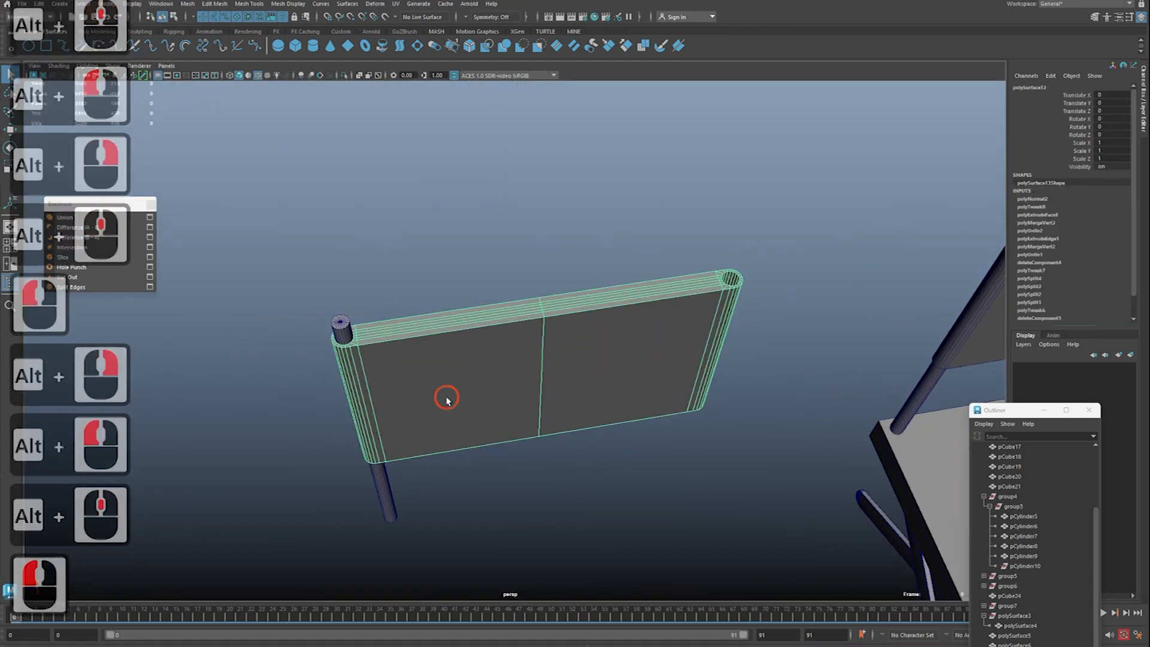
{"action": "key", "text": "3"}
{"action": "key", "text": "1"}
{"action": "middle_click_drag", "start_coordinate": [412, 401], "coordinate": [468, 418], "text": "alt"}
{"action": "right_click_drag", "start_coordinate": [468, 418], "coordinate": [522, 413], "text": "alt"}
{"action": "left_click_drag", "start_coordinate": [527, 410], "coordinate": [550, 363], "text": "alt"}
{"action": "right_click_drag", "start_coordinate": [550, 362], "coordinate": [565, 318], "text": "shift"}
{"action": "left_click", "coordinate": [393, 291], "text": "ctrl"}
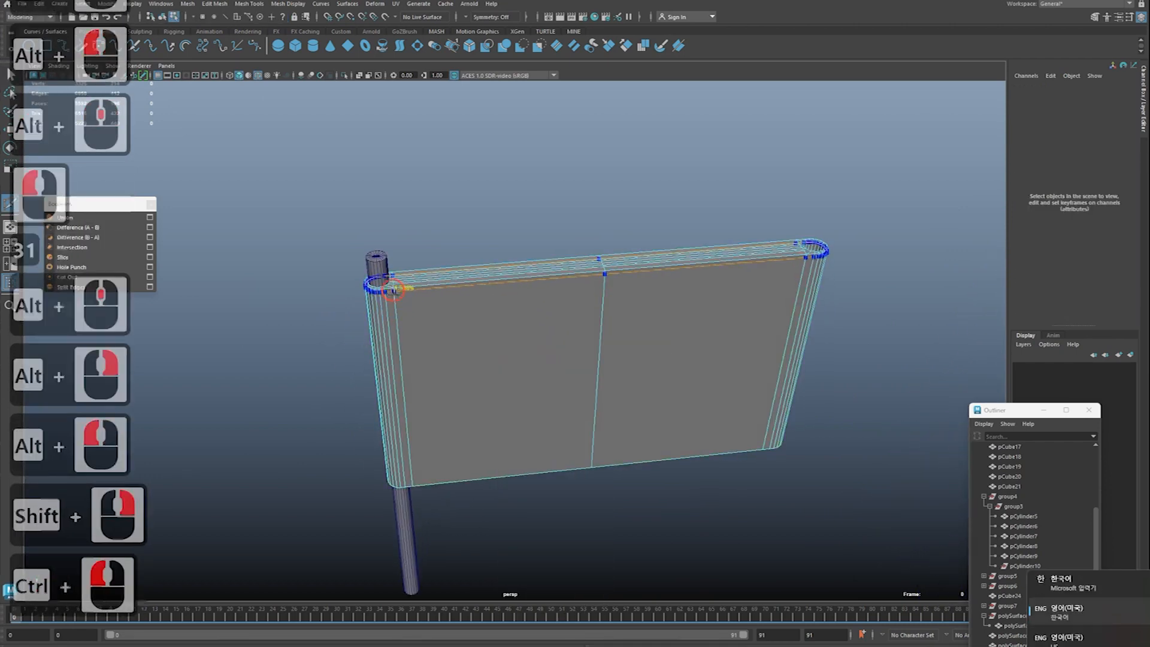
{"action": "left_click_drag", "start_coordinate": [420, 494], "coordinate": [410, 482]}
{"action": "key", "text": "q"}
Step: Examine the panel's edges around the rod hole up close in edge mode
{"action": "right_click_drag", "start_coordinate": [516, 378], "coordinate": [540, 352]}
{"action": "left_click_drag", "start_coordinate": [514, 389], "coordinate": [515, 479], "text": "alt"}
{"action": "middle_click_drag", "start_coordinate": [503, 467], "coordinate": [431, 407], "text": "alt"}
{"action": "right_click_drag", "start_coordinate": [428, 403], "coordinate": [461, 398], "text": "alt"}
{"action": "left_click_drag", "start_coordinate": [460, 398], "coordinate": [547, 398], "text": "alt"}
{"action": "key", "text": "q"}
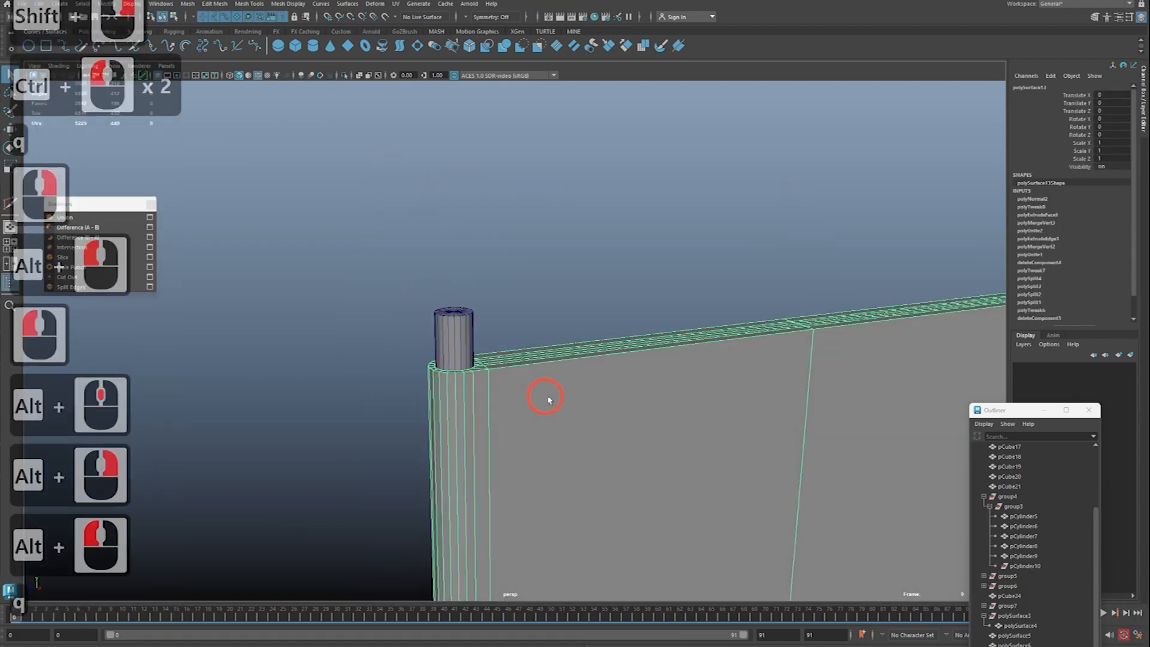
{"action": "right_click_drag", "start_coordinate": [527, 419], "coordinate": [520, 392]}
{"action": "middle_click_drag", "start_coordinate": [514, 396], "coordinate": [518, 426], "text": "alt"}
{"action": "mouse_move", "coordinate": [519, 426]}
{"action": "right_mouse_down", "text": "alt"}
{"action": "mouse_move", "coordinate": [582, 410]}
{"action": "mouse_move", "coordinate": [516, 424]}
{"action": "right_mouse_up", "text": "alt"}
{"action": "double_click", "coordinate": [581, 408]}
{"action": "middle_click_drag", "start_coordinate": [514, 423], "coordinate": [392, 382], "text": "alt"}
{"action": "right_click_drag", "start_coordinate": [392, 382], "coordinate": [381, 380], "text": "alt"}
{"action": "left_click_drag", "start_coordinate": [381, 380], "coordinate": [569, 389], "text": "alt"}
{"action": "middle_click_drag", "start_coordinate": [569, 390], "coordinate": [462, 387], "text": "alt"}
{"action": "right_click_drag", "start_coordinate": [462, 387], "coordinate": [670, 383], "text": "alt"}
{"action": "middle_click_drag", "start_coordinate": [671, 383], "coordinate": [569, 367], "text": "alt"}
{"action": "left_click_drag", "start_coordinate": [569, 367], "coordinate": [539, 345], "text": "alt"}
{"action": "left_click", "coordinate": [540, 345]}
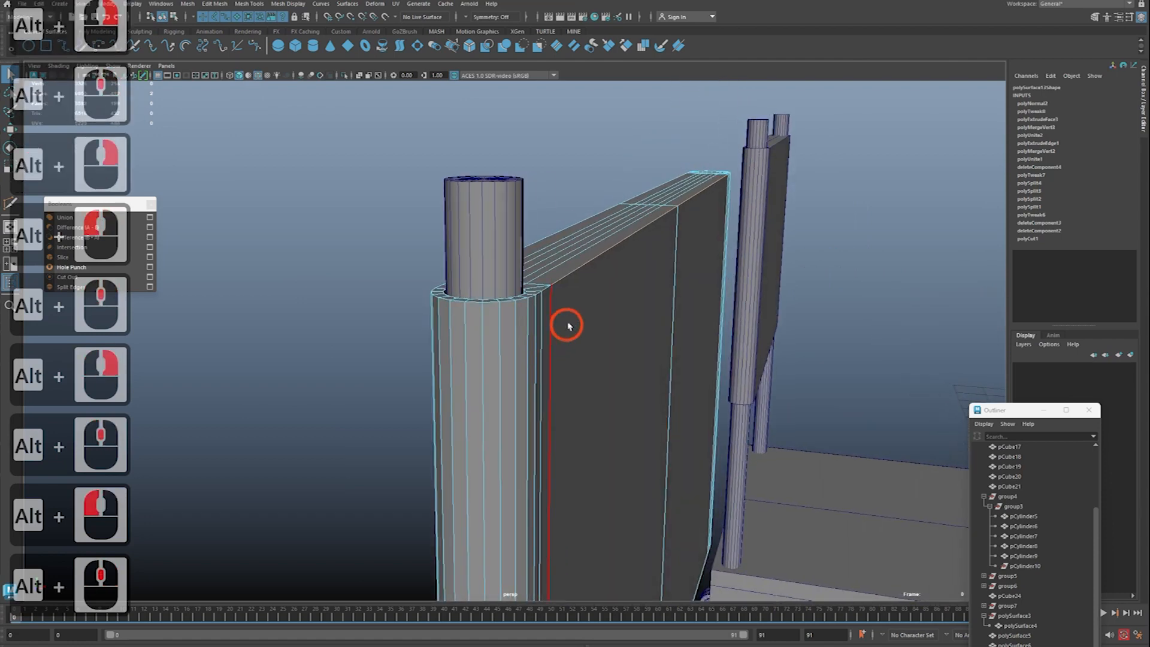
Step: Insert edge loops with Multi-Cut at the panel's top rim beside the rod hole
{"action": "right_click", "coordinate": [580, 303], "text": "shift"}
{"action": "mouse_move", "coordinate": [537, 301]}
{"action": "right_mouse_down", "text": "shift"}
{"action": "mouse_move", "coordinate": [562, 308]}
{"action": "mouse_move", "coordinate": [530, 305]}
{"action": "right_mouse_up", "text": "shift"}
{"action": "key", "text": "q"}
{"action": "key", "text": "super+space"}
{"action": "left_click", "coordinate": [549, 287], "text": "ctrl"}
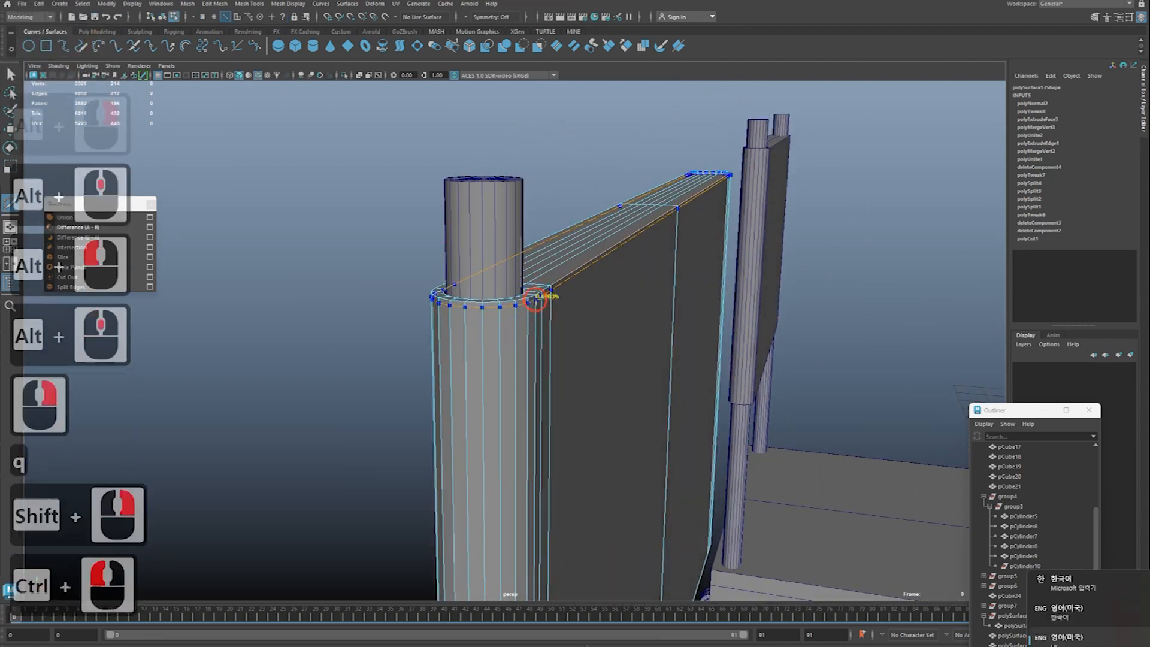
{"action": "left_click", "coordinate": [539, 299], "text": "ctrl"}
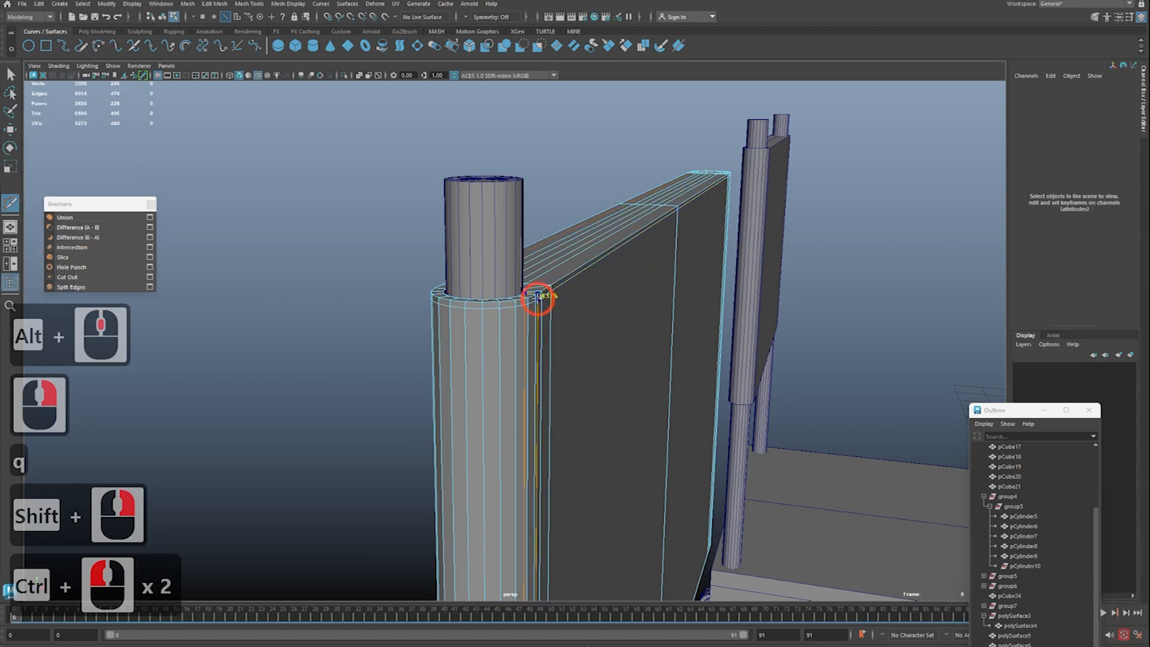
Step: Insert an edge loop around the panel's bottom rim and check the panel in smooth preview
{"action": "right_click_drag", "start_coordinate": [553, 413], "coordinate": [470, 457], "text": "alt"}
{"action": "middle_click_drag", "start_coordinate": [473, 461], "coordinate": [479, 357], "text": "alt"}
{"action": "right_click_drag", "start_coordinate": [420, 360], "coordinate": [502, 397], "text": "alt"}
{"action": "middle_click_drag", "start_coordinate": [503, 397], "coordinate": [464, 389], "text": "alt"}
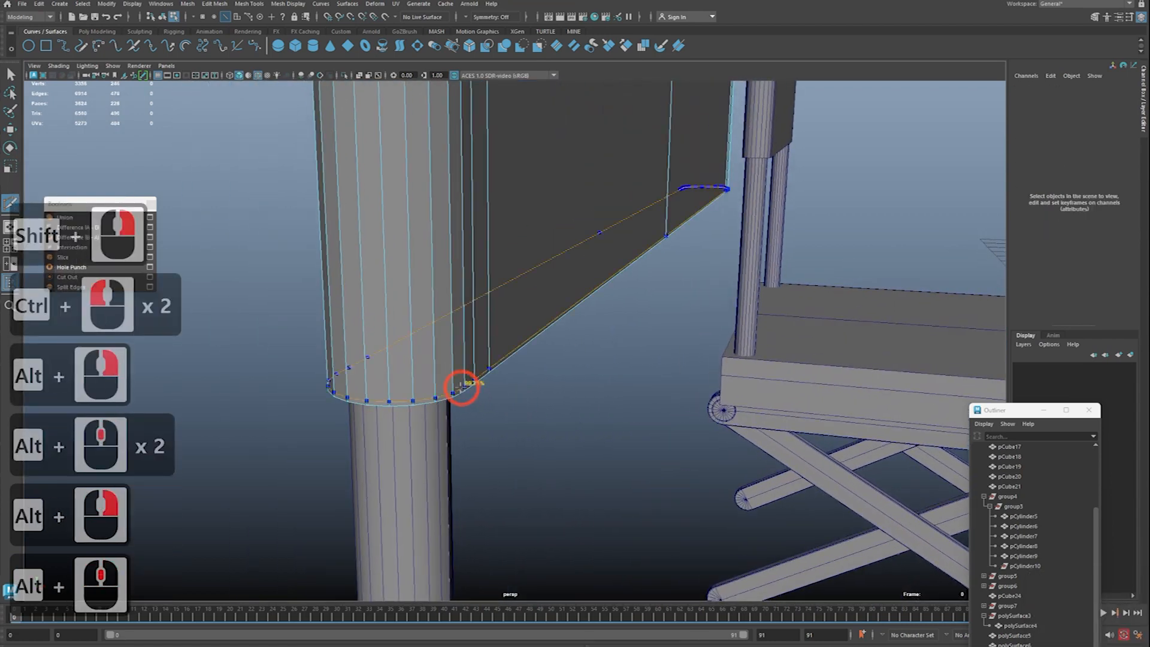
{"action": "left_click", "coordinate": [461, 384], "text": "ctrl"}
{"action": "right_click_drag", "start_coordinate": [457, 385], "coordinate": [278, 321], "text": "alt"}
{"action": "middle_click_drag", "start_coordinate": [277, 321], "coordinate": [547, 362], "text": "alt"}
{"action": "key", "text": "3"}
{"action": "left_click_drag", "start_coordinate": [547, 362], "coordinate": [565, 383], "text": "alt"}
{"action": "key", "text": "1"}
Step: Insert vertical edge loops beside the rod holes at both ends of the panel and turn on smooth preview
{"action": "middle_click_drag", "start_coordinate": [431, 280], "coordinate": [500, 327], "text": "alt"}
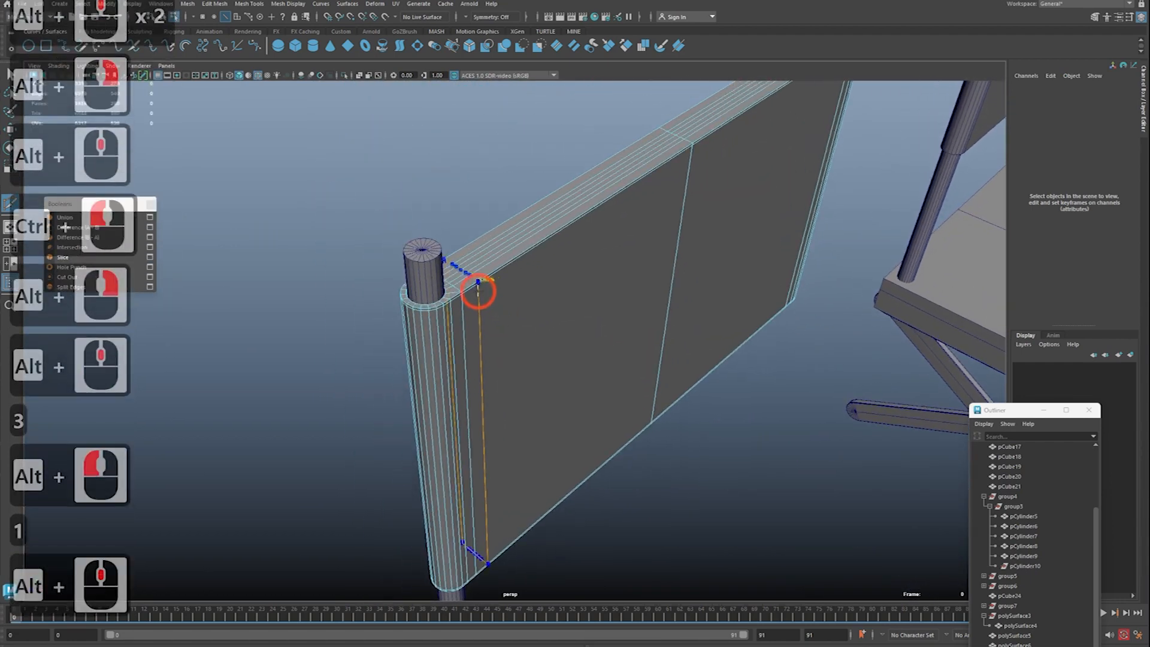
{"action": "left_click", "coordinate": [465, 290], "text": "ctrl"}
{"action": "middle_click_drag", "start_coordinate": [832, 144], "coordinate": [654, 278], "text": "alt"}
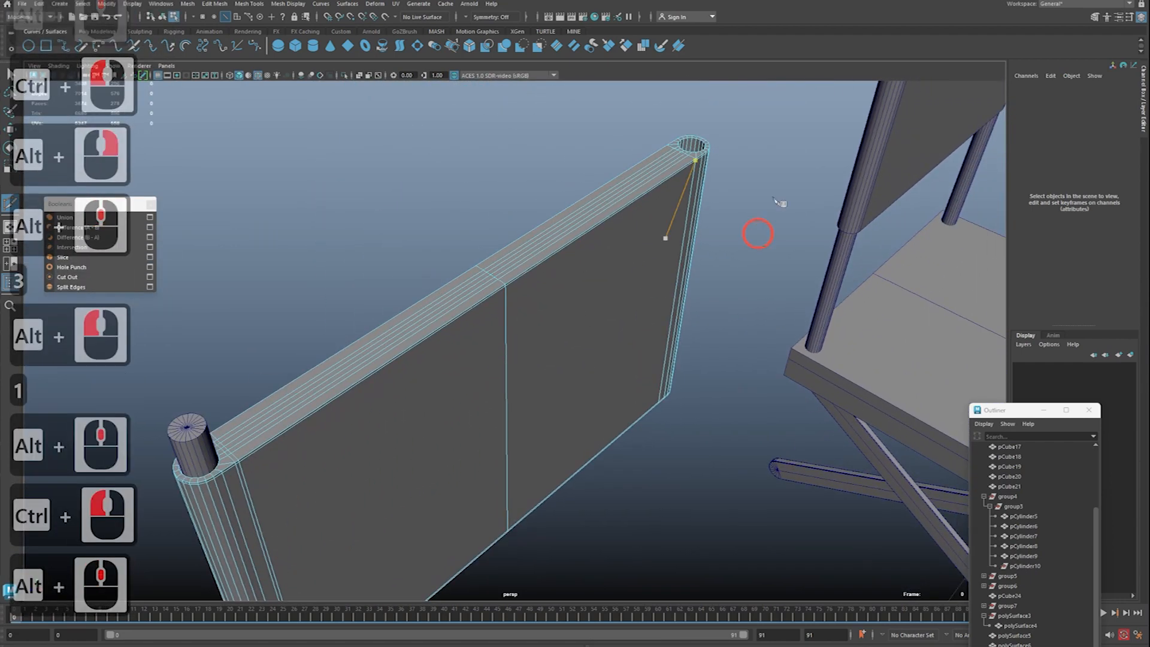
{"action": "left_click", "coordinate": [692, 161], "text": "ctrl"}
{"action": "key", "text": "3"}
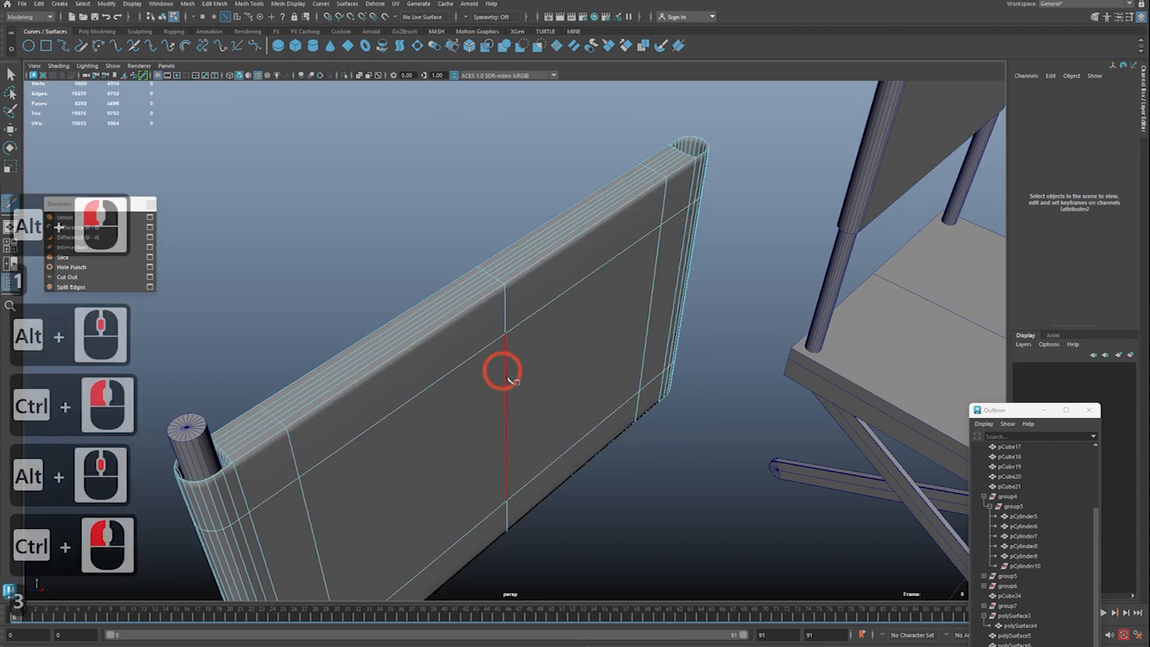
Step: Inspect the smoothed panel's corners and surface flow from several angles with nothing selected
{"action": "right_click_drag", "start_coordinate": [495, 360], "coordinate": [419, 359], "text": "alt"}
{"action": "middle_click_drag", "start_coordinate": [419, 359], "coordinate": [615, 282], "text": "alt"}
{"action": "left_click_drag", "start_coordinate": [616, 282], "coordinate": [574, 212], "text": "alt"}
{"action": "left_click_drag", "start_coordinate": [547, 336], "coordinate": [470, 506], "text": "alt"}
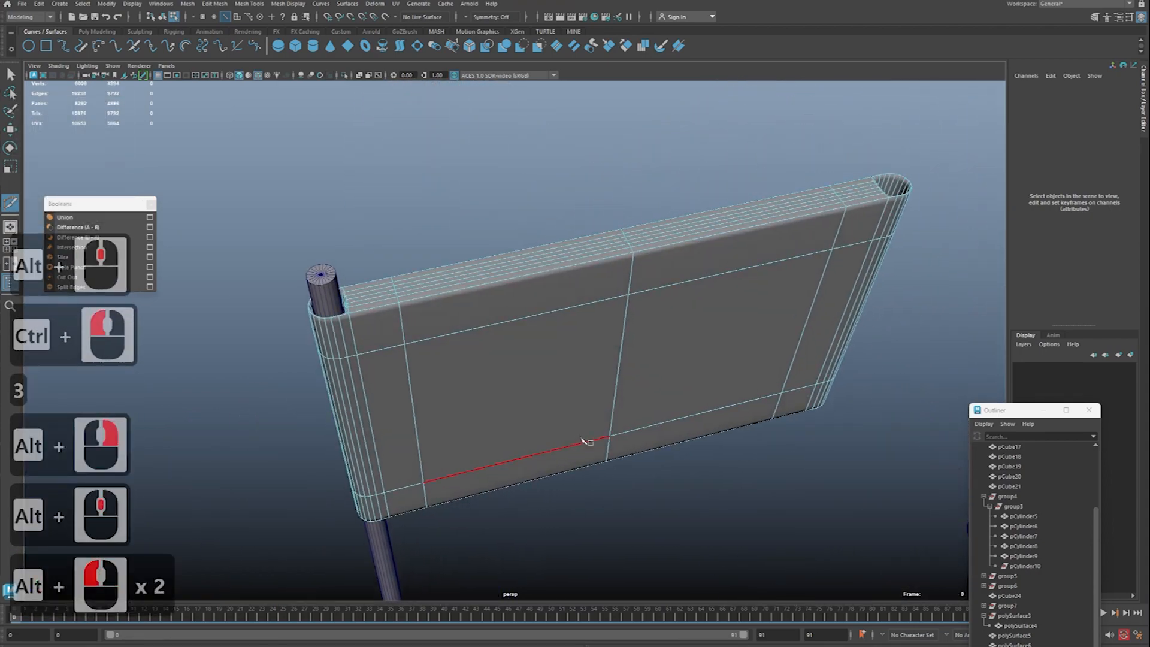
{"action": "right_click", "coordinate": [418, 178]}
{"action": "key", "text": "q"}
{"action": "left_click", "coordinate": [421, 175]}
{"action": "right_click_drag", "start_coordinate": [444, 189], "coordinate": [405, 182], "text": "alt"}
{"action": "left_click_drag", "start_coordinate": [405, 182], "coordinate": [484, 240], "text": "alt"}
{"action": "middle_click_drag", "start_coordinate": [484, 239], "coordinate": [458, 261], "text": "alt"}
{"action": "left_click_drag", "start_coordinate": [458, 262], "coordinate": [433, 285], "text": "alt"}
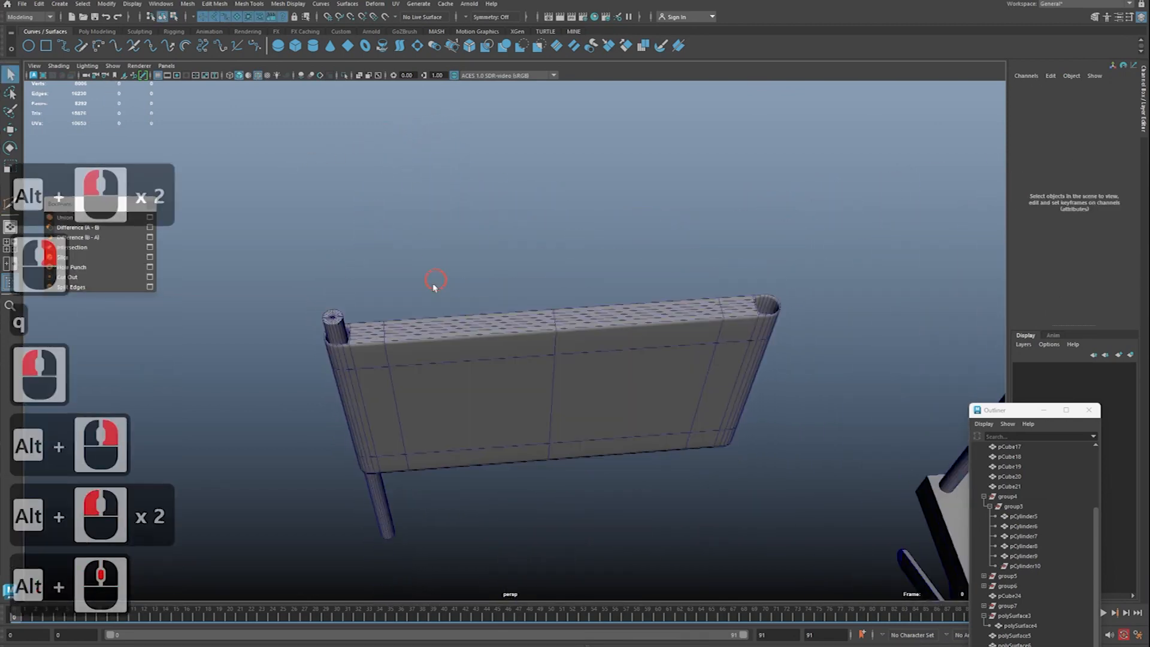
Step: Try to duplicate the rod and snap the copy into the hole at the smoothed panel's far end
{"action": "key", "text": "w"}
{"action": "left_click", "coordinate": [339, 316]}
{"action": "middle_click_drag", "start_coordinate": [340, 315], "coordinate": [351, 323], "text": "alt"}
{"action": "right_click_drag", "start_coordinate": [350, 323], "coordinate": [359, 329], "text": "alt"}
{"action": "key", "text": "ctrl+d"}
{"action": "left_click_drag", "start_coordinate": [248, 349], "coordinate": [691, 295]}
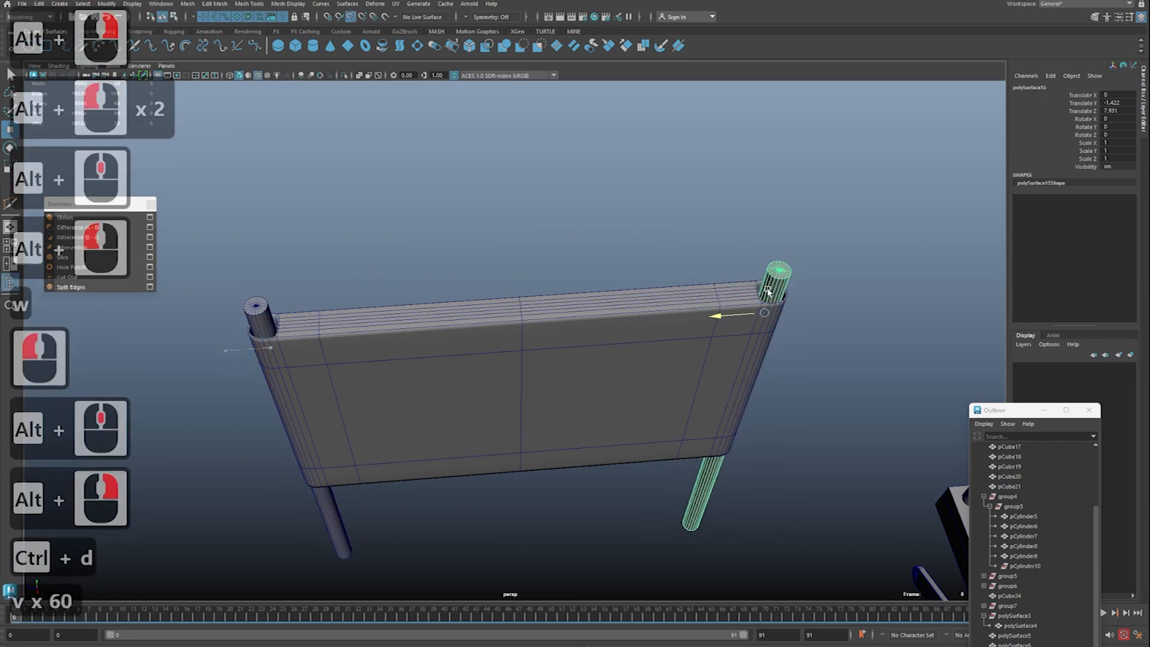
{"action": "key", "text": "ctrl+z"}
{"action": "mouse_move", "coordinate": [1020, 411]}
{"action": "left_mouse_down"}
{"action": "mouse_move", "coordinate": [792, 146]}
{"action": "mouse_move", "coordinate": [842, 200]}
{"action": "mouse_move", "coordinate": [839, 249]}
{"action": "mouse_move", "coordinate": [866, 280]}
{"action": "left_mouse_up"}
{"action": "scroll", "coordinate": [790, 421], "scroll_direction": "down", "scroll_amount": 3}
{"action": "key", "text": "Delete"}
Step: Return the backrest panel to its unsmoothed display
{"action": "key", "text": "5"}
{"action": "right_click_drag", "start_coordinate": [524, 313], "coordinate": [530, 320], "text": "alt"}
{"action": "middle_click_drag", "start_coordinate": [531, 321], "coordinate": [543, 333], "text": "alt"}
{"action": "right_click_drag", "start_coordinate": [544, 333], "coordinate": [552, 340], "text": "alt"}
{"action": "left_click_drag", "start_coordinate": [552, 340], "coordinate": [282, 329], "text": "alt"}
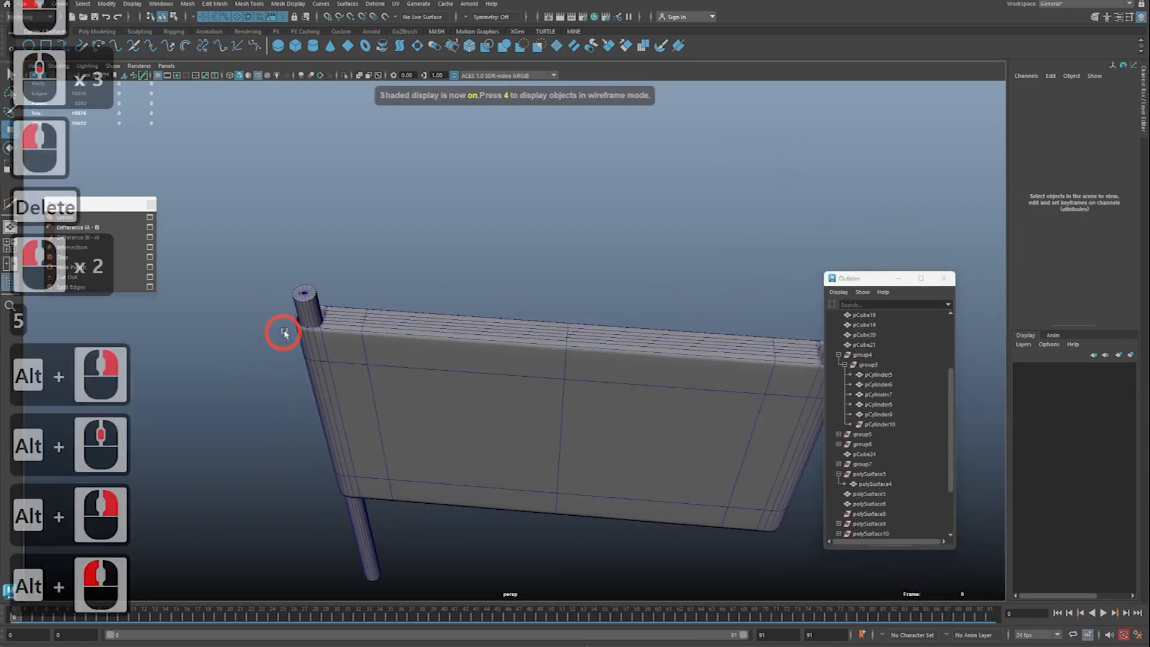
{"action": "key", "text": "w"}
{"action": "left_click", "coordinate": [308, 327]}
{"action": "key", "text": "1"}
{"action": "left_click", "coordinate": [379, 347]}
{"action": "key", "text": "1"}
Step: Try again to copy the rod into the far hole, with the panel unsmoothed, and undo the copy
{"action": "left_click", "coordinate": [321, 294]}
{"action": "key", "text": "w"}
{"action": "middle_click_drag", "start_coordinate": [423, 311], "coordinate": [284, 278], "text": "alt"}
{"action": "right_click_drag", "start_coordinate": [285, 278], "coordinate": [269, 284], "text": "alt"}
{"action": "key", "text": "ctrl+d"}
{"action": "key", "text": "v"}
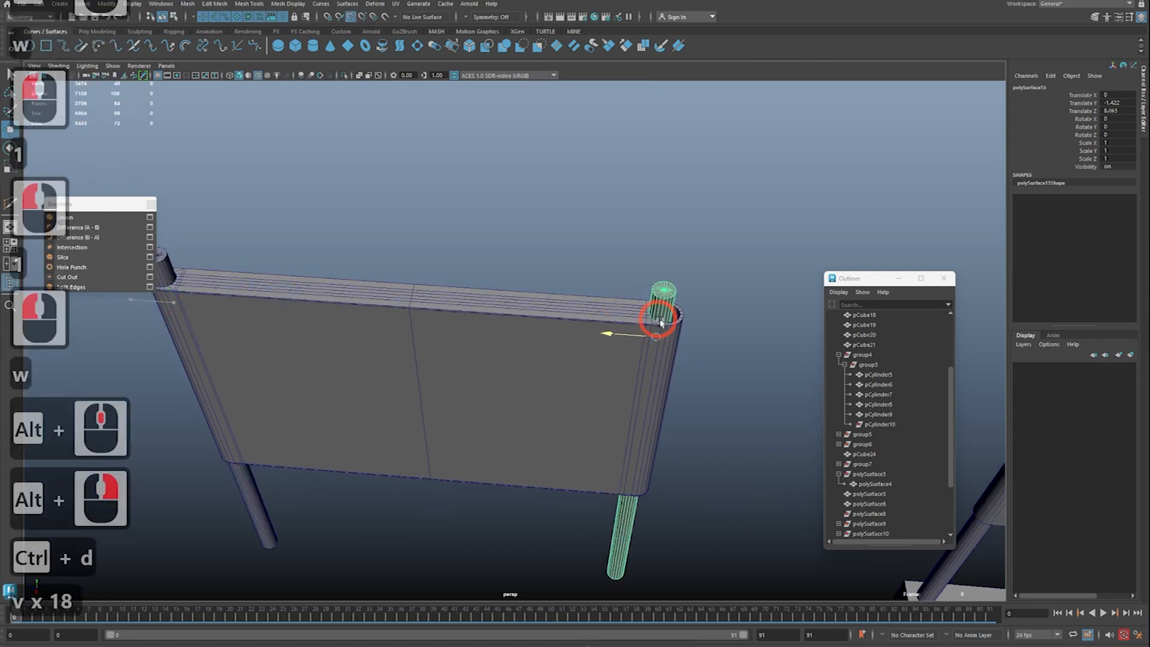
{"action": "left_click_drag", "start_coordinate": [665, 327], "coordinate": [665, 326]}
{"action": "key", "text": "q"}
{"action": "right_click_drag", "start_coordinate": [664, 326], "coordinate": [561, 314], "text": "alt"}
{"action": "middle_click_drag", "start_coordinate": [561, 313], "coordinate": [537, 264], "text": "alt"}
{"action": "key", "text": "z"}
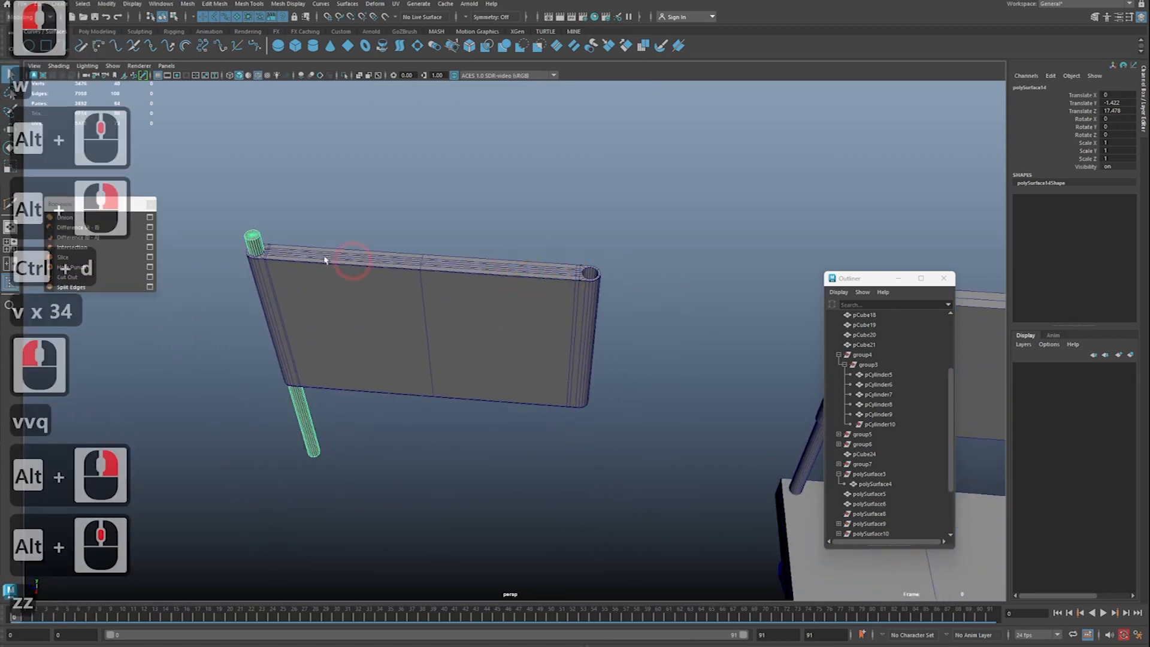
{"action": "left_click", "coordinate": [533, 287]}
{"action": "key", "text": "z"}
Step: Group the new panel with its rod and move the Outliner clear of the model
{"action": "right_click_drag", "start_coordinate": [534, 288], "coordinate": [475, 224], "text": "alt"}
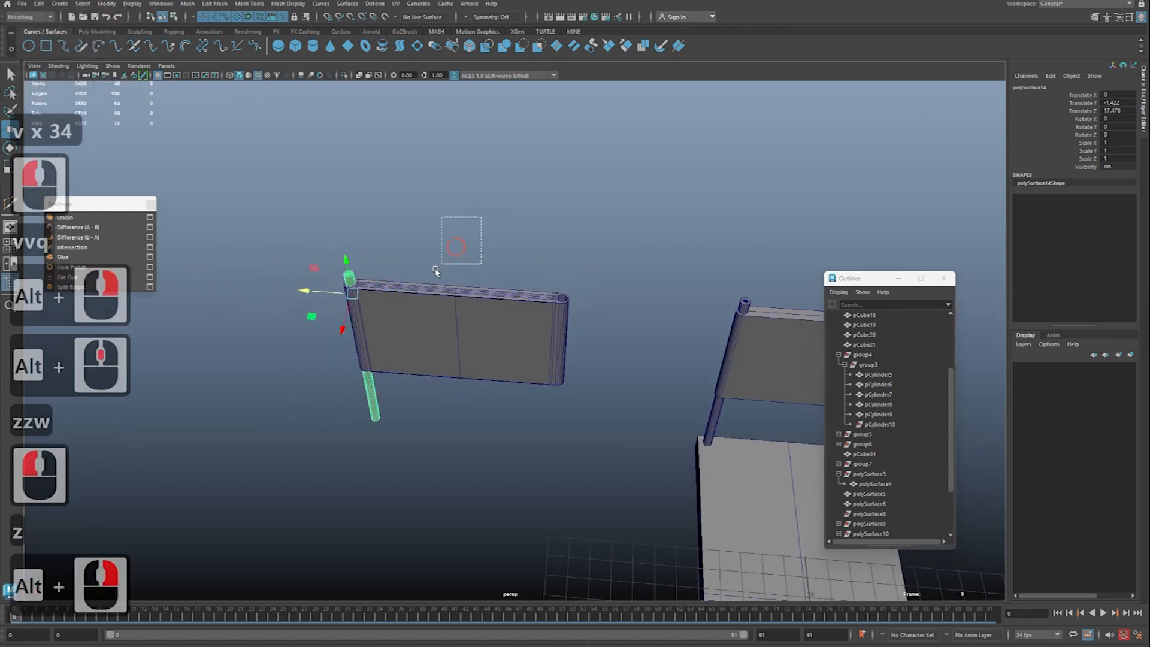
{"action": "left_click", "coordinate": [480, 398]}
{"action": "key", "text": "ctrl+g"}
{"action": "left_click_drag", "start_coordinate": [874, 278], "coordinate": [965, 344]}
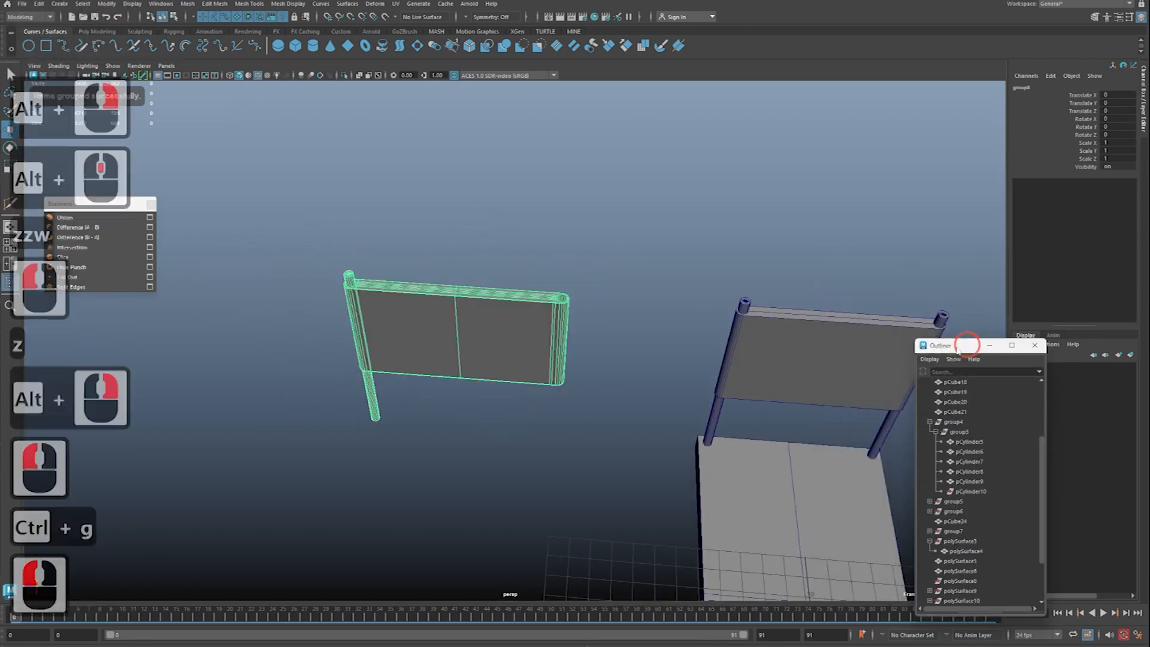
Step: Center the new group's pivot and move the group about -15.6 units along Z onto the chair
{"action": "right_click_drag", "start_coordinate": [599, 336], "coordinate": [527, 306], "text": "alt"}
{"action": "middle_click_drag", "start_coordinate": [527, 306], "coordinate": [461, 305], "text": "alt"}
{"action": "left_click_drag", "start_coordinate": [462, 304], "coordinate": [509, 317], "text": "alt"}
{"action": "key", "text": "w"}
{"action": "right_click_drag", "start_coordinate": [593, 386], "coordinate": [539, 365], "text": "alt"}
{"action": "left_click_drag", "start_coordinate": [539, 365], "coordinate": [606, 390], "text": "alt"}
{"action": "middle_click_drag", "start_coordinate": [605, 390], "coordinate": [554, 360], "text": "alt"}
{"action": "key", "text": "space"}
{"action": "left_click_drag", "start_coordinate": [554, 359], "coordinate": [488, 342], "text": "alt"}
{"action": "right_click_drag", "start_coordinate": [335, 400], "coordinate": [356, 410], "text": "alt"}
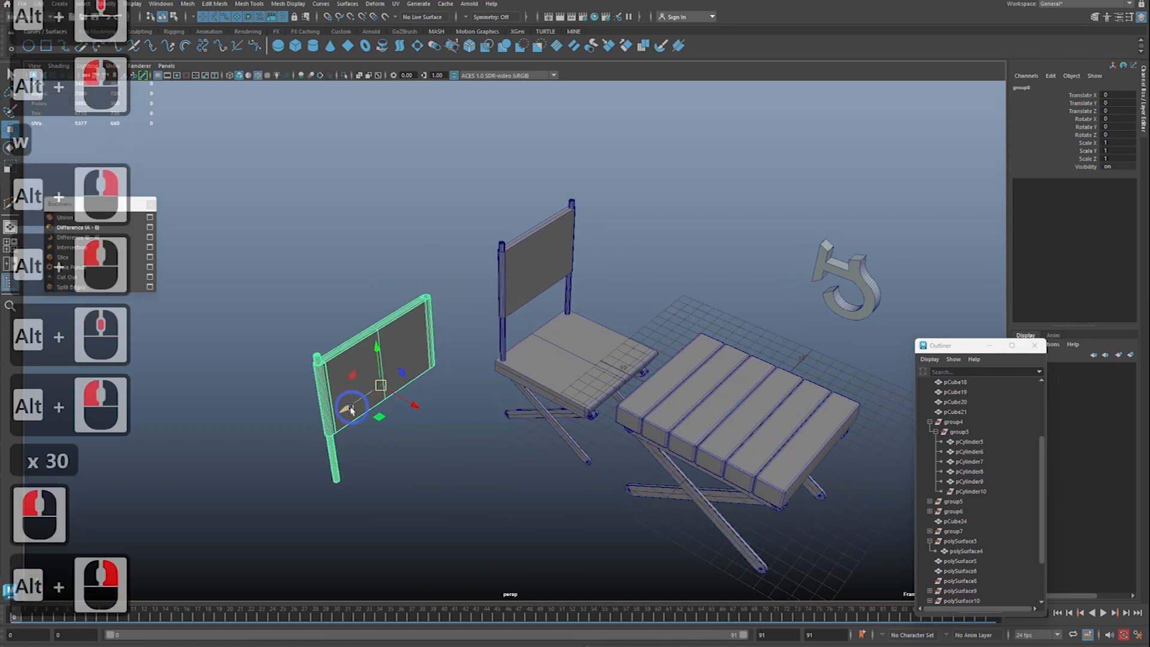
{"action": "key", "text": "space"}
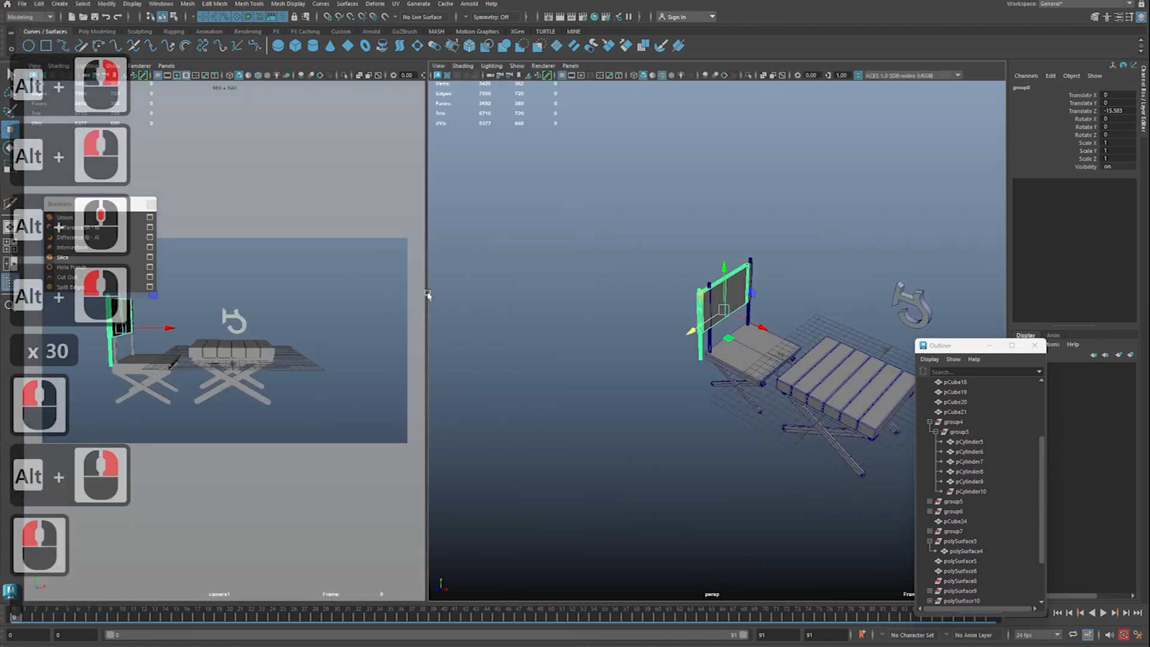
Step: Snap the group to the grid's center line in the top view, at about -16.9 along Z
{"action": "key", "text": "space"}
{"action": "left_click", "coordinate": [575, 300]}
{"action": "left_click_drag", "start_coordinate": [528, 303], "coordinate": [526, 303]}
{"action": "right_click_drag", "start_coordinate": [603, 329], "coordinate": [706, 297], "text": "alt"}
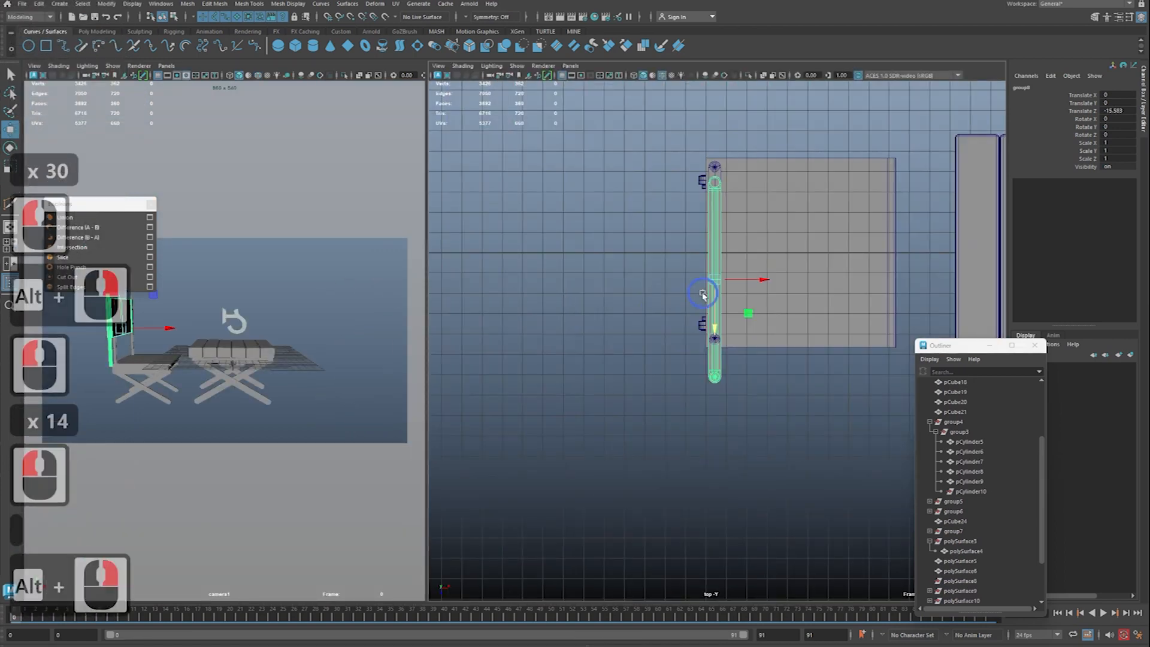
{"action": "middle_click_drag", "start_coordinate": [706, 298], "coordinate": [690, 381], "text": "alt"}
{"action": "right_click_drag", "start_coordinate": [690, 381], "coordinate": [954, 406], "text": "alt"}
{"action": "key", "text": "x"}
{"action": "left_click_drag", "start_coordinate": [675, 340], "coordinate": [671, 333]}
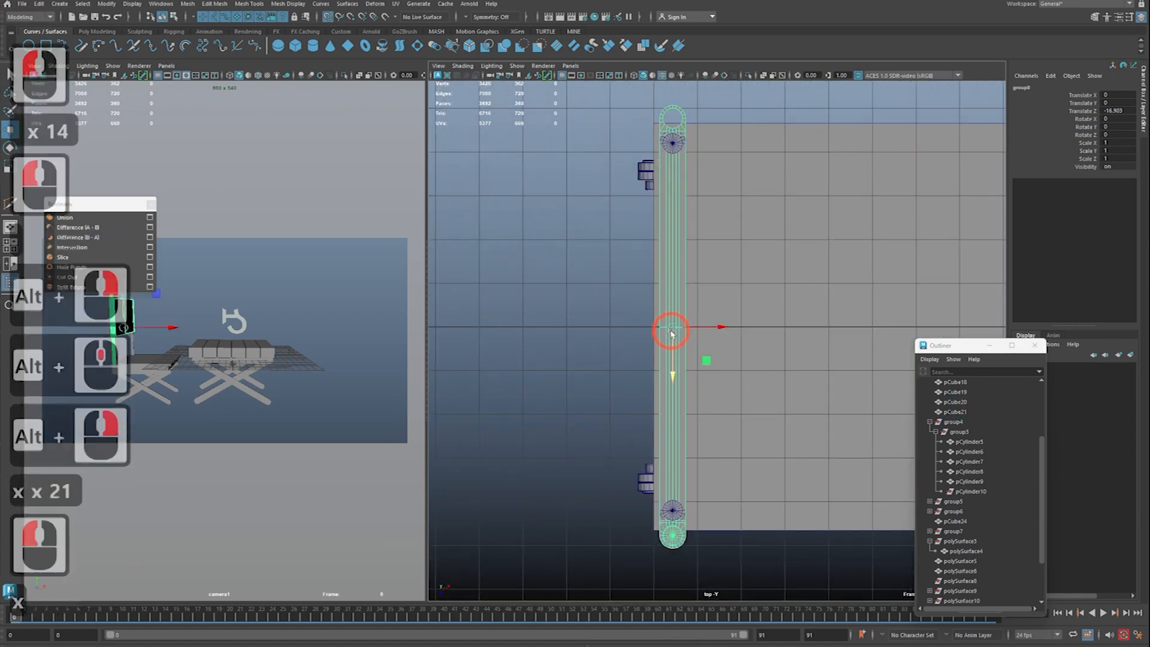
Step: Move the group to about -17.7 along Z in perspective, lining its rod end up with the chair's backrest rod
{"action": "key", "text": "space"}
{"action": "key", "text": "space"}
{"action": "key", "text": "space"}
{"action": "left_click_drag", "start_coordinate": [788, 284], "coordinate": [783, 258]}
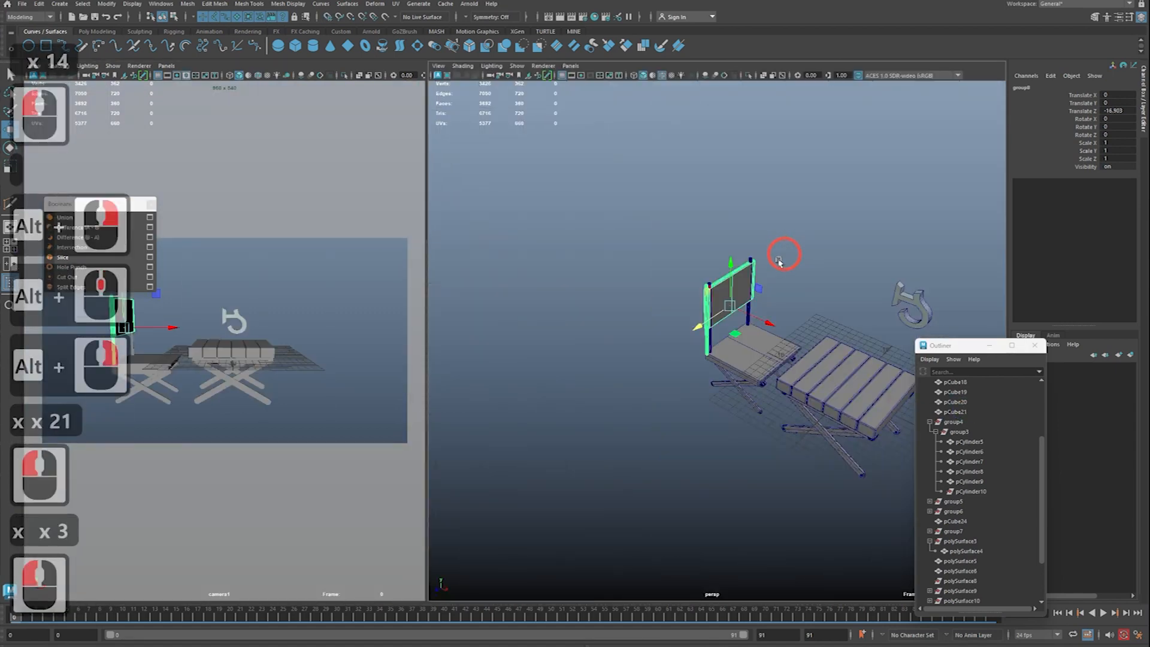
{"action": "key", "text": "5"}
{"action": "middle_click_drag", "start_coordinate": [722, 335], "coordinate": [662, 333], "text": "alt"}
{"action": "right_click_drag", "start_coordinate": [662, 333], "coordinate": [783, 336], "text": "alt"}
{"action": "left_click_drag", "start_coordinate": [782, 336], "coordinate": [671, 326], "text": "alt"}
{"action": "middle_click_drag", "start_coordinate": [670, 327], "coordinate": [670, 358], "text": "alt"}
{"action": "right_click_drag", "start_coordinate": [671, 358], "coordinate": [769, 362], "text": "alt"}
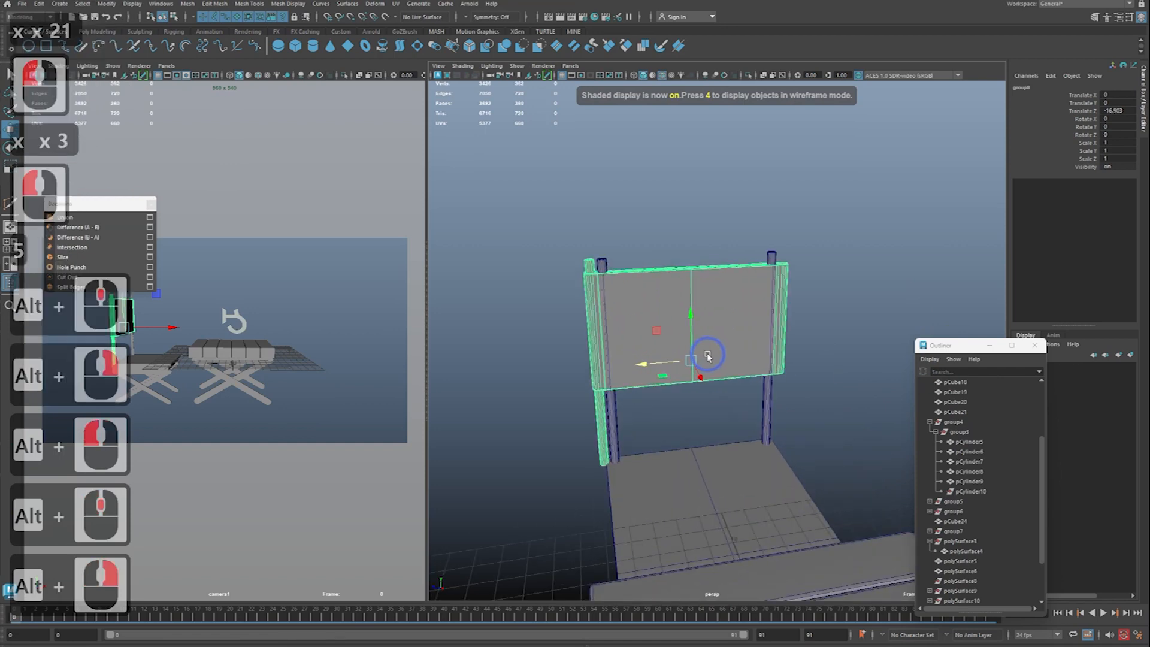
{"action": "middle_click_drag", "start_coordinate": [657, 358], "coordinate": [659, 395], "text": "alt"}
{"action": "right_click_drag", "start_coordinate": [658, 395], "coordinate": [680, 418], "text": "alt"}
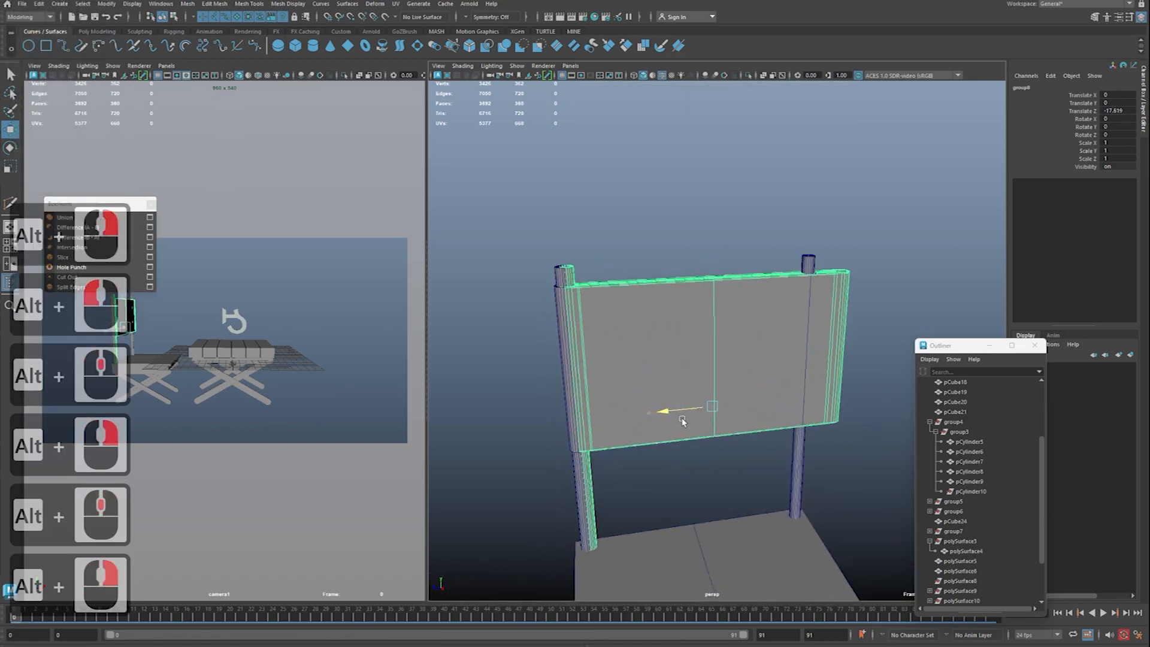
{"action": "left_click_drag", "start_coordinate": [681, 421], "coordinate": [686, 428]}
Step: Delete the chair's old backrest rods and the leftover old piece overlapping the new panel's rod
{"action": "key", "text": "q"}
{"action": "right_click", "coordinate": [913, 254]}
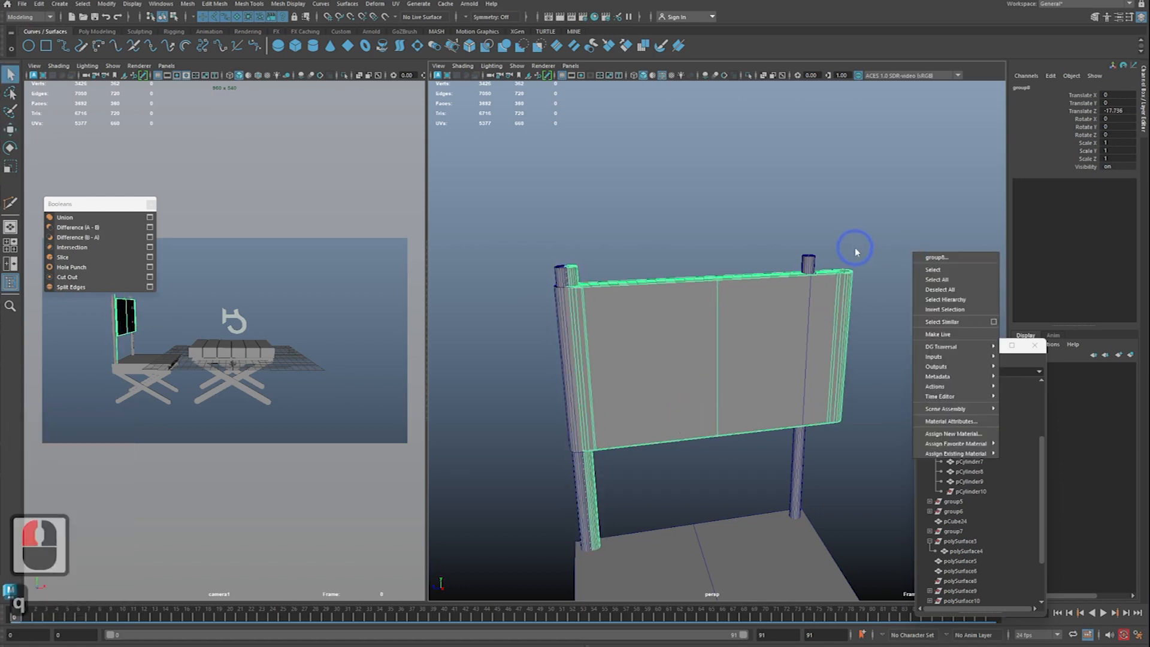
{"action": "left_click", "coordinate": [827, 282]}
{"action": "left_click", "coordinate": [811, 267]}
{"action": "left_click", "coordinate": [814, 499]}
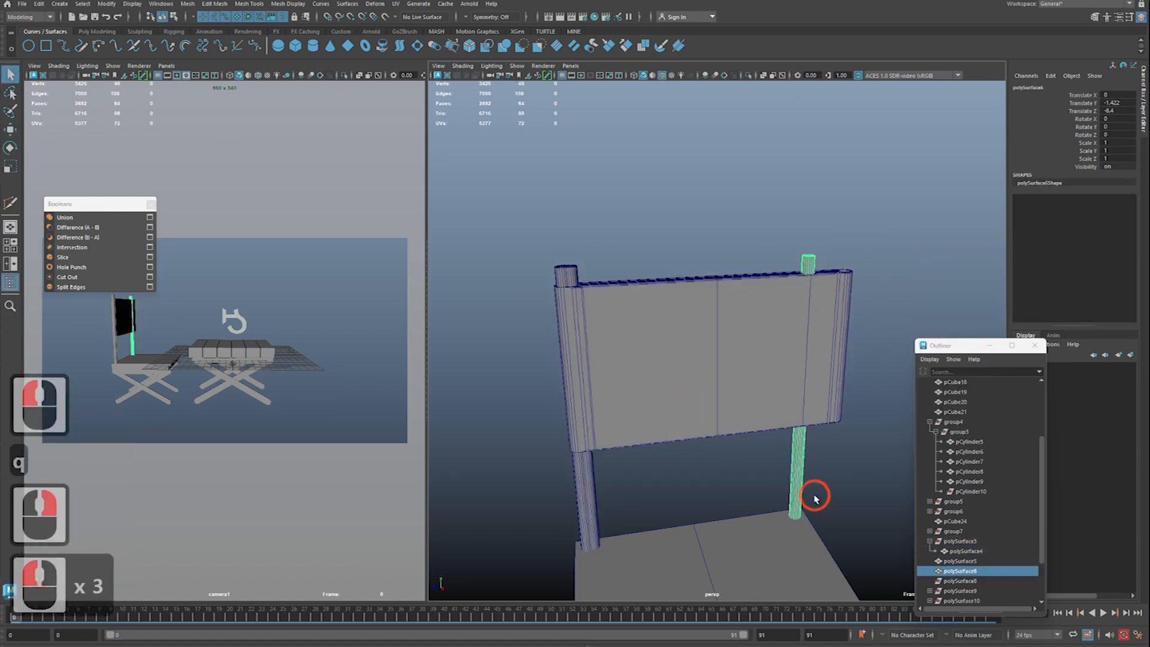
{"action": "key", "text": "Delete"}
{"action": "left_click", "coordinate": [563, 277]}
{"action": "key", "text": "Delete"}
{"action": "left_click", "coordinate": [579, 327]}
{"action": "key", "text": "Delete"}
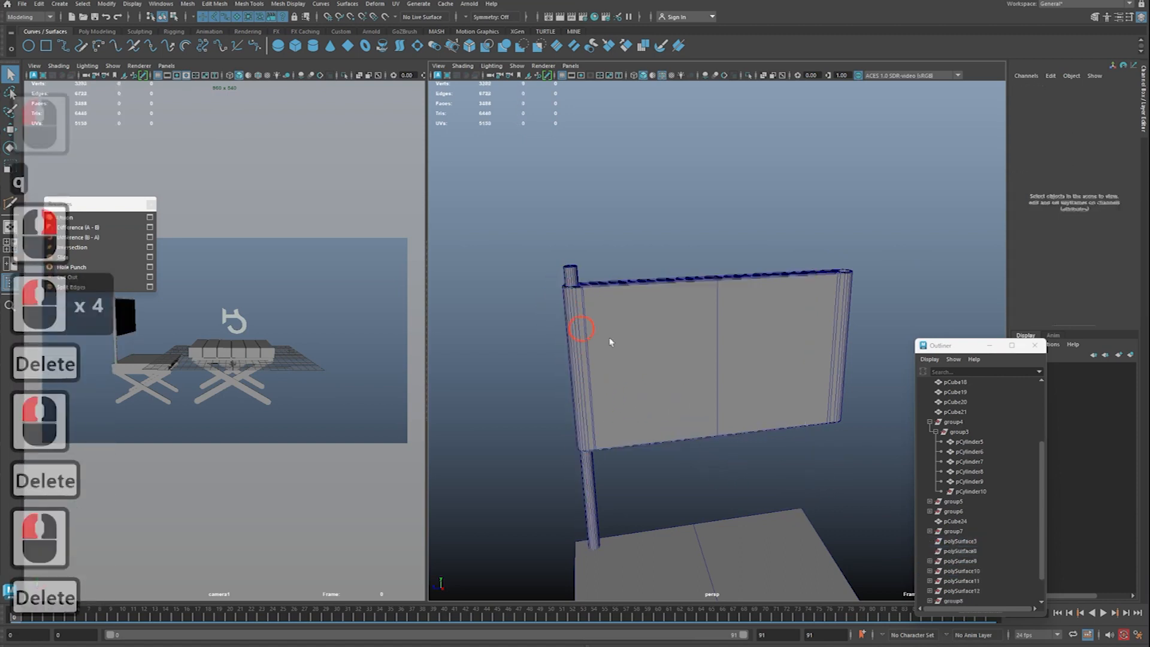
Step: Turn off the wireframe overlay in the perspective view and examine how the remaining rod sits in the panel's end loop
{"action": "left_click", "coordinate": [616, 289]}
{"action": "left_click", "coordinate": [566, 287]}
{"action": "key", "text": "f"}
{"action": "left_click_drag", "start_coordinate": [670, 306], "coordinate": [587, 128], "text": "alt"}
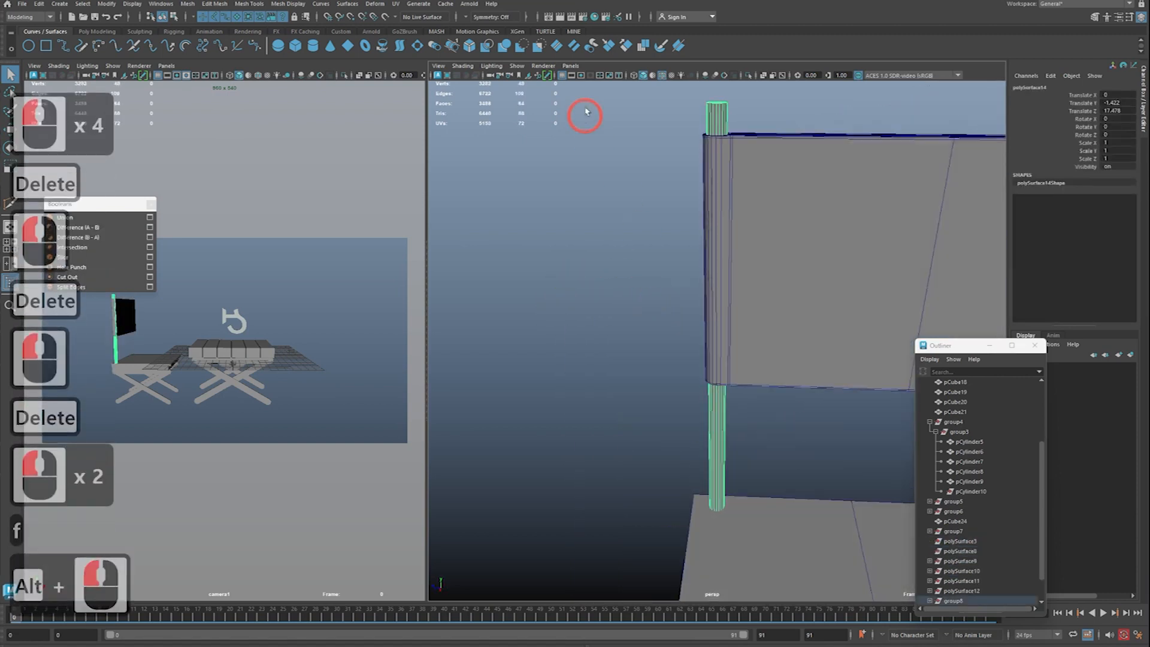
{"action": "left_click", "coordinate": [666, 78]}
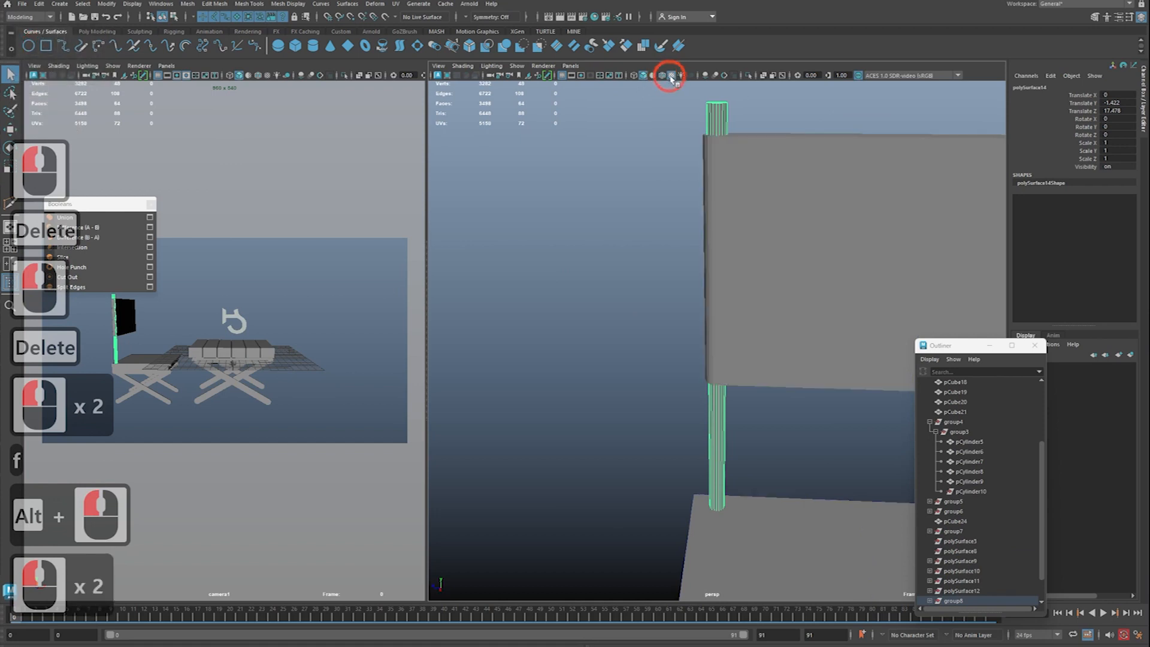
{"action": "middle_click_drag", "start_coordinate": [747, 158], "coordinate": [677, 275], "text": "alt"}
{"action": "right_click_drag", "start_coordinate": [677, 275], "coordinate": [748, 291], "text": "alt"}
{"action": "left_click_drag", "start_coordinate": [749, 290], "coordinate": [808, 323], "text": "alt"}
{"action": "right_click_drag", "start_coordinate": [809, 324], "coordinate": [800, 269], "text": "alt"}
{"action": "left_click", "coordinate": [801, 257]}
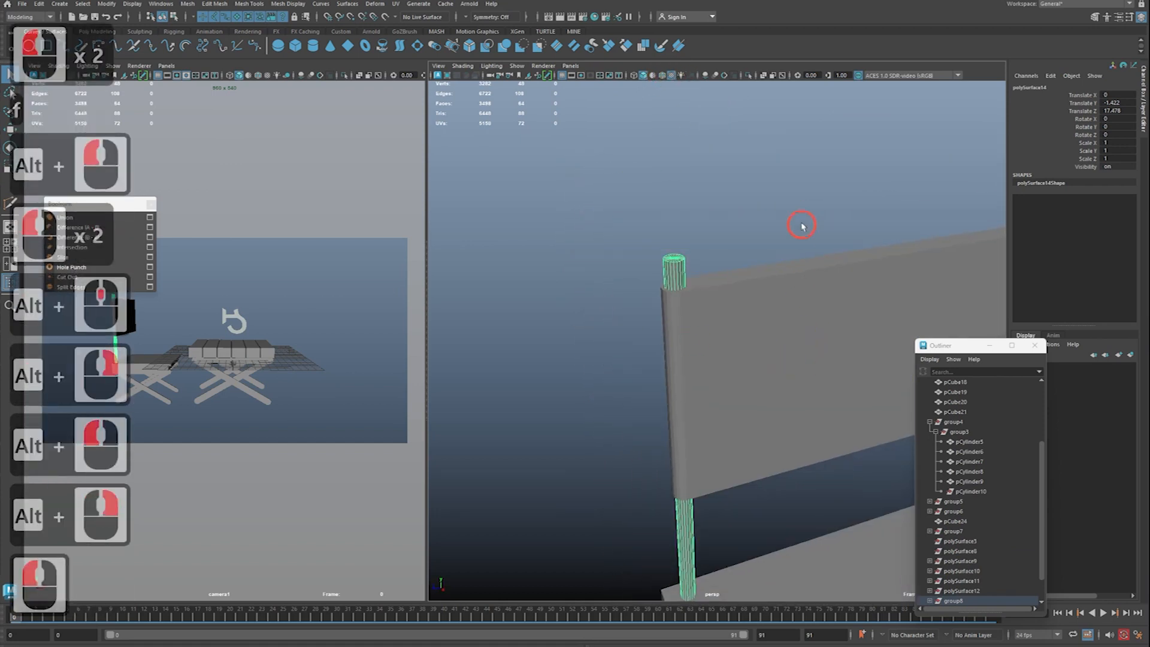
{"action": "left_click", "coordinate": [801, 241]}
{"action": "middle_click_drag", "start_coordinate": [841, 245], "coordinate": [752, 259], "text": "alt"}
{"action": "right_click_drag", "start_coordinate": [753, 260], "coordinate": [777, 257], "text": "alt"}
{"action": "left_click_drag", "start_coordinate": [778, 257], "coordinate": [813, 276], "text": "alt"}
{"action": "left_click", "coordinate": [755, 344]}
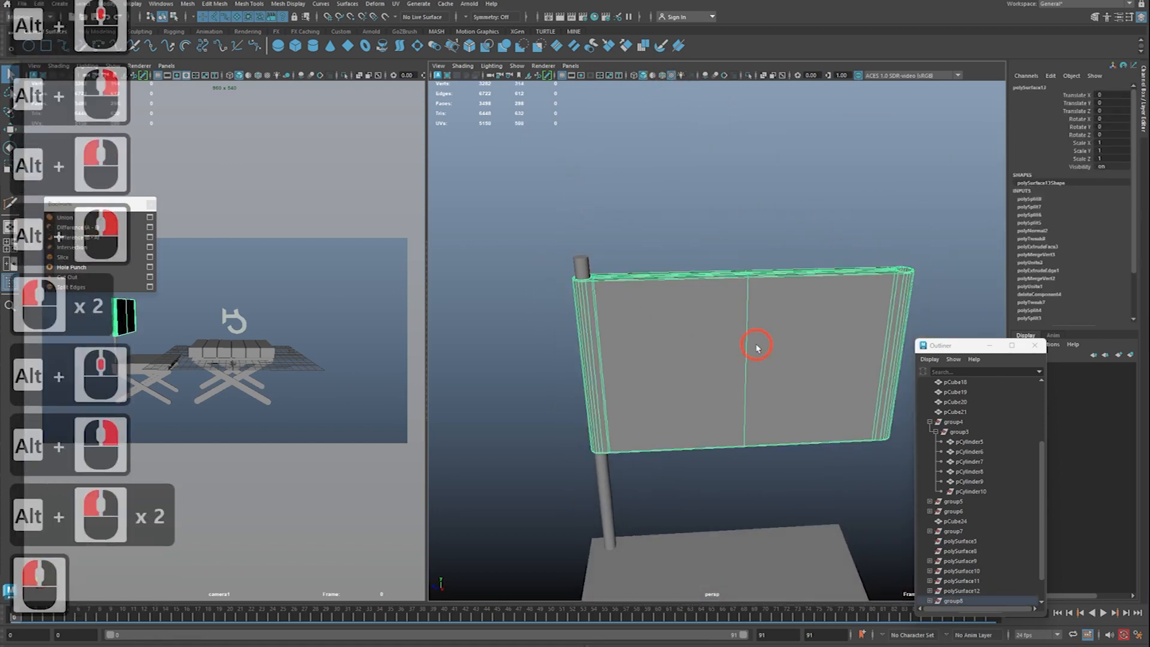
Step: Select the vertices along the panel's middle edge and nudge them into line with the center
{"action": "key", "text": "w"}
{"action": "right_click_drag", "start_coordinate": [762, 346], "coordinate": [760, 359], "text": "alt"}
{"action": "key", "text": "space"}
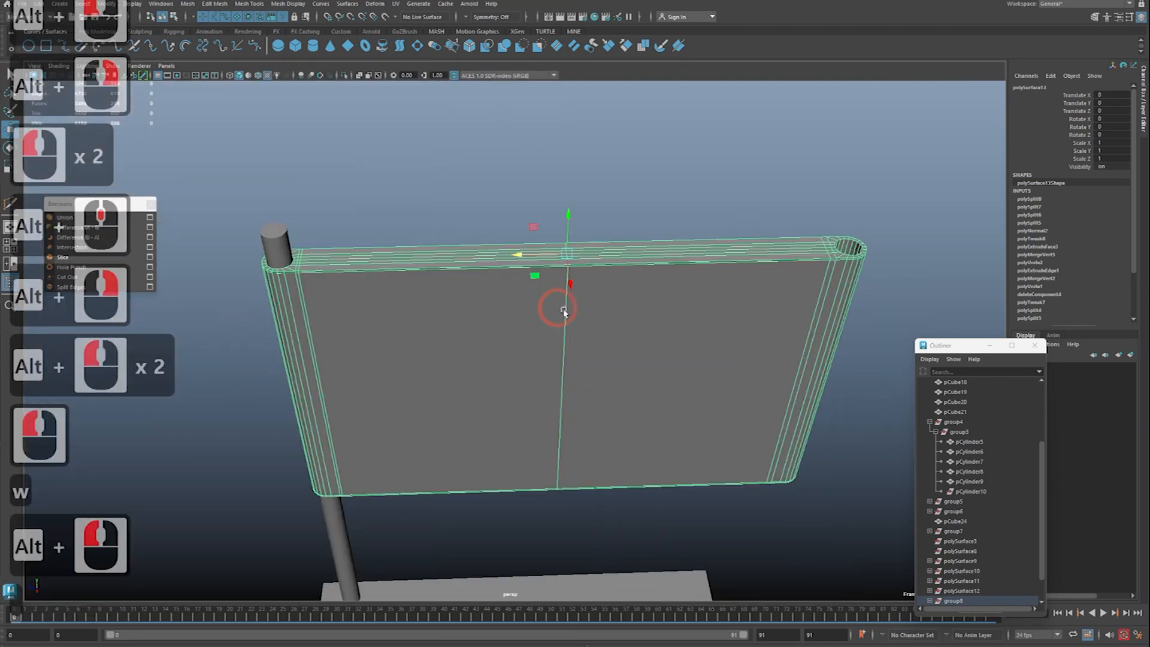
{"action": "key", "text": "space"}
{"action": "left_click_drag", "start_coordinate": [573, 321], "coordinate": [572, 321]}
{"action": "right_click_drag", "start_coordinate": [588, 339], "coordinate": [497, 300], "text": "alt"}
{"action": "middle_click_drag", "start_coordinate": [498, 300], "coordinate": [508, 306], "text": "alt"}
{"action": "right_click_drag", "start_coordinate": [665, 350], "coordinate": [752, 373], "text": "alt"}
{"action": "right_click_drag", "start_coordinate": [316, 257], "coordinate": [275, 251], "text": "alt"}
{"action": "left_click_drag", "start_coordinate": [377, 246], "coordinate": [605, 354]}
{"action": "key", "text": "w"}
{"action": "left_click_drag", "start_coordinate": [483, 345], "coordinate": [484, 346]}
{"action": "right_click_drag", "start_coordinate": [617, 351], "coordinate": [547, 321], "text": "alt"}
{"action": "middle_click_drag", "start_coordinate": [547, 321], "coordinate": [569, 378], "text": "alt"}
{"action": "key", "text": "q"}
Step: Delete the faces of the panel half that has no rod, keeping the half around the remaining rod
{"action": "right_click_drag", "start_coordinate": [385, 224], "coordinate": [385, 250]}
{"action": "left_click_drag", "start_coordinate": [424, 133], "coordinate": [641, 341]}
{"action": "key", "text": "space"}
{"action": "right_click_drag", "start_coordinate": [642, 341], "coordinate": [617, 328], "text": "alt"}
{"action": "left_click_drag", "start_coordinate": [617, 328], "coordinate": [606, 297], "text": "alt"}
{"action": "right_click_drag", "start_coordinate": [659, 319], "coordinate": [638, 311], "text": "alt"}
{"action": "left_click_drag", "start_coordinate": [638, 311], "coordinate": [641, 312], "text": "alt"}
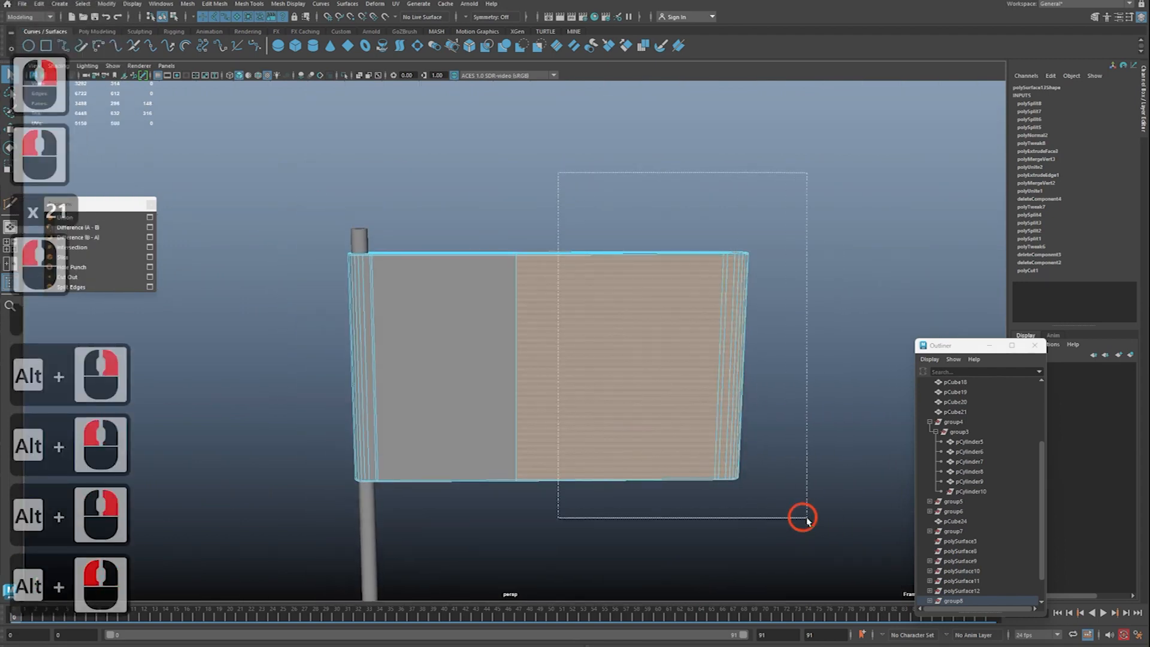
{"action": "left_click_drag", "start_coordinate": [807, 518], "coordinate": [806, 519]}
{"action": "key", "text": "Delete"}
{"action": "right_click_drag", "start_coordinate": [624, 344], "coordinate": [608, 353], "text": "alt"}
{"action": "left_click_drag", "start_coordinate": [608, 353], "coordinate": [593, 364], "text": "alt"}
{"action": "key", "text": "q"}
{"action": "right_click", "coordinate": [627, 326]}
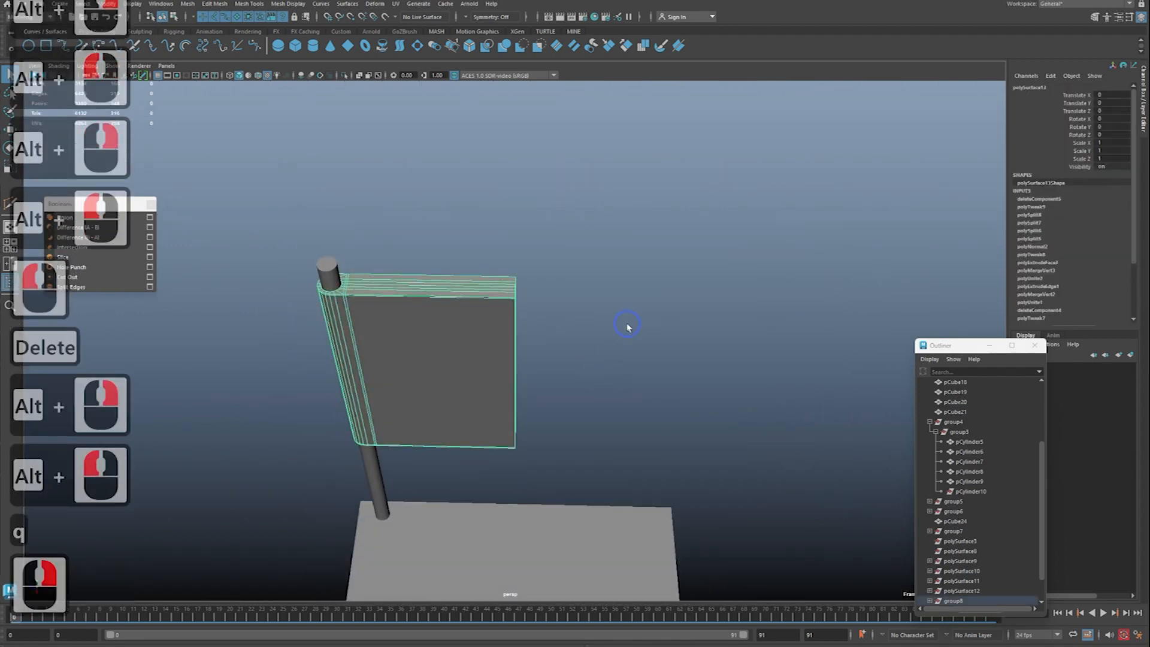
Step: Snap the half panel's pivot to a vertex on its open middle edge
{"action": "middle_click_drag", "start_coordinate": [472, 322], "coordinate": [541, 297], "text": "alt"}
{"action": "left_click", "coordinate": [545, 300]}
{"action": "key", "text": "w"}
{"action": "left_click", "coordinate": [586, 266]}
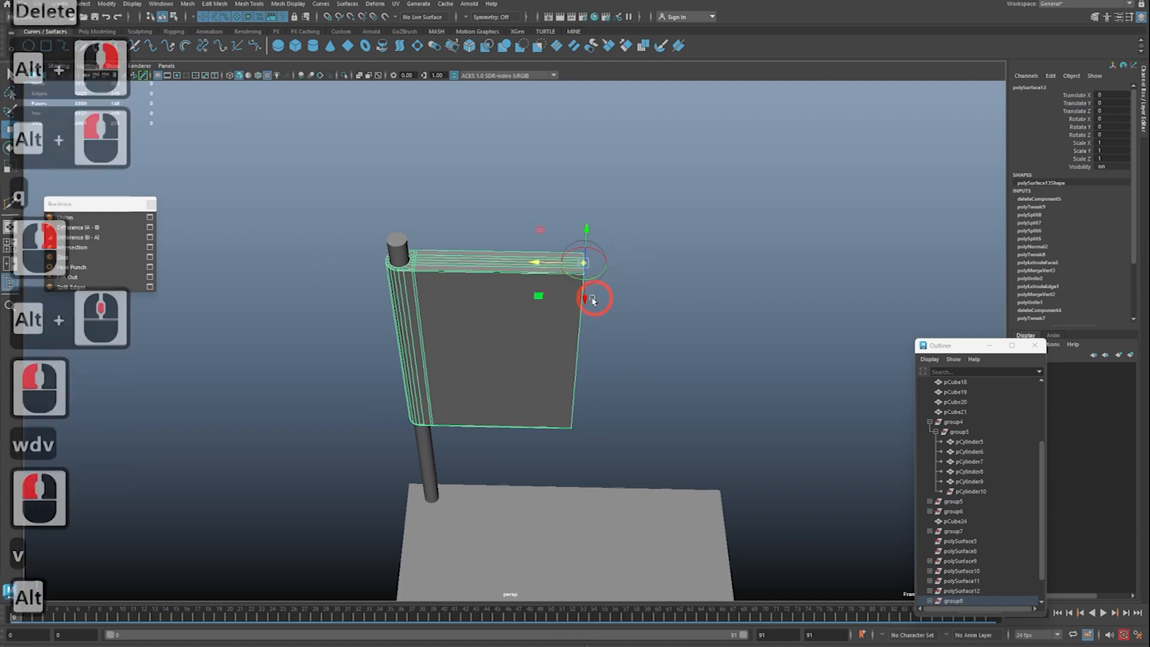
{"action": "right_click_drag", "start_coordinate": [593, 300], "coordinate": [604, 299], "text": "alt"}
{"action": "left_click_drag", "start_coordinate": [604, 299], "coordinate": [629, 277], "text": "alt"}
{"action": "key", "text": "q"}
{"action": "right_click", "coordinate": [557, 273]}
{"action": "key", "text": "w"}
{"action": "left_click", "coordinate": [544, 267]}
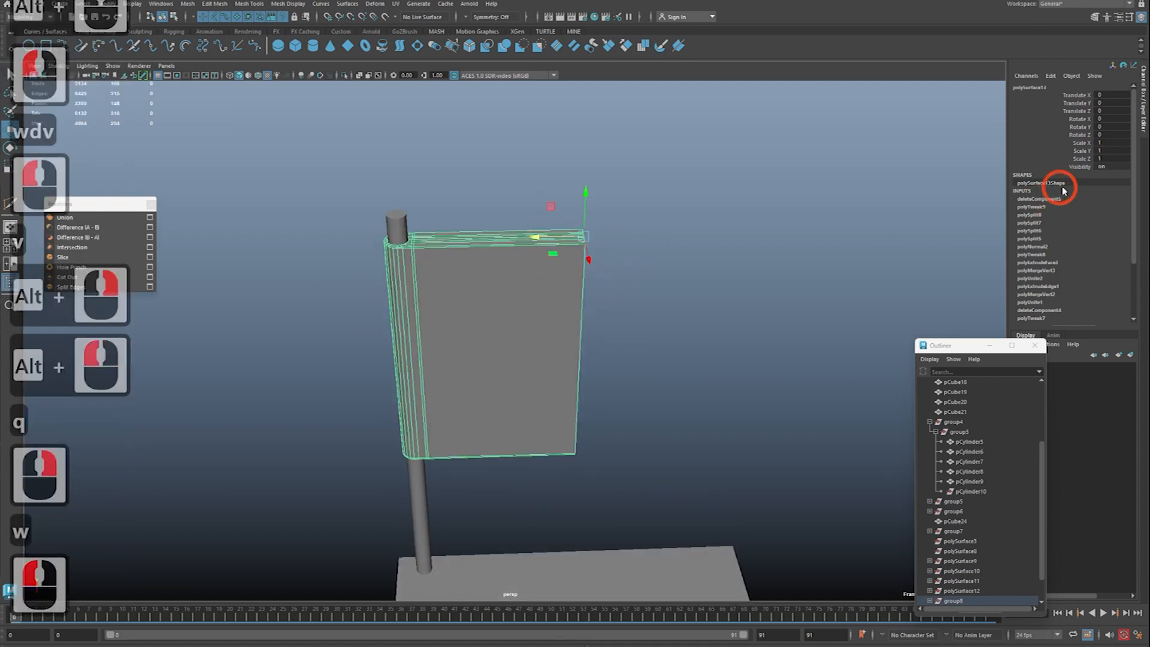
Step: Duplicate the half panel mirrored with Scale Z -1 and turn the wireframe overlay back on
{"action": "key", "text": "ctrl+d"}
{"action": "left_click", "coordinate": [1111, 157]}
{"action": "type", "text": "-1"}
{"action": "key", "text": "Return"}
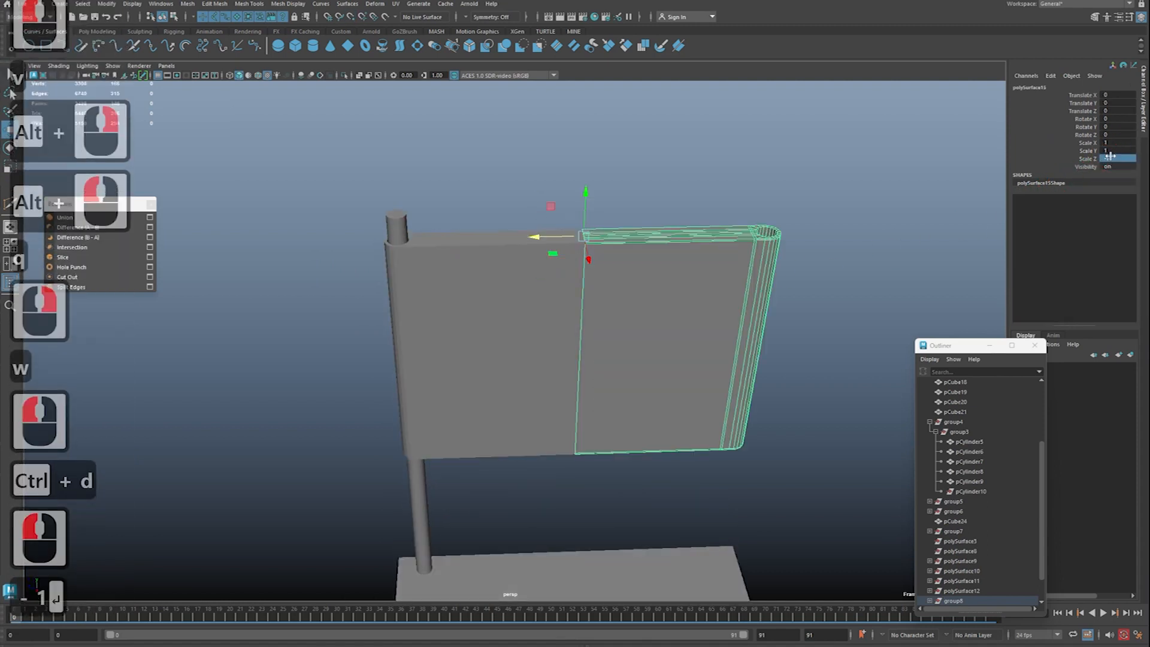
{"action": "double_click", "coordinate": [600, 341]}
{"action": "key", "text": "w"}
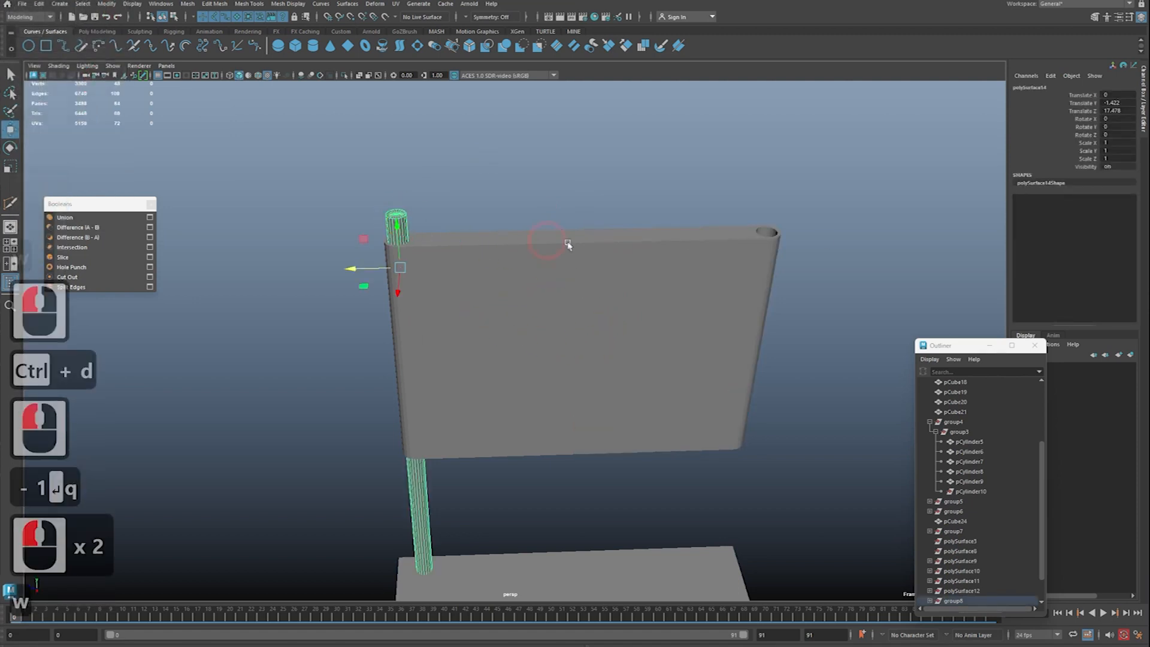
{"action": "left_click", "coordinate": [258, 76]}
Step: Try to place a duplicate of the rod by moving it along Z
{"action": "middle_click_drag", "start_coordinate": [359, 258], "coordinate": [332, 289], "text": "alt"}
{"action": "right_click_drag", "start_coordinate": [287, 288], "coordinate": [309, 288], "text": "alt"}
{"action": "key", "text": "ctrl+d"}
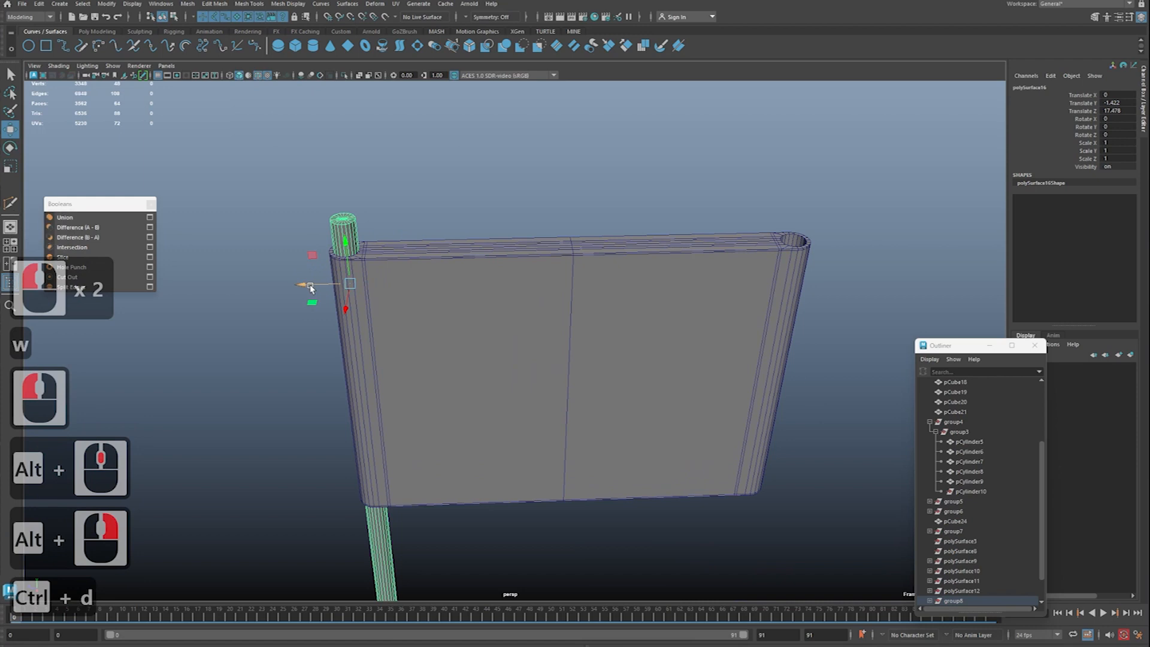
{"action": "left_click_drag", "start_coordinate": [731, 285], "coordinate": [550, 299]}
{"action": "key", "text": "Delete"}
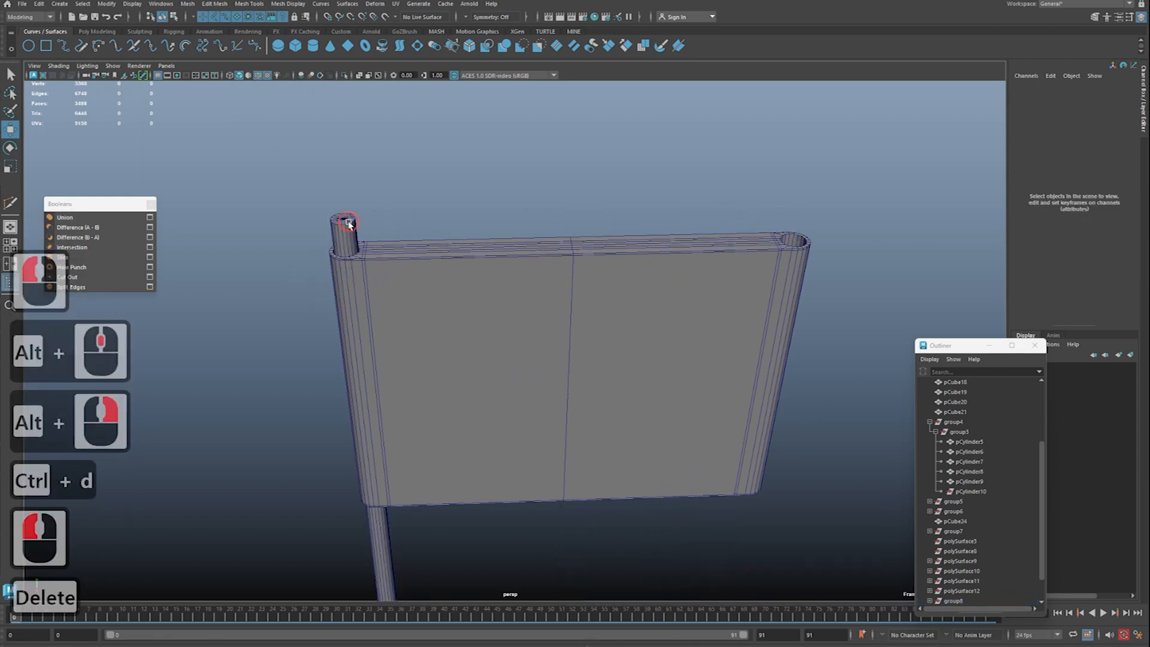
Step: Snap the rod's pivot to the middle seam of the panel
{"action": "left_click", "coordinate": [361, 282]}
{"action": "key", "text": "w"}
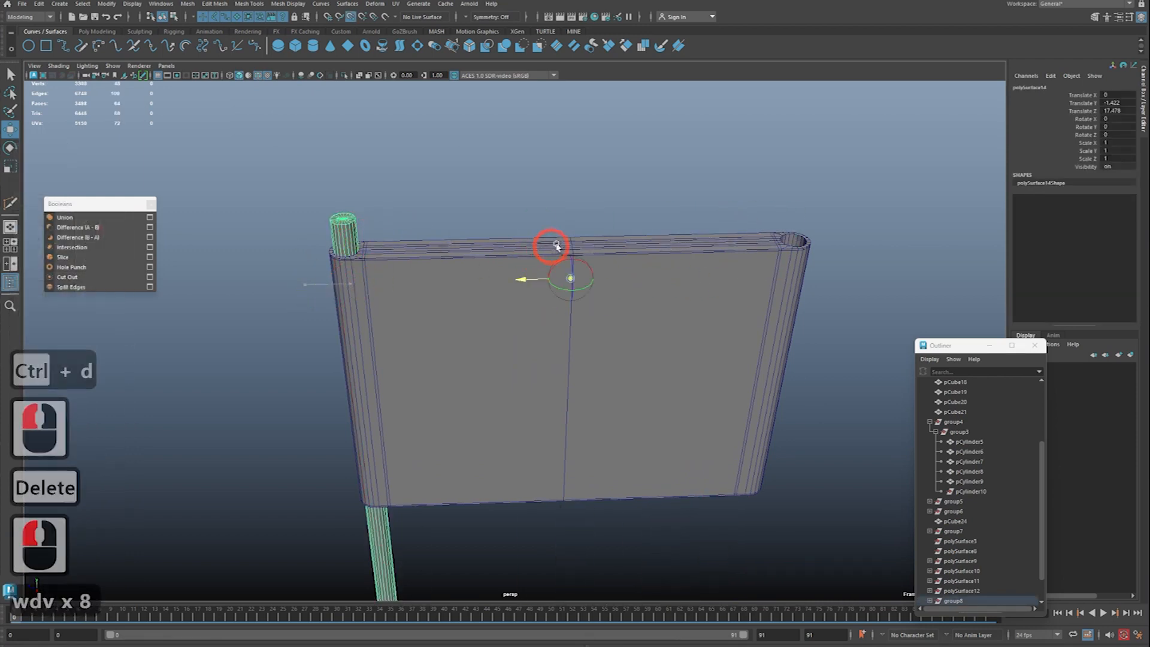
{"action": "left_click", "coordinate": [552, 248]}
{"action": "key", "text": "q"}
Step: Duplicate the rod and set the copy's Scale Z to -1 to mirror it into the opposite loop
{"action": "key", "text": "ctrl+d"}
{"action": "left_click", "coordinate": [1117, 158]}
{"action": "type", "text": "-1"}
{"action": "key", "text": "Return"}
{"action": "right_click_drag", "start_coordinate": [685, 303], "coordinate": [649, 272], "text": "alt"}
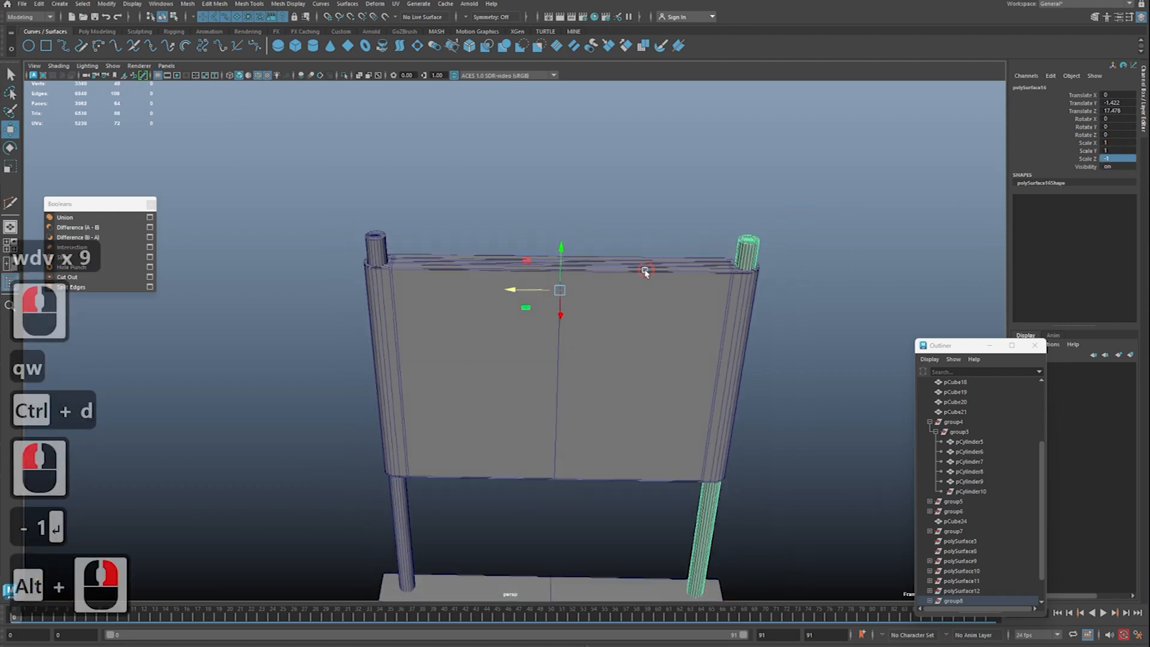
Step: Examine the mirrored backrest and its rods on the chair from several angles
{"action": "left_click_drag", "start_coordinate": [649, 272], "coordinate": [713, 288], "text": "alt"}
{"action": "right_click_drag", "start_coordinate": [713, 288], "coordinate": [691, 290], "text": "alt"}
{"action": "middle_click_drag", "start_coordinate": [691, 289], "coordinate": [650, 239], "text": "alt"}
{"action": "right_click_drag", "start_coordinate": [650, 239], "coordinate": [629, 238], "text": "alt"}
{"action": "left_click_drag", "start_coordinate": [629, 238], "coordinate": [803, 252], "text": "alt"}
{"action": "right_click_drag", "start_coordinate": [803, 251], "coordinate": [662, 261], "text": "alt"}
{"action": "left_click_drag", "start_coordinate": [662, 261], "coordinate": [491, 234], "text": "alt"}
{"action": "left_click_drag", "start_coordinate": [363, 191], "coordinate": [684, 324]}
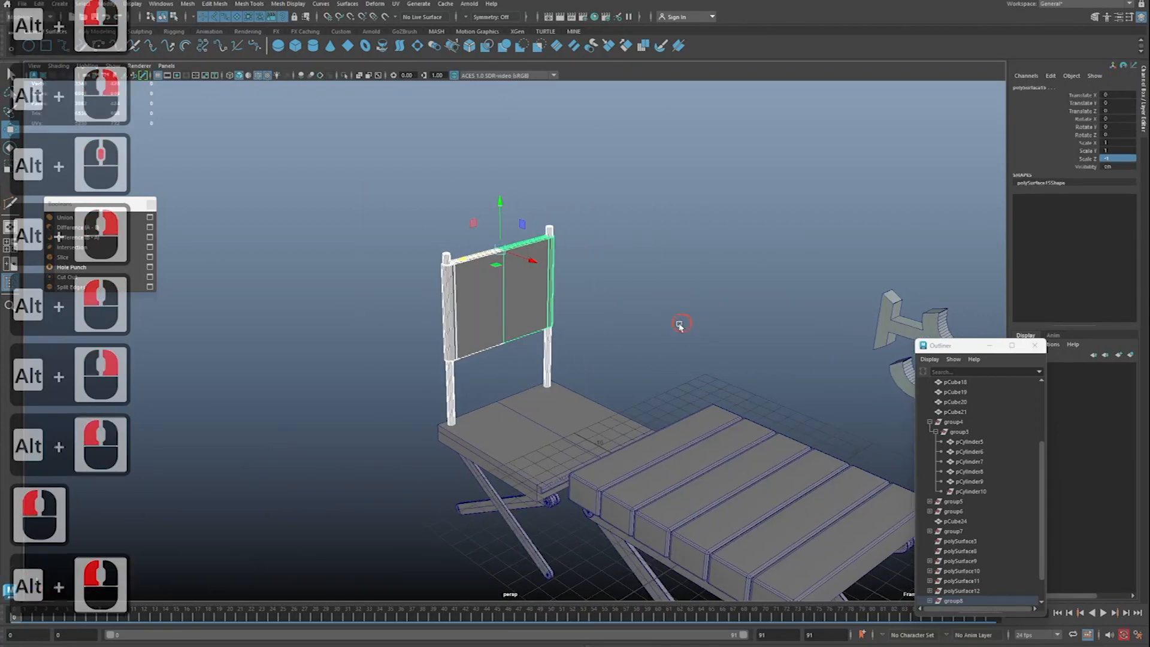
{"action": "left_click", "coordinate": [684, 324]}
{"action": "right_click_drag", "start_coordinate": [632, 331], "coordinate": [657, 336], "text": "alt"}
{"action": "middle_click_drag", "start_coordinate": [657, 336], "coordinate": [647, 407], "text": "alt"}
{"action": "right_click_drag", "start_coordinate": [647, 407], "coordinate": [707, 418], "text": "alt"}
{"action": "left_click_drag", "start_coordinate": [707, 418], "coordinate": [650, 412], "text": "alt"}
Step: Check the two panel halves by selecting each in turn, and save the scene
{"action": "left_click", "coordinate": [522, 372]}
{"action": "left_click", "coordinate": [462, 361]}
{"action": "left_click", "coordinate": [476, 363]}
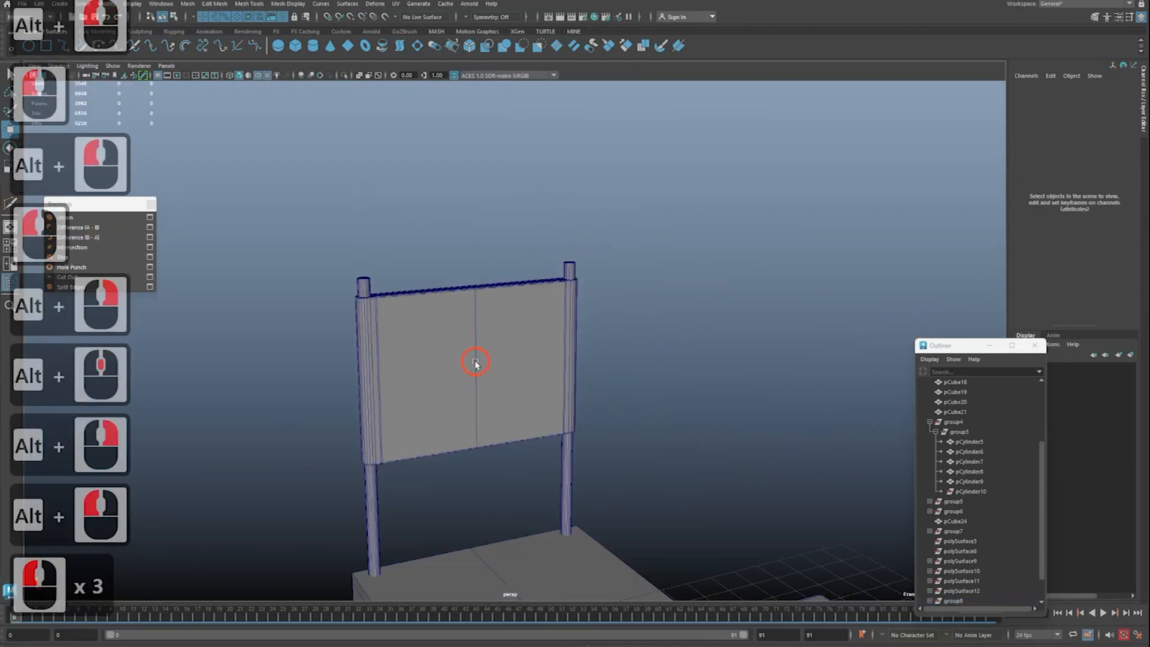
{"action": "left_click_drag", "start_coordinate": [477, 364], "coordinate": [555, 365], "text": "alt"}
{"action": "left_click", "coordinate": [554, 364]}
{"action": "left_click", "coordinate": [464, 363]}
{"action": "left_click", "coordinate": [550, 362]}
{"action": "left_click", "coordinate": [535, 363]}
{"action": "left_click", "coordinate": [530, 363]}
{"action": "left_click", "coordinate": [467, 373]}
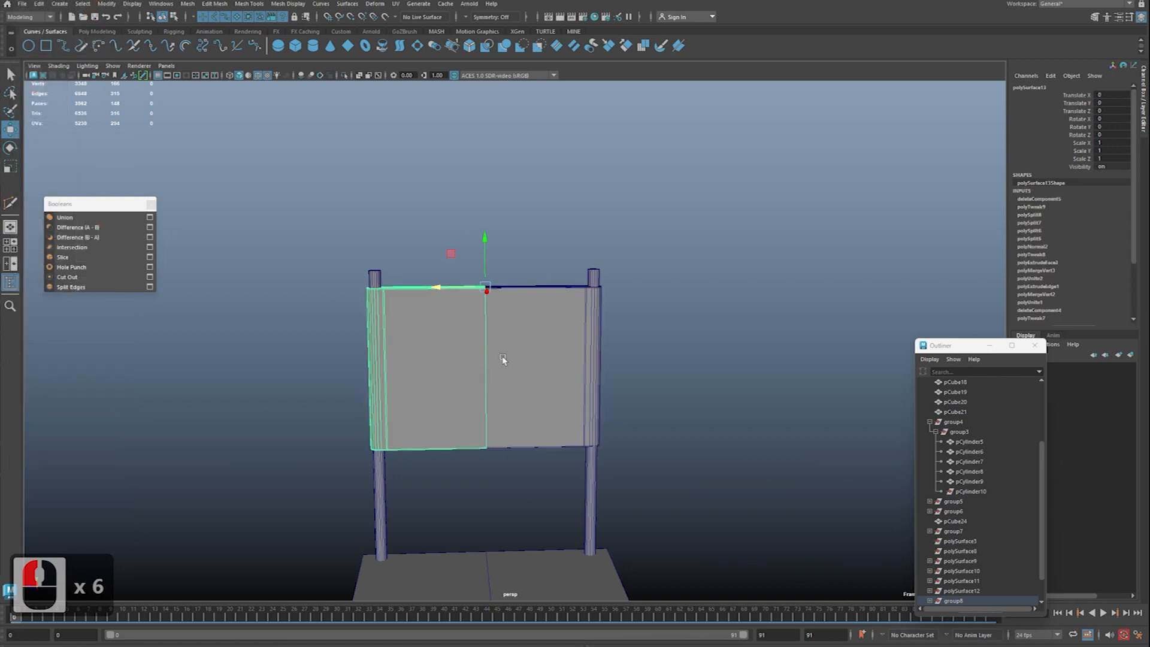
{"action": "left_click", "coordinate": [651, 358]}
{"action": "key", "text": "ctrl+s"}
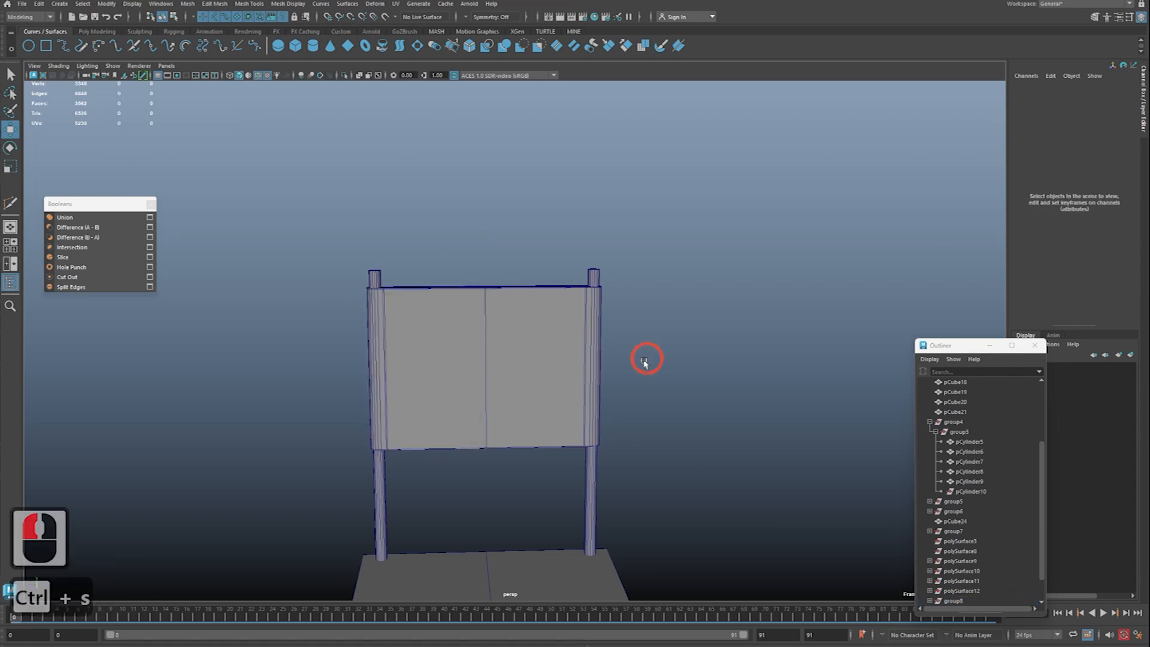
Step: Combine the two backrest panel halves into a single mesh
{"action": "right_click_drag", "start_coordinate": [648, 361], "coordinate": [602, 359], "text": "alt"}
{"action": "left_click_drag", "start_coordinate": [602, 360], "coordinate": [583, 389], "text": "alt"}
{"action": "left_click_drag", "start_coordinate": [552, 247], "coordinate": [481, 350]}
{"action": "right_click_drag", "start_coordinate": [481, 350], "coordinate": [534, 377], "text": "alt"}
{"action": "left_click_drag", "start_coordinate": [534, 377], "coordinate": [541, 360], "text": "alt"}
{"action": "right_click", "coordinate": [643, 247], "text": "shift"}
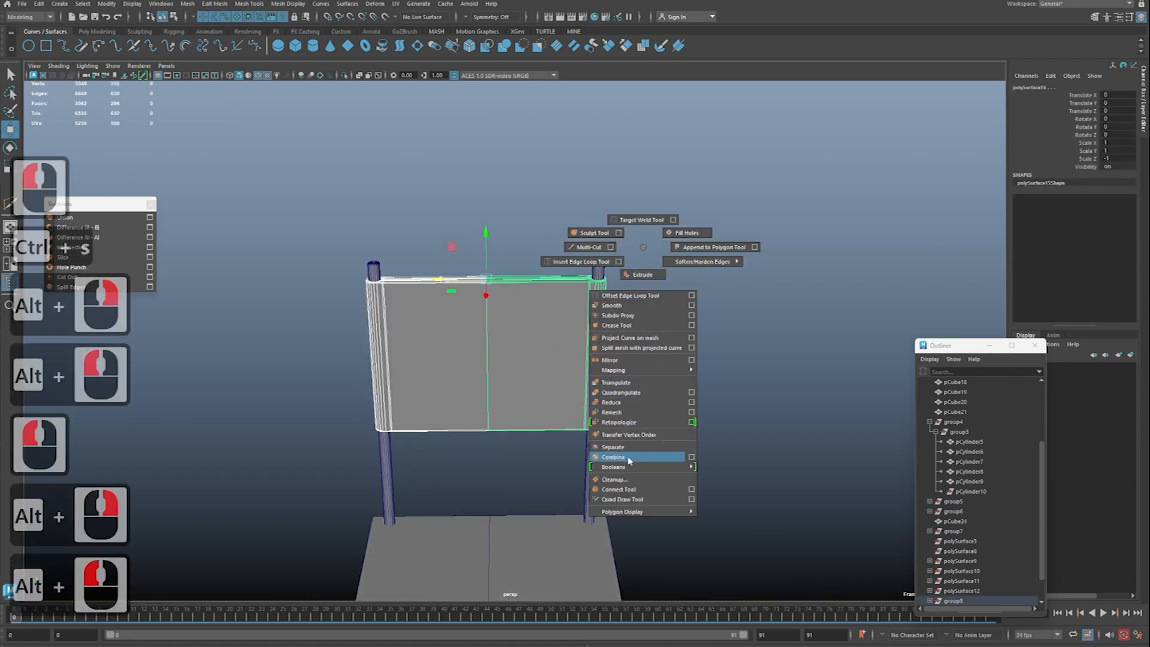
{"action": "right_click_drag", "start_coordinate": [628, 460], "coordinate": [628, 460], "text": "shift"}
Step: Move the Outliner beside the model and delete the combined panel's construction history
{"action": "left_click_drag", "start_coordinate": [960, 350], "coordinate": [840, 206]}
{"action": "scroll", "coordinate": [869, 407], "scroll_direction": "down", "scroll_amount": 9}
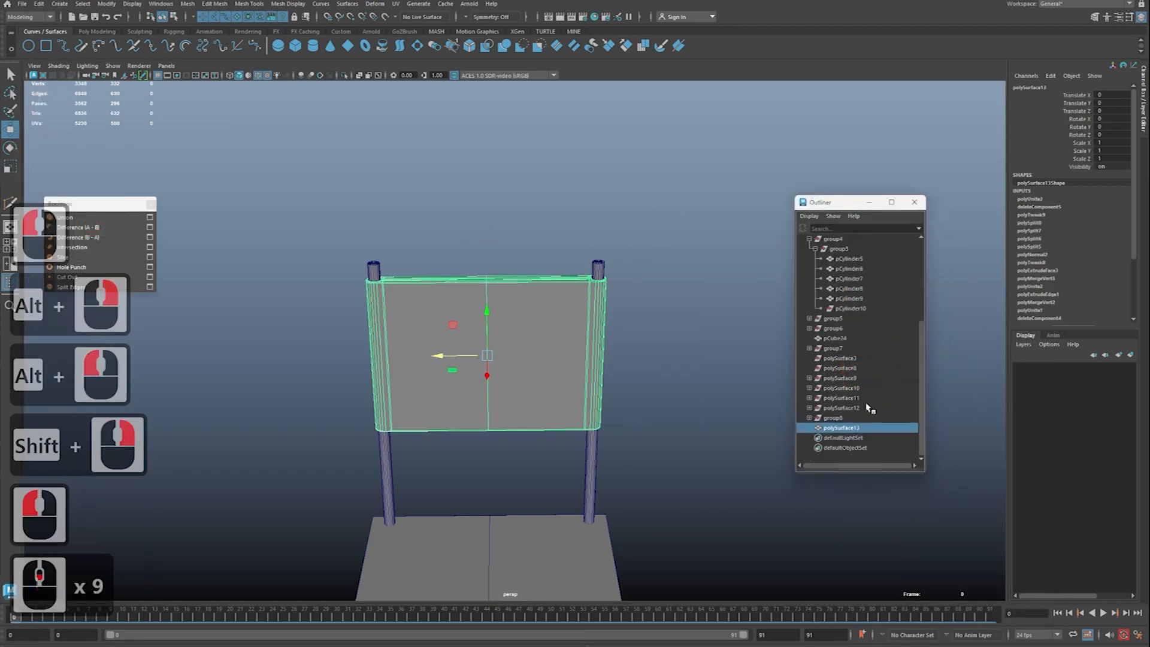
{"action": "key", "text": "alt+shift+d"}
Step: Examine the combined panel, selecting the connected faces of each half to check whether they are joined at the middle
{"action": "mouse_move", "coordinate": [639, 354]}
{"action": "left_mouse_down", "text": "alt"}
{"action": "mouse_move", "coordinate": [732, 347]}
{"action": "mouse_move", "coordinate": [642, 356]}
{"action": "left_mouse_up", "text": "alt"}
{"action": "left_click_drag", "start_coordinate": [593, 443], "coordinate": [313, 398], "text": "alt"}
{"action": "middle_click_drag", "start_coordinate": [313, 398], "coordinate": [447, 406], "text": "alt"}
{"action": "left_click_drag", "start_coordinate": [446, 405], "coordinate": [637, 408], "text": "alt"}
{"action": "right_click_drag", "start_coordinate": [637, 408], "coordinate": [653, 410], "text": "alt"}
{"action": "left_click_drag", "start_coordinate": [653, 411], "coordinate": [547, 391], "text": "alt"}
{"action": "left_click", "coordinate": [563, 357]}
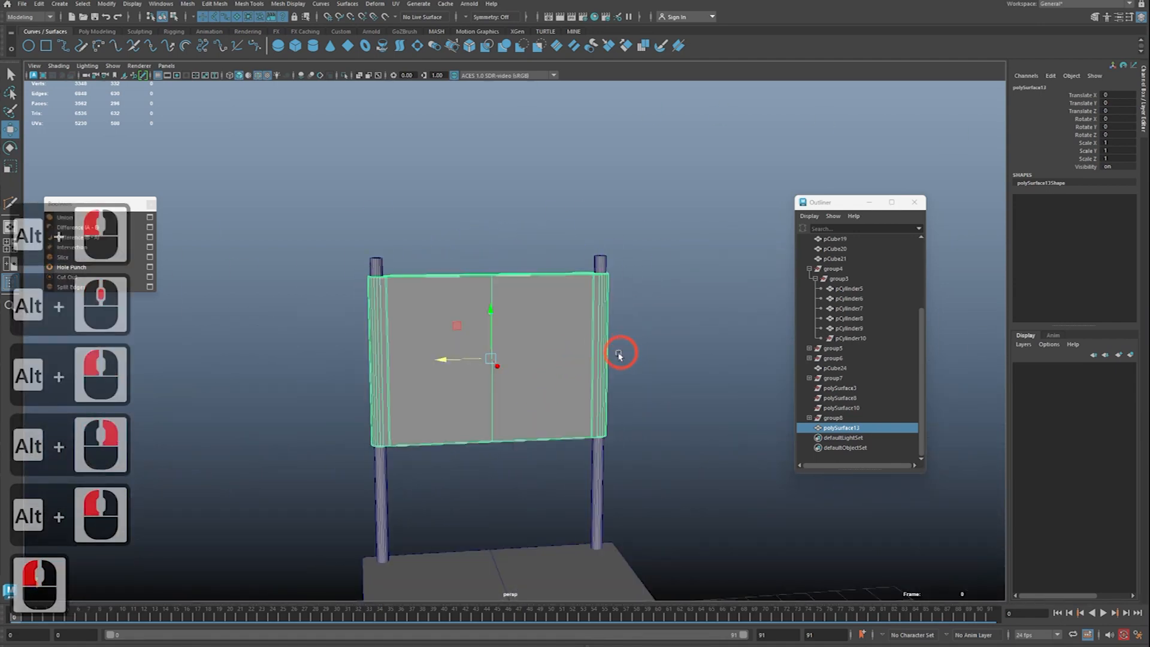
{"action": "left_click_drag", "start_coordinate": [625, 354], "coordinate": [629, 357], "text": "alt"}
{"action": "right_click", "coordinate": [584, 341]}
{"action": "right_click_drag", "start_coordinate": [587, 352], "coordinate": [585, 360]}
{"action": "double_click", "coordinate": [534, 336]}
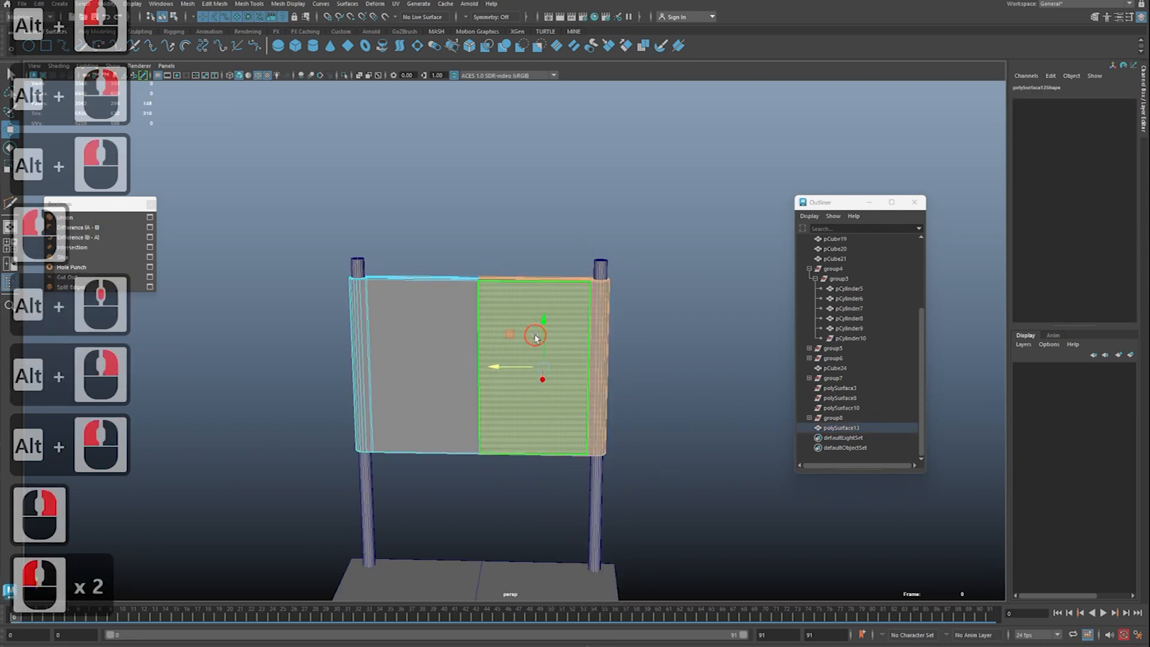
{"action": "middle_click_drag", "start_coordinate": [531, 336], "coordinate": [539, 367], "text": "alt"}
{"action": "double_click", "coordinate": [437, 362]}
{"action": "key", "text": "q"}
{"action": "double_click", "coordinate": [529, 369]}
{"action": "double_click", "coordinate": [441, 367]}
{"action": "double_click", "coordinate": [574, 361]}
{"action": "double_click", "coordinate": [394, 364]}
{"action": "double_click", "coordinate": [520, 360]}
{"action": "double_click", "coordinate": [442, 361]}
{"action": "double_click", "coordinate": [532, 354]}
Step: Merge the overlapping vertices along the combined panel's middle seam
{"action": "right_click_drag", "start_coordinate": [552, 252], "coordinate": [473, 245]}
{"action": "left_click", "coordinate": [557, 240]}
{"action": "right_click_drag", "start_coordinate": [545, 226], "coordinate": [494, 226]}
{"action": "left_click", "coordinate": [502, 405]}
{"action": "left_click_drag", "start_coordinate": [436, 218], "coordinate": [538, 522]}
{"action": "right_click_drag", "start_coordinate": [546, 381], "coordinate": [596, 245], "text": "shift"}
{"action": "key", "text": "q"}
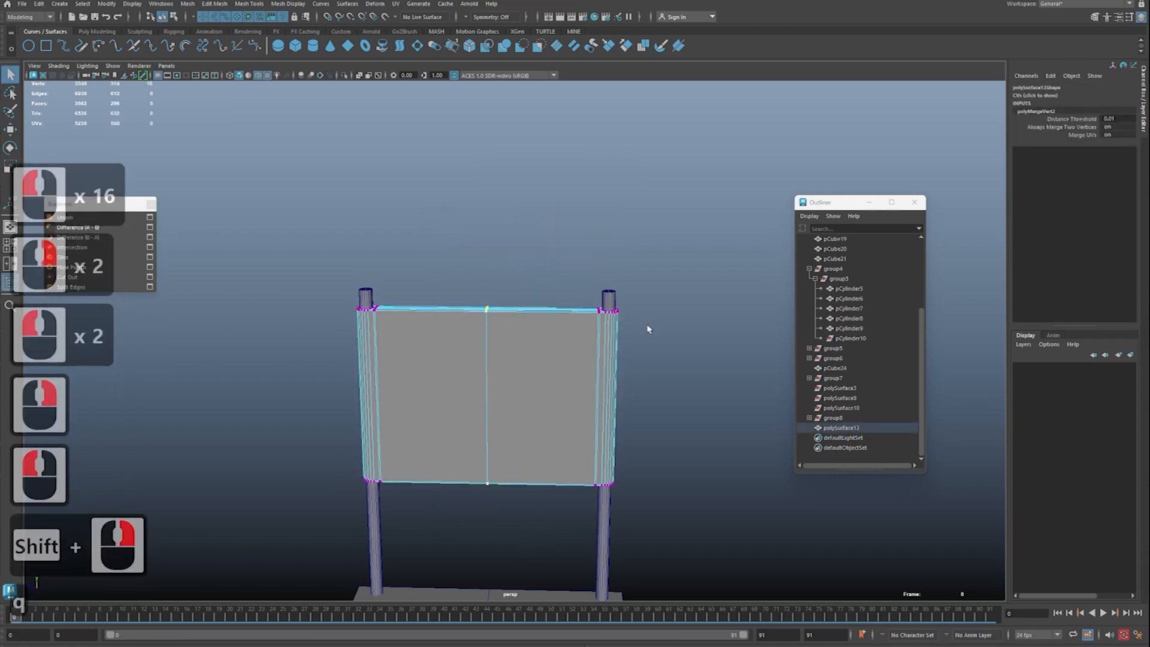
Step: Check that the merged backrest panel is one connected mesh by selecting its linked faces, and return to object selection
{"action": "right_click_drag", "start_coordinate": [649, 328], "coordinate": [676, 306]}
{"action": "left_click", "coordinate": [650, 327]}
{"action": "left_click", "coordinate": [477, 377]}
{"action": "right_click_drag", "start_coordinate": [498, 360], "coordinate": [500, 386]}
{"action": "double_click", "coordinate": [510, 370]}
{"action": "left_click_drag", "start_coordinate": [464, 345], "coordinate": [495, 363], "text": "alt"}
{"action": "right_click_drag", "start_coordinate": [509, 365], "coordinate": [500, 359], "text": "alt"}
{"action": "key", "text": "q"}
{"action": "right_click_drag", "start_coordinate": [650, 351], "coordinate": [575, 317]}
Step: Group the backrest panel together with both of its rods
{"action": "left_click_drag", "start_coordinate": [515, 309], "coordinate": [585, 328], "text": "alt"}
{"action": "middle_click_drag", "start_coordinate": [611, 348], "coordinate": [634, 350], "text": "alt"}
{"action": "left_click_drag", "start_coordinate": [656, 360], "coordinate": [741, 404], "text": "alt"}
{"action": "left_click", "coordinate": [860, 428]}
{"action": "mouse_move", "coordinate": [566, 323]}
{"action": "left_mouse_down"}
{"action": "mouse_move", "coordinate": [394, 379]}
{"action": "mouse_move", "coordinate": [563, 327]}
{"action": "left_mouse_up"}
{"action": "key", "text": "ctrl+g"}
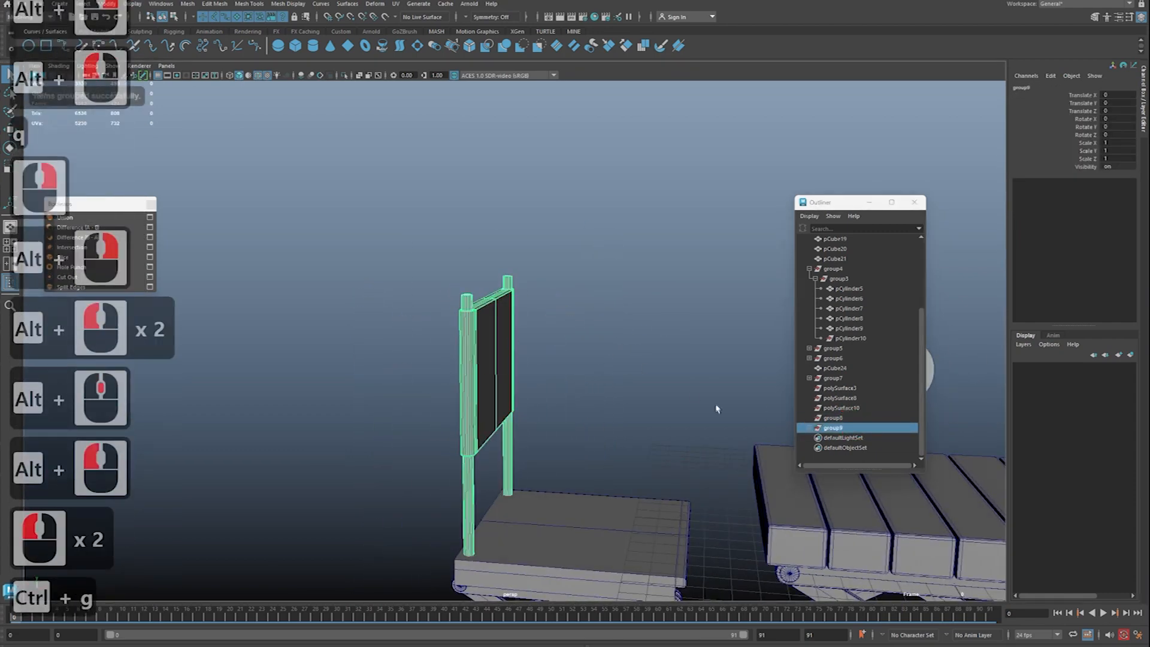
Step: Relocate the backrest group's pivot from the scene origin to the middle of the backrest
{"action": "middle_click_drag", "start_coordinate": [563, 318], "coordinate": [581, 367], "text": "alt"}
{"action": "right_click_drag", "start_coordinate": [580, 367], "coordinate": [539, 359], "text": "alt"}
{"action": "left_click_drag", "start_coordinate": [539, 359], "coordinate": [521, 354], "text": "alt"}
{"action": "key", "text": "d"}
{"action": "key", "text": "w"}
{"action": "right_click", "coordinate": [524, 293]}
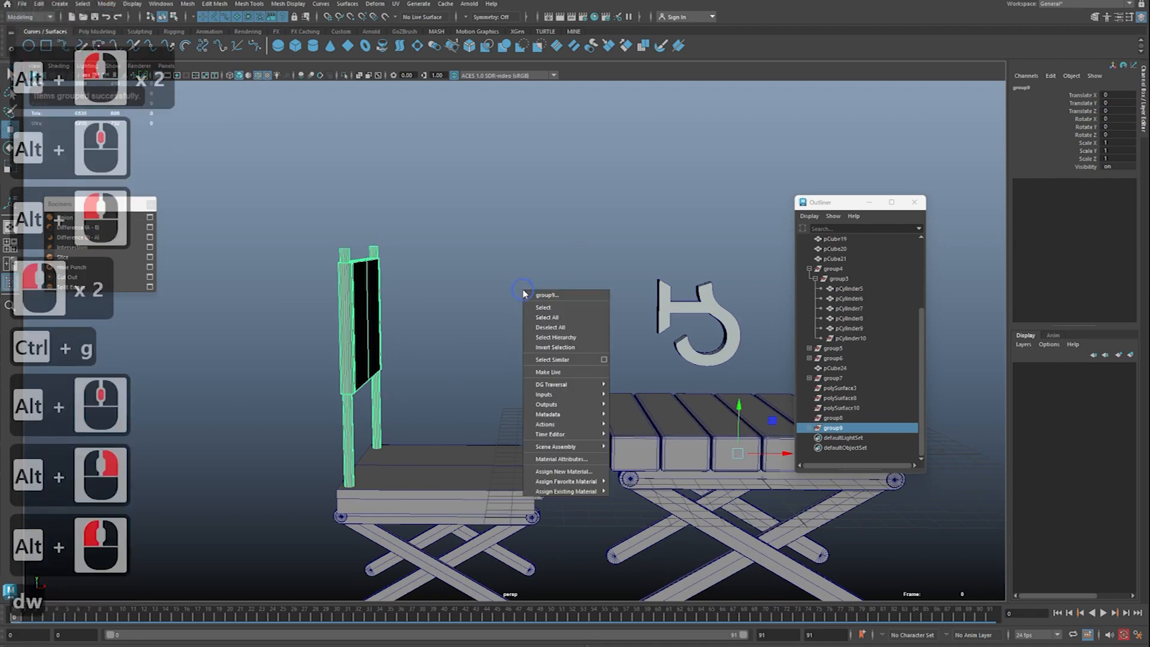
{"action": "key", "text": "w"}
{"action": "key", "text": "d"}
{"action": "right_click_drag", "start_coordinate": [491, 263], "coordinate": [495, 293]}
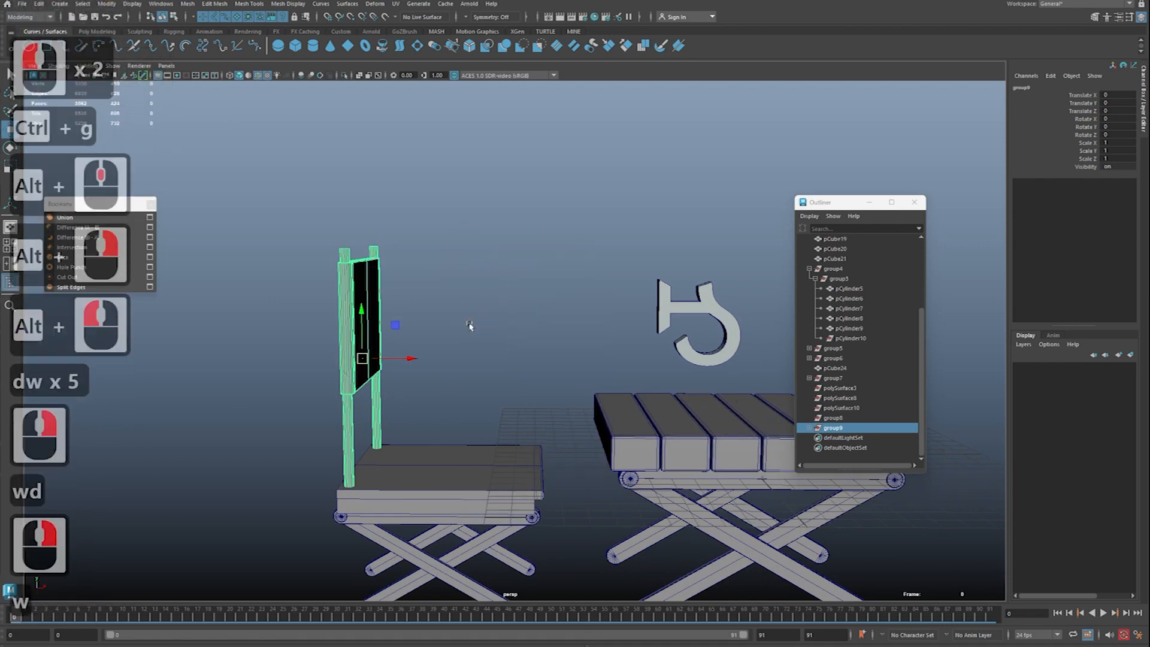
Step: Tilt the backrest group backward about 14 degrees around the Z axis
{"action": "key", "text": "w"}
{"action": "key", "text": "e"}
{"action": "left_click_drag", "start_coordinate": [403, 334], "coordinate": [395, 335]}
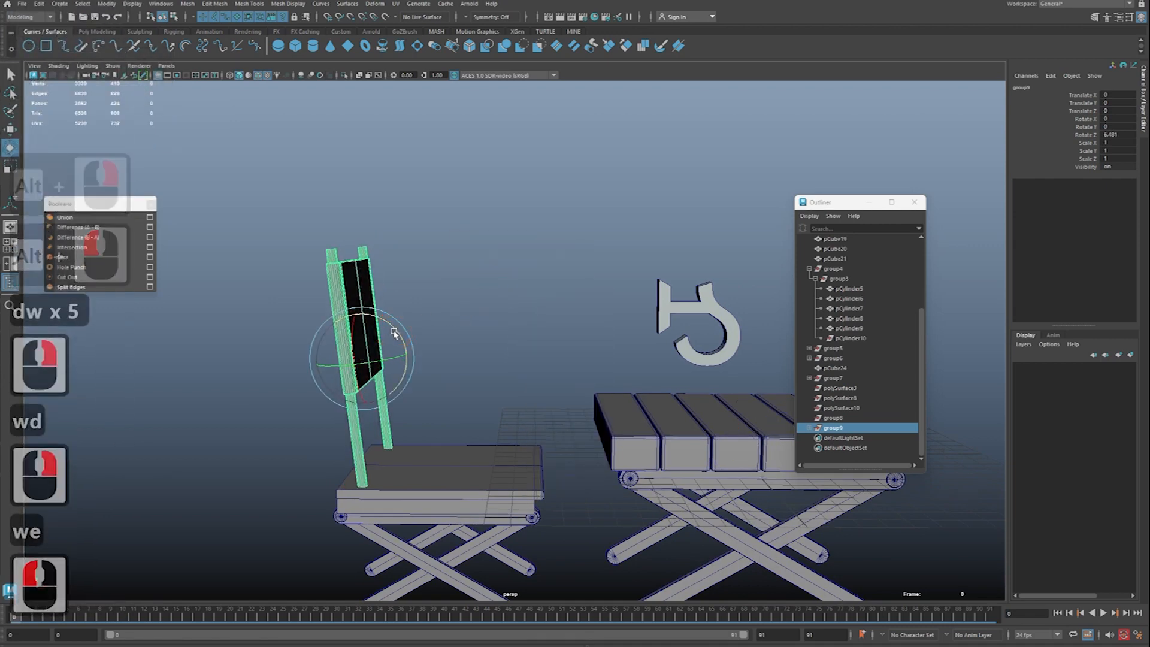
{"action": "key", "text": "ctrl+z"}
{"action": "left_click_drag", "start_coordinate": [668, 333], "coordinate": [593, 347], "text": "alt"}
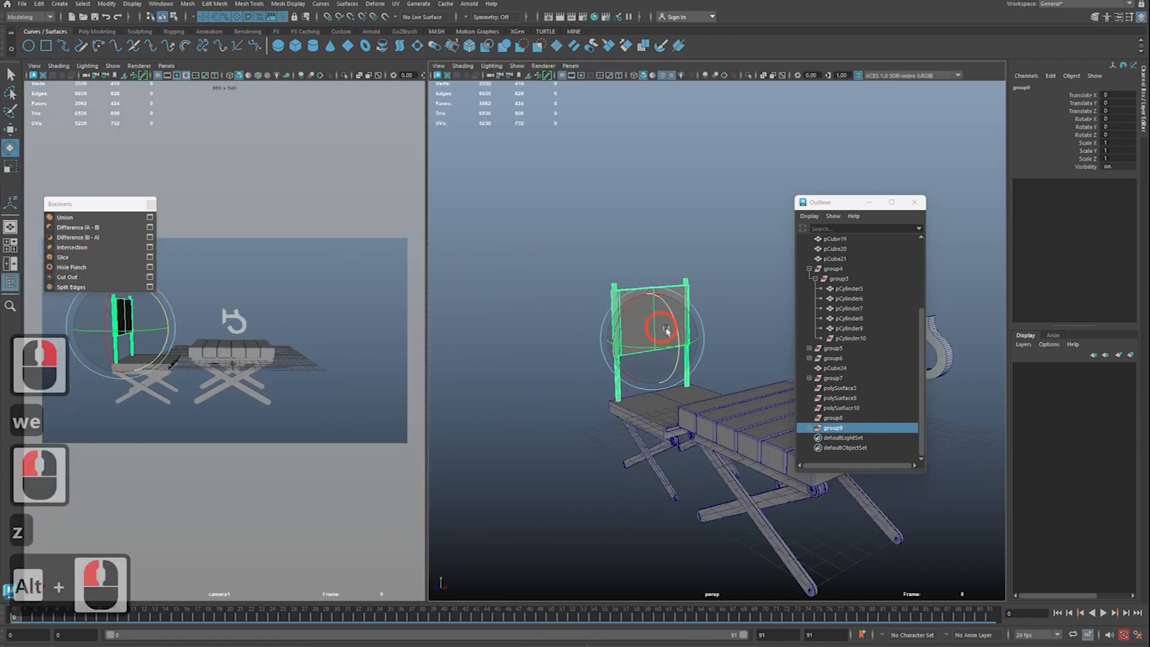
{"action": "left_click_drag", "start_coordinate": [673, 328], "coordinate": [669, 318]}
Step: Move the tilted backrest group back and slightly down, to about -1.17 in X and -0.3 in Y
{"action": "key", "text": "w"}
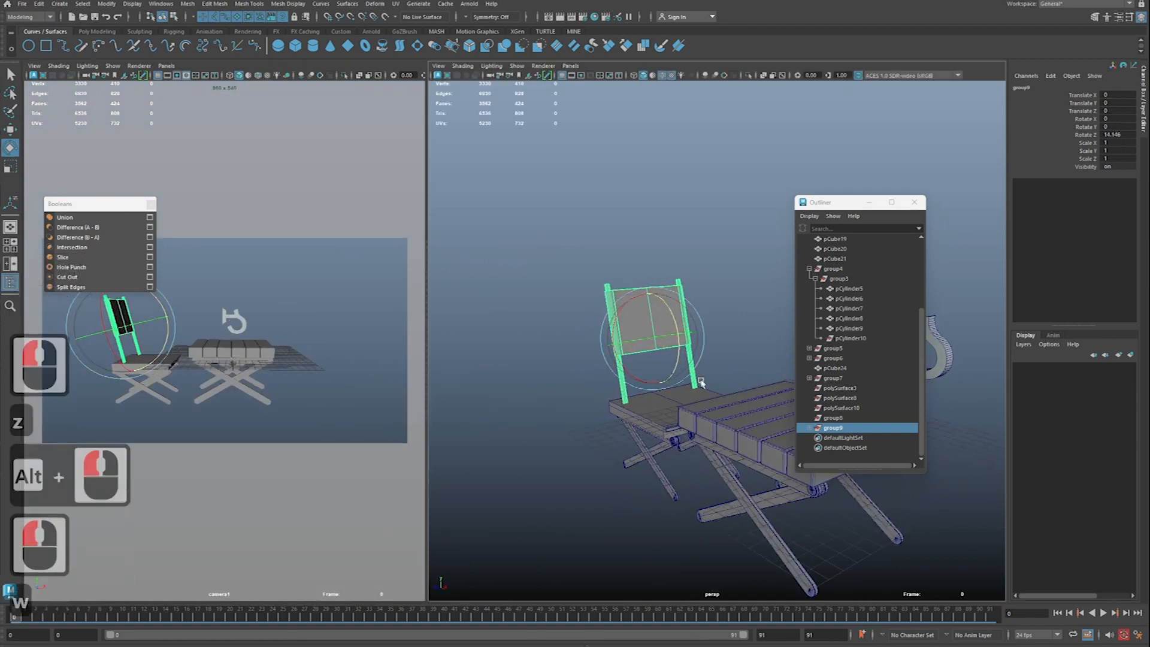
{"action": "right_click_drag", "start_coordinate": [695, 389], "coordinate": [691, 457], "text": "alt"}
{"action": "left_click_drag", "start_coordinate": [666, 459], "coordinate": [714, 416], "text": "alt"}
{"action": "left_click_drag", "start_coordinate": [593, 348], "coordinate": [564, 363]}
{"action": "right_click_drag", "start_coordinate": [564, 364], "coordinate": [436, 387], "text": "alt"}
{"action": "left_click_drag", "start_coordinate": [522, 399], "coordinate": [579, 405], "text": "alt"}
{"action": "middle_click_drag", "start_coordinate": [578, 404], "coordinate": [584, 386], "text": "alt"}
{"action": "left_click_drag", "start_coordinate": [584, 386], "coordinate": [602, 428], "text": "alt"}
{"action": "middle_click_drag", "start_coordinate": [602, 429], "coordinate": [650, 440], "text": "alt"}
{"action": "right_click_drag", "start_coordinate": [650, 440], "coordinate": [734, 440], "text": "alt"}
{"action": "middle_click_drag", "start_coordinate": [733, 440], "coordinate": [816, 429], "text": "alt"}
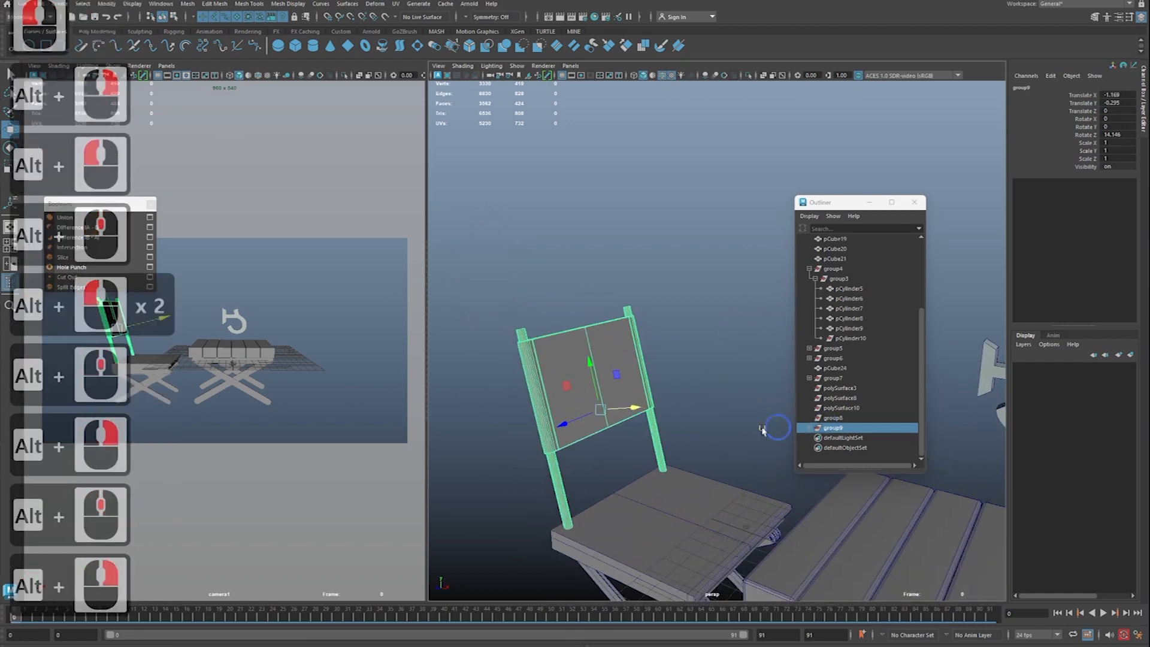
Step: Scale the backrest group down uniformly to about 0.92
{"action": "right_click_drag", "start_coordinate": [816, 428], "coordinate": [800, 429], "text": "alt"}
{"action": "left_click_drag", "start_coordinate": [799, 429], "coordinate": [778, 429], "text": "alt"}
{"action": "key", "text": "r"}
{"action": "left_click_drag", "start_coordinate": [612, 408], "coordinate": [548, 410]}
Step: Lower the backrest group onto the seat and reduce its backward tilt to about 11 degrees
{"action": "key", "text": "w"}
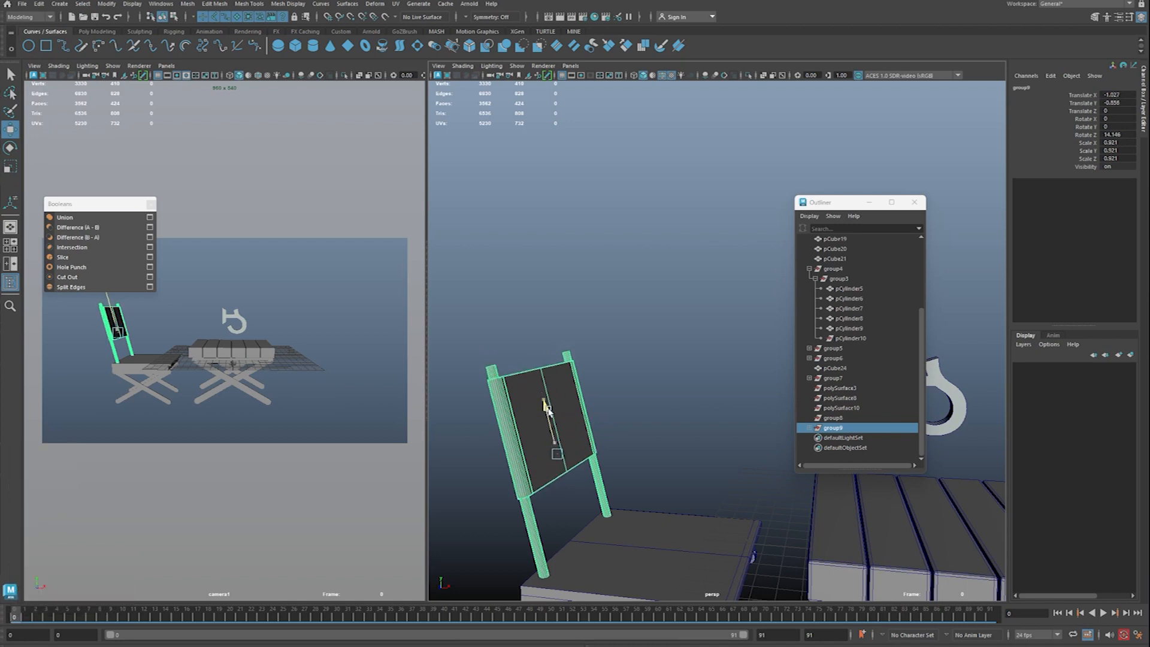
{"action": "key", "text": "e"}
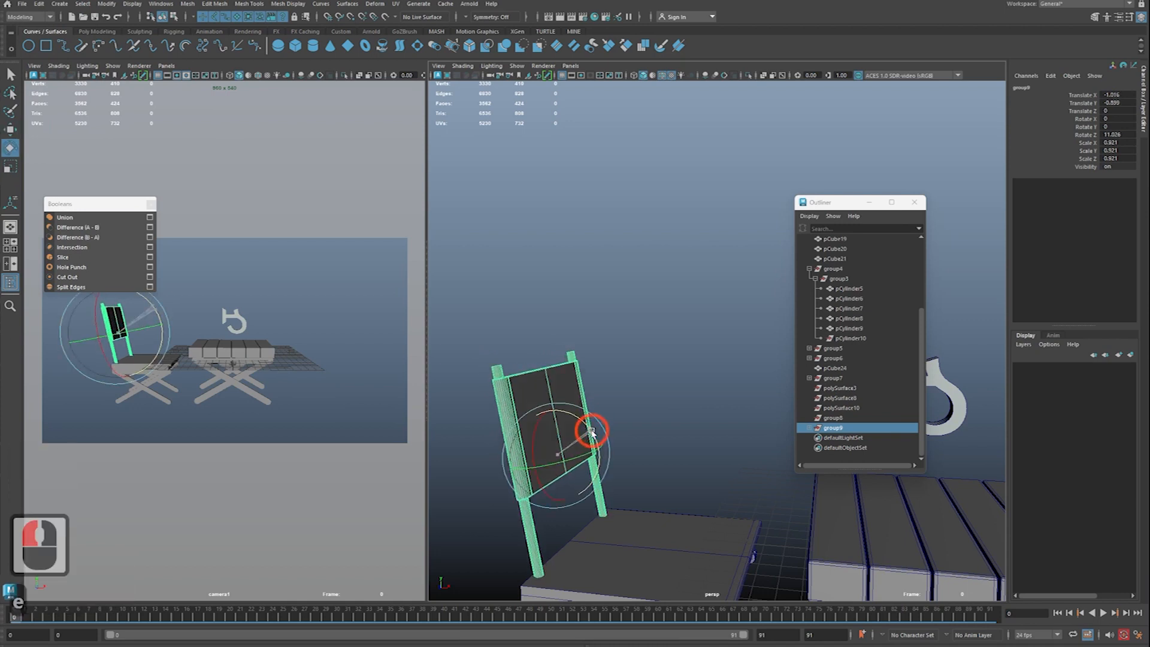
{"action": "left_click", "coordinate": [634, 379]}
Step: Adjust the bottom-end vertices of both backrest rods along the rods' own axis so the rods meet the seat
{"action": "key", "text": "q"}
{"action": "left_click", "coordinate": [606, 478]}
{"action": "left_click", "coordinate": [606, 487]}
{"action": "left_click_drag", "start_coordinate": [607, 487], "coordinate": [593, 487]}
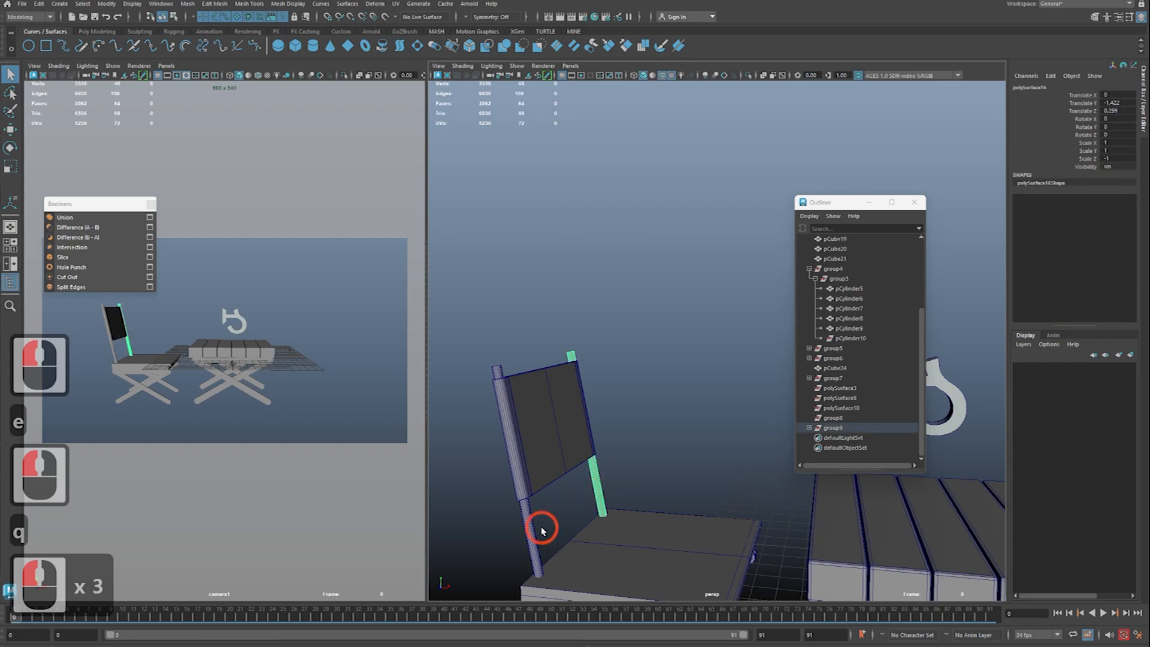
{"action": "left_click_drag", "start_coordinate": [544, 528], "coordinate": [509, 550], "text": "shift"}
{"action": "right_click_drag", "start_coordinate": [659, 380], "coordinate": [598, 382]}
{"action": "key", "text": "4"}
{"action": "left_click", "coordinate": [593, 540]}
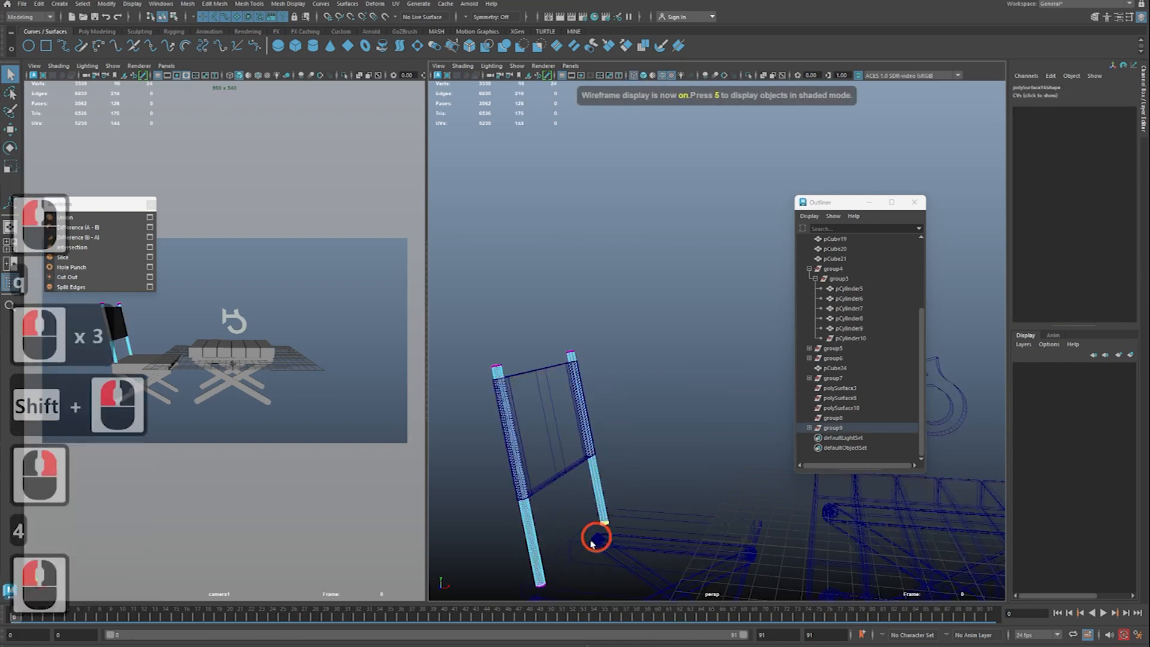
{"action": "left_click_drag", "start_coordinate": [512, 595], "coordinate": [509, 598], "text": "shift"}
{"action": "key", "text": "5"}
{"action": "middle_click_drag", "start_coordinate": [616, 539], "coordinate": [665, 440], "text": "alt"}
{"action": "right_click", "coordinate": [739, 403]}
{"action": "key", "text": "w"}
{"action": "mouse_move", "coordinate": [663, 396]}
{"action": "middle_mouse_down", "text": "alt"}
{"action": "mouse_move", "coordinate": [670, 355]}
{"action": "mouse_move", "coordinate": [650, 329]}
{"action": "middle_mouse_up", "text": "alt"}
{"action": "right_click_drag", "start_coordinate": [649, 330], "coordinate": [724, 329], "text": "alt"}
{"action": "left_click_drag", "start_coordinate": [724, 329], "coordinate": [617, 343], "text": "alt"}
{"action": "key", "text": "w"}
{"action": "key", "text": "w"}
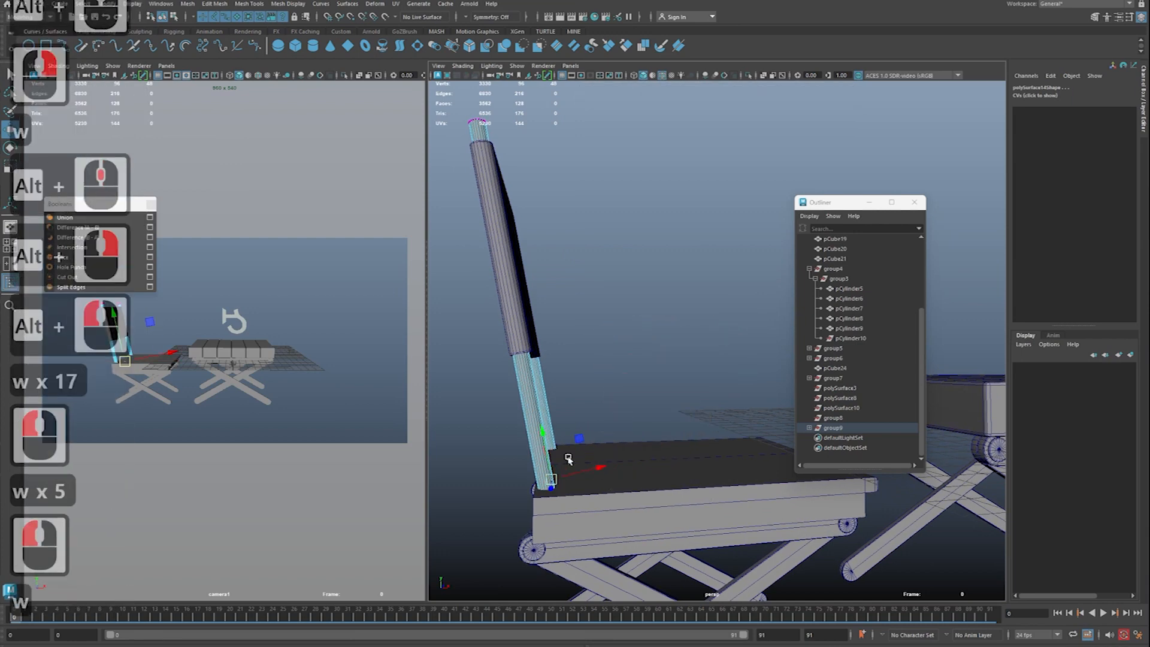
{"action": "mouse_move", "coordinate": [539, 419]}
{"action": "left_mouse_down"}
{"action": "mouse_move", "coordinate": [529, 357]}
{"action": "mouse_move", "coordinate": [551, 426]}
{"action": "left_mouse_up"}
{"action": "right_click_drag", "start_coordinate": [734, 317], "coordinate": [690, 336], "text": "alt"}
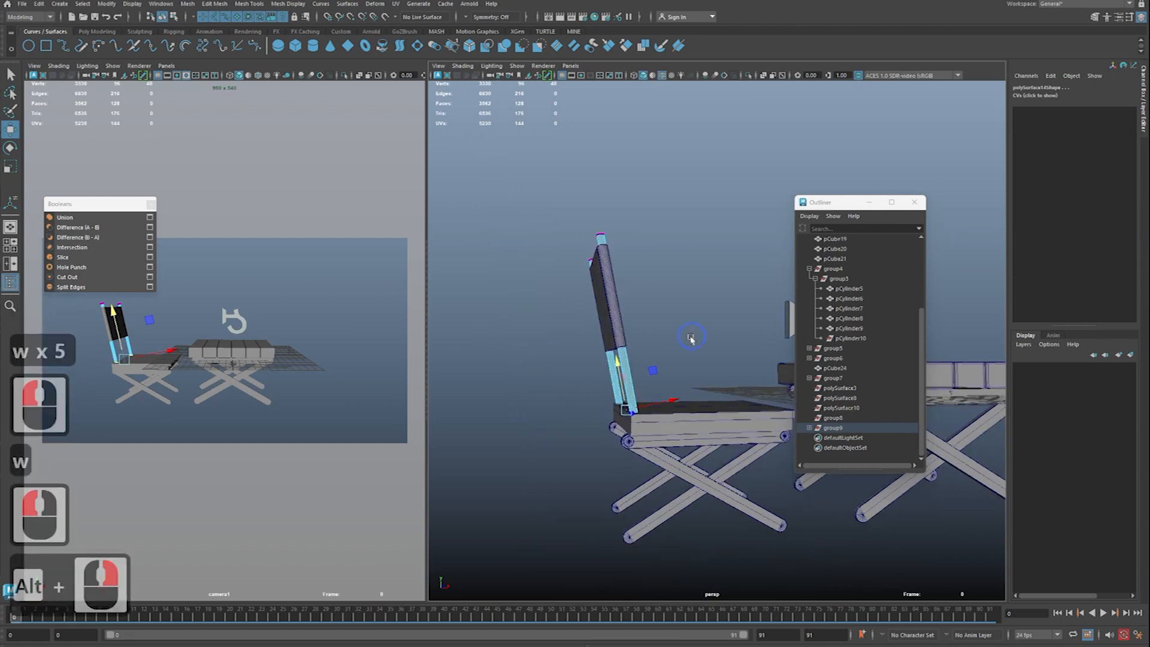
Step: Shorten the backrest panel by raising its lower-edge vertices along the rods, and return to object selection
{"action": "left_click_drag", "start_coordinate": [690, 336], "coordinate": [654, 336], "text": "alt"}
{"action": "middle_click_drag", "start_coordinate": [655, 336], "coordinate": [626, 359], "text": "alt"}
{"action": "left_click_drag", "start_coordinate": [626, 359], "coordinate": [649, 367], "text": "alt"}
{"action": "key", "text": "q"}
{"action": "left_click", "coordinate": [544, 343]}
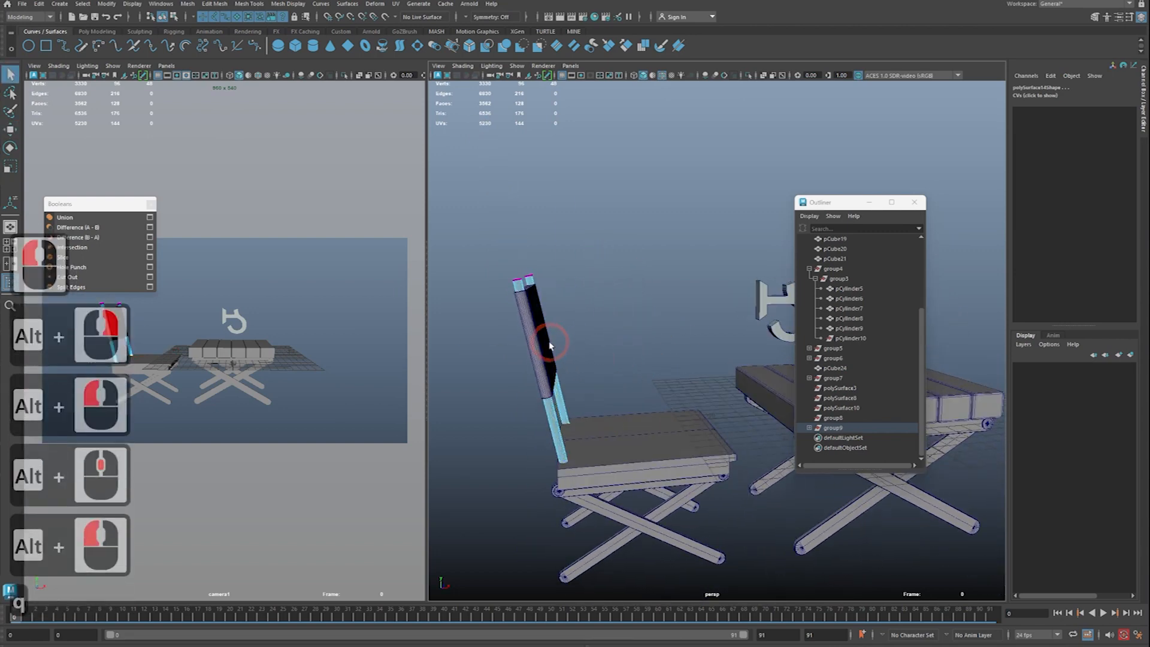
{"action": "middle_click_drag", "start_coordinate": [548, 350], "coordinate": [600, 395], "text": "alt"}
{"action": "right_click_drag", "start_coordinate": [601, 396], "coordinate": [623, 411], "text": "alt"}
{"action": "left_click_drag", "start_coordinate": [624, 411], "coordinate": [639, 353], "text": "alt"}
{"action": "right_click_drag", "start_coordinate": [639, 349], "coordinate": [591, 351]}
{"action": "left_click_drag", "start_coordinate": [566, 355], "coordinate": [600, 371], "text": "alt"}
{"action": "key", "text": "4"}
{"action": "left_click_drag", "start_coordinate": [601, 428], "coordinate": [612, 423], "text": "alt"}
{"action": "left_click_drag", "start_coordinate": [609, 419], "coordinate": [542, 496]}
{"action": "middle_click_drag", "start_coordinate": [606, 406], "coordinate": [634, 410], "text": "alt"}
{"action": "key", "text": "5"}
{"action": "key", "text": "w"}
{"action": "left_click_drag", "start_coordinate": [647, 418], "coordinate": [627, 400], "text": "alt"}
{"action": "key", "text": "q"}
{"action": "right_click_drag", "start_coordinate": [627, 400], "coordinate": [674, 359]}
{"action": "left_click", "coordinate": [731, 322]}
Step: Examine the adjusted backrest and its panel from several angles against the seat and table
{"action": "right_click_drag", "start_coordinate": [731, 322], "coordinate": [712, 330], "text": "alt"}
{"action": "left_click_drag", "start_coordinate": [713, 329], "coordinate": [693, 368], "text": "alt"}
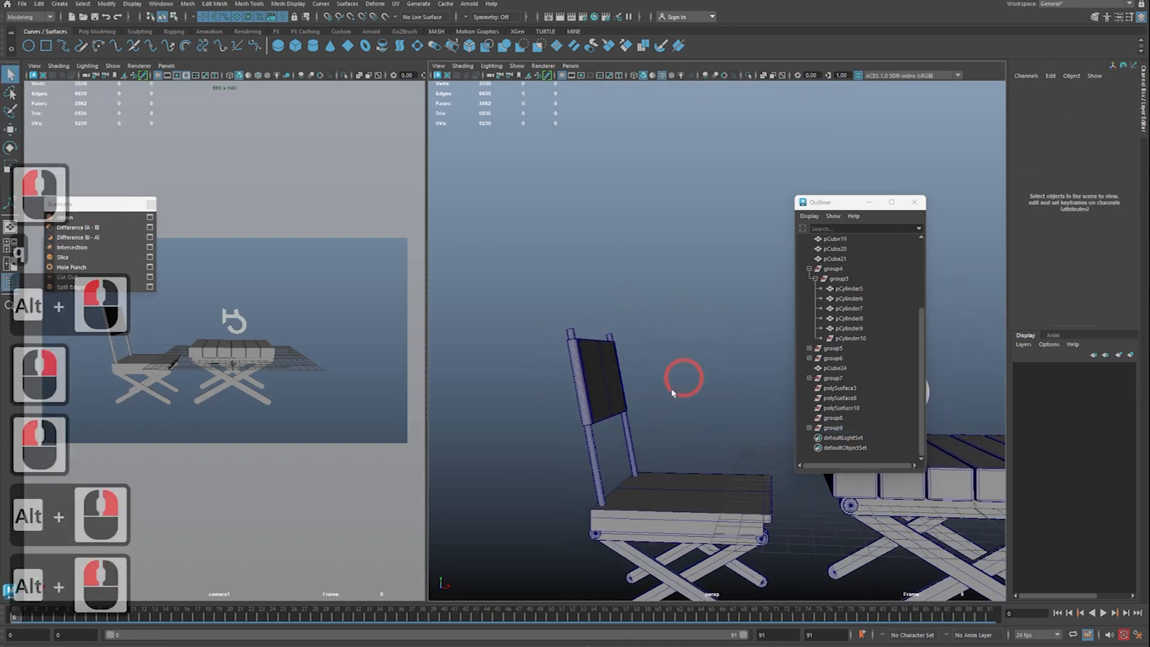
{"action": "left_click", "coordinate": [615, 392]}
{"action": "left_click_drag", "start_coordinate": [676, 452], "coordinate": [635, 439], "text": "alt"}
{"action": "middle_click_drag", "start_coordinate": [635, 439], "coordinate": [675, 431], "text": "alt"}
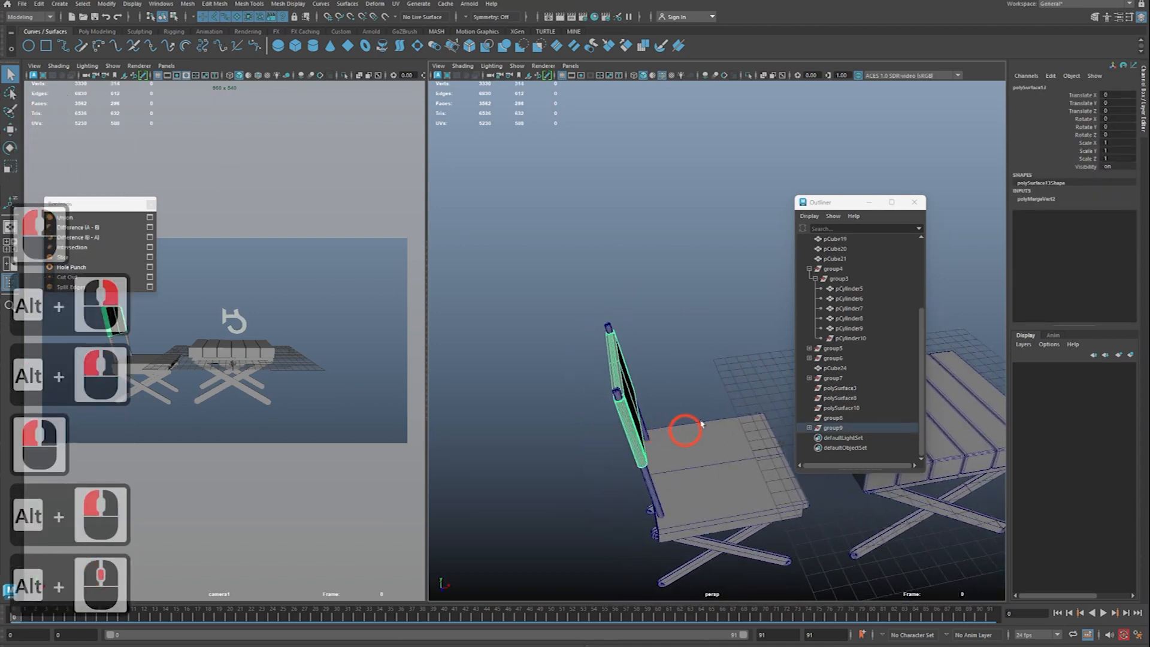
{"action": "right_click_drag", "start_coordinate": [772, 413], "coordinate": [711, 403], "text": "alt"}
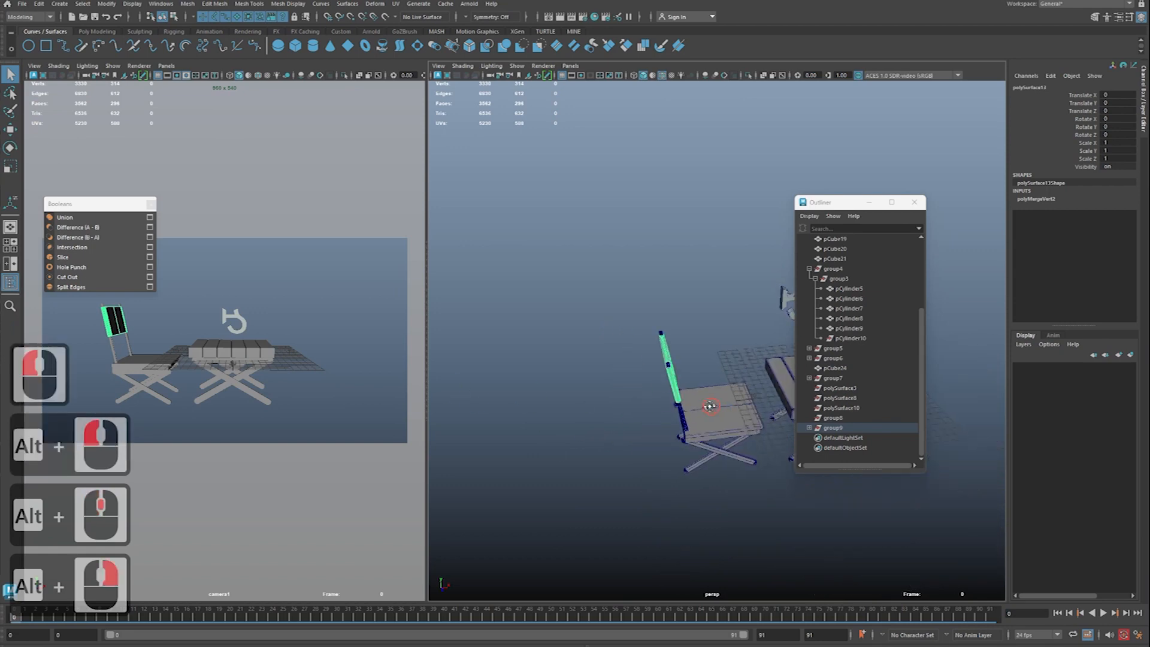
{"action": "left_click_drag", "start_coordinate": [711, 403], "coordinate": [628, 394], "text": "alt"}
Step: Move the Outliner clear of the model and group all the parts of the chair
{"action": "left_click_drag", "start_coordinate": [831, 204], "coordinate": [946, 241]}
{"action": "left_click_drag", "start_coordinate": [852, 321], "coordinate": [754, 330], "text": "alt"}
{"action": "middle_click_drag", "start_coordinate": [755, 329], "coordinate": [727, 317], "text": "alt"}
{"action": "right_click_drag", "start_coordinate": [728, 317], "coordinate": [769, 320], "text": "alt"}
{"action": "left_click_drag", "start_coordinate": [769, 320], "coordinate": [688, 326], "text": "alt"}
{"action": "middle_click_drag", "start_coordinate": [689, 326], "coordinate": [737, 335], "text": "alt"}
{"action": "right_click_drag", "start_coordinate": [737, 335], "coordinate": [677, 327], "text": "alt"}
{"action": "left_click_drag", "start_coordinate": [677, 327], "coordinate": [593, 305], "text": "alt"}
{"action": "left_click_drag", "start_coordinate": [548, 245], "coordinate": [770, 546]}
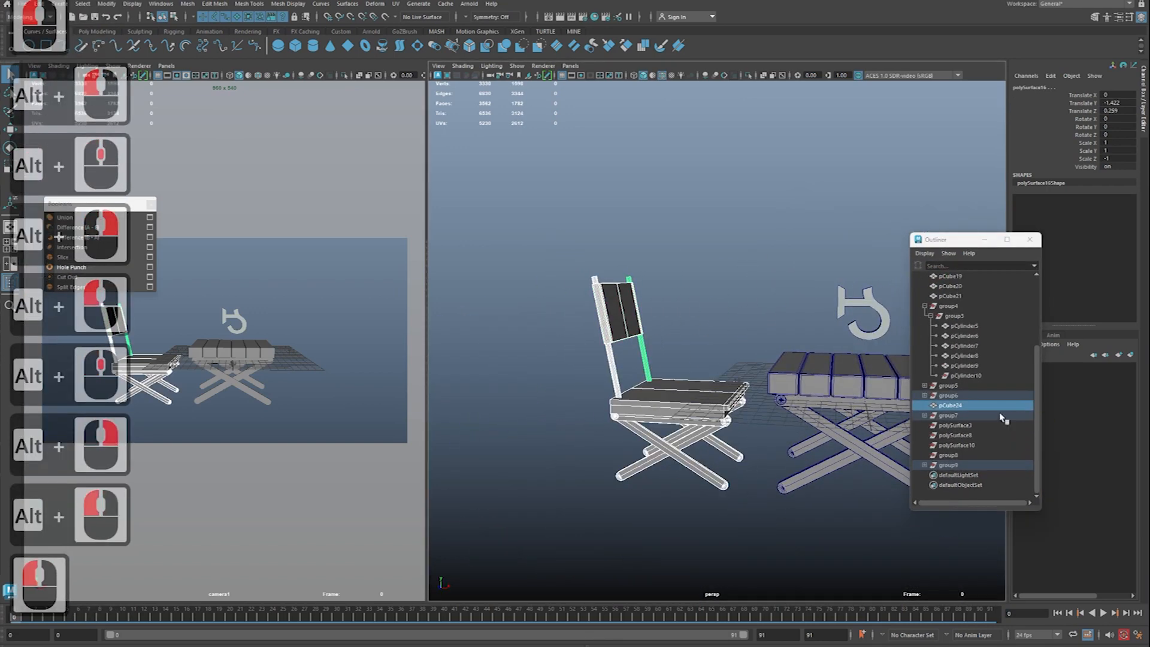
{"action": "key", "text": "ctrl+g"}
Step: Rename the new chair group as Chair
{"action": "right_click_drag", "start_coordinate": [707, 400], "coordinate": [619, 390], "text": "alt"}
{"action": "left_click_drag", "start_coordinate": [619, 391], "coordinate": [650, 413], "text": "alt"}
{"action": "middle_click_drag", "start_coordinate": [650, 414], "coordinate": [671, 407], "text": "alt"}
{"action": "right_click_drag", "start_coordinate": [670, 407], "coordinate": [752, 401], "text": "alt"}
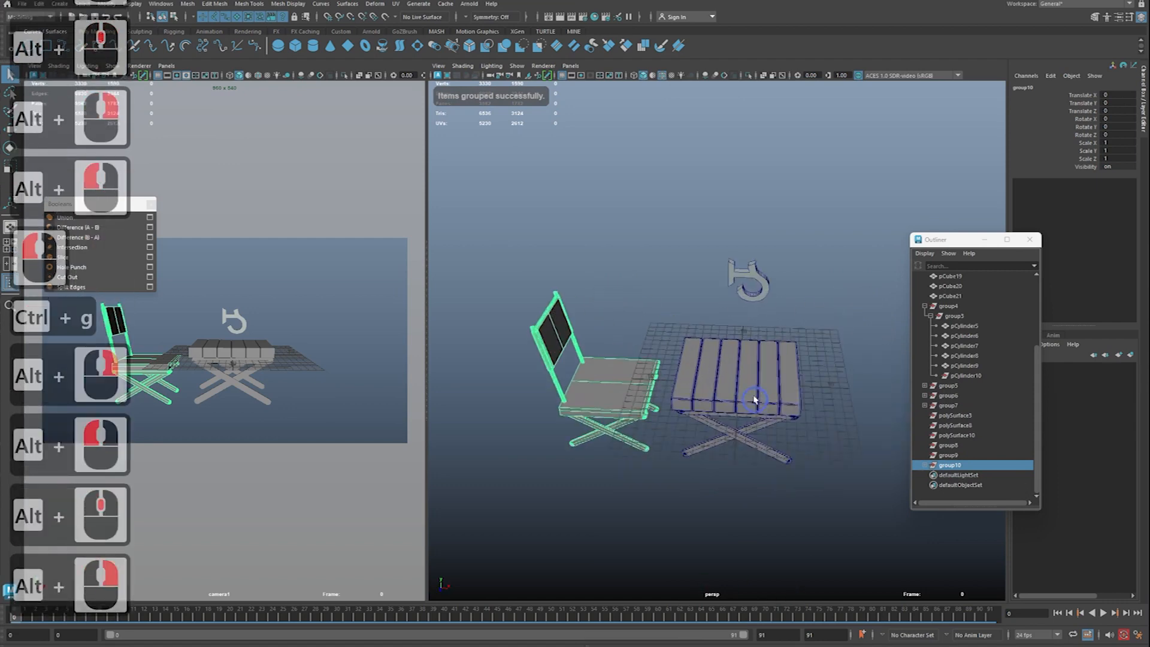
{"action": "left_click_drag", "start_coordinate": [752, 401], "coordinate": [766, 404], "text": "alt"}
{"action": "left_click", "coordinate": [955, 471]}
{"action": "double_click", "coordinate": [956, 471]}
{"action": "type", "text": "Char"}
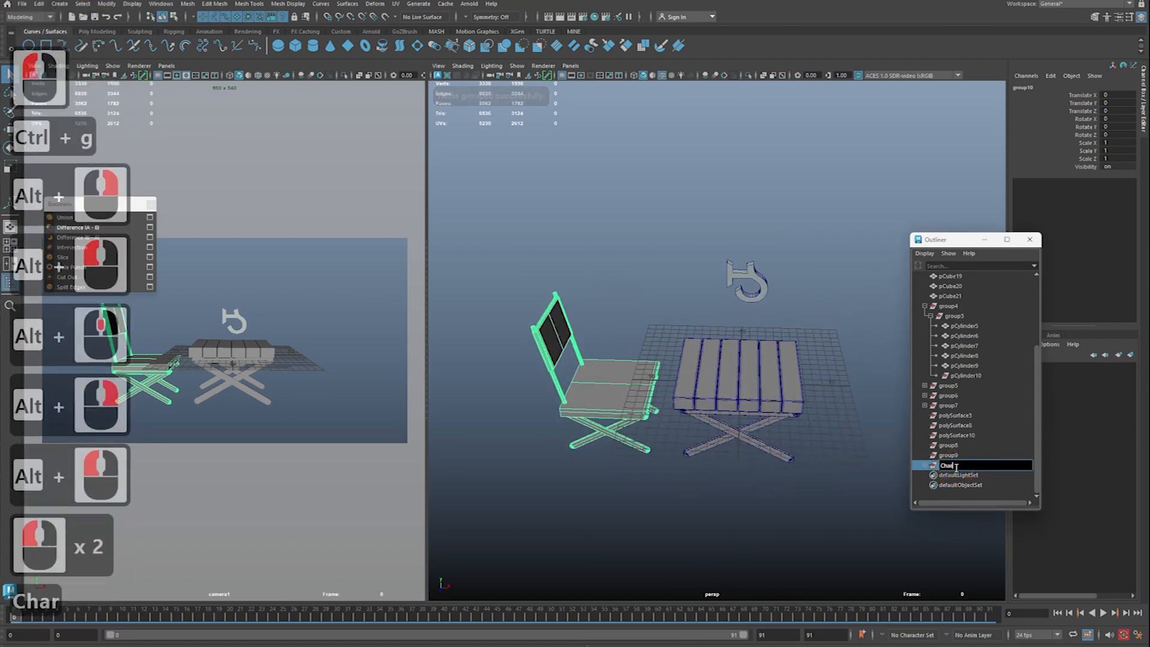
{"action": "key", "text": "BackSpace"}
{"action": "type", "text": "ir"}
{"action": "key", "text": "Return"}
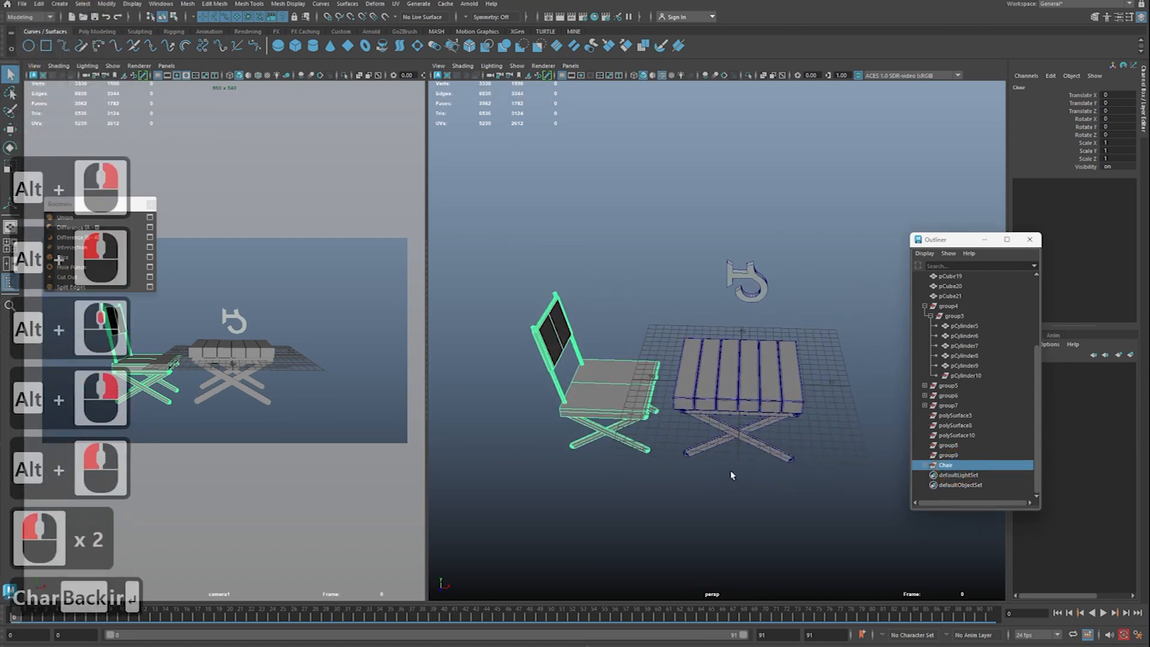
Step: Save the scene and delete the construction history of the Chair group
{"action": "key", "text": "ctrl+s"}
{"action": "key", "text": "w"}
{"action": "right_click_drag", "start_coordinate": [844, 386], "coordinate": [819, 378], "text": "alt"}
{"action": "left_click_drag", "start_coordinate": [819, 378], "coordinate": [824, 389], "text": "alt"}
{"action": "middle_click_drag", "start_coordinate": [823, 389], "coordinate": [782, 388], "text": "alt"}
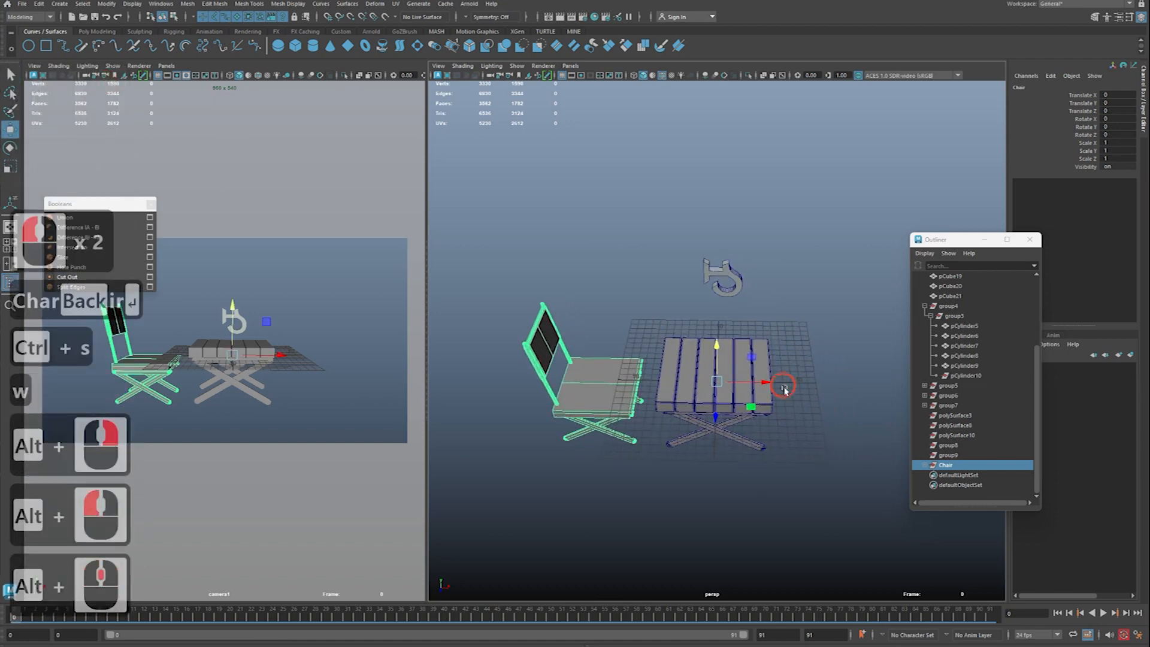
{"action": "key", "text": "alt+shift+d"}
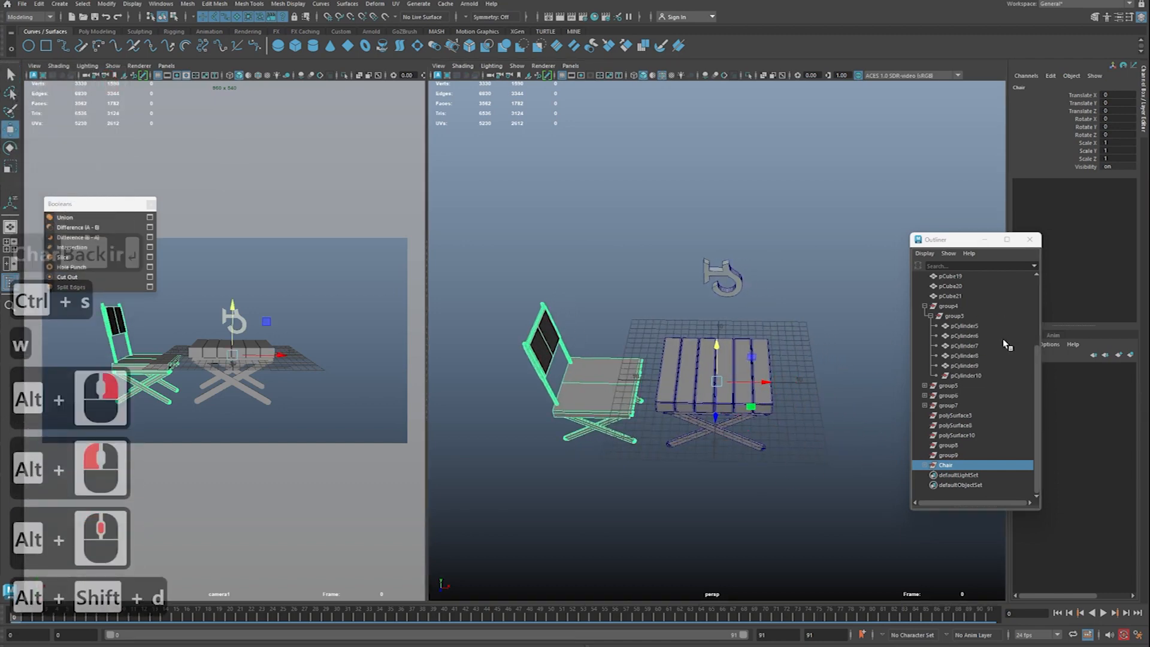
{"action": "key", "text": "z"}
{"action": "key", "text": "ctrl+2"}
{"action": "mouse_move", "coordinate": [570, 358]}
{"action": "left_mouse_down"}
{"action": "mouse_move", "coordinate": [804, 324]}
{"action": "mouse_move", "coordinate": [778, 328]}
{"action": "left_mouse_up"}
{"action": "key", "text": "Escape"}
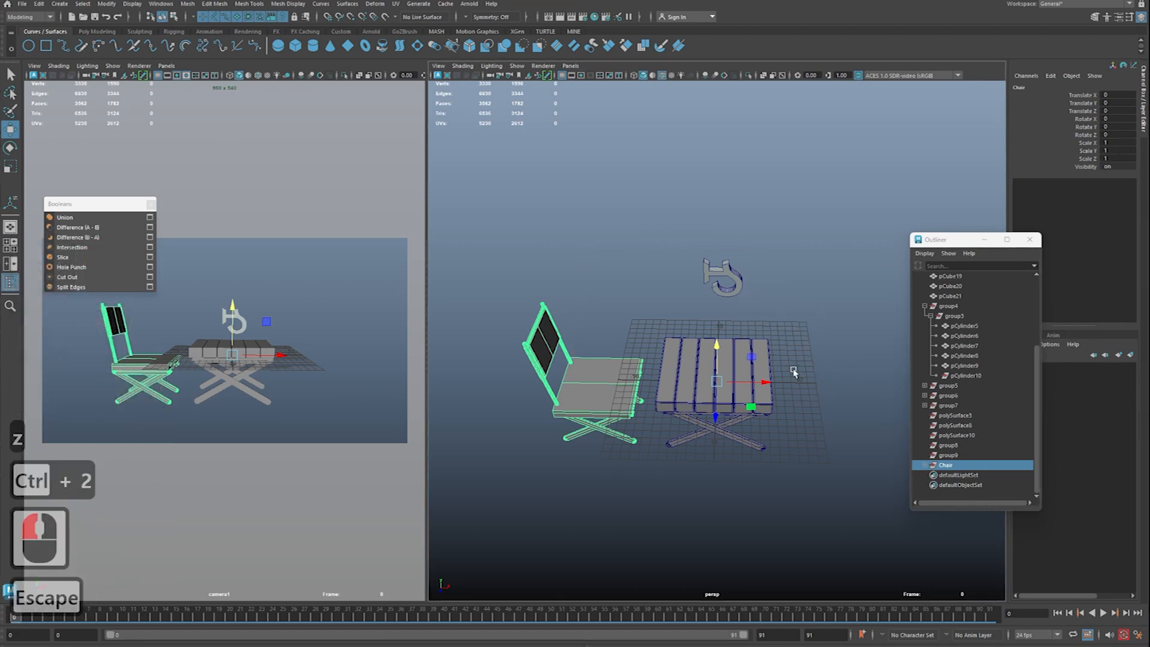
Step: Duplicate the Chair group and mirror the copy across the table by setting its Scale X to -1
{"action": "double_click", "coordinate": [982, 463]}
{"action": "key", "text": "ctrl+d"}
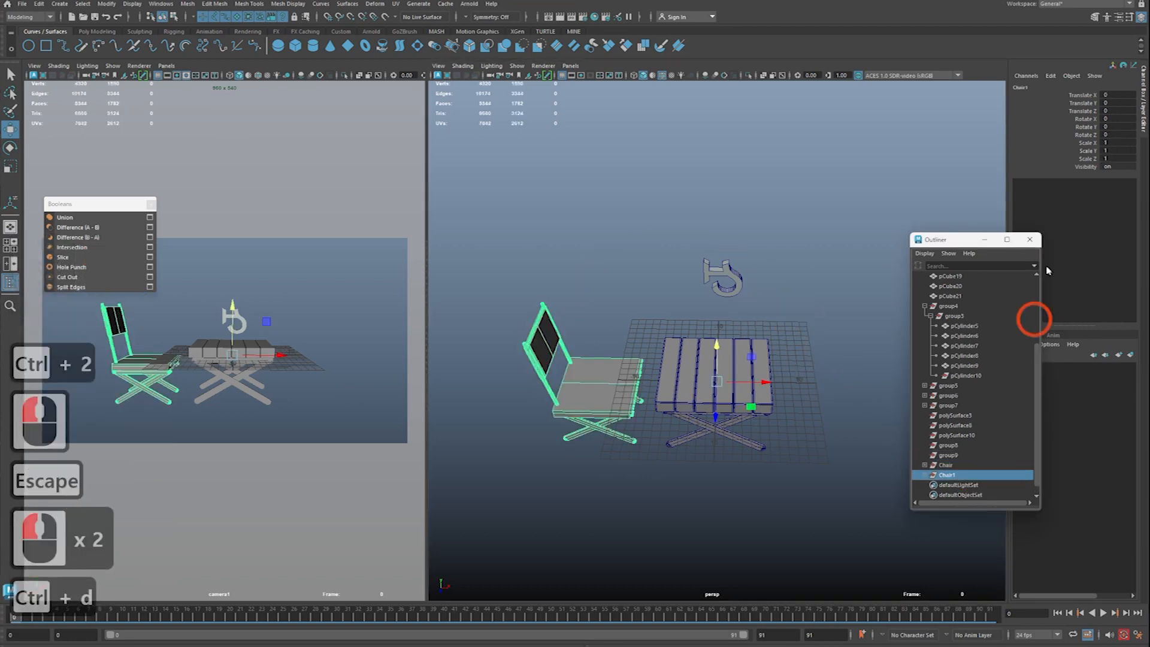
{"action": "left_click", "coordinate": [1118, 142]}
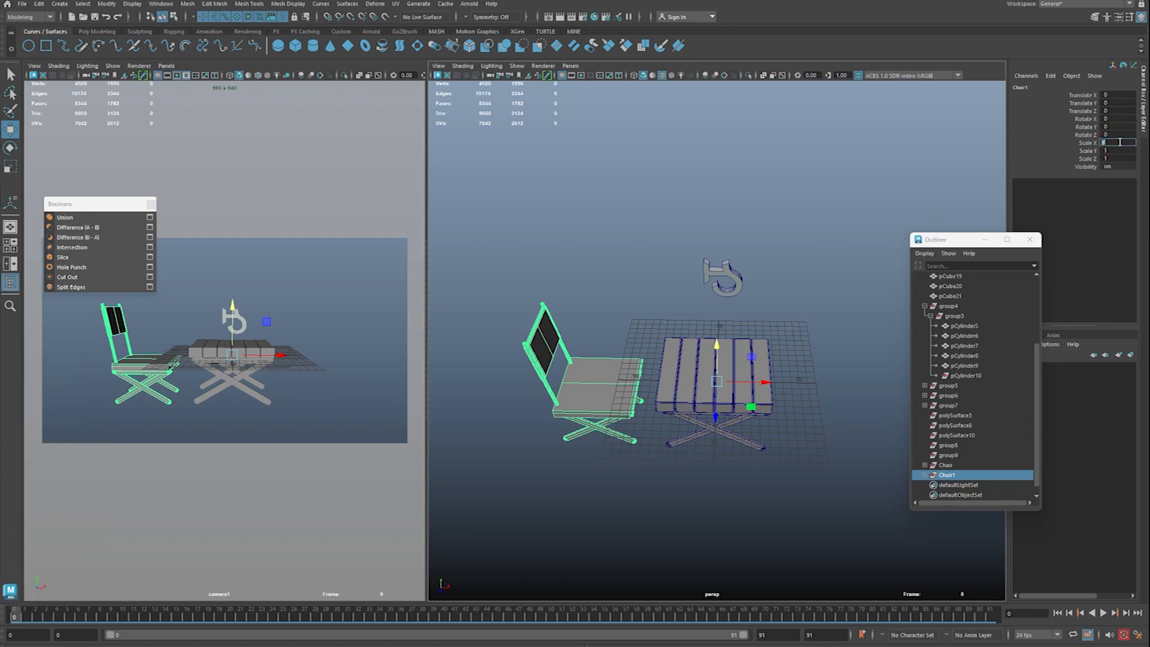
{"action": "left_click", "coordinate": [1116, 144]}
{"action": "key", "text": "ctrl+a"}
{"action": "type", "text": "-1"}
{"action": "key", "text": "Return"}
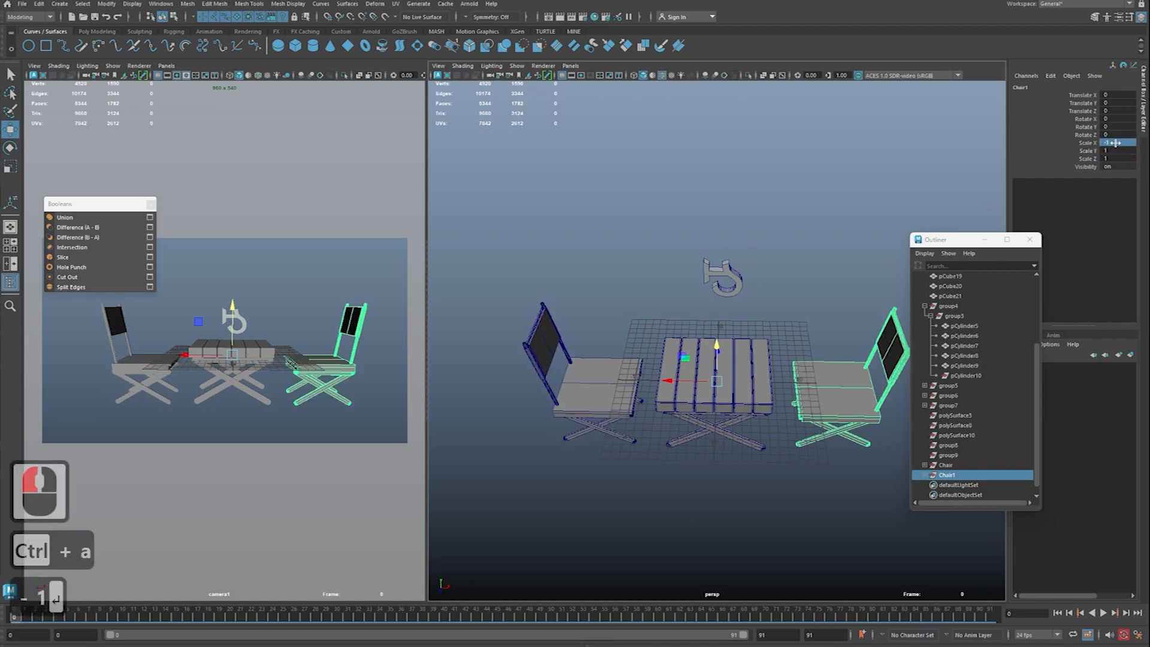
Step: Reframe the camera1 view more tightly around the table and both chairs, and save the scene
{"action": "middle_click_drag", "start_coordinate": [250, 355], "coordinate": [247, 356], "text": "alt"}
{"action": "right_click_drag", "start_coordinate": [248, 356], "coordinate": [300, 367], "text": "alt"}
{"action": "middle_click_drag", "start_coordinate": [301, 367], "coordinate": [294, 361], "text": "alt"}
{"action": "right_click_drag", "start_coordinate": [294, 361], "coordinate": [282, 358], "text": "alt"}
{"action": "middle_click_drag", "start_coordinate": [283, 357], "coordinate": [286, 348], "text": "alt"}
{"action": "right_click_drag", "start_coordinate": [286, 348], "coordinate": [272, 344], "text": "alt"}
{"action": "left_click", "coordinate": [649, 272]}
{"action": "key", "text": "q"}
{"action": "left_click_drag", "start_coordinate": [650, 272], "coordinate": [666, 233], "text": "alt"}
{"action": "left_click", "coordinate": [733, 291]}
{"action": "key", "text": "ctrl+s"}
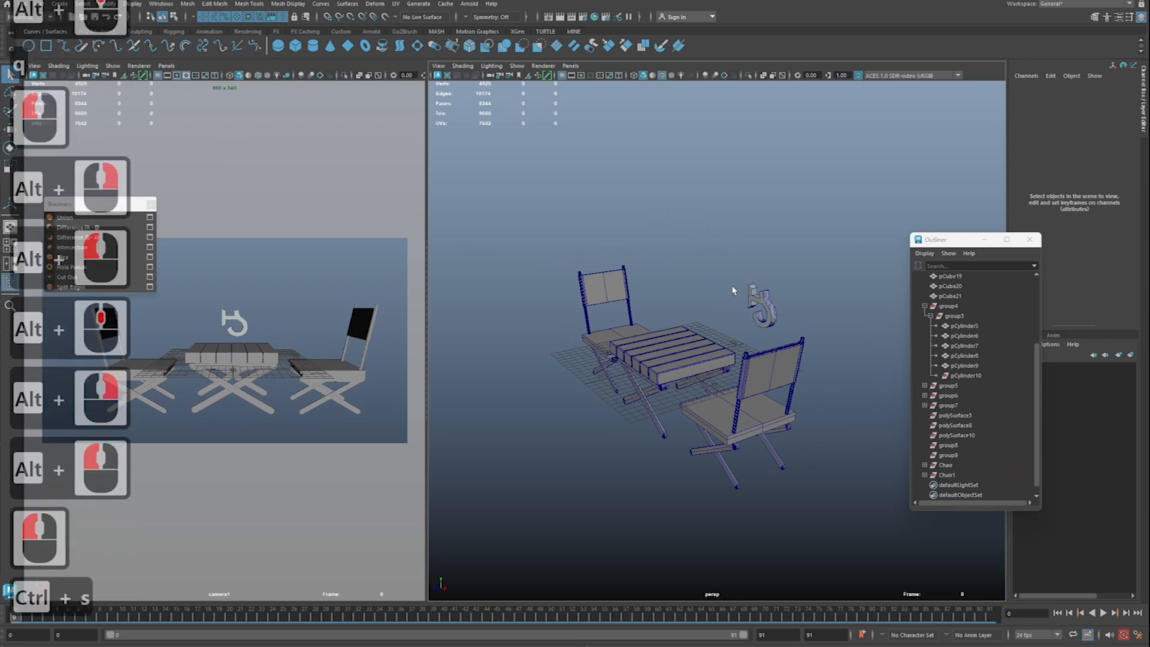
Step: Move the curved logo mesh over the table and enlarge it to a scale of about 1.5
{"action": "left_click", "coordinate": [726, 330]}
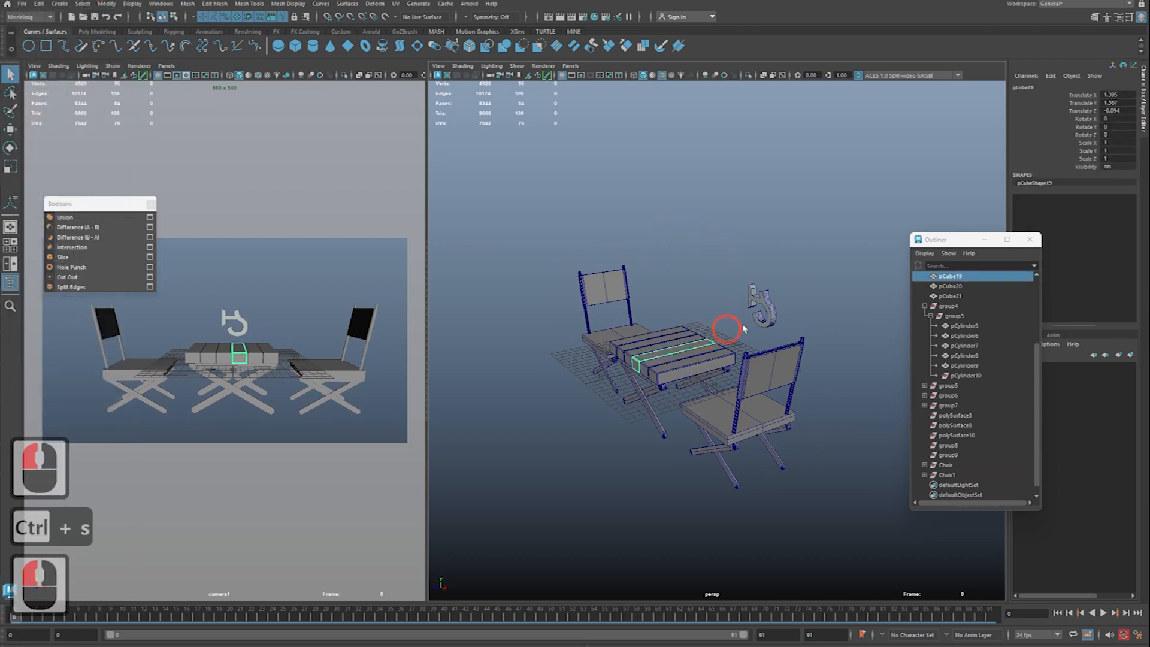
{"action": "left_click", "coordinate": [763, 317]}
{"action": "key", "text": "w"}
{"action": "left_click_drag", "start_coordinate": [724, 324], "coordinate": [665, 308]}
{"action": "key", "text": "r"}
{"action": "key", "text": "w"}
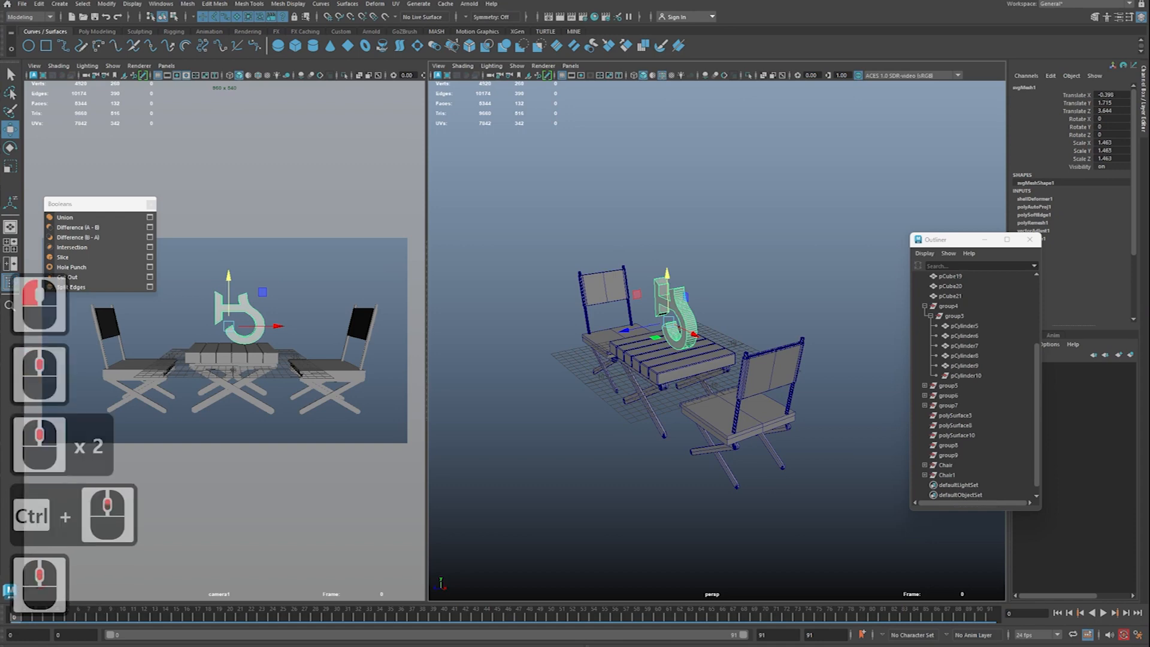
Step: Bring up the perfume bottle reference and outline the bottle's boxy body in red and its cap in green
{"action": "left_click_drag", "start_coordinate": [0, 179], "coordinate": [655, 101]}
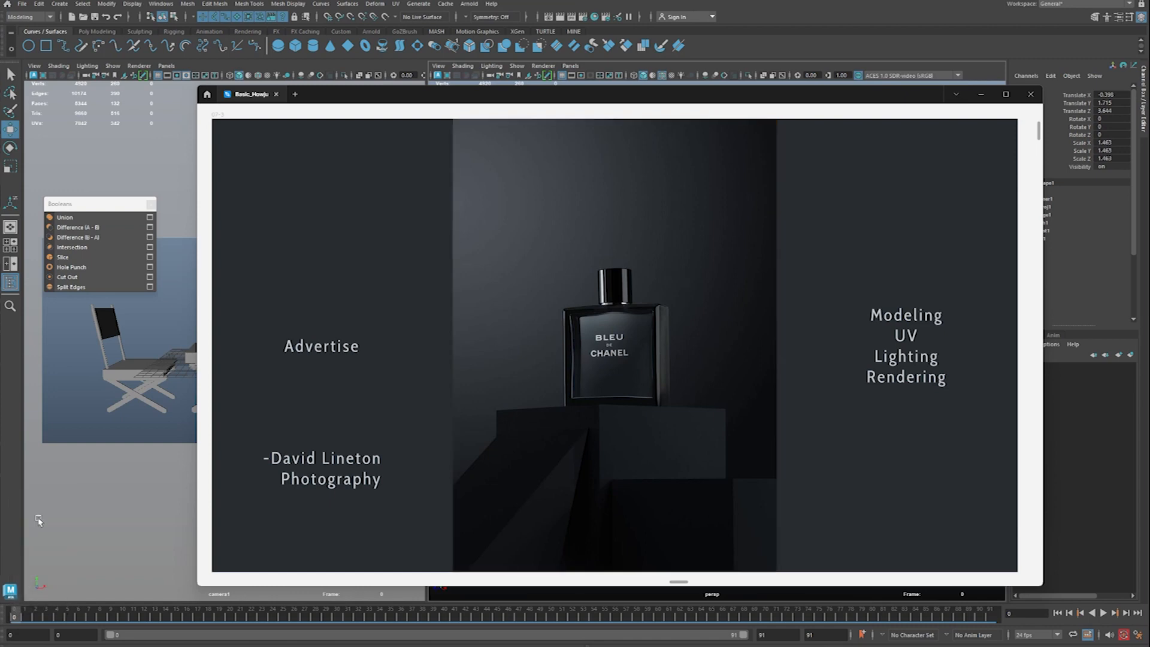
{"action": "middle_click", "coordinate": [572, 326]}
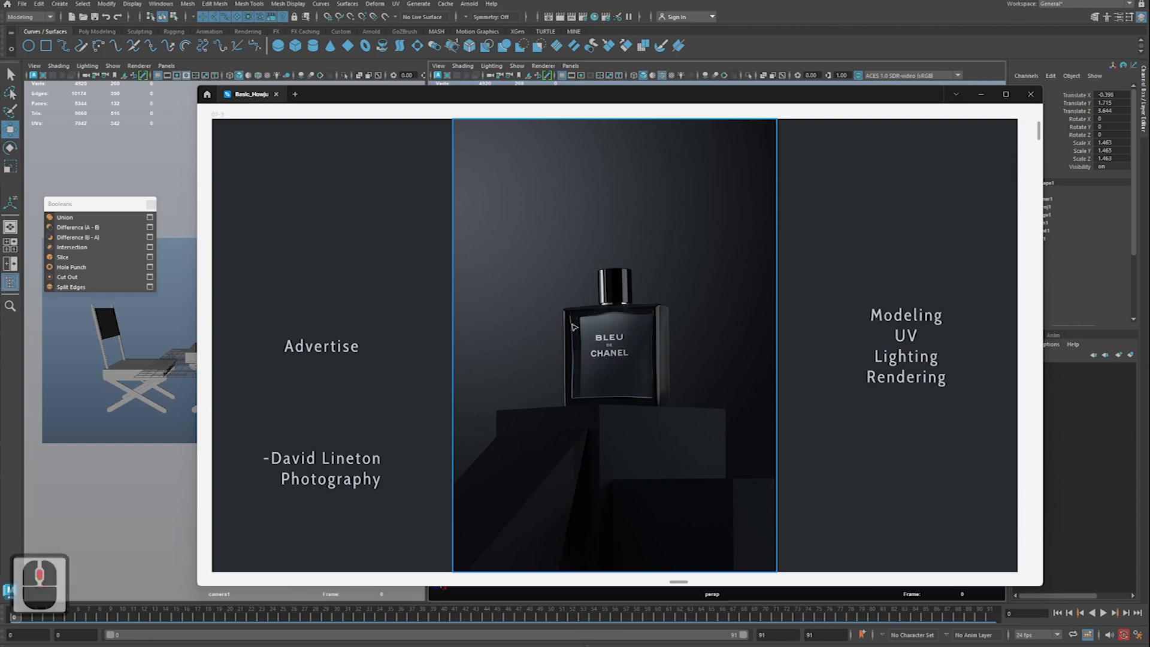
{"action": "key", "text": "ctrl+2"}
{"action": "left_click_drag", "start_coordinate": [634, 301], "coordinate": [658, 301]}
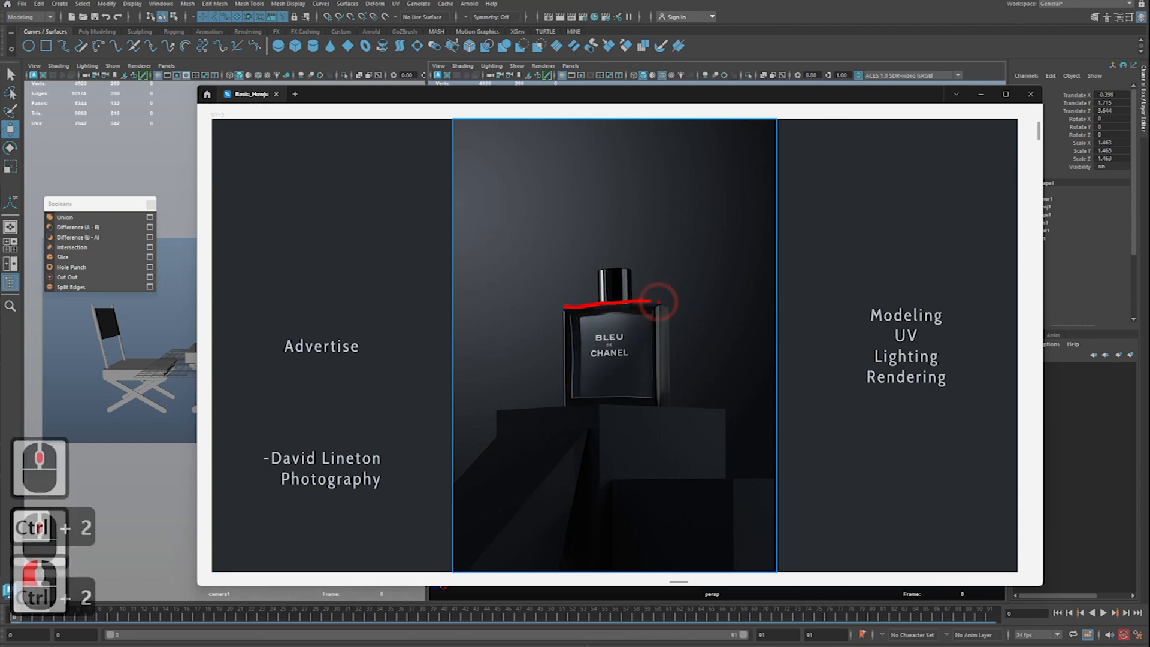
{"action": "mouse_move", "coordinate": [660, 377]}
{"action": "left_mouse_down"}
{"action": "mouse_move", "coordinate": [666, 414]}
{"action": "mouse_move", "coordinate": [590, 415]}
{"action": "mouse_move", "coordinate": [569, 388]}
{"action": "left_mouse_up"}
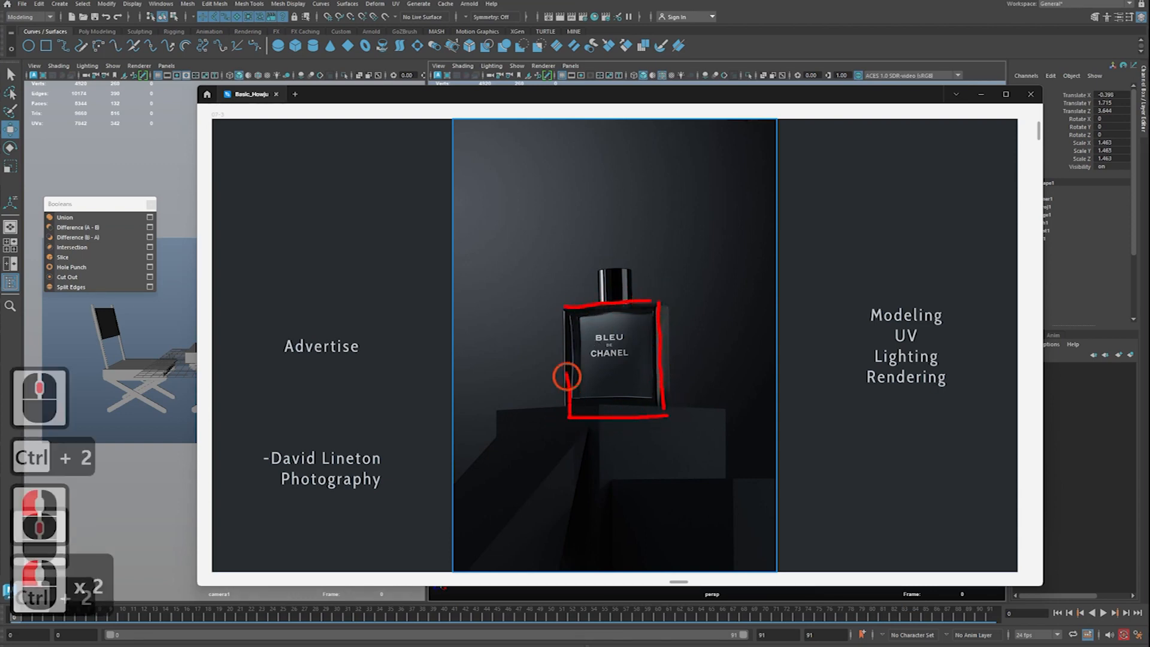
{"action": "left_click_drag", "start_coordinate": [655, 300], "coordinate": [666, 304]}
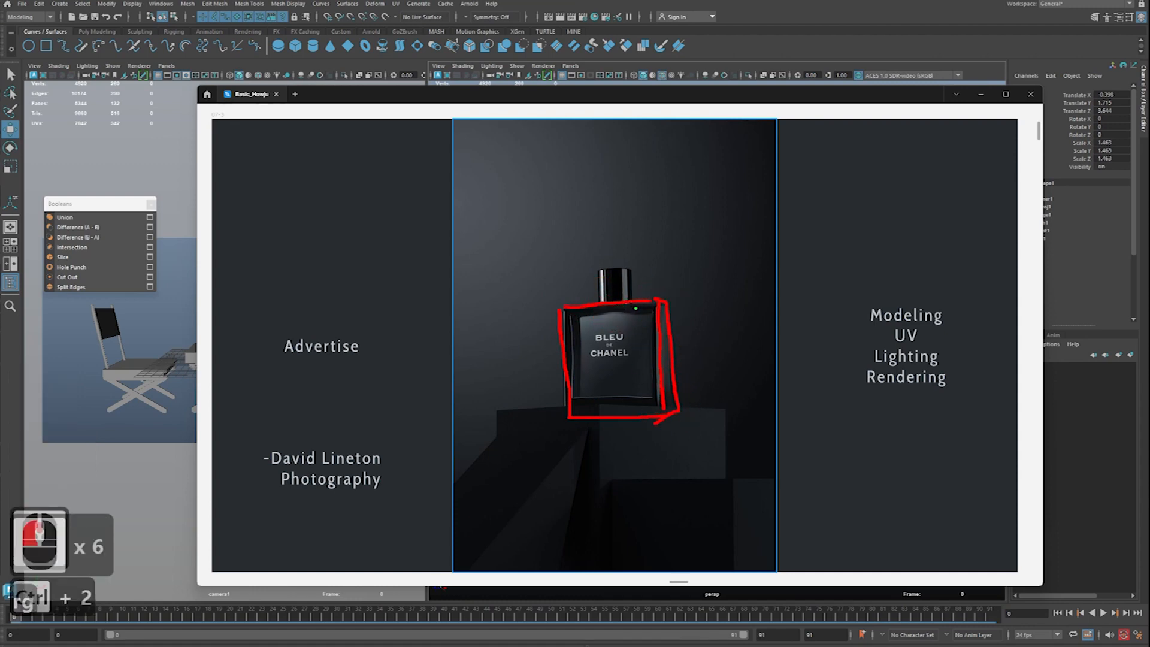
{"action": "left_click", "coordinate": [595, 310]}
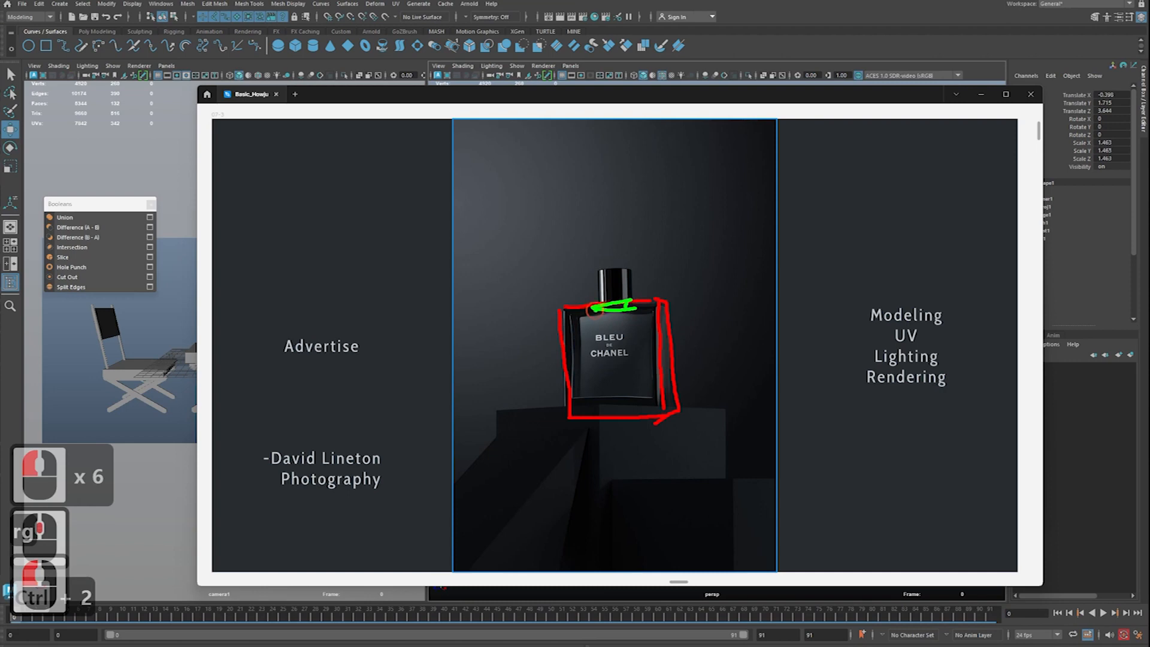
{"action": "left_click_drag", "start_coordinate": [595, 273], "coordinate": [593, 272]}
{"action": "left_click_drag", "start_coordinate": [592, 271], "coordinate": [640, 268]}
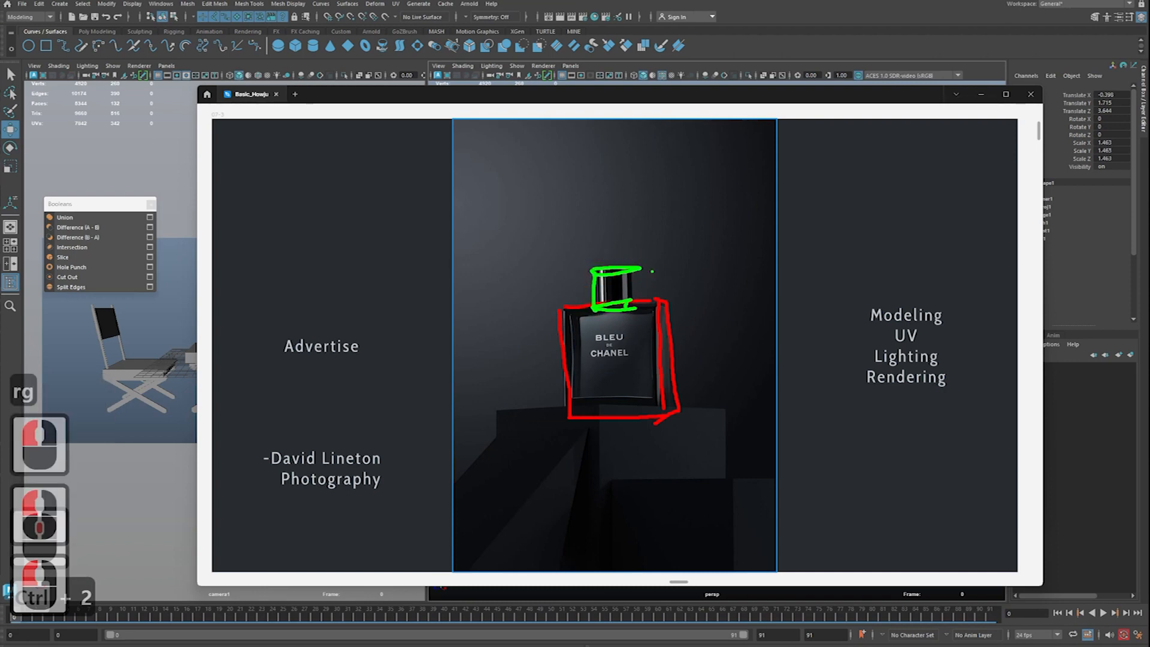
Step: Annotate the reference image with the text MtoA above the bottle cap, and clear the screen annotations
{"action": "key", "text": "ctrl+2"}
{"action": "key", "text": "t"}
{"action": "left_click", "coordinate": [605, 220]}
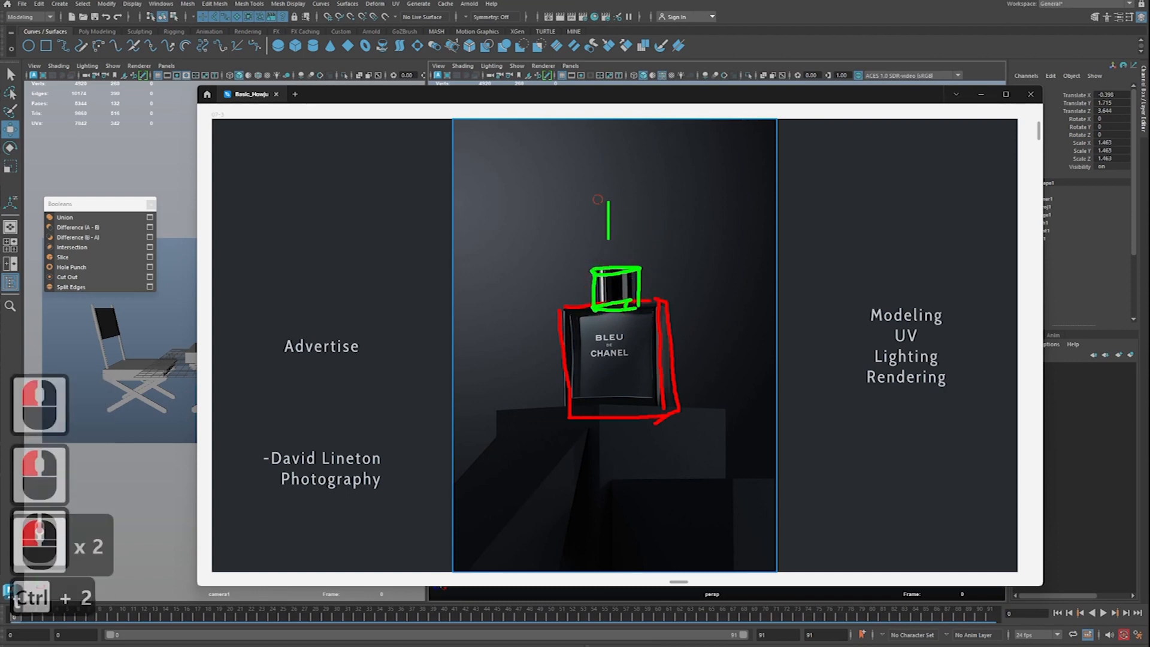
{"action": "type", "text": "a"}
{"action": "key", "text": "BackSpace"}
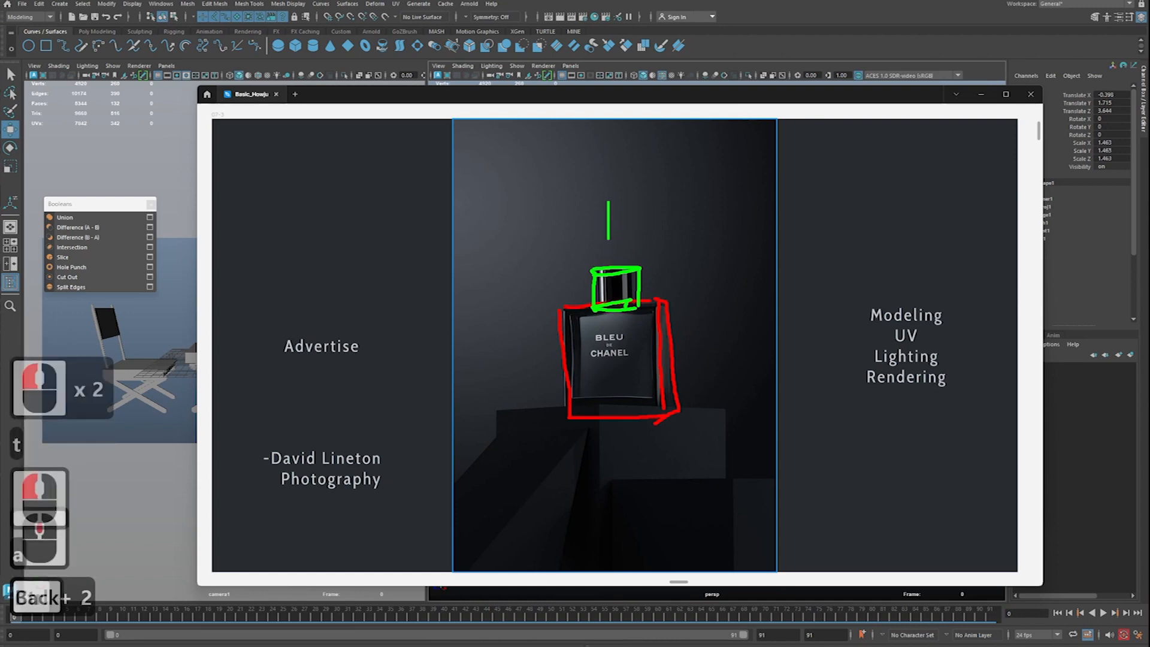
{"action": "type", "text": "MtO"}
{"action": "key", "text": "BackSpace"}
{"action": "type", "text": "oa"}
{"action": "key", "text": "BackSpace"}
{"action": "type", "text": "A"}
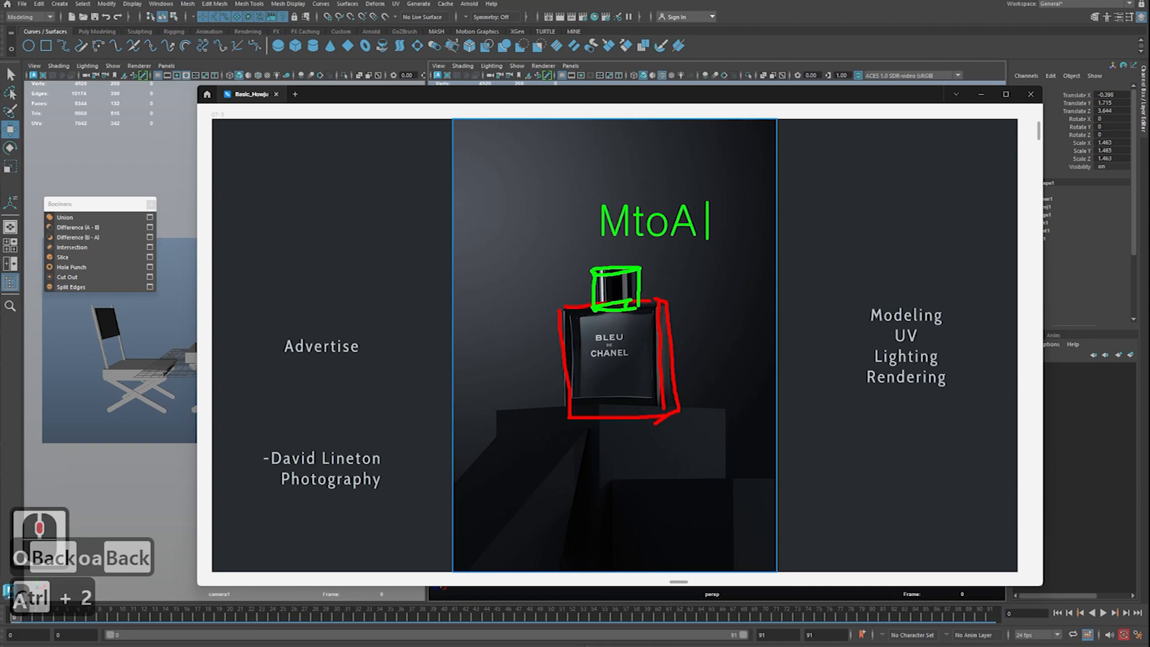
{"action": "key", "text": "Escape"}
{"action": "key", "text": "Escape"}
Step: Put the reference away, save the table scene, and start a new empty scene
{"action": "left_click_drag", "start_coordinate": [666, 101], "coordinate": [0, 90]}
{"action": "left_click", "coordinate": [256, 105]}
{"action": "key", "text": "ctrl+s"}
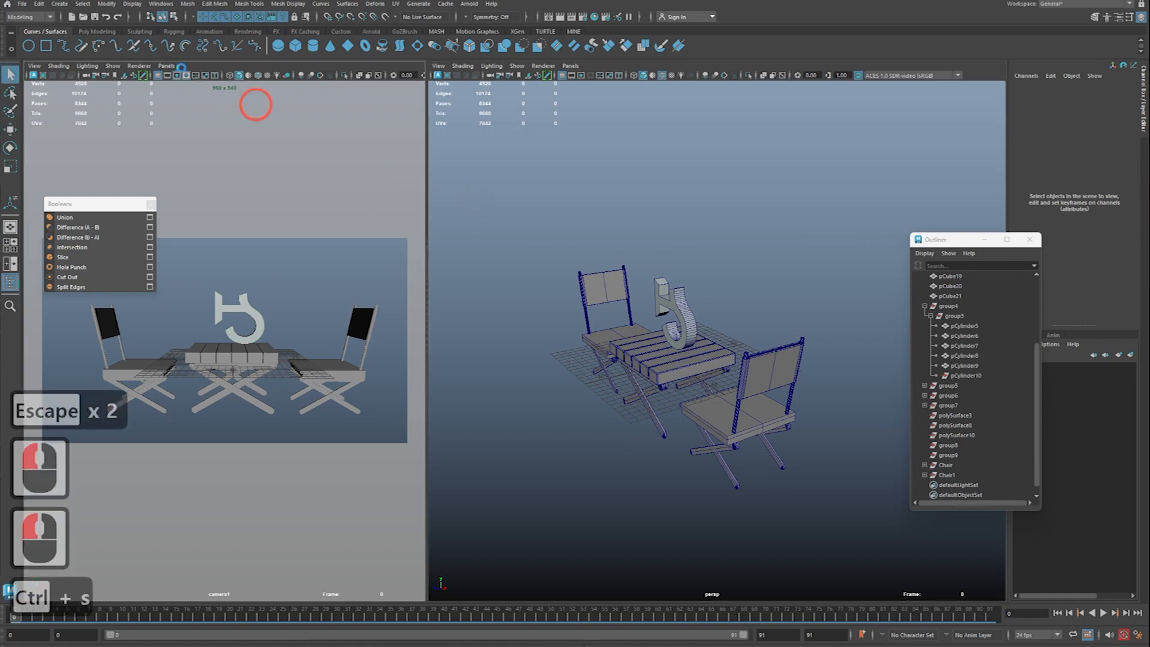
{"action": "left_click", "coordinate": [23, 5]}
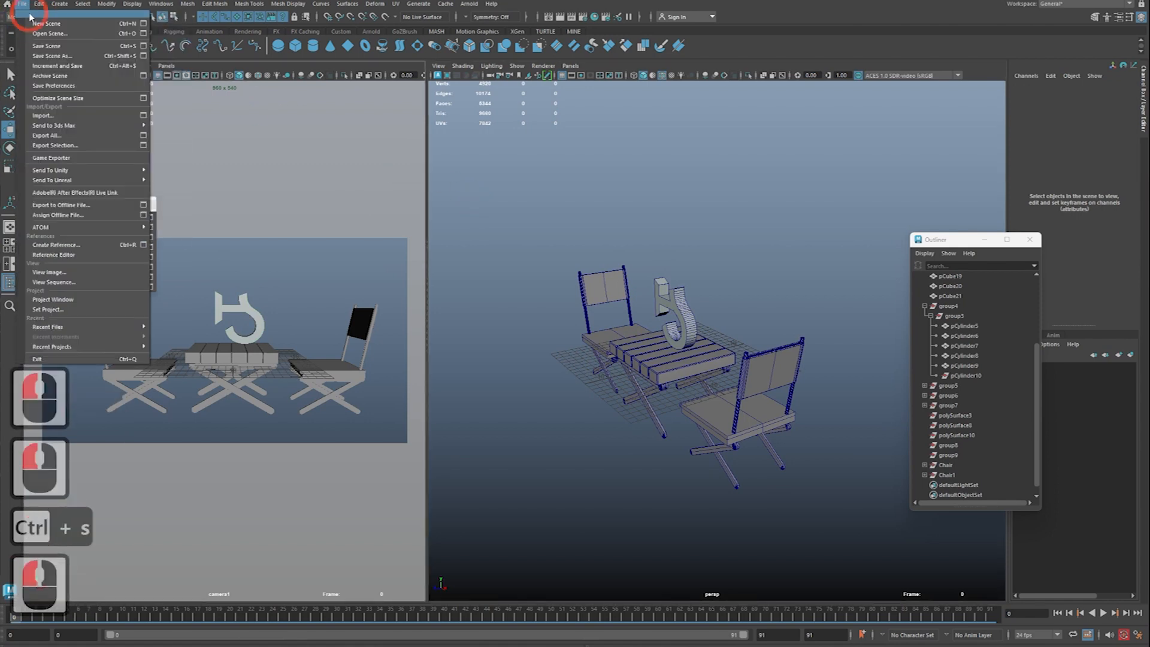
{"action": "left_click", "coordinate": [64, 25]}
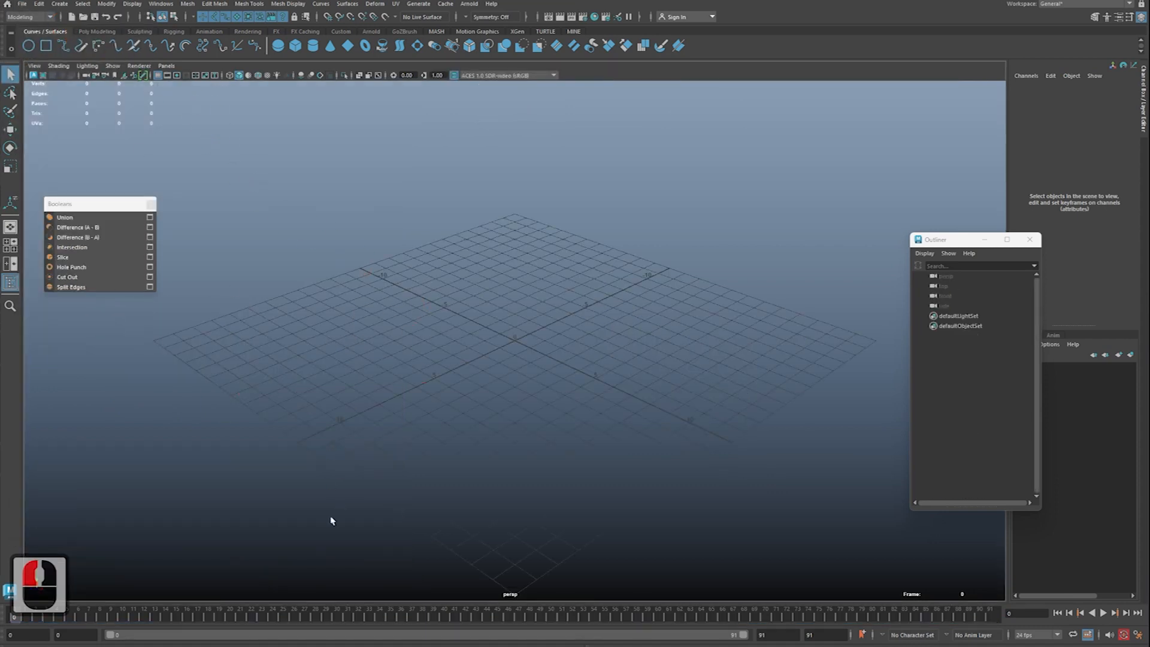
Step: Copy the path of the 07Day folder and save the new scene there under the name perfume
{"action": "mouse_move", "coordinate": [198, 646]}
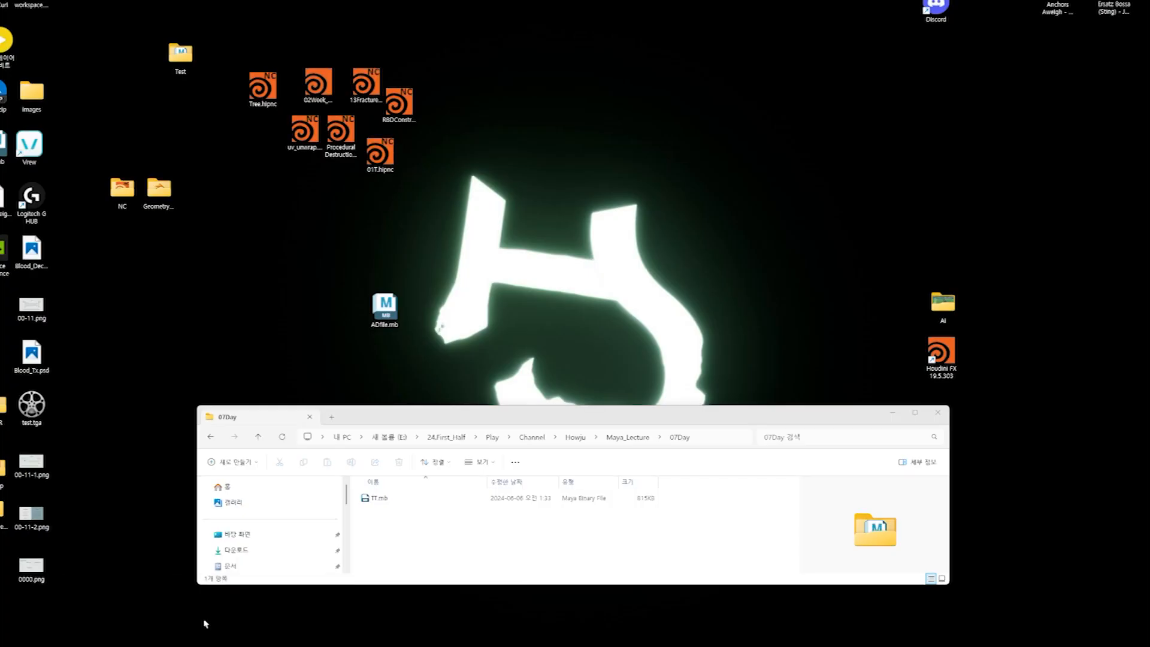
{"action": "left_click", "coordinate": [205, 621]}
{"action": "left_click", "coordinate": [732, 437]}
{"action": "key", "text": "ctrl+c"}
{"action": "left_click", "coordinate": [682, 308]}
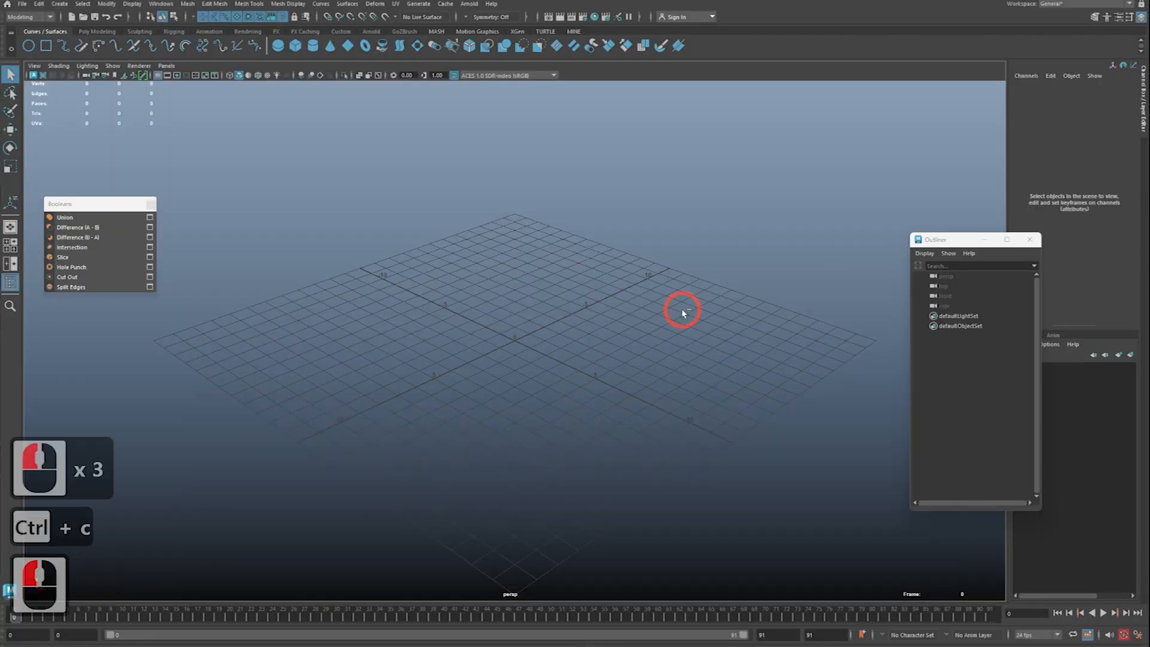
{"action": "key", "text": "ctrl+shift+s"}
{"action": "key", "text": "ctrl+a"}
{"action": "key", "text": "ctrl+v"}
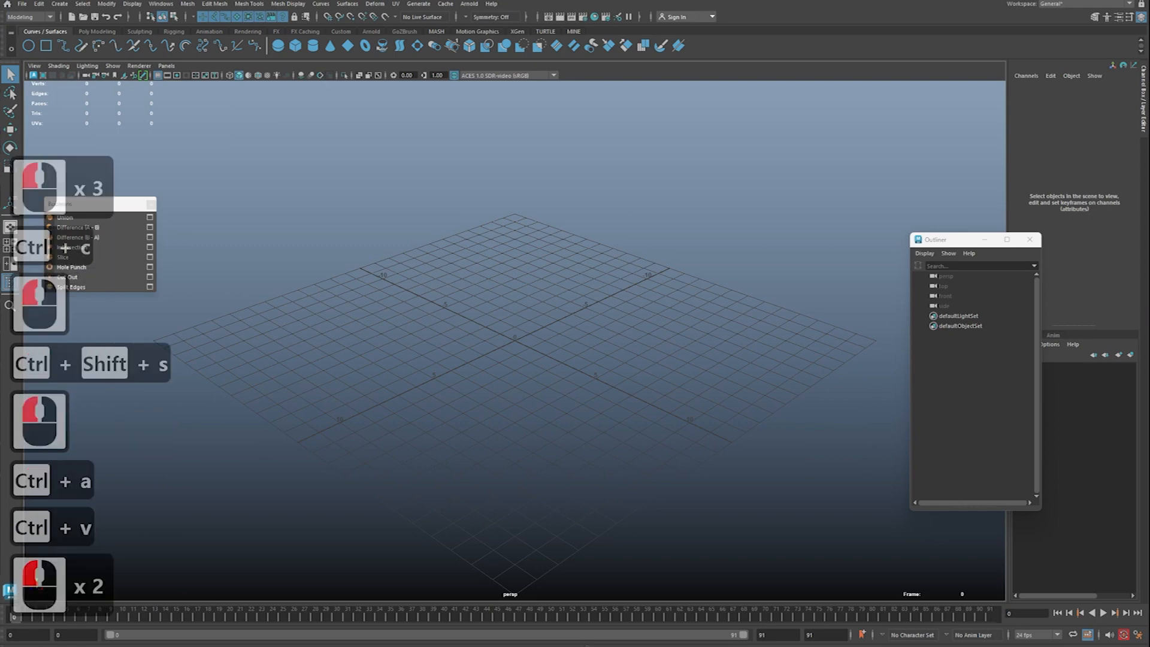
{"action": "key", "text": "BackSpace"}
{"action": "type", "text": "perfume"}
{"action": "key", "text": "Return"}
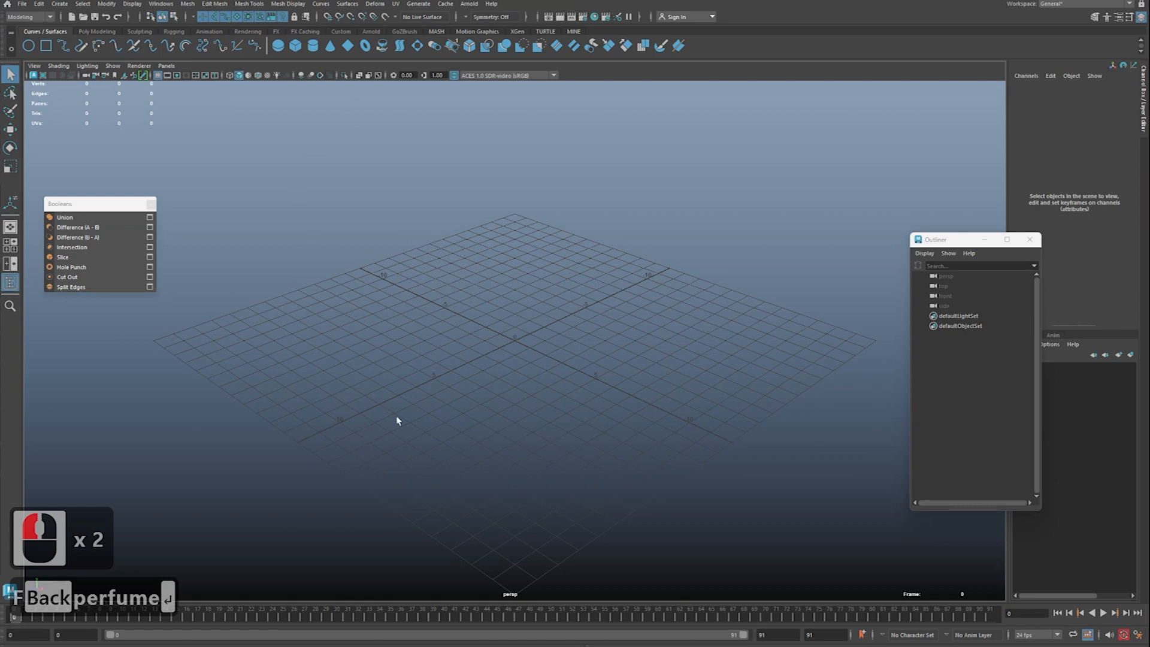
{"action": "left_click", "coordinate": [521, 331]}
{"action": "right_click_drag", "start_coordinate": [521, 331], "coordinate": [419, 336], "text": "alt"}
{"action": "middle_click_drag", "start_coordinate": [419, 335], "coordinate": [393, 375], "text": "alt"}
{"action": "right_click_drag", "start_coordinate": [393, 375], "coordinate": [408, 366], "text": "alt"}
{"action": "left_click_drag", "start_coordinate": [407, 365], "coordinate": [431, 354], "text": "alt"}
{"action": "middle_click_drag", "start_coordinate": [431, 354], "coordinate": [433, 348], "text": "alt"}
{"action": "right_click_drag", "start_coordinate": [432, 350], "coordinate": [475, 333], "text": "alt"}
{"action": "middle_click_drag", "start_coordinate": [475, 333], "coordinate": [538, 301], "text": "alt"}
{"action": "middle_click_drag", "start_coordinate": [531, 340], "coordinate": [544, 357], "text": "alt"}
{"action": "right_click_drag", "start_coordinate": [544, 357], "coordinate": [575, 371], "text": "alt"}
{"action": "left_click_drag", "start_coordinate": [575, 371], "coordinate": [596, 380], "text": "alt"}
{"action": "middle_click_drag", "start_coordinate": [596, 379], "coordinate": [563, 362], "text": "alt"}
{"action": "right_click_drag", "start_coordinate": [563, 362], "coordinate": [544, 350], "text": "alt"}
{"action": "middle_click_drag", "start_coordinate": [544, 350], "coordinate": [544, 324], "text": "alt"}
{"action": "left_click_drag", "start_coordinate": [544, 324], "coordinate": [556, 324], "text": "alt"}
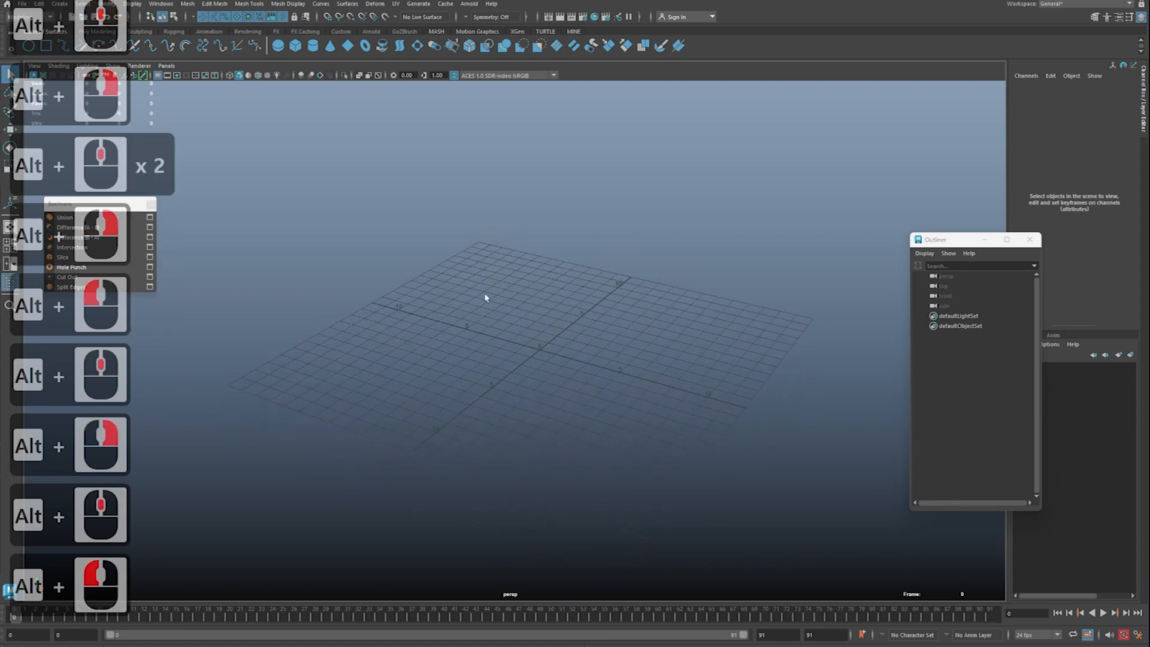
Step: Sketch a four-sided annotation outline over the grid, and clear it
{"action": "key", "text": "ctrl+2"}
{"action": "mouse_move", "coordinate": [486, 263]}
{"action": "left_mouse_down"}
{"action": "mouse_move", "coordinate": [454, 277]}
{"action": "mouse_move", "coordinate": [585, 316]}
{"action": "mouse_move", "coordinate": [464, 285]}
{"action": "left_mouse_up"}
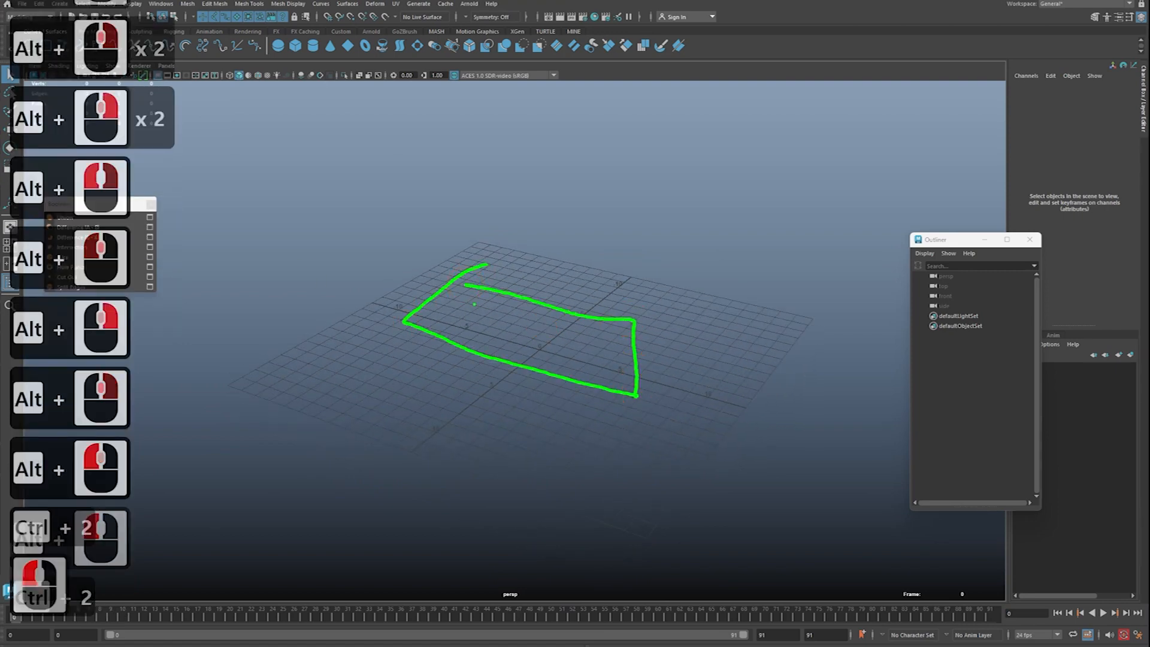
{"action": "key", "text": "Escape"}
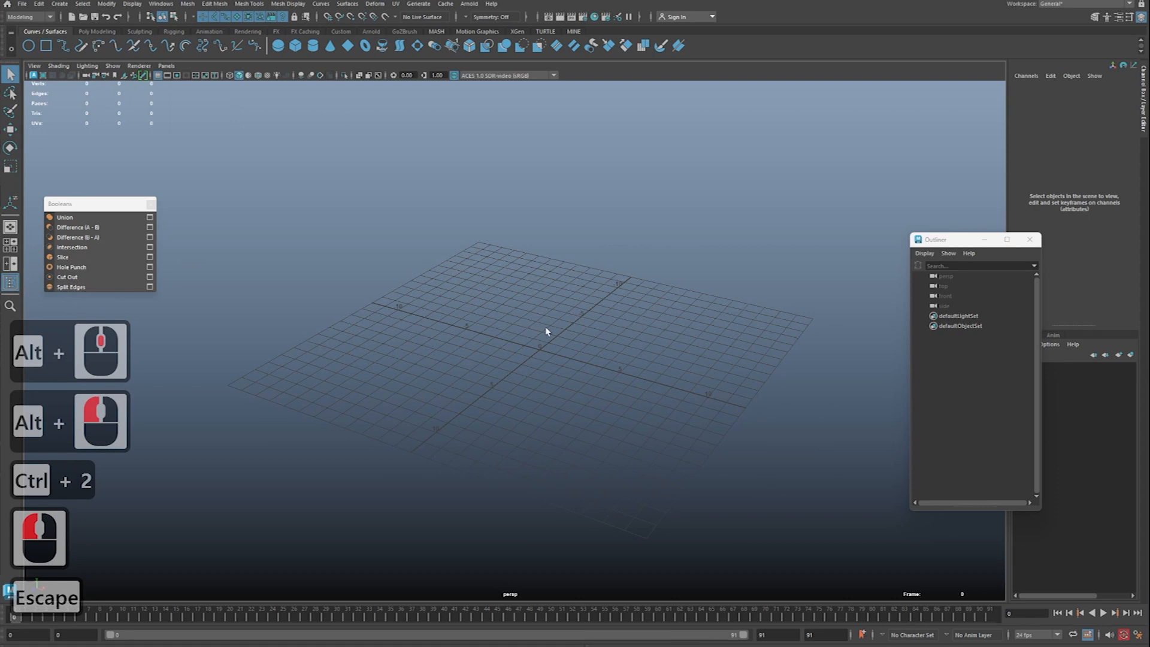
Step: Close the floating Booleans window, create a polygon cube at the origin, and shape it into a tall, thin slab
{"action": "left_click", "coordinate": [150, 205]}
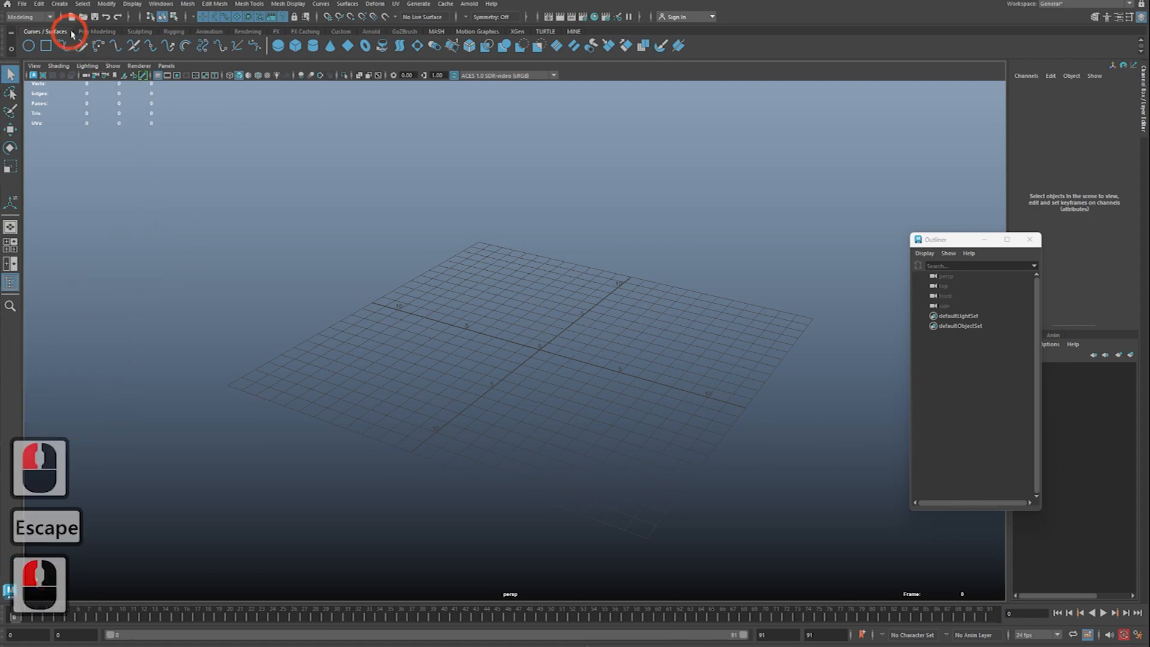
{"action": "right_click_drag", "start_coordinate": [594, 306], "coordinate": [593, 332], "text": "shift"}
{"action": "middle_click_drag", "start_coordinate": [554, 356], "coordinate": [516, 364], "text": "alt"}
{"action": "right_click_drag", "start_coordinate": [517, 365], "coordinate": [534, 364], "text": "alt"}
{"action": "mouse_move", "coordinate": [534, 364]}
{"action": "left_mouse_down", "text": "alt"}
{"action": "mouse_move", "coordinate": [519, 375]}
{"action": "mouse_move", "coordinate": [560, 264]}
{"action": "mouse_move", "coordinate": [545, 340]}
{"action": "mouse_move", "coordinate": [515, 372]}
{"action": "left_mouse_up", "text": "alt"}
{"action": "key", "text": "w"}
{"action": "key", "text": "r"}
{"action": "mouse_move", "coordinate": [495, 324]}
{"action": "left_mouse_down"}
{"action": "mouse_move", "coordinate": [491, 296]}
{"action": "mouse_move", "coordinate": [493, 306]}
{"action": "left_mouse_up"}
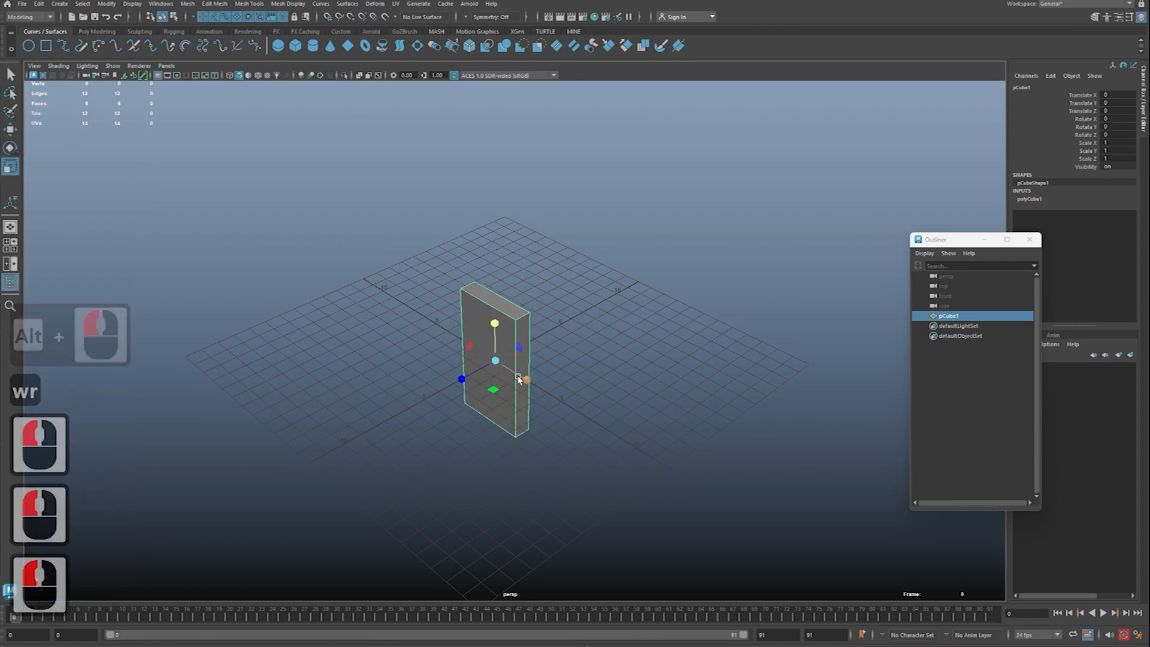
Step: Scale the slab wider and adjust its height to form the block for the perfume bottle's body
{"action": "left_click_drag", "start_coordinate": [519, 379], "coordinate": [672, 367]}
{"action": "right_click_drag", "start_coordinate": [672, 367], "coordinate": [662, 377], "text": "alt"}
{"action": "middle_click_drag", "start_coordinate": [662, 378], "coordinate": [641, 405], "text": "alt"}
{"action": "right_click_drag", "start_coordinate": [641, 405], "coordinate": [616, 398], "text": "alt"}
{"action": "left_click_drag", "start_coordinate": [617, 399], "coordinate": [566, 403], "text": "alt"}
{"action": "right_click_drag", "start_coordinate": [567, 403], "coordinate": [590, 400], "text": "alt"}
{"action": "left_click_drag", "start_coordinate": [590, 400], "coordinate": [522, 408], "text": "alt"}
{"action": "left_click_drag", "start_coordinate": [623, 384], "coordinate": [565, 372], "text": "alt"}
{"action": "left_click_drag", "start_coordinate": [494, 341], "coordinate": [493, 349]}
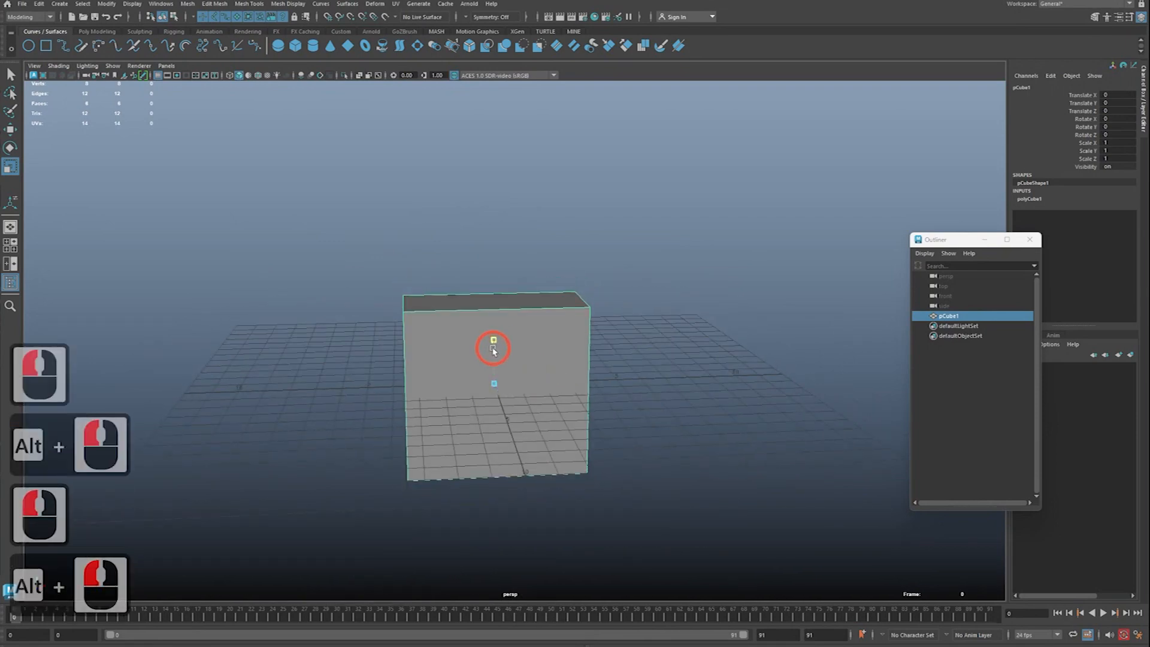
Step: Examine the block's proportions from the front, at grid level and from above
{"action": "right_click_drag", "start_coordinate": [493, 349], "coordinate": [509, 348], "text": "alt"}
{"action": "left_click_drag", "start_coordinate": [509, 347], "coordinate": [586, 331], "text": "alt"}
{"action": "middle_click_drag", "start_coordinate": [601, 398], "coordinate": [638, 372], "text": "alt"}
{"action": "right_click_drag", "start_coordinate": [637, 372], "coordinate": [674, 366], "text": "alt"}
{"action": "left_click_drag", "start_coordinate": [673, 366], "coordinate": [653, 376], "text": "alt"}
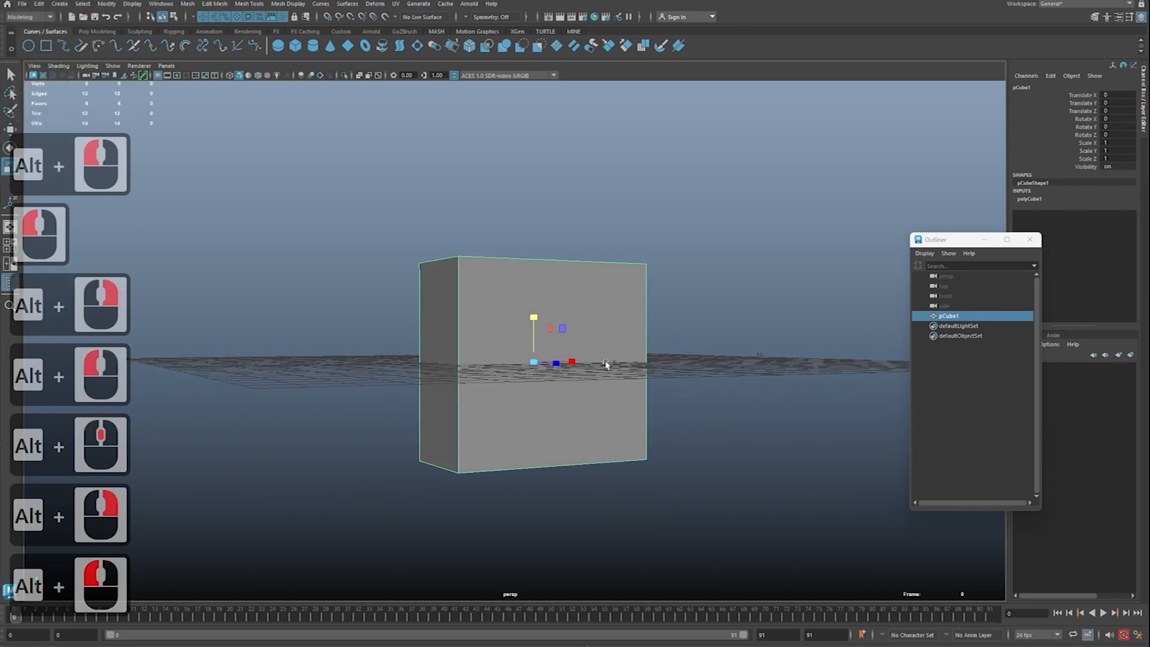
{"action": "middle_click_drag", "start_coordinate": [527, 369], "coordinate": [519, 387], "text": "alt"}
{"action": "right_click_drag", "start_coordinate": [519, 387], "coordinate": [552, 379], "text": "alt"}
{"action": "left_click_drag", "start_coordinate": [552, 378], "coordinate": [539, 410], "text": "alt"}
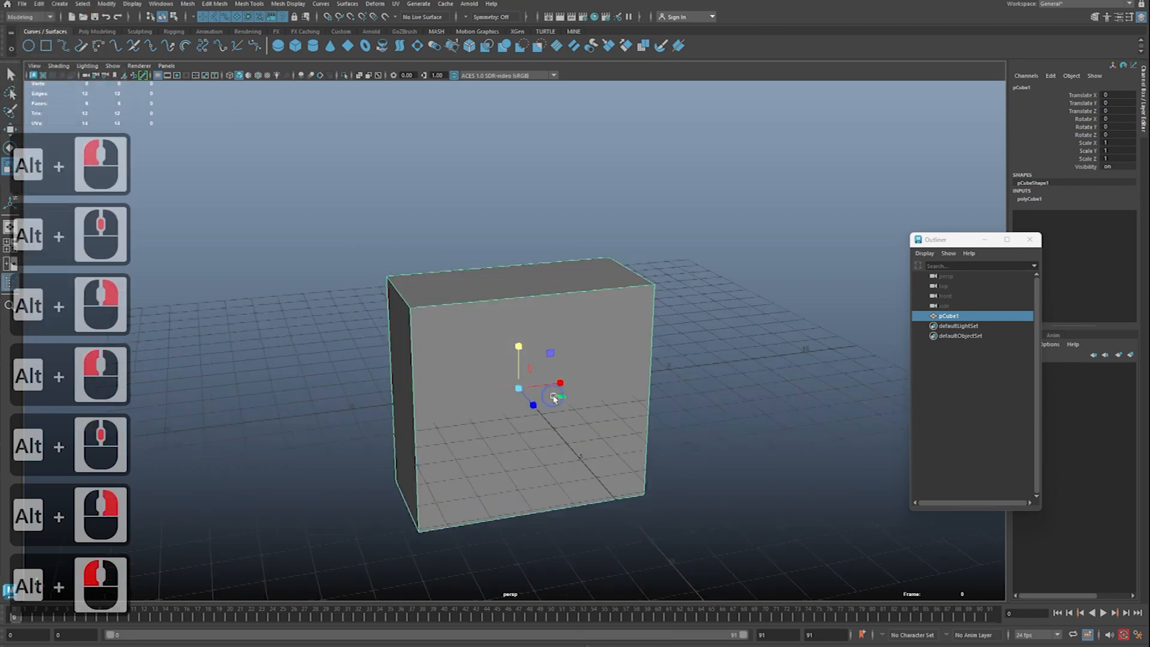
{"action": "right_click_drag", "start_coordinate": [539, 410], "coordinate": [534, 404], "text": "alt"}
{"action": "left_click_drag", "start_coordinate": [534, 404], "coordinate": [529, 394], "text": "alt"}
Step: Mark the block's two centre lines in red and their crossing on the top face in green, and clear the annotations
{"action": "key", "text": "ctrl+2"}
{"action": "key", "text": "r"}
{"action": "left_click_drag", "start_coordinate": [502, 264], "coordinate": [519, 299]}
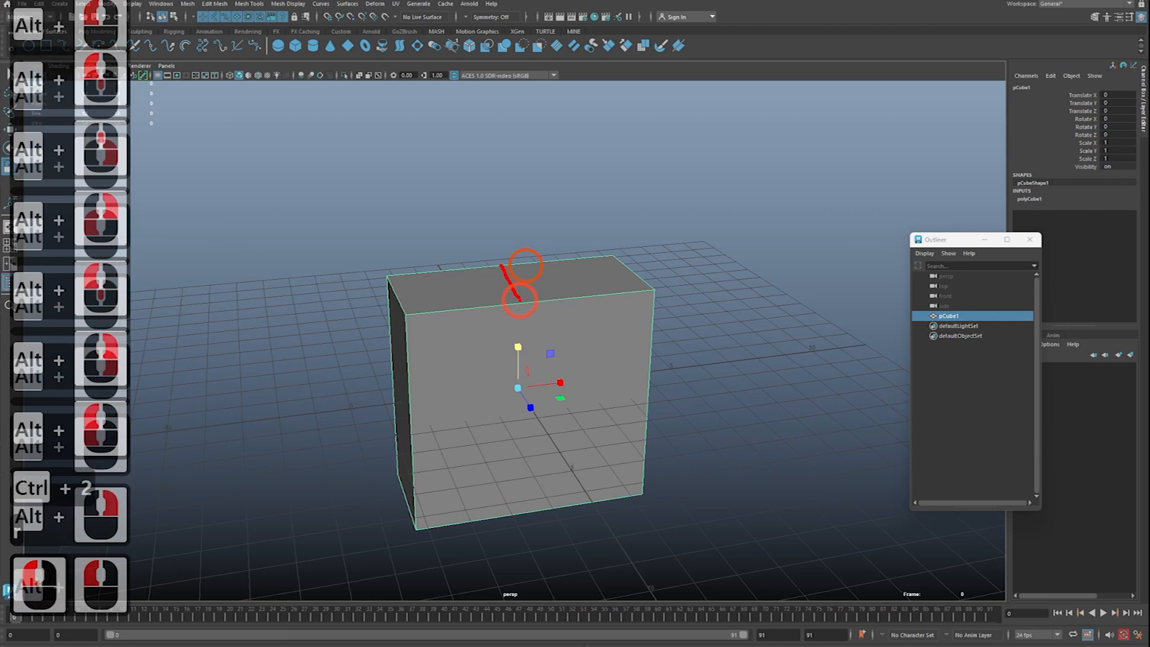
{"action": "left_click_drag", "start_coordinate": [523, 481], "coordinate": [527, 539]}
{"action": "left_click_drag", "start_coordinate": [396, 294], "coordinate": [629, 266]}
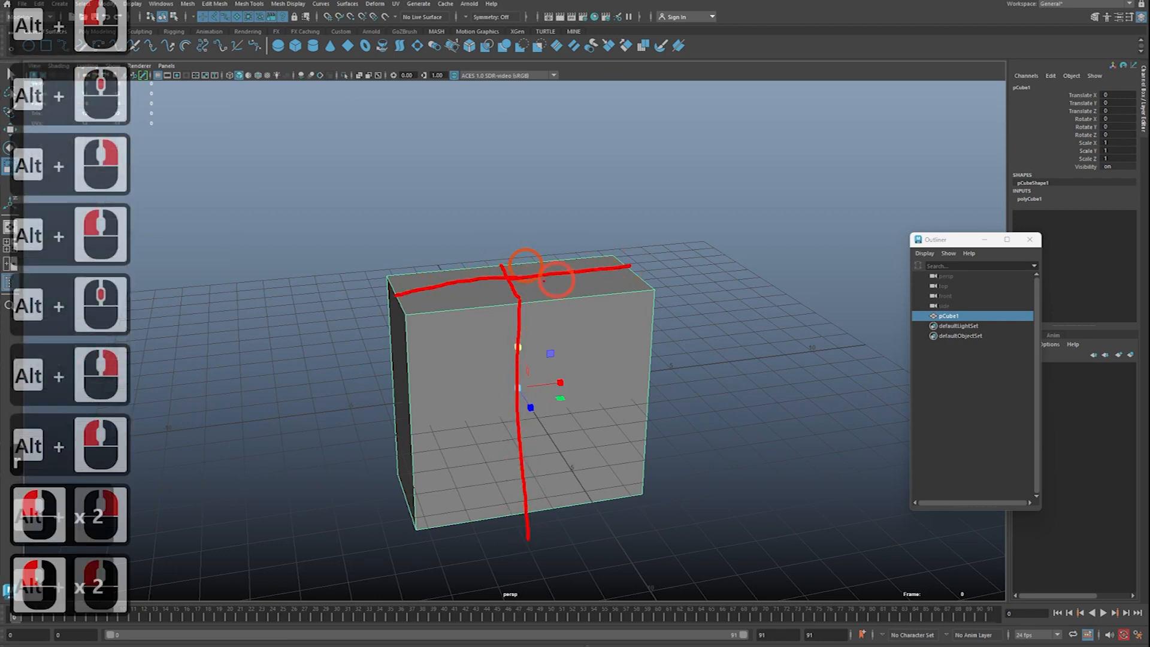
{"action": "key", "text": "g"}
{"action": "left_click_drag", "start_coordinate": [503, 276], "coordinate": [463, 275]}
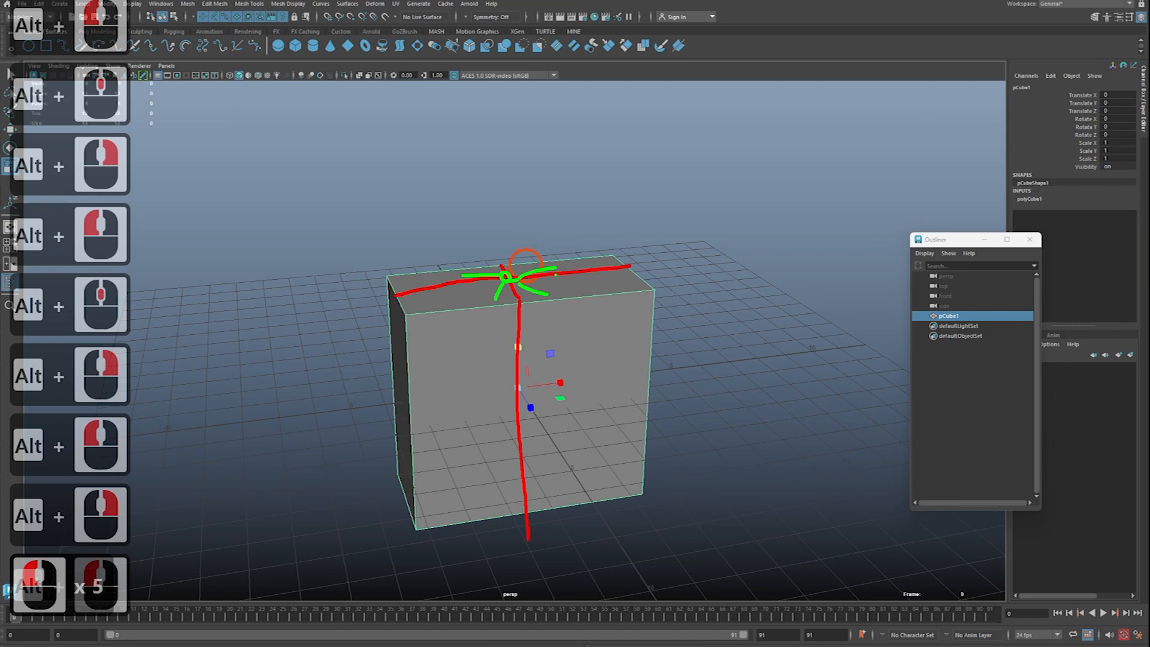
{"action": "key", "text": "Escape"}
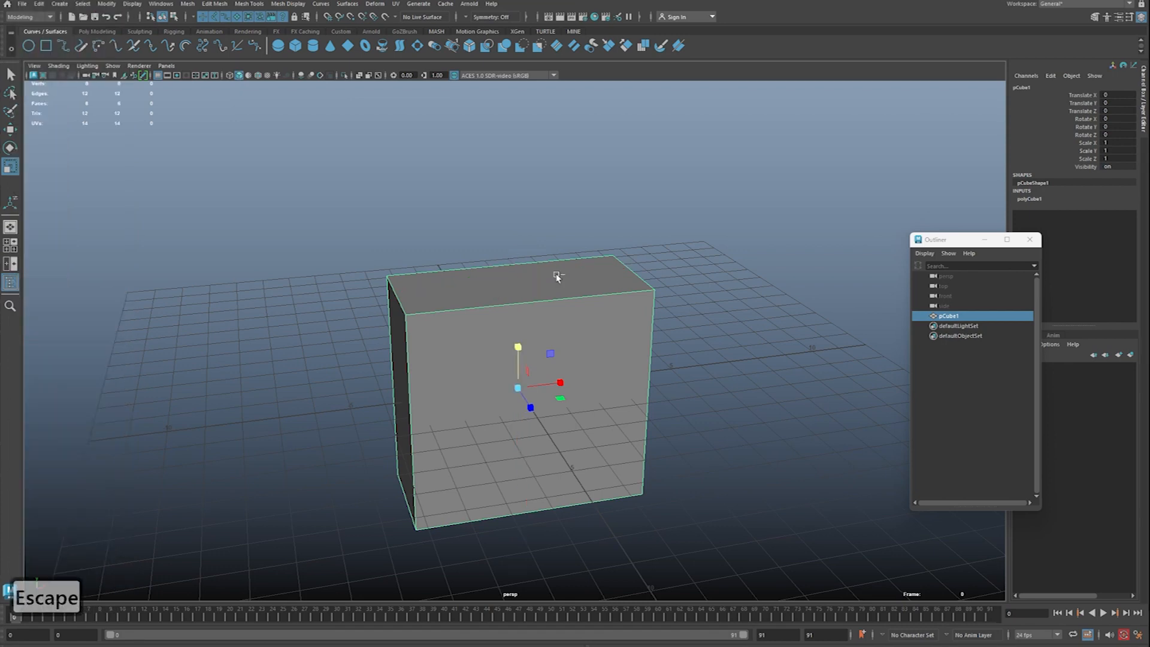
Step: Cut two edge loops through the middle of the block with Multi-Cut, one halving its width and one halving its depth
{"action": "right_click_drag", "start_coordinate": [507, 305], "coordinate": [459, 306], "text": "shift"}
{"action": "left_click_drag", "start_coordinate": [519, 293], "coordinate": [503, 338], "text": "alt"}
{"action": "right_click_drag", "start_coordinate": [503, 338], "coordinate": [530, 354], "text": "alt"}
{"action": "left_click_drag", "start_coordinate": [532, 355], "coordinate": [537, 345], "text": "alt"}
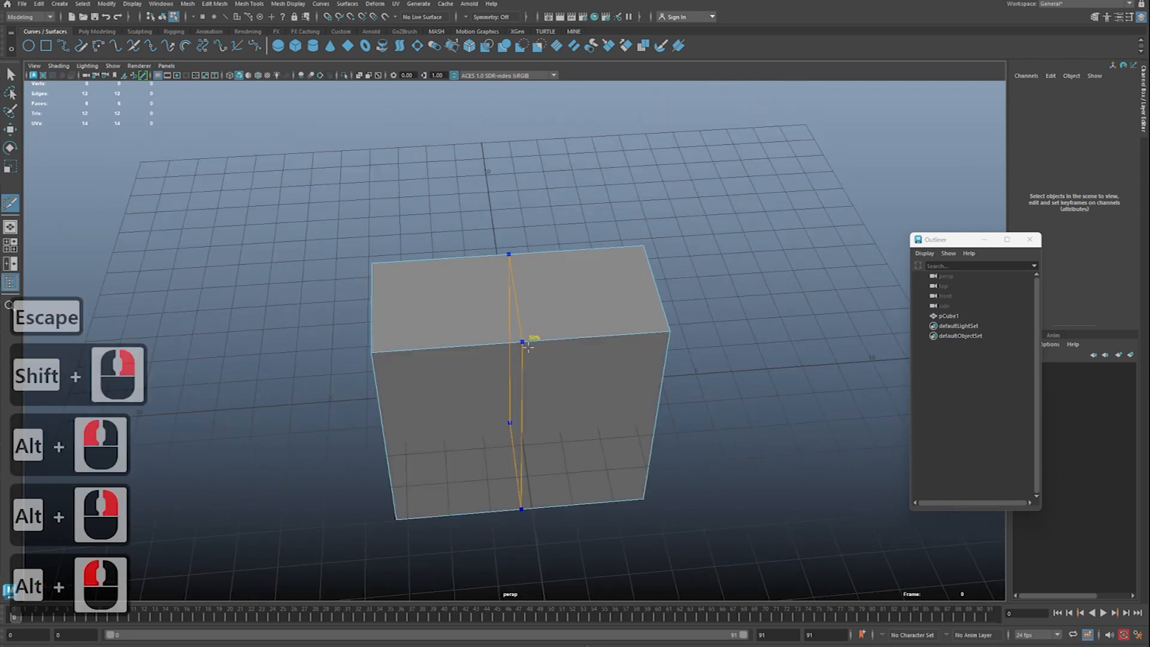
{"action": "left_click", "coordinate": [527, 346]}
{"action": "left_click_drag", "start_coordinate": [716, 362], "coordinate": [616, 367], "text": "alt"}
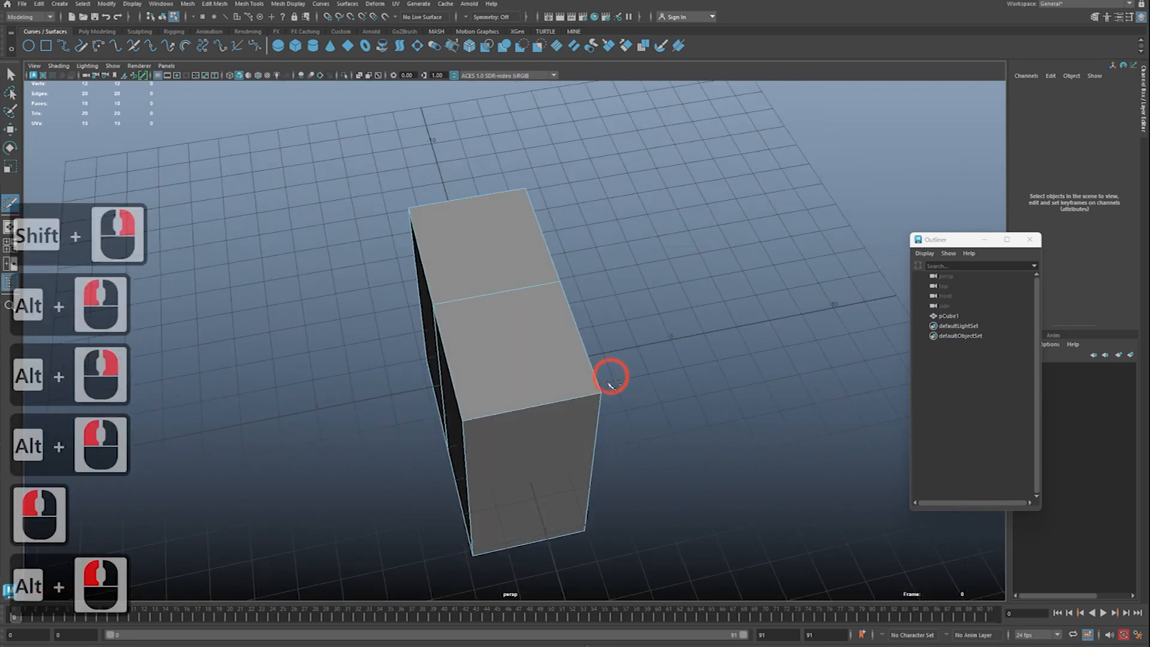
{"action": "left_click", "coordinate": [532, 407]}
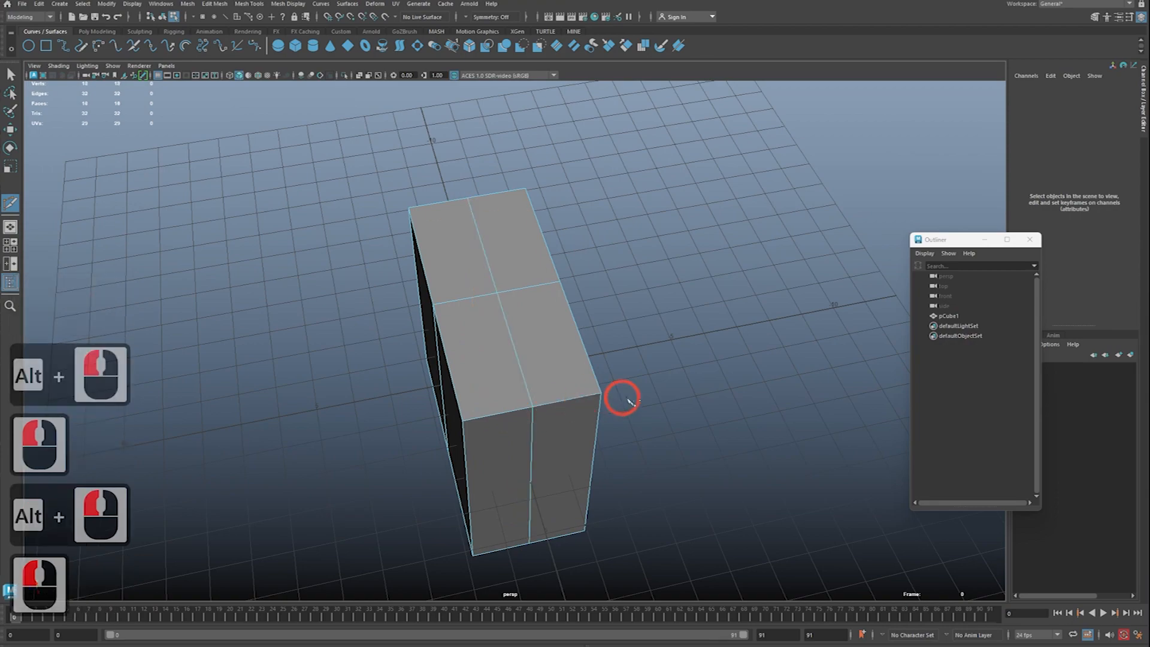
Step: View the block from its narrow end and mark a green annotation line along the lengthwise centre and down the end face
{"action": "left_click_drag", "start_coordinate": [603, 398], "coordinate": [533, 393], "text": "alt"}
{"action": "right_click_drag", "start_coordinate": [529, 394], "coordinate": [563, 393], "text": "alt"}
{"action": "left_click_drag", "start_coordinate": [563, 393], "coordinate": [457, 378], "text": "alt"}
{"action": "middle_click_drag", "start_coordinate": [457, 378], "coordinate": [476, 393], "text": "alt"}
{"action": "right_click_drag", "start_coordinate": [476, 392], "coordinate": [521, 395], "text": "alt"}
{"action": "left_click_drag", "start_coordinate": [521, 395], "coordinate": [533, 355], "text": "alt"}
{"action": "right_click_drag", "start_coordinate": [533, 355], "coordinate": [644, 350], "text": "alt"}
{"action": "left_click_drag", "start_coordinate": [642, 349], "coordinate": [580, 333], "text": "alt"}
{"action": "key", "text": "ctrl+2"}
{"action": "mouse_move", "coordinate": [534, 200]}
{"action": "left_mouse_down"}
{"action": "mouse_move", "coordinate": [493, 301]}
{"action": "mouse_move", "coordinate": [521, 537]}
{"action": "left_mouse_up"}
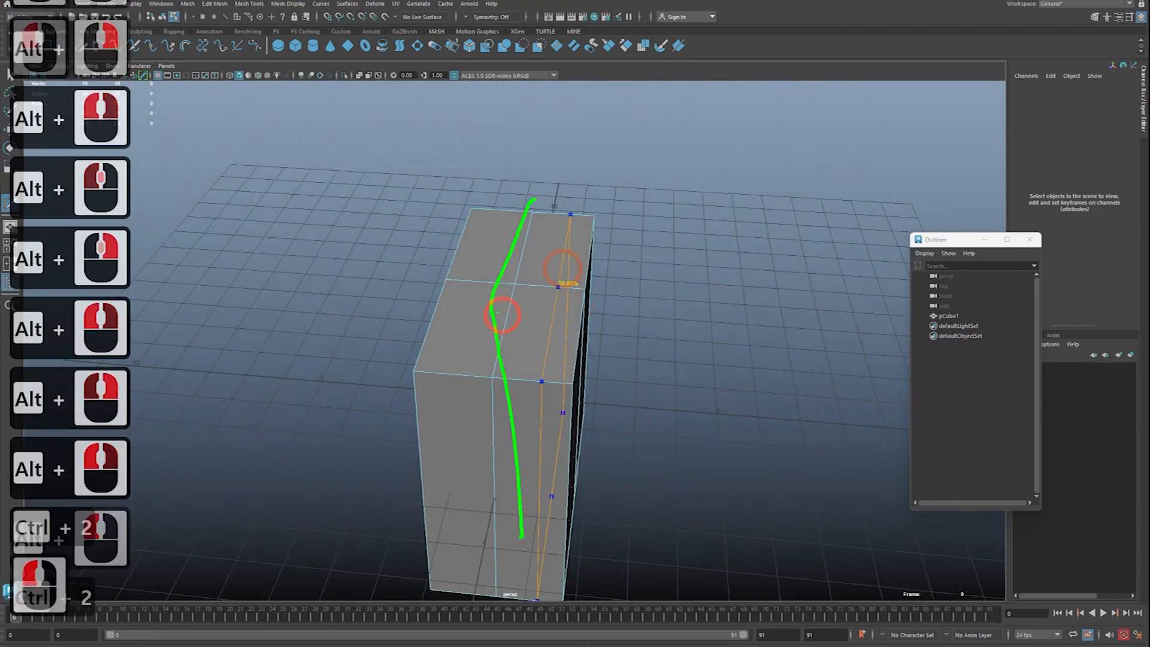
{"action": "left_click_drag", "start_coordinate": [572, 294], "coordinate": [609, 500]}
{"action": "key", "text": "Escape"}
{"action": "scroll", "coordinate": [533, 527], "scroll_direction": "down", "scroll_amount": 14, "text": "ctrl"}
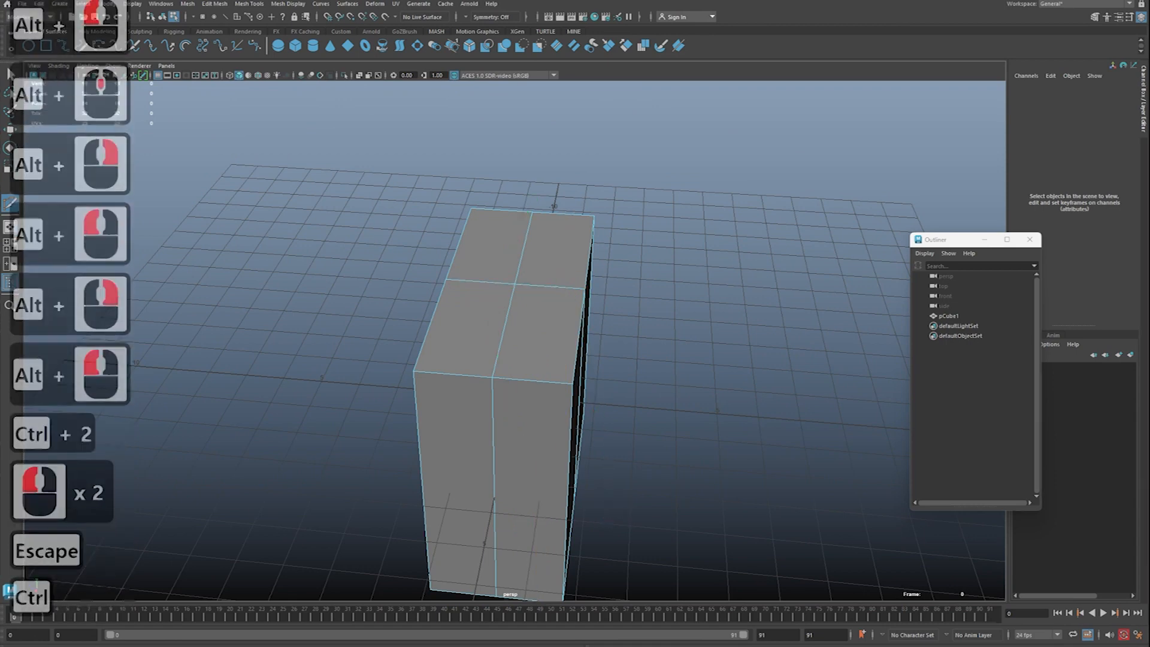
{"action": "middle_click", "coordinate": [534, 527]}
{"action": "scroll", "coordinate": [533, 526], "scroll_direction": "up", "scroll_amount": 8, "text": "ctrl"}
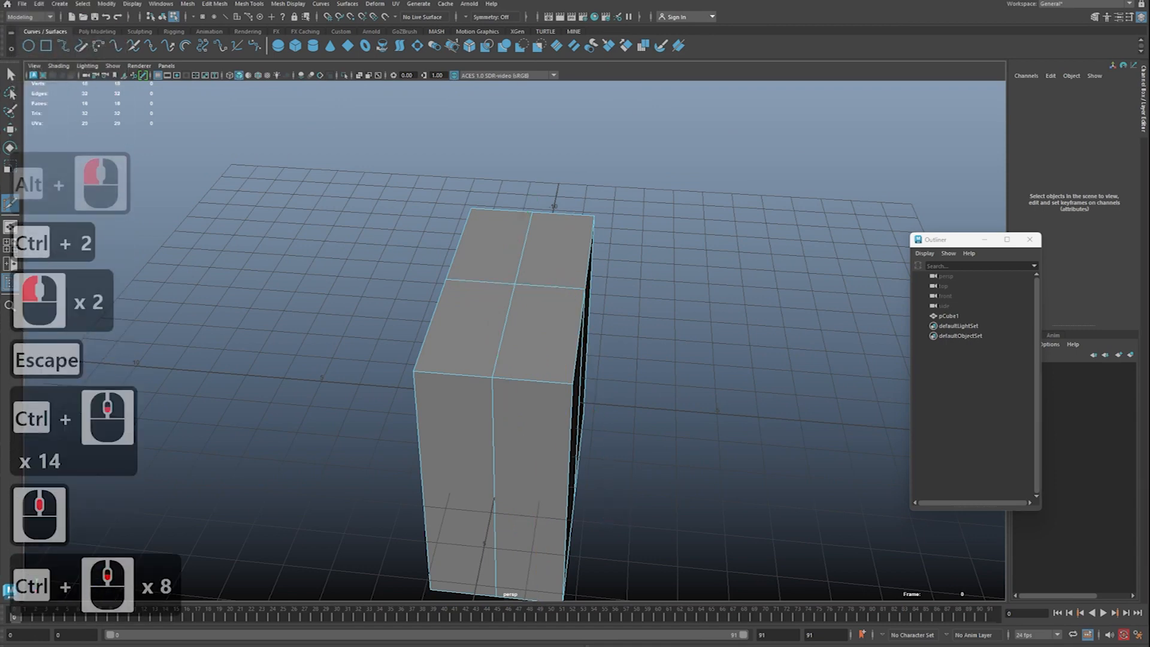
{"action": "middle_click", "coordinate": [534, 526]}
{"action": "scroll", "coordinate": [362, 344], "scroll_direction": "down", "scroll_amount": 10, "text": "ctrl"}
{"action": "middle_click_drag", "start_coordinate": [564, 308], "coordinate": [572, 347], "text": "alt"}
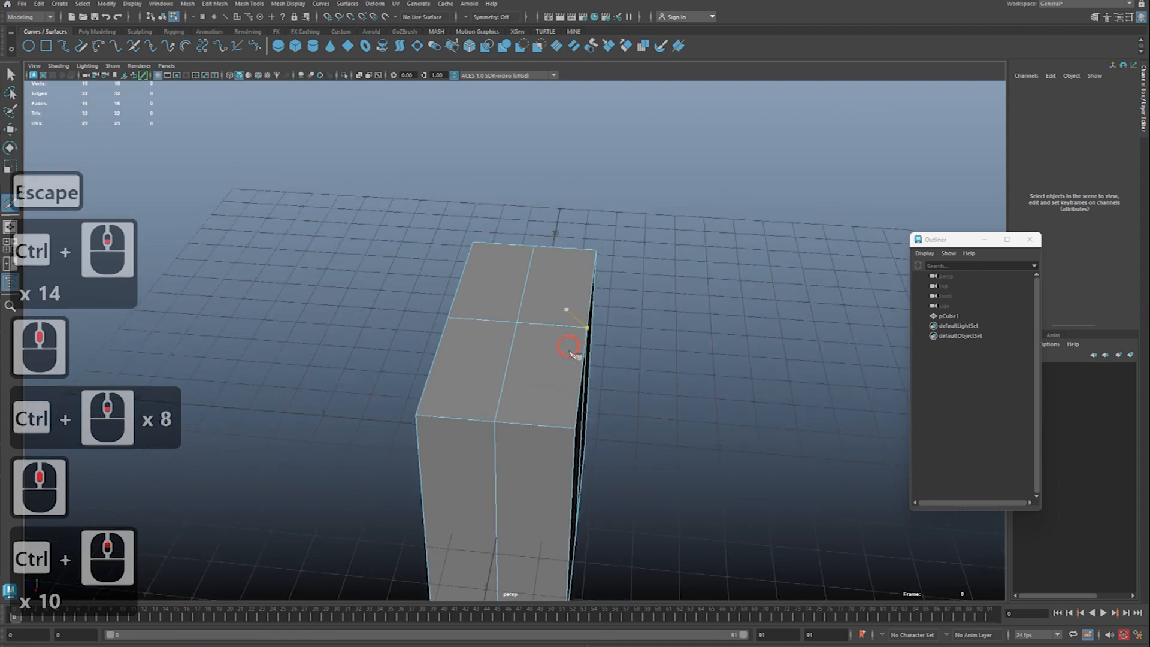
{"action": "right_click_drag", "start_coordinate": [573, 346], "coordinate": [598, 347], "text": "alt"}
{"action": "left_click_drag", "start_coordinate": [41, 329], "coordinate": [2, 329], "text": "alt"}
{"action": "key", "text": "q"}
{"action": "left_click", "coordinate": [629, 424]}
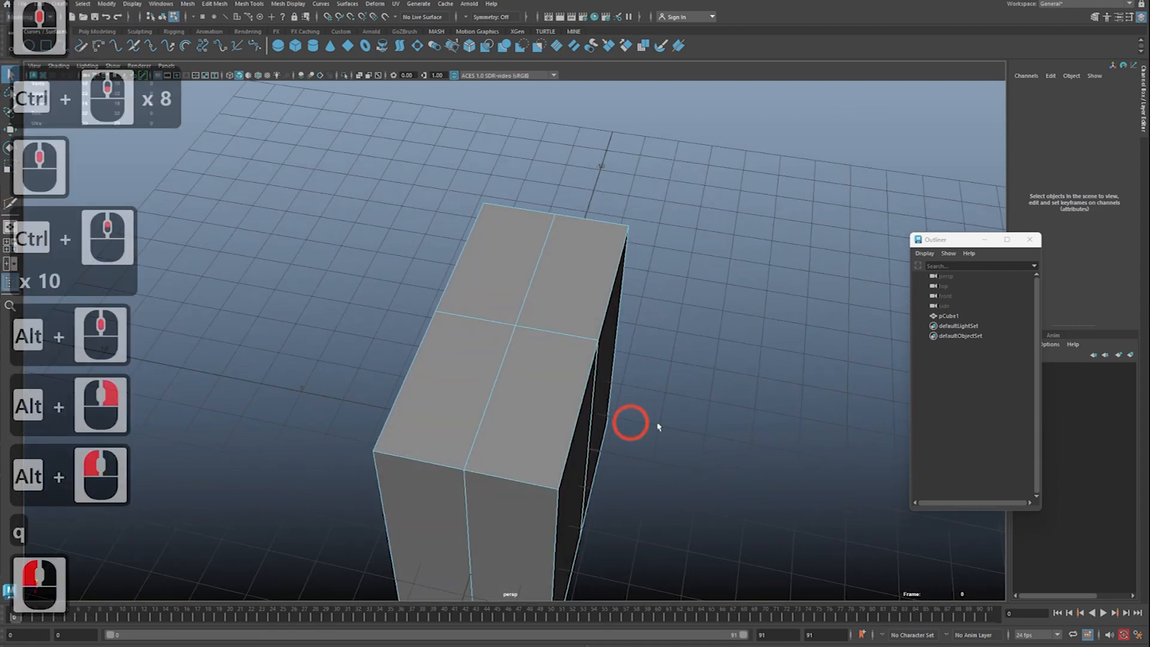
{"action": "key", "text": "ctrl+2"}
{"action": "left_click_drag", "start_coordinate": [517, 326], "coordinate": [519, 334]}
{"action": "left_click_drag", "start_coordinate": [629, 226], "coordinate": [593, 260]}
{"action": "left_click_drag", "start_coordinate": [519, 343], "coordinate": [533, 479]}
{"action": "left_click_drag", "start_coordinate": [490, 344], "coordinate": [376, 443]}
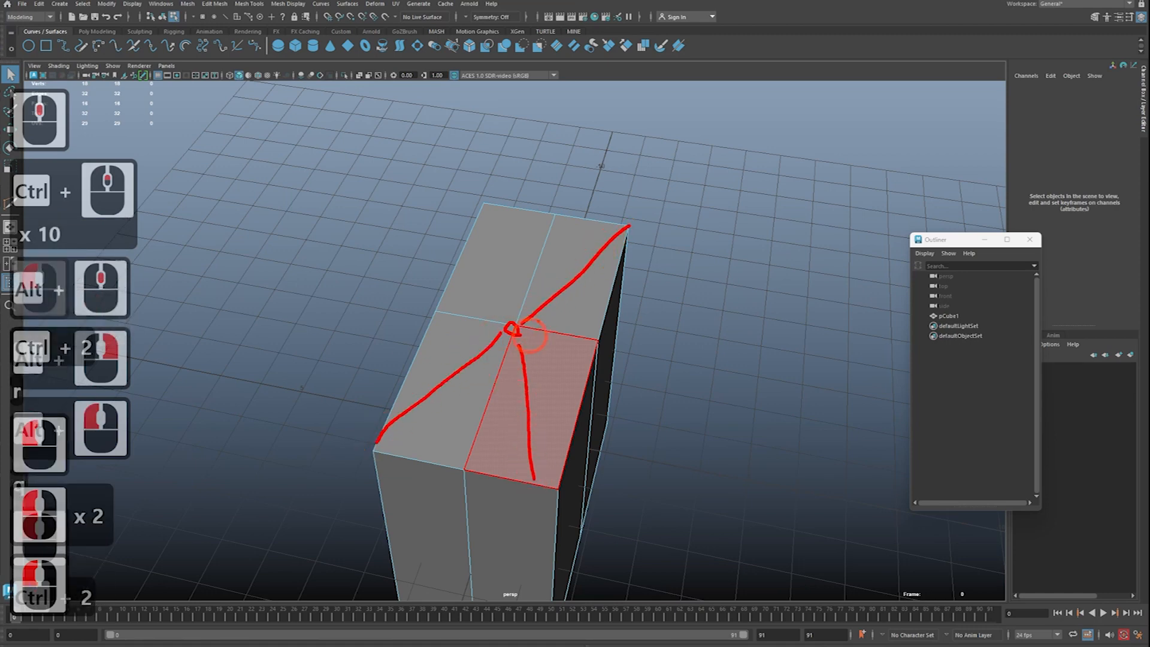
{"action": "key", "text": "Escape"}
{"action": "key", "text": "q"}
Step: Chamfer the vertex at the centre of the box's top face with a width of 0.25
{"action": "left_click_drag", "start_coordinate": [599, 332], "coordinate": [486, 303], "text": "alt"}
{"action": "right_click", "coordinate": [560, 306]}
{"action": "right_click_drag", "start_coordinate": [561, 306], "coordinate": [523, 303]}
{"action": "left_click", "coordinate": [631, 412]}
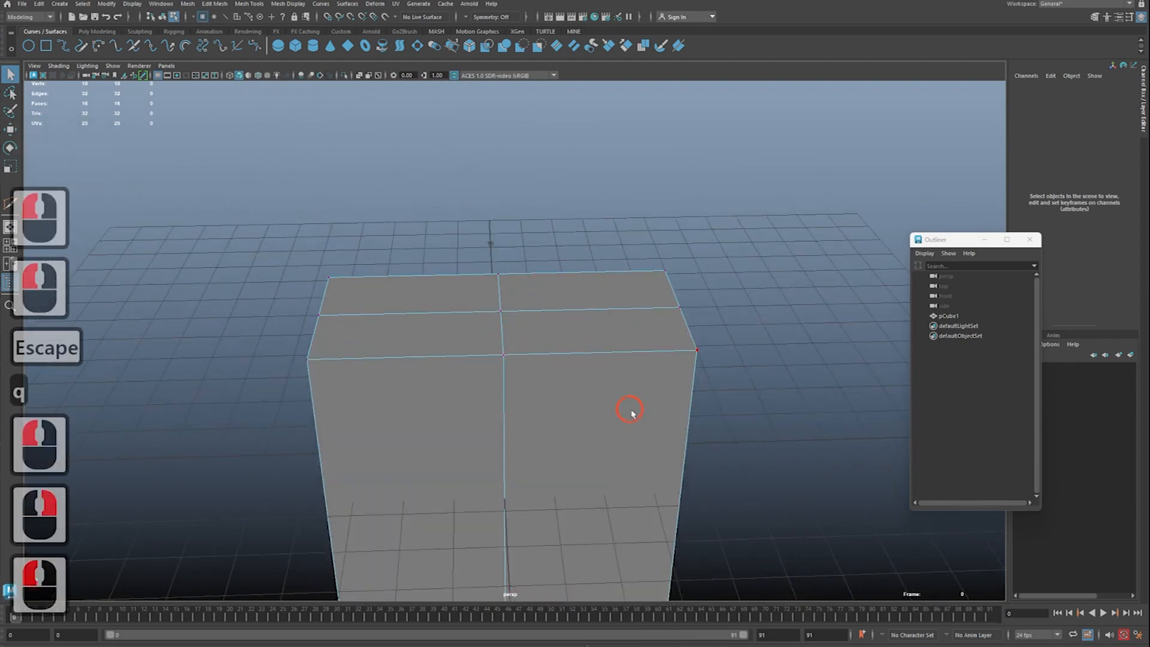
{"action": "left_click", "coordinate": [495, 335]}
{"action": "middle_click_drag", "start_coordinate": [590, 366], "coordinate": [581, 396], "text": "alt"}
{"action": "right_click_drag", "start_coordinate": [581, 396], "coordinate": [639, 405], "text": "alt"}
{"action": "left_click_drag", "start_coordinate": [642, 406], "coordinate": [372, 396], "text": "alt"}
{"action": "key", "text": "f"}
{"action": "right_click_drag", "start_coordinate": [353, 359], "coordinate": [240, 342], "text": "alt"}
{"action": "right_click_drag", "start_coordinate": [515, 354], "coordinate": [447, 349], "text": "alt"}
{"action": "left_click_drag", "start_coordinate": [453, 352], "coordinate": [716, 341], "text": "alt"}
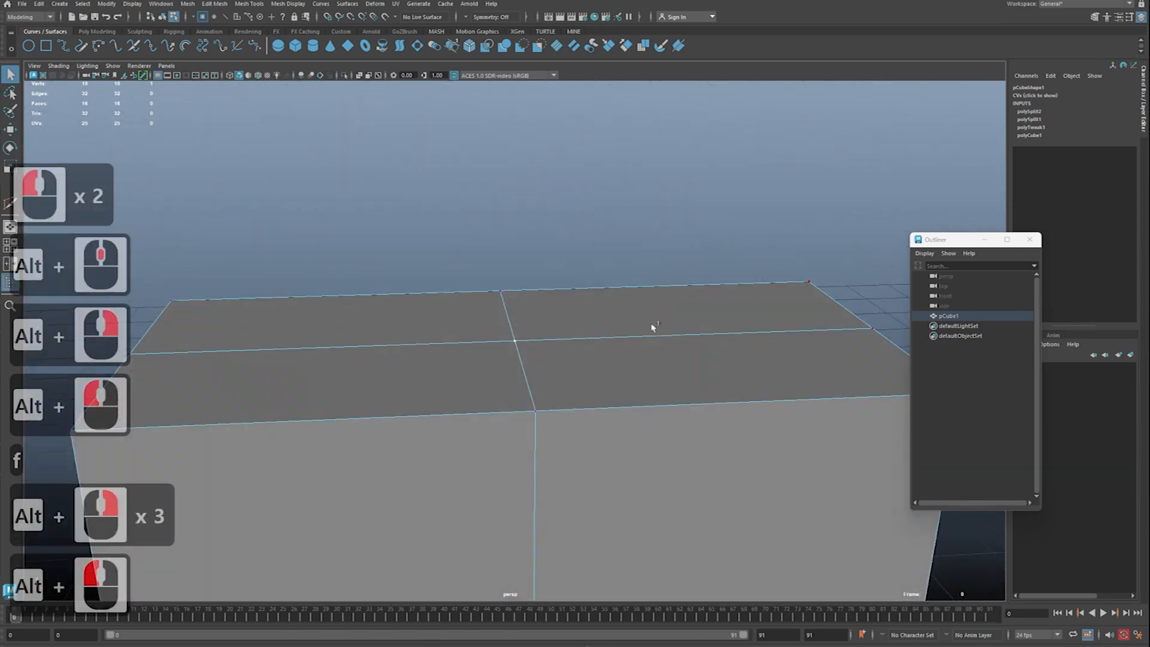
{"action": "right_click", "coordinate": [627, 322]}
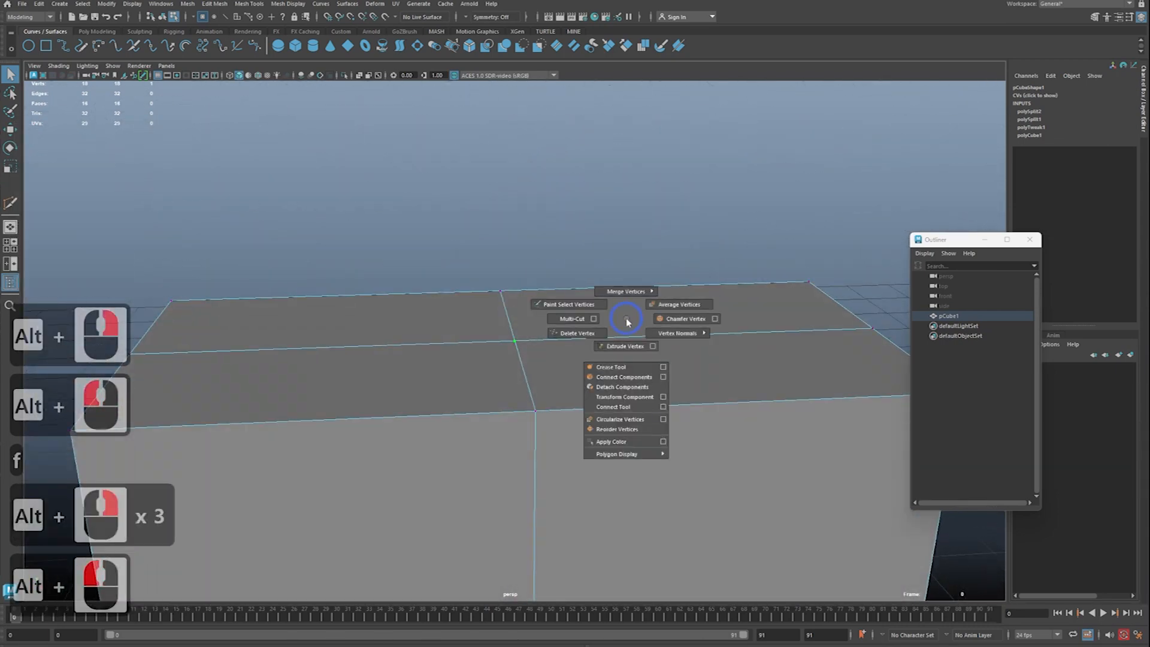
{"action": "left_click", "coordinate": [667, 319]}
{"action": "left_click_drag", "start_coordinate": [665, 396], "coordinate": [575, 411], "text": "alt"}
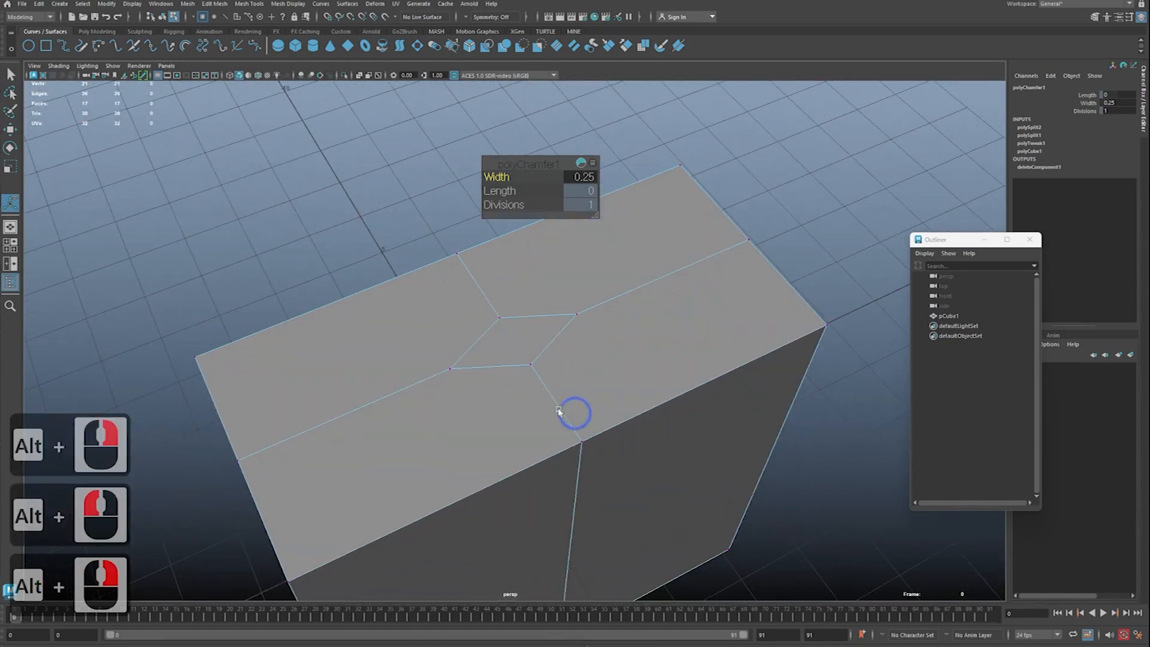
Step: Scale the two diamond vertices nearest the box's long sides outward so the diamond becomes evenly proportioned
{"action": "key", "text": "q"}
{"action": "left_click", "coordinate": [497, 317]}
{"action": "left_click", "coordinate": [565, 389], "text": "shift"}
{"action": "key", "text": "w"}
{"action": "key", "text": "r"}
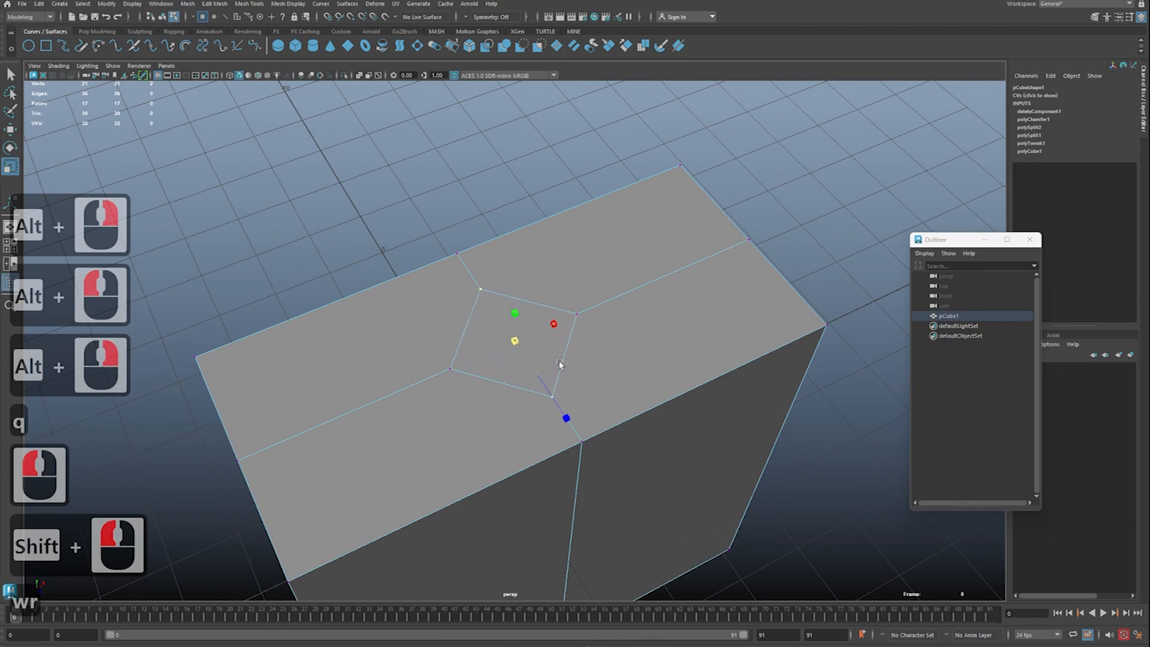
{"action": "left_click", "coordinate": [559, 363]}
{"action": "key", "text": "q"}
{"action": "right_click_drag", "start_coordinate": [572, 371], "coordinate": [587, 373], "text": "alt"}
{"action": "left_click_drag", "start_coordinate": [587, 373], "coordinate": [504, 370], "text": "alt"}
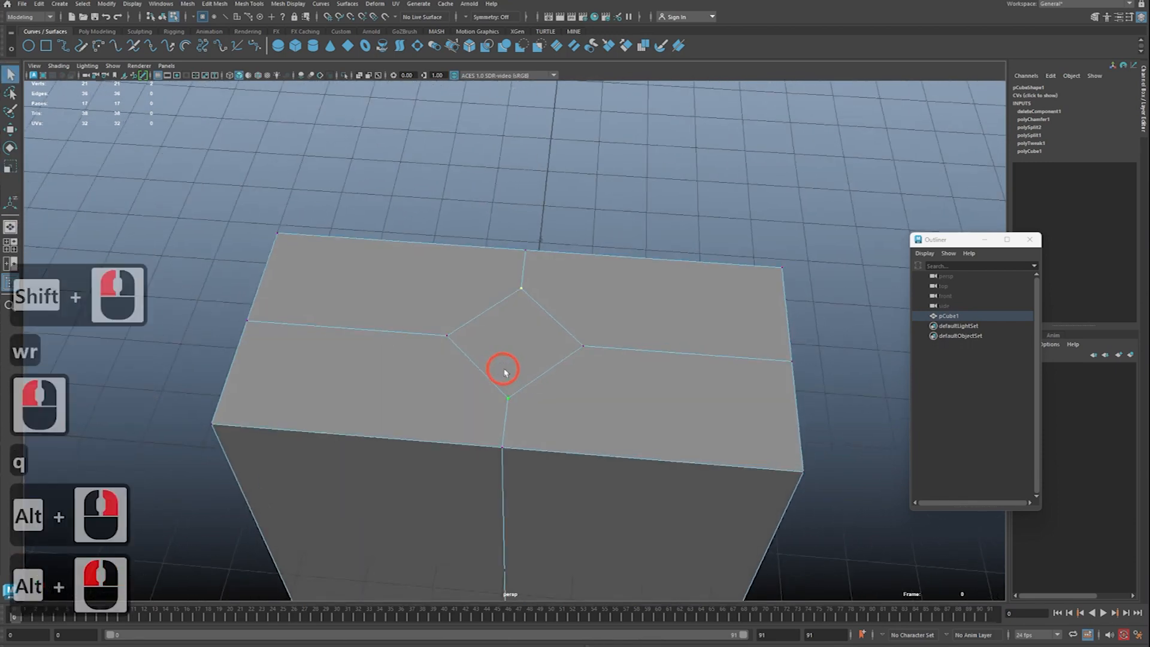
Step: Compare the box between smooth preview and unsmoothed display to examine how the diamond affects its shape
{"action": "key", "text": "3"}
{"action": "left_click_drag", "start_coordinate": [568, 416], "coordinate": [555, 399], "text": "alt"}
{"action": "key", "text": "1"}
{"action": "key", "text": "3"}
{"action": "key", "text": "1"}
{"action": "key", "text": "3"}
{"action": "key", "text": "1"}
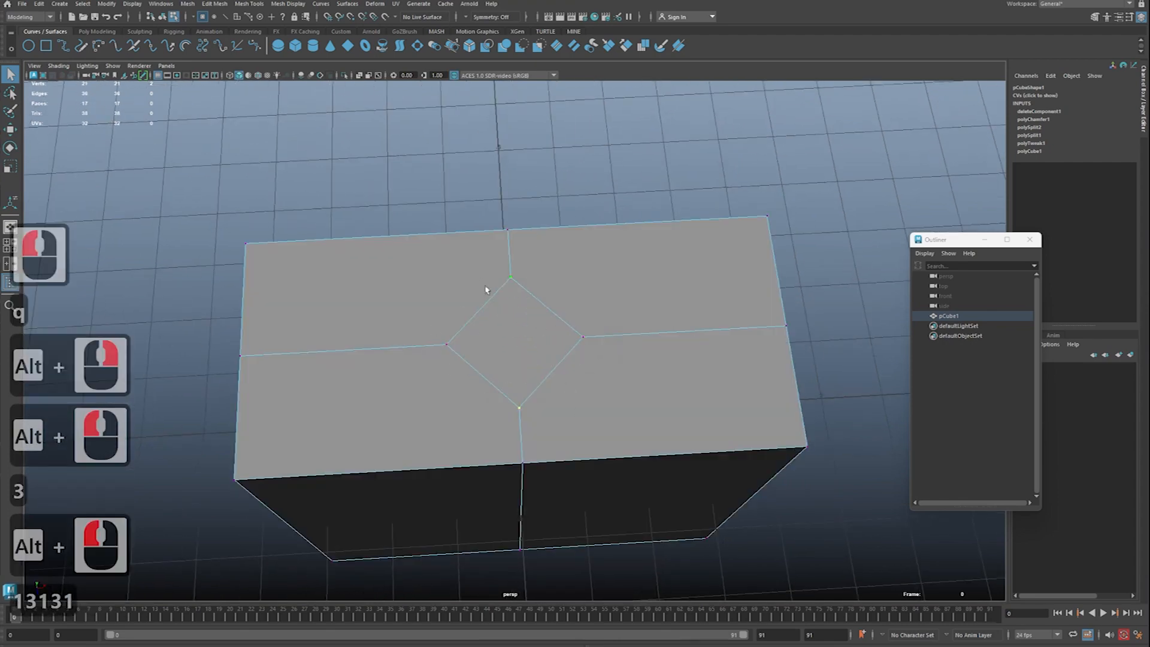
Step: Add the other two diamond vertices to the selection and scale all four slightly outward to enlarge the diamond
{"action": "left_click", "coordinate": [473, 346], "text": "shift"}
{"action": "left_click", "coordinate": [496, 352], "text": "shift"}
{"action": "key", "text": "w"}
{"action": "key", "text": "r"}
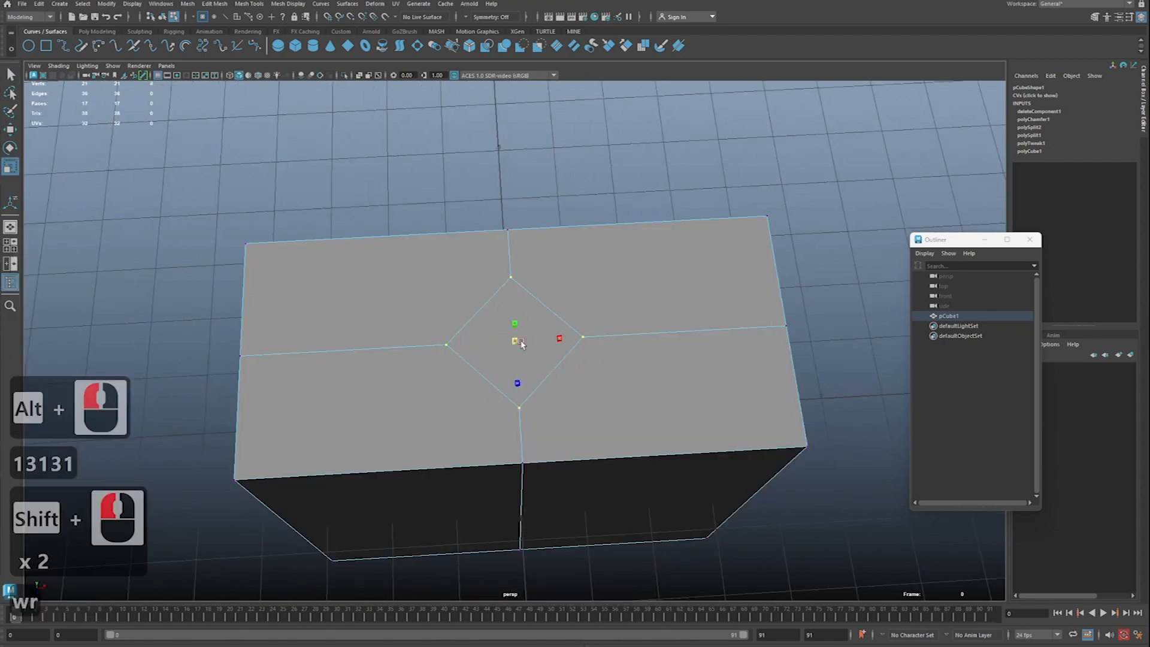
{"action": "left_click_drag", "start_coordinate": [577, 356], "coordinate": [540, 363]}
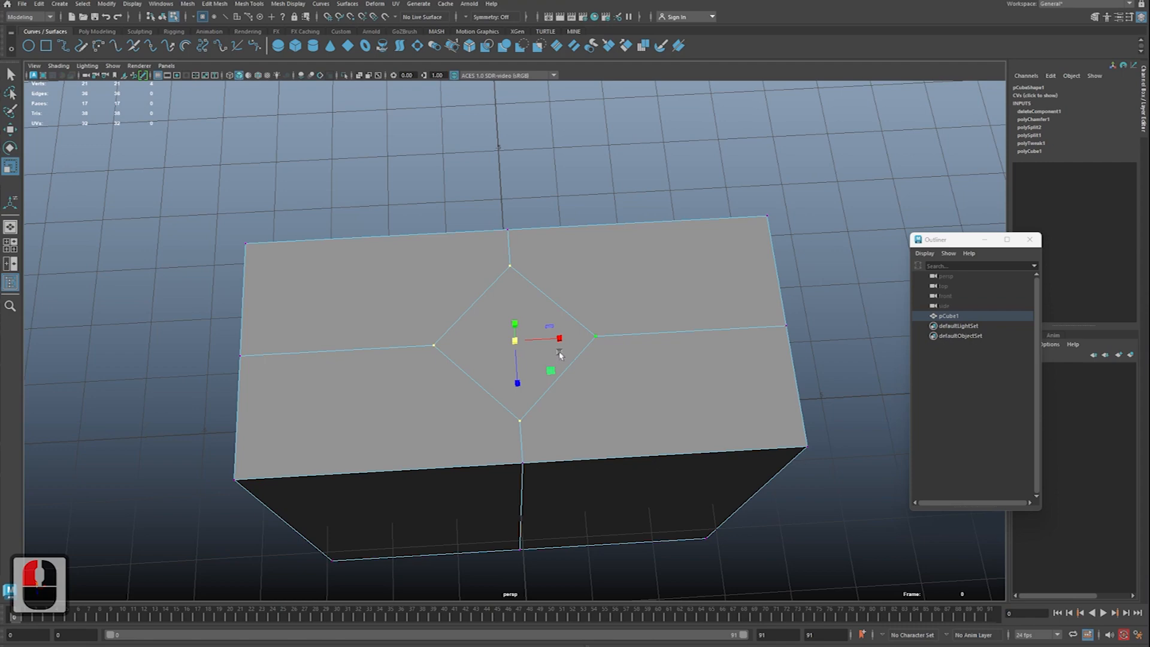
{"action": "right_click_drag", "start_coordinate": [579, 352], "coordinate": [586, 347], "text": "alt"}
{"action": "left_click_drag", "start_coordinate": [585, 348], "coordinate": [590, 310], "text": "alt"}
{"action": "middle_click_drag", "start_coordinate": [590, 311], "coordinate": [593, 321], "text": "alt"}
{"action": "right_click_drag", "start_coordinate": [592, 321], "coordinate": [600, 325], "text": "alt"}
{"action": "left_click_drag", "start_coordinate": [600, 324], "coordinate": [623, 349], "text": "alt"}
{"action": "key", "text": "q"}
{"action": "right_click_drag", "start_coordinate": [623, 349], "coordinate": [639, 360], "text": "alt"}
{"action": "left_click_drag", "start_coordinate": [640, 361], "coordinate": [682, 361], "text": "alt"}
{"action": "right_click_drag", "start_coordinate": [682, 361], "coordinate": [534, 358], "text": "alt"}
{"action": "middle_click_drag", "start_coordinate": [534, 359], "coordinate": [544, 362], "text": "alt"}
{"action": "right_click_drag", "start_coordinate": [543, 362], "coordinate": [541, 362], "text": "alt"}
{"action": "left_click_drag", "start_coordinate": [541, 361], "coordinate": [626, 326], "text": "alt"}
{"action": "key", "text": "ctrl+2"}
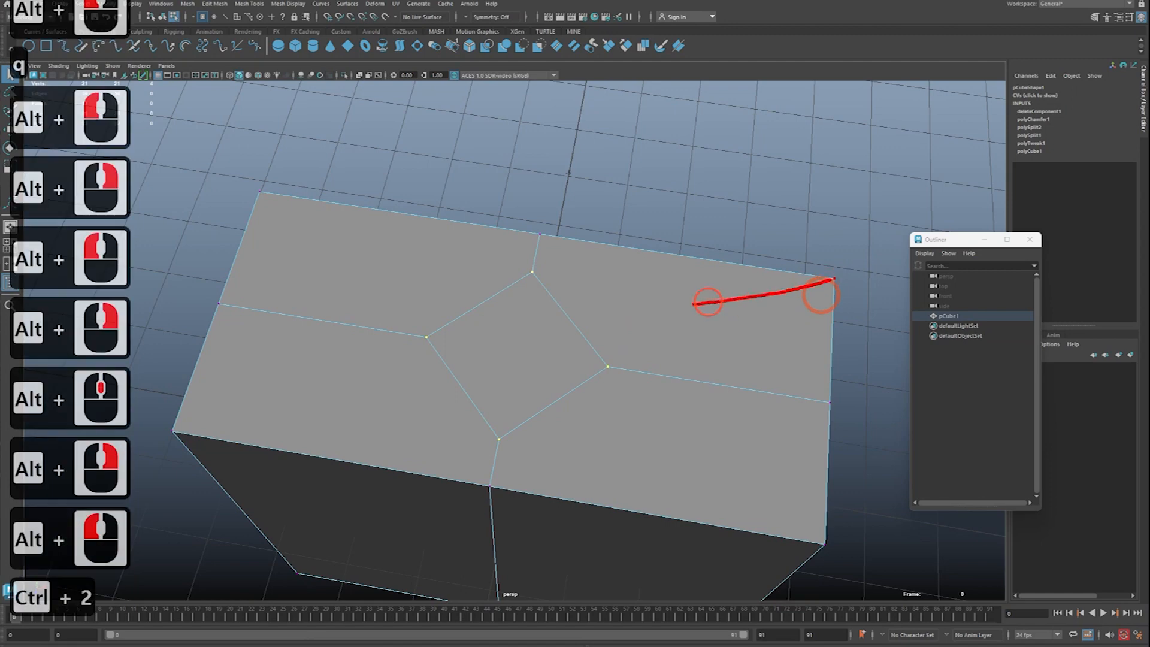
{"action": "left_click_drag", "start_coordinate": [572, 391], "coordinate": [822, 507]}
{"action": "key", "text": "Escape"}
Step: Delete the diamond-shaped face in the centre of the box's top to open a hole
{"action": "key", "text": "q"}
{"action": "right_click_drag", "start_coordinate": [538, 337], "coordinate": [529, 353]}
{"action": "left_click", "coordinate": [529, 355]}
{"action": "key", "text": "Delete"}
{"action": "left_click_drag", "start_coordinate": [611, 395], "coordinate": [177, 350], "text": "alt"}
{"action": "right_click_drag", "start_coordinate": [383, 360], "coordinate": [407, 362], "text": "alt"}
{"action": "left_click_drag", "start_coordinate": [406, 362], "coordinate": [616, 397], "text": "alt"}
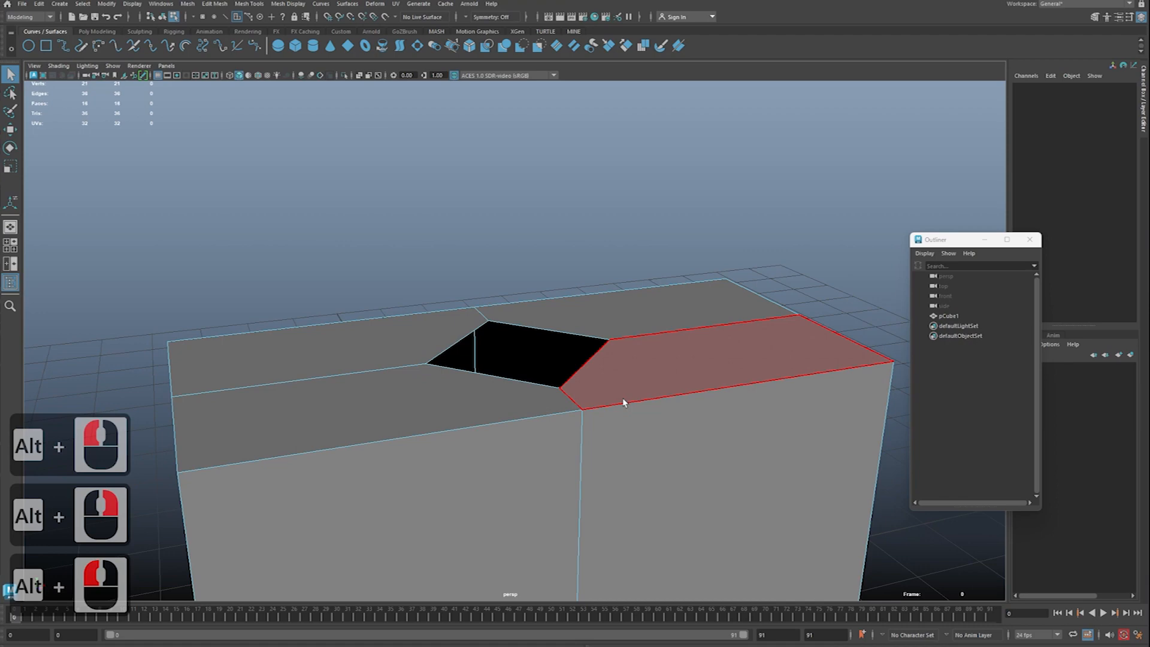
{"action": "left_click_drag", "start_coordinate": [605, 400], "coordinate": [671, 419], "text": "alt"}
{"action": "key", "text": "ctrl+2"}
{"action": "left_click_drag", "start_coordinate": [838, 272], "coordinate": [827, 273]}
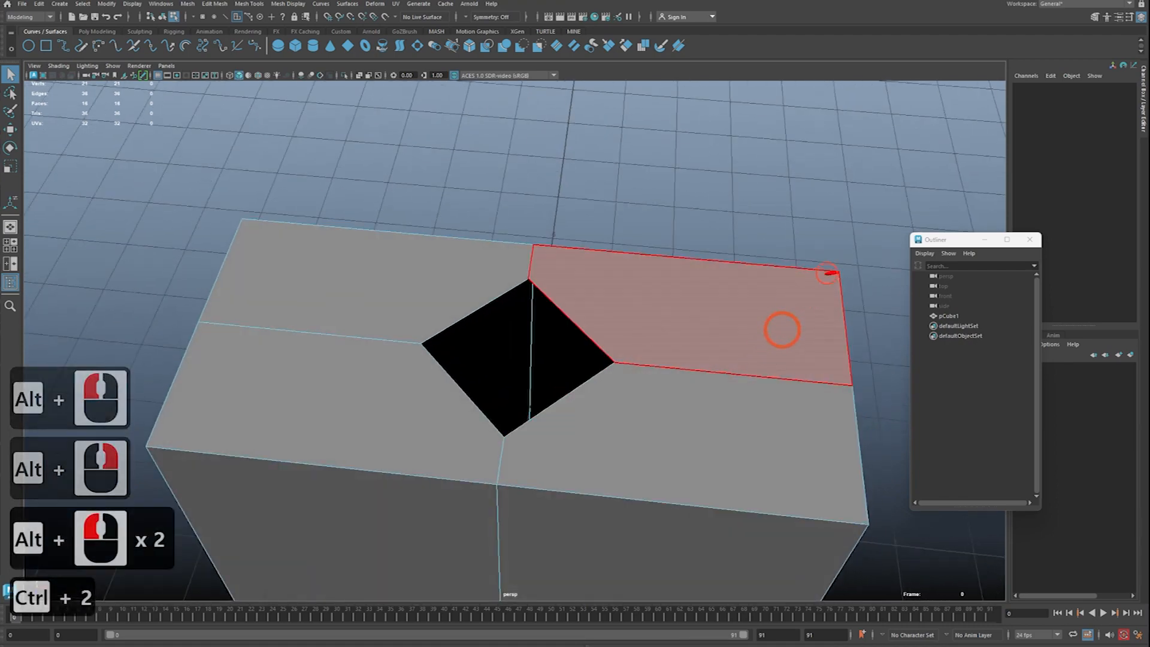
{"action": "left_click_drag", "start_coordinate": [608, 314], "coordinate": [576, 320]}
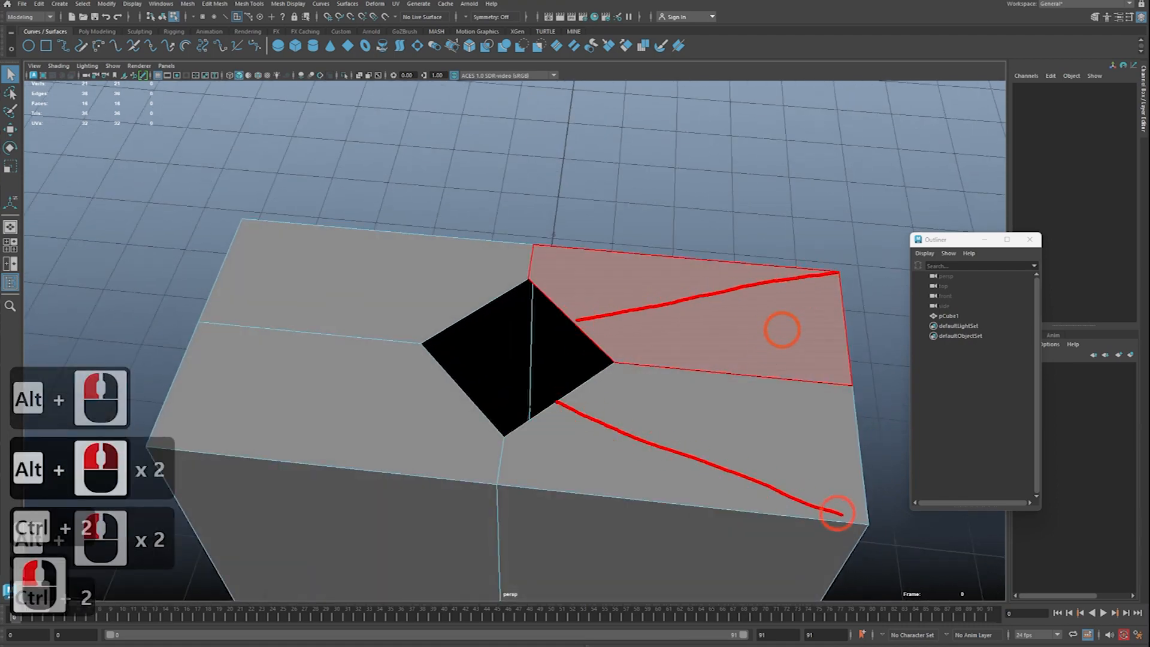
{"action": "left_click_drag", "start_coordinate": [841, 514], "coordinate": [879, 529]}
{"action": "left_click_drag", "start_coordinate": [670, 387], "coordinate": [698, 412]}
{"action": "left_click_drag", "start_coordinate": [677, 396], "coordinate": [679, 428]}
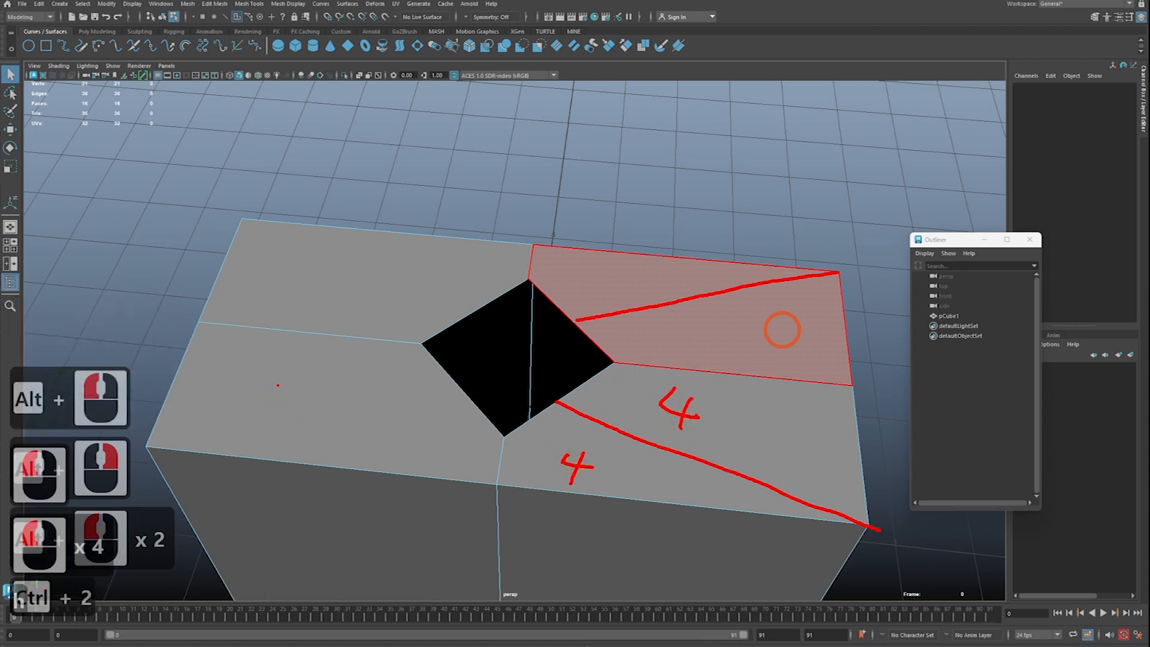
{"action": "mouse_move", "coordinate": [280, 386]}
{"action": "left_mouse_down"}
{"action": "mouse_move", "coordinate": [308, 402]}
{"action": "mouse_move", "coordinate": [288, 409]}
{"action": "left_mouse_up"}
{"action": "left_click_drag", "start_coordinate": [282, 372], "coordinate": [332, 386]}
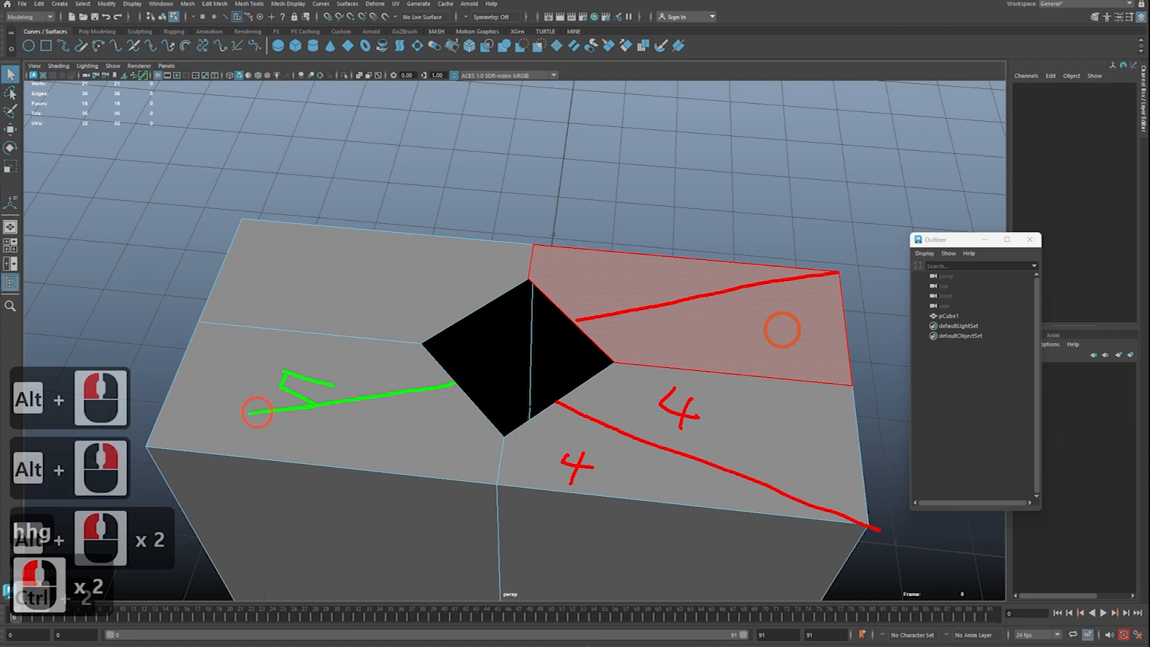
{"action": "left_click_drag", "start_coordinate": [258, 412], "coordinate": [143, 431]}
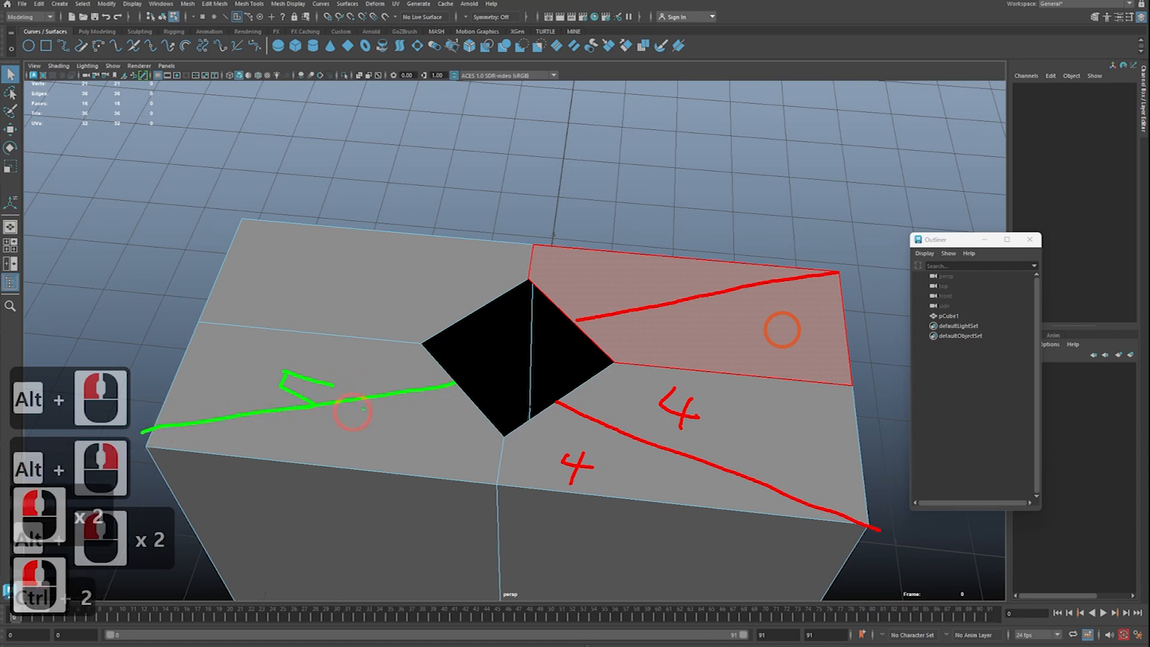
{"action": "key", "text": "Escape"}
Step: Cut an edge with Multi-Cut from the top's far-left corner to the midpoint of the hole edge facing it
{"action": "right_click_drag", "start_coordinate": [420, 285], "coordinate": [335, 285], "text": "shift"}
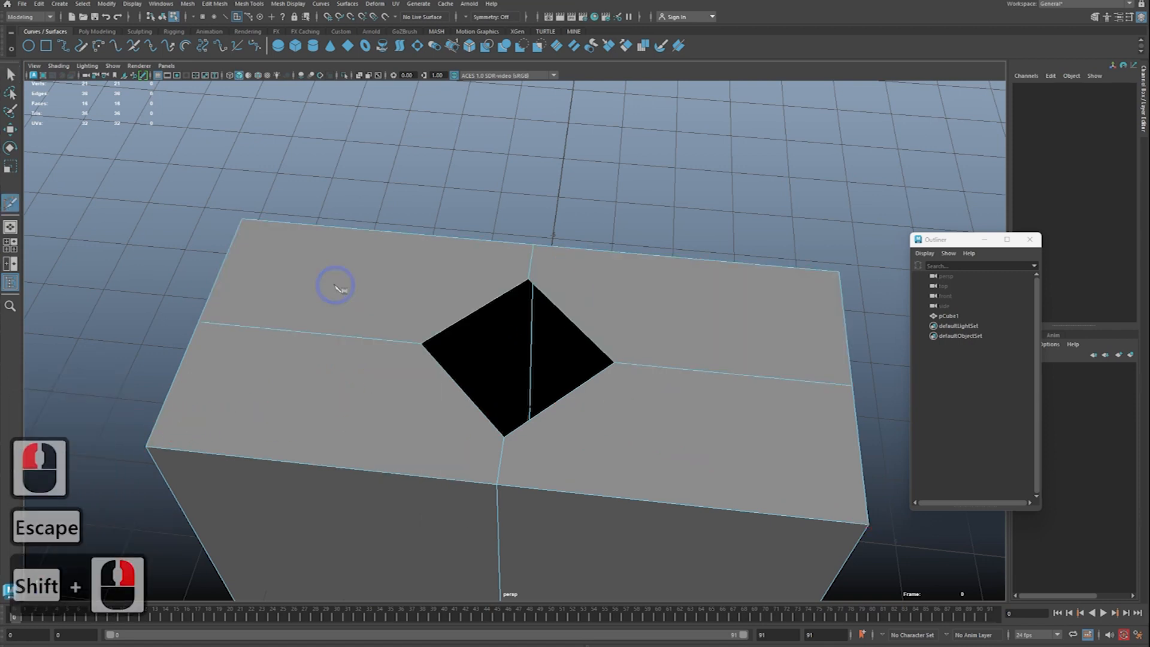
{"action": "left_click", "coordinate": [242, 219]}
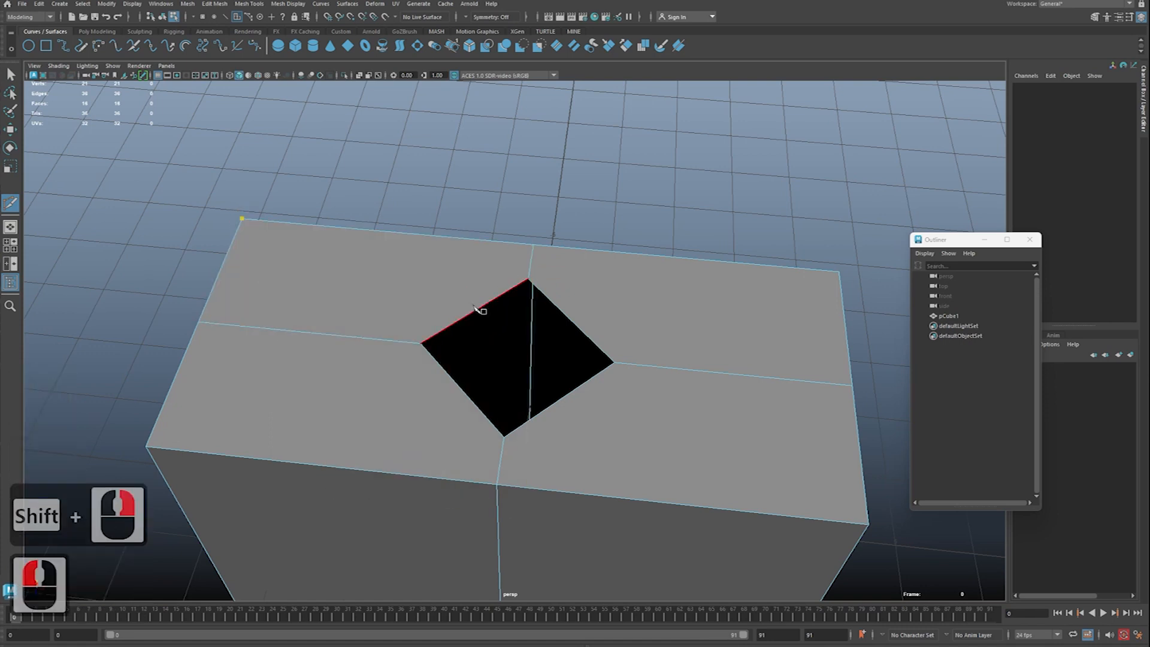
{"action": "left_click", "coordinate": [477, 310], "text": "shift"}
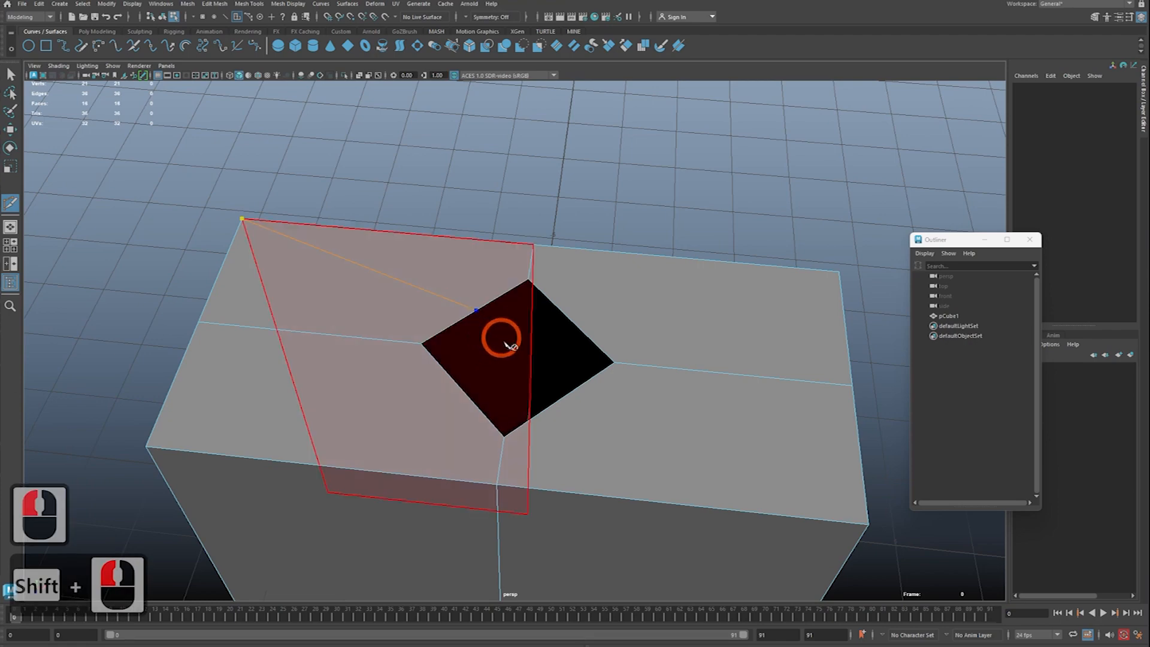
{"action": "left_click_drag", "start_coordinate": [501, 339], "coordinate": [748, 413], "text": "alt"}
{"action": "key", "text": "y"}
Step: Cut a second edge from the top's far-right corner to the midpoint of its facing hole edge
{"action": "middle_click_drag", "start_coordinate": [749, 414], "coordinate": [688, 401], "text": "alt"}
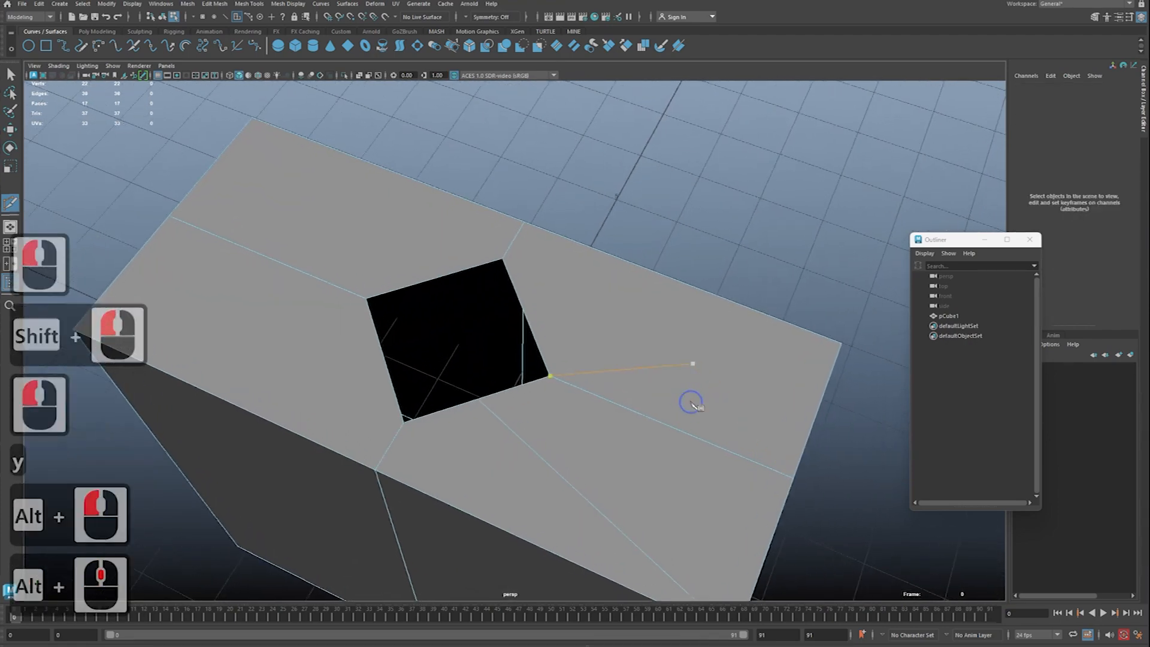
{"action": "right_click_drag", "start_coordinate": [688, 401], "coordinate": [772, 399], "text": "alt"}
{"action": "left_click_drag", "start_coordinate": [773, 399], "coordinate": [828, 319], "text": "alt"}
{"action": "left_click", "coordinate": [823, 286]}
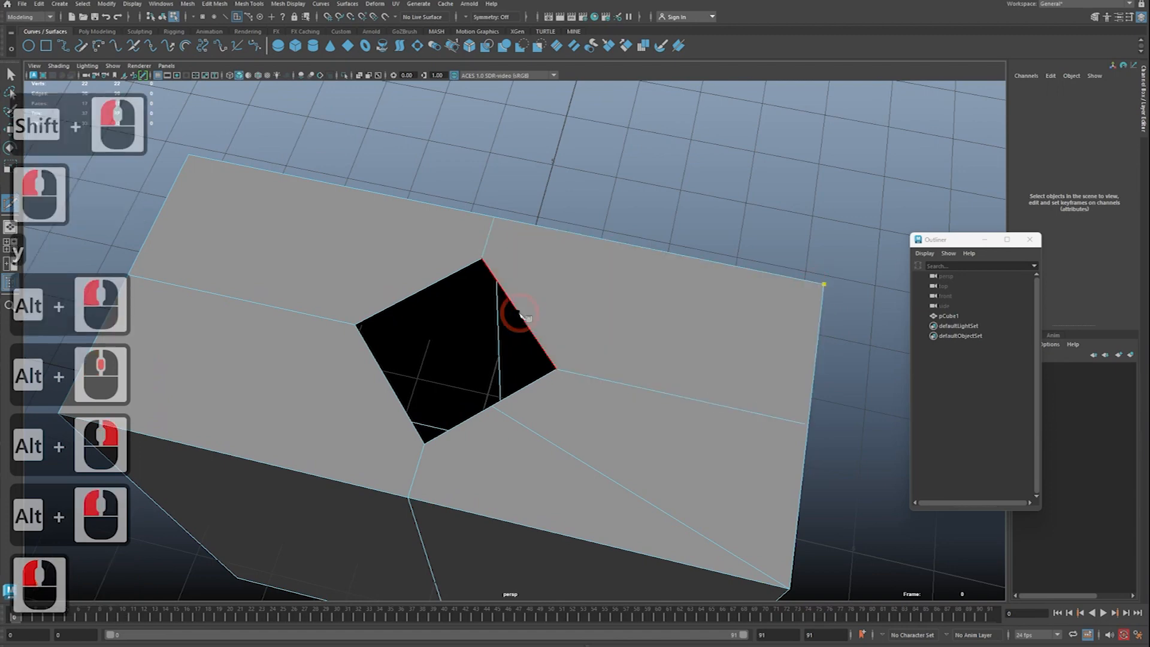
{"action": "left_click", "coordinate": [519, 314], "text": "shift"}
{"action": "key", "text": "y"}
Step: Cut a third edge from the midpoint of the far-left hole edge to the uncut far-left corner of the top
{"action": "middle_click_drag", "start_coordinate": [461, 313], "coordinate": [544, 339], "text": "alt"}
{"action": "right_click_drag", "start_coordinate": [544, 339], "coordinate": [564, 350], "text": "alt"}
{"action": "middle_click_drag", "start_coordinate": [564, 350], "coordinate": [587, 357], "text": "alt"}
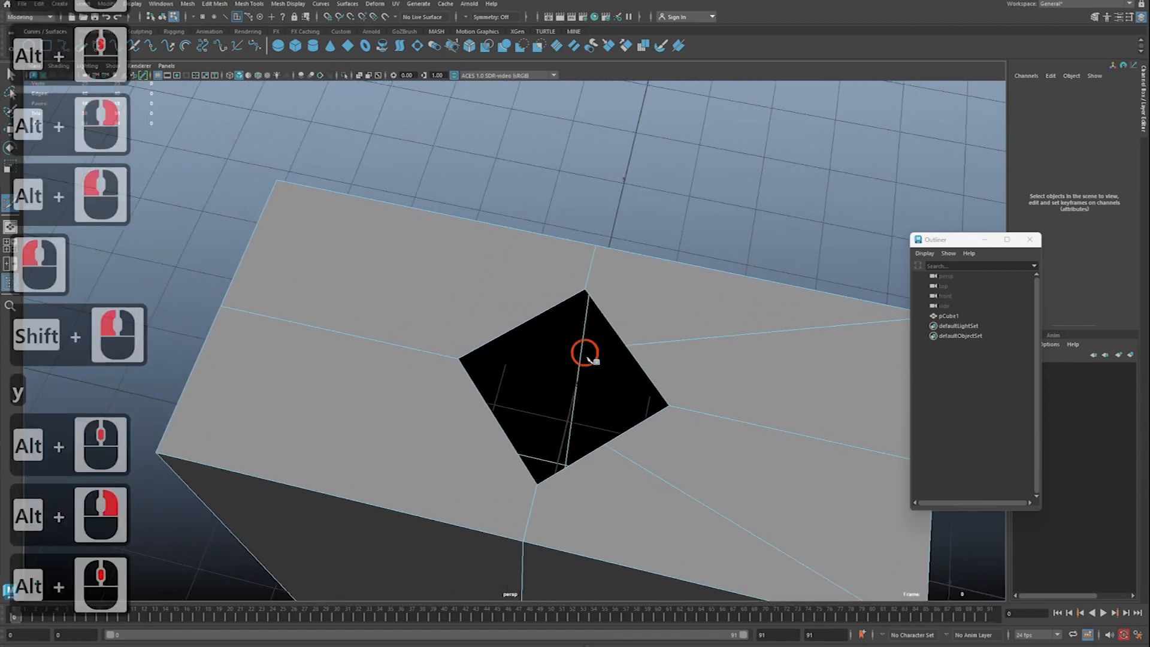
{"action": "left_click", "coordinate": [527, 325], "text": "shift"}
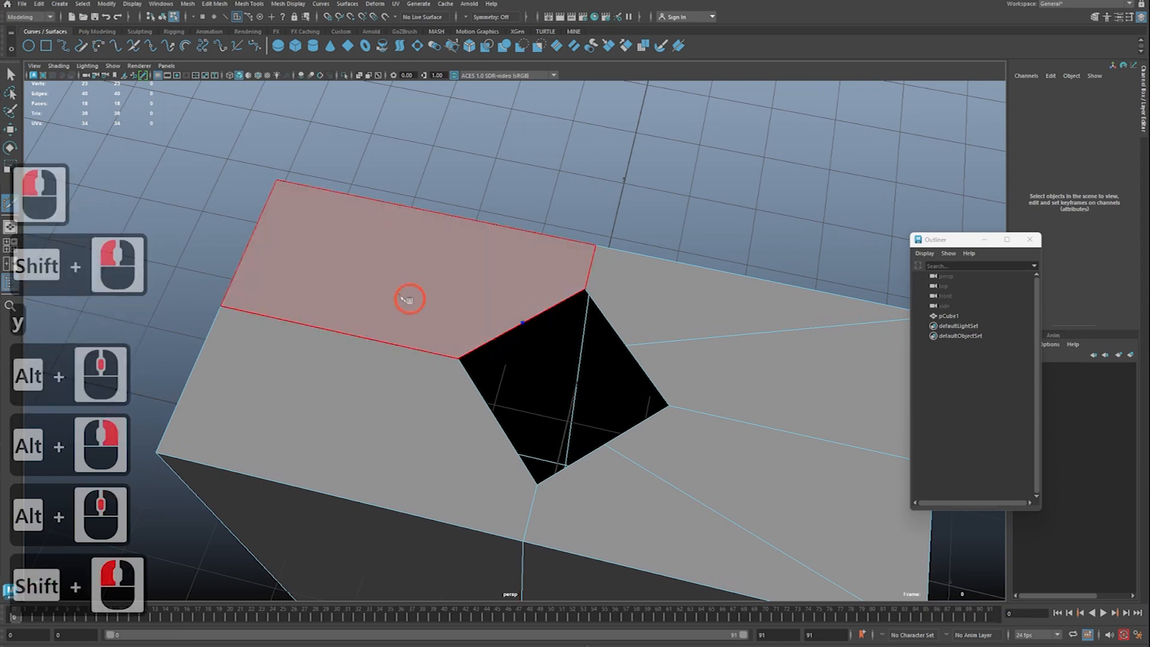
{"action": "left_click", "coordinate": [277, 181]}
{"action": "key", "text": "y"}
Step: Cut the fourth edge from the midpoint of the near-left hole edge to the remaining uncut corner of the top
{"action": "middle_click_drag", "start_coordinate": [419, 357], "coordinate": [421, 313], "text": "alt"}
{"action": "right_click_drag", "start_coordinate": [421, 313], "coordinate": [433, 333], "text": "alt"}
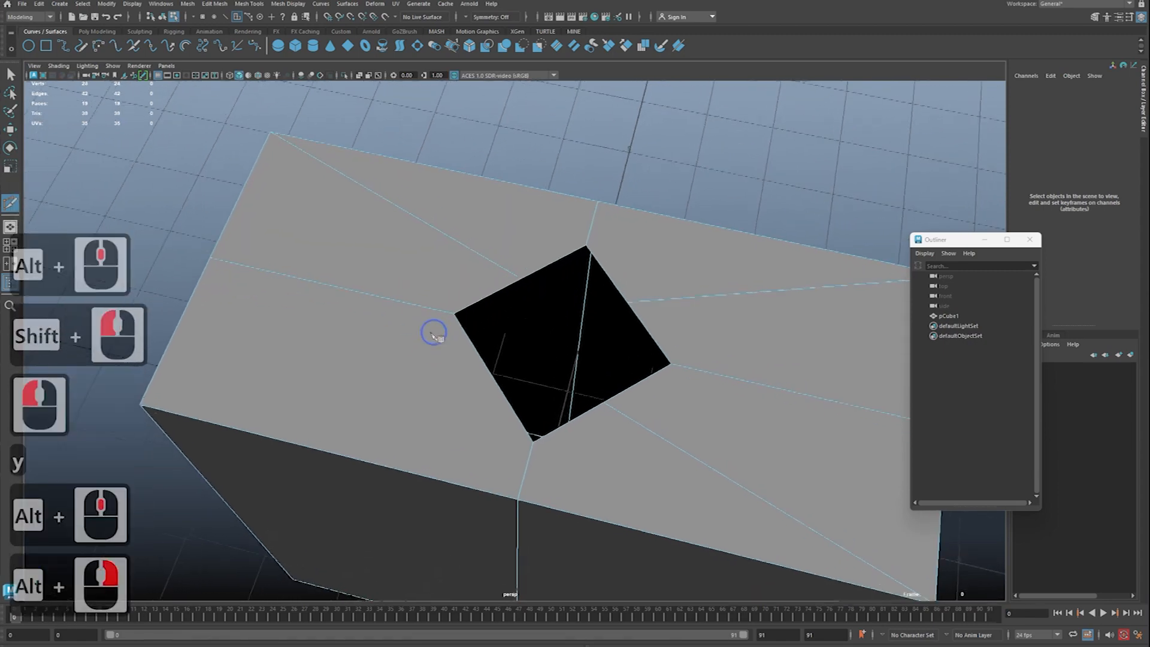
{"action": "left_click_drag", "start_coordinate": [434, 332], "coordinate": [470, 400], "text": "alt"}
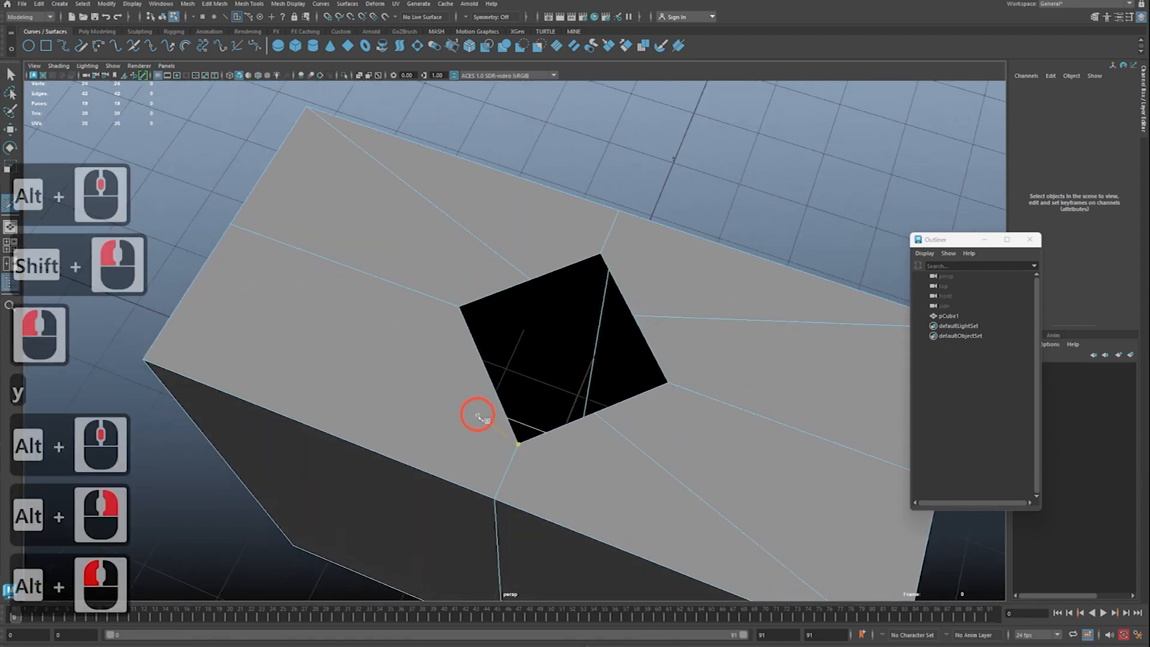
{"action": "left_click", "coordinate": [488, 377], "text": "shift"}
{"action": "left_click", "coordinate": [144, 360]}
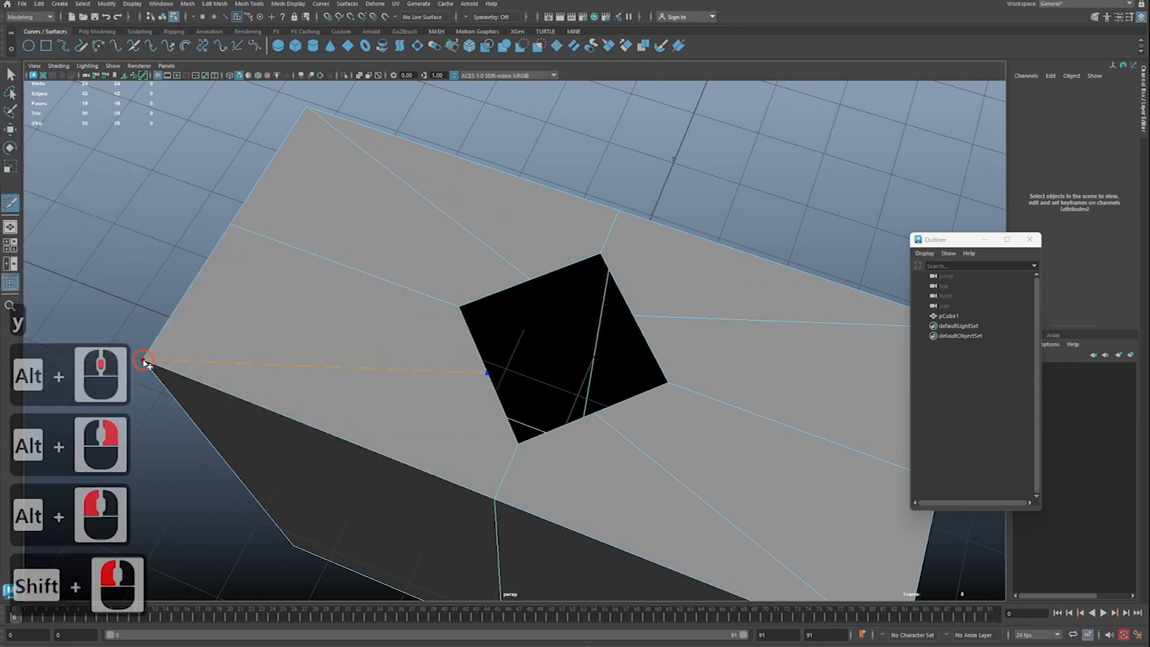
{"action": "key", "text": "y"}
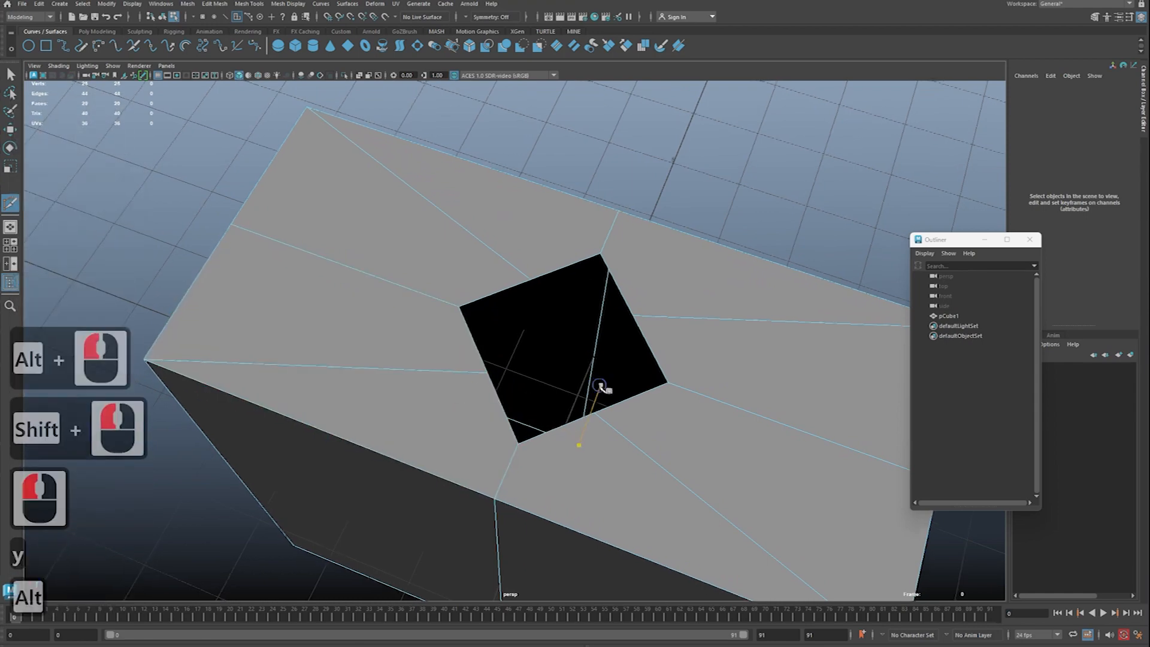
Step: Select the four new midpoint vertices around the hole and scale them outward to form a roughly regular octagon
{"action": "right_click_drag", "start_coordinate": [603, 388], "coordinate": [590, 392], "text": "alt"}
{"action": "left_click_drag", "start_coordinate": [590, 392], "coordinate": [419, 400], "text": "alt"}
{"action": "key", "text": "q"}
{"action": "right_click_drag", "start_coordinate": [585, 310], "coordinate": [487, 307]}
{"action": "left_click", "coordinate": [487, 312]}
{"action": "left_click", "coordinate": [582, 364], "text": "shift"}
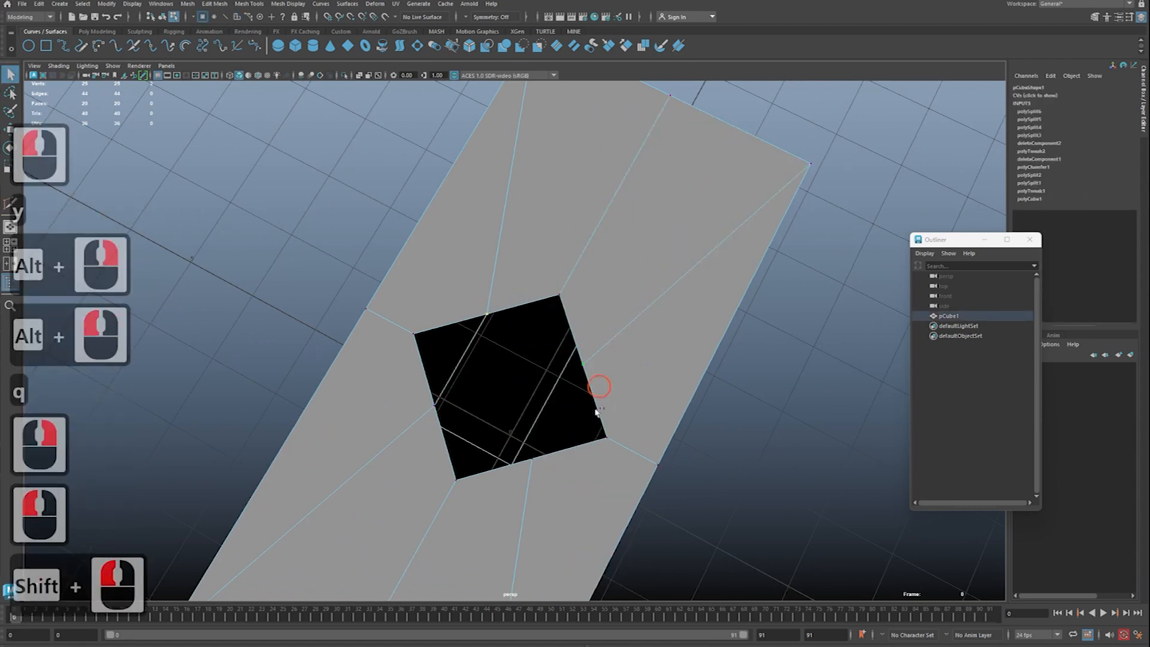
{"action": "left_click", "coordinate": [532, 459], "text": "shift"}
{"action": "key", "text": "w"}
{"action": "key", "text": "r"}
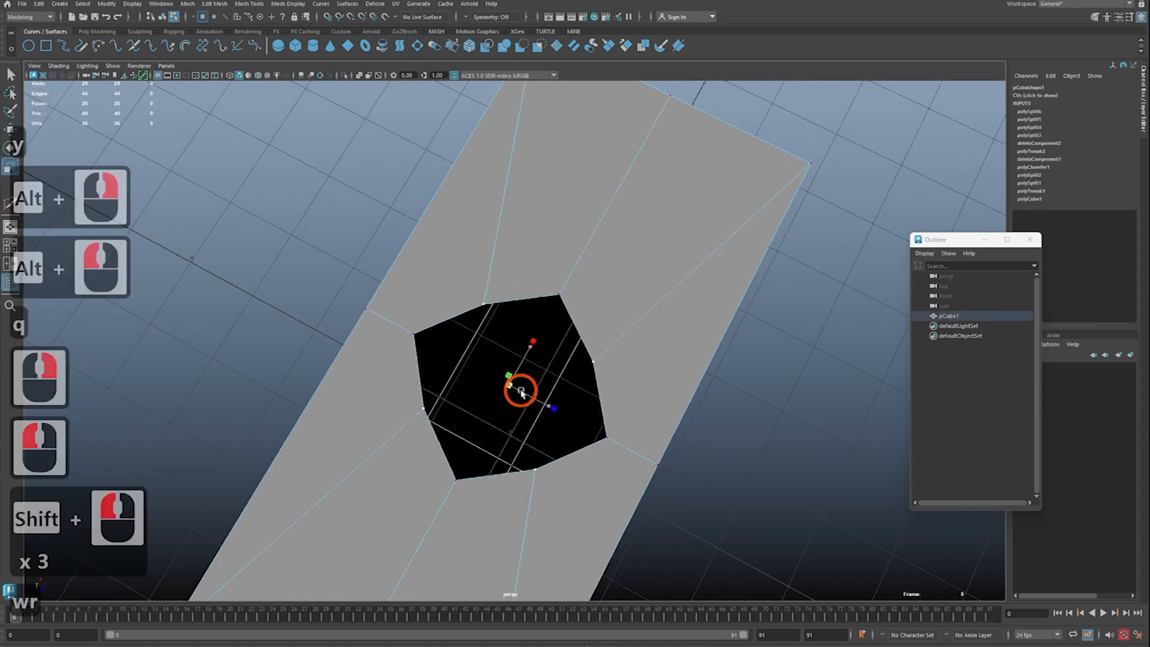
{"action": "left_click_drag", "start_coordinate": [541, 397], "coordinate": [538, 399]}
{"action": "right_click_drag", "start_coordinate": [533, 397], "coordinate": [467, 382], "text": "alt"}
{"action": "left_click_drag", "start_coordinate": [467, 382], "coordinate": [527, 391], "text": "alt"}
{"action": "key", "text": "q"}
{"action": "middle_click_drag", "start_coordinate": [587, 386], "coordinate": [603, 389], "text": "alt"}
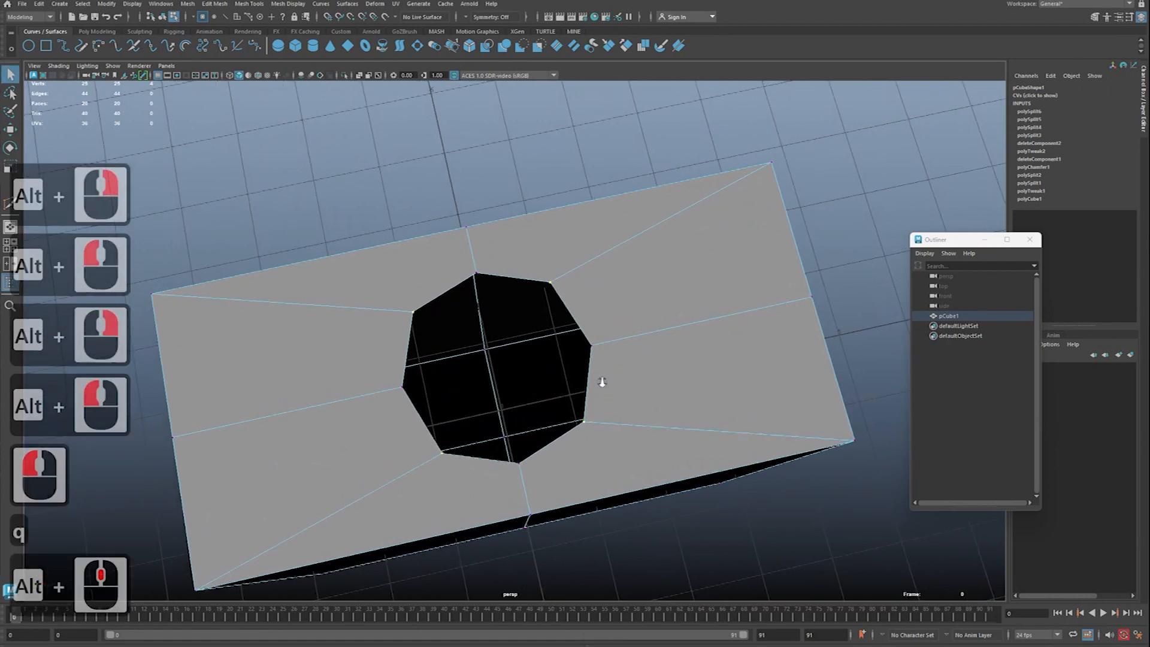
{"action": "right_click_drag", "start_coordinate": [603, 389], "coordinate": [606, 395], "text": "alt"}
{"action": "left_click_drag", "start_coordinate": [606, 395], "coordinate": [573, 393], "text": "alt"}
{"action": "left_click", "coordinate": [555, 455]}
{"action": "double_click", "coordinate": [552, 450], "text": "shift"}
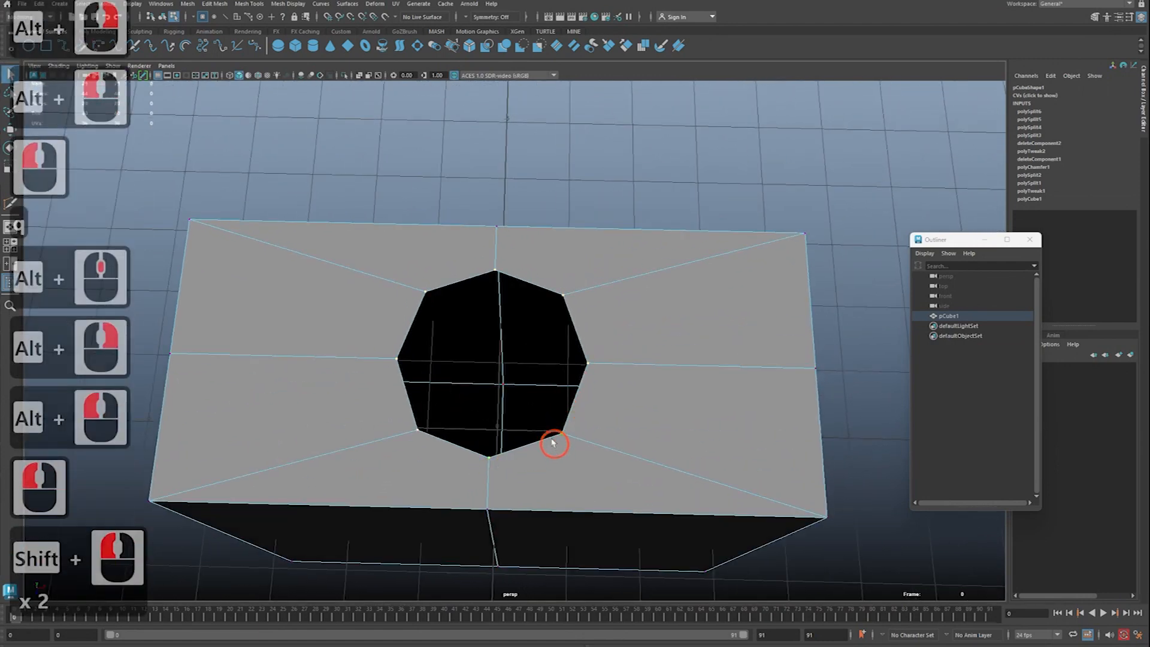
{"action": "key", "text": "w"}
{"action": "key", "text": "r"}
{"action": "left_click_drag", "start_coordinate": [486, 361], "coordinate": [538, 382]}
{"action": "key", "text": "z"}
Step: Try scaling four neighbouring vertices on the right and near-left of the hole inward, and undo the scale
{"action": "left_click_drag", "start_coordinate": [571, 282], "coordinate": [553, 305]}
{"action": "left_click_drag", "start_coordinate": [576, 376], "coordinate": [604, 355], "text": "shift"}
{"action": "left_click_drag", "start_coordinate": [583, 421], "coordinate": [550, 444], "text": "shift"}
{"action": "left_click_drag", "start_coordinate": [410, 449], "coordinate": [432, 427], "text": "shift"}
{"action": "key", "text": "w"}
{"action": "key", "text": "r"}
{"action": "left_click_drag", "start_coordinate": [503, 372], "coordinate": [544, 435]}
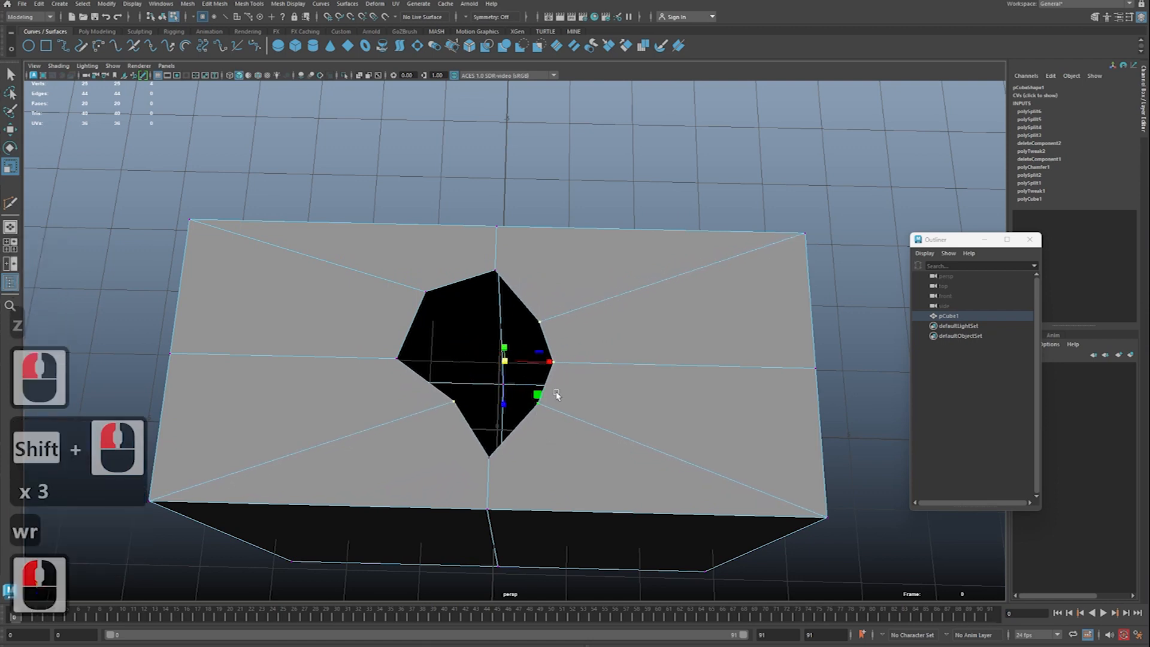
{"action": "key", "text": "z"}
Step: Move the hole's near-left and right vertices inward to make its outline irregular
{"action": "left_click", "coordinate": [408, 438]}
{"action": "key", "text": "w"}
{"action": "left_click_drag", "start_coordinate": [450, 463], "coordinate": [459, 438]}
{"action": "left_click", "coordinate": [599, 364]}
{"action": "left_click_drag", "start_coordinate": [620, 357], "coordinate": [602, 361]}
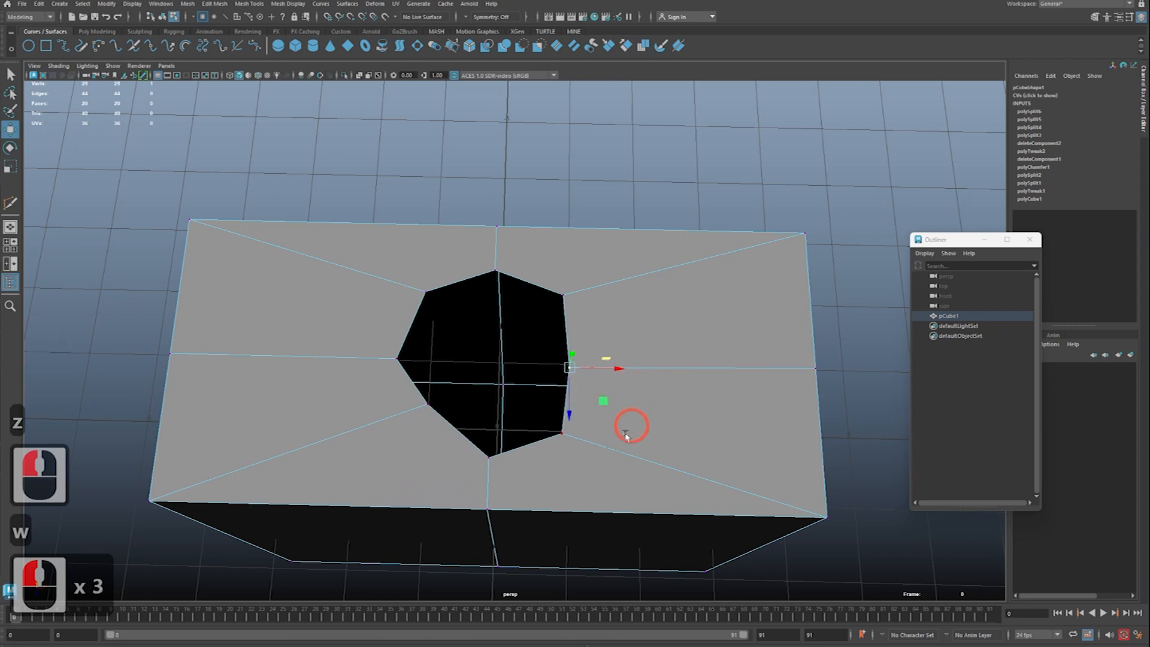
Step: Select the vertices around the irregular hole, try Circularize on them, and undo it
{"action": "key", "text": "q"}
{"action": "left_click", "coordinate": [568, 432]}
{"action": "left_click", "coordinate": [591, 369], "text": "shift"}
{"action": "left_click", "coordinate": [595, 279], "text": "shift"}
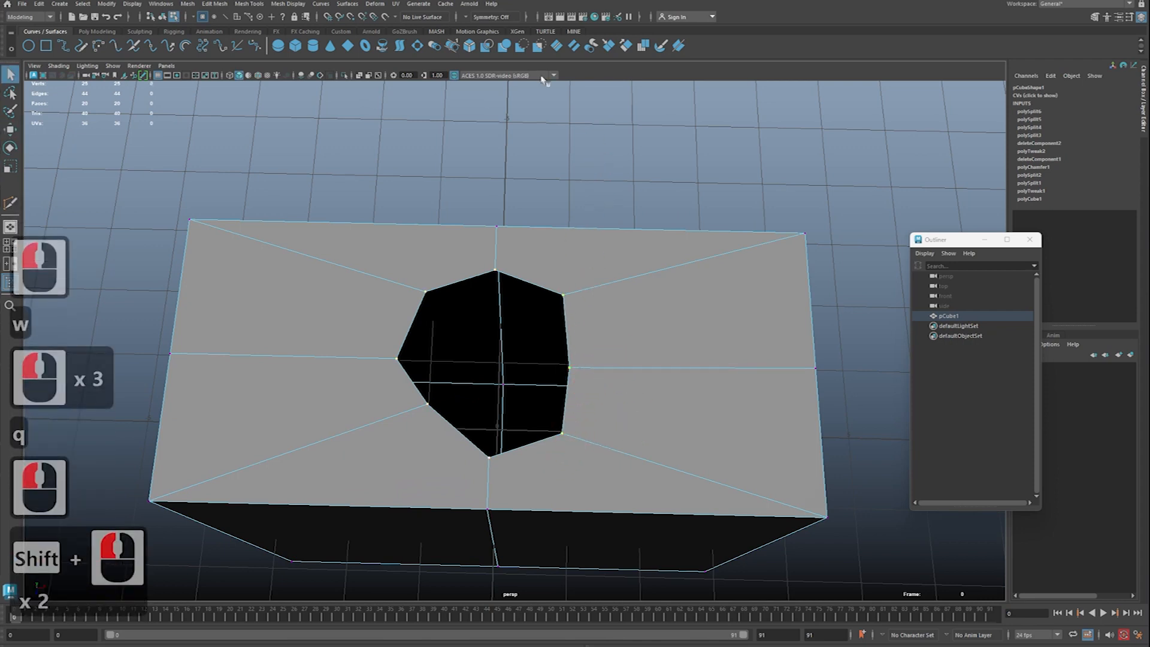
{"action": "left_click", "coordinate": [109, 32]}
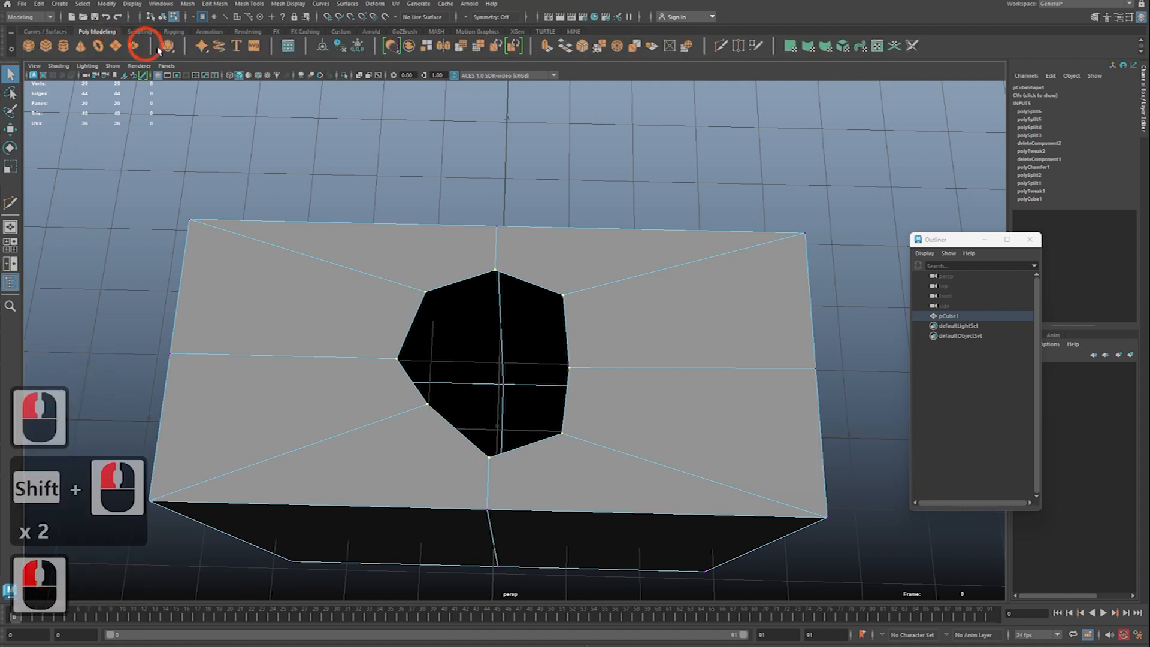
{"action": "left_click", "coordinate": [688, 46]}
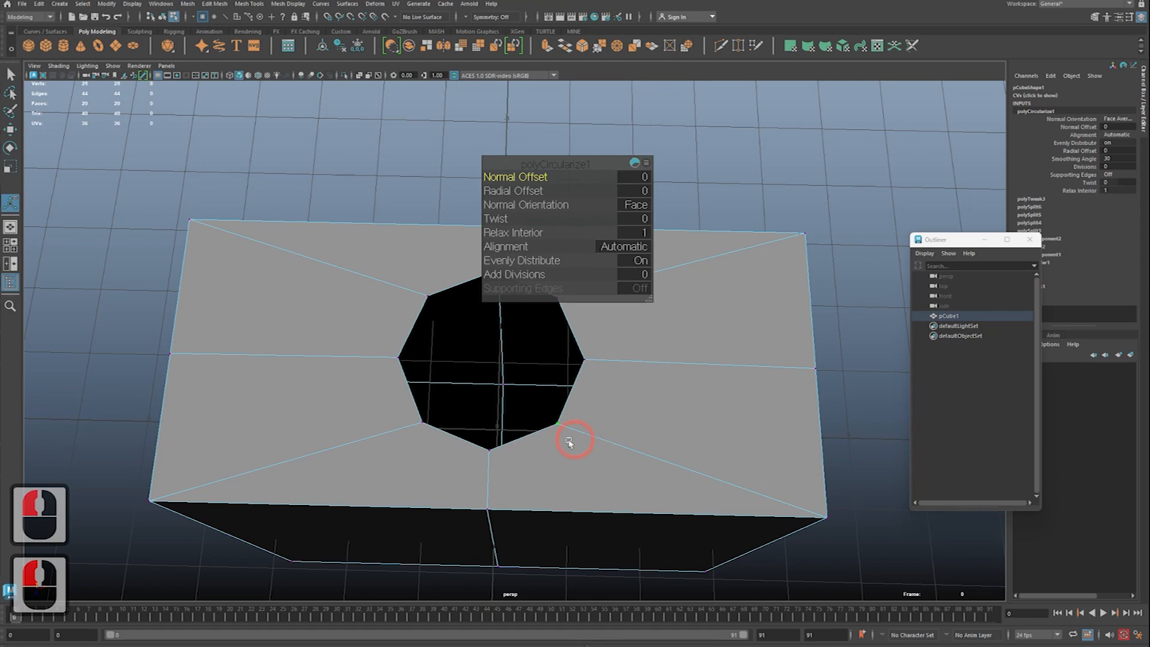
{"action": "left_click_drag", "start_coordinate": [552, 165], "coordinate": [758, 189]}
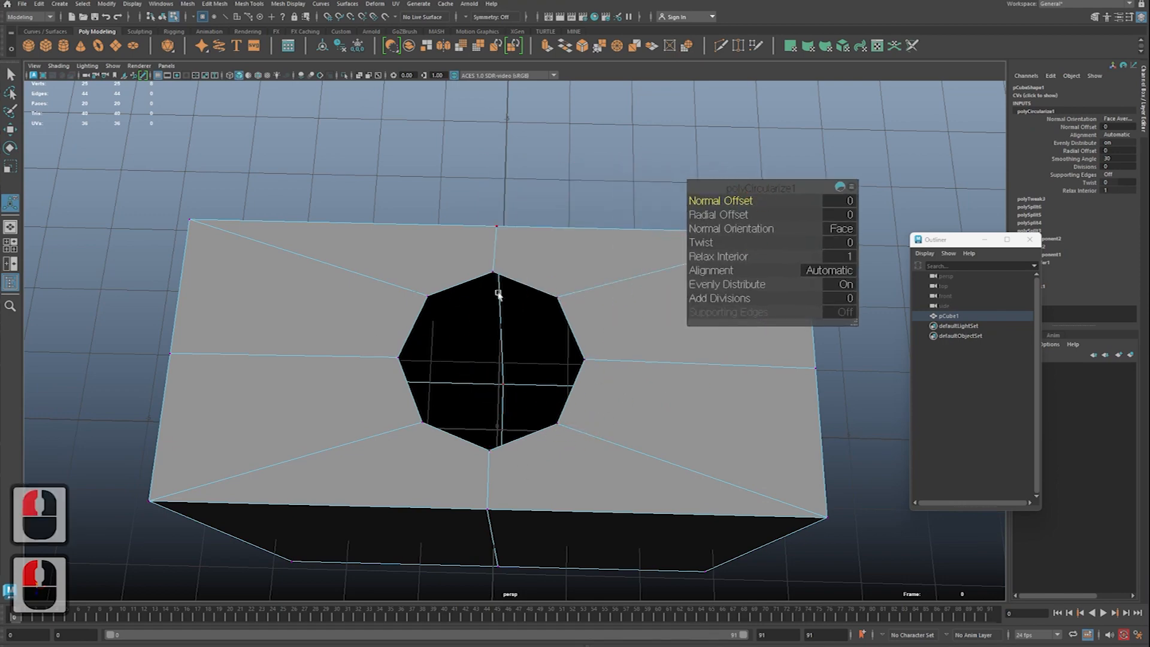
{"action": "key", "text": "z"}
Step: Reselect the vertices around the hole and apply Circularize again
{"action": "left_click_drag", "start_coordinate": [530, 380], "coordinate": [571, 398], "text": "alt"}
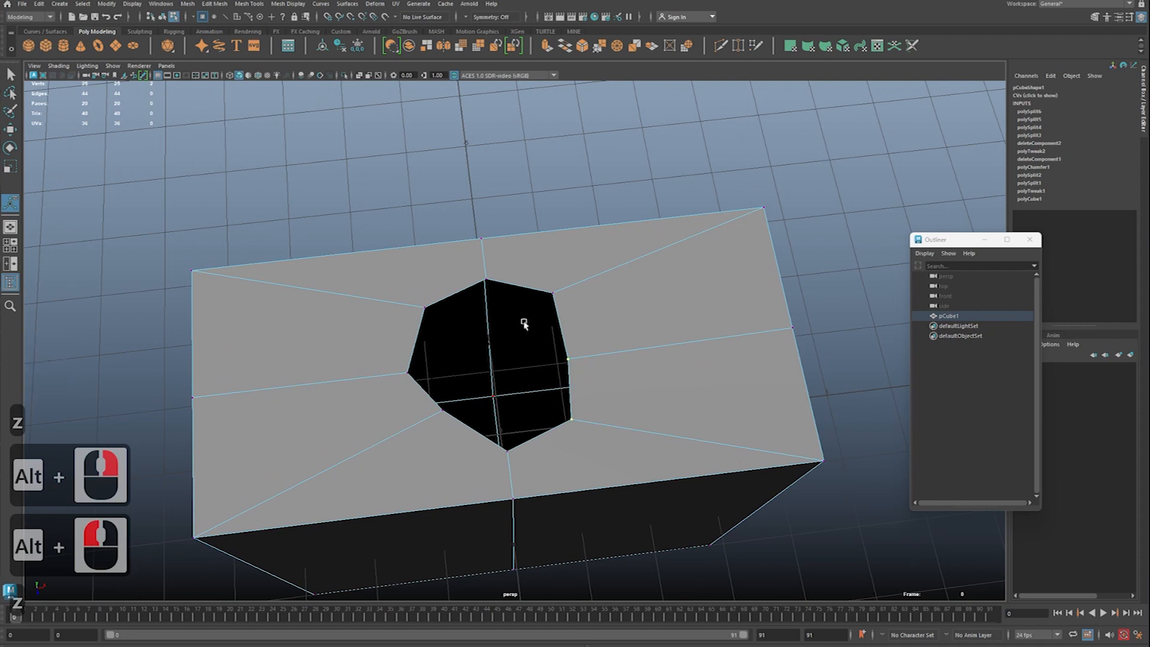
{"action": "left_click", "coordinate": [694, 53]}
{"action": "left_click", "coordinate": [562, 288]}
{"action": "double_click", "coordinate": [579, 361], "text": "shift"}
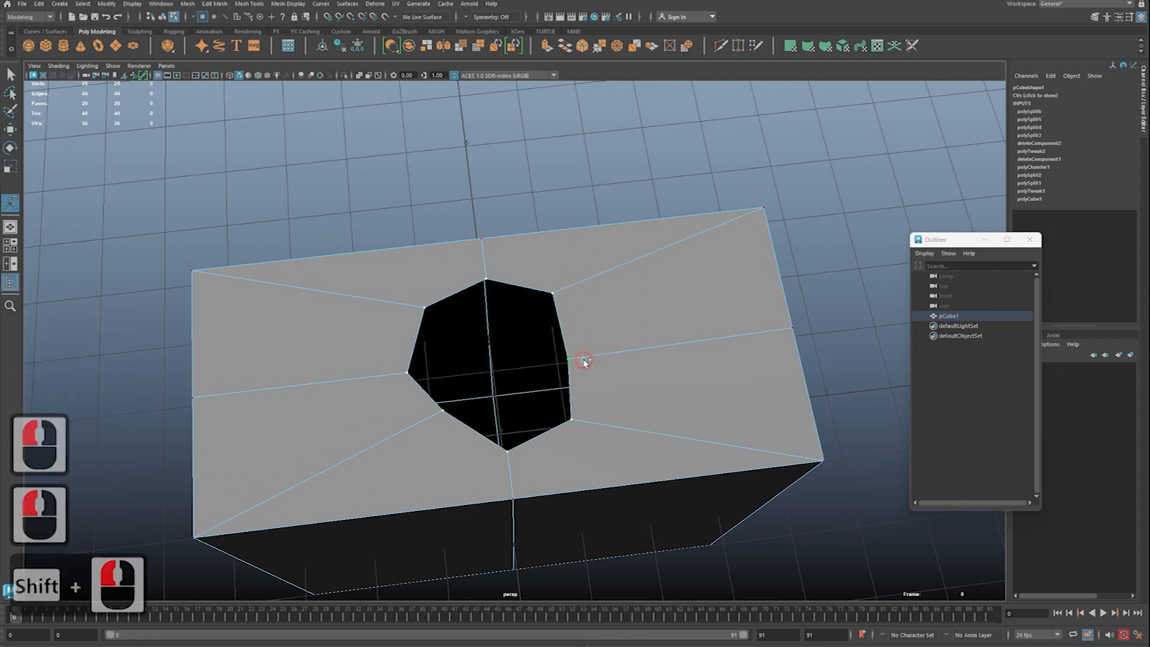
{"action": "left_click", "coordinate": [687, 47]}
{"action": "left_click_drag", "start_coordinate": [595, 364], "coordinate": [604, 406], "text": "alt"}
{"action": "left_click", "coordinate": [611, 404]}
{"action": "double_click", "coordinate": [622, 382], "text": "shift"}
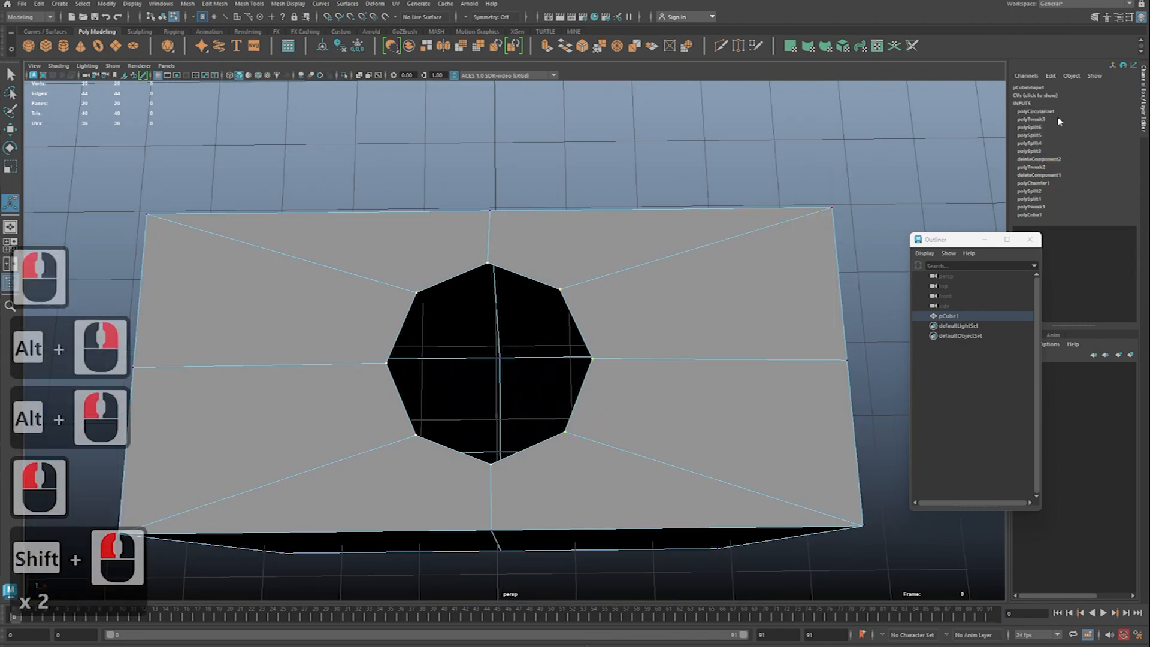
Step: Reopen the Circularize settings, set Radial Offset to -0.2, and try out the Twist value
{"action": "left_click", "coordinate": [1047, 111]}
{"action": "left_click_drag", "start_coordinate": [727, 214], "coordinate": [737, 210]}
{"action": "key", "text": "z"}
{"action": "right_click_drag", "start_coordinate": [606, 277], "coordinate": [582, 281], "text": "alt"}
{"action": "left_click_drag", "start_coordinate": [582, 282], "coordinate": [599, 239], "text": "alt"}
{"action": "left_click_drag", "start_coordinate": [696, 245], "coordinate": [691, 244]}
{"action": "key", "text": "z"}
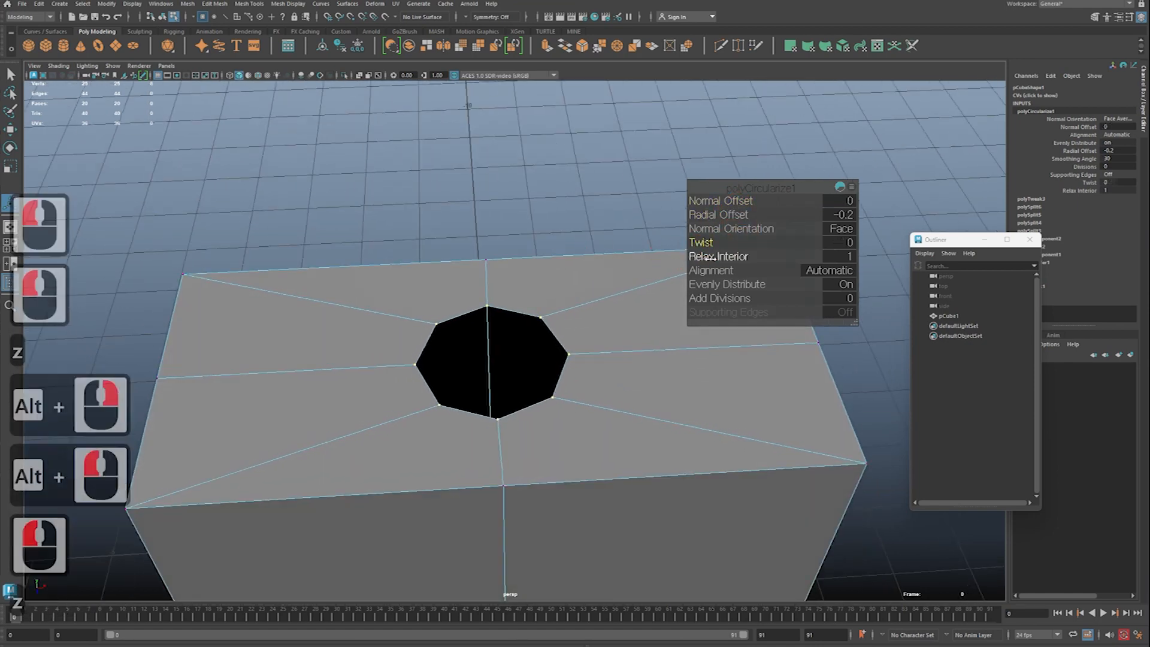
Step: Try Add Divisions at 4 on the circularized hole and return it to 0
{"action": "left_click_drag", "start_coordinate": [732, 277], "coordinate": [766, 281]}
{"action": "key", "text": "z"}
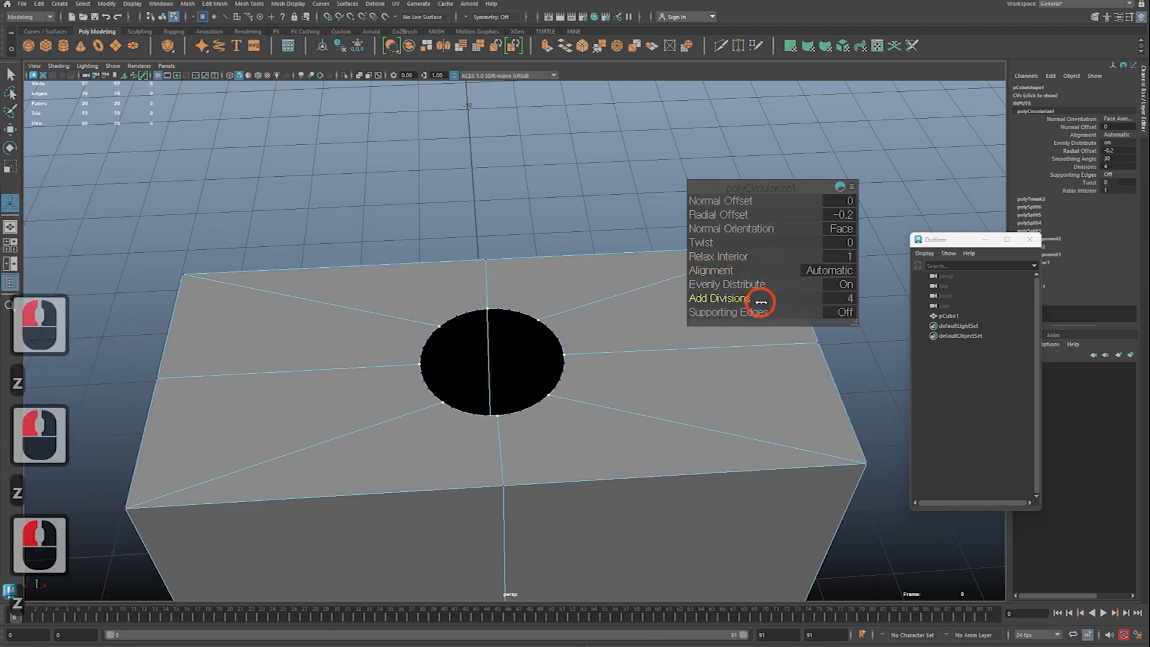
{"action": "left_click_drag", "start_coordinate": [736, 297], "coordinate": [912, 322]}
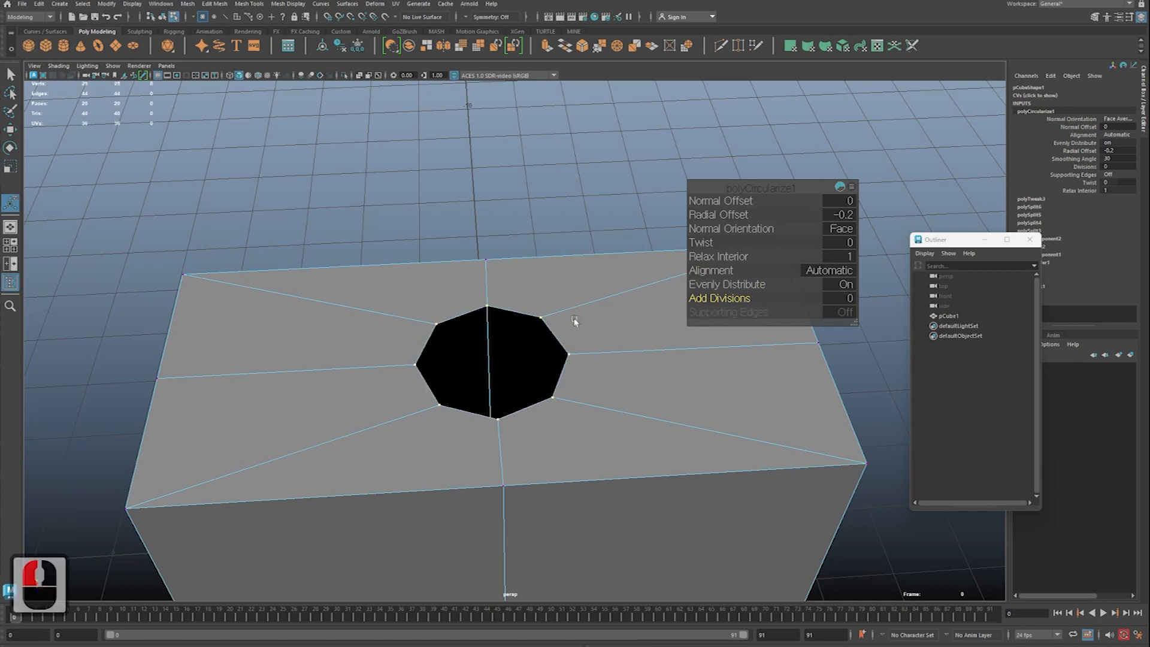
Step: Undo the circularize and the earlier vertex moves until the hole is back to its regular octagon
{"action": "left_click_drag", "start_coordinate": [573, 320], "coordinate": [499, 368], "text": "alt"}
{"action": "right_click_drag", "start_coordinate": [491, 383], "coordinate": [495, 400], "text": "alt"}
{"action": "left_click_drag", "start_coordinate": [506, 400], "coordinate": [485, 405], "text": "alt"}
{"action": "key", "text": "z"}
{"action": "key", "text": "z"}
{"action": "key", "text": "z"}
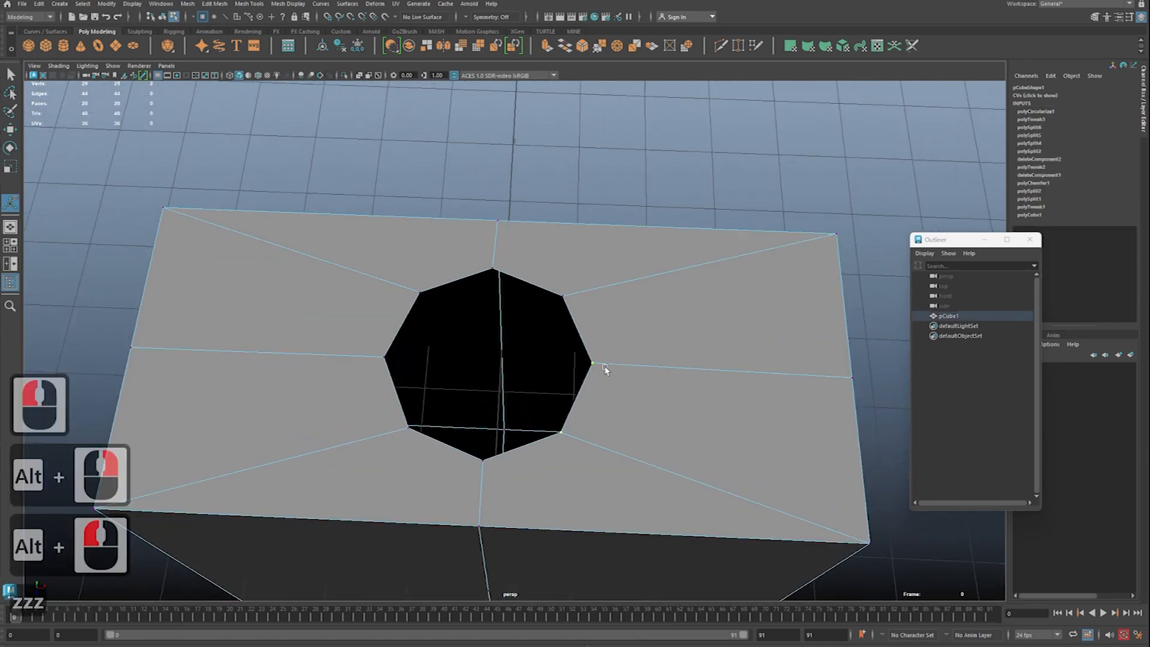
{"action": "key", "text": "z"}
{"action": "key", "text": "z"}
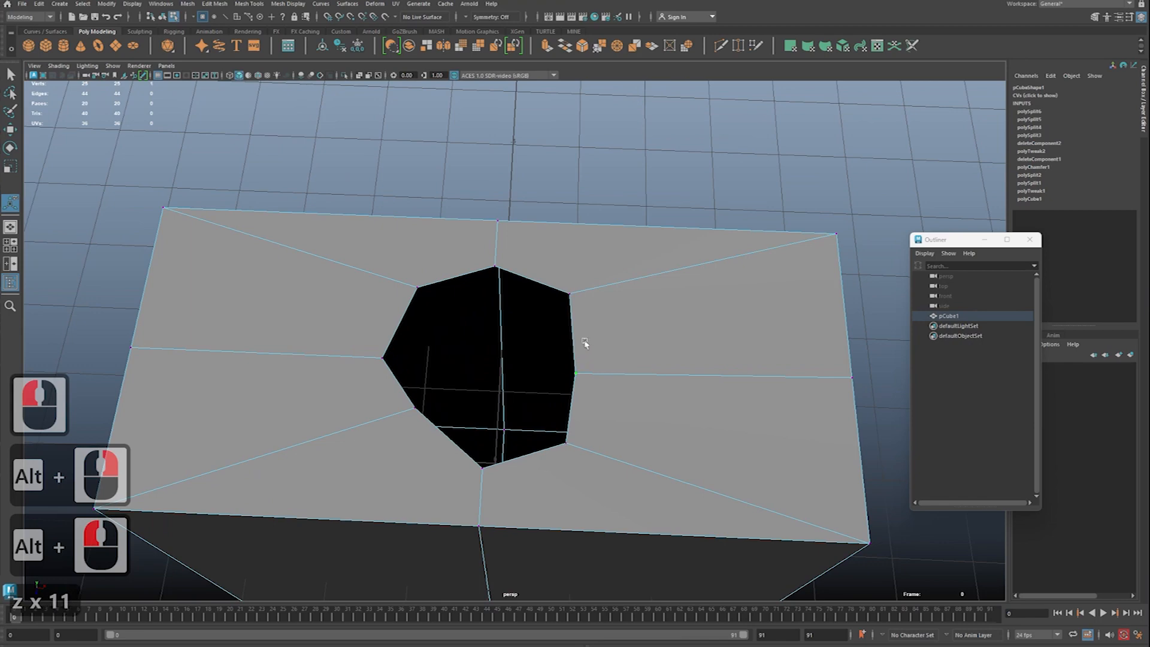
{"action": "key", "text": "z"}
Step: Examine the octagonal hole from above in smooth preview
{"action": "left_click_drag", "start_coordinate": [601, 368], "coordinate": [603, 401], "text": "alt"}
{"action": "key", "text": "3"}
{"action": "key", "text": "1"}
{"action": "right_click_drag", "start_coordinate": [605, 393], "coordinate": [681, 407], "text": "alt"}
{"action": "middle_click_drag", "start_coordinate": [681, 408], "coordinate": [690, 410], "text": "alt"}
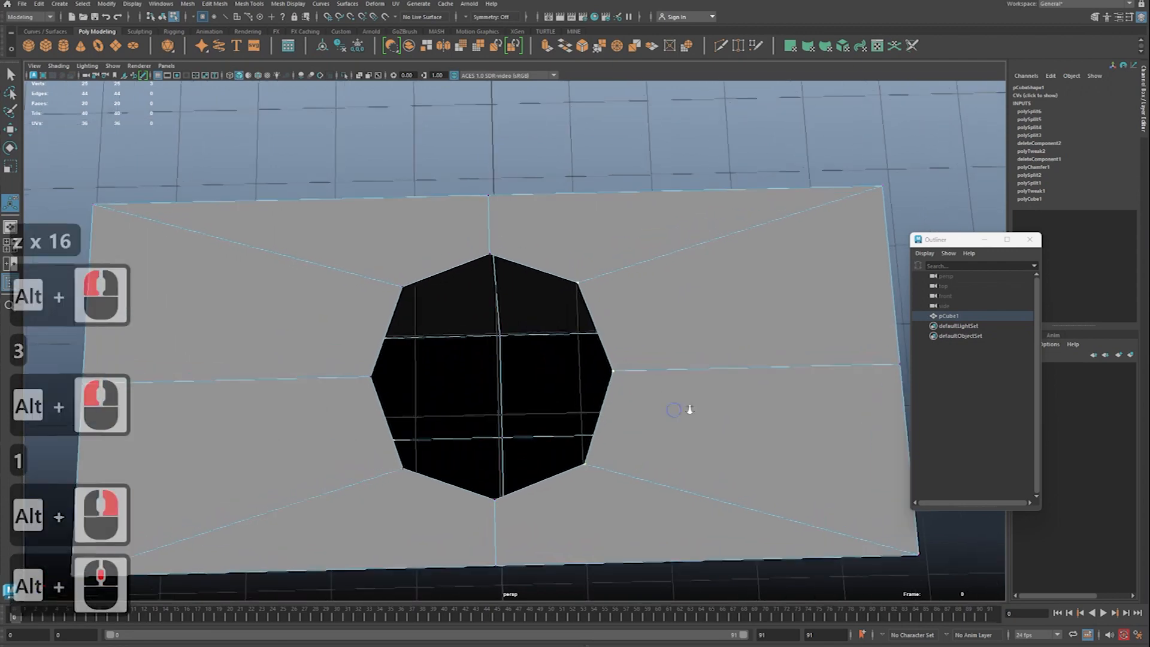
{"action": "right_click_drag", "start_coordinate": [689, 409], "coordinate": [705, 415], "text": "alt"}
{"action": "left_click_drag", "start_coordinate": [704, 414], "coordinate": [738, 442], "text": "alt"}
{"action": "key", "text": "3"}
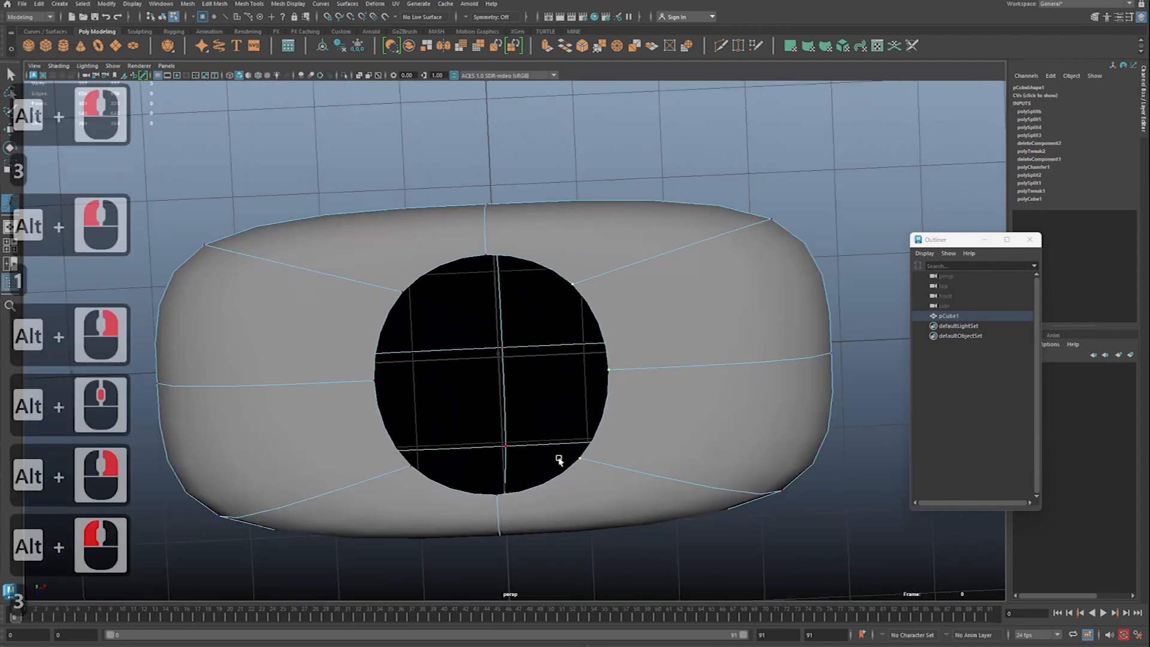
Step: Compare the hole's smoothed and unsmoothed shapes in the top view
{"action": "key", "text": "space"}
{"action": "left_click_drag", "start_coordinate": [569, 420], "coordinate": [536, 421]}
{"action": "right_click_drag", "start_coordinate": [689, 436], "coordinate": [852, 430], "text": "alt"}
{"action": "right_click_drag", "start_coordinate": [732, 428], "coordinate": [834, 424], "text": "alt"}
{"action": "middle_click_drag", "start_coordinate": [638, 370], "coordinate": [642, 395], "text": "alt"}
{"action": "right_click_drag", "start_coordinate": [642, 395], "coordinate": [668, 395], "text": "alt"}
{"action": "key", "text": "1"}
{"action": "key", "text": "3"}
{"action": "key", "text": "1"}
{"action": "key", "text": "3"}
{"action": "key", "text": "1"}
{"action": "key", "text": "3"}
{"action": "key", "text": "1"}
{"action": "key", "text": "3"}
{"action": "key", "text": "1"}
{"action": "key", "text": "3"}
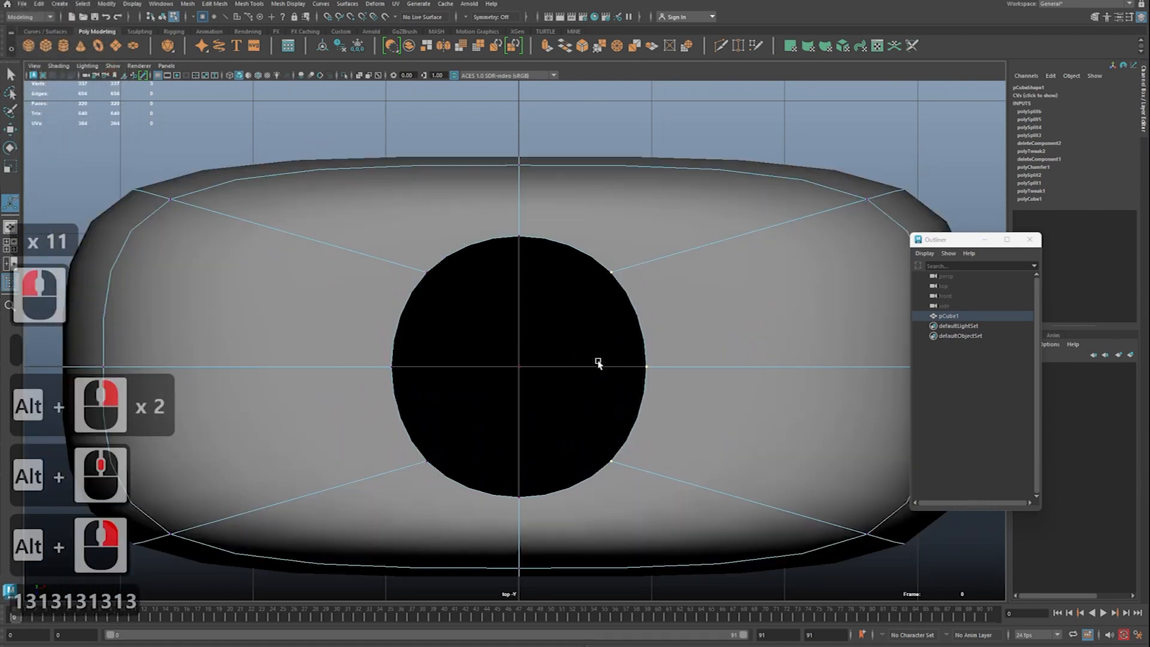
{"action": "key", "text": "1"}
{"action": "key", "text": "3"}
{"action": "key", "text": "1"}
{"action": "key", "text": "3"}
{"action": "key", "text": "1"}
Step: Return to the perspective view, select the hole's border edge loop, and scale it slightly inward
{"action": "key", "text": "space"}
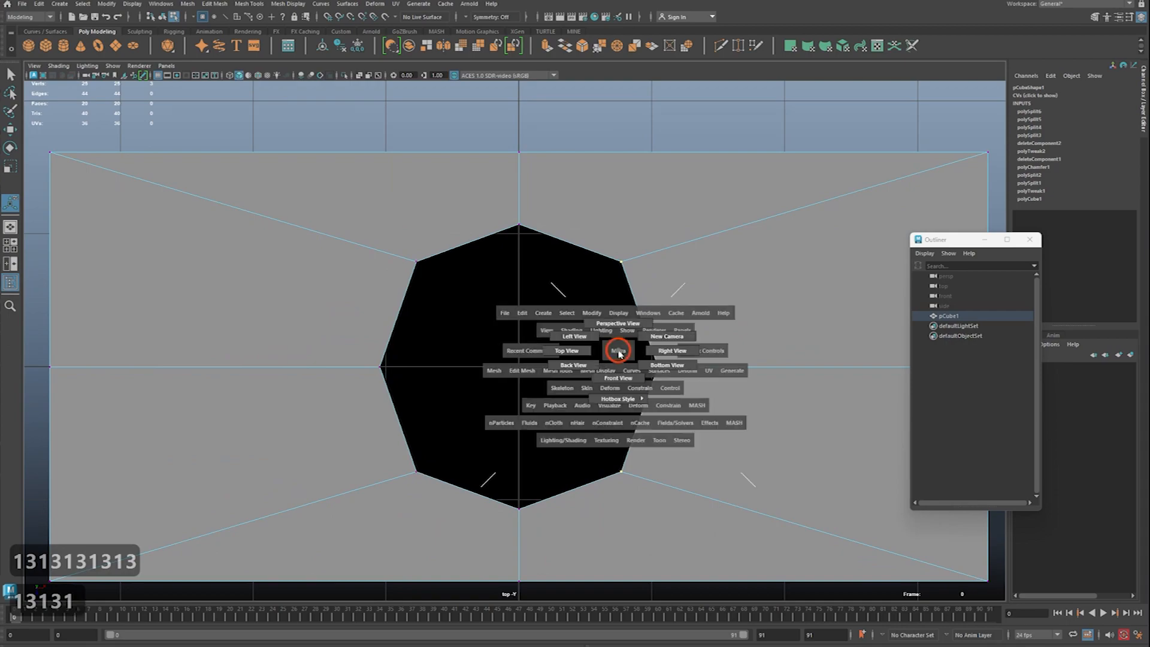
{"action": "left_click_drag", "start_coordinate": [618, 352], "coordinate": [617, 320]}
{"action": "right_click_drag", "start_coordinate": [629, 340], "coordinate": [462, 353], "text": "alt"}
{"action": "left_click_drag", "start_coordinate": [461, 353], "coordinate": [104, 297], "text": "alt"}
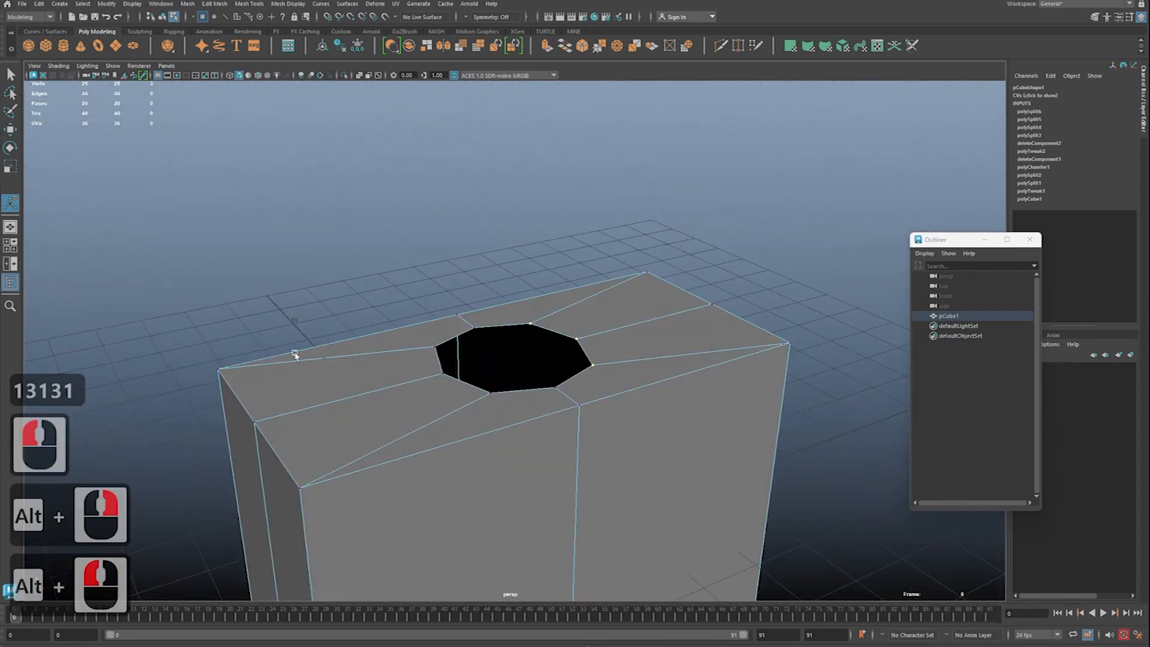
{"action": "right_click_drag", "start_coordinate": [295, 355], "coordinate": [383, 348], "text": "alt"}
{"action": "left_click_drag", "start_coordinate": [503, 340], "coordinate": [485, 390], "text": "alt"}
{"action": "key", "text": "q"}
{"action": "right_click_drag", "start_coordinate": [611, 365], "coordinate": [611, 330]}
{"action": "double_click", "coordinate": [607, 376]}
{"action": "key", "text": "w"}
{"action": "key", "text": "r"}
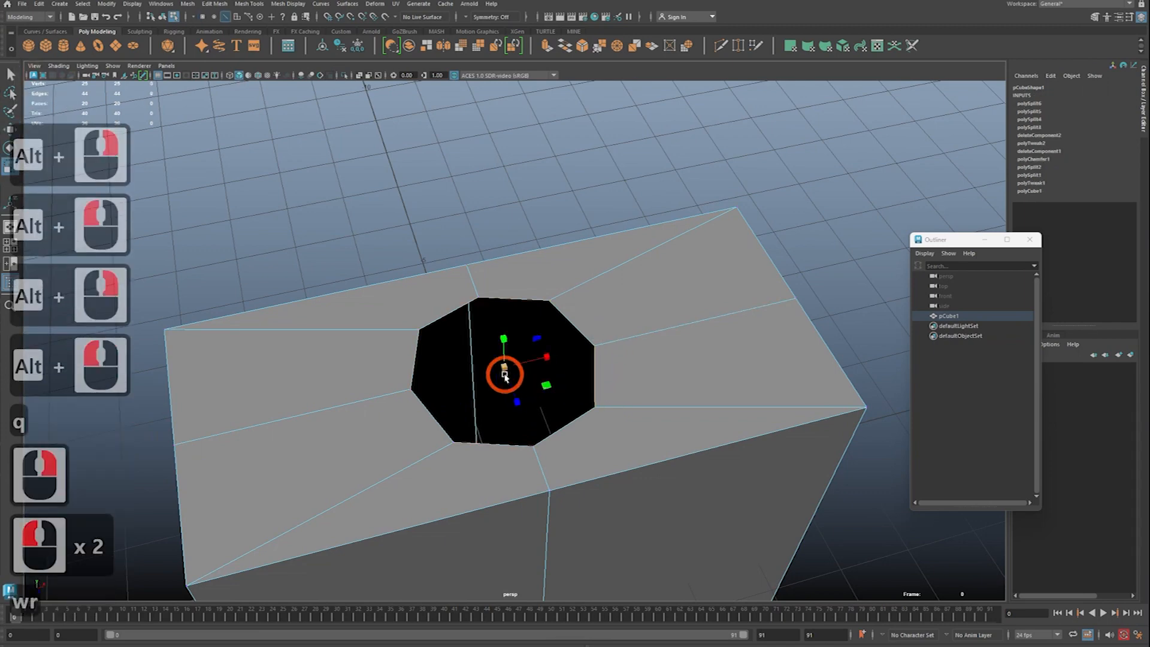
{"action": "left_click_drag", "start_coordinate": [505, 375], "coordinate": [493, 377]}
Step: Extrude the hole's border edges and raise them straight up to form a tall neck on the box
{"action": "key", "text": "q"}
{"action": "left_click_drag", "start_coordinate": [649, 332], "coordinate": [621, 303], "text": "alt"}
{"action": "right_click_drag", "start_coordinate": [631, 254], "coordinate": [630, 274], "text": "shift"}
{"action": "key", "text": "w"}
{"action": "left_click_drag", "start_coordinate": [516, 362], "coordinate": [490, 299], "text": "alt"}
{"action": "middle_click_drag", "start_coordinate": [491, 314], "coordinate": [500, 341], "text": "alt"}
{"action": "right_click_drag", "start_coordinate": [501, 342], "coordinate": [512, 350], "text": "alt"}
{"action": "left_click_drag", "start_coordinate": [515, 353], "coordinate": [578, 345], "text": "alt"}
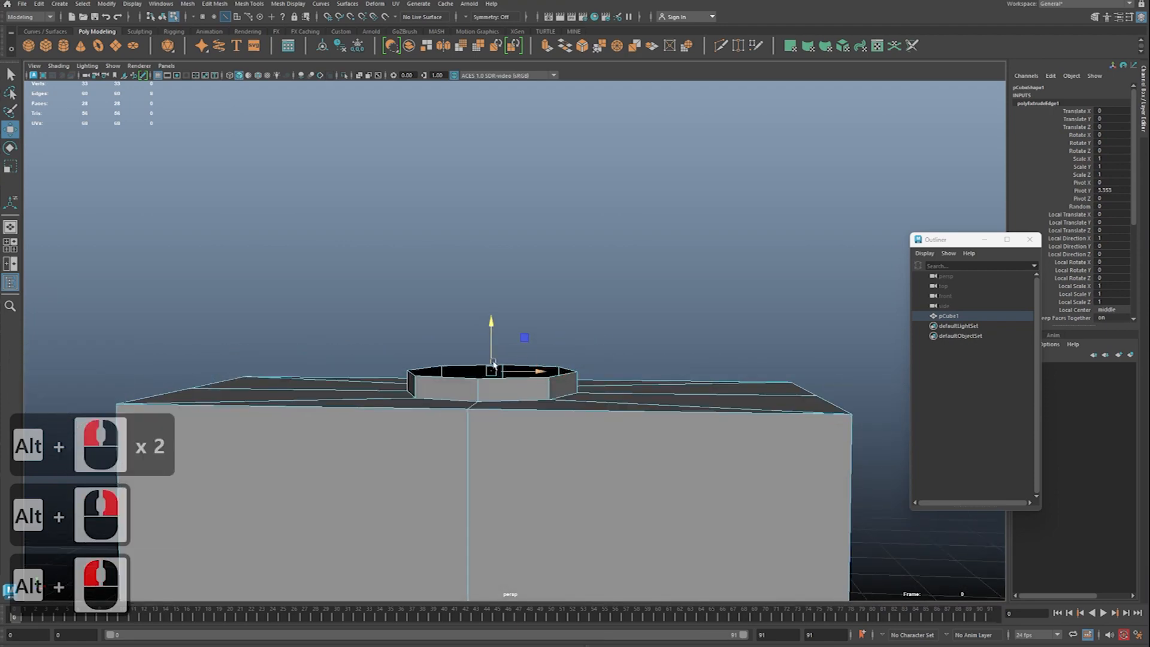
{"action": "left_click_drag", "start_coordinate": [491, 343], "coordinate": [540, 273]}
Step: Extrude the neck's upper border edges again and scale them in to the centre to cap it
{"action": "middle_click_drag", "start_coordinate": [541, 272], "coordinate": [547, 289], "text": "alt"}
{"action": "right_click_drag", "start_coordinate": [547, 289], "coordinate": [559, 303], "text": "alt"}
{"action": "left_click_drag", "start_coordinate": [559, 303], "coordinate": [552, 296], "text": "alt"}
{"action": "right_click_drag", "start_coordinate": [654, 206], "coordinate": [663, 235], "text": "shift"}
{"action": "key", "text": "w"}
{"action": "key", "text": "r"}
{"action": "left_click_drag", "start_coordinate": [498, 249], "coordinate": [371, 262]}
{"action": "key", "text": "f"}
Step: Examine the neck's cap and the centre where its edges converge
{"action": "left_click_drag", "start_coordinate": [590, 336], "coordinate": [547, 337], "text": "alt"}
{"action": "right_click_drag", "start_coordinate": [566, 341], "coordinate": [656, 354], "text": "alt"}
{"action": "left_click_drag", "start_coordinate": [520, 339], "coordinate": [515, 341], "text": "alt"}
{"action": "left_click", "coordinate": [513, 340]}
{"action": "key", "text": "f"}
{"action": "left_click_drag", "start_coordinate": [676, 380], "coordinate": [590, 414], "text": "alt"}
{"action": "right_click_drag", "start_coordinate": [590, 413], "coordinate": [535, 422], "text": "alt"}
{"action": "left_click_drag", "start_coordinate": [535, 422], "coordinate": [443, 384], "text": "alt"}
{"action": "right_click_drag", "start_coordinate": [455, 385], "coordinate": [794, 392], "text": "alt"}
{"action": "right_click_drag", "start_coordinate": [629, 407], "coordinate": [678, 414], "text": "alt"}
{"action": "left_click_drag", "start_coordinate": [678, 414], "coordinate": [695, 434], "text": "alt"}
{"action": "left_click", "coordinate": [520, 351]}
{"action": "right_click_drag", "start_coordinate": [629, 359], "coordinate": [539, 371], "text": "alt"}
{"action": "right_click_drag", "start_coordinate": [688, 400], "coordinate": [575, 389], "text": "alt"}
{"action": "middle_click_drag", "start_coordinate": [614, 378], "coordinate": [595, 313], "text": "alt"}
{"action": "left_click_drag", "start_coordinate": [595, 313], "coordinate": [590, 371], "text": "alt"}
Step: Switch the model back to object mode and clear the selection
{"action": "key", "text": "q"}
{"action": "left_click", "coordinate": [626, 289]}
{"action": "right_click_drag", "start_coordinate": [593, 378], "coordinate": [626, 353]}
{"action": "right_click_drag", "start_coordinate": [623, 354], "coordinate": [584, 354], "text": "alt"}
{"action": "left_click_drag", "start_coordinate": [584, 355], "coordinate": [530, 330], "text": "alt"}
{"action": "left_click", "coordinate": [635, 350]}
{"action": "right_click_drag", "start_coordinate": [629, 352], "coordinate": [575, 356], "text": "alt"}
{"action": "middle_click_drag", "start_coordinate": [588, 367], "coordinate": [590, 293], "text": "alt"}
{"action": "right_click_drag", "start_coordinate": [590, 294], "coordinate": [545, 291], "text": "alt"}
{"action": "left_click_drag", "start_coordinate": [503, 283], "coordinate": [728, 289], "text": "alt"}
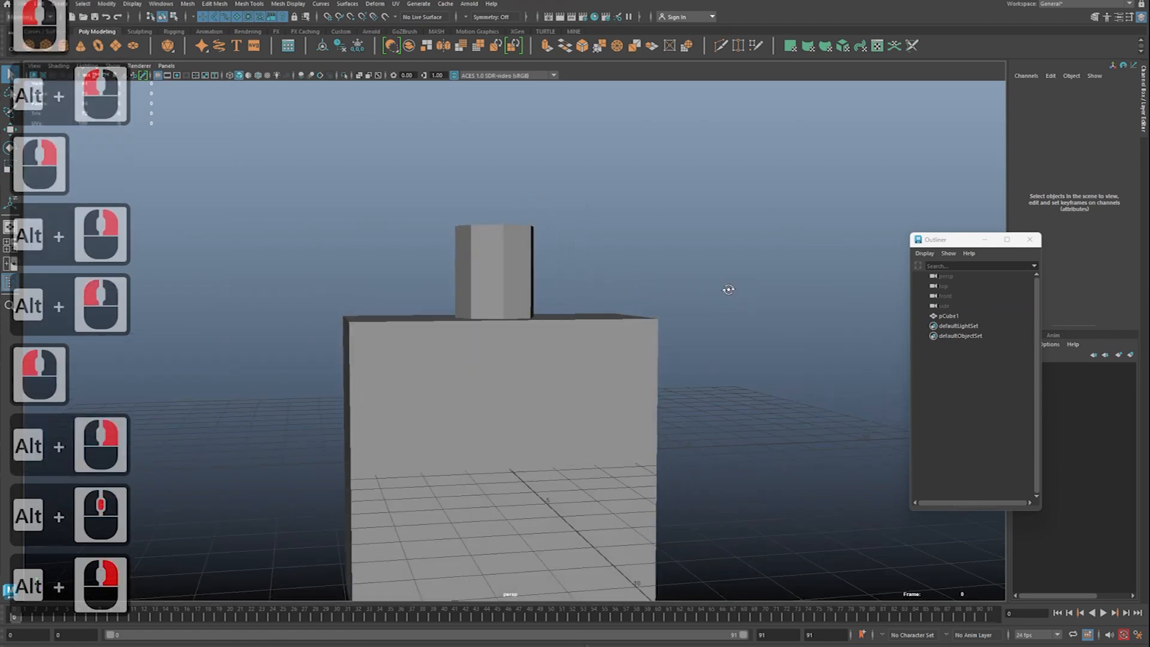
{"action": "left_click_drag", "start_coordinate": [672, 347], "coordinate": [547, 303], "text": "alt"}
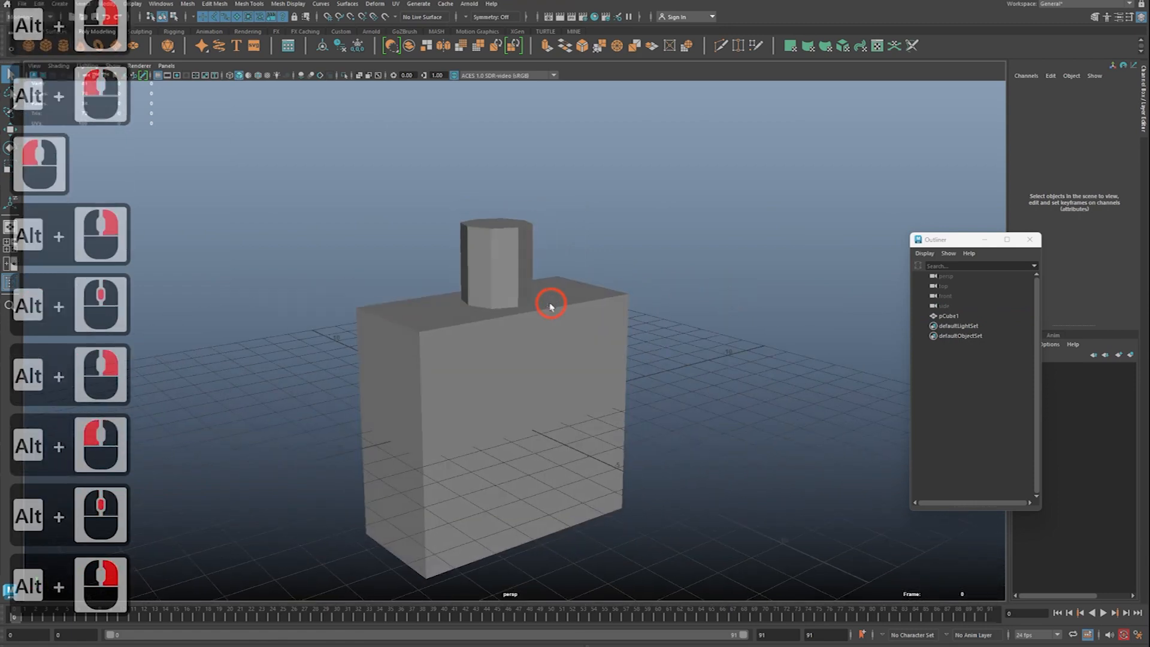
Step: Select the box with its neck, preview it smoothed, and return to the unsmoothed display
{"action": "left_click", "coordinate": [577, 303]}
{"action": "key", "text": "3"}
{"action": "key", "text": "1"}
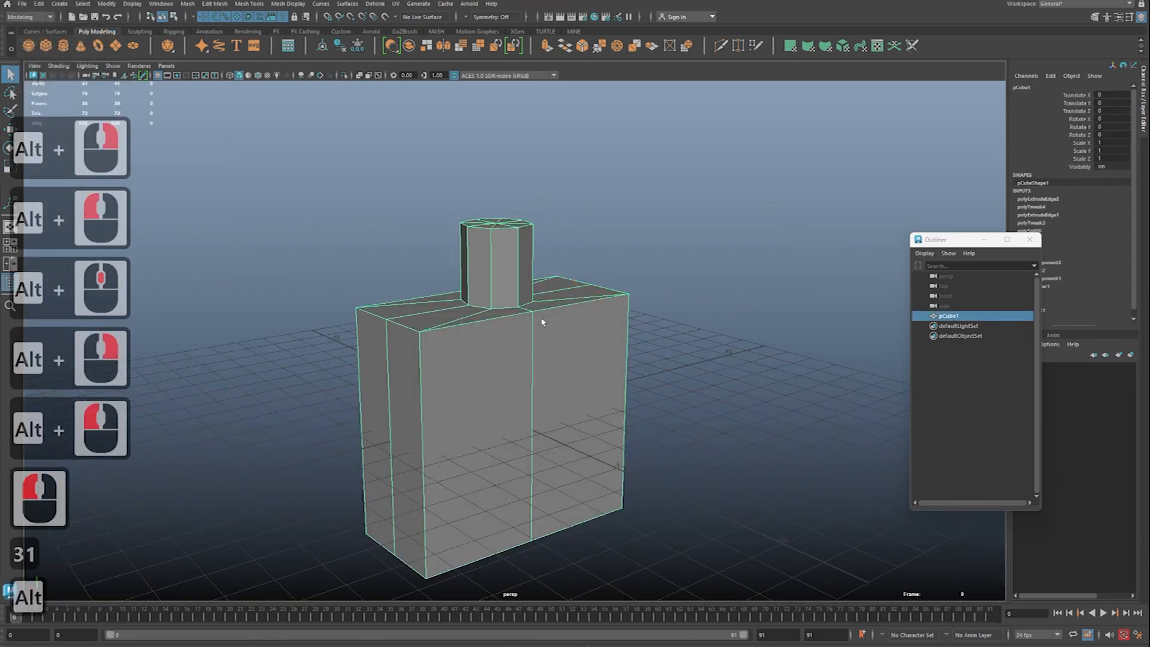
Step: Examine the lower part of the neck where it meets the box's top
{"action": "middle_click_drag", "start_coordinate": [511, 313], "coordinate": [513, 330], "text": "alt"}
{"action": "right_click_drag", "start_coordinate": [512, 329], "coordinate": [519, 336], "text": "alt"}
{"action": "left_click_drag", "start_coordinate": [518, 336], "coordinate": [470, 336], "text": "alt"}
{"action": "middle_click_drag", "start_coordinate": [470, 336], "coordinate": [455, 377], "text": "alt"}
{"action": "right_click_drag", "start_coordinate": [455, 377], "coordinate": [619, 383], "text": "alt"}
{"action": "middle_click_drag", "start_coordinate": [554, 371], "coordinate": [617, 378], "text": "alt"}
{"action": "right_click_drag", "start_coordinate": [616, 379], "coordinate": [642, 379], "text": "alt"}
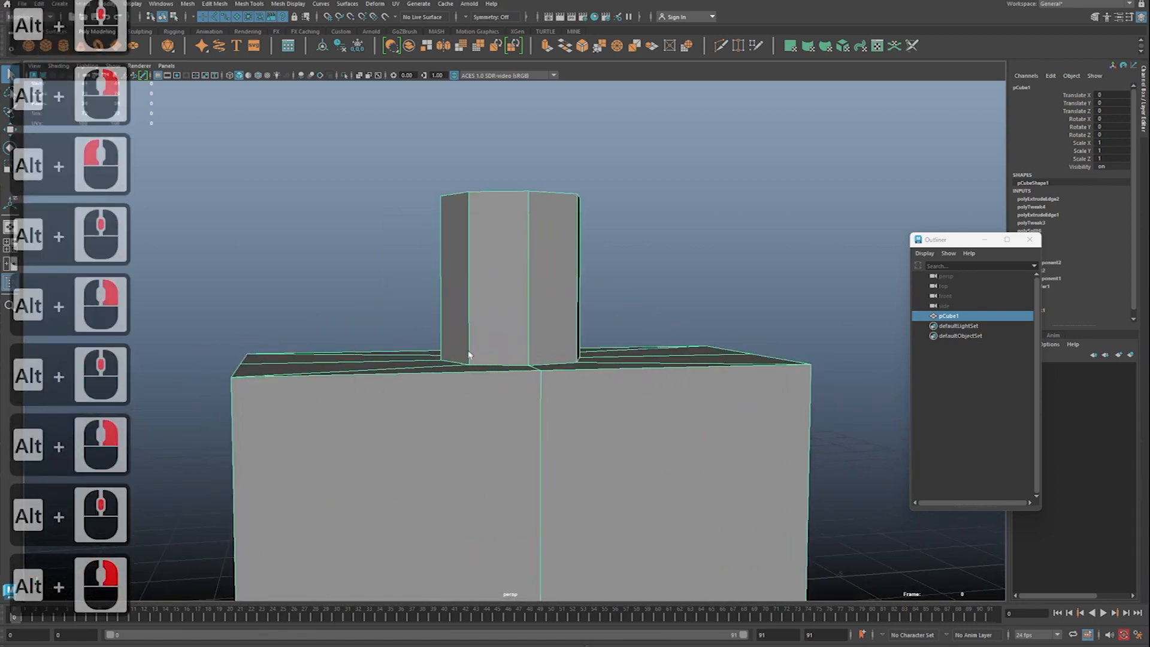
{"action": "left_click_drag", "start_coordinate": [469, 354], "coordinate": [473, 351], "text": "alt"}
{"action": "key", "text": "ctrl+2"}
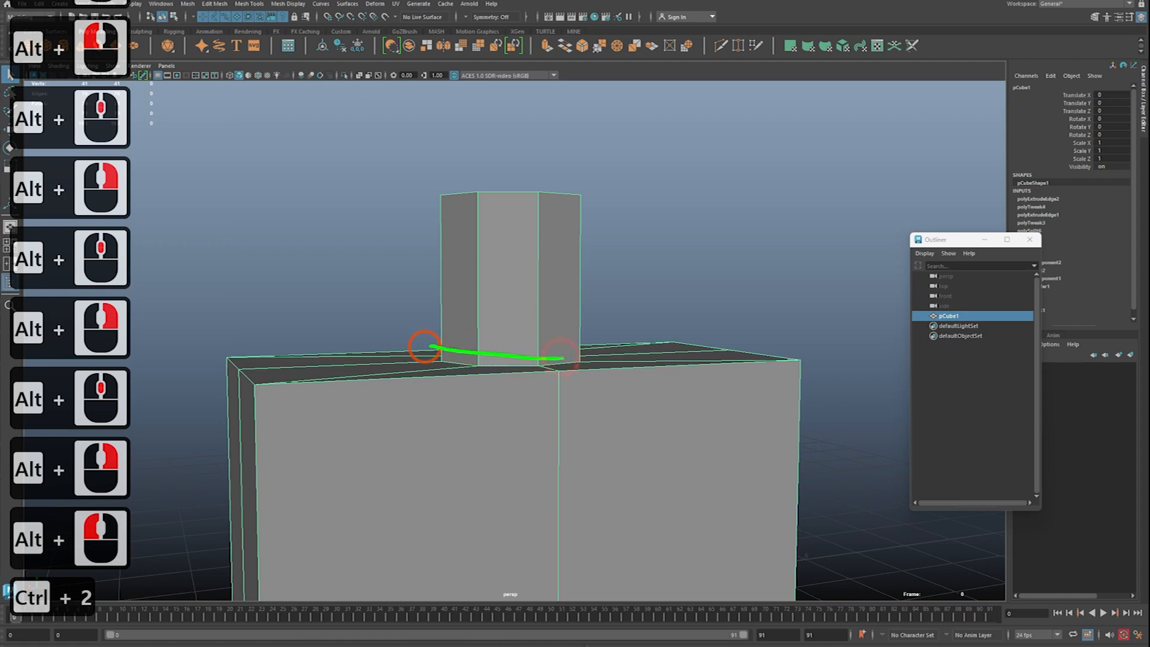
{"action": "left_click_drag", "start_coordinate": [424, 346], "coordinate": [423, 347]}
{"action": "key", "text": "Escape"}
Step: Insert an edge loop around the neck just above its base with Multi-Cut
{"action": "right_click_drag", "start_coordinate": [552, 289], "coordinate": [484, 290], "text": "shift"}
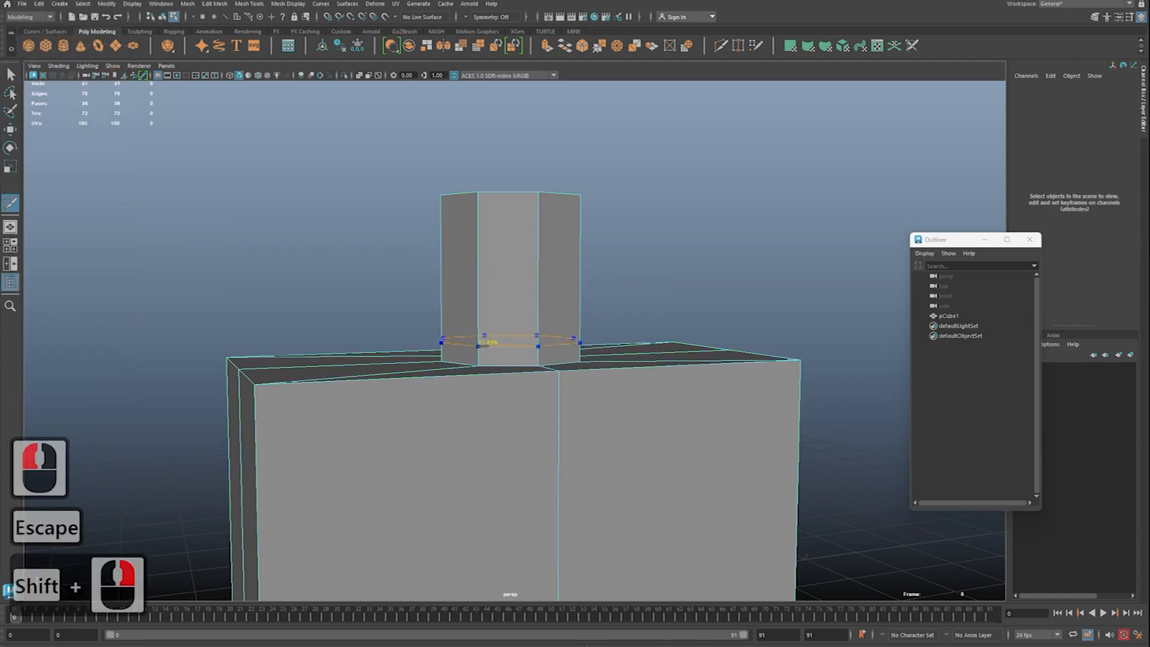
{"action": "left_click", "coordinate": [478, 358], "text": "ctrl"}
{"action": "middle_click_drag", "start_coordinate": [557, 367], "coordinate": [564, 386], "text": "alt"}
{"action": "right_click_drag", "start_coordinate": [564, 386], "coordinate": [653, 371], "text": "alt"}
{"action": "left_click_drag", "start_coordinate": [653, 371], "coordinate": [336, 387], "text": "alt"}
{"action": "key", "text": "q"}
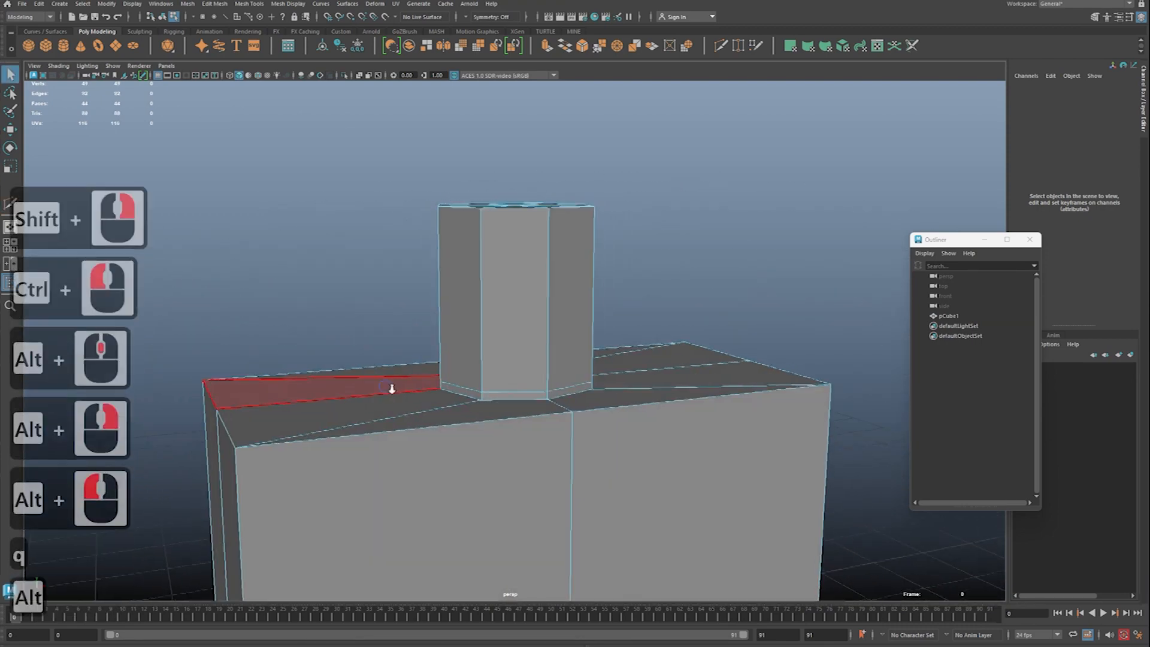
Step: Extract the neck's side and cap faces above the base edge loop as a separate piece
{"action": "right_click_drag", "start_coordinate": [383, 389], "coordinate": [608, 419], "text": "alt"}
{"action": "middle_click_drag", "start_coordinate": [608, 419], "coordinate": [564, 411], "text": "alt"}
{"action": "right_click_drag", "start_coordinate": [565, 411], "coordinate": [569, 407], "text": "alt"}
{"action": "left_click_drag", "start_coordinate": [569, 408], "coordinate": [530, 340], "text": "alt"}
{"action": "right_click_drag", "start_coordinate": [527, 272], "coordinate": [529, 300]}
{"action": "left_click", "coordinate": [526, 298]}
{"action": "double_click", "coordinate": [447, 279], "text": "shift"}
{"action": "right_click_drag", "start_coordinate": [447, 279], "coordinate": [431, 270], "text": "alt"}
{"action": "mouse_move", "coordinate": [431, 270]}
{"action": "left_mouse_down", "text": "alt"}
{"action": "mouse_move", "coordinate": [418, 290]}
{"action": "mouse_move", "coordinate": [521, 193]}
{"action": "left_mouse_up", "text": "alt"}
{"action": "key", "text": "Tab"}
{"action": "key", "text": "Tab"}
{"action": "left_click", "coordinate": [526, 194]}
{"action": "mouse_move", "coordinate": [639, 233]}
{"action": "left_mouse_down", "text": "alt"}
{"action": "mouse_move", "coordinate": [486, 251]}
{"action": "mouse_move", "coordinate": [287, 221]}
{"action": "mouse_move", "coordinate": [667, 226]}
{"action": "left_mouse_up", "text": "alt"}
{"action": "right_click_drag", "start_coordinate": [668, 222], "coordinate": [679, 273], "text": "shift"}
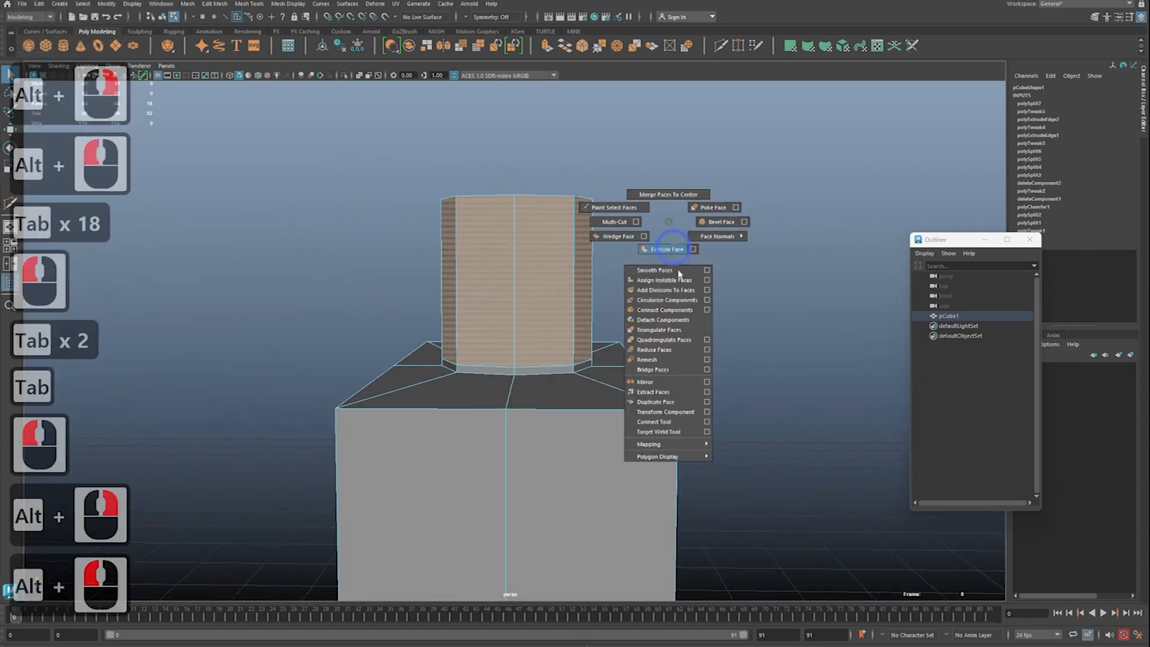
{"action": "right_click_drag", "start_coordinate": [678, 410], "coordinate": [673, 393], "text": "shift"}
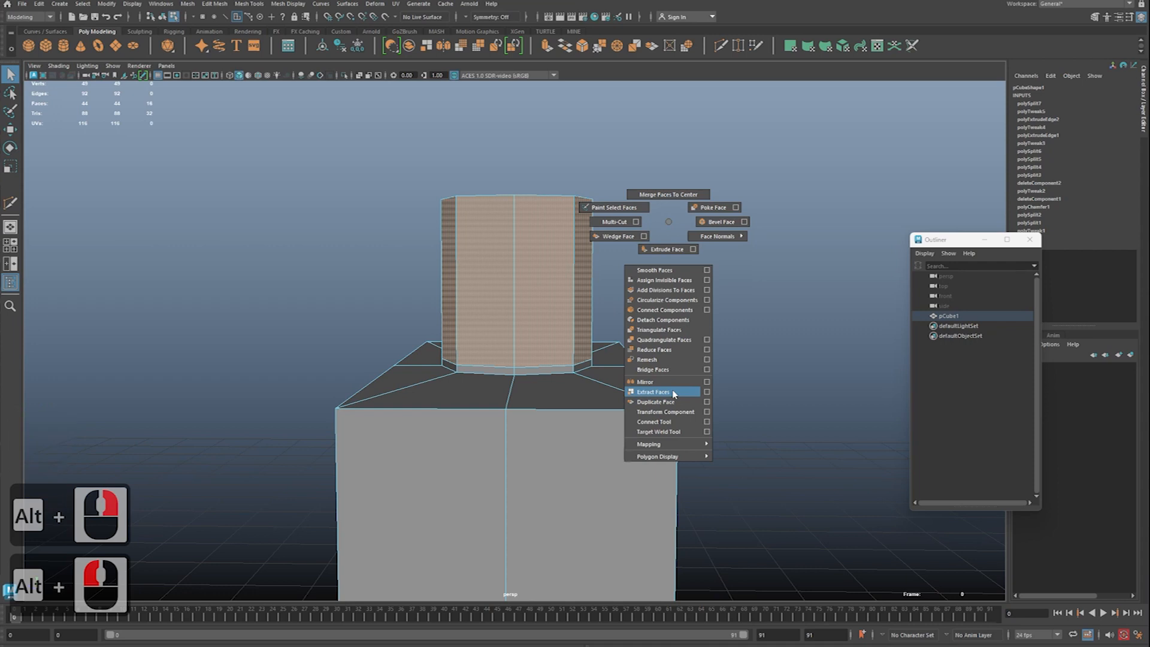
{"action": "right_click_drag", "start_coordinate": [674, 394], "coordinate": [672, 392], "text": "shift"}
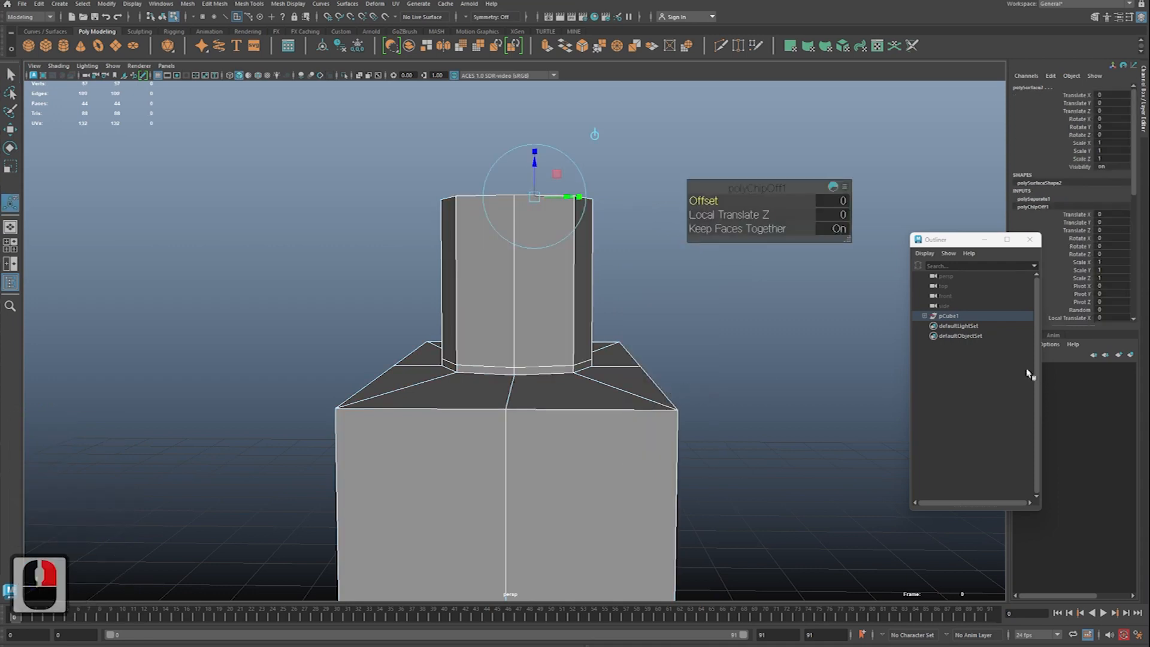
Step: Select both extracted pieces, polySurface1 and polySurface2, and delete their history
{"action": "left_click", "coordinate": [925, 315]}
{"action": "left_click_drag", "start_coordinate": [959, 326], "coordinate": [970, 337]}
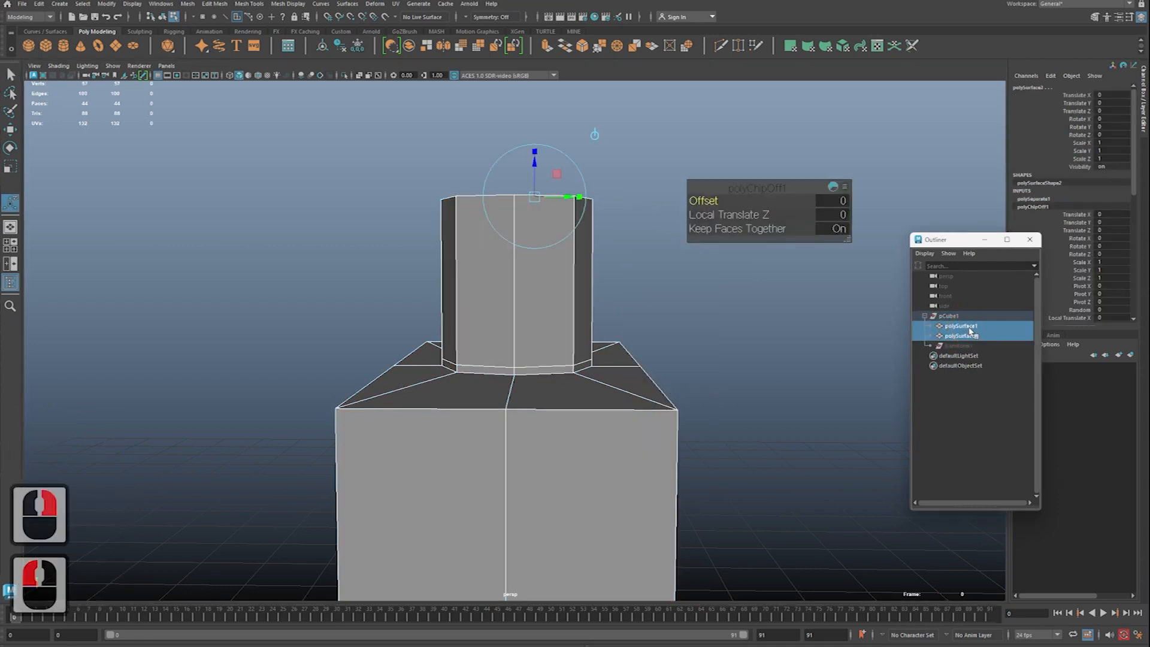
{"action": "right_click", "coordinate": [709, 301]}
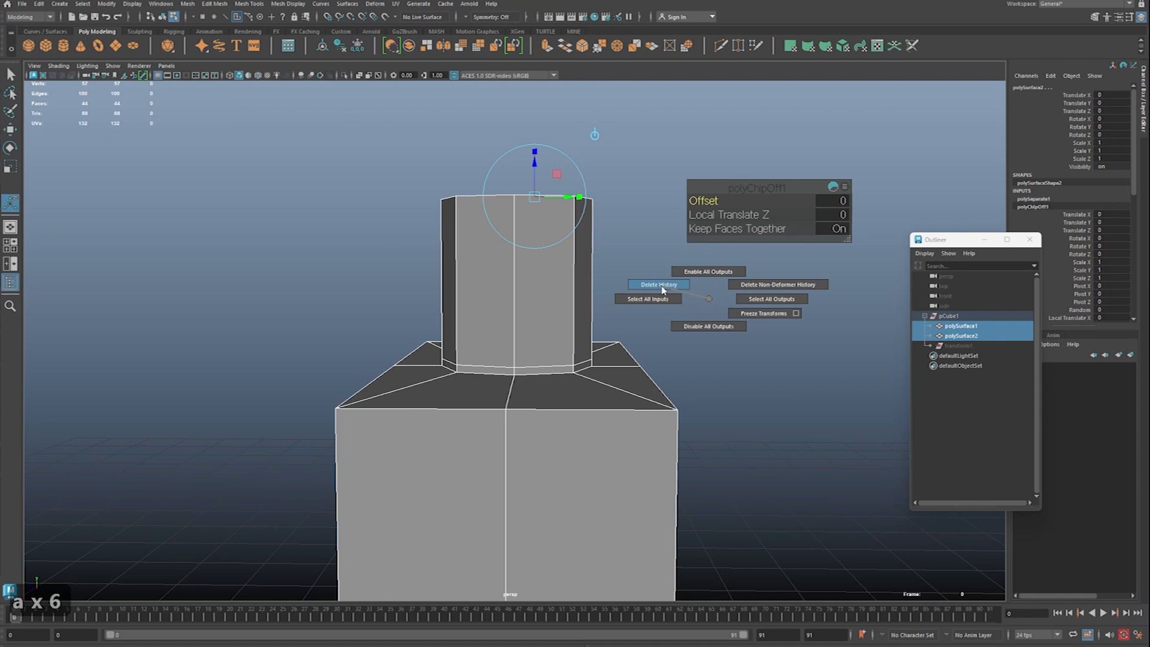
{"action": "left_click_drag", "start_coordinate": [662, 288], "coordinate": [661, 287]}
Step: Return to object mode and select the neck and body pieces in turn to check their separation
{"action": "left_click_drag", "start_coordinate": [701, 246], "coordinate": [610, 251], "text": "alt"}
{"action": "double_click", "coordinate": [561, 222]}
{"action": "right_click_drag", "start_coordinate": [562, 224], "coordinate": [635, 208]}
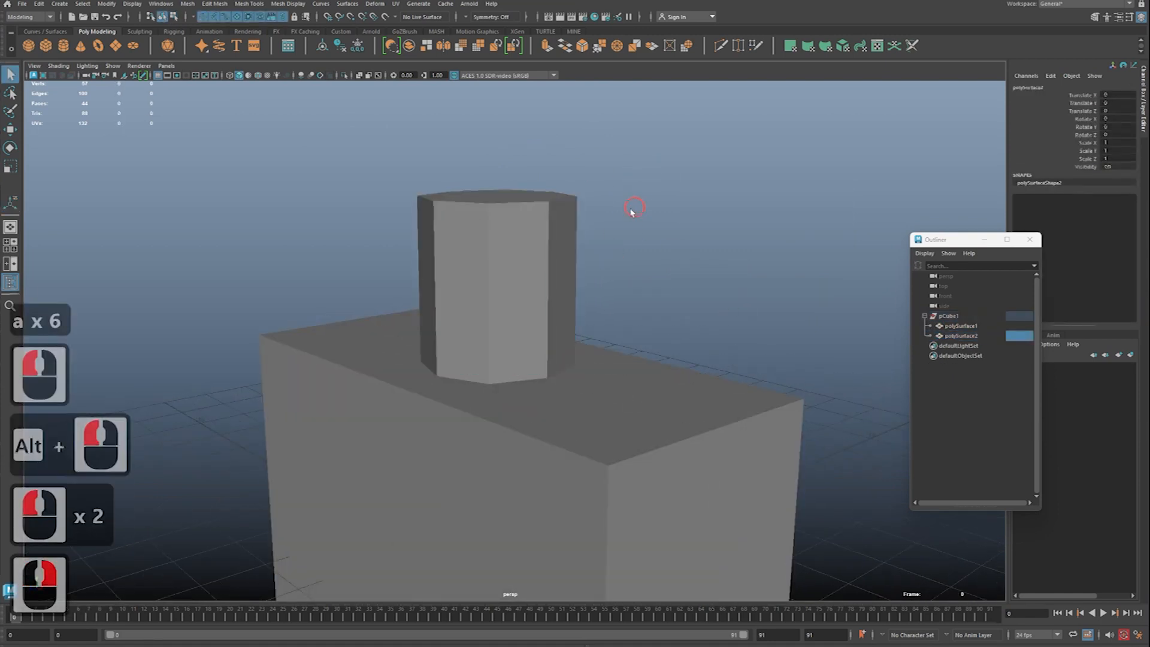
{"action": "left_click", "coordinate": [564, 241]}
{"action": "left_click", "coordinate": [598, 325]}
{"action": "left_click", "coordinate": [555, 325]}
{"action": "left_click", "coordinate": [578, 372]}
{"action": "left_click", "coordinate": [566, 333]}
{"action": "left_click", "coordinate": [579, 373]}
{"action": "left_click", "coordinate": [563, 335]}
{"action": "left_click", "coordinate": [578, 374]}
{"action": "left_click", "coordinate": [567, 337]}
{"action": "left_click", "coordinate": [590, 375]}
{"action": "left_click", "coordinate": [566, 338]}
{"action": "left_click", "coordinate": [586, 370]}
{"action": "left_click", "coordinate": [563, 341]}
{"action": "left_click", "coordinate": [568, 371]}
{"action": "left_click", "coordinate": [562, 344]}
{"action": "left_click", "coordinate": [567, 367]}
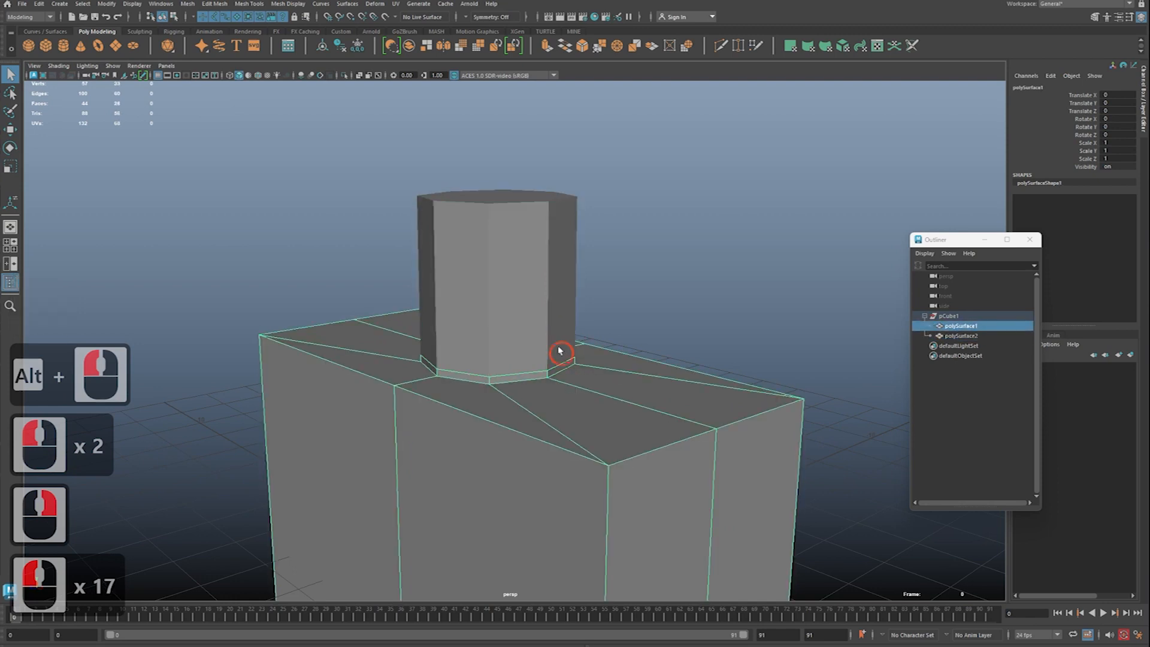
{"action": "left_click", "coordinate": [557, 386]}
{"action": "left_click", "coordinate": [552, 384]}
Step: Extract the narrow ring of faces at the neck's base from the body piece
{"action": "right_click_drag", "start_coordinate": [553, 384], "coordinate": [601, 370], "text": "alt"}
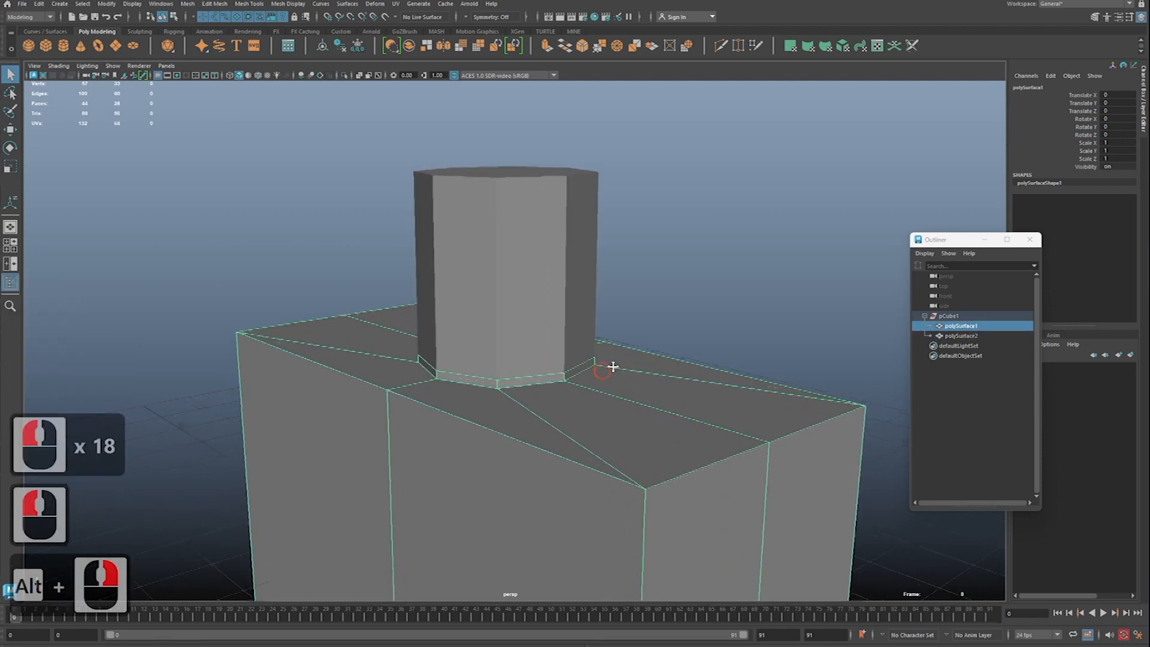
{"action": "middle_click_drag", "start_coordinate": [601, 370], "coordinate": [607, 379], "text": "alt"}
{"action": "right_click_drag", "start_coordinate": [607, 379], "coordinate": [648, 389], "text": "alt"}
{"action": "left_click_drag", "start_coordinate": [648, 389], "coordinate": [667, 373], "text": "alt"}
{"action": "key", "text": "q"}
{"action": "right_click_drag", "start_coordinate": [689, 302], "coordinate": [527, 359]}
{"action": "left_click", "coordinate": [600, 372]}
{"action": "double_click", "coordinate": [560, 377], "text": "shift"}
{"action": "left_click_drag", "start_coordinate": [527, 359], "coordinate": [905, 387], "text": "alt"}
{"action": "left_click_drag", "start_coordinate": [719, 341], "coordinate": [623, 336], "text": "alt"}
{"action": "right_click", "coordinate": [662, 295], "text": "shift"}
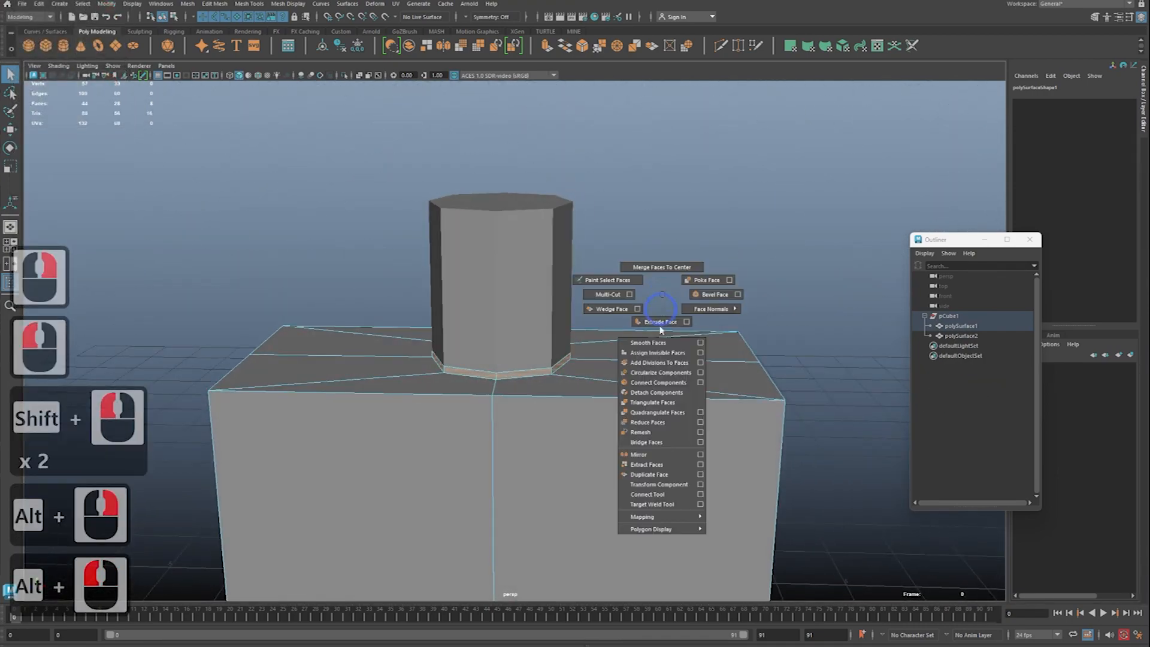
{"action": "left_click", "coordinate": [657, 468]}
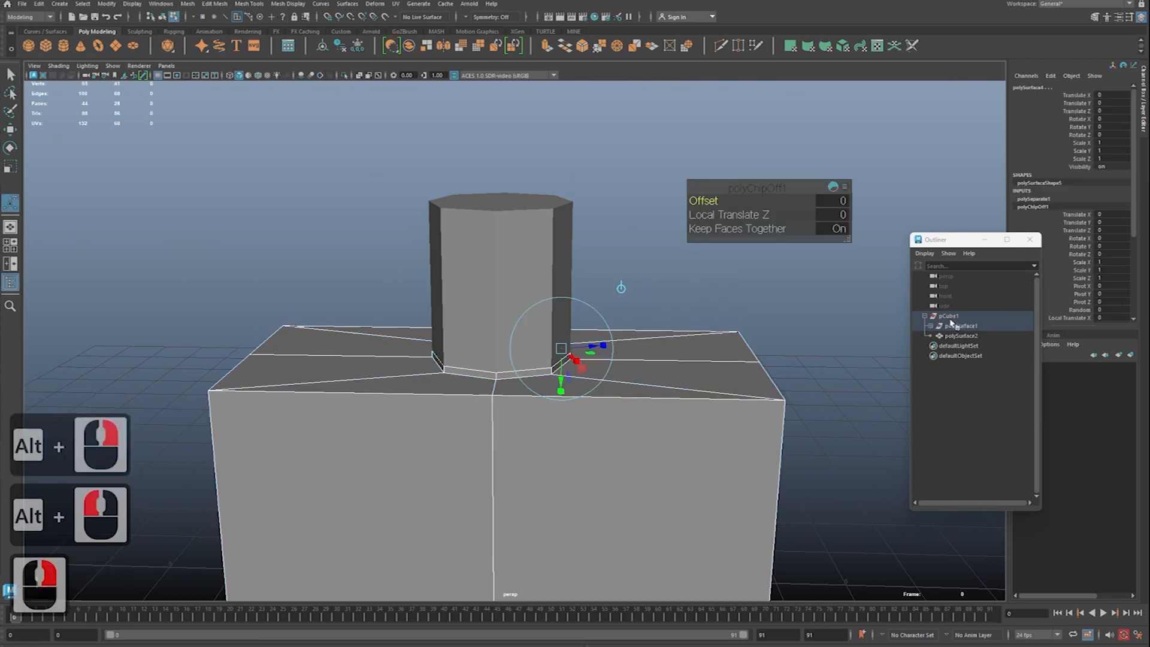
Step: Select the newly separated body and base ring, polySurface3 and polySurface4, and delete their history
{"action": "left_click", "coordinate": [931, 325]}
{"action": "left_click", "coordinate": [965, 335]}
{"action": "left_click", "coordinate": [966, 346], "text": "shift"}
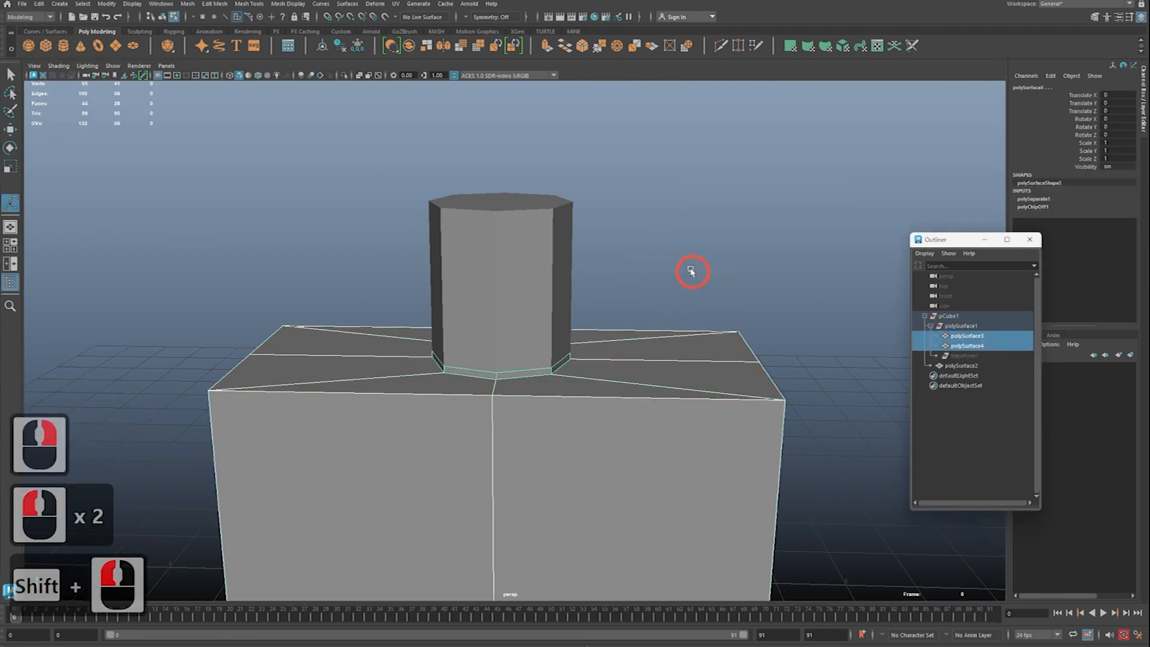
{"action": "right_click", "coordinate": [701, 202], "text": "shift"}
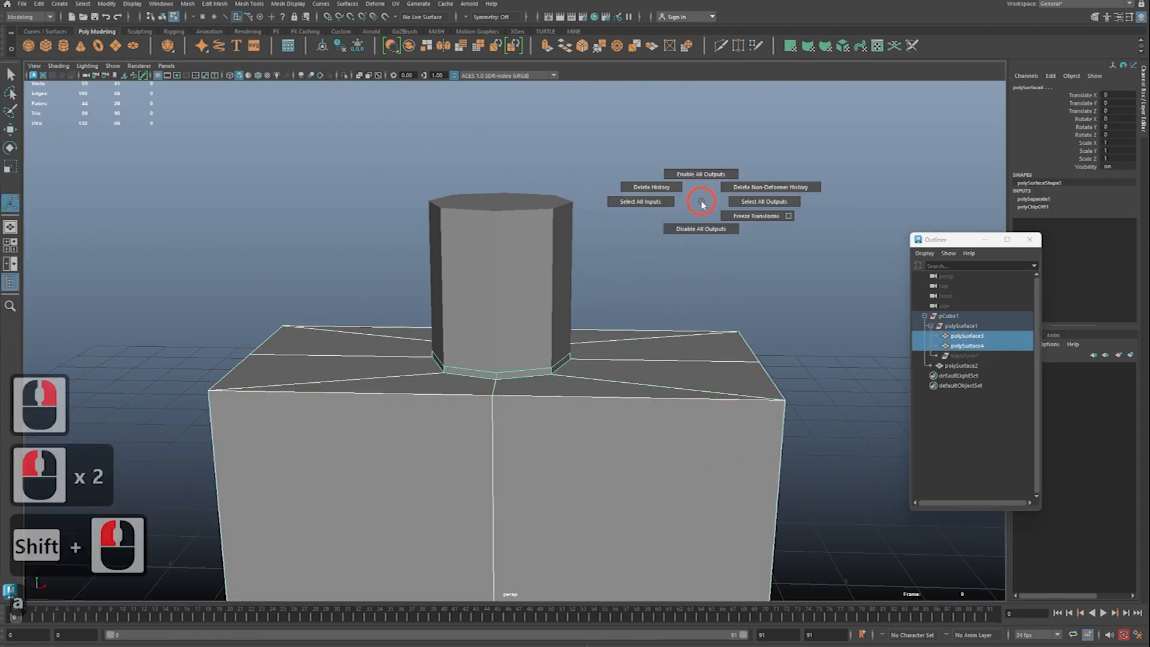
{"action": "left_click", "coordinate": [659, 191]}
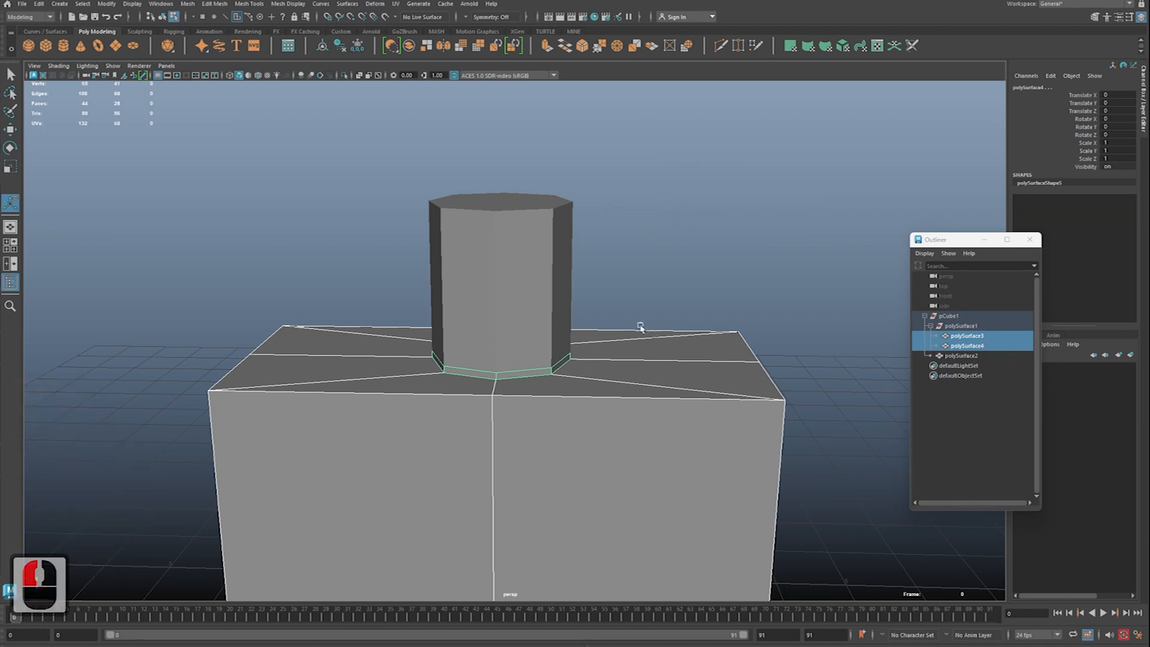
Step: Return to object mode and select the body, base ring and neck in turn to check the separate pieces
{"action": "left_click", "coordinate": [553, 279]}
{"action": "right_click_drag", "start_coordinate": [627, 275], "coordinate": [755, 172]}
{"action": "left_click", "coordinate": [752, 174]}
{"action": "left_click", "coordinate": [527, 344]}
{"action": "left_click", "coordinate": [522, 372]}
{"action": "left_click", "coordinate": [531, 378]}
{"action": "left_click", "coordinate": [531, 377]}
{"action": "left_click", "coordinate": [531, 377]}
{"action": "left_click", "coordinate": [542, 367]}
{"action": "left_click", "coordinate": [541, 368]}
{"action": "left_click", "coordinate": [536, 362]}
{"action": "left_click", "coordinate": [536, 362]}
{"action": "left_click", "coordinate": [531, 374]}
{"action": "left_click", "coordinate": [529, 374]}
{"action": "left_click", "coordinate": [515, 377]}
Step: In wireframe display, scale the body's hole border edges slightly inward and extrude them upward inside the neck
{"action": "middle_click_drag", "start_coordinate": [521, 378], "coordinate": [605, 373], "text": "alt"}
{"action": "right_click_drag", "start_coordinate": [649, 382], "coordinate": [709, 389], "text": "alt"}
{"action": "middle_click_drag", "start_coordinate": [682, 399], "coordinate": [638, 365], "text": "alt"}
{"action": "key", "text": "4"}
{"action": "right_click_drag", "start_coordinate": [627, 369], "coordinate": [695, 395], "text": "alt"}
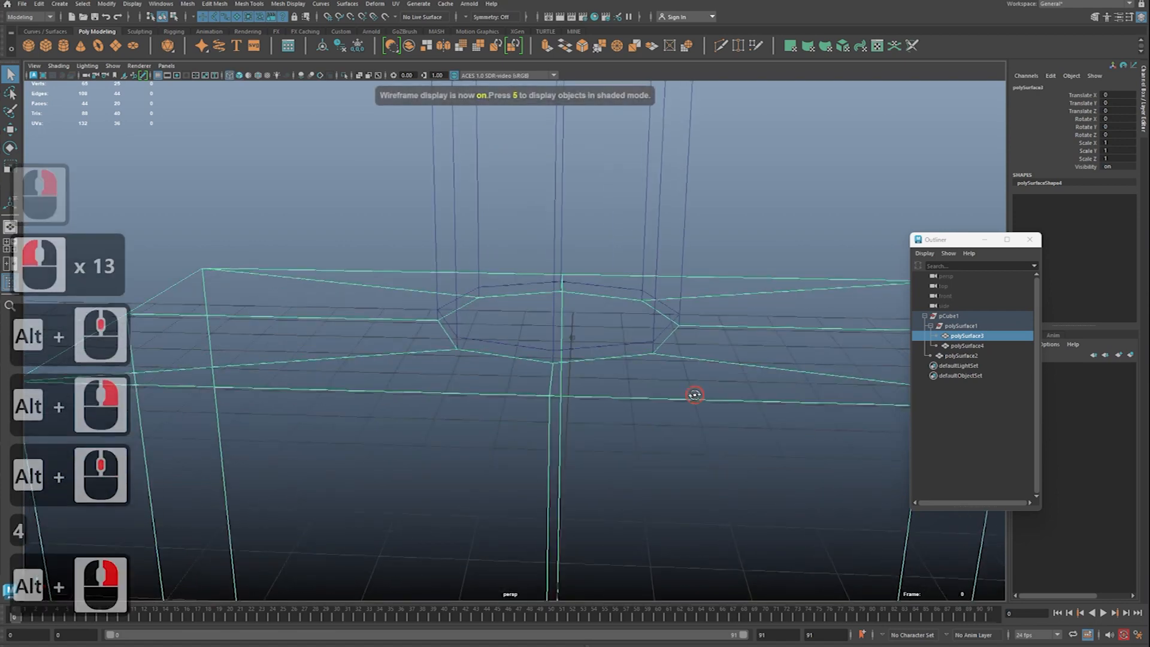
{"action": "left_click_drag", "start_coordinate": [695, 395], "coordinate": [700, 400], "text": "alt"}
{"action": "left_click", "coordinate": [731, 365]}
{"action": "right_click_drag", "start_coordinate": [732, 364], "coordinate": [739, 293]}
{"action": "double_click", "coordinate": [622, 363]}
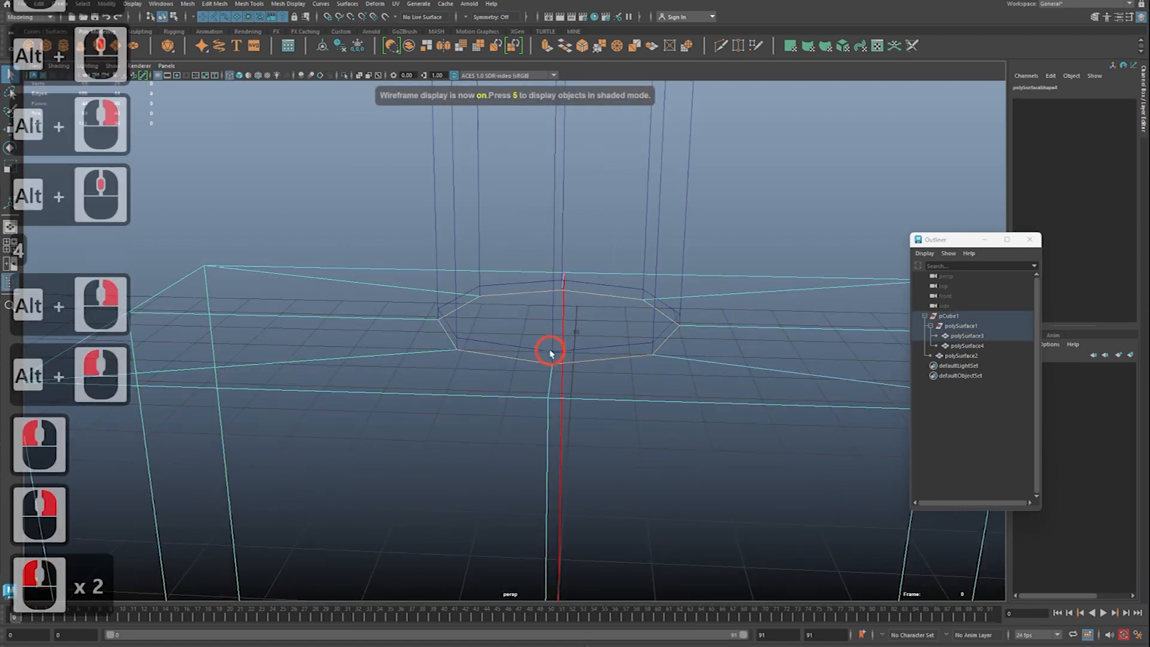
{"action": "key", "text": "w"}
{"action": "left_click_drag", "start_coordinate": [542, 328], "coordinate": [537, 328]}
{"action": "right_click_drag", "start_coordinate": [749, 224], "coordinate": [750, 255], "text": "shift"}
{"action": "key", "text": "w"}
{"action": "left_click_drag", "start_coordinate": [559, 281], "coordinate": [566, 240]}
Step: Insert two edge loops around the collar rising from the body's hole with Multi-Cut
{"action": "right_click_drag", "start_coordinate": [755, 224], "coordinate": [710, 224], "text": "shift"}
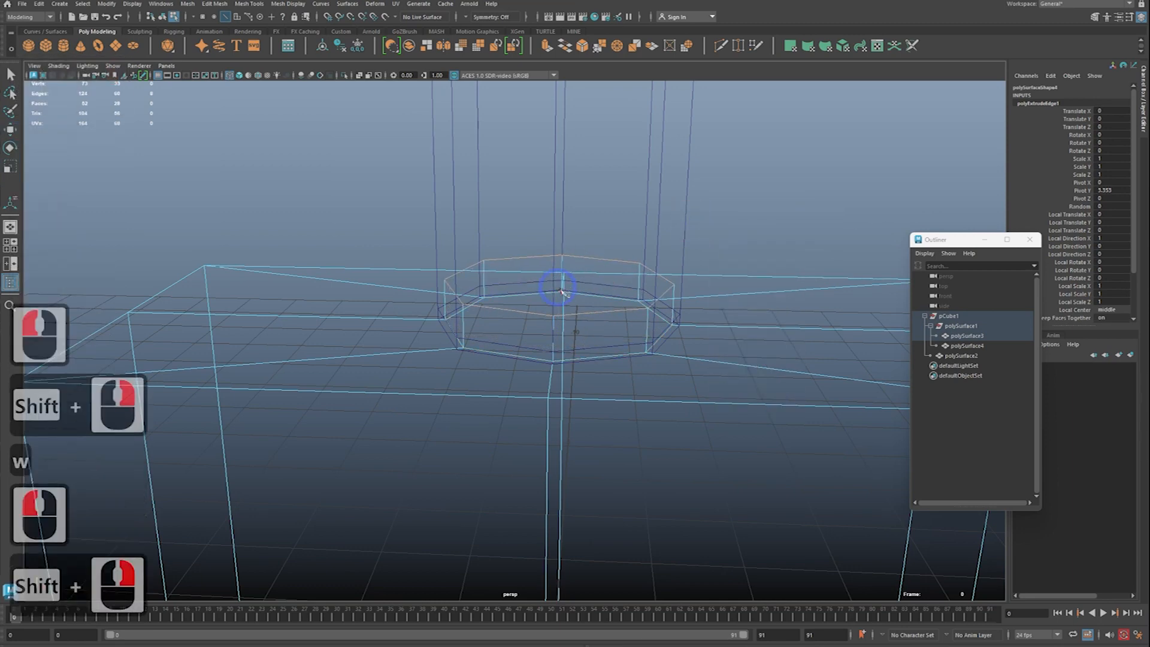
{"action": "left_click_drag", "start_coordinate": [562, 282], "coordinate": [581, 264], "text": "alt"}
{"action": "left_click", "coordinate": [573, 310], "text": "ctrl"}
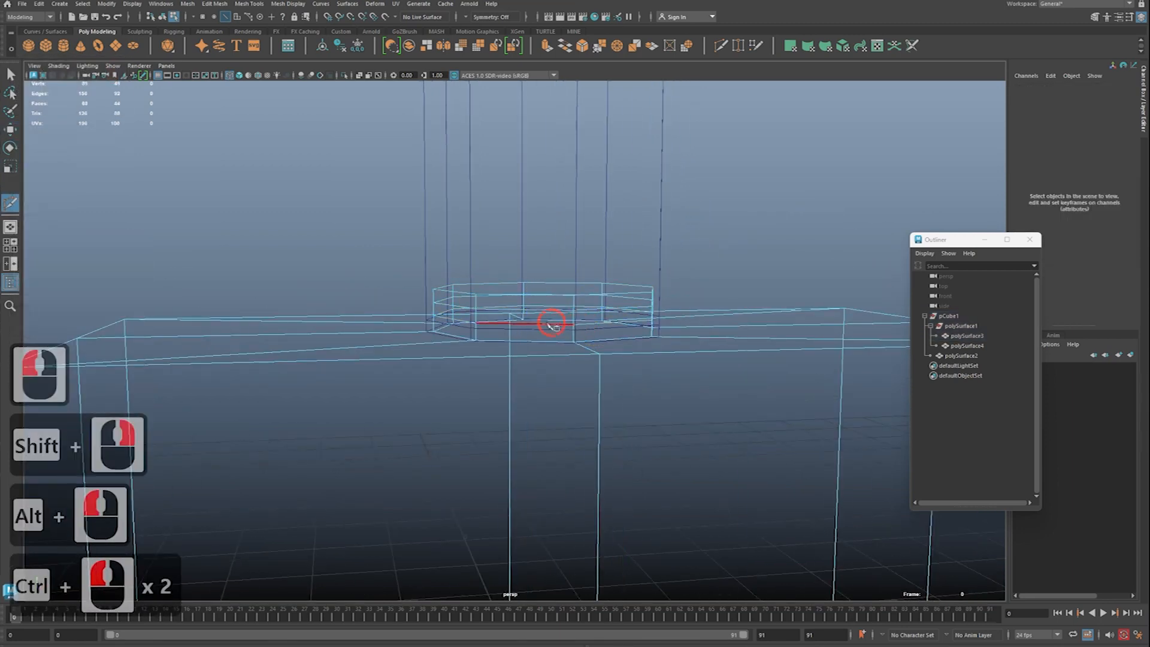
{"action": "key", "text": "q"}
Step: Select the collar's two inner edge loops and bevel them into narrow face bands
{"action": "right_click_drag", "start_coordinate": [481, 325], "coordinate": [480, 313]}
{"action": "double_click", "coordinate": [482, 311]}
{"action": "double_click", "coordinate": [499, 324], "text": "shift"}
{"action": "left_click_drag", "start_coordinate": [506, 318], "coordinate": [610, 303], "text": "alt"}
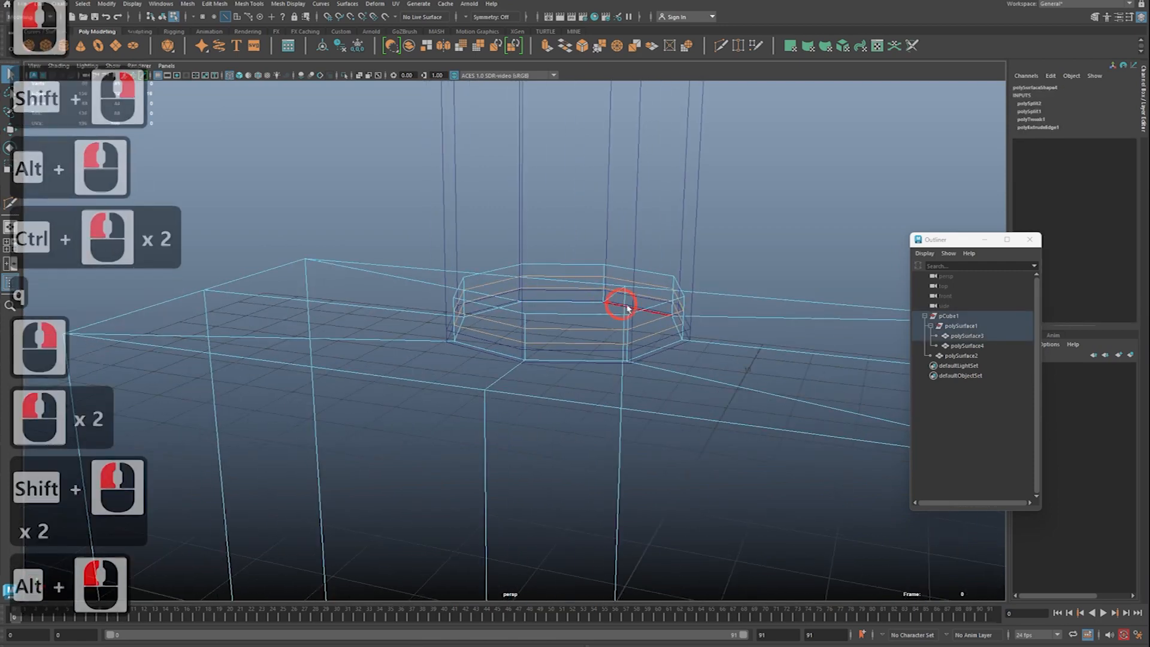
{"action": "key", "text": "5"}
{"action": "key", "text": "4"}
{"action": "left_click_drag", "start_coordinate": [682, 267], "coordinate": [689, 258], "text": "alt"}
{"action": "right_click_drag", "start_coordinate": [716, 243], "coordinate": [729, 246], "text": "shift"}
{"action": "middle_click_drag", "start_coordinate": [629, 277], "coordinate": [587, 289], "text": "alt"}
{"action": "right_click_drag", "start_coordinate": [587, 289], "coordinate": [656, 302], "text": "alt"}
{"action": "middle_click_drag", "start_coordinate": [656, 301], "coordinate": [584, 322], "text": "alt"}
{"action": "right_click_drag", "start_coordinate": [584, 323], "coordinate": [666, 325], "text": "alt"}
{"action": "key", "text": "q"}
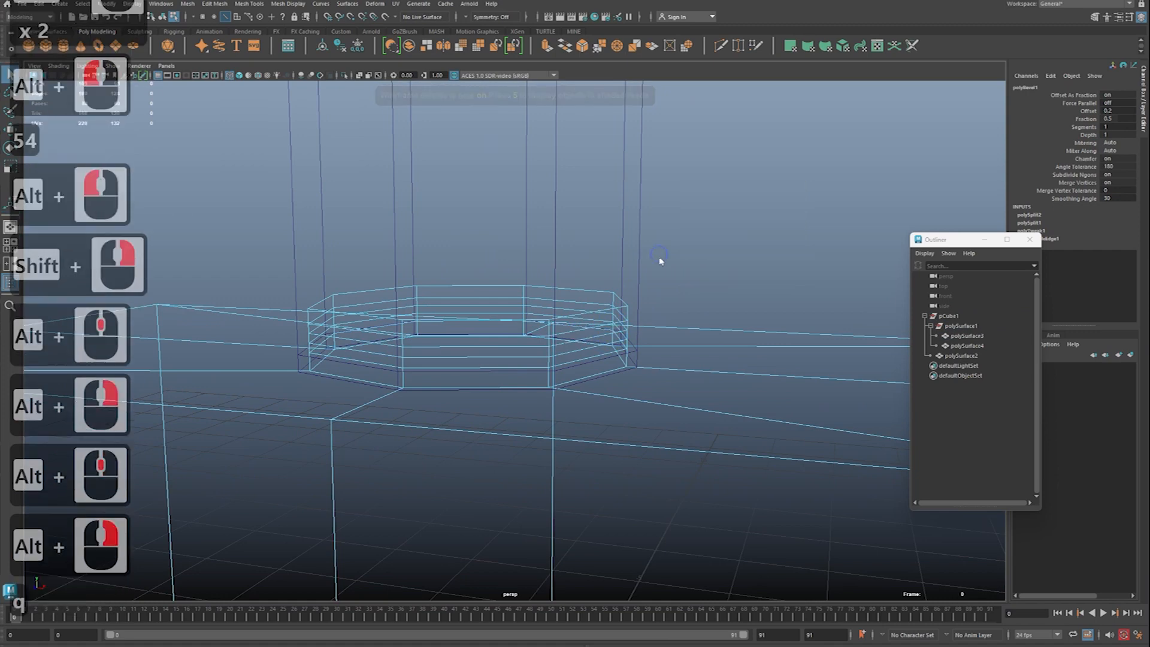
Step: Extrude the two narrow face bands around the collar outward to form thread-like ridges
{"action": "right_click_drag", "start_coordinate": [659, 257], "coordinate": [657, 280]}
{"action": "left_click", "coordinate": [606, 332]}
{"action": "double_click", "coordinate": [542, 340], "text": "shift"}
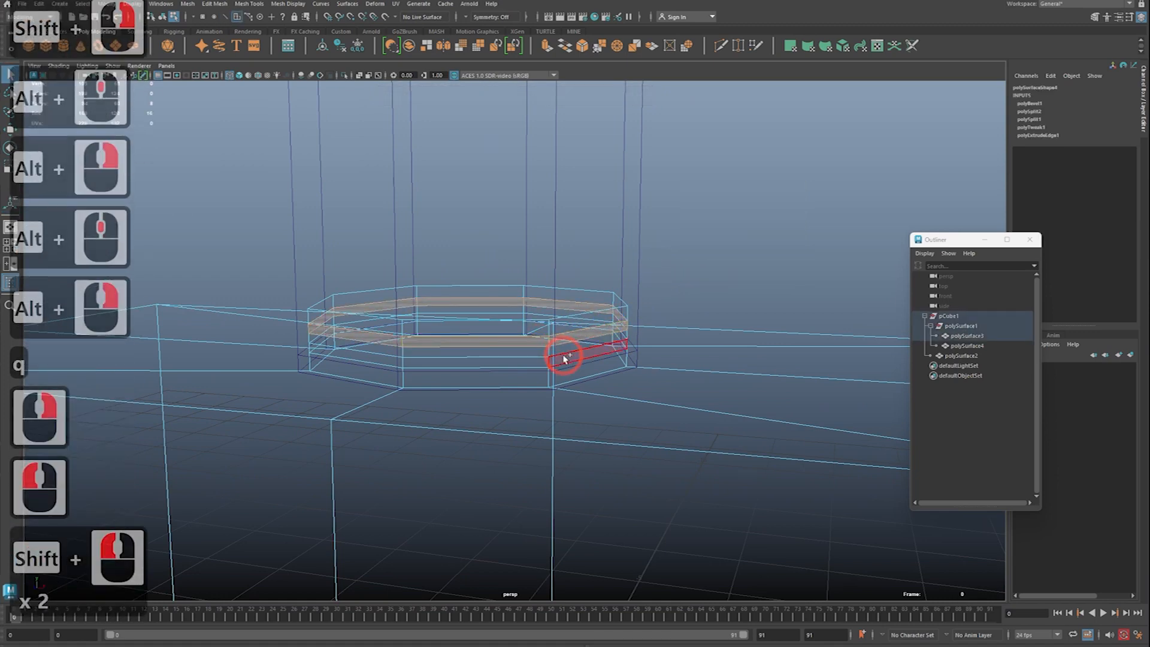
{"action": "double_click", "coordinate": [542, 360], "text": "shift"}
{"action": "right_click_drag", "start_coordinate": [744, 260], "coordinate": [744, 279], "text": "shift"}
{"action": "left_click_drag", "start_coordinate": [658, 280], "coordinate": [663, 308], "text": "alt"}
{"action": "key", "text": "5"}
{"action": "key", "text": "q"}
Step: Hide the upper neck piece temporarily to view the ridged collar, and bring it back
{"action": "right_click_drag", "start_coordinate": [651, 337], "coordinate": [626, 349], "text": "alt"}
{"action": "left_click_drag", "start_coordinate": [626, 349], "coordinate": [616, 319], "text": "alt"}
{"action": "key", "text": "4"}
{"action": "right_click_drag", "start_coordinate": [714, 288], "coordinate": [737, 262]}
{"action": "left_click", "coordinate": [707, 255]}
{"action": "left_click_drag", "start_coordinate": [650, 224], "coordinate": [590, 241]}
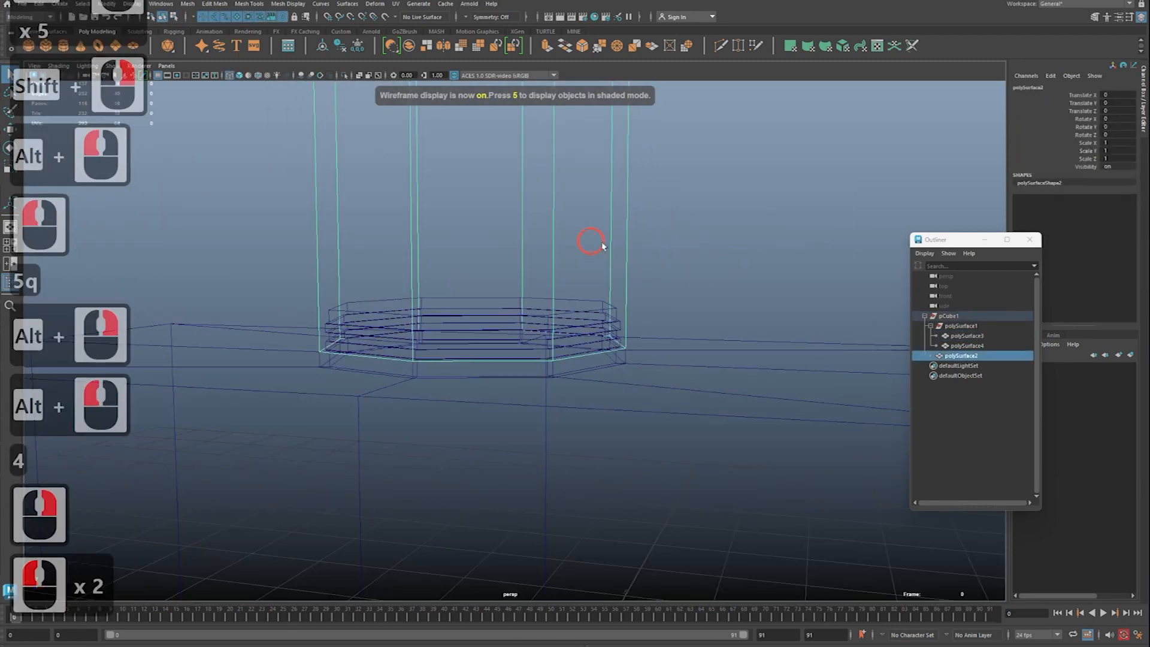
{"action": "key", "text": "h"}
{"action": "key", "text": "5"}
{"action": "mouse_move", "coordinate": [647, 287]}
{"action": "left_mouse_down", "text": "alt"}
{"action": "mouse_move", "coordinate": [415, 275]}
{"action": "mouse_move", "coordinate": [392, 286]}
{"action": "left_mouse_up", "text": "alt"}
{"action": "right_click_drag", "start_coordinate": [617, 286], "coordinate": [512, 281], "text": "alt"}
{"action": "mouse_move", "coordinate": [516, 291]}
{"action": "left_mouse_down", "text": "alt"}
{"action": "mouse_move", "coordinate": [637, 280]}
{"action": "mouse_move", "coordinate": [580, 282]}
{"action": "left_mouse_up", "text": "alt"}
{"action": "key", "text": "z"}
Step: Examine the joint between the upper neck piece and the base ring up close
{"action": "middle_click_drag", "start_coordinate": [581, 282], "coordinate": [595, 300], "text": "alt"}
{"action": "key", "text": "4"}
{"action": "key", "text": "5"}
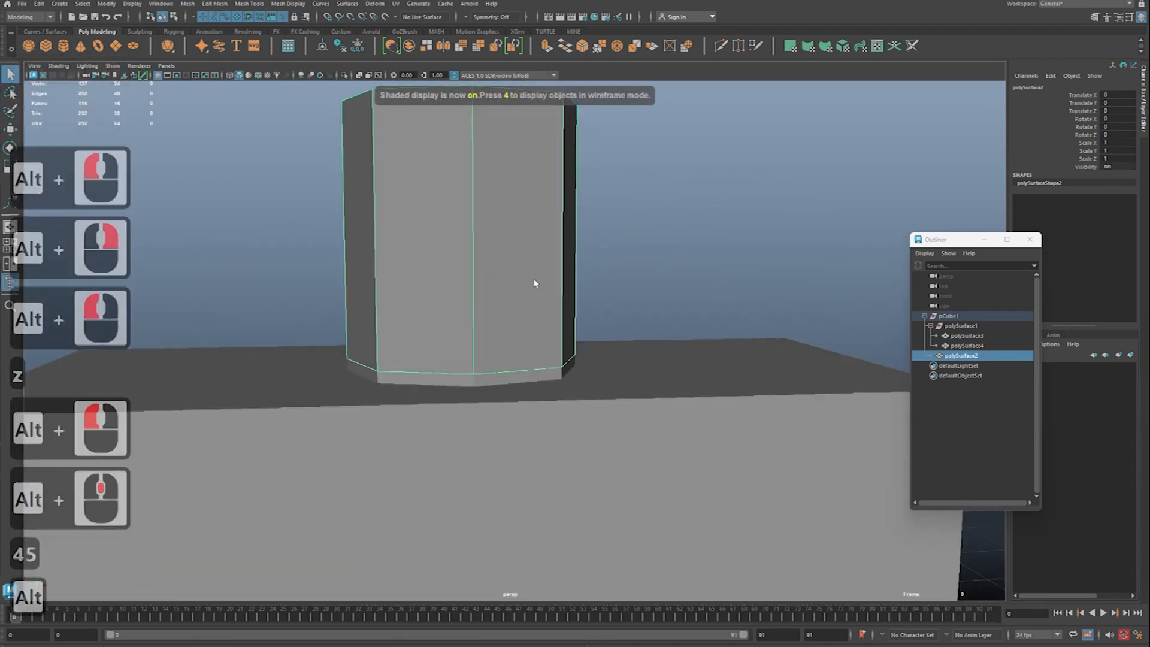
{"action": "middle_click_drag", "start_coordinate": [534, 280], "coordinate": [491, 315], "text": "alt"}
{"action": "right_click_drag", "start_coordinate": [491, 315], "coordinate": [493, 313], "text": "alt"}
{"action": "left_click_drag", "start_coordinate": [493, 314], "coordinate": [498, 307], "text": "alt"}
{"action": "right_click_drag", "start_coordinate": [499, 307], "coordinate": [513, 300], "text": "alt"}
{"action": "middle_click_drag", "start_coordinate": [514, 300], "coordinate": [529, 284], "text": "alt"}
{"action": "right_click_drag", "start_coordinate": [529, 284], "coordinate": [552, 285], "text": "alt"}
{"action": "middle_click_drag", "start_coordinate": [551, 285], "coordinate": [568, 276], "text": "alt"}
{"action": "right_click_drag", "start_coordinate": [568, 276], "coordinate": [590, 275], "text": "alt"}
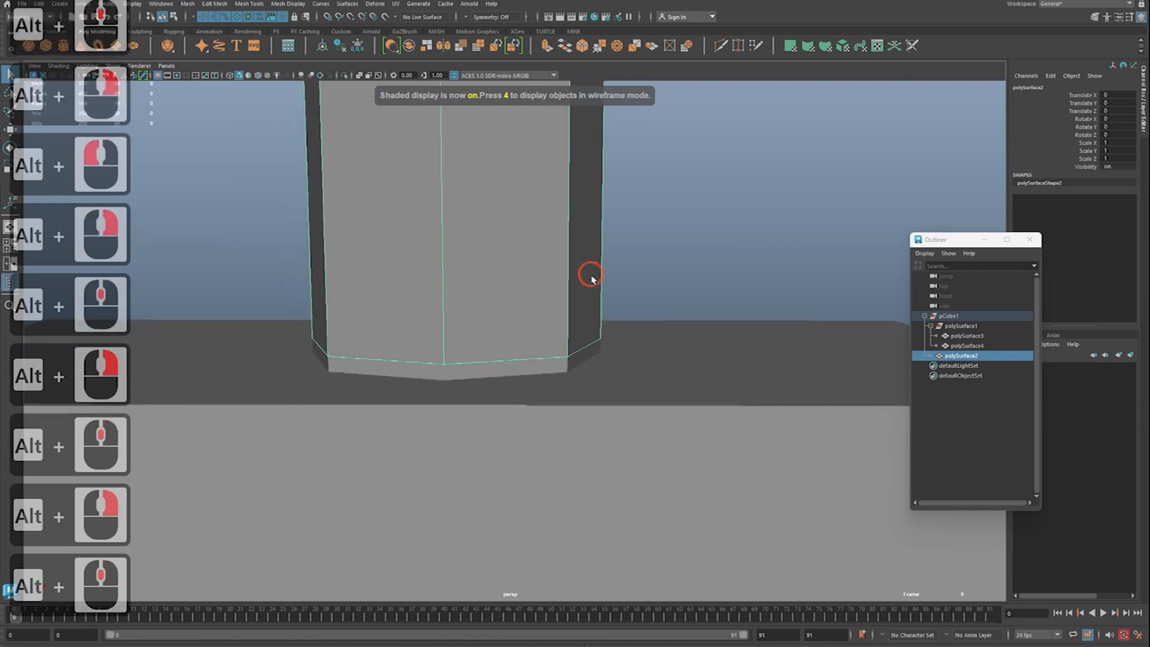
Step: Select the base ring and compare it with the inner collar in wireframe and shaded display
{"action": "left_click", "coordinate": [541, 369]}
{"action": "key", "text": "4"}
{"action": "middle_click_drag", "start_coordinate": [541, 354], "coordinate": [564, 344], "text": "alt"}
{"action": "right_click_drag", "start_coordinate": [565, 344], "coordinate": [508, 316], "text": "alt"}
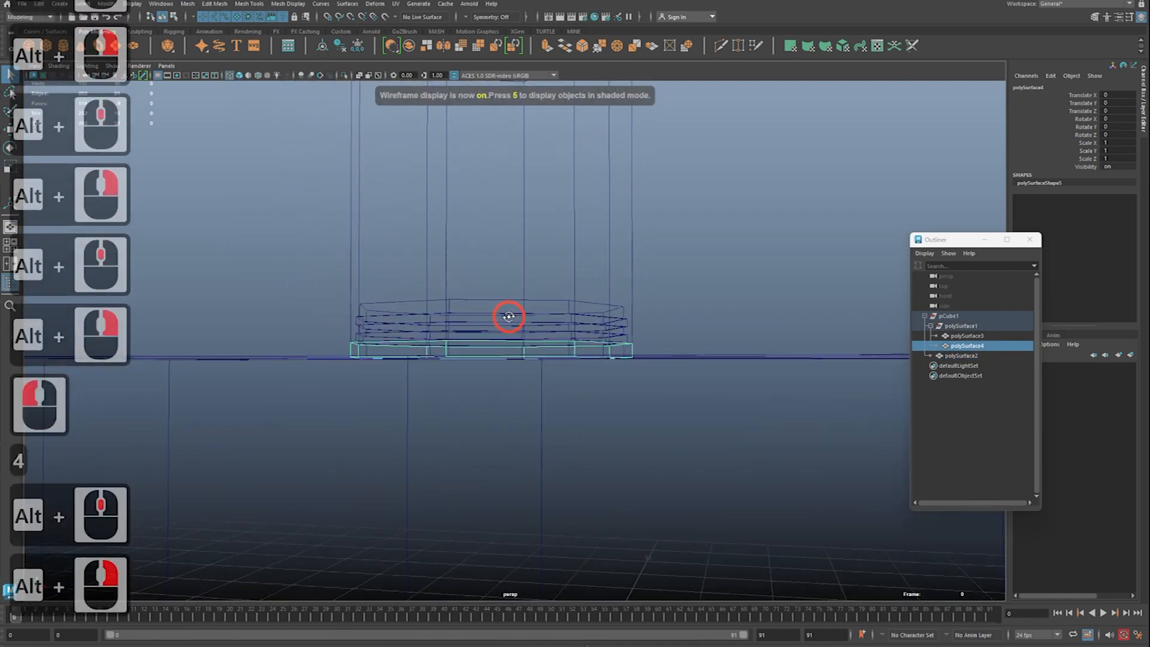
{"action": "left_click_drag", "start_coordinate": [508, 316], "coordinate": [558, 319], "text": "alt"}
{"action": "key", "text": "5"}
{"action": "right_click_drag", "start_coordinate": [557, 318], "coordinate": [506, 311], "text": "alt"}
{"action": "left_click_drag", "start_coordinate": [506, 311], "coordinate": [526, 337], "text": "alt"}
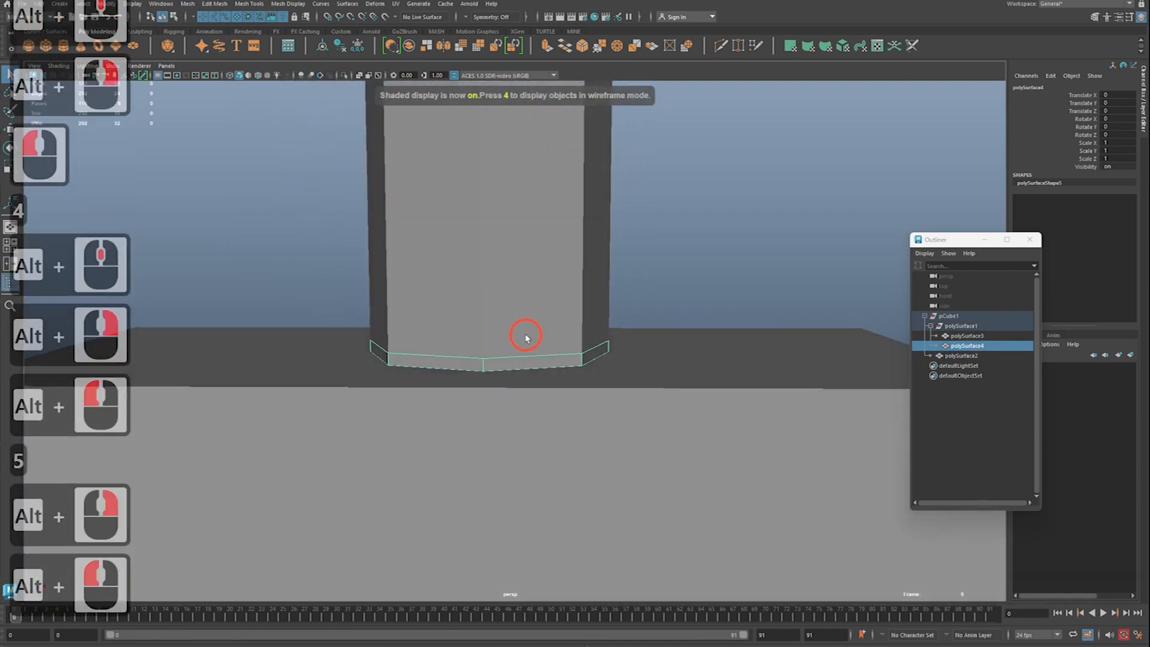
Step: Select the upper neck piece and examine its fit over the base ring
{"action": "left_click", "coordinate": [536, 313]}
{"action": "middle_click_drag", "start_coordinate": [546, 299], "coordinate": [559, 339], "text": "alt"}
{"action": "right_click_drag", "start_coordinate": [558, 339], "coordinate": [530, 338], "text": "alt"}
{"action": "left_click_drag", "start_coordinate": [530, 339], "coordinate": [506, 337], "text": "alt"}
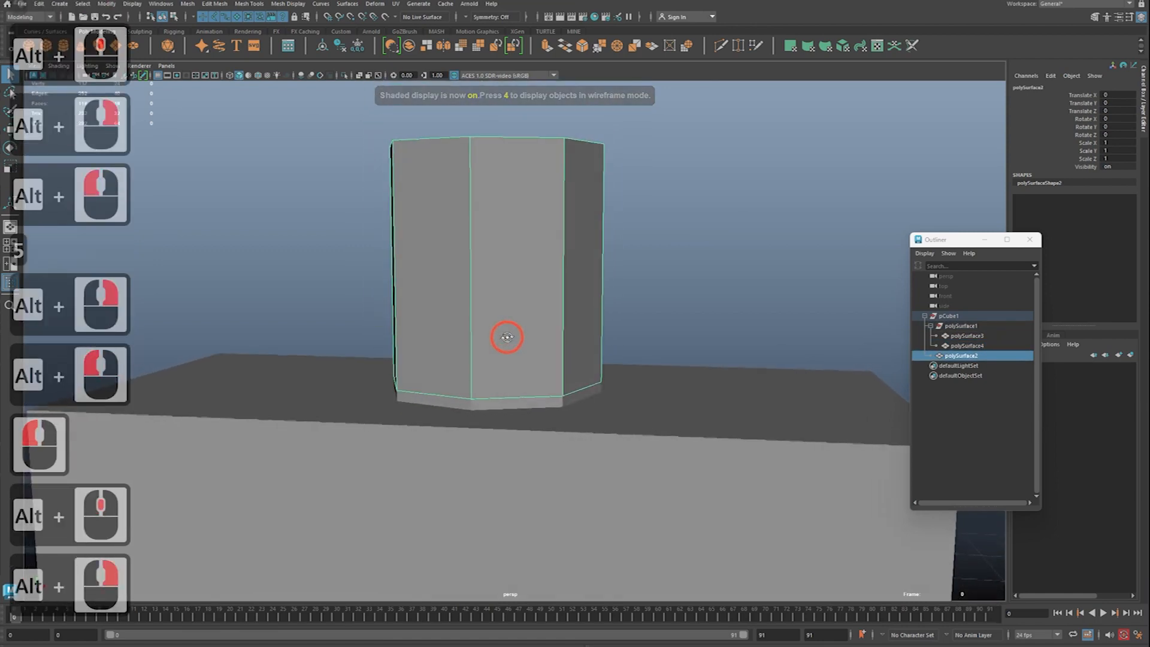
{"action": "left_click", "coordinate": [564, 248]}
{"action": "left_click_drag", "start_coordinate": [554, 241], "coordinate": [559, 299], "text": "alt"}
{"action": "key", "text": "ctrl+2"}
{"action": "left_click_drag", "start_coordinate": [709, 334], "coordinate": [589, 299], "text": "ctrl+shift"}
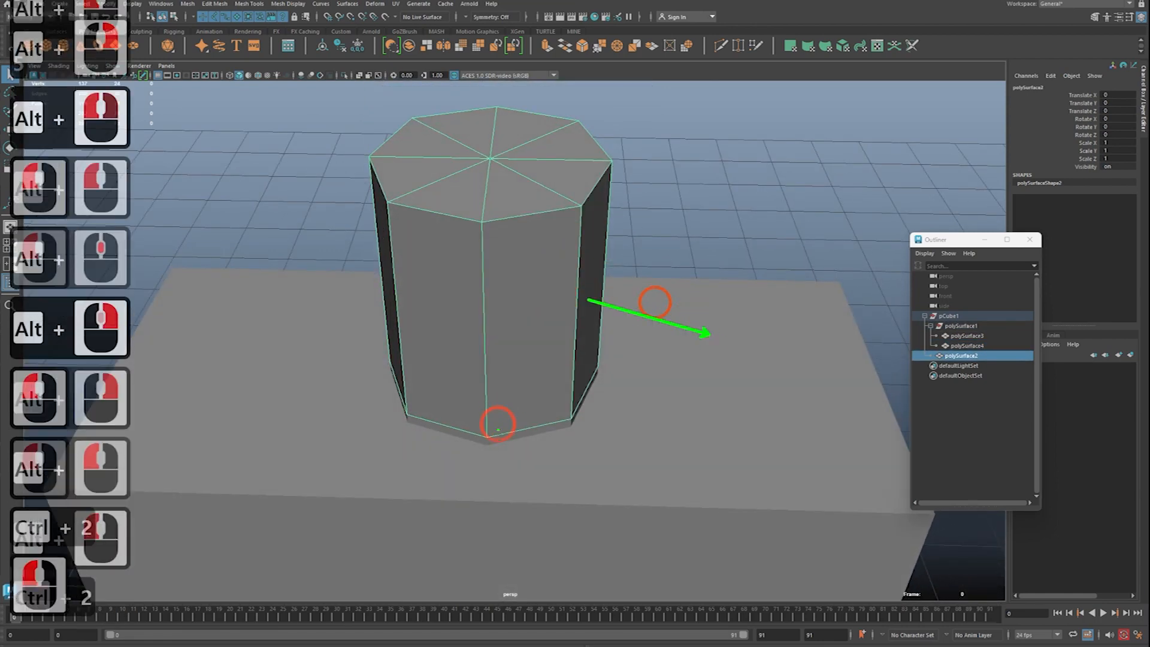
{"action": "left_click_drag", "start_coordinate": [547, 484], "coordinate": [509, 367], "text": "ctrl+shift"}
{"action": "left_click_drag", "start_coordinate": [327, 413], "coordinate": [428, 356], "text": "ctrl+shift"}
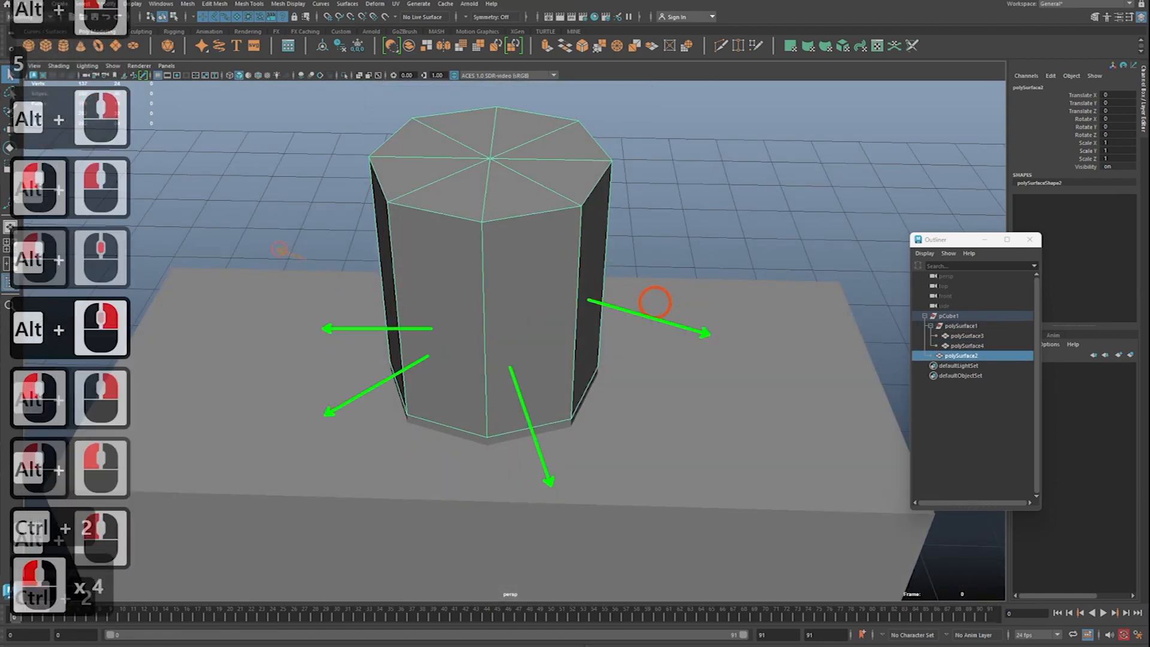
{"action": "left_click_drag", "start_coordinate": [277, 250], "coordinate": [366, 286], "text": "ctrl+shift"}
{"action": "key", "text": "Escape"}
Step: Select the full ring of side faces around the upper neck piece
{"action": "left_click_drag", "start_coordinate": [533, 282], "coordinate": [611, 240], "text": "alt"}
{"action": "right_click_drag", "start_coordinate": [624, 242], "coordinate": [624, 251]}
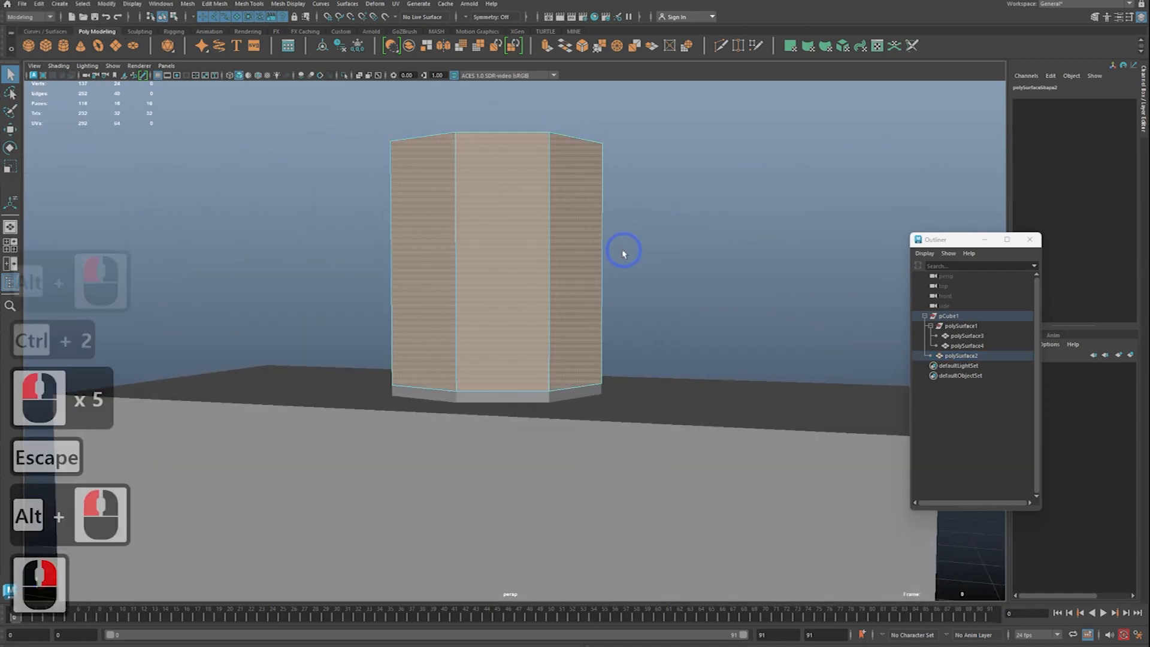
{"action": "left_click_drag", "start_coordinate": [614, 258], "coordinate": [587, 269], "text": "alt"}
{"action": "left_click", "coordinate": [565, 252]}
{"action": "left_click", "coordinate": [608, 230], "text": "shift"}
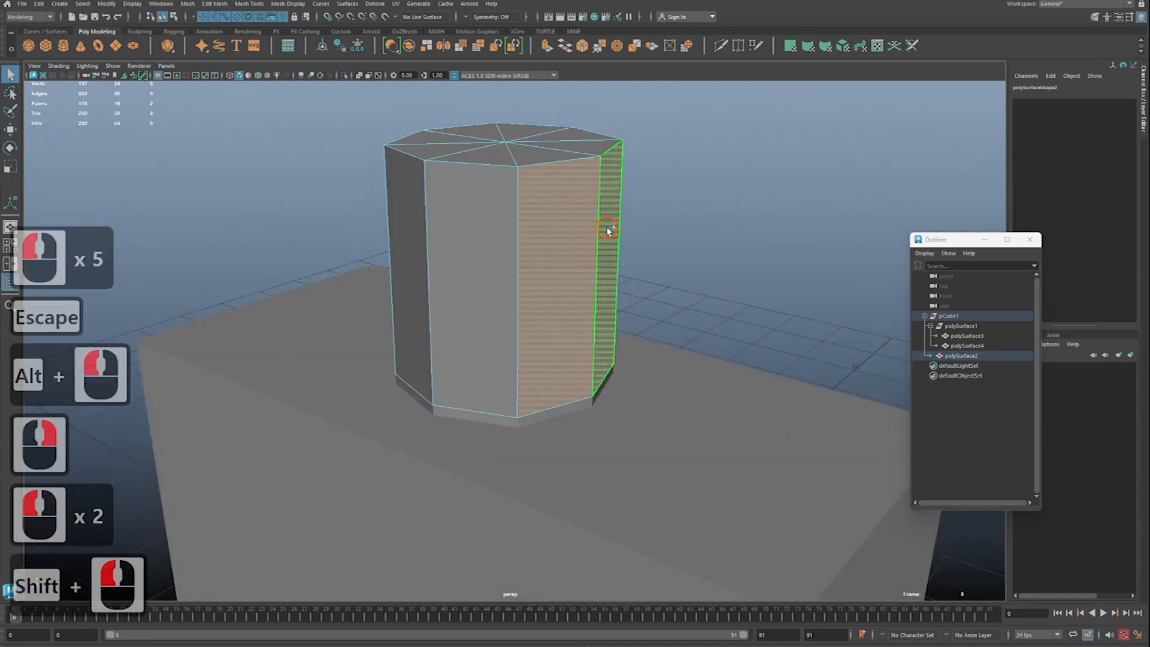
{"action": "double_click", "coordinate": [608, 230], "text": "shift"}
{"action": "right_click_drag", "start_coordinate": [608, 230], "coordinate": [558, 232], "text": "alt"}
{"action": "left_click_drag", "start_coordinate": [558, 233], "coordinate": [583, 223], "text": "alt"}
{"action": "middle_click_drag", "start_coordinate": [583, 218], "coordinate": [547, 233], "text": "alt"}
{"action": "right_click_drag", "start_coordinate": [548, 234], "coordinate": [532, 321], "text": "alt"}
{"action": "middle_click_drag", "start_coordinate": [532, 321], "coordinate": [527, 299], "text": "alt"}
{"action": "right_click_drag", "start_coordinate": [527, 298], "coordinate": [563, 305], "text": "alt"}
{"action": "left_click_drag", "start_coordinate": [563, 305], "coordinate": [572, 295], "text": "alt"}
Step: Extrude the upper neck piece's side faces outward by about 0.05 and return to object mode
{"action": "right_click", "coordinate": [655, 247], "text": "shift"}
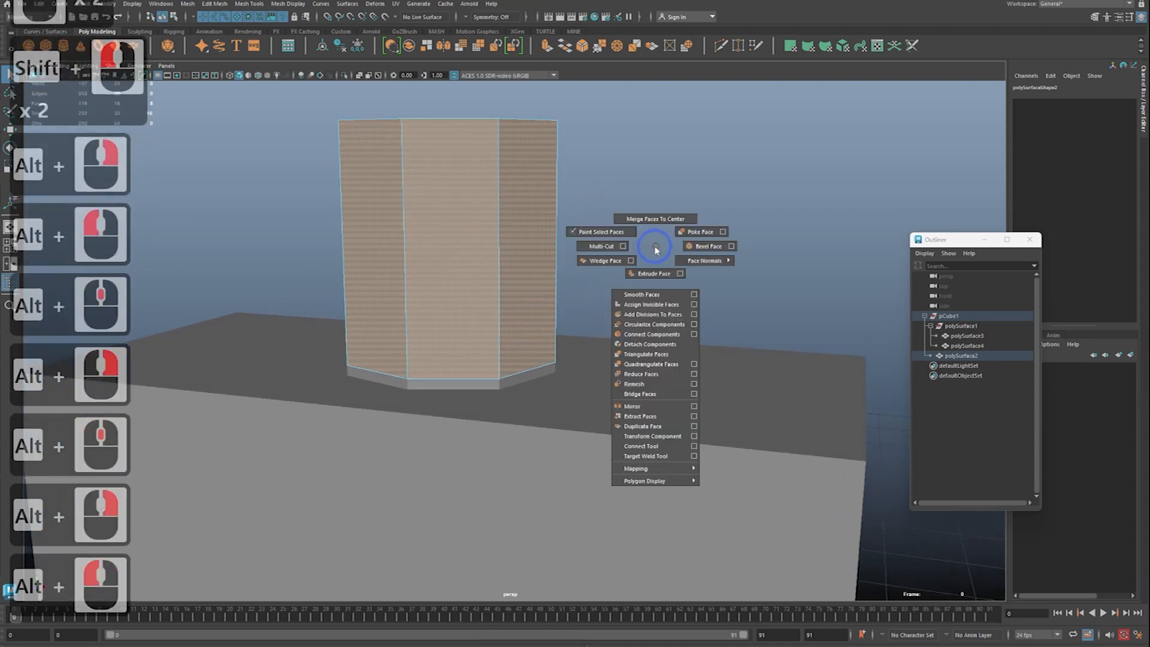
{"action": "right_click_drag", "start_coordinate": [656, 273], "coordinate": [655, 275], "text": "shift"}
{"action": "left_click_drag", "start_coordinate": [641, 279], "coordinate": [622, 317], "text": "alt"}
{"action": "middle_click_drag", "start_coordinate": [657, 309], "coordinate": [623, 281], "text": "alt"}
{"action": "right_click_drag", "start_coordinate": [622, 282], "coordinate": [681, 296], "text": "alt"}
{"action": "left_click_drag", "start_coordinate": [681, 297], "coordinate": [544, 277], "text": "alt"}
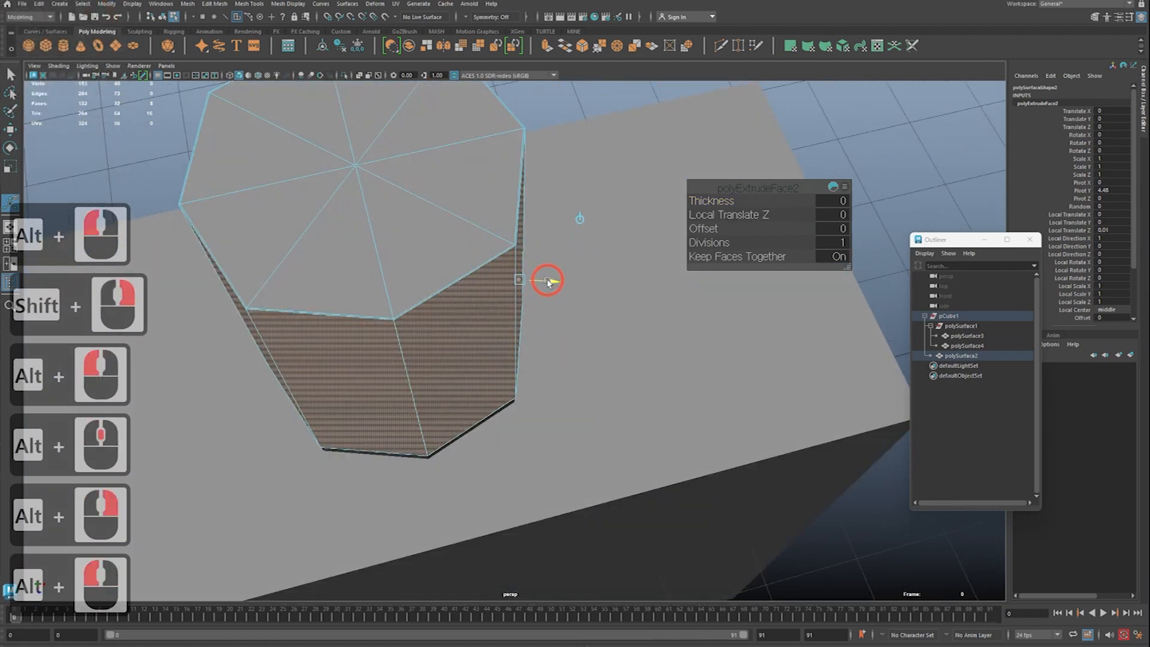
{"action": "left_click_drag", "start_coordinate": [551, 283], "coordinate": [559, 283]}
{"action": "right_click_drag", "start_coordinate": [574, 318], "coordinate": [533, 335], "text": "alt"}
{"action": "left_click_drag", "start_coordinate": [539, 335], "coordinate": [308, 362], "text": "alt"}
{"action": "middle_click_drag", "start_coordinate": [308, 361], "coordinate": [326, 353], "text": "alt"}
{"action": "right_click_drag", "start_coordinate": [336, 354], "coordinate": [395, 353], "text": "alt"}
{"action": "key", "text": "q"}
{"action": "right_click_drag", "start_coordinate": [570, 323], "coordinate": [611, 284]}
Step: Display wireframe on shaded for the whole bottle, with nothing selected
{"action": "right_click_drag", "start_coordinate": [604, 293], "coordinate": [515, 323], "text": "alt"}
{"action": "left_click_drag", "start_coordinate": [506, 327], "coordinate": [490, 323], "text": "alt"}
{"action": "right_click_drag", "start_coordinate": [490, 324], "coordinate": [440, 327], "text": "alt"}
{"action": "left_click_drag", "start_coordinate": [440, 326], "coordinate": [461, 314], "text": "alt"}
{"action": "left_click", "coordinate": [712, 299]}
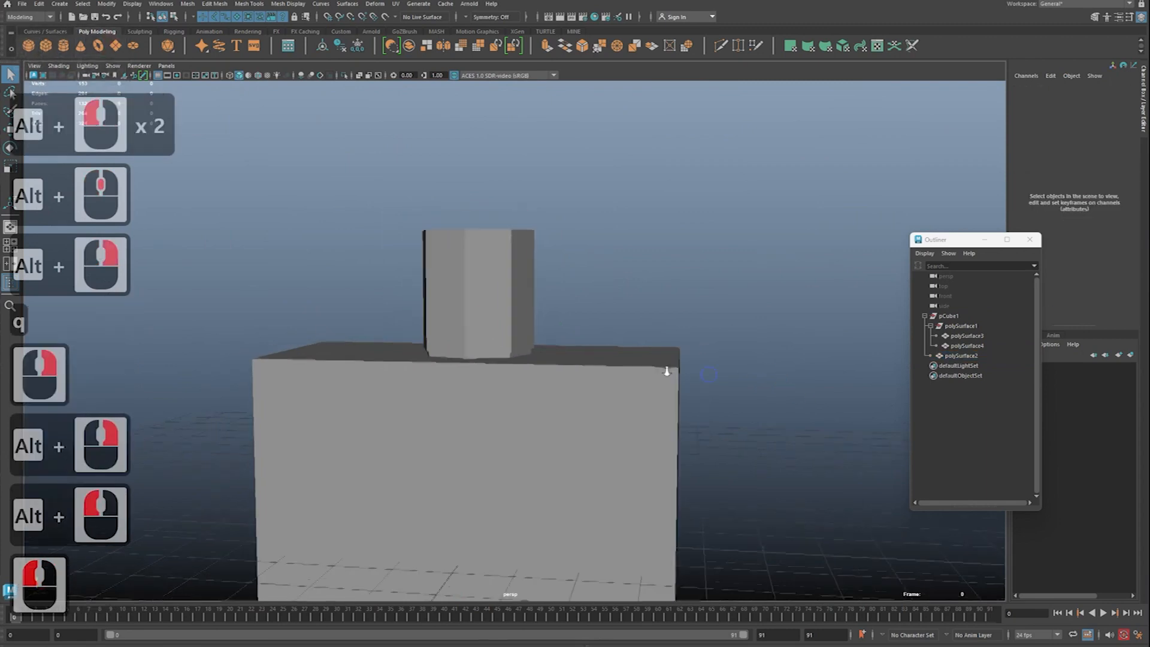
{"action": "right_click_drag", "start_coordinate": [667, 372], "coordinate": [599, 384], "text": "alt"}
{"action": "left_click_drag", "start_coordinate": [599, 383], "coordinate": [611, 341], "text": "alt"}
{"action": "left_click", "coordinate": [271, 99]}
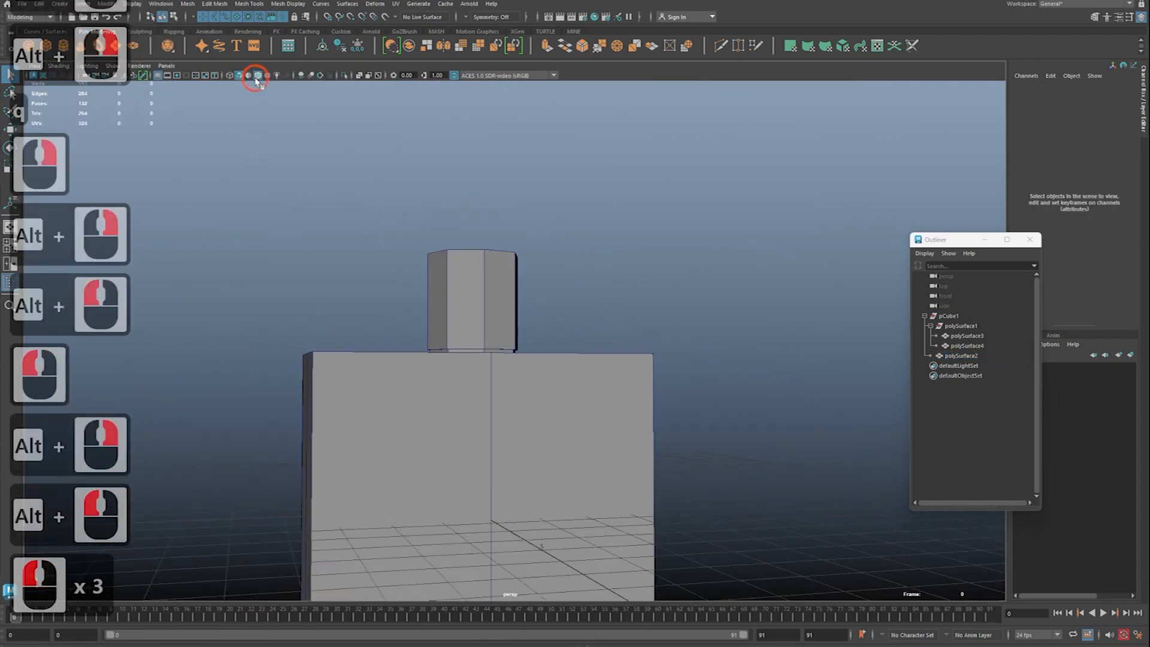
{"action": "right_click_drag", "start_coordinate": [700, 270], "coordinate": [617, 291], "text": "alt"}
{"action": "left_click_drag", "start_coordinate": [618, 292], "coordinate": [533, 360], "text": "alt"}
{"action": "right_click_drag", "start_coordinate": [533, 359], "coordinate": [557, 377], "text": "alt"}
{"action": "middle_click_drag", "start_coordinate": [557, 377], "coordinate": [539, 341], "text": "alt"}
{"action": "right_click_drag", "start_coordinate": [527, 341], "coordinate": [563, 347], "text": "alt"}
Step: Set the Local Translate Z of the cap's face extrusion to 0.251
{"action": "left_click", "coordinate": [480, 364]}
{"action": "left_click_drag", "start_coordinate": [515, 342], "coordinate": [552, 359], "text": "alt"}
{"action": "left_click", "coordinate": [1103, 184]}
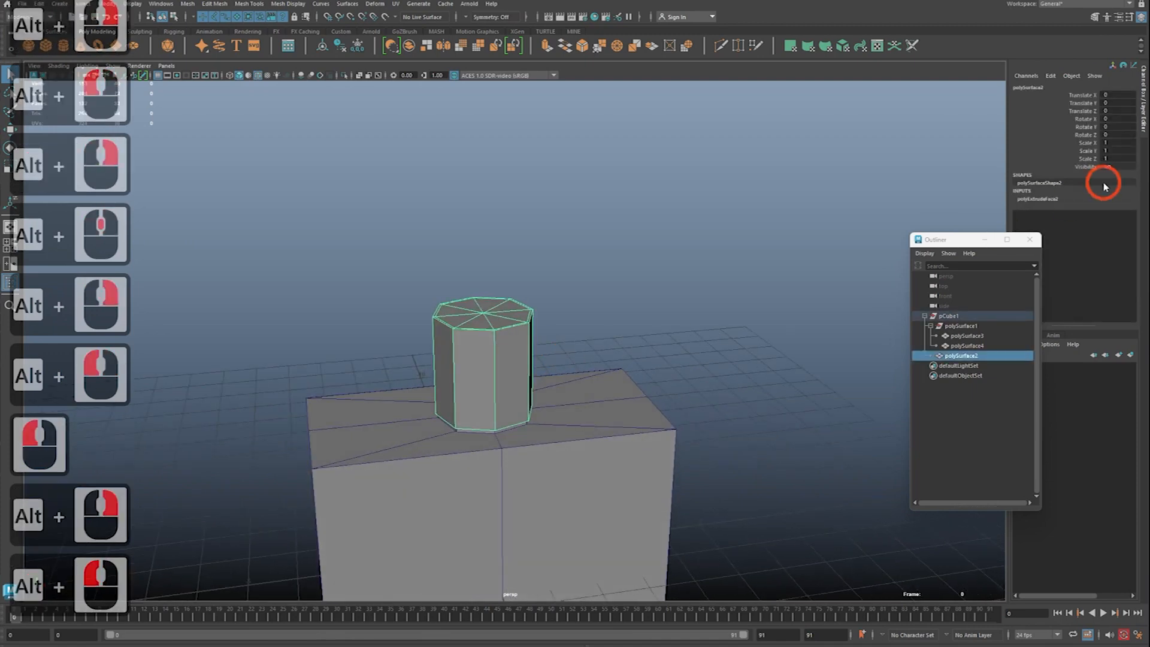
{"action": "left_click", "coordinate": [1064, 201]}
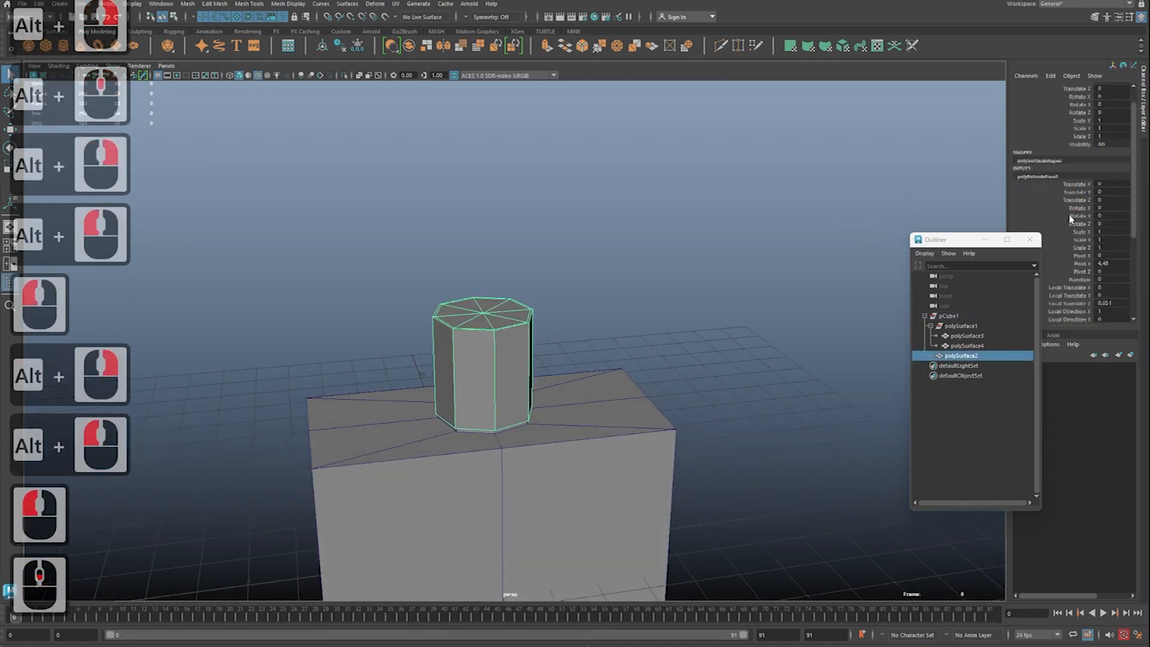
{"action": "scroll", "coordinate": [1066, 228], "scroll_direction": "down", "scroll_amount": 2}
{"action": "left_click", "coordinate": [1083, 241]}
{"action": "middle_click_drag", "start_coordinate": [793, 200], "coordinate": [793, 203]}
{"action": "left_click_drag", "start_coordinate": [966, 245], "coordinate": [936, 300]}
{"action": "left_click", "coordinate": [834, 232]}
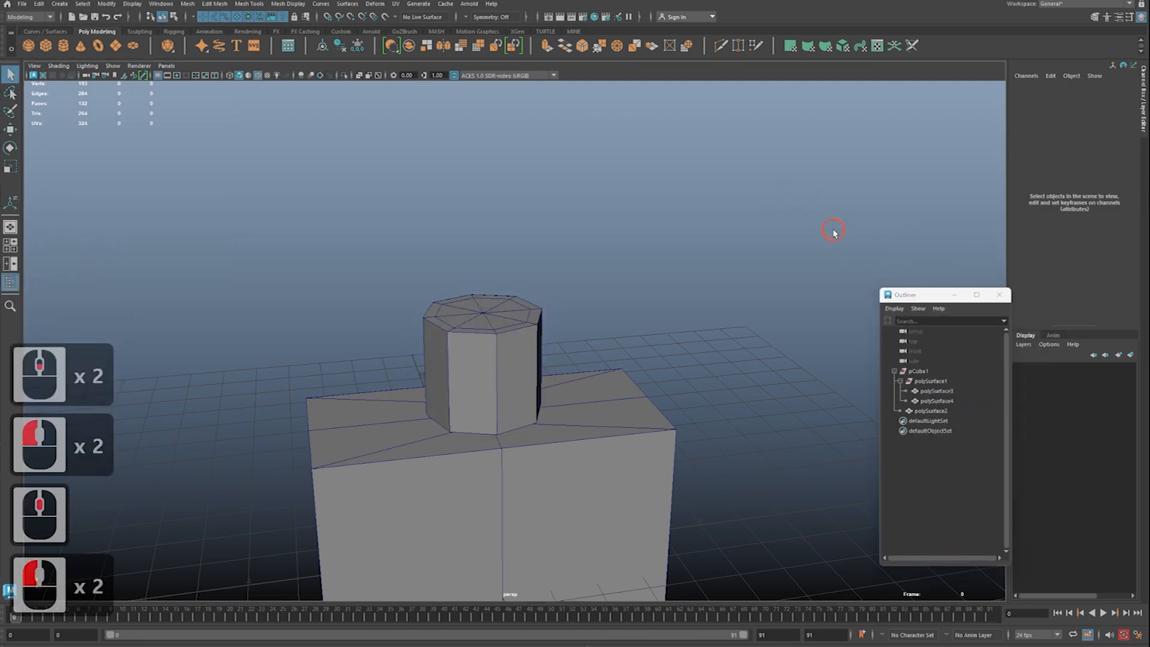
Step: Open the cap's extrusion settings and enlarge the attribute area, moving the Outliner aside
{"action": "left_click", "coordinate": [537, 343]}
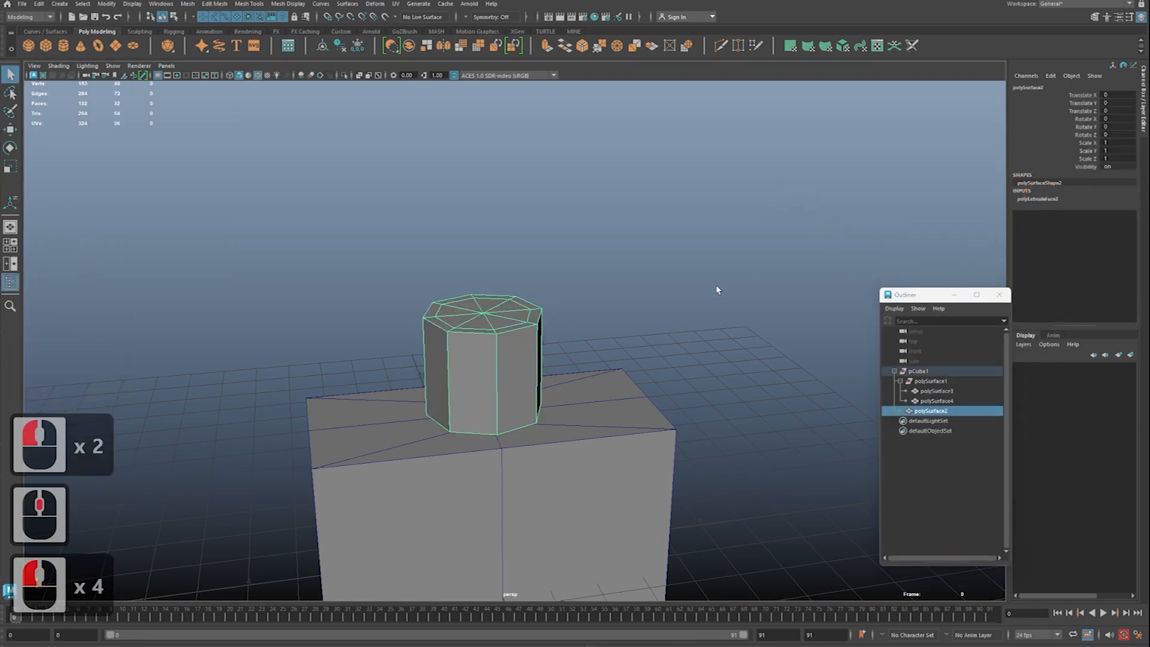
{"action": "left_click", "coordinate": [1038, 199]}
{"action": "key", "text": "y"}
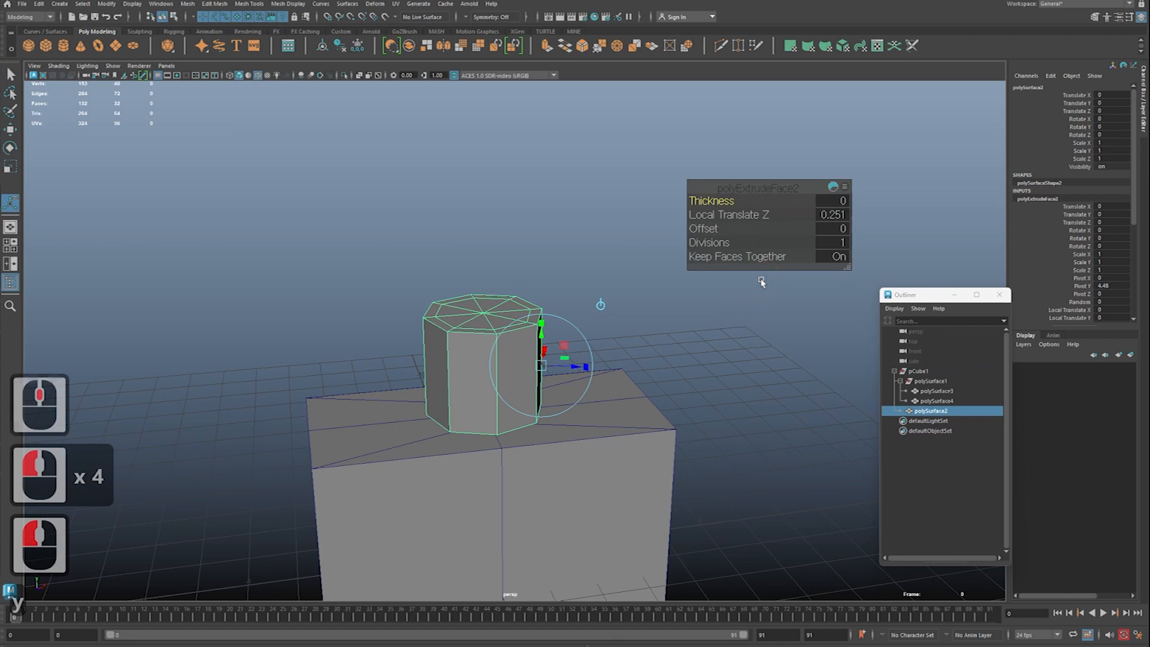
{"action": "left_click_drag", "start_coordinate": [920, 295], "coordinate": [796, 370]}
{"action": "left_click", "coordinate": [1091, 326]}
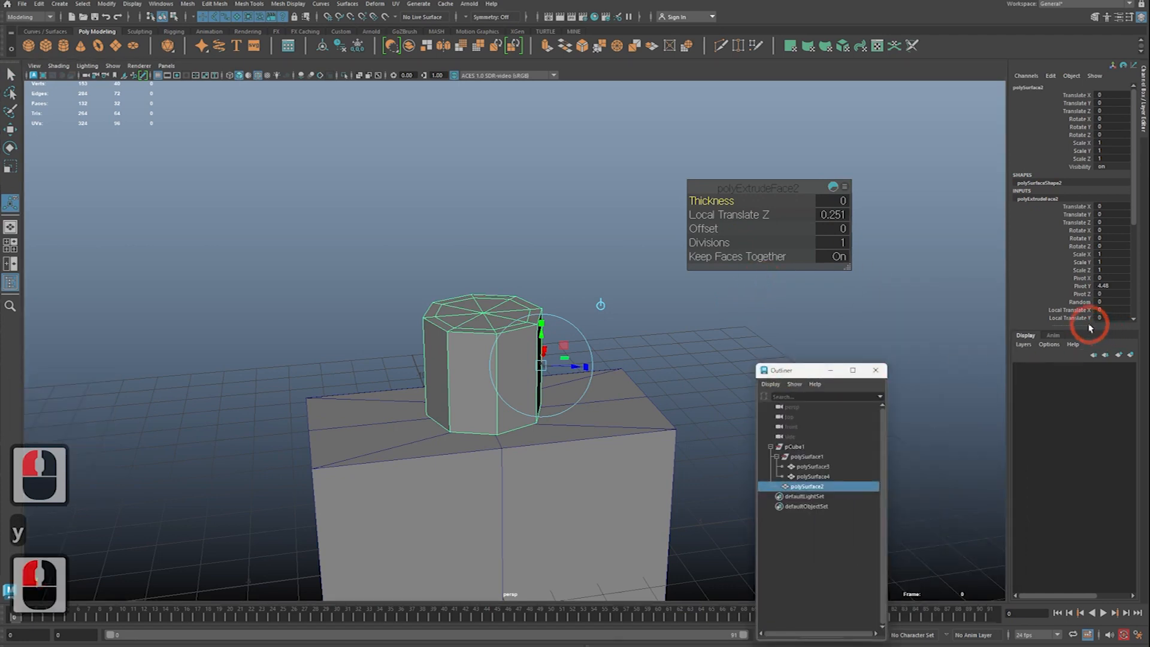
{"action": "left_click_drag", "start_coordinate": [1086, 327], "coordinate": [1090, 448]}
{"action": "left_click", "coordinate": [1026, 340]}
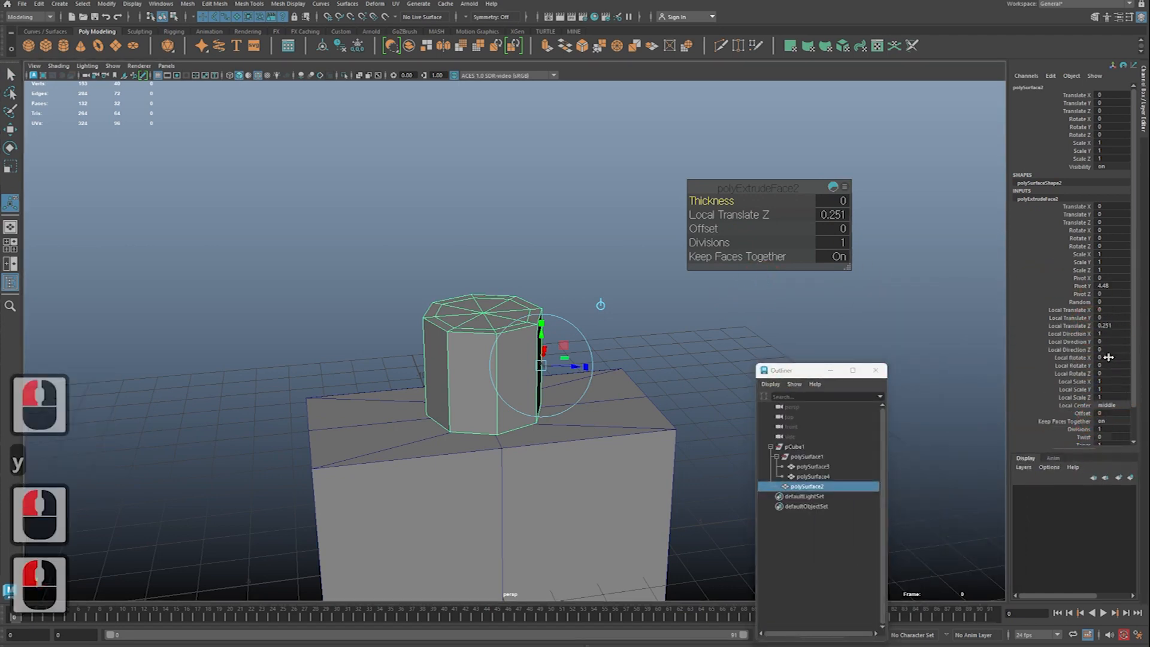
Step: Try a different Local Translate Z on the cap's extrusion and undo the change
{"action": "left_click", "coordinate": [1090, 327]}
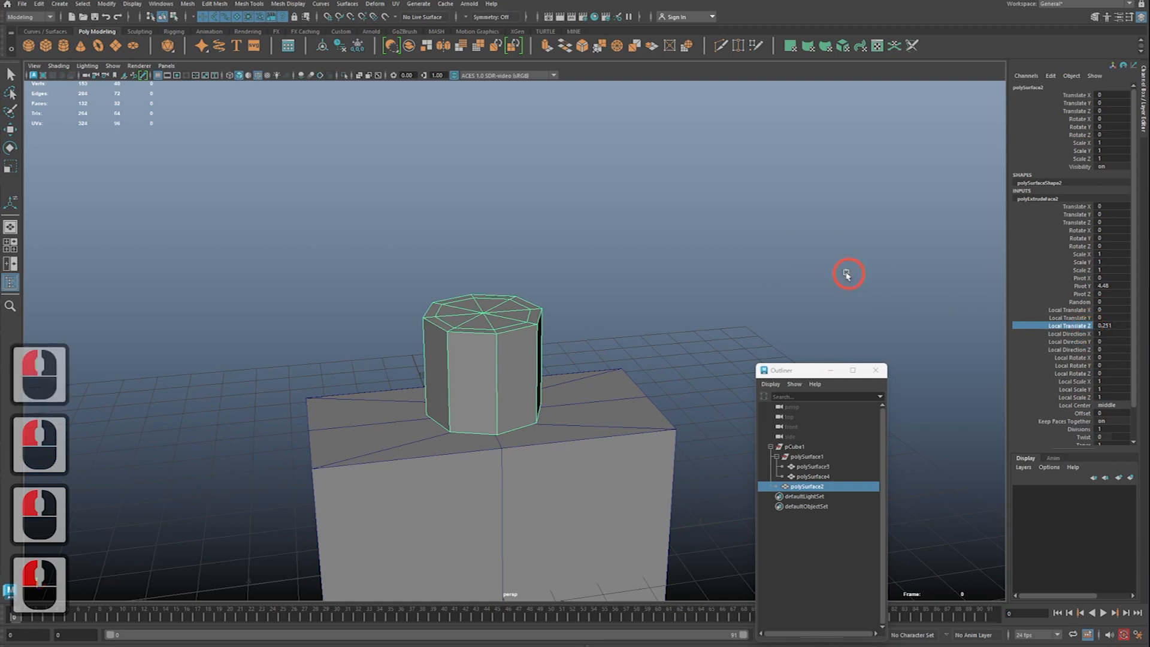
{"action": "middle_click_drag", "start_coordinate": [730, 227], "coordinate": [683, 218]}
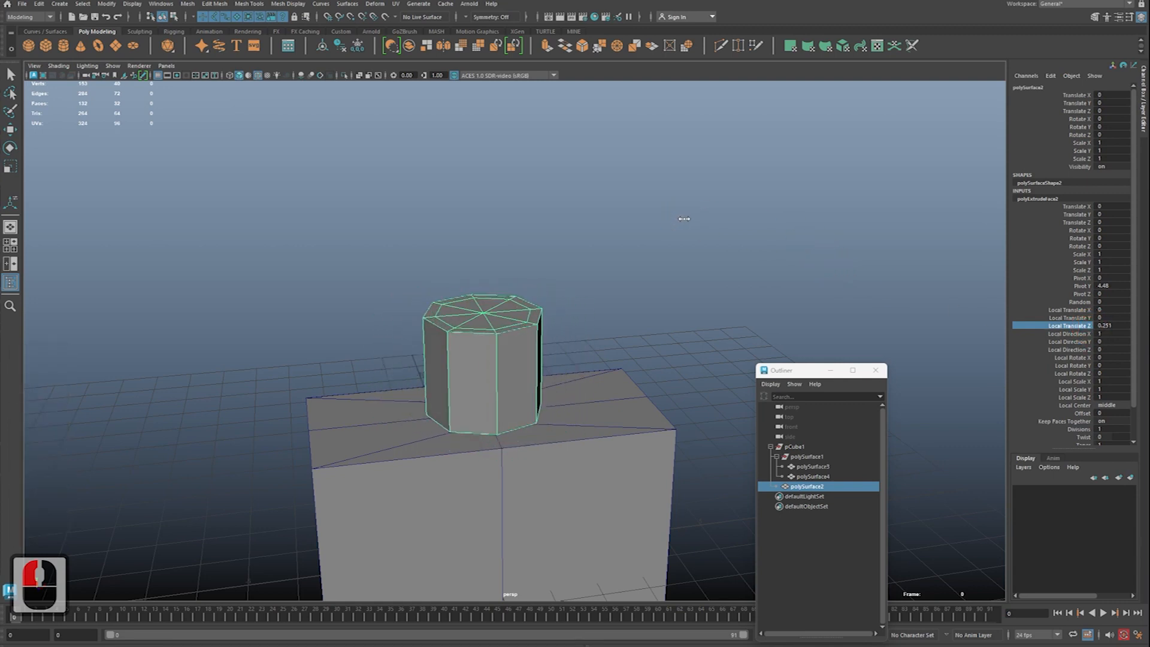
{"action": "left_click", "coordinate": [684, 219]}
{"action": "right_click_drag", "start_coordinate": [732, 263], "coordinate": [677, 287], "text": "alt"}
{"action": "left_click_drag", "start_coordinate": [604, 329], "coordinate": [575, 282], "text": "alt"}
{"action": "middle_click_drag", "start_coordinate": [563, 330], "coordinate": [553, 293], "text": "alt"}
{"action": "right_click_drag", "start_coordinate": [553, 293], "coordinate": [585, 303], "text": "alt"}
{"action": "left_click_drag", "start_coordinate": [593, 296], "coordinate": [675, 304], "text": "alt"}
{"action": "key", "text": "z"}
{"action": "key", "text": "z"}
Step: Try a Thickness of -0.1 on the cap's extrusion and undo it
{"action": "key", "text": "z"}
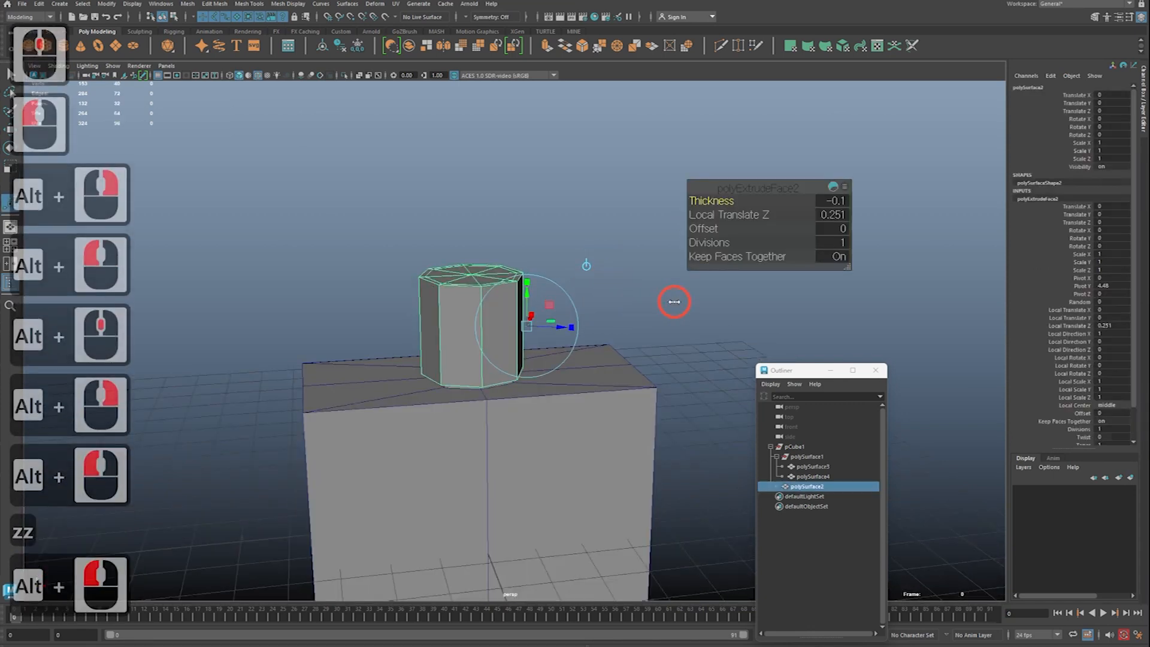
{"action": "key", "text": "z"}
{"action": "left_click_drag", "start_coordinate": [711, 202], "coordinate": [628, 212]}
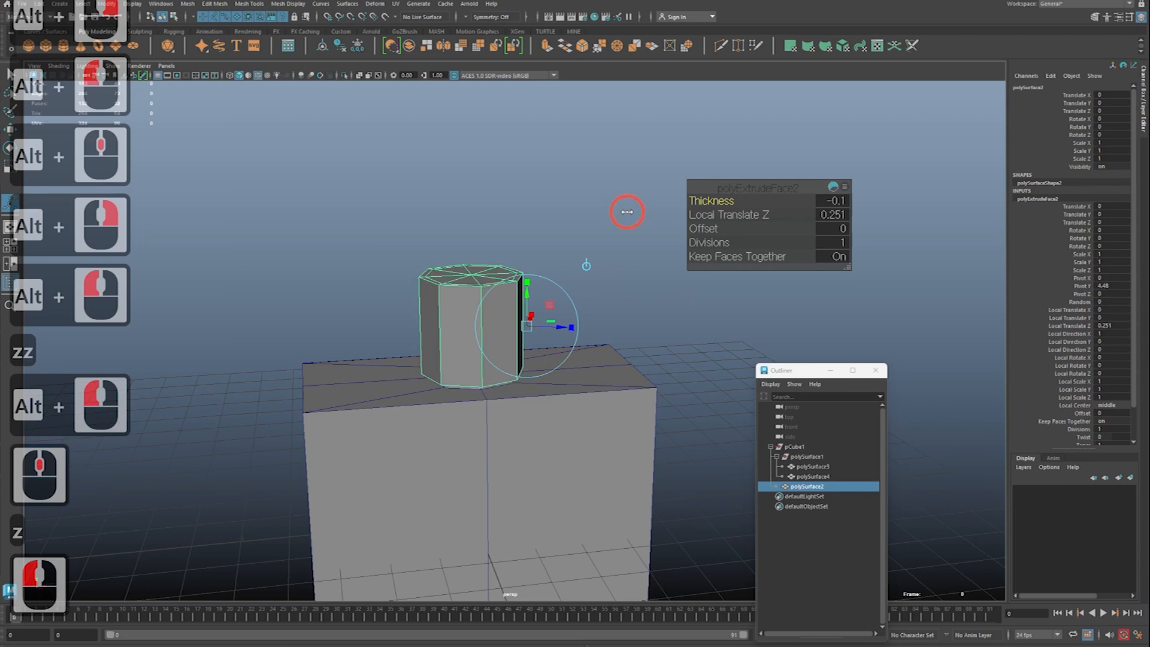
{"action": "key", "text": "z"}
Step: Set the cap extrusion's Local Translate Z to 0.151 and deselect the cap
{"action": "left_click", "coordinate": [753, 214]}
{"action": "left_click_drag", "start_coordinate": [754, 217], "coordinate": [752, 216]}
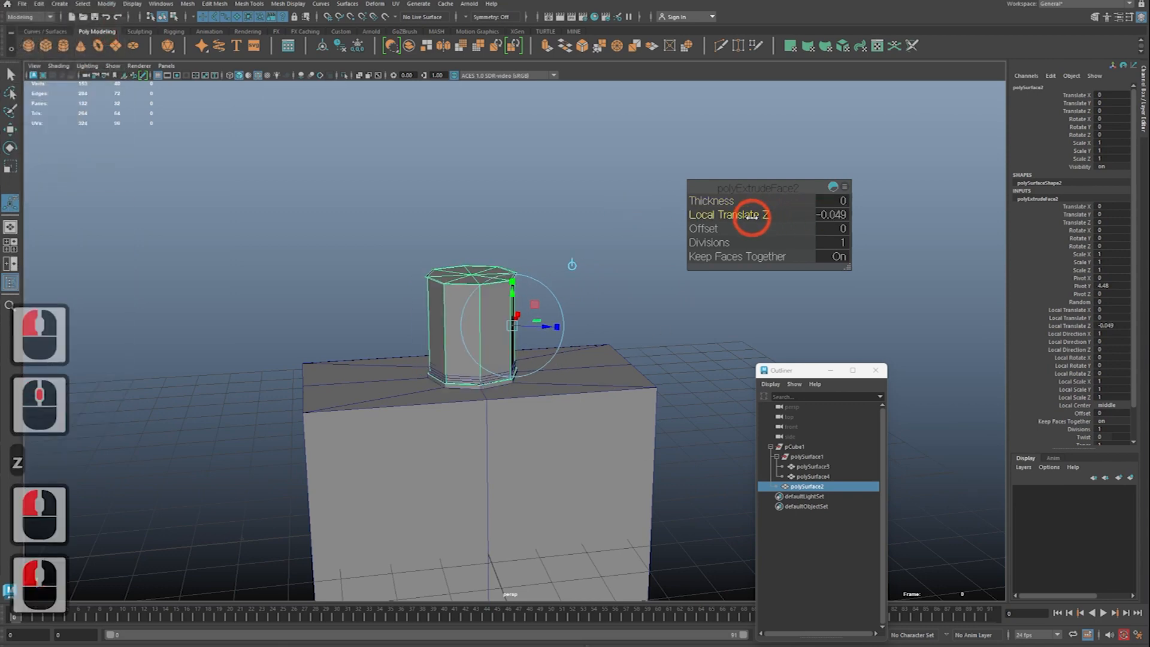
{"action": "key", "text": "z"}
{"action": "key", "text": "q"}
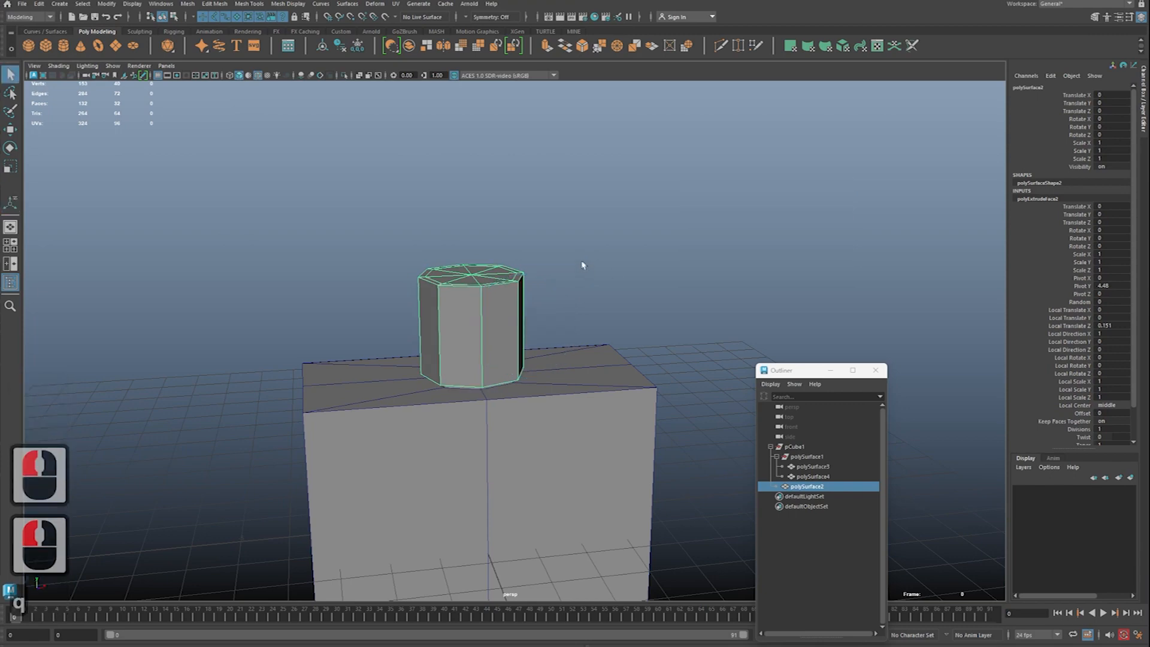
{"action": "right_click", "coordinate": [583, 264]}
{"action": "left_click", "coordinate": [583, 264]}
Step: Examine the cap's proportions against the bottle body from several sides
{"action": "right_click_drag", "start_coordinate": [582, 264], "coordinate": [526, 246], "text": "alt"}
{"action": "left_click_drag", "start_coordinate": [526, 246], "coordinate": [665, 297], "text": "alt"}
{"action": "middle_click_drag", "start_coordinate": [664, 297], "coordinate": [674, 272], "text": "alt"}
{"action": "right_click_drag", "start_coordinate": [674, 273], "coordinate": [705, 275], "text": "alt"}
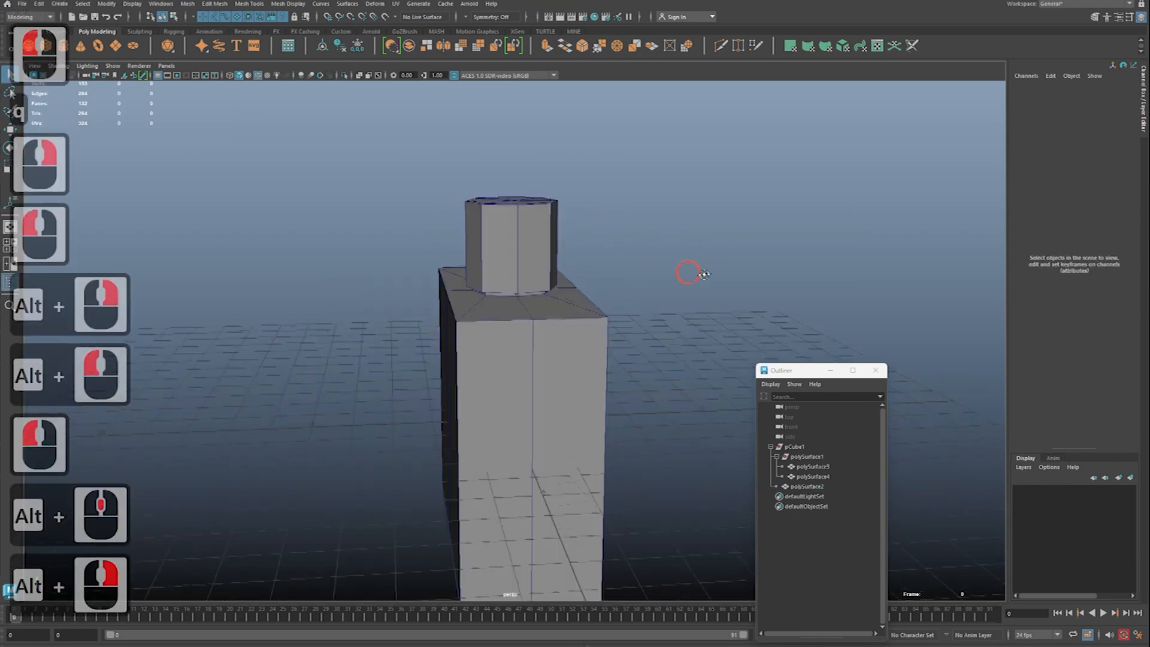
{"action": "left_click_drag", "start_coordinate": [705, 274], "coordinate": [586, 262], "text": "alt"}
{"action": "right_click_drag", "start_coordinate": [585, 261], "coordinate": [557, 262], "text": "alt"}
{"action": "left_click_drag", "start_coordinate": [557, 262], "coordinate": [667, 288], "text": "alt"}
{"action": "left_click_drag", "start_coordinate": [793, 371], "coordinate": [907, 322]}
{"action": "left_click_drag", "start_coordinate": [698, 324], "coordinate": [563, 317], "text": "alt"}
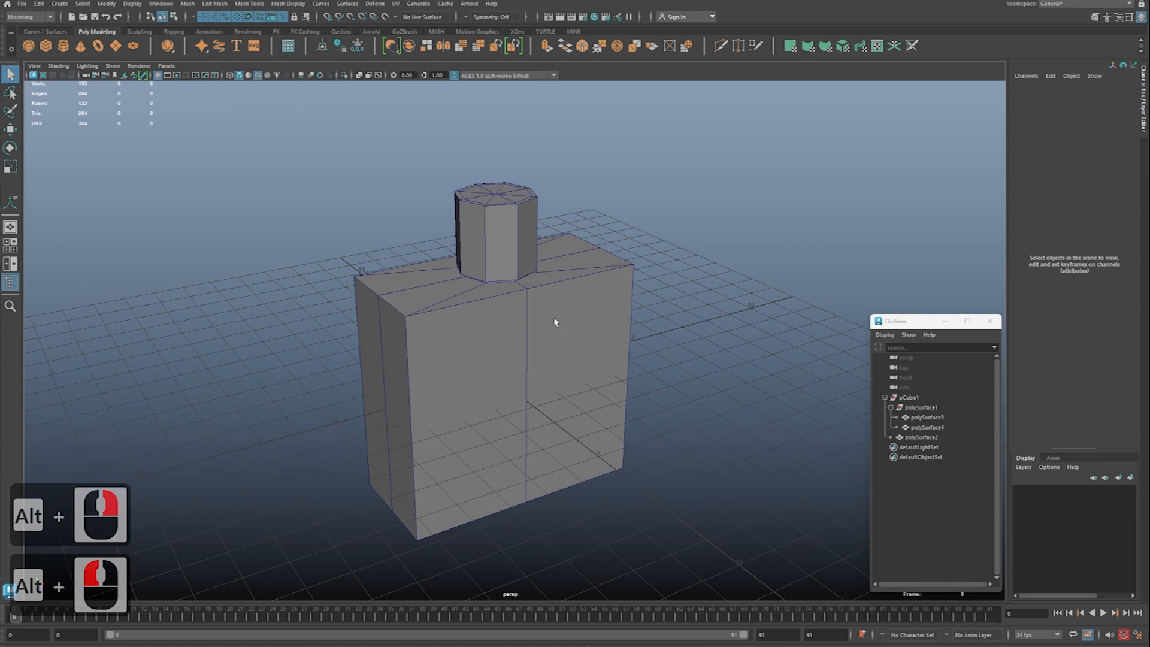
Step: Clear the selection on the bottle body and save the scene
{"action": "left_click", "coordinate": [557, 314]}
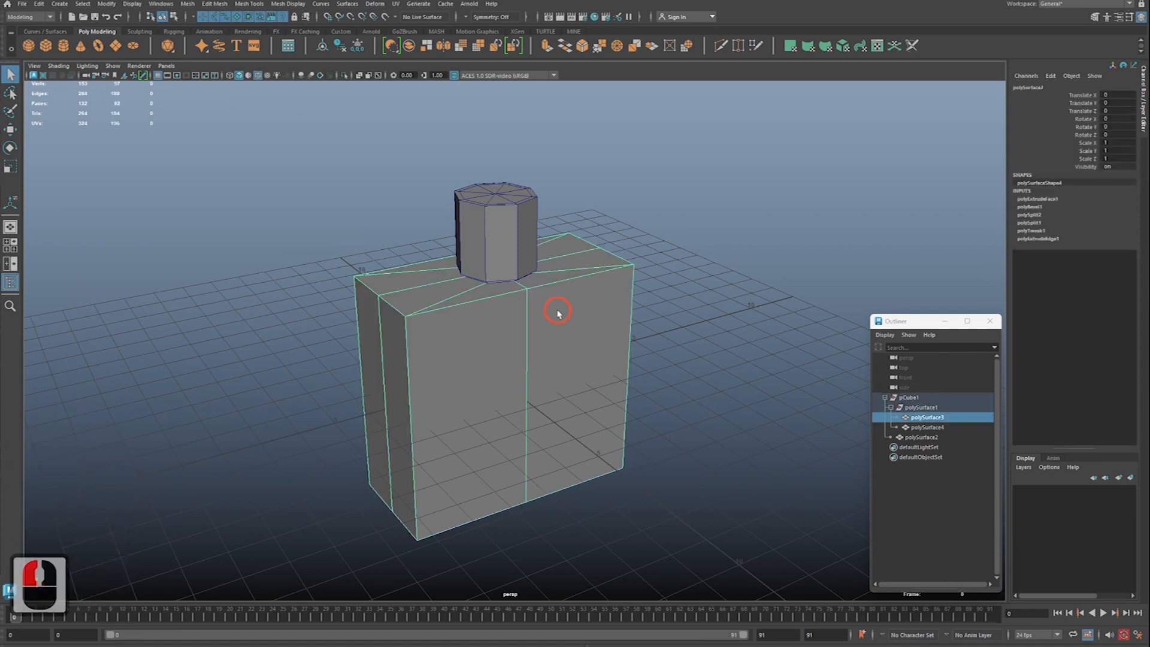
{"action": "left_click", "coordinate": [785, 284]}
{"action": "key", "text": "ctrl+s"}
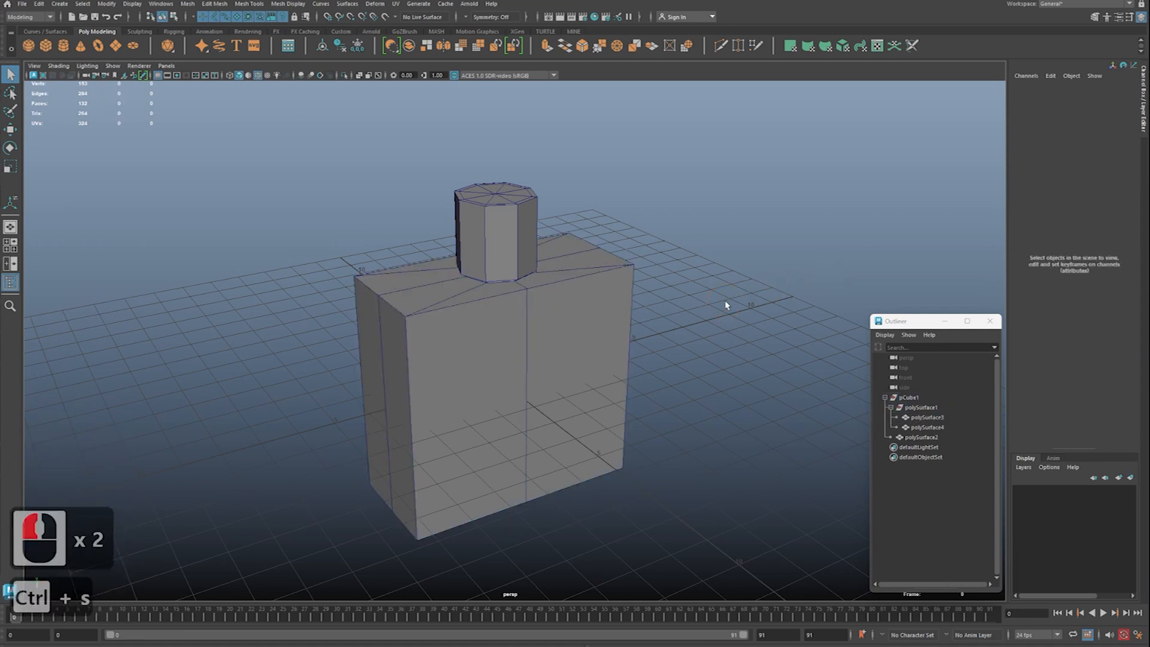
{"action": "right_click_drag", "start_coordinate": [731, 312], "coordinate": [456, 288], "text": "alt"}
{"action": "left_click_drag", "start_coordinate": [455, 288], "coordinate": [557, 282], "text": "alt"}
{"action": "right_click_drag", "start_coordinate": [557, 282], "coordinate": [509, 287], "text": "alt"}
{"action": "left_click_drag", "start_coordinate": [509, 287], "coordinate": [636, 404], "text": "alt"}
{"action": "key", "text": "ctrl+2"}
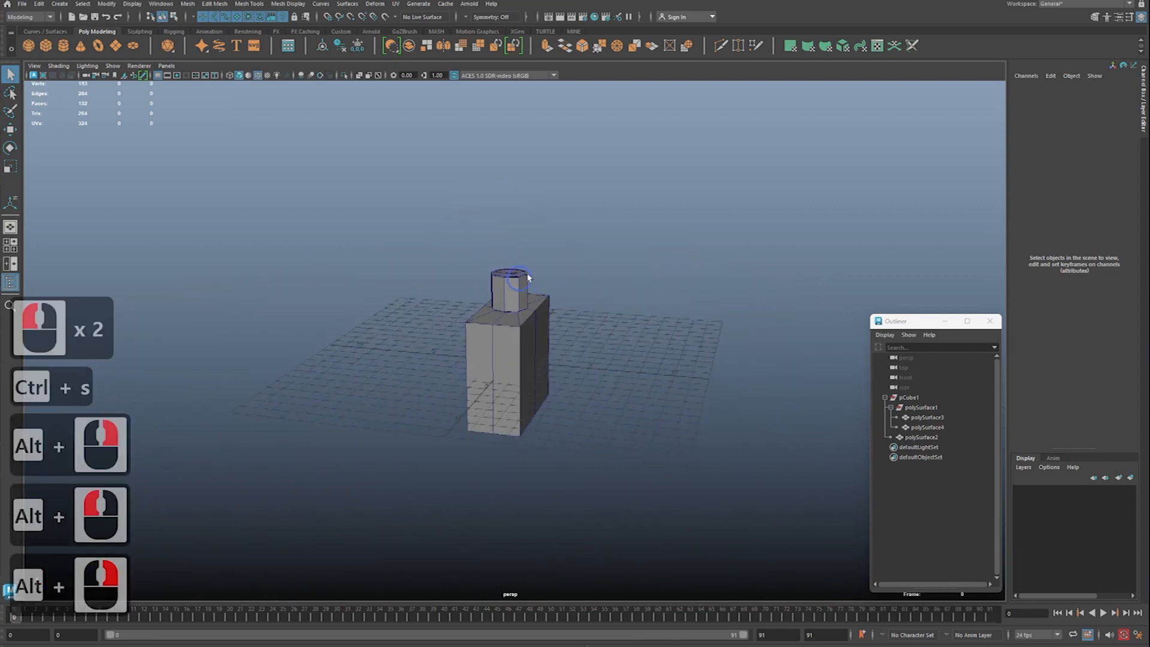
{"action": "left_click_drag", "start_coordinate": [437, 442], "coordinate": [723, 448]}
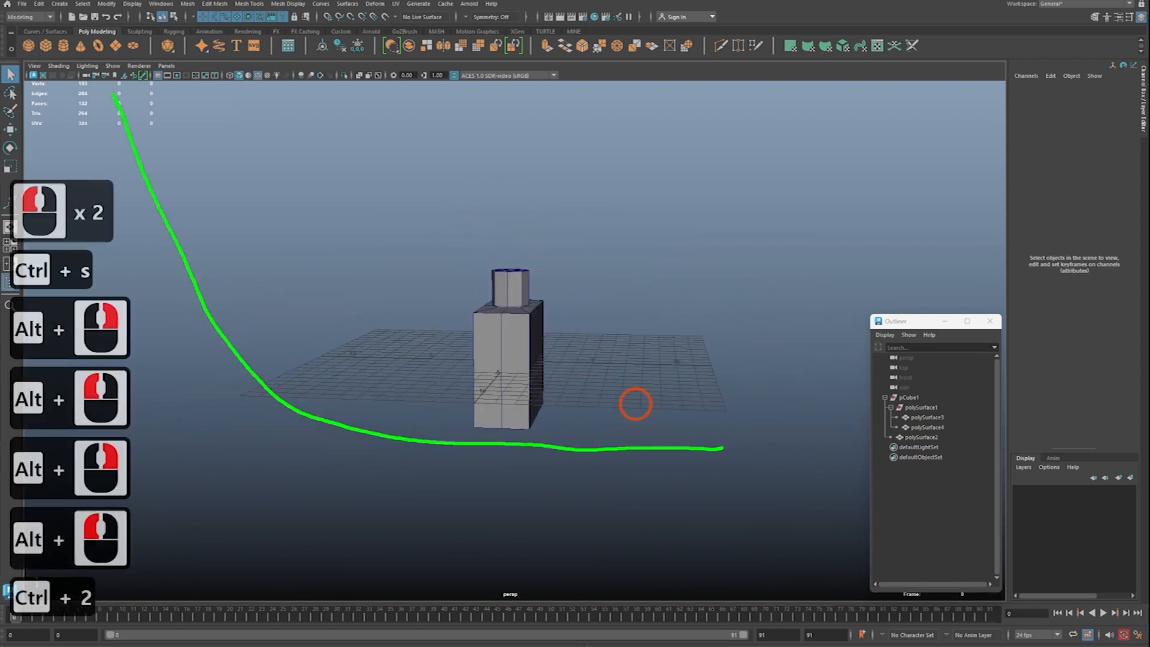
{"action": "key", "text": "Escape"}
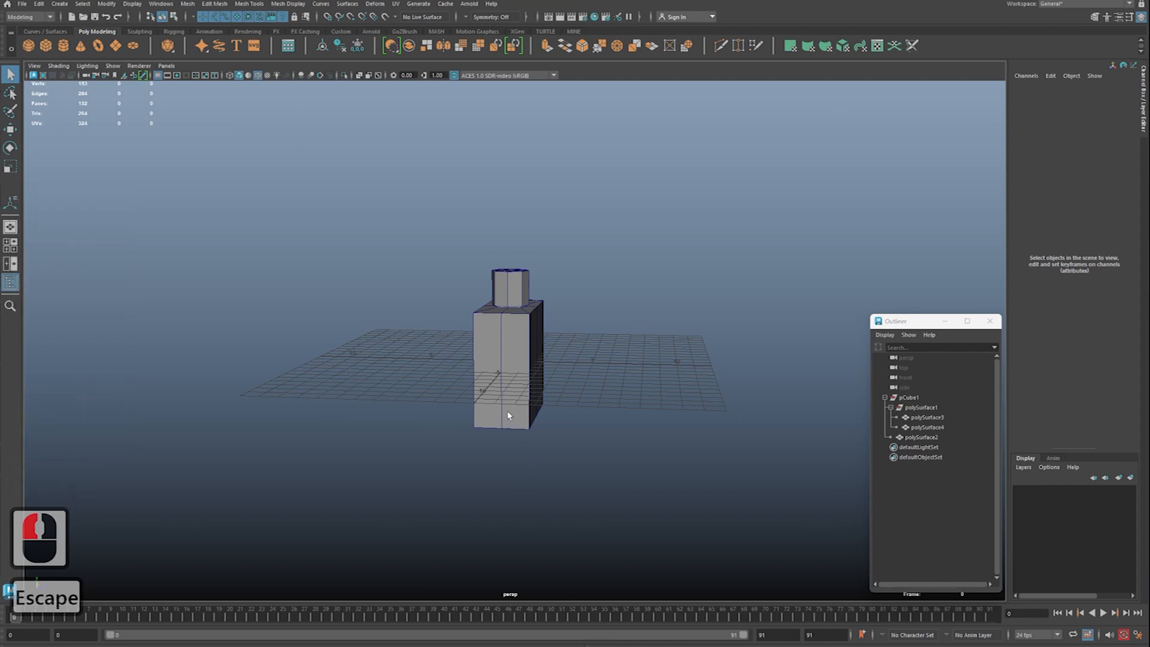
Step: Create a polygon plane and scale it uniformly to about 38.34
{"action": "left_click_drag", "start_coordinate": [656, 344], "coordinate": [681, 274], "text": "alt"}
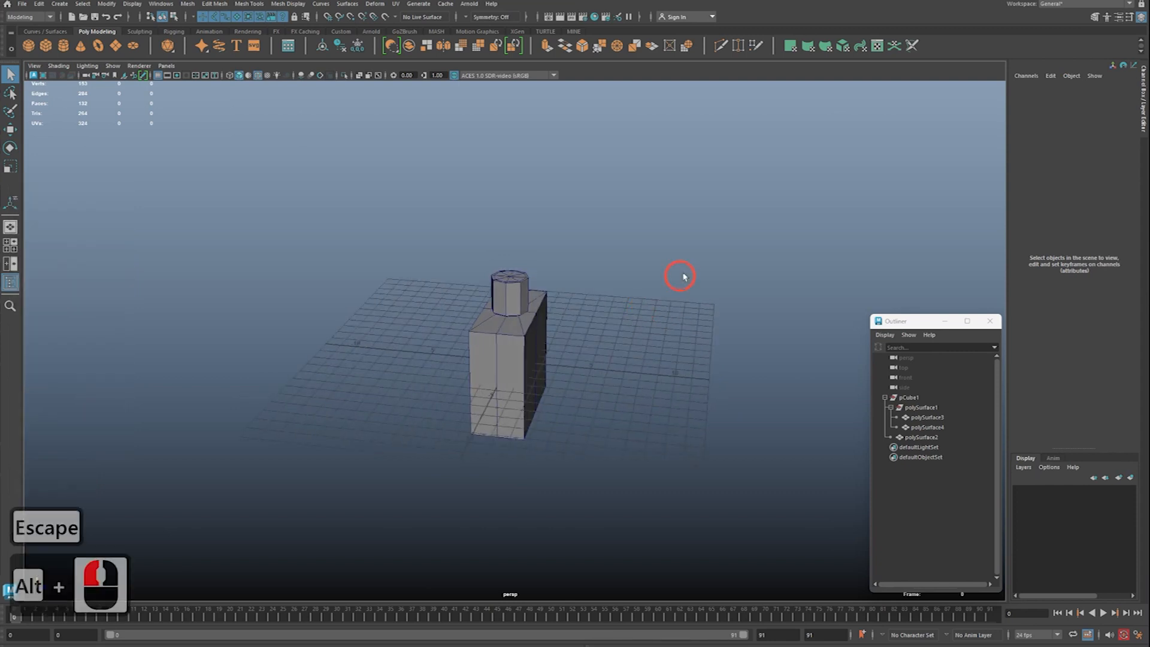
{"action": "right_click_drag", "start_coordinate": [684, 272], "coordinate": [647, 265], "text": "shift"}
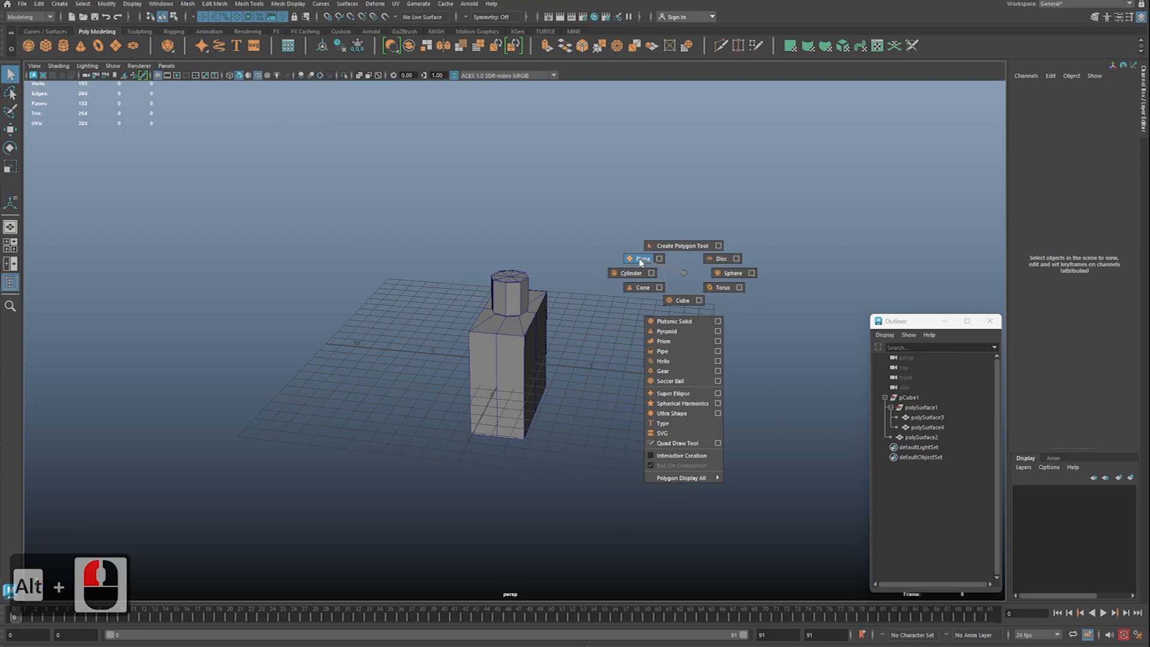
{"action": "right_click_drag", "start_coordinate": [641, 262], "coordinate": [641, 260], "text": "shift"}
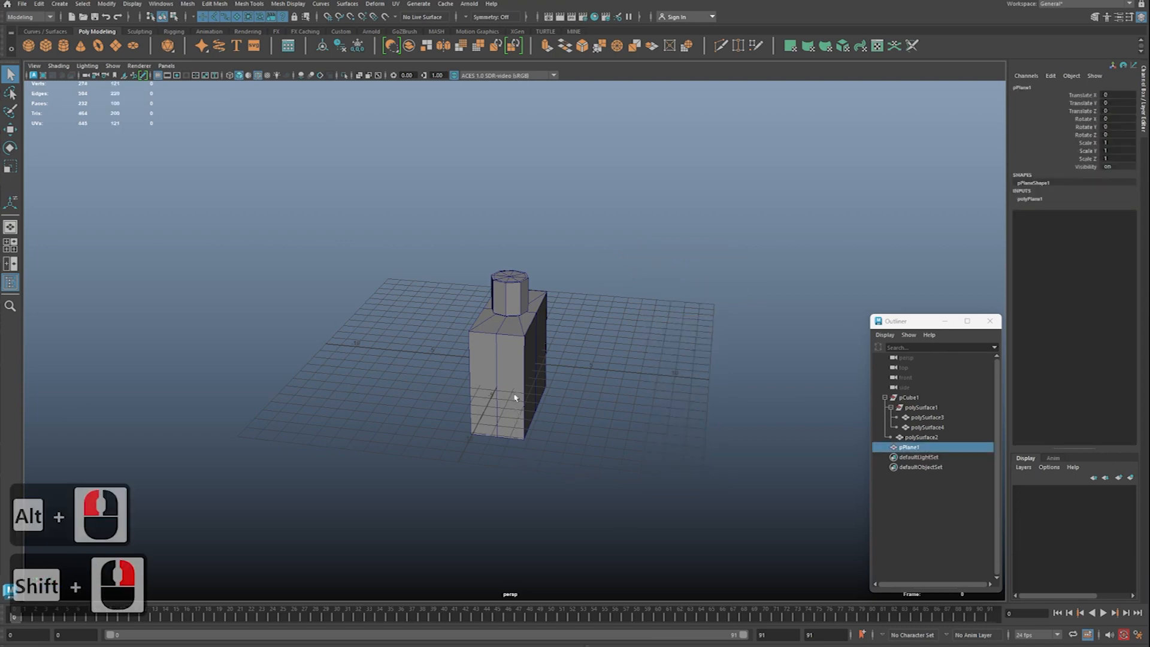
{"action": "key", "text": "w"}
{"action": "key", "text": "r"}
{"action": "left_click_drag", "start_coordinate": [509, 361], "coordinate": [833, 363]}
Step: Lower the plane beneath the bottle to about -5.652 on the Y axis
{"action": "key", "text": "w"}
{"action": "right_click_drag", "start_coordinate": [728, 359], "coordinate": [647, 356], "text": "alt"}
{"action": "mouse_move", "coordinate": [557, 347]}
{"action": "left_mouse_down", "text": "alt"}
{"action": "mouse_move", "coordinate": [518, 318]}
{"action": "mouse_move", "coordinate": [506, 399]}
{"action": "mouse_move", "coordinate": [497, 354]}
{"action": "mouse_move", "coordinate": [519, 334]}
{"action": "mouse_move", "coordinate": [486, 321]}
{"action": "mouse_move", "coordinate": [432, 350]}
{"action": "left_mouse_up", "text": "alt"}
{"action": "key", "text": "Escape"}
{"action": "right_click_drag", "start_coordinate": [580, 355], "coordinate": [557, 364], "text": "alt"}
{"action": "mouse_move", "coordinate": [556, 359]}
{"action": "left_mouse_down", "text": "alt"}
{"action": "mouse_move", "coordinate": [413, 367]}
{"action": "mouse_move", "coordinate": [525, 369]}
{"action": "left_mouse_up", "text": "alt"}
Step: Try rotating the whole bottle group pCube1 and undo the rotation
{"action": "left_click", "coordinate": [525, 370]}
{"action": "left_click", "coordinate": [932, 399]}
{"action": "left_click", "coordinate": [932, 400]}
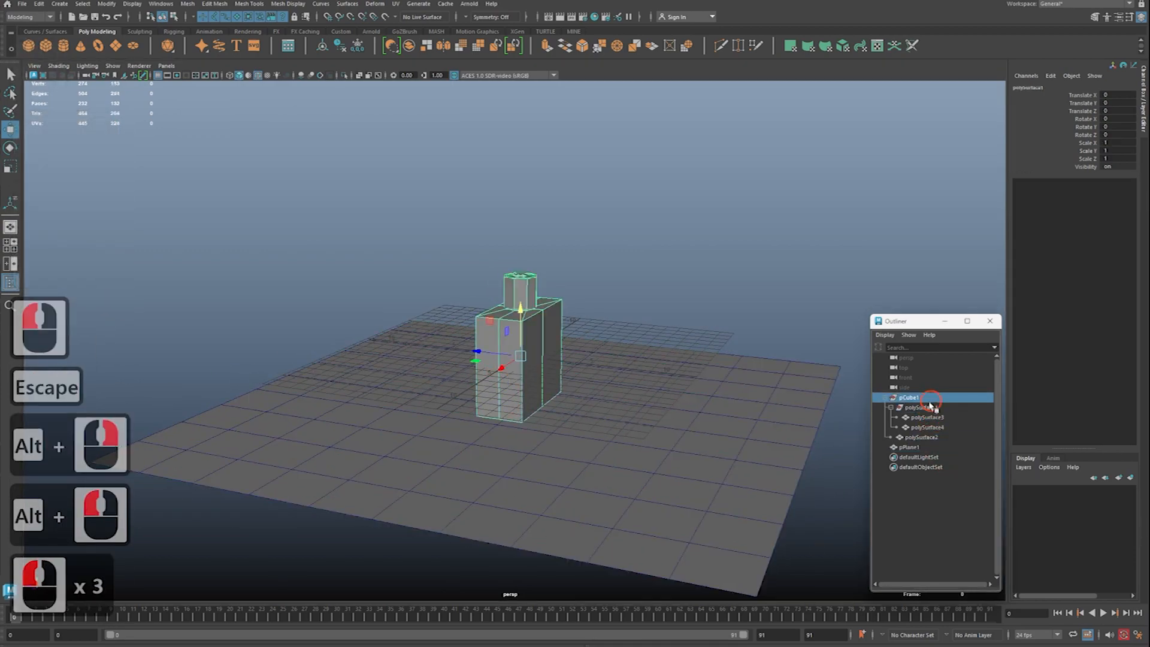
{"action": "key", "text": "e"}
{"action": "right_click_drag", "start_coordinate": [487, 337], "coordinate": [527, 341], "text": "alt"}
{"action": "left_click_drag", "start_coordinate": [527, 340], "coordinate": [688, 352], "text": "alt"}
{"action": "left_click_drag", "start_coordinate": [546, 343], "coordinate": [533, 337]}
{"action": "key", "text": "z"}
{"action": "right_click_drag", "start_coordinate": [641, 347], "coordinate": [626, 349], "text": "alt"}
{"action": "left_click_drag", "start_coordinate": [626, 349], "coordinate": [646, 362], "text": "alt"}
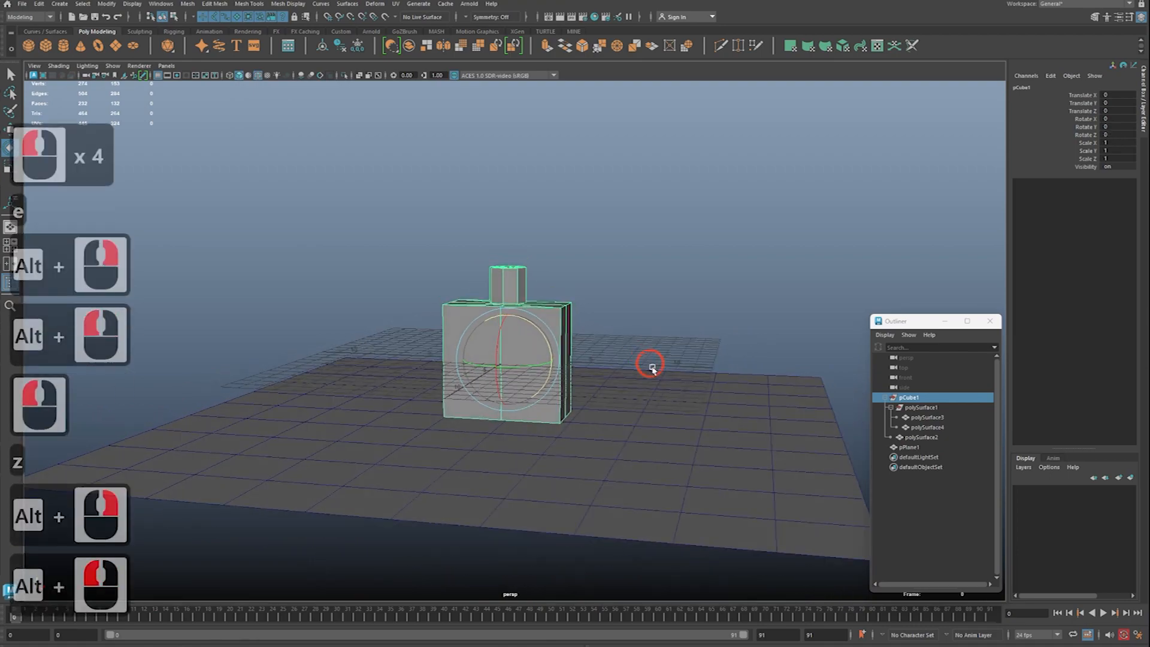
Step: Select the ground plane and set its Subdivisions Width and Subdivisions Height to 1
{"action": "left_click", "coordinate": [662, 390]}
{"action": "left_click_drag", "start_coordinate": [667, 404], "coordinate": [539, 424], "text": "alt"}
{"action": "right_click_drag", "start_coordinate": [539, 424], "coordinate": [420, 421], "text": "alt"}
{"action": "left_click_drag", "start_coordinate": [420, 421], "coordinate": [479, 402], "text": "alt"}
{"action": "middle_click_drag", "start_coordinate": [479, 401], "coordinate": [468, 418], "text": "alt"}
{"action": "right_click_drag", "start_coordinate": [467, 419], "coordinate": [575, 401], "text": "alt"}
{"action": "left_click_drag", "start_coordinate": [605, 395], "coordinate": [663, 383], "text": "alt"}
{"action": "left_click", "coordinate": [1030, 198]}
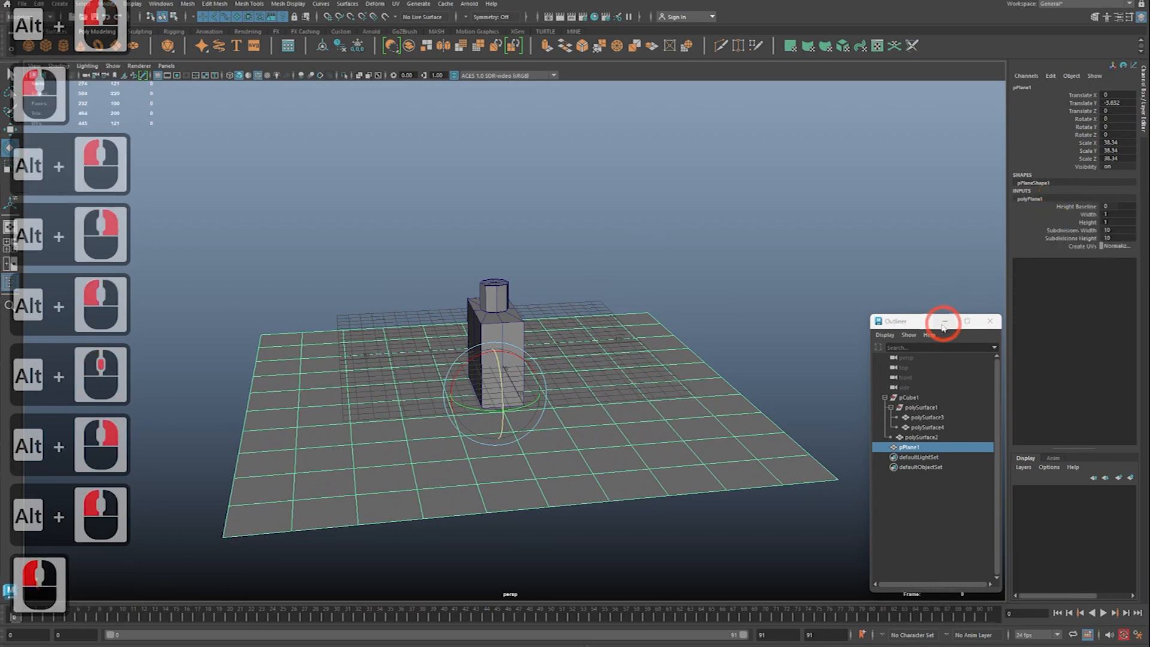
{"action": "left_click_drag", "start_coordinate": [945, 321], "coordinate": [895, 325]}
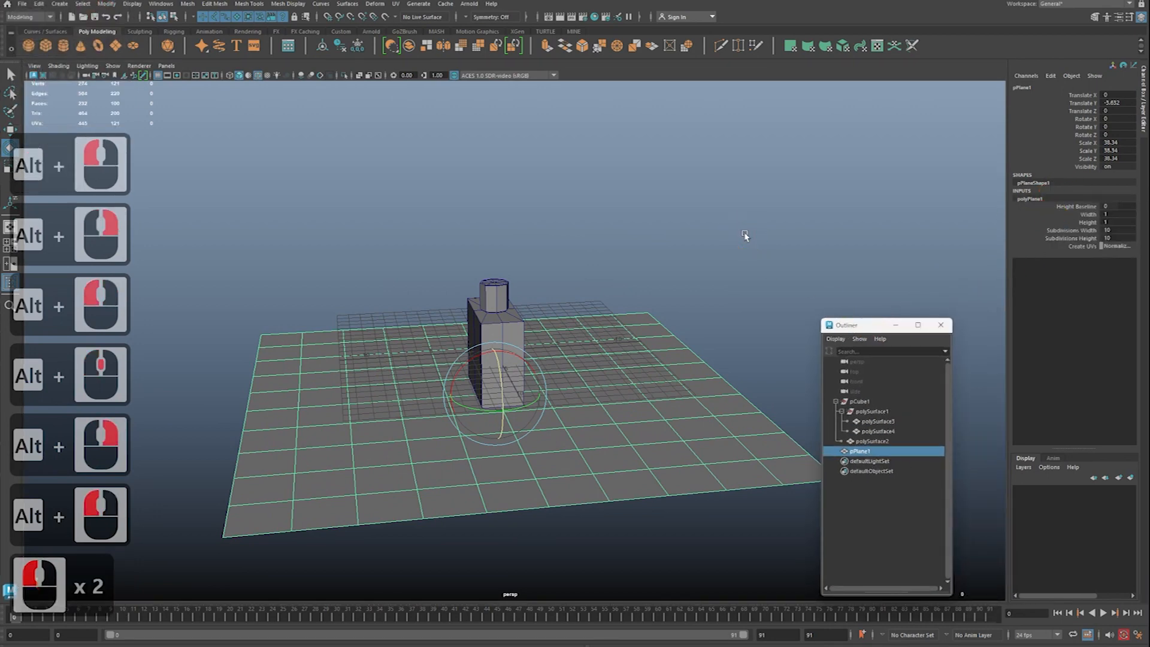
{"action": "left_click", "coordinate": [1082, 232]}
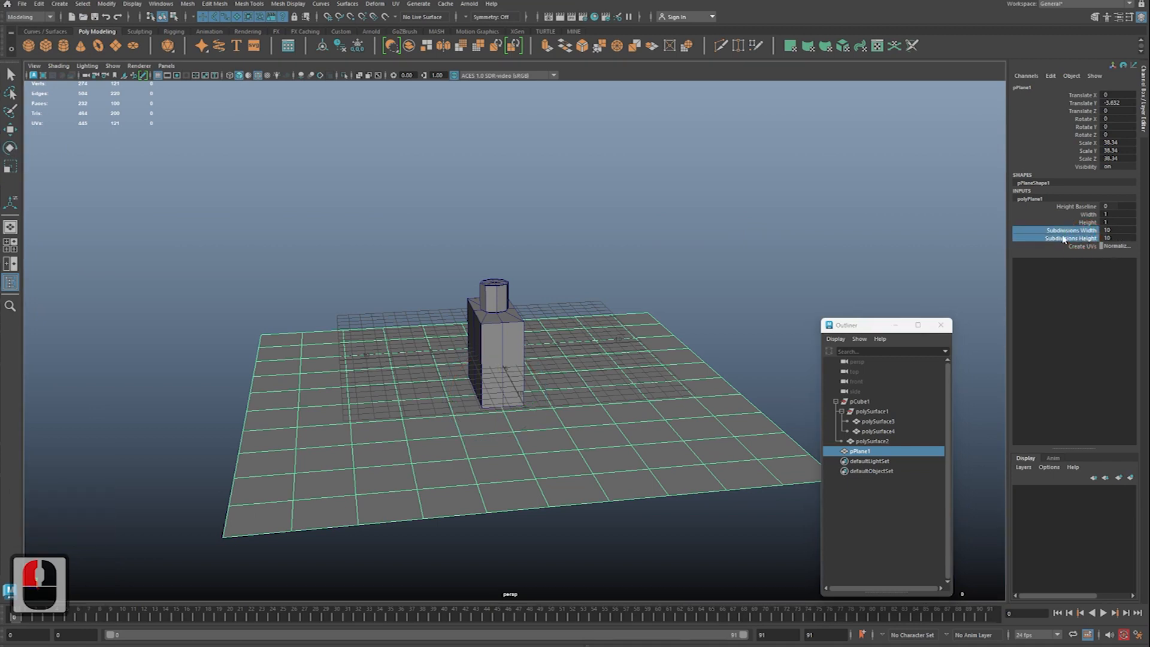
{"action": "middle_click_drag", "start_coordinate": [892, 215], "coordinate": [353, 321]}
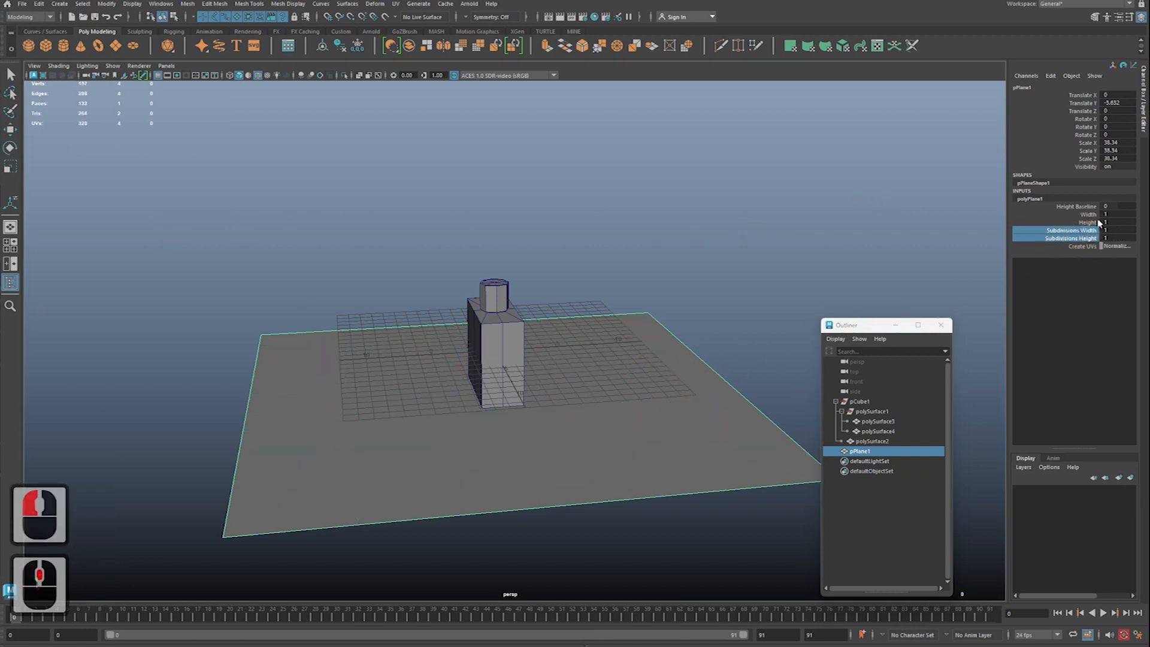
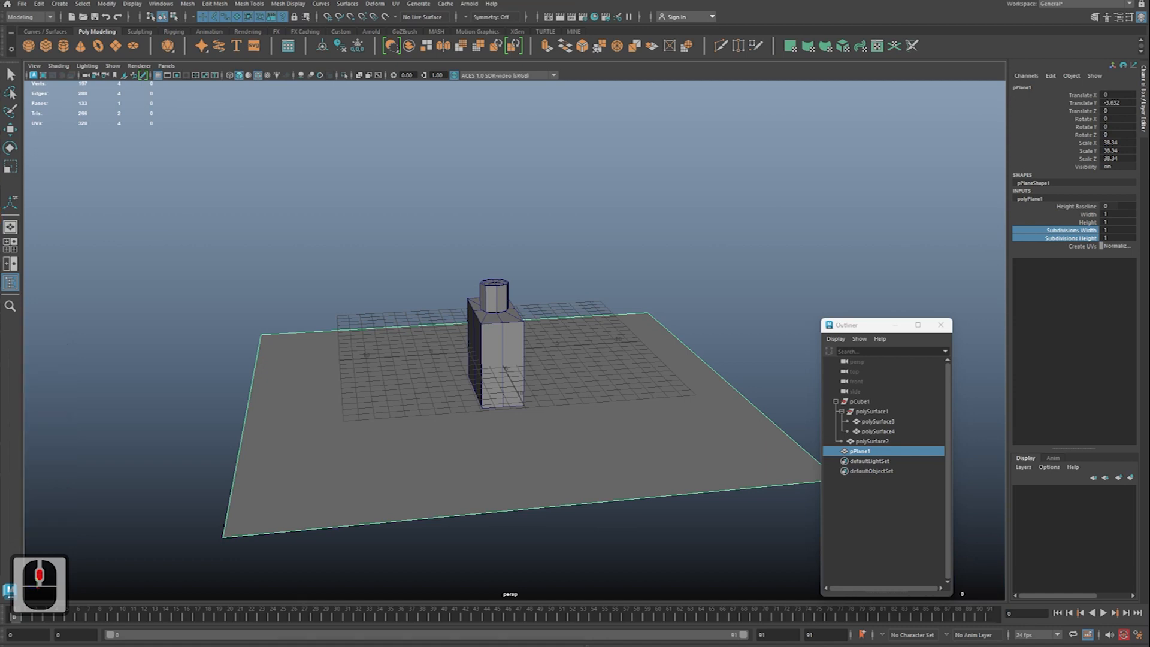
{"action": "right_click_drag", "start_coordinate": [446, 386], "coordinate": [400, 383], "text": "alt"}
{"action": "middle_click_drag", "start_coordinate": [400, 383], "coordinate": [354, 393], "text": "alt"}
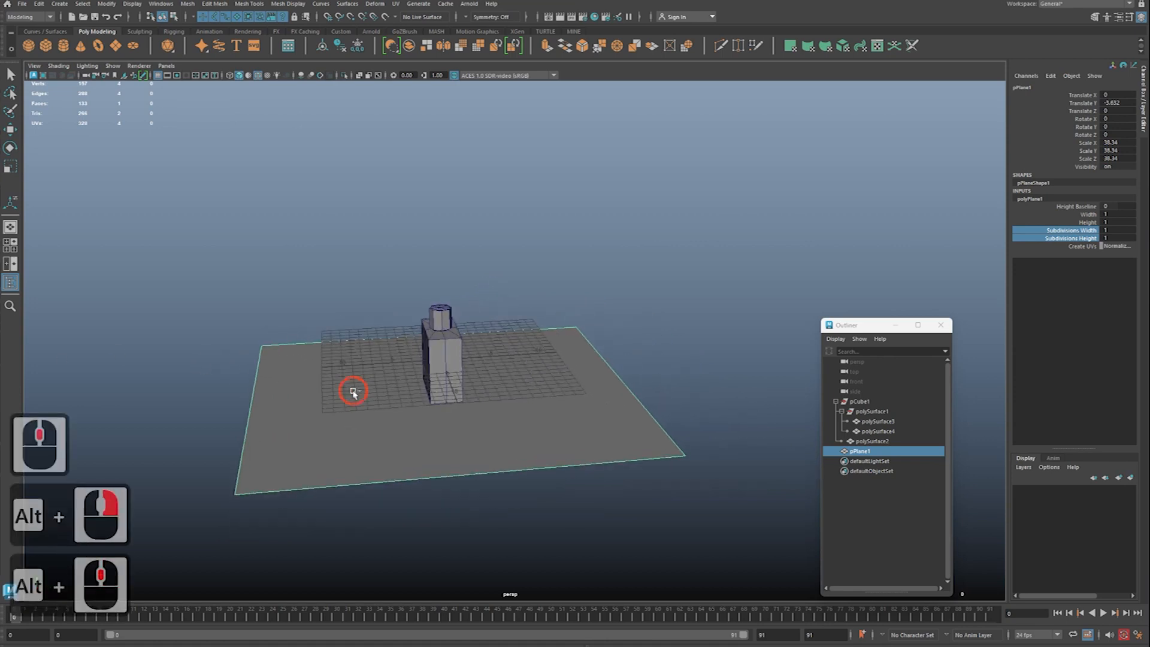
{"action": "key", "text": "ctrl+2"}
{"action": "left_click_drag", "start_coordinate": [228, 419], "coordinate": [360, 418]}
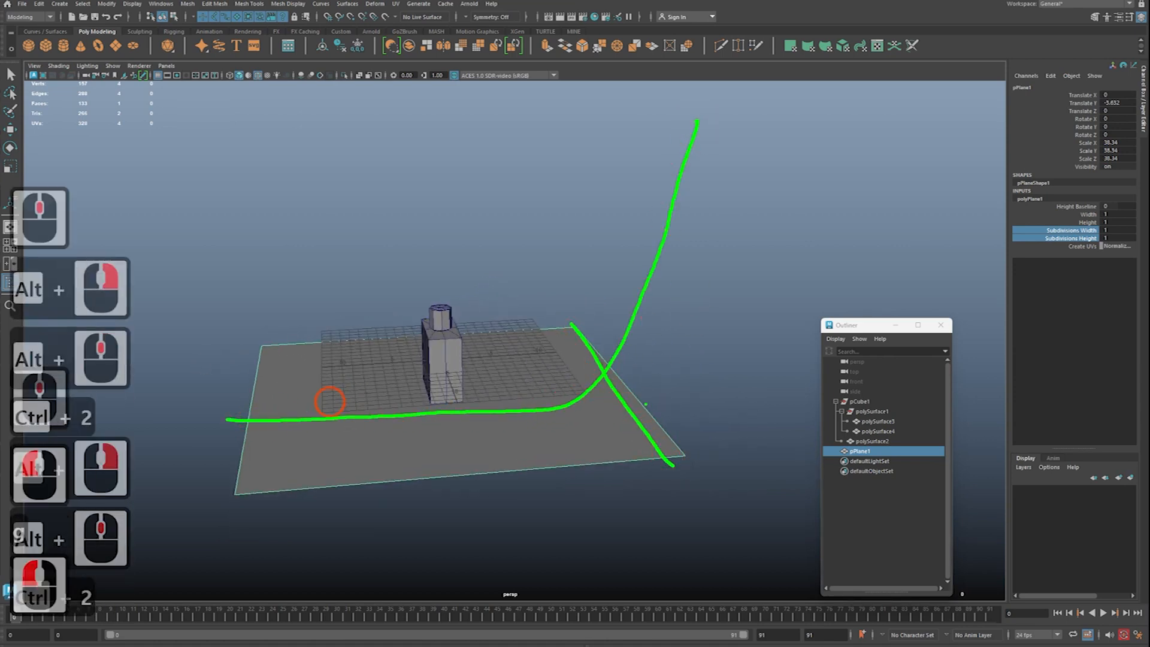
{"action": "key", "text": "Escape"}
Step: Undo the plane's subdivision change and select the full row of edges along its back border
{"action": "left_click_drag", "start_coordinate": [644, 404], "coordinate": [625, 412], "text": "alt"}
{"action": "key", "text": "z"}
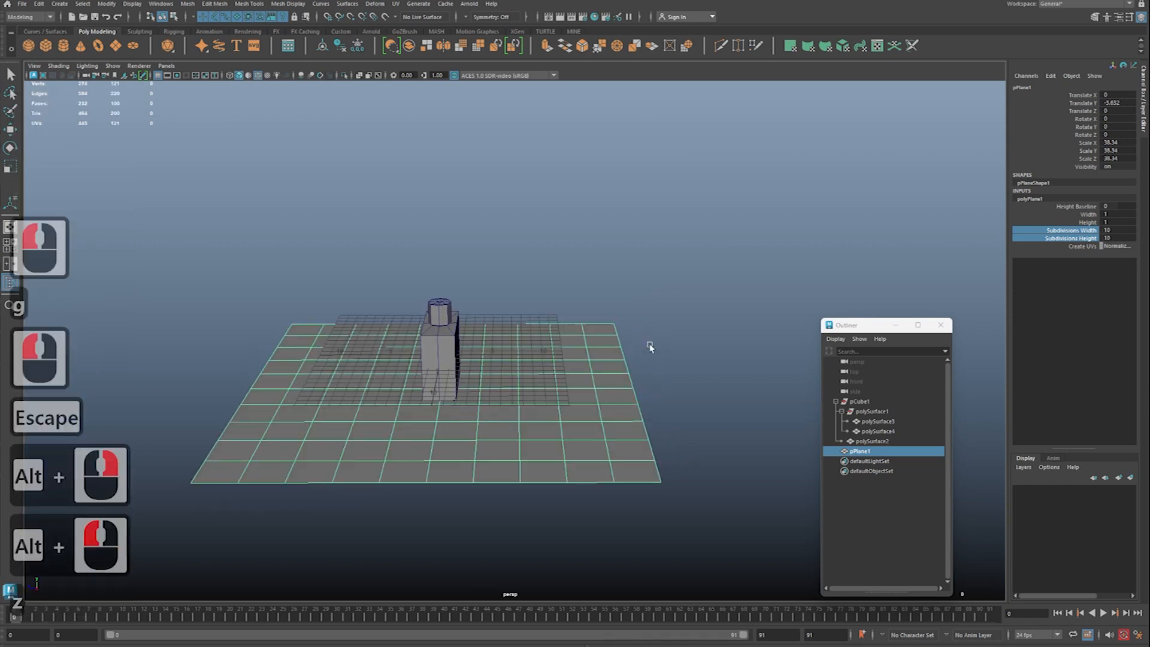
{"action": "middle_click_drag", "start_coordinate": [650, 346], "coordinate": [598, 343], "text": "alt"}
{"action": "right_click_drag", "start_coordinate": [598, 344], "coordinate": [607, 343], "text": "alt"}
{"action": "left_click_drag", "start_coordinate": [607, 343], "coordinate": [619, 341], "text": "alt"}
{"action": "right_click_drag", "start_coordinate": [618, 341], "coordinate": [677, 358]}
{"action": "left_click", "coordinate": [568, 327]}
{"action": "left_click", "coordinate": [645, 453]}
{"action": "double_click", "coordinate": [626, 462], "text": "shift"}
Step: Extrude the selected back border edges straight up into a segmented vertical wall
{"action": "key", "text": "w"}
{"action": "right_click_drag", "start_coordinate": [665, 354], "coordinate": [588, 341], "text": "alt"}
{"action": "middle_click_drag", "start_coordinate": [589, 342], "coordinate": [574, 352], "text": "alt"}
{"action": "key", "text": "w"}
{"action": "left_click_drag", "start_coordinate": [555, 343], "coordinate": [603, 83]}
{"action": "key", "text": "q"}
Step: Try to bevel the row of edges where the segmented wall meets the floor
{"action": "left_click_drag", "start_coordinate": [542, 380], "coordinate": [581, 392], "text": "alt"}
{"action": "right_click_drag", "start_coordinate": [563, 365], "coordinate": [564, 379]}
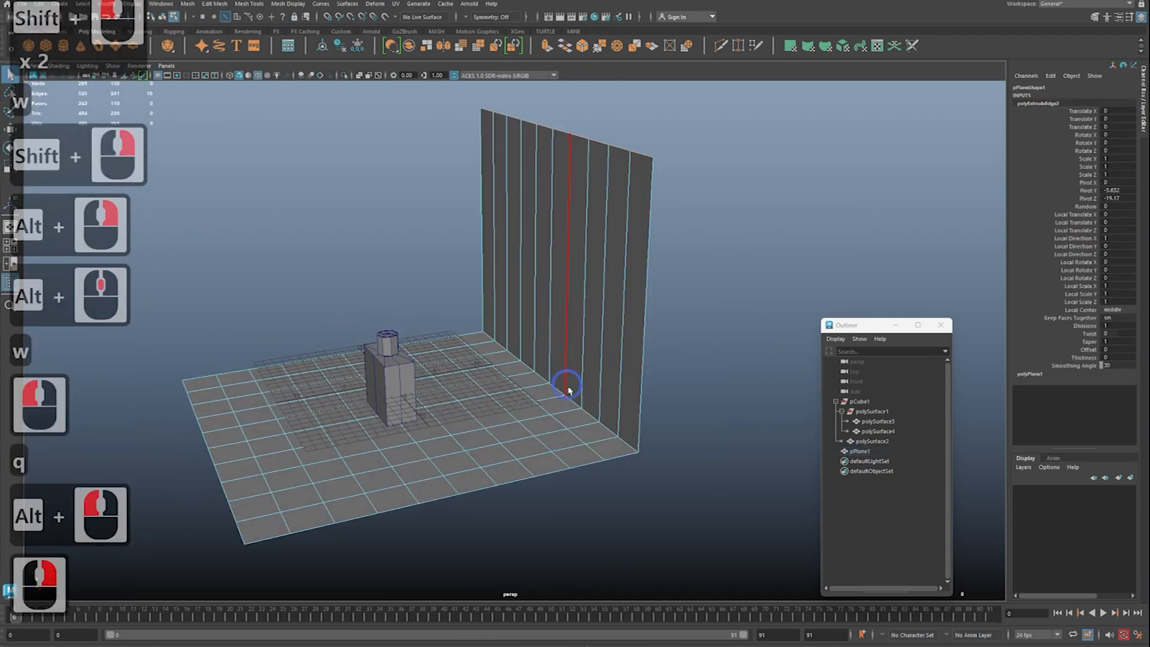
{"action": "double_click", "coordinate": [562, 393]}
{"action": "middle_click_drag", "start_coordinate": [581, 385], "coordinate": [569, 367], "text": "alt"}
{"action": "right_click_drag", "start_coordinate": [569, 367], "coordinate": [623, 363], "text": "alt"}
{"action": "left_click_drag", "start_coordinate": [623, 363], "coordinate": [645, 340], "text": "alt"}
{"action": "right_click_drag", "start_coordinate": [645, 340], "coordinate": [680, 351], "text": "shift"}
{"action": "left_click_drag", "start_coordinate": [716, 201], "coordinate": [721, 218]}
Step: Undo the corner bevel and the extruded wall
{"action": "key", "text": "z"}
{"action": "key", "text": "z"}
{"action": "key", "text": "z"}
{"action": "key", "text": "z"}
{"action": "key", "text": "z"}
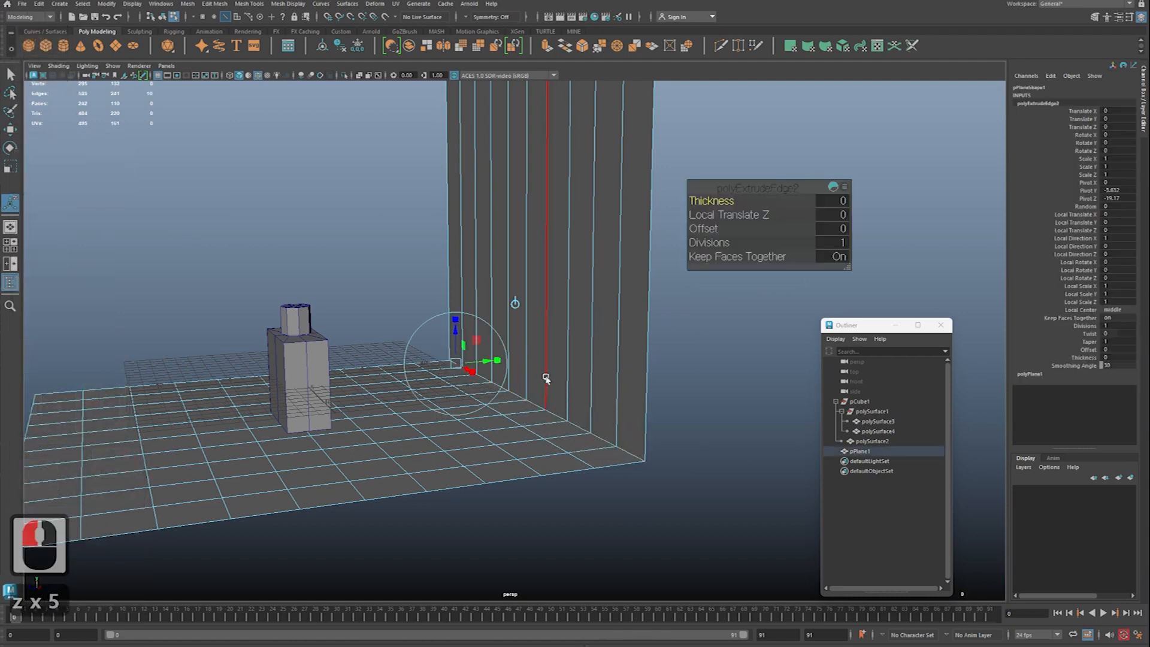
{"action": "key", "text": "z"}
{"action": "key", "text": "z"}
{"action": "right_click_drag", "start_coordinate": [617, 387], "coordinate": [529, 394], "text": "alt"}
Step: Try selecting several neighbouring edge loops across the subdivided plane
{"action": "key", "text": "q"}
{"action": "left_click_drag", "start_coordinate": [528, 394], "coordinate": [546, 374], "text": "alt"}
{"action": "right_click_drag", "start_coordinate": [545, 372], "coordinate": [532, 323]}
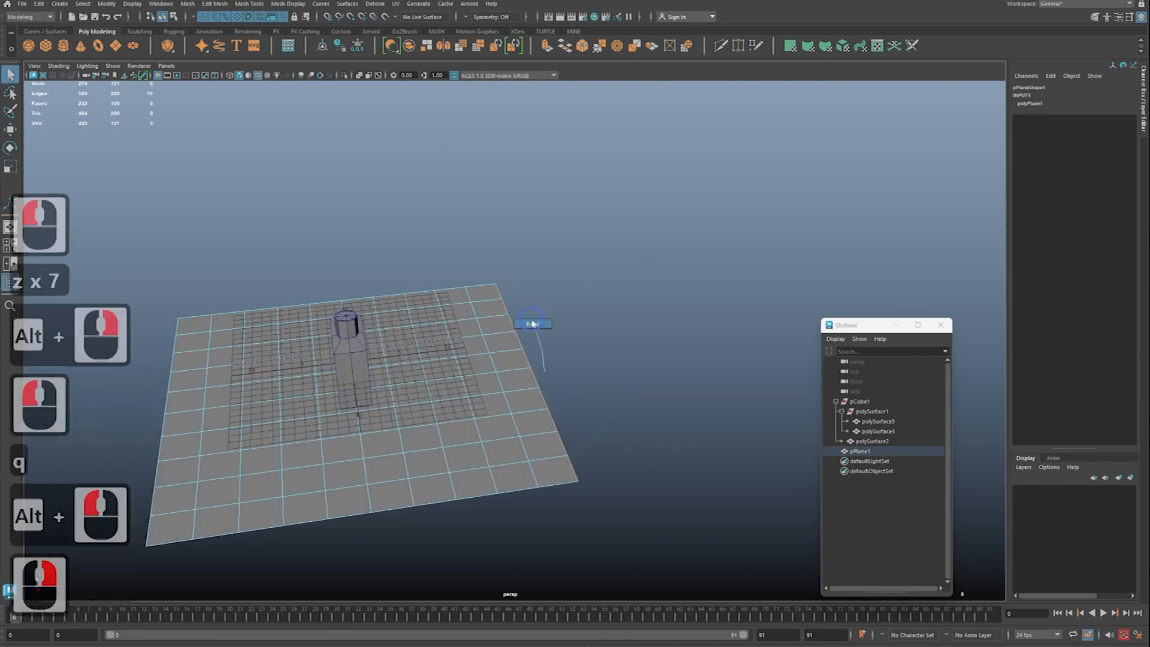
{"action": "double_click", "coordinate": [500, 365]}
{"action": "double_click", "coordinate": [477, 368], "text": "shift"}
{"action": "key", "text": "z"}
{"action": "double_click", "coordinate": [465, 369], "text": "shift"}
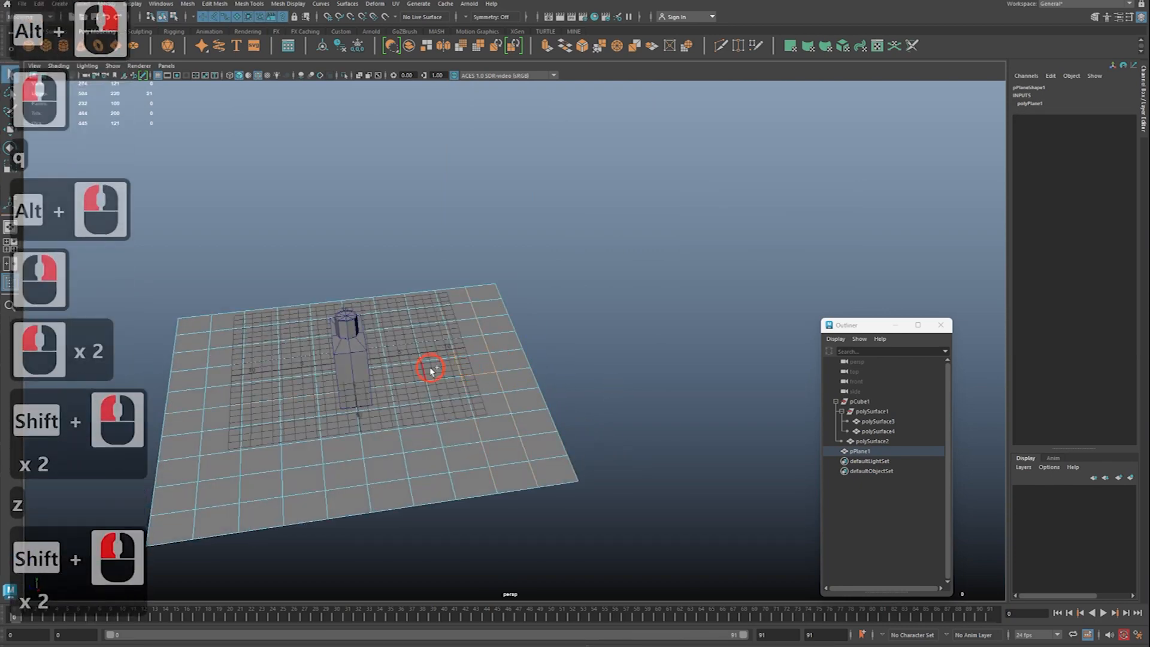
Step: Return to object selection, pick the ground plane and set its Subdivisions Width and Subdivisions Height to 1
{"action": "key", "text": "q"}
{"action": "right_click_drag", "start_coordinate": [470, 353], "coordinate": [567, 259]}
{"action": "left_click", "coordinate": [569, 260]}
{"action": "left_click", "coordinate": [504, 350]}
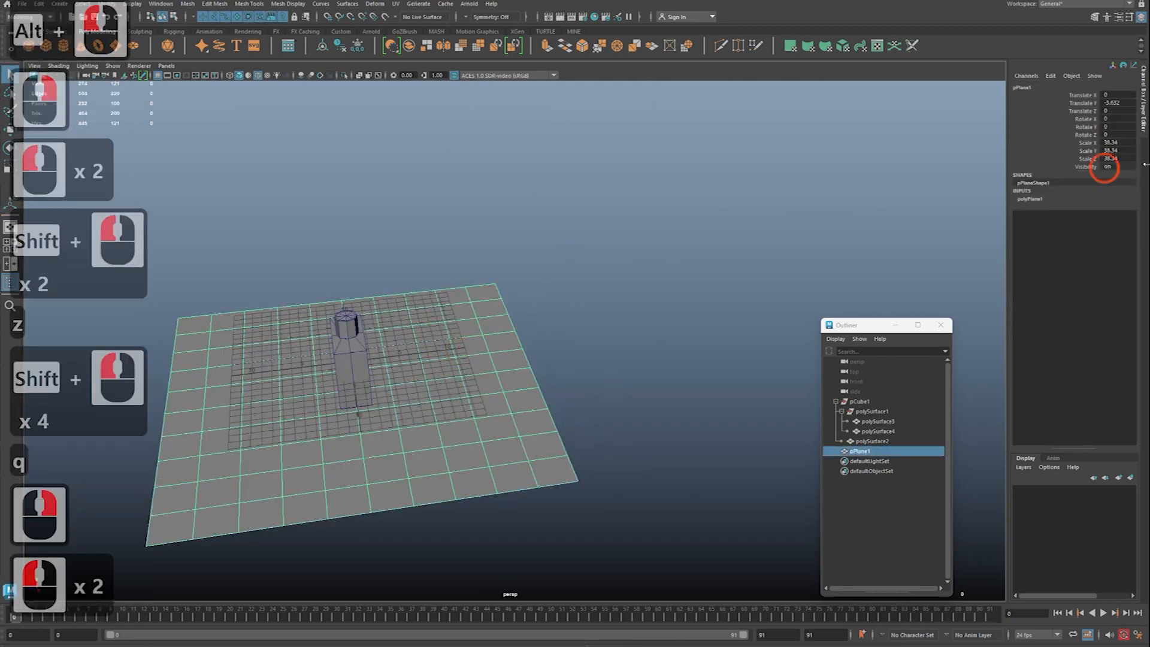
{"action": "left_click", "coordinate": [1040, 207]}
{"action": "left_click_drag", "start_coordinate": [1072, 230], "coordinate": [1075, 238]}
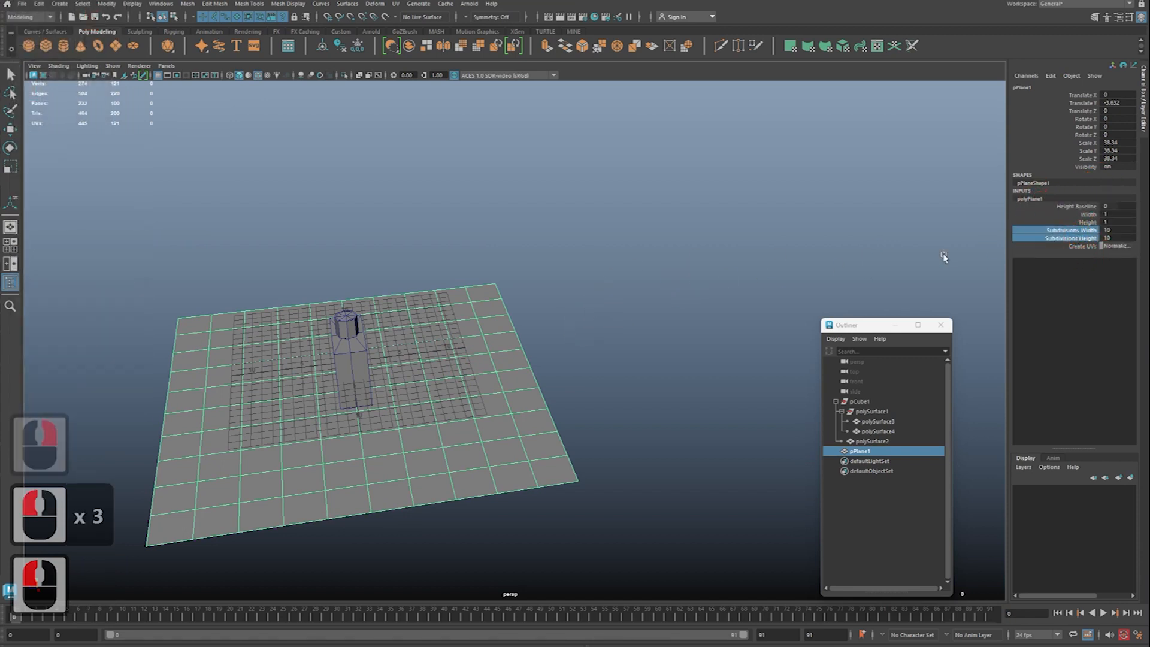
{"action": "middle_click_drag", "start_coordinate": [942, 254], "coordinate": [772, 282]}
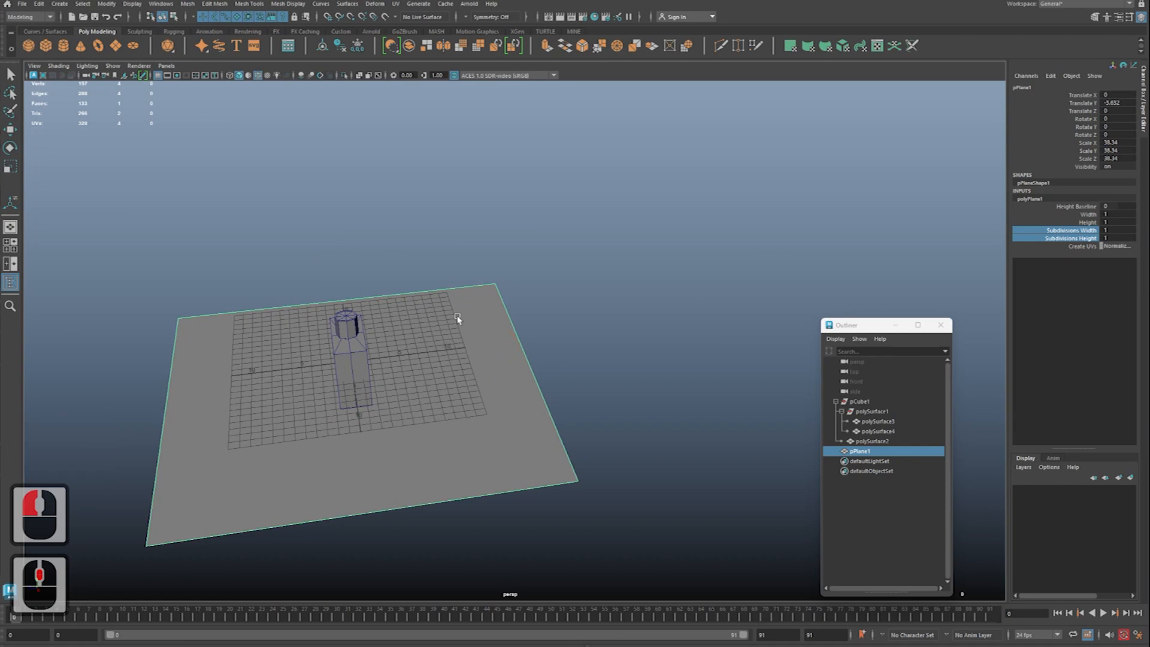
Step: Scale the ground plane up uniformly so it extends further around the bottle
{"action": "left_click_drag", "start_coordinate": [478, 380], "coordinate": [539, 437], "text": "alt"}
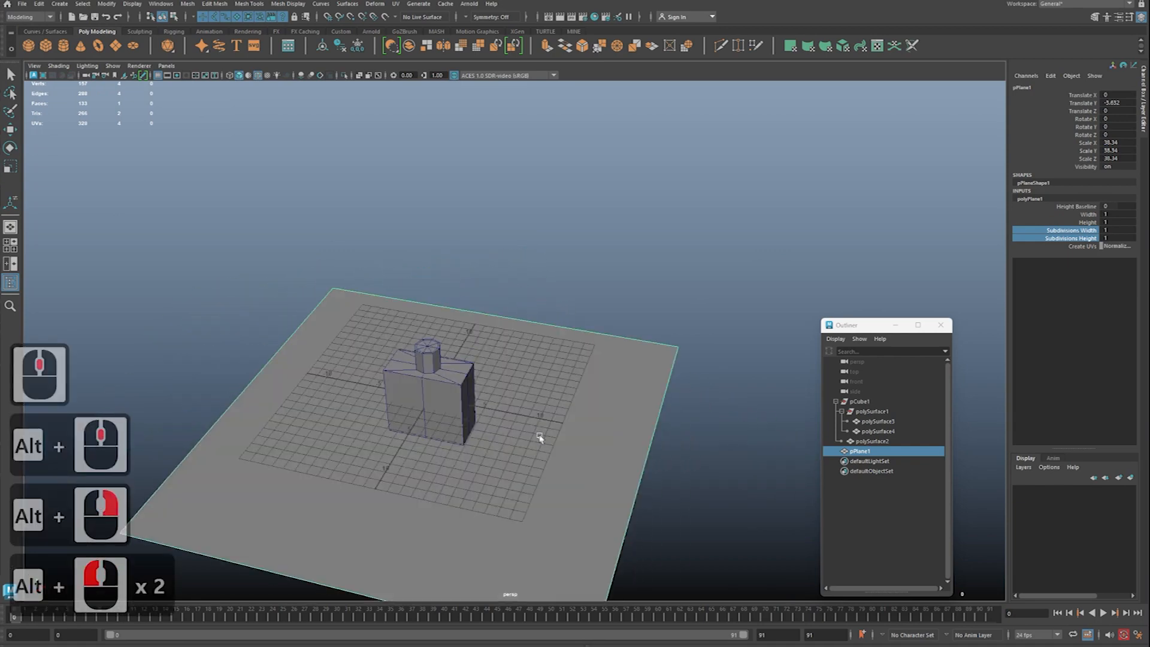
{"action": "left_click", "coordinate": [538, 435]}
{"action": "key", "text": "w"}
{"action": "key", "text": "r"}
{"action": "left_click_drag", "start_coordinate": [433, 429], "coordinate": [573, 426]}
{"action": "right_click_drag", "start_coordinate": [573, 426], "coordinate": [563, 422], "text": "alt"}
{"action": "left_click_drag", "start_coordinate": [563, 422], "coordinate": [547, 377], "text": "alt"}
Step: Select the plane's single back edge and extrude it, ready to move
{"action": "key", "text": "q"}
{"action": "right_click_drag", "start_coordinate": [639, 378], "coordinate": [634, 297]}
{"action": "left_click", "coordinate": [648, 327]}
{"action": "right_click_drag", "start_coordinate": [665, 258], "coordinate": [668, 267], "text": "shift"}
{"action": "right_click_drag", "start_coordinate": [677, 300], "coordinate": [653, 306], "text": "alt"}
{"action": "middle_click_drag", "start_coordinate": [683, 306], "coordinate": [656, 346], "text": "alt"}
{"action": "left_click_drag", "start_coordinate": [659, 347], "coordinate": [636, 378], "text": "alt"}
{"action": "key", "text": "w"}
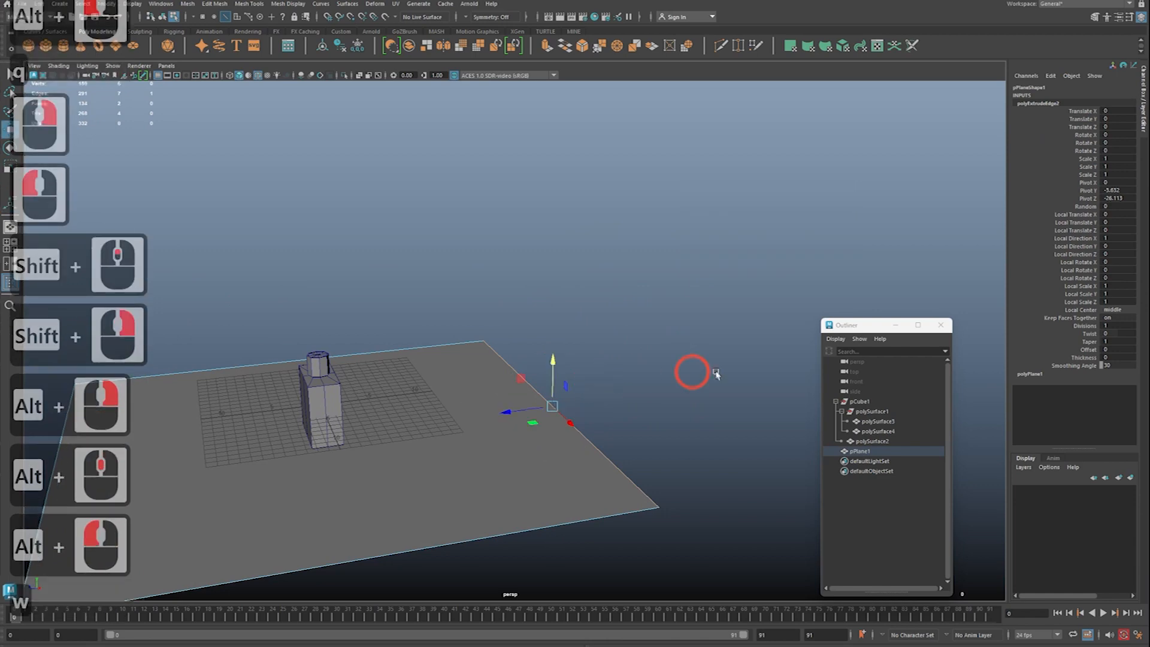
Step: Try raising the extruded back edge on the Y axis and undo the move
{"action": "right_click_drag", "start_coordinate": [656, 377], "coordinate": [636, 361], "text": "alt"}
{"action": "middle_click_drag", "start_coordinate": [636, 361], "coordinate": [650, 398], "text": "alt"}
{"action": "left_click_drag", "start_coordinate": [651, 398], "coordinate": [629, 404], "text": "alt"}
{"action": "left_click_drag", "start_coordinate": [575, 103], "coordinate": [575, 102]}
{"action": "key", "text": "z"}
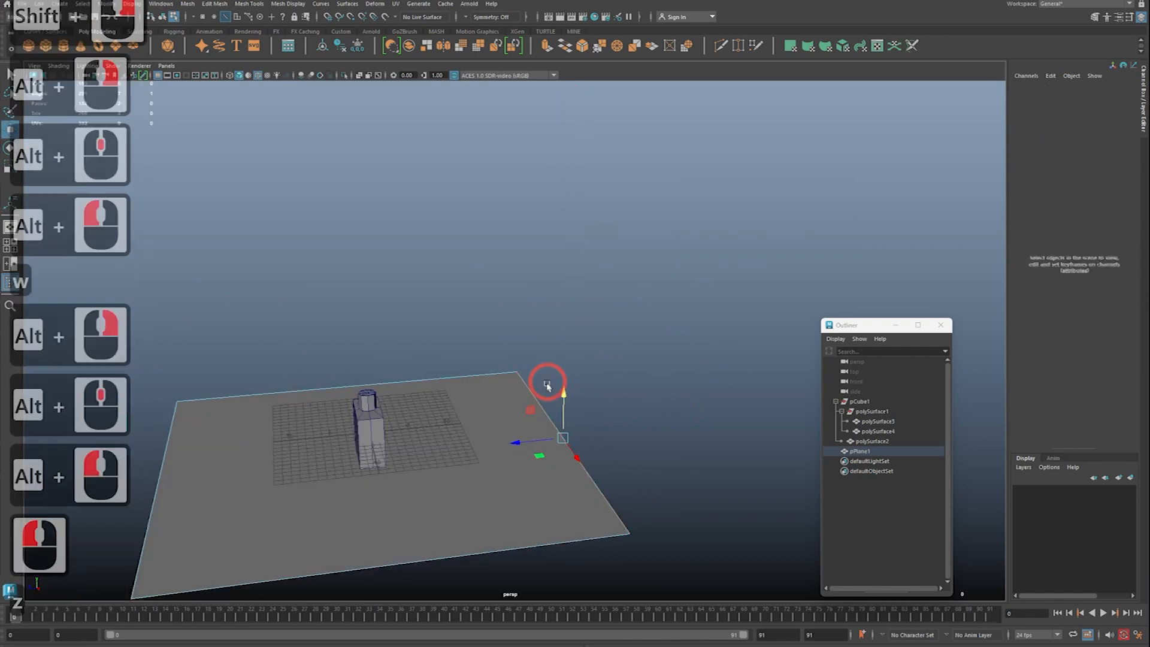
Step: Move the extruded back edge straight up to form a tall wall behind the bottle
{"action": "left_click_drag", "start_coordinate": [563, 394], "coordinate": [591, 19]}
{"action": "right_click_drag", "start_coordinate": [566, 279], "coordinate": [542, 286], "text": "alt"}
{"action": "left_click_drag", "start_coordinate": [542, 287], "coordinate": [557, 328], "text": "alt"}
{"action": "middle_click_drag", "start_coordinate": [600, 345], "coordinate": [590, 352], "text": "alt"}
{"action": "right_click_drag", "start_coordinate": [590, 352], "coordinate": [623, 350], "text": "alt"}
{"action": "left_click_drag", "start_coordinate": [629, 350], "coordinate": [695, 353], "text": "alt"}
Step: Select the corner edge where the backdrop wall meets the floor
{"action": "key", "text": "q"}
{"action": "left_click_drag", "start_coordinate": [506, 378], "coordinate": [534, 386], "text": "alt"}
{"action": "right_click_drag", "start_coordinate": [542, 378], "coordinate": [529, 280]}
{"action": "left_click", "coordinate": [547, 419]}
{"action": "right_click_drag", "start_coordinate": [595, 388], "coordinate": [578, 393], "text": "alt"}
{"action": "left_click_drag", "start_coordinate": [579, 392], "coordinate": [603, 381], "text": "alt"}
{"action": "middle_click_drag", "start_coordinate": [604, 381], "coordinate": [608, 376], "text": "alt"}
{"action": "right_click_drag", "start_coordinate": [609, 375], "coordinate": [616, 373], "text": "alt"}
{"action": "left_click_drag", "start_coordinate": [615, 374], "coordinate": [603, 373], "text": "alt"}
{"action": "middle_click_drag", "start_coordinate": [603, 373], "coordinate": [562, 388], "text": "alt"}
{"action": "left_click_drag", "start_coordinate": [561, 388], "coordinate": [570, 392], "text": "alt"}
{"action": "left_click", "coordinate": [569, 394]}
{"action": "left_click_drag", "start_coordinate": [568, 394], "coordinate": [491, 400], "text": "alt"}
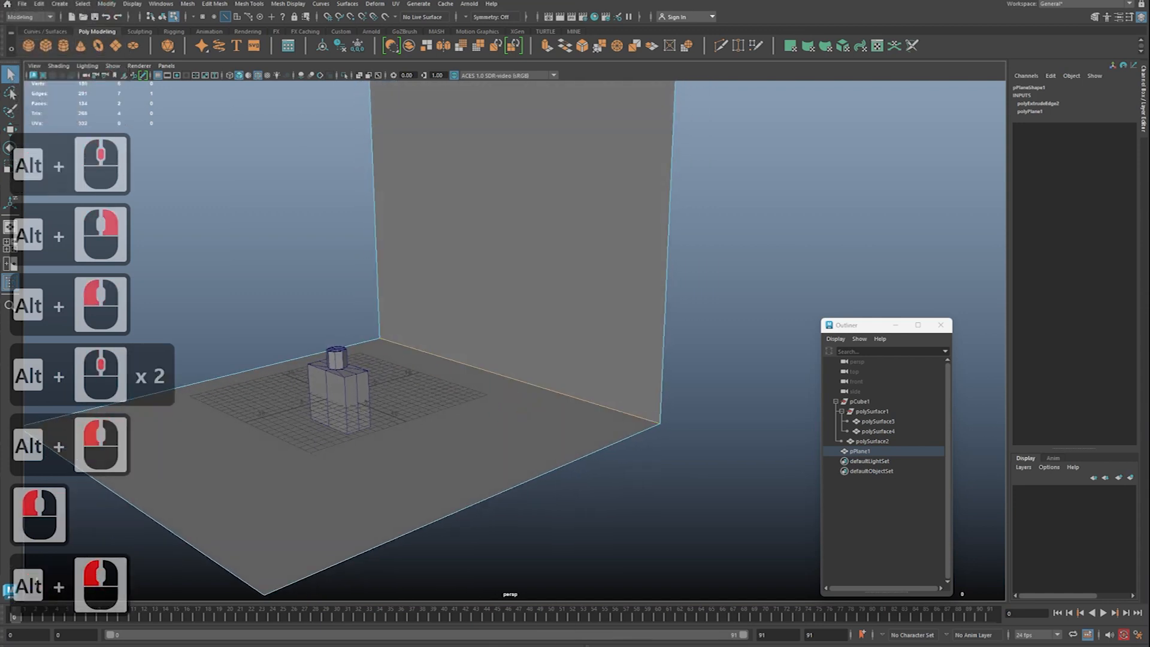
Step: Reselect the corner edge between wall and floor and bevel it
{"action": "left_click", "coordinate": [400, 374]}
{"action": "left_click", "coordinate": [481, 378]}
{"action": "right_click_drag", "start_coordinate": [487, 379], "coordinate": [483, 380], "text": "alt"}
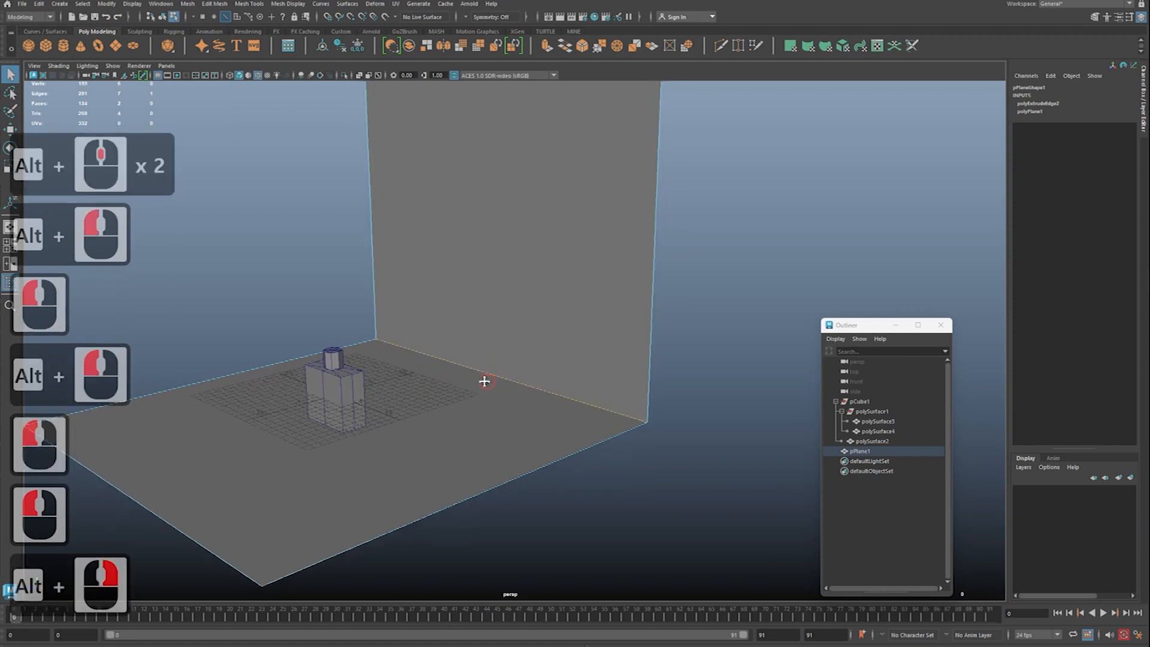
{"action": "middle_click_drag", "start_coordinate": [482, 380], "coordinate": [478, 386], "text": "alt"}
{"action": "right_click_drag", "start_coordinate": [478, 386], "coordinate": [489, 394], "text": "alt"}
{"action": "left_click_drag", "start_coordinate": [488, 393], "coordinate": [469, 400], "text": "alt"}
{"action": "middle_click_drag", "start_coordinate": [470, 401], "coordinate": [466, 399], "text": "alt"}
{"action": "right_click_drag", "start_coordinate": [466, 399], "coordinate": [472, 400], "text": "alt"}
{"action": "left_click", "coordinate": [489, 381]}
{"action": "middle_click_drag", "start_coordinate": [501, 349], "coordinate": [526, 339], "text": "alt"}
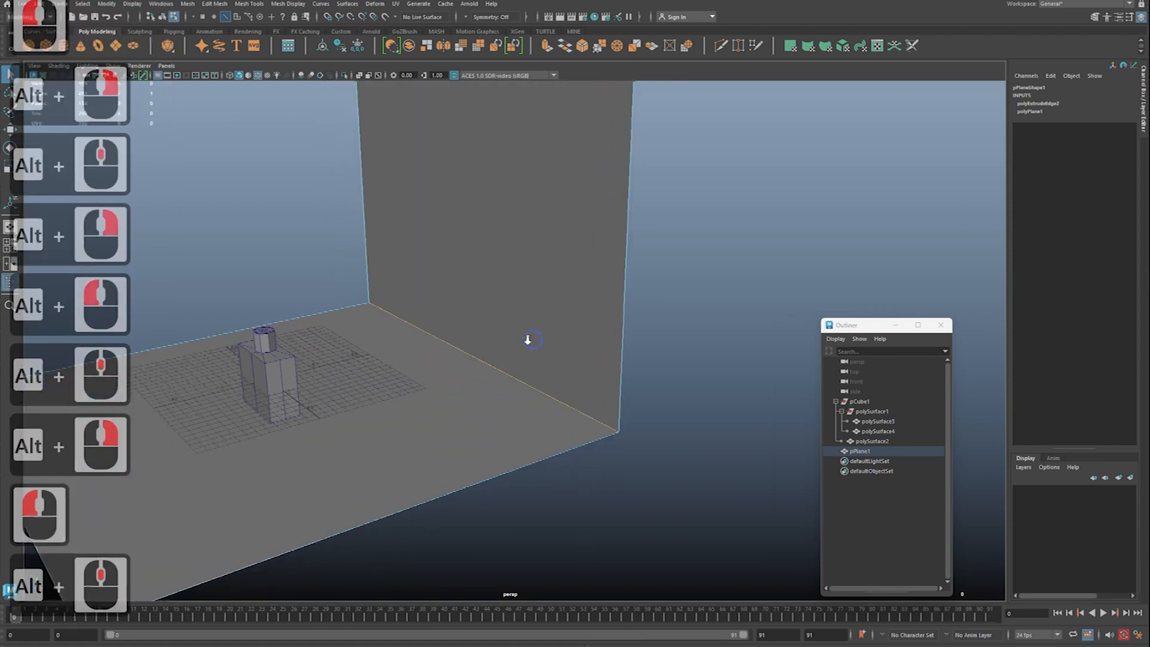
{"action": "right_click_drag", "start_coordinate": [526, 339], "coordinate": [521, 336], "text": "alt"}
{"action": "left_click_drag", "start_coordinate": [521, 337], "coordinate": [535, 331], "text": "alt"}
{"action": "right_click_drag", "start_coordinate": [651, 273], "coordinate": [683, 277], "text": "shift"}
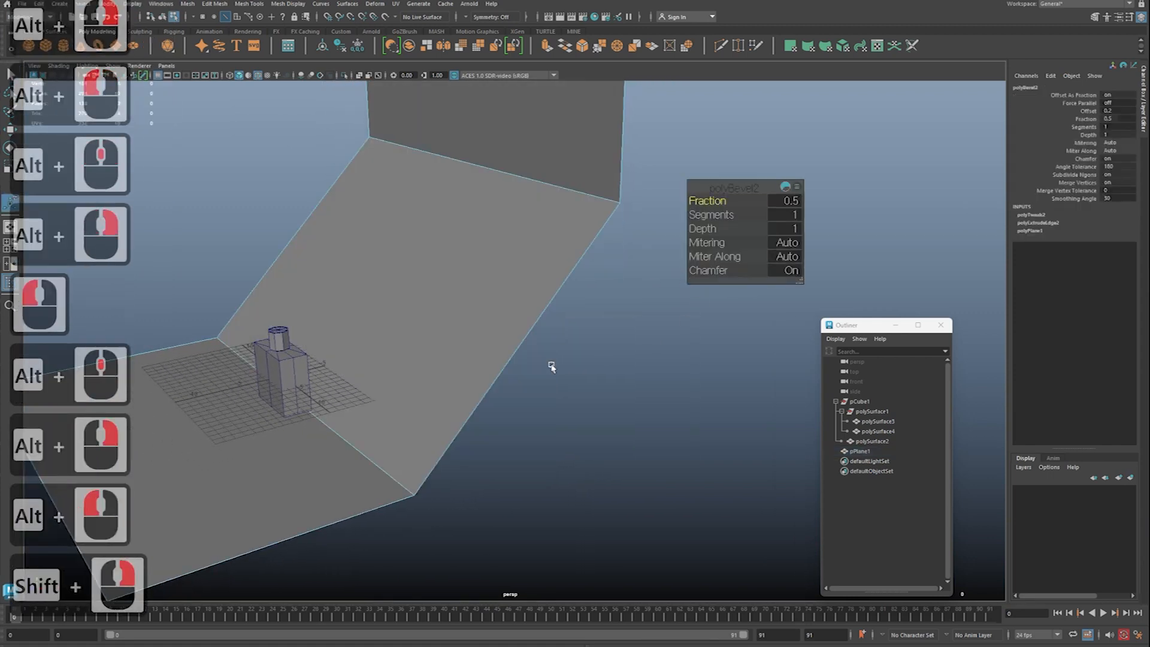
Step: Set the corner bevel's Segments to 12 for a smooth curve
{"action": "left_click_drag", "start_coordinate": [547, 368], "coordinate": [529, 349], "text": "alt"}
{"action": "middle_click_drag", "start_coordinate": [529, 349], "coordinate": [542, 363], "text": "alt"}
{"action": "left_click_drag", "start_coordinate": [710, 214], "coordinate": [782, 210]}
{"action": "right_click_drag", "start_coordinate": [281, 366], "coordinate": [315, 376], "text": "alt"}
{"action": "left_click_drag", "start_coordinate": [315, 375], "coordinate": [339, 380], "text": "alt"}
{"action": "middle_click_drag", "start_coordinate": [388, 408], "coordinate": [401, 382], "text": "alt"}
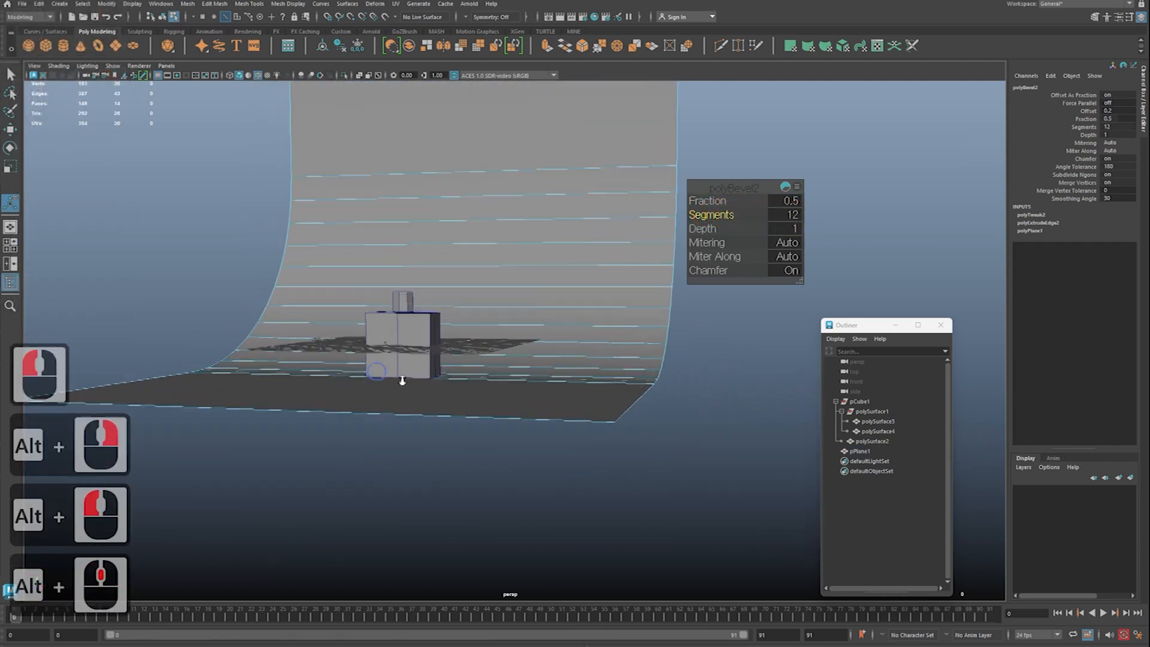
{"action": "right_click_drag", "start_coordinate": [400, 382], "coordinate": [473, 386], "text": "alt"}
{"action": "left_click_drag", "start_coordinate": [473, 386], "coordinate": [419, 387], "text": "alt"}
{"action": "middle_click_drag", "start_coordinate": [419, 387], "coordinate": [488, 406], "text": "alt"}
{"action": "right_click_drag", "start_coordinate": [488, 406], "coordinate": [500, 403], "text": "alt"}
{"action": "middle_click_drag", "start_coordinate": [501, 403], "coordinate": [512, 401], "text": "alt"}
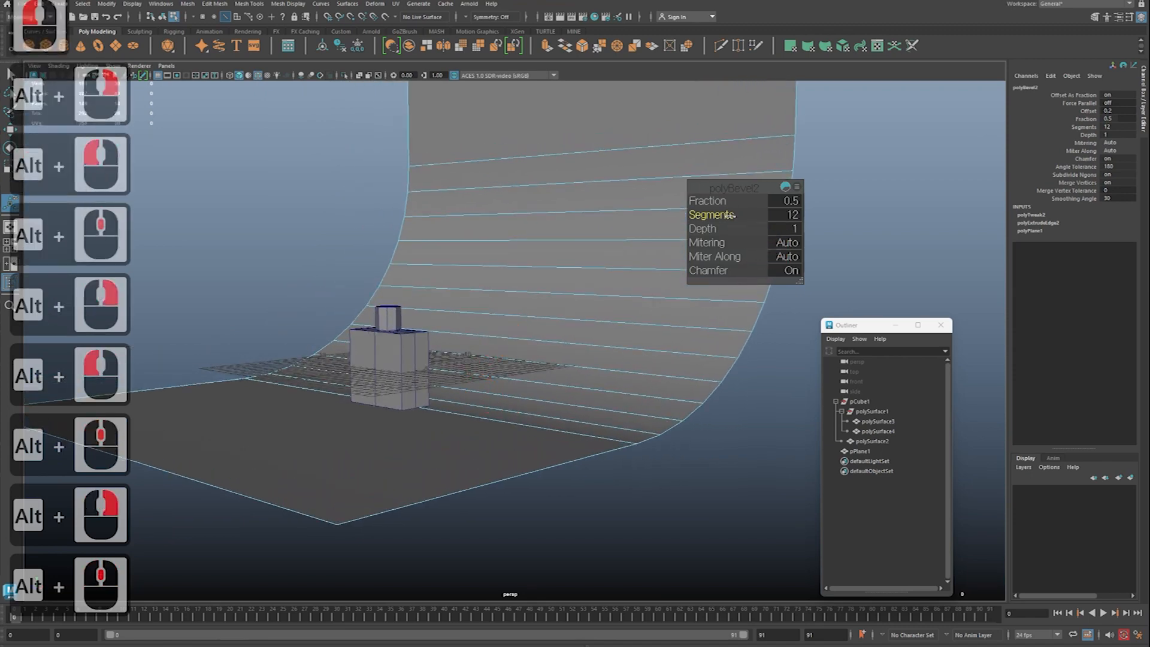
Step: Set the corner bevel's Fraction to 0.6
{"action": "left_click_drag", "start_coordinate": [713, 200], "coordinate": [715, 202]}
{"action": "right_click_drag", "start_coordinate": [493, 259], "coordinate": [455, 264], "text": "alt"}
{"action": "left_click_drag", "start_coordinate": [456, 264], "coordinate": [359, 278], "text": "alt"}
{"action": "right_click_drag", "start_coordinate": [359, 279], "coordinate": [335, 285], "text": "alt"}
{"action": "left_click_drag", "start_coordinate": [335, 284], "coordinate": [375, 289], "text": "alt"}
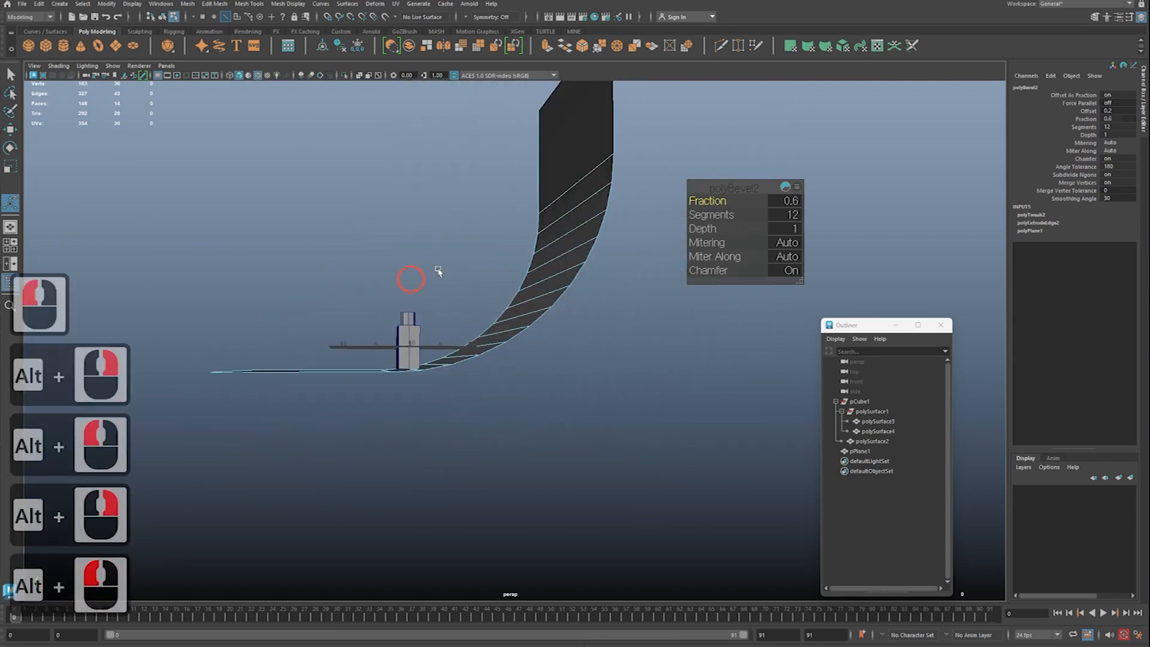
Step: Examine the backdrop's curve and its distance from the bottle from several sides
{"action": "key", "text": "ctrl+2"}
{"action": "key", "text": "Escape"}
{"action": "middle_click_drag", "start_coordinate": [417, 290], "coordinate": [439, 313], "text": "alt"}
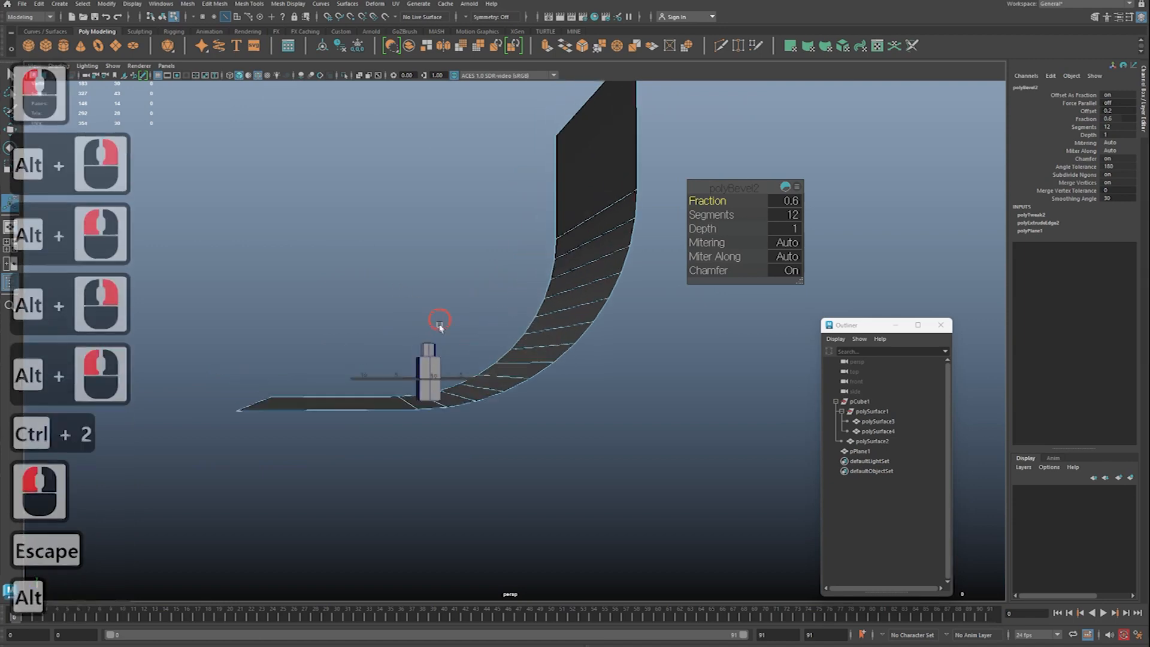
{"action": "left_click_drag", "start_coordinate": [439, 314], "coordinate": [488, 372], "text": "alt"}
{"action": "right_click_drag", "start_coordinate": [487, 372], "coordinate": [532, 392], "text": "alt"}
{"action": "middle_click_drag", "start_coordinate": [532, 392], "coordinate": [516, 326], "text": "alt"}
{"action": "right_click_drag", "start_coordinate": [516, 326], "coordinate": [527, 354], "text": "alt"}
{"action": "left_click_drag", "start_coordinate": [527, 354], "coordinate": [496, 336], "text": "alt"}
{"action": "right_click_drag", "start_coordinate": [496, 336], "coordinate": [526, 339], "text": "alt"}
{"action": "left_click_drag", "start_coordinate": [526, 339], "coordinate": [644, 337], "text": "alt"}
Step: Select the whole backdrop and scale it along its width so it stretches far beyond both sides of the bottle
{"action": "right_click_drag", "start_coordinate": [644, 338], "coordinate": [577, 228], "text": "alt"}
{"action": "key", "text": "q"}
{"action": "left_click", "coordinate": [577, 228]}
{"action": "key", "text": "w"}
{"action": "key", "text": "r"}
{"action": "left_click_drag", "start_coordinate": [515, 384], "coordinate": [400, 374], "text": "alt"}
{"action": "key", "text": "z"}
{"action": "right_click_drag", "start_coordinate": [455, 382], "coordinate": [442, 386], "text": "alt"}
{"action": "left_click_drag", "start_coordinate": [442, 386], "coordinate": [550, 381], "text": "alt"}
{"action": "right_click_drag", "start_coordinate": [535, 372], "coordinate": [359, 321], "text": "alt"}
{"action": "left_click_drag", "start_coordinate": [359, 321], "coordinate": [519, 361], "text": "alt"}
{"action": "left_click_drag", "start_coordinate": [579, 417], "coordinate": [688, 490]}
{"action": "right_click_drag", "start_coordinate": [522, 389], "coordinate": [545, 391], "text": "alt"}
{"action": "left_click_drag", "start_coordinate": [545, 391], "coordinate": [570, 400], "text": "alt"}
{"action": "right_click_drag", "start_coordinate": [570, 400], "coordinate": [590, 403], "text": "alt"}
{"action": "left_click_drag", "start_coordinate": [590, 403], "coordinate": [548, 400], "text": "alt"}
Step: Select the front edge of the backdrop's floor, move it far forward to lengthen the floor, and return to object selection
{"action": "key", "text": "q"}
{"action": "left_click_drag", "start_coordinate": [557, 398], "coordinate": [500, 403], "text": "alt"}
{"action": "right_click_drag", "start_coordinate": [482, 352], "coordinate": [487, 301]}
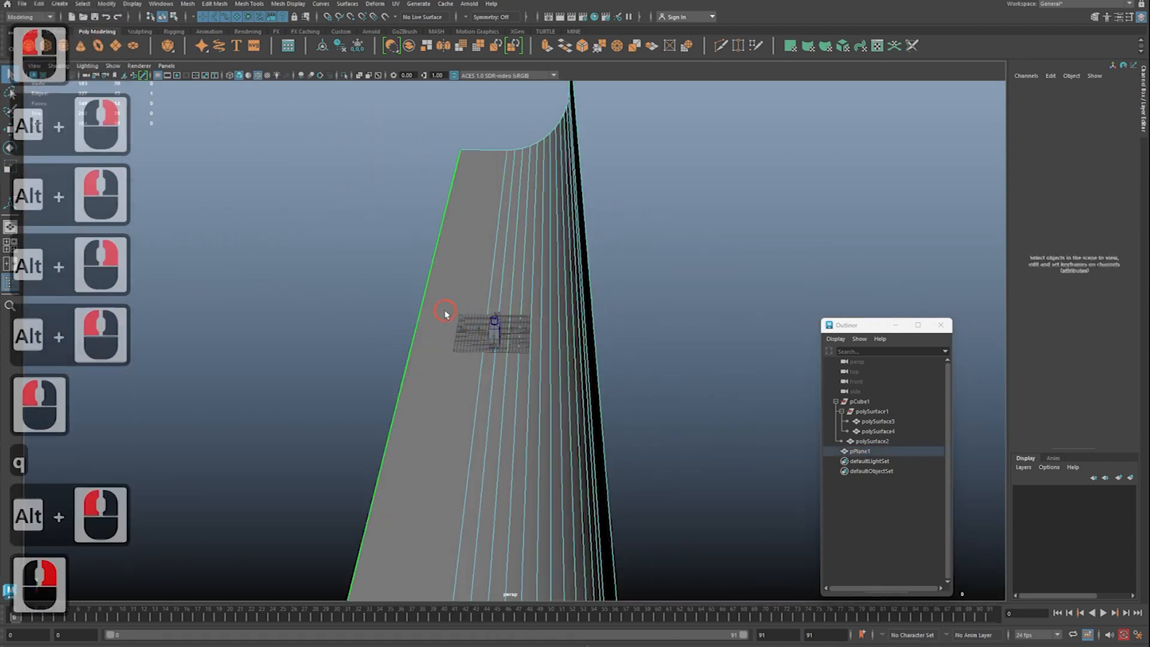
{"action": "left_click", "coordinate": [419, 325]}
{"action": "key", "text": "w"}
{"action": "left_click_drag", "start_coordinate": [333, 343], "coordinate": [48, 340]}
{"action": "right_click_drag", "start_coordinate": [321, 344], "coordinate": [264, 347], "text": "alt"}
{"action": "left_click_drag", "start_coordinate": [264, 346], "coordinate": [588, 359], "text": "alt"}
{"action": "right_click_drag", "start_coordinate": [588, 360], "coordinate": [599, 358], "text": "alt"}
{"action": "left_click_drag", "start_coordinate": [599, 358], "coordinate": [520, 327], "text": "alt"}
{"action": "right_click_drag", "start_coordinate": [520, 327], "coordinate": [584, 322], "text": "alt"}
{"action": "left_click_drag", "start_coordinate": [584, 321], "coordinate": [618, 351], "text": "alt"}
{"action": "right_click_drag", "start_coordinate": [619, 352], "coordinate": [630, 367], "text": "alt"}
{"action": "left_click_drag", "start_coordinate": [631, 366], "coordinate": [513, 340], "text": "alt"}
{"action": "key", "text": "q"}
{"action": "right_click_drag", "start_coordinate": [510, 339], "coordinate": [532, 318]}
Step: Select the backdrop and examine how the bottle sits against it from several sides and distances
{"action": "left_click_drag", "start_coordinate": [532, 318], "coordinate": [466, 309], "text": "alt"}
{"action": "left_click", "coordinate": [472, 358]}
{"action": "left_click_drag", "start_coordinate": [520, 361], "coordinate": [557, 392], "text": "alt"}
{"action": "right_click_drag", "start_coordinate": [539, 389], "coordinate": [174, 370], "text": "alt"}
{"action": "left_click_drag", "start_coordinate": [494, 345], "coordinate": [428, 342], "text": "alt"}
{"action": "right_click_drag", "start_coordinate": [427, 343], "coordinate": [539, 353], "text": "alt"}
{"action": "left_click_drag", "start_coordinate": [442, 354], "coordinate": [398, 362], "text": "alt"}
{"action": "middle_click_drag", "start_coordinate": [419, 371], "coordinate": [422, 443], "text": "alt"}
{"action": "right_click_drag", "start_coordinate": [575, 447], "coordinate": [695, 458], "text": "alt"}
{"action": "left_click_drag", "start_coordinate": [598, 449], "coordinate": [535, 443], "text": "alt"}
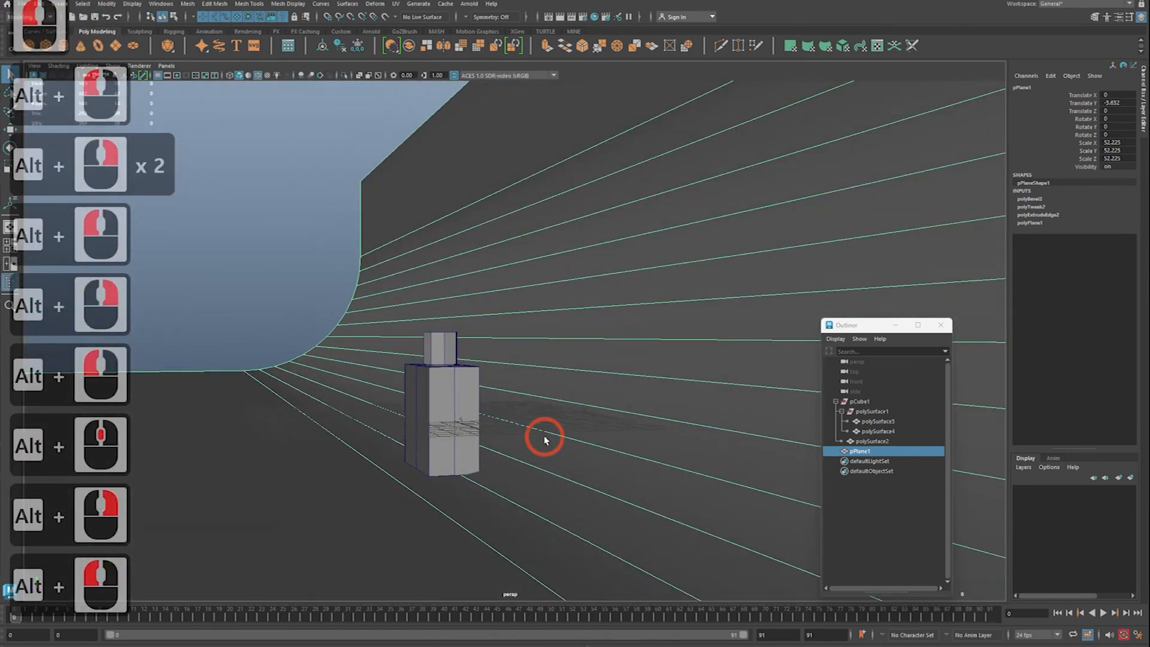
{"action": "left_click_drag", "start_coordinate": [525, 438], "coordinate": [598, 393], "text": "alt"}
Step: Save the scene
{"action": "key", "text": "space"}
{"action": "key", "text": "space"}
{"action": "key", "text": "ctrl+s"}
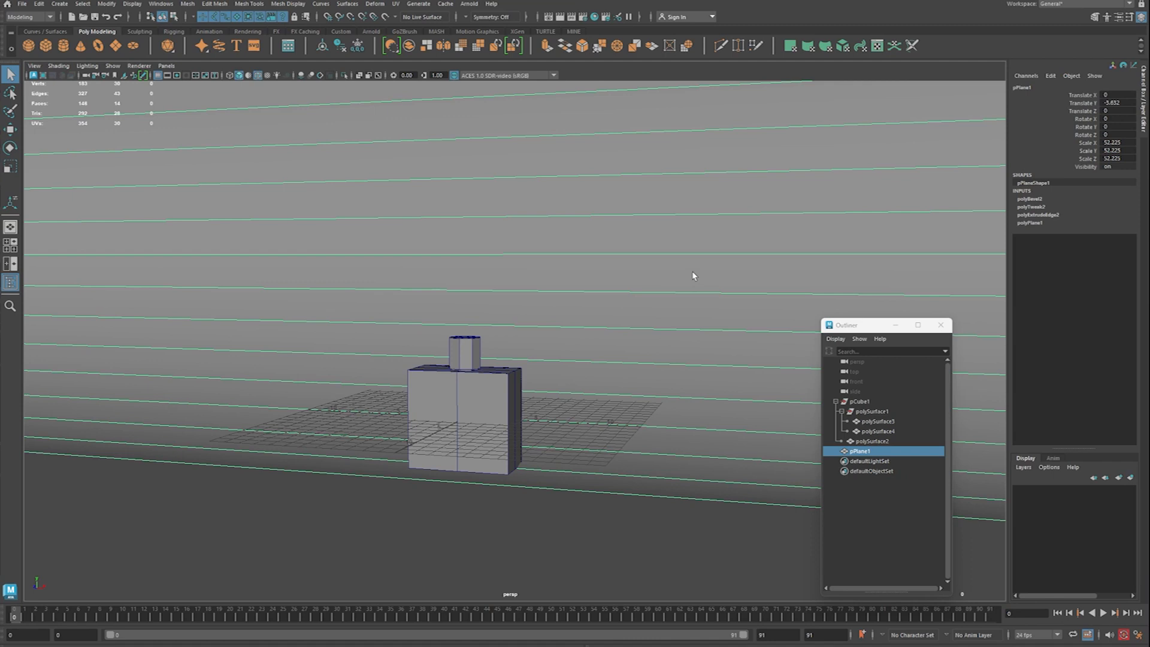
Step: Create a new standard camera in the scene
{"action": "left_click", "coordinate": [61, 4]}
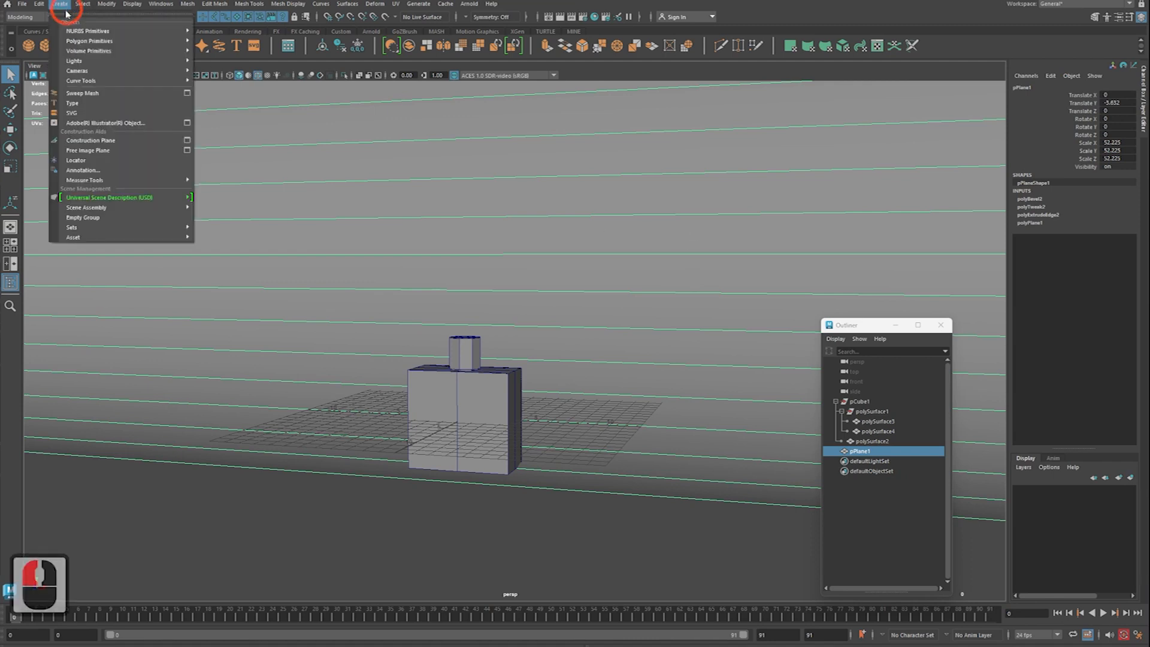
{"action": "left_click", "coordinate": [214, 69]}
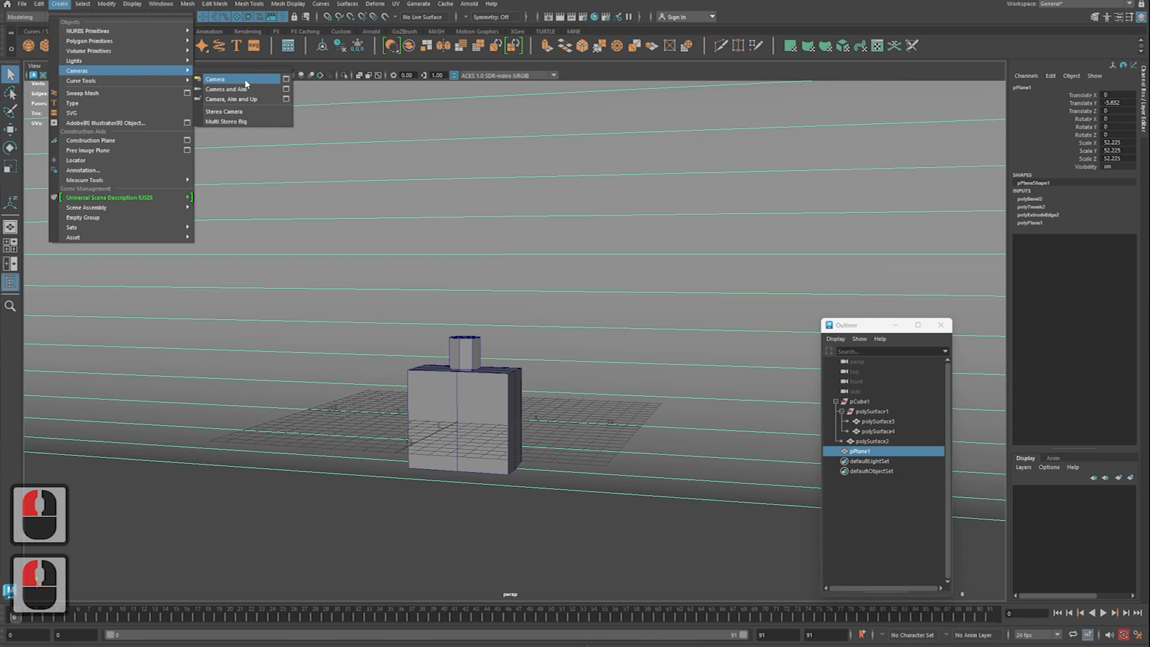
{"action": "left_click", "coordinate": [246, 84]}
{"action": "key", "text": "ctrl+2"}
{"action": "key", "text": "shift+2"}
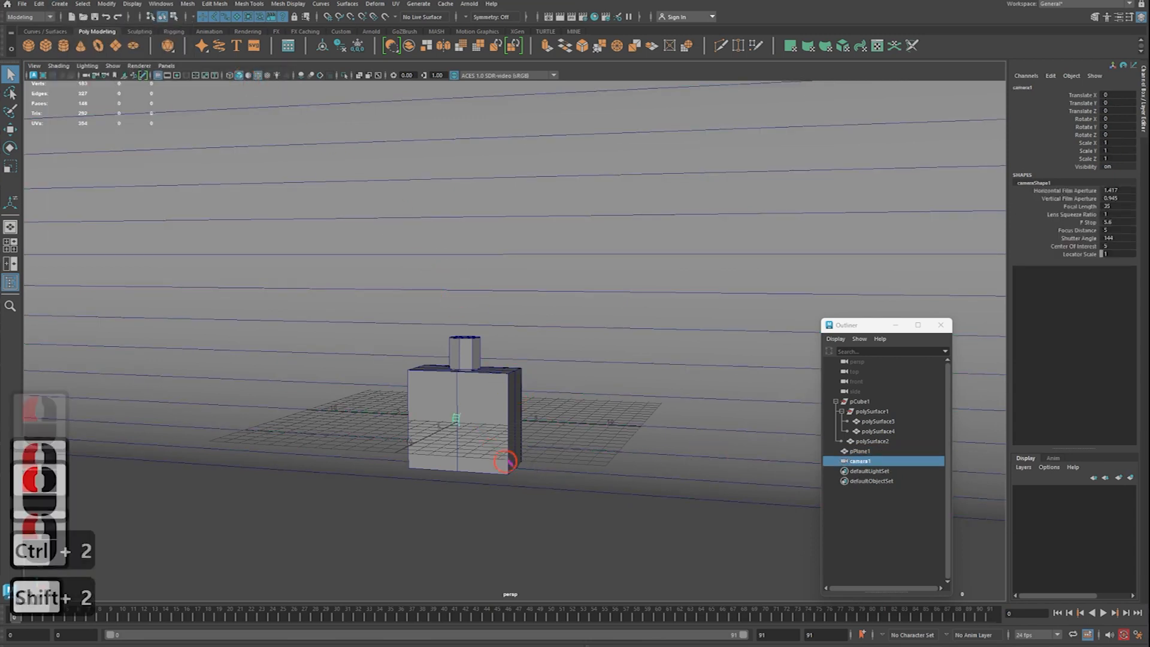
{"action": "left_click", "coordinate": [511, 464]}
{"action": "key", "text": "Escape"}
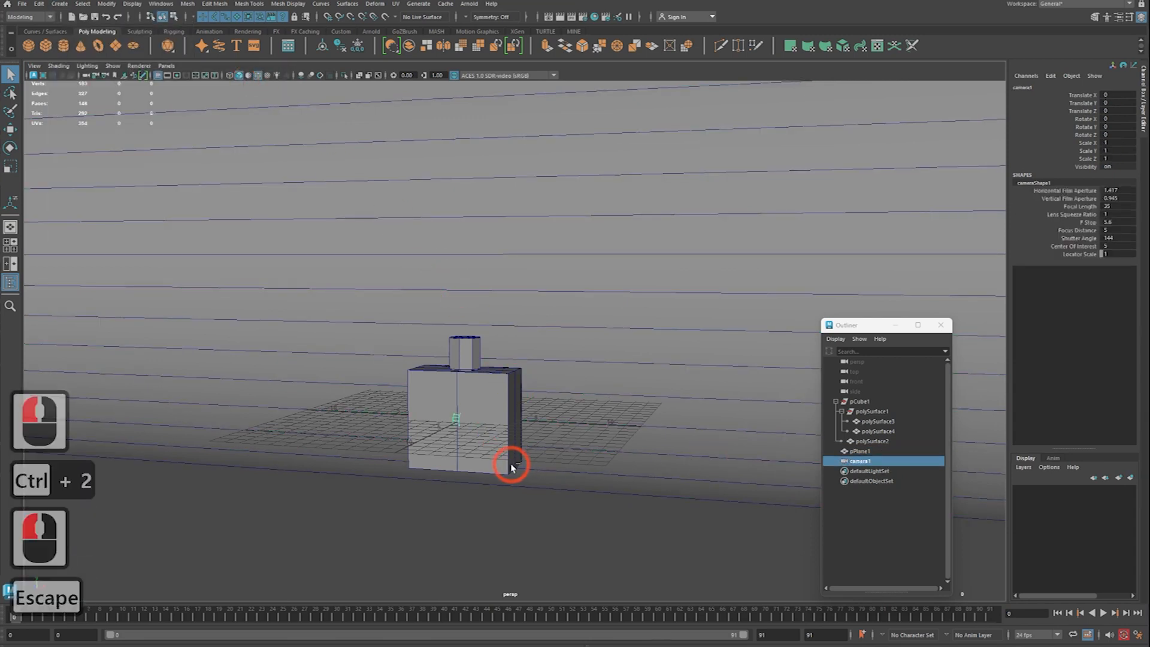
Step: Split the workspace into two side-by-side views and show camera1's view in place of the front view
{"action": "left_click", "coordinate": [6, 265]}
{"action": "left_click", "coordinate": [166, 66]}
{"action": "left_click", "coordinate": [190, 75]}
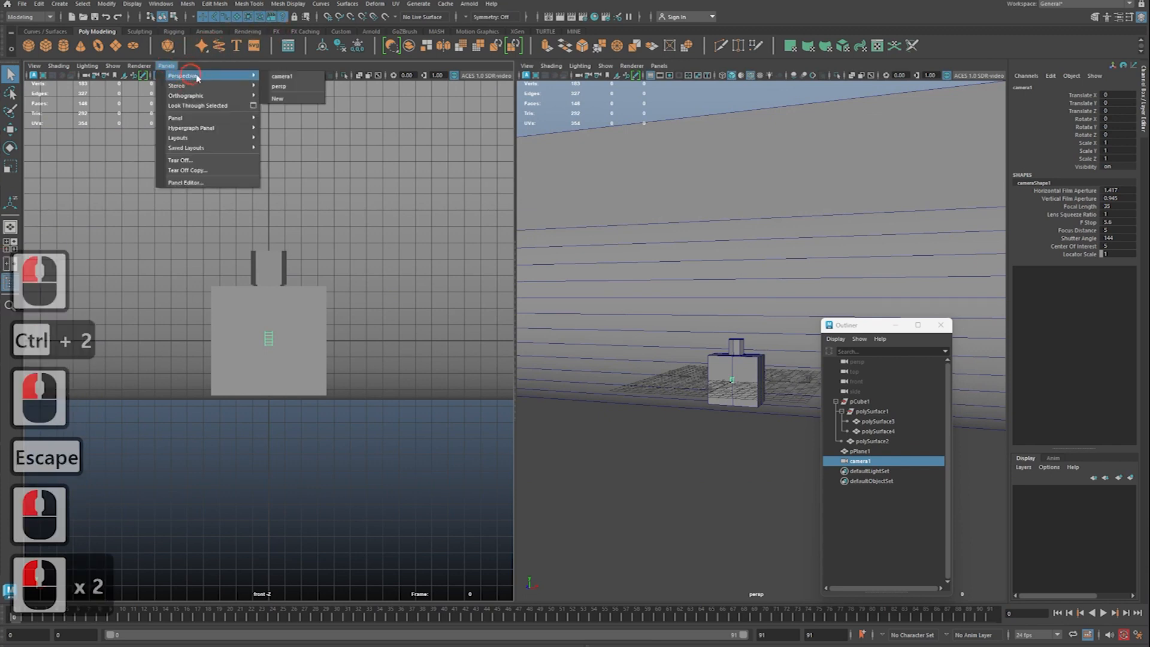
{"action": "left_click", "coordinate": [280, 76]}
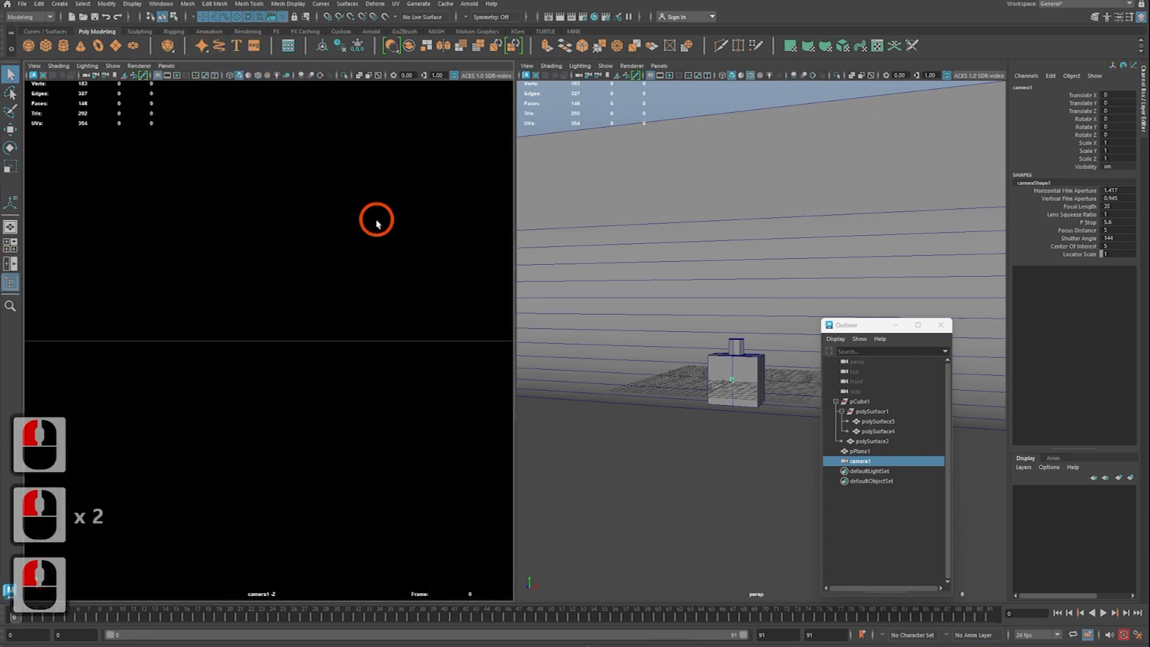
Step: Select the bottle body and frame it in the camera1 view, keeping shaded display on
{"action": "left_click_drag", "start_coordinate": [621, 322], "coordinate": [679, 348], "text": "alt"}
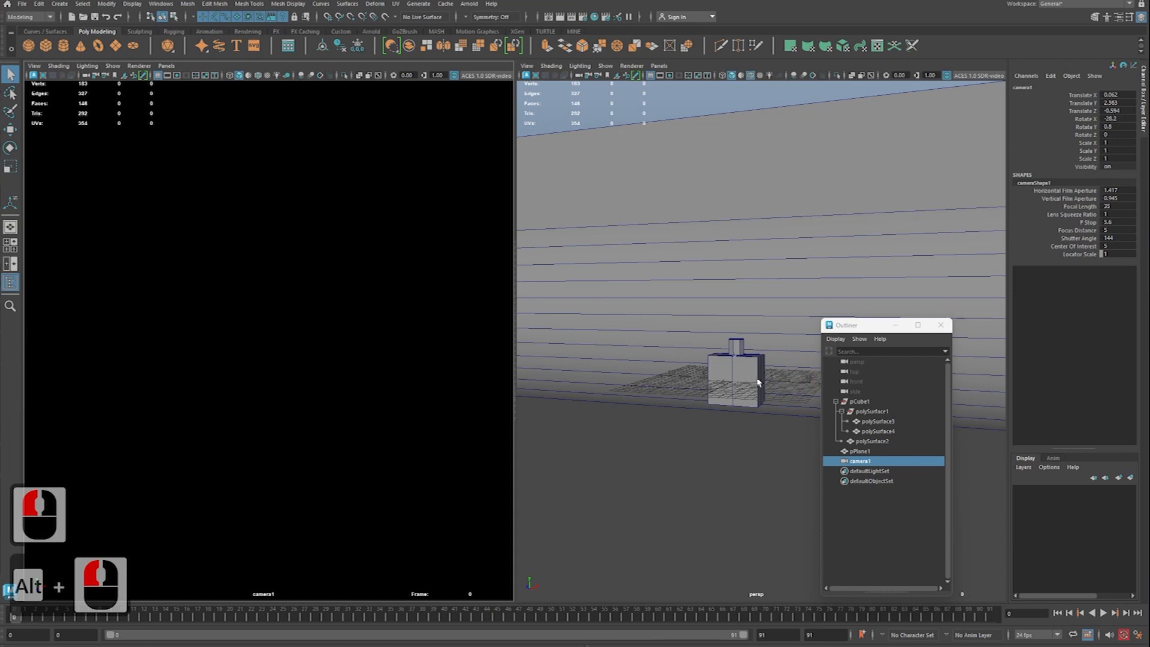
{"action": "scroll", "coordinate": [758, 378], "scroll_direction": "up", "scroll_amount": 7}
{"action": "scroll", "coordinate": [749, 382], "scroll_direction": "down", "scroll_amount": 6}
{"action": "key", "text": "5"}
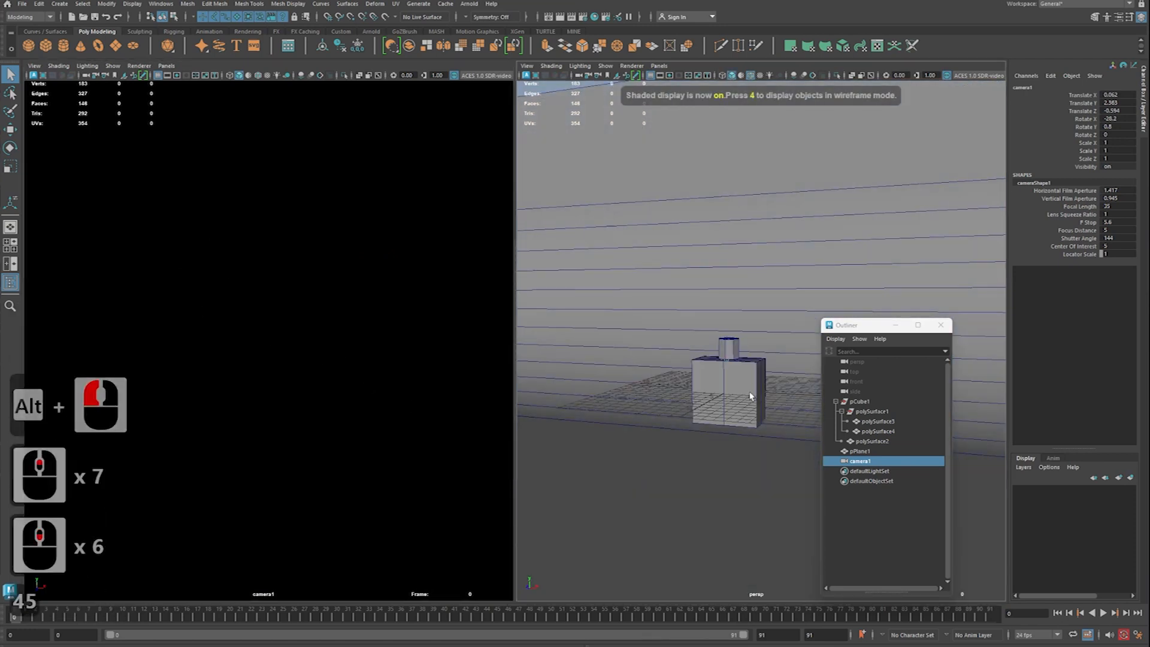
{"action": "left_click", "coordinate": [758, 386]}
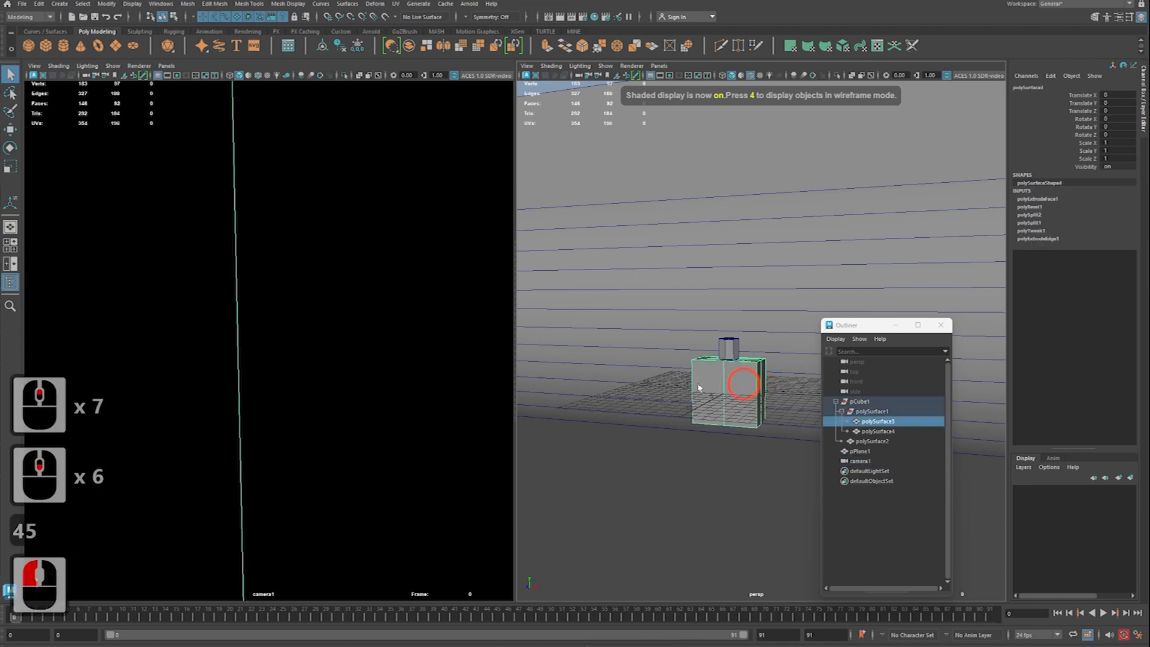
{"action": "key", "text": "ctrl+2"}
{"action": "left_click_drag", "start_coordinate": [328, 185], "coordinate": [142, 392]}
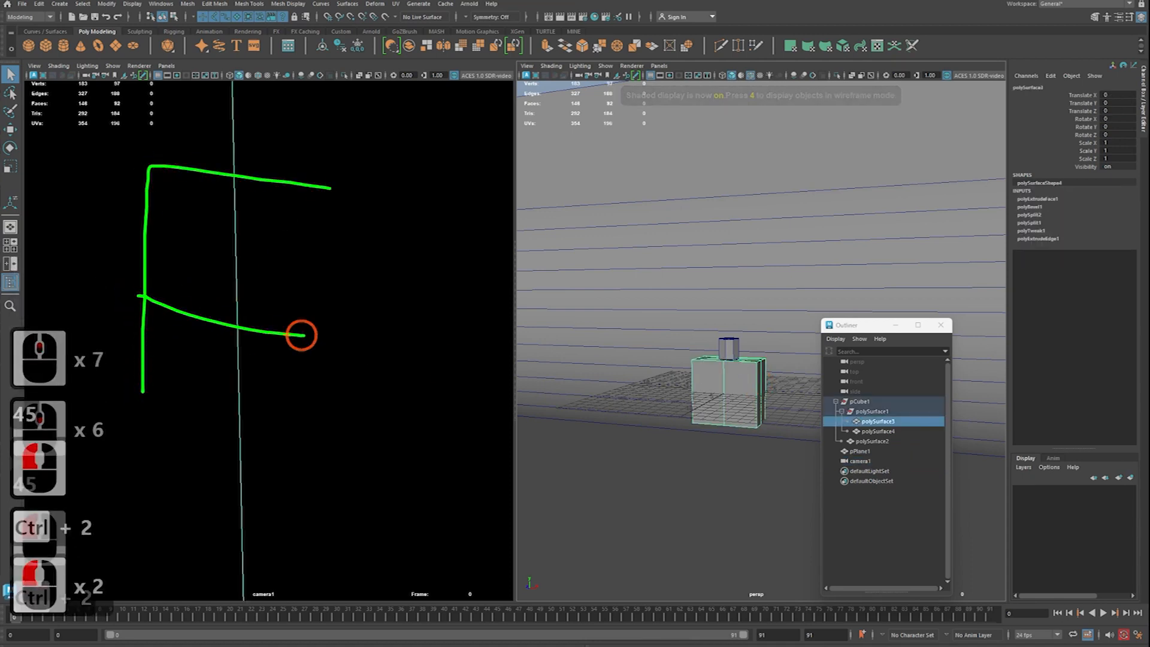
{"action": "key", "text": "Escape"}
{"action": "key", "text": "f"}
Step: Aim camera1 so the bottle is seen closer, from a low three-quarter angle with the backdrop behind it
{"action": "right_click_drag", "start_coordinate": [341, 326], "coordinate": [280, 325], "text": "alt"}
{"action": "left_click_drag", "start_coordinate": [279, 324], "coordinate": [287, 275], "text": "alt"}
{"action": "right_click_drag", "start_coordinate": [351, 273], "coordinate": [309, 265], "text": "alt"}
{"action": "left_click_drag", "start_coordinate": [309, 266], "coordinate": [270, 251], "text": "alt"}
{"action": "middle_click_drag", "start_coordinate": [317, 271], "coordinate": [349, 251], "text": "alt"}
{"action": "right_click_drag", "start_coordinate": [349, 251], "coordinate": [316, 256], "text": "alt"}
{"action": "left_click_drag", "start_coordinate": [315, 257], "coordinate": [325, 288], "text": "alt"}
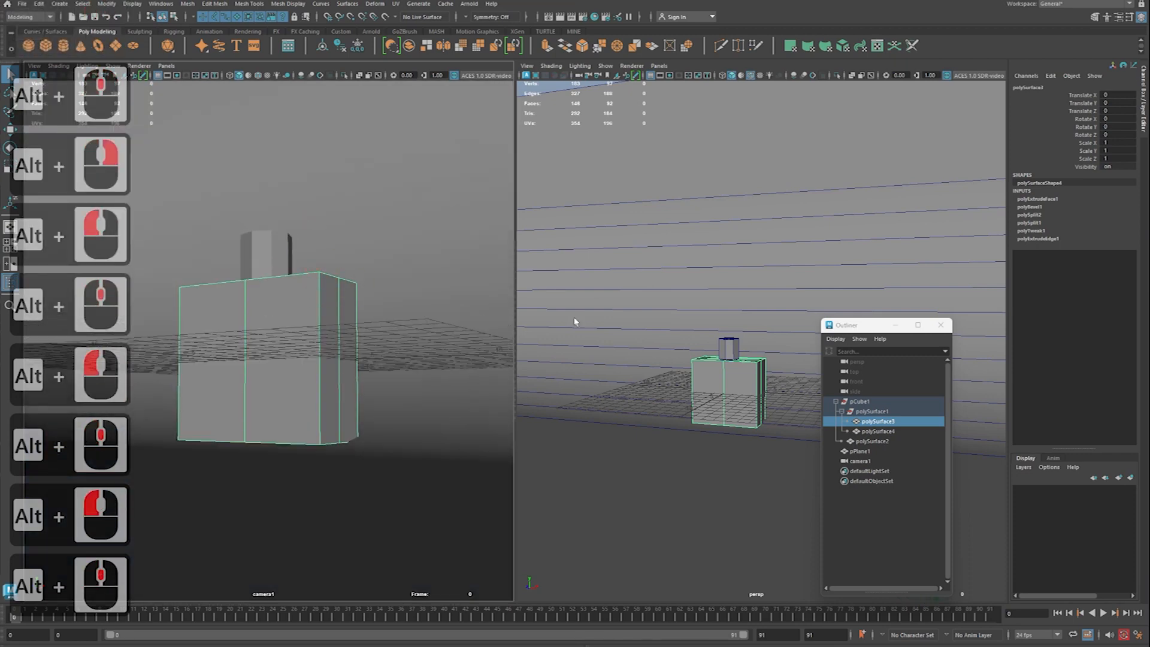
Step: Select the whole bottle group pCube1 with the Move tool instead of only the bottle body
{"action": "left_click", "coordinate": [739, 390]}
{"action": "left_click_drag", "start_coordinate": [740, 390], "coordinate": [775, 341], "text": "alt"}
{"action": "left_click", "coordinate": [702, 417]}
{"action": "key", "text": "w"}
{"action": "mouse_move", "coordinate": [702, 417]}
{"action": "left_mouse_down"}
{"action": "mouse_move", "coordinate": [672, 437]}
{"action": "mouse_move", "coordinate": [690, 420]}
{"action": "left_mouse_up"}
{"action": "left_click_drag", "start_coordinate": [724, 372], "coordinate": [725, 375]}
{"action": "right_click_drag", "start_coordinate": [724, 375], "coordinate": [752, 409], "text": "alt"}
{"action": "mouse_move", "coordinate": [752, 409]}
{"action": "left_mouse_down", "text": "alt"}
{"action": "mouse_move", "coordinate": [703, 395]}
{"action": "mouse_move", "coordinate": [770, 414]}
{"action": "left_mouse_up", "text": "alt"}
{"action": "left_click", "coordinate": [870, 402]}
{"action": "right_click_drag", "start_coordinate": [745, 413], "coordinate": [774, 419], "text": "alt"}
{"action": "left_click_drag", "start_coordinate": [774, 419], "coordinate": [780, 421], "text": "alt"}
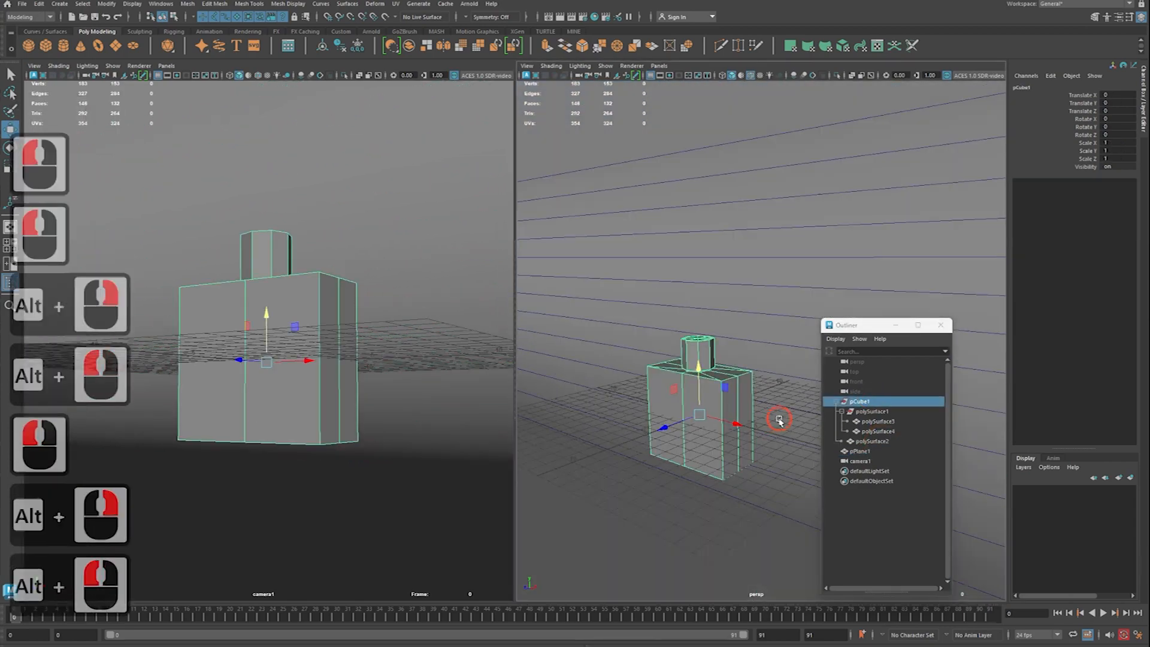
Step: Raise the bottle group to about 0.2 in Y and tilt it to about -6°, 3° and 10° in X, Y and Z
{"action": "key", "text": "e"}
{"action": "left_click_drag", "start_coordinate": [701, 413], "coordinate": [734, 394]}
{"action": "key", "text": "w"}
{"action": "key", "text": "e"}
{"action": "left_click", "coordinate": [450, 389]}
{"action": "left_click_drag", "start_coordinate": [644, 421], "coordinate": [673, 397]}
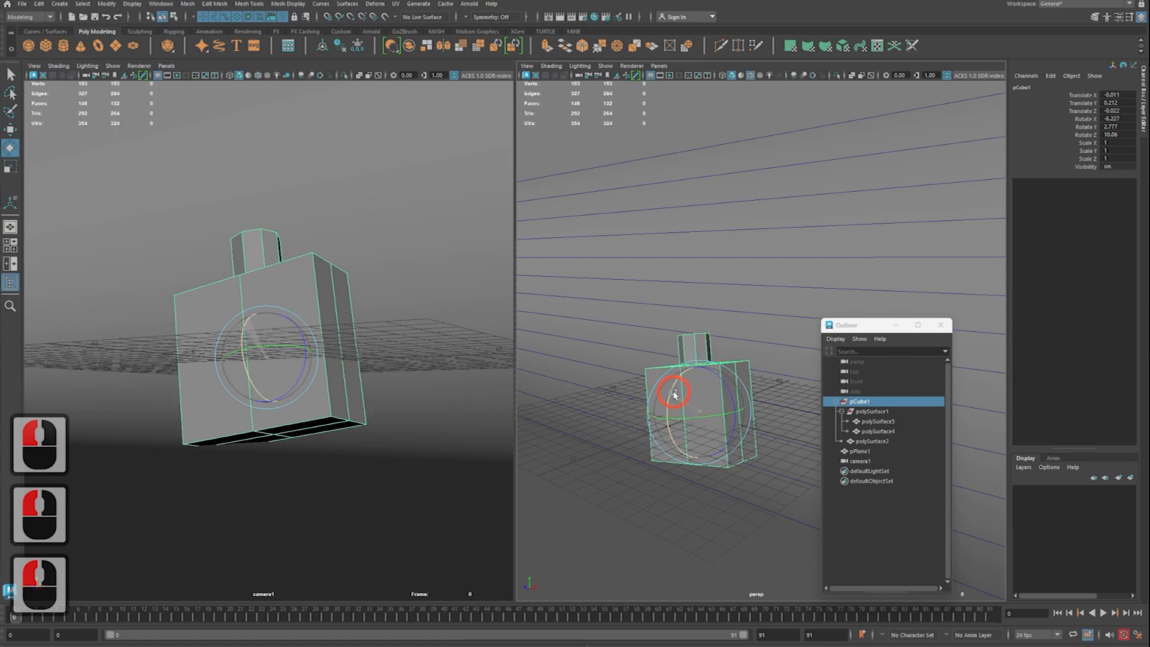
Step: Move camera1 slightly closer to the bottle and raise the bottle group to about 0.5 in Y
{"action": "middle_click_drag", "start_coordinate": [338, 399], "coordinate": [343, 390], "text": "alt"}
{"action": "right_click_drag", "start_coordinate": [344, 390], "coordinate": [359, 390], "text": "alt"}
{"action": "key", "text": "w"}
{"action": "left_click_drag", "start_coordinate": [693, 390], "coordinate": [693, 384]}
{"action": "left_click", "coordinate": [313, 365], "text": "alt"}
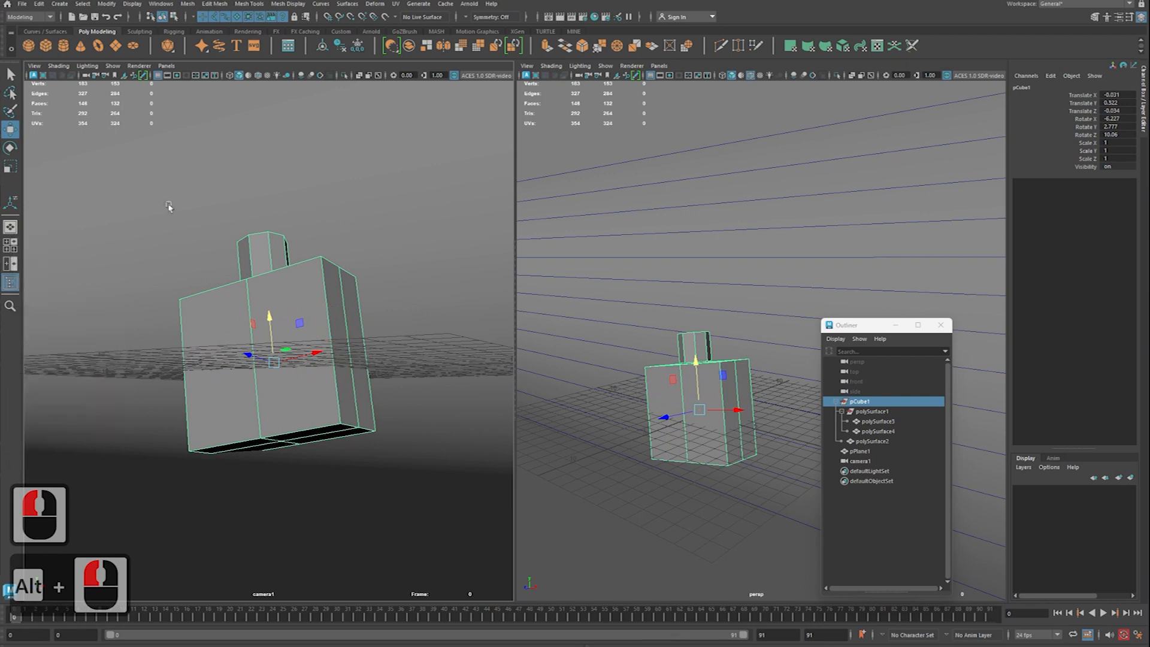
{"action": "key", "text": "ctrl+2"}
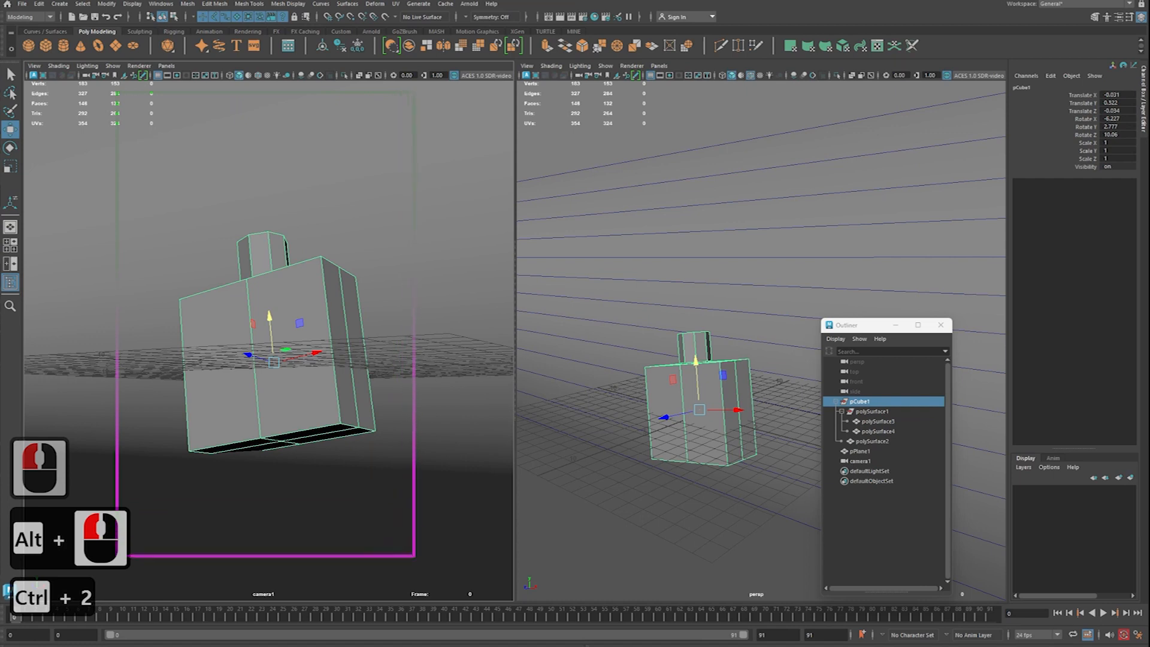
{"action": "left_click_drag", "start_coordinate": [414, 601], "coordinate": [414, 602], "text": "ctrl"}
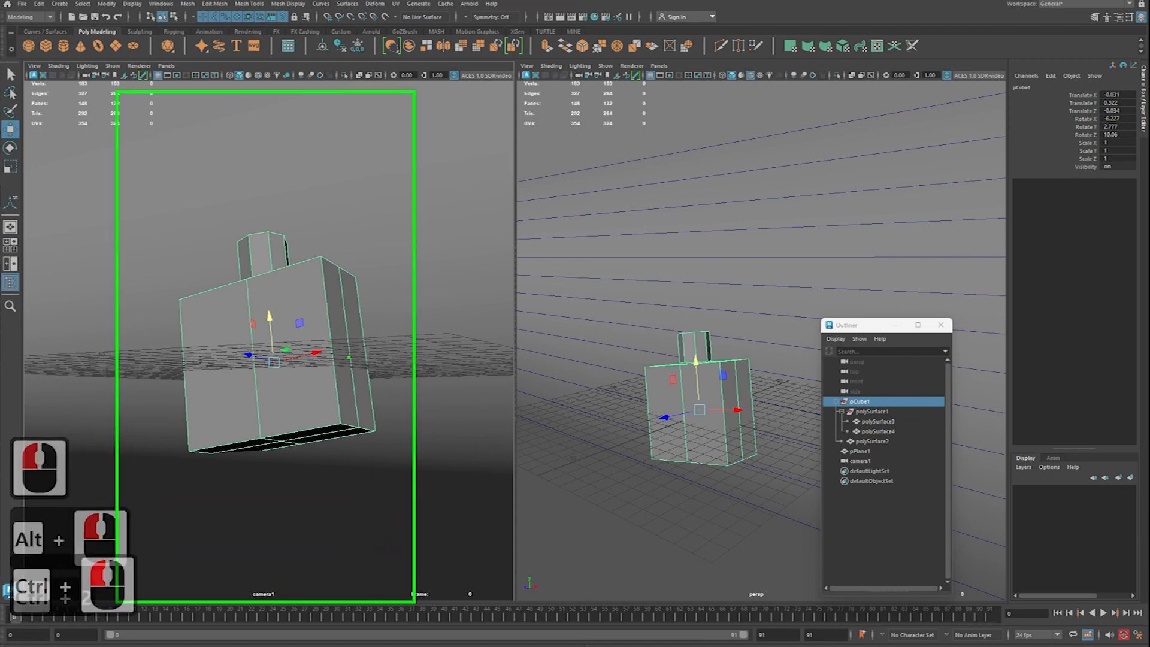
{"action": "key", "text": "Escape"}
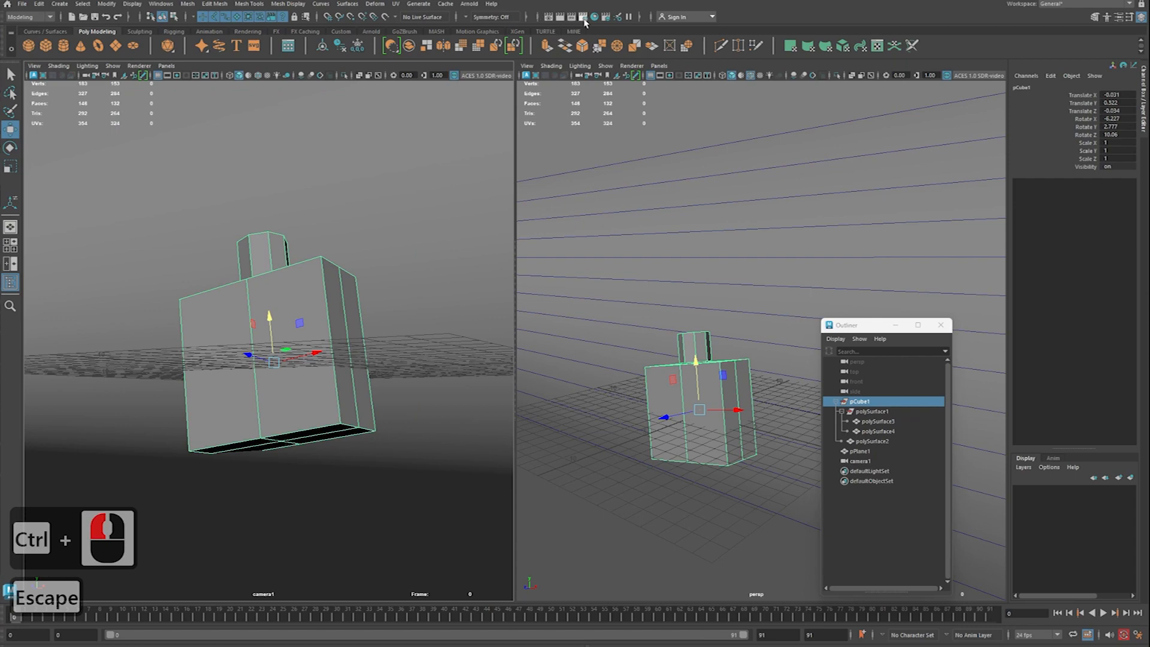
Step: Open the render settings and go to the image size options of the common settings
{"action": "left_click", "coordinate": [654, 358]}
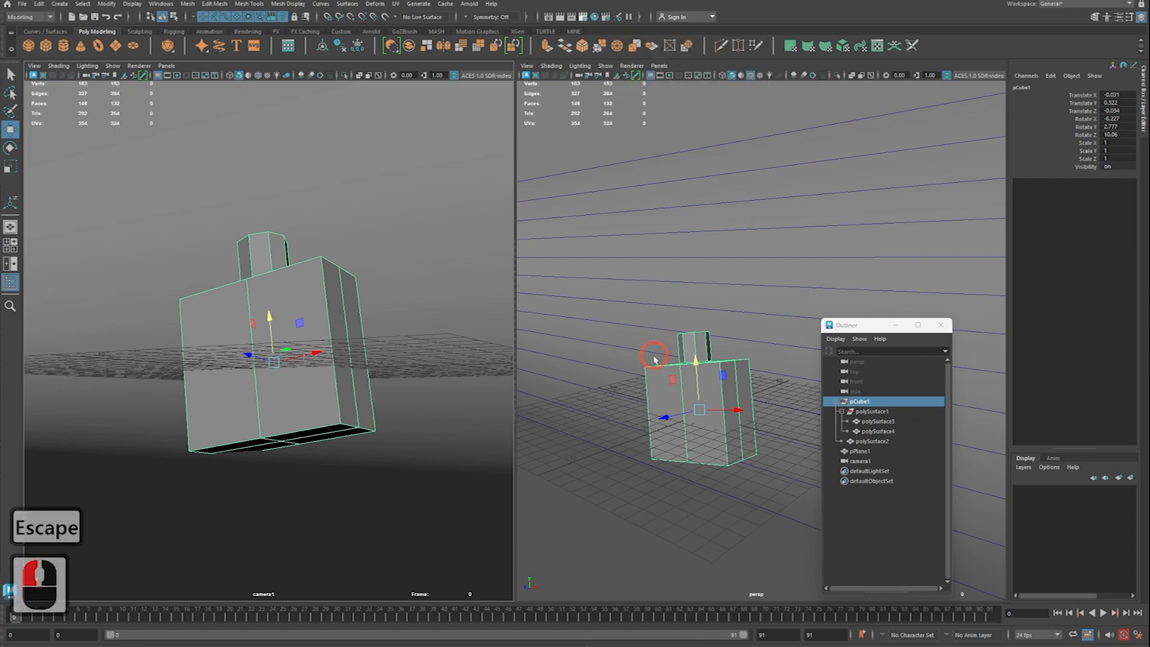
{"action": "left_click_drag", "start_coordinate": [657, 322], "coordinate": [501, 181]}
{"action": "scroll", "coordinate": [590, 390], "scroll_direction": "down", "scroll_amount": 3}
{"action": "scroll", "coordinate": [589, 391], "scroll_direction": "down", "scroll_amount": 9}
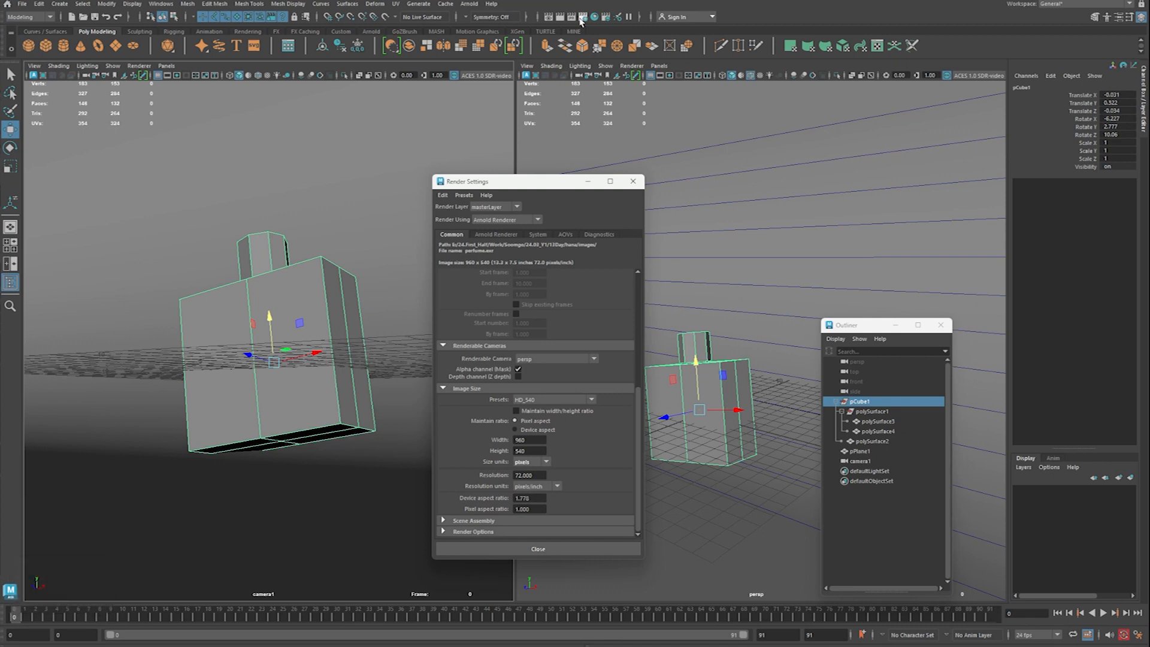
{"action": "left_click", "coordinate": [581, 18]}
{"action": "left_click", "coordinate": [540, 491]}
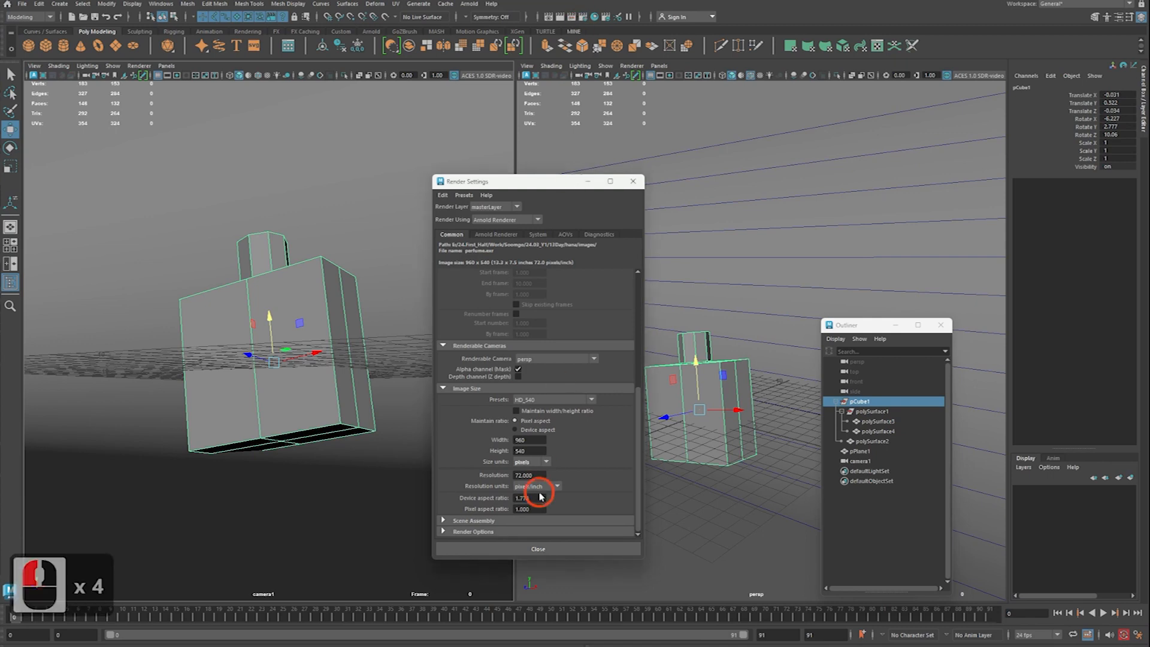
Step: Look through the image size presets without choosing one, and set the renderable camera to camera1
{"action": "left_click", "coordinate": [547, 402]}
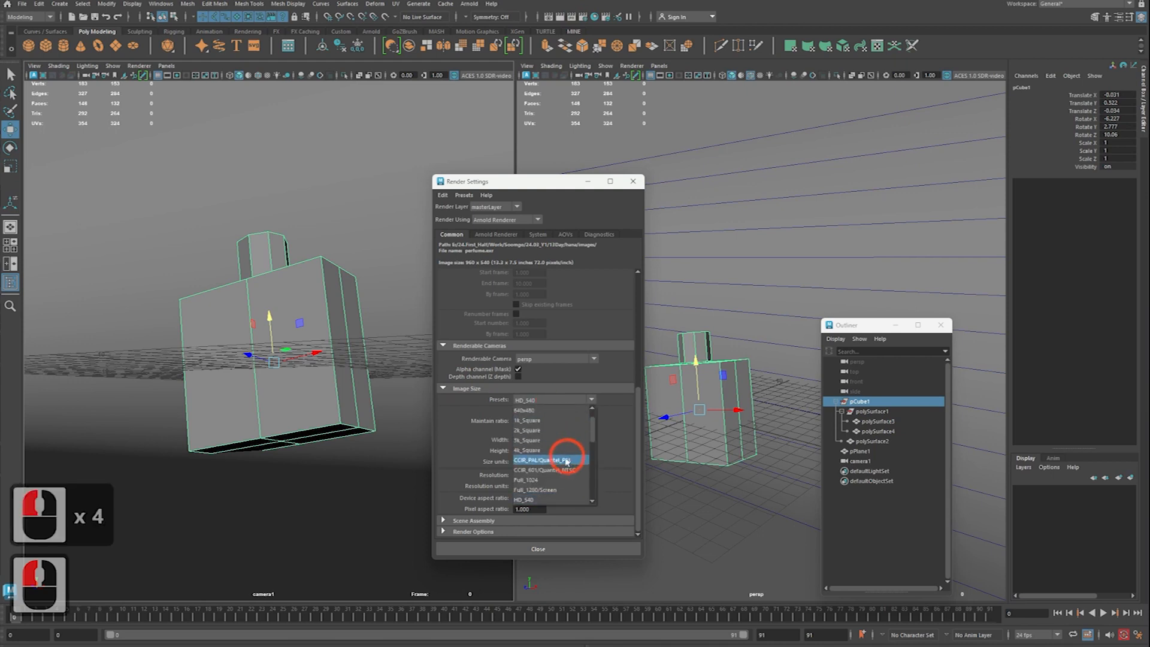
{"action": "scroll", "coordinate": [560, 460], "scroll_direction": "down", "scroll_amount": 12}
{"action": "left_click", "coordinate": [593, 387]}
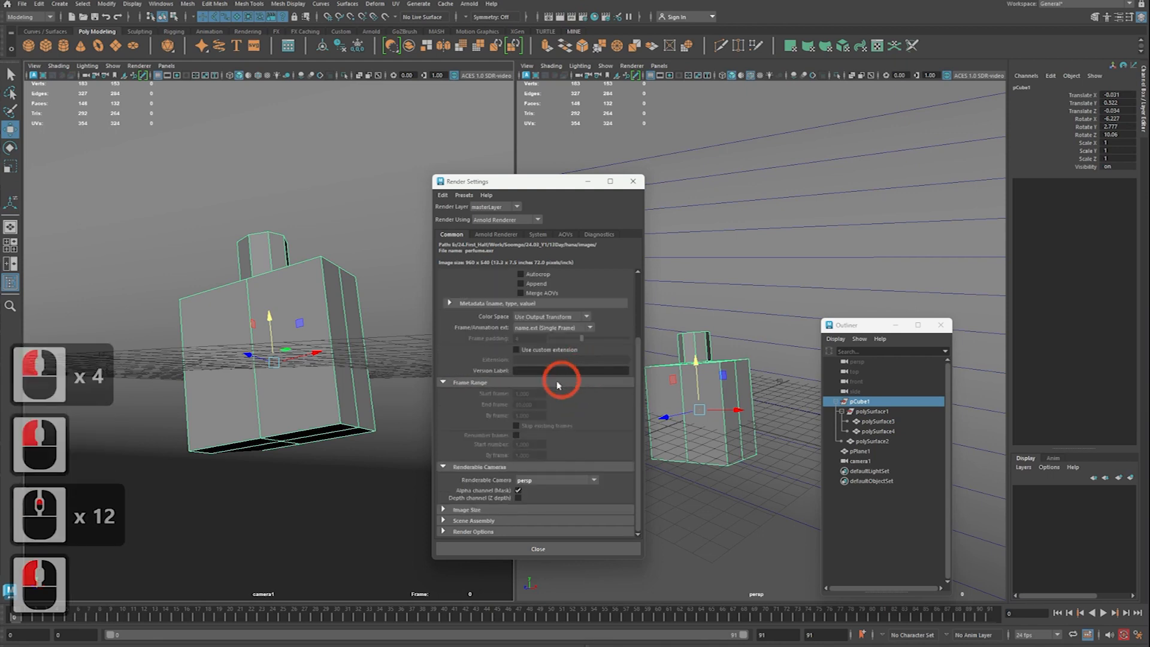
{"action": "left_click", "coordinate": [541, 480]}
{"action": "left_click", "coordinate": [537, 494]}
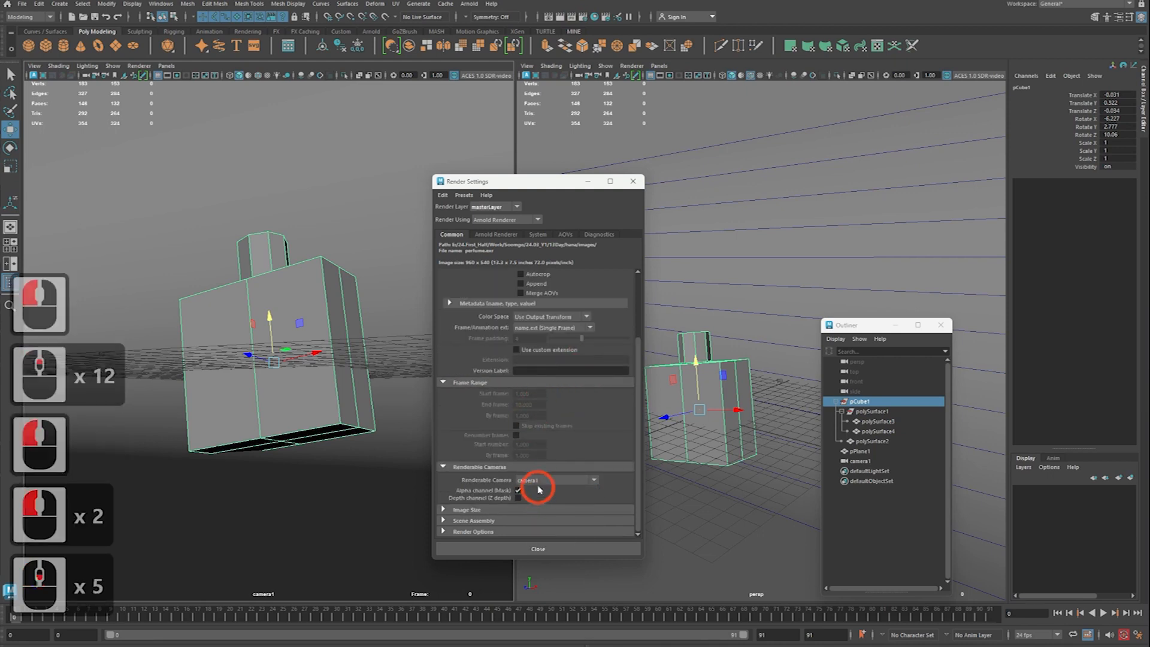
{"action": "left_click", "coordinate": [490, 469]}
{"action": "left_click", "coordinate": [479, 501]}
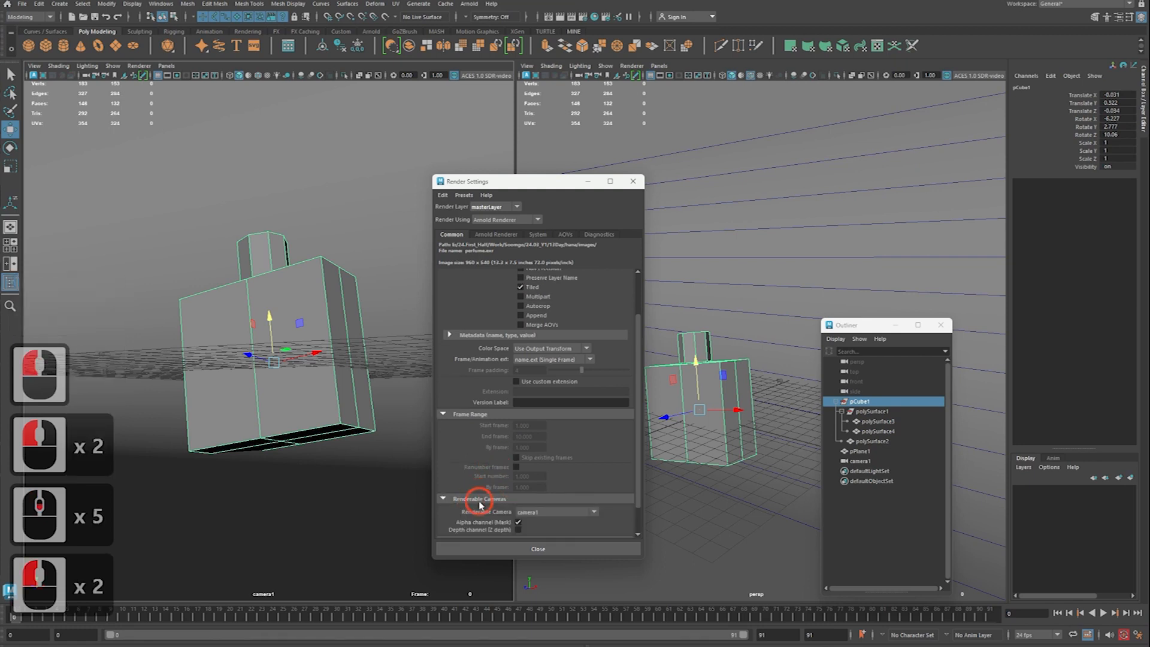
Step: Set the render image size to 1080 pixels wide and 1920 pixels high
{"action": "scroll", "coordinate": [479, 505], "scroll_direction": "down", "scroll_amount": 6}
{"action": "left_click", "coordinate": [479, 510]}
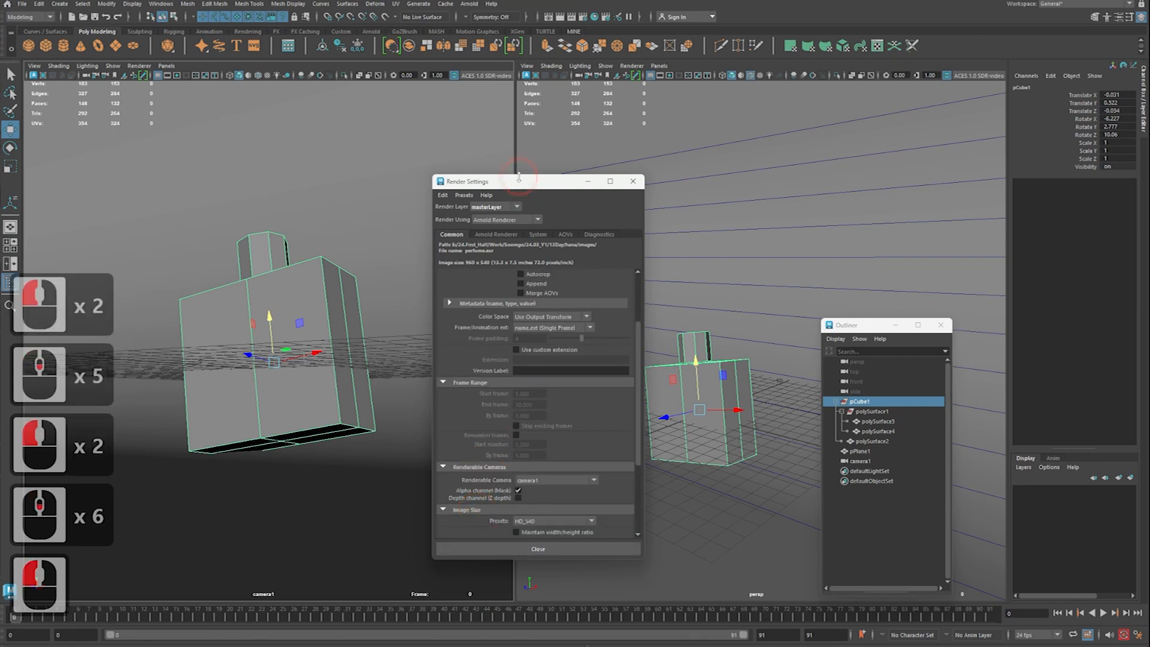
{"action": "left_click_drag", "start_coordinate": [519, 176], "coordinate": [520, 50]}
{"action": "scroll", "coordinate": [526, 461], "scroll_direction": "down", "scroll_amount": 5}
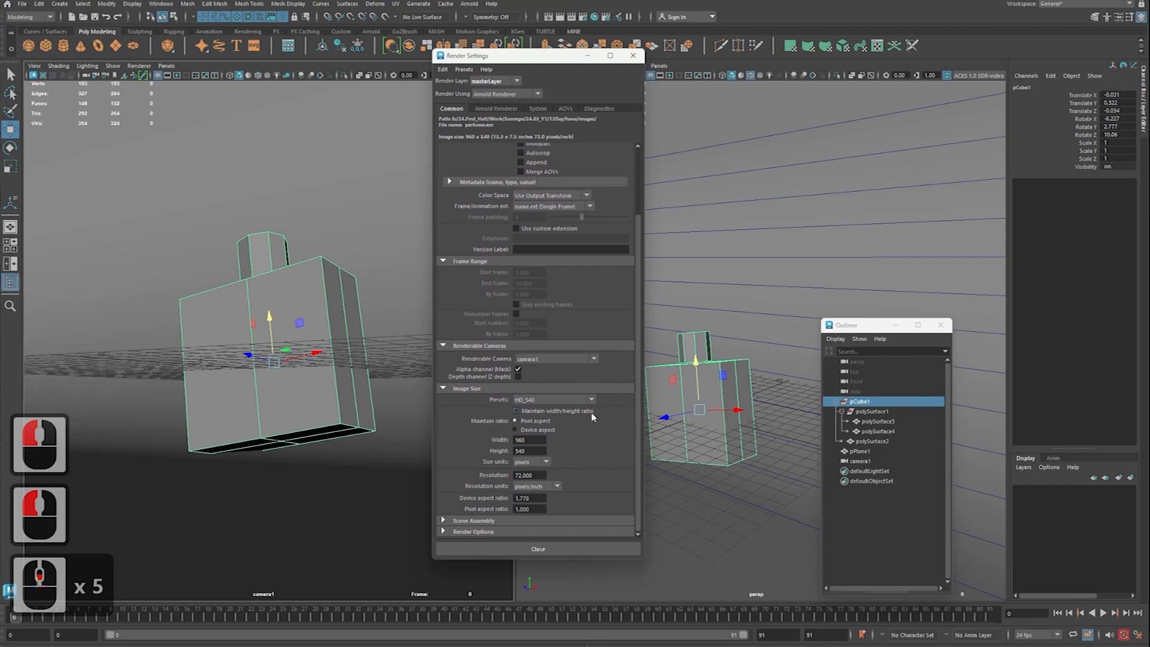
{"action": "double_click", "coordinate": [529, 440]}
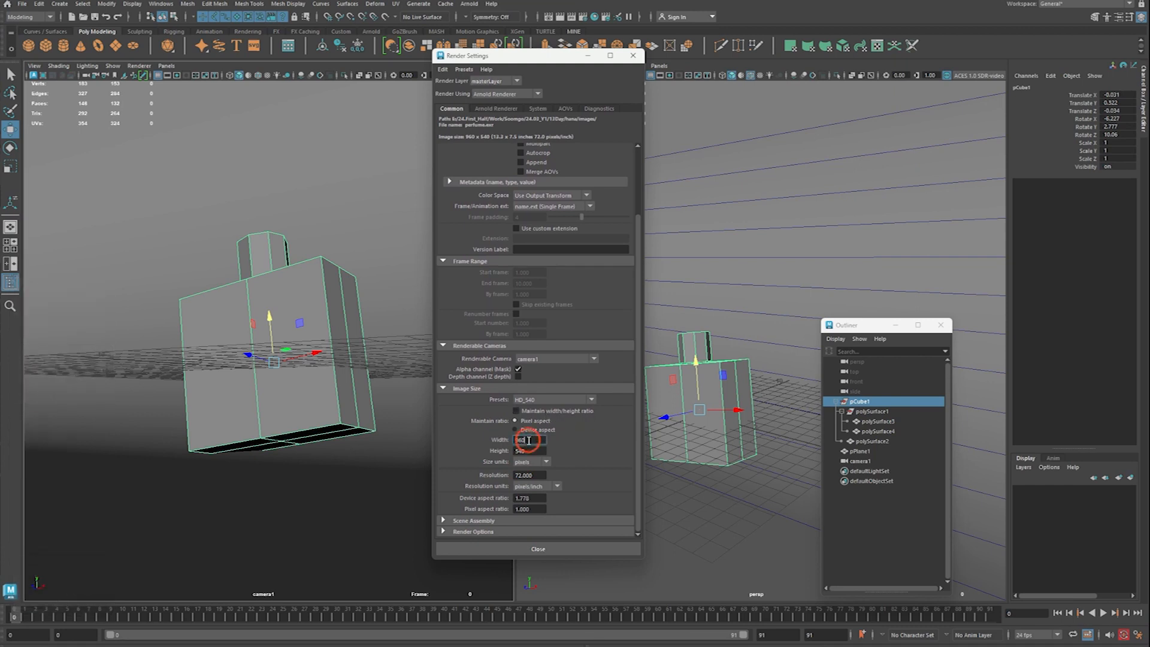
{"action": "type", "text": "1080"}
{"action": "key", "text": "Tab"}
{"action": "type", "text": "1920"}
{"action": "key", "text": "Return"}
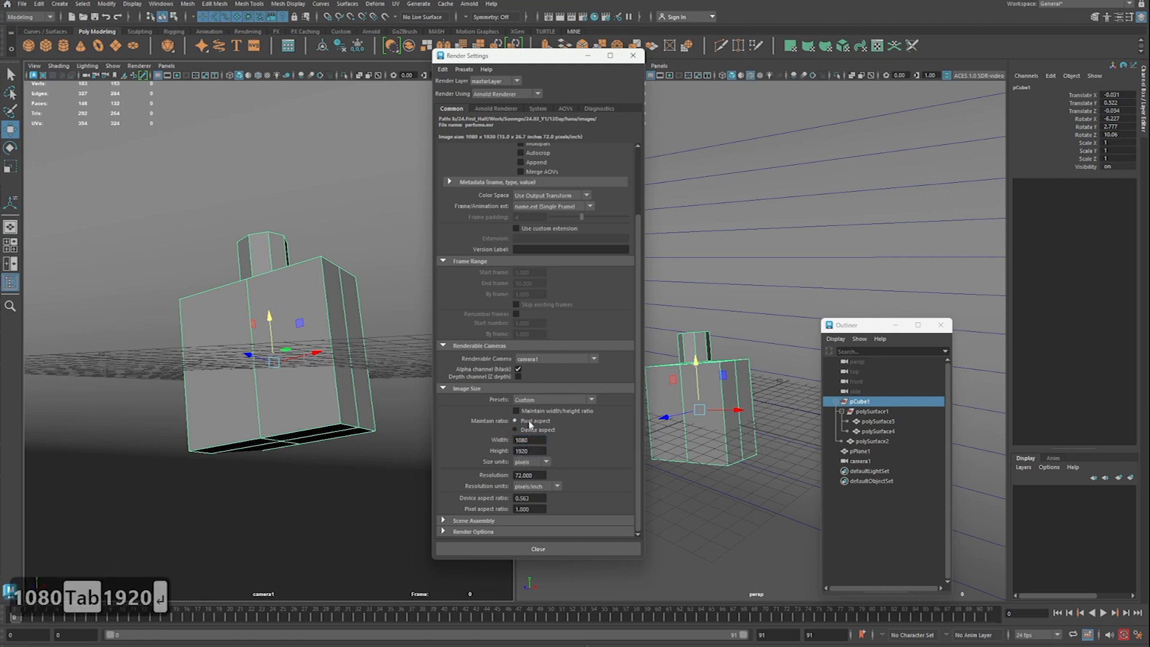
Step: Show the resolution gate in the camera1 view and bring the bottle closer and centred inside the portrait frame
{"action": "left_click", "coordinate": [178, 75]}
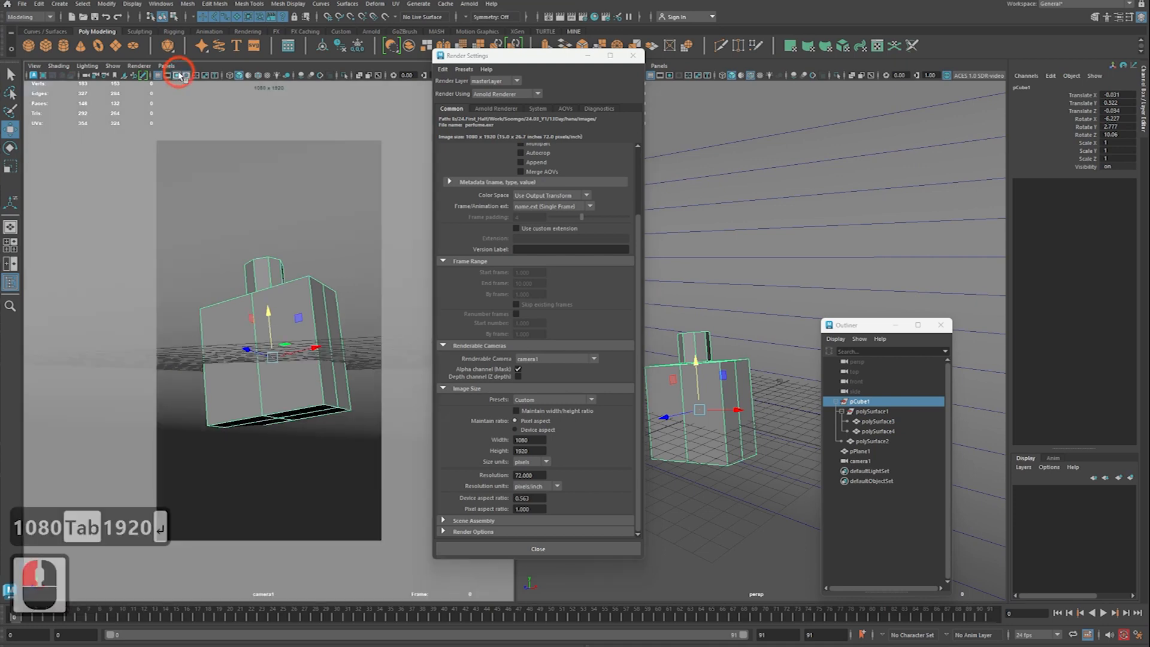
{"action": "right_click_drag", "start_coordinate": [326, 290], "coordinate": [360, 292], "text": "alt"}
{"action": "middle_click_drag", "start_coordinate": [360, 293], "coordinate": [355, 290], "text": "alt"}
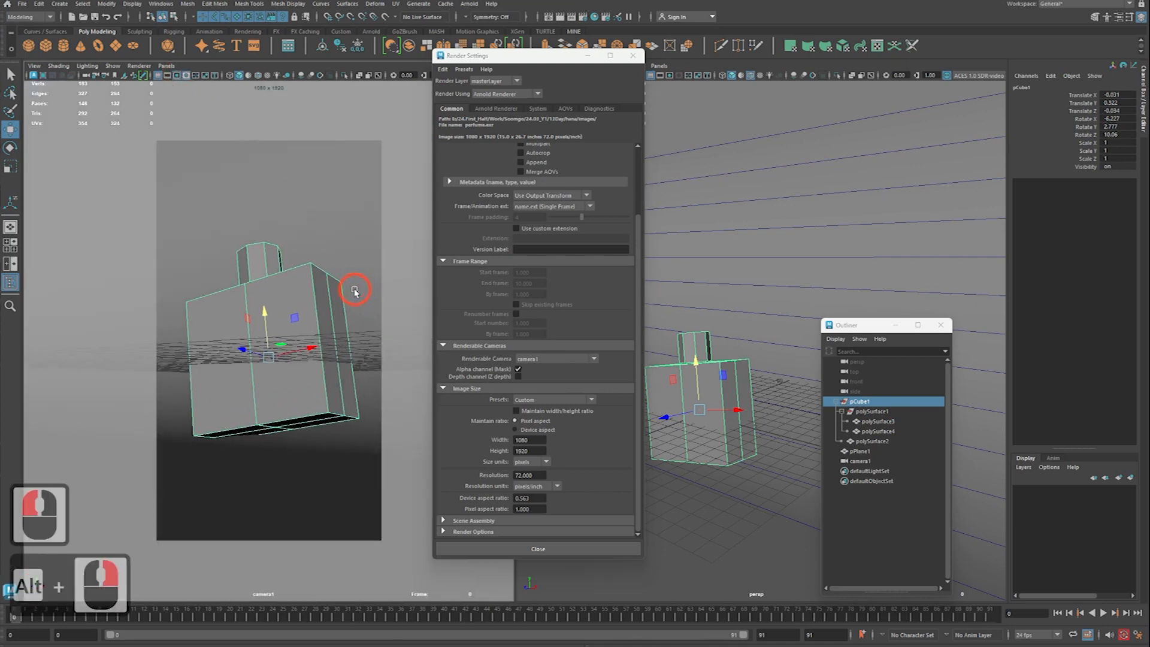
{"action": "key", "text": "ctrl+2"}
{"action": "mouse_move", "coordinate": [157, 143]}
{"action": "left_mouse_down", "text": "ctrl"}
{"action": "mouse_move", "coordinate": [326, 501]}
{"action": "mouse_move", "coordinate": [381, 545]}
{"action": "left_mouse_up", "text": "ctrl"}
{"action": "left_click_drag", "start_coordinate": [174, 82], "coordinate": [189, 104], "text": "ctrl+shift"}
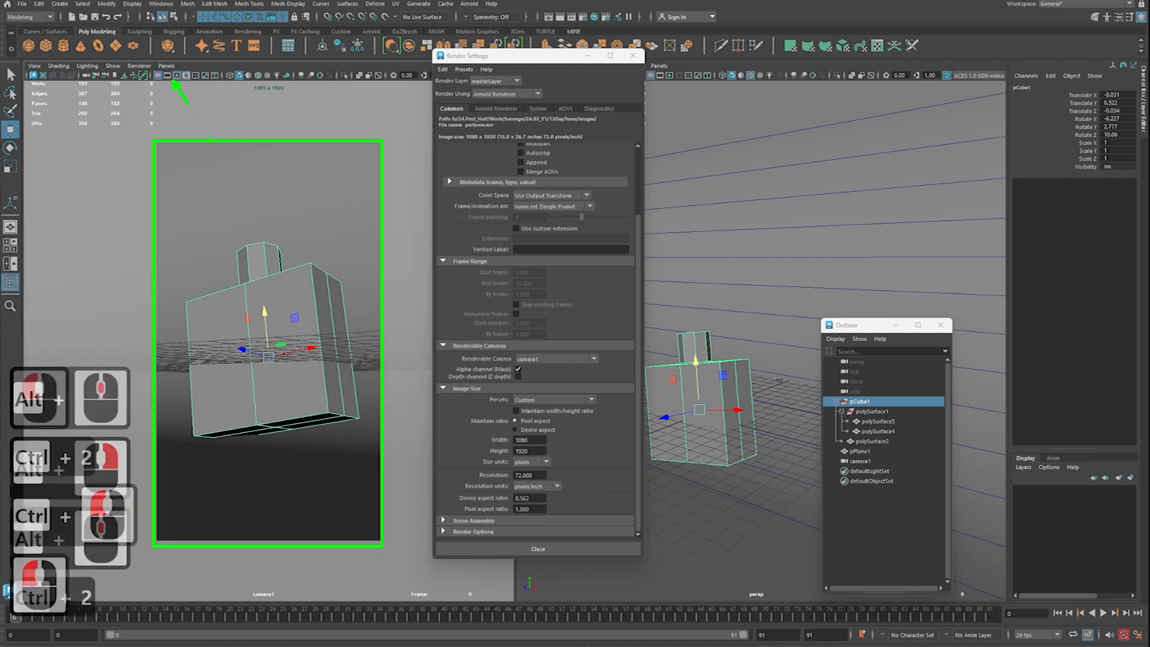
{"action": "key", "text": "Escape"}
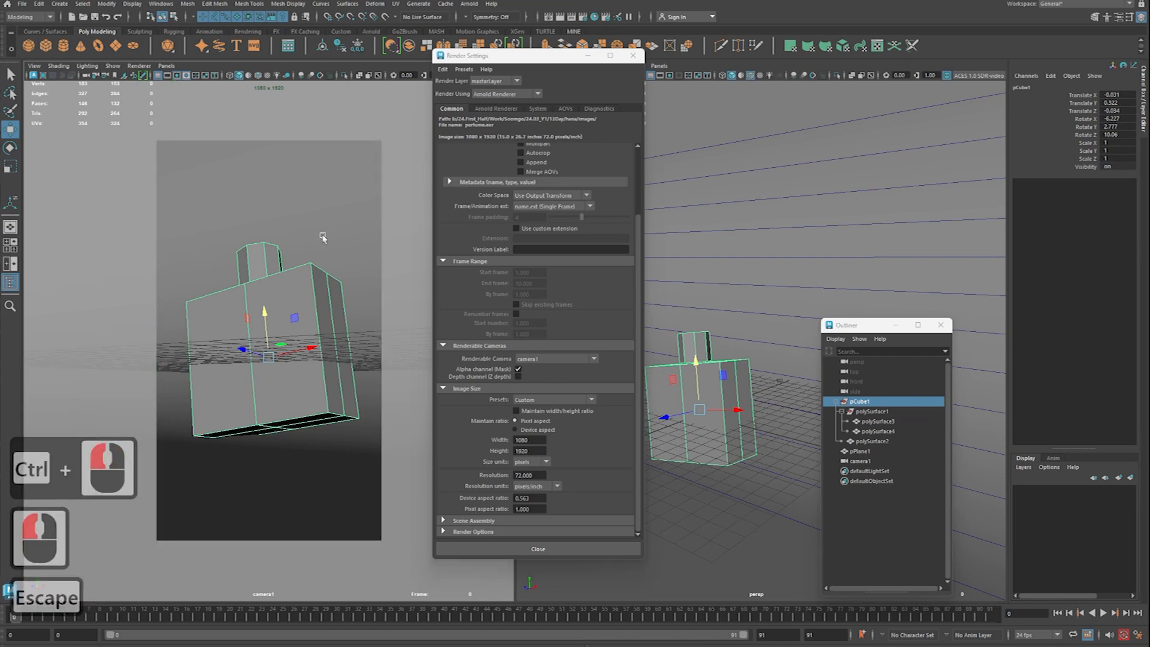
Step: Close the render settings and move the Outliner clear of the bottle in the perspective view
{"action": "left_click_drag", "start_coordinate": [542, 58], "coordinate": [726, 114]}
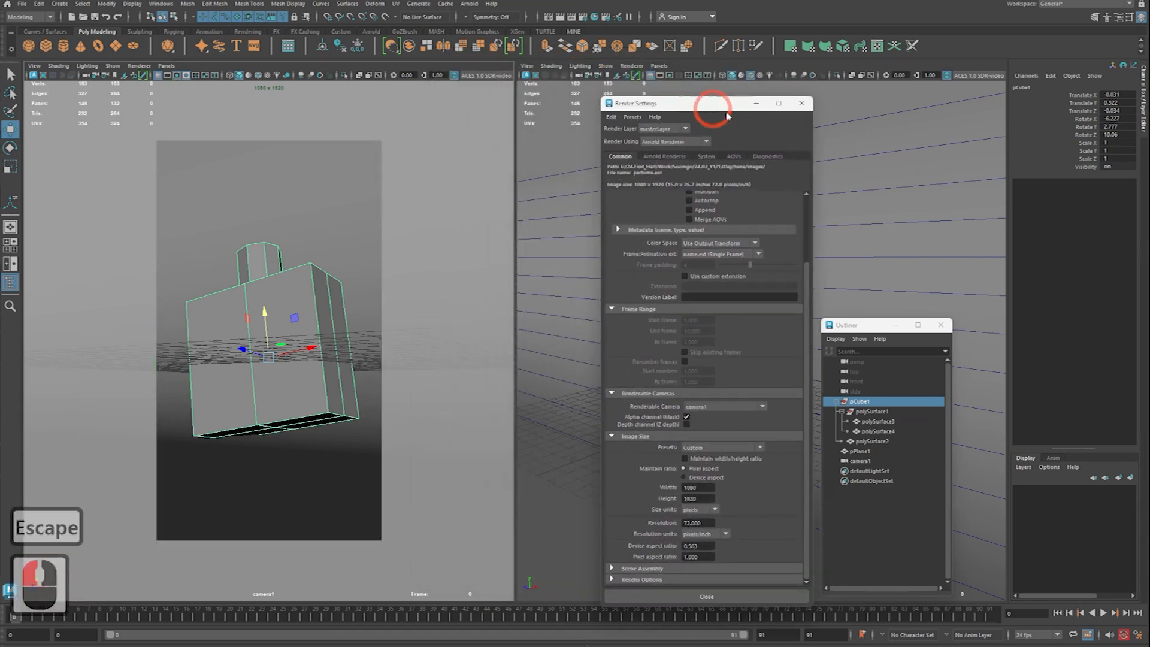
{"action": "left_click", "coordinate": [802, 105]}
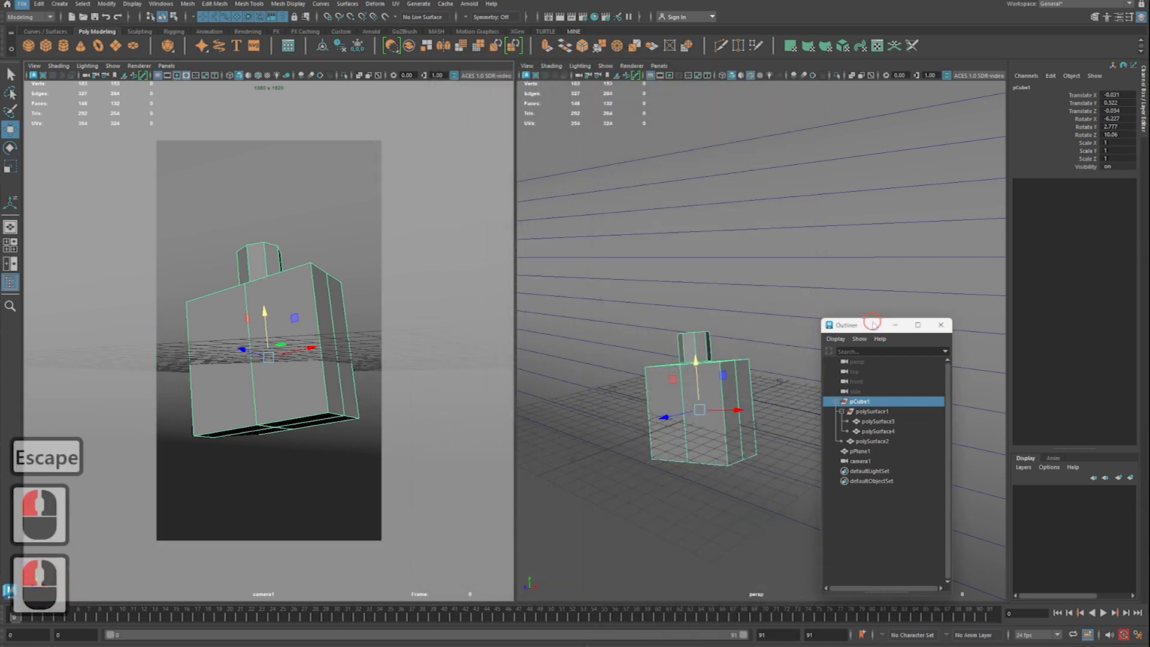
{"action": "left_click_drag", "start_coordinate": [884, 325], "coordinate": [985, 323]}
Step: Save the scene and clear the backdrop selection
{"action": "right_click_drag", "start_coordinate": [803, 296], "coordinate": [737, 293], "text": "alt"}
{"action": "left_click_drag", "start_coordinate": [736, 293], "coordinate": [756, 307], "text": "alt"}
{"action": "right_click_drag", "start_coordinate": [755, 306], "coordinate": [737, 310], "text": "alt"}
{"action": "middle_click_drag", "start_coordinate": [736, 310], "coordinate": [774, 312], "text": "alt"}
{"action": "right_click_drag", "start_coordinate": [774, 311], "coordinate": [825, 313], "text": "alt"}
{"action": "left_click_drag", "start_coordinate": [827, 313], "coordinate": [781, 302], "text": "alt"}
{"action": "right_click_drag", "start_coordinate": [782, 302], "coordinate": [750, 296], "text": "alt"}
{"action": "middle_click_drag", "start_coordinate": [750, 295], "coordinate": [743, 305], "text": "alt"}
{"action": "right_click_drag", "start_coordinate": [742, 305], "coordinate": [722, 347], "text": "alt"}
{"action": "left_click_drag", "start_coordinate": [721, 348], "coordinate": [742, 358], "text": "alt"}
{"action": "left_click", "coordinate": [830, 347]}
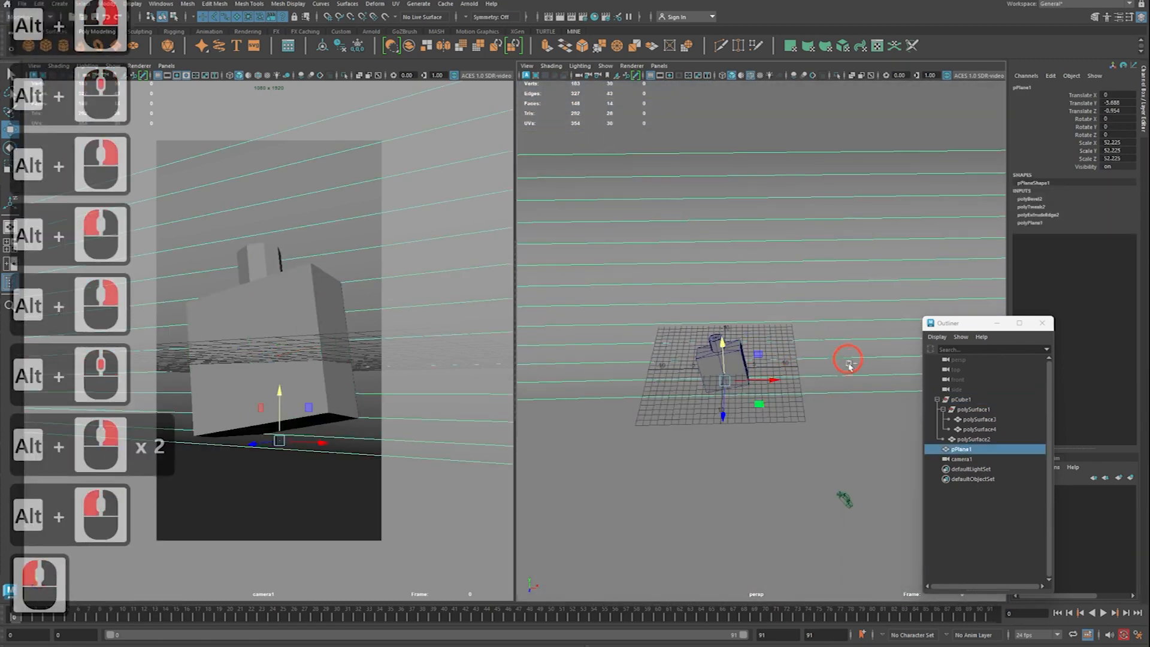
{"action": "key", "text": "ctrl+s"}
{"action": "middle_click_drag", "start_coordinate": [803, 349], "coordinate": [833, 339], "text": "alt"}
{"action": "right_click_drag", "start_coordinate": [833, 338], "coordinate": [867, 329], "text": "alt"}
{"action": "left_click_drag", "start_coordinate": [868, 329], "coordinate": [929, 190], "text": "alt"}
{"action": "left_click", "coordinate": [929, 191]}
{"action": "right_click_drag", "start_coordinate": [928, 190], "coordinate": [842, 252], "text": "alt"}
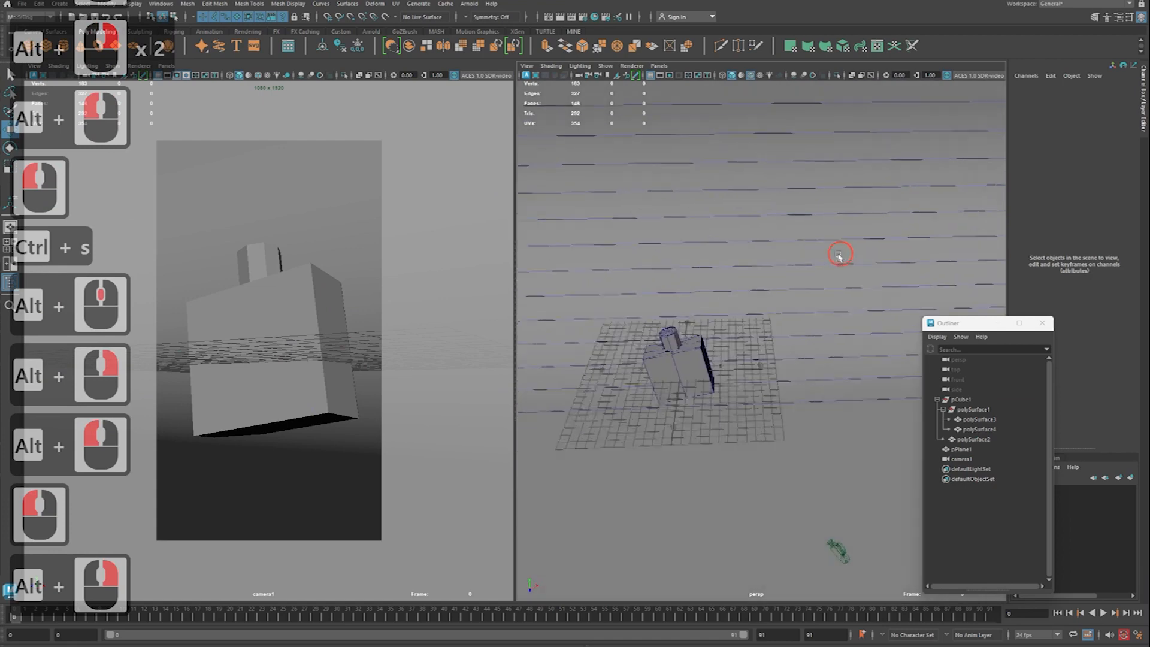
{"action": "left_click_drag", "start_coordinate": [842, 251], "coordinate": [780, 243], "text": "alt"}
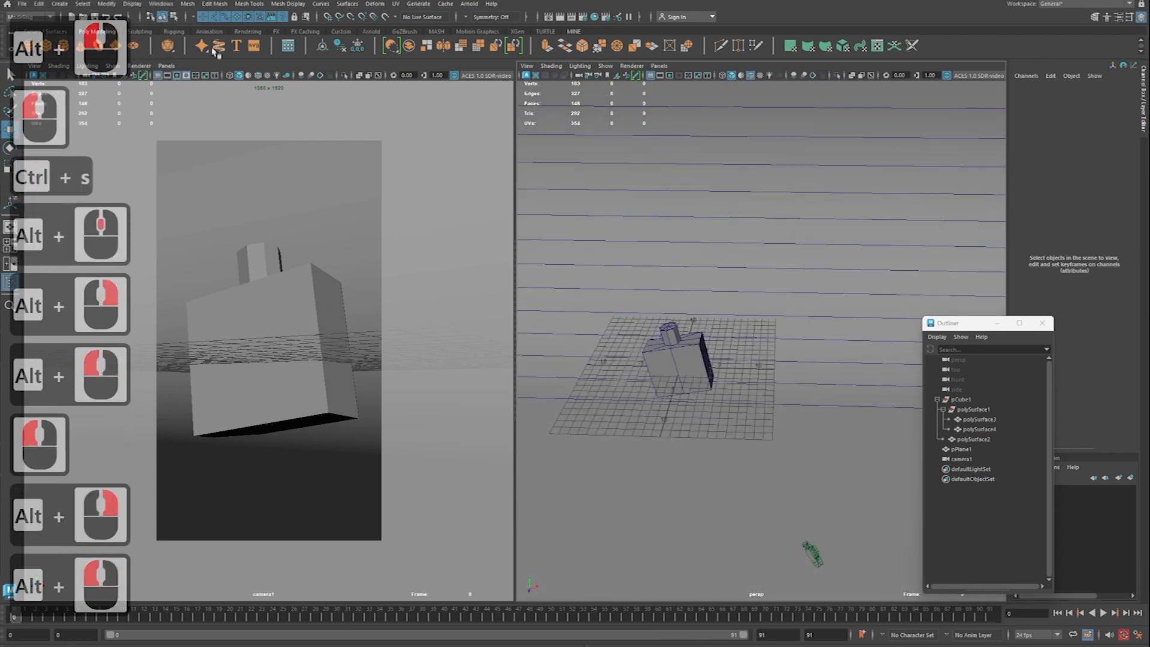
Step: Look through the Arnold commands and the standard light types without creating a light
{"action": "left_click", "coordinate": [469, 4]}
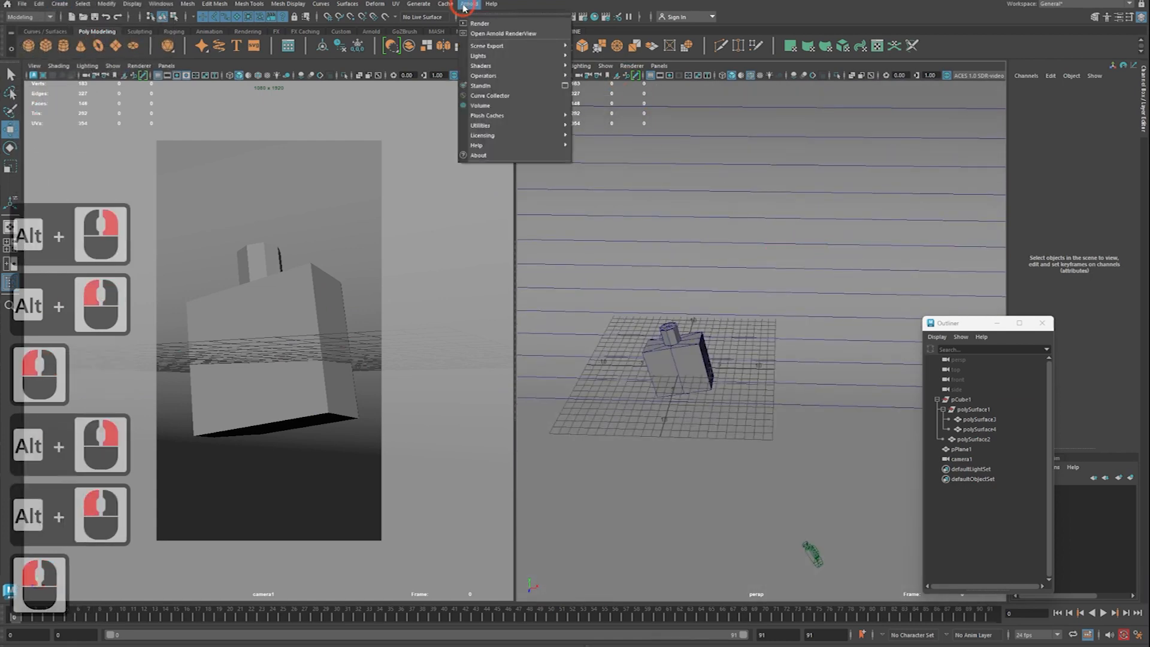
{"action": "left_click", "coordinate": [509, 47]}
{"action": "left_click", "coordinate": [143, 51]}
{"action": "left_click", "coordinate": [59, 4]}
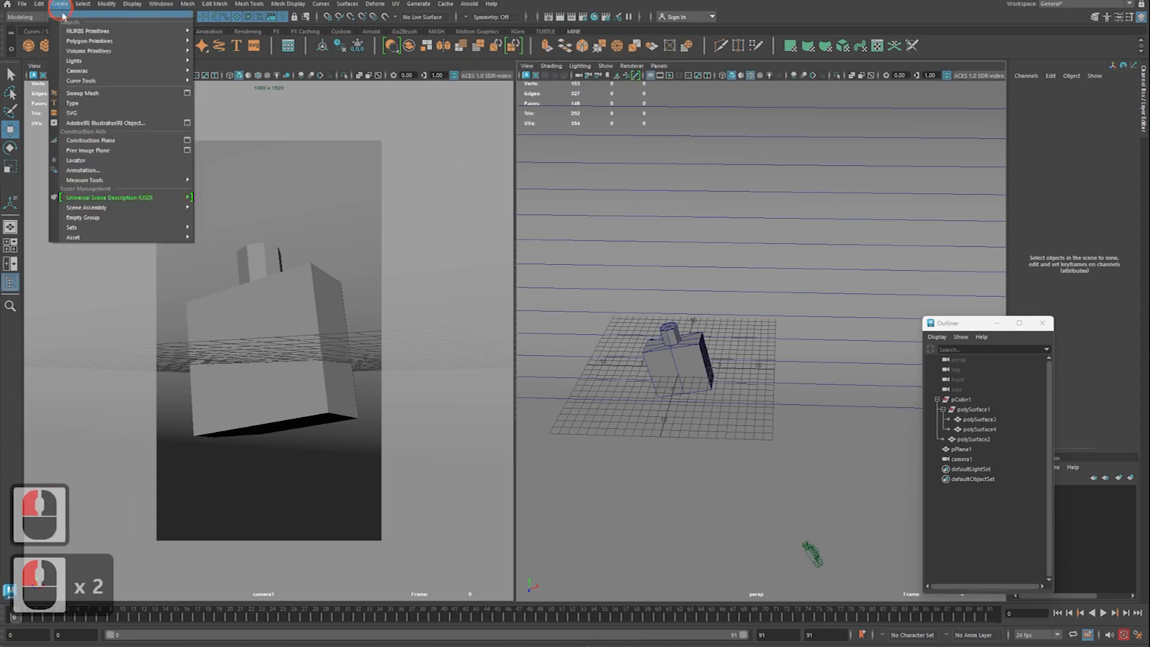
{"action": "mouse_move", "coordinate": [75, 60]}
{"action": "left_click", "coordinate": [226, 88]}
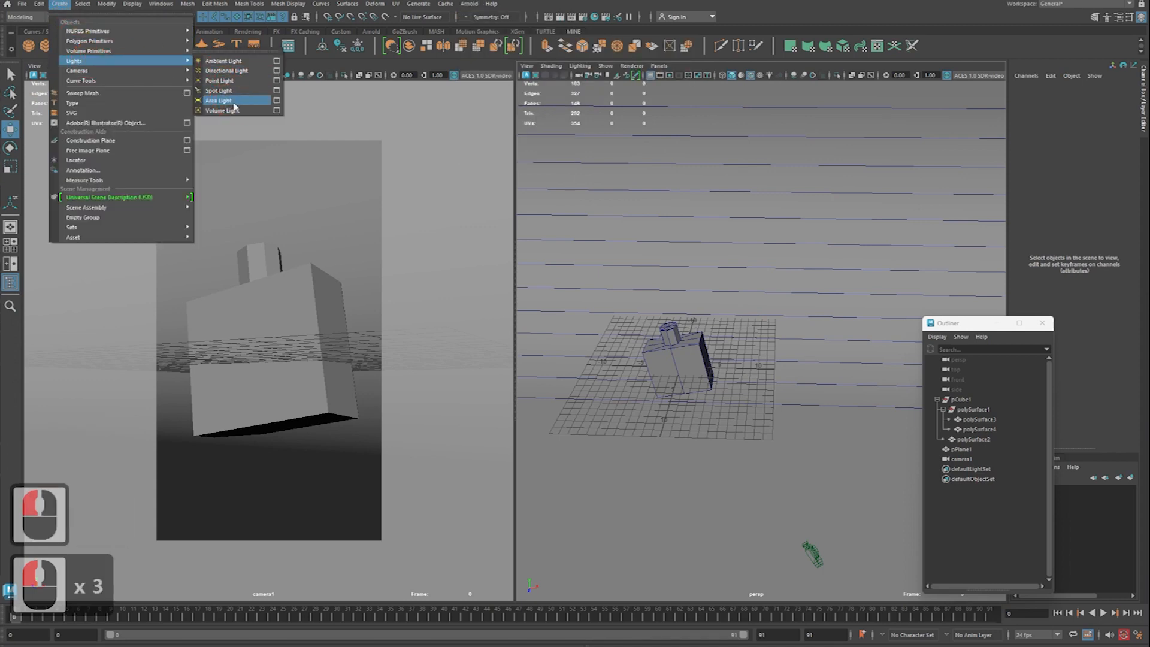
Step: Create an Arnold area light in the scene
{"action": "left_click", "coordinate": [469, 4]}
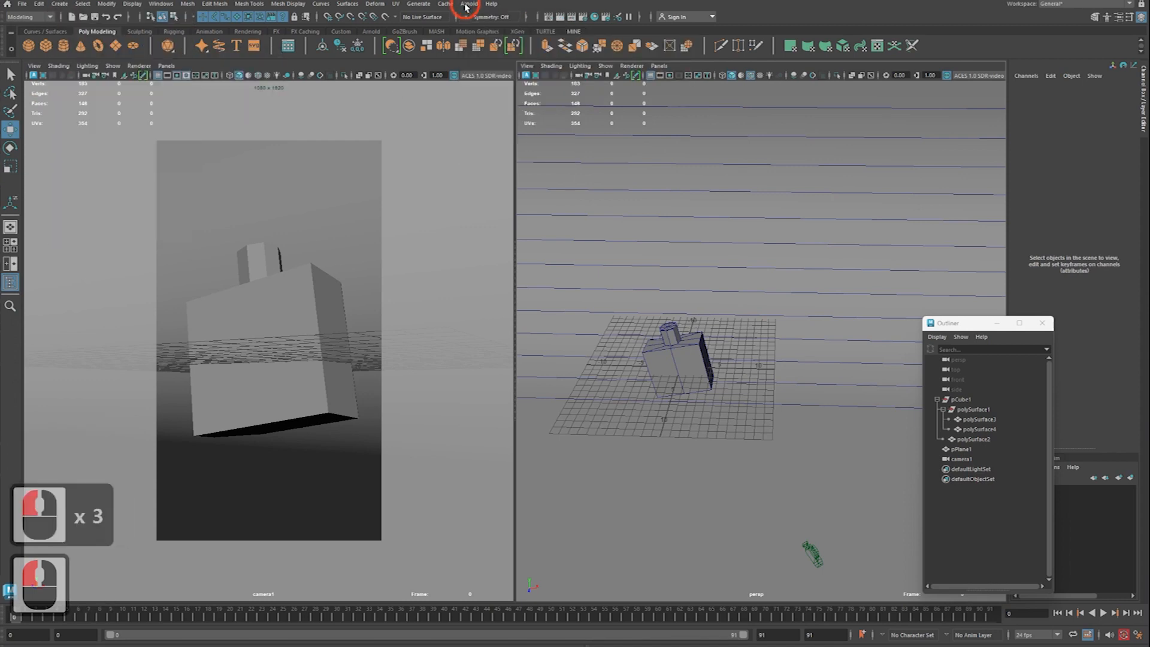
{"action": "left_click", "coordinate": [469, 3]}
{"action": "left_click", "coordinate": [493, 56]}
{"action": "mouse_move", "coordinate": [537, 60]}
{"action": "left_click", "coordinate": [627, 56]}
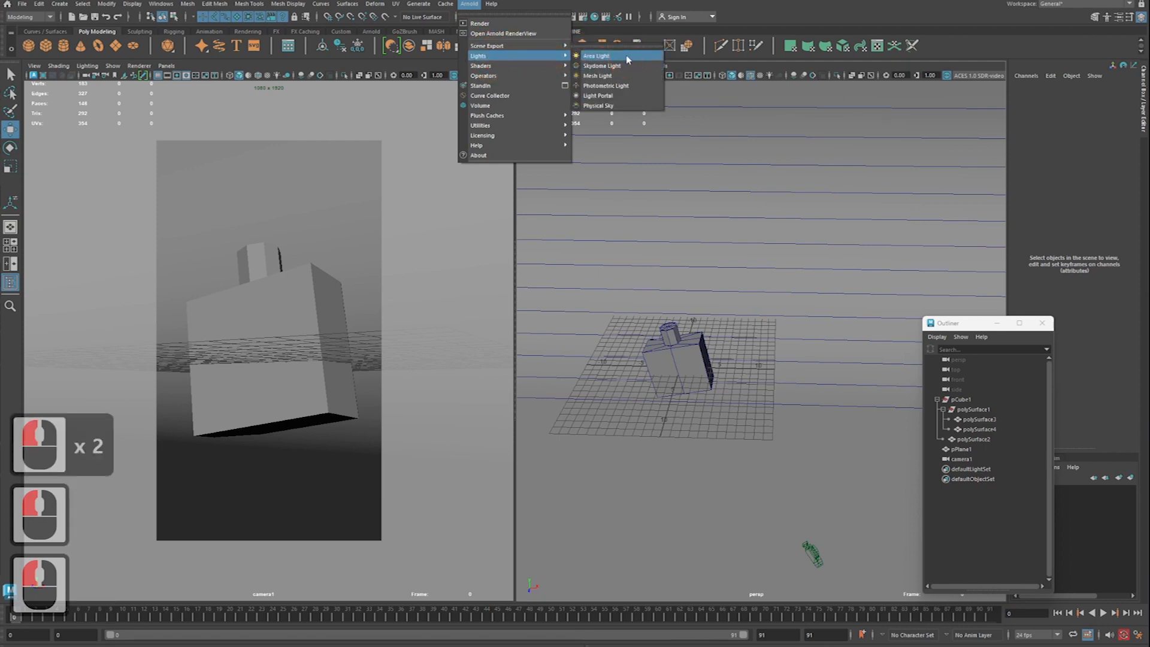
{"action": "left_click", "coordinate": [626, 56]}
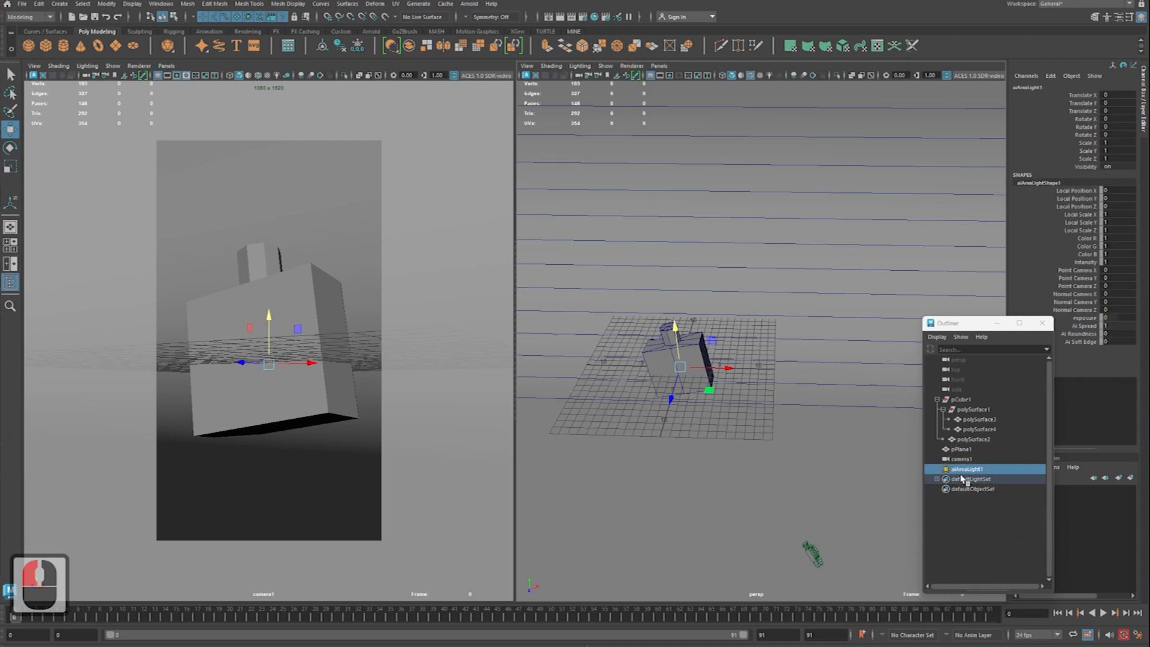
Step: Create a standard Maya area light beside the Arnold one for comparison
{"action": "left_click", "coordinate": [59, 3]}
{"action": "left_click", "coordinate": [74, 60]}
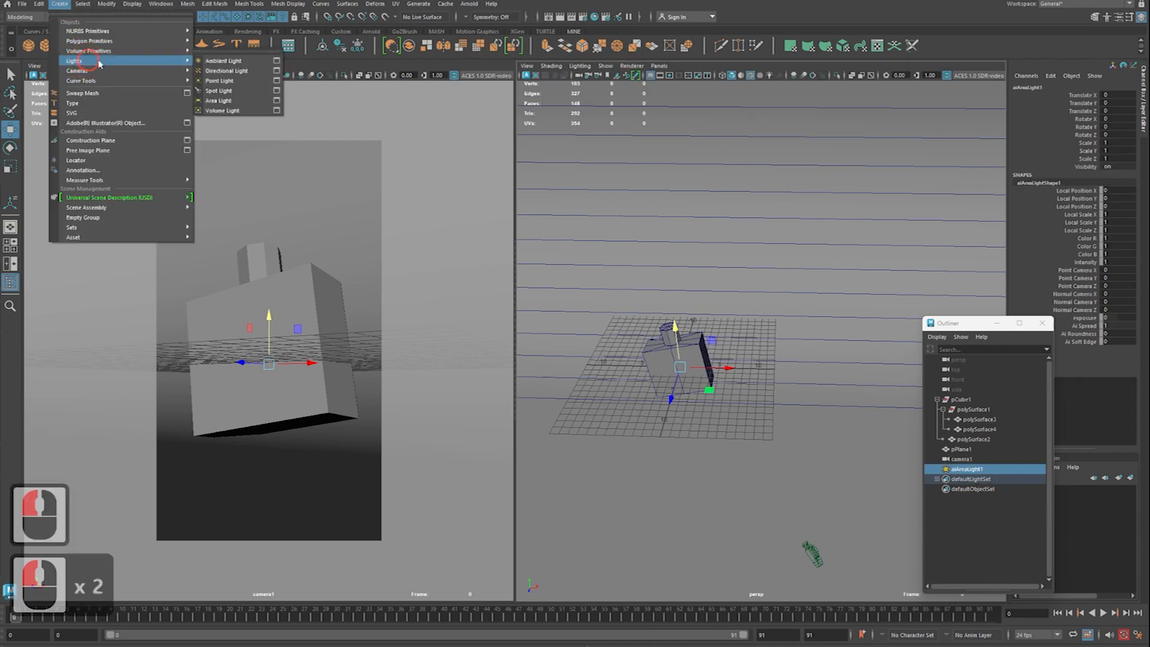
{"action": "left_click", "coordinate": [237, 100]}
Step: Compare the channel attributes of the Arnold area light with those of the standard area light
{"action": "left_click", "coordinate": [970, 479]}
{"action": "left_click", "coordinate": [975, 479]}
{"action": "left_click", "coordinate": [976, 470]}
{"action": "left_click", "coordinate": [977, 477]}
{"action": "left_click", "coordinate": [979, 469]}
{"action": "left_click", "coordinate": [983, 478]}
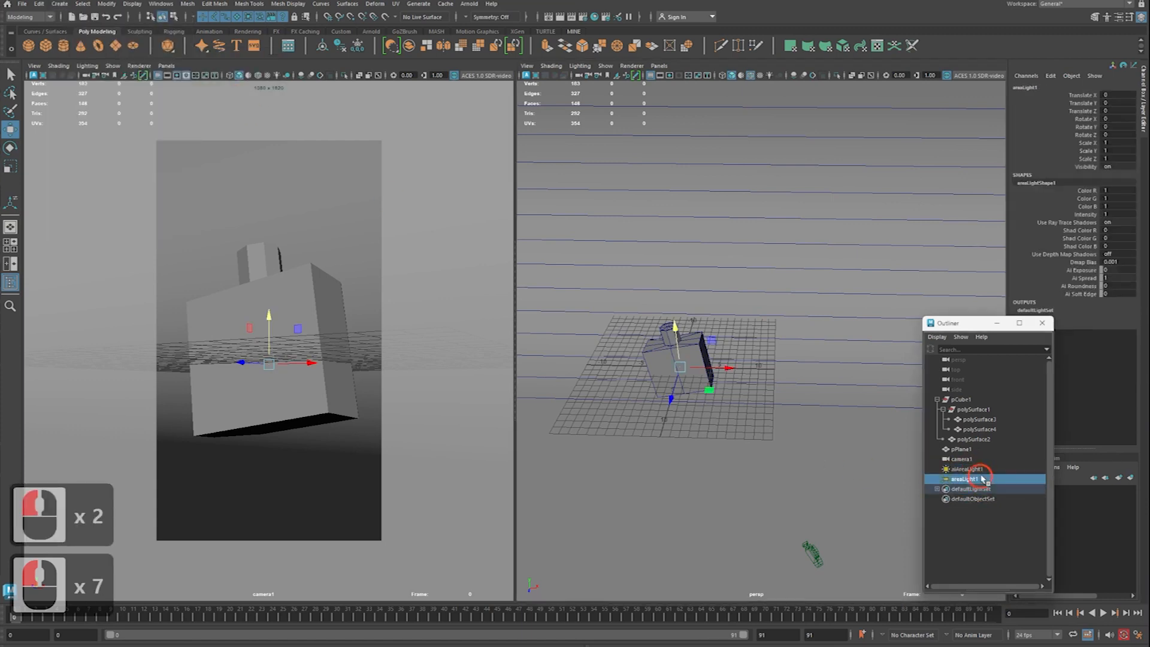
{"action": "left_click", "coordinate": [986, 471]}
{"action": "left_click", "coordinate": [990, 478]}
{"action": "left_click", "coordinate": [996, 471]}
{"action": "left_click", "coordinate": [987, 478]}
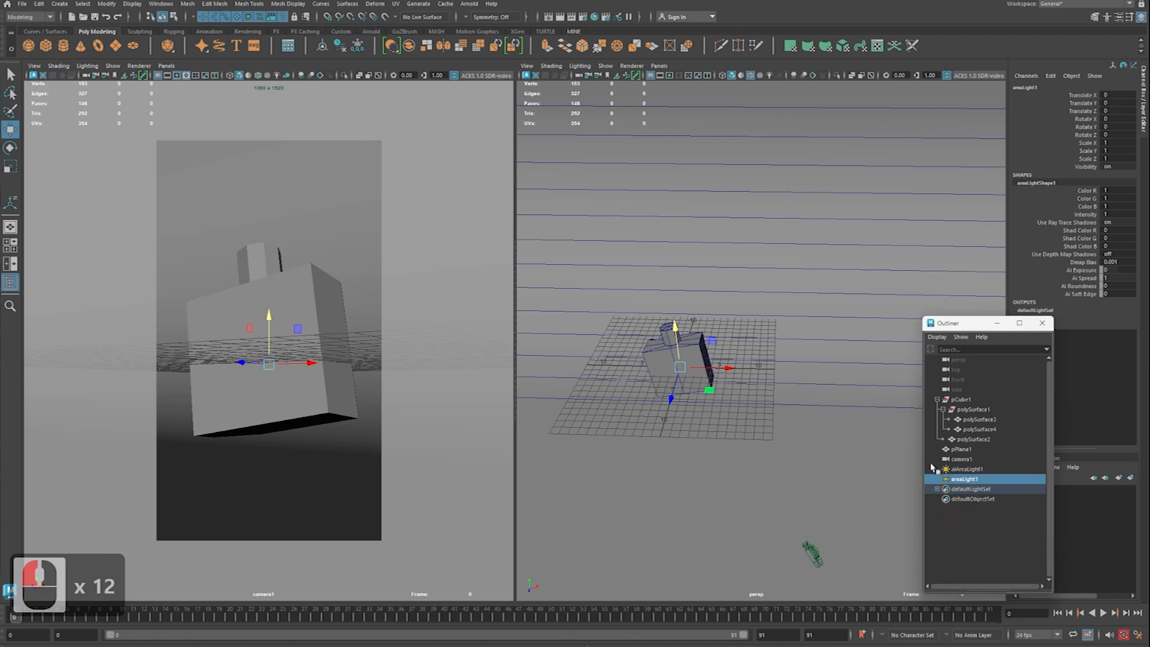
{"action": "left_click", "coordinate": [964, 471]}
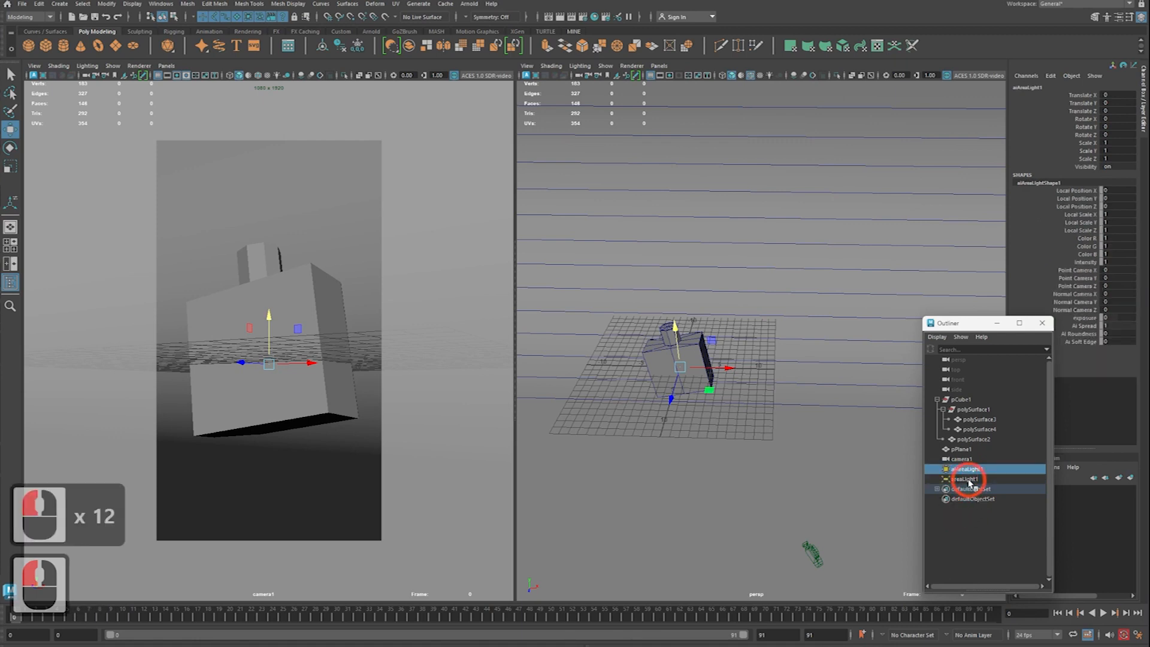
Step: Delete the standard area light areaLight1
{"action": "left_click", "coordinate": [970, 479]}
{"action": "key", "text": "Delete"}
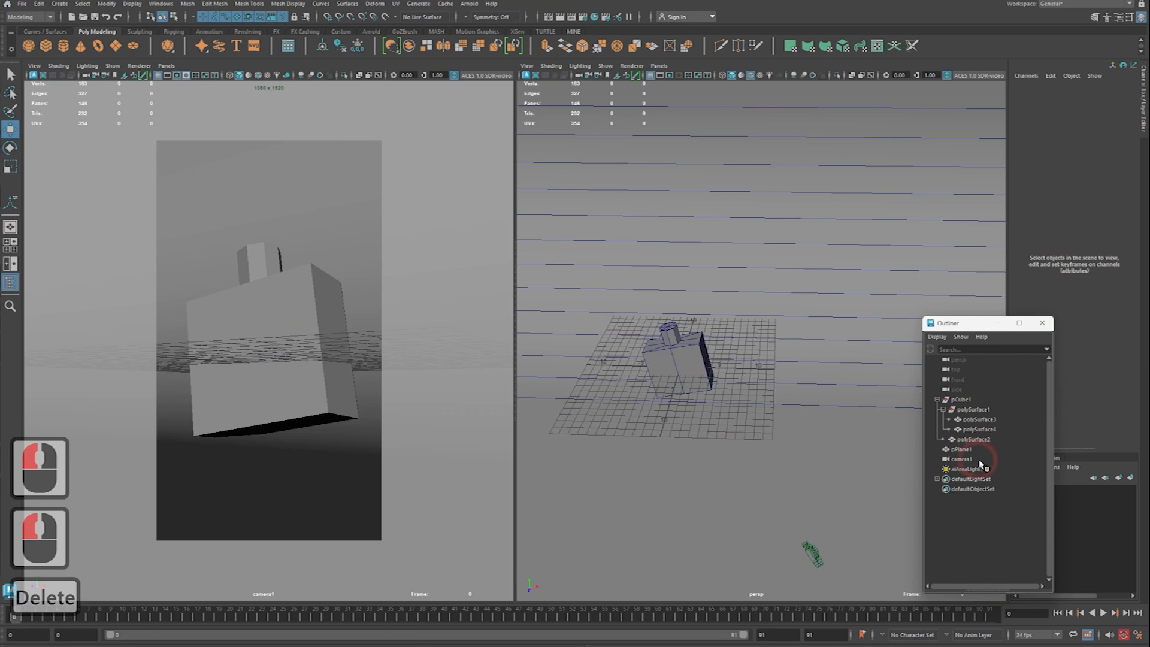
Step: Move the Arnold area light in front of the bottle to about X 9.98, Z 11.28 and rotate it about 45 degrees around Y
{"action": "left_click", "coordinate": [984, 470]}
{"action": "middle_click_drag", "start_coordinate": [716, 394], "coordinate": [750, 414], "text": "alt"}
{"action": "right_click_drag", "start_coordinate": [749, 413], "coordinate": [739, 422], "text": "alt"}
{"action": "left_click_drag", "start_coordinate": [740, 422], "coordinate": [713, 444], "text": "alt"}
{"action": "right_click_drag", "start_coordinate": [714, 444], "coordinate": [688, 446], "text": "alt"}
{"action": "left_click_drag", "start_coordinate": [688, 446], "coordinate": [663, 450], "text": "alt"}
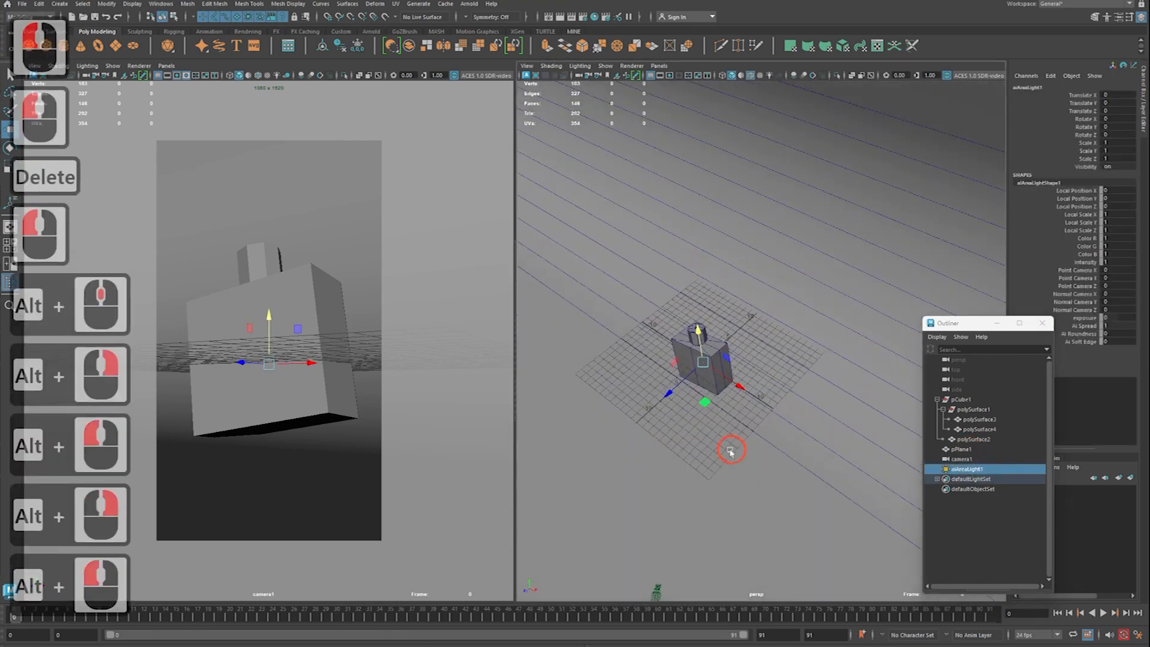
{"action": "right_click_drag", "start_coordinate": [721, 454], "coordinate": [713, 444], "text": "alt"}
{"action": "middle_click_drag", "start_coordinate": [716, 434], "coordinate": [740, 420], "text": "alt"}
{"action": "left_click_drag", "start_coordinate": [744, 415], "coordinate": [742, 464]}
{"action": "key", "text": "e"}
{"action": "right_click_drag", "start_coordinate": [742, 463], "coordinate": [791, 471], "text": "alt"}
{"action": "left_click_drag", "start_coordinate": [790, 470], "coordinate": [839, 441], "text": "alt"}
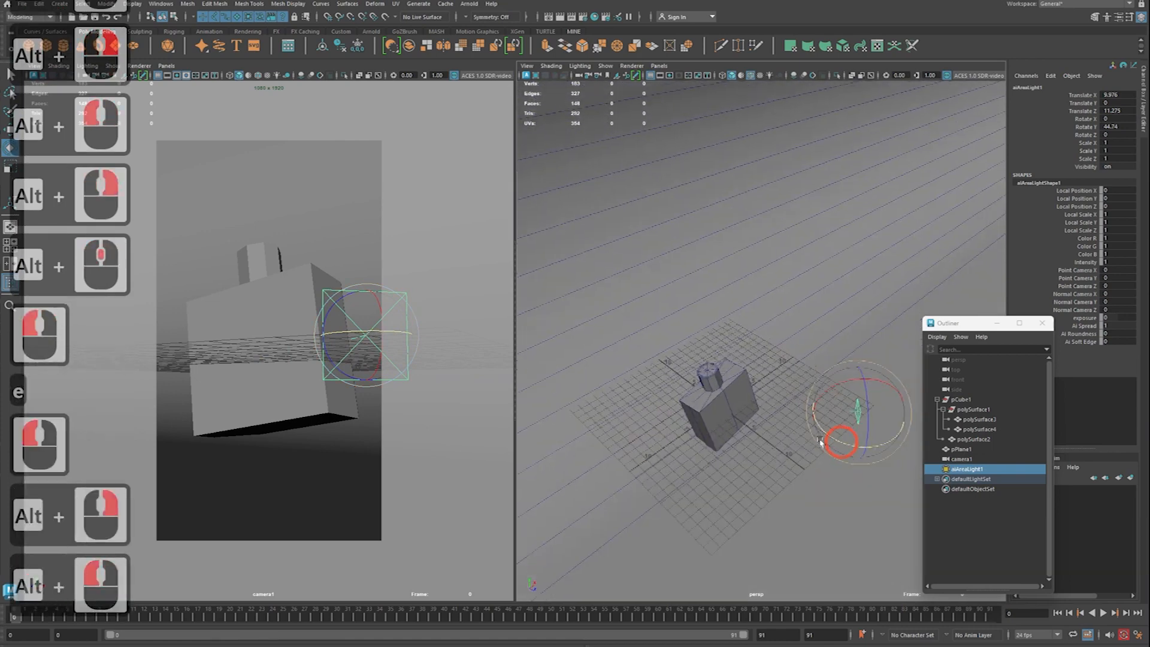
Step: Examine from several angles which way the area light's direction line points relative to the bottle
{"action": "middle_click_drag", "start_coordinate": [839, 440], "coordinate": [737, 416], "text": "alt"}
{"action": "right_click_drag", "start_coordinate": [737, 416], "coordinate": [773, 417], "text": "alt"}
{"action": "left_click_drag", "start_coordinate": [773, 417], "coordinate": [790, 417], "text": "alt"}
{"action": "key", "text": "ctrl+2"}
{"action": "left_click_drag", "start_coordinate": [652, 425], "coordinate": [742, 415], "text": "ctrl+shift"}
{"action": "key", "text": "Escape"}
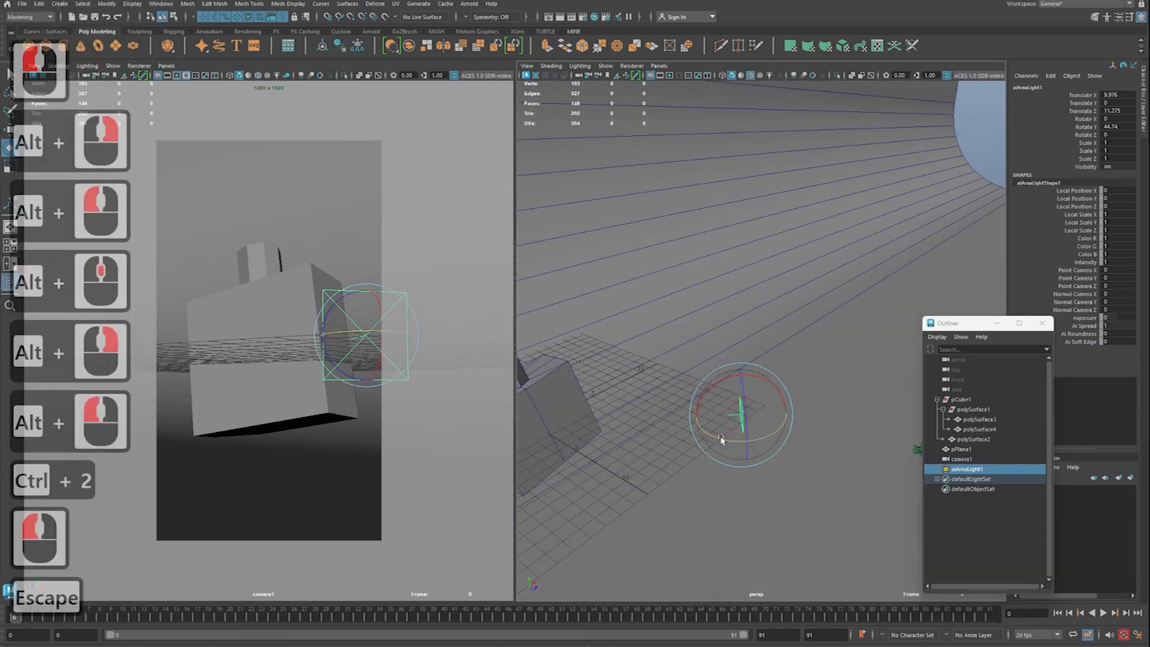
{"action": "right_click_drag", "start_coordinate": [742, 425], "coordinate": [845, 383], "text": "alt"}
{"action": "middle_click_drag", "start_coordinate": [845, 383], "coordinate": [835, 368], "text": "alt"}
{"action": "mouse_move", "coordinate": [835, 368]}
{"action": "left_mouse_down", "text": "alt"}
{"action": "mouse_move", "coordinate": [809, 308]}
{"action": "mouse_move", "coordinate": [783, 326]}
{"action": "left_mouse_up", "text": "alt"}
{"action": "middle_click_drag", "start_coordinate": [783, 326], "coordinate": [835, 328], "text": "alt"}
{"action": "left_click_drag", "start_coordinate": [835, 328], "coordinate": [760, 331], "text": "alt"}
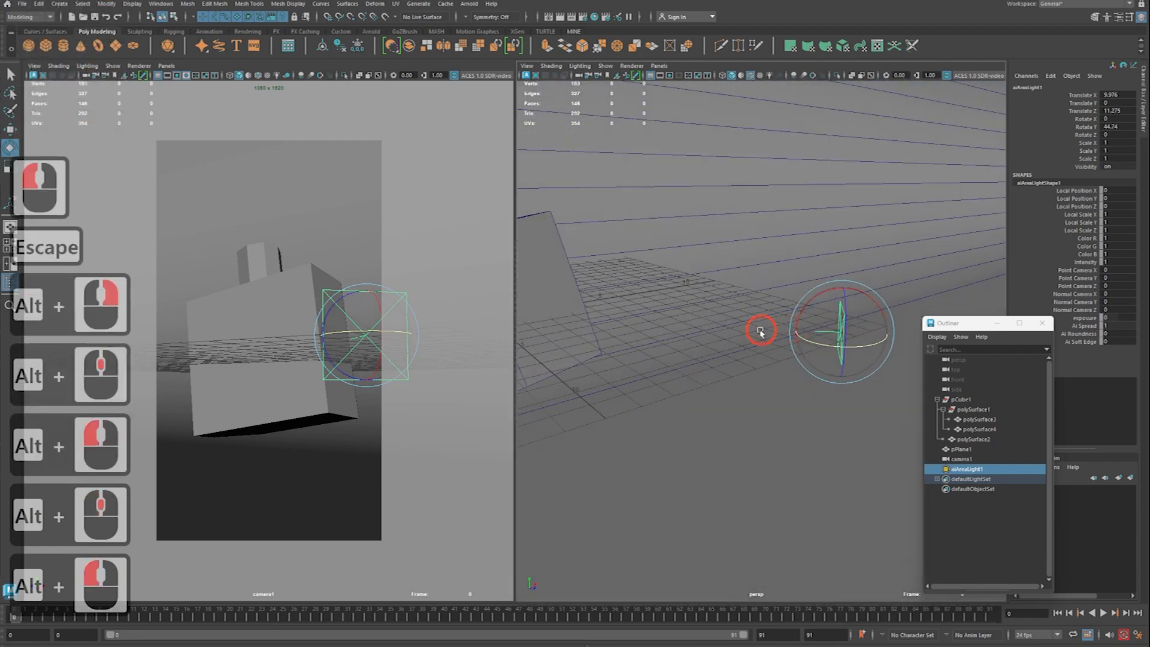
{"action": "key", "text": "ctrl+2"}
{"action": "left_click", "coordinate": [674, 332]}
{"action": "key", "text": "Escape"}
Step: Enlarge the area light uniformly to a scale of about 3.43
{"action": "key", "text": "r"}
{"action": "right_click_drag", "start_coordinate": [779, 359], "coordinate": [745, 359], "text": "alt"}
{"action": "left_click_drag", "start_coordinate": [745, 360], "coordinate": [873, 379], "text": "alt"}
{"action": "right_click_drag", "start_coordinate": [873, 379], "coordinate": [786, 378], "text": "alt"}
{"action": "left_click", "coordinate": [785, 377]}
Step: Tilt the area light to about -31 degrees around X and raise it to about Y 7.4
{"action": "key", "text": "e"}
{"action": "left_click_drag", "start_coordinate": [801, 341], "coordinate": [772, 326]}
{"action": "key", "text": "w"}
{"action": "right_click_drag", "start_coordinate": [817, 376], "coordinate": [798, 377], "text": "alt"}
{"action": "left_click_drag", "start_coordinate": [798, 378], "coordinate": [827, 216], "text": "alt"}
{"action": "right_click_drag", "start_coordinate": [779, 306], "coordinate": [728, 308], "text": "alt"}
{"action": "middle_click_drag", "start_coordinate": [728, 309], "coordinate": [762, 329], "text": "alt"}
{"action": "right_click_drag", "start_coordinate": [761, 329], "coordinate": [772, 326], "text": "alt"}
{"action": "left_click_drag", "start_coordinate": [772, 327], "coordinate": [738, 399], "text": "alt"}
Step: Tilt the area light to about -48 degrees around X and place it higher, at about Y 11.2
{"action": "key", "text": "e"}
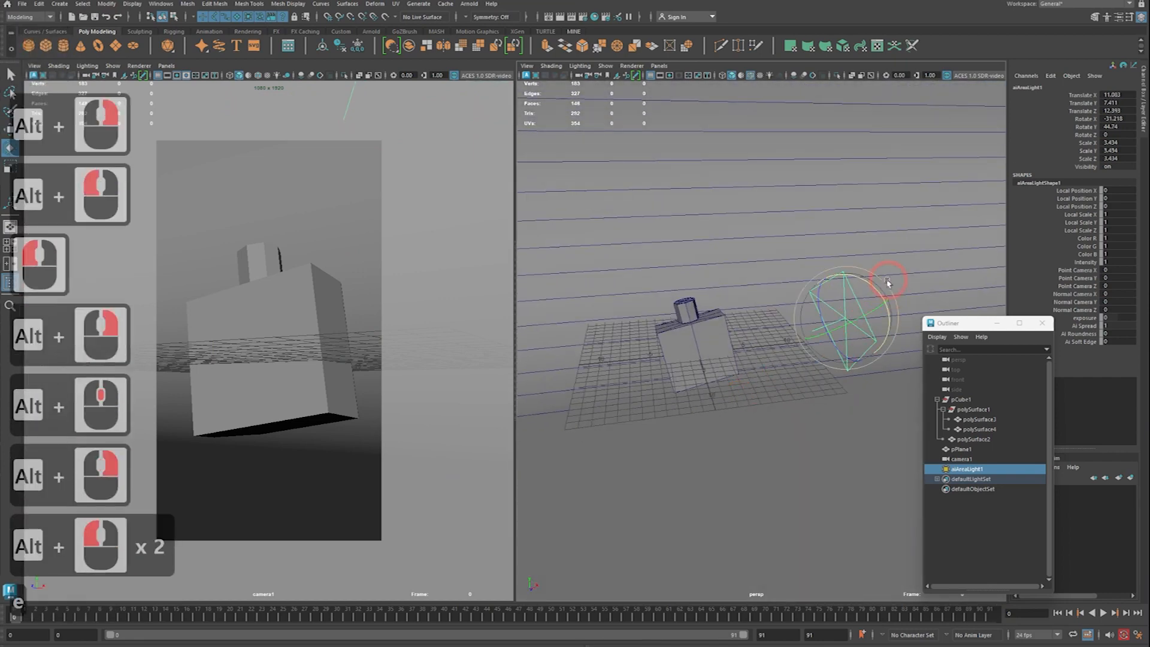
{"action": "left_click_drag", "start_coordinate": [871, 314], "coordinate": [862, 328]}
{"action": "key", "text": "w"}
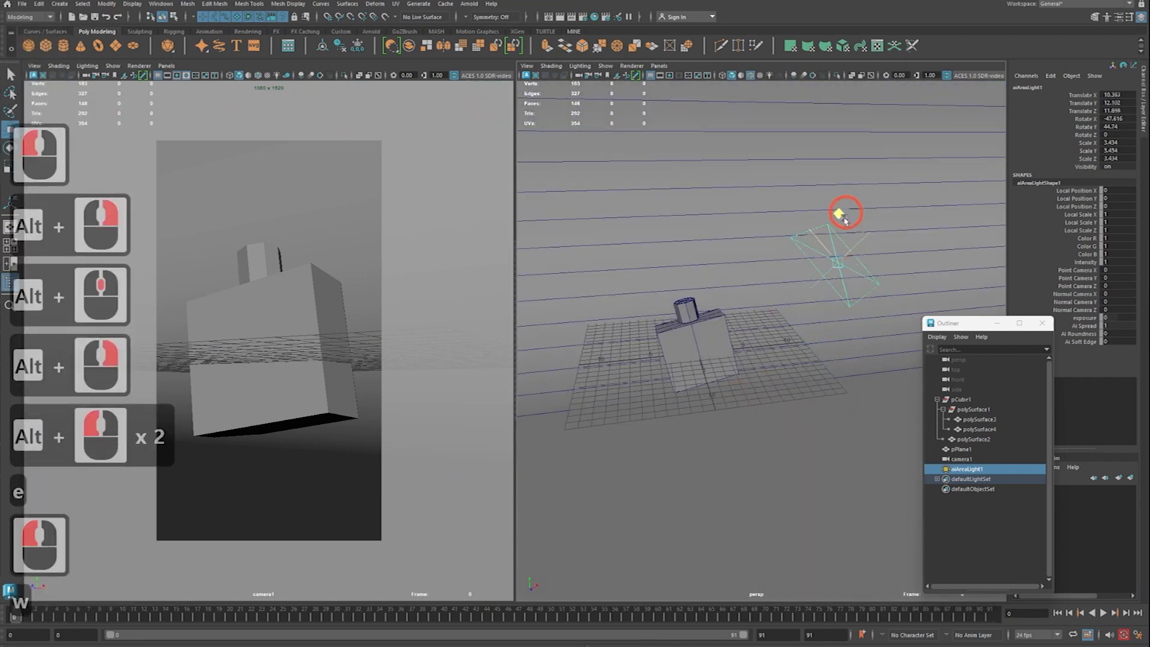
{"action": "left_click_drag", "start_coordinate": [847, 208], "coordinate": [847, 225]}
{"action": "right_click_drag", "start_coordinate": [819, 340], "coordinate": [822, 344], "text": "alt"}
{"action": "left_click_drag", "start_coordinate": [821, 344], "coordinate": [855, 349], "text": "alt"}
Step: Enlarge the area light uniformly to a scale of about 4.56
{"action": "key", "text": "w"}
{"action": "key", "text": "r"}
{"action": "left_click_drag", "start_coordinate": [863, 262], "coordinate": [883, 289]}
{"action": "right_click_drag", "start_coordinate": [749, 314], "coordinate": [686, 321], "text": "alt"}
{"action": "left_click_drag", "start_coordinate": [689, 324], "coordinate": [652, 357], "text": "alt"}
Step: Reposition the area light to about X 10.7, Y 12.8, Z 9.0 and aim it at the bottle, rotated about -43, 38 and 3 degrees
{"action": "key", "text": "w"}
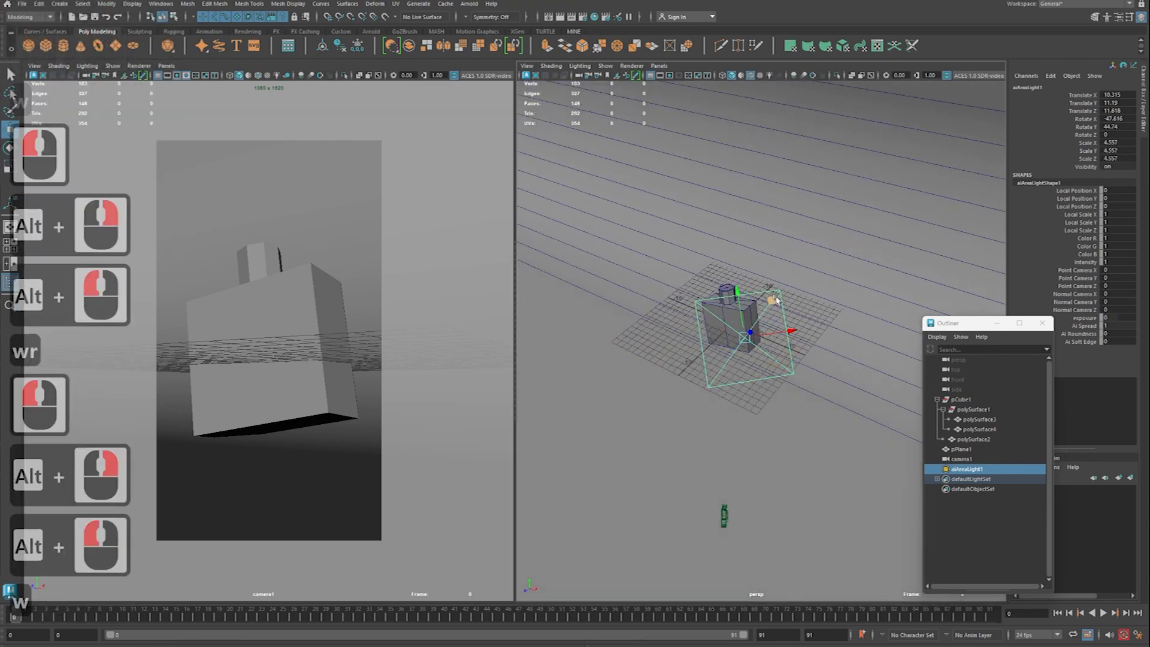
{"action": "left_click_drag", "start_coordinate": [808, 279], "coordinate": [792, 265]}
{"action": "right_click_drag", "start_coordinate": [737, 344], "coordinate": [752, 357], "text": "alt"}
{"action": "mouse_move", "coordinate": [753, 357]}
{"action": "left_mouse_down", "text": "alt"}
{"action": "mouse_move", "coordinate": [888, 351]}
{"action": "mouse_move", "coordinate": [770, 341]}
{"action": "left_mouse_up", "text": "alt"}
{"action": "key", "text": "e"}
{"action": "left_click_drag", "start_coordinate": [808, 290], "coordinate": [801, 295]}
{"action": "key", "text": "w"}
Step: Duplicate the area light and move the copy to the opposite side of the bottle
{"action": "middle_click_drag", "start_coordinate": [706, 340], "coordinate": [720, 342], "text": "alt"}
{"action": "left_click_drag", "start_coordinate": [720, 343], "coordinate": [744, 385], "text": "alt"}
{"action": "right_click_drag", "start_coordinate": [740, 386], "coordinate": [847, 342], "text": "alt"}
{"action": "middle_click_drag", "start_coordinate": [847, 342], "coordinate": [878, 304], "text": "alt"}
{"action": "key", "text": "ctrl+d"}
{"action": "left_click_drag", "start_coordinate": [729, 268], "coordinate": [624, 347]}
Step: Aim the duplicate light at the bottle, rotated about -55, -21 and 6 degrees, and place it at about X -9.1, Y 13.9, Z 14.8
{"action": "key", "text": "e"}
{"action": "left_click_drag", "start_coordinate": [664, 293], "coordinate": [672, 311]}
{"action": "middle_click_drag", "start_coordinate": [683, 336], "coordinate": [693, 338], "text": "alt"}
{"action": "left_click_drag", "start_coordinate": [693, 338], "coordinate": [845, 299], "text": "alt"}
{"action": "middle_click_drag", "start_coordinate": [845, 300], "coordinate": [789, 301], "text": "alt"}
{"action": "left_click_drag", "start_coordinate": [789, 300], "coordinate": [789, 289], "text": "alt"}
{"action": "left_click_drag", "start_coordinate": [851, 207], "coordinate": [737, 288]}
{"action": "key", "text": "w"}
{"action": "left_click_drag", "start_coordinate": [808, 327], "coordinate": [693, 305], "text": "alt"}
{"action": "middle_click_drag", "start_coordinate": [693, 305], "coordinate": [704, 316], "text": "alt"}
{"action": "mouse_move", "coordinate": [704, 316]}
{"action": "left_mouse_down", "text": "alt"}
{"action": "mouse_move", "coordinate": [604, 292]}
{"action": "mouse_move", "coordinate": [773, 318]}
{"action": "mouse_move", "coordinate": [699, 309]}
{"action": "left_mouse_up", "text": "alt"}
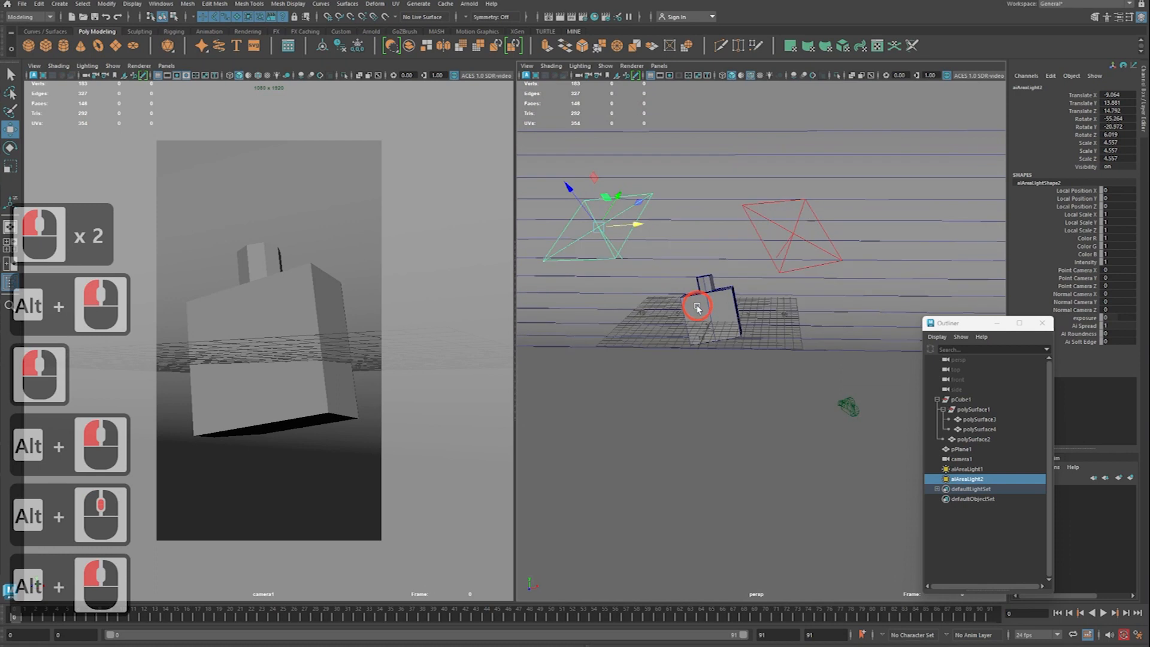
Step: Save the scene with the two area lights
{"action": "key", "text": "ctrl+s"}
{"action": "middle_click_drag", "start_coordinate": [739, 323], "coordinate": [743, 363], "text": "alt"}
{"action": "left_click_drag", "start_coordinate": [743, 363], "coordinate": [728, 357], "text": "alt"}
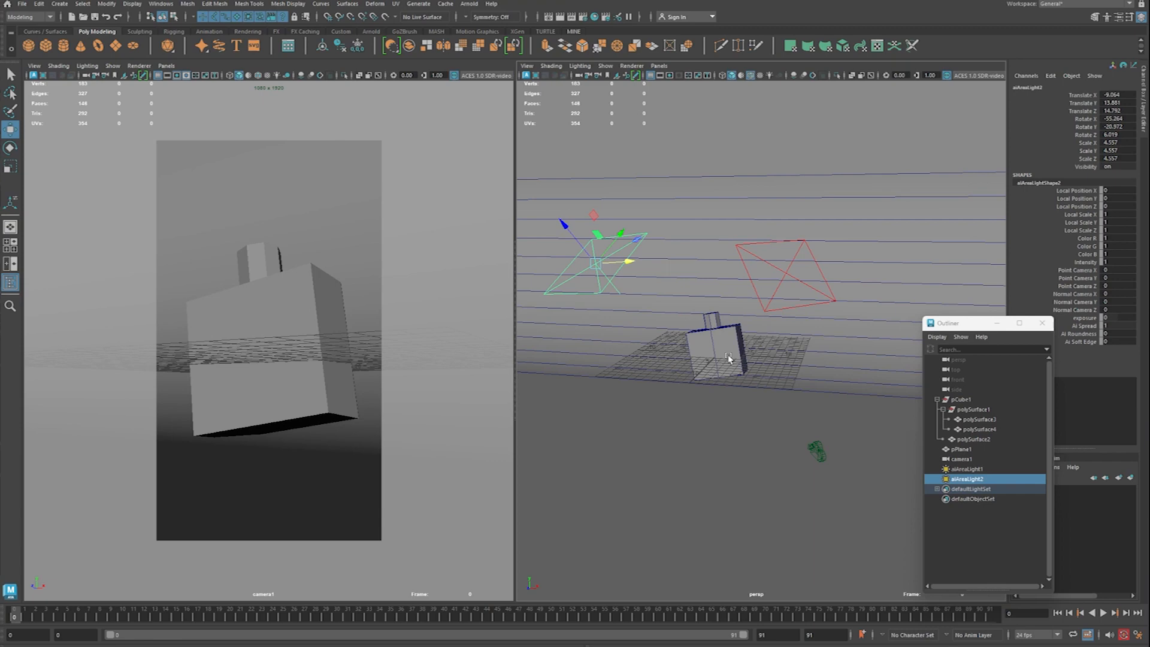
Step: Select the first area light aiAreaLight1 and check its placement above the bottle from another angle
{"action": "left_click_drag", "start_coordinate": [759, 349], "coordinate": [715, 312], "text": "alt"}
{"action": "left_click", "coordinate": [757, 265]}
{"action": "left_click", "coordinate": [776, 304]}
{"action": "key", "text": "e"}
{"action": "key", "text": "w"}
{"action": "key", "text": "e"}
{"action": "key", "text": "r"}
{"action": "key", "text": "w"}
{"action": "right_click_drag", "start_coordinate": [715, 314], "coordinate": [699, 360], "text": "alt"}
{"action": "middle_click_drag", "start_coordinate": [698, 360], "coordinate": [696, 366], "text": "alt"}
{"action": "left_click_drag", "start_coordinate": [696, 366], "coordinate": [693, 361], "text": "alt"}
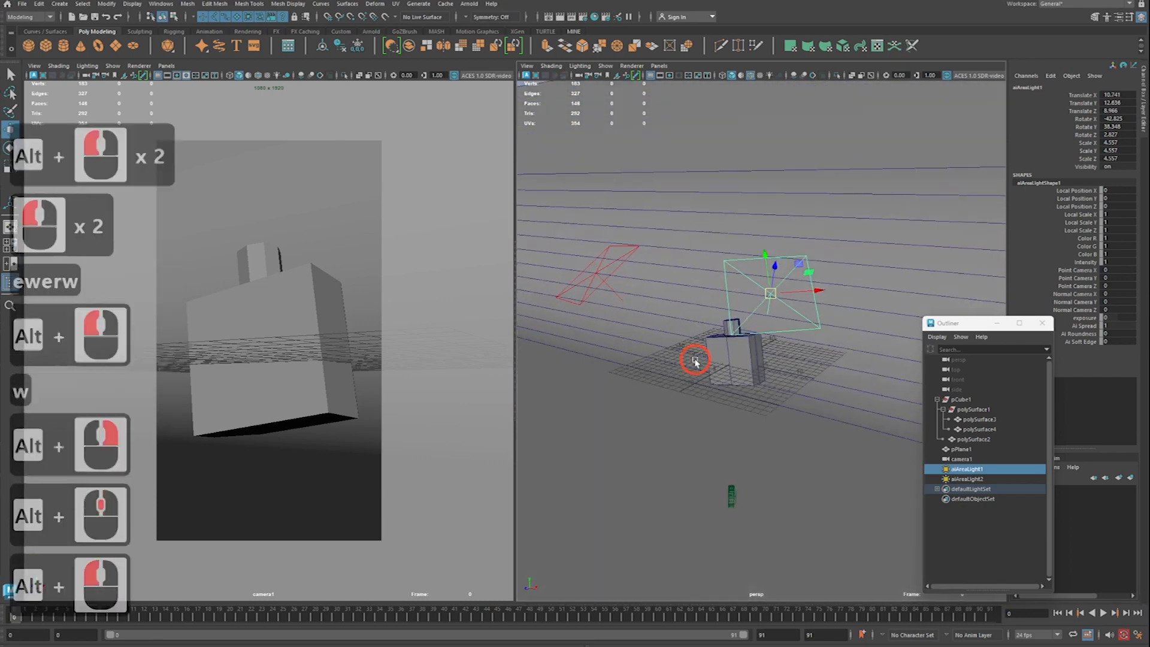
Step: Try a small rotation of the first area light and undo it
{"action": "key", "text": "e"}
{"action": "left_click_drag", "start_coordinate": [806, 321], "coordinate": [810, 324]}
{"action": "key", "text": "z"}
Step: Examine how both area lights are positioned around the bottle from the front and the side
{"action": "right_click_drag", "start_coordinate": [829, 329], "coordinate": [824, 330], "text": "alt"}
{"action": "left_click_drag", "start_coordinate": [824, 330], "coordinate": [789, 341], "text": "alt"}
{"action": "right_click_drag", "start_coordinate": [788, 341], "coordinate": [791, 360], "text": "alt"}
{"action": "left_click_drag", "start_coordinate": [791, 359], "coordinate": [789, 372], "text": "alt"}
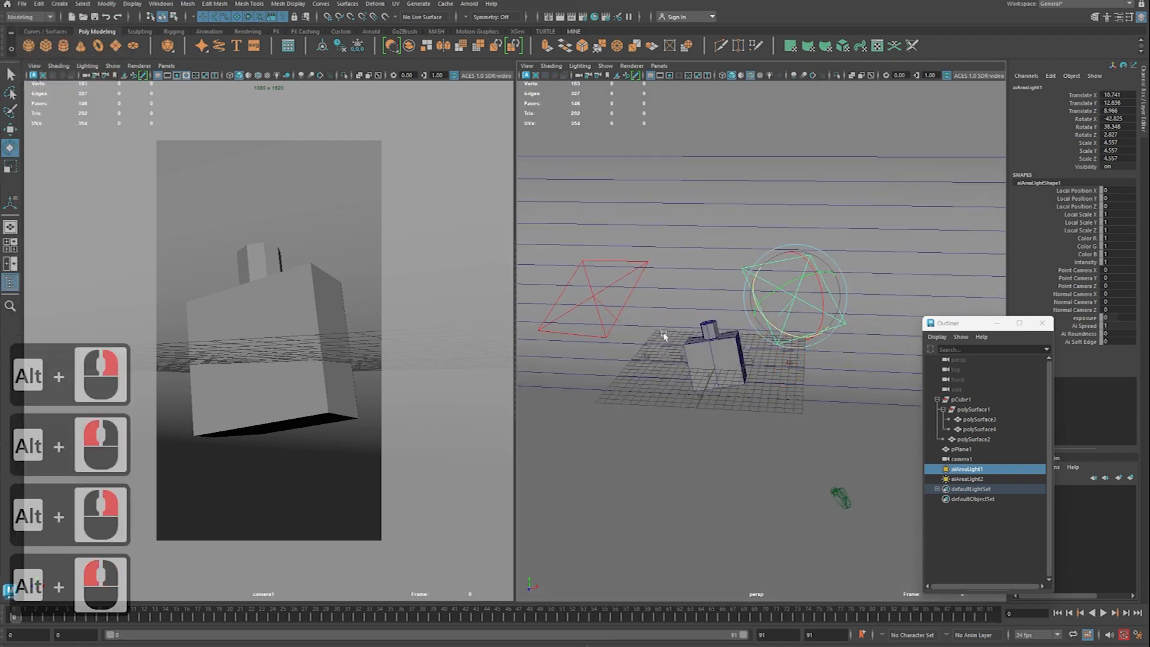
{"action": "middle_click_drag", "start_coordinate": [666, 336], "coordinate": [690, 372], "text": "alt"}
{"action": "left_click_drag", "start_coordinate": [690, 373], "coordinate": [605, 413], "text": "alt"}
{"action": "right_click_drag", "start_coordinate": [605, 413], "coordinate": [611, 418], "text": "alt"}
{"action": "left_click_drag", "start_coordinate": [611, 418], "coordinate": [640, 90], "text": "alt"}
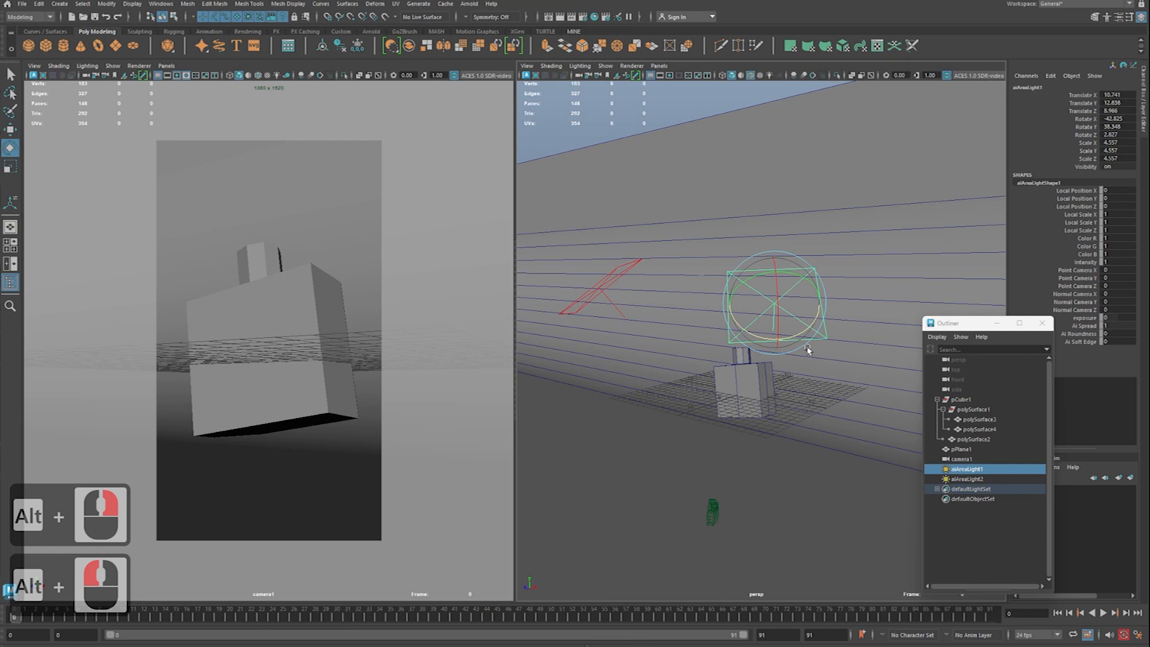
Step: Look at the Arnold commands and open the Plug-in Manager
{"action": "left_click", "coordinate": [469, 4]}
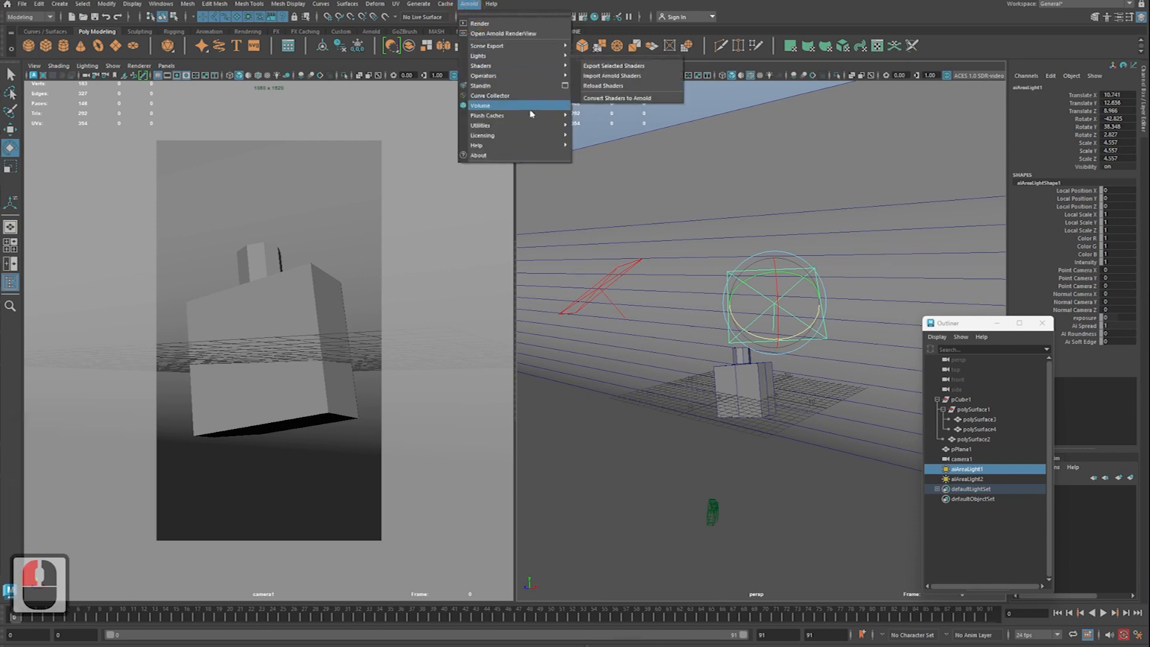
{"action": "left_click", "coordinate": [229, 34]}
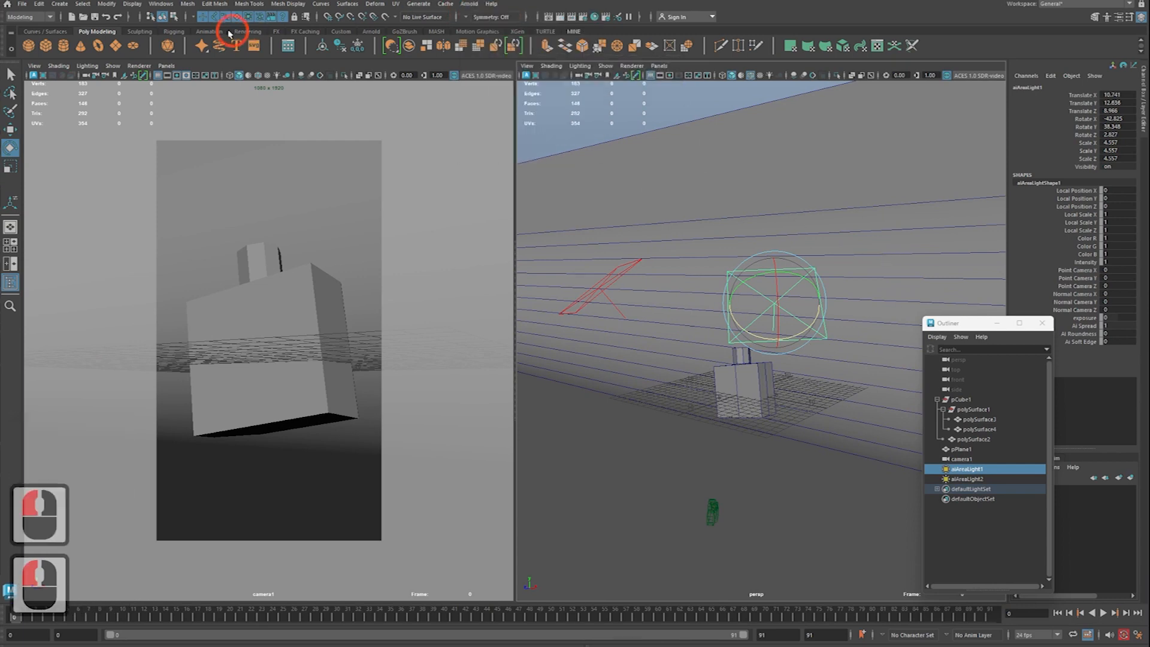
{"action": "left_click", "coordinate": [161, 4]}
{"action": "left_click", "coordinate": [193, 113]}
{"action": "left_click", "coordinate": [295, 122]}
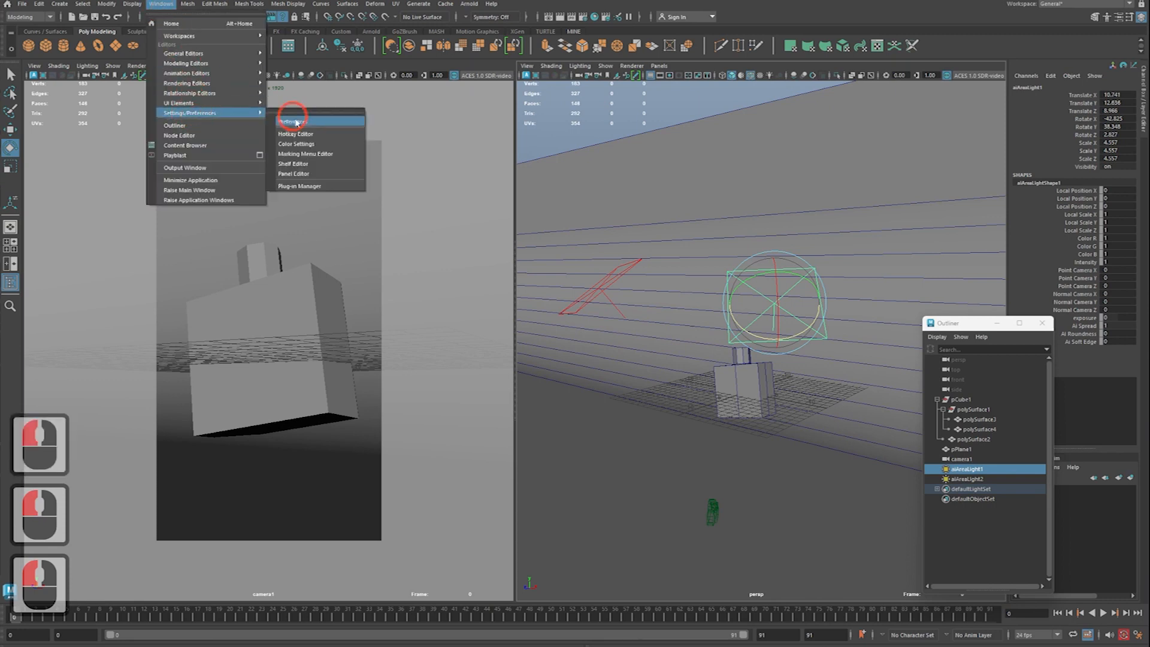
{"action": "left_click", "coordinate": [307, 187]}
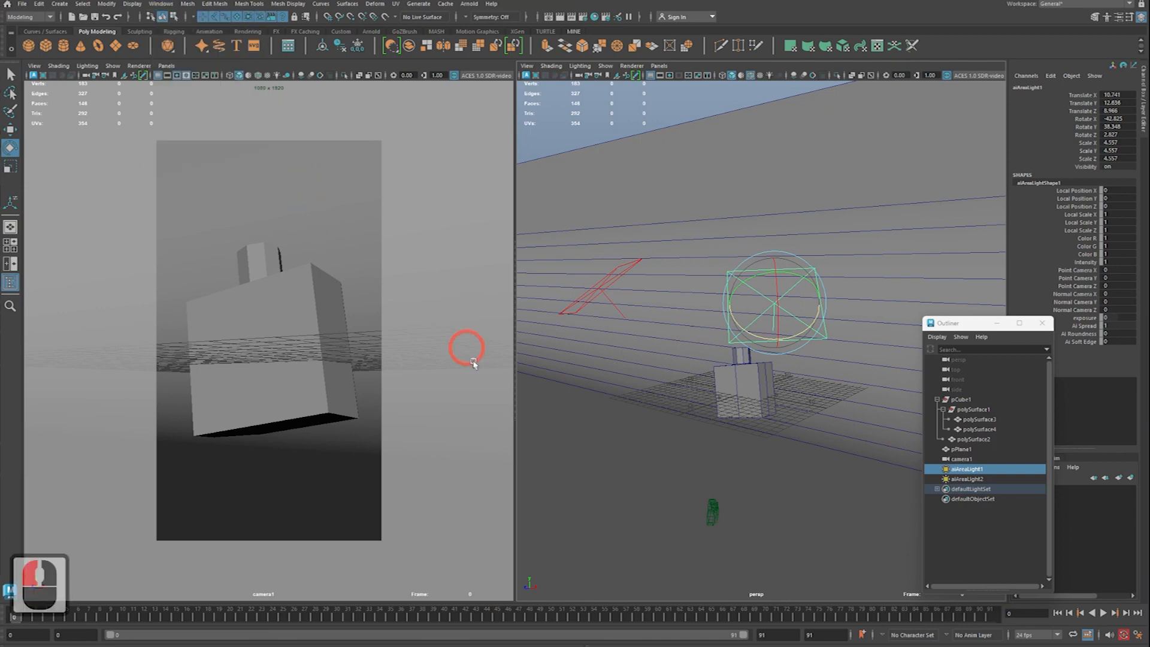
Step: Search the plug-ins for mtoa, check its loaded and auto load options, and close the Plug-in Manager
{"action": "triple_click", "coordinate": [643, 225]}
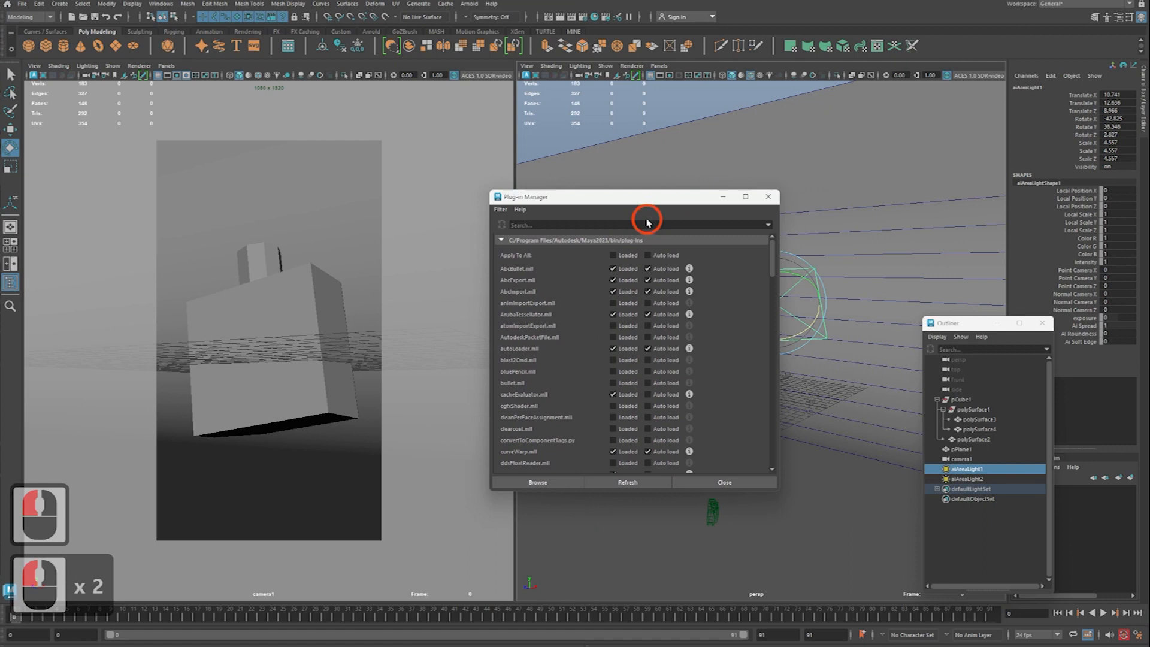
{"action": "type", "text": "mtoa"}
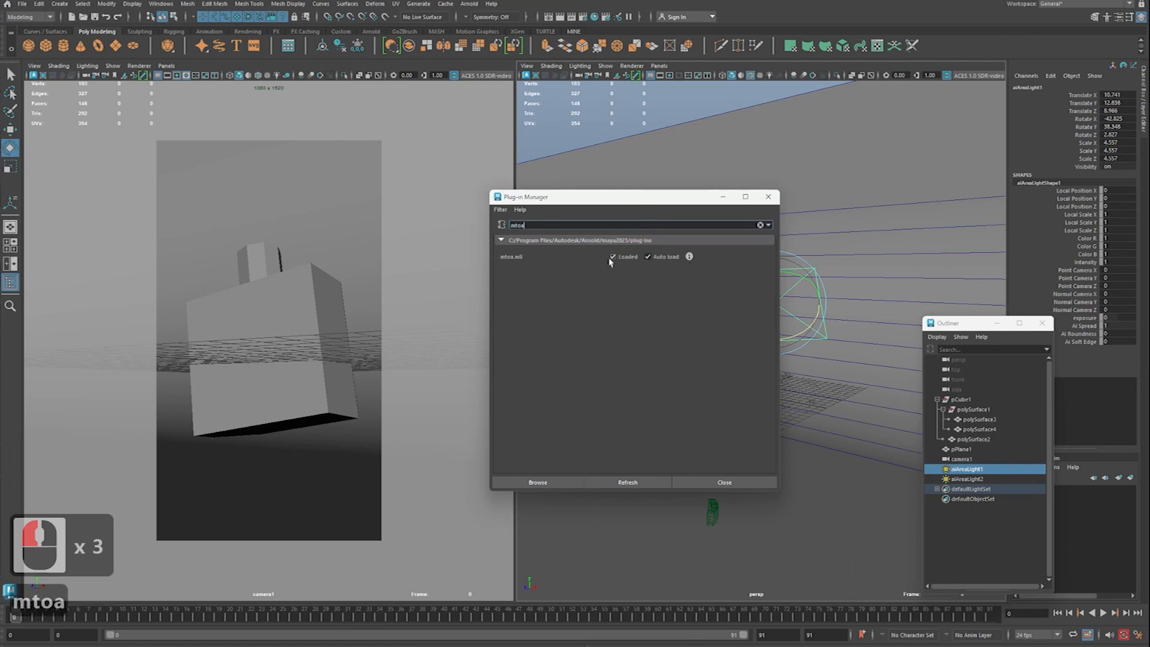
{"action": "left_click", "coordinate": [626, 482]}
{"action": "left_click", "coordinate": [768, 196]}
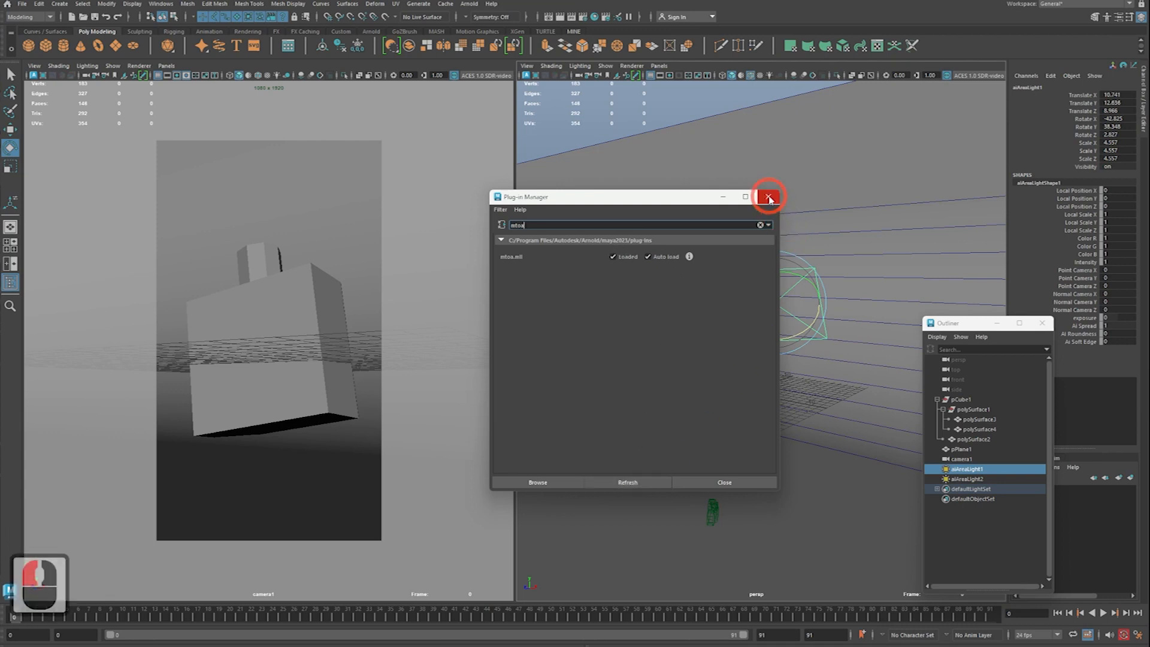
Step: Reopen the Plug-in Manager, recheck the loaded and auto load options of mtoa, and close it
{"action": "left_click", "coordinate": [466, 23]}
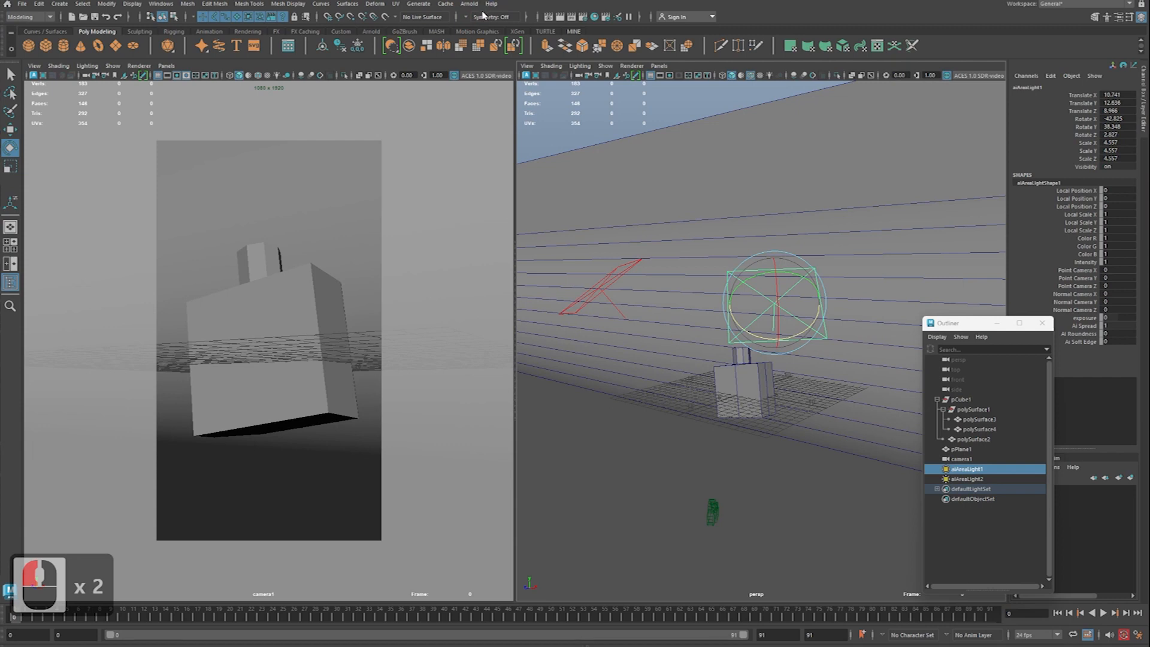
{"action": "left_click", "coordinate": [160, 3]}
{"action": "mouse_move", "coordinate": [228, 113]}
{"action": "left_click", "coordinate": [328, 178]}
{"action": "left_click", "coordinate": [706, 255]}
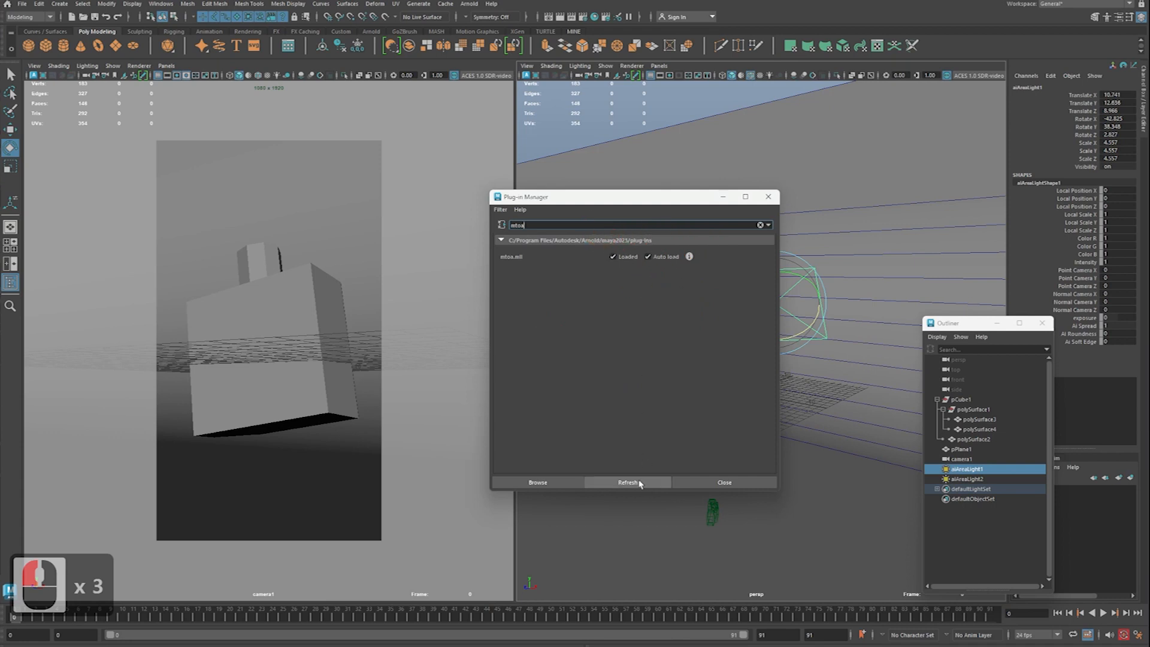
{"action": "left_click", "coordinate": [722, 482]}
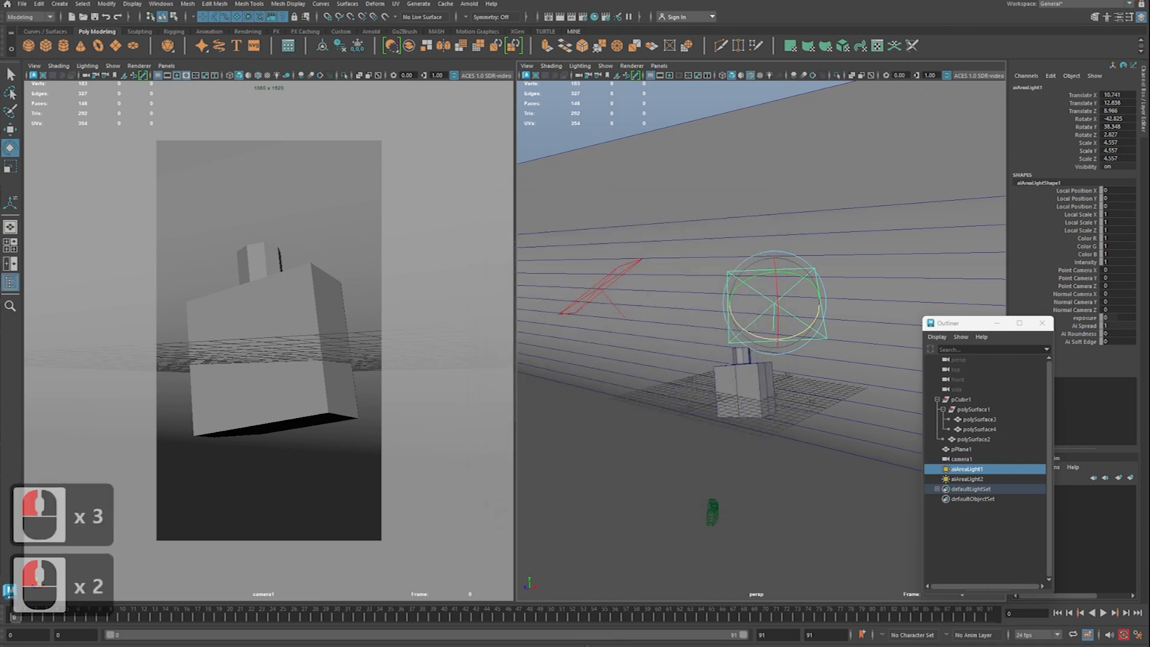
Step: Look at the Arnold commands and go through the Rigging and Rendering menu sets before returning to Modeling
{"action": "left_click", "coordinate": [470, 5]}
{"action": "left_click", "coordinate": [500, 14]}
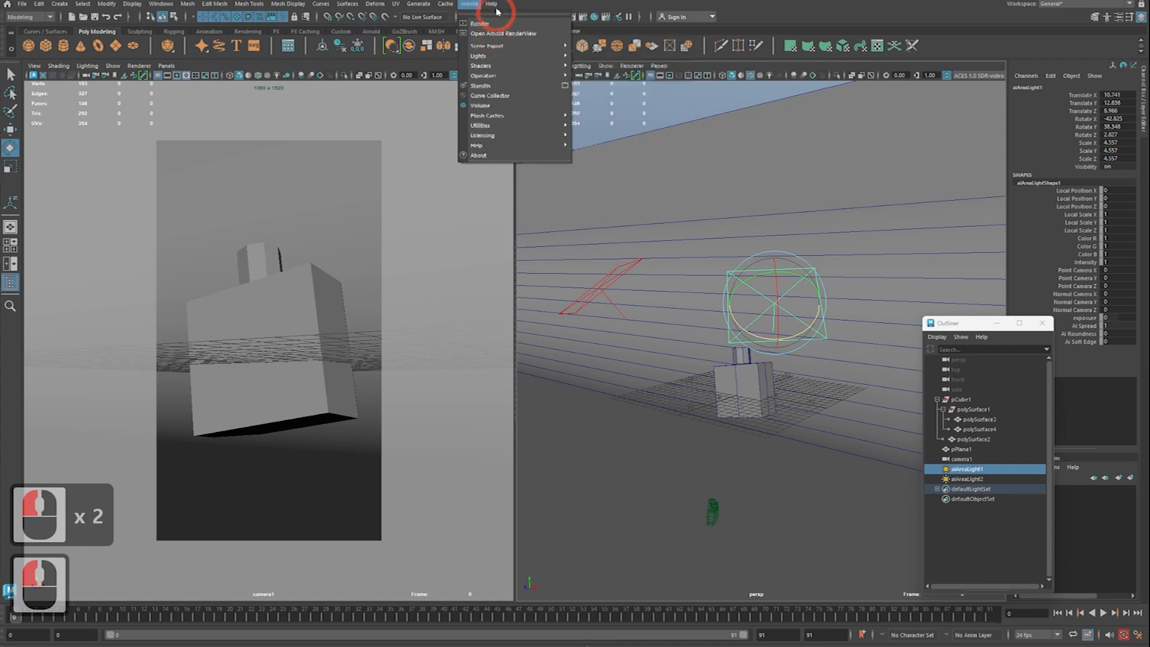
{"action": "left_click", "coordinate": [29, 16]}
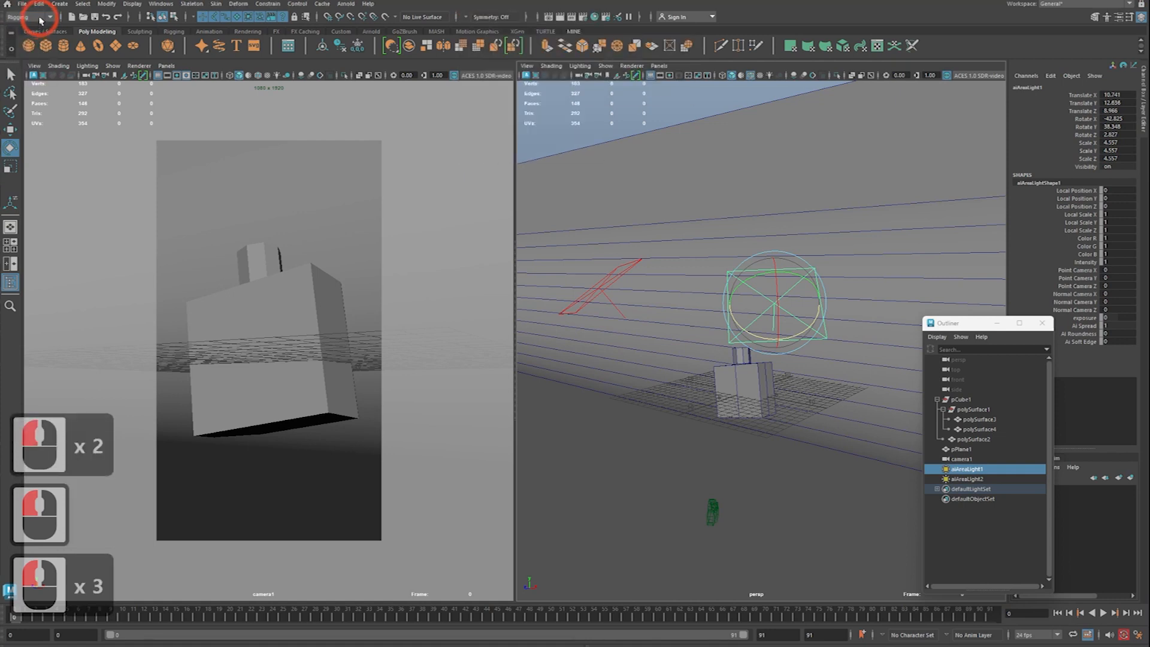
{"action": "left_click", "coordinate": [36, 16]}
{"action": "left_click", "coordinate": [18, 58]}
{"action": "left_click", "coordinate": [36, 17]}
{"action": "left_click", "coordinate": [40, 69]}
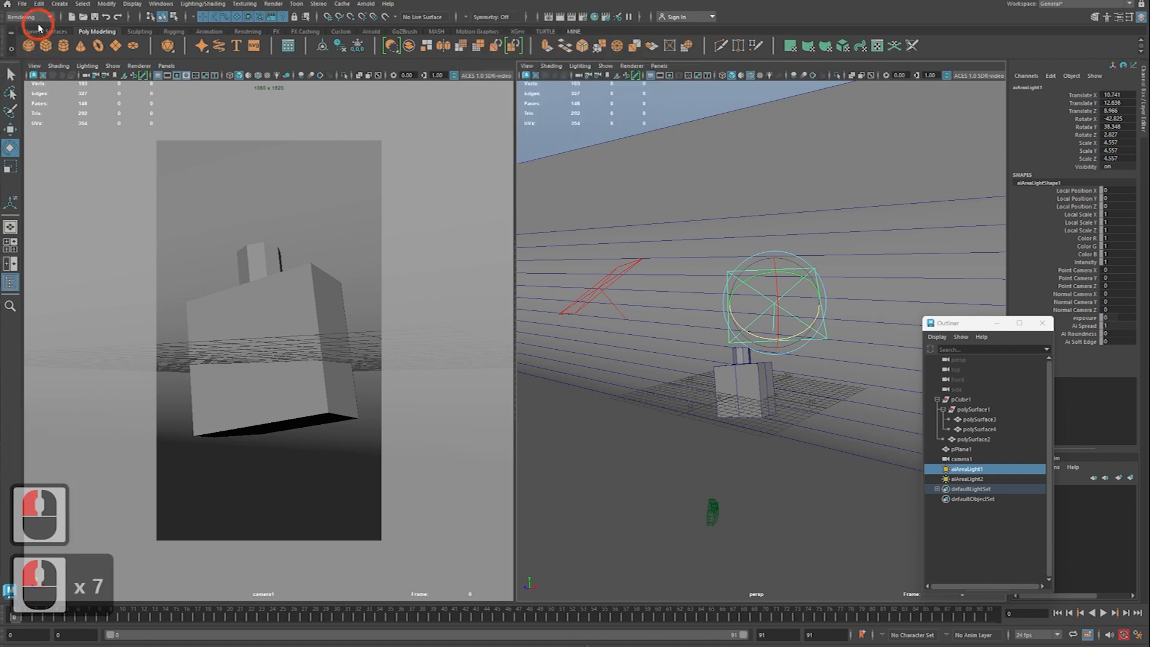
{"action": "left_click", "coordinate": [34, 18]}
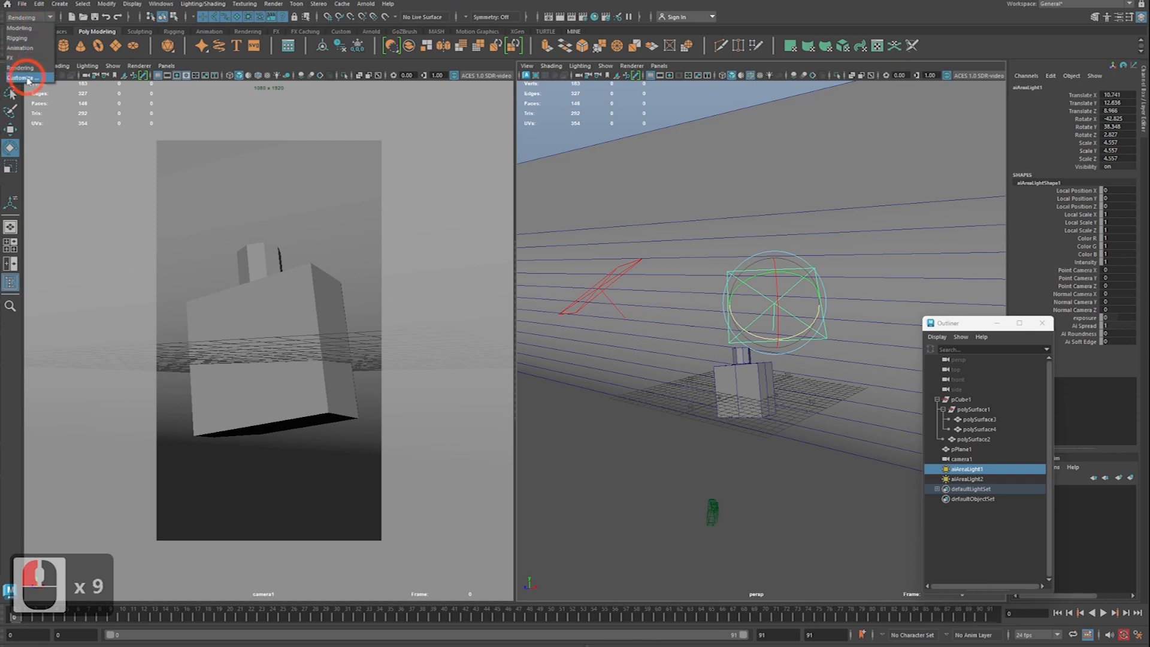
{"action": "left_click", "coordinate": [19, 28]}
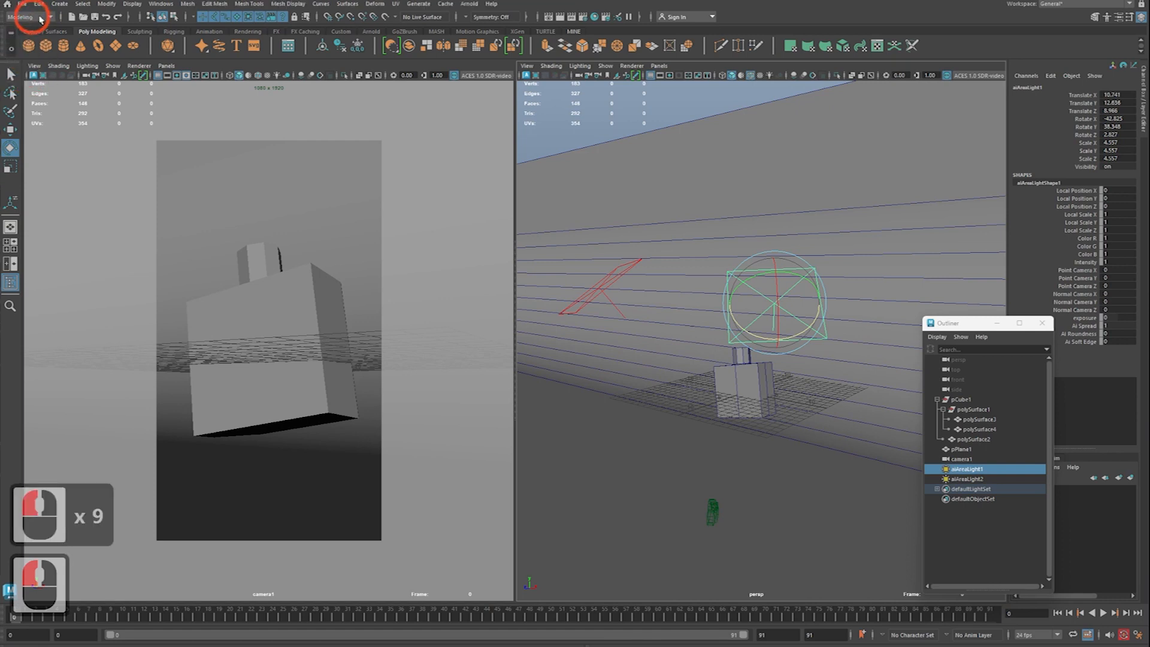
Step: Open the Arnold RenderView, enlarge its window and arrange it beside the Outliner
{"action": "left_click", "coordinate": [468, 6]}
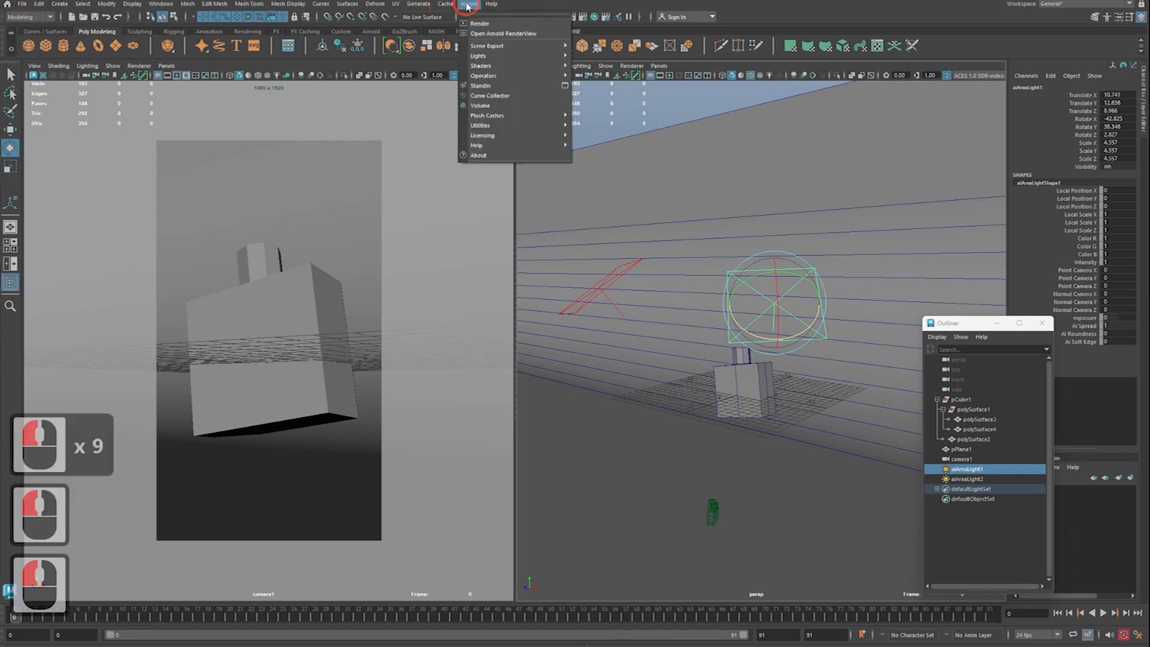
{"action": "left_click", "coordinate": [497, 34]}
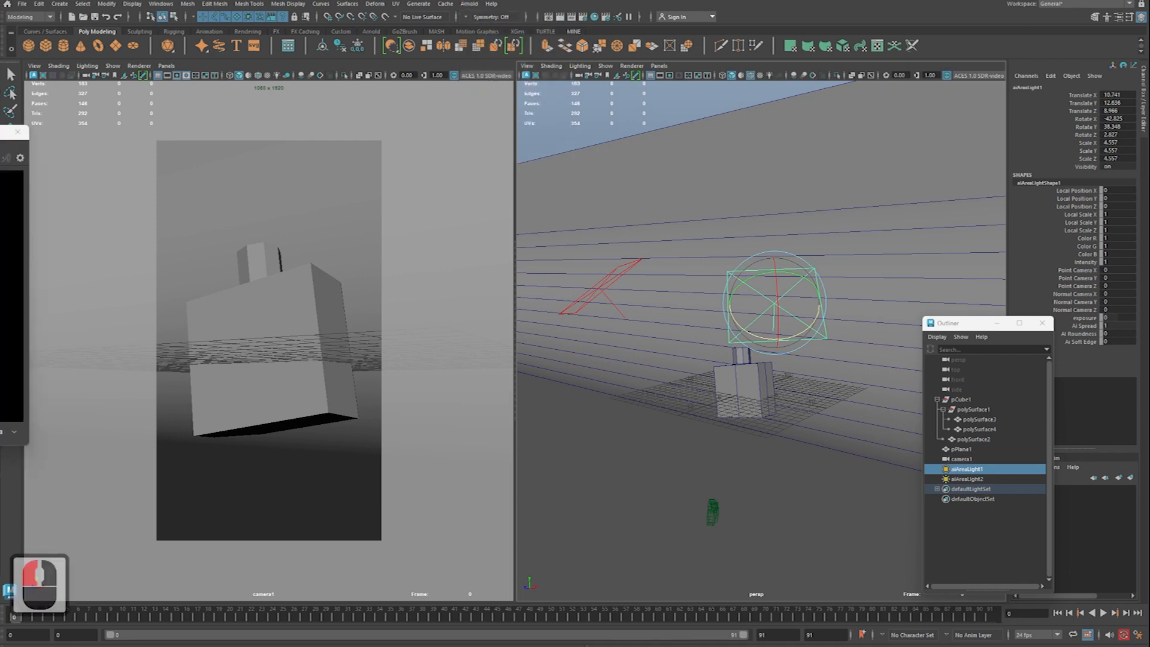
{"action": "left_click_drag", "start_coordinate": [390, 184], "coordinate": [413, 235]}
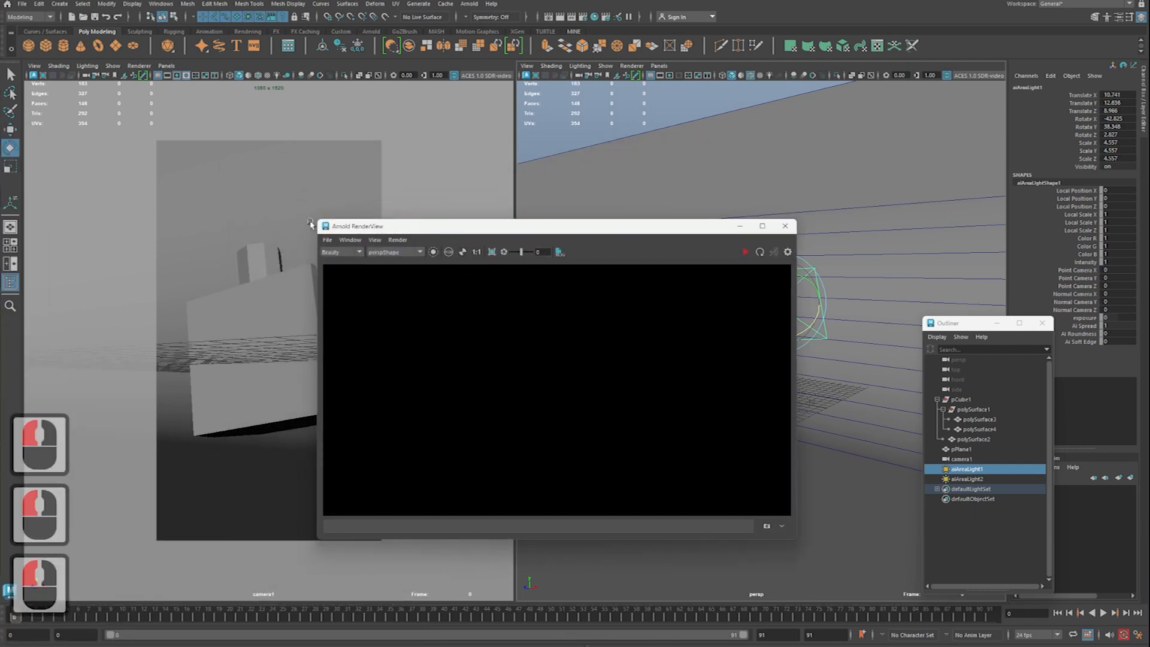
{"action": "left_click_drag", "start_coordinate": [317, 219], "coordinate": [435, 194]}
{"action": "left_click_drag", "start_coordinate": [980, 325], "coordinate": [995, 308]}
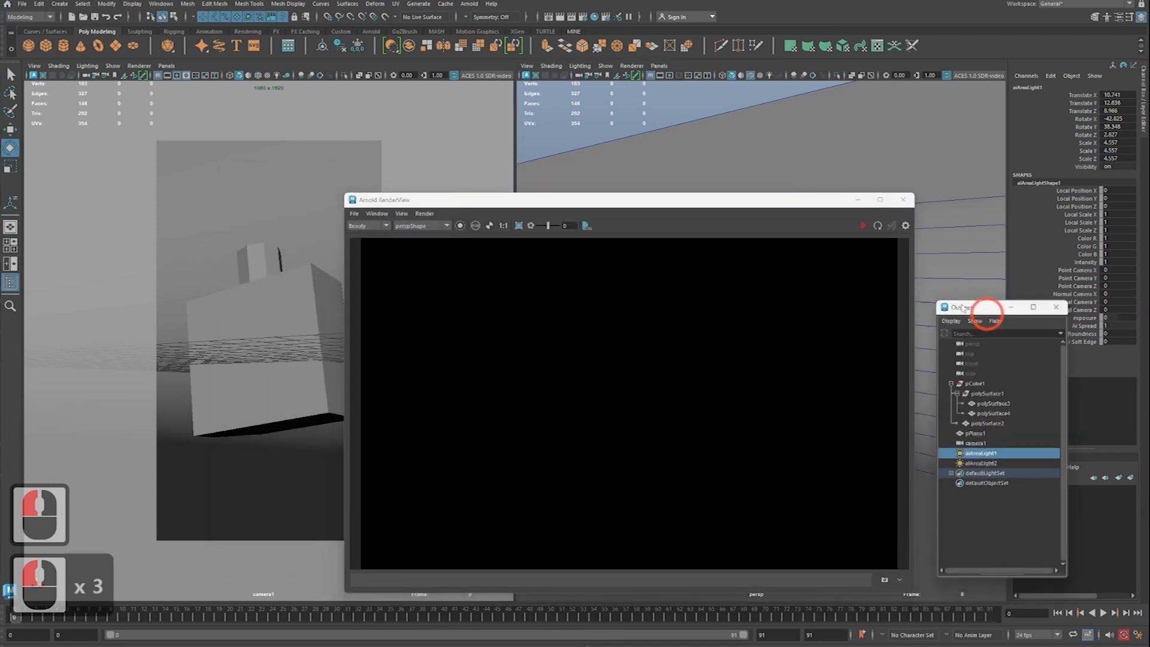
{"action": "left_click_drag", "start_coordinate": [749, 207], "coordinate": [704, 178]}
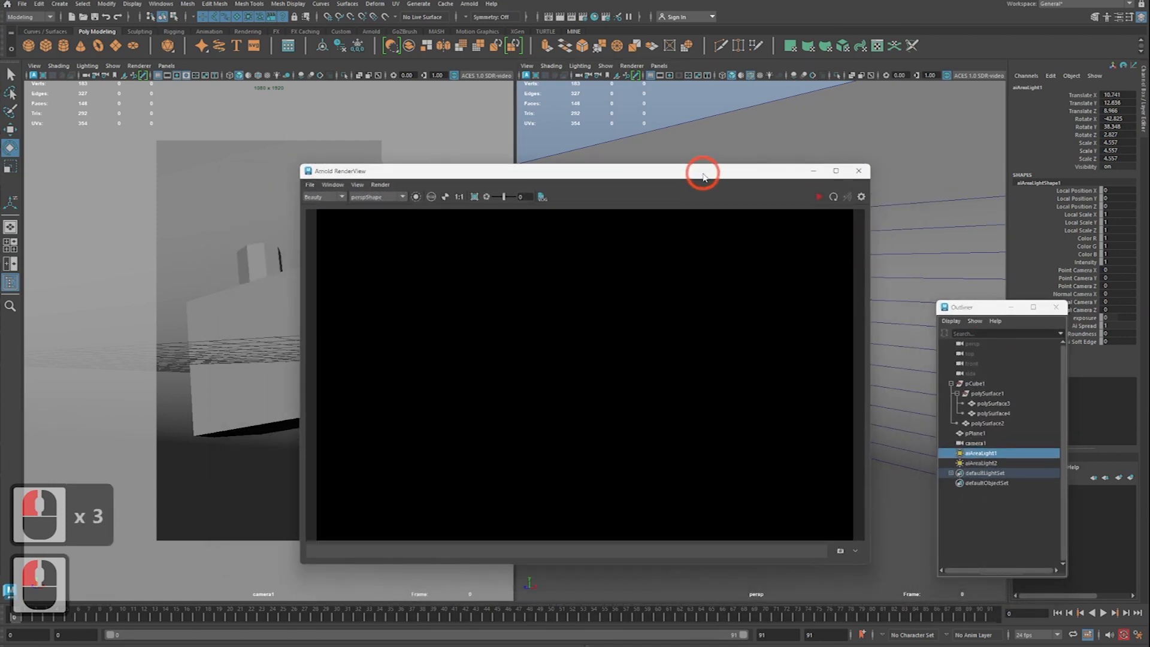
Step: Start the live render of perspShape and move the render window clear of the area lights in the perspective view
{"action": "left_click", "coordinate": [820, 196]}
{"action": "left_click_drag", "start_coordinate": [760, 172], "coordinate": [616, 159]}
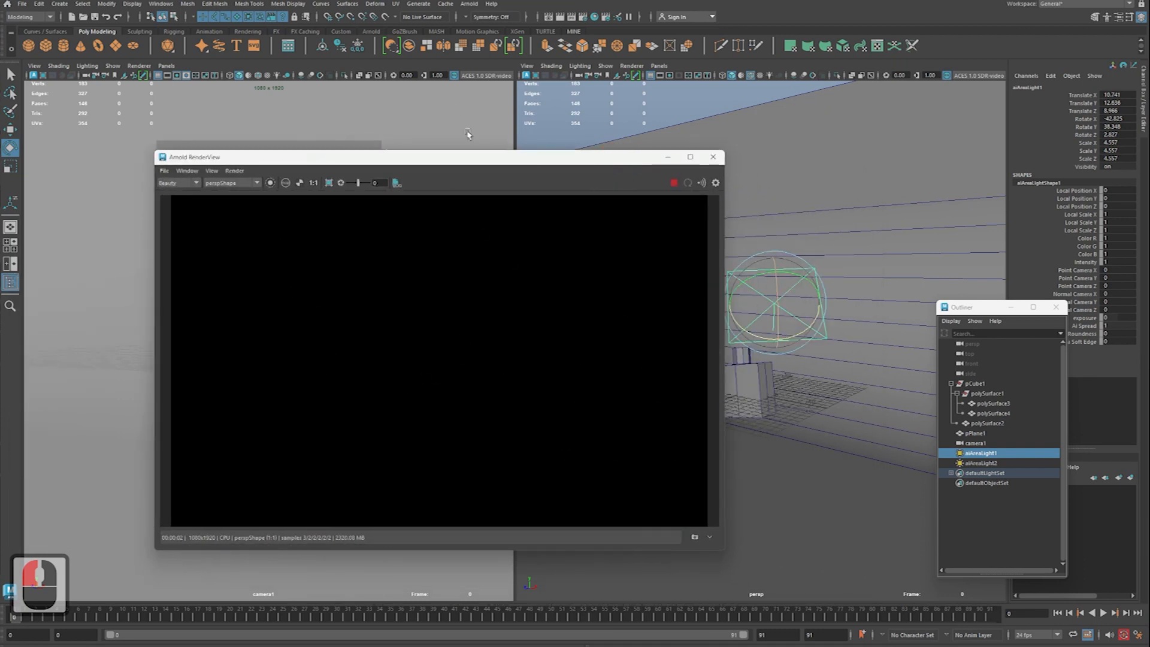
{"action": "left_click_drag", "start_coordinate": [352, 162], "coordinate": [297, 215]}
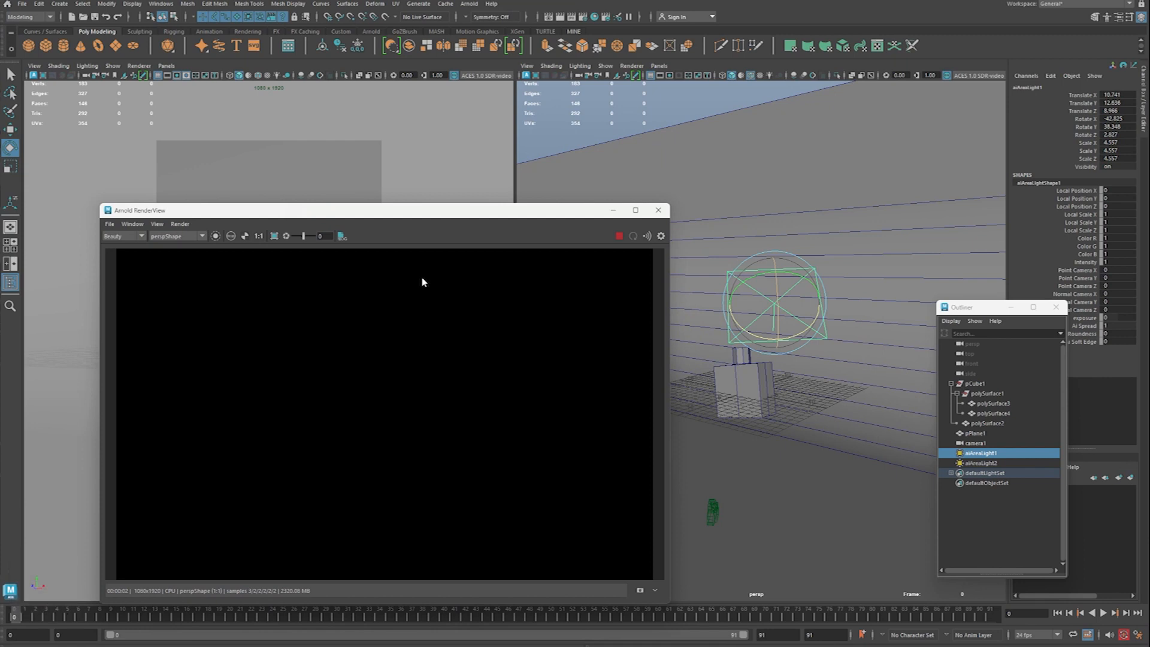
{"action": "left_click_drag", "start_coordinate": [446, 213], "coordinate": [439, 187]}
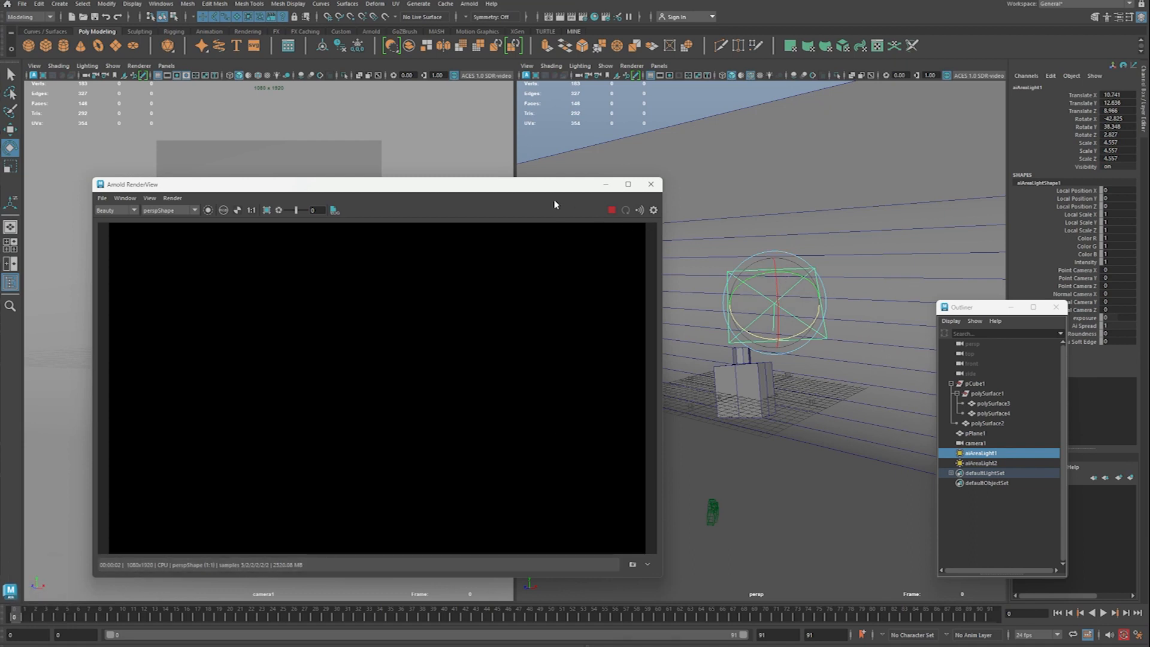
{"action": "left_click_drag", "start_coordinate": [549, 193], "coordinate": [547, 345]}
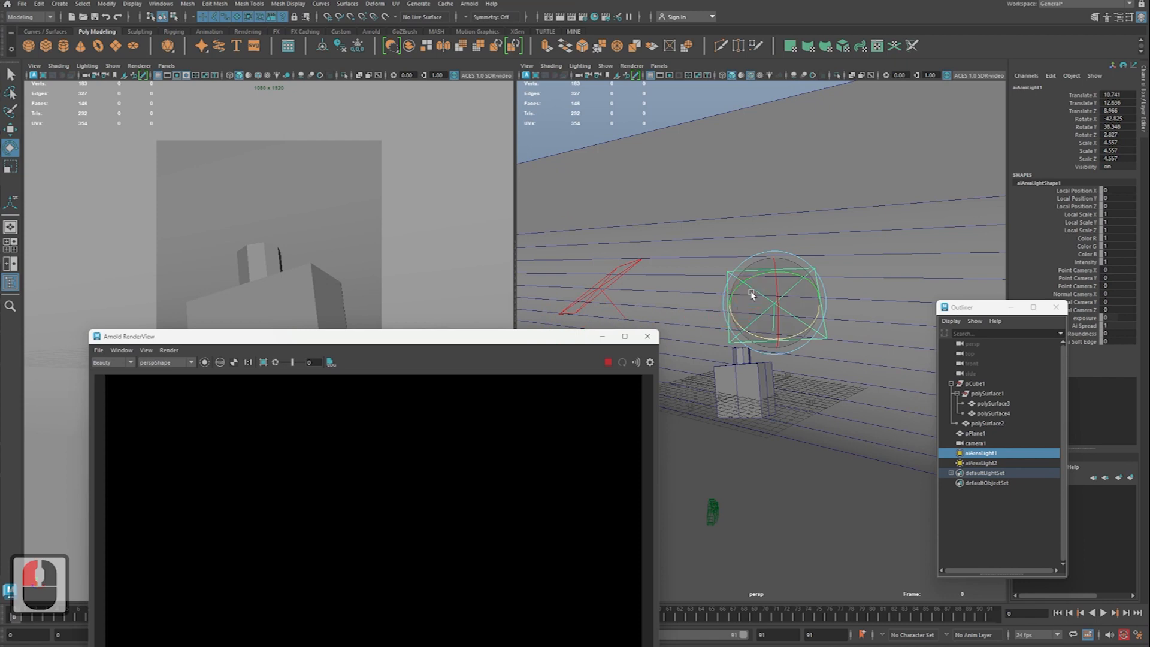
Step: Select aiAreaLight1, open its attributes in the Attribute Editor, and arrange that window next to the render
{"action": "mouse_move", "coordinate": [752, 295]}
{"action": "right_mouse_down"}
{"action": "mouse_move", "coordinate": [757, 327]}
{"action": "mouse_move", "coordinate": [753, 296]}
{"action": "right_mouse_up"}
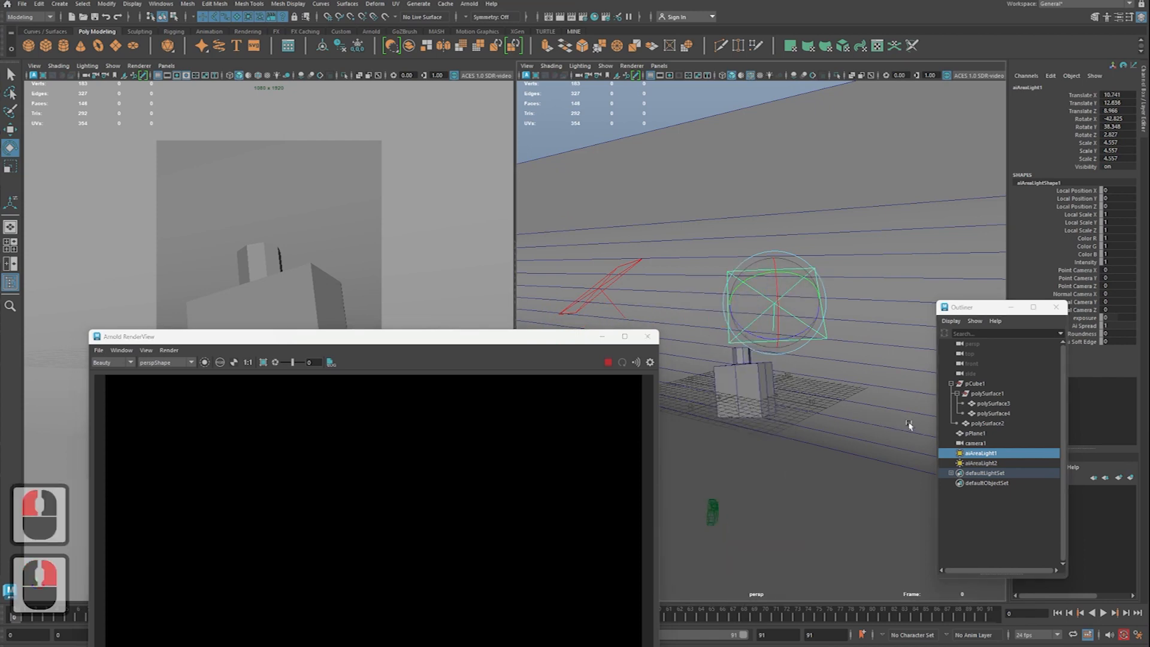
{"action": "left_click", "coordinate": [981, 454]}
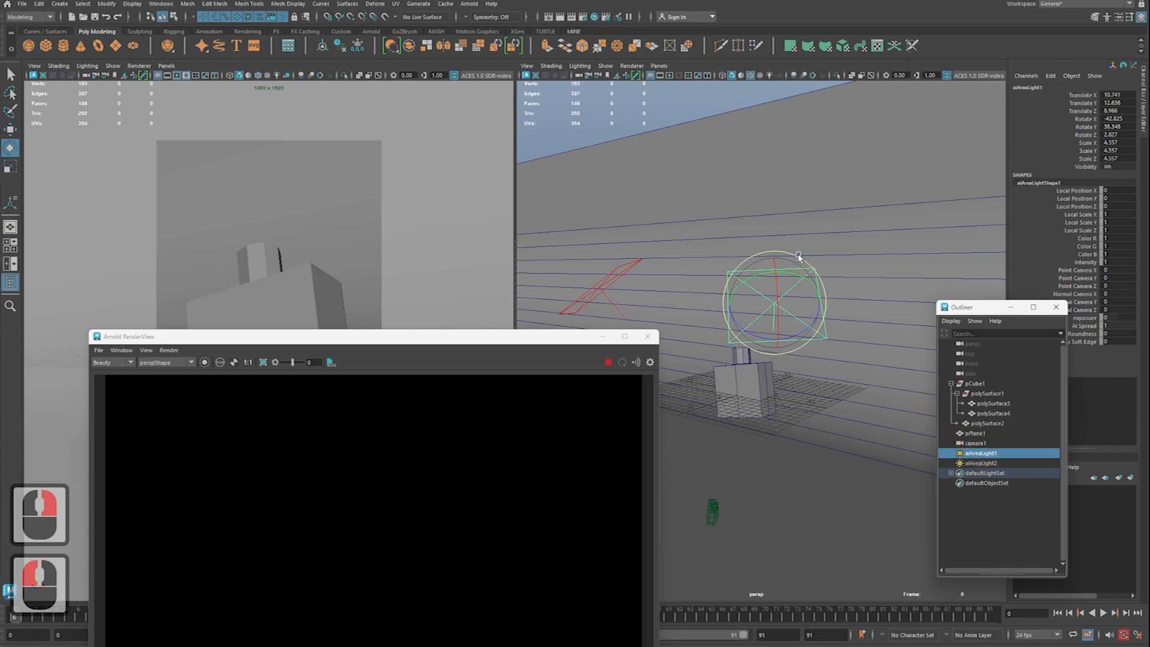
{"action": "key", "text": "ctrl+a"}
{"action": "left_click_drag", "start_coordinate": [708, 346], "coordinate": [674, 107]}
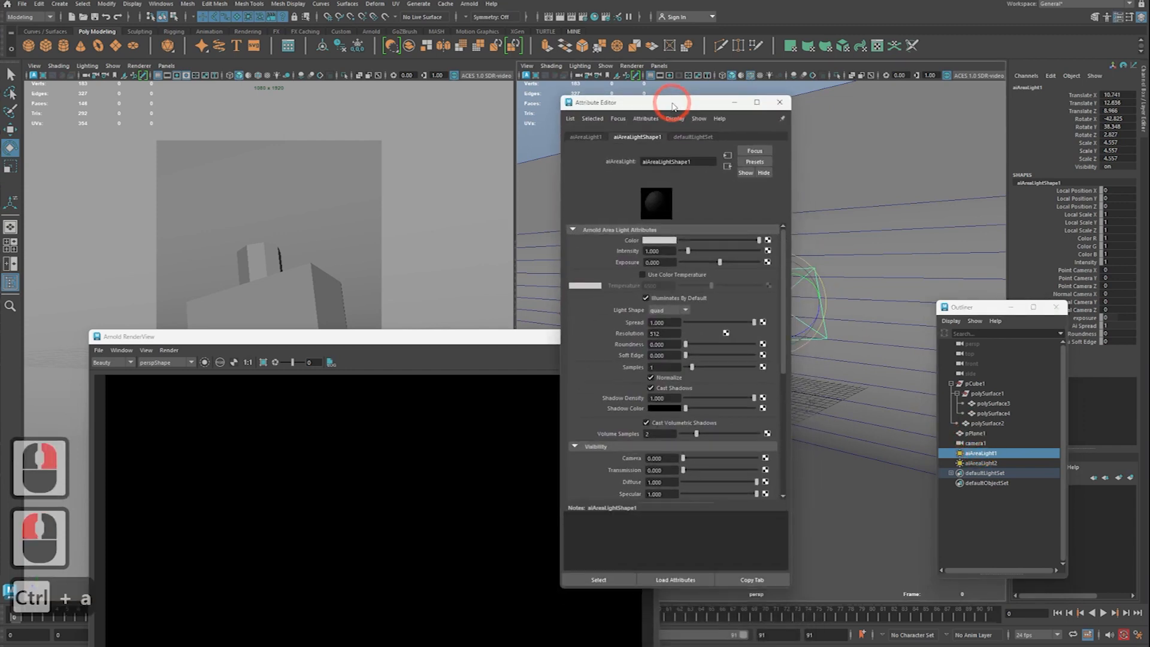
{"action": "left_click_drag", "start_coordinate": [453, 341], "coordinate": [435, 184]}
{"action": "left_click_drag", "start_coordinate": [602, 103], "coordinate": [698, 104]}
{"action": "key", "text": "ctrl+2"}
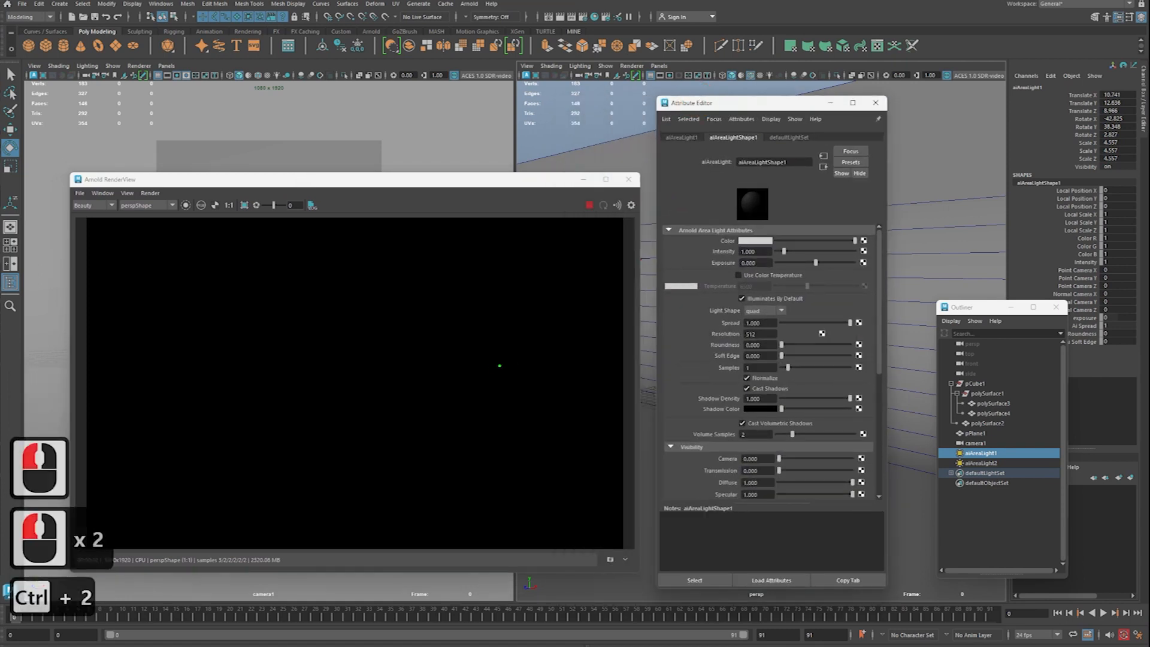
{"action": "mouse_move", "coordinate": [427, 367]}
{"action": "left_mouse_down"}
{"action": "mouse_move", "coordinate": [451, 333]}
{"action": "mouse_move", "coordinate": [487, 423]}
{"action": "left_mouse_up"}
{"action": "mouse_move", "coordinate": [521, 278]}
{"action": "left_mouse_down"}
{"action": "mouse_move", "coordinate": [487, 282]}
{"action": "mouse_move", "coordinate": [503, 312]}
{"action": "mouse_move", "coordinate": [521, 315]}
{"action": "left_mouse_up"}
{"action": "left_click_drag", "start_coordinate": [493, 300], "coordinate": [563, 307]}
{"action": "left_click_drag", "start_coordinate": [562, 287], "coordinate": [543, 306]}
{"action": "mouse_move", "coordinate": [590, 268]}
{"action": "left_mouse_down"}
{"action": "mouse_move", "coordinate": [595, 314]}
{"action": "mouse_move", "coordinate": [588, 296]}
{"action": "left_mouse_up"}
{"action": "left_click_drag", "start_coordinate": [648, 327], "coordinate": [686, 378]}
{"action": "left_click_drag", "start_coordinate": [693, 326], "coordinate": [660, 378]}
{"action": "mouse_move", "coordinate": [717, 296]}
{"action": "left_mouse_down"}
{"action": "mouse_move", "coordinate": [746, 294]}
{"action": "mouse_move", "coordinate": [727, 363]}
{"action": "left_mouse_up"}
{"action": "left_click_drag", "start_coordinate": [751, 309], "coordinate": [776, 348]}
{"action": "left_click_drag", "start_coordinate": [809, 302], "coordinate": [807, 347]}
{"action": "mouse_move", "coordinate": [788, 328]}
{"action": "left_mouse_down"}
{"action": "mouse_move", "coordinate": [830, 327]}
{"action": "mouse_move", "coordinate": [865, 345]}
{"action": "mouse_move", "coordinate": [873, 333]}
{"action": "left_mouse_up"}
{"action": "left_click_drag", "start_coordinate": [883, 327], "coordinate": [899, 353]}
{"action": "left_click_drag", "start_coordinate": [892, 271], "coordinate": [935, 304]}
{"action": "mouse_move", "coordinate": [950, 281]}
{"action": "left_mouse_down"}
{"action": "mouse_move", "coordinate": [978, 277]}
{"action": "mouse_move", "coordinate": [955, 362]}
{"action": "left_mouse_up"}
{"action": "mouse_move", "coordinate": [348, 376]}
{"action": "left_mouse_down"}
{"action": "mouse_move", "coordinate": [388, 363]}
{"action": "mouse_move", "coordinate": [387, 386]}
{"action": "left_mouse_up"}
{"action": "mouse_move", "coordinate": [161, 332]}
{"action": "left_mouse_down"}
{"action": "mouse_move", "coordinate": [149, 362]}
{"action": "mouse_move", "coordinate": [177, 397]}
{"action": "mouse_move", "coordinate": [214, 382]}
{"action": "mouse_move", "coordinate": [249, 399]}
{"action": "left_mouse_up"}
{"action": "left_click_drag", "start_coordinate": [268, 326], "coordinate": [273, 431]}
{"action": "key", "text": "g"}
{"action": "left_click_drag", "start_coordinate": [469, 249], "coordinate": [635, 333]}
{"action": "key", "text": "r"}
{"action": "left_click_drag", "start_coordinate": [480, 210], "coordinate": [514, 211]}
{"action": "left_click_drag", "start_coordinate": [546, 193], "coordinate": [559, 262]}
{"action": "left_click_drag", "start_coordinate": [199, 167], "coordinate": [645, 167], "text": "shift"}
{"action": "left_click_drag", "start_coordinate": [368, 2], "coordinate": [369, 267], "text": "shift"}
{"action": "mouse_move", "coordinate": [206, 159]}
{"action": "left_mouse_down"}
{"action": "mouse_move", "coordinate": [396, 136]}
{"action": "mouse_move", "coordinate": [556, 13]}
{"action": "left_mouse_up"}
{"action": "mouse_move", "coordinate": [523, 88]}
{"action": "left_mouse_down"}
{"action": "mouse_move", "coordinate": [527, 105]}
{"action": "mouse_move", "coordinate": [547, 104]}
{"action": "left_mouse_up"}
{"action": "left_click_drag", "start_coordinate": [558, 60], "coordinate": [587, 74]}
{"action": "left_click_drag", "start_coordinate": [451, 97], "coordinate": [463, 108]}
{"action": "mouse_move", "coordinate": [464, 100]}
{"action": "left_mouse_down"}
{"action": "mouse_move", "coordinate": [456, 122]}
{"action": "mouse_move", "coordinate": [507, 104]}
{"action": "left_mouse_up"}
{"action": "left_click_drag", "start_coordinate": [492, 112], "coordinate": [509, 111]}
{"action": "key", "text": "g"}
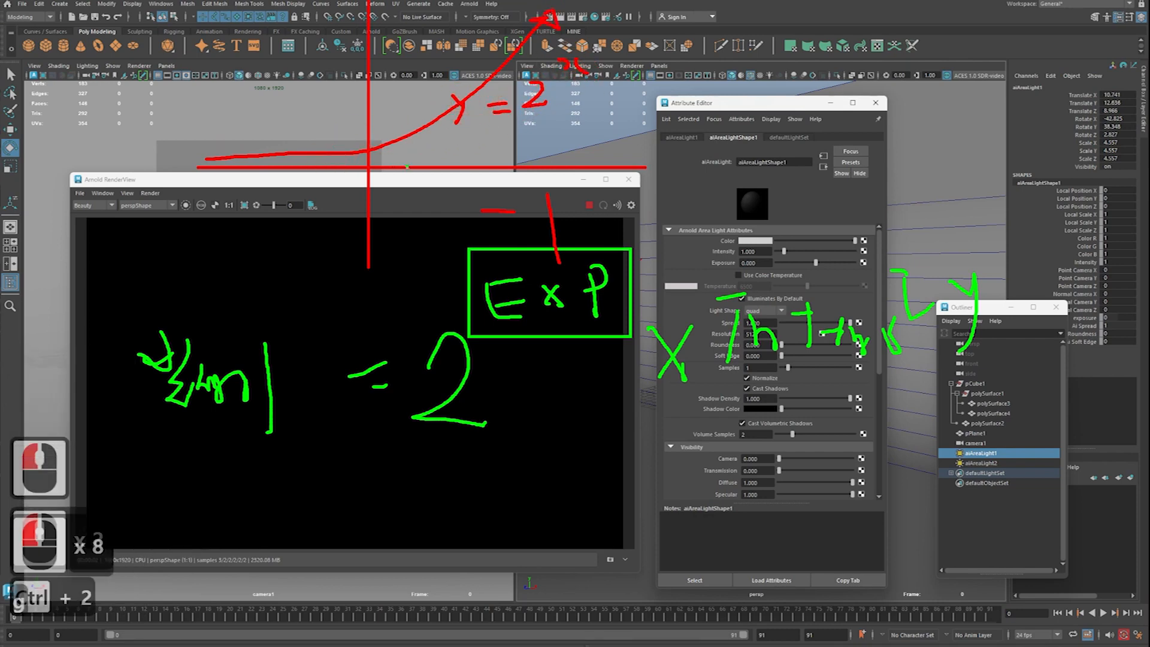
{"action": "left_click_drag", "start_coordinate": [293, 184], "coordinate": [370, 184], "text": "ctrl+shift"}
{"action": "left_click_drag", "start_coordinate": [175, 165], "coordinate": [399, 169]}
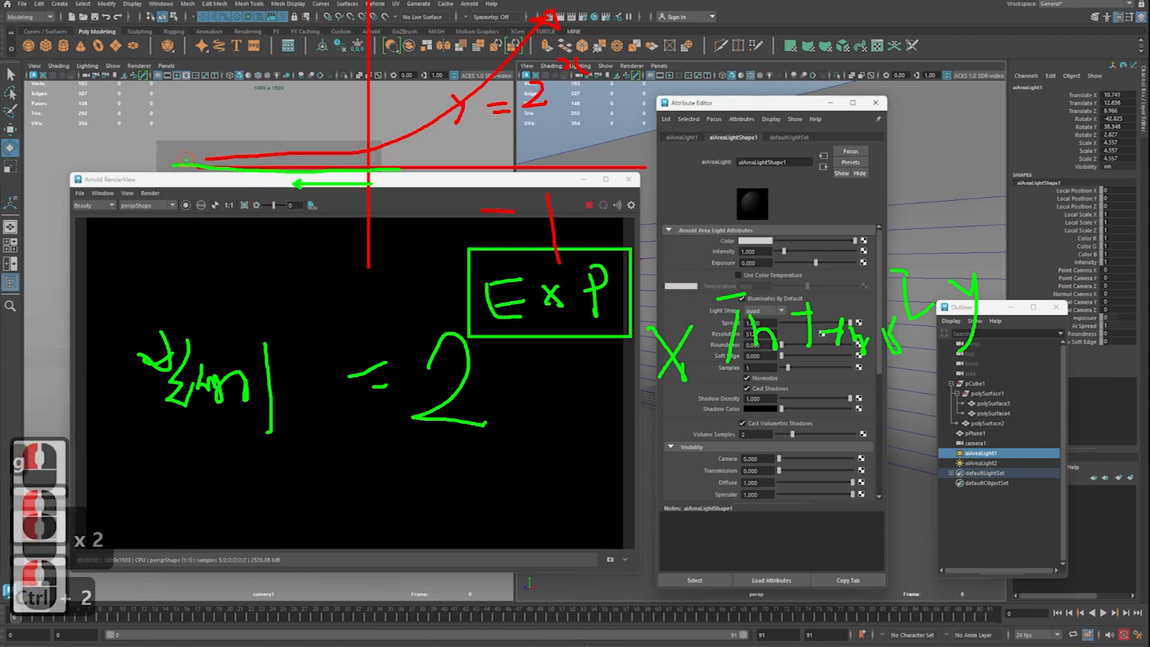
{"action": "left_click_drag", "start_coordinate": [186, 160], "coordinate": [117, 163], "text": "ctrl+shift"}
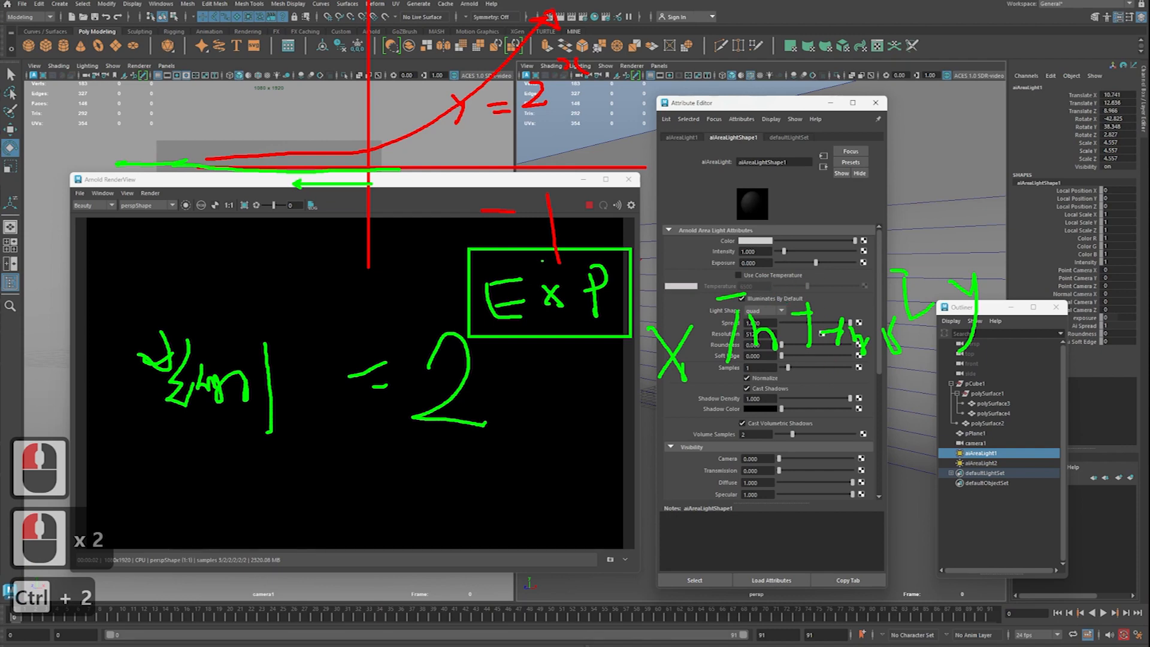
{"action": "left_click_drag", "start_coordinate": [406, 141], "coordinate": [404, 167]}
{"action": "left_click_drag", "start_coordinate": [442, 122], "coordinate": [443, 166]}
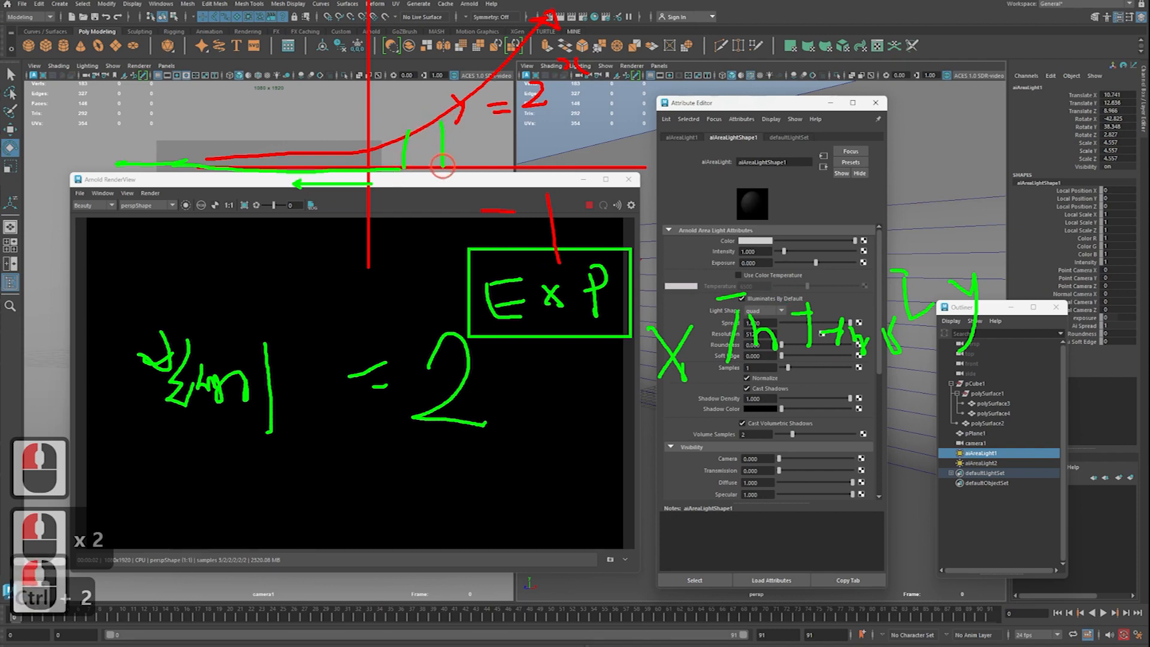
{"action": "left_click_drag", "start_coordinate": [469, 100], "coordinate": [473, 156]}
{"action": "left_click_drag", "start_coordinate": [490, 81], "coordinate": [383, 74]}
{"action": "left_click_drag", "start_coordinate": [406, 63], "coordinate": [386, 76]}
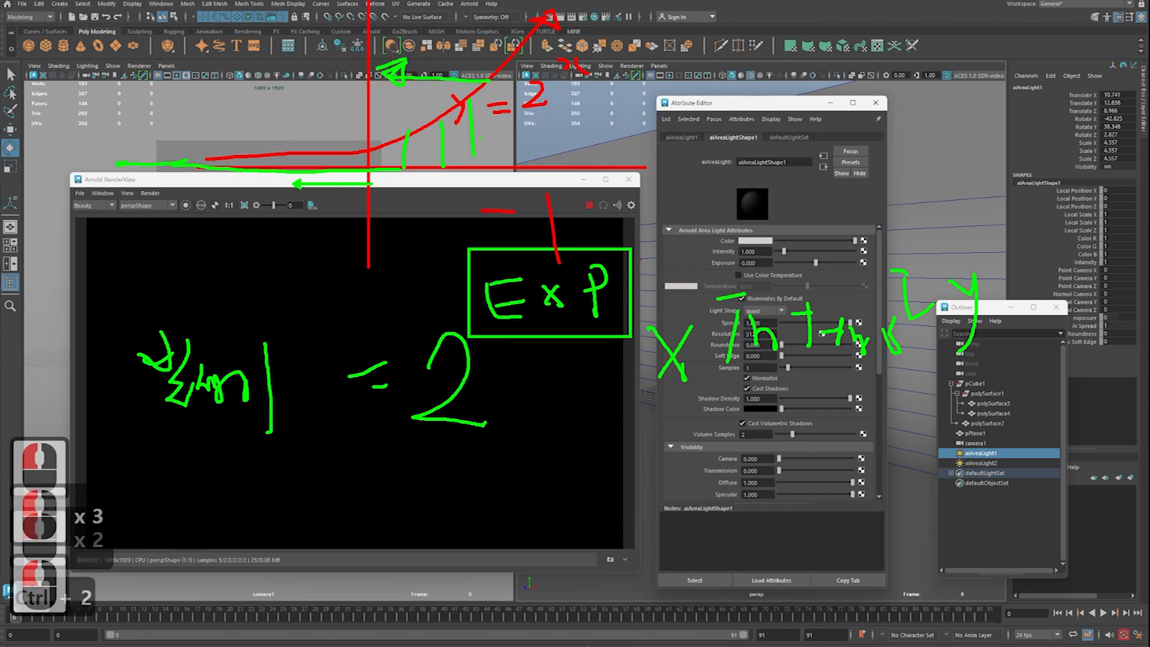
{"action": "key", "text": "Escape"}
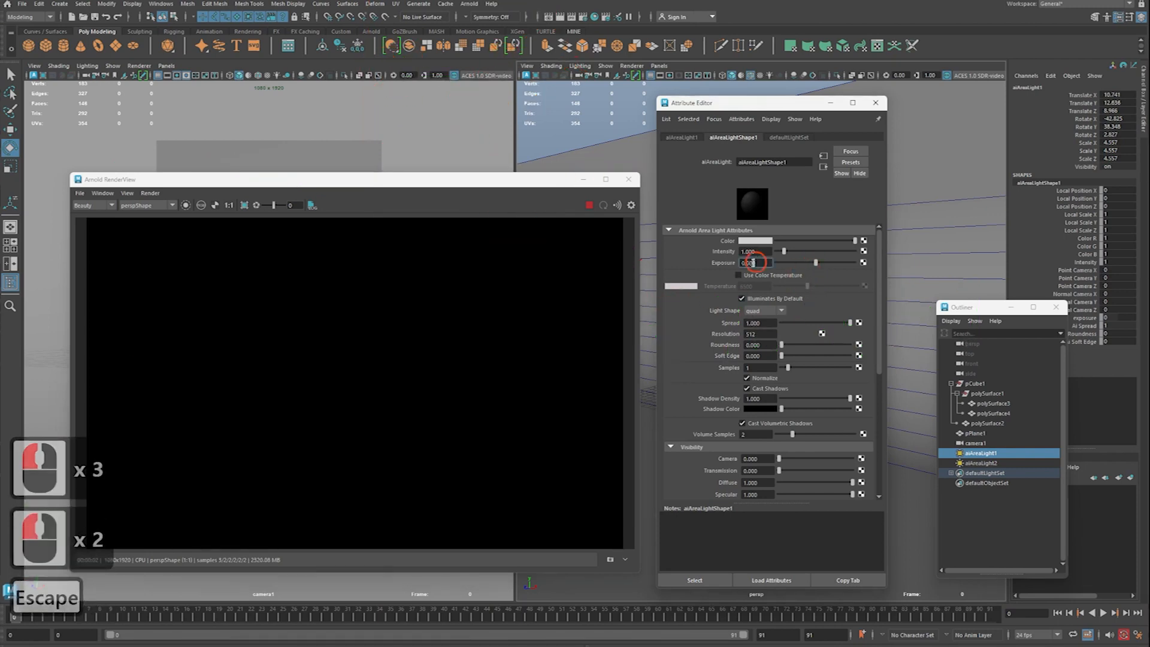
Step: Try an exposure of 4 and an intensity of about 6.03 on the first area light
{"action": "left_click", "coordinate": [758, 262]}
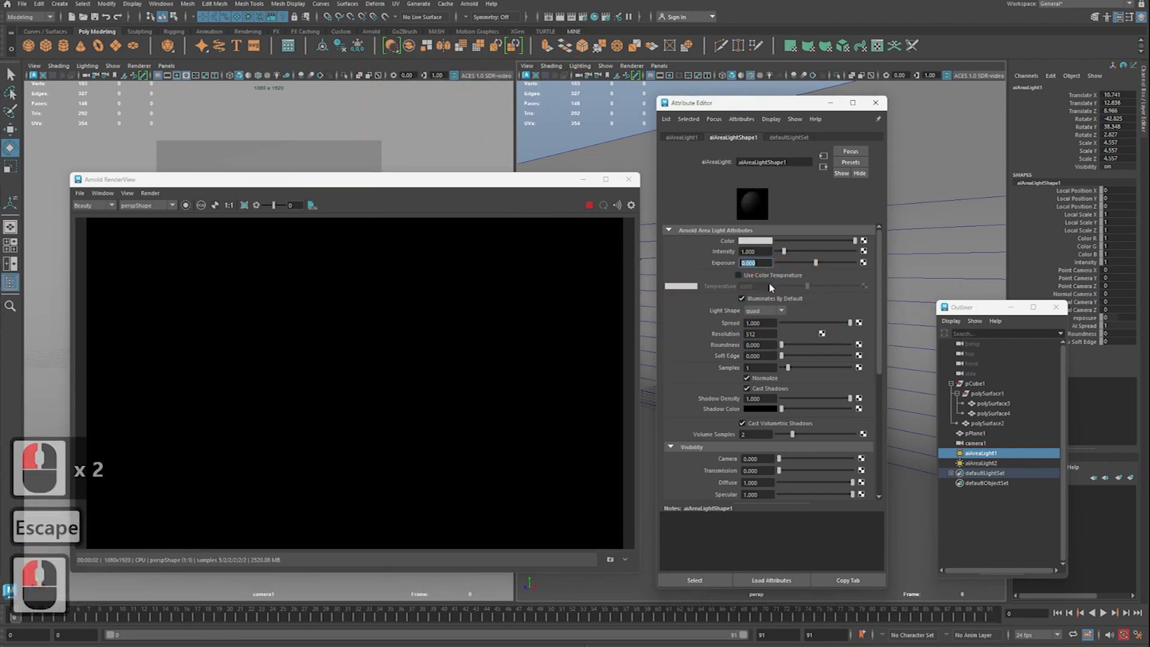
{"action": "type", "text": "4"}
{"action": "key", "text": "Return"}
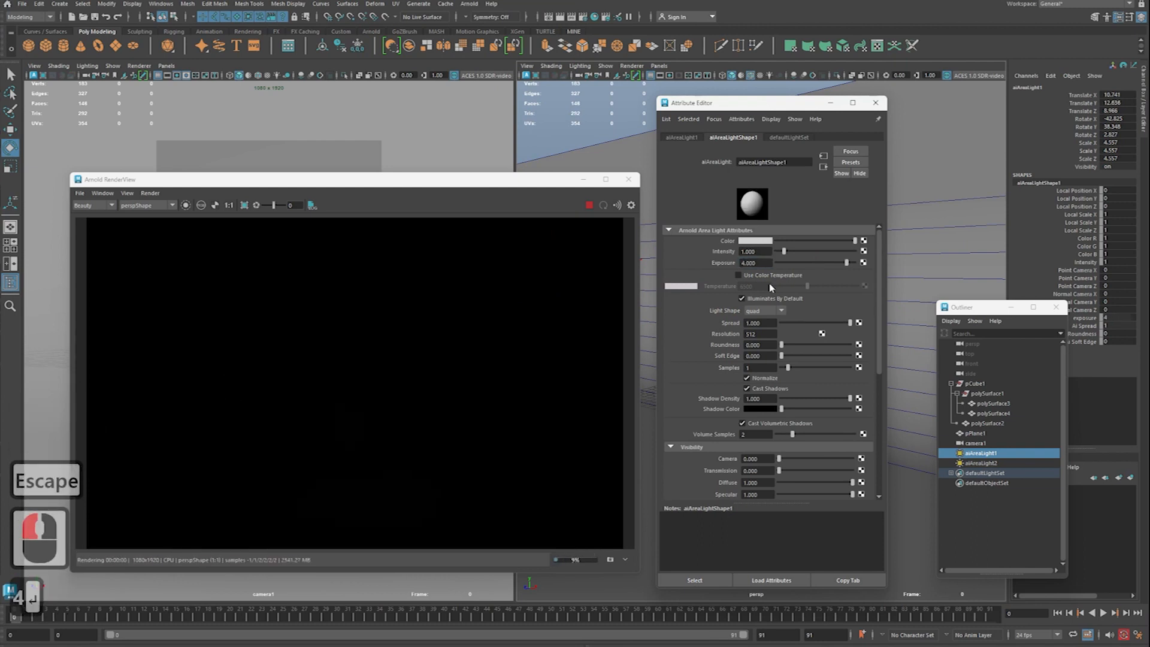
{"action": "left_click_drag", "start_coordinate": [783, 251], "coordinate": [825, 253]}
Step: Set the first area light's exposure to 5 and raise its intensity to about 8.53
{"action": "double_click", "coordinate": [757, 263]}
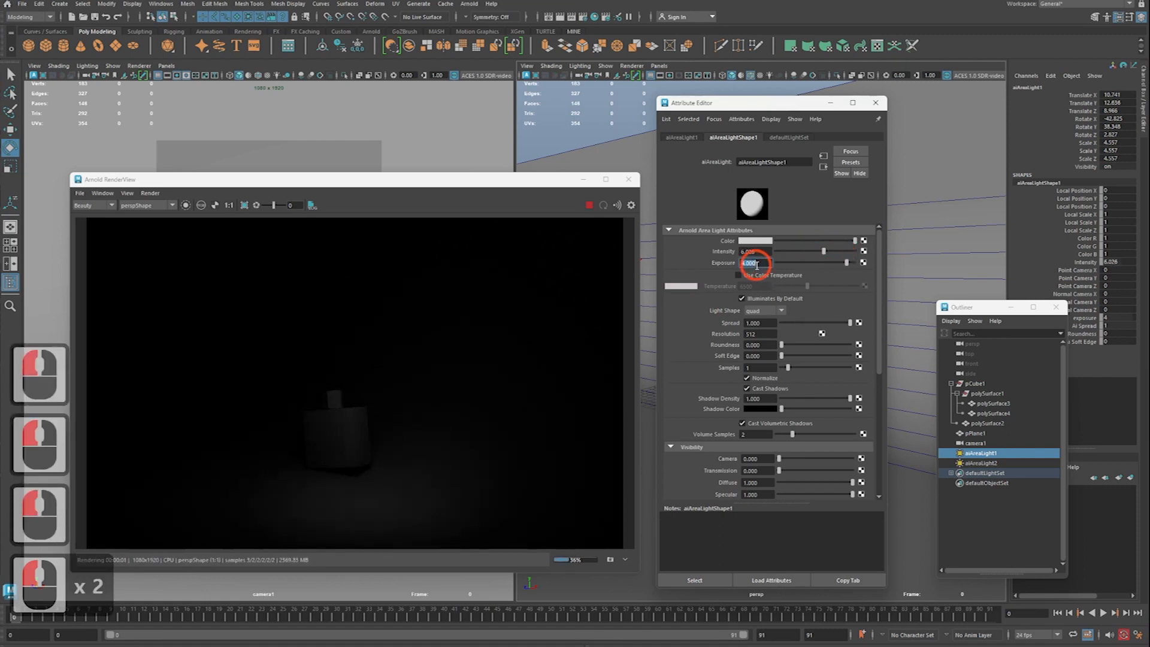
{"action": "type", "text": "5w"}
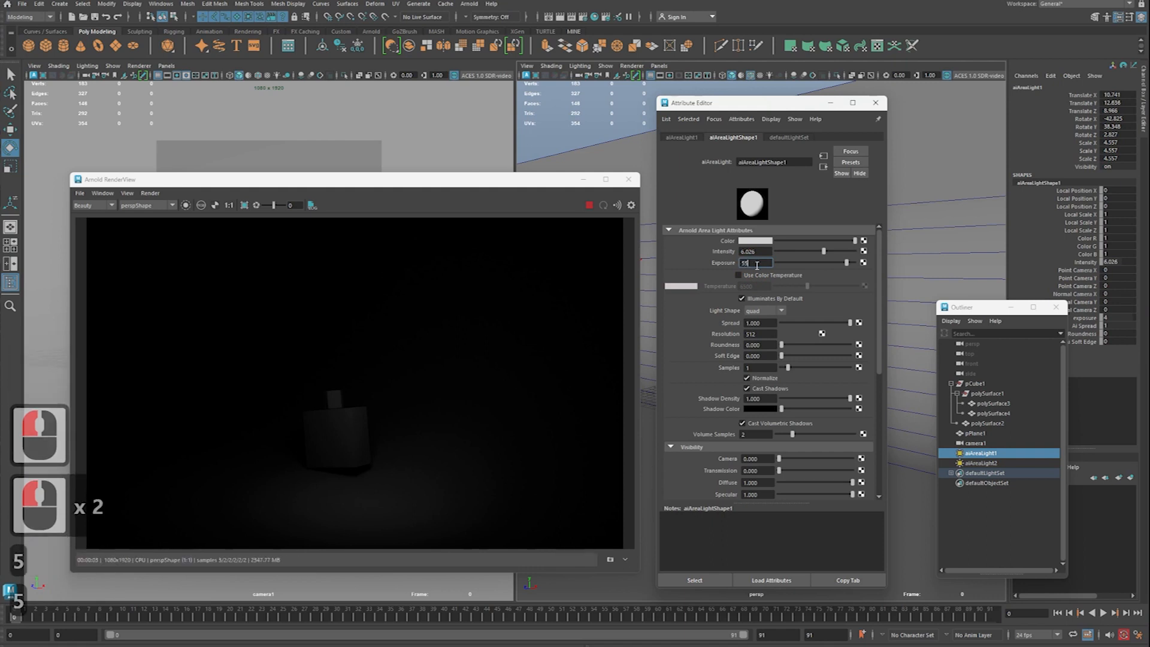
{"action": "key", "text": "BackSpace"}
{"action": "key", "text": "Return"}
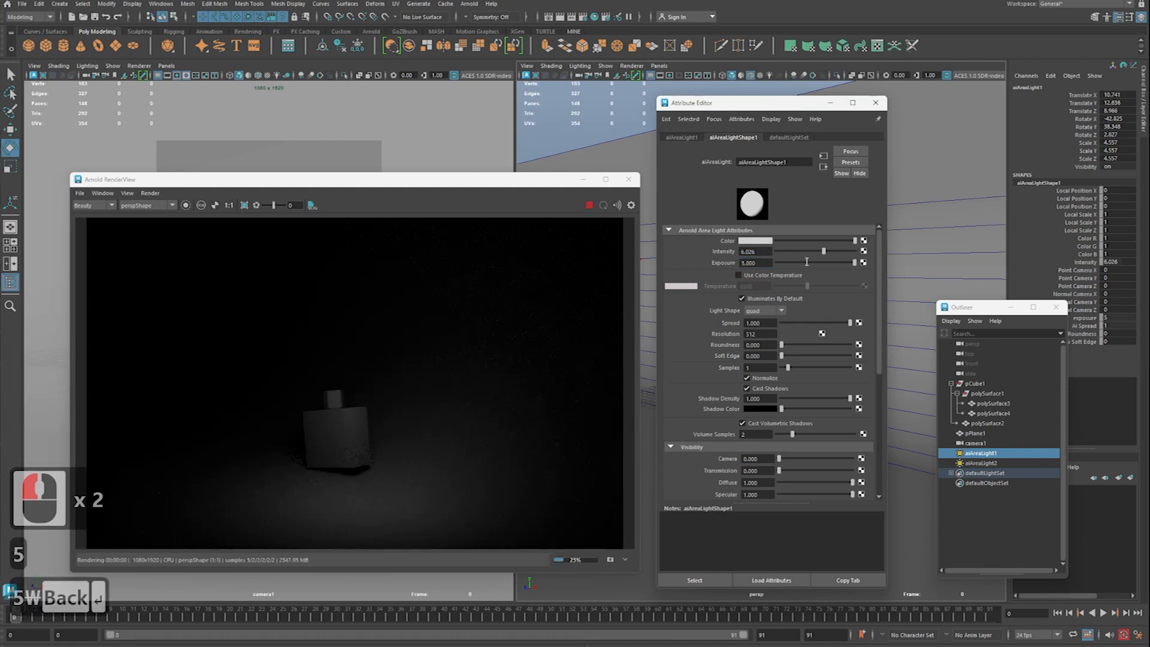
{"action": "left_click_drag", "start_coordinate": [831, 252], "coordinate": [843, 256]}
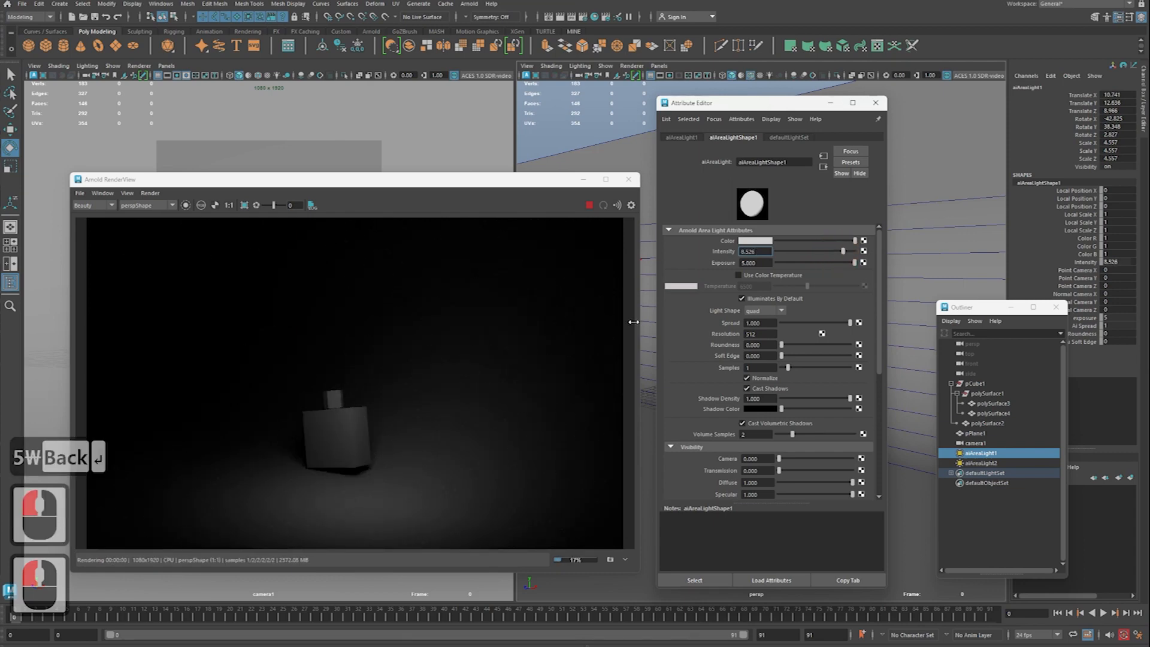
Step: Move the render window off the camera view and switch the render camera to cameraShape1
{"action": "mouse_move", "coordinate": [462, 180]}
{"action": "left_mouse_down"}
{"action": "mouse_move", "coordinate": [778, 161]}
{"action": "mouse_move", "coordinate": [749, 152]}
{"action": "left_mouse_up"}
{"action": "key", "text": "ctrl+2"}
{"action": "left_click_drag", "start_coordinate": [307, 257], "coordinate": [411, 140], "text": "ctrl+shift"}
{"action": "left_click_drag", "start_coordinate": [620, 341], "coordinate": [702, 247], "text": "ctrl+shift"}
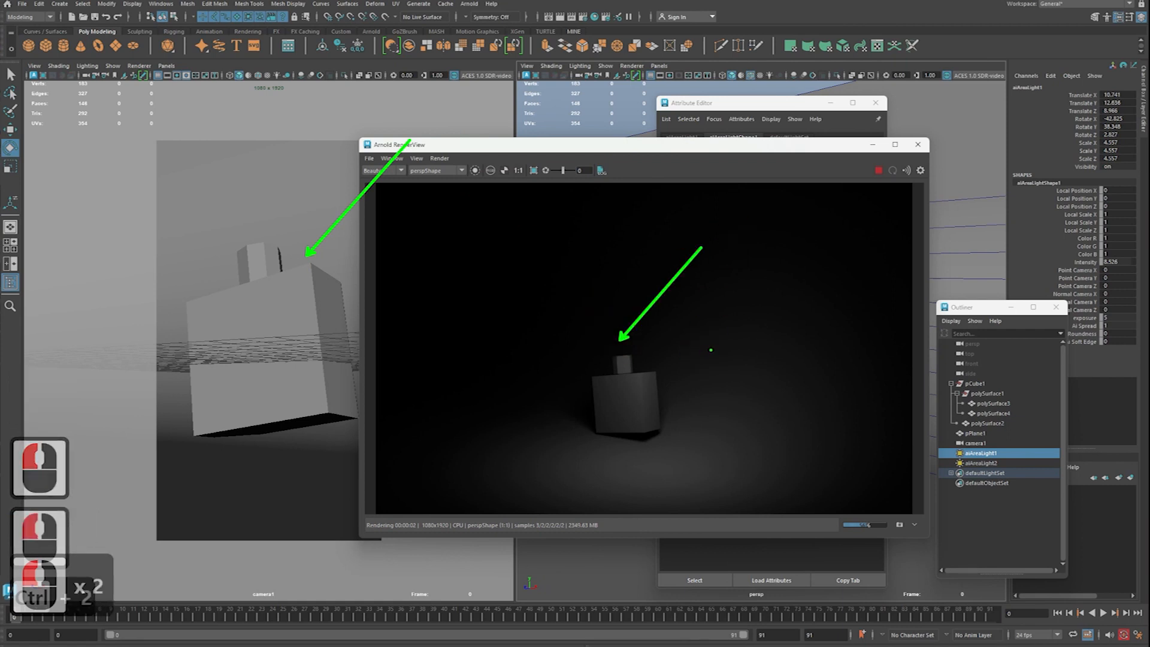
{"action": "key", "text": "Escape"}
{"action": "left_click", "coordinate": [435, 170]}
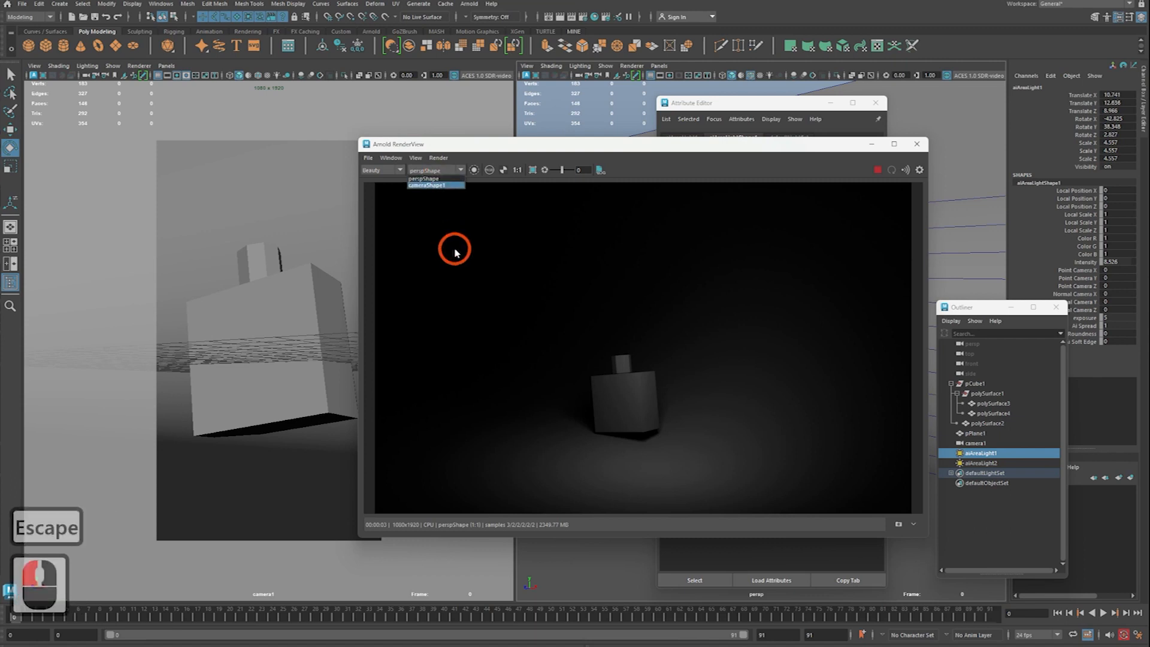
{"action": "left_click", "coordinate": [453, 185]}
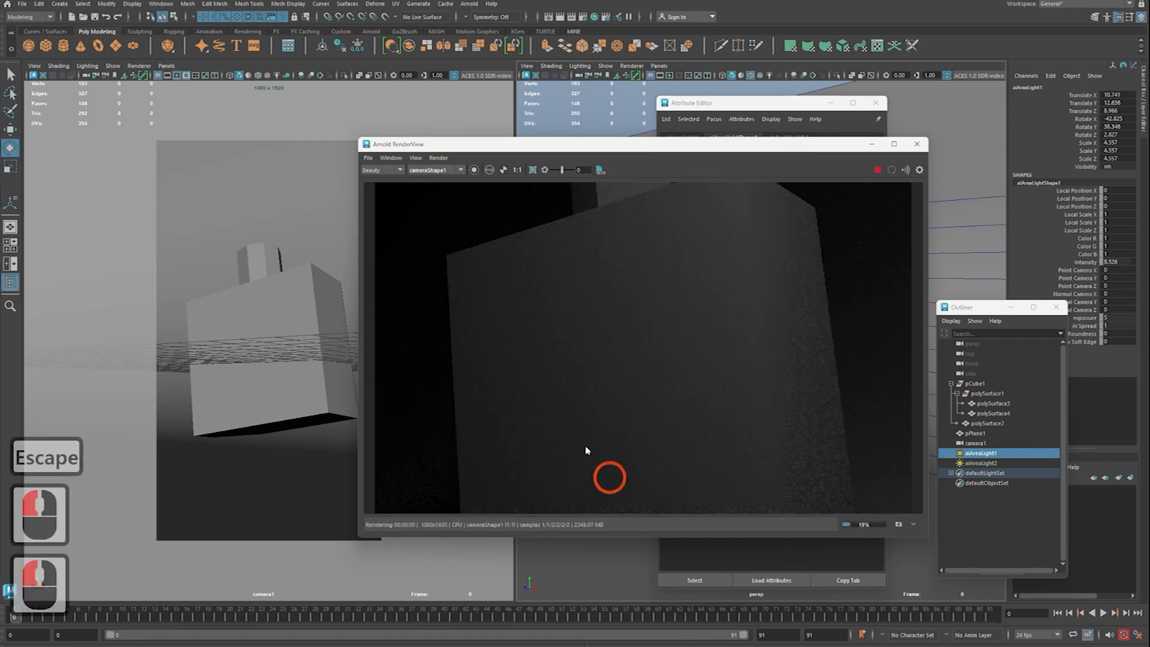
Step: Fit the whole camera image in the render window, resize the window to a portrait shape, and place it over the camera view
{"action": "left_click", "coordinate": [393, 159]}
{"action": "left_click", "coordinate": [488, 151]}
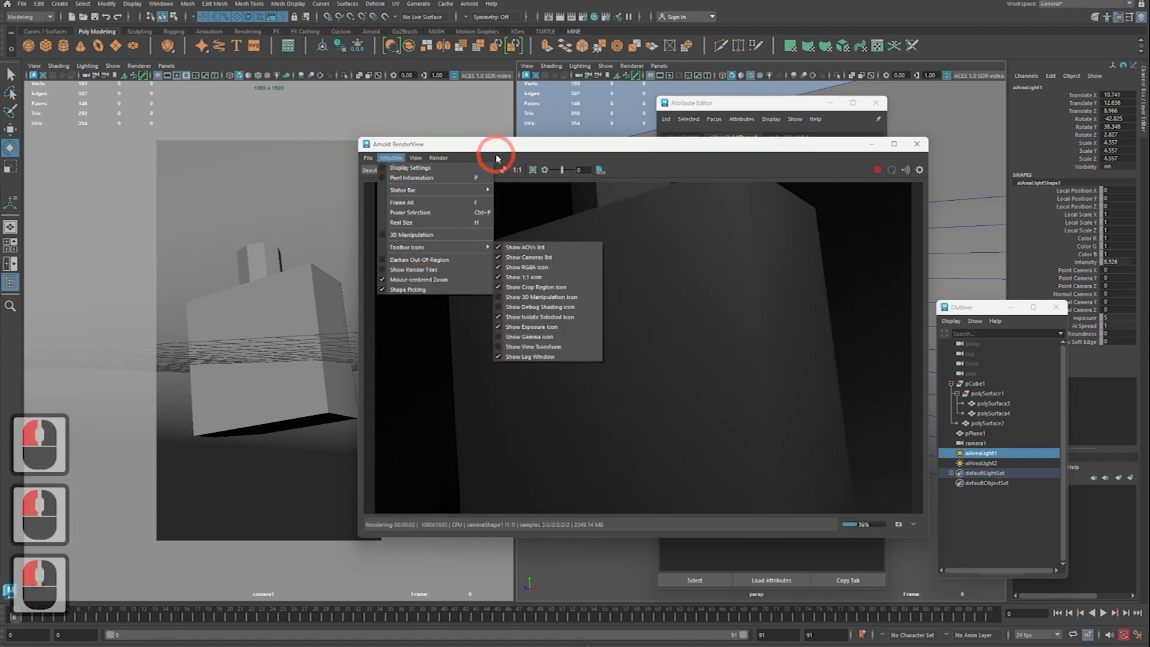
{"action": "scroll", "coordinate": [654, 334], "scroll_direction": "down", "scroll_amount": 7}
{"action": "scroll", "coordinate": [670, 343], "scroll_direction": "up", "scroll_amount": 5}
{"action": "scroll", "coordinate": [664, 342], "scroll_direction": "down", "scroll_amount": 2}
{"action": "left_click_drag", "start_coordinate": [929, 542], "coordinate": [626, 590]}
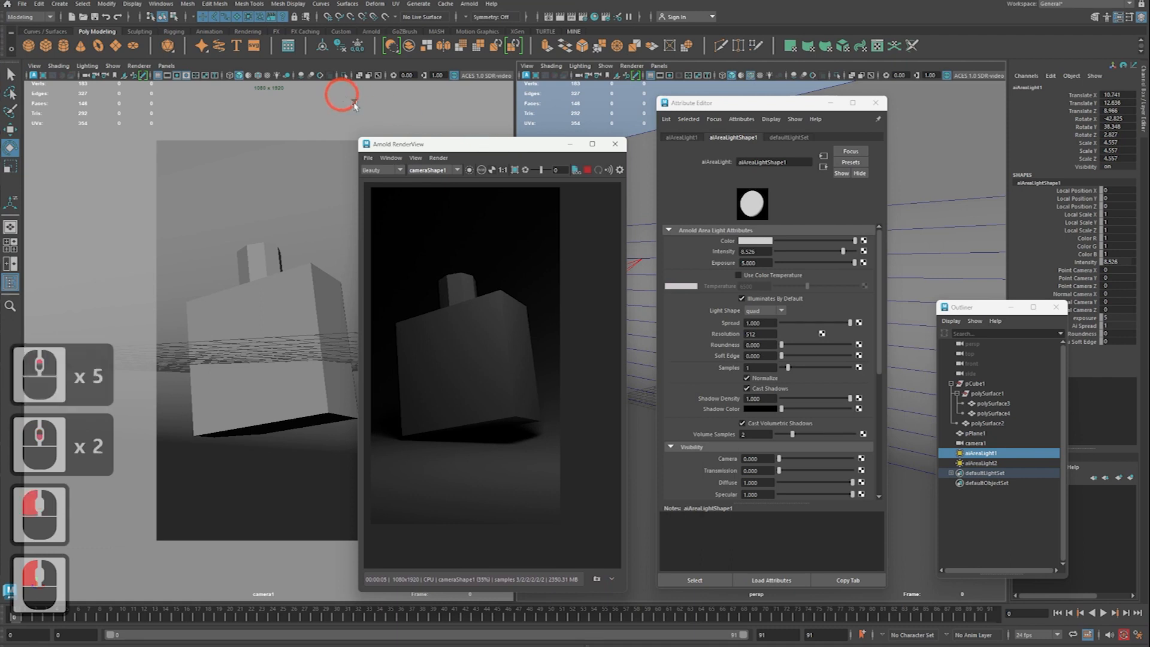
{"action": "left_click_drag", "start_coordinate": [453, 150], "coordinate": [227, 115]}
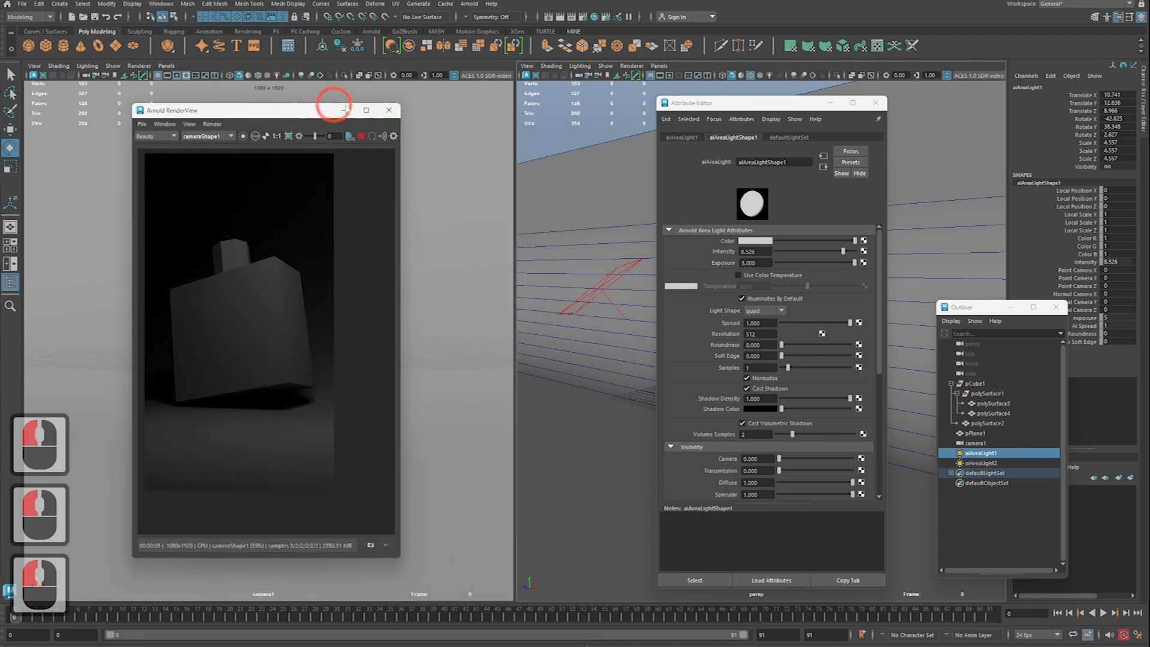
Step: Close and reopen the Arnold RenderView, widen its window, and place it between the camera view and the Attribute Editor
{"action": "left_click", "coordinate": [398, 109]}
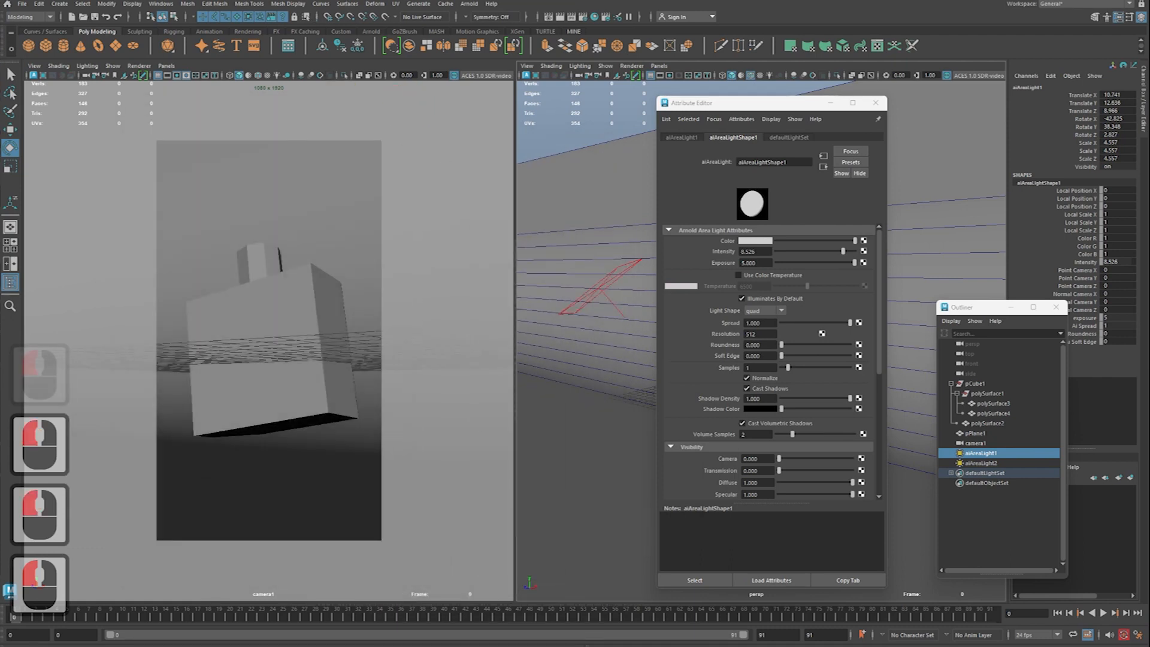
{"action": "left_click", "coordinate": [469, 6]}
{"action": "left_click", "coordinate": [479, 17]}
{"action": "left_click_drag", "start_coordinate": [398, 115], "coordinate": [465, 52]}
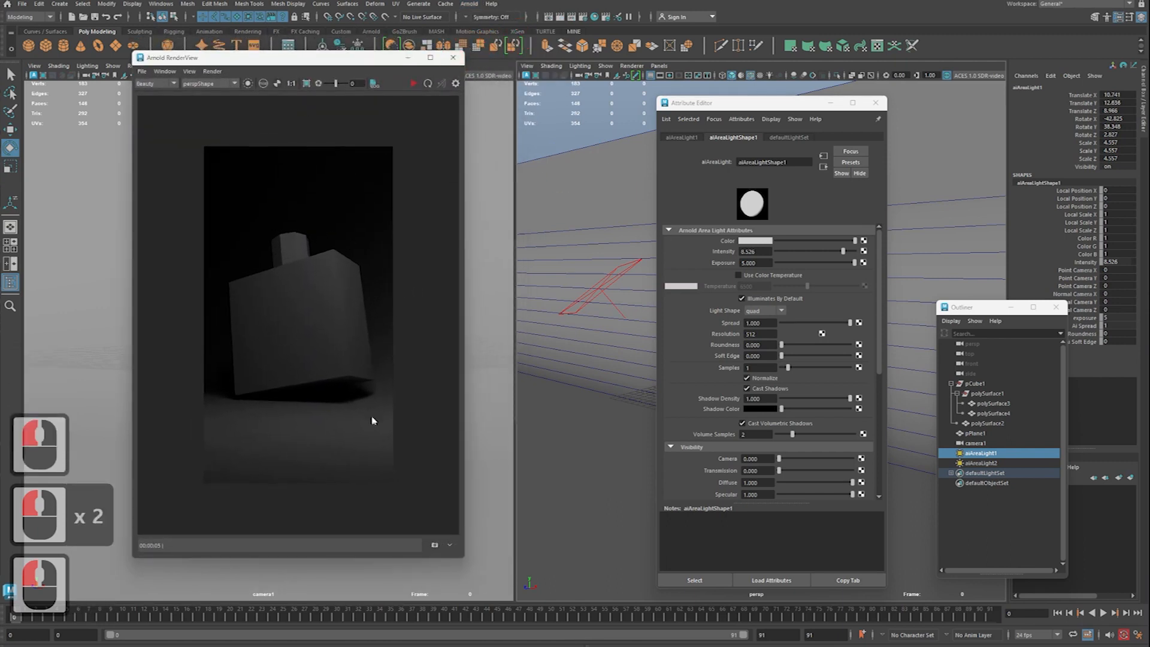
{"action": "left_click_drag", "start_coordinate": [279, 65], "coordinate": [481, 103]}
Step: Select pCube1 in the Outliner with the Move tool active and restart the live render
{"action": "right_click_drag", "start_coordinate": [279, 355], "coordinate": [271, 353], "text": "alt"}
{"action": "left_click", "coordinate": [982, 383]}
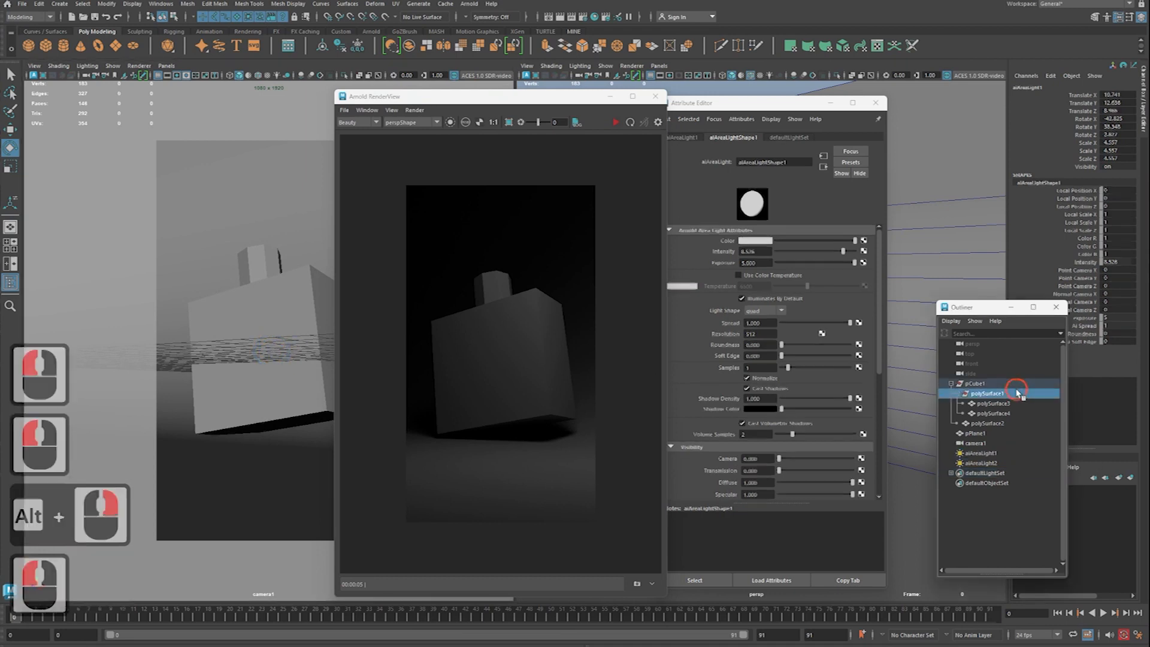
{"action": "key", "text": "w"}
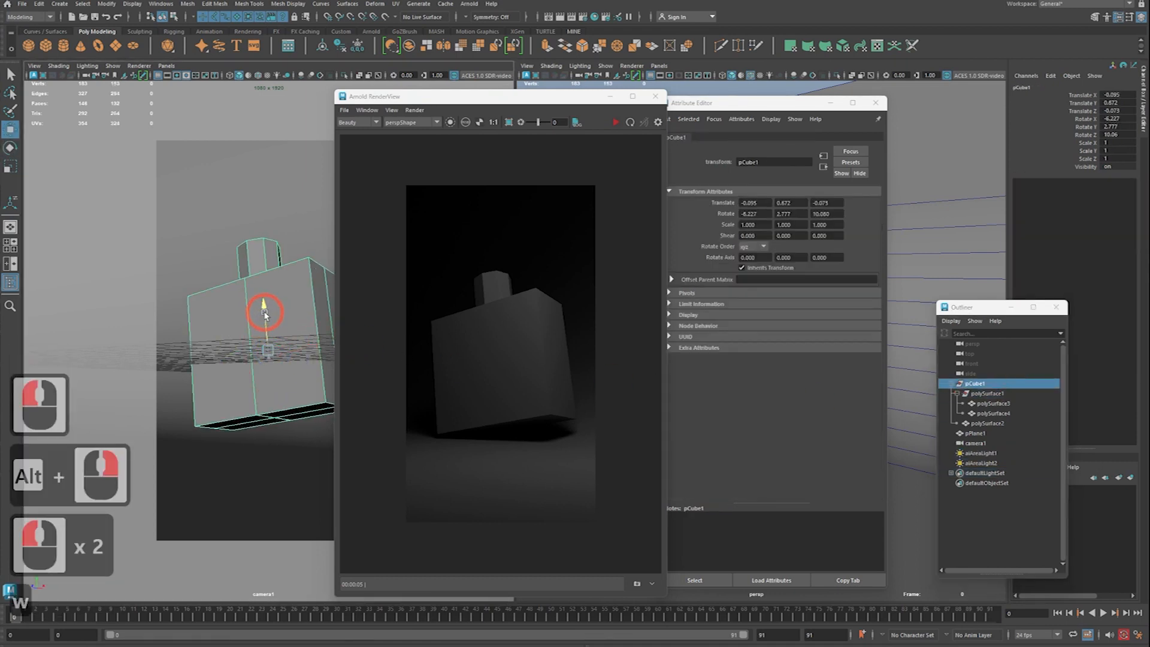
{"action": "left_click", "coordinate": [615, 122]}
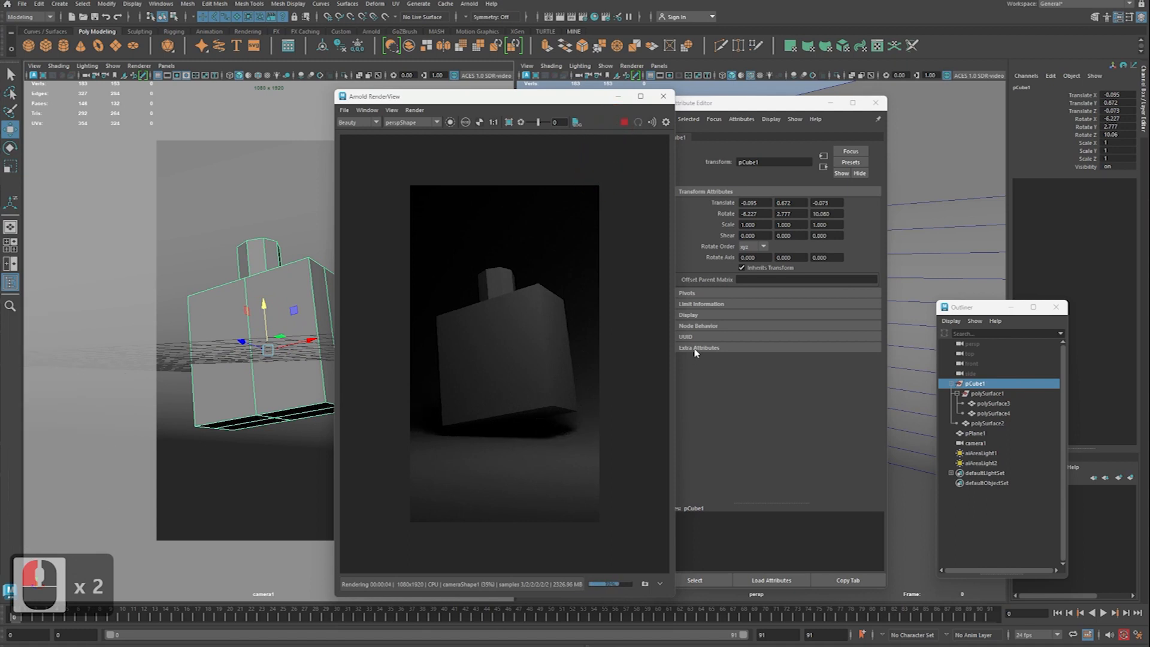
Step: Store a snapshot of the current render and compare it with the live image
{"action": "left_click", "coordinate": [646, 584]}
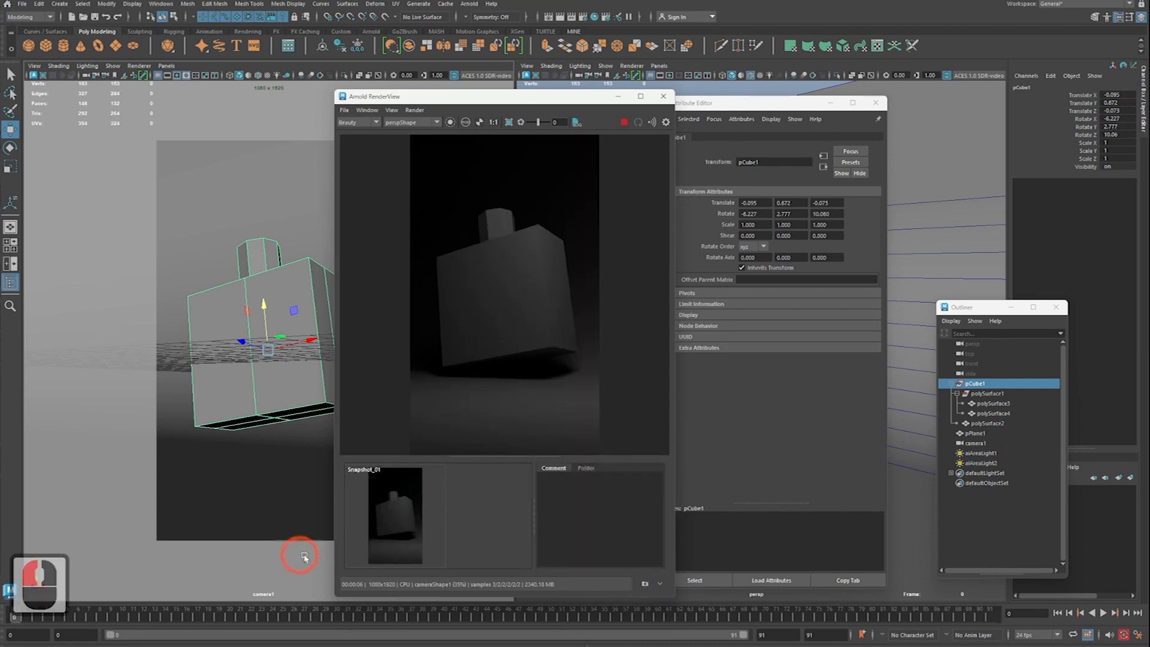
{"action": "double_click", "coordinate": [392, 509]}
{"action": "double_click", "coordinate": [397, 513]}
{"action": "left_click", "coordinate": [397, 514]}
{"action": "left_click", "coordinate": [397, 514]}
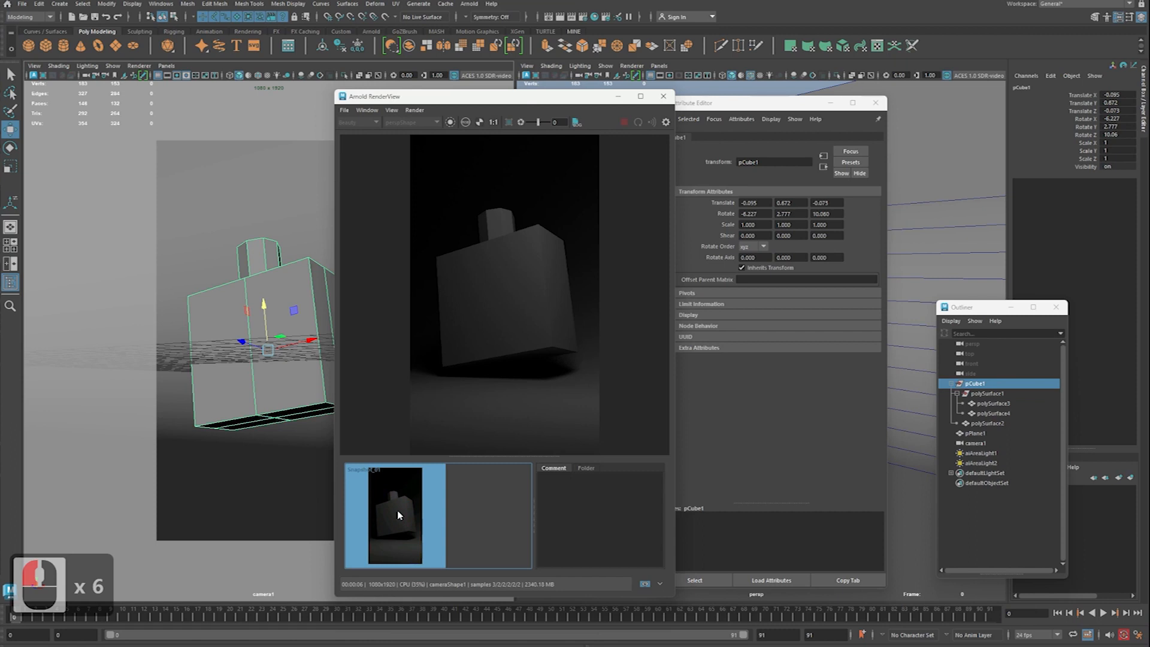
{"action": "left_click", "coordinate": [397, 511]}
Step: Arrange the render and attribute windows around the perspective view, then select aiAreaLight2 and display its shape attributes
{"action": "left_click_drag", "start_coordinate": [738, 105], "coordinate": [928, 112]}
{"action": "left_click_drag", "start_coordinate": [606, 97], "coordinate": [312, 96]}
{"action": "left_click_drag", "start_coordinate": [544, 244], "coordinate": [674, 307], "text": "alt"}
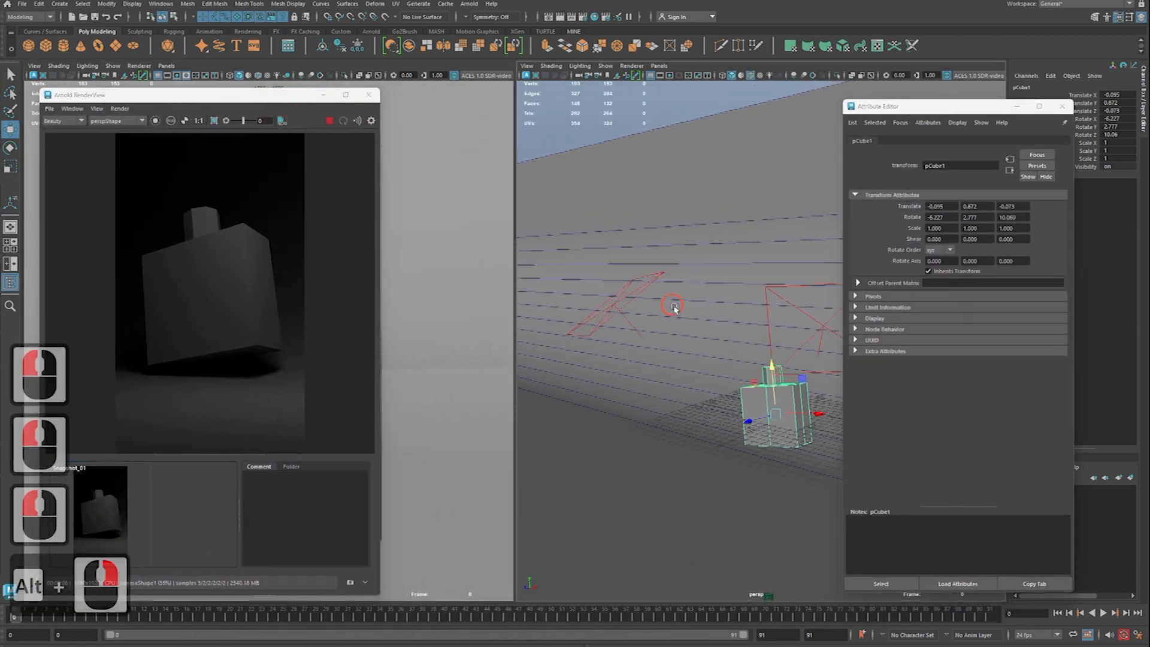
{"action": "right_click_drag", "start_coordinate": [674, 307], "coordinate": [680, 310], "text": "alt"}
{"action": "middle_click_drag", "start_coordinate": [680, 311], "coordinate": [702, 318], "text": "alt"}
{"action": "right_click_drag", "start_coordinate": [702, 317], "coordinate": [714, 327], "text": "alt"}
{"action": "middle_click_drag", "start_coordinate": [713, 327], "coordinate": [711, 330], "text": "alt"}
{"action": "key", "text": "q"}
{"action": "left_click", "coordinate": [615, 307]}
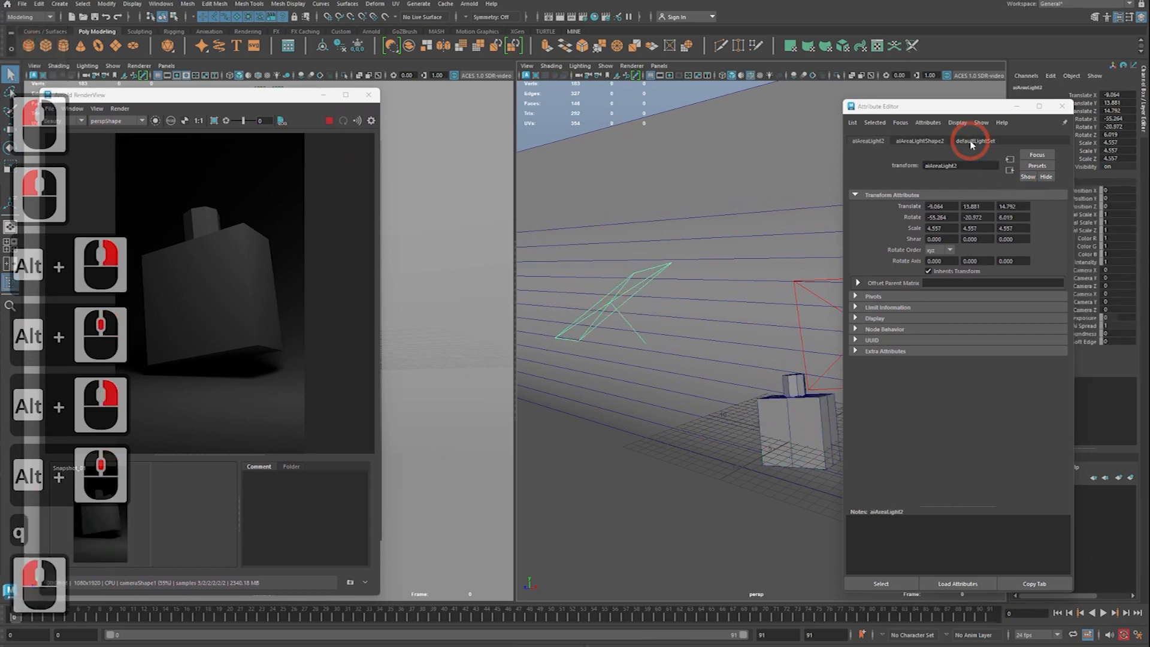
{"action": "left_click", "coordinate": [920, 141]}
Step: Set the second area light's exposure to 5 and its intensity to 2
{"action": "double_click", "coordinate": [956, 268]}
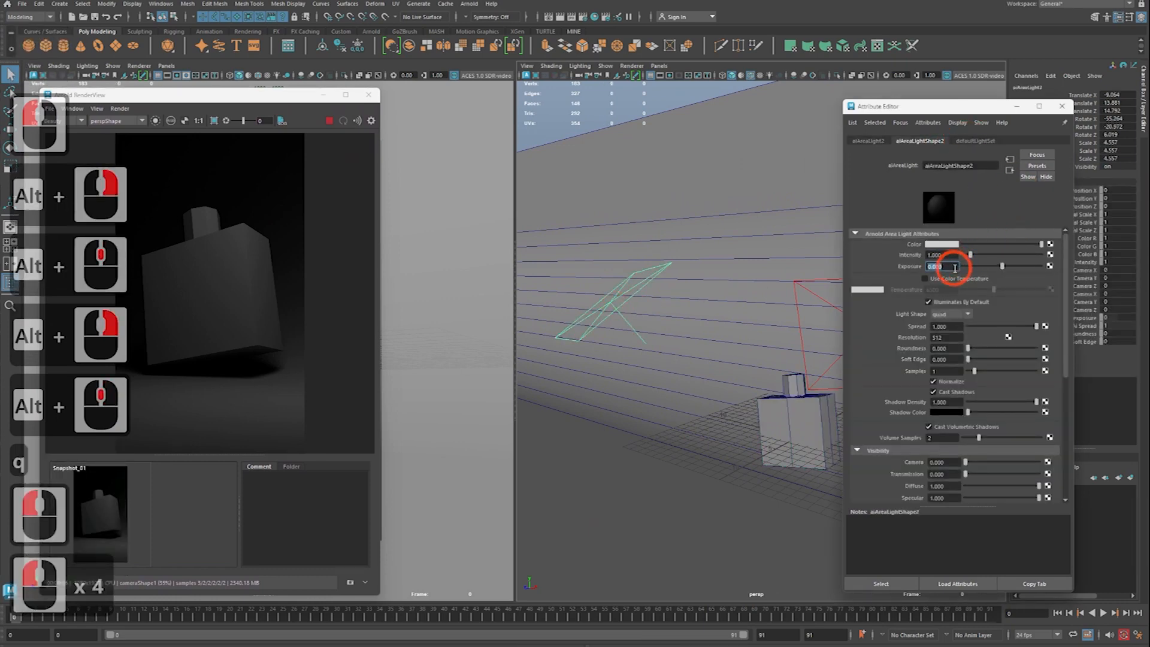
{"action": "type", "text": "52"}
{"action": "key", "text": "BackSpace"}
{"action": "left_click", "coordinate": [941, 254]}
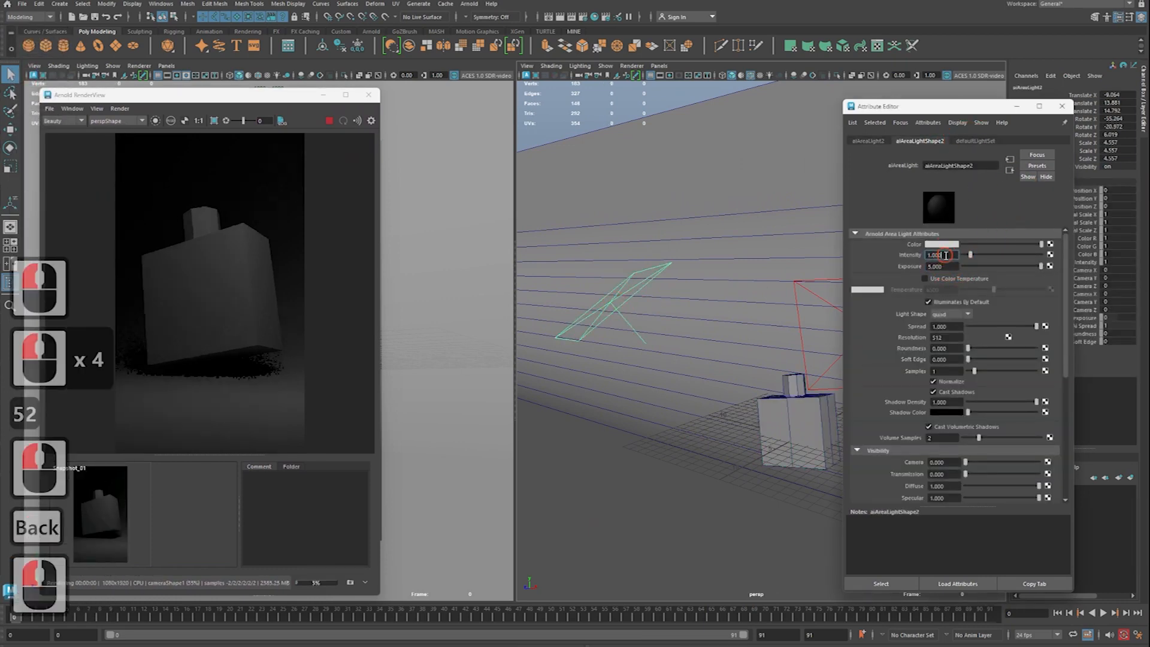
{"action": "left_click", "coordinate": [942, 255]}
{"action": "type", "text": "2"}
{"action": "key", "text": "Return"}
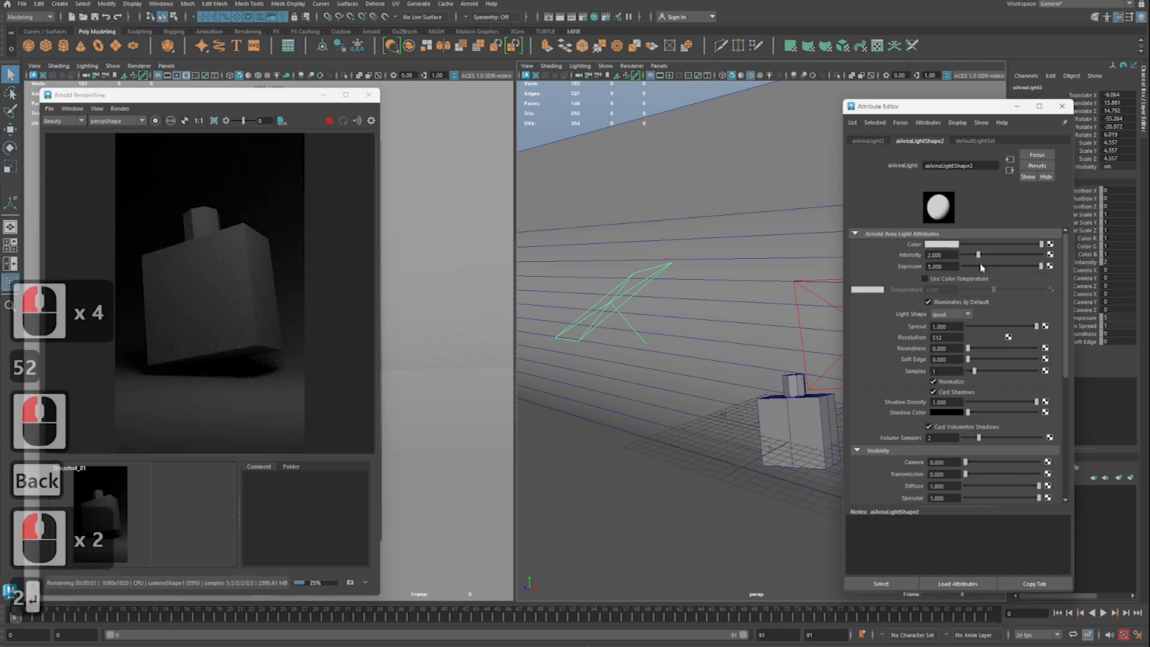
Step: Raise the second area light's intensity to about 4.3
{"action": "mouse_move", "coordinate": [978, 255]}
{"action": "left_mouse_down"}
{"action": "mouse_move", "coordinate": [1019, 256]}
{"action": "mouse_move", "coordinate": [997, 259]}
{"action": "left_mouse_up"}
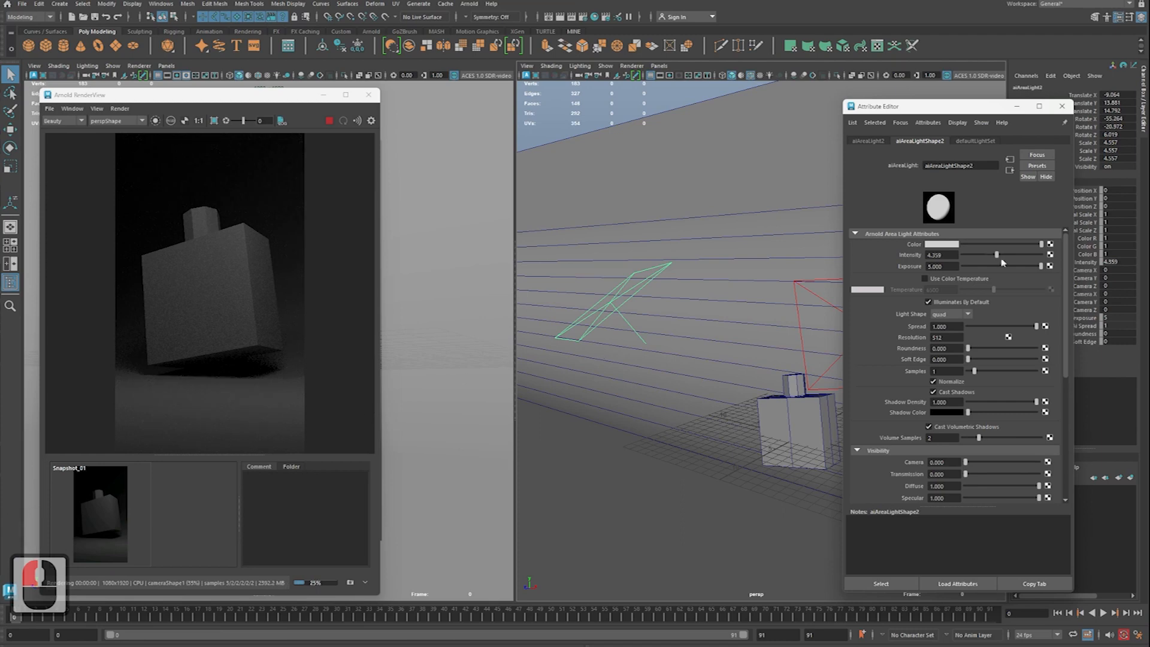
{"action": "left_click", "coordinate": [804, 292]}
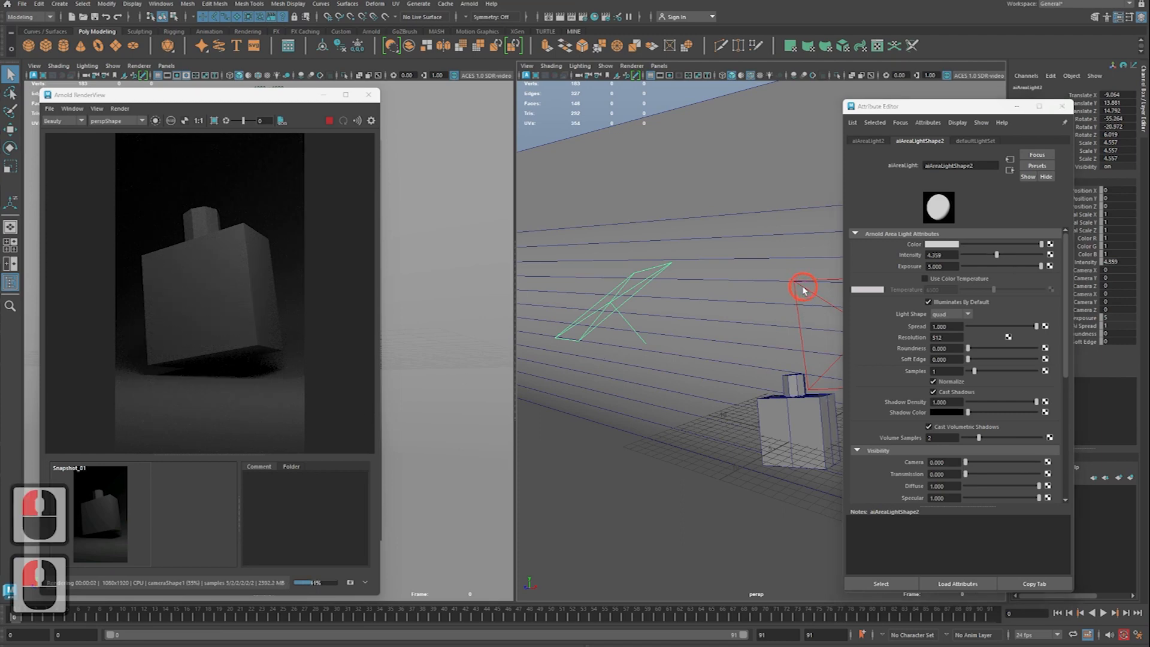
{"action": "left_click", "coordinate": [647, 293]}
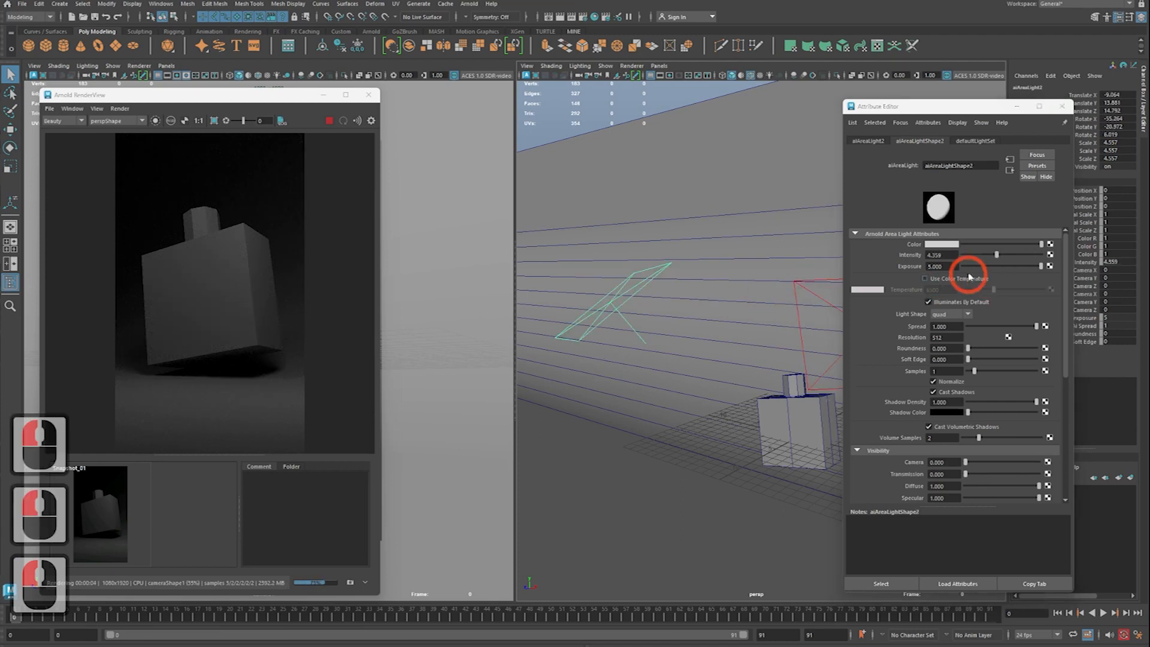
{"action": "mouse_move", "coordinate": [997, 258]}
{"action": "left_mouse_down"}
{"action": "mouse_move", "coordinate": [1023, 270]}
{"action": "mouse_move", "coordinate": [999, 259]}
{"action": "left_mouse_up"}
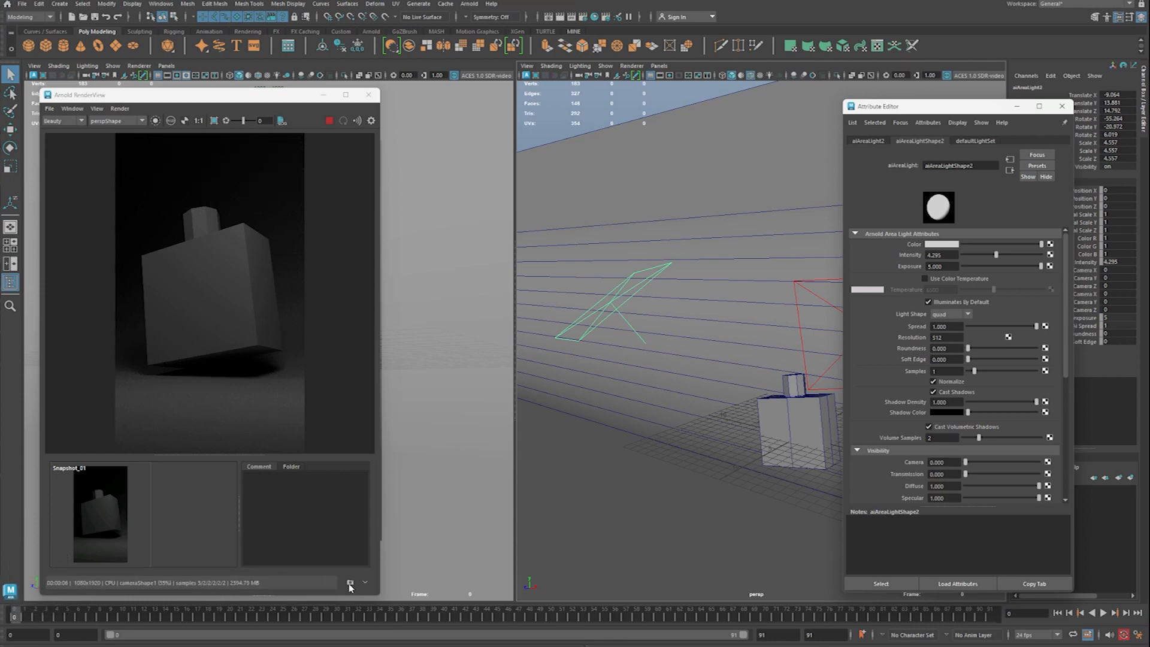
Step: Store a second render snapshot, move the render window higher, and stop the live render
{"action": "left_click", "coordinate": [350, 584]}
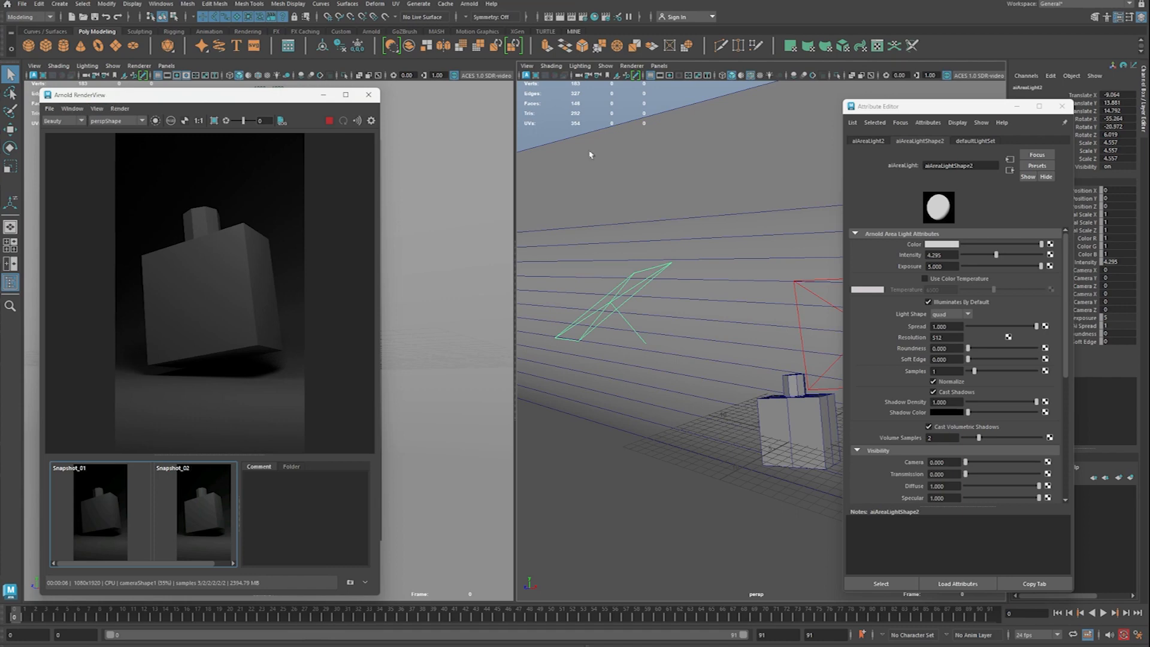
{"action": "left_click_drag", "start_coordinate": [293, 96], "coordinate": [296, 60]}
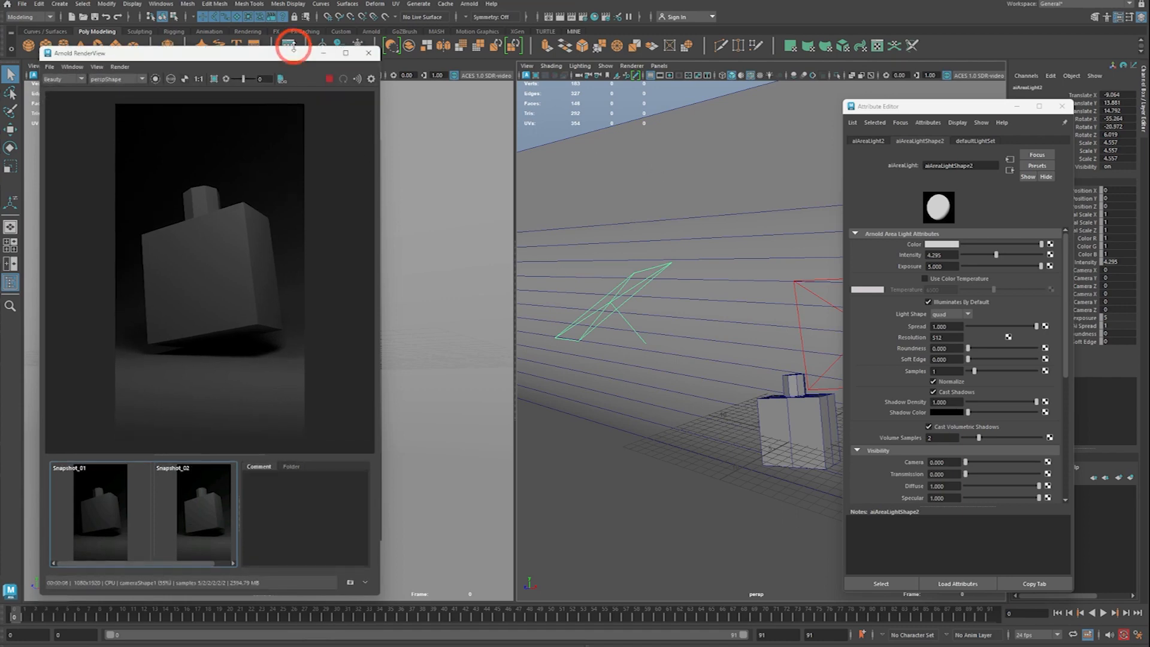
{"action": "double_click", "coordinate": [329, 88]}
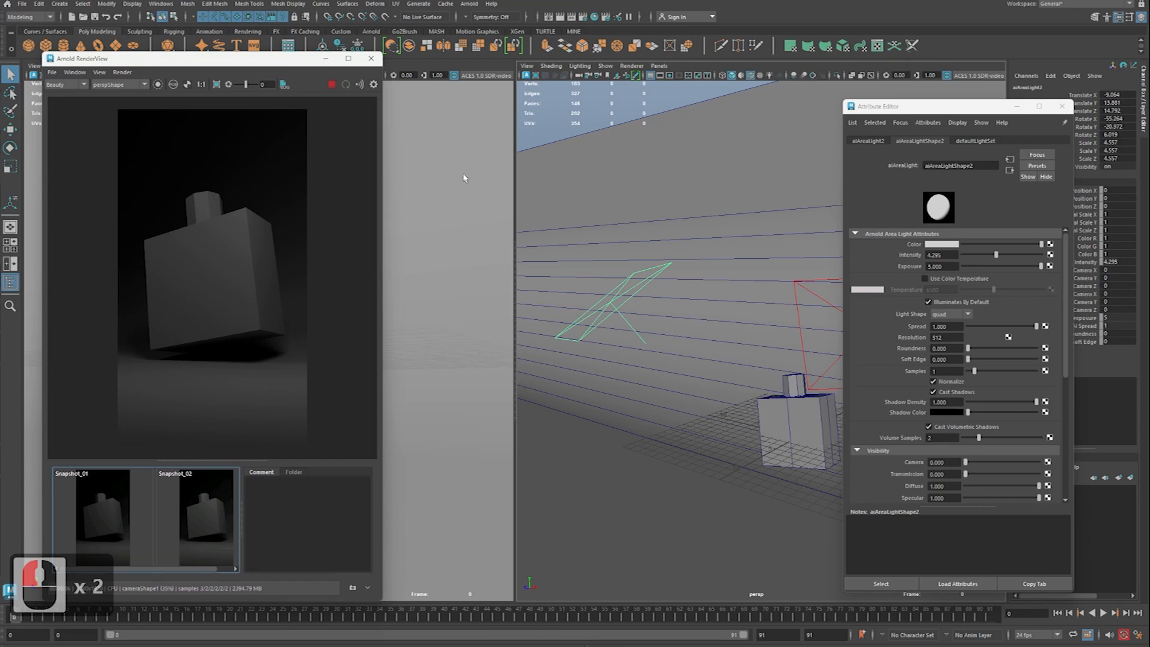
{"action": "left_click", "coordinate": [336, 88]}
Step: Move the Attribute Editor aside, select the bottle's cap in the perspective view, and save the scene
{"action": "left_click_drag", "start_coordinate": [896, 106], "coordinate": [945, 159]}
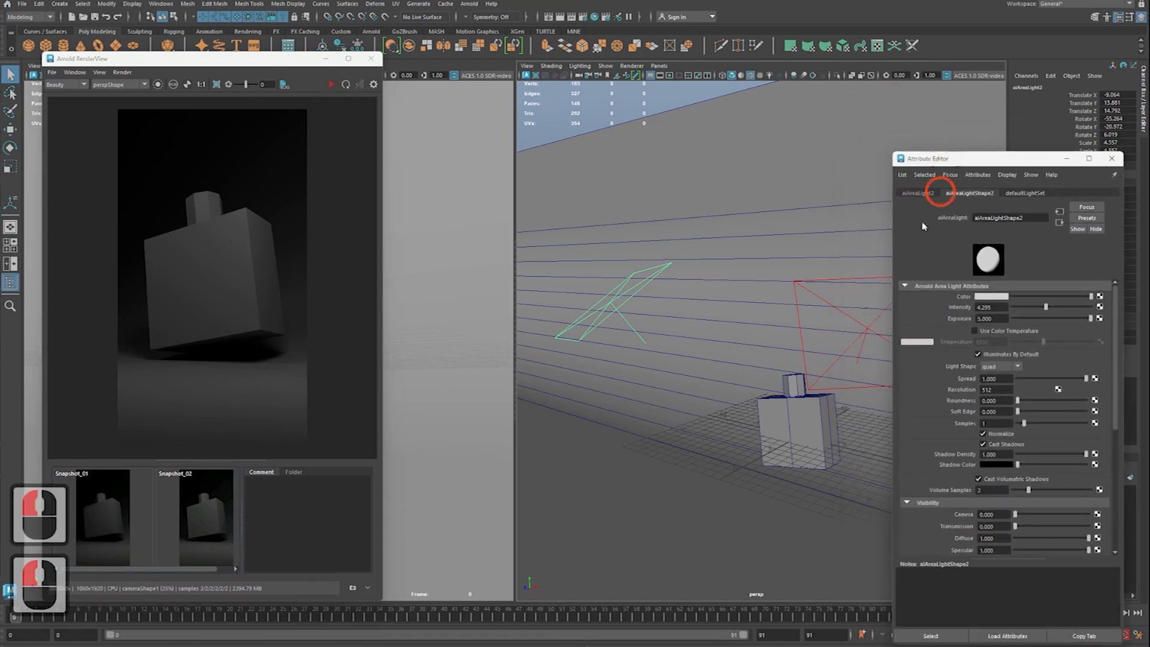
{"action": "middle_click_drag", "start_coordinate": [821, 354], "coordinate": [695, 331], "text": "alt"}
{"action": "right_click_drag", "start_coordinate": [693, 333], "coordinate": [671, 338], "text": "alt"}
{"action": "left_click_drag", "start_coordinate": [671, 339], "coordinate": [707, 341], "text": "alt"}
{"action": "middle_click_drag", "start_coordinate": [707, 342], "coordinate": [745, 347], "text": "alt"}
{"action": "right_click_drag", "start_coordinate": [744, 347], "coordinate": [728, 349], "text": "alt"}
{"action": "middle_click_drag", "start_coordinate": [728, 350], "coordinate": [739, 352], "text": "alt"}
{"action": "left_click_drag", "start_coordinate": [695, 353], "coordinate": [732, 368], "text": "alt"}
{"action": "right_click_drag", "start_coordinate": [732, 368], "coordinate": [742, 377], "text": "alt"}
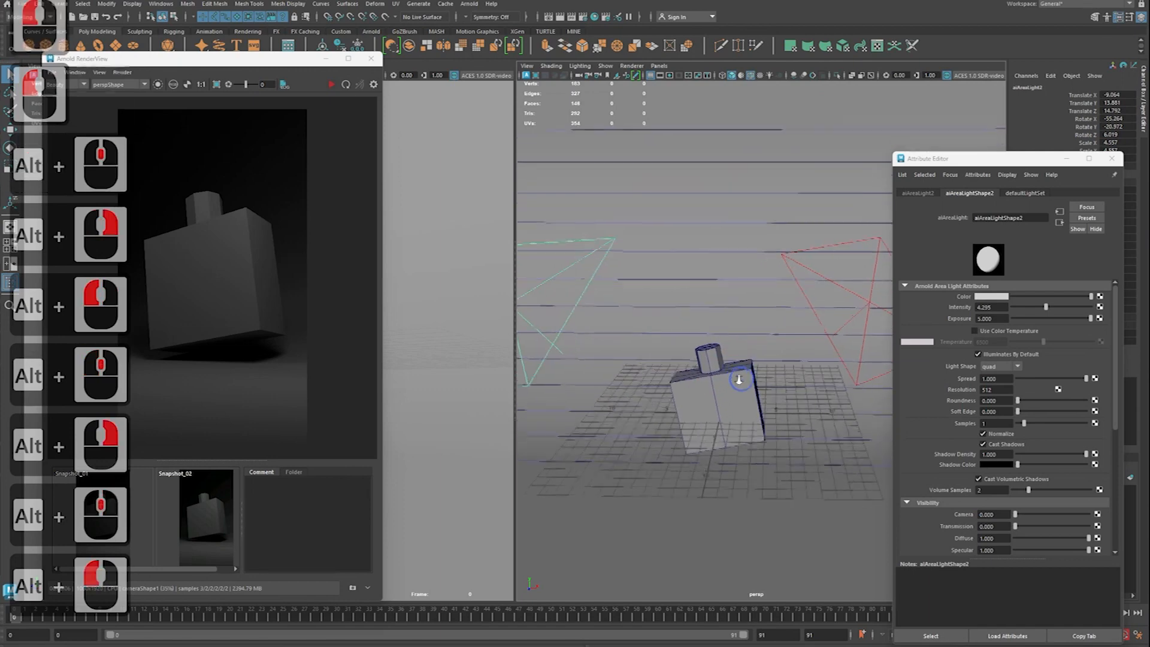
{"action": "left_click_drag", "start_coordinate": [742, 377], "coordinate": [718, 365], "text": "alt"}
{"action": "left_click", "coordinate": [719, 367]}
{"action": "key", "text": "ctrl+s"}
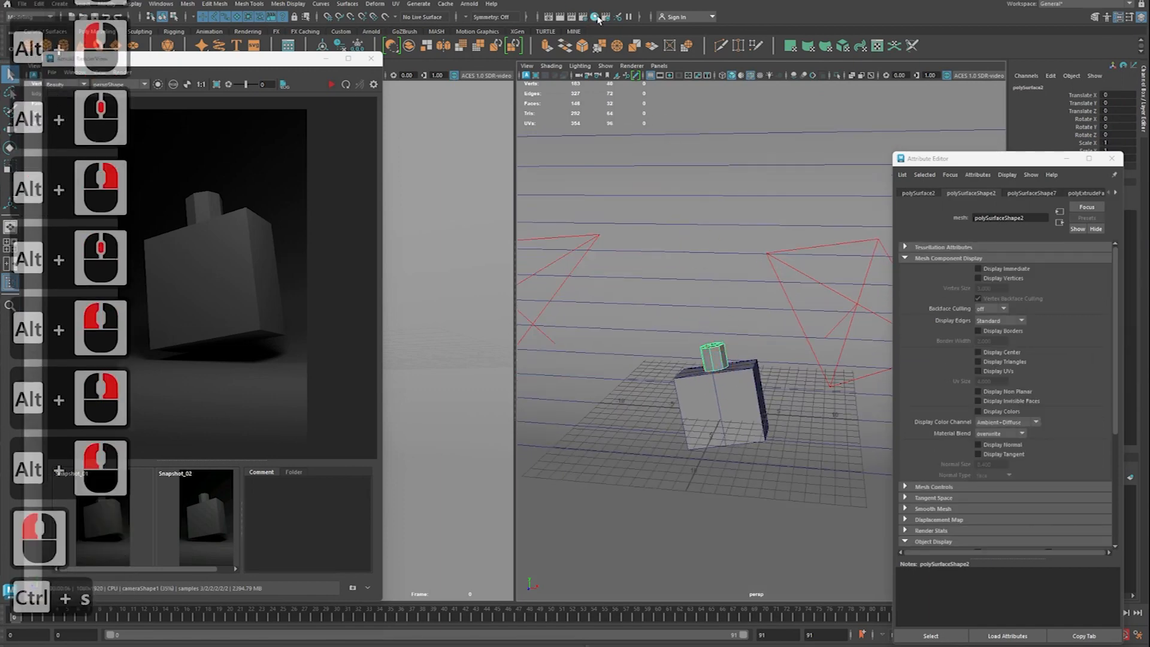
Step: Assign a new aiStandardSurface material to the bottle body and reposition the window with its attributes
{"action": "right_click_drag", "start_coordinate": [649, 251], "coordinate": [657, 514]}
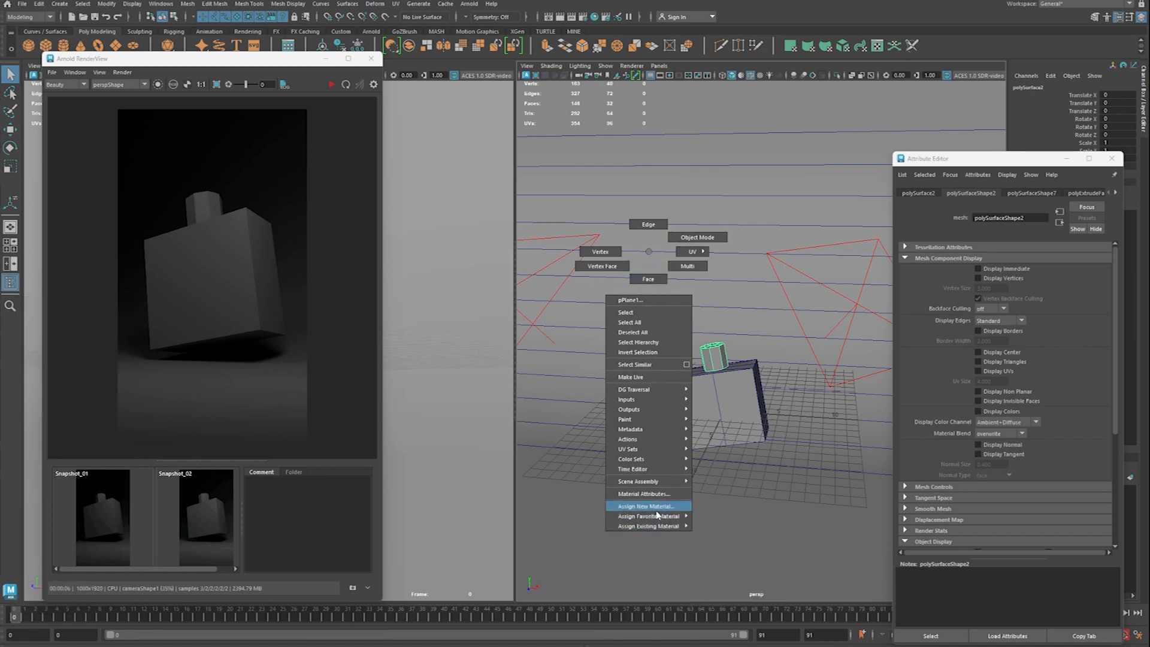
{"action": "right_click_drag", "start_coordinate": [657, 513], "coordinate": [649, 251]}
{"action": "scroll", "coordinate": [697, 401], "scroll_direction": "up", "scroll_amount": 2}
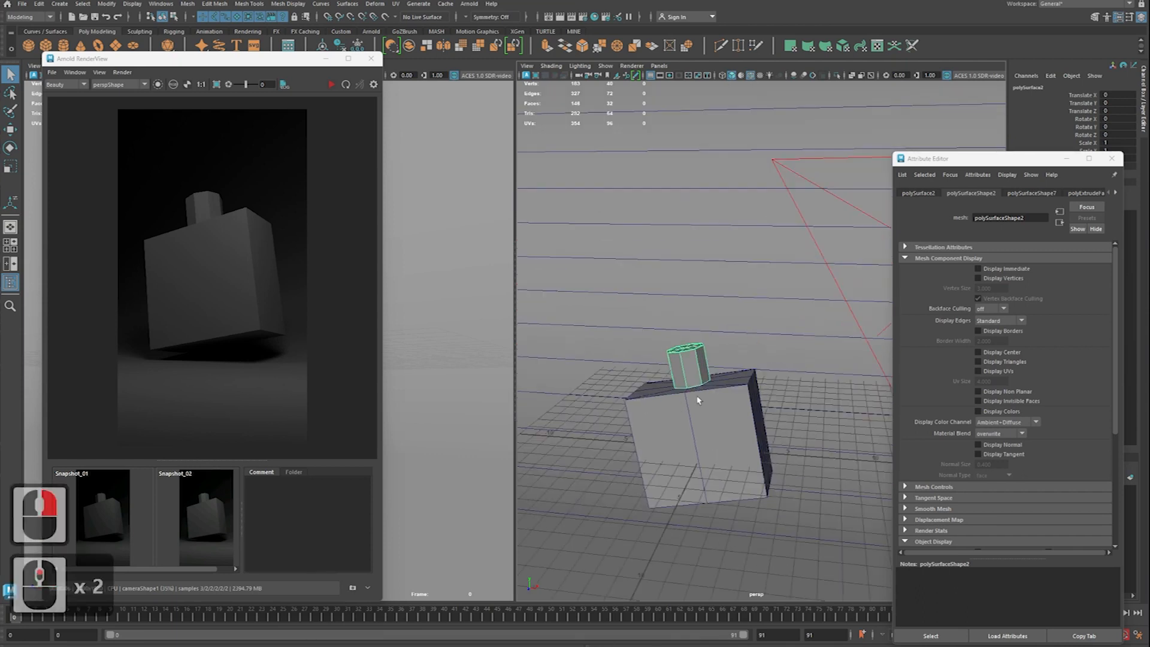
{"action": "left_click", "coordinate": [709, 418]}
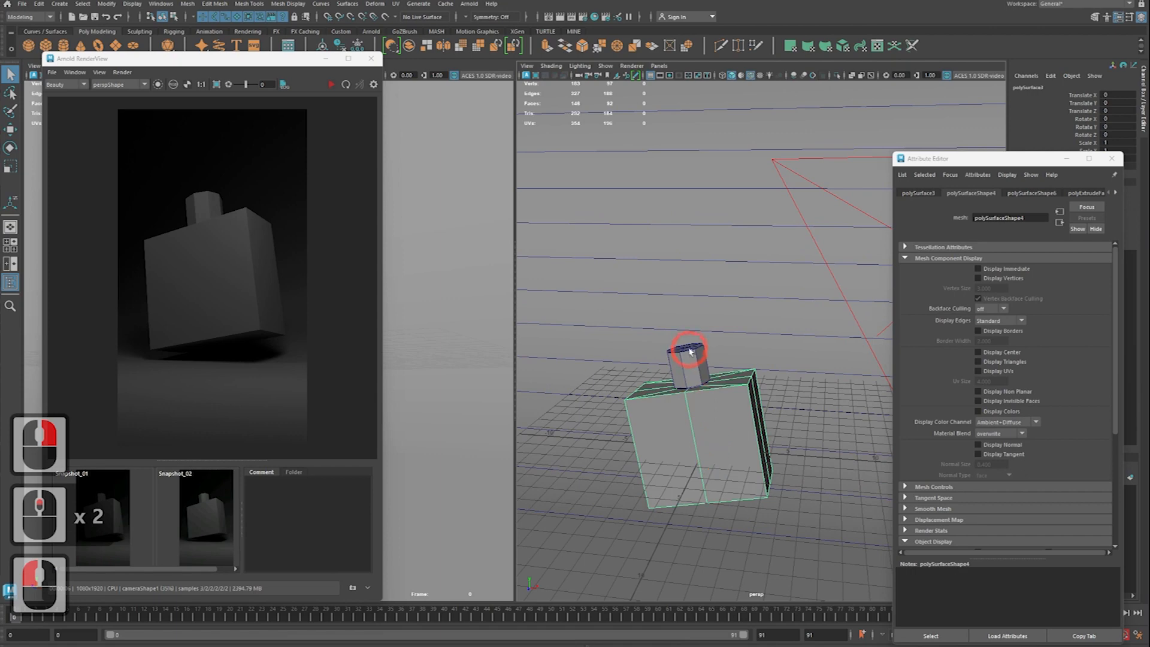
{"action": "right_click_drag", "start_coordinate": [639, 196], "coordinate": [653, 451]}
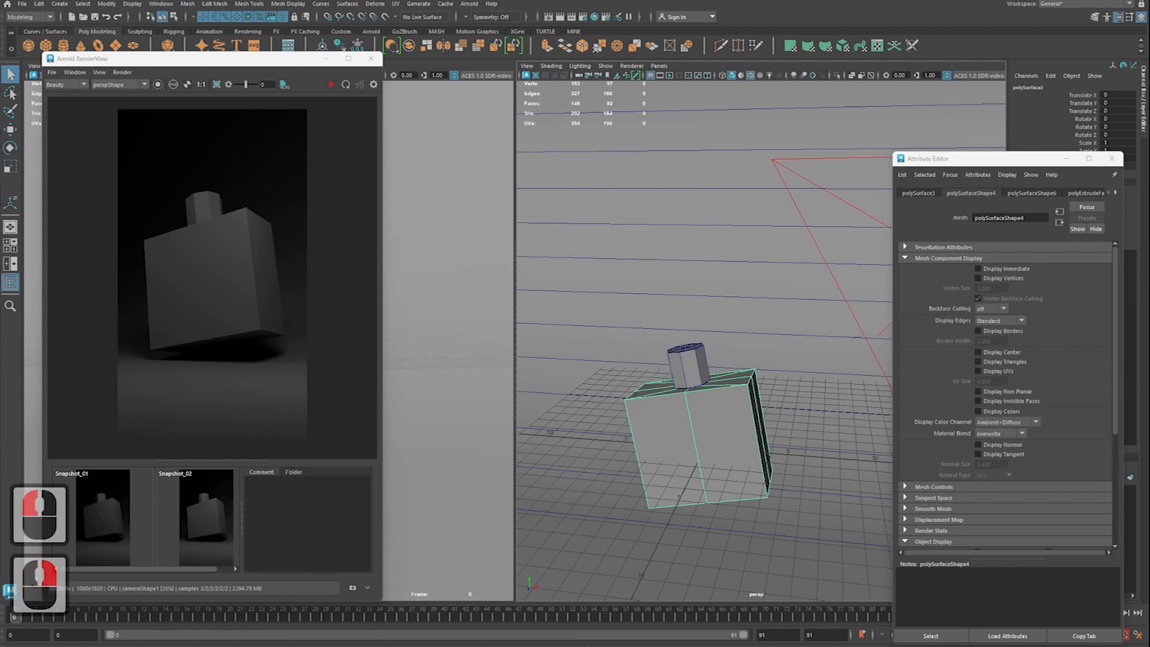
{"action": "left_click_drag", "start_coordinate": [603, 174], "coordinate": [539, 184]}
{"action": "left_click", "coordinate": [477, 260]}
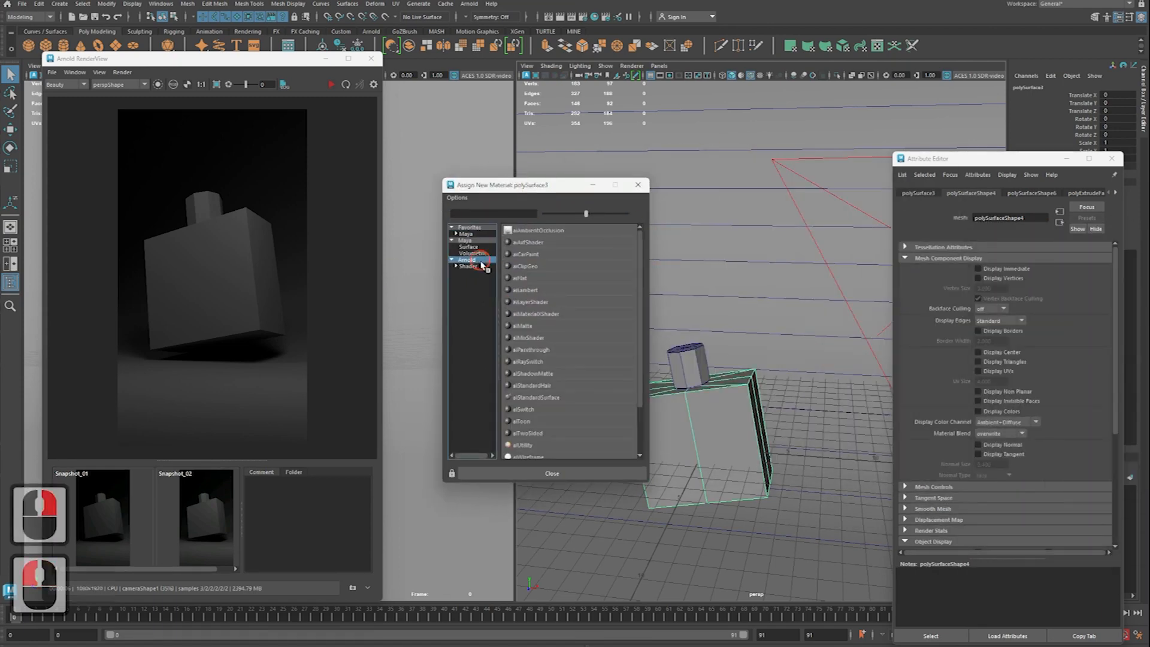
{"action": "left_click_drag", "start_coordinate": [648, 482], "coordinate": [648, 483]}
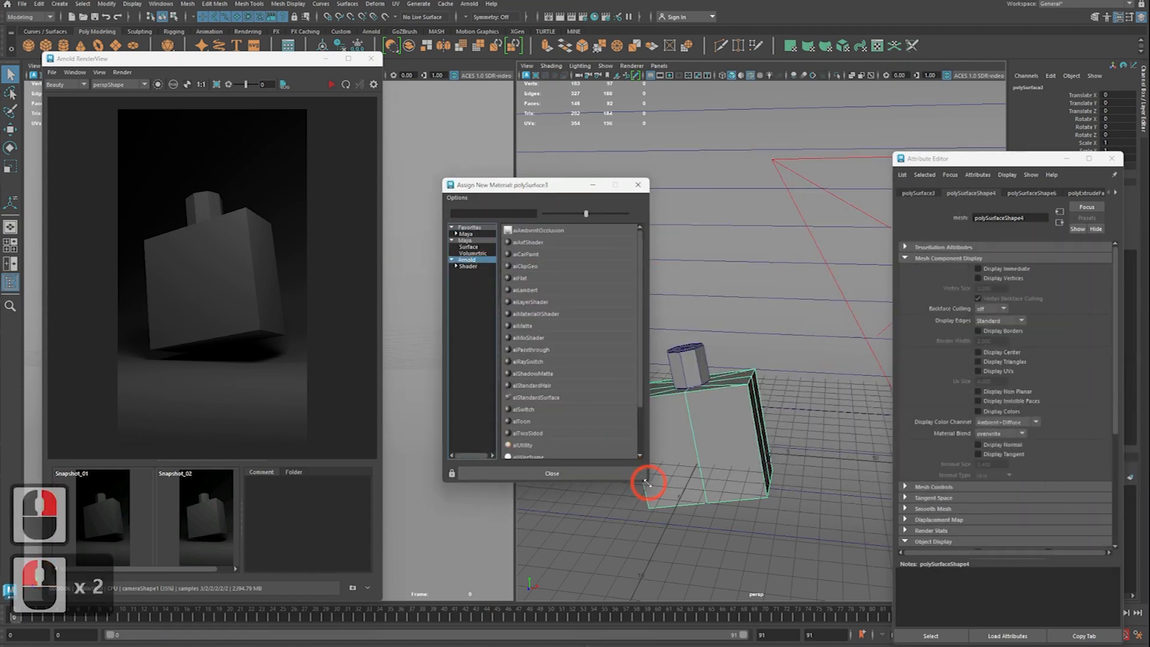
{"action": "left_click", "coordinate": [568, 398]}
{"action": "left_click_drag", "start_coordinate": [970, 158], "coordinate": [910, 81]}
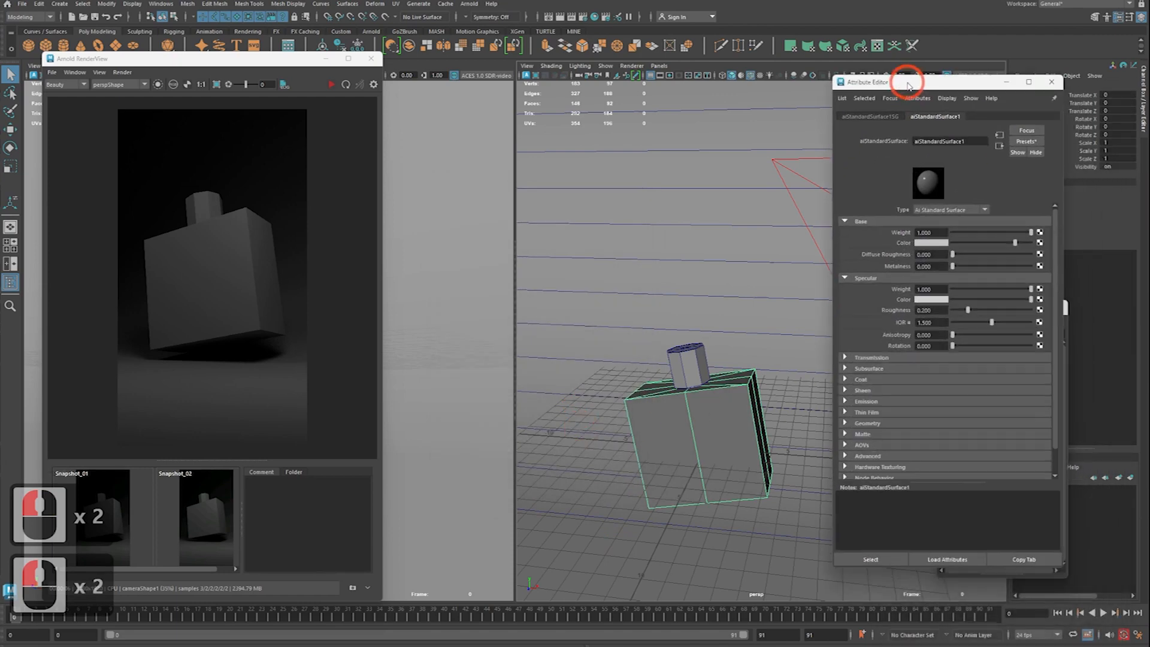
Step: Raise the bottle material's transmission weight to about 0.07 and start the live render
{"action": "scroll", "coordinate": [890, 479], "scroll_direction": "down", "scroll_amount": 2}
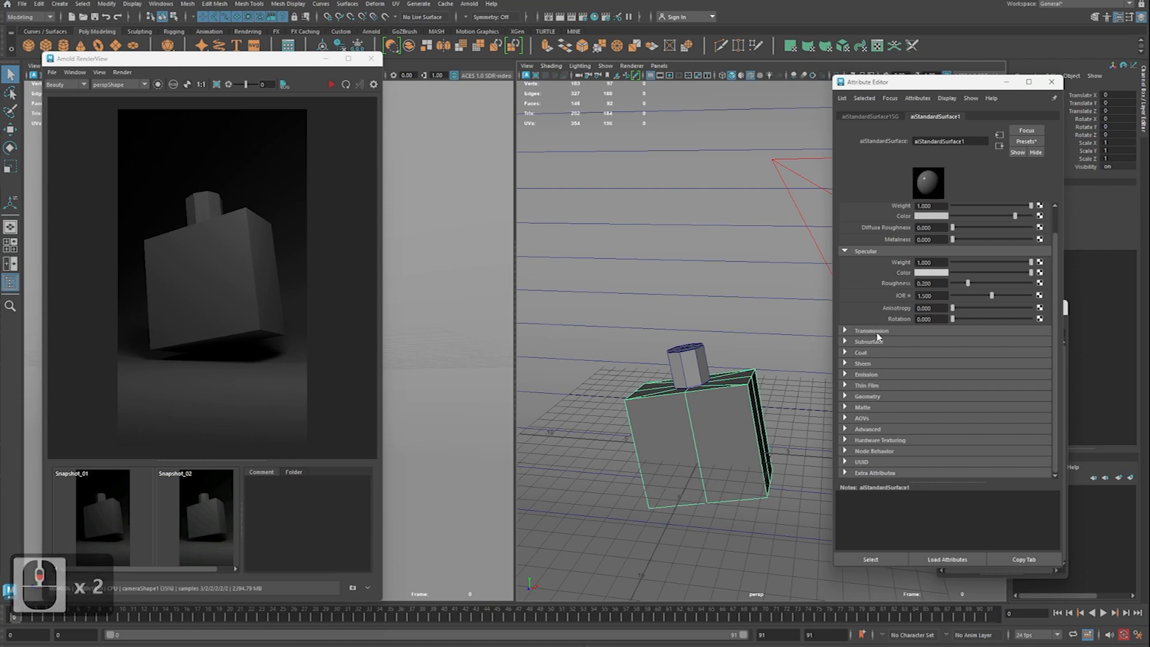
{"action": "scroll", "coordinate": [878, 338], "scroll_direction": "up", "scroll_amount": 4}
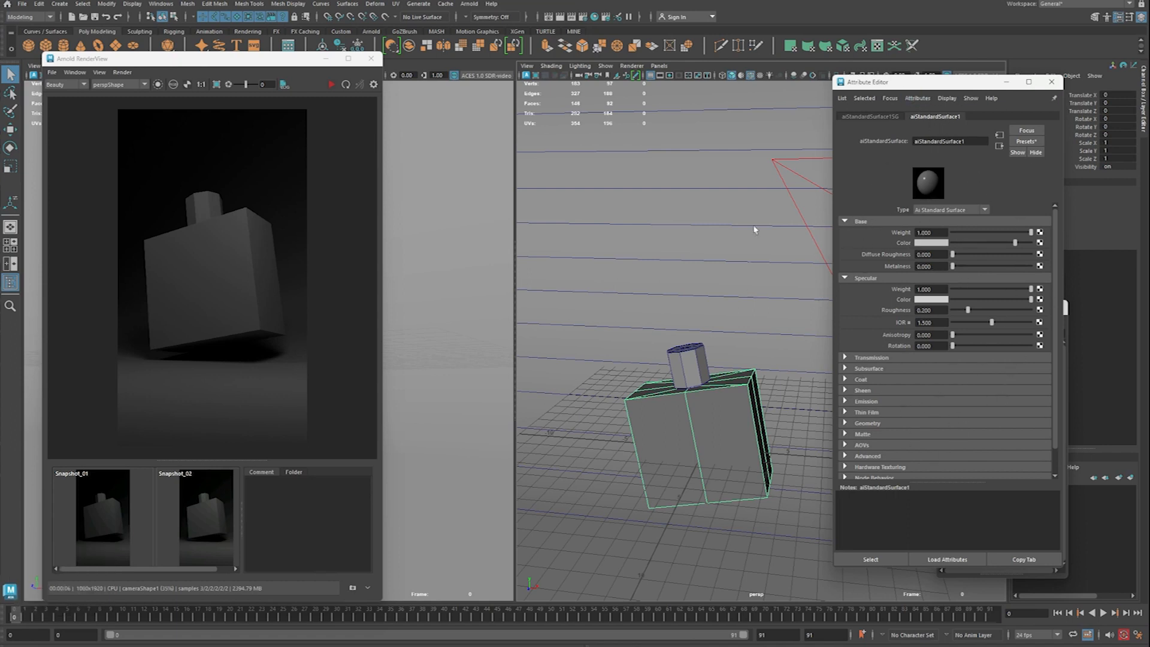
{"action": "left_click", "coordinate": [888, 357]}
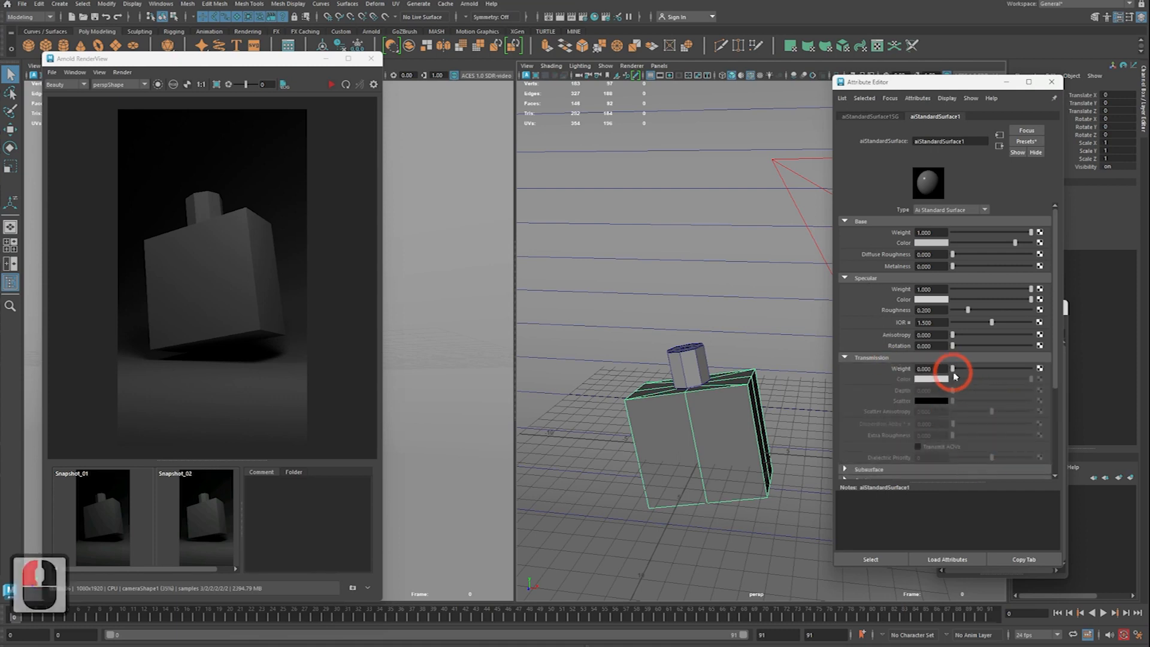
{"action": "mouse_move", "coordinate": [954, 370]}
{"action": "left_mouse_down"}
{"action": "mouse_move", "coordinate": [1029, 370]}
{"action": "mouse_move", "coordinate": [958, 371]}
{"action": "left_mouse_up"}
{"action": "left_click", "coordinate": [331, 84]}
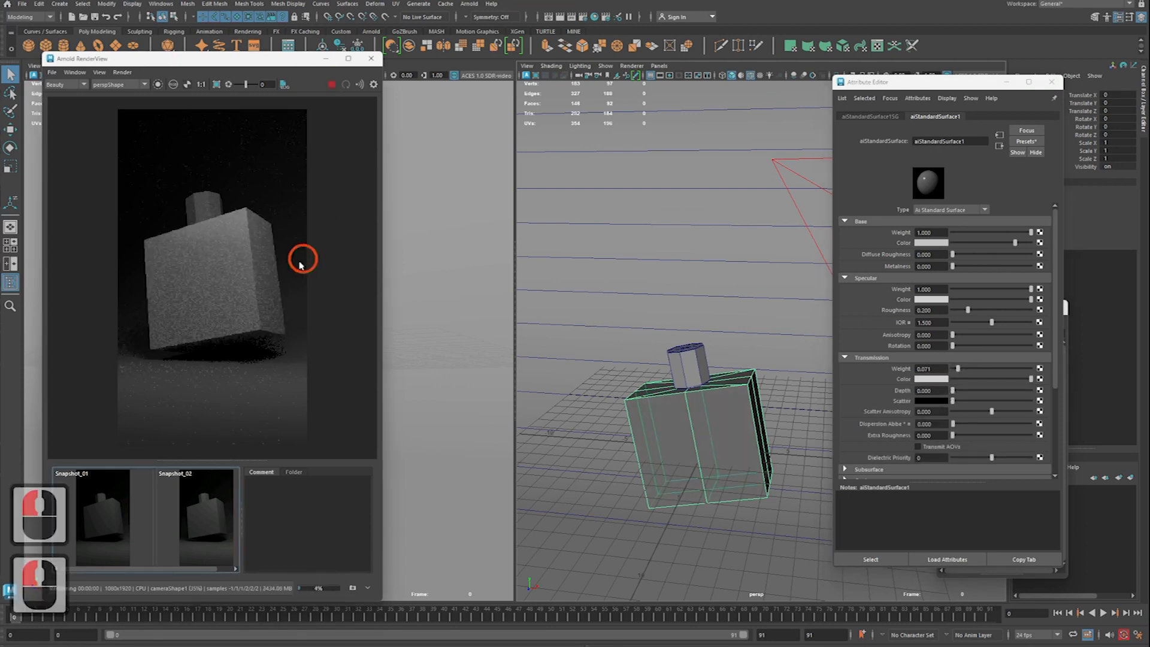
Step: Raise the bottle material's transmission weight to about 0.68 in stages
{"action": "left_click", "coordinate": [965, 369]}
{"action": "left_click", "coordinate": [975, 368]}
{"action": "left_click", "coordinate": [984, 368]}
{"action": "left_click", "coordinate": [994, 369]}
{"action": "left_click", "coordinate": [998, 368]}
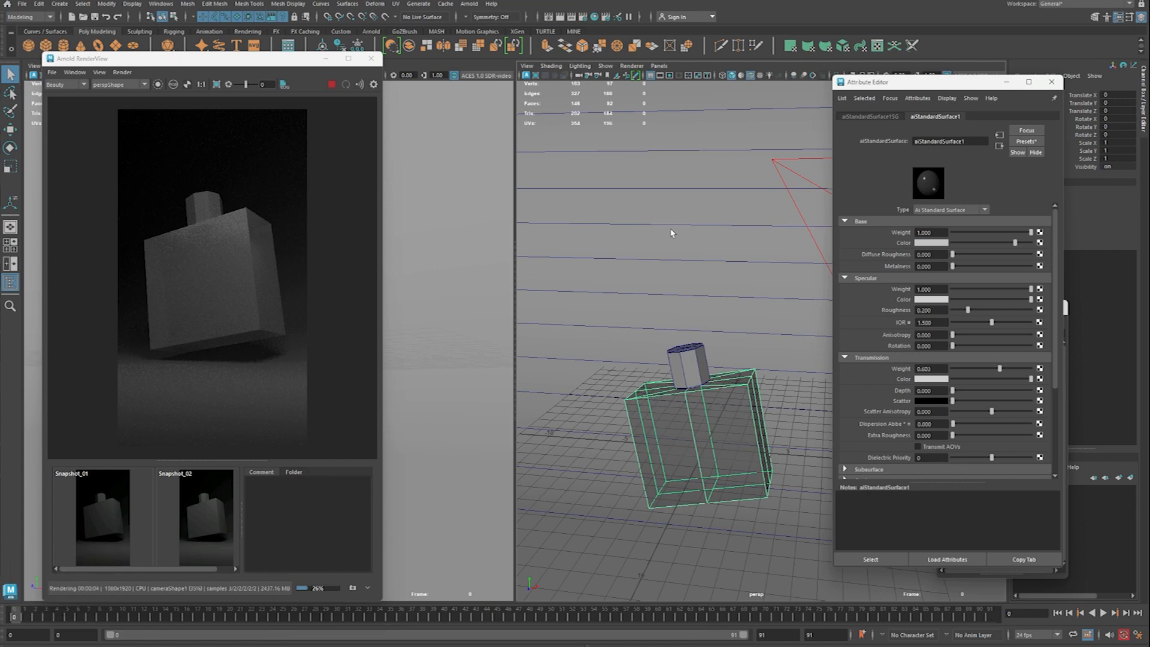
{"action": "left_click_drag", "start_coordinate": [1004, 376], "coordinate": [1007, 375]}
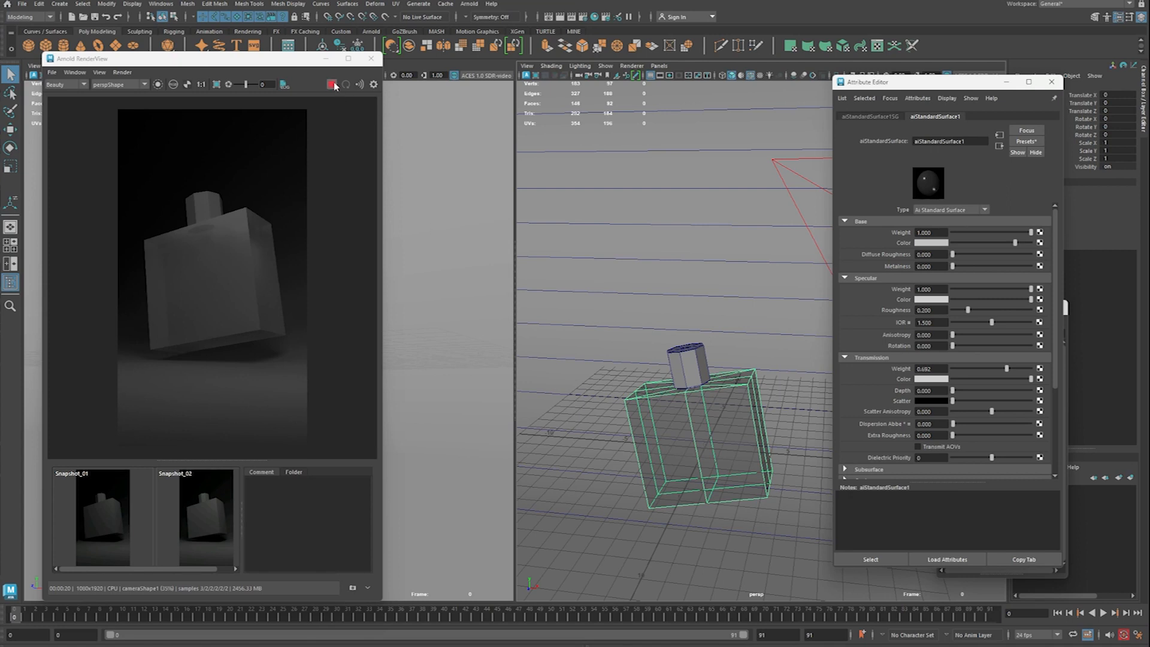
Step: Store a third render snapshot and compare it with the second one
{"action": "left_click", "coordinate": [354, 593]}
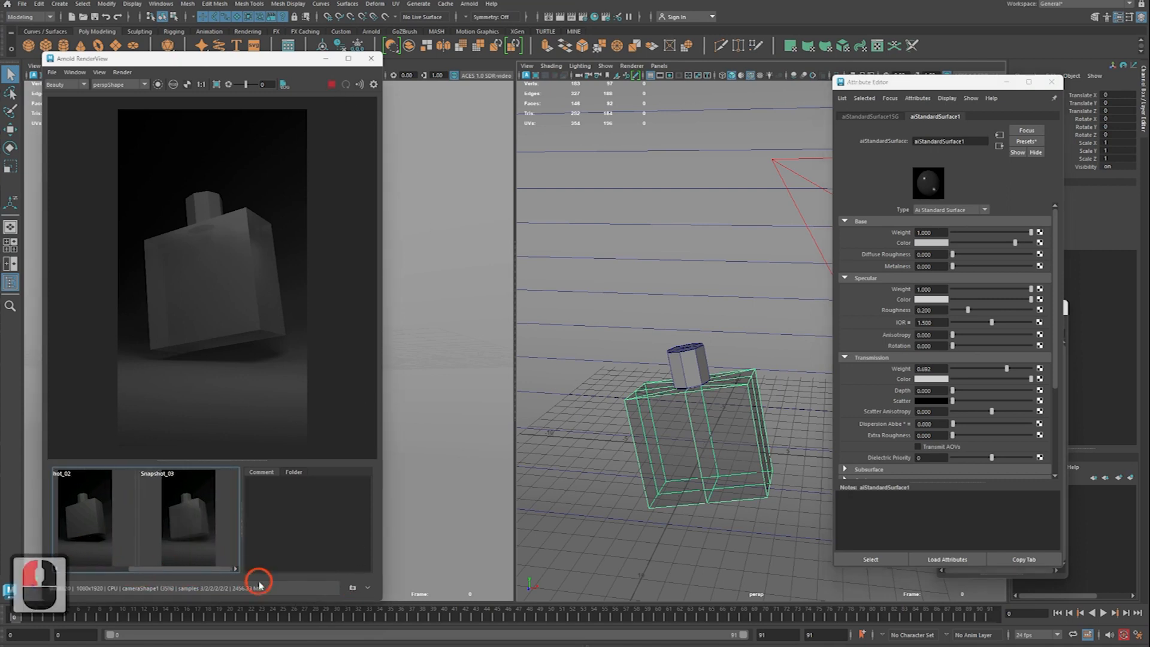
{"action": "double_click", "coordinate": [157, 522]}
{"action": "double_click", "coordinate": [179, 528]}
{"action": "double_click", "coordinate": [179, 528]}
{"action": "left_click", "coordinate": [180, 528]}
{"action": "double_click", "coordinate": [181, 529]}
{"action": "left_click", "coordinate": [114, 520]}
{"action": "left_click", "coordinate": [207, 520]}
{"action": "left_click", "coordinate": [112, 512]}
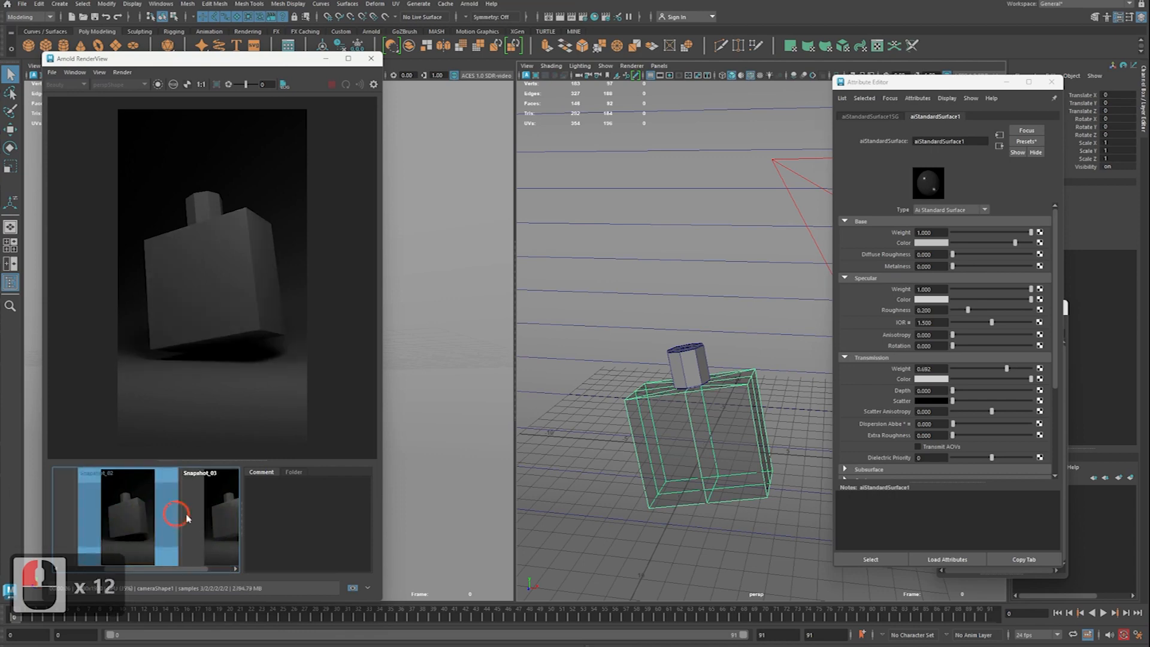
{"action": "left_click", "coordinate": [196, 515]}
Step: Switch the bottle body to edge selection and select its upper front outer edges
{"action": "middle_click_drag", "start_coordinate": [709, 443], "coordinate": [706, 411], "text": "alt"}
{"action": "right_click_drag", "start_coordinate": [706, 411], "coordinate": [726, 418], "text": "alt"}
{"action": "left_click_drag", "start_coordinate": [726, 418], "coordinate": [682, 426], "text": "alt"}
{"action": "middle_click_drag", "start_coordinate": [683, 425], "coordinate": [696, 416], "text": "alt"}
{"action": "right_click_drag", "start_coordinate": [696, 415], "coordinate": [721, 398], "text": "alt"}
{"action": "middle_click_drag", "start_coordinate": [722, 397], "coordinate": [749, 395], "text": "alt"}
{"action": "key", "text": "q"}
{"action": "right_click_drag", "start_coordinate": [749, 396], "coordinate": [772, 359], "text": "alt"}
{"action": "left_click_drag", "start_coordinate": [773, 359], "coordinate": [746, 316], "text": "alt"}
{"action": "right_click_drag", "start_coordinate": [746, 316], "coordinate": [711, 315]}
{"action": "left_click_drag", "start_coordinate": [711, 315], "coordinate": [723, 324], "text": "alt"}
{"action": "double_click", "coordinate": [729, 330]}
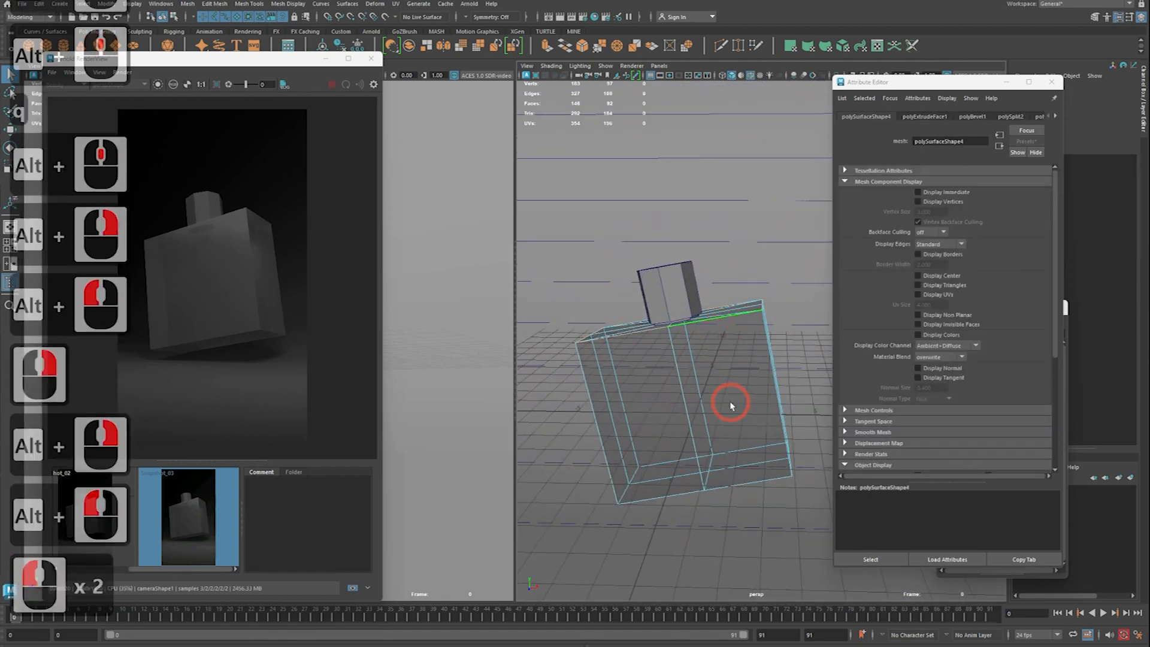
Step: Add the remaining outer edges around the bottle body's top and base to the selection
{"action": "middle_click_drag", "start_coordinate": [731, 406], "coordinate": [718, 441], "text": "alt"}
{"action": "double_click", "coordinate": [676, 464], "text": "shift"}
{"action": "left_click_drag", "start_coordinate": [824, 469], "coordinate": [721, 464], "text": "alt"}
{"action": "middle_click_drag", "start_coordinate": [721, 465], "coordinate": [672, 441], "text": "alt"}
{"action": "right_click_drag", "start_coordinate": [673, 442], "coordinate": [682, 458], "text": "alt"}
{"action": "double_click", "coordinate": [666, 493], "text": "shift"}
{"action": "left_click_drag", "start_coordinate": [716, 506], "coordinate": [643, 474], "text": "alt"}
{"action": "middle_click_drag", "start_coordinate": [748, 479], "coordinate": [666, 470], "text": "alt"}
{"action": "right_click_drag", "start_coordinate": [666, 470], "coordinate": [680, 475], "text": "alt"}
{"action": "double_click", "coordinate": [687, 504], "text": "shift"}
{"action": "left_click", "coordinate": [759, 458], "text": "shift"}
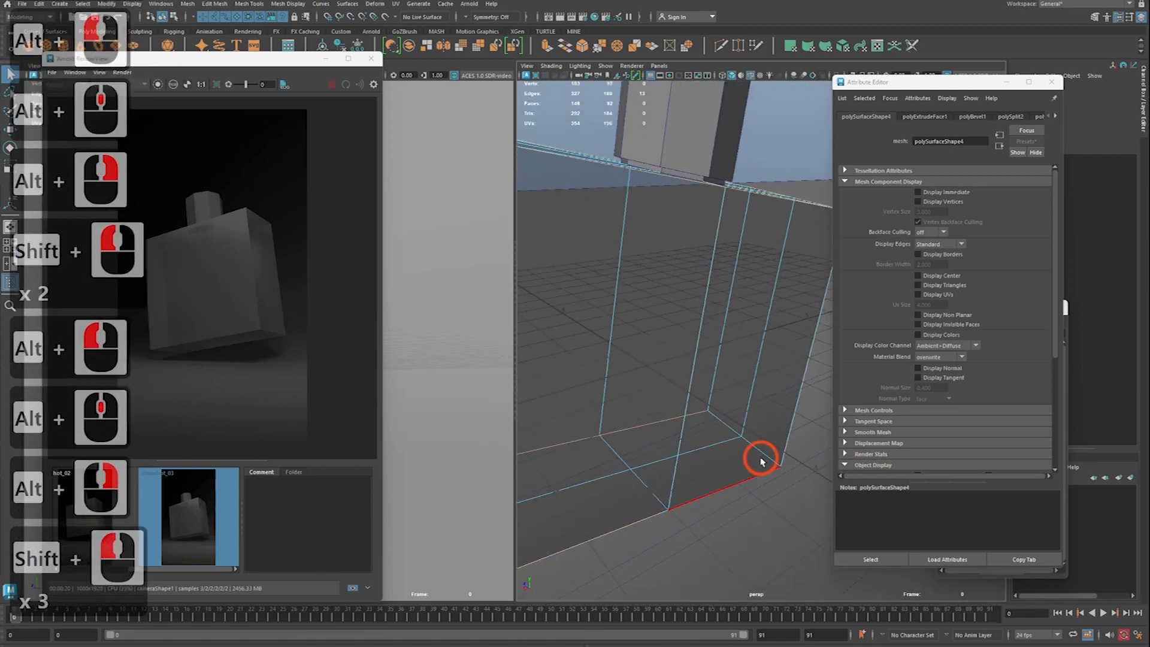
{"action": "left_click", "coordinate": [732, 473], "text": "shift"}
{"action": "middle_click_drag", "start_coordinate": [731, 473], "coordinate": [681, 457], "text": "alt"}
{"action": "left_click_drag", "start_coordinate": [680, 457], "coordinate": [687, 441], "text": "alt"}
{"action": "middle_click_drag", "start_coordinate": [688, 441], "coordinate": [684, 419], "text": "alt"}
{"action": "middle_click_drag", "start_coordinate": [684, 419], "coordinate": [737, 457], "text": "alt"}
{"action": "double_click", "coordinate": [736, 450], "text": "shift"}
Step: Bevel the selected top and base edges with 3 segments and preview the shape in a brief live render
{"action": "right_click_drag", "start_coordinate": [737, 449], "coordinate": [725, 431], "text": "alt"}
{"action": "left_click_drag", "start_coordinate": [725, 431], "coordinate": [711, 411], "text": "alt"}
{"action": "middle_click_drag", "start_coordinate": [710, 411], "coordinate": [715, 398], "text": "alt"}
{"action": "left_click_drag", "start_coordinate": [716, 398], "coordinate": [738, 391], "text": "alt"}
{"action": "middle_click_drag", "start_coordinate": [738, 391], "coordinate": [712, 385], "text": "alt"}
{"action": "right_click_drag", "start_coordinate": [712, 384], "coordinate": [721, 384], "text": "alt"}
{"action": "left_click_drag", "start_coordinate": [721, 383], "coordinate": [731, 391], "text": "alt"}
{"action": "middle_click_drag", "start_coordinate": [732, 392], "coordinate": [737, 381], "text": "alt"}
{"action": "right_click_drag", "start_coordinate": [737, 381], "coordinate": [808, 364], "text": "alt"}
{"action": "left_click_drag", "start_coordinate": [888, 90], "coordinate": [1021, 195]}
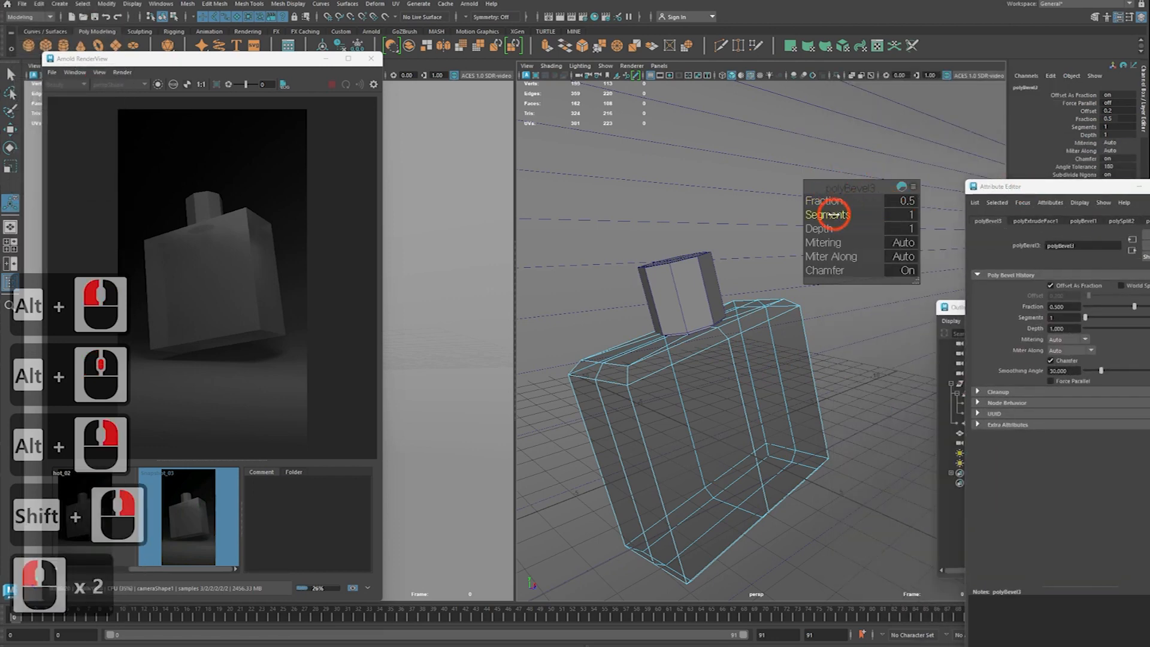
{"action": "mouse_move", "coordinate": [839, 214]}
{"action": "left_mouse_down"}
{"action": "mouse_move", "coordinate": [852, 215]}
{"action": "mouse_move", "coordinate": [838, 215]}
{"action": "left_mouse_up"}
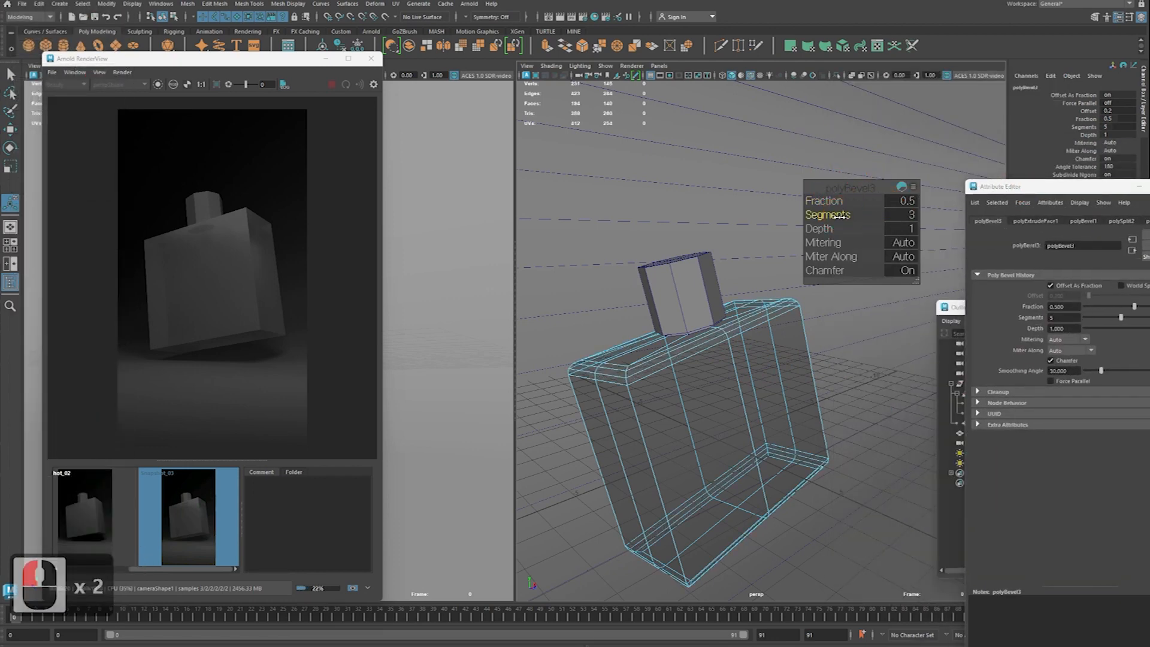
{"action": "left_click", "coordinate": [213, 516]}
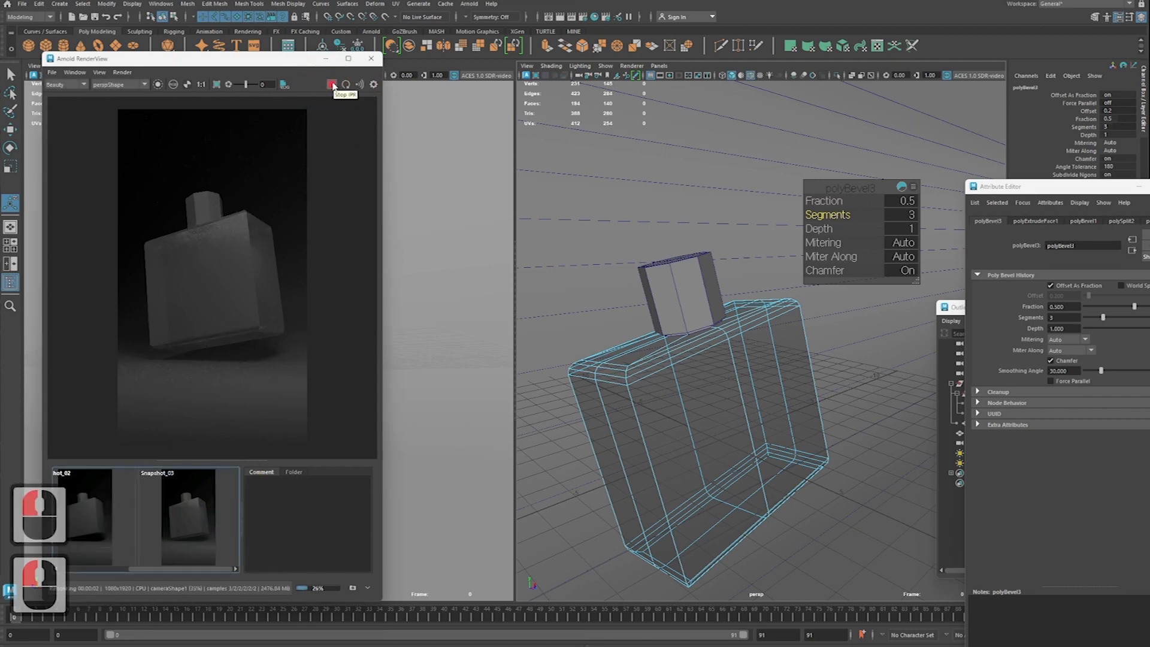
{"action": "left_click", "coordinate": [333, 85]}
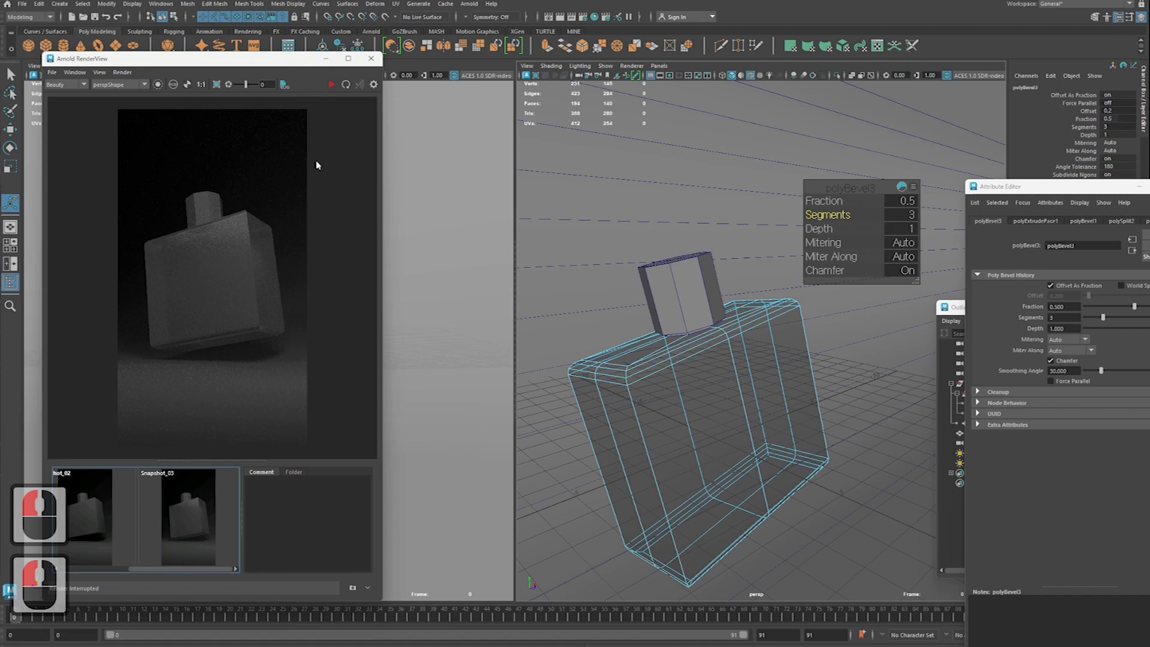
Step: Reduce the bevel to 1 segment, then set it to 2 segments with a fraction of 0.69
{"action": "double_click", "coordinate": [896, 215]}
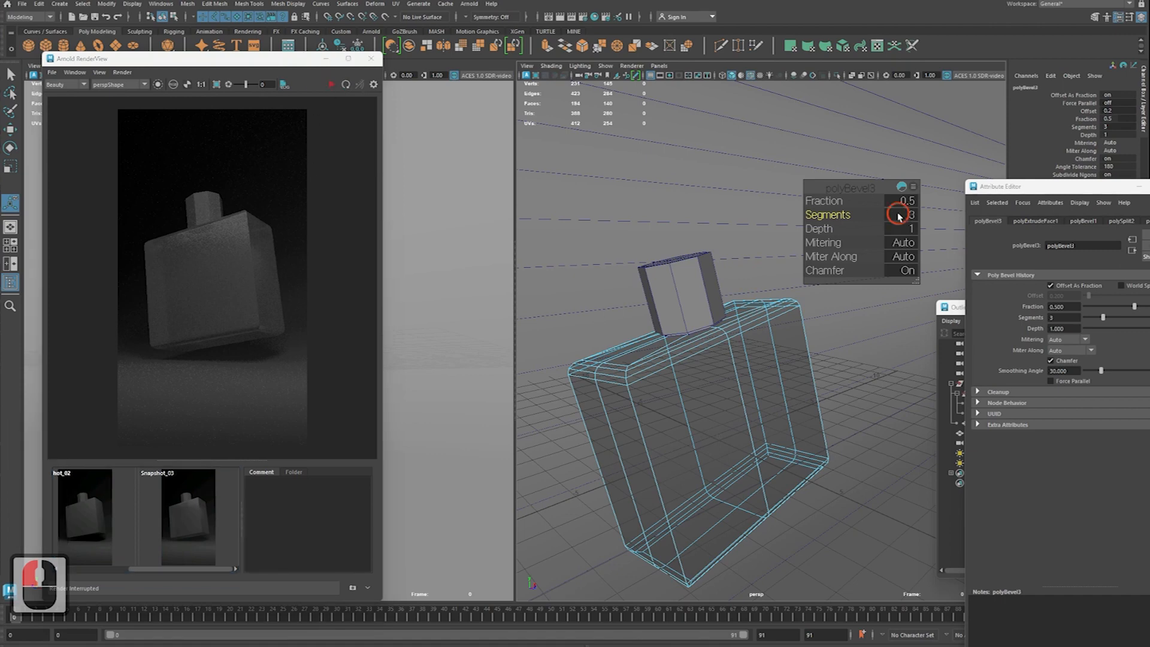
{"action": "type", "text": "1"}
{"action": "key", "text": "Return"}
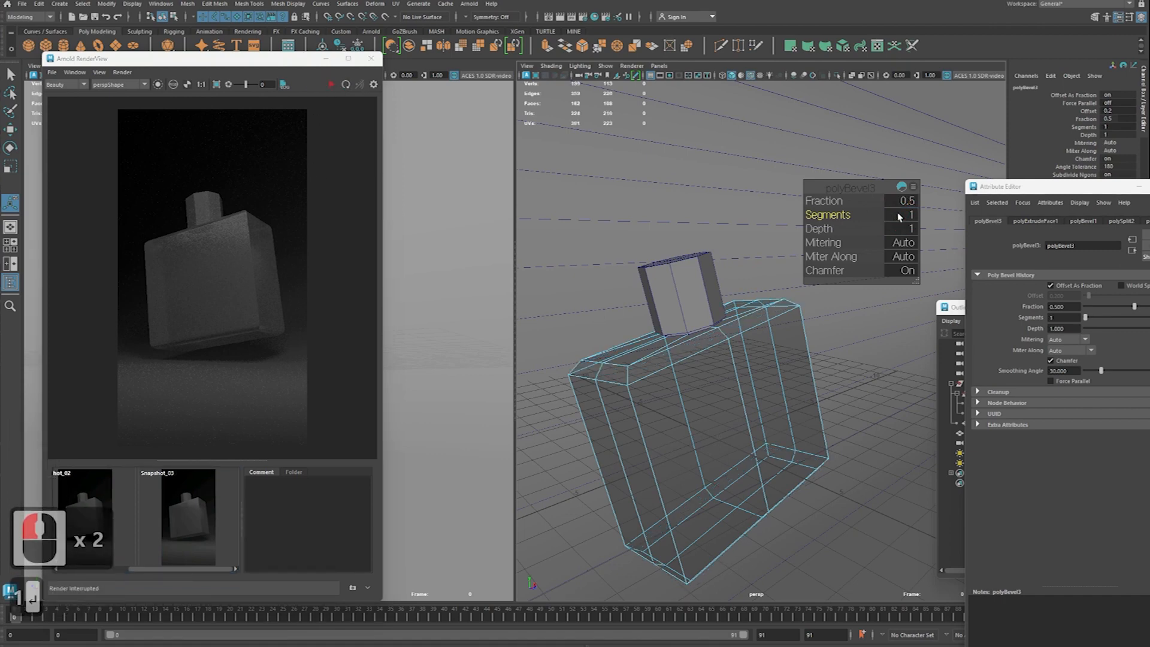
{"action": "double_click", "coordinate": [905, 214]}
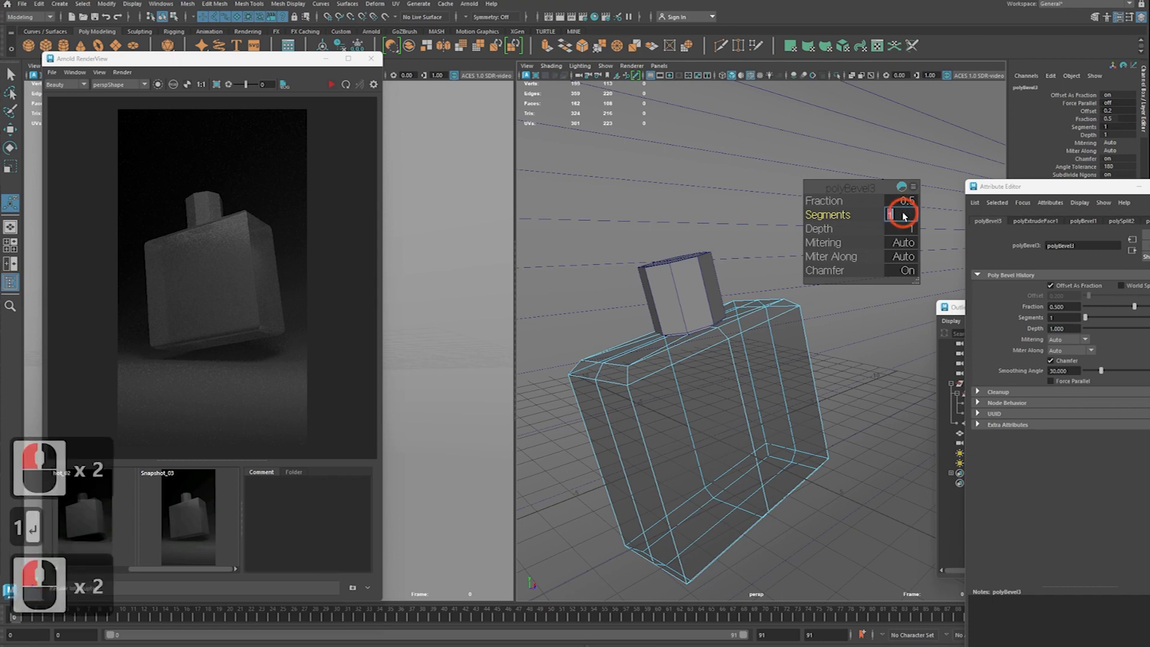
{"action": "type", "text": "2"}
{"action": "key", "text": "Return"}
{"action": "left_click", "coordinate": [836, 202]}
{"action": "left_click_drag", "start_coordinate": [835, 201], "coordinate": [845, 207]}
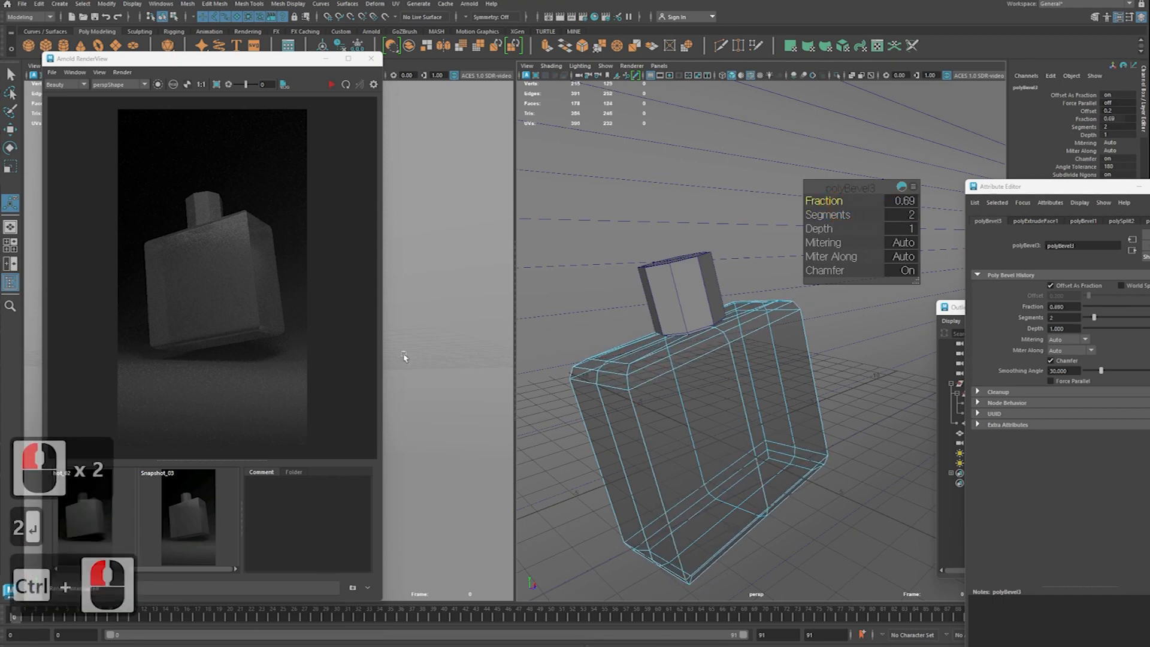
Step: Restart the live render and examine the bevelled bottle edges from another angle
{"action": "left_click", "coordinate": [331, 85]}
{"action": "left_click", "coordinate": [332, 85]}
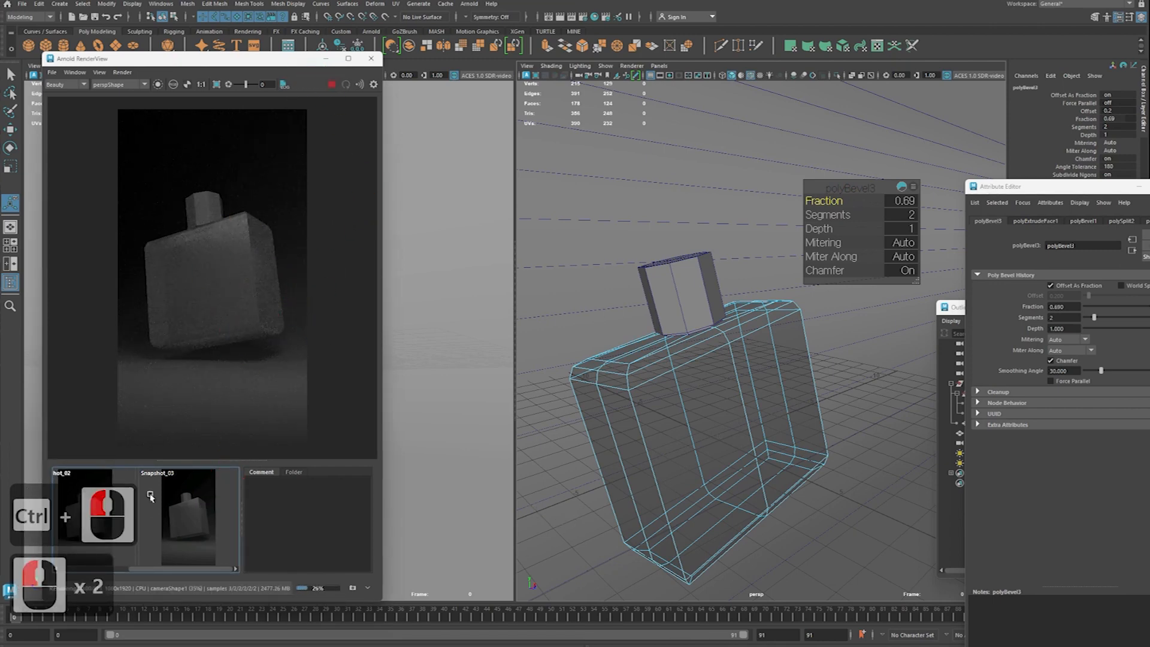
{"action": "left_click_drag", "start_coordinate": [655, 418], "coordinate": [639, 400], "text": "alt"}
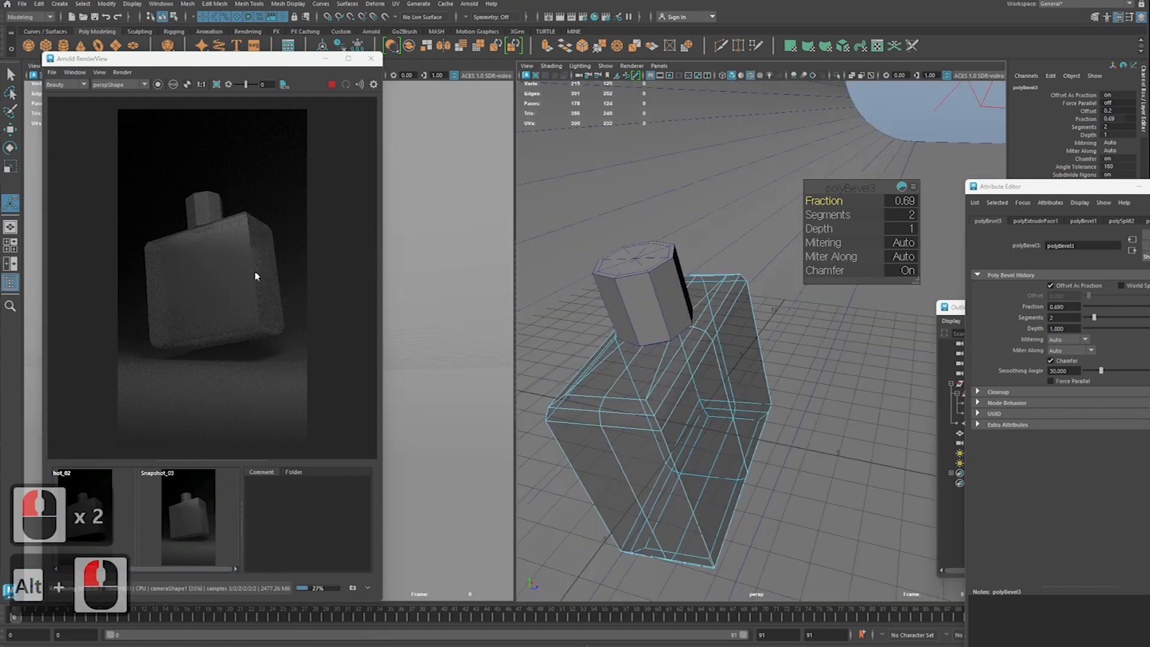
{"action": "left_click_drag", "start_coordinate": [616, 374], "coordinate": [654, 415], "text": "alt"}
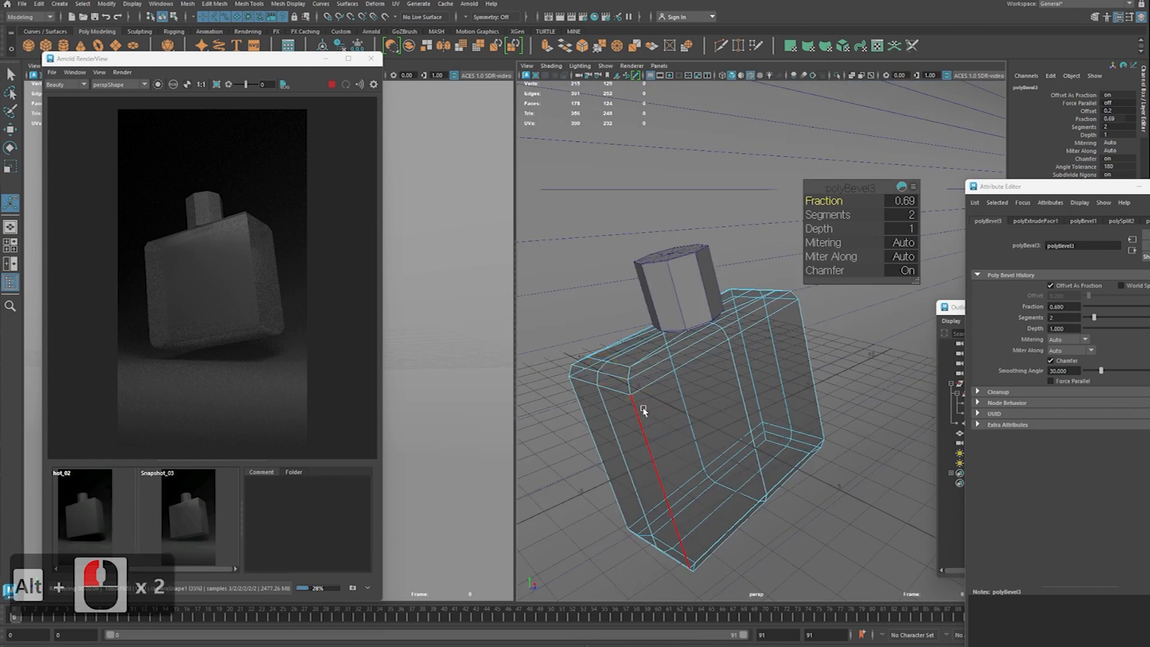
Step: Undo the bevel and its setting changes, going back to the top and base edge selection
{"action": "key", "text": "z"}
{"action": "key", "text": "z"}
{"action": "key", "text": "z"}
{"action": "key", "text": "z"}
{"action": "key", "text": "z"}
Step: Stop the live render and add the bottle body's vertical corner edges to the edge selection
{"action": "middle_click_drag", "start_coordinate": [650, 416], "coordinate": [666, 387], "text": "alt"}
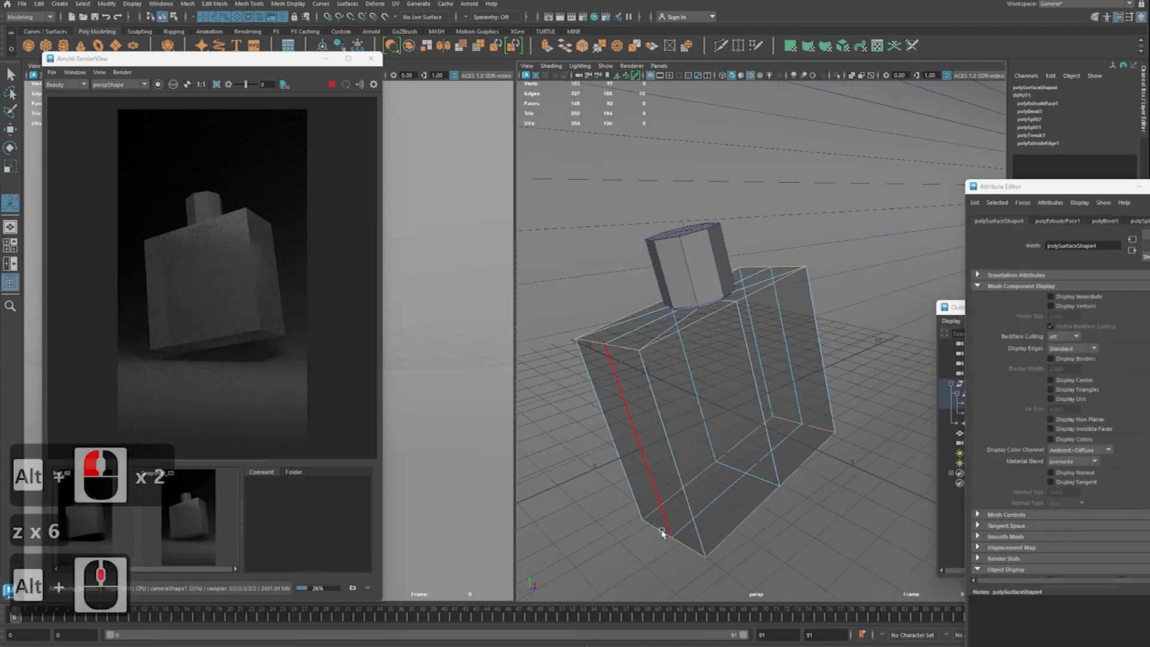
{"action": "left_click", "coordinate": [648, 516]}
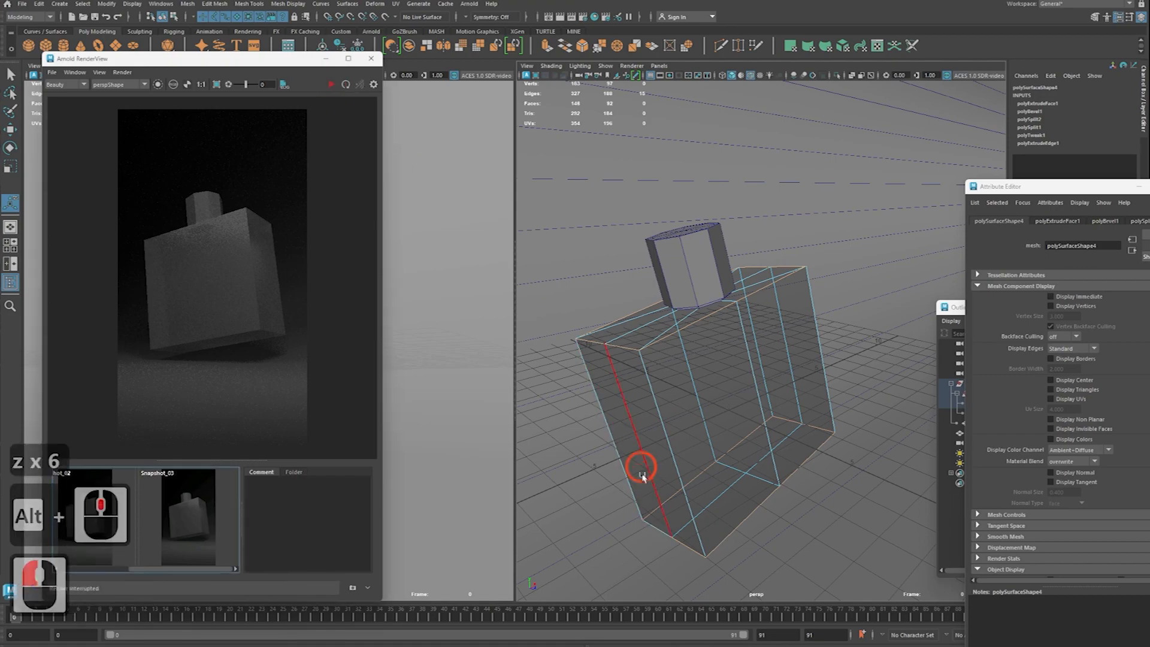
{"action": "left_click", "coordinate": [648, 519], "text": "shift"}
{"action": "left_click", "coordinate": [675, 442], "text": "shift"}
{"action": "left_click_drag", "start_coordinate": [686, 443], "coordinate": [773, 443], "text": "alt"}
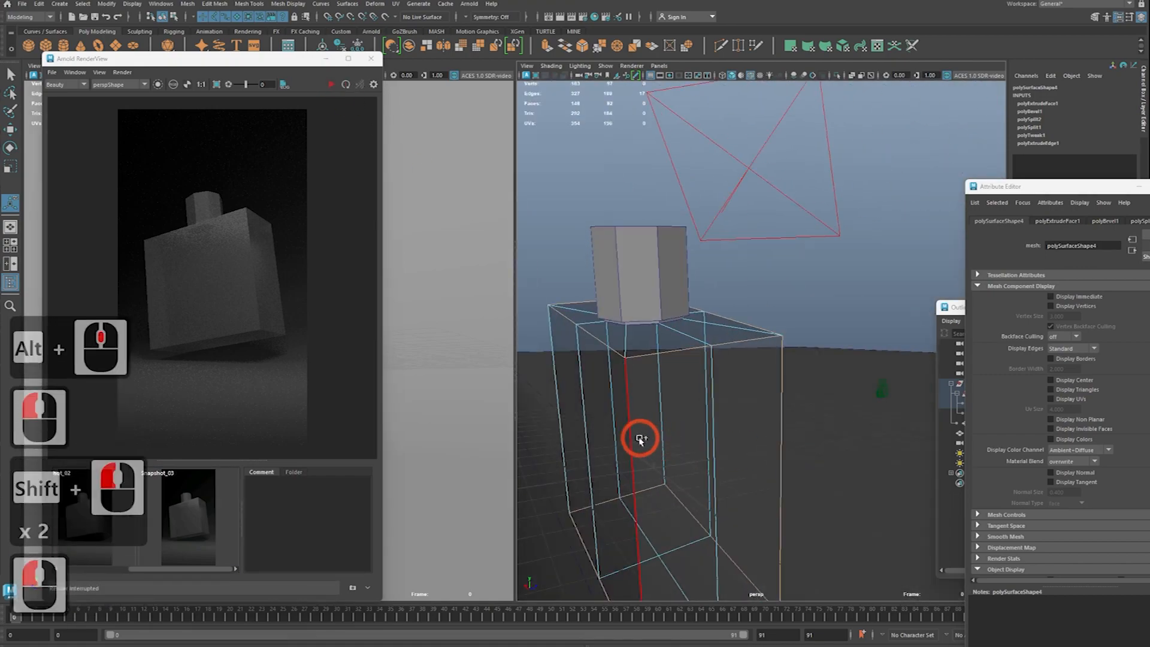
{"action": "left_click", "coordinate": [640, 438], "text": "shift"}
{"action": "right_click_drag", "start_coordinate": [639, 438], "coordinate": [583, 411], "text": "alt"}
{"action": "left_click_drag", "start_coordinate": [617, 416], "coordinate": [805, 428], "text": "alt"}
{"action": "right_click_drag", "start_coordinate": [790, 426], "coordinate": [818, 424], "text": "alt"}
{"action": "middle_click_drag", "start_coordinate": [818, 424], "coordinate": [675, 382], "text": "alt"}
{"action": "mouse_move", "coordinate": [675, 383]}
{"action": "right_mouse_down", "text": "alt"}
{"action": "mouse_move", "coordinate": [668, 368]}
{"action": "mouse_move", "coordinate": [684, 376]}
{"action": "right_mouse_up", "text": "alt"}
{"action": "left_click", "coordinate": [689, 371], "text": "shift"}
Step: Bevel all the selected outer edges of the bottle body
{"action": "left_click_drag", "start_coordinate": [665, 380], "coordinate": [797, 376], "text": "alt"}
{"action": "left_click_drag", "start_coordinate": [754, 369], "coordinate": [726, 375], "text": "alt"}
{"action": "right_click_drag", "start_coordinate": [827, 367], "coordinate": [863, 367], "text": "shift"}
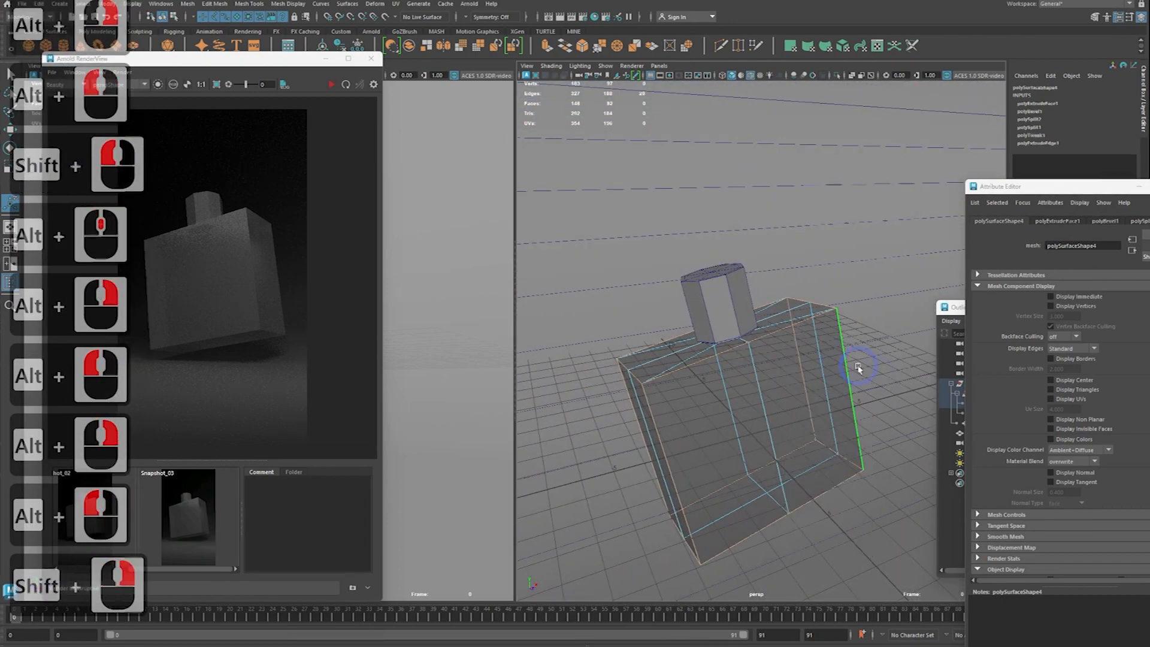
{"action": "left_click_drag", "start_coordinate": [796, 334], "coordinate": [785, 360], "text": "alt"}
{"action": "left_click", "coordinate": [833, 215]}
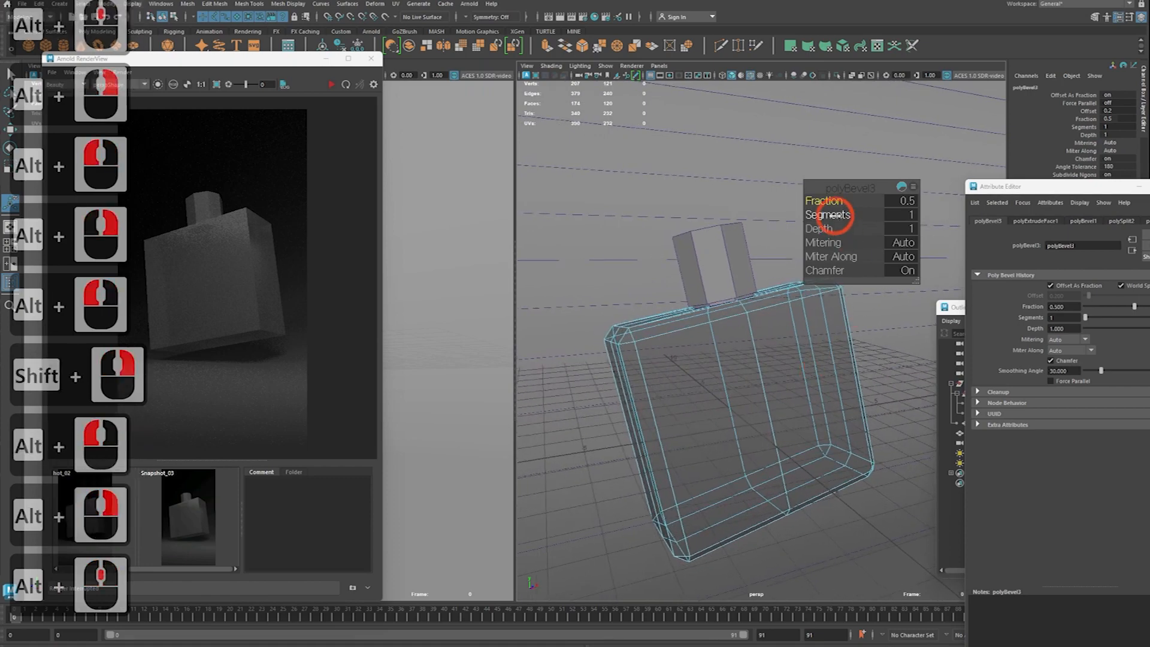
Step: Examine the bevel topology up close at the bottle's upper front corner
{"action": "middle_click_drag", "start_coordinate": [663, 334], "coordinate": [678, 351], "text": "alt"}
{"action": "right_click_drag", "start_coordinate": [678, 350], "coordinate": [685, 372], "text": "alt"}
{"action": "middle_click_drag", "start_coordinate": [686, 371], "coordinate": [698, 359], "text": "alt"}
{"action": "right_click_drag", "start_coordinate": [697, 359], "coordinate": [711, 367], "text": "alt"}
{"action": "middle_click_drag", "start_coordinate": [711, 368], "coordinate": [707, 372], "text": "alt"}
{"action": "right_click_drag", "start_coordinate": [706, 372], "coordinate": [721, 374], "text": "alt"}
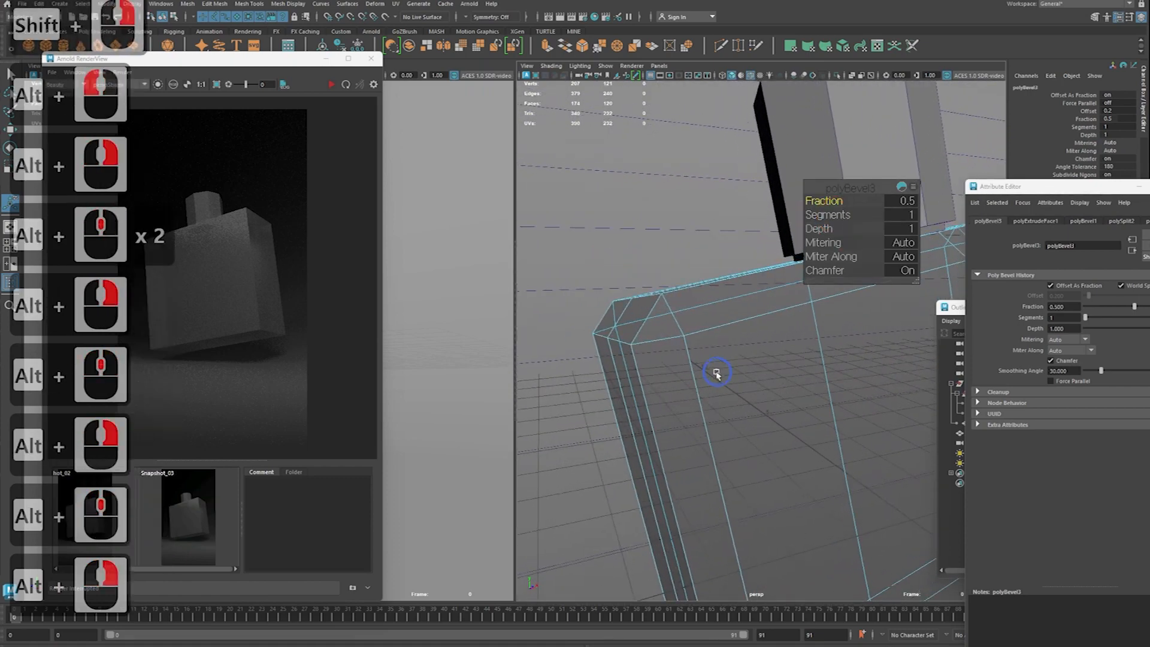
{"action": "key", "text": "ctrl+2"}
{"action": "left_click_drag", "start_coordinate": [683, 324], "coordinate": [669, 315]}
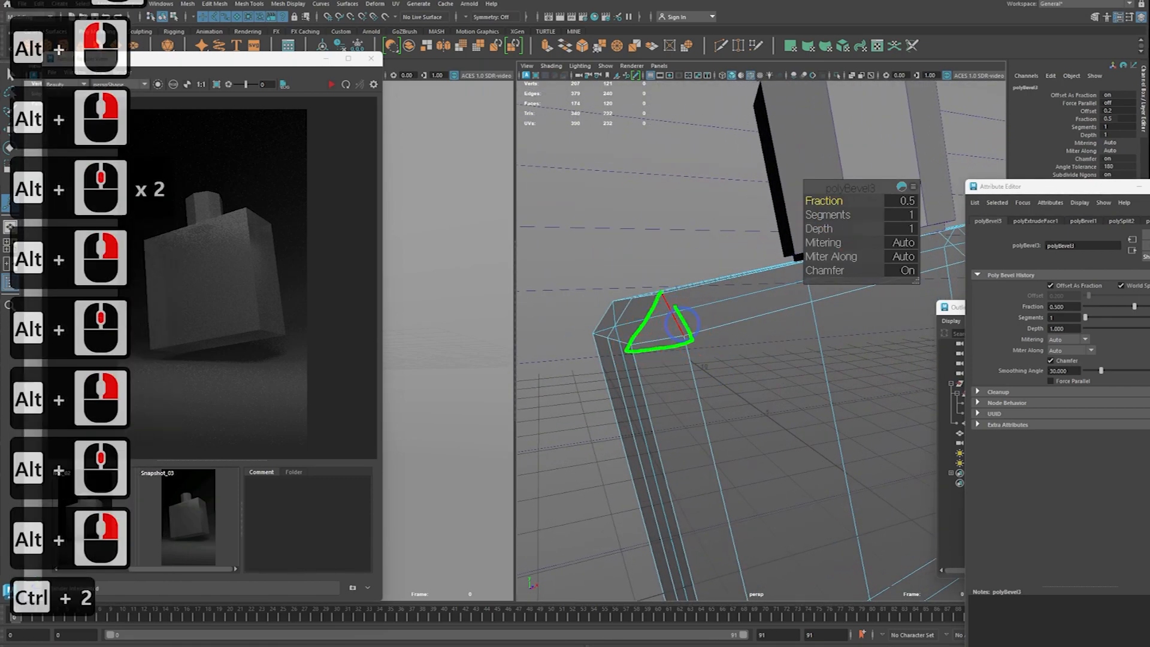
{"action": "key", "text": "Escape"}
Step: Set the bottle bevel's segments to 2
{"action": "left_click", "coordinate": [829, 215]}
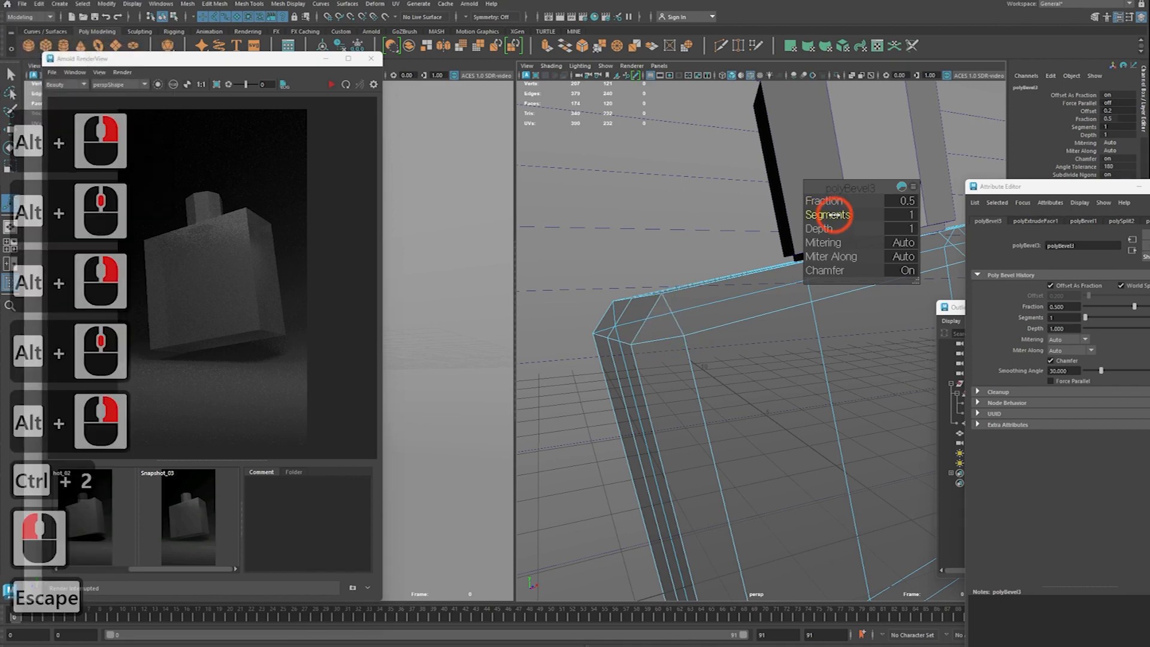
{"action": "left_click_drag", "start_coordinate": [835, 214], "coordinate": [839, 214]}
{"action": "right_click_drag", "start_coordinate": [773, 336], "coordinate": [739, 323], "text": "alt"}
{"action": "middle_click_drag", "start_coordinate": [740, 323], "coordinate": [716, 340], "text": "alt"}
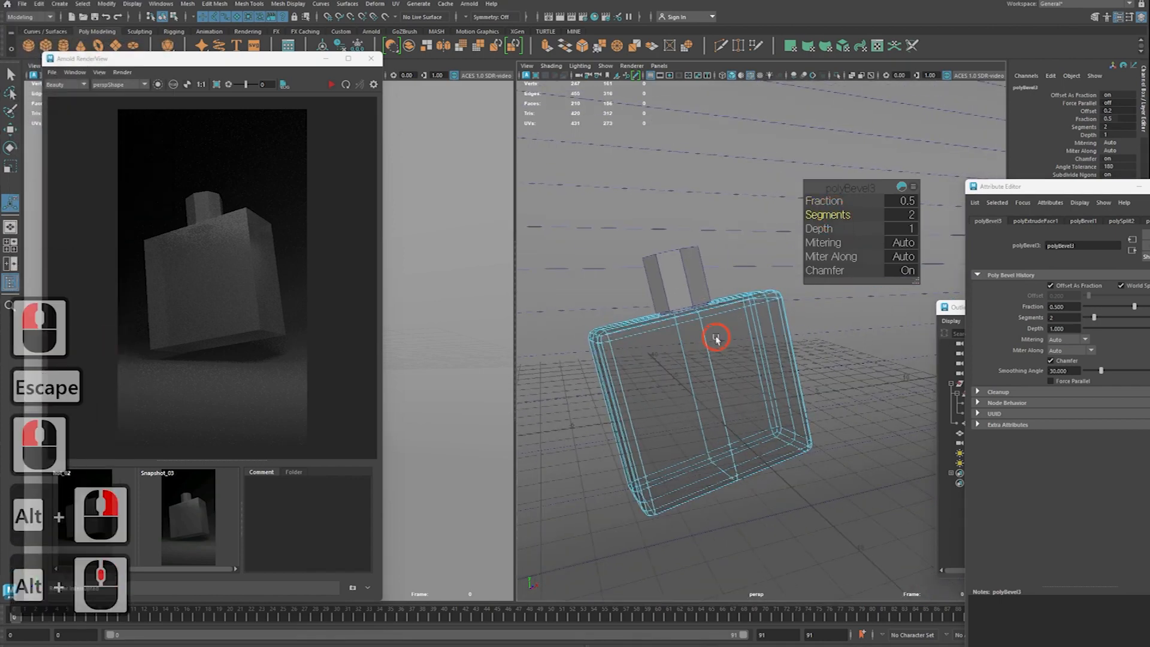
Step: Set the bottle bevel's fraction to 0.57
{"action": "left_click_drag", "start_coordinate": [715, 340], "coordinate": [702, 363], "text": "alt"}
{"action": "right_click_drag", "start_coordinate": [702, 363], "coordinate": [721, 360], "text": "alt"}
{"action": "middle_click_drag", "start_coordinate": [721, 360], "coordinate": [752, 338], "text": "alt"}
{"action": "right_click_drag", "start_coordinate": [752, 338], "coordinate": [765, 331], "text": "alt"}
{"action": "middle_click_drag", "start_coordinate": [764, 331], "coordinate": [762, 326], "text": "alt"}
{"action": "right_click_drag", "start_coordinate": [762, 327], "coordinate": [771, 323], "text": "alt"}
{"action": "left_click", "coordinate": [828, 202]}
{"action": "mouse_move", "coordinate": [828, 202]}
{"action": "left_mouse_down"}
{"action": "mouse_move", "coordinate": [897, 198]}
{"action": "mouse_move", "coordinate": [834, 212]}
{"action": "left_mouse_up"}
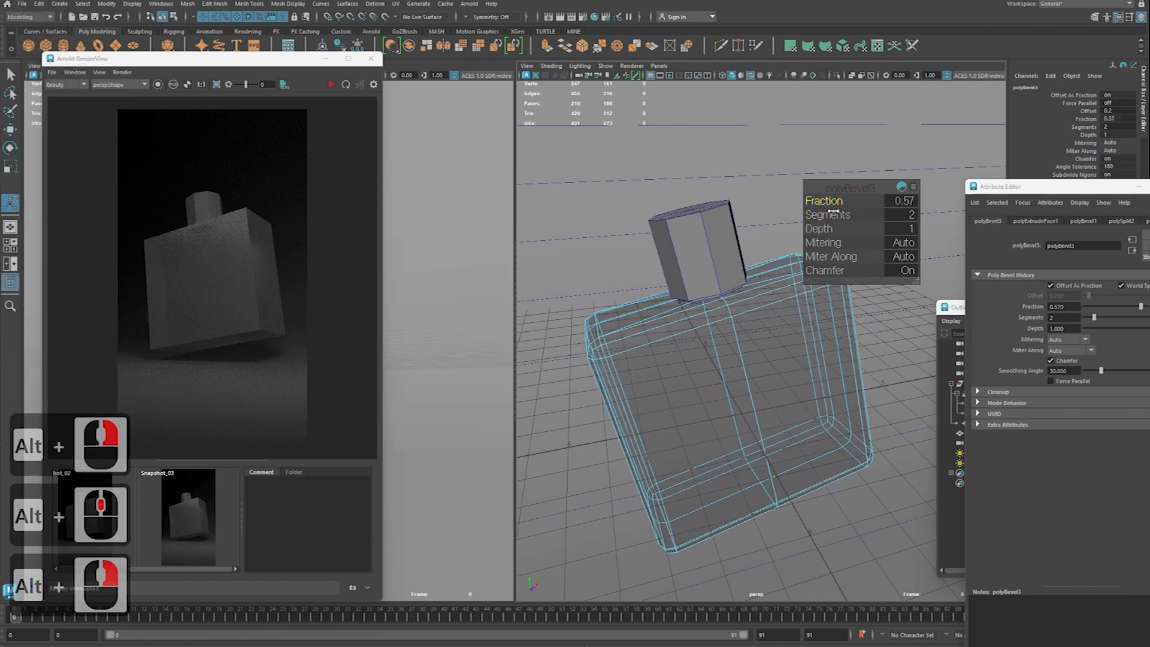
Step: Return to object selection, select the bottle body, and restart the live render
{"action": "middle_click_drag", "start_coordinate": [629, 397], "coordinate": [663, 413], "text": "alt"}
{"action": "right_click_drag", "start_coordinate": [663, 413], "coordinate": [710, 379], "text": "alt"}
{"action": "key", "text": "q"}
{"action": "left_click", "coordinate": [734, 372]}
{"action": "right_click_drag", "start_coordinate": [739, 371], "coordinate": [710, 373], "text": "alt"}
{"action": "left_click_drag", "start_coordinate": [709, 372], "coordinate": [674, 366], "text": "alt"}
{"action": "left_click", "coordinate": [332, 85]}
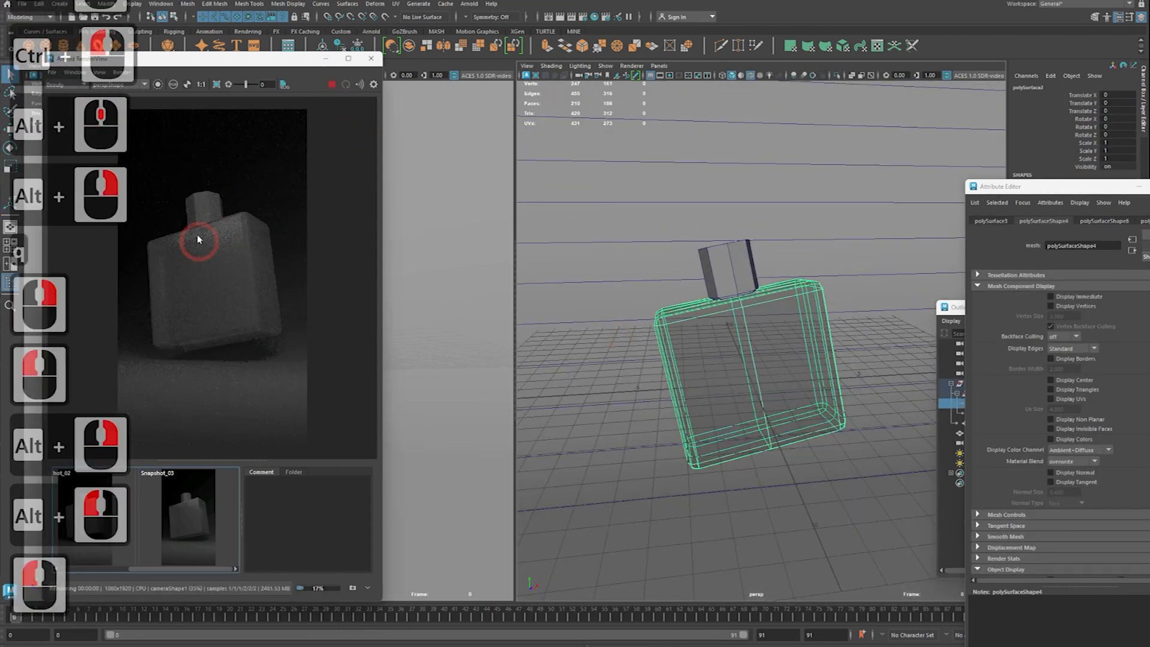